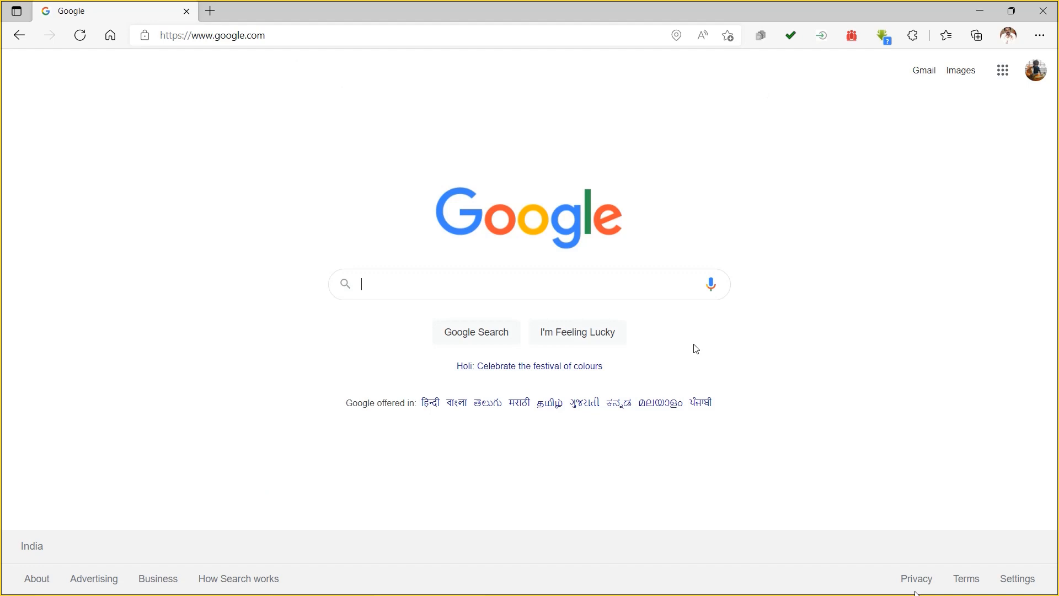
# Search Google for "eiffel tower clip art"
pyautogui.write('eiffel')
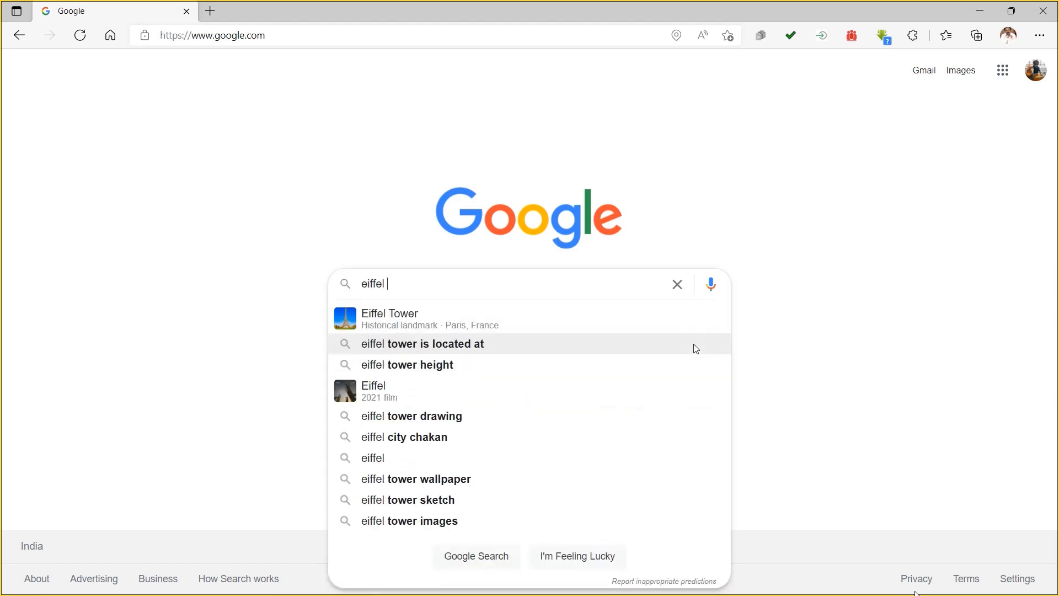
pyautogui.write(' tower')
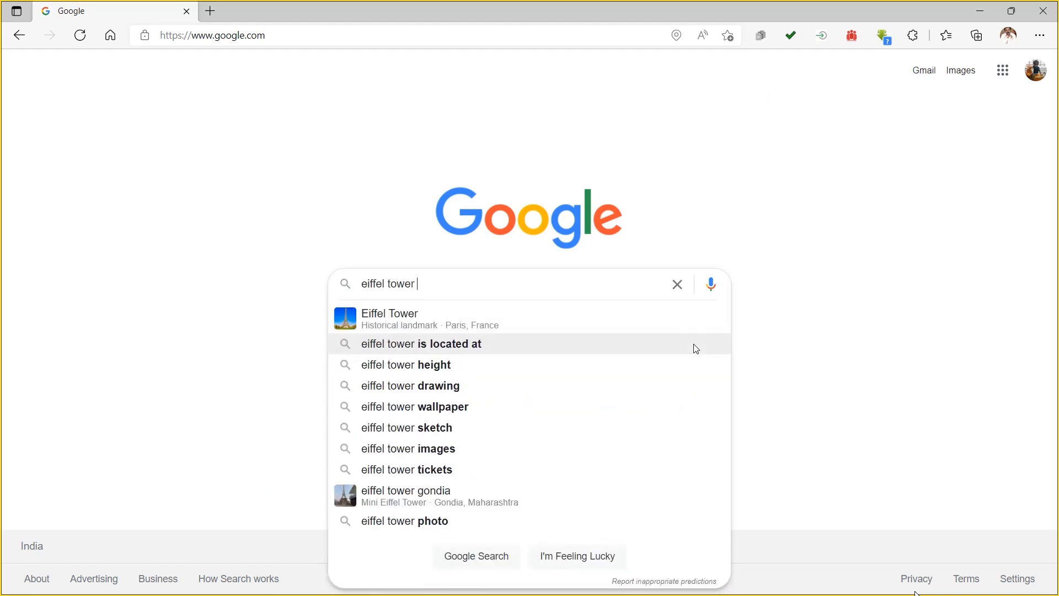
pyautogui.write(' clip')
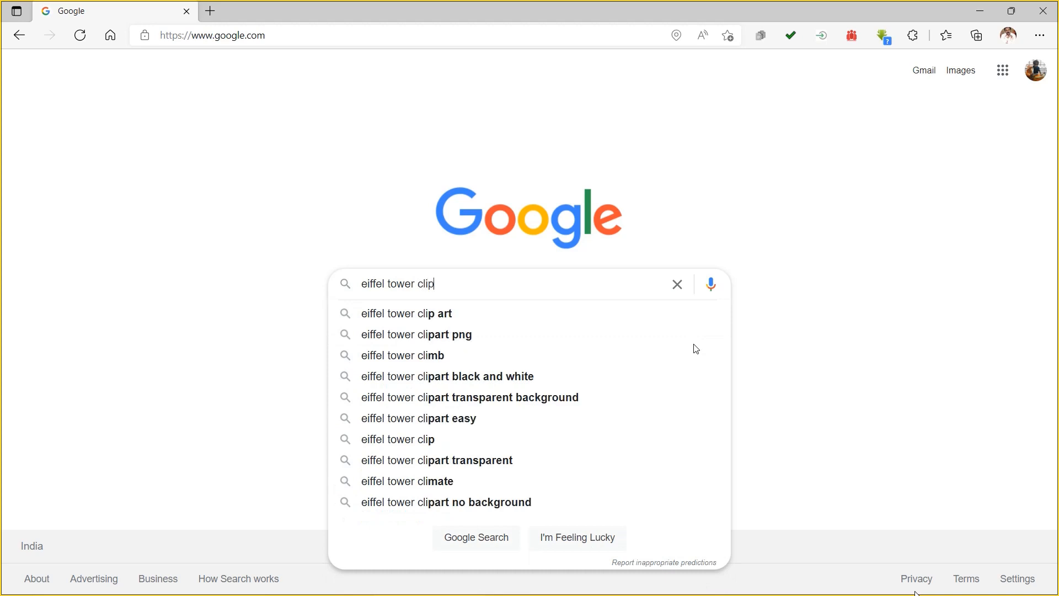
pyautogui.click(468, 315)
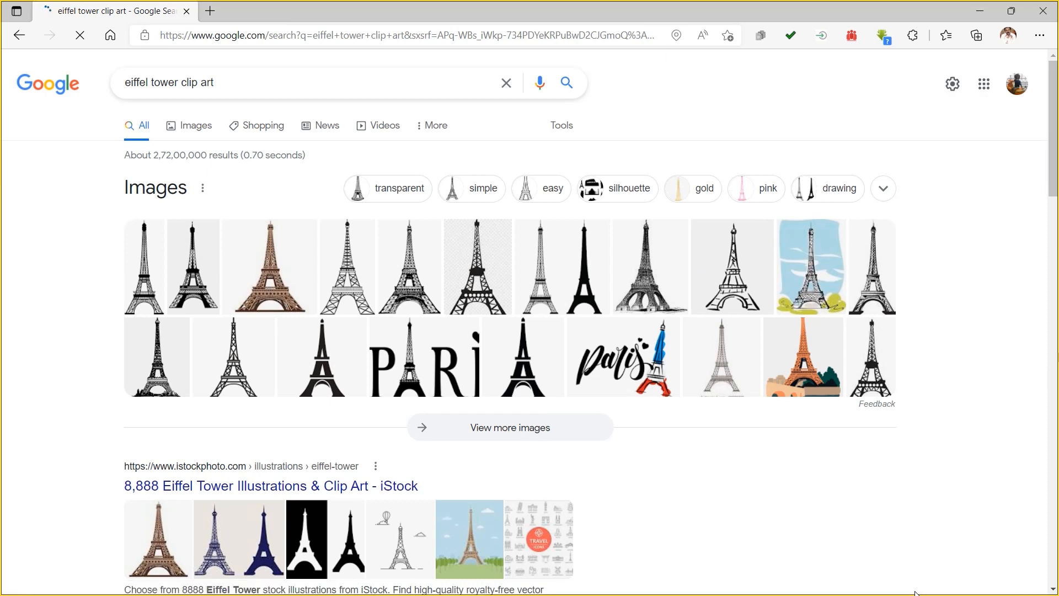
# Preview several Eiffel Tower images in the results and choose the Pinterest one titled Transparent Eiffel Tower Silhouette PNG Clip Art Image
pyautogui.click(475, 281)
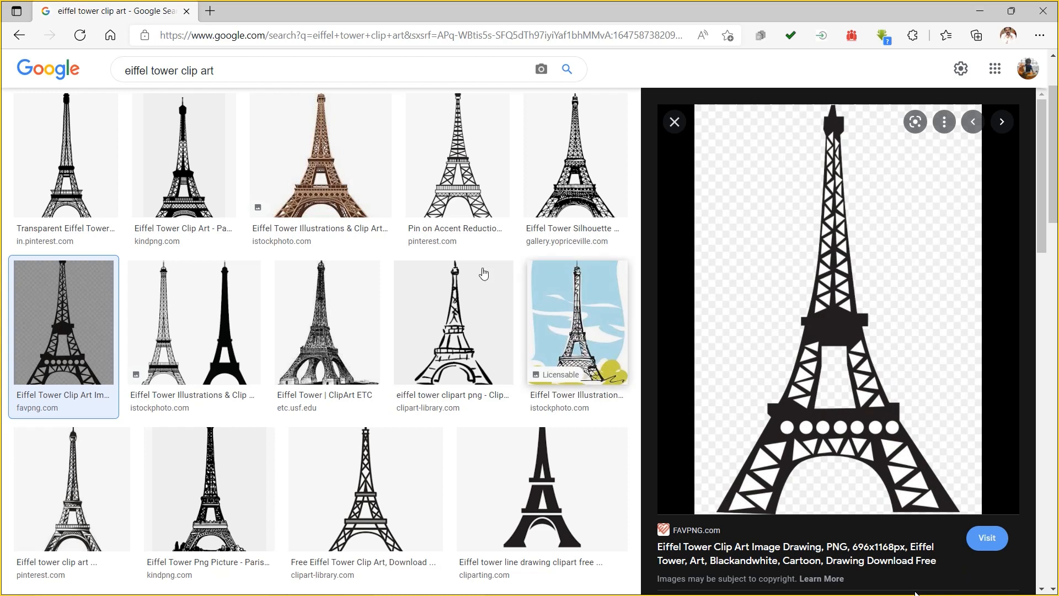
pyautogui.click(465, 162)
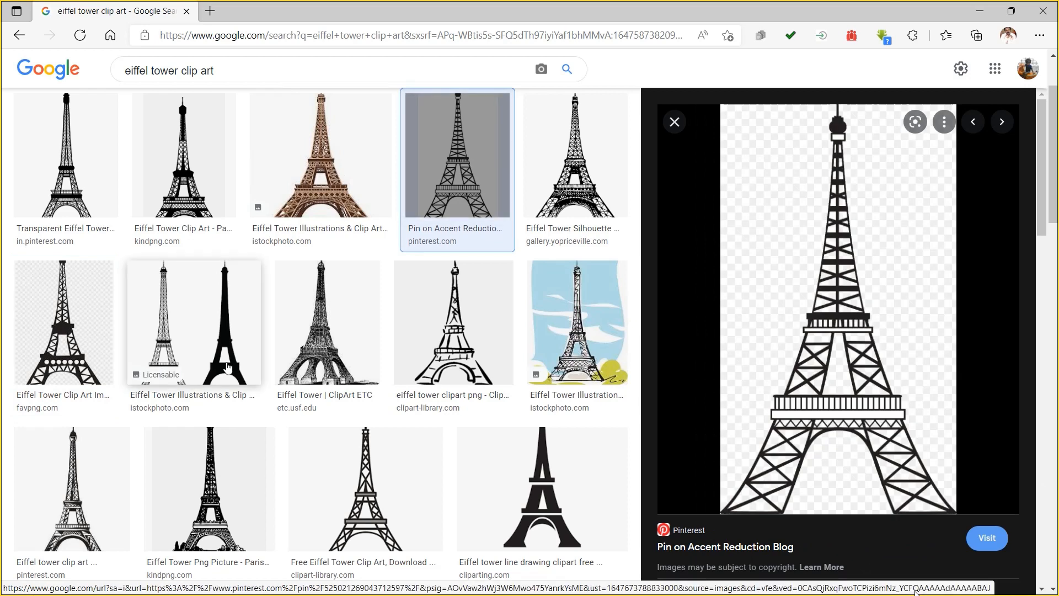
pyautogui.click(57, 341)
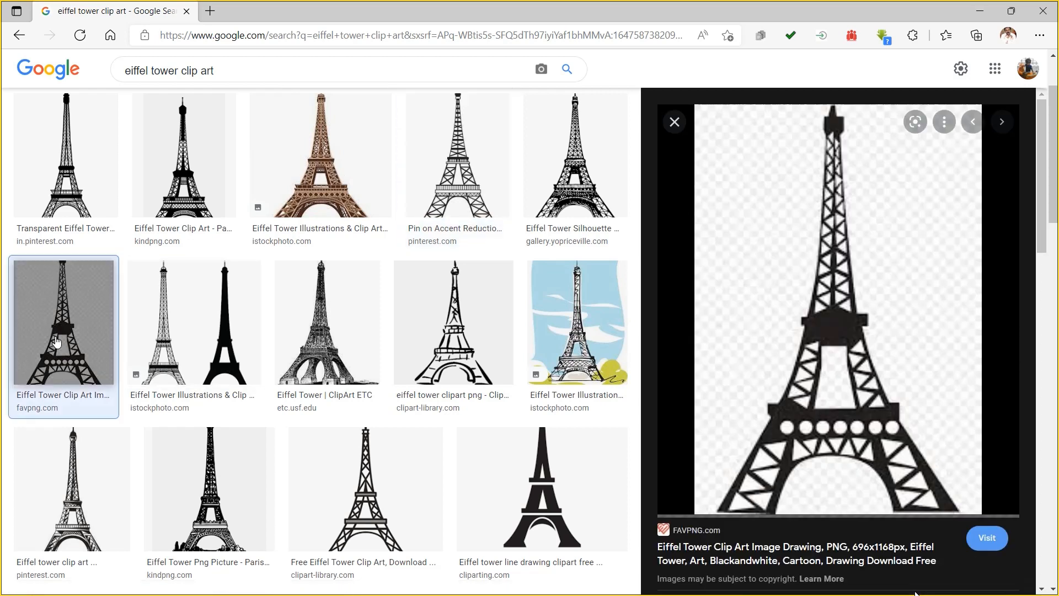
pyautogui.click(181, 185)
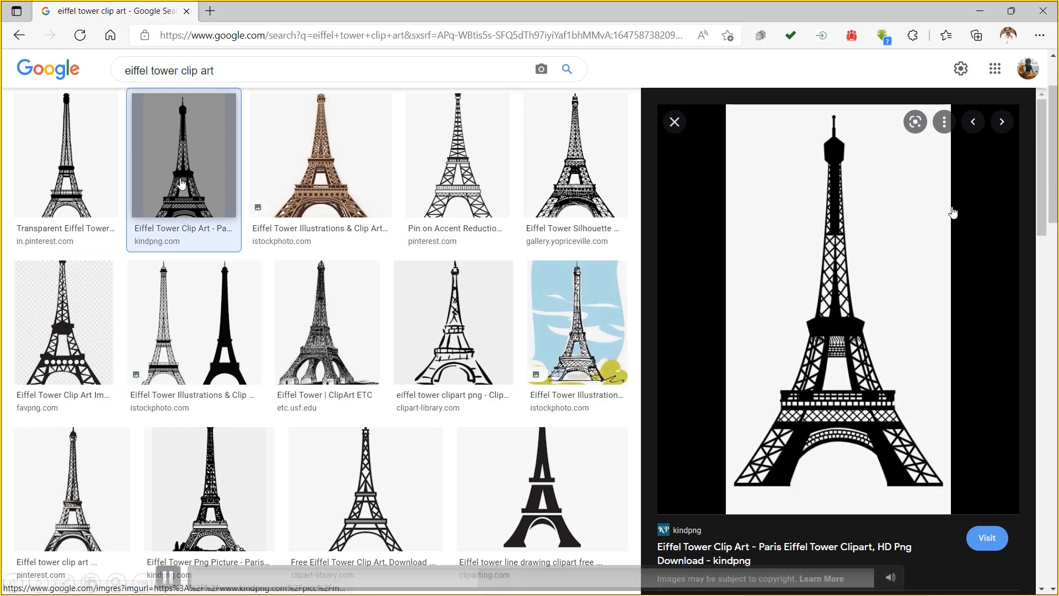
pyautogui.click(65, 199)
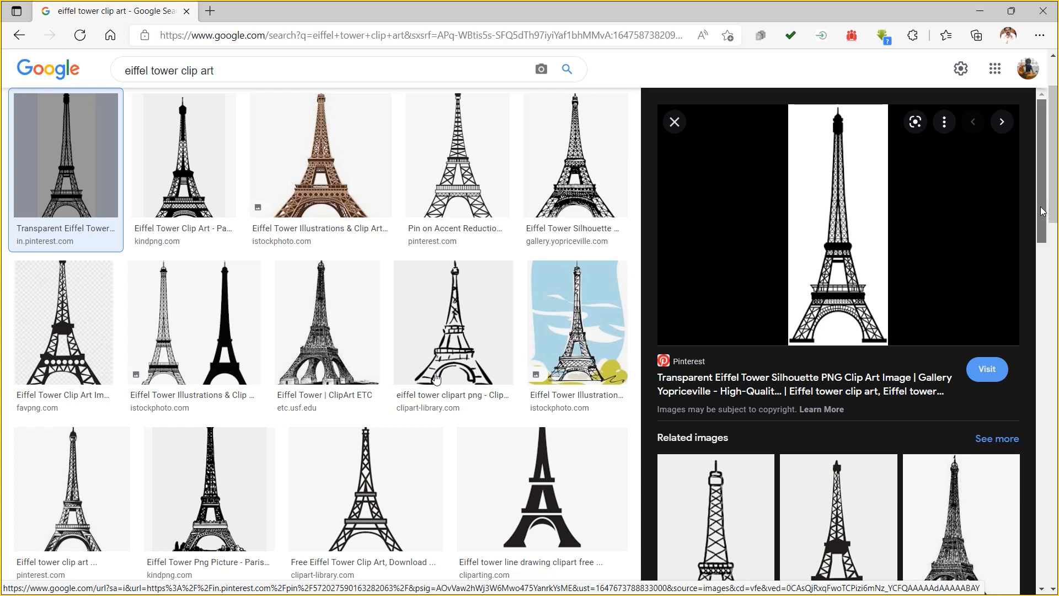
pyautogui.moveTo(1042, 211)
pyautogui.mouseDown()
pyautogui.moveTo(1041, 284)
pyautogui.moveTo(1042, 210)
pyautogui.mouseUp()
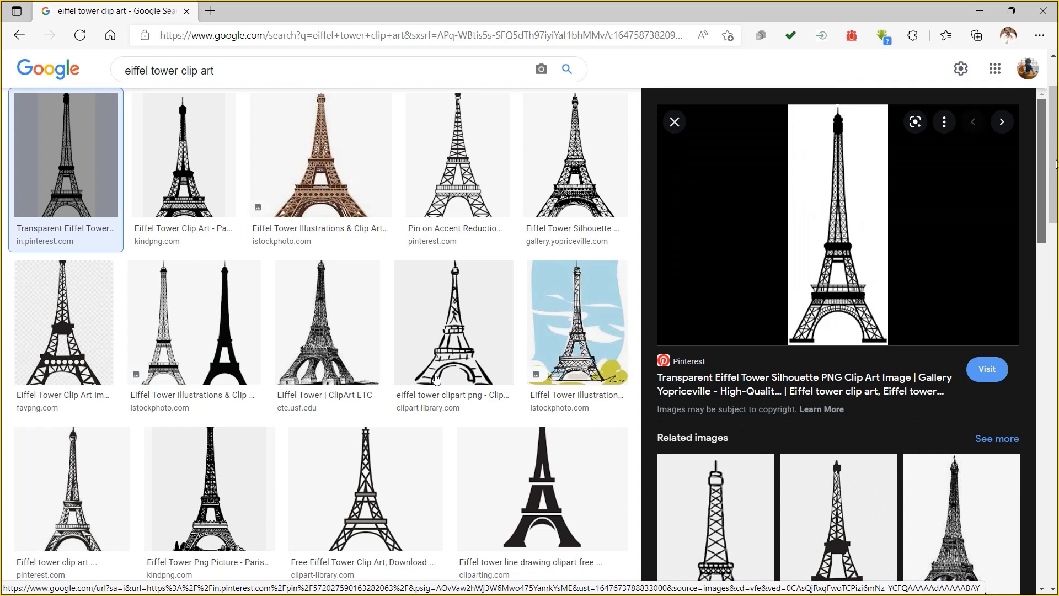
# Save the previewed image to the Desktop as a PNG named EIFFEL TOWER CLIP ART FOR DXF
pyautogui.rightClick(838, 249)
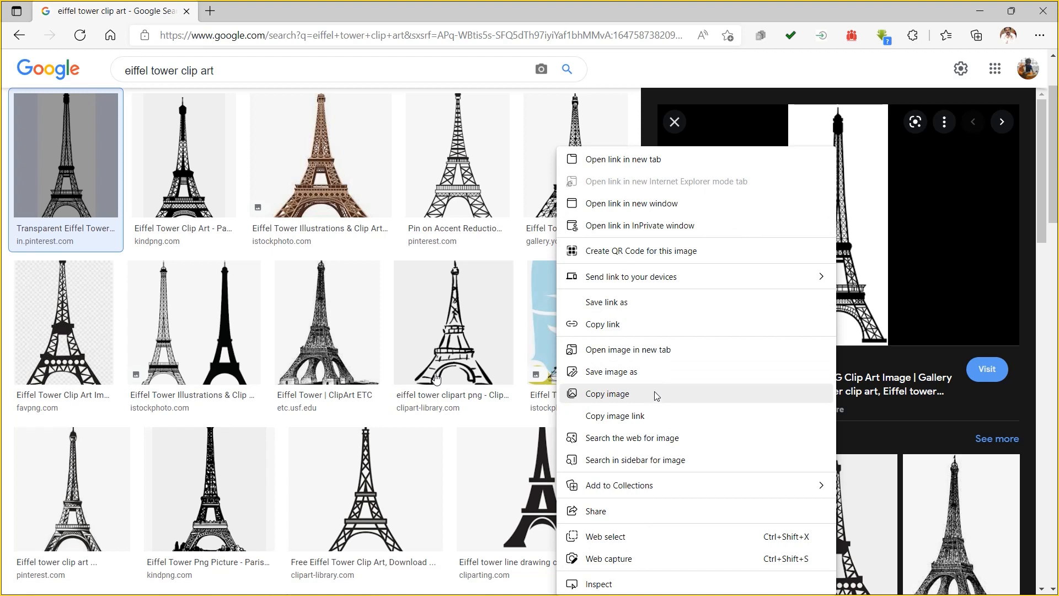
pyautogui.click(627, 372)
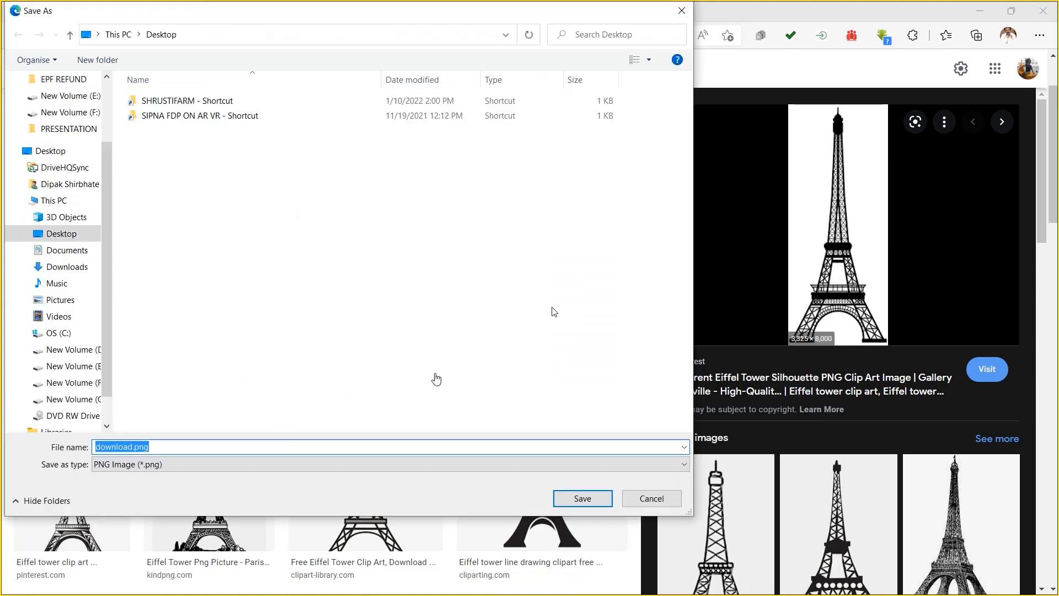
pyautogui.click(210, 447)
pyautogui.moveTo(210, 447); pyautogui.dragTo(44, 449)
pyautogui.write('EIFFEL TOWER CLIP ')
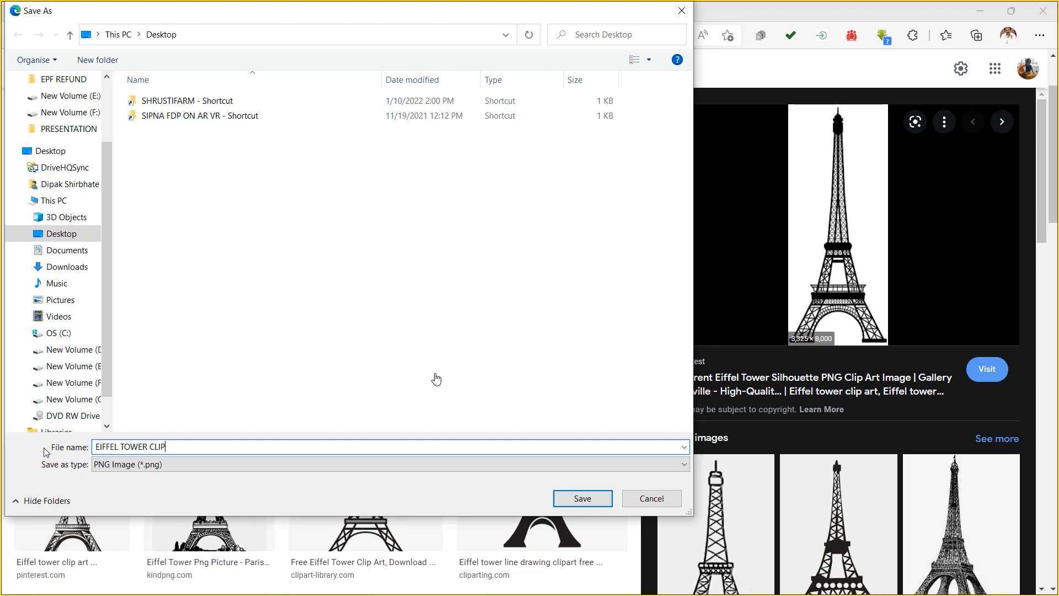
pyautogui.write('ART FOR DXF')
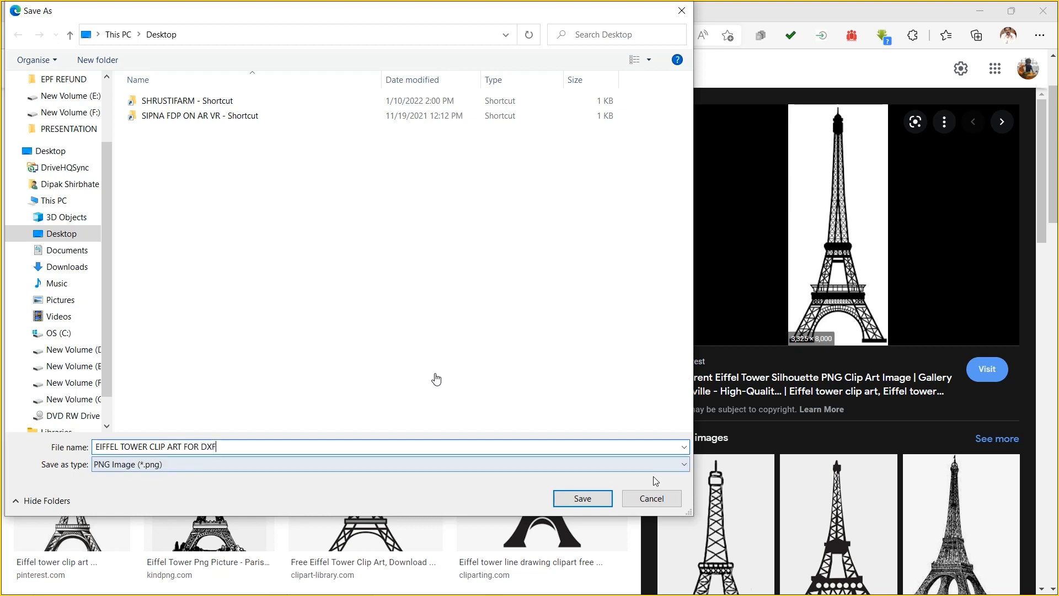
pyautogui.click(583, 498)
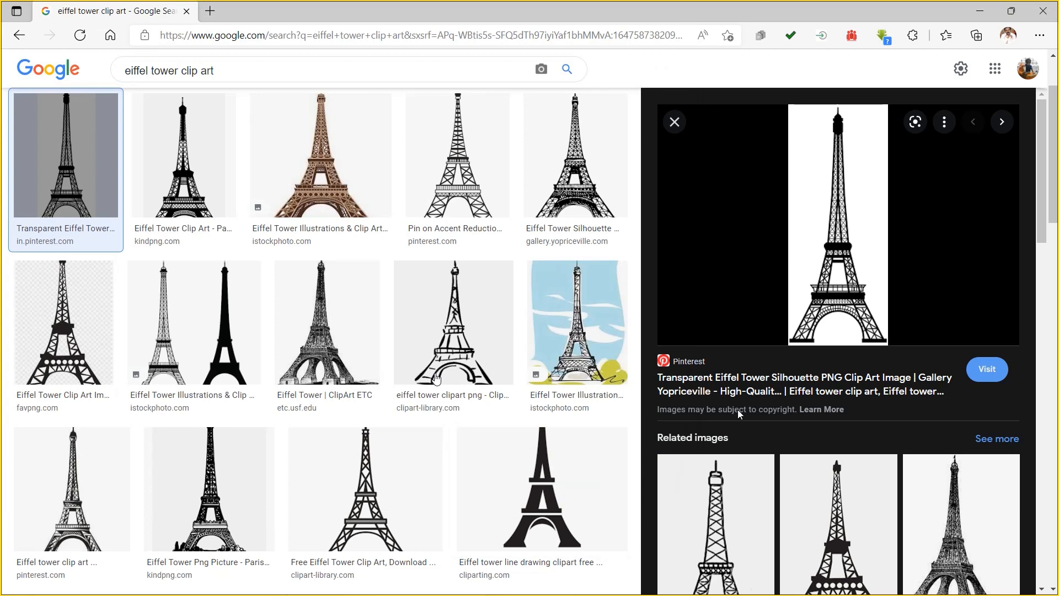
# Minimize the browser and open the saved Eiffel Tower PNG from the desktop in Photos to inspect it enlarged
pyautogui.click(983, 11)
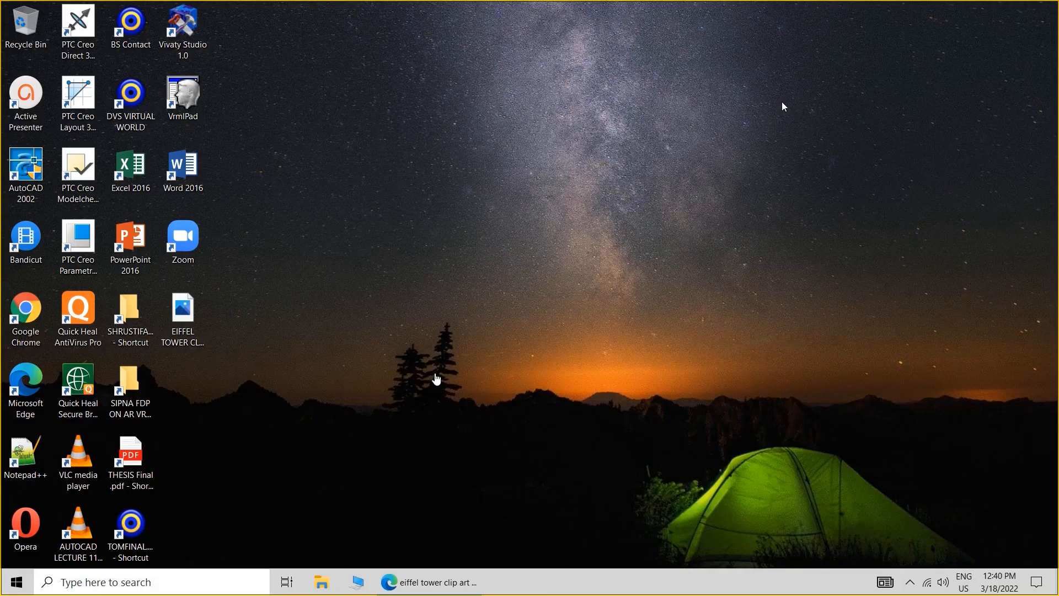
pyautogui.doubleClick(182, 320)
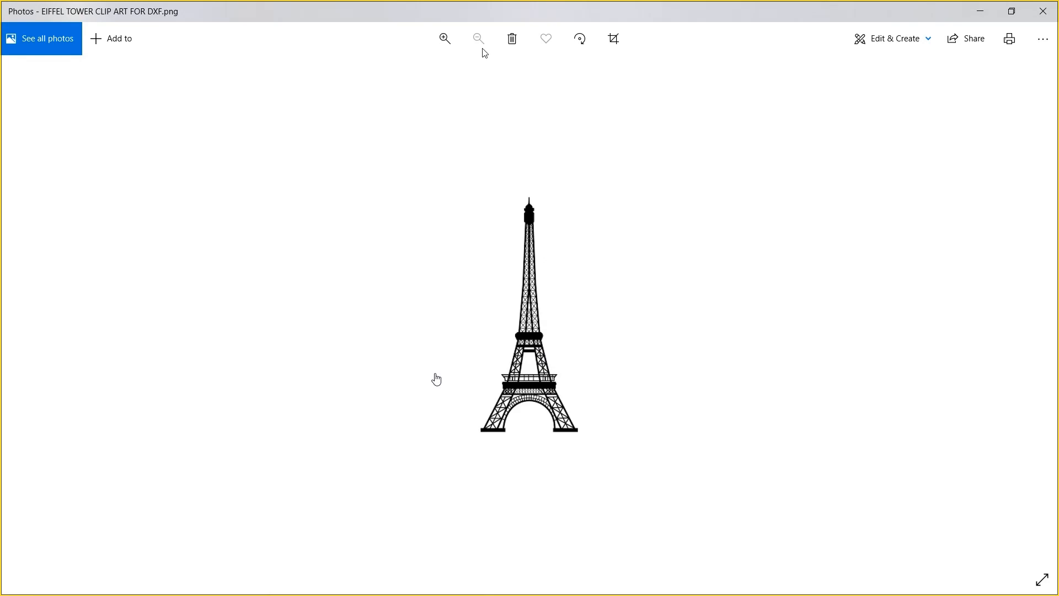
pyautogui.click(446, 40)
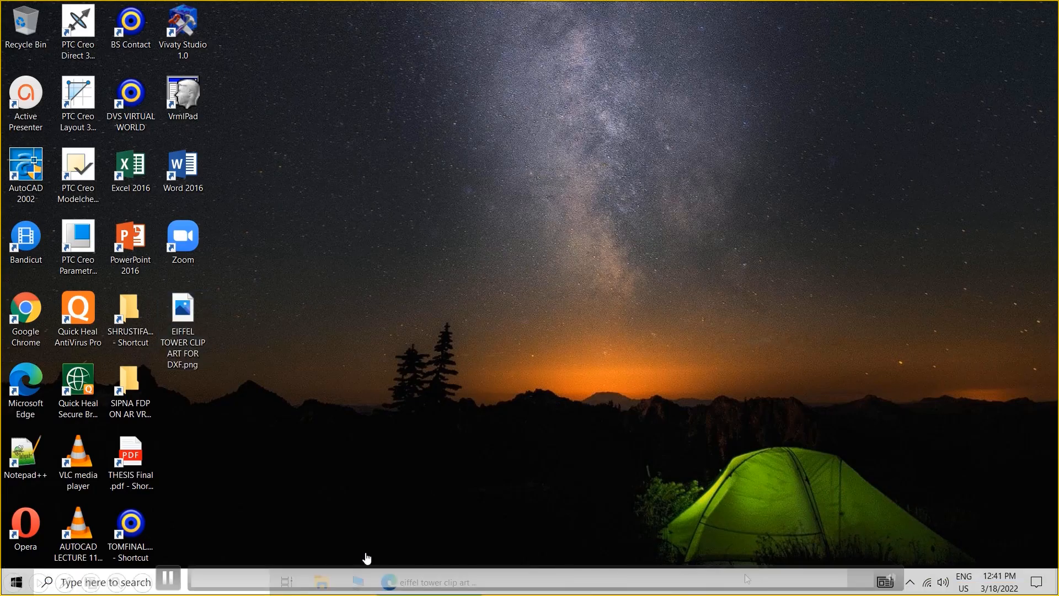
# Open google.com in a new browser window
pyautogui.click(910, 583)
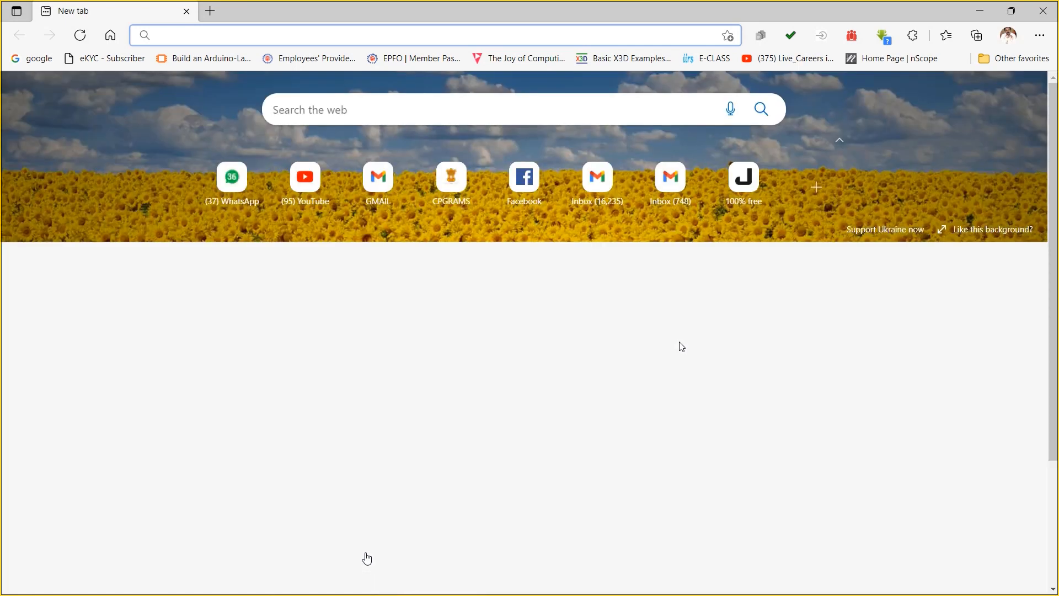
pyautogui.write('goo')
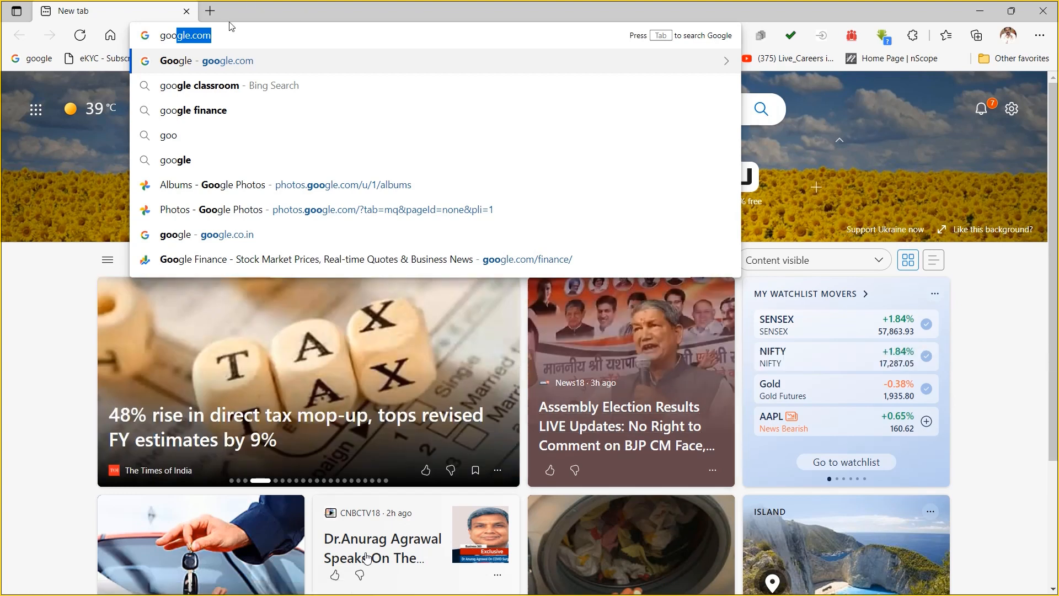
pyautogui.write('gle.com')
pyautogui.press('Return')
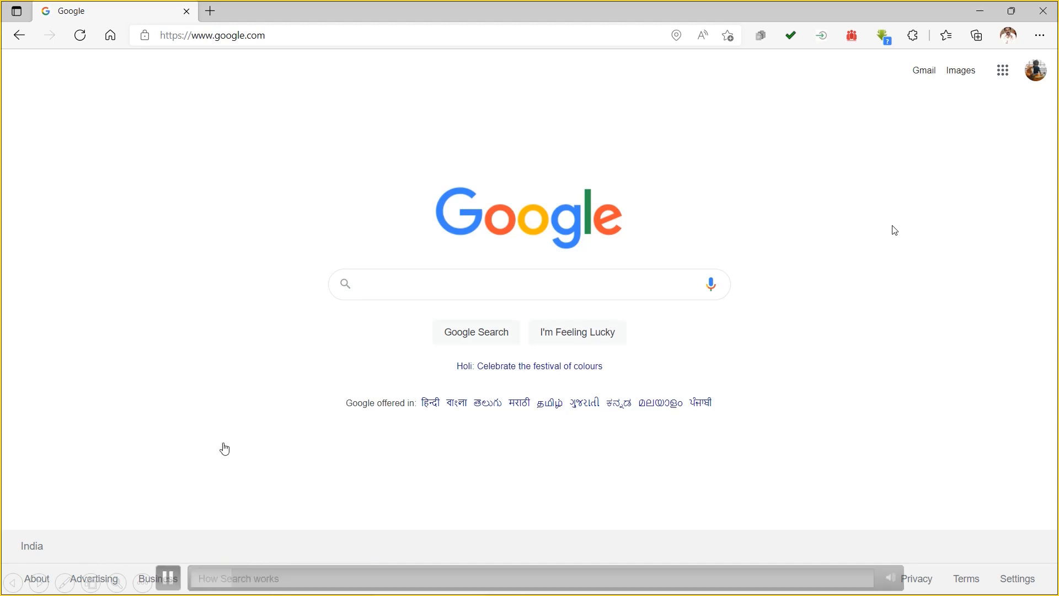
pyautogui.click(247, 582)
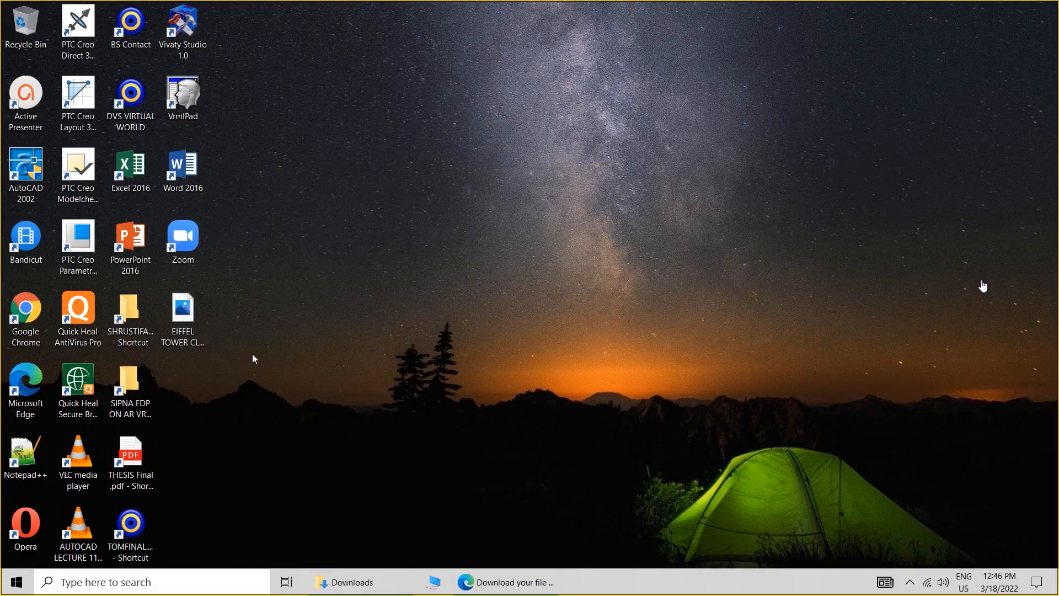
# Paste EIFFEL-TOWER-CLIP-ART-FOR-DXF.dxf onto the desktop, and open it in AutoCAD 2002, dismissing the Today window
pyautogui.rightClick(254, 359)
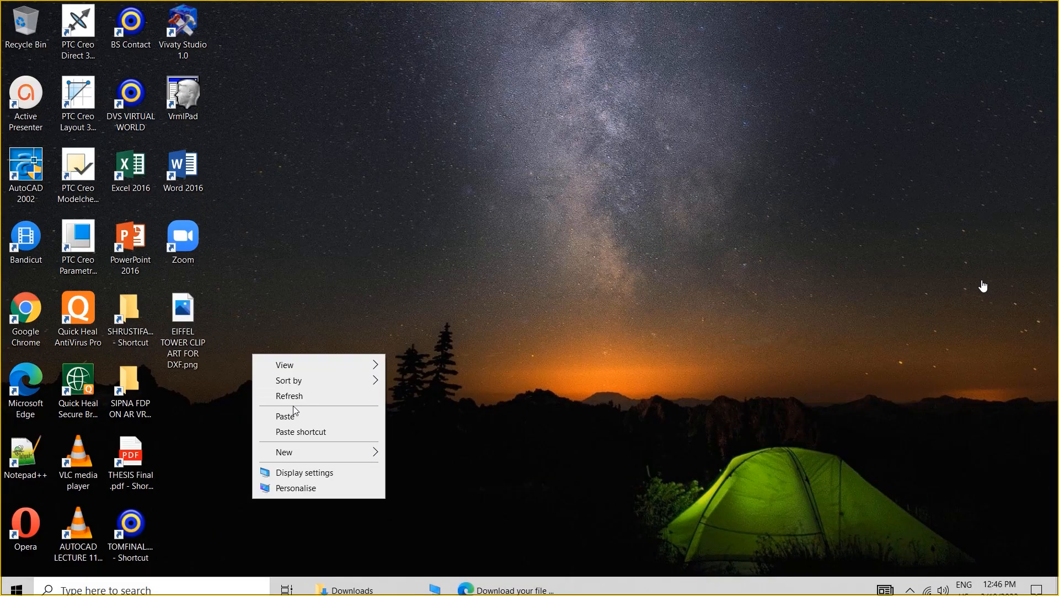
pyautogui.click(285, 415)
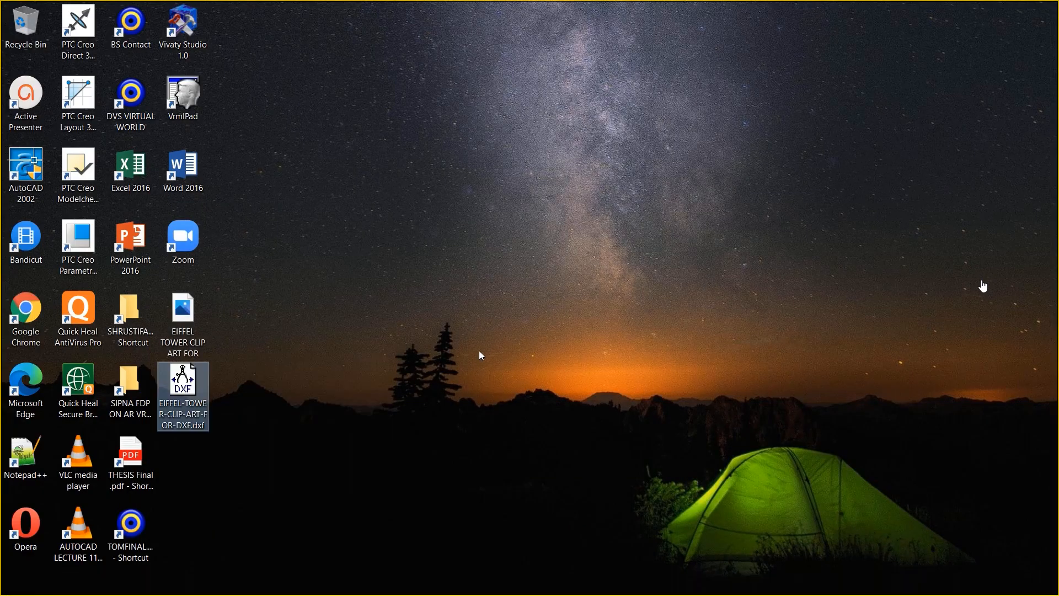
pyautogui.doubleClick(187, 413)
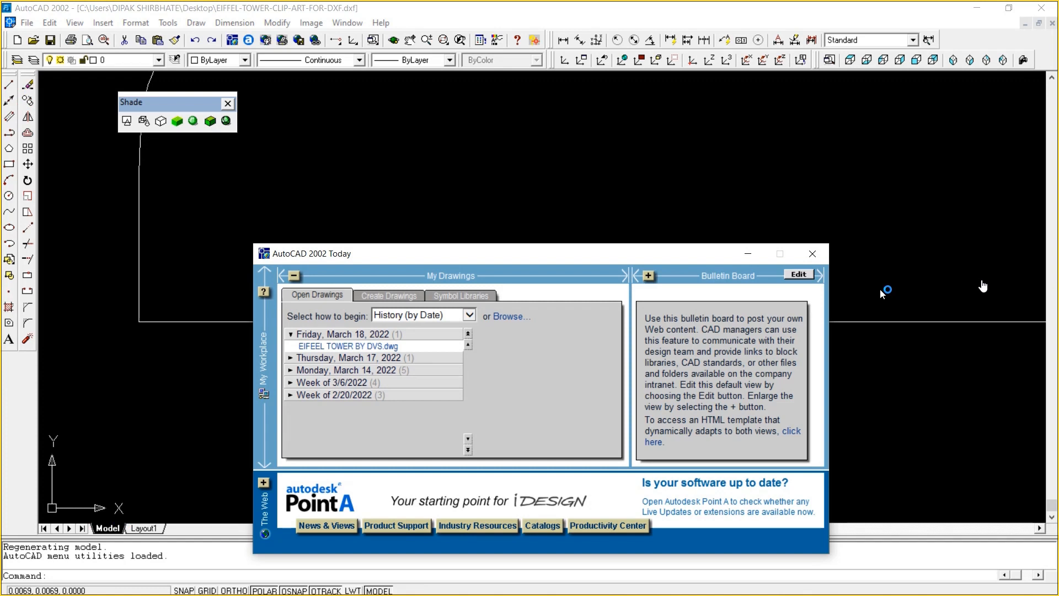
pyautogui.click(813, 254)
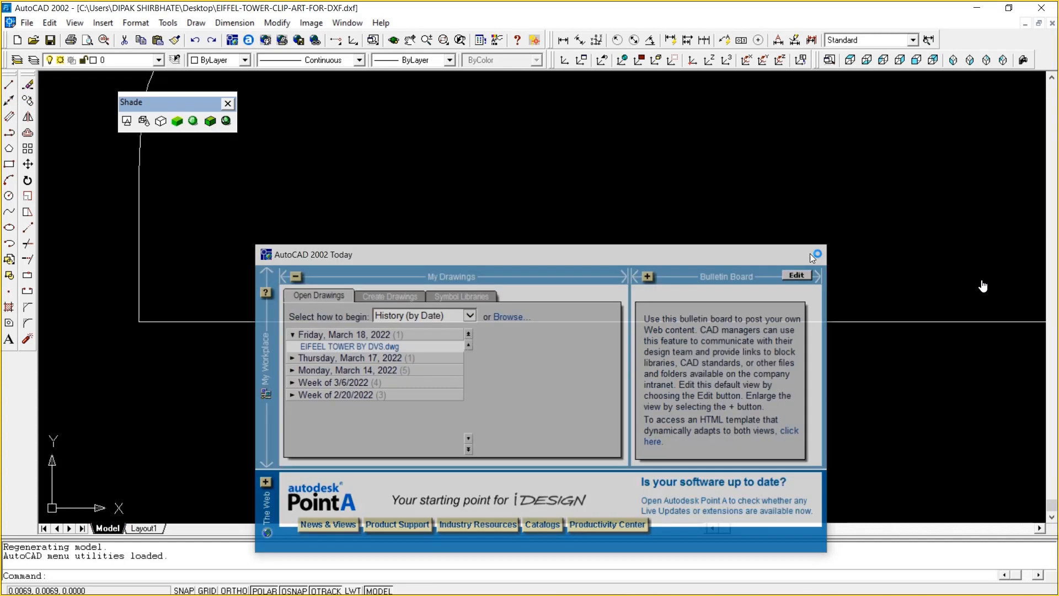
# Bring the whole Eiffel Tower drawing into view, leaving empty space to its right
pyautogui.write('z')
pyautogui.press('Return')
pyautogui.write('e')
pyautogui.press('Return')
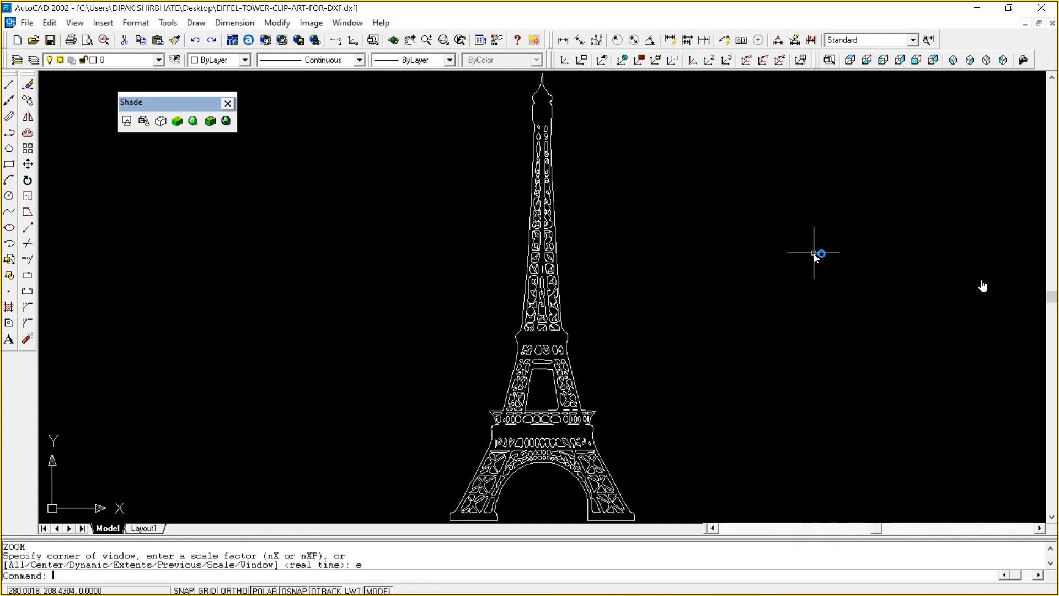
pyautogui.press('Return')
pyautogui.press('Return')
pyautogui.moveTo(649, 193)
pyautogui.mouseDown()
pyautogui.moveTo(702, 411)
pyautogui.moveTo(718, 290)
pyautogui.mouseUp()
pyautogui.moveTo(789, 300); pyautogui.dragTo(610, 257, button='middle')
pyautogui.rightClick(615, 257)
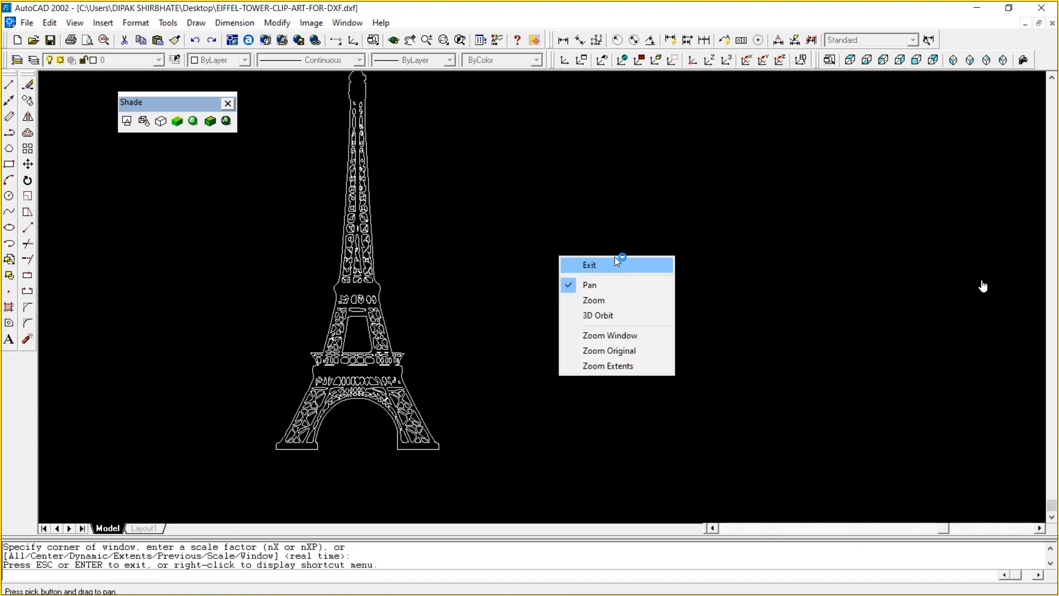
pyautogui.click(628, 267)
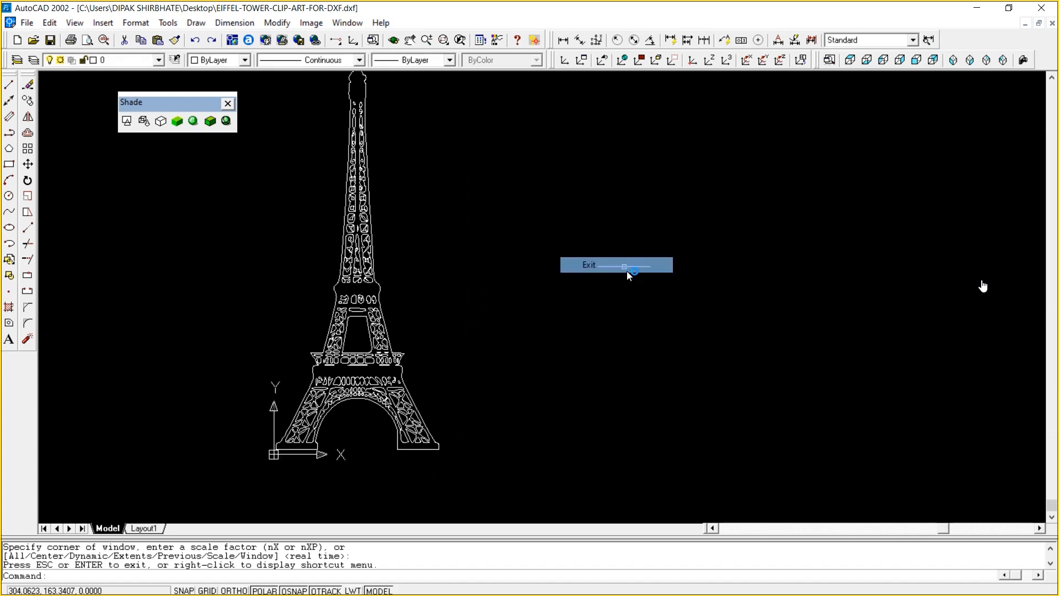
pyautogui.press('Escape')
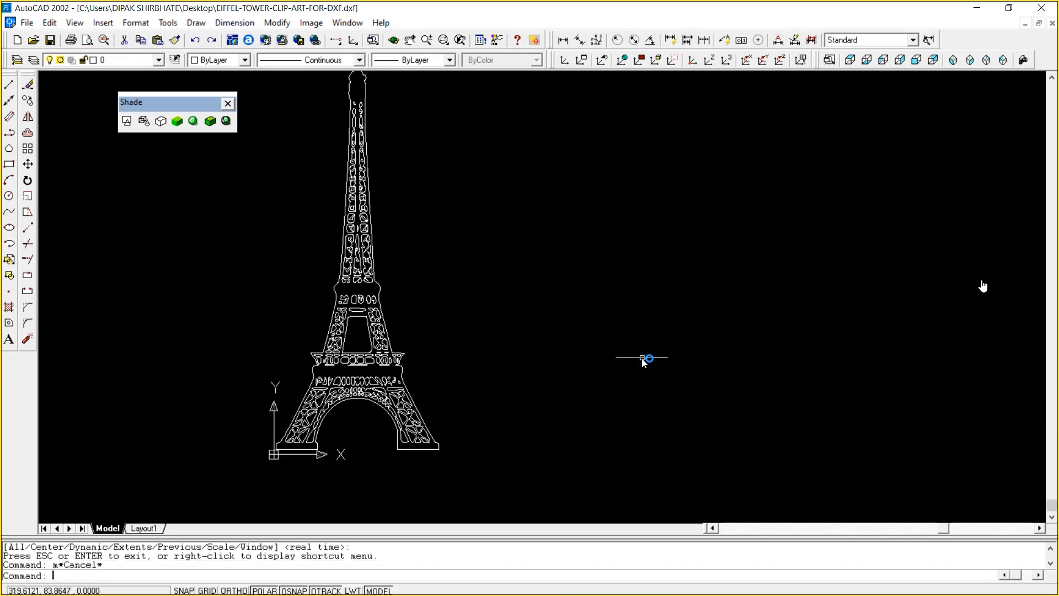
pyautogui.press('Escape')
# Copy the tower's outer outline into the empty space to the right of the original drawing
pyautogui.write('co')
pyautogui.press('Return')
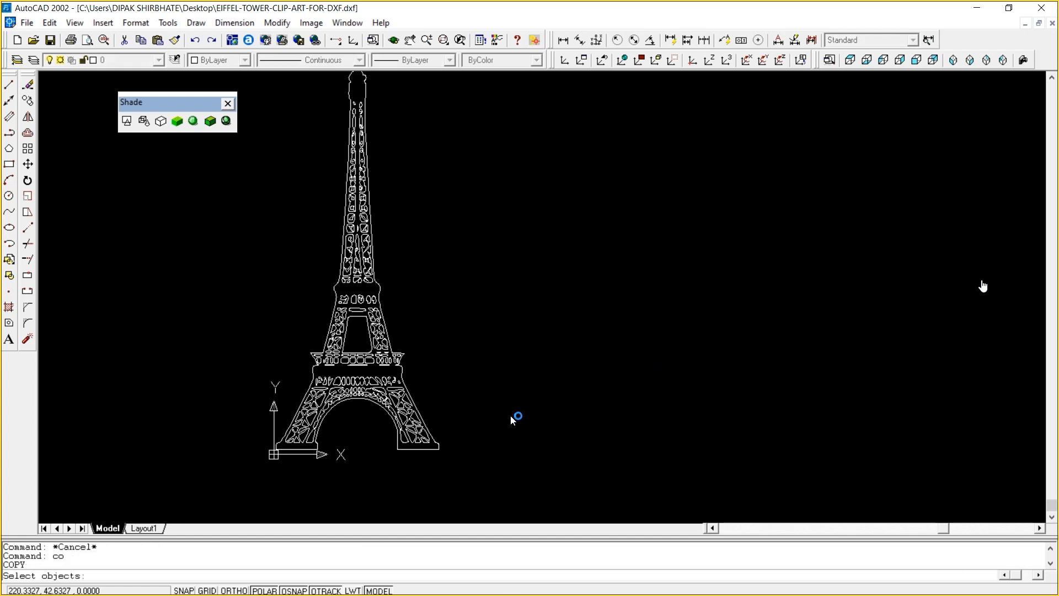
pyautogui.click(434, 448)
pyautogui.click(425, 462)
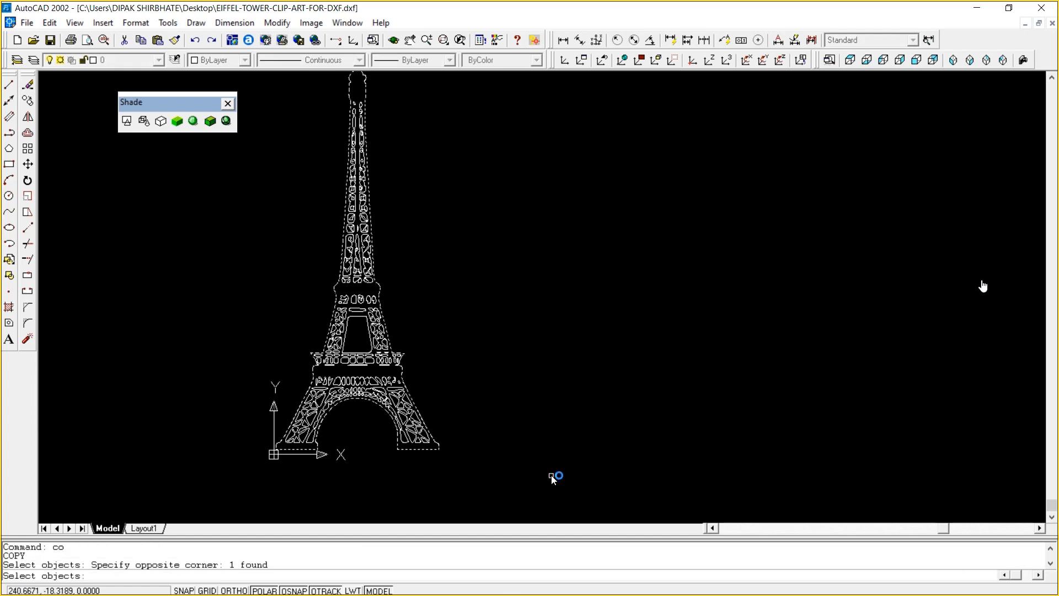
pyautogui.press('Return')
pyautogui.click(503, 457)
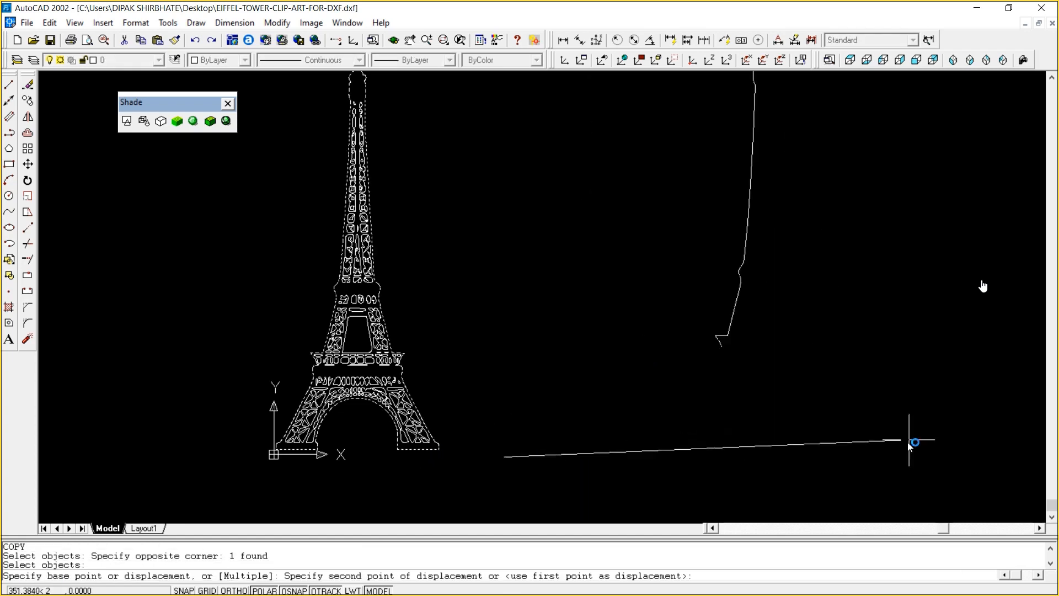
pyautogui.click(893, 479)
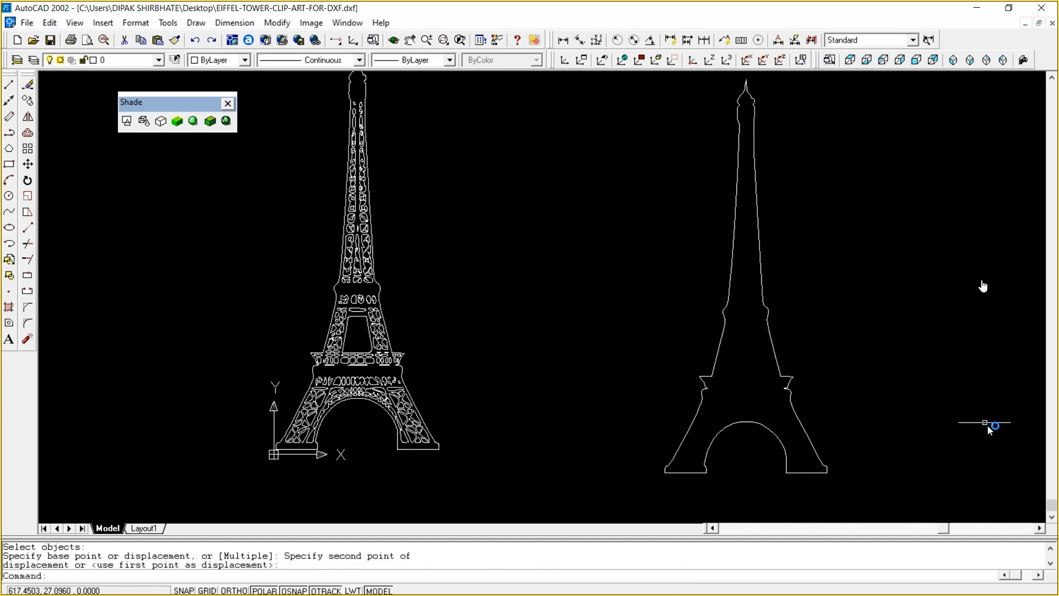
pyautogui.write('````')
pyautogui.press('Escape')
pyautogui.press('Escape')
pyautogui.press('Escape')
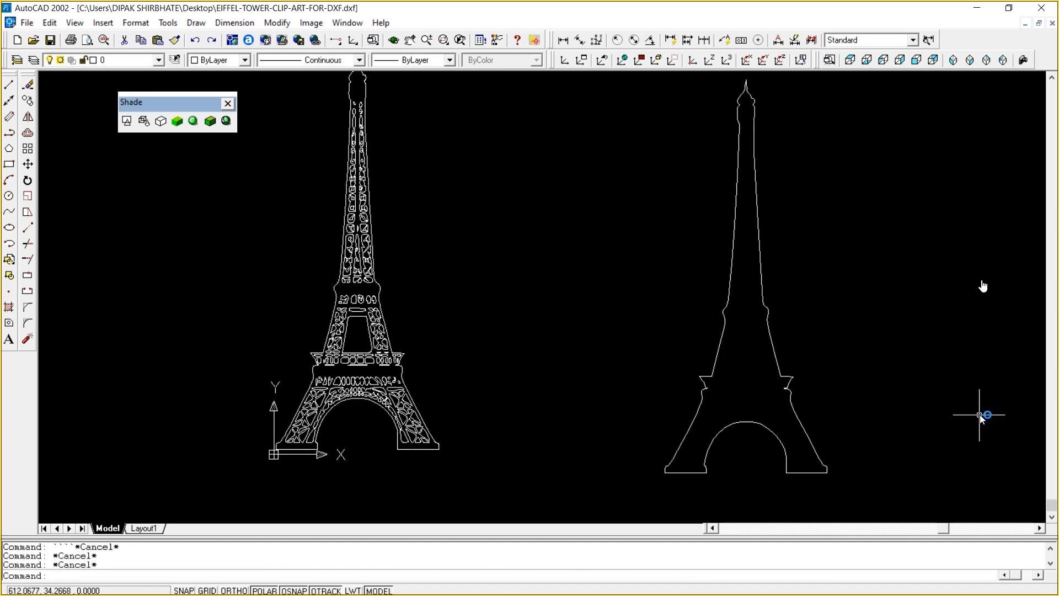
pyautogui.write('z')
pyautogui.press('Return')
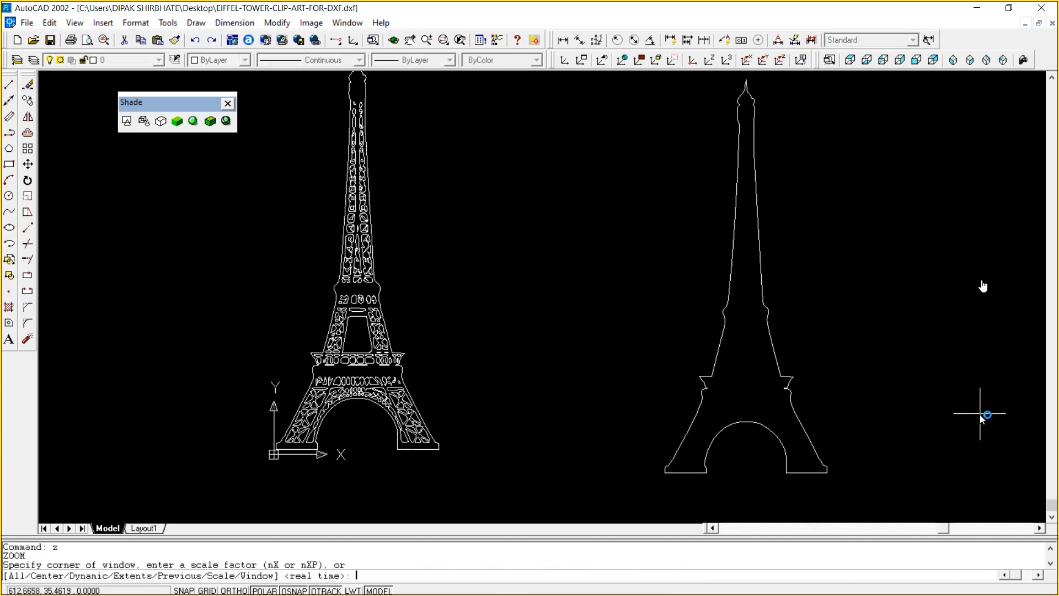
pyautogui.write('w')
pyautogui.press('Return')
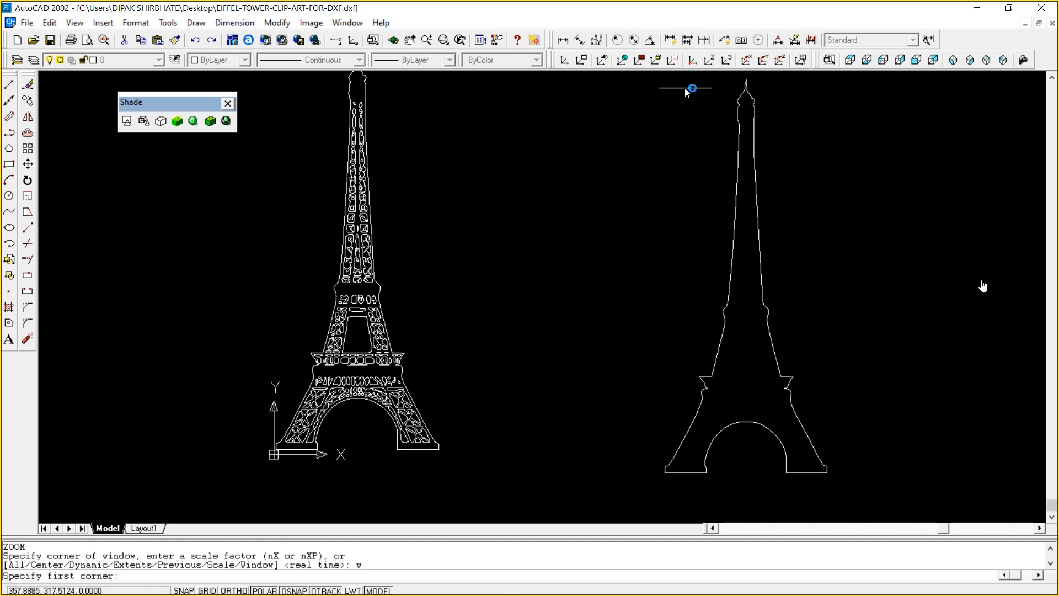
pyautogui.click(664, 73)
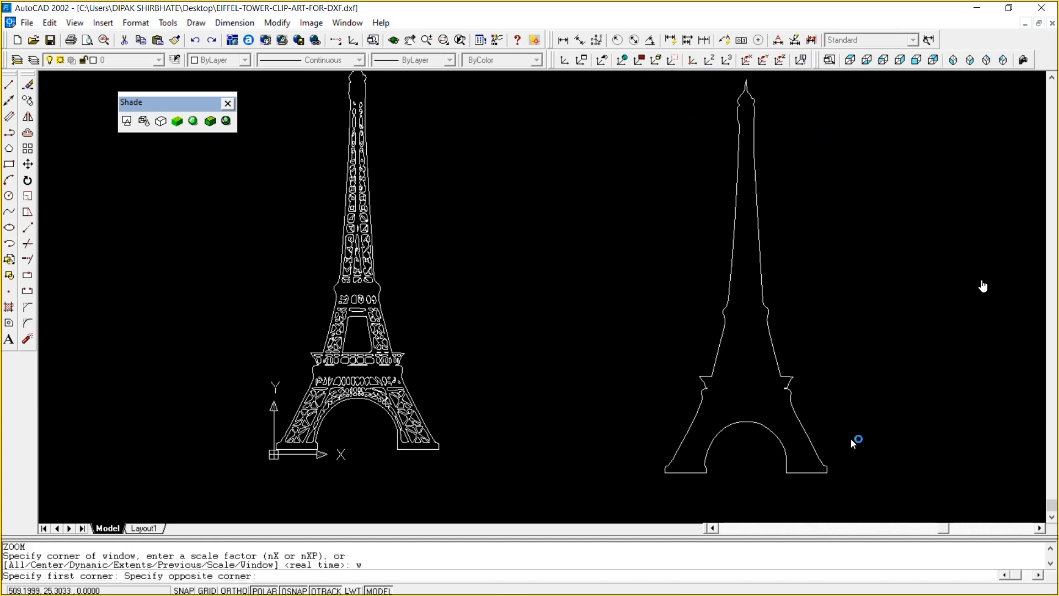
pyautogui.click(858, 504)
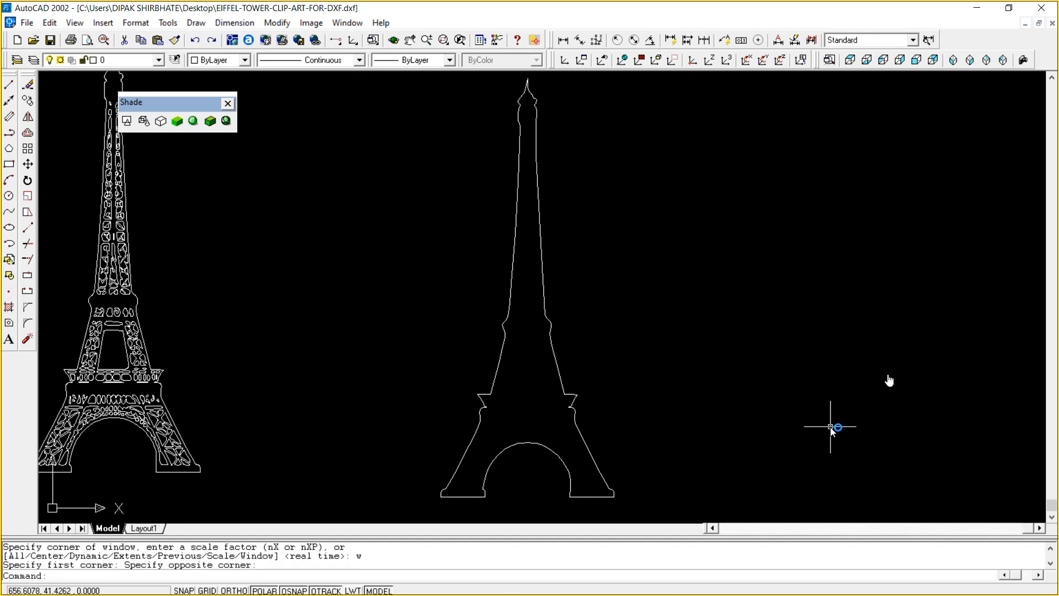
pyautogui.moveTo(858, 563)
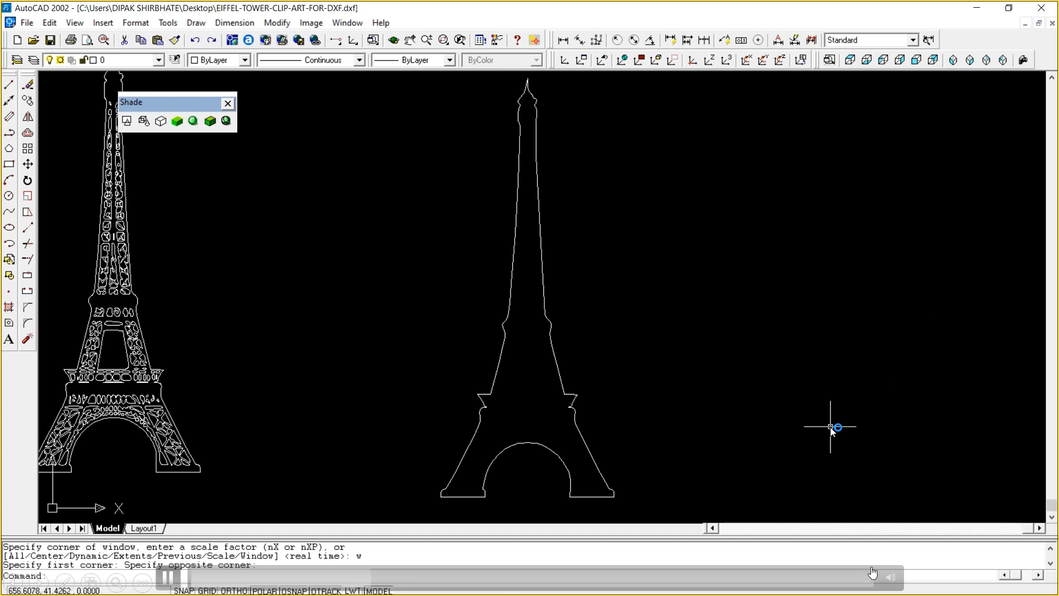
pyautogui.write('xl')
pyautogui.press('Return')
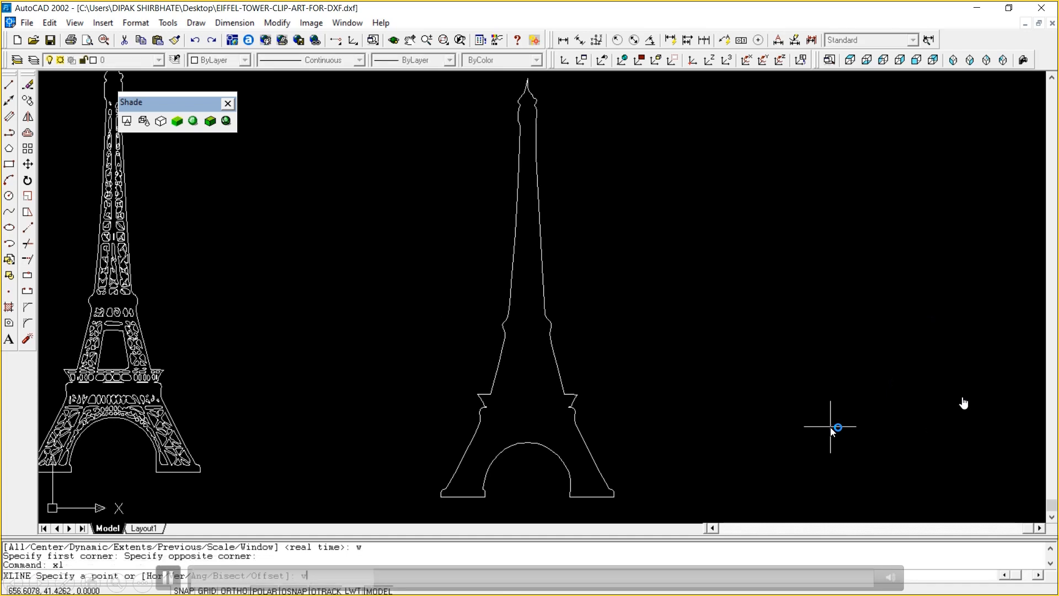
pyautogui.write('v')
pyautogui.press('Return')
pyautogui.press('Escape')
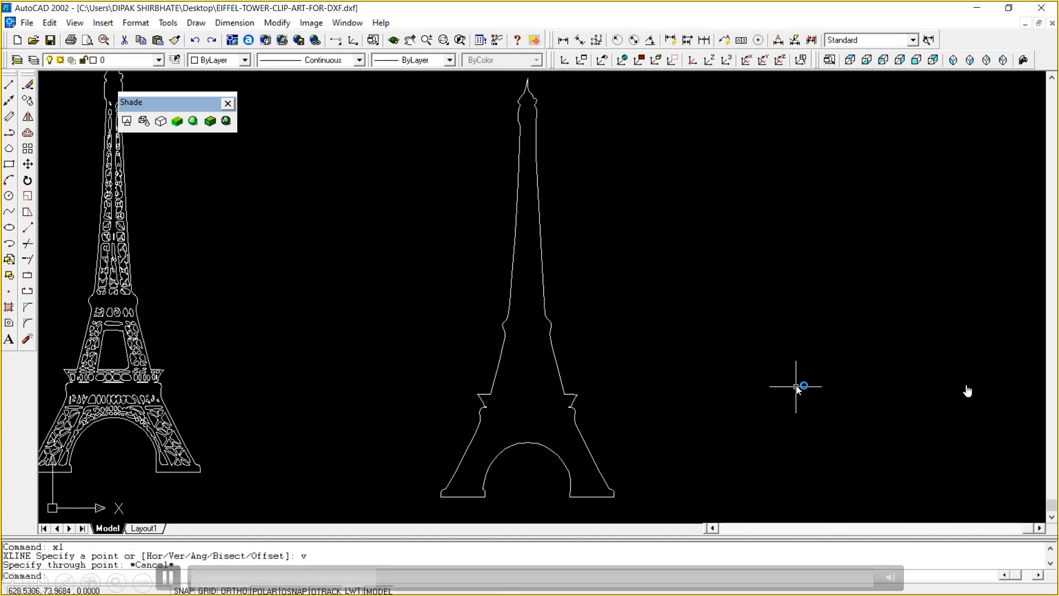
# Zoom in on the arch at the base of the copied tower outline
pyautogui.write('p')
pyautogui.press('Return')
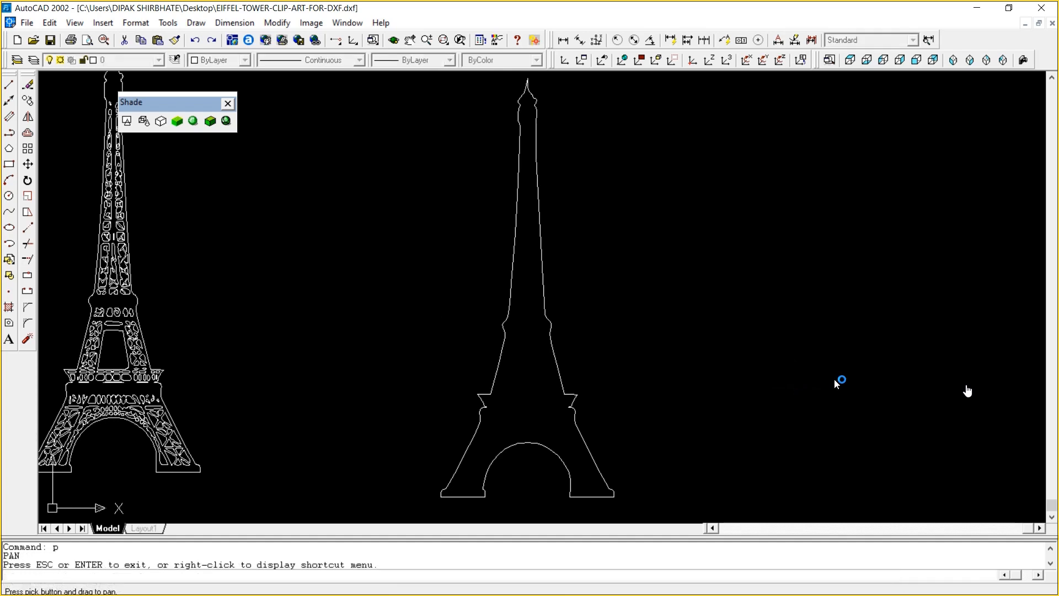
pyautogui.moveTo(543, 474); pyautogui.dragTo(523, 303)
pyautogui.rightClick(523, 303)
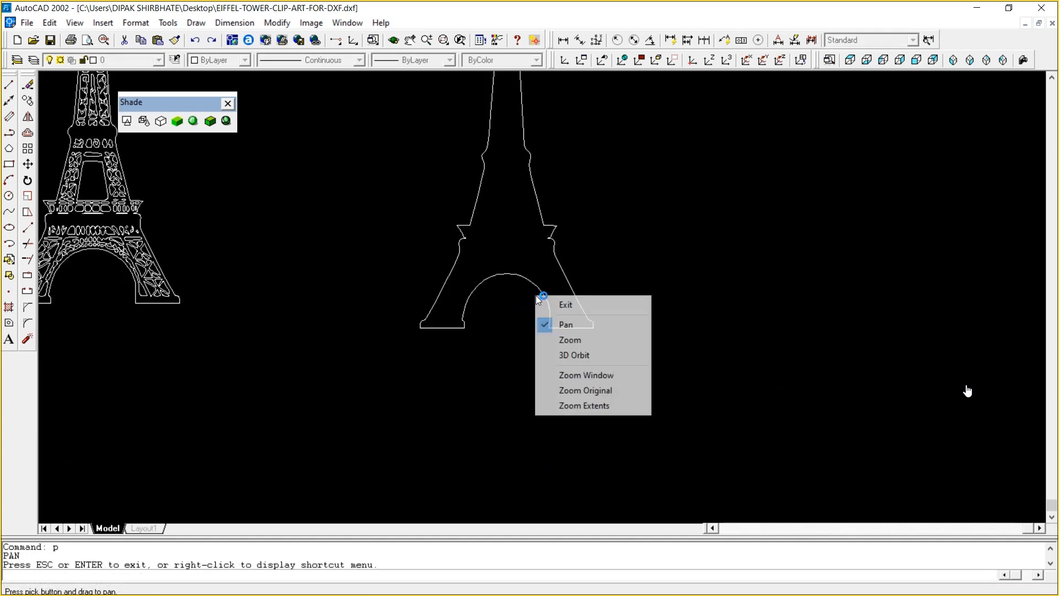
pyautogui.click(591, 303)
pyautogui.write('z')
pyautogui.press('Return')
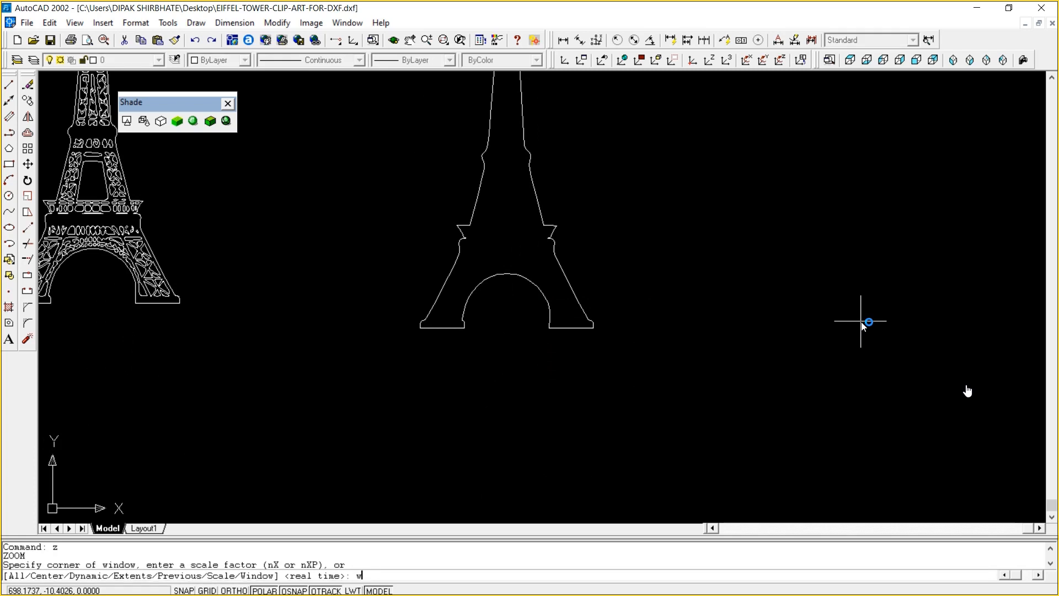
pyautogui.write('w')
pyautogui.press('Return')
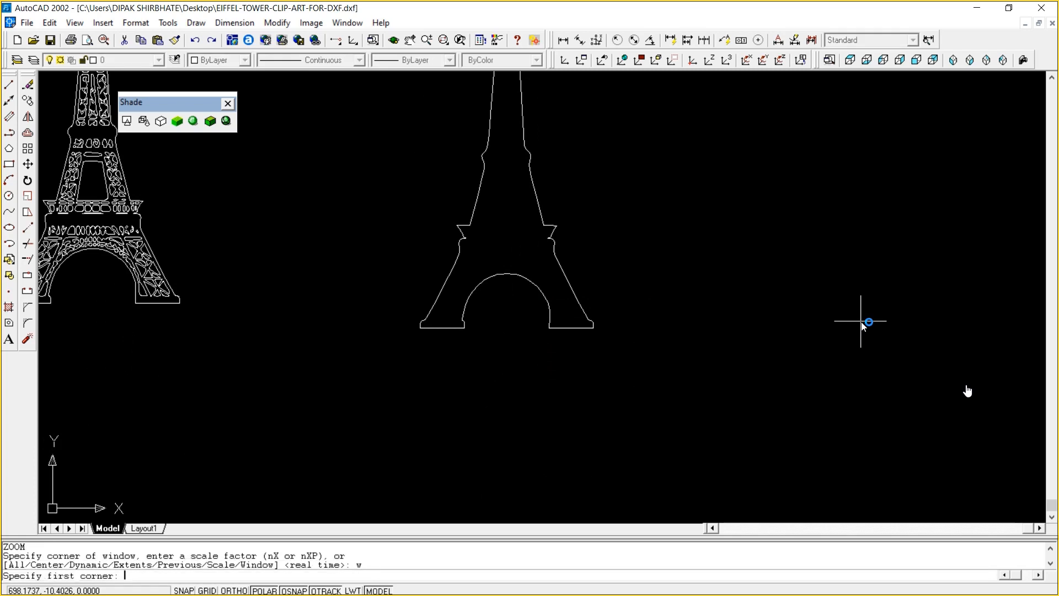
pyautogui.click(442, 247)
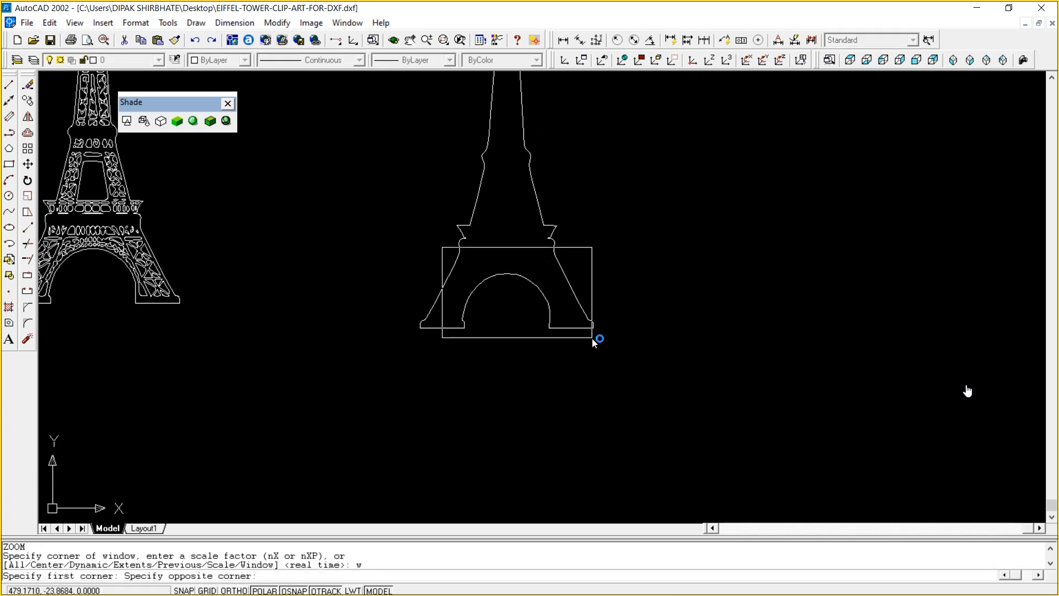
pyautogui.click(593, 337)
pyautogui.write('x')
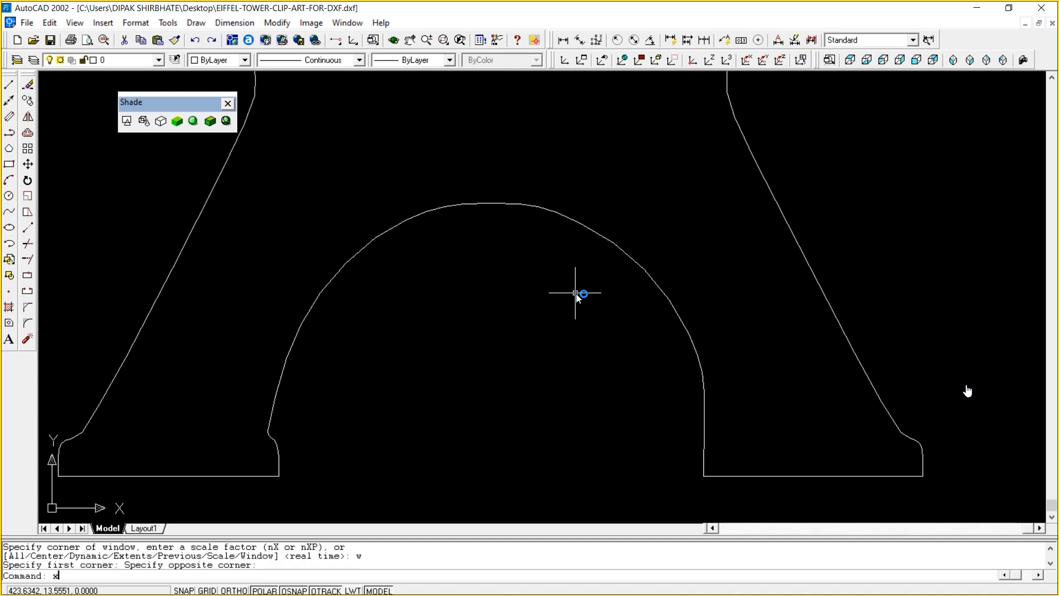
pyautogui.write('k')
pyautogui.press('Return')
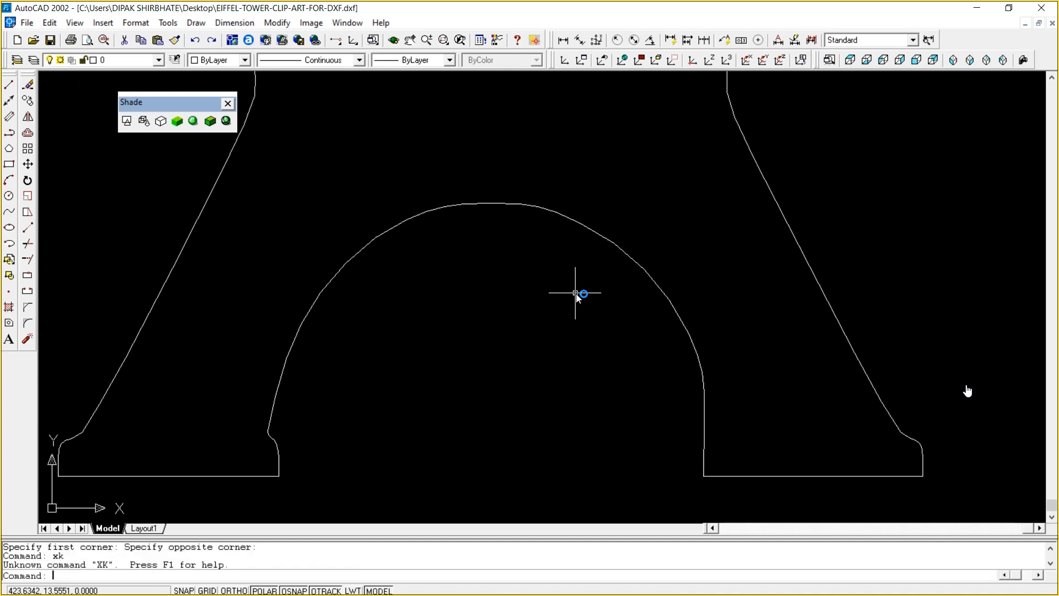
pyautogui.write('v')
pyautogui.press('Return')
pyautogui.press('Escape')
pyautogui.press('Escape')
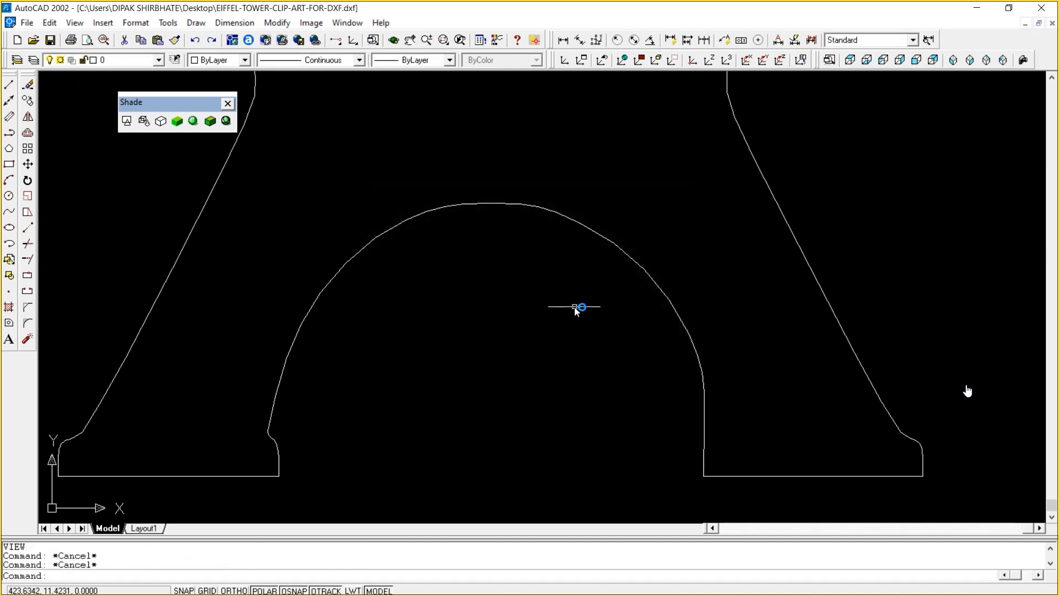
# Draw a vertical construction line through the top point of the arch in the copied tower outline
pyautogui.write('xl')
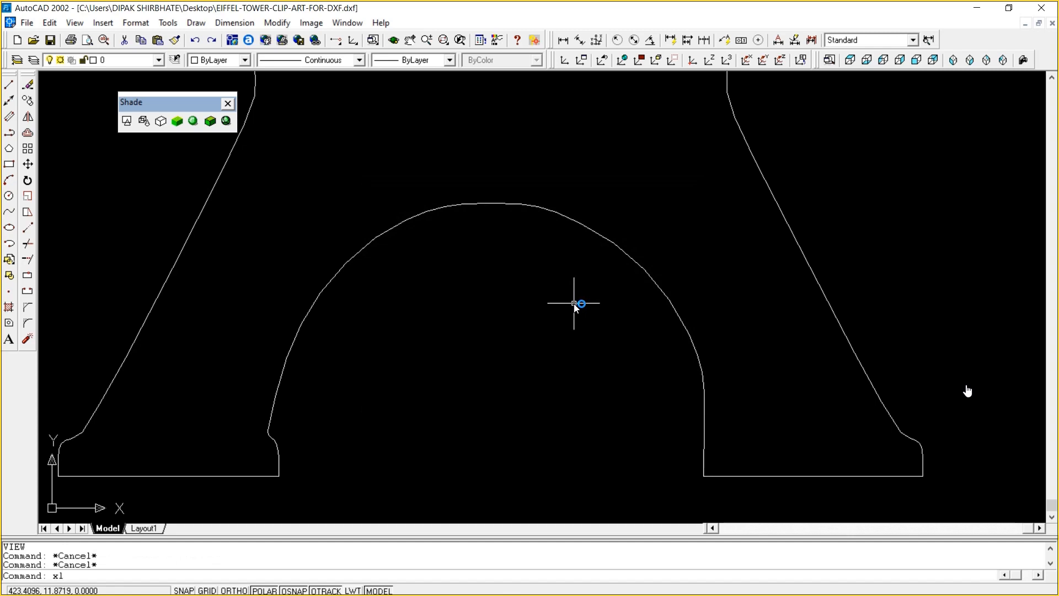
pyautogui.press('Return')
pyautogui.write('v')
pyautogui.press('Return')
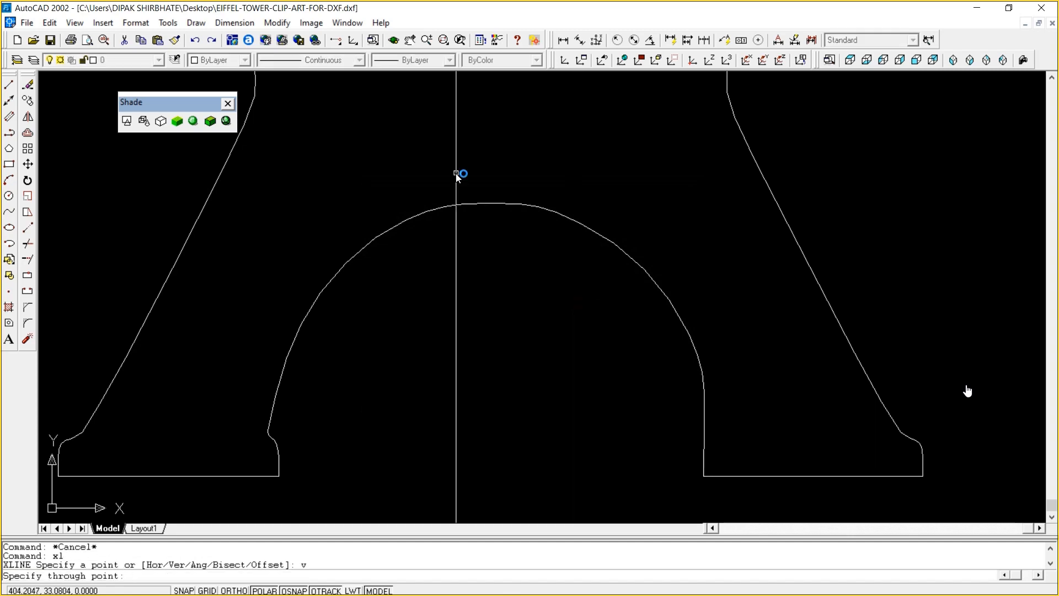
pyautogui.click(490, 203)
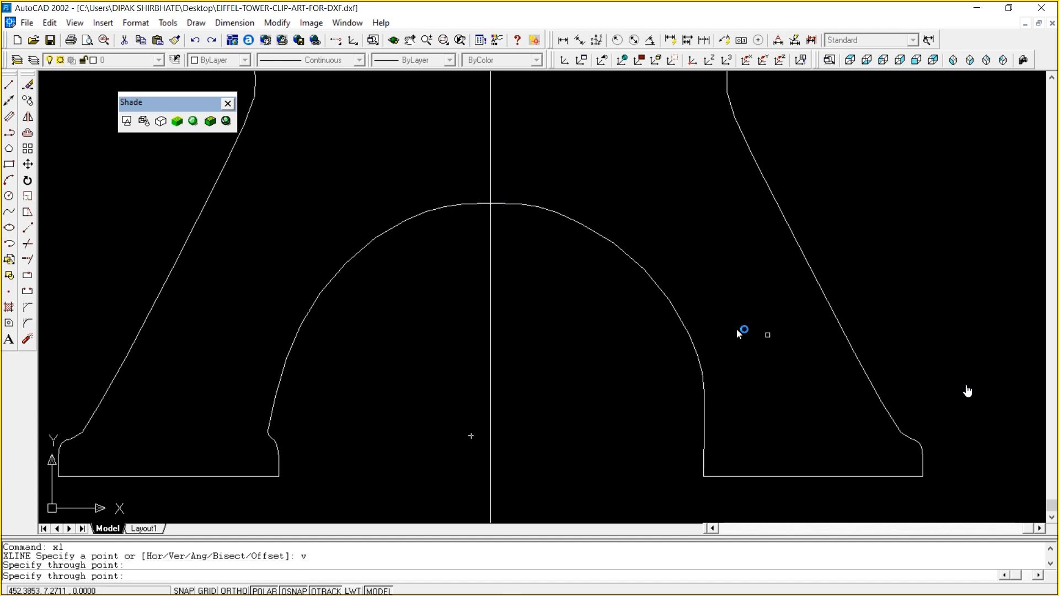
pyautogui.press('Escape')
# Trim away the left half of the copied tower outline, using the vertical construction line as the cutting edge
pyautogui.write('z')
pyautogui.press('Return')
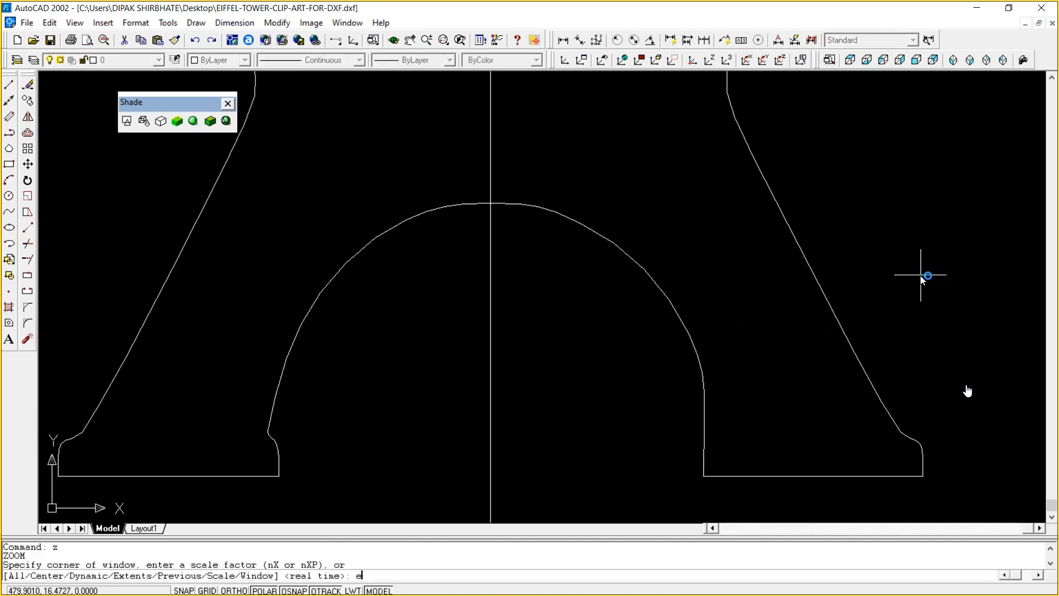
pyautogui.write('e')
pyautogui.press('Return')
pyautogui.press('Escape')
pyautogui.press('Escape')
pyautogui.press('Escape')
pyautogui.write('p')
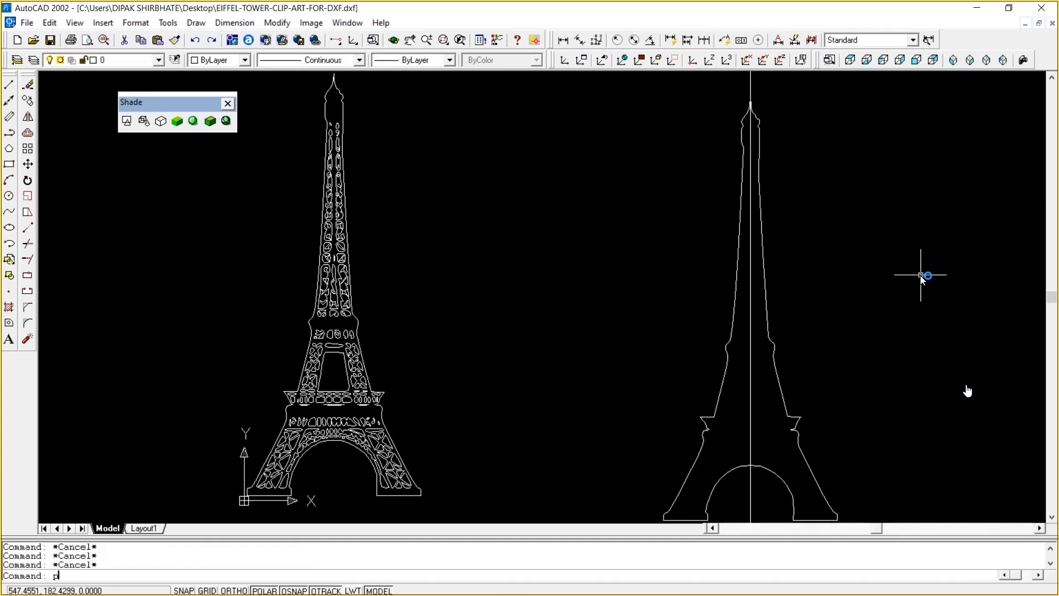
pyautogui.press('Return')
pyautogui.moveTo(974, 258); pyautogui.dragTo(789, 182)
pyautogui.rightClick(784, 182)
pyautogui.click(853, 189)
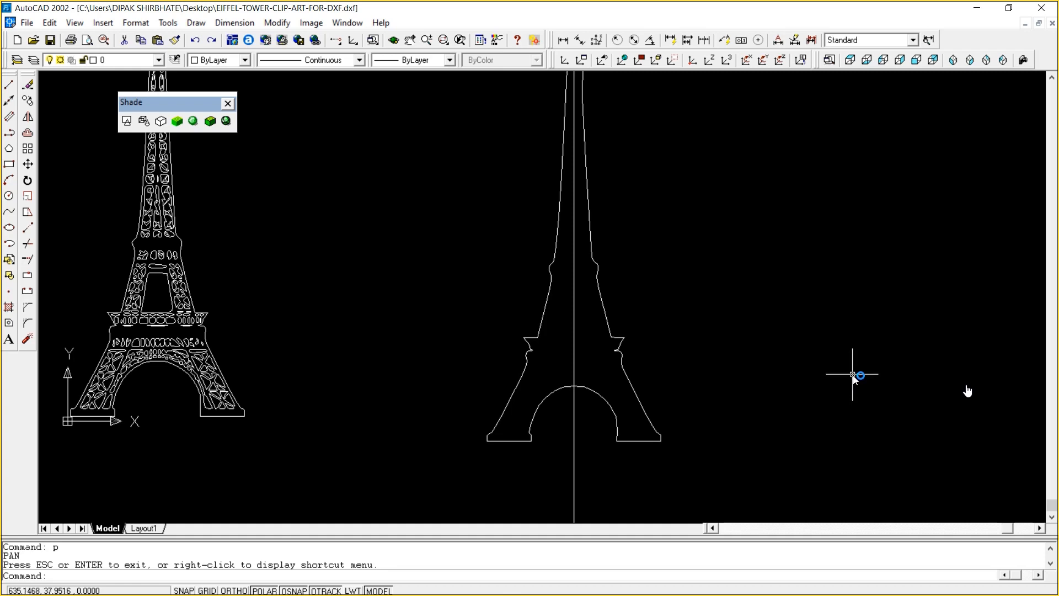
pyautogui.write('tr')
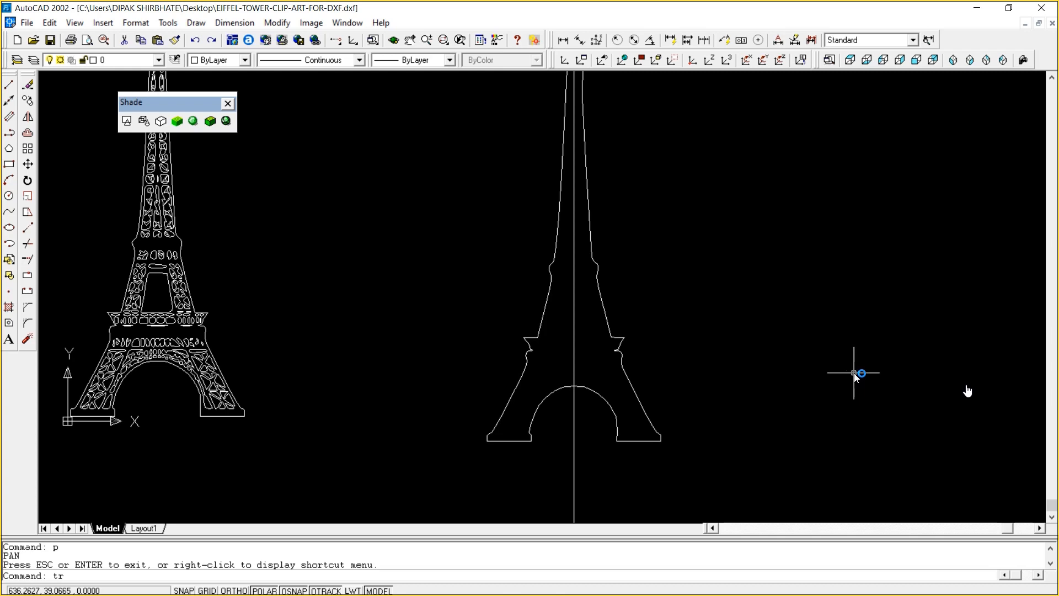
pyautogui.press('Return')
pyautogui.click(574, 408)
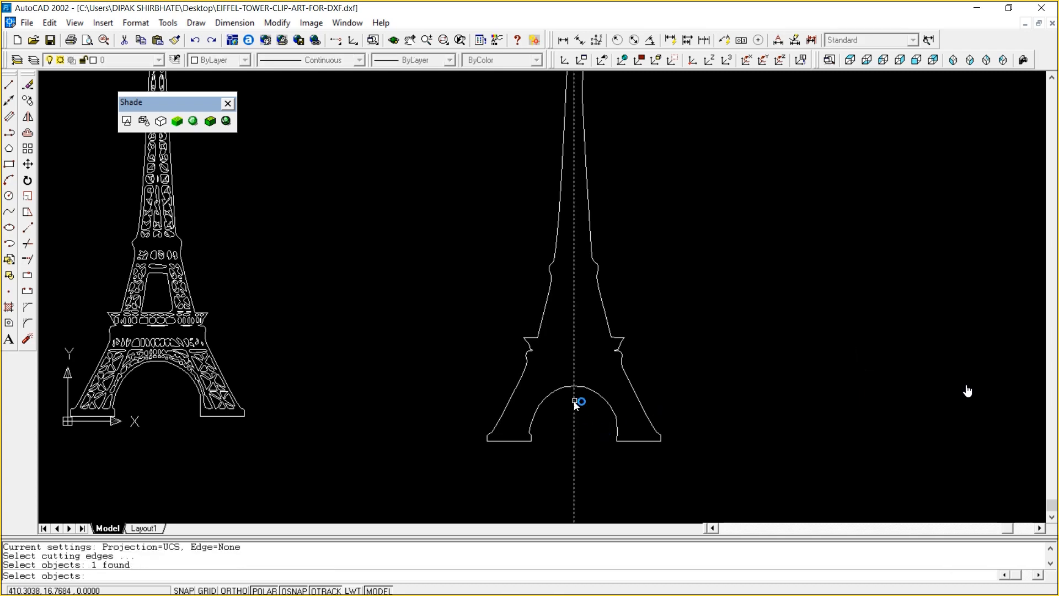
pyautogui.press('Return')
pyautogui.click(563, 389)
pyautogui.press('Return')
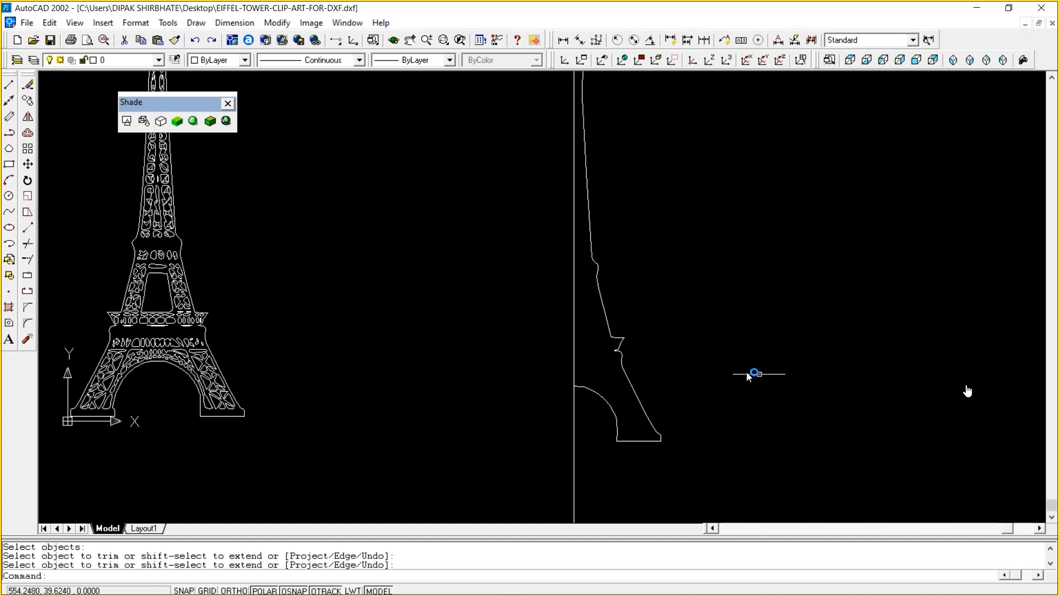
pyautogui.write('z')
pyautogui.press('Return')
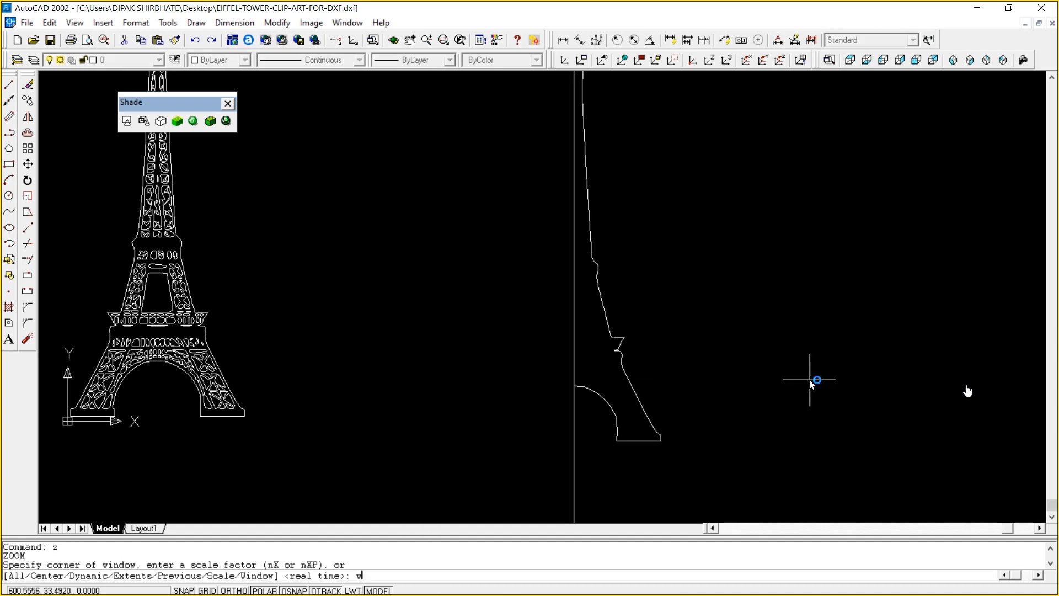
pyautogui.write('w')
pyautogui.press('Return')
pyautogui.write('tr')
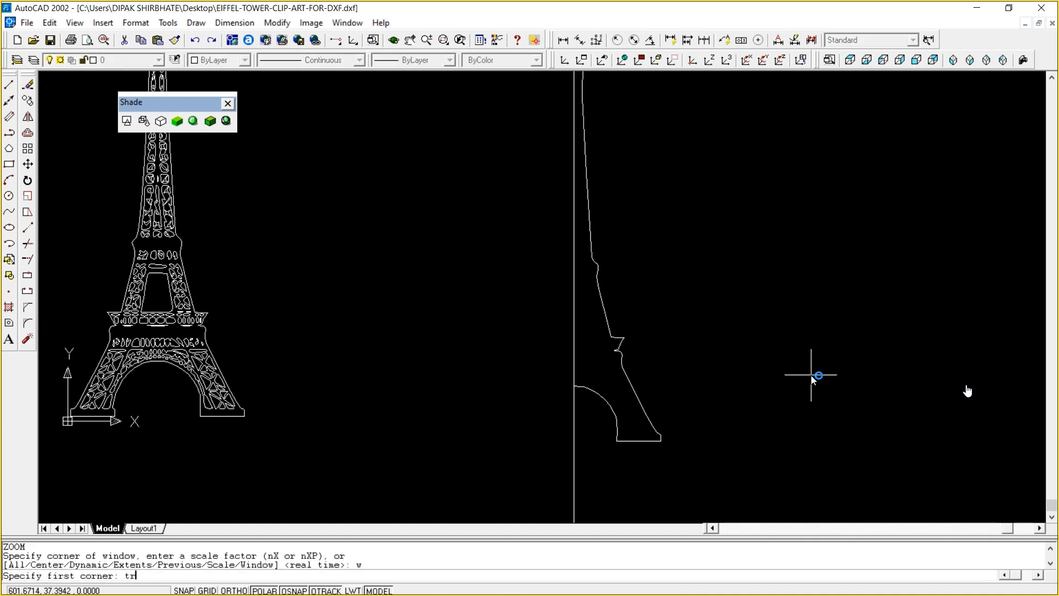
pyautogui.press('Return')
pyautogui.press('Escape')
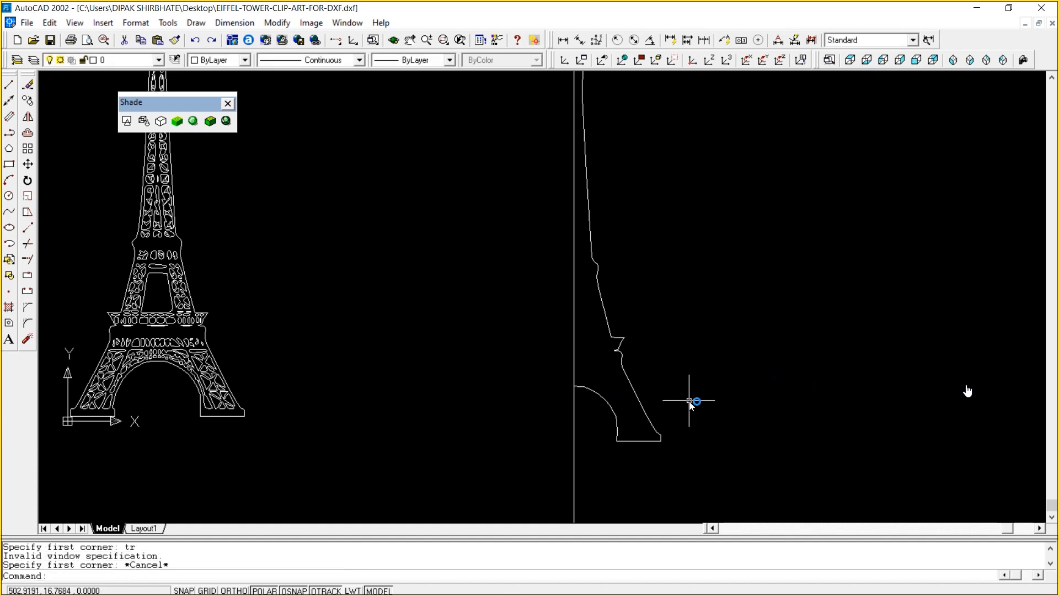
pyautogui.press('Escape')
pyautogui.press('Escape')
# Trim the vertical construction line below the arch, using the remaining half outline as the cutting edge
pyautogui.write('tr')
pyautogui.press('Return')
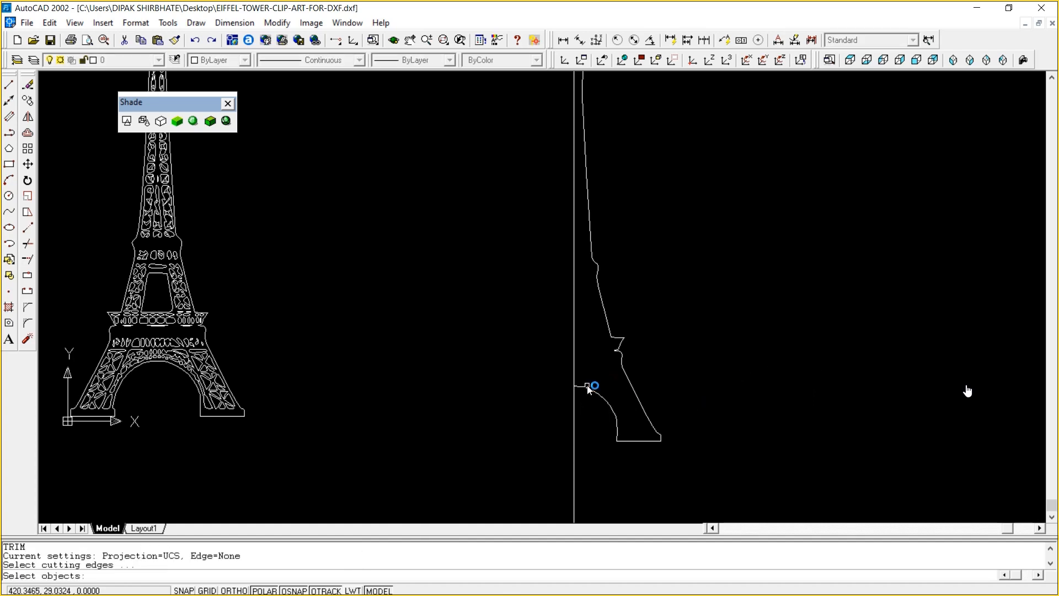
pyautogui.click(586, 390)
pyautogui.click(584, 397)
pyautogui.press('Return')
pyautogui.click(578, 403)
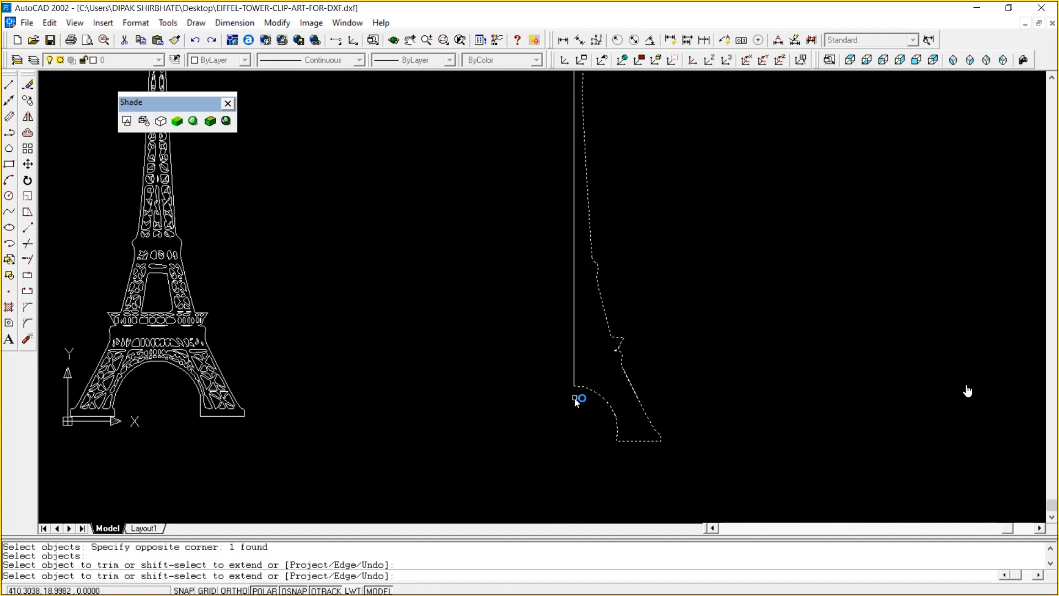
pyautogui.press('Return')
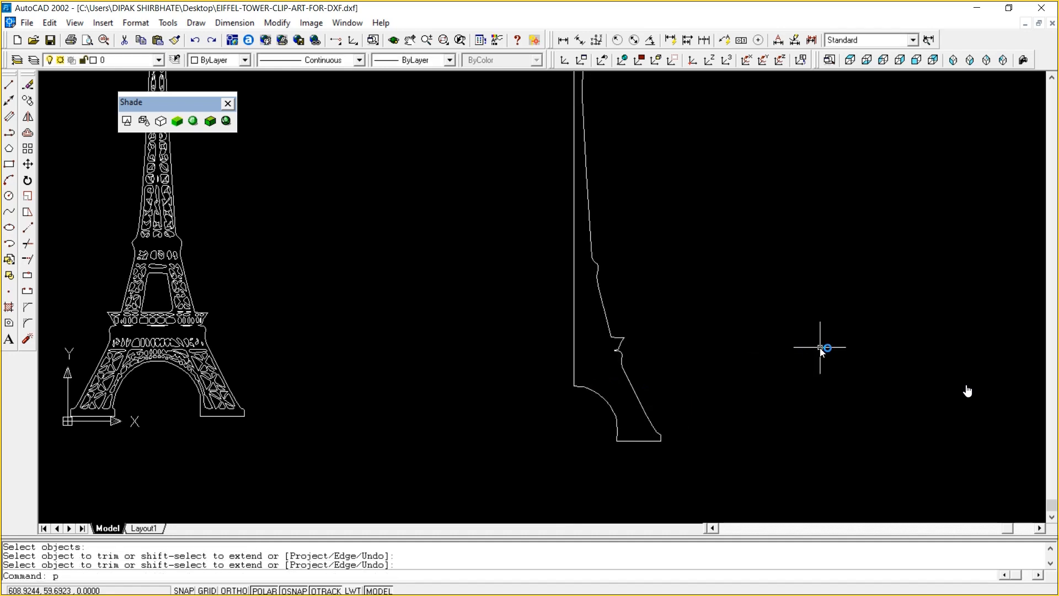
# Trim the vertical construction line above the spire tip, using the remaining half outline as the cutting edge
pyautogui.write('p')
pyautogui.press('Return')
pyautogui.moveTo(736, 192); pyautogui.dragTo(672, 388)
pyautogui.rightClick(568, 191)
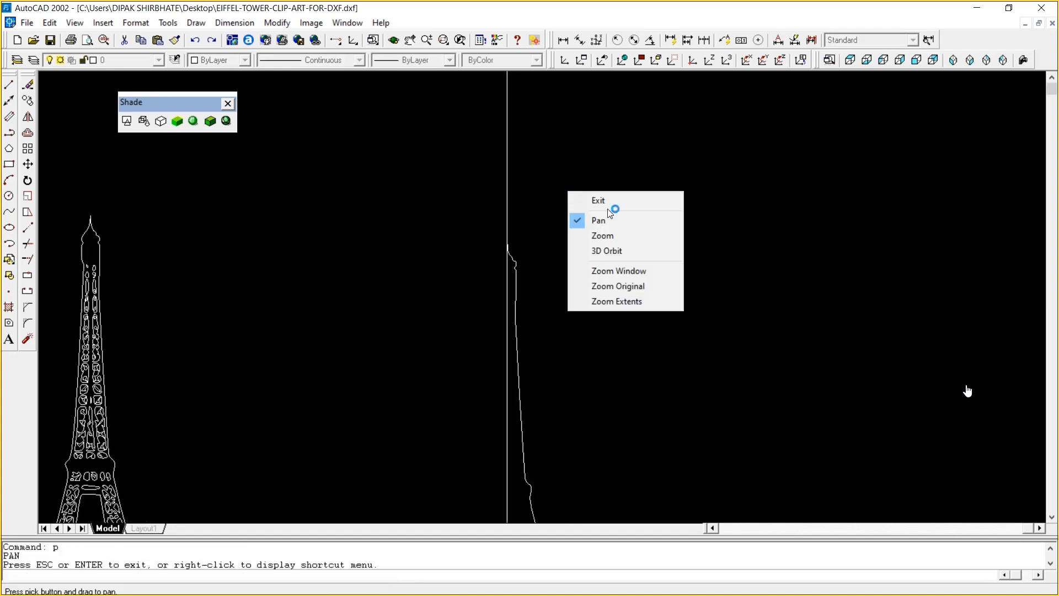
pyautogui.click(621, 199)
pyautogui.write('z')
pyautogui.press('Return')
pyautogui.write('w')
pyautogui.press('Return')
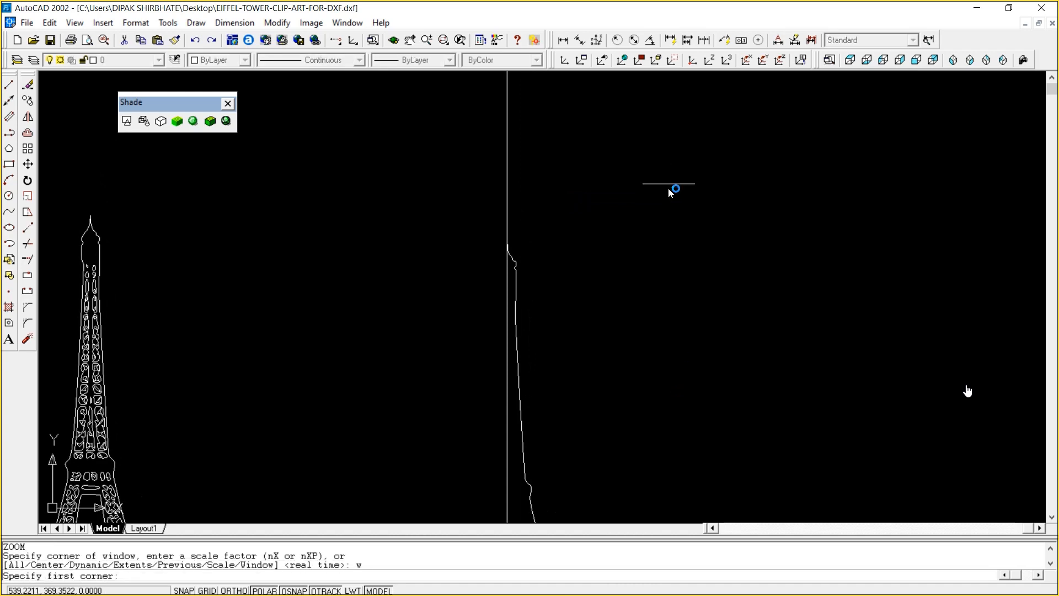
pyautogui.click(467, 223)
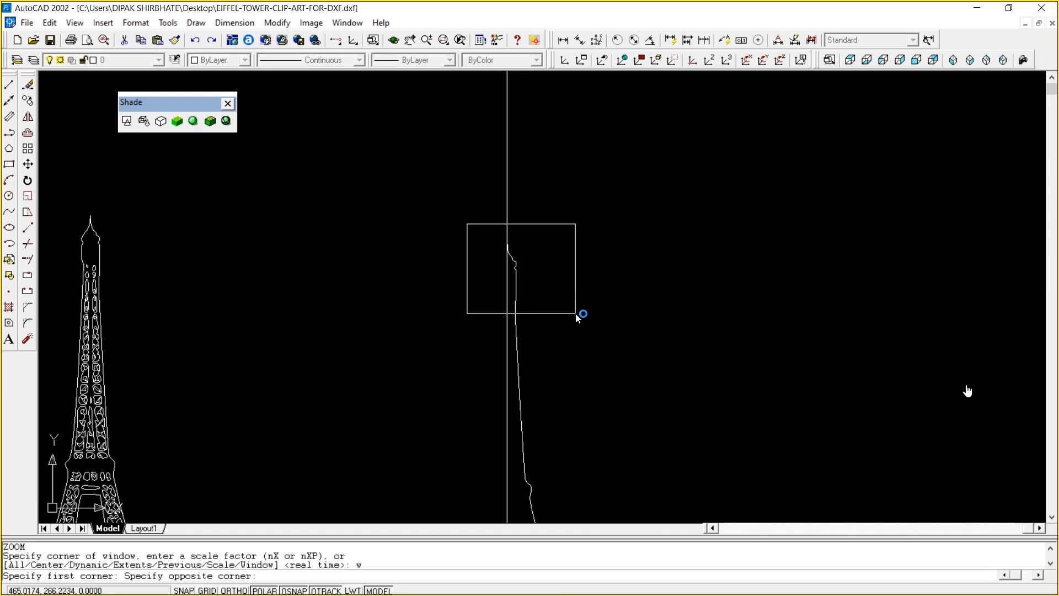
pyautogui.click(581, 318)
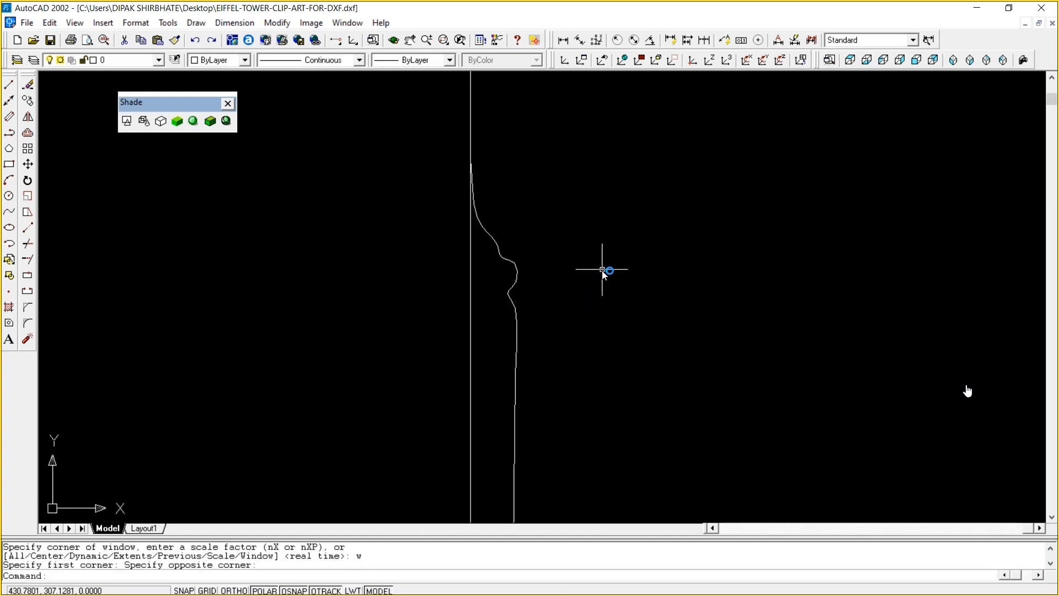
pyautogui.write('tr')
pyautogui.press('Return')
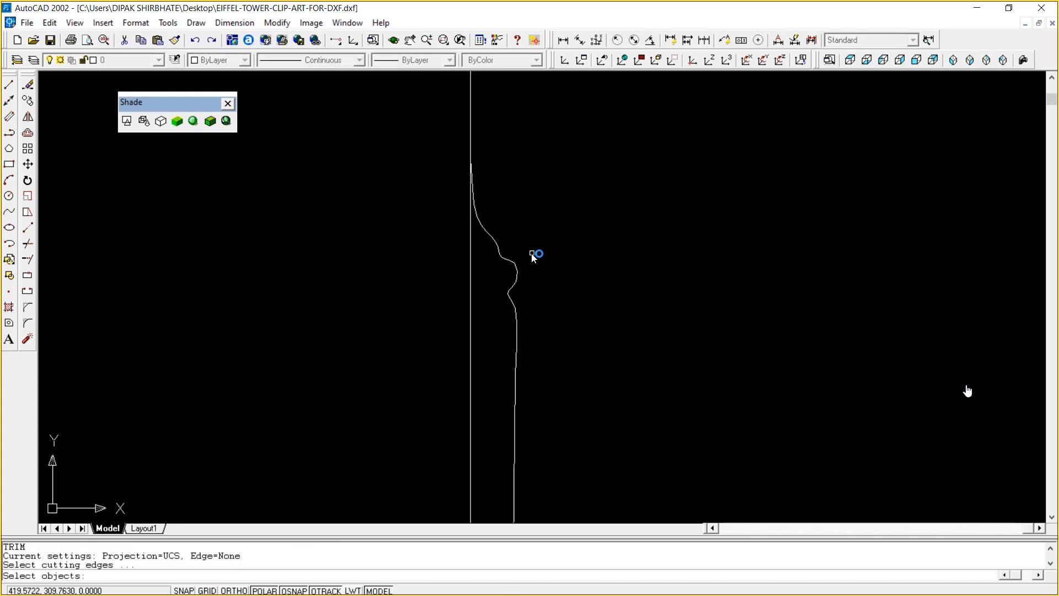
pyautogui.click(485, 226)
pyautogui.press('Return')
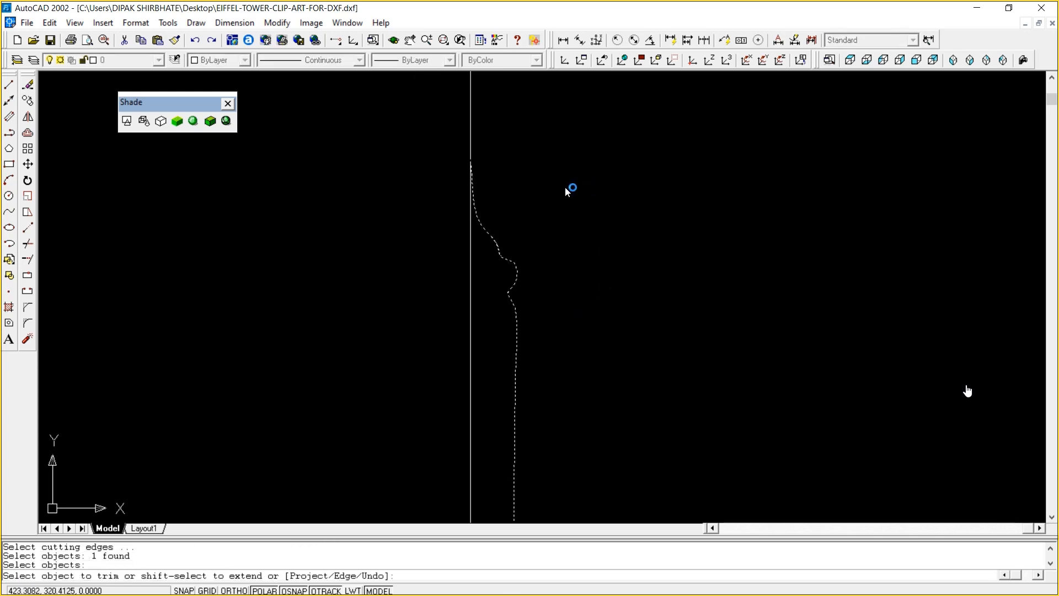
pyautogui.click(470, 149)
pyautogui.press('Escape')
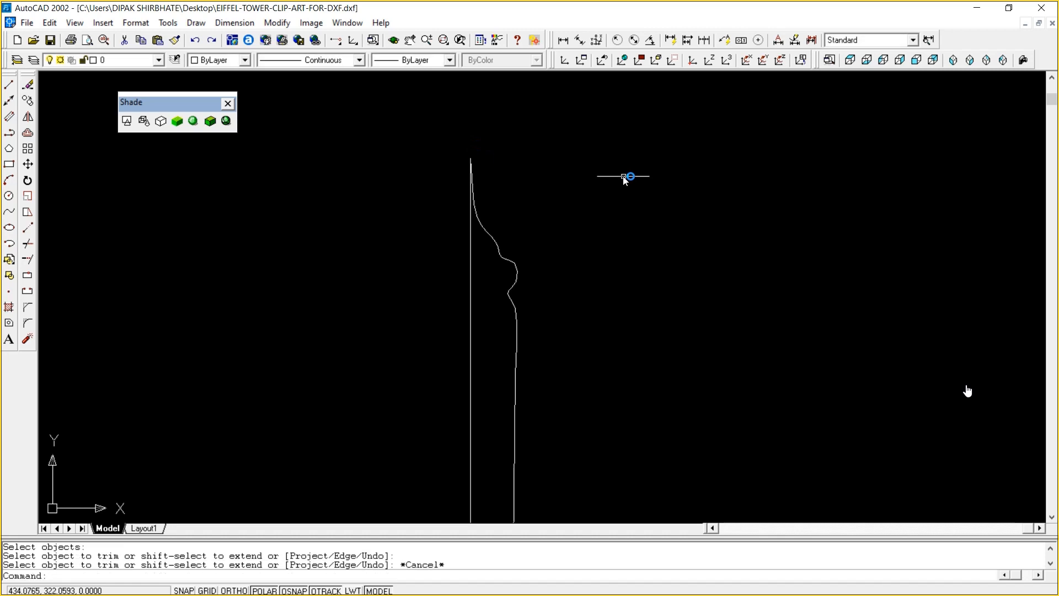
# Examine the whole trimmed half profile beside the original tower
pyautogui.write('z')
pyautogui.press('Return')
pyautogui.press('Return')
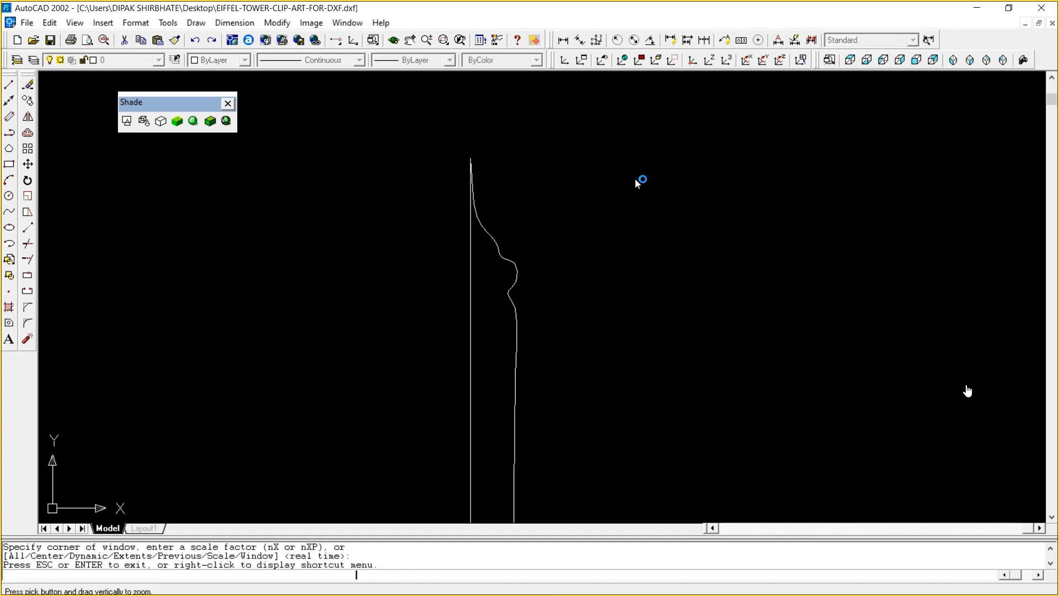
pyautogui.moveTo(639, 177)
pyautogui.mouseDown()
pyautogui.moveTo(615, 468)
pyautogui.moveTo(643, 302)
pyautogui.moveTo(673, 391)
pyautogui.moveTo(597, 168)
pyautogui.moveTo(577, 221)
pyautogui.moveTo(566, 339)
pyautogui.mouseUp()
pyautogui.rightClick(673, 391)
pyautogui.click(704, 411)
pyautogui.rightClick(570, 234)
pyautogui.click(624, 282)
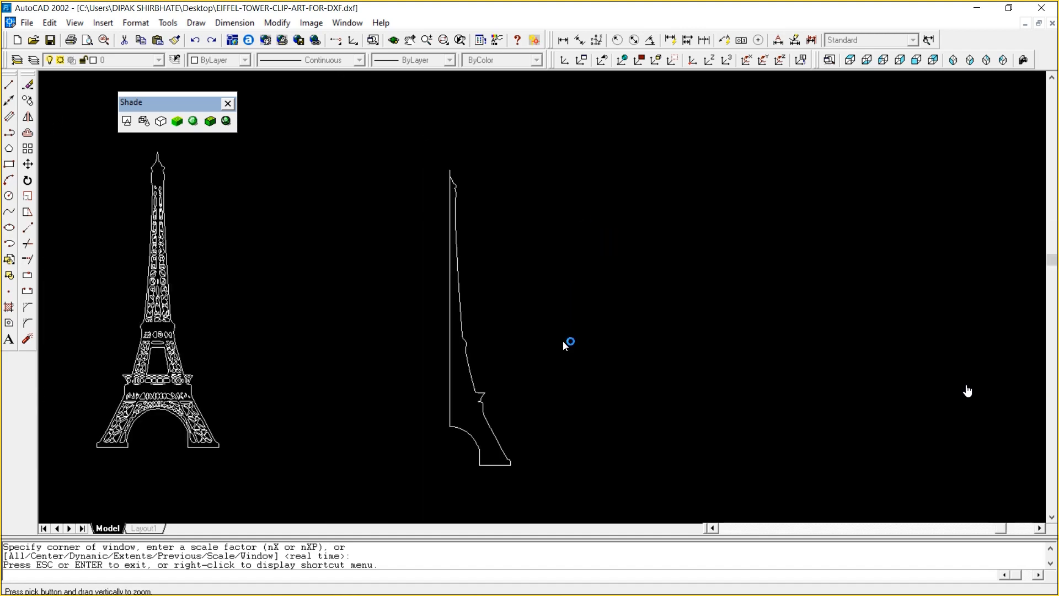
pyautogui.rightClick(568, 332)
pyautogui.click(606, 340)
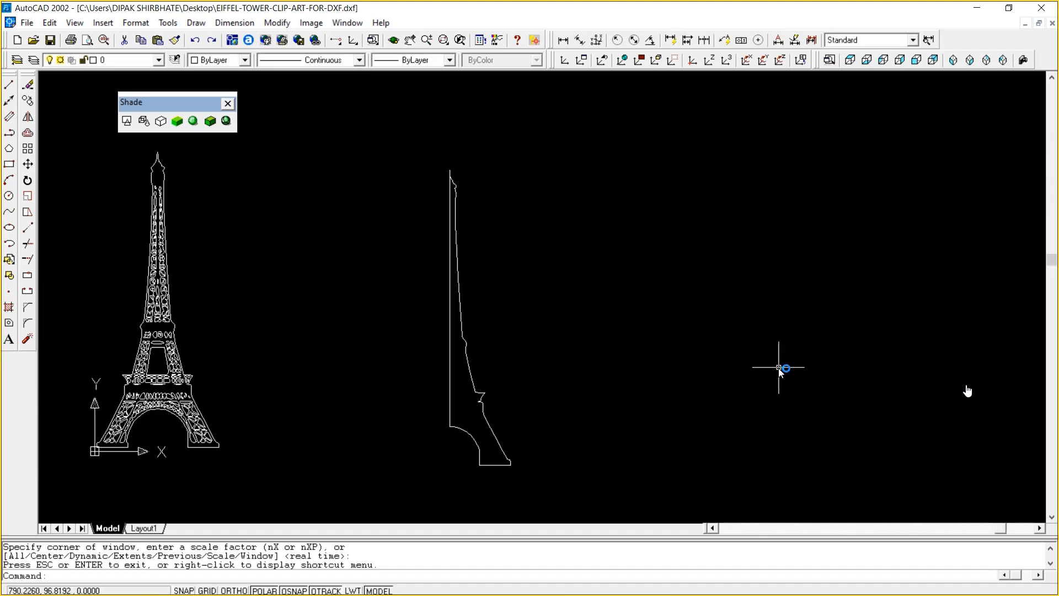
# Draw a horizontal line about 39 units long just below the half profile's foot, continuing about 4.7 units vertically upward at its outer end
pyautogui.write('z')
pyautogui.press('Return')
pyautogui.write('w')
pyautogui.press('Return')
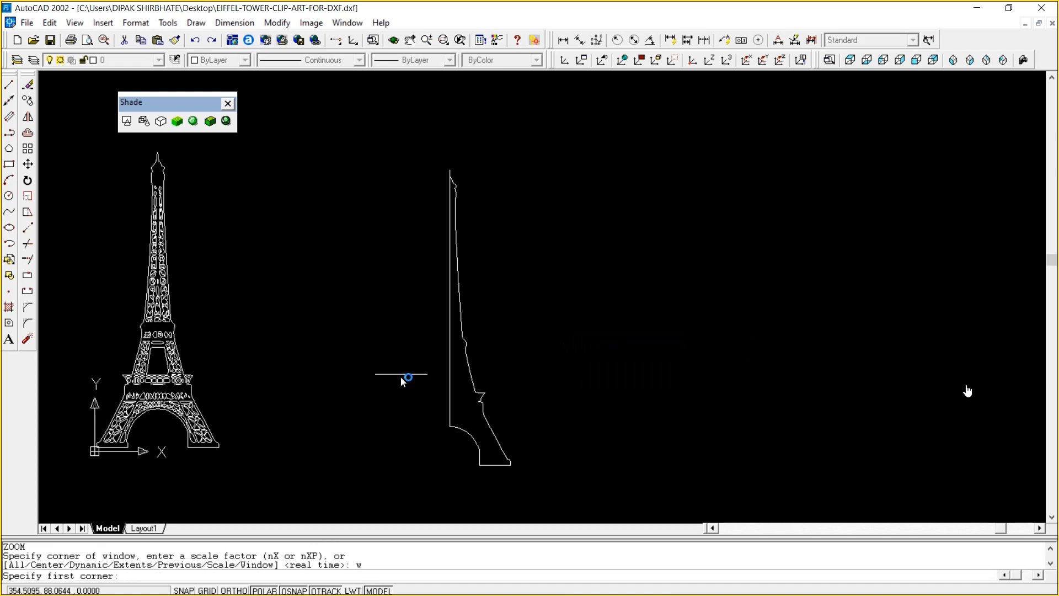
pyautogui.click(406, 378)
pyautogui.click(565, 495)
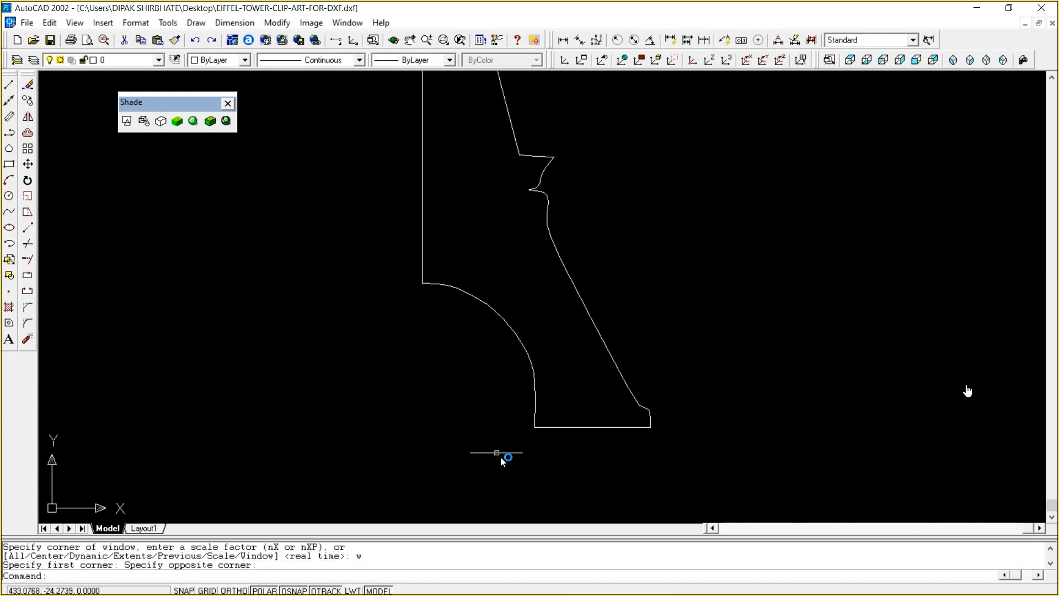
pyautogui.click(12, 84)
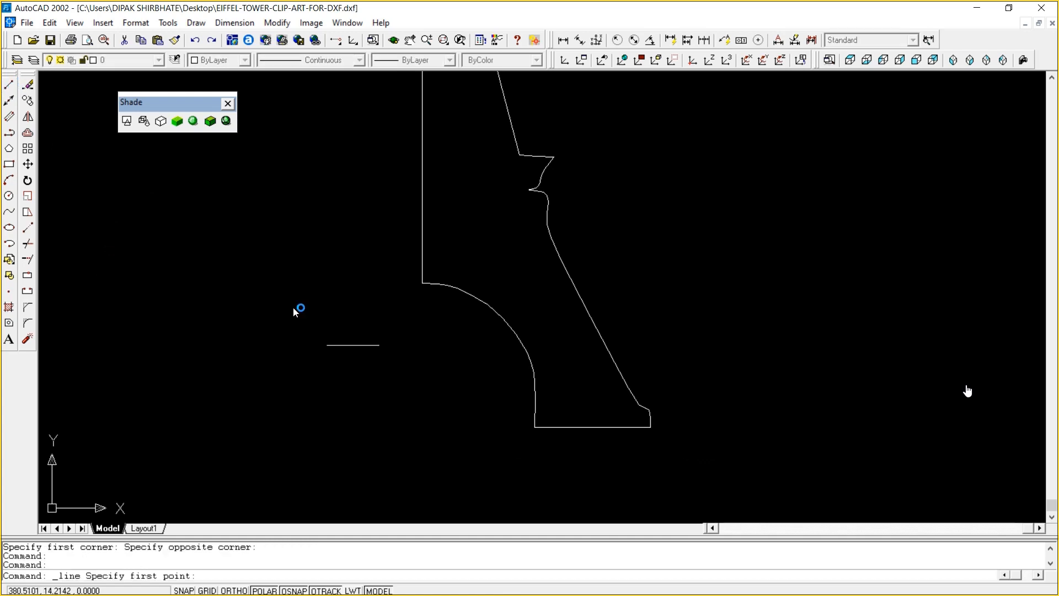
pyautogui.click(535, 440)
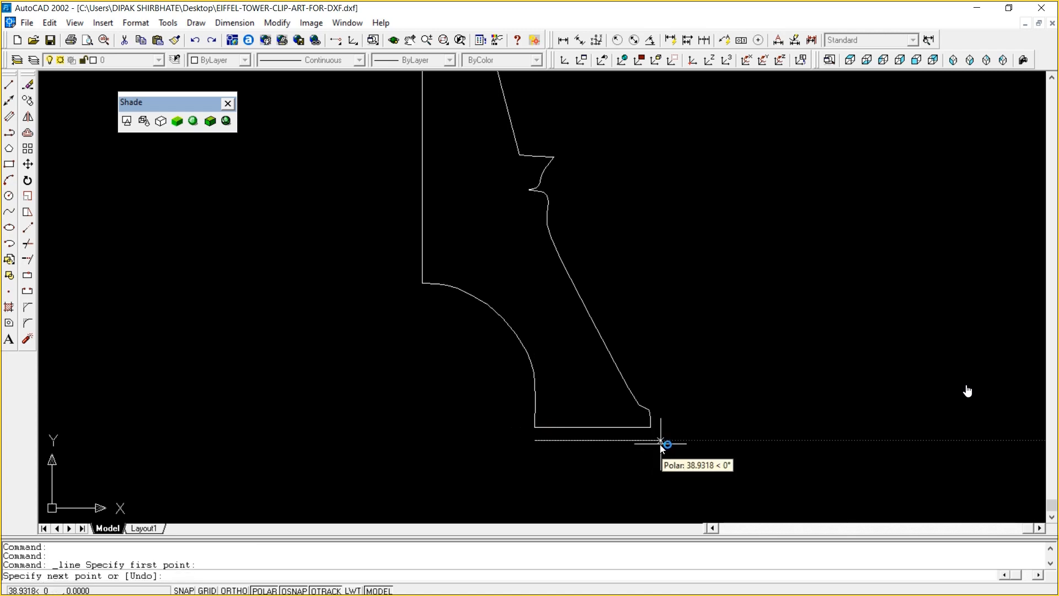
pyautogui.click(661, 444)
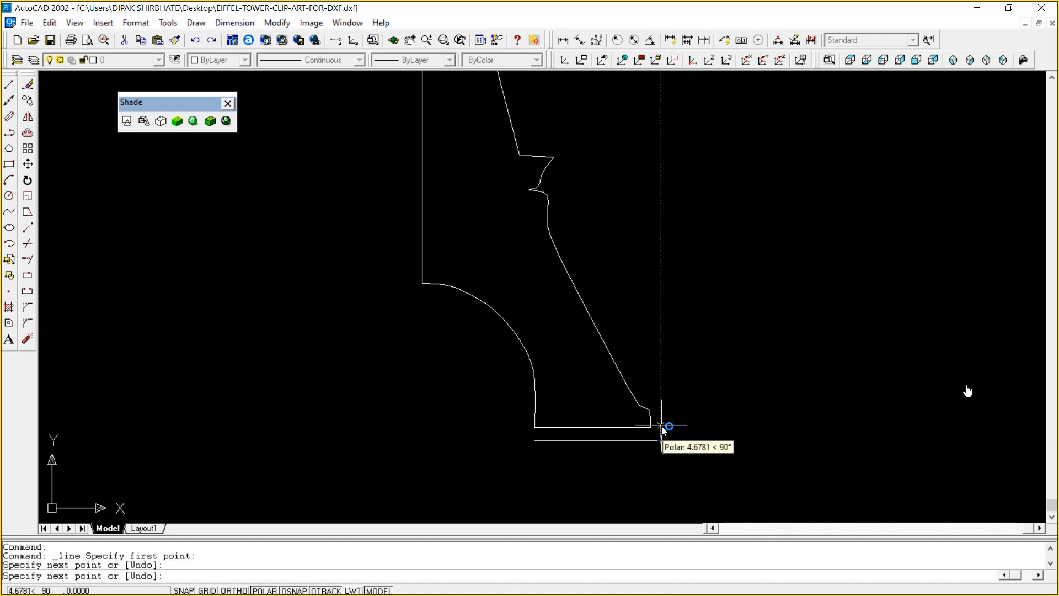
pyautogui.click(660, 426)
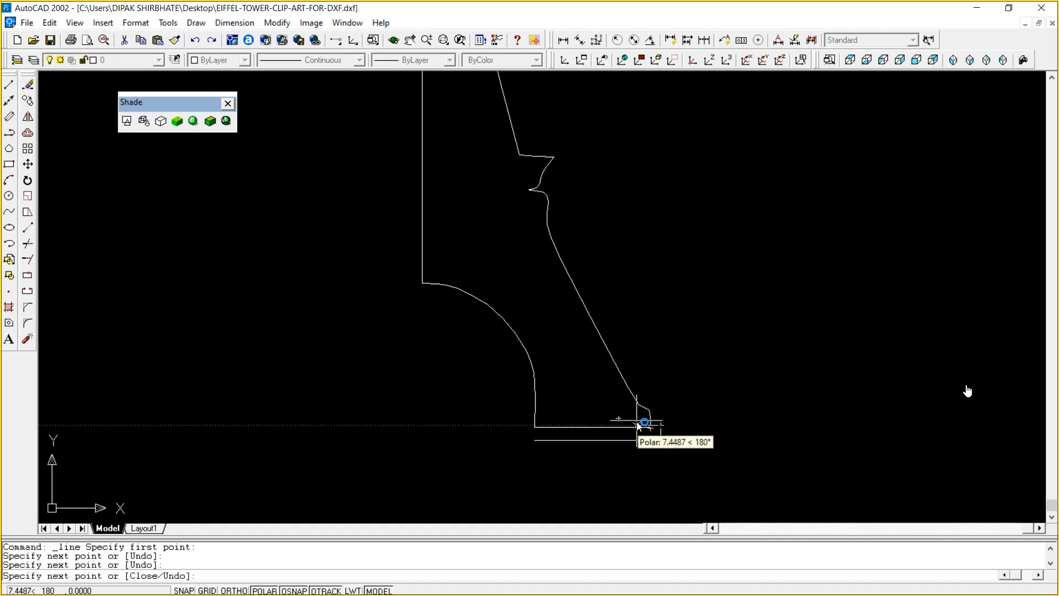
pyautogui.press('Escape')
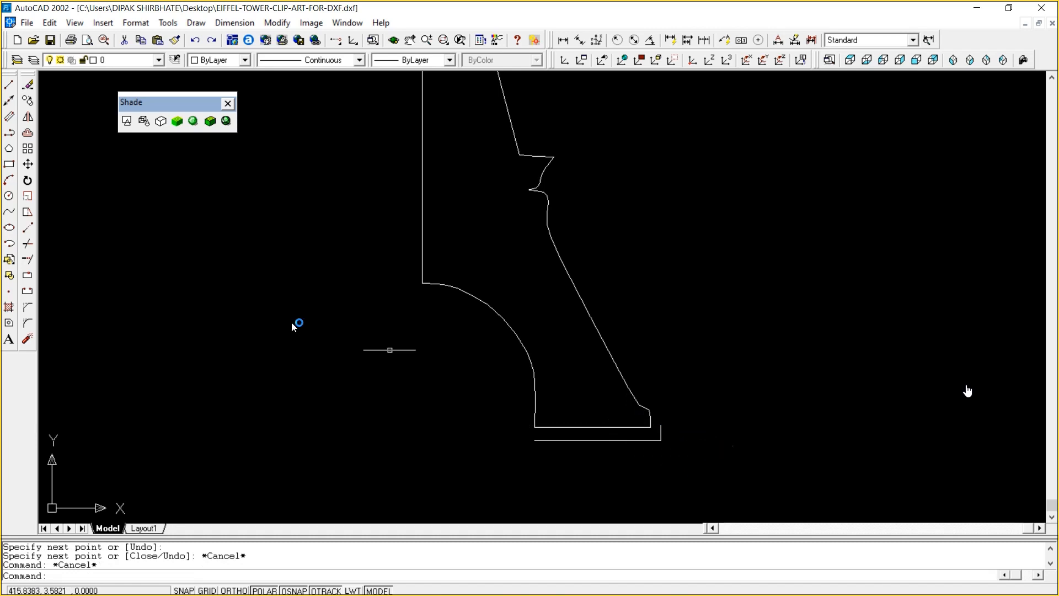
# Create a new layer with the color yellow and make it the current layer
pyautogui.click(18, 60)
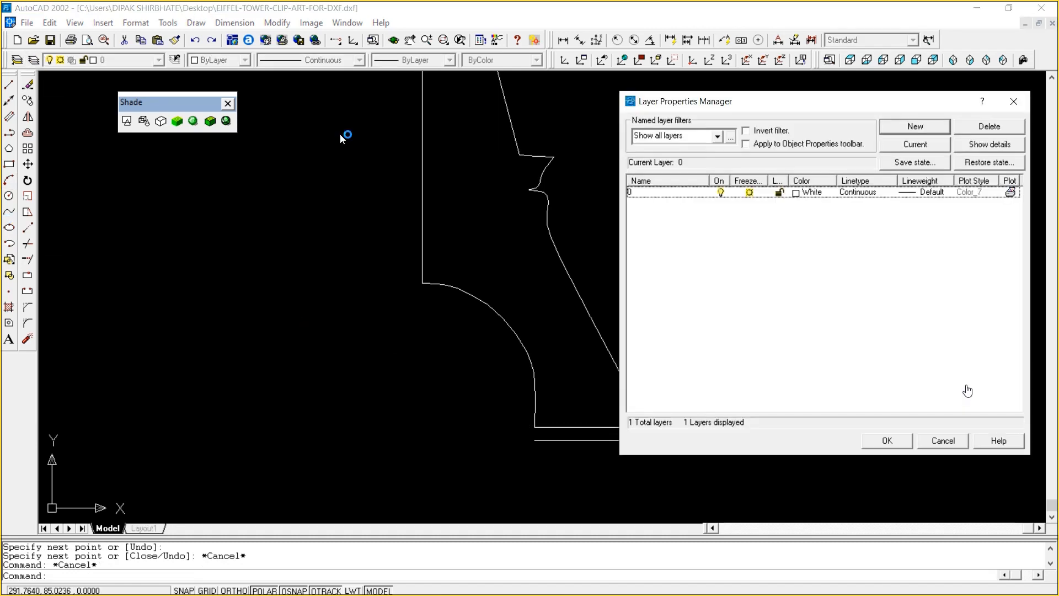
pyautogui.click(938, 128)
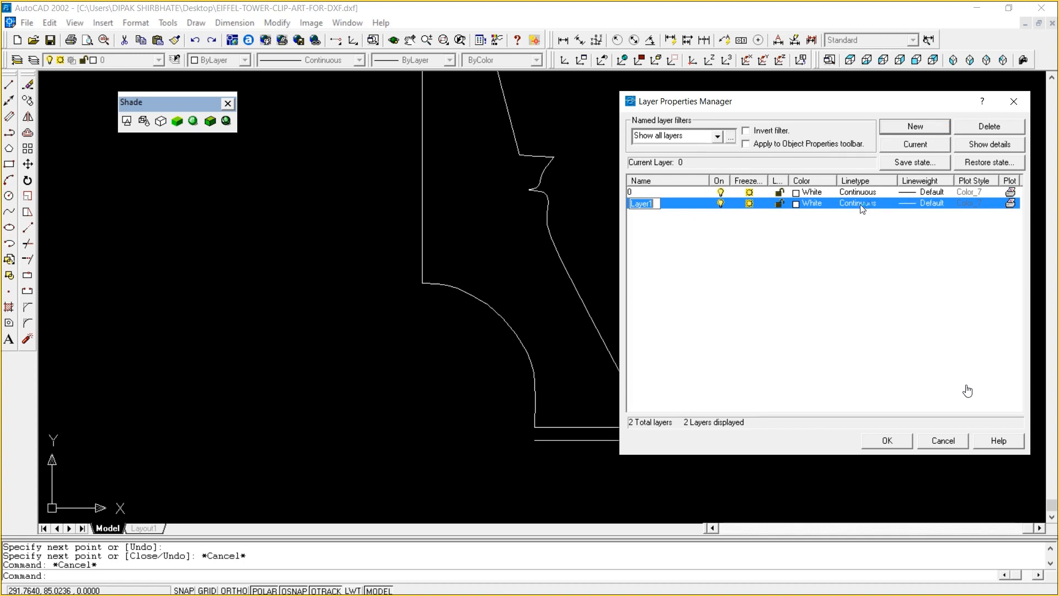
pyautogui.click(806, 203)
pyautogui.click(733, 195)
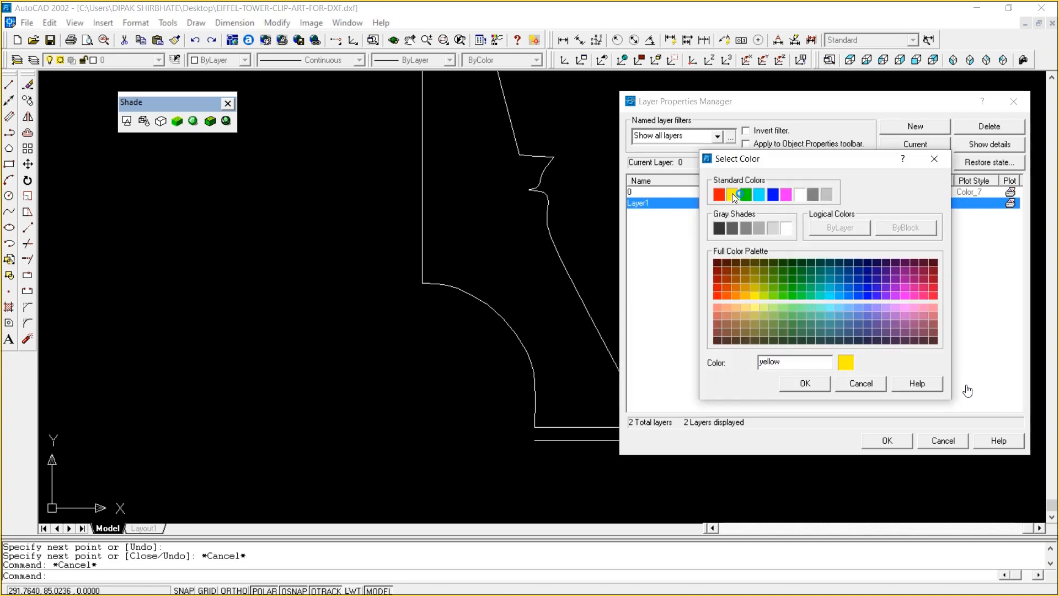
pyautogui.click(797, 383)
pyautogui.click(884, 438)
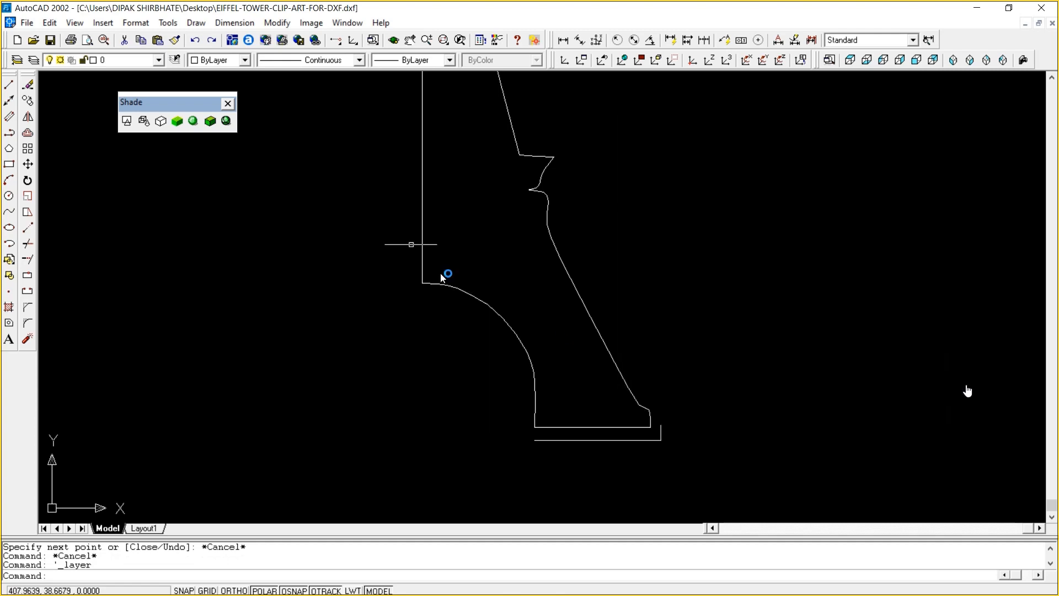
pyautogui.click(158, 59)
pyautogui.click(110, 84)
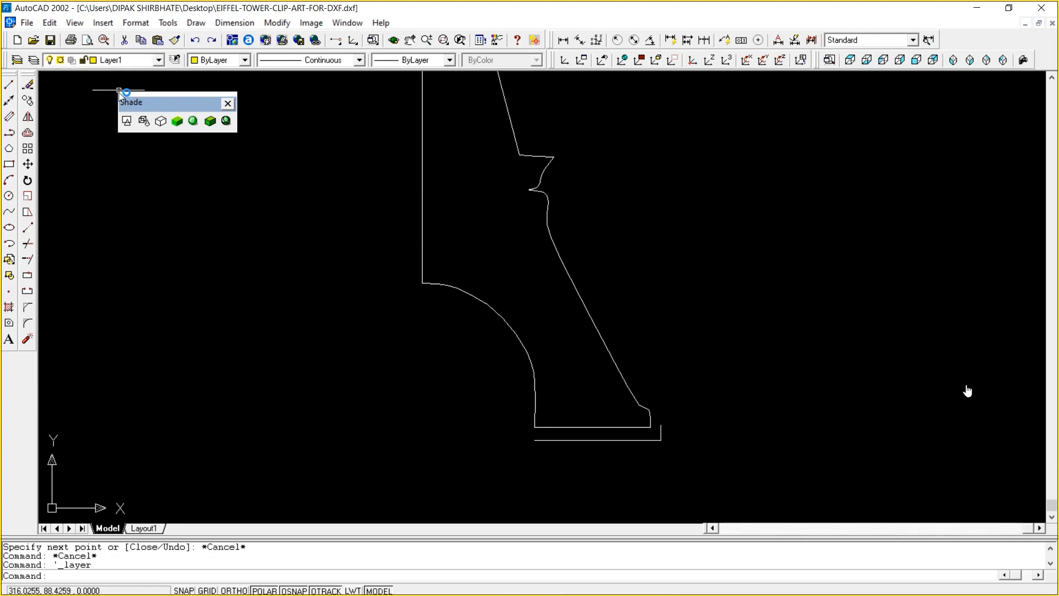
# Move the two new lines around the foot of the half profile to Layer1
pyautogui.click(693, 456)
pyautogui.click(634, 435)
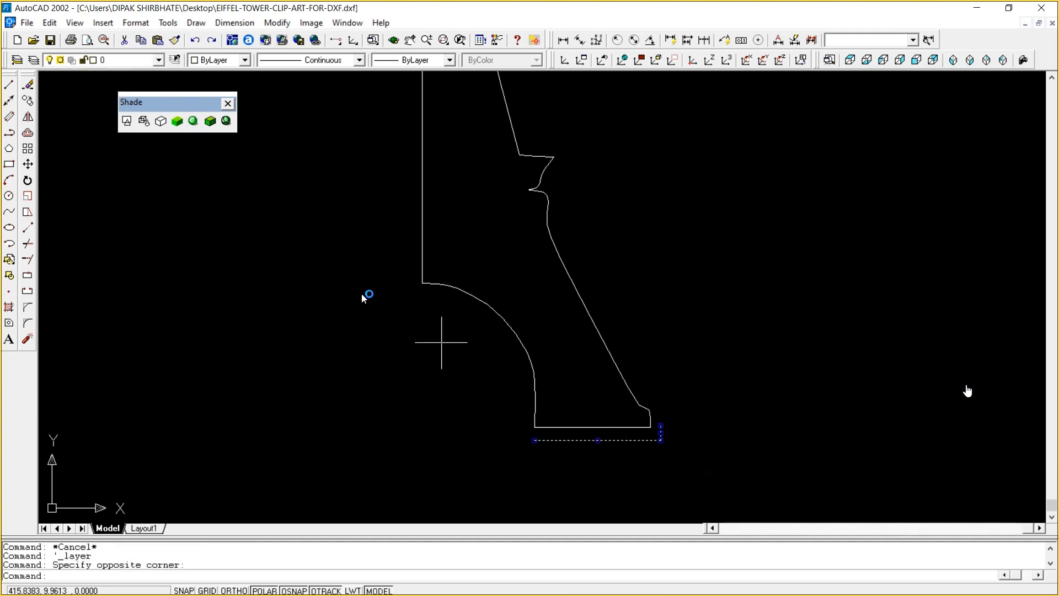
pyautogui.click(132, 63)
pyautogui.click(111, 84)
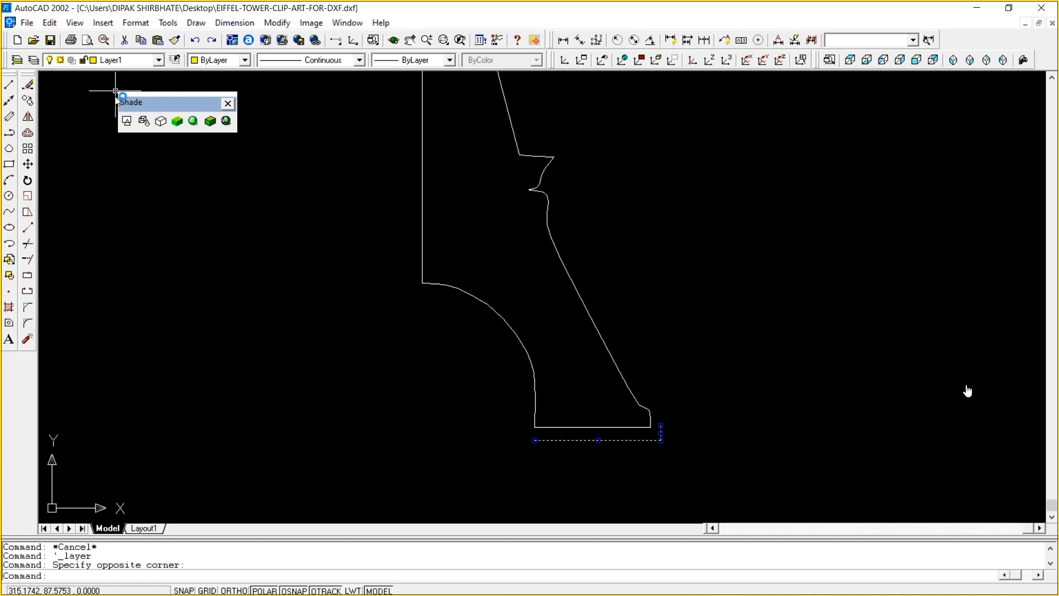
pyautogui.press('Escape')
pyautogui.press('Escape')
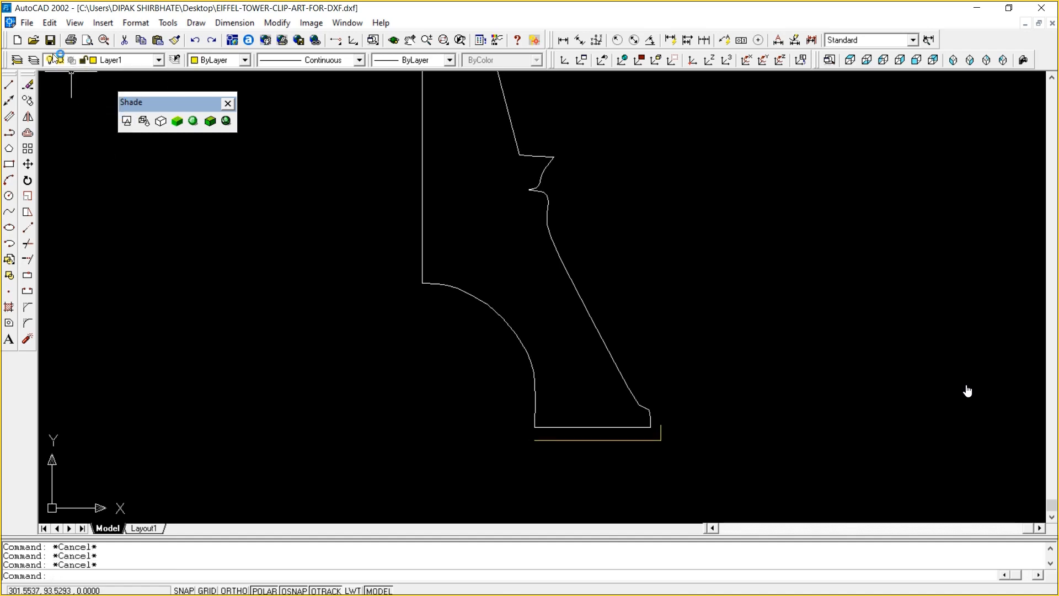
# Draw a short horizontal line inward from the top of the short vertical line, continuing with a slanted line up along the leg's inner side
pyautogui.click(9, 84)
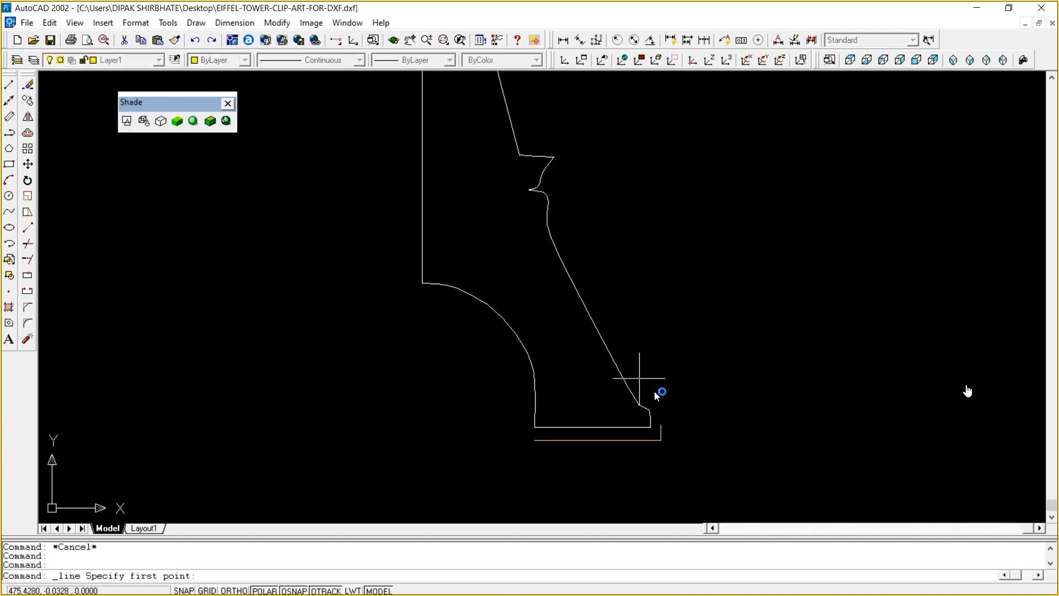
pyautogui.click(669, 425)
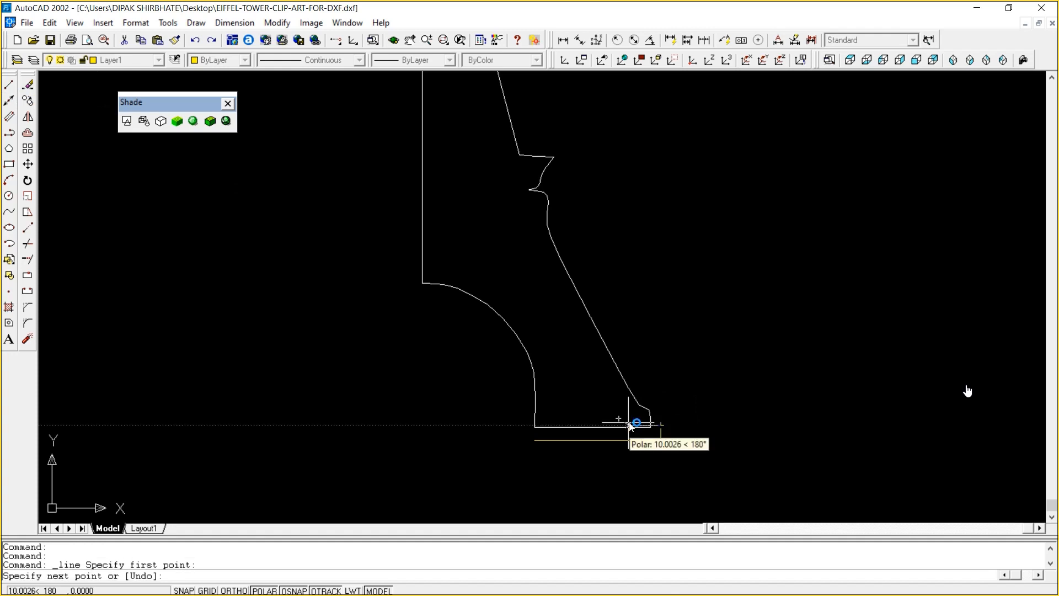
pyautogui.click(638, 424)
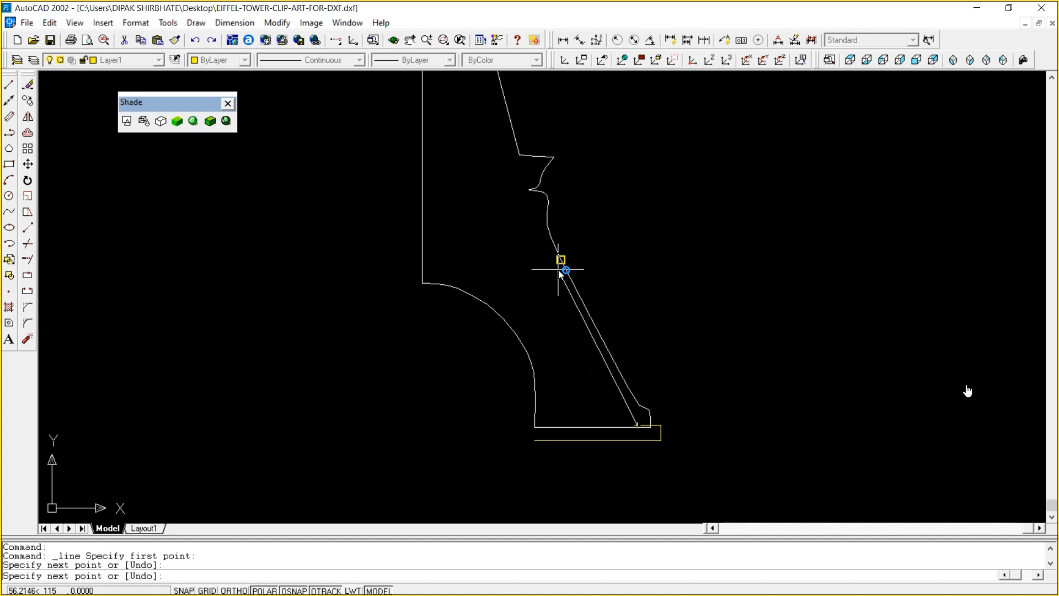
pyautogui.click(539, 232)
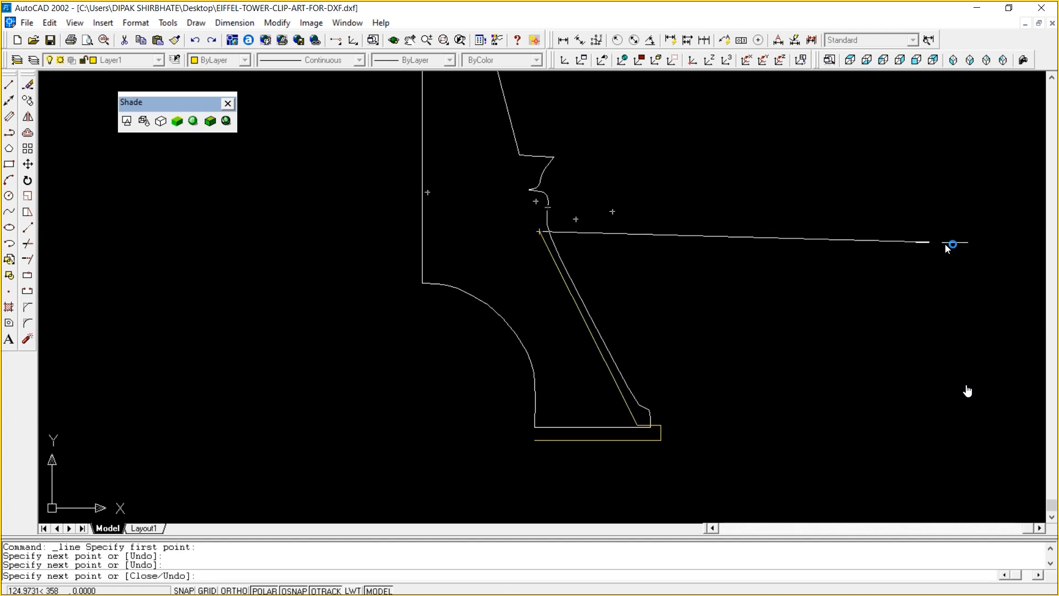
pyautogui.press('Escape')
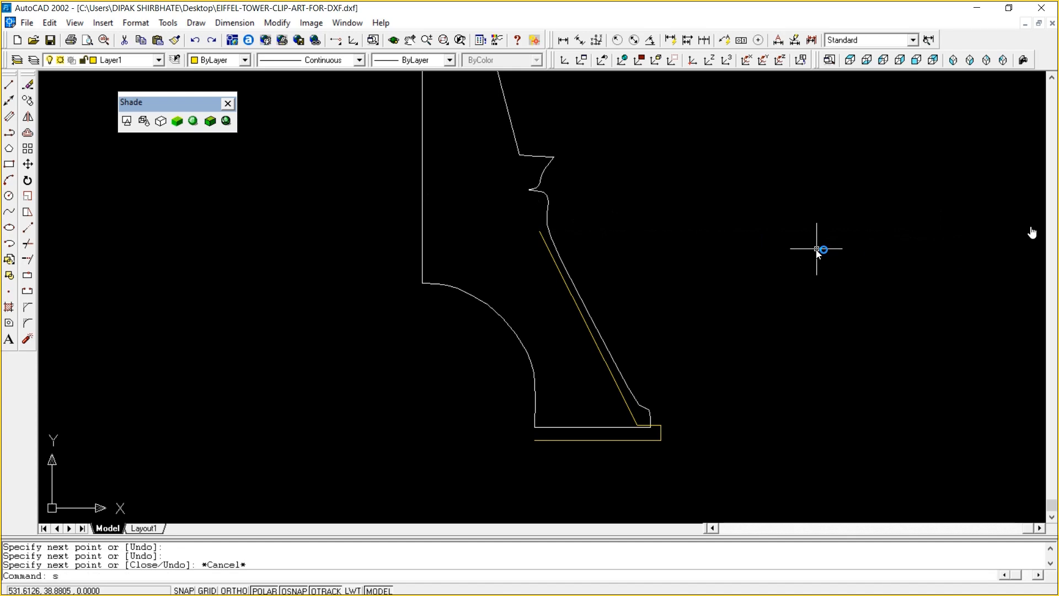
pyautogui.write('pline')
pyautogui.press('Return')
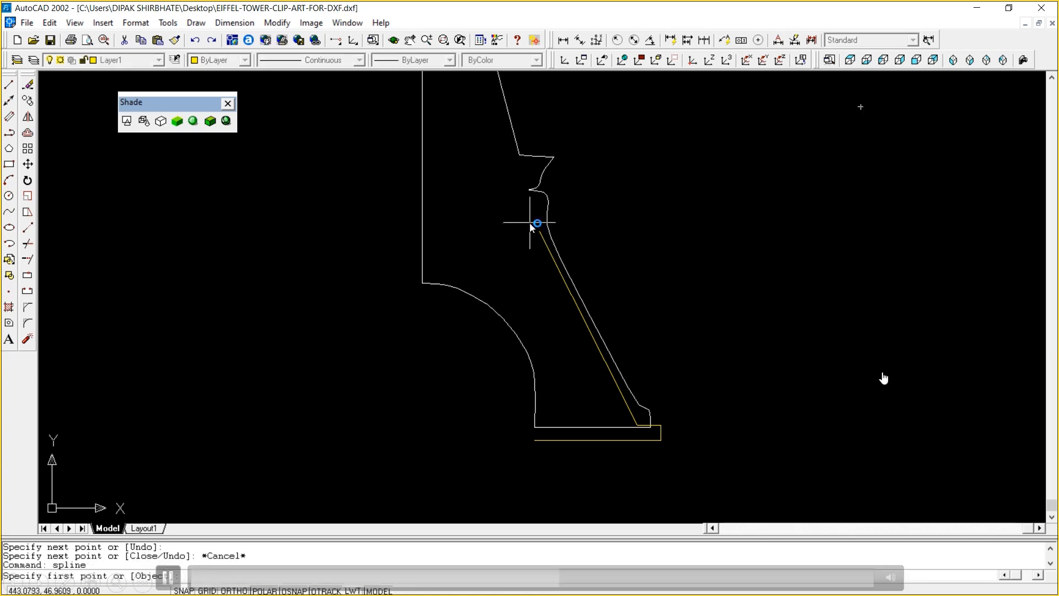
pyautogui.press('Escape')
pyautogui.press('Escape')
pyautogui.press('Escape')
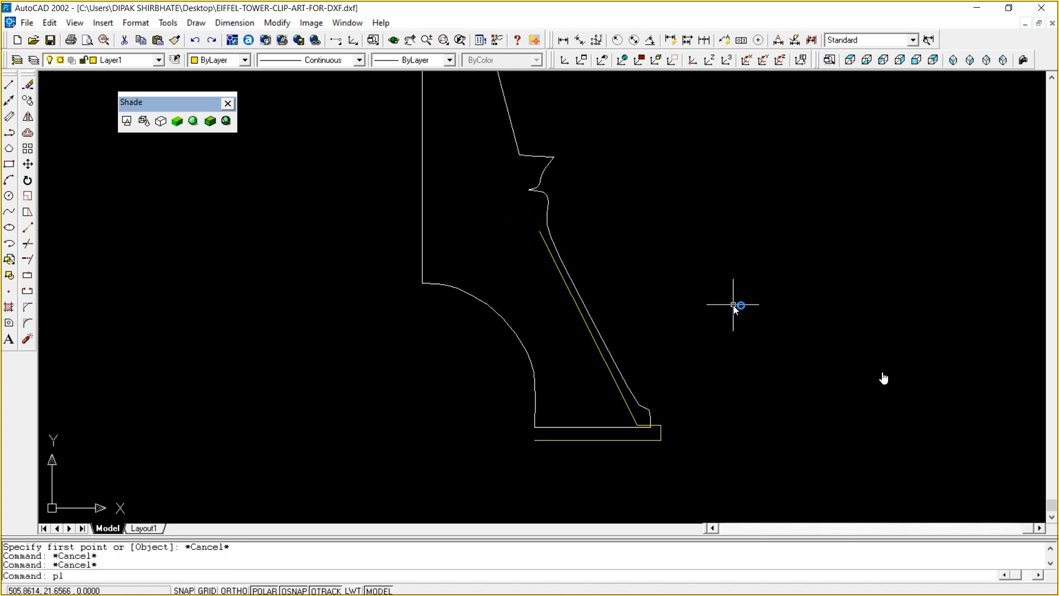
# Start a polyline at the upper end of the slanted yellow line, with polar tracking, object snap and object snap tracking turned off
pyautogui.write('pl')
pyautogui.press('Return')
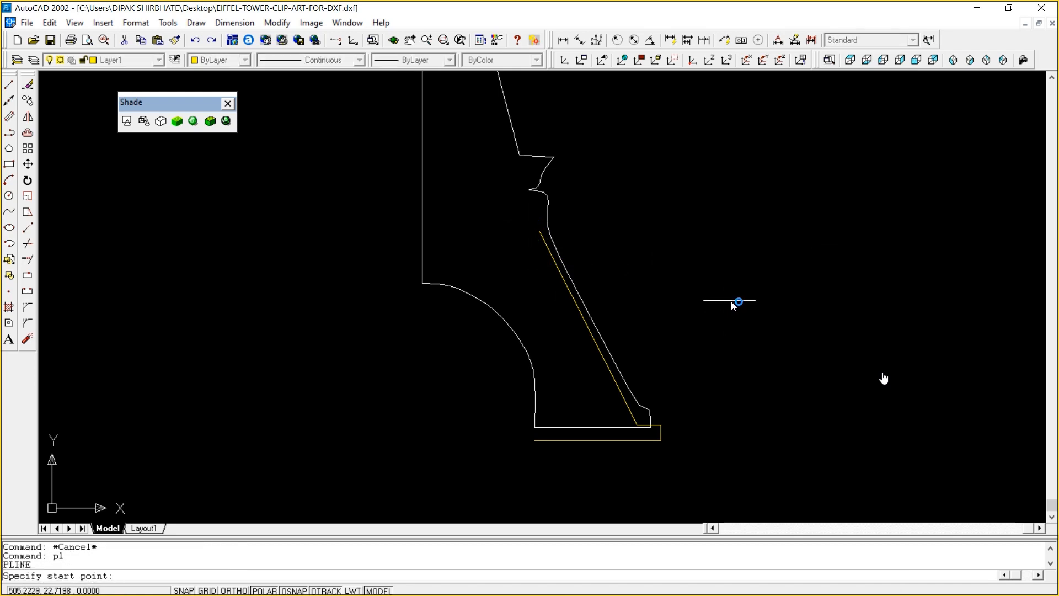
pyautogui.click(539, 231)
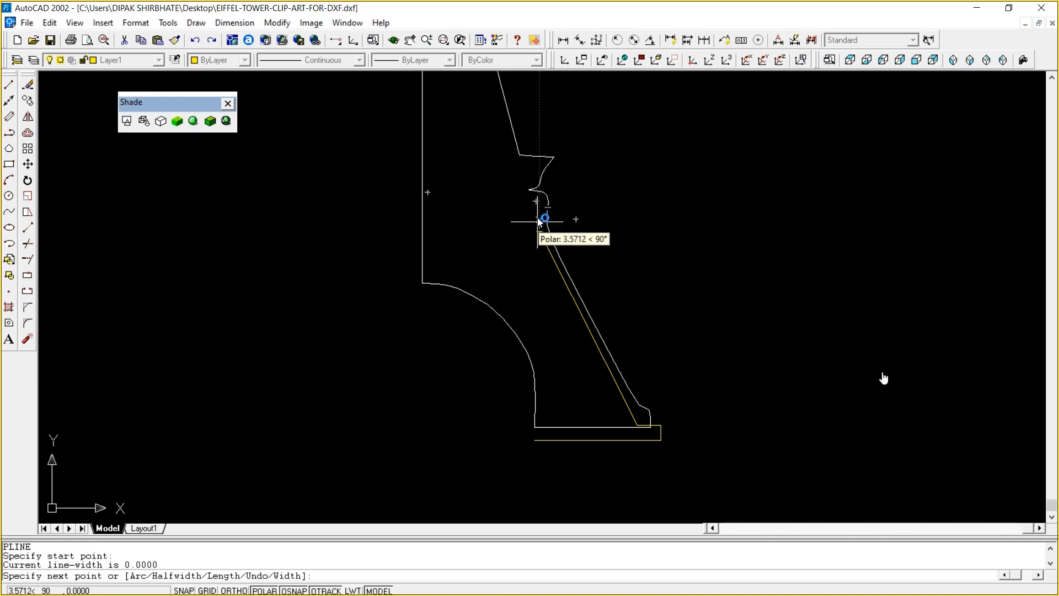
pyautogui.click(275, 588)
pyautogui.click(296, 584)
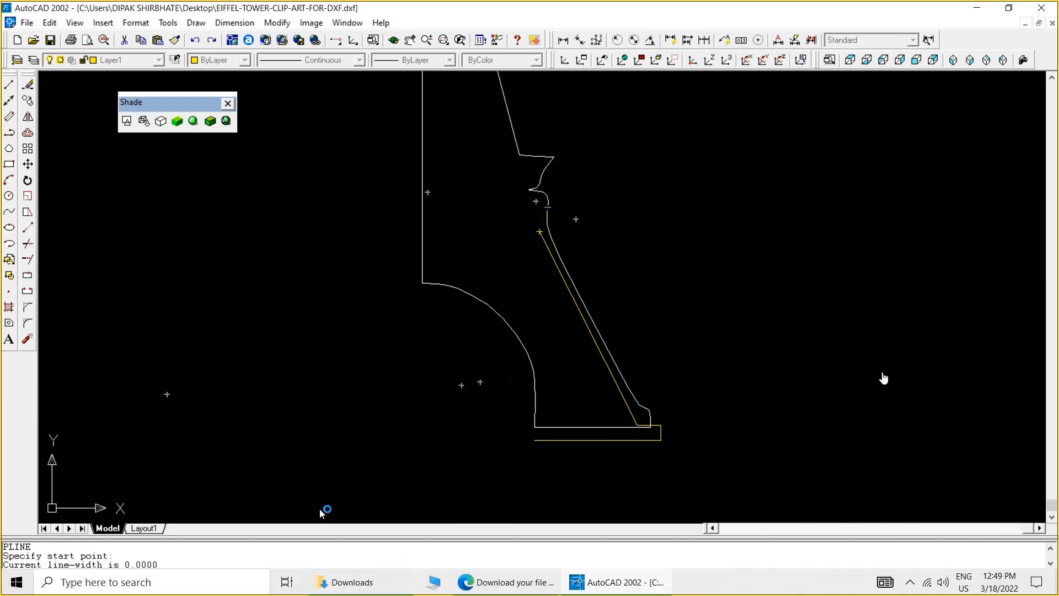
pyautogui.click(296, 590)
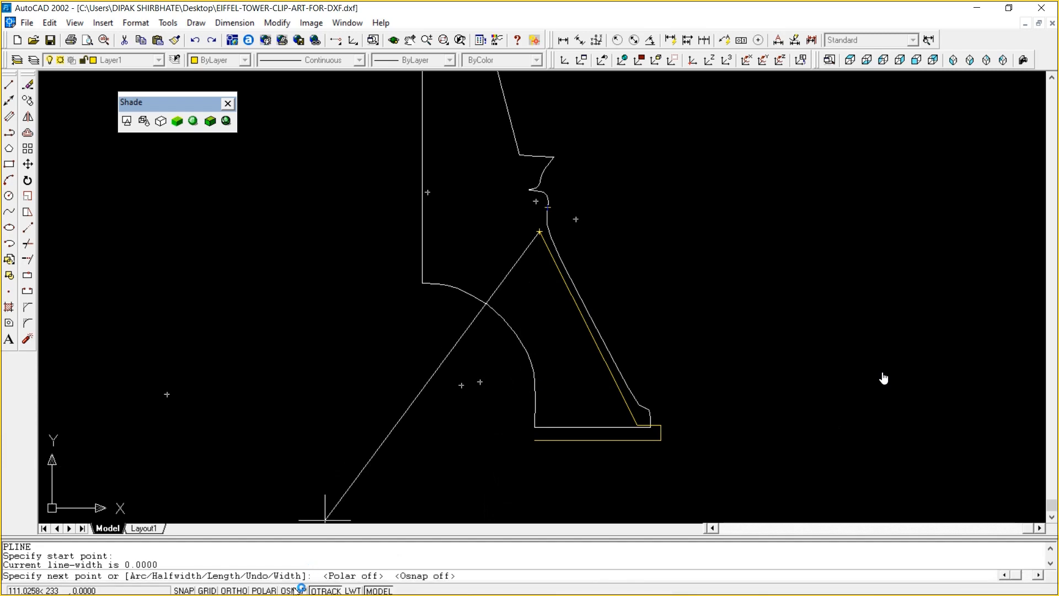
pyautogui.click(329, 590)
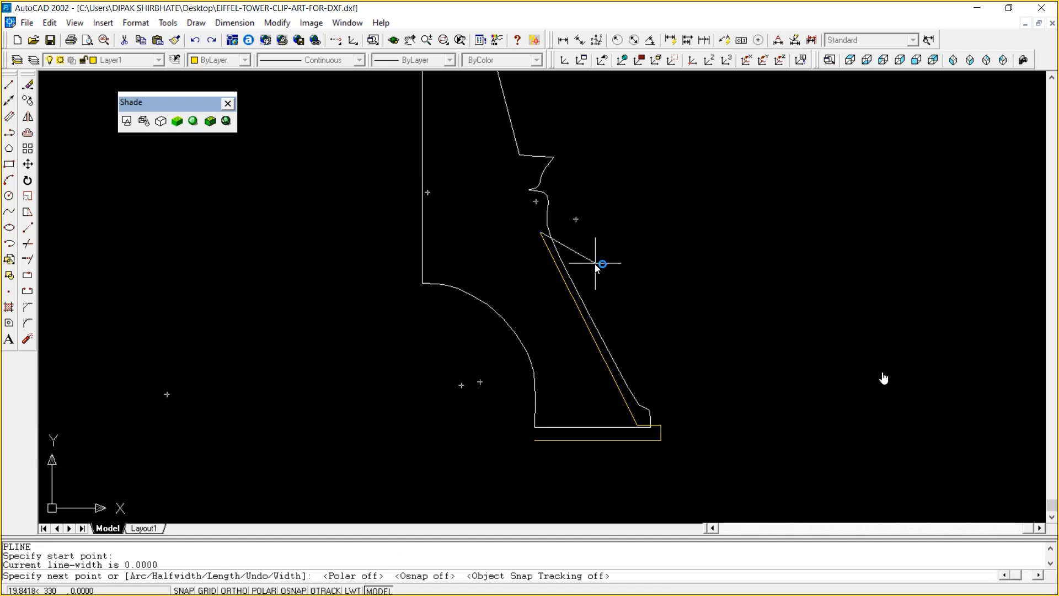
# Trace the polyline with straight segments just inside the white outline's lower notch, around its pointed ledge to the ledge's inner corner
pyautogui.click(538, 220)
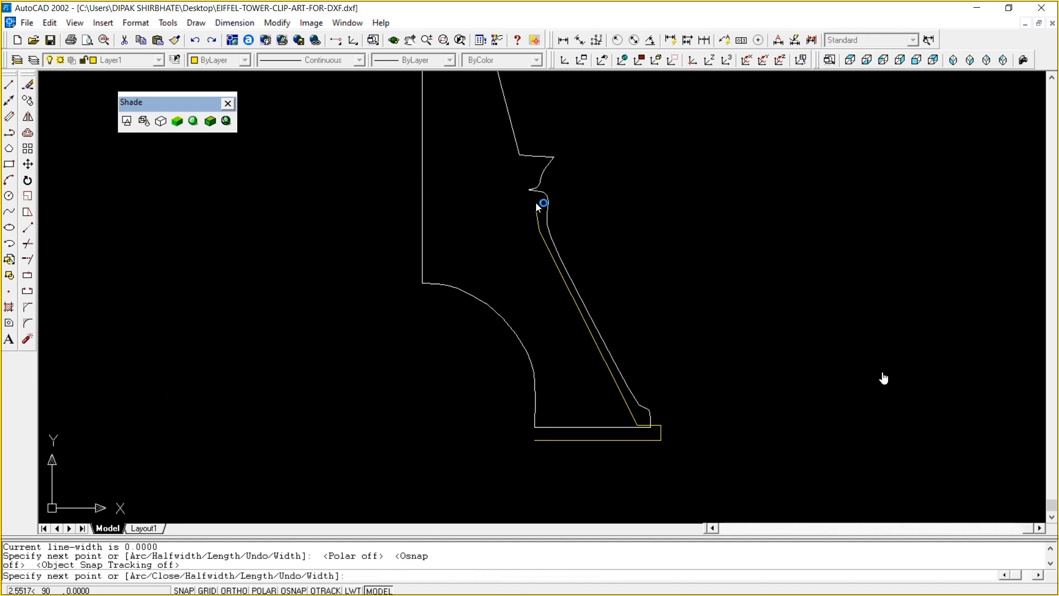
pyautogui.click(537, 211)
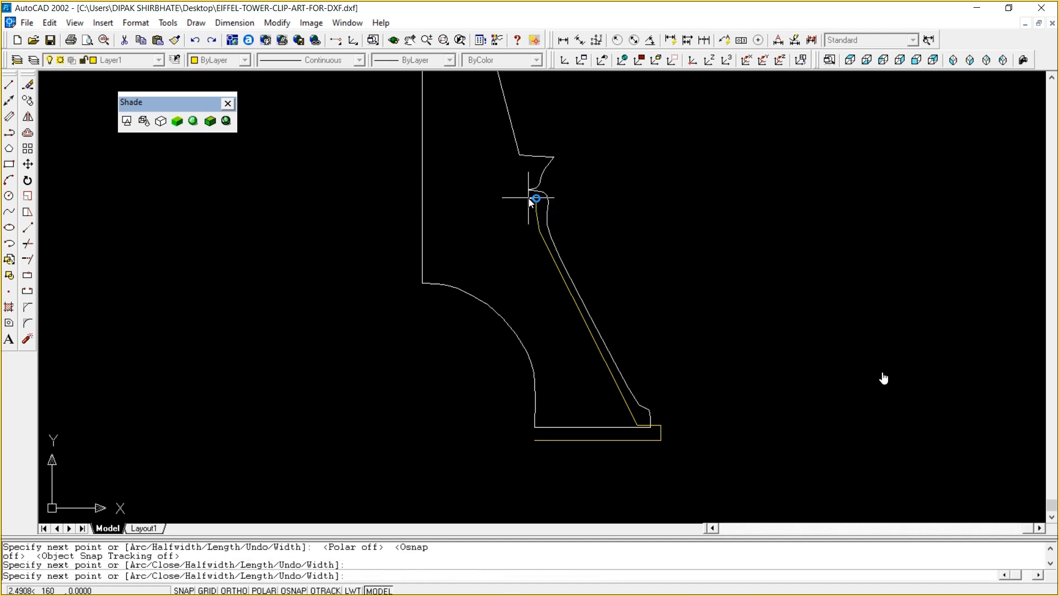
pyautogui.click(533, 197)
pyautogui.click(523, 194)
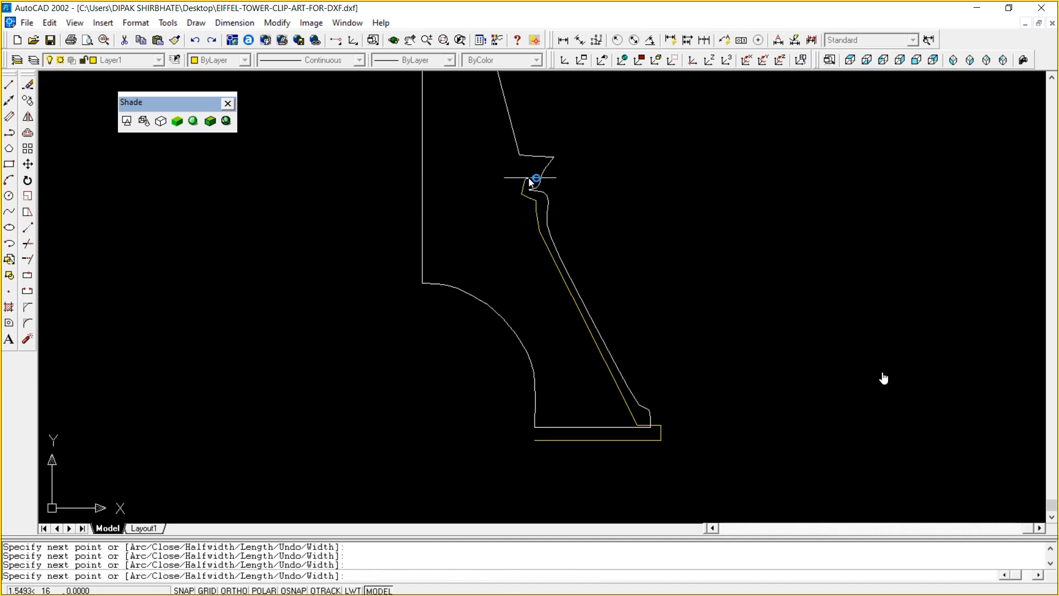
pyautogui.click(543, 170)
pyautogui.click(513, 163)
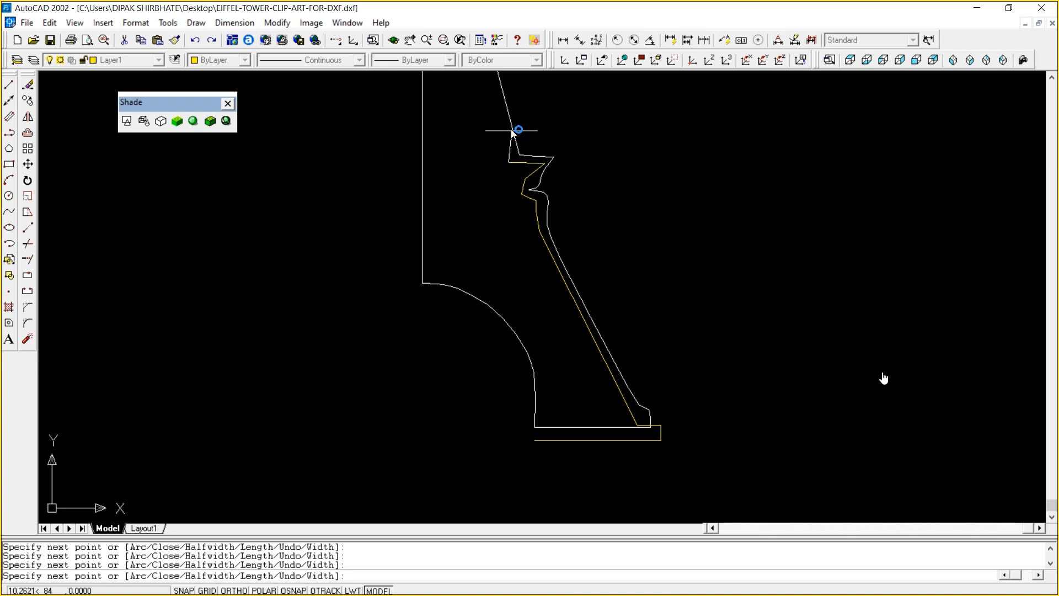
# Continue the polyline up the slanted side above the ledge and around the small bulge, ending slightly above it
pyautogui.click(1051, 77)
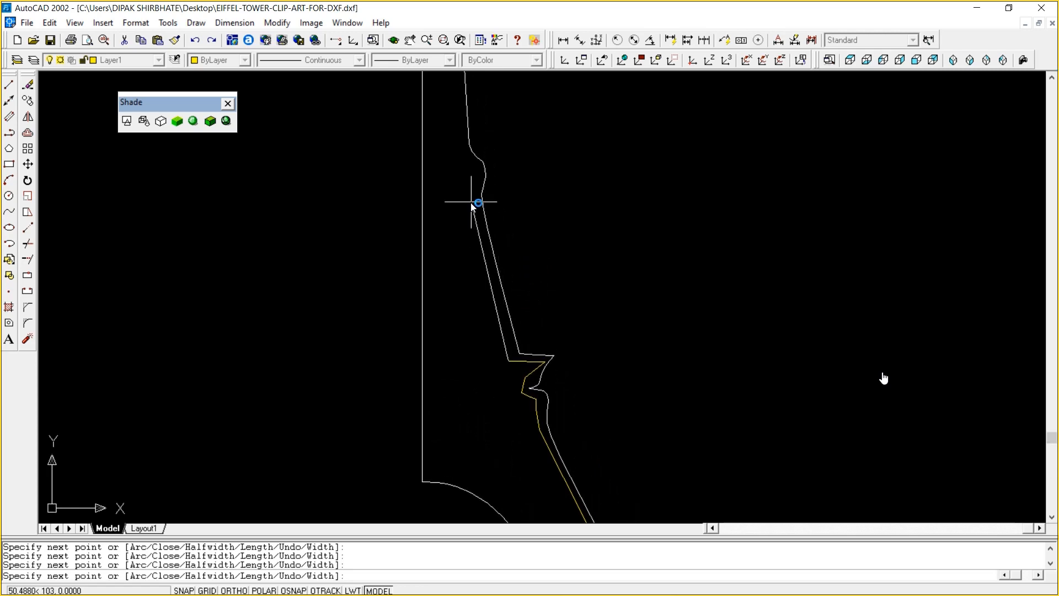
pyautogui.click(472, 204)
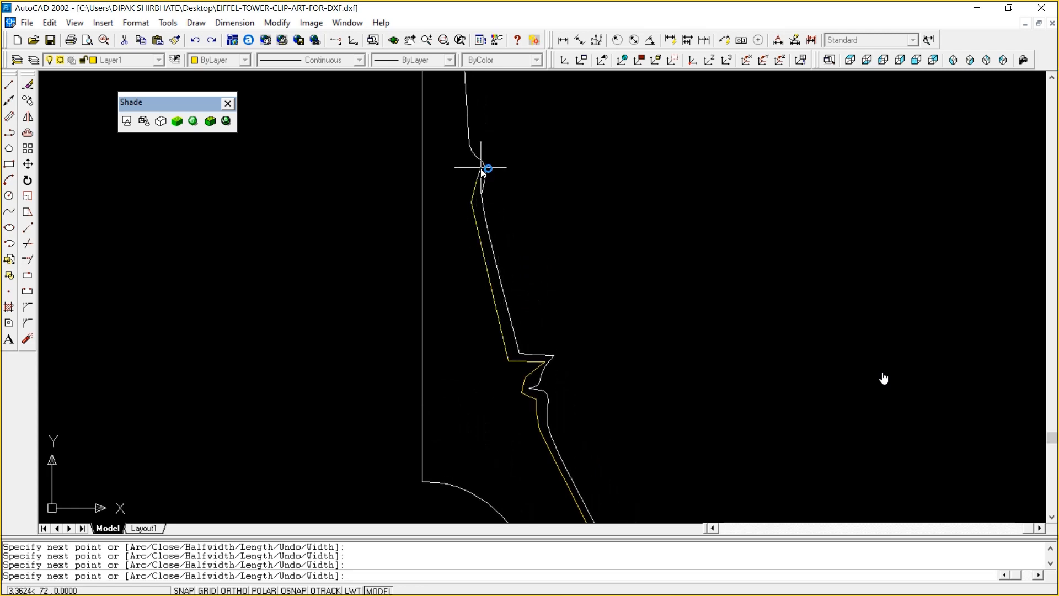
pyautogui.click(471, 160)
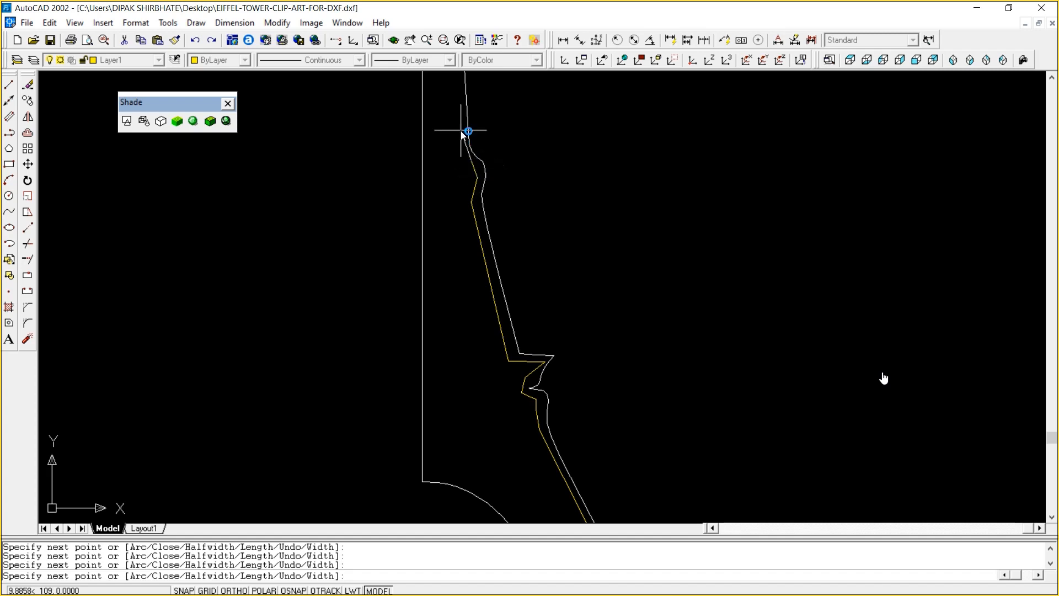
pyautogui.click(463, 152)
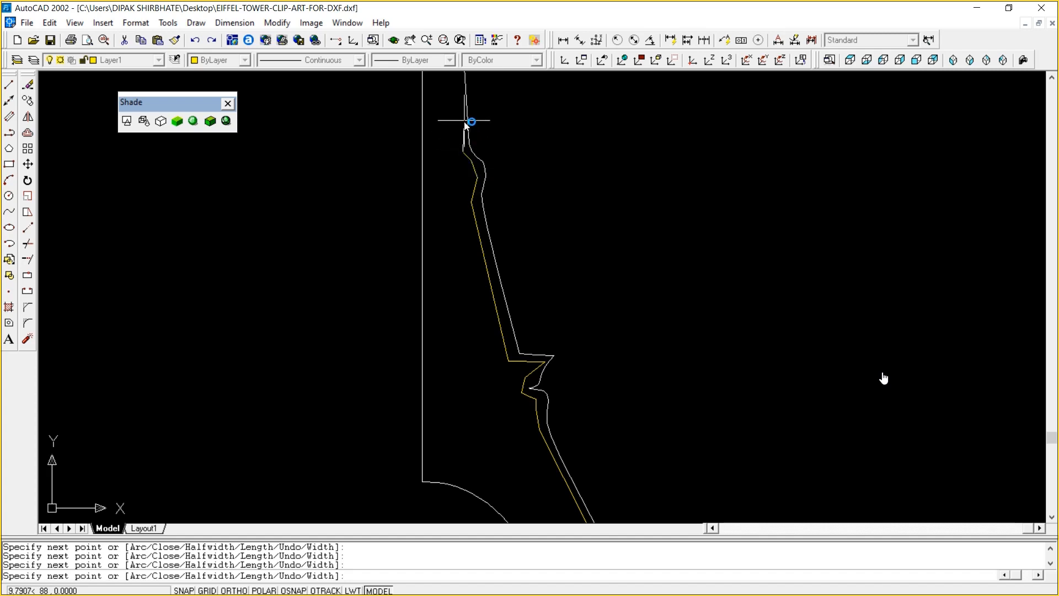
pyautogui.click(462, 115)
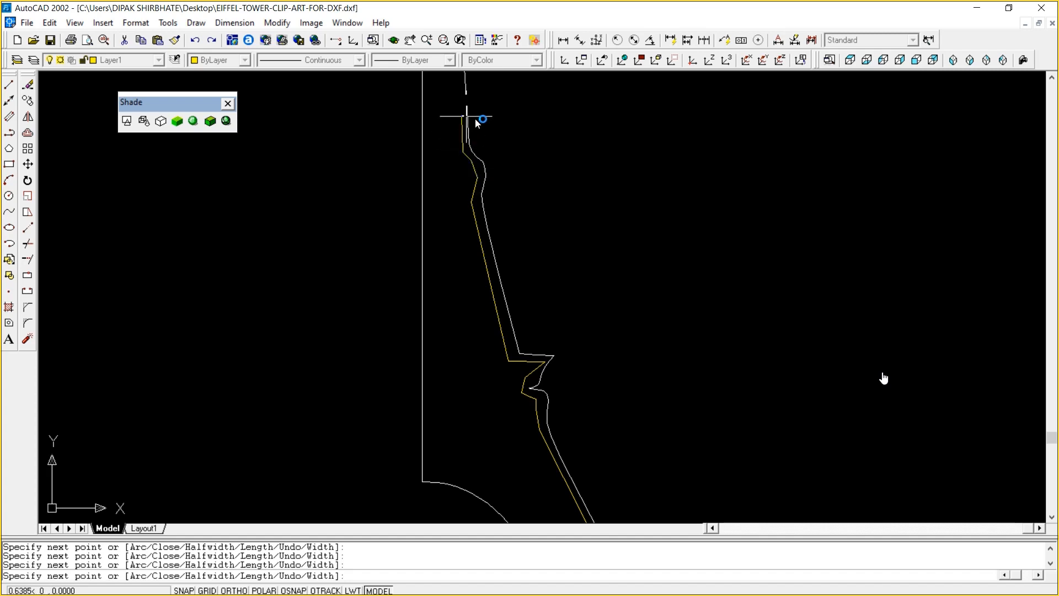
# Extend the polyline with one long segment up the tapering side to the point where the white outline turns vertical
pyautogui.click(1052, 78)
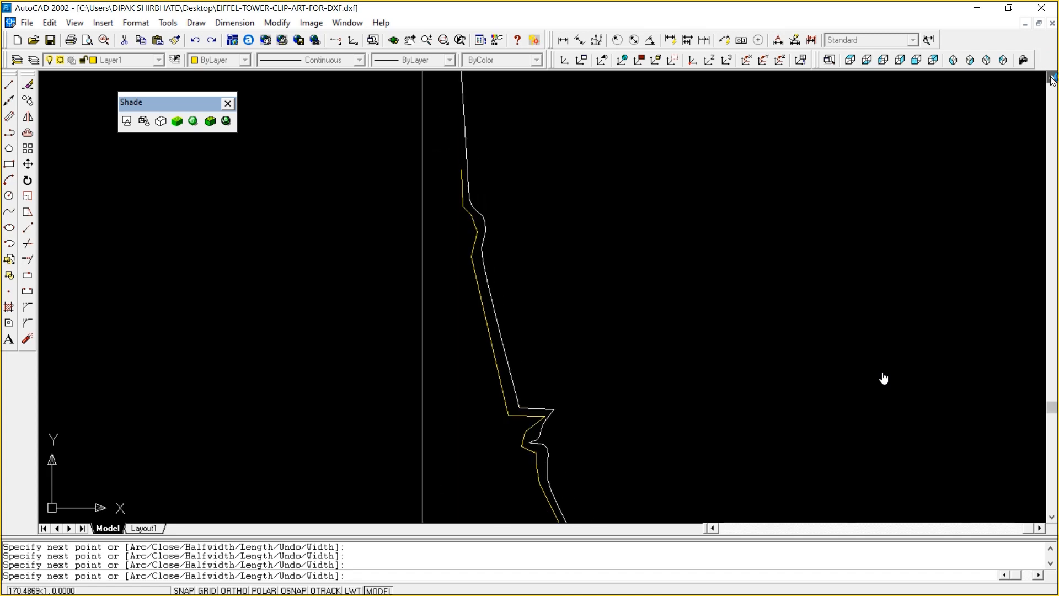
pyautogui.click(1052, 77)
pyautogui.click(1051, 77)
pyautogui.click(1051, 77)
pyautogui.click(1051, 78)
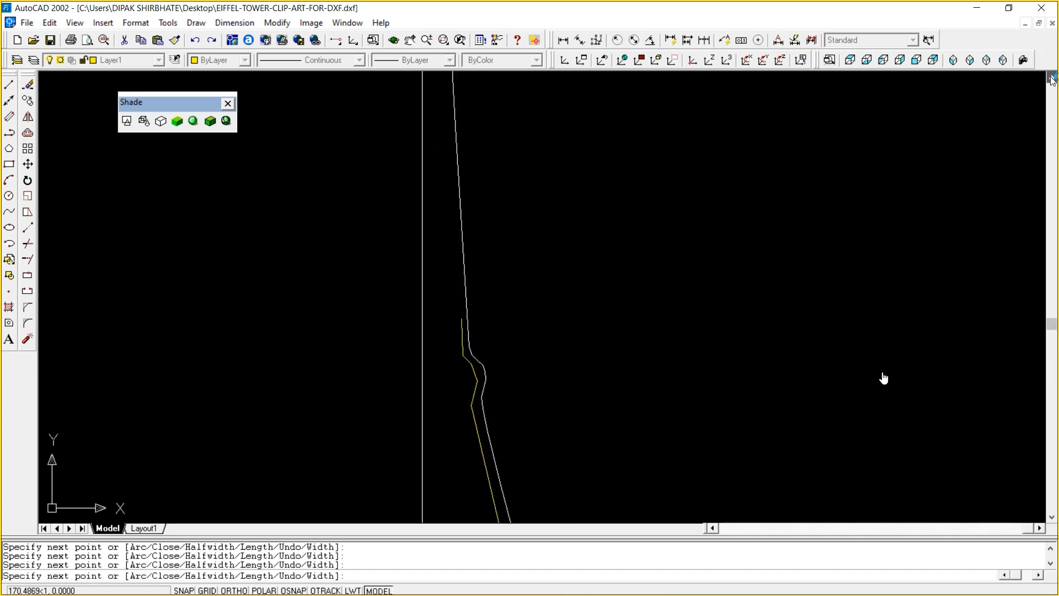
pyautogui.click(1051, 77)
pyautogui.click(1051, 78)
pyautogui.click(1052, 78)
pyautogui.click(1052, 79)
pyautogui.click(1051, 79)
pyautogui.click(1051, 79)
pyautogui.click(1051, 78)
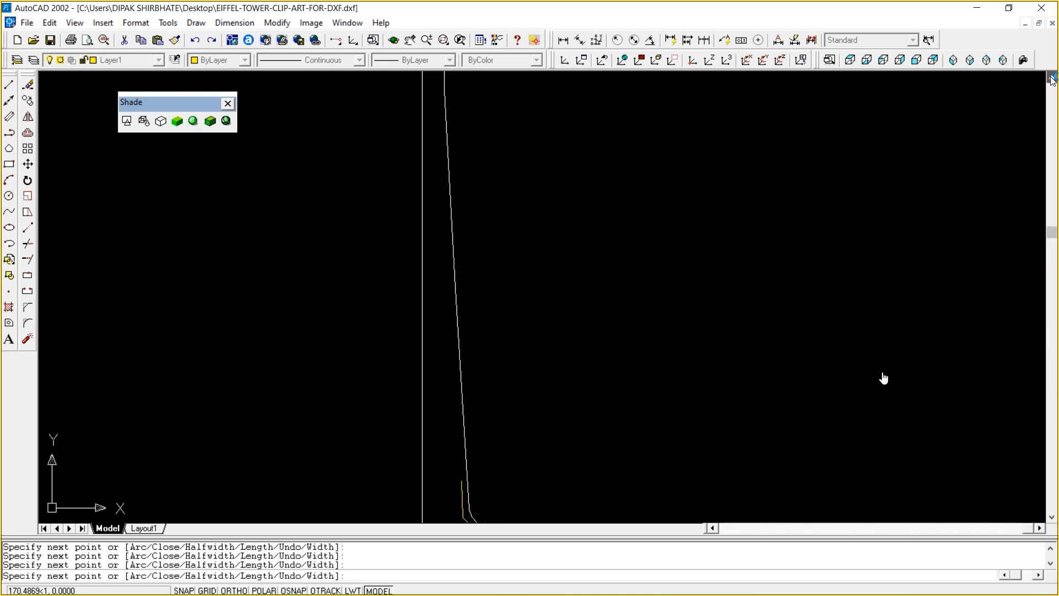
pyautogui.click(445, 106)
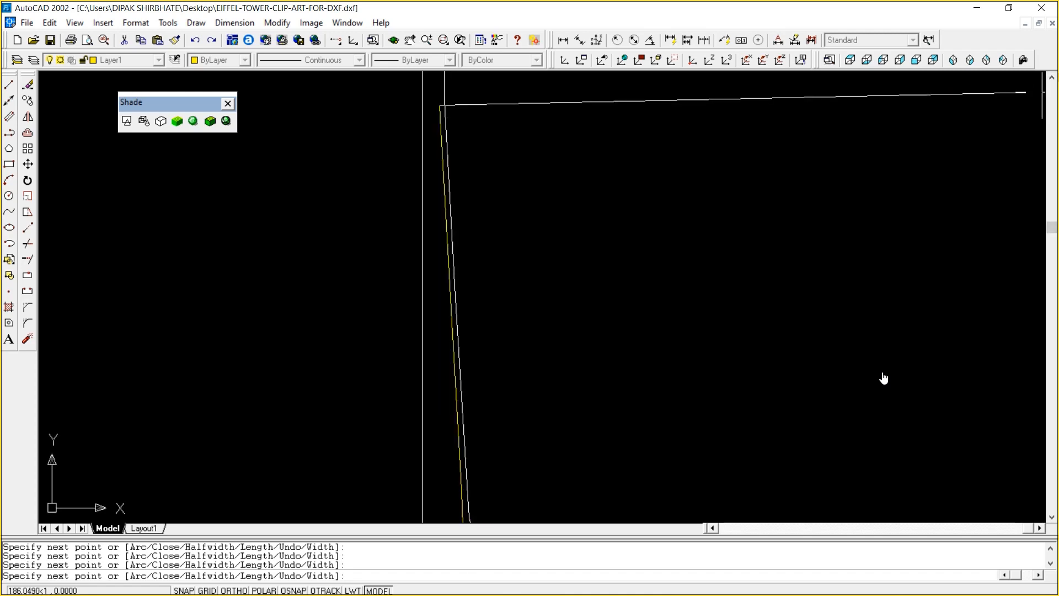
# Continue the polyline up the near-vertical section and around the bulge near the spire, ending it on the vertical centre line
pyautogui.click(1052, 78)
pyautogui.click(1051, 78)
pyautogui.click(1051, 78)
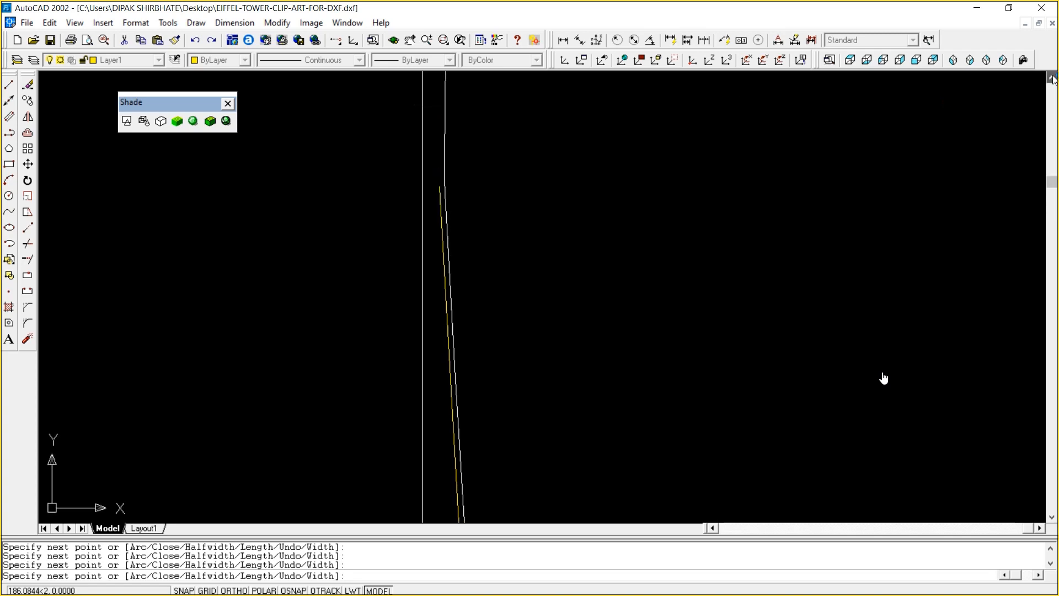
pyautogui.click(1051, 78)
pyautogui.click(1052, 78)
pyautogui.click(1052, 78)
pyautogui.click(1051, 78)
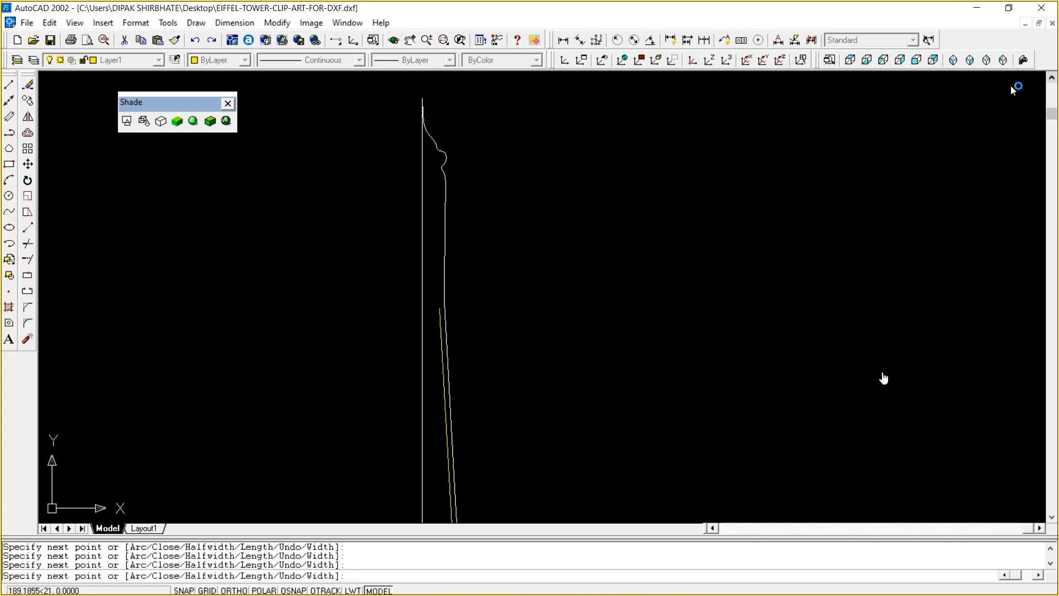
pyautogui.click(441, 196)
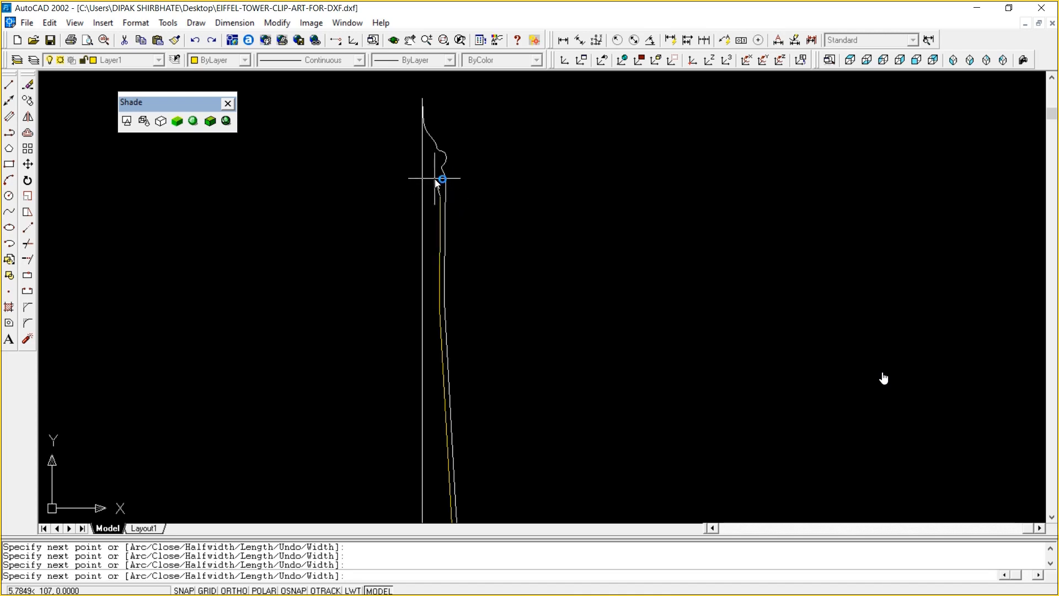
pyautogui.click(439, 165)
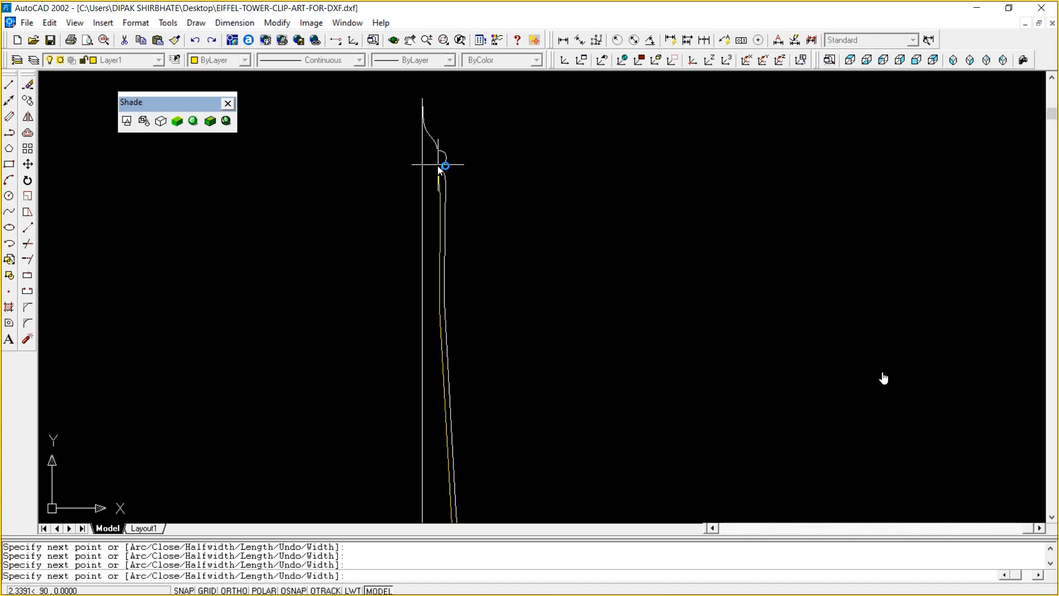
pyautogui.click(423, 138)
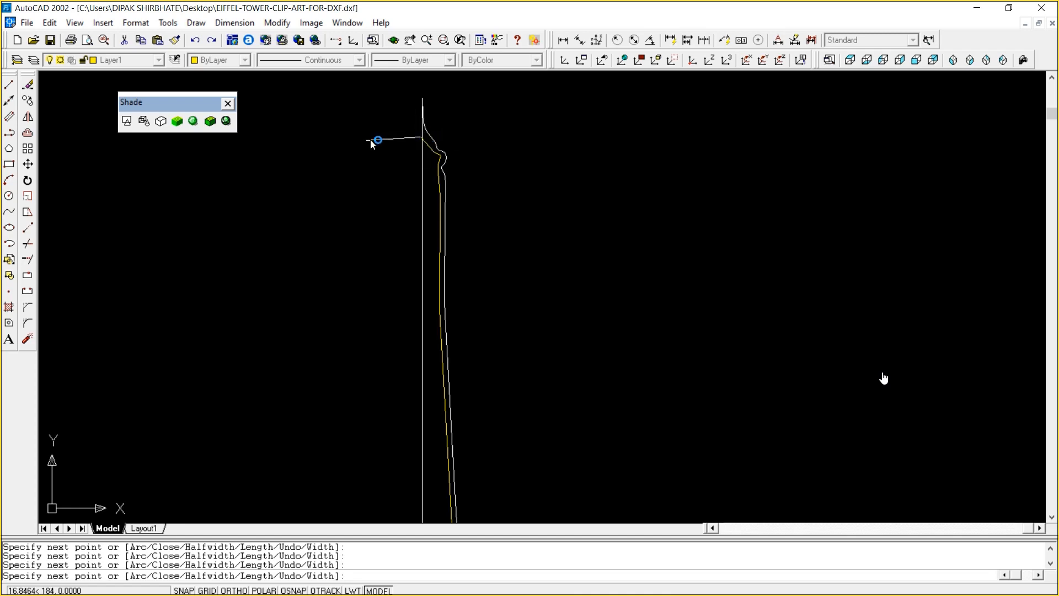
pyautogui.press('Escape')
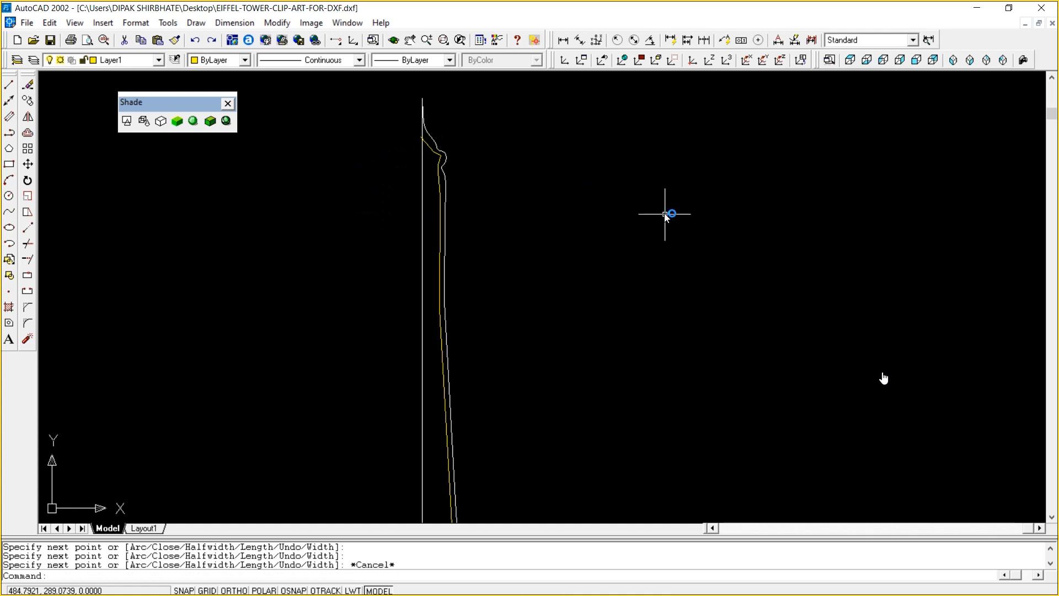
# Draw a three-point arc over the white arch curve beside the foot, with object snap, object snap tracking and snap turned on
pyautogui.write('z')
pyautogui.press('Return')
pyautogui.press('Return')
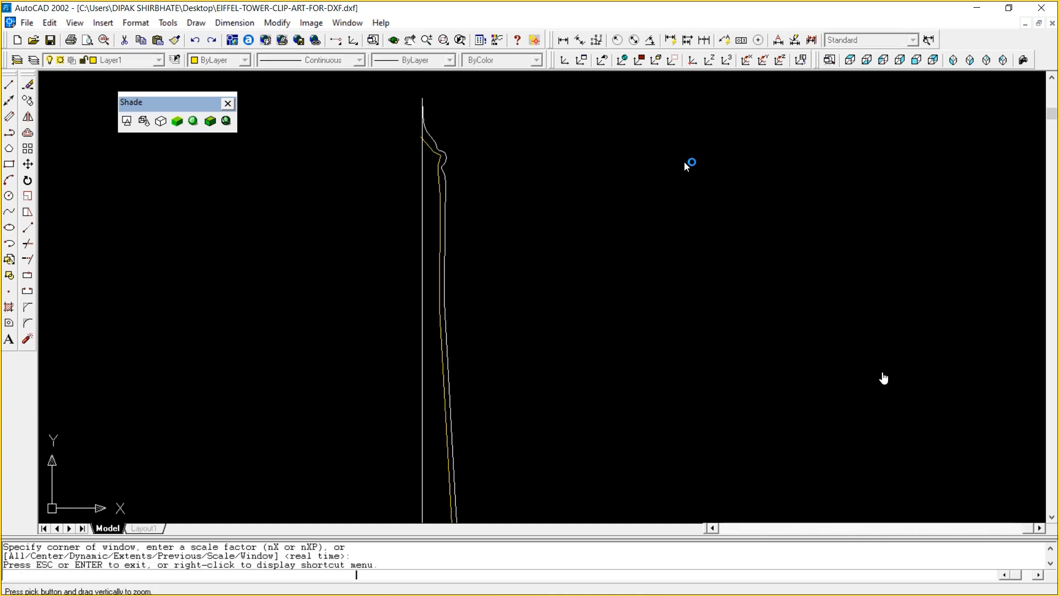
pyautogui.moveTo(685, 175); pyautogui.dragTo(660, 383)
pyautogui.rightClick(667, 357)
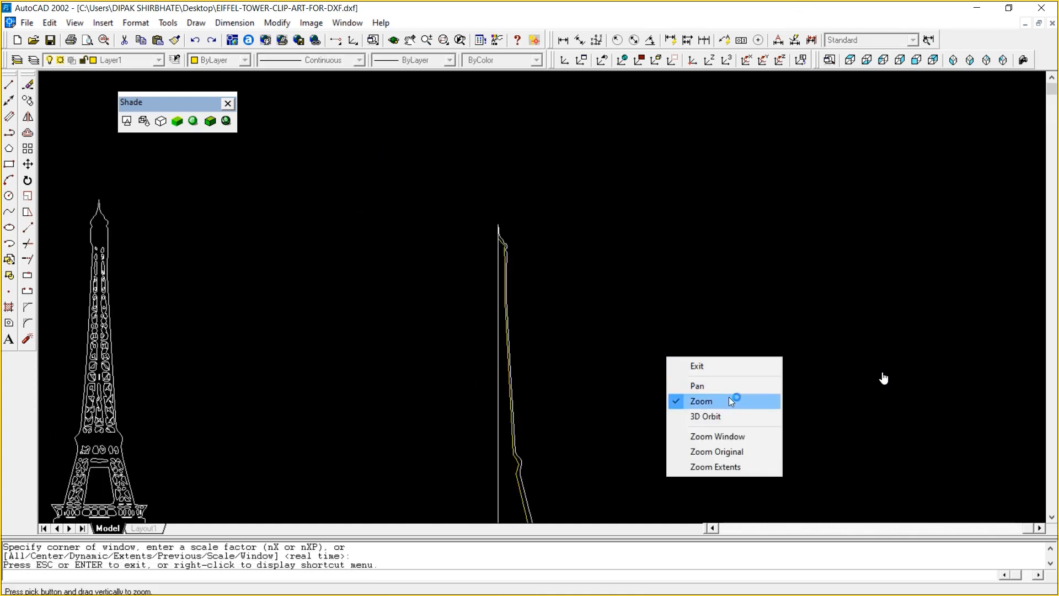
pyautogui.click(730, 390)
pyautogui.moveTo(730, 390)
pyautogui.mouseDown()
pyautogui.moveTo(606, 158)
pyautogui.moveTo(617, 197)
pyautogui.mouseUp()
pyautogui.rightClick(617, 197)
pyautogui.click(679, 207)
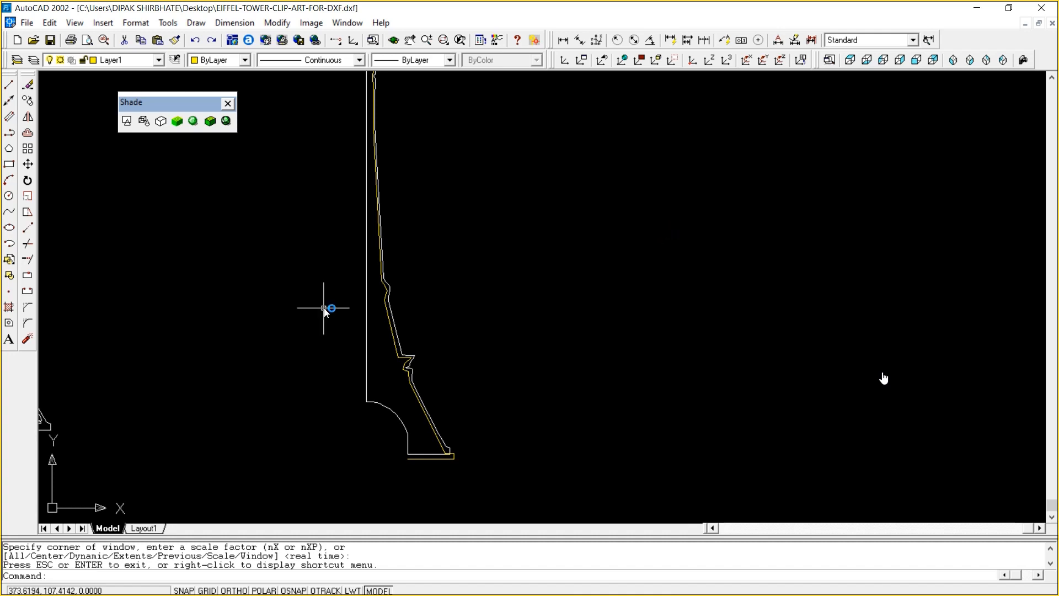
pyautogui.click(9, 180)
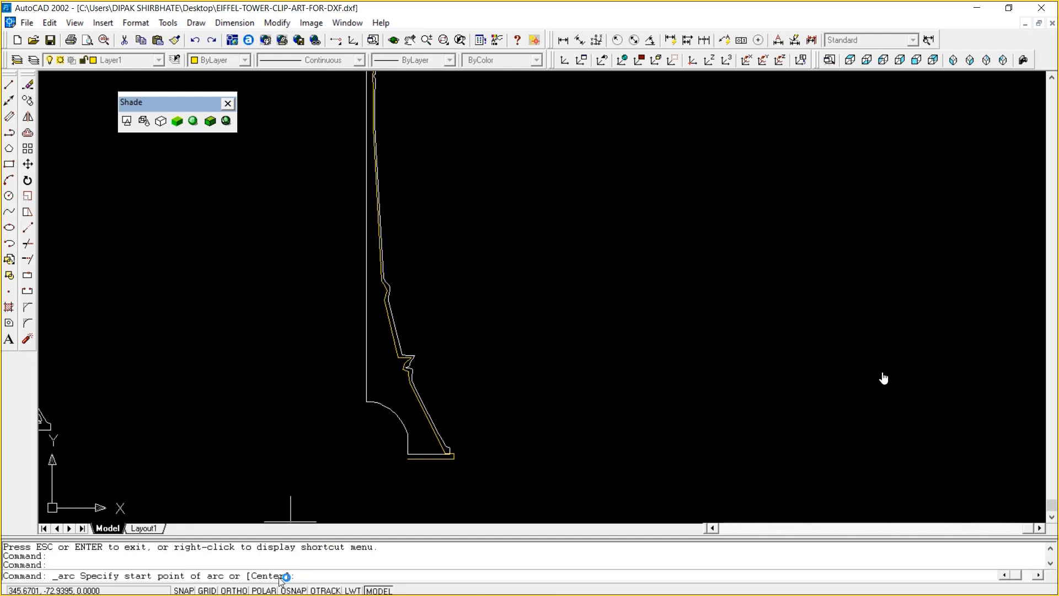
pyautogui.click(293, 590)
pyautogui.click(325, 589)
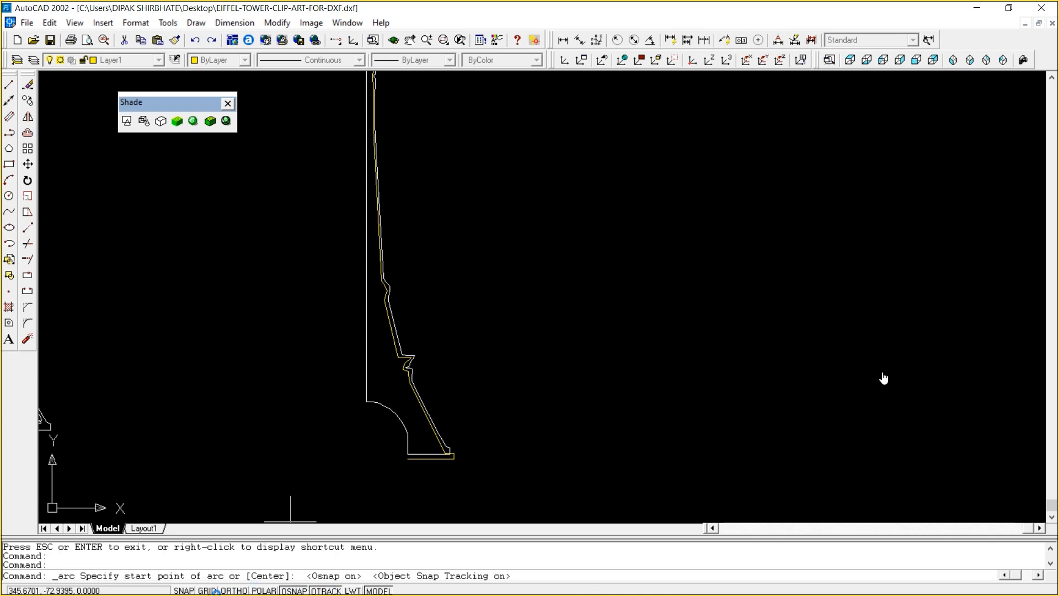
pyautogui.click(192, 589)
pyautogui.click(369, 401)
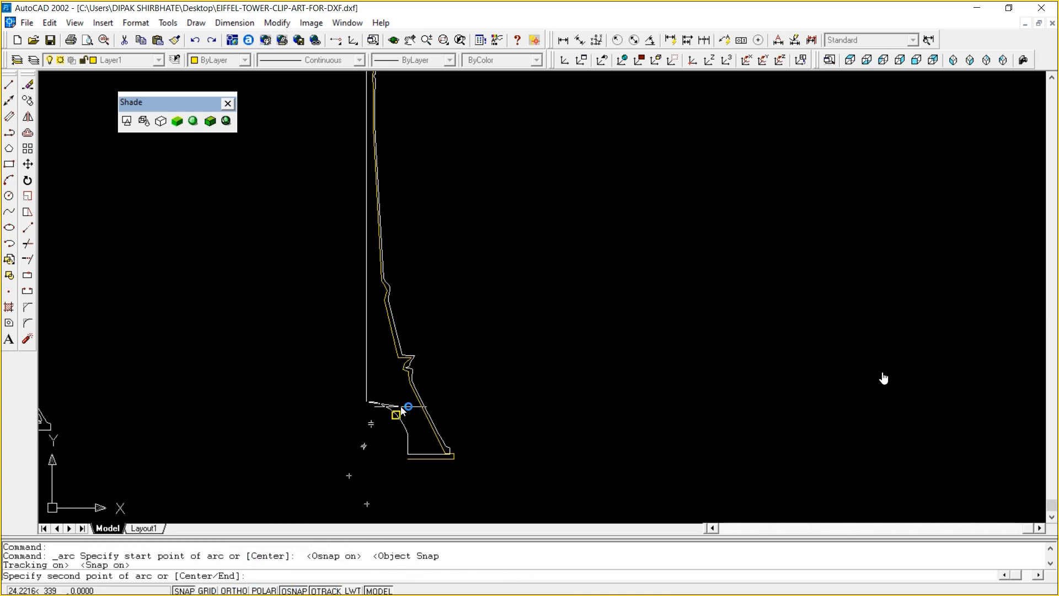
pyautogui.click(408, 436)
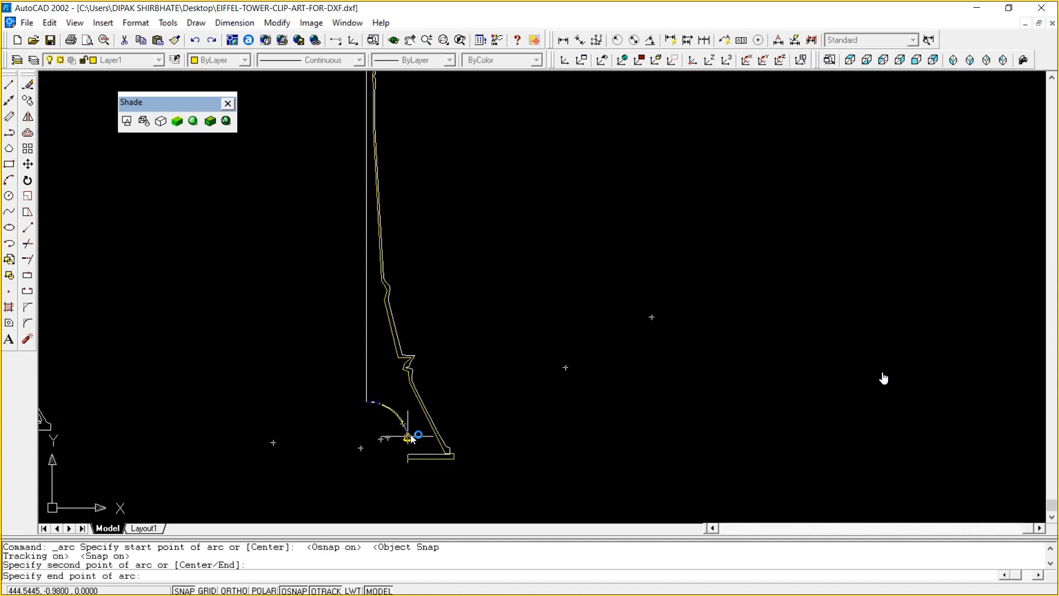
pyautogui.click(409, 438)
pyautogui.press('Escape')
pyautogui.press('Escape')
pyautogui.press('Escape')
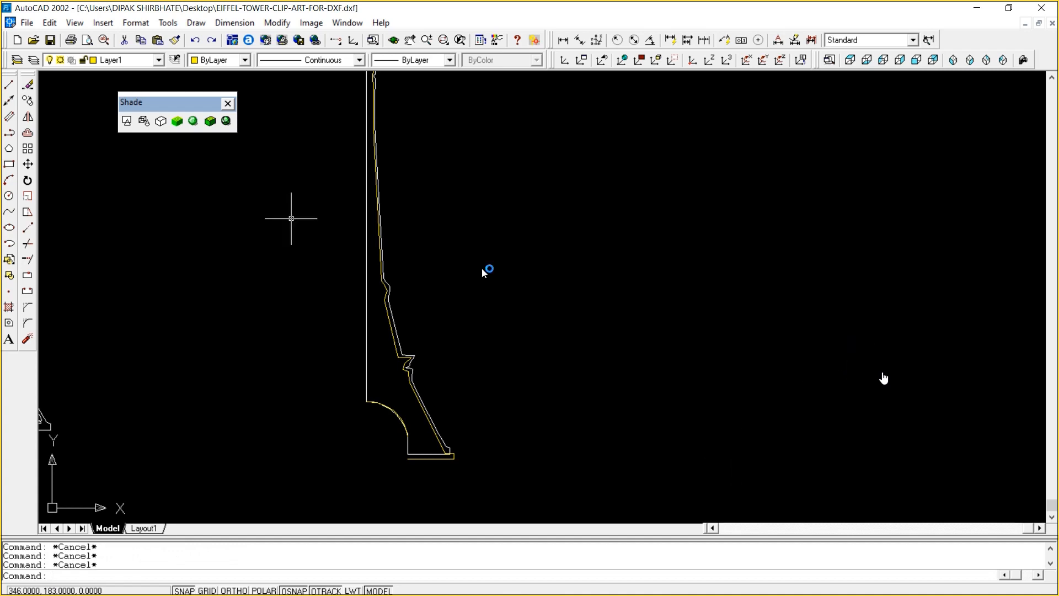
# Turn off layer 0 to hide the original white outline
pyautogui.click(110, 60)
pyautogui.click(49, 73)
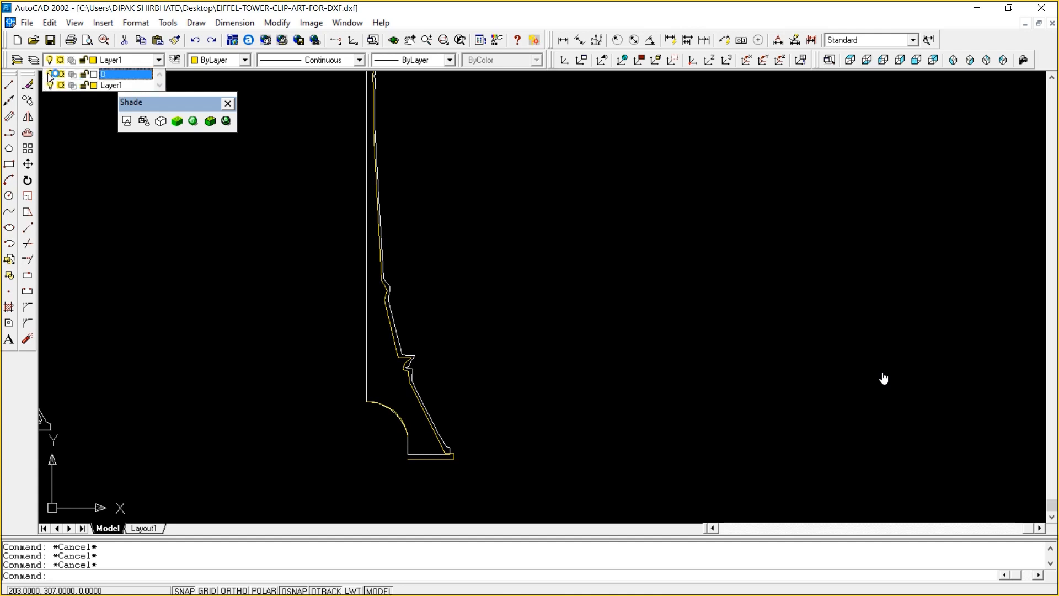
pyautogui.click(105, 207)
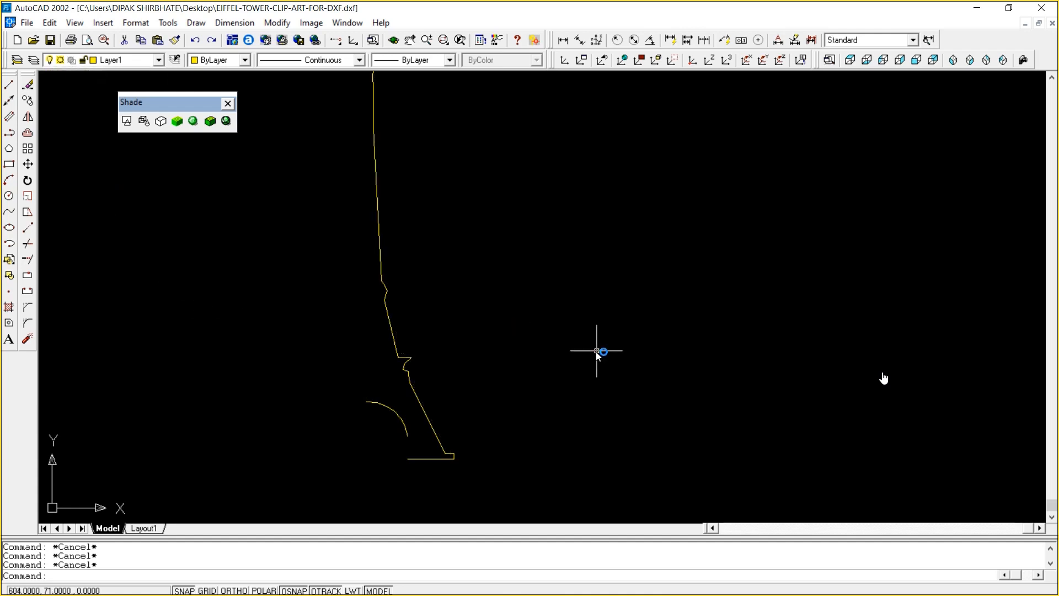
# With polar tracking on, close the foot's inner end with lines: extend the base, go up, and finish with a 5-unit horizontal ledge
pyautogui.write('z')
pyautogui.press('Return')
pyautogui.write('w')
pyautogui.press('Return')
pyautogui.click(295, 365)
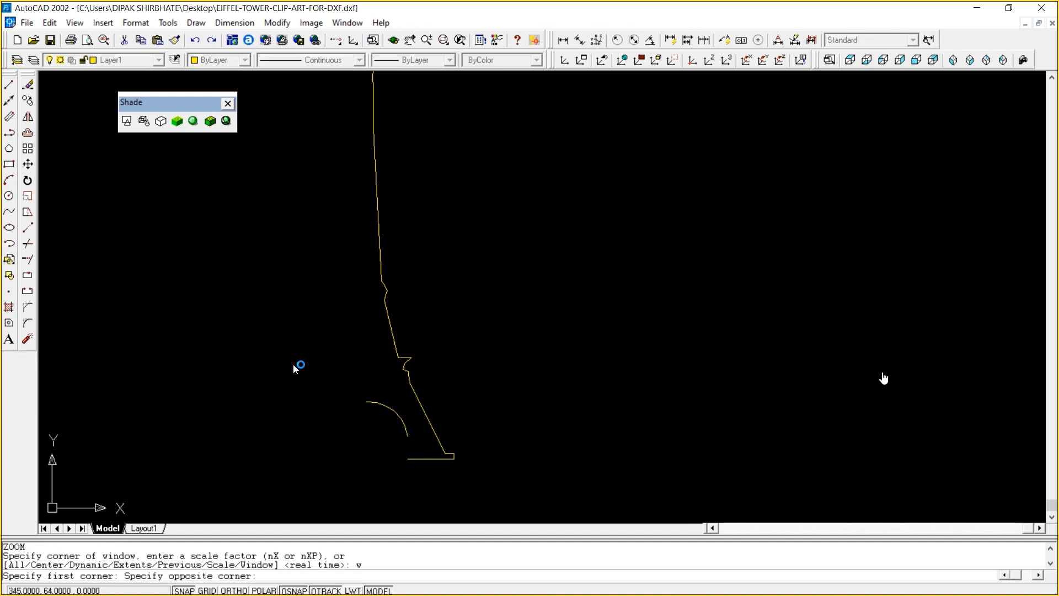
pyautogui.click(542, 476)
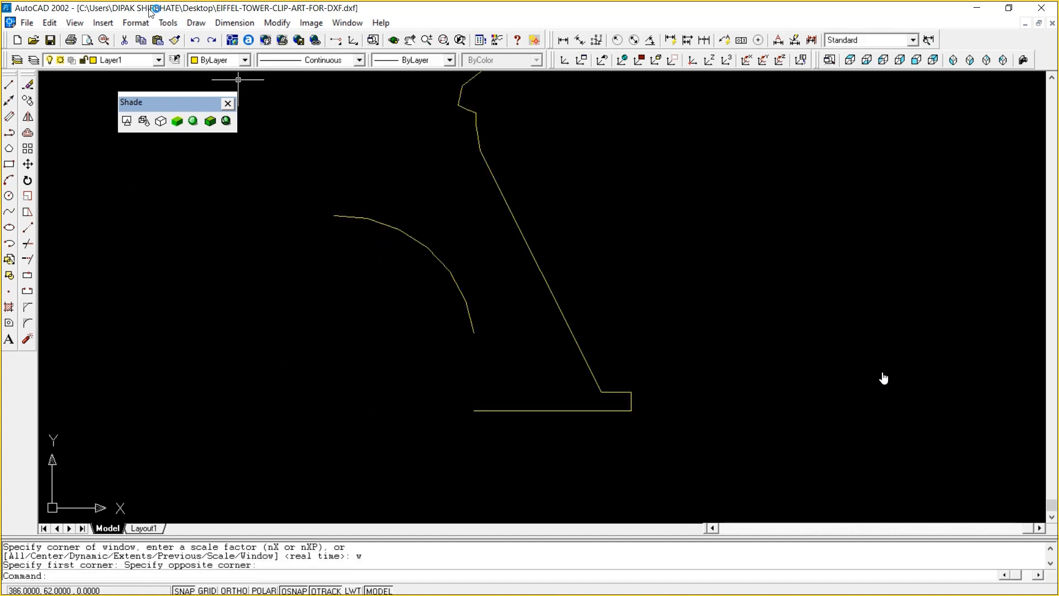
pyautogui.click(9, 85)
pyautogui.click(469, 407)
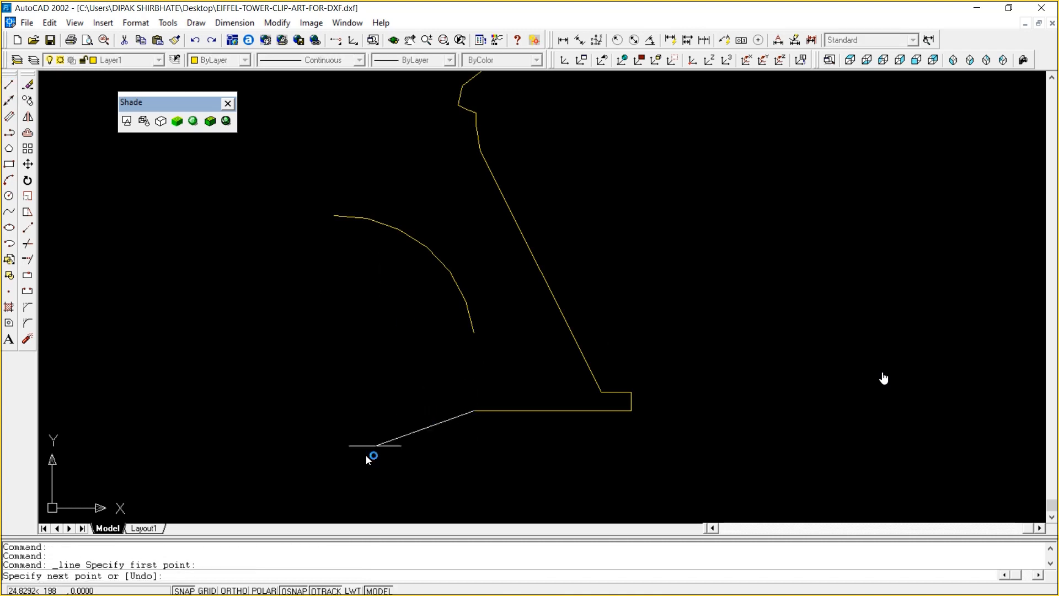
pyautogui.click(267, 591)
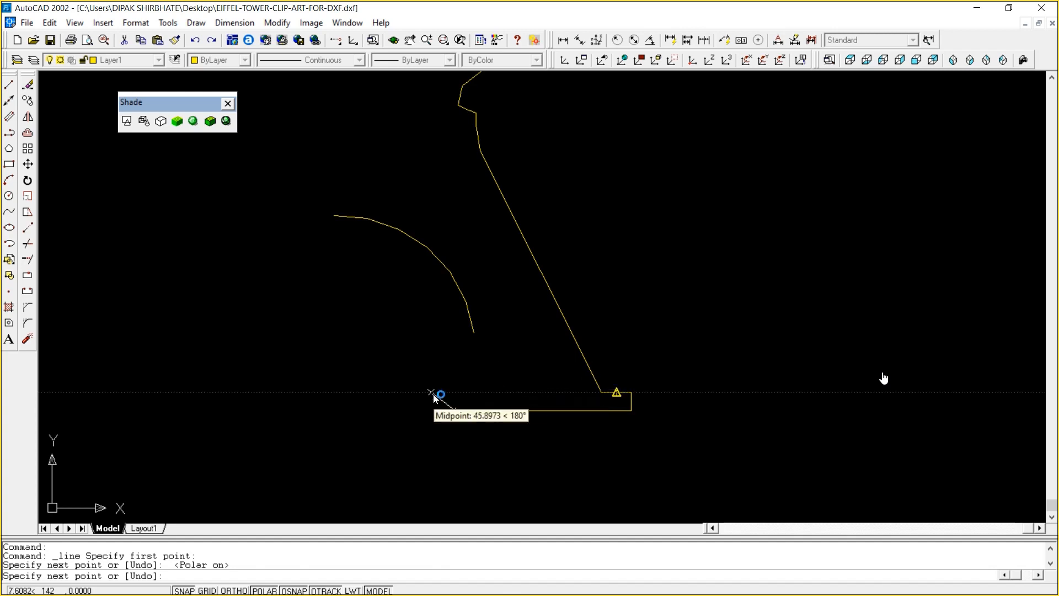
pyautogui.click(455, 393)
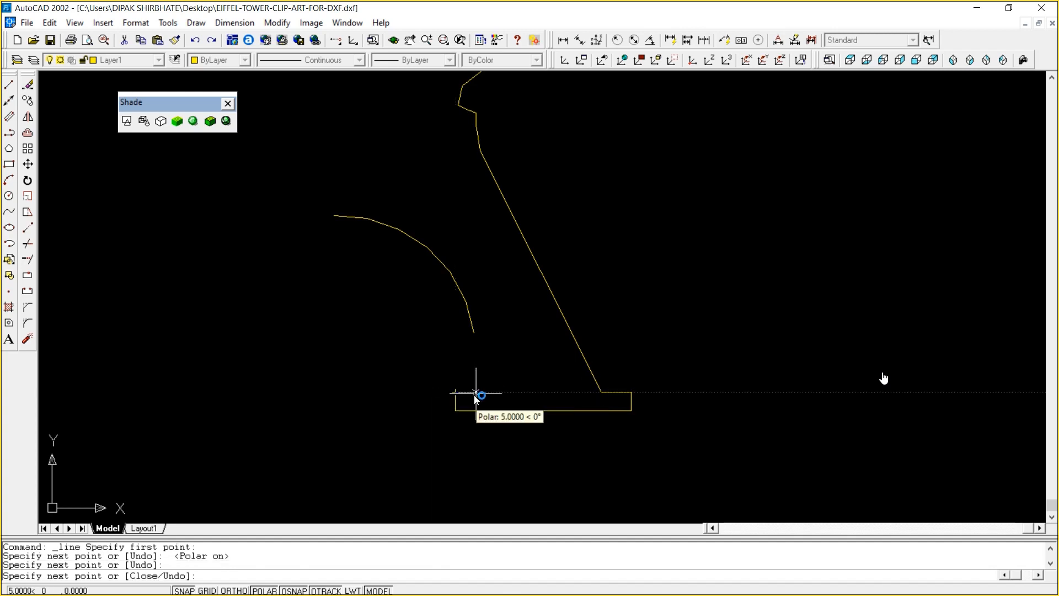
pyautogui.click(475, 393)
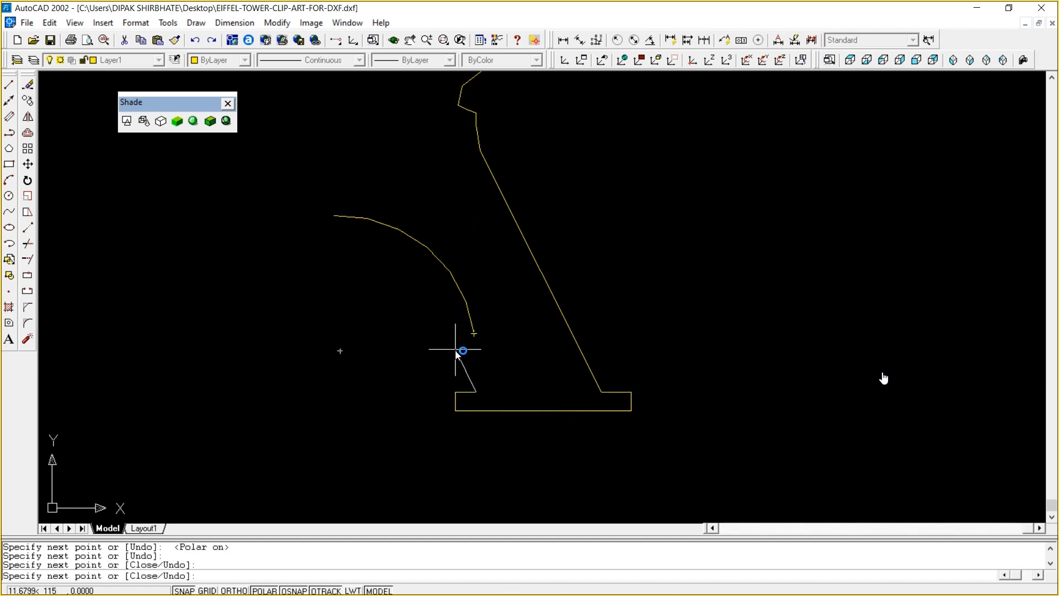
pyautogui.press('Escape')
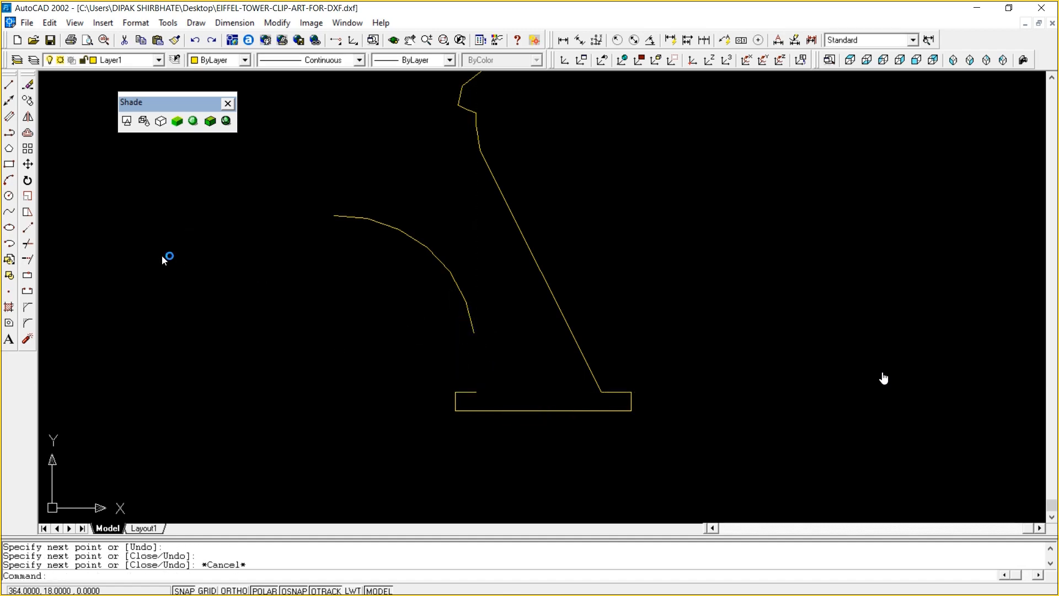
# Draw a three-point arc from the arch arc's lower end through the end of the foot's inner ledge, finishing below the base
pyautogui.click(8, 180)
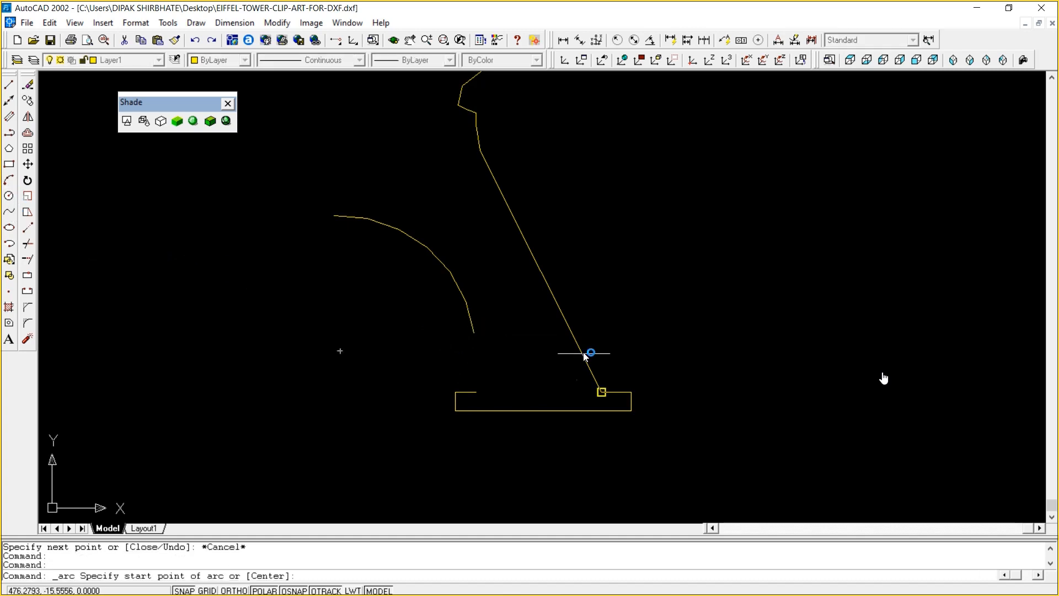
pyautogui.click(483, 330)
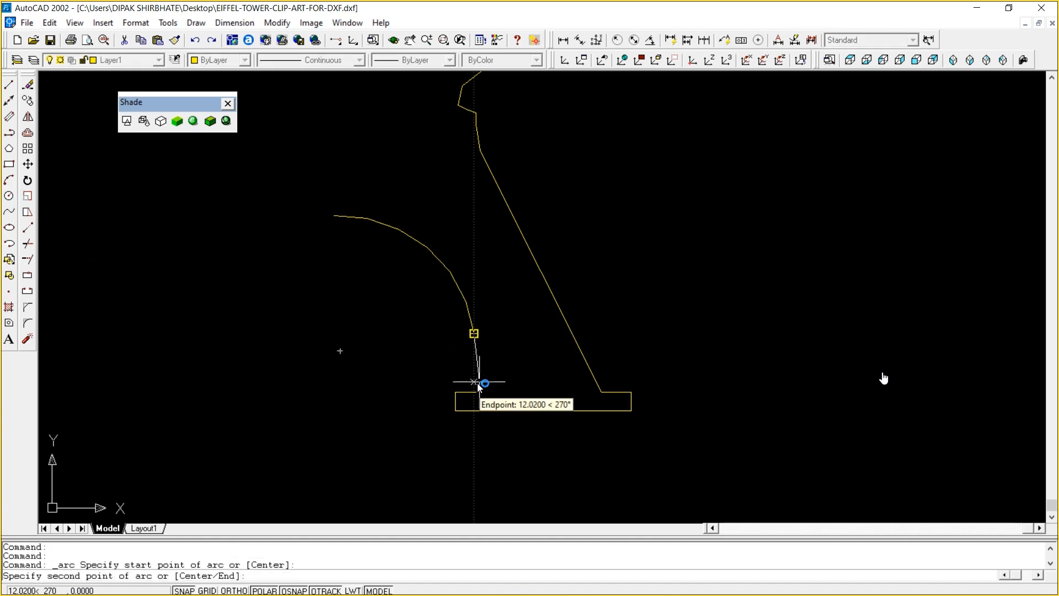
pyautogui.click(476, 392)
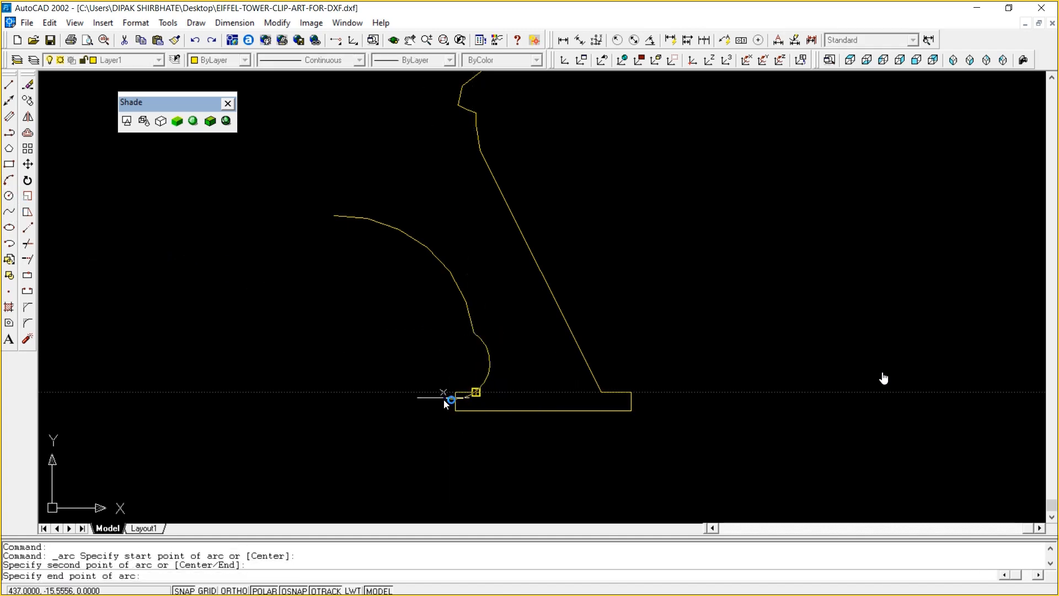
pyautogui.click(465, 439)
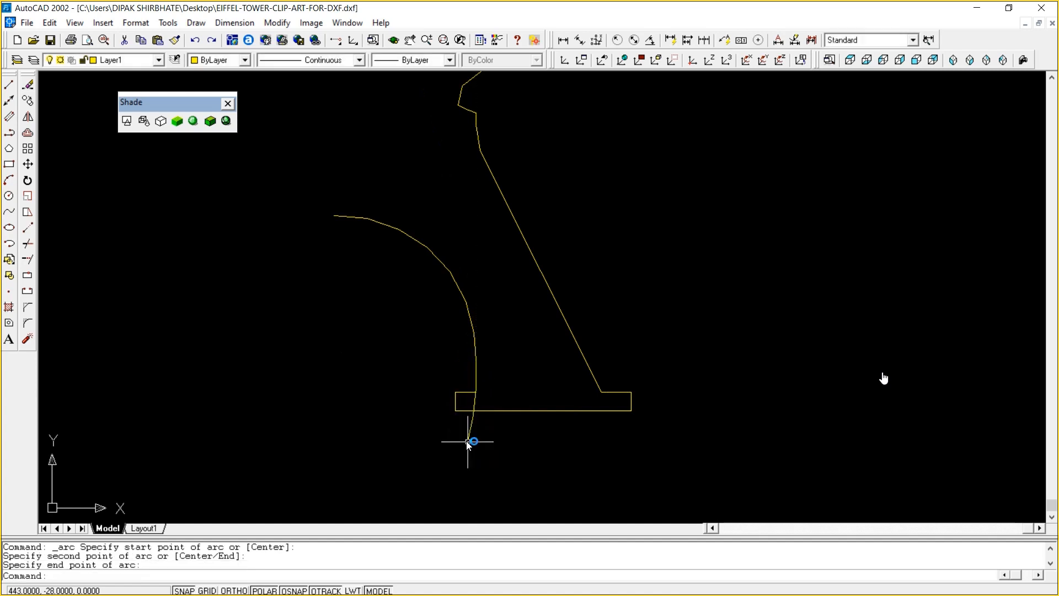
pyautogui.press('Escape')
# Trim off the part of the new arc that runs below the foot's inner ledge, using the ledge as the cutting edge
pyautogui.write('tr')
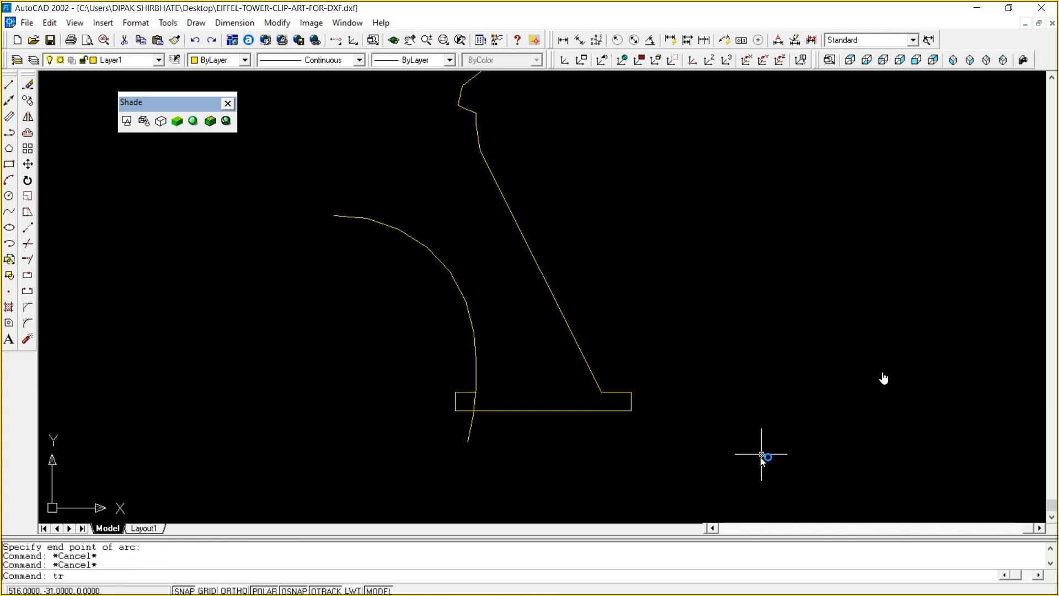
pyautogui.press('Return')
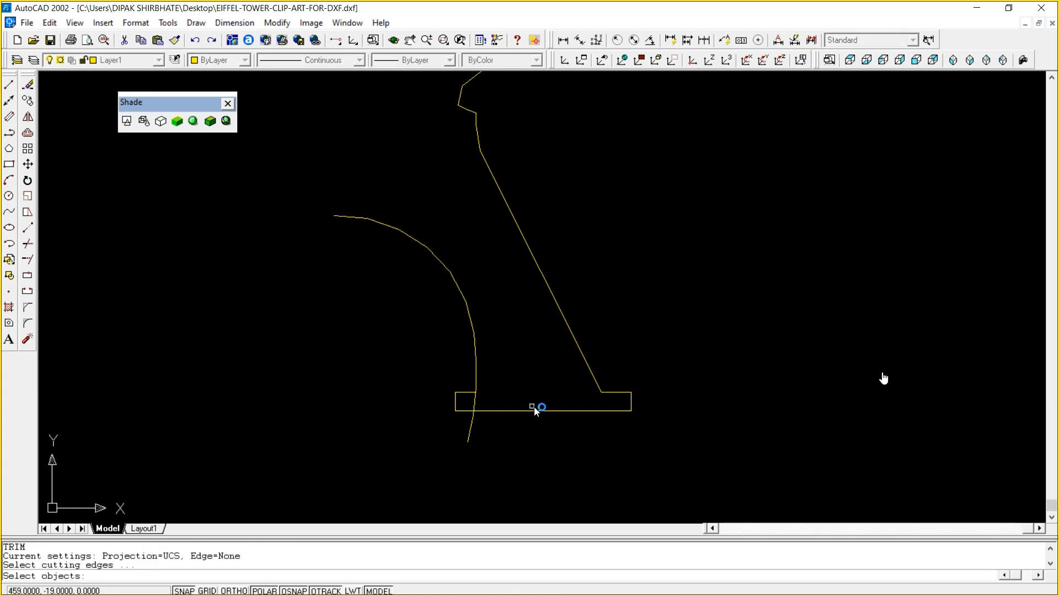
pyautogui.click(470, 395)
pyautogui.click(464, 398)
pyautogui.press('Return')
pyautogui.click(477, 404)
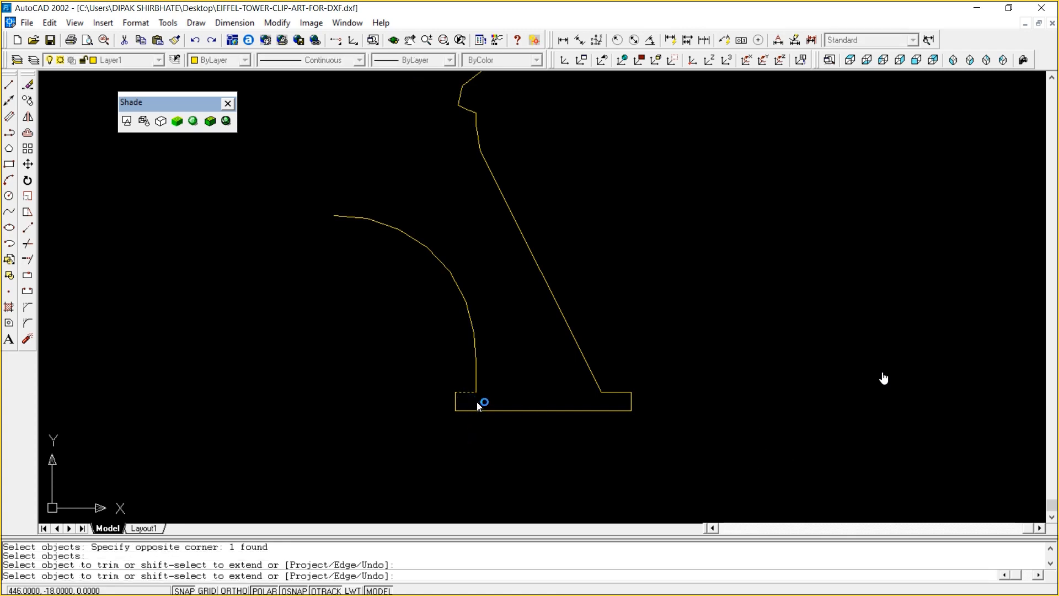
pyautogui.press('Return')
# Draw a vertical line about 148 units long straight down from the open end of the profile at the tower's top
pyautogui.write('z')
pyautogui.press('Return')
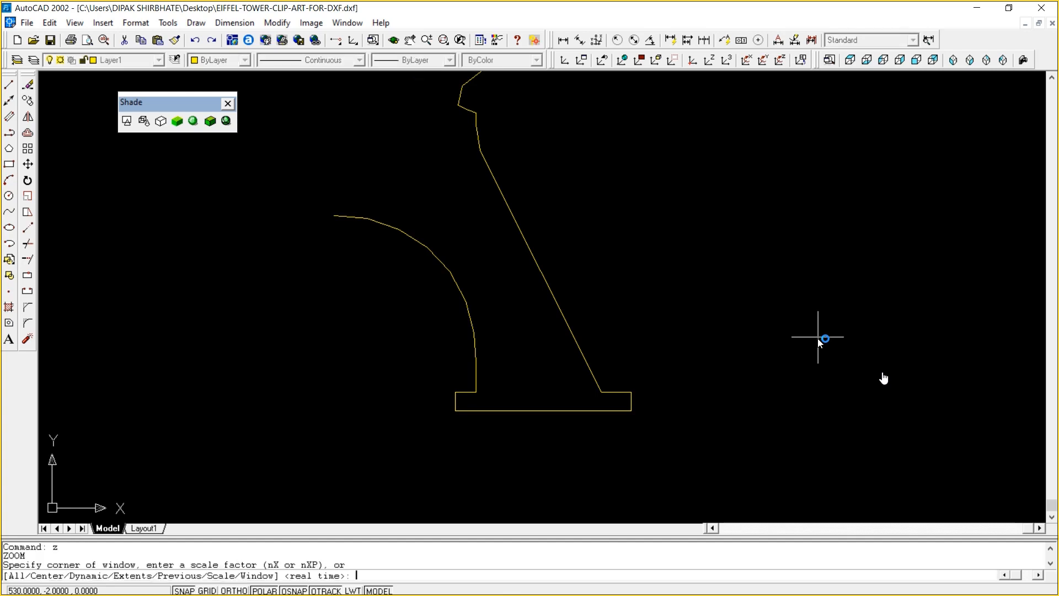
pyautogui.press('Return')
pyautogui.moveTo(869, 176); pyautogui.dragTo(715, 228)
pyautogui.rightClick(715, 229)
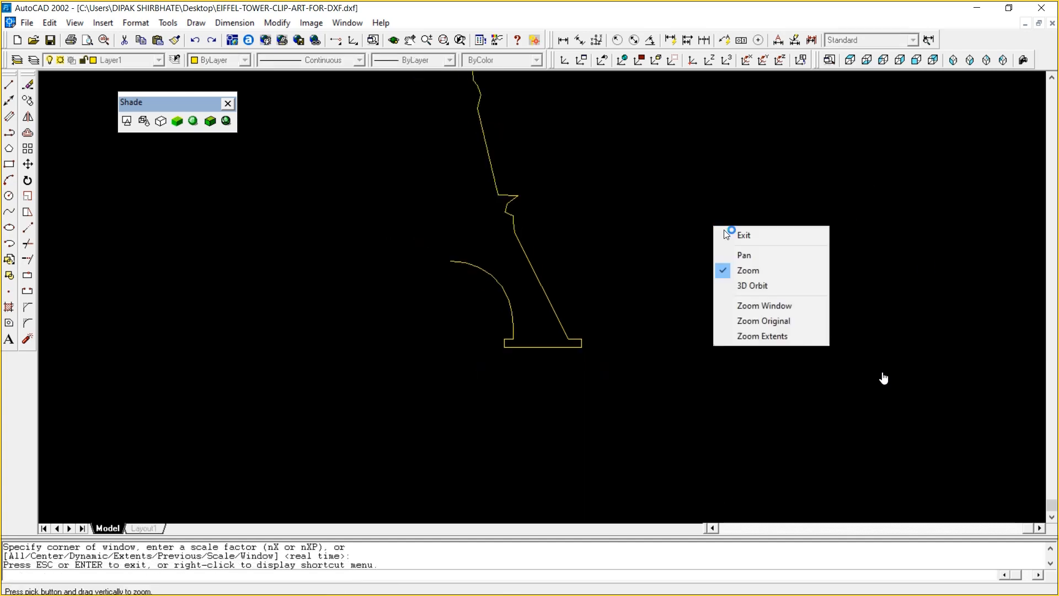
pyautogui.click(742, 251)
pyautogui.moveTo(705, 120); pyautogui.dragTo(748, 275)
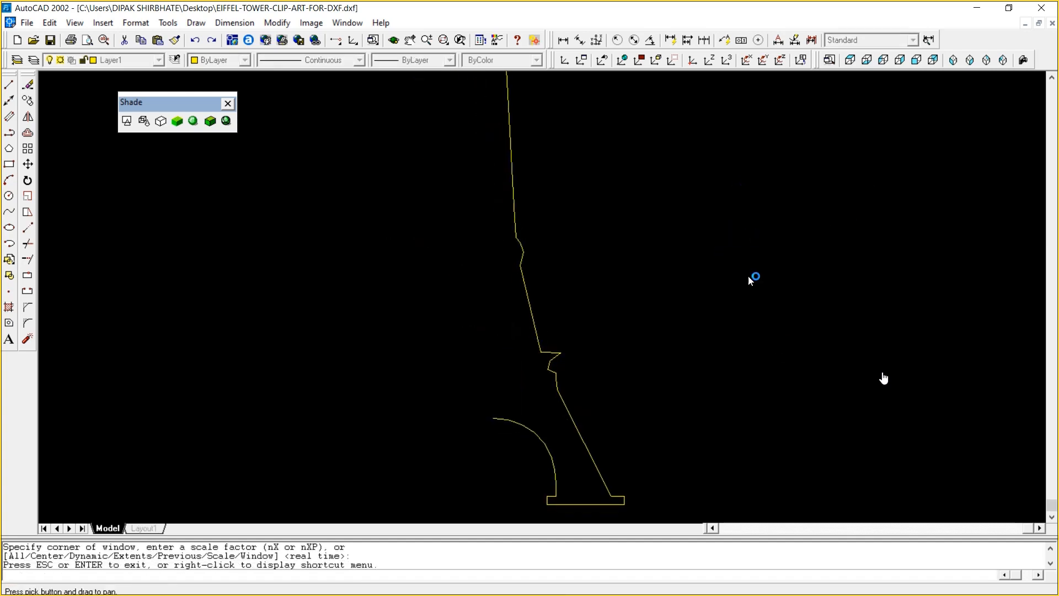
pyautogui.rightClick(741, 255)
pyautogui.click(795, 265)
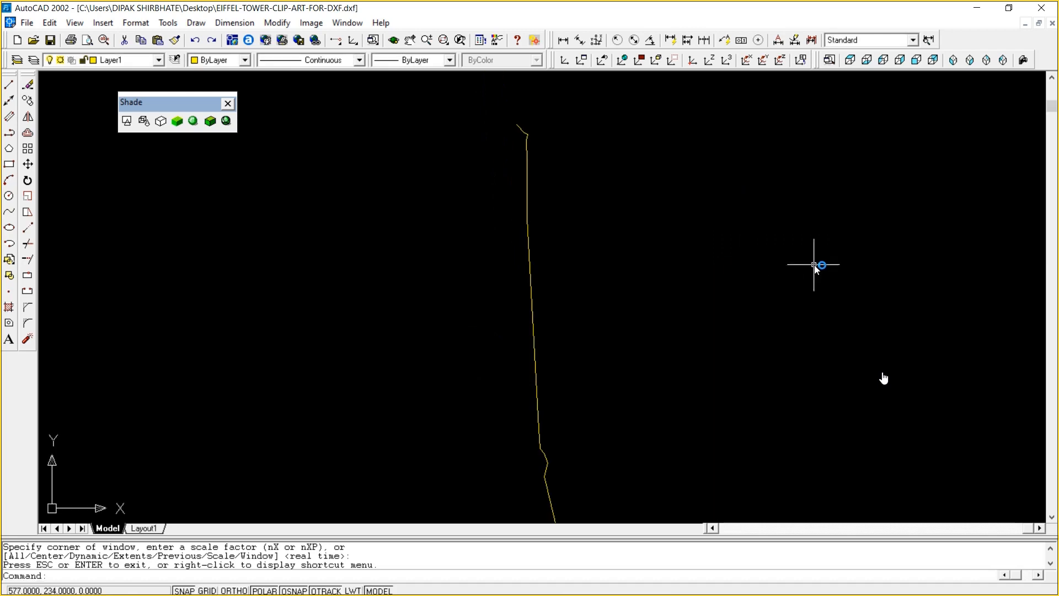
pyautogui.click(9, 84)
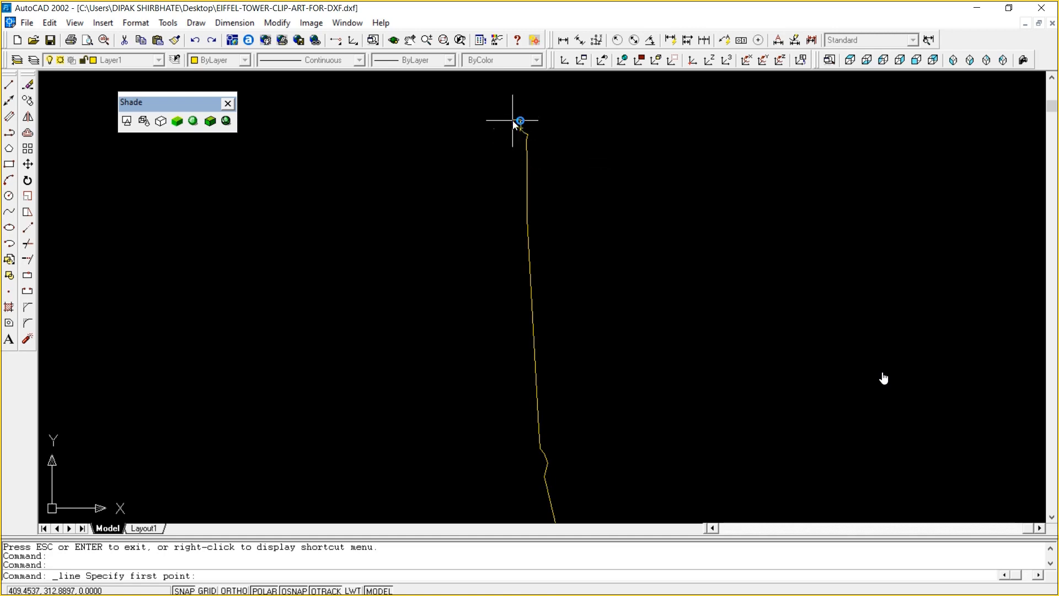
pyautogui.click(517, 122)
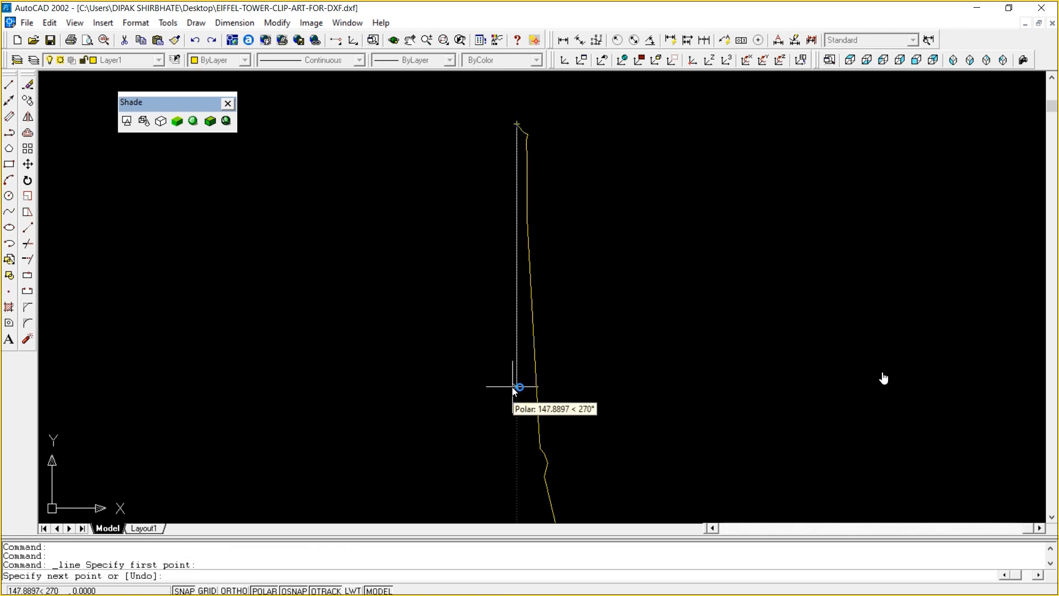
pyautogui.click(517, 388)
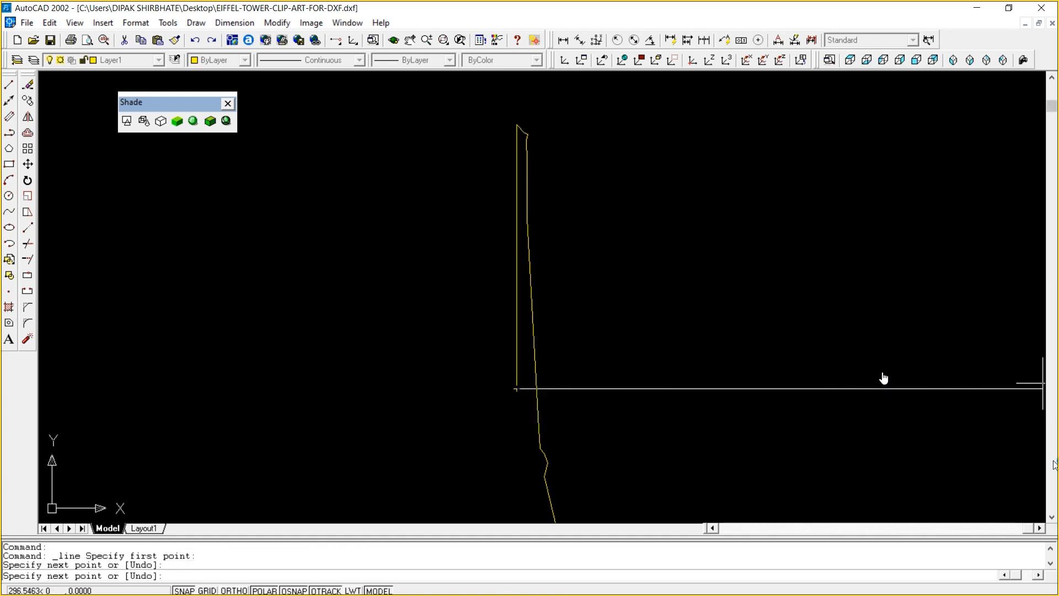
pyautogui.rightClick(1050, 431)
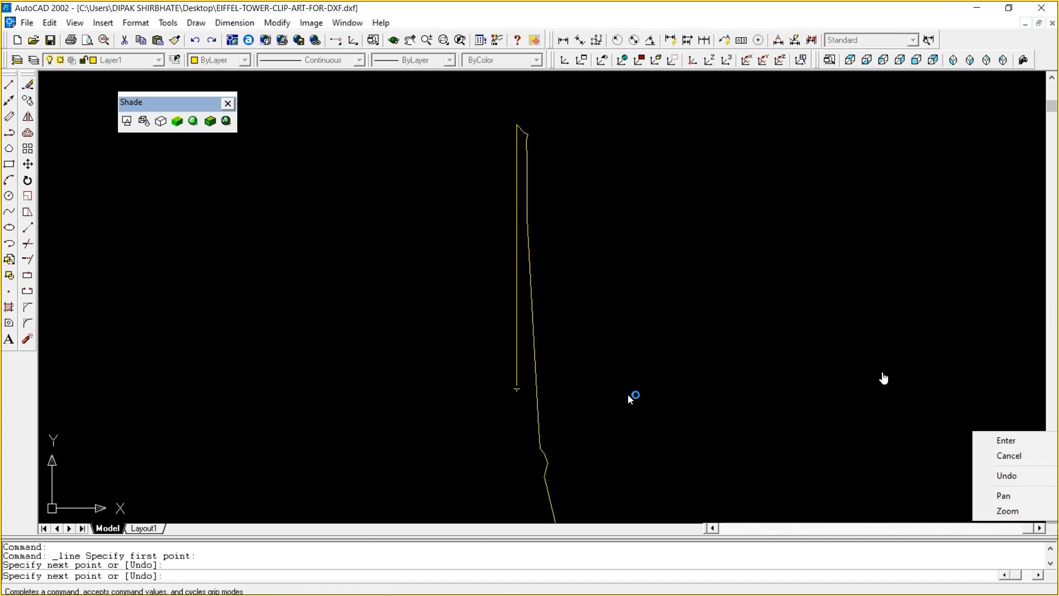
pyautogui.press('Escape')
pyautogui.press('Escape')
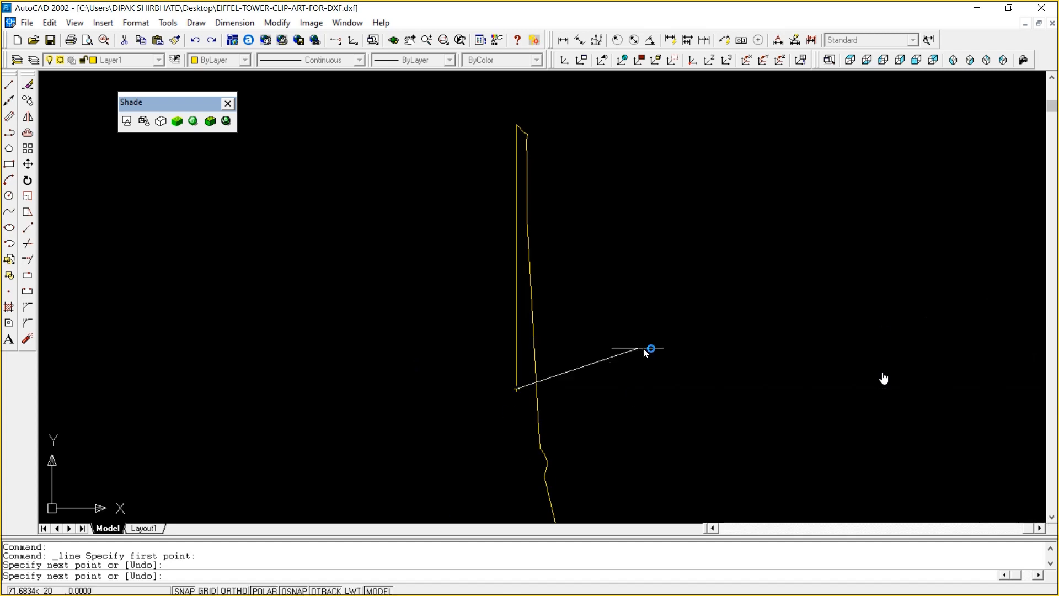
# Continue the vertical centre line with a second line from its lower end down past the top of the arch
pyautogui.press('Return')
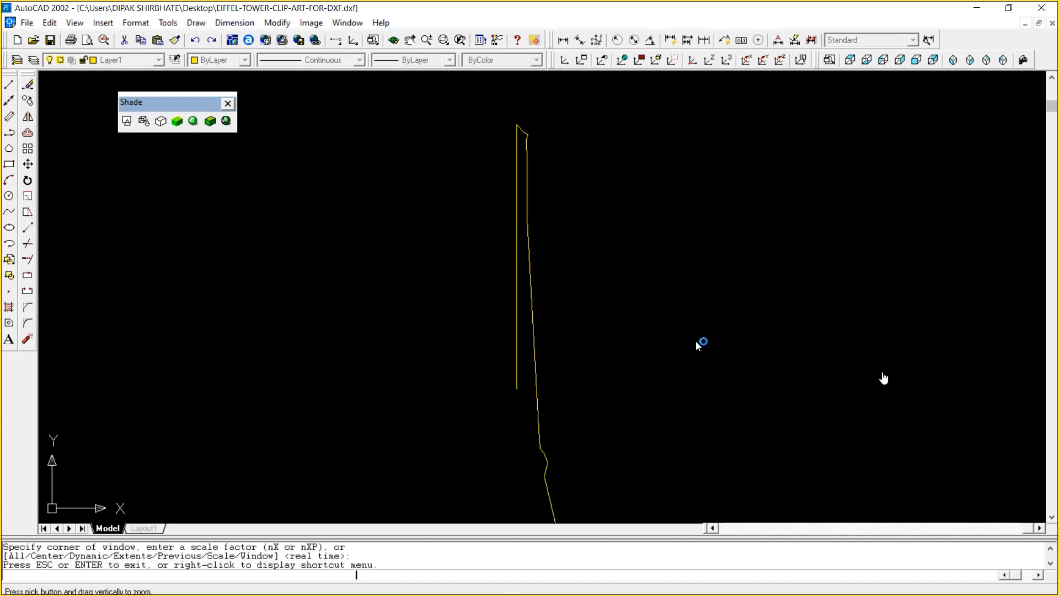
pyautogui.moveTo(696, 339); pyautogui.dragTo(683, 375)
pyautogui.rightClick(685, 321)
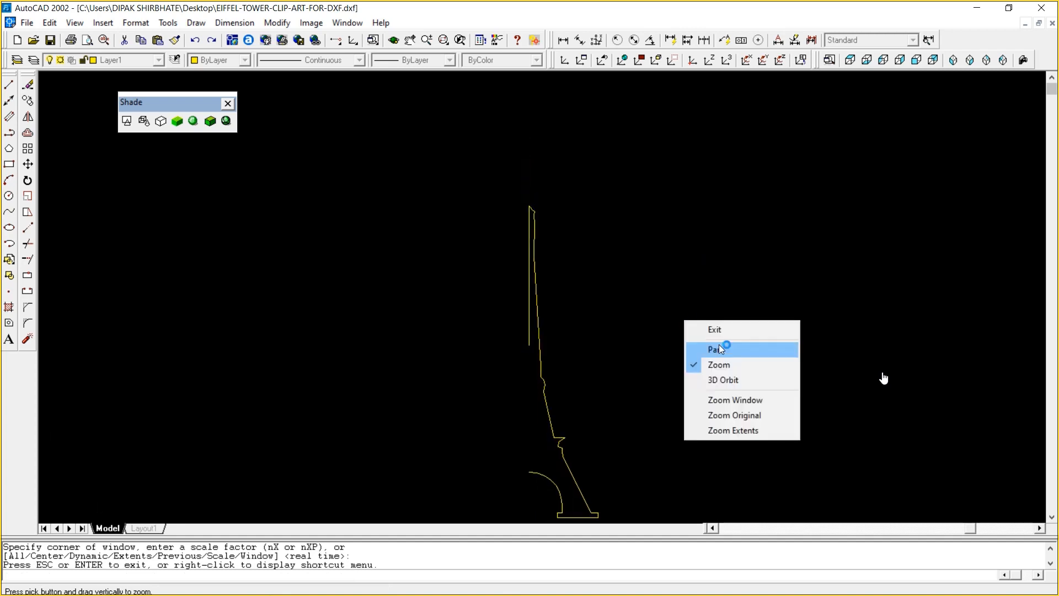
pyautogui.click(716, 349)
pyautogui.moveTo(712, 273)
pyautogui.mouseDown()
pyautogui.moveTo(704, 215)
pyautogui.moveTo(730, 190)
pyautogui.mouseUp()
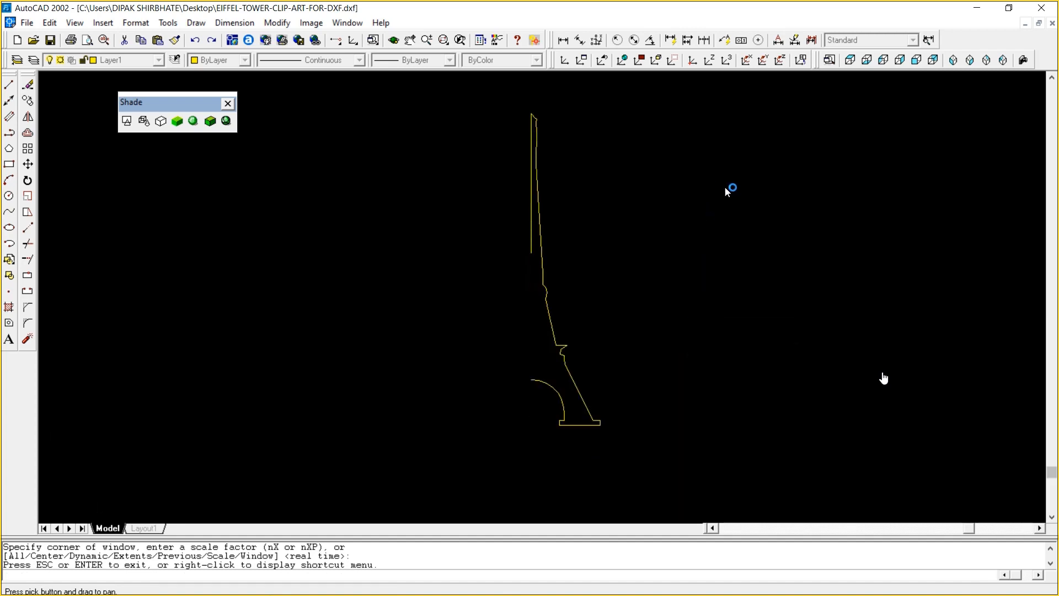
pyautogui.press('Escape')
pyautogui.click(8, 85)
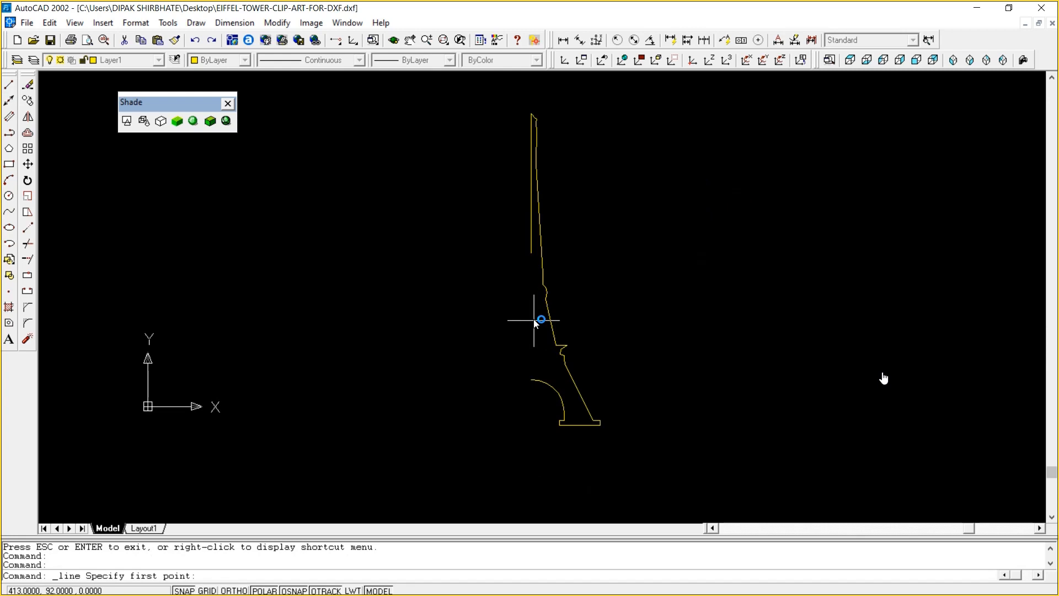
pyautogui.click(531, 252)
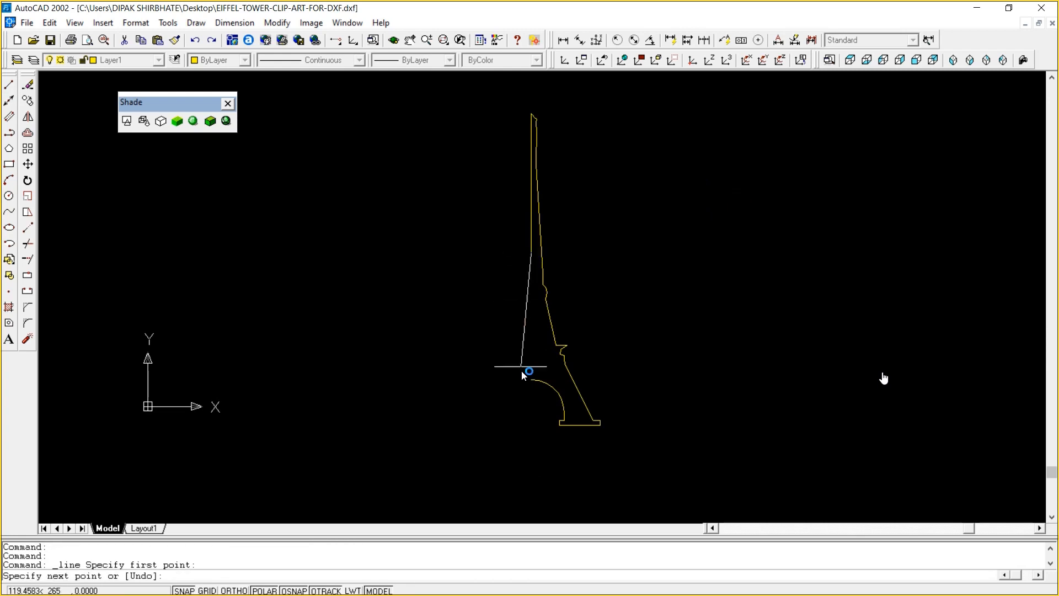
pyautogui.click(532, 416)
pyautogui.press('Escape')
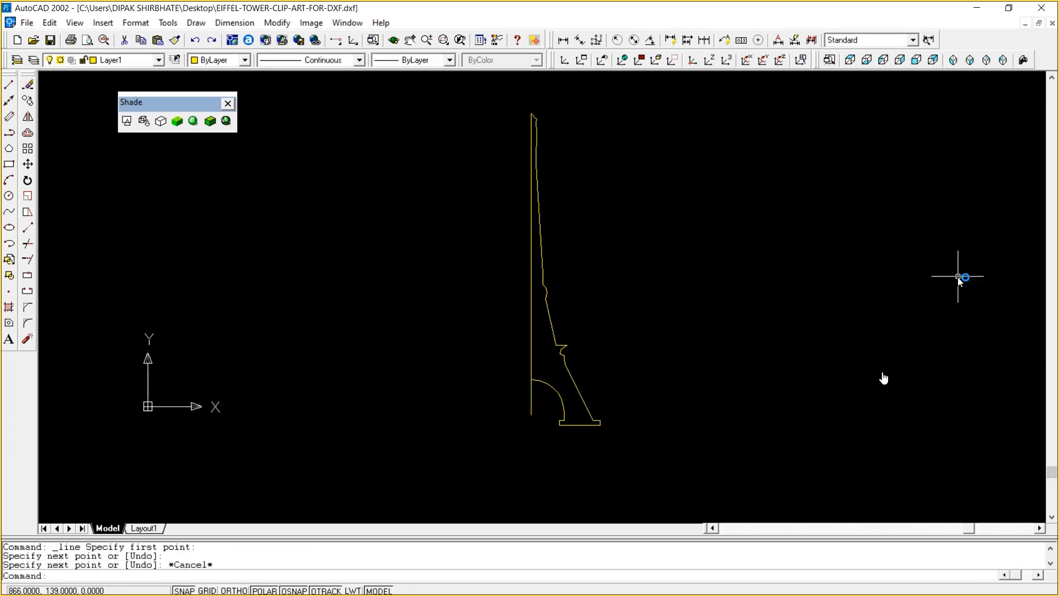
# Try to trim the centre line below the arch, using the arch arc as the cutting edge
pyautogui.write('z')
pyautogui.press('Return')
pyautogui.write('w')
pyautogui.press('Return')
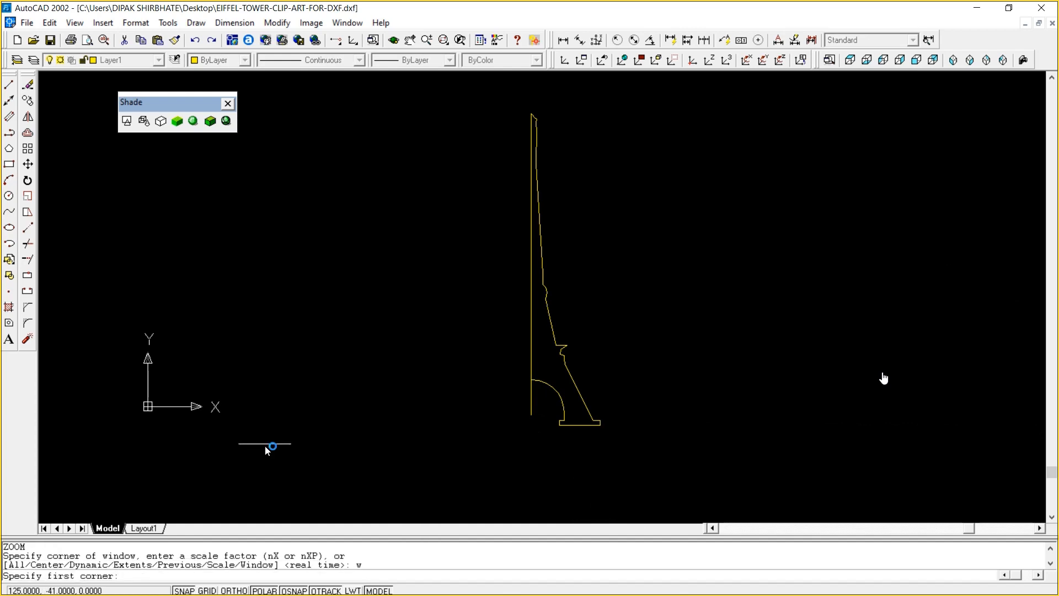
pyautogui.click(483, 308)
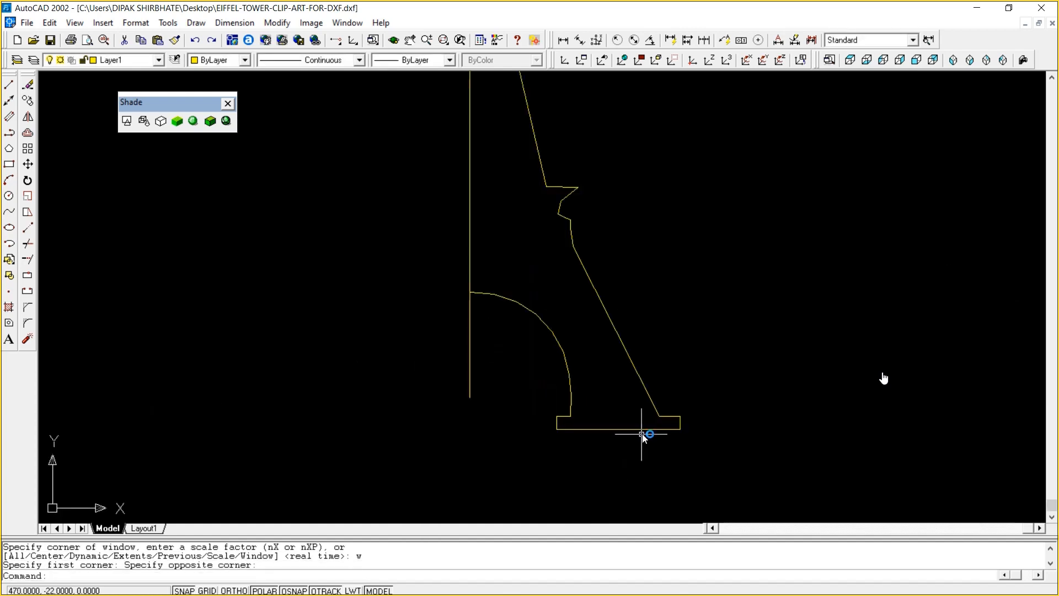
pyautogui.write('tr')
pyautogui.press('Return')
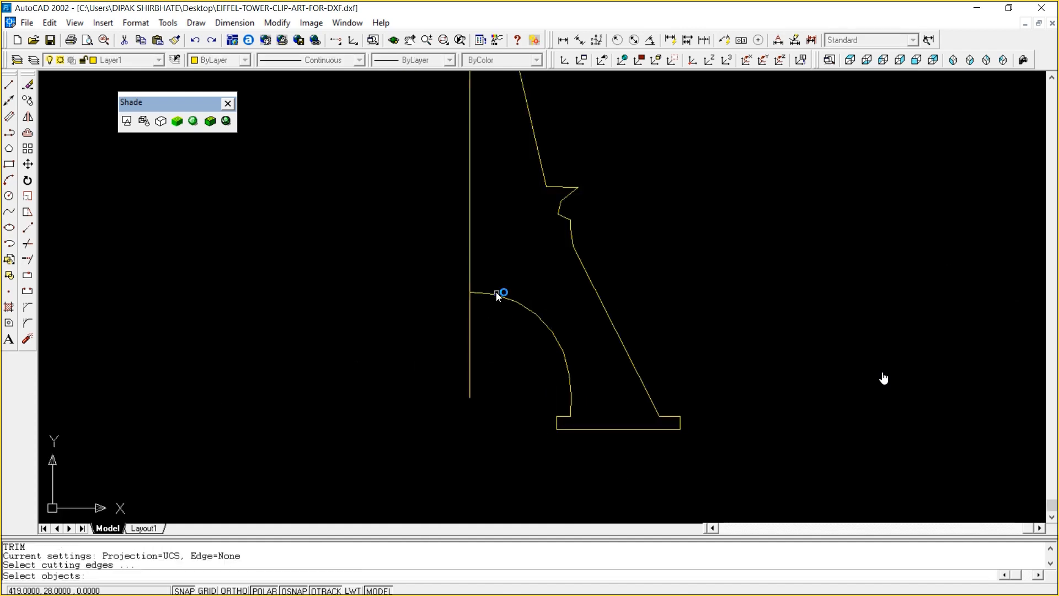
pyautogui.click(495, 294)
pyautogui.press('Return')
pyautogui.doubleClick(469, 297)
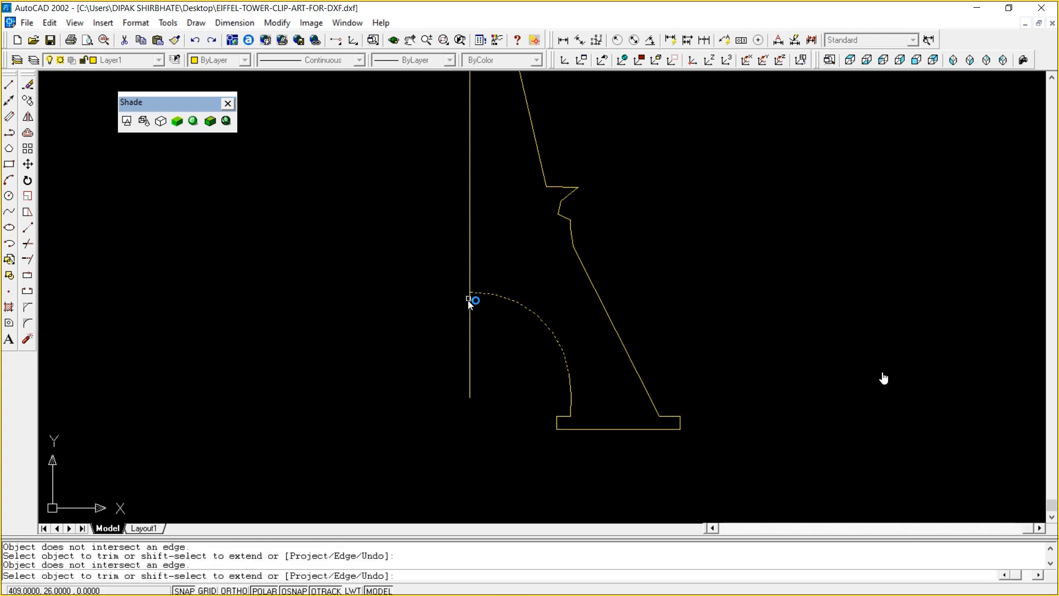
pyautogui.press('Escape')
pyautogui.press('Escape')
pyautogui.press('Escape')
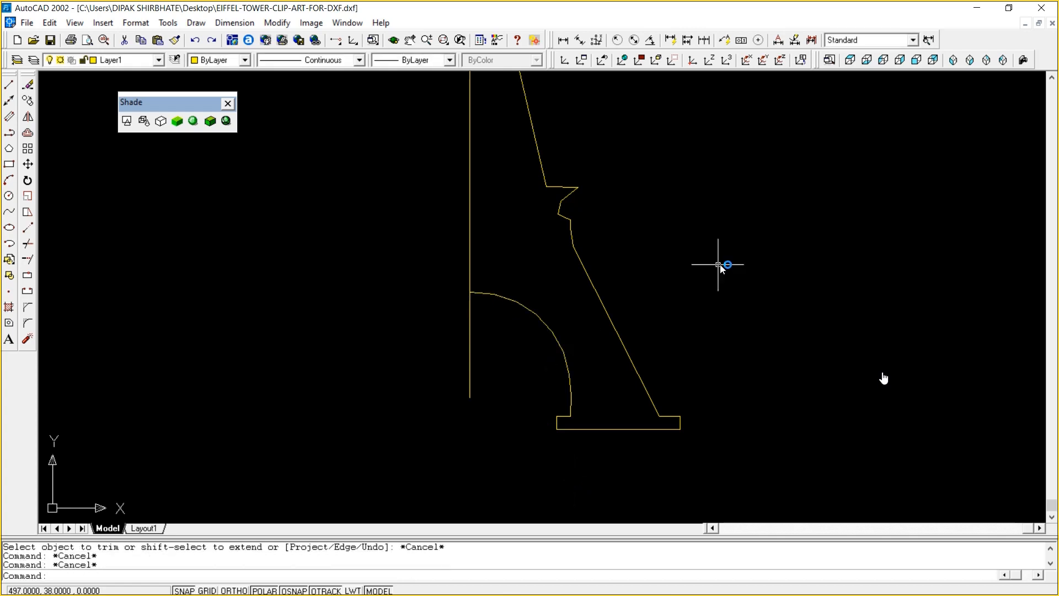
# Extend the arch arc's upper end to meet the vertical centre line, with snap turned off
pyautogui.write('z')
pyautogui.press('Return')
pyautogui.write('w')
pyautogui.press('Return')
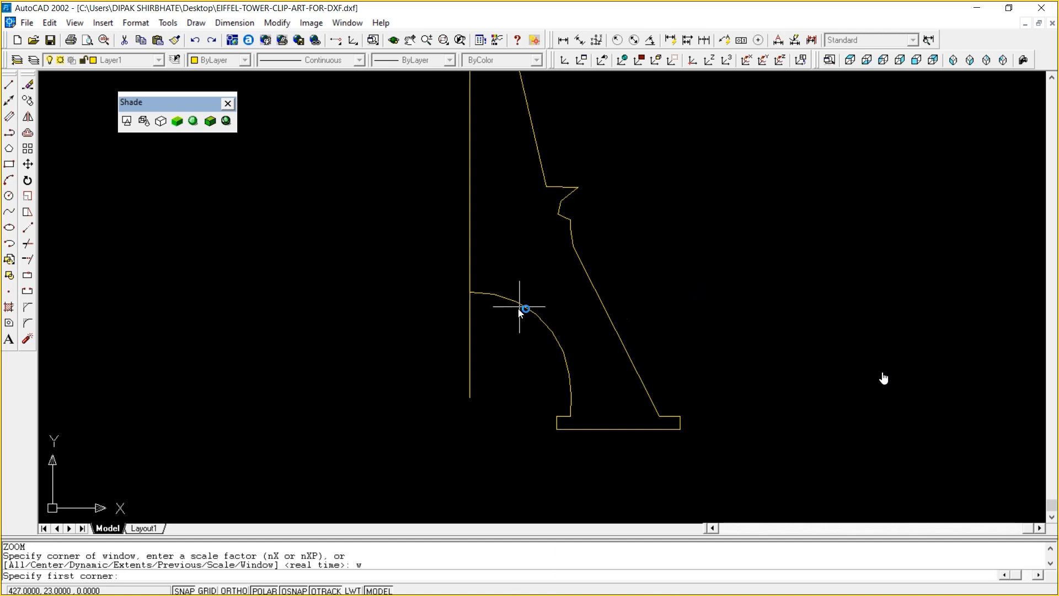
pyautogui.click(460, 278)
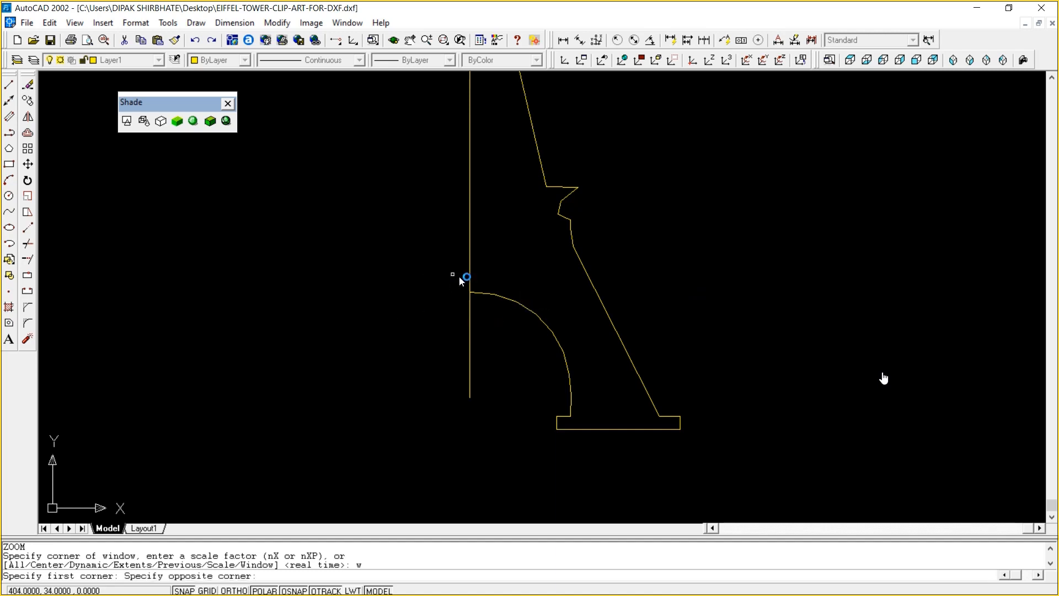
pyautogui.click(507, 309)
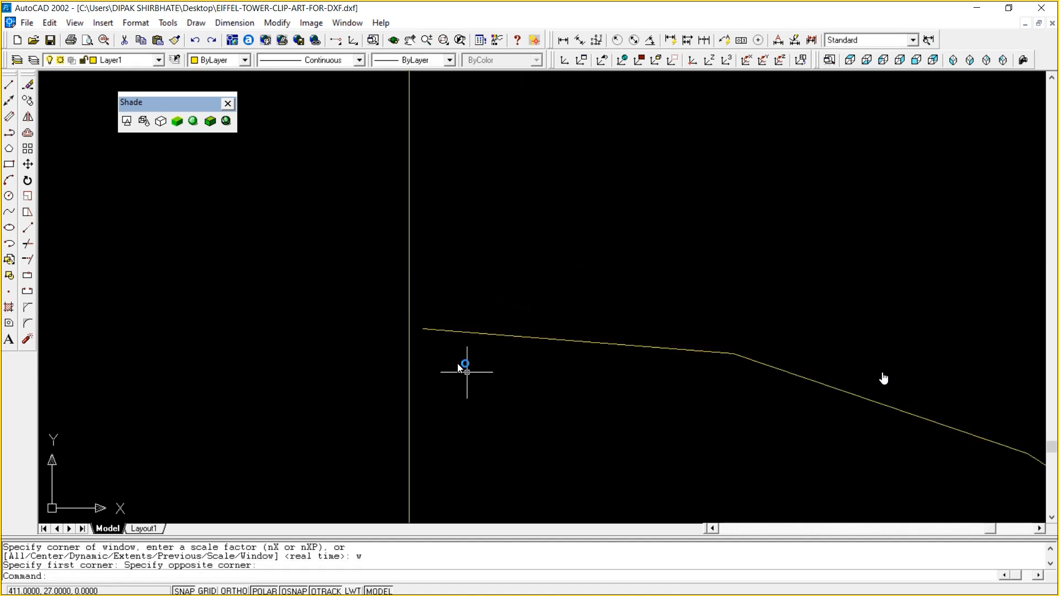
pyautogui.write('re')
pyautogui.press('Return')
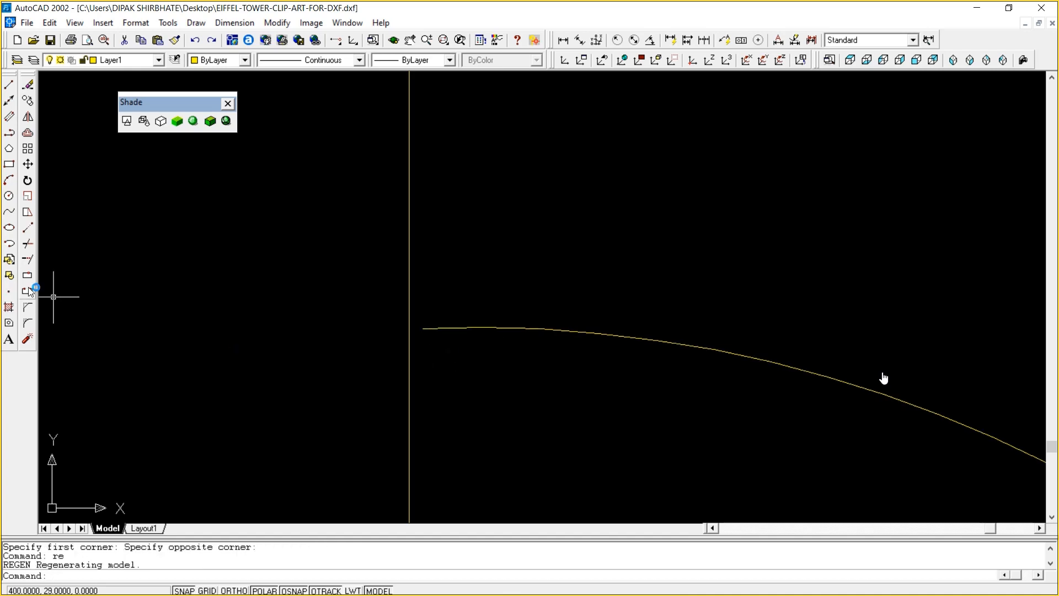
pyautogui.click(28, 259)
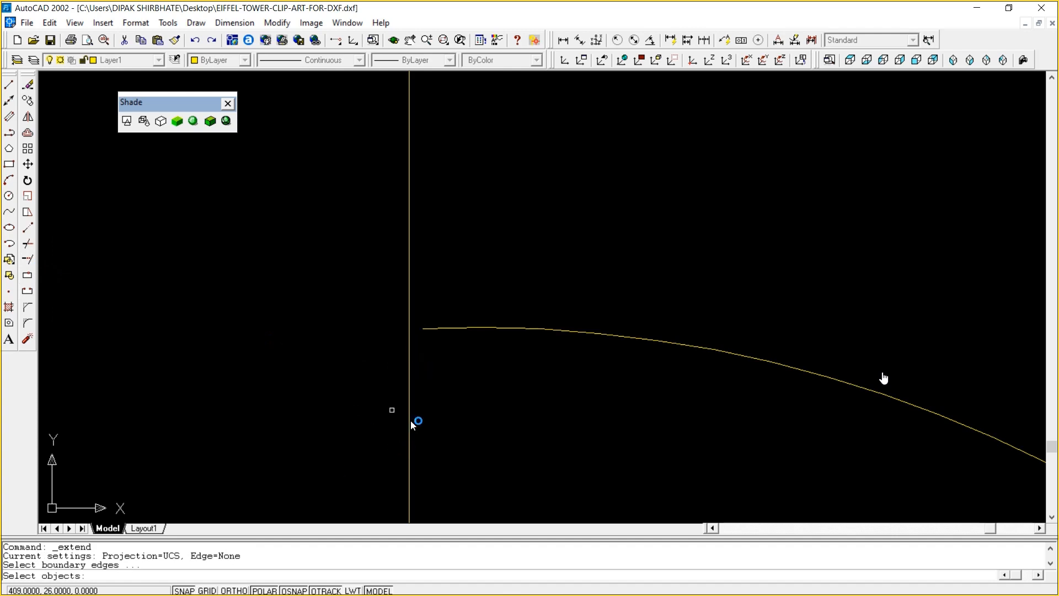
pyautogui.click(185, 590)
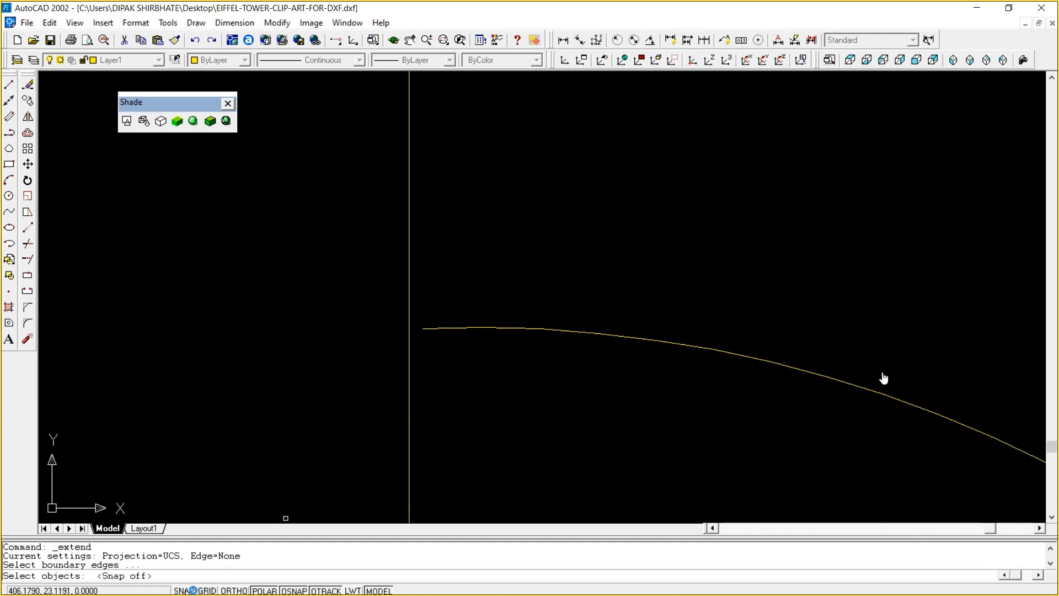
pyautogui.click(409, 372)
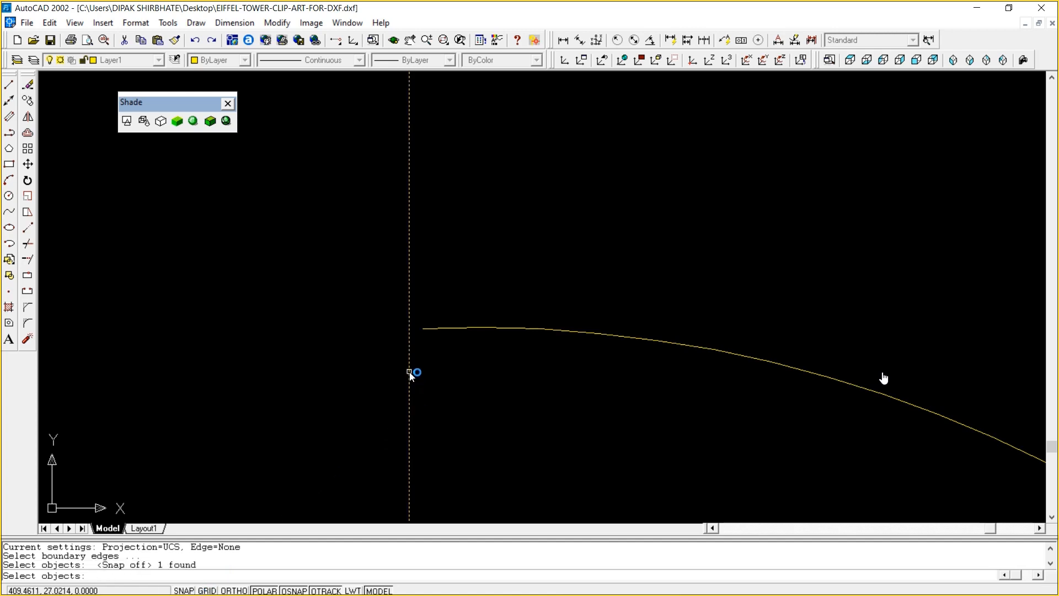
pyautogui.press('Return')
pyautogui.click(449, 329)
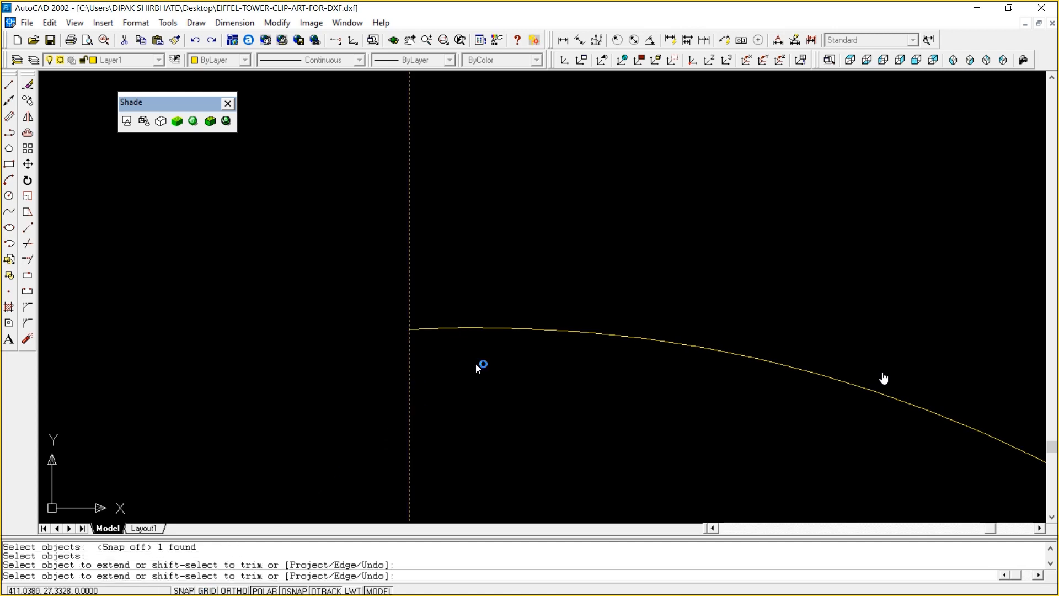
pyautogui.press('Escape')
pyautogui.press('Escape')
pyautogui.press('Escape')
# Trim off the part of the centre line below the arch, using the arch arc as the cutting edge
pyautogui.write('z')
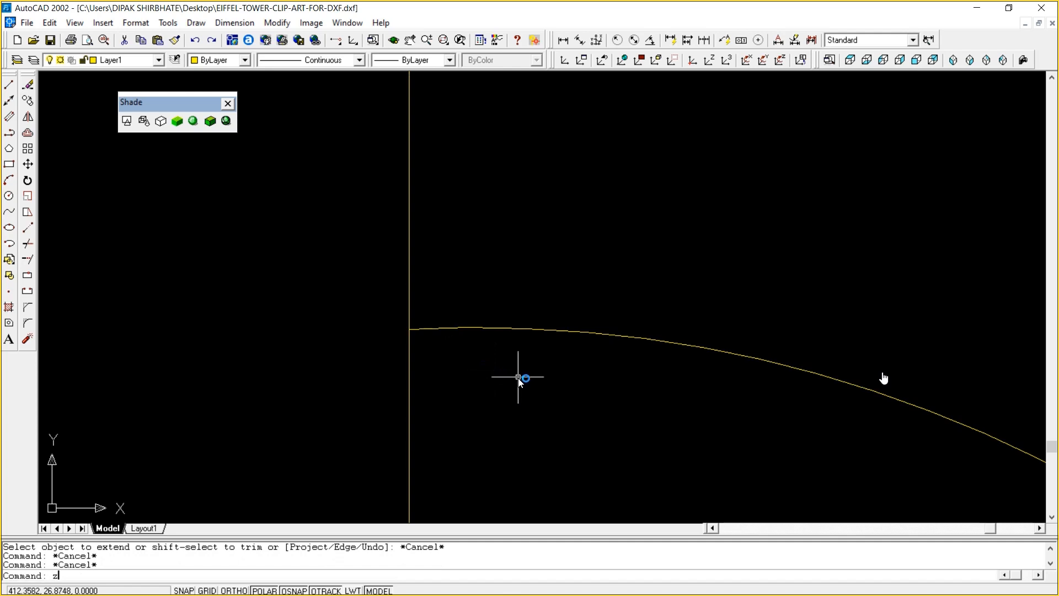
pyautogui.press('Return')
pyautogui.write('e')
pyautogui.press('Return')
pyautogui.press('Escape')
pyautogui.press('Escape')
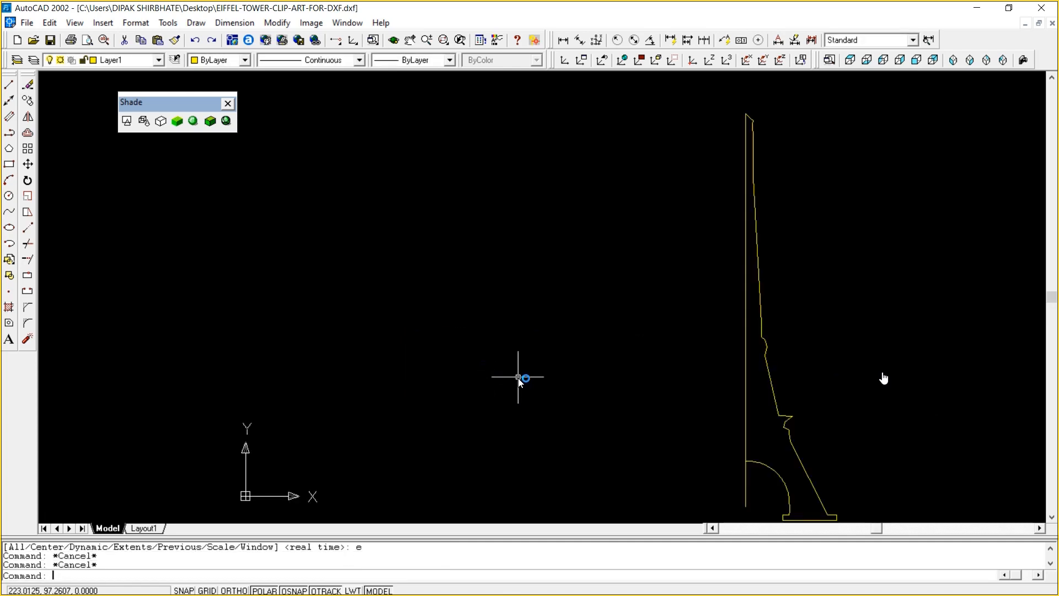
pyautogui.write('tr')
pyautogui.press('Return')
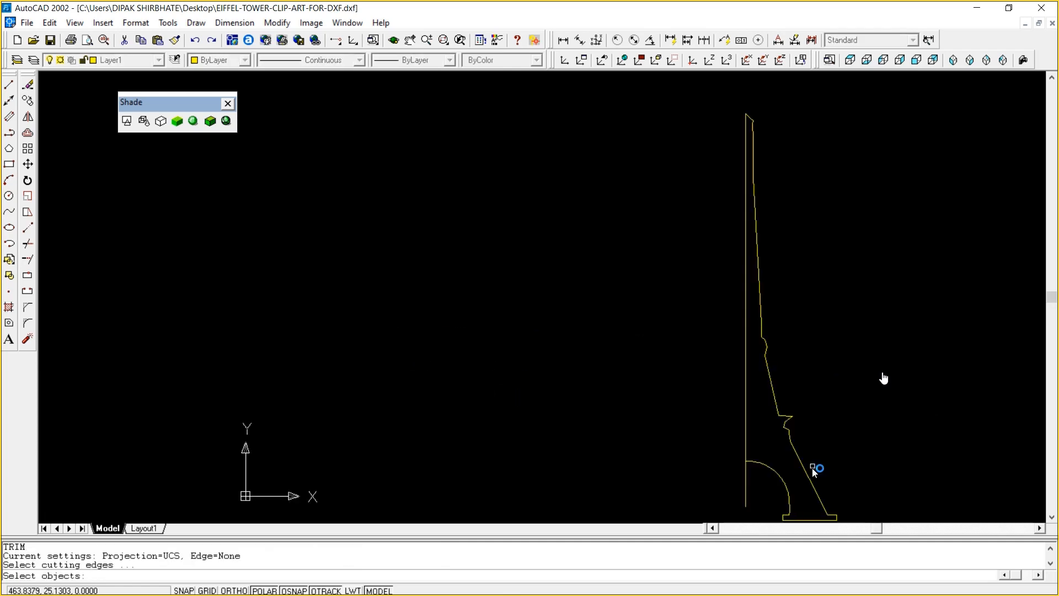
pyautogui.click(762, 463)
pyautogui.press('Return')
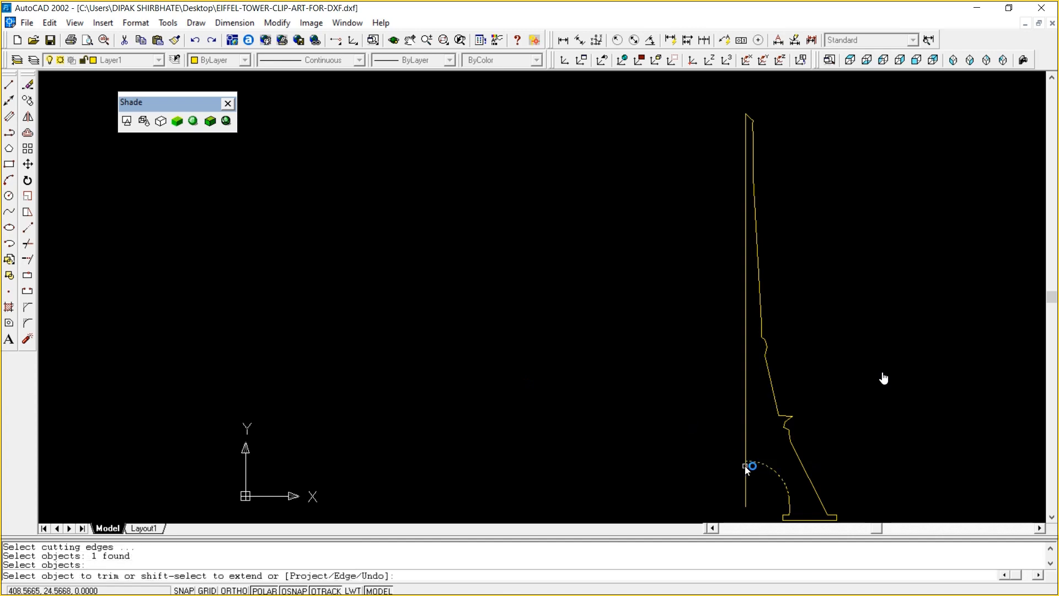
pyautogui.click(788, 479)
pyautogui.press('Escape')
pyautogui.press('Escape')
pyautogui.press('Escape')
pyautogui.press('Escape')
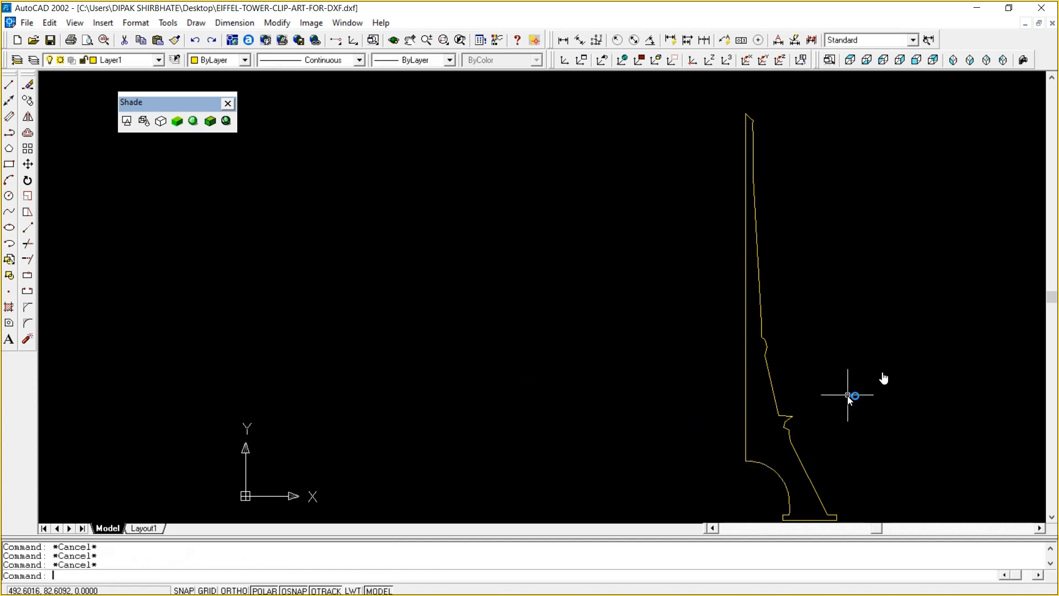
pyautogui.write('p')
pyautogui.press('Return')
pyautogui.moveTo(848, 396)
pyautogui.mouseDown()
pyautogui.moveTo(849, 352)
pyautogui.moveTo(700, 296)
pyautogui.moveTo(702, 333)
pyautogui.moveTo(732, 364)
pyautogui.mouseUp()
pyautogui.rightClick(746, 290)
pyautogui.click(783, 333)
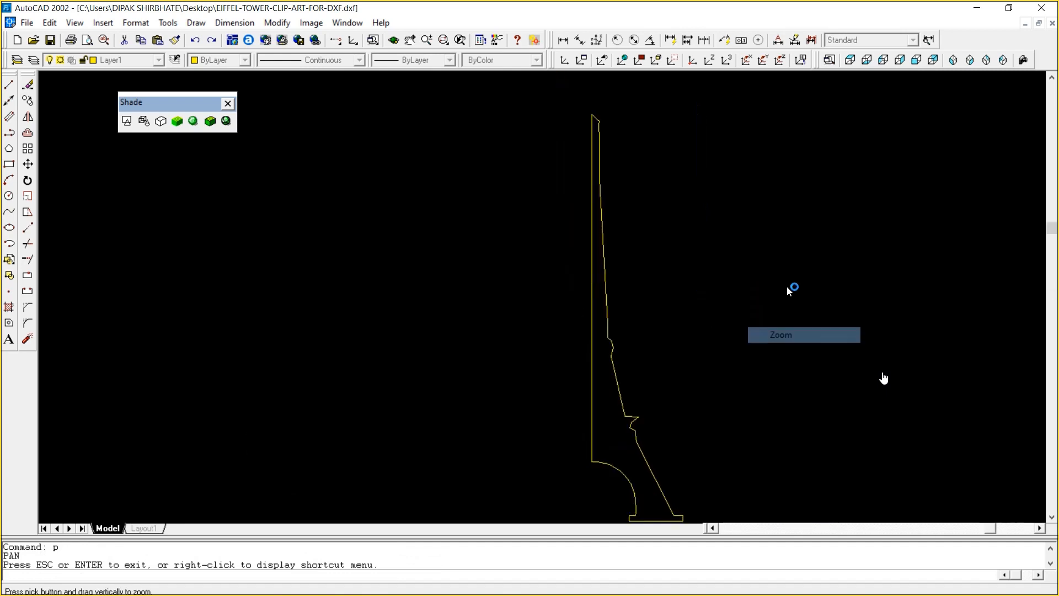
pyautogui.moveTo(787, 286); pyautogui.dragTo(769, 306)
pyautogui.rightClick(769, 305)
pyautogui.click(815, 309)
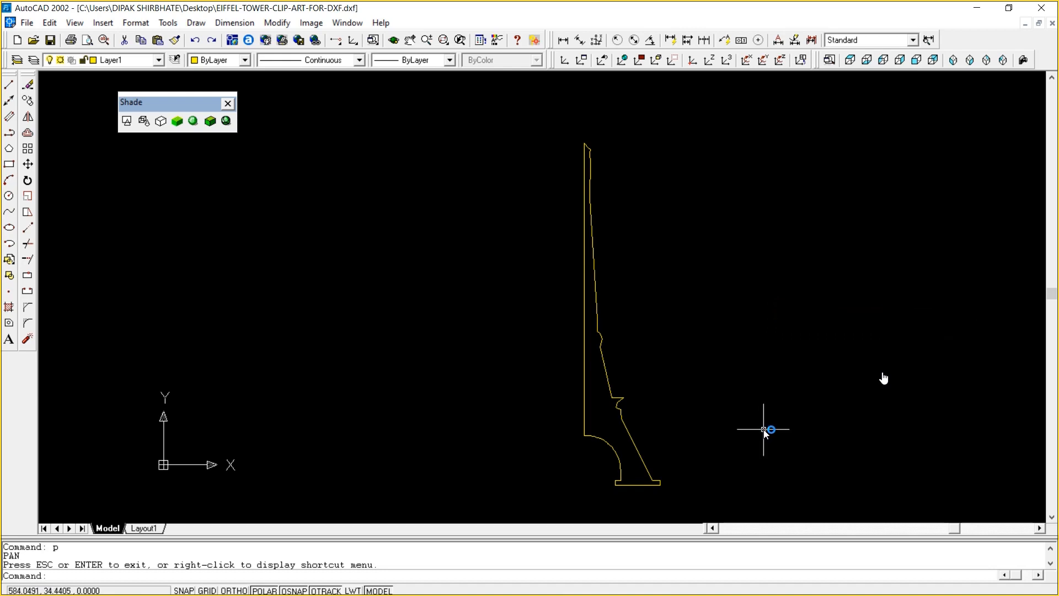
pyautogui.moveTo(861, 594)
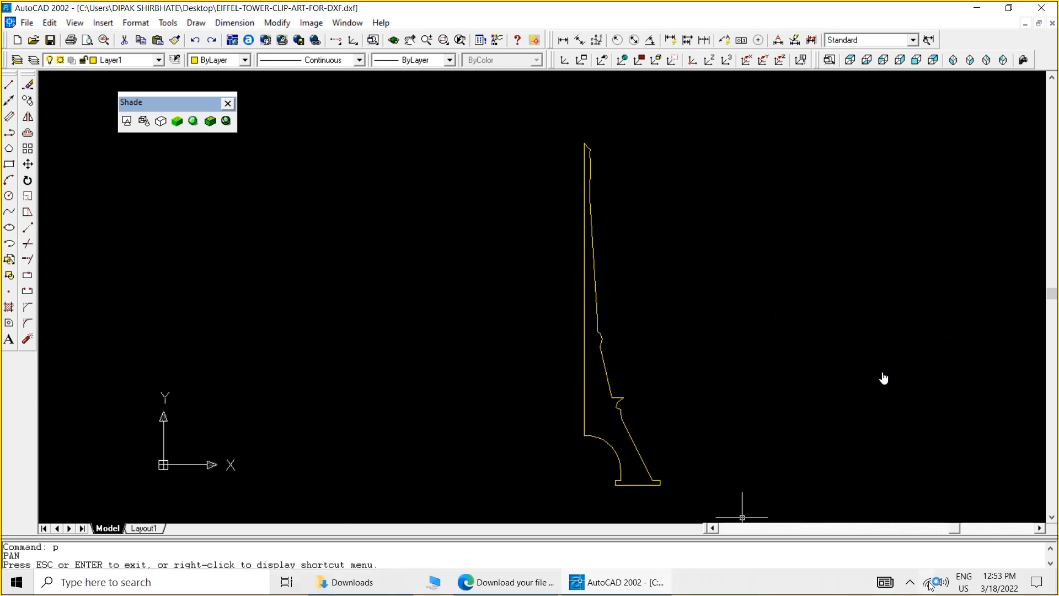
pyautogui.click(911, 583)
pyautogui.click(882, 554)
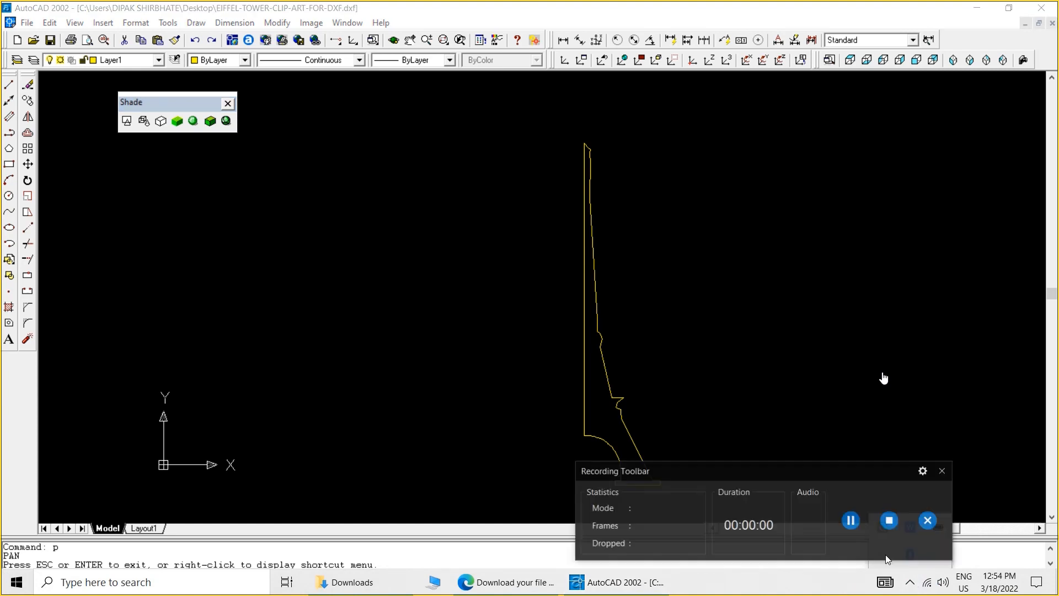
pyautogui.click(887, 520)
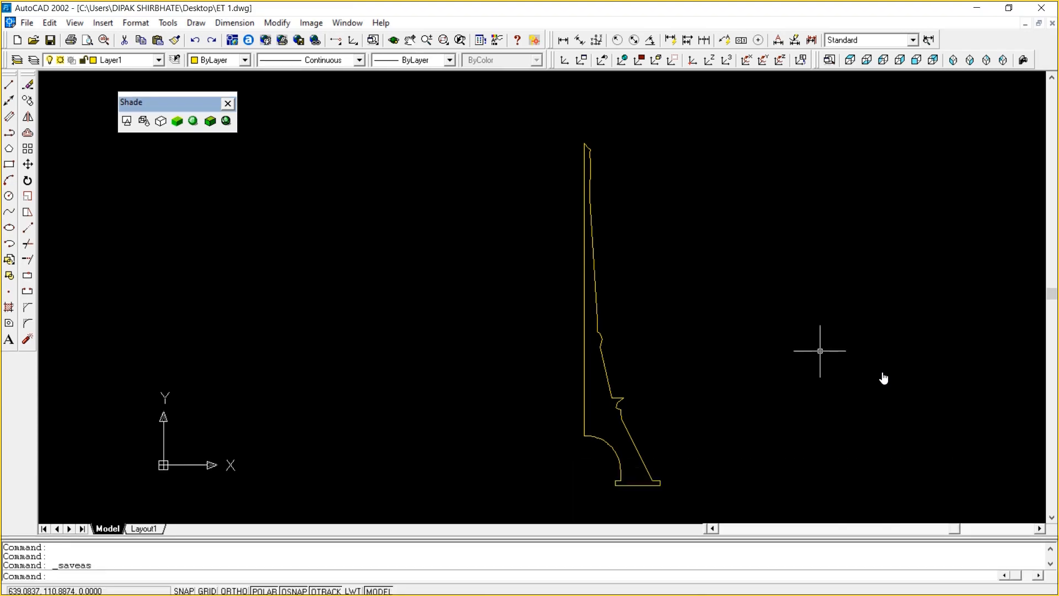
# With object snap off, draw an opening's outline between the two platforms: two horizontals crossing the centre line, joined by a sloping line about 42 units long
pyautogui.write('z')
pyautogui.press('Return')
pyautogui.write('w')
pyautogui.press('Return')
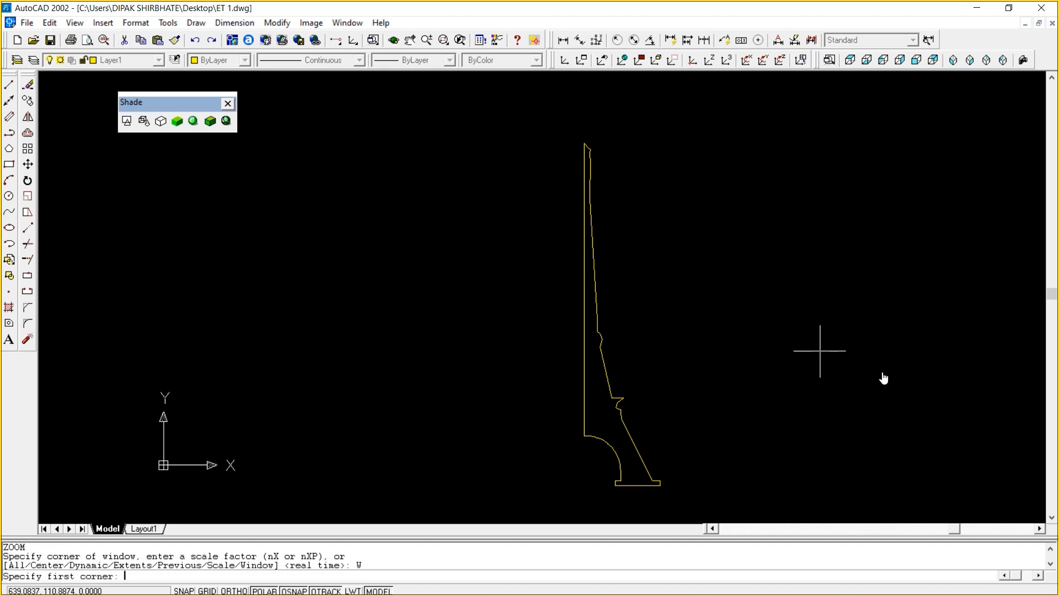
pyautogui.click(528, 319)
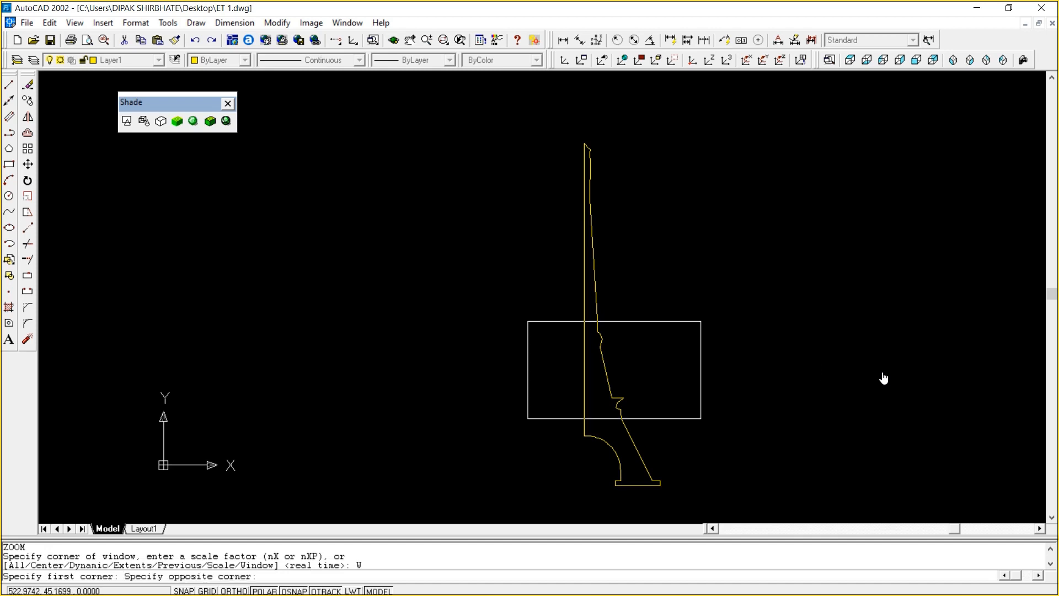
pyautogui.click(700, 420)
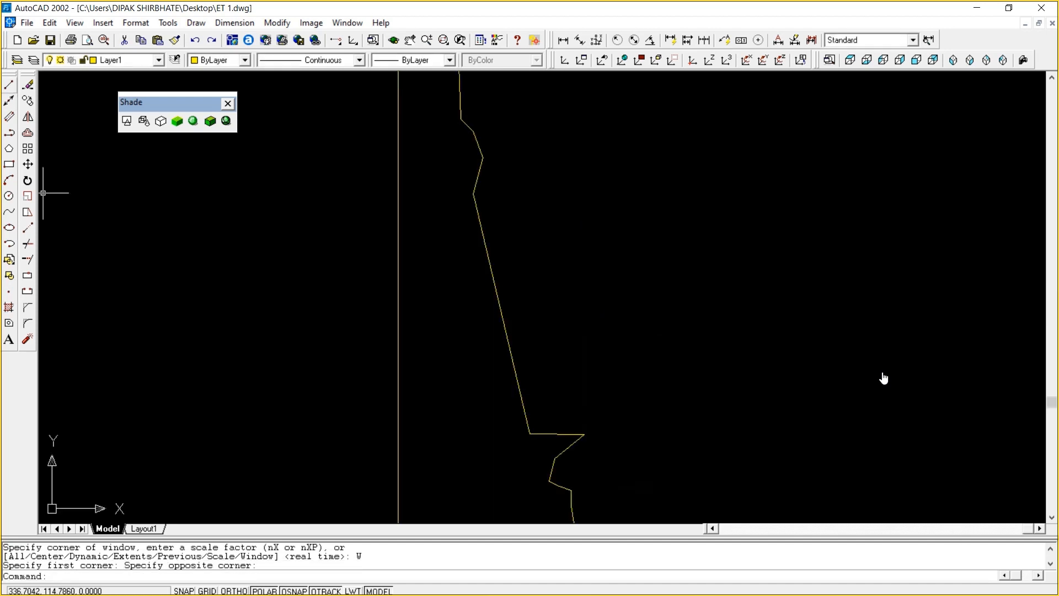
pyautogui.click(8, 84)
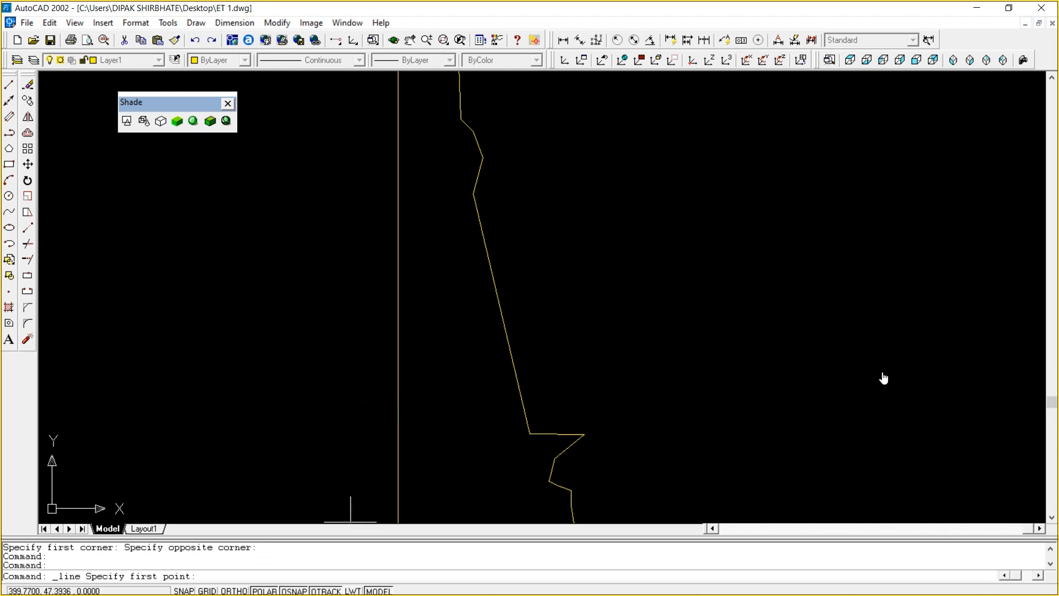
pyautogui.press('F3')
pyautogui.click(383, 429)
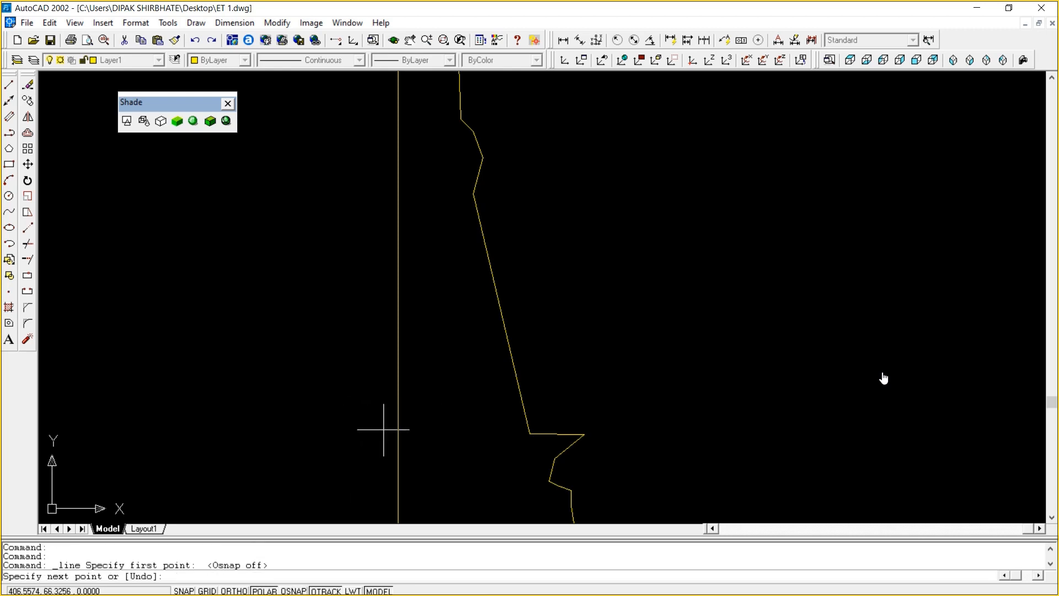
pyautogui.click(502, 429)
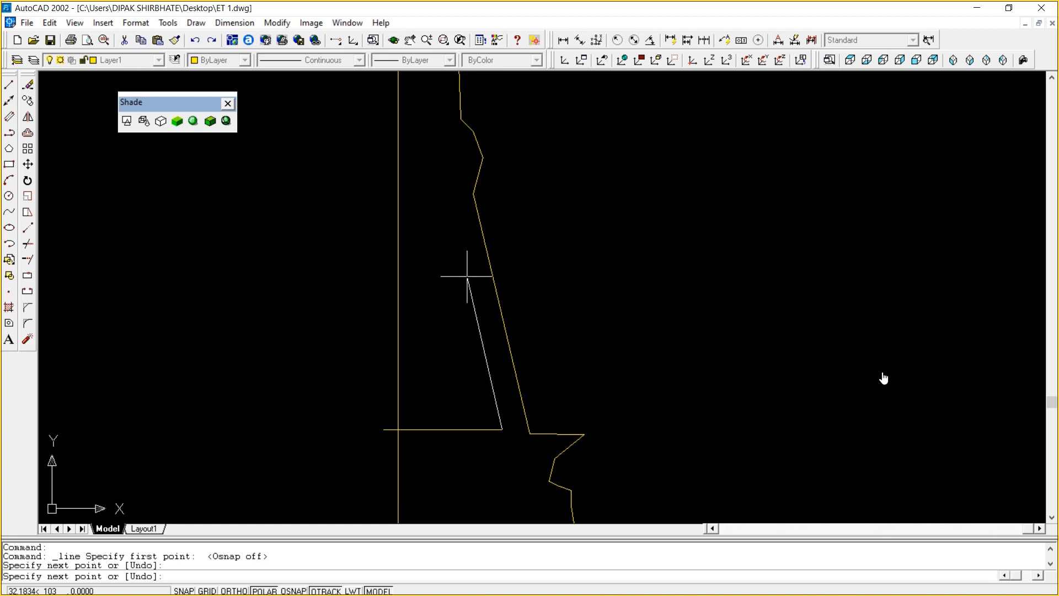
pyautogui.click(460, 231)
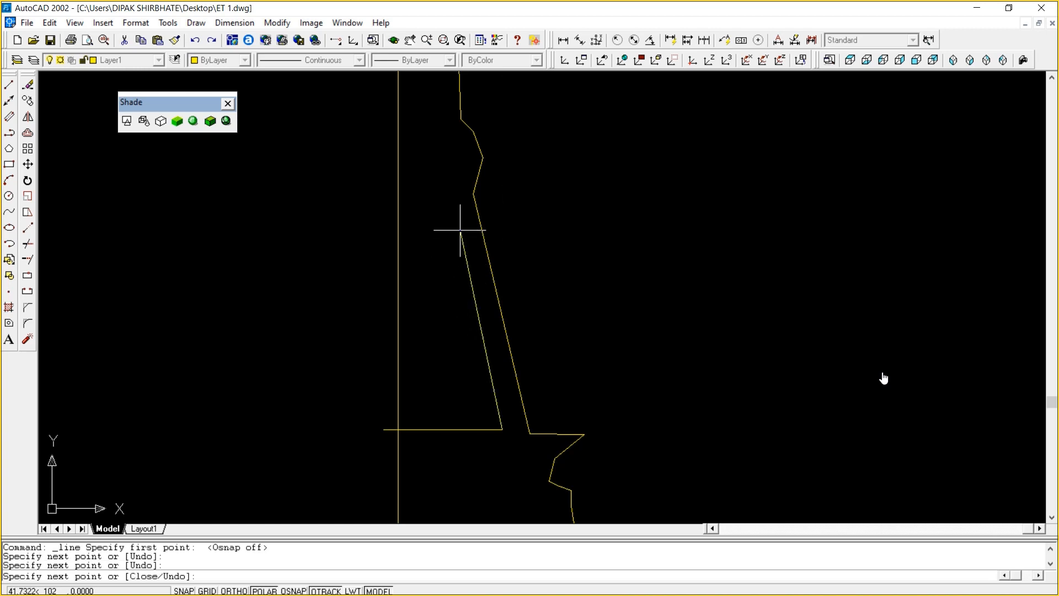
pyautogui.click(368, 230)
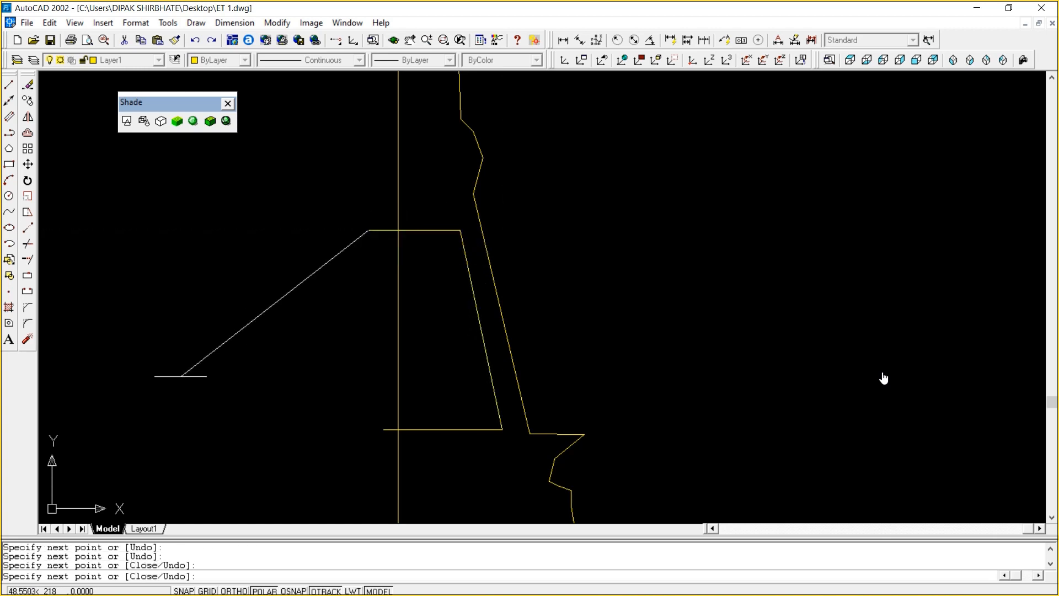
pyautogui.press('Escape')
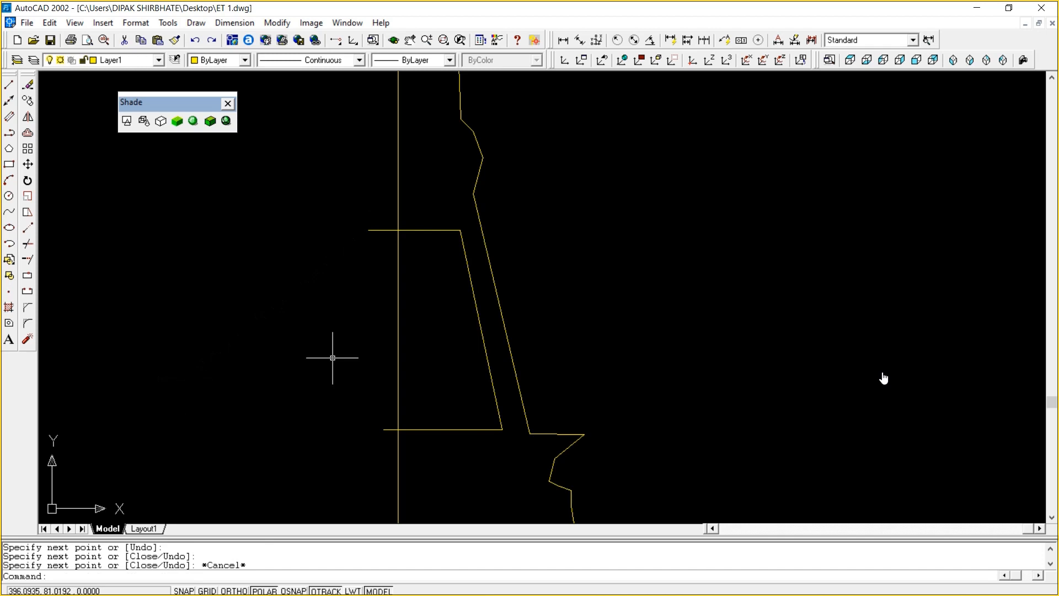
# Trim the ends of both horizontal opening lines that project past the centre line, using the centre line as the cutting edge
pyautogui.write('TR')
pyautogui.press('Return')
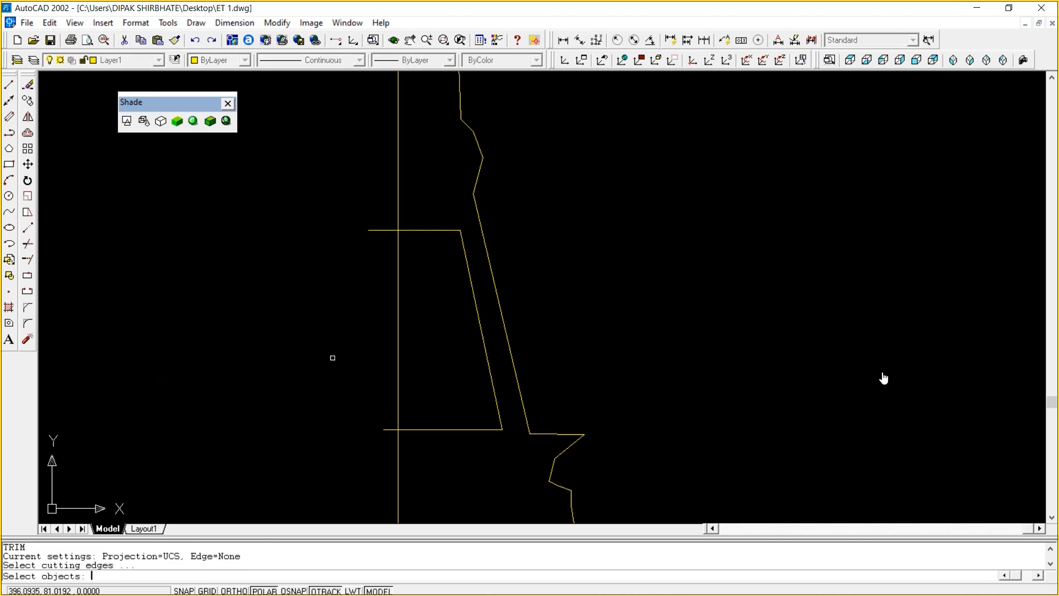
pyautogui.click(398, 273)
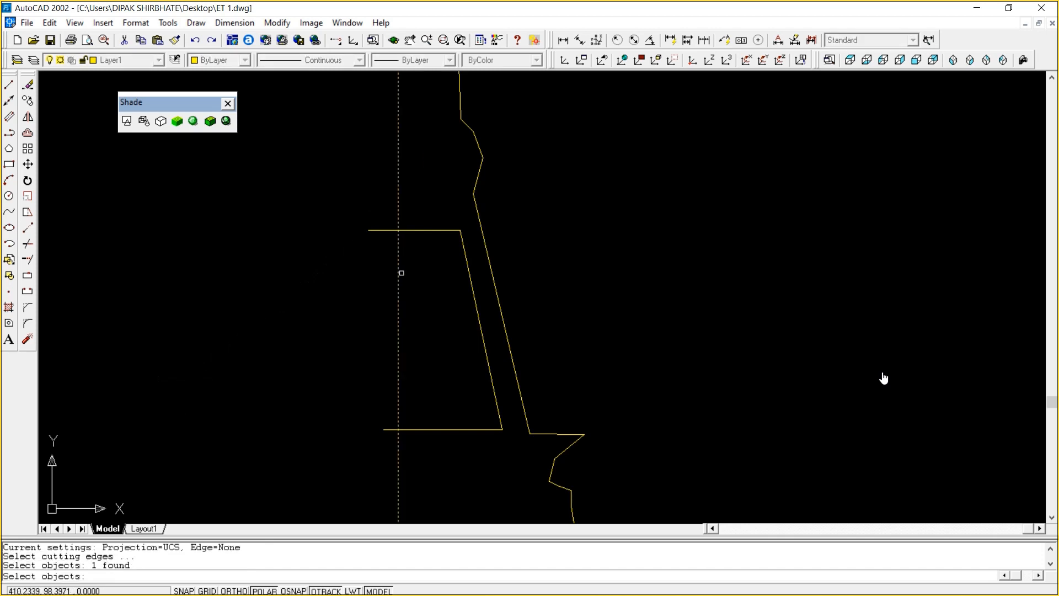
pyautogui.press('Return')
pyautogui.click(380, 229)
pyautogui.click(381, 230)
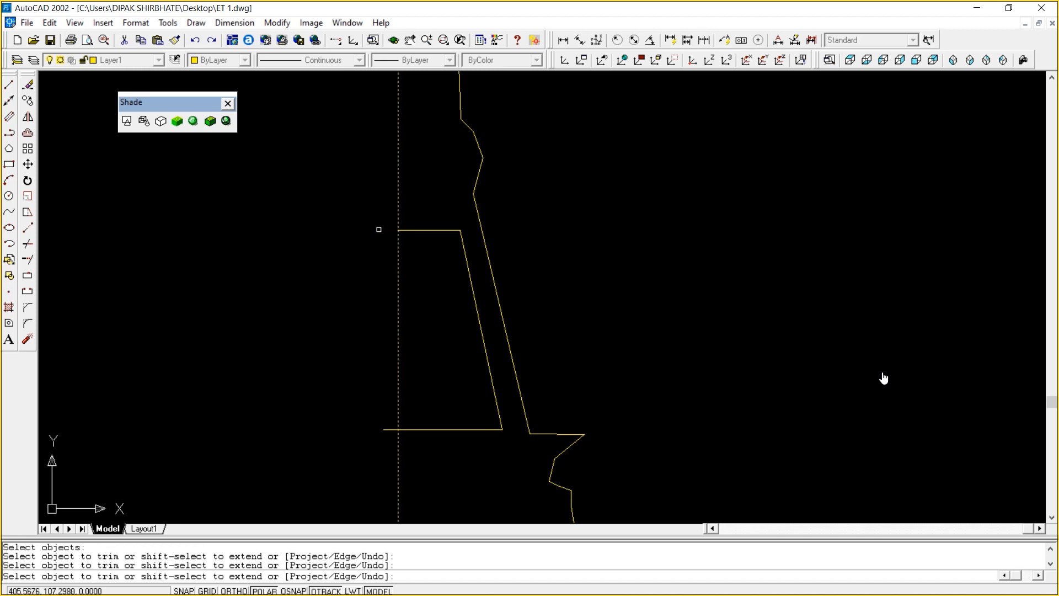
pyautogui.click(388, 428)
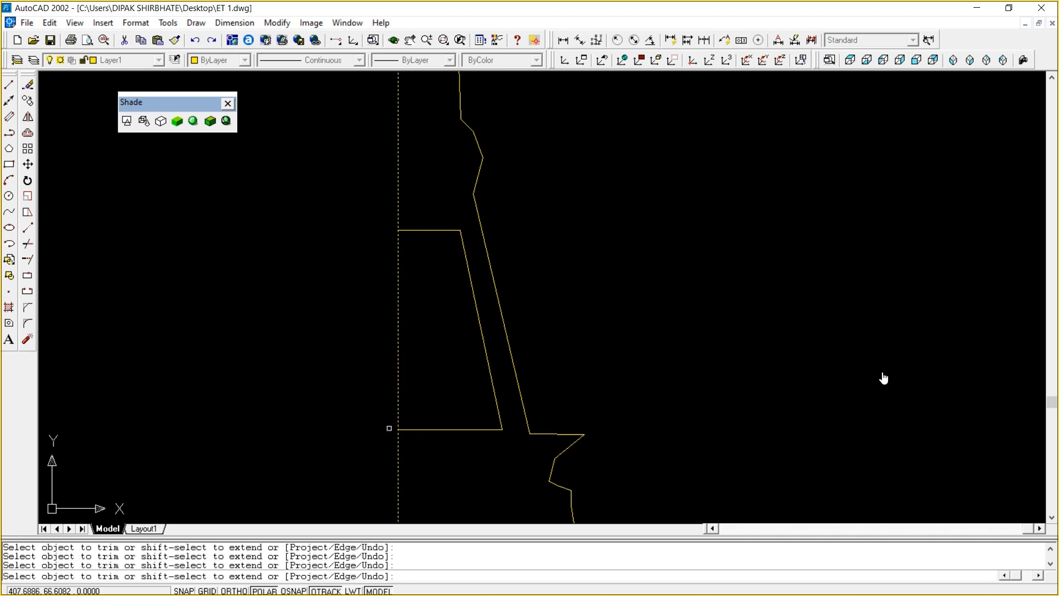
pyautogui.rightClick(560, 329)
pyautogui.click(577, 338)
pyautogui.write('z')
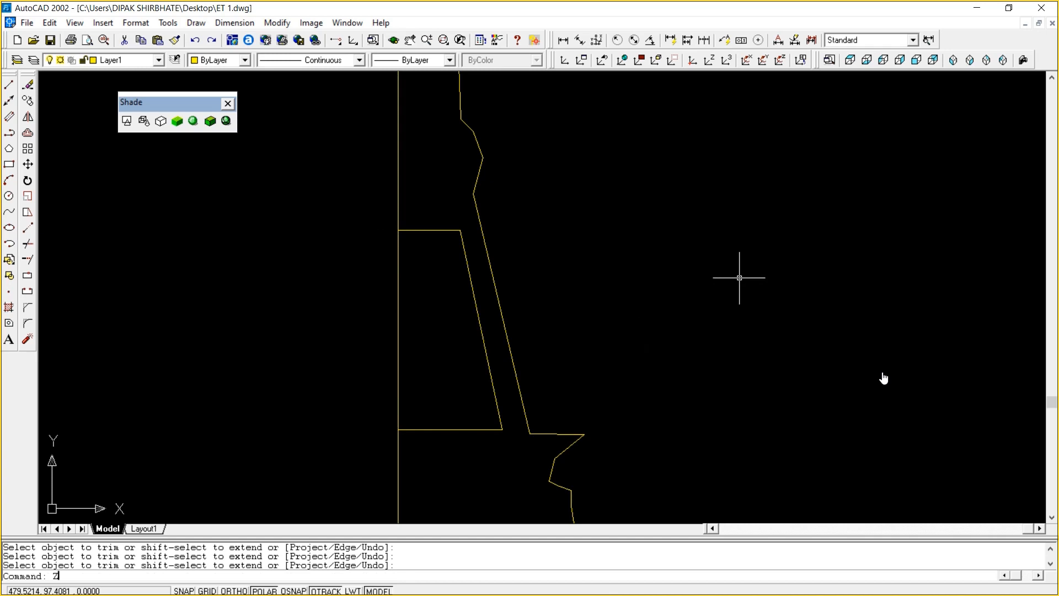
pyautogui.press('Return')
pyautogui.press('Return')
pyautogui.scroll(-10, 883, 378)
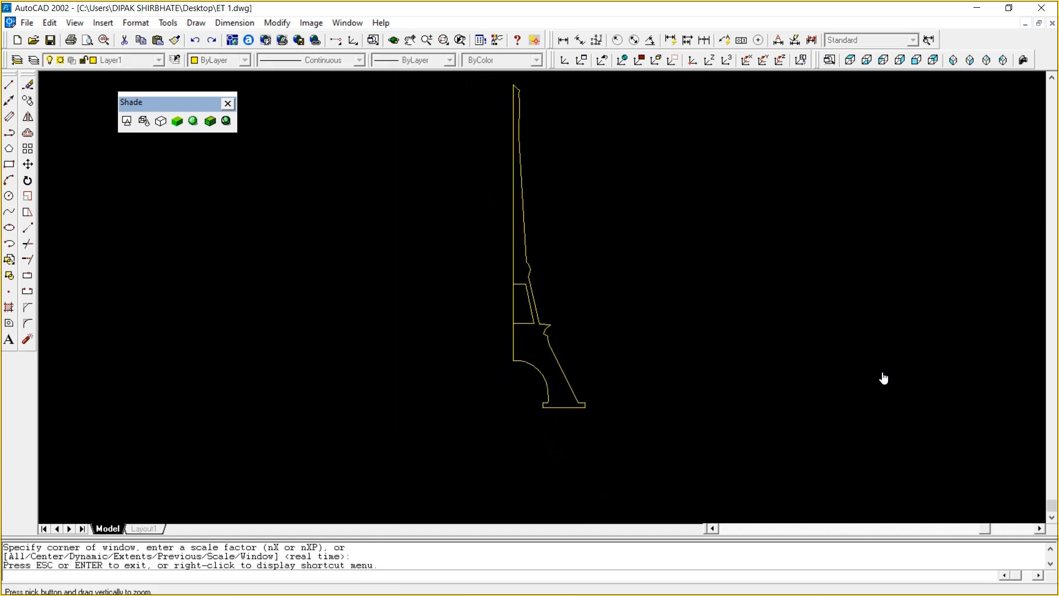
pyautogui.rightClick(884, 378)
pyautogui.click(791, 261)
pyautogui.moveTo(791, 261); pyautogui.dragTo(783, 300)
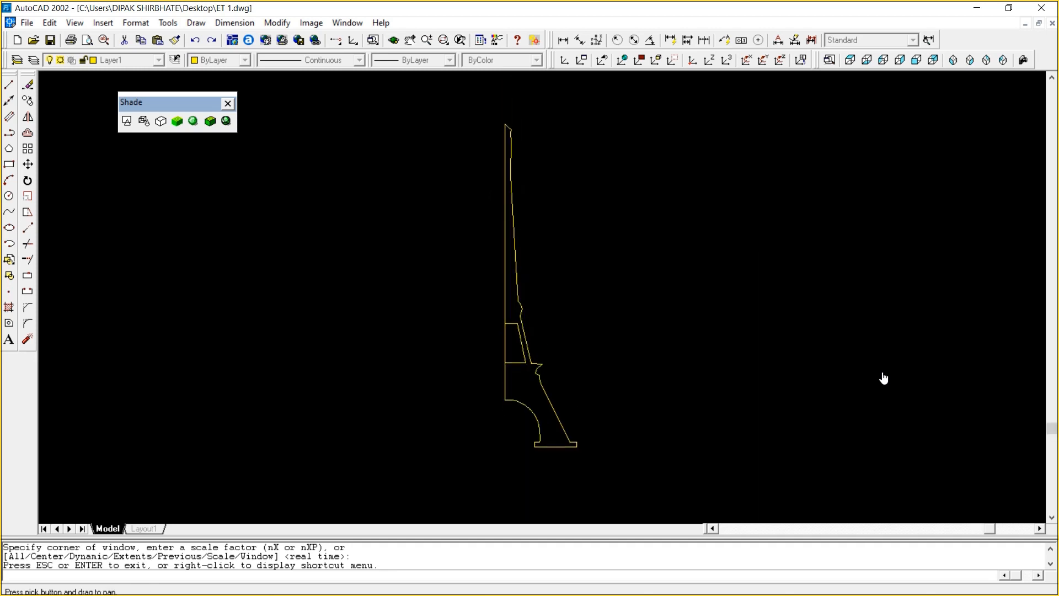
pyautogui.rightClick(679, 194)
pyautogui.click(717, 201)
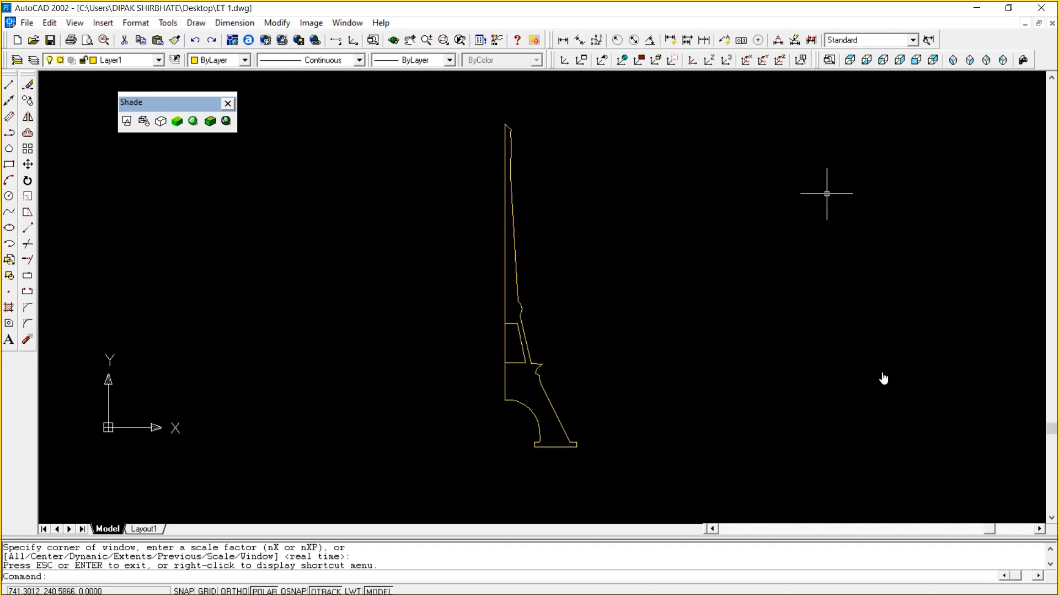
# Zoom to a window enclosing the tower's whole half profile
pyautogui.write('z')
pyautogui.press('Return')
pyautogui.write('w')
pyautogui.press('Return')
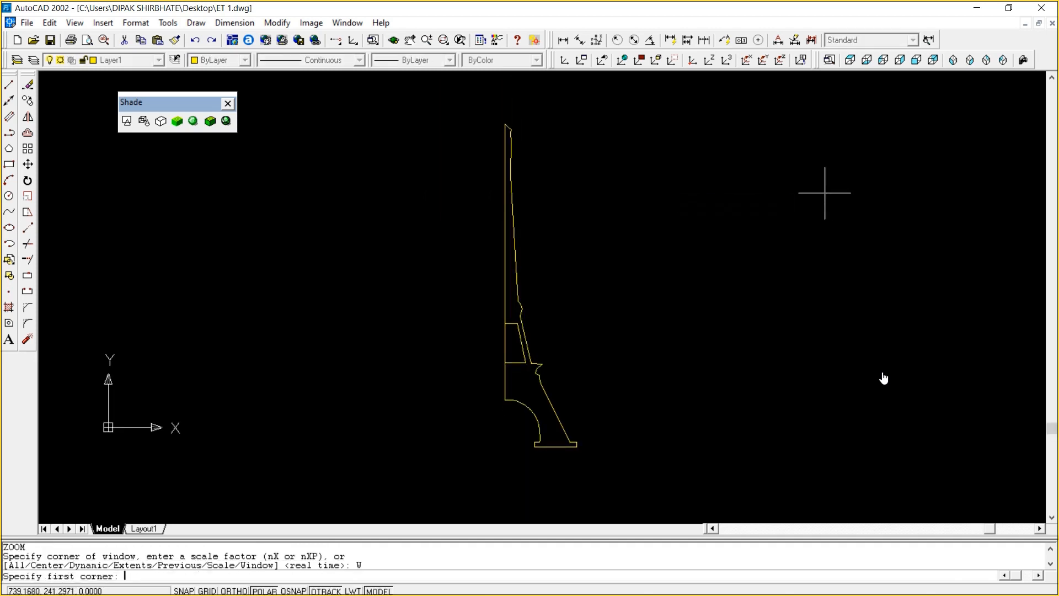
pyautogui.click(456, 107)
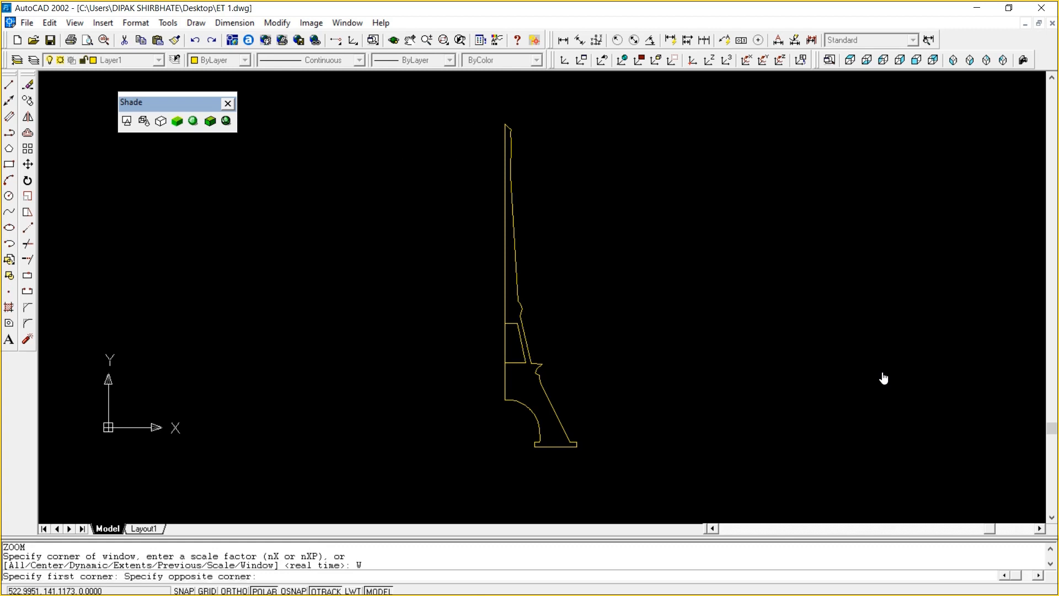
pyautogui.click(625, 471)
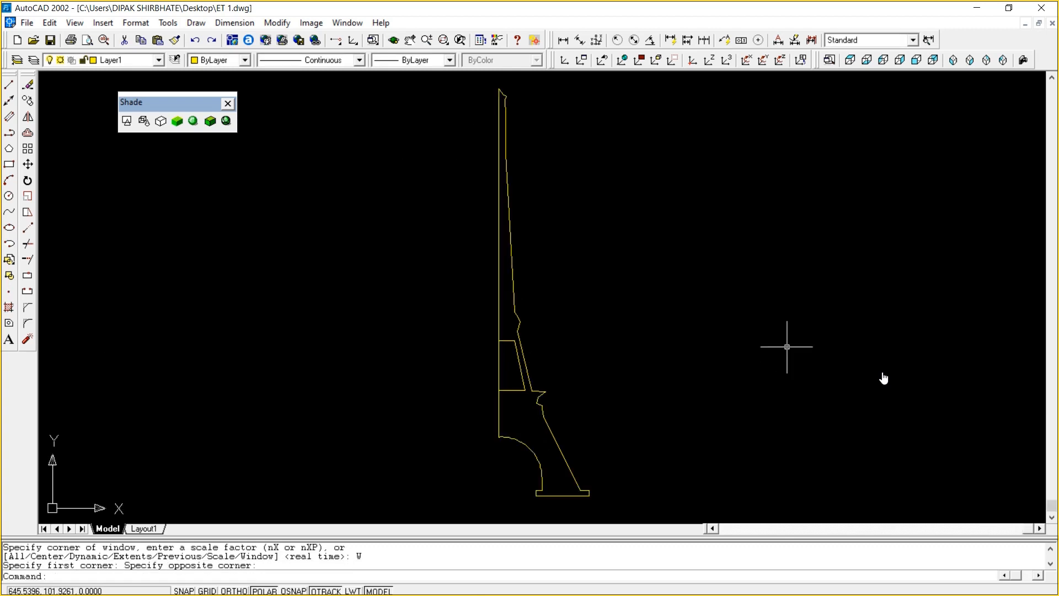
pyautogui.moveTo(825, 594)
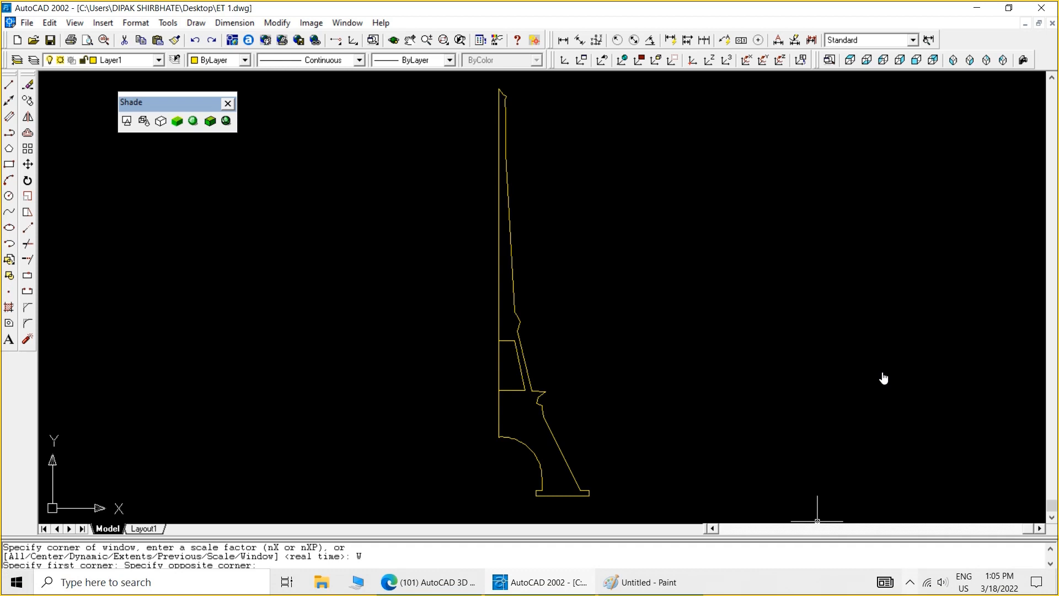
pyautogui.click(911, 581)
pyautogui.click(883, 561)
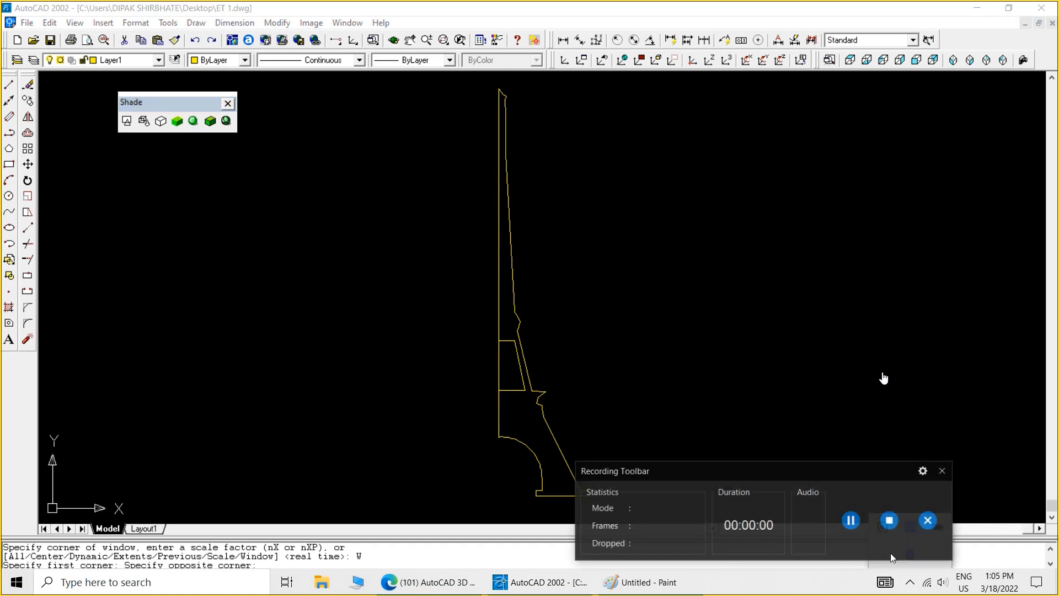
pyautogui.click(890, 520)
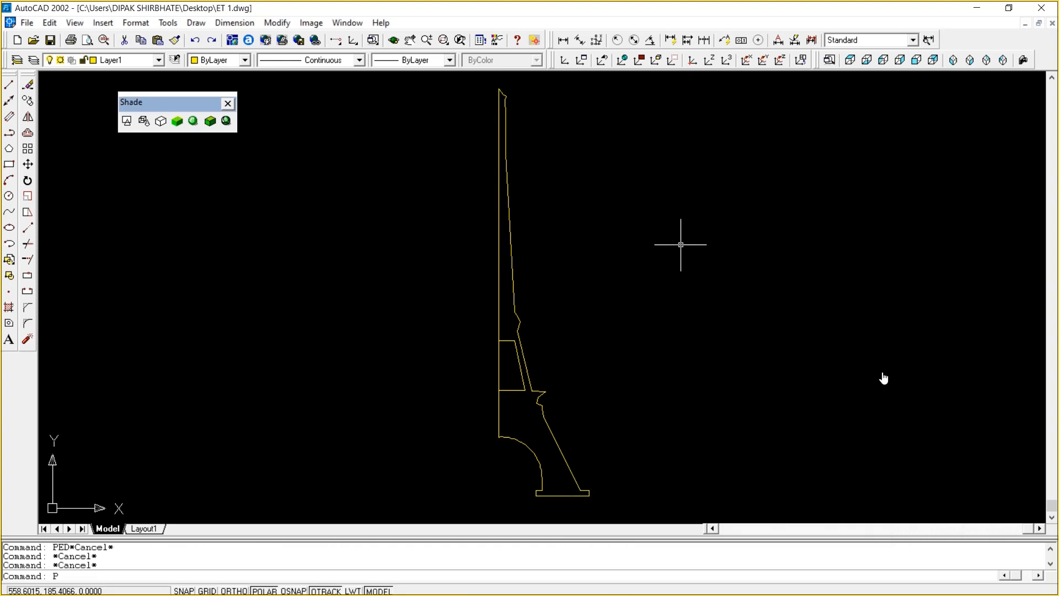
# Convert the arch arc at the tower's base into a polyline with PEDIT
pyautogui.write('EDIT')
pyautogui.press('Return')
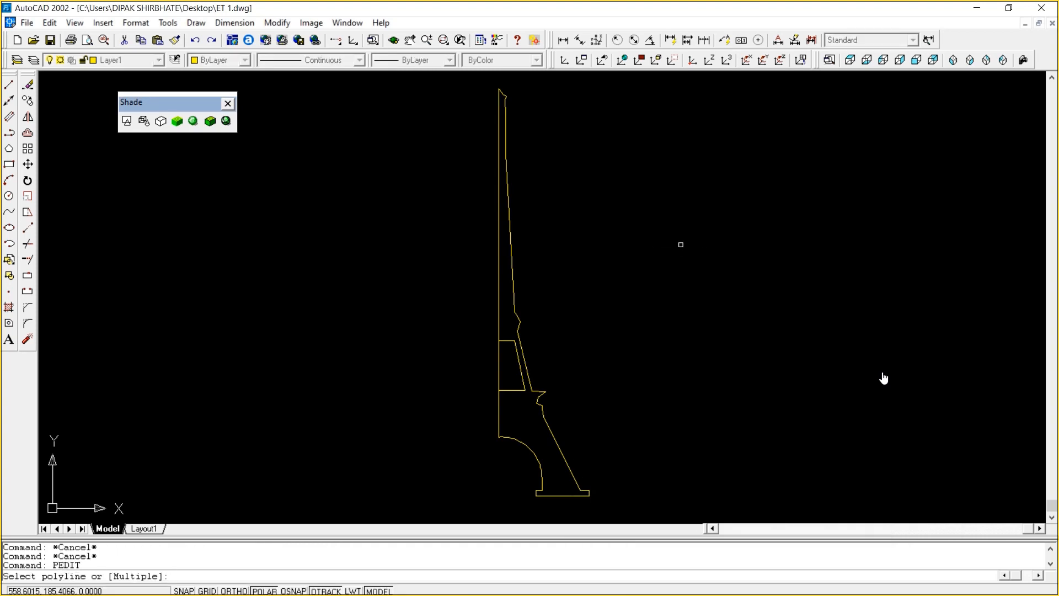
pyautogui.click(518, 439)
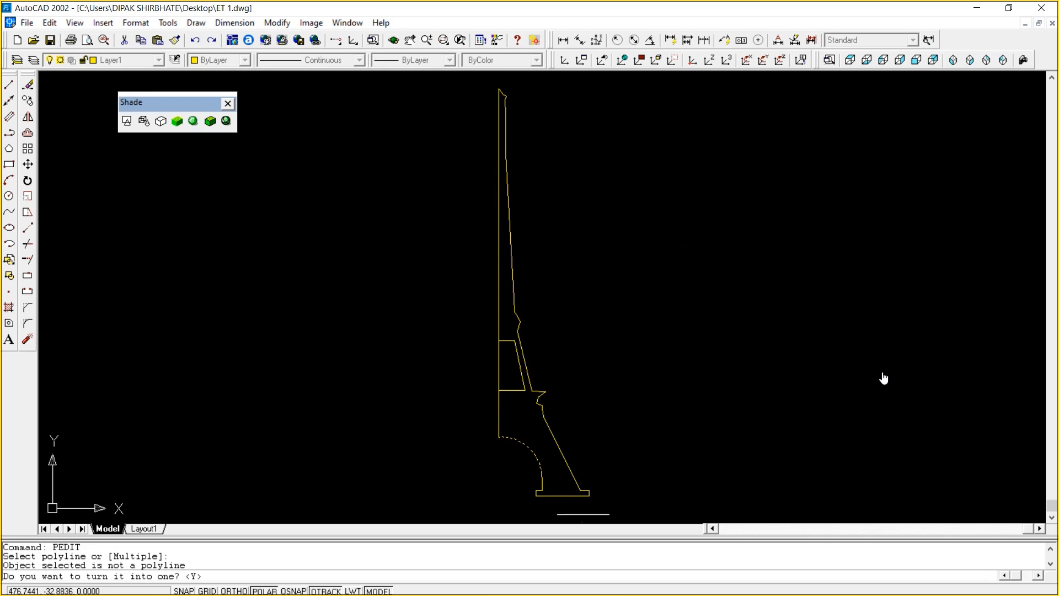
pyautogui.press('Return')
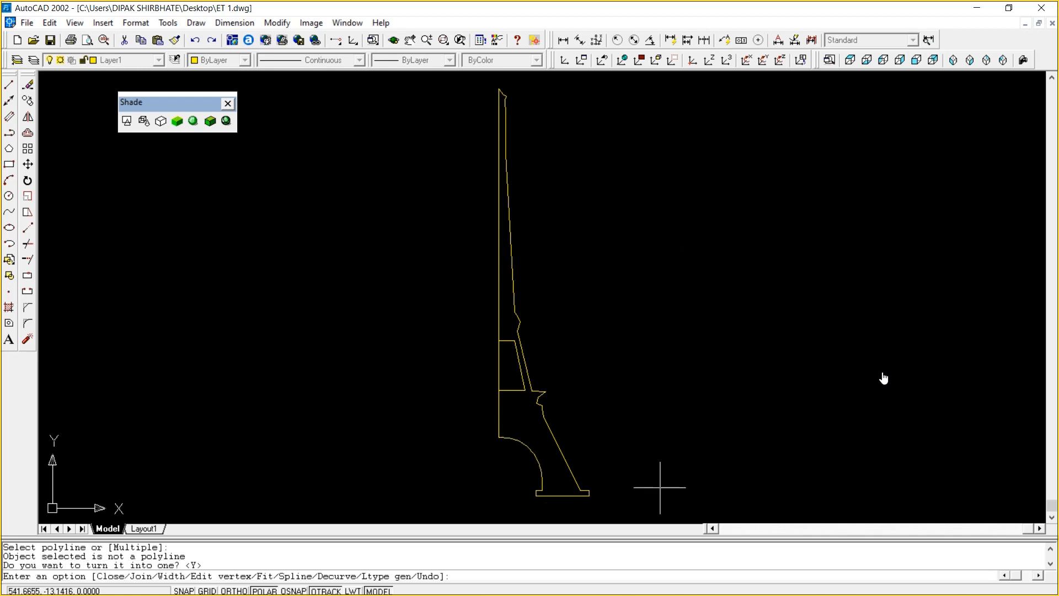
# Join the arch, foot, sloping leg and upper outer outline into one polyline, excluding the centre line and inner opening, and check it by selection
pyautogui.write('J')
pyautogui.press('Return')
pyautogui.click(526, 446)
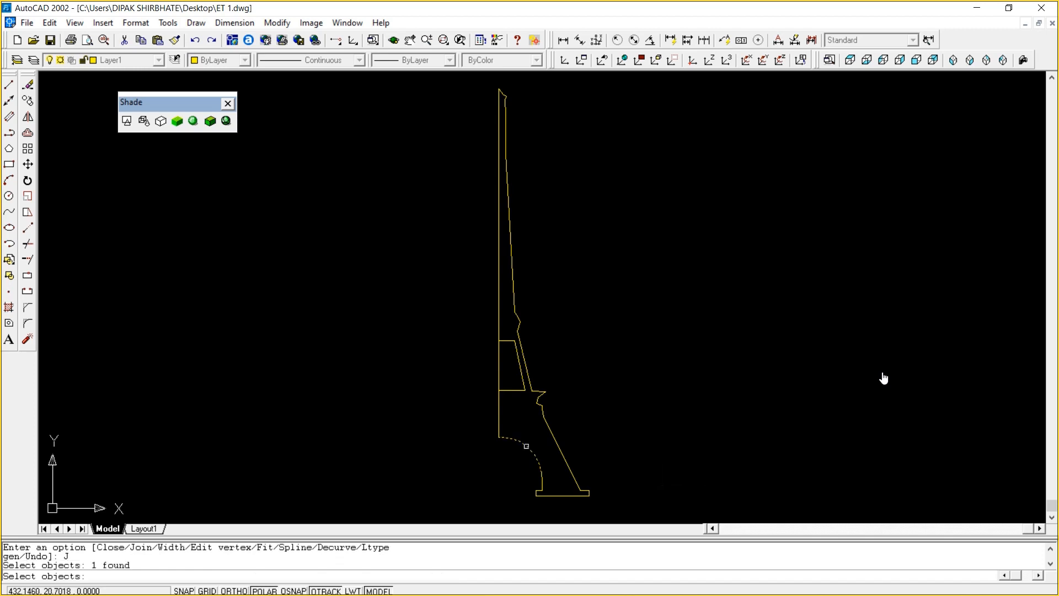
pyautogui.click(542, 484)
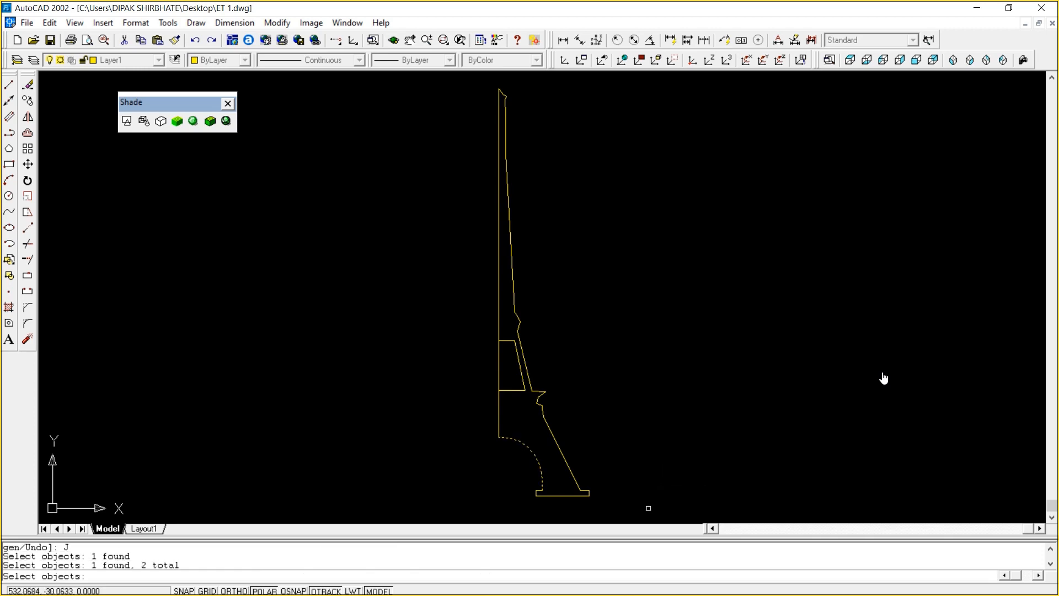
pyautogui.click(648, 508)
pyautogui.click(508, 467)
pyautogui.click(571, 413)
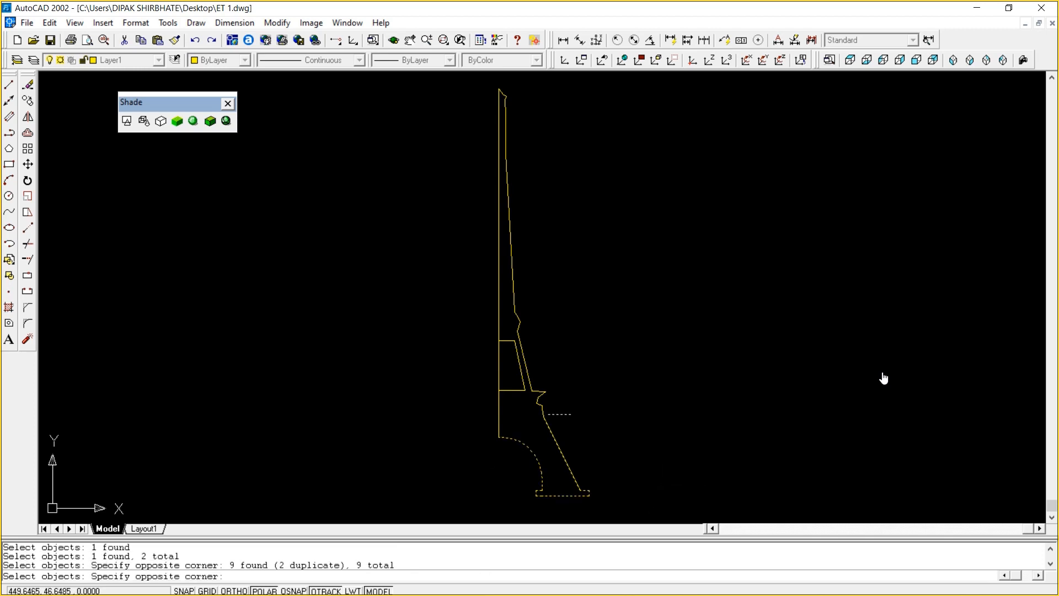
pyautogui.click(533, 391)
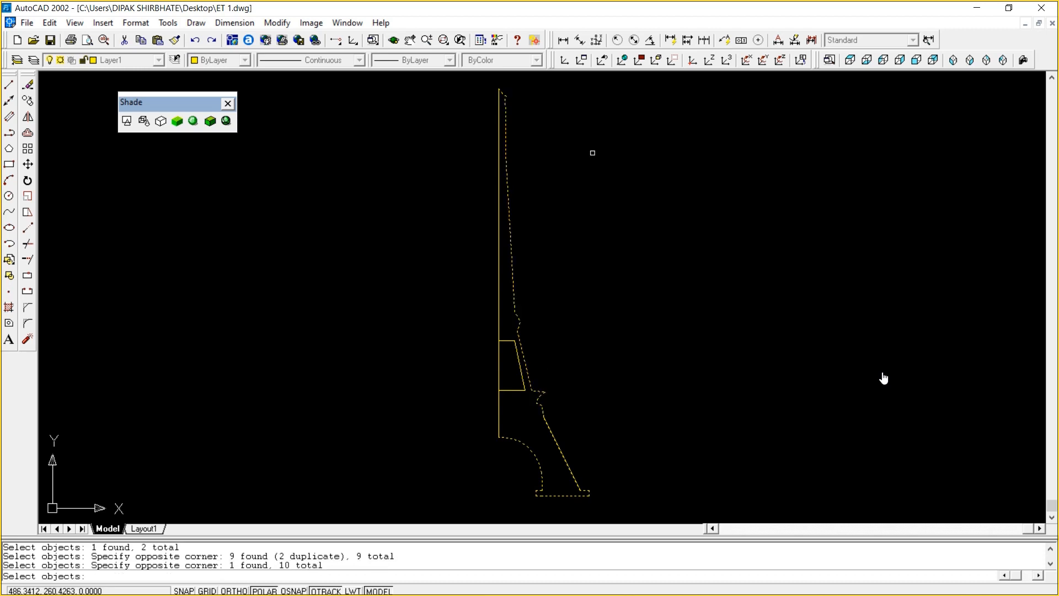
pyautogui.press('Return')
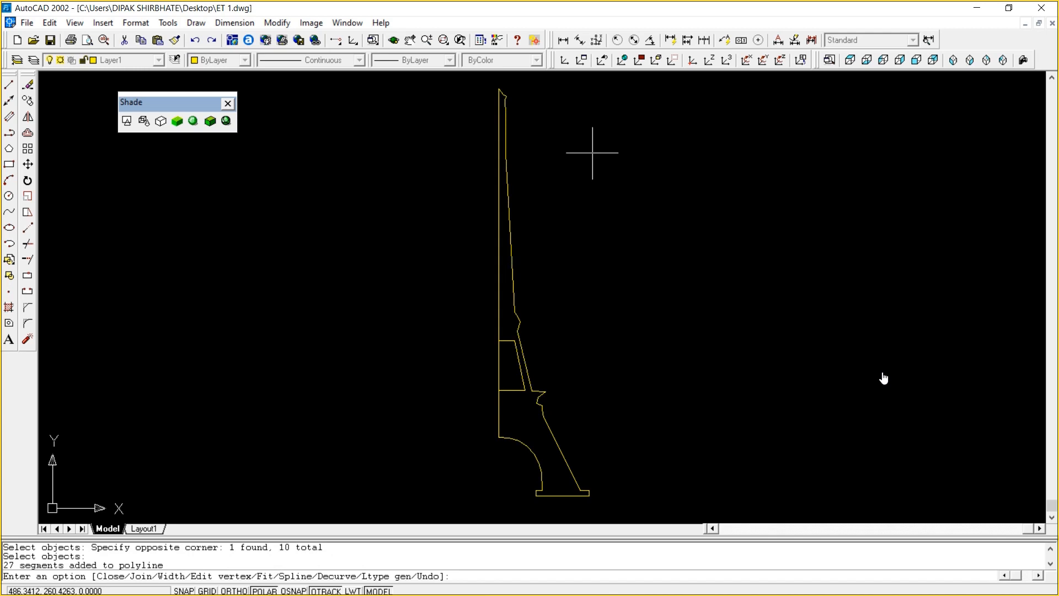
pyautogui.press('Return')
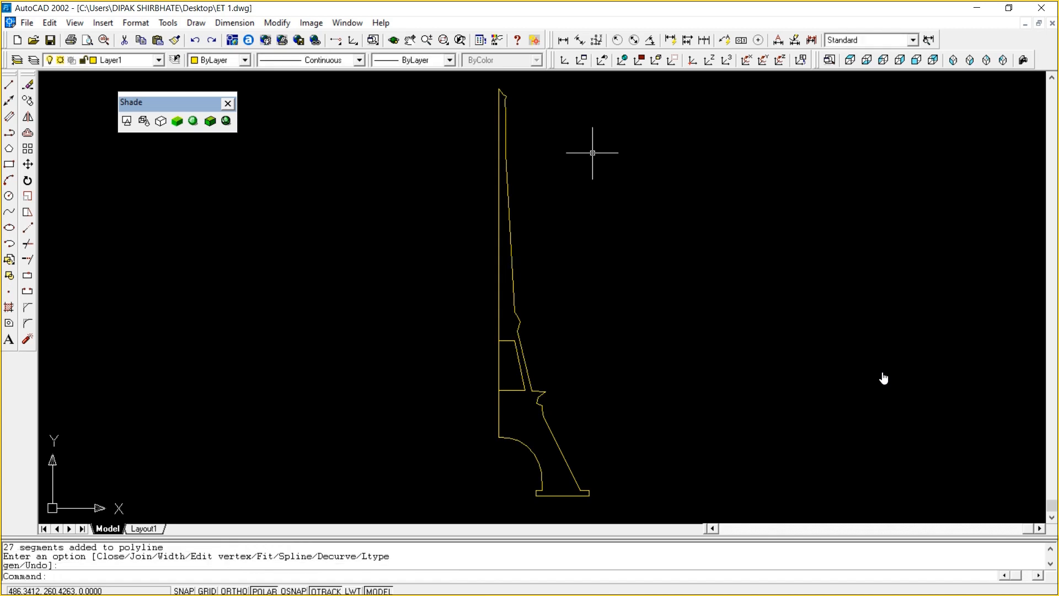
pyautogui.click(513, 440)
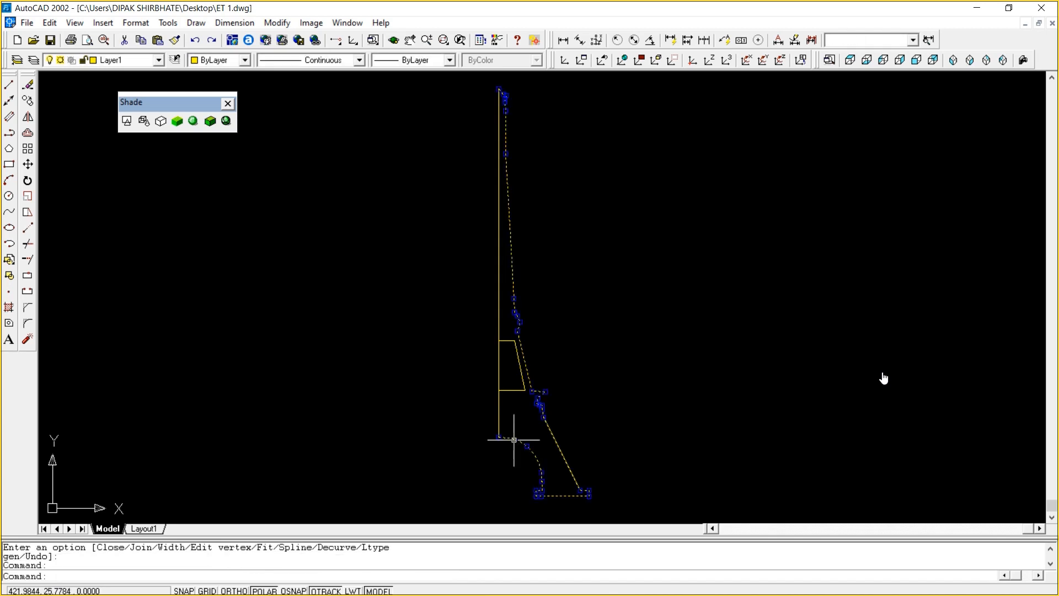
pyautogui.press('Escape')
pyautogui.press('Escape')
pyautogui.press('Escape')
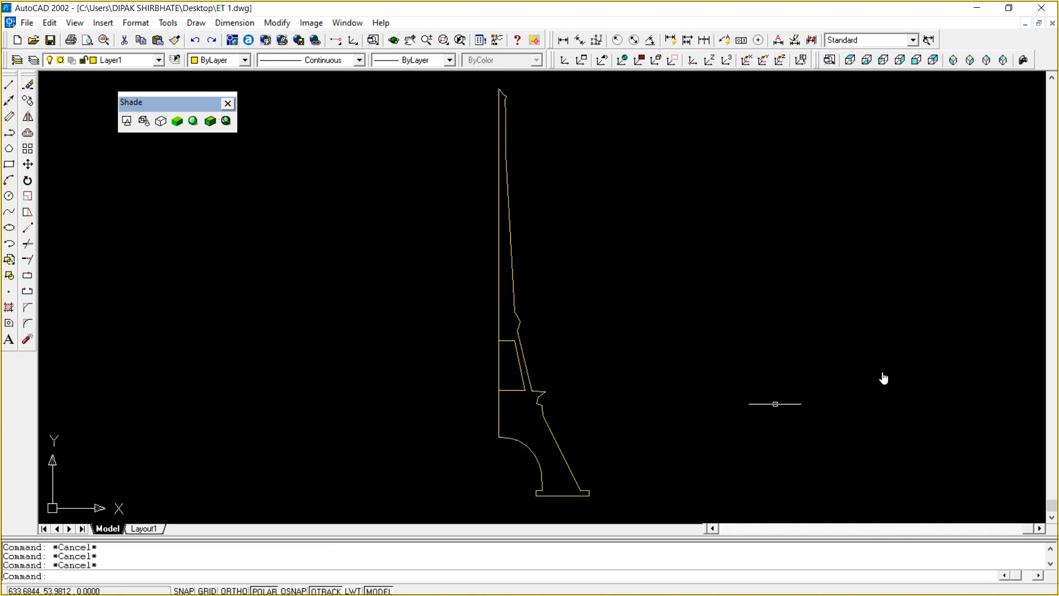
# Try offsetting the joined outline polyline inward by 1 at the tower's foot, and undo the offset
pyautogui.write('Z')
pyautogui.press('Return')
pyautogui.write('W')
pyautogui.press('Return')
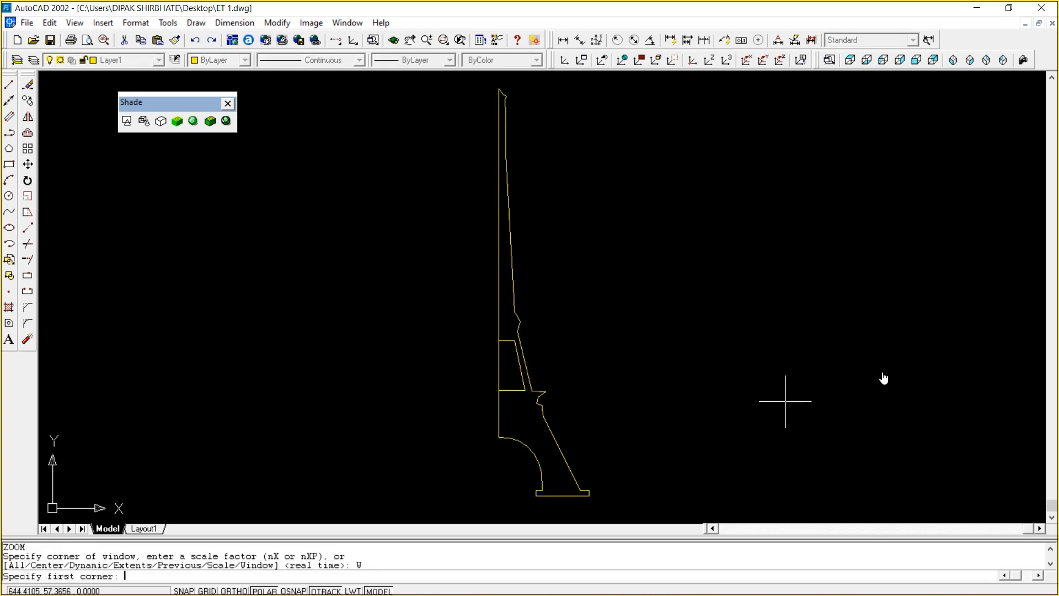
pyautogui.click(490, 417)
pyautogui.click(636, 512)
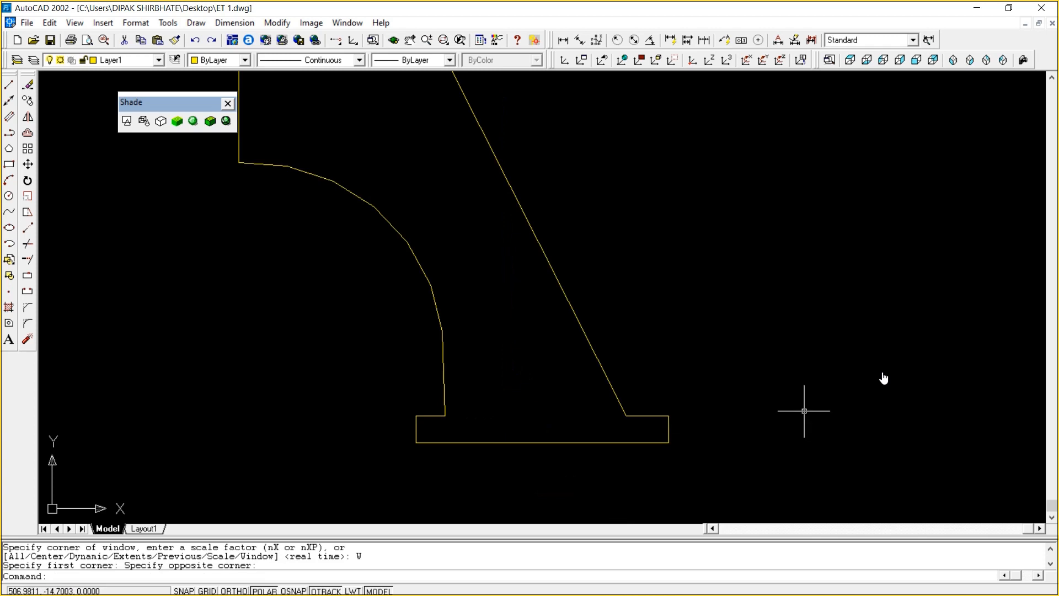
pyautogui.write('O')
pyautogui.press('Return')
pyautogui.write('1')
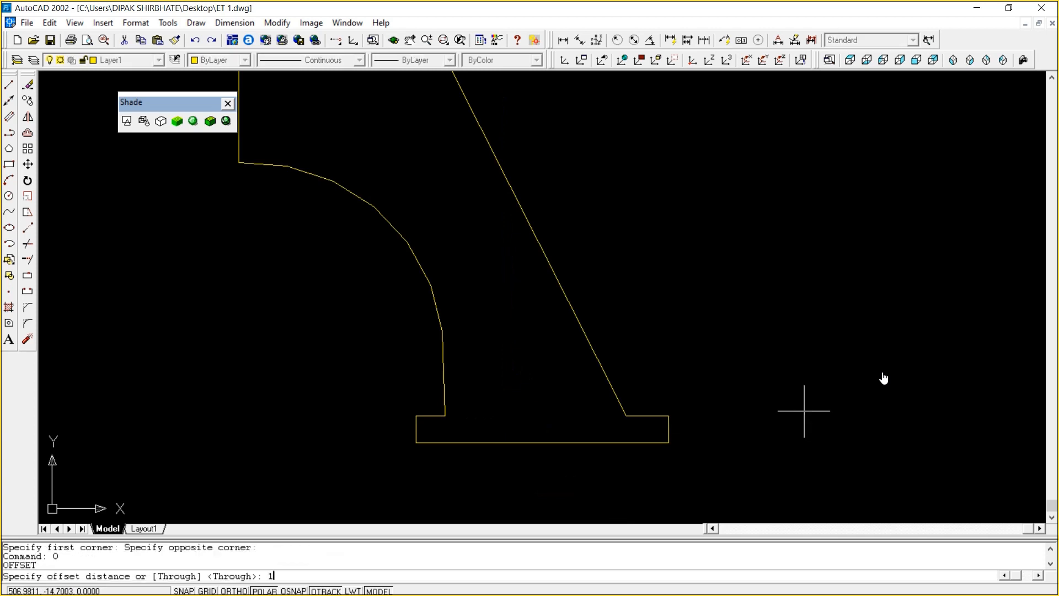
pyautogui.press('Return')
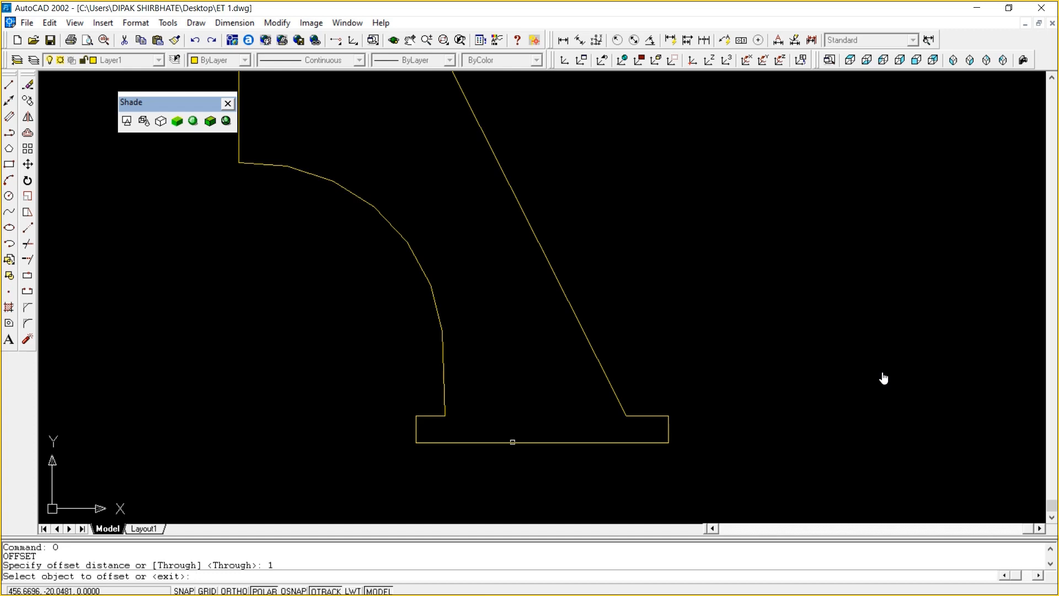
pyautogui.click(512, 442)
pyautogui.click(521, 420)
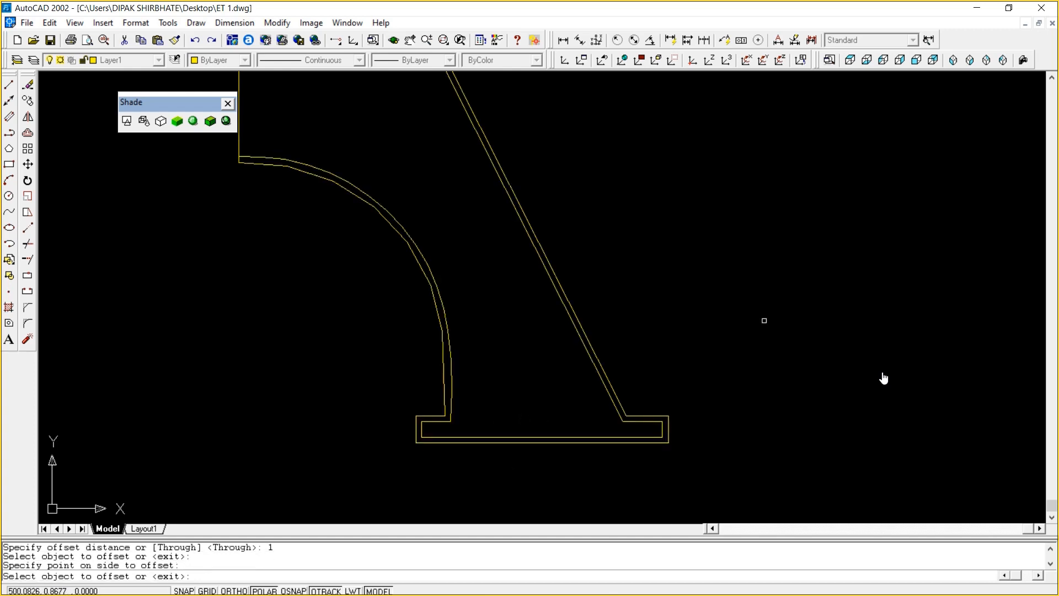
pyautogui.press('Escape')
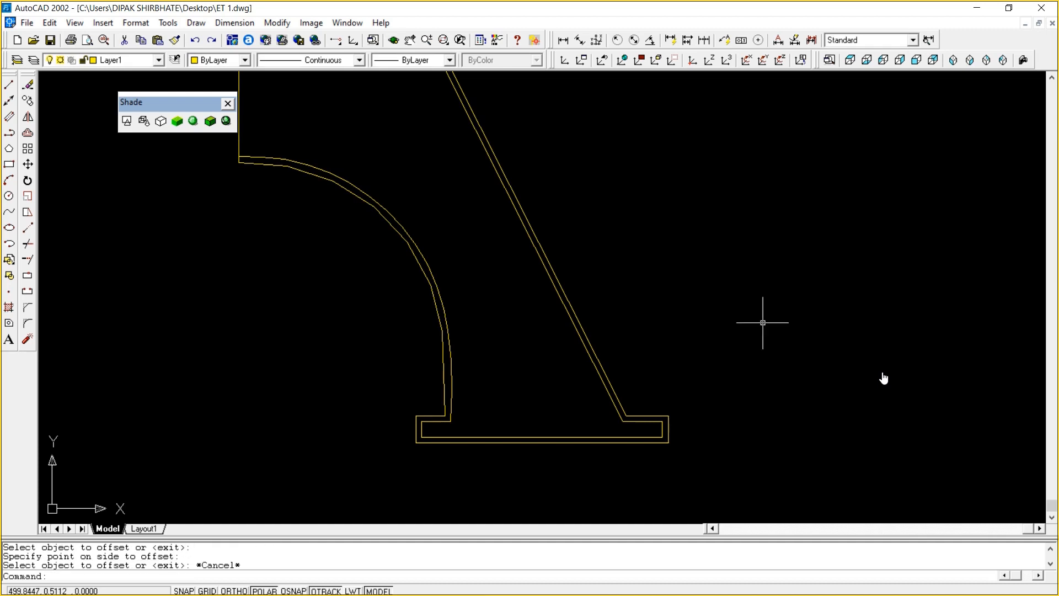
pyautogui.write('U')
pyautogui.press('Return')
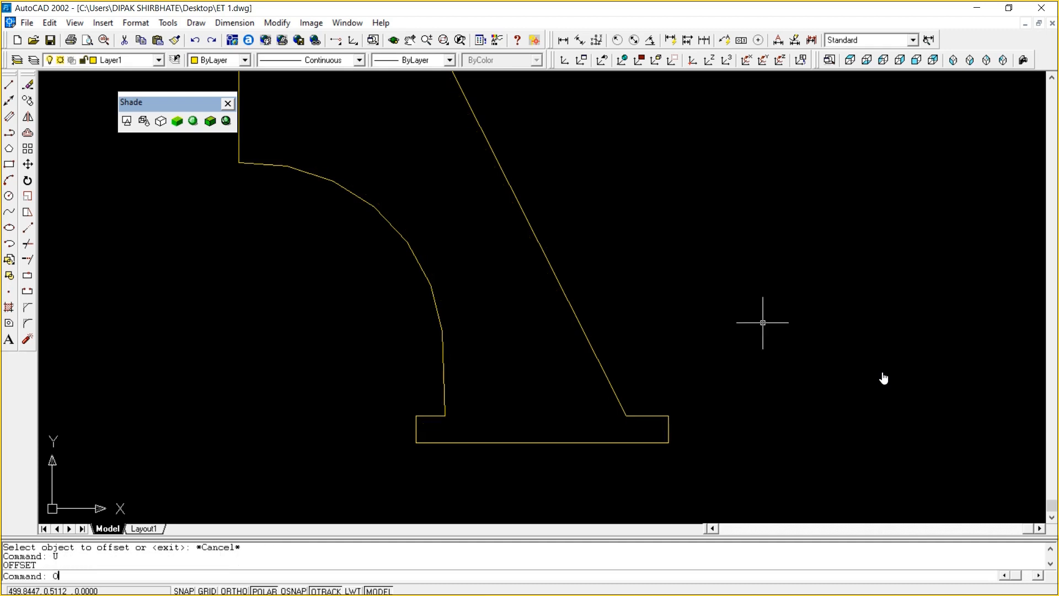
# Try offsetting the joined outline polyline inward by 2, and undo that offset
pyautogui.press('Return')
pyautogui.write('2')
pyautogui.press('Return')
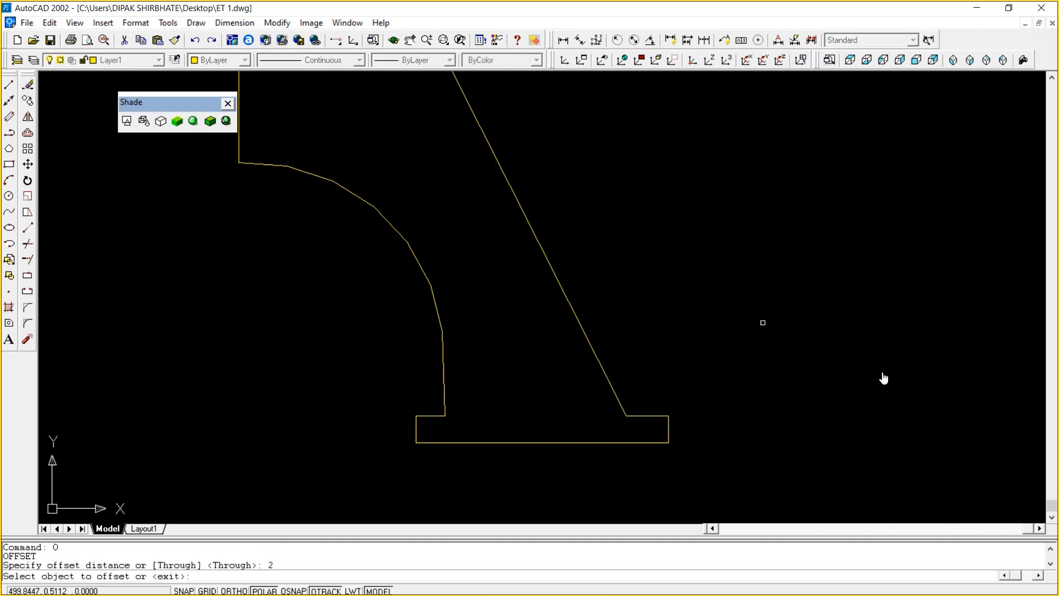
pyautogui.click(517, 442)
pyautogui.click(523, 424)
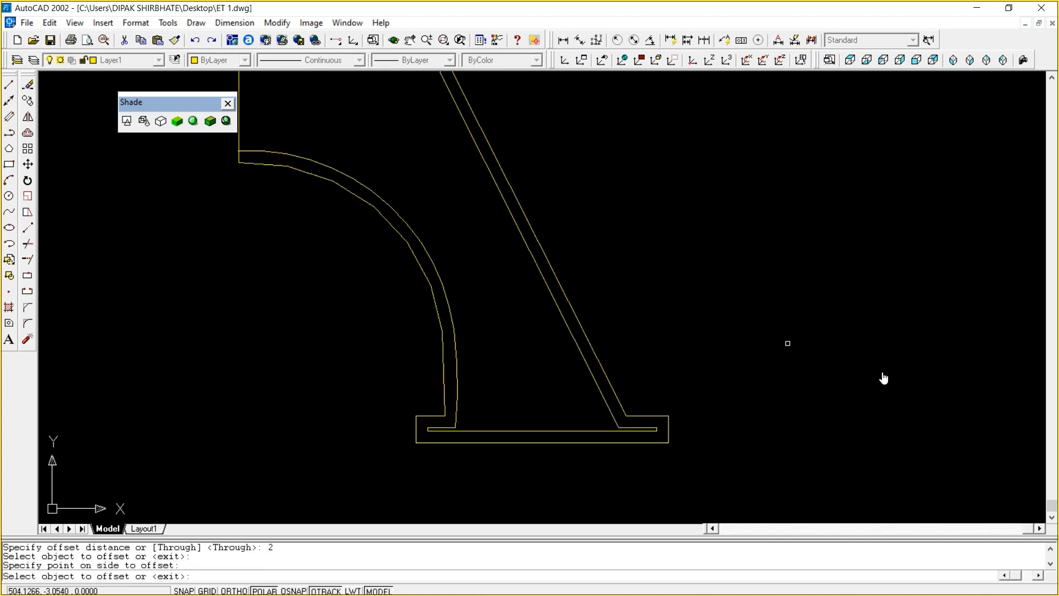
pyautogui.press('Escape')
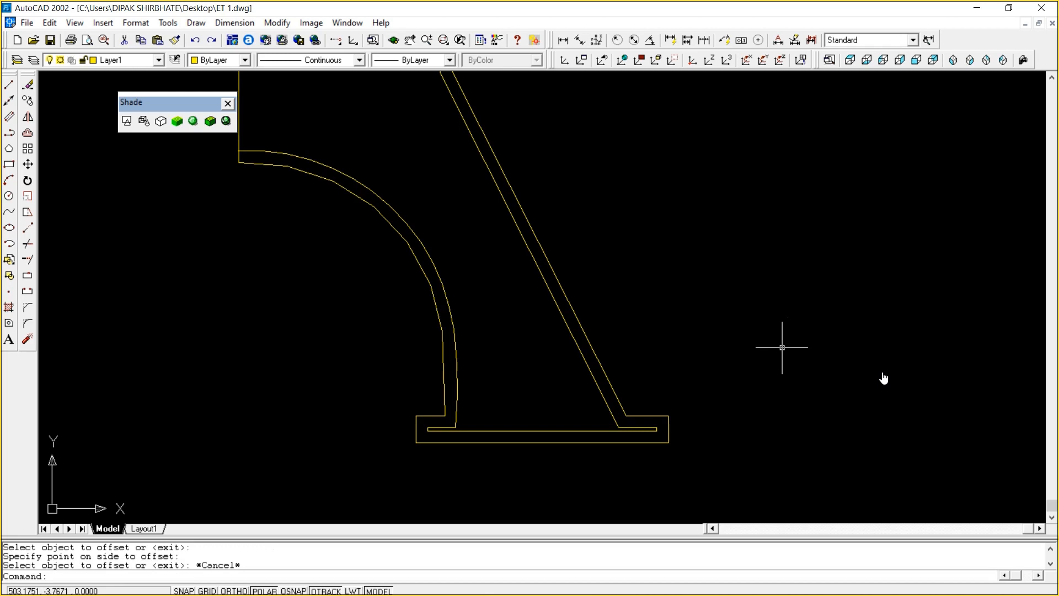
pyautogui.write('U')
pyautogui.press('Return')
# Offset the joined outline polyline inward by 1.5
pyautogui.write('O')
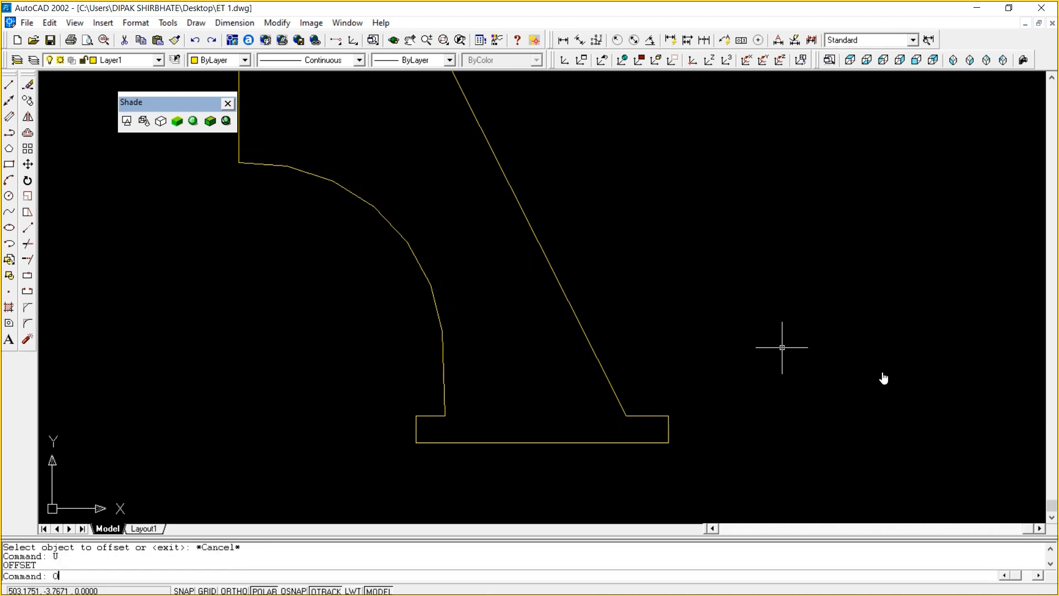
pyautogui.press('Return')
pyautogui.write('1.5')
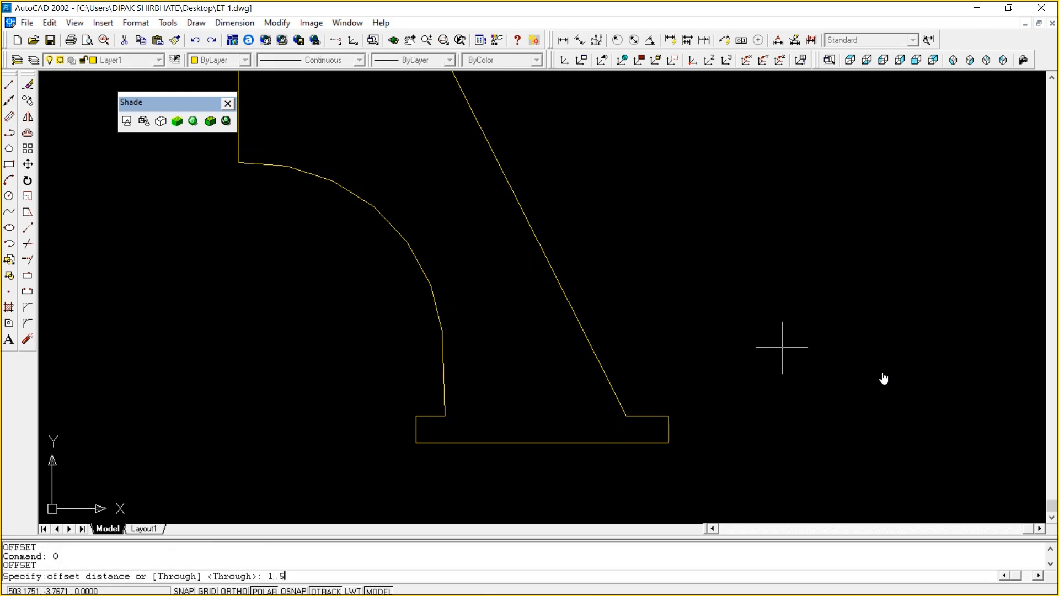
pyautogui.press('Return')
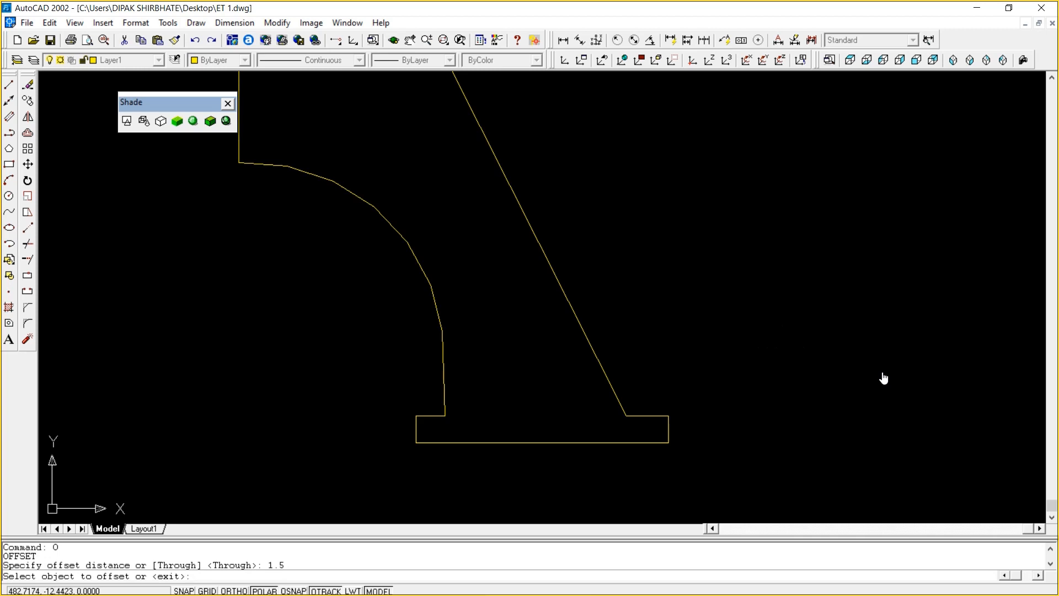
pyautogui.click(555, 442)
pyautogui.click(555, 431)
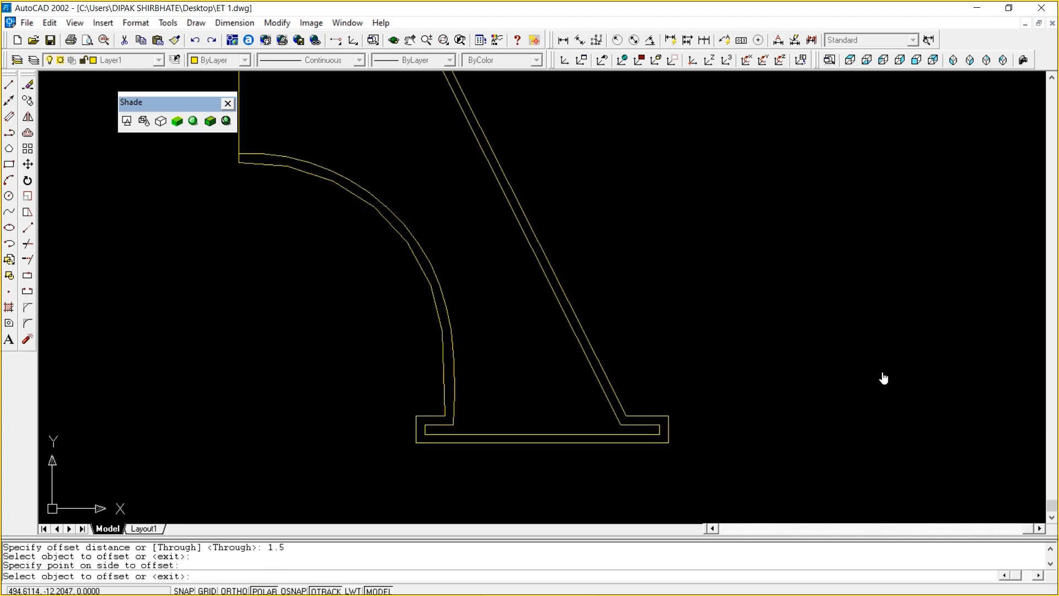
pyautogui.press('Escape')
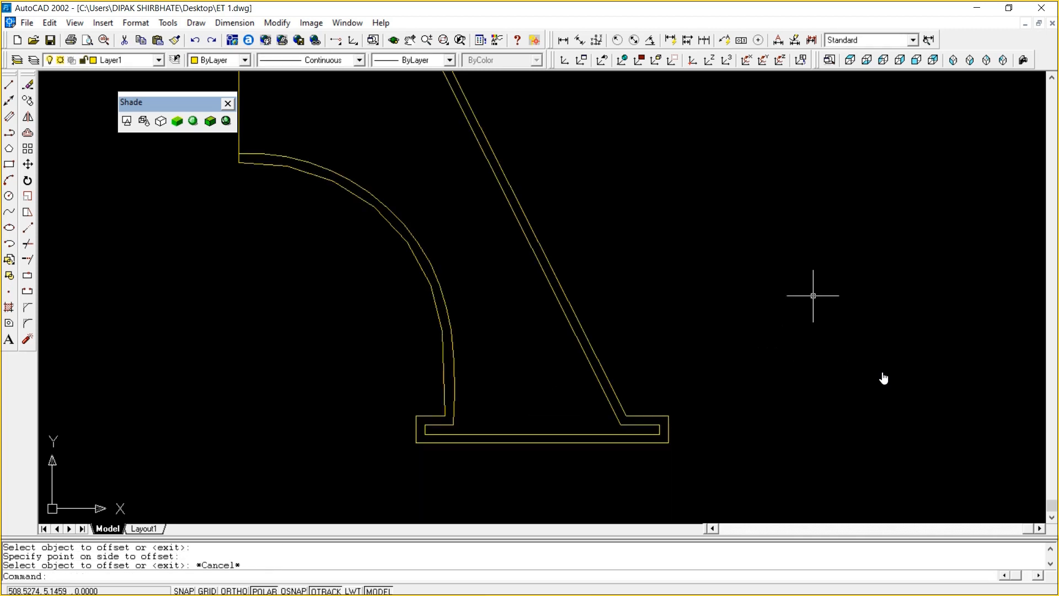
# Convert the bottom edge of the inner opening beside the centre line into a polyline
pyautogui.write('z')
pyautogui.press('Return')
pyautogui.press('Return')
pyautogui.moveTo(613, 165)
pyautogui.mouseDown()
pyautogui.moveTo(612, 278)
pyautogui.moveTo(681, 334)
pyautogui.mouseUp()
pyautogui.rightClick(612, 277)
pyautogui.click(643, 308)
pyautogui.moveTo(884, 378)
pyautogui.mouseDown()
pyautogui.moveTo(980, 491)
pyautogui.moveTo(906, 478)
pyautogui.moveTo(910, 491)
pyautogui.moveTo(887, 440)
pyautogui.mouseUp()
pyautogui.moveTo(814, 140)
pyautogui.mouseDown()
pyautogui.moveTo(822, 282)
pyautogui.moveTo(808, 193)
pyautogui.mouseUp()
pyautogui.rightClick(808, 192)
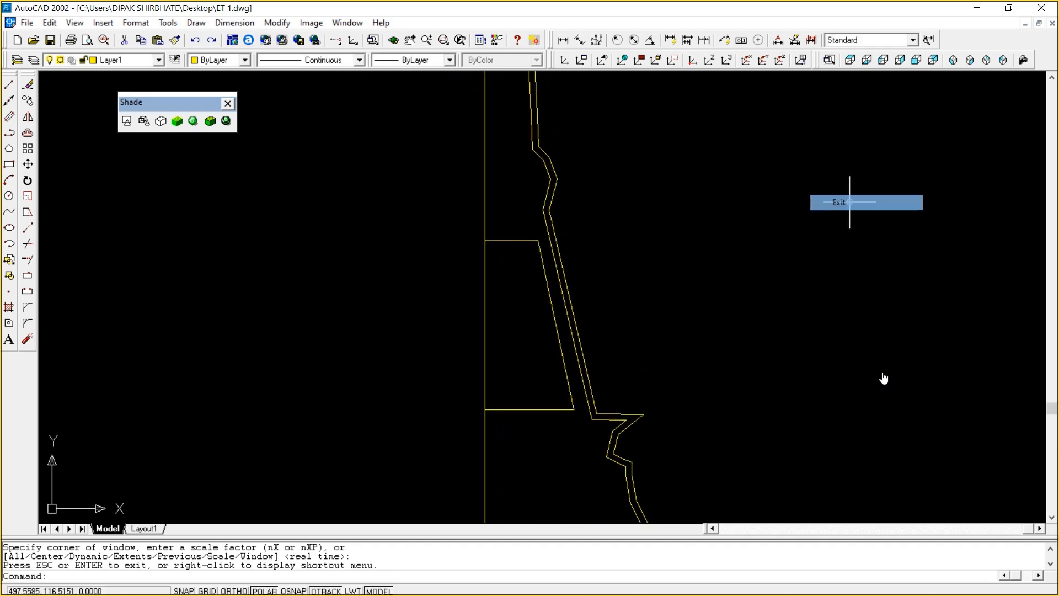
pyautogui.click(874, 202)
pyautogui.write('PED')
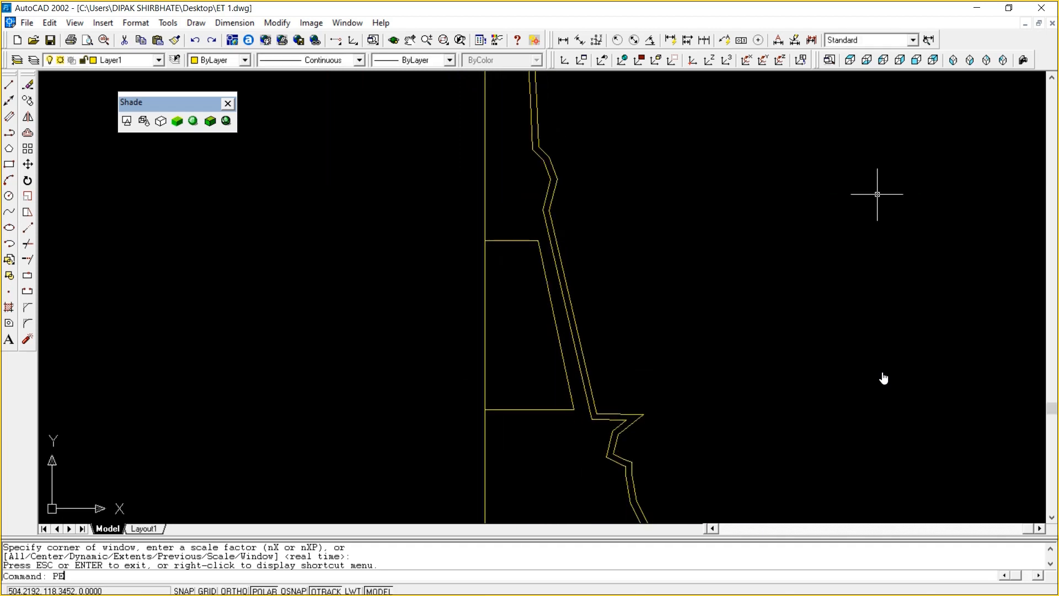
pyautogui.write('IT')
pyautogui.press('Return')
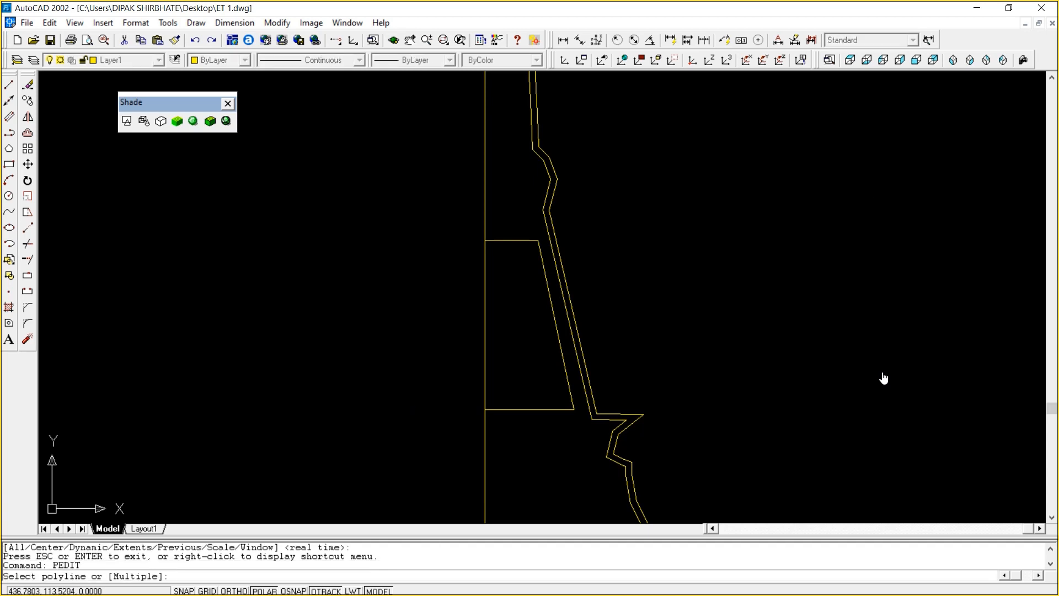
pyautogui.click(523, 410)
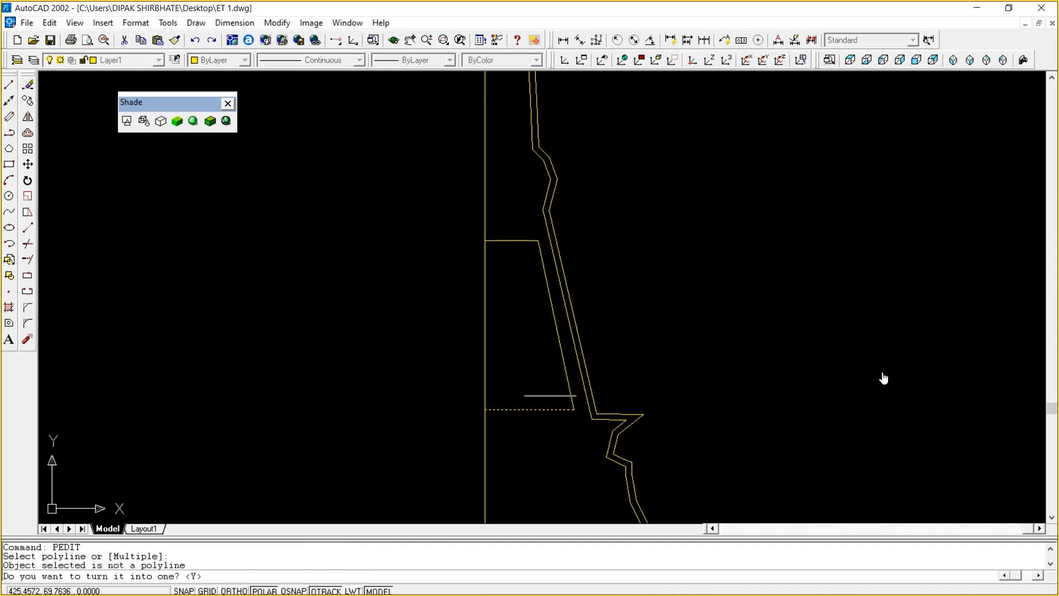
pyautogui.press('Return')
# Join the inner opening's bottom, sloping and top edges into one polyline, leaving out the centre line
pyautogui.write('J')
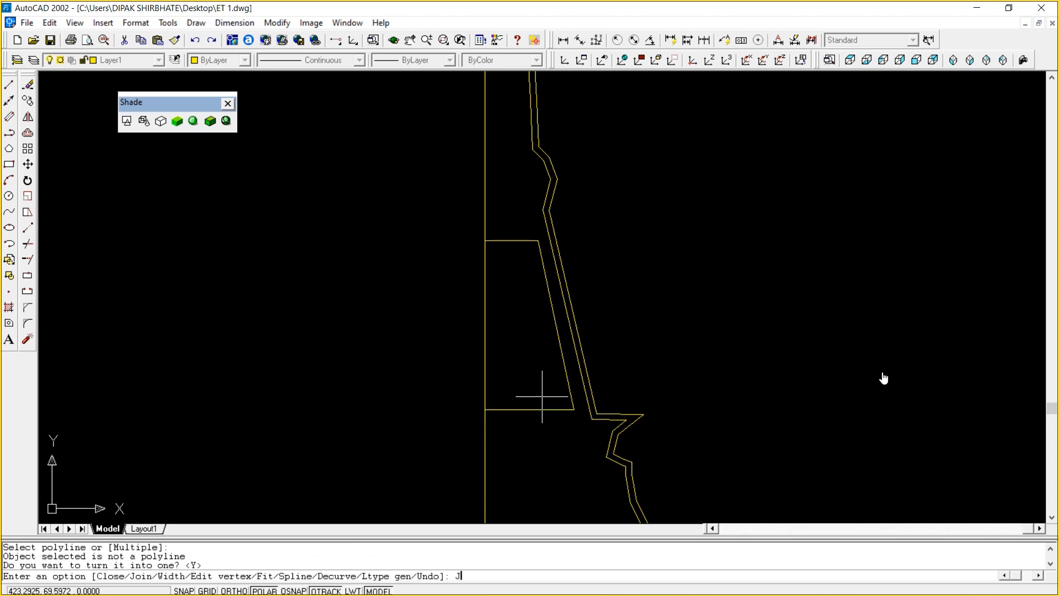
pyautogui.press('Return')
pyautogui.click(537, 407)
pyautogui.click(517, 417)
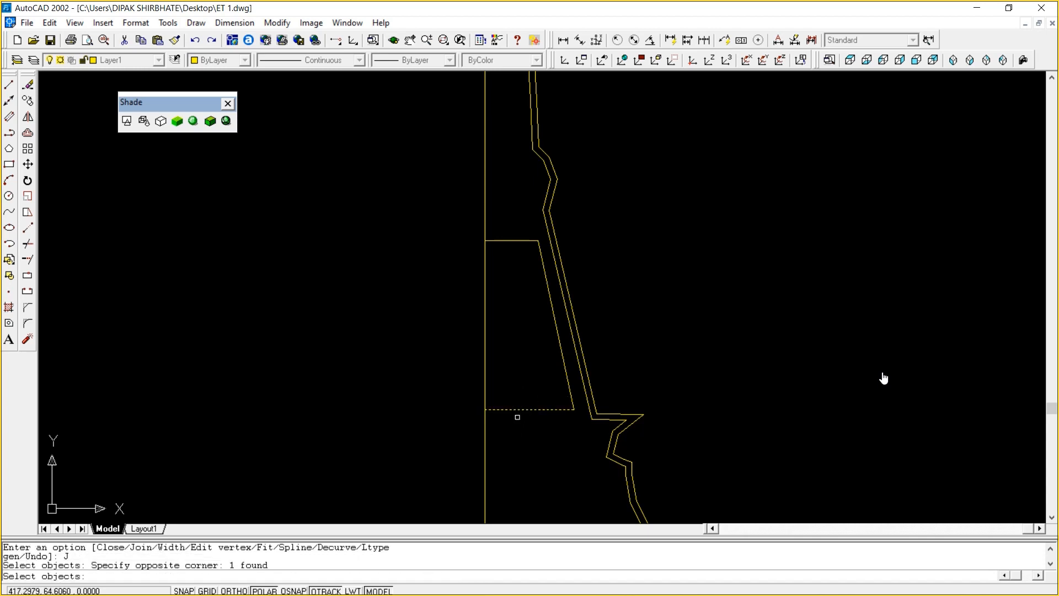
pyautogui.click(564, 368)
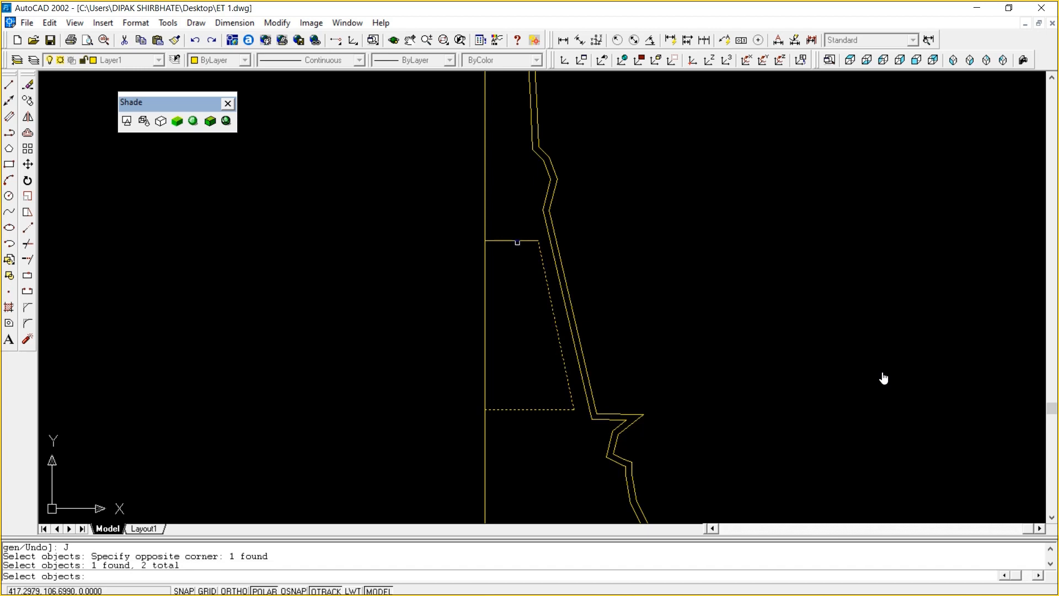
pyautogui.click(518, 244)
pyautogui.click(495, 243)
pyautogui.click(503, 240)
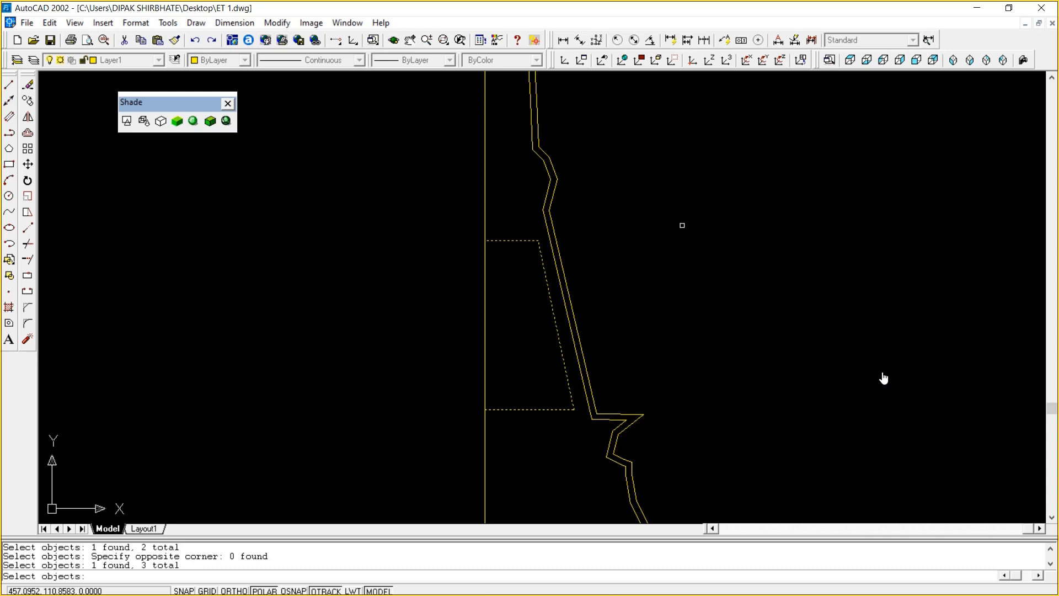
pyautogui.press('Return')
pyautogui.press('Return')
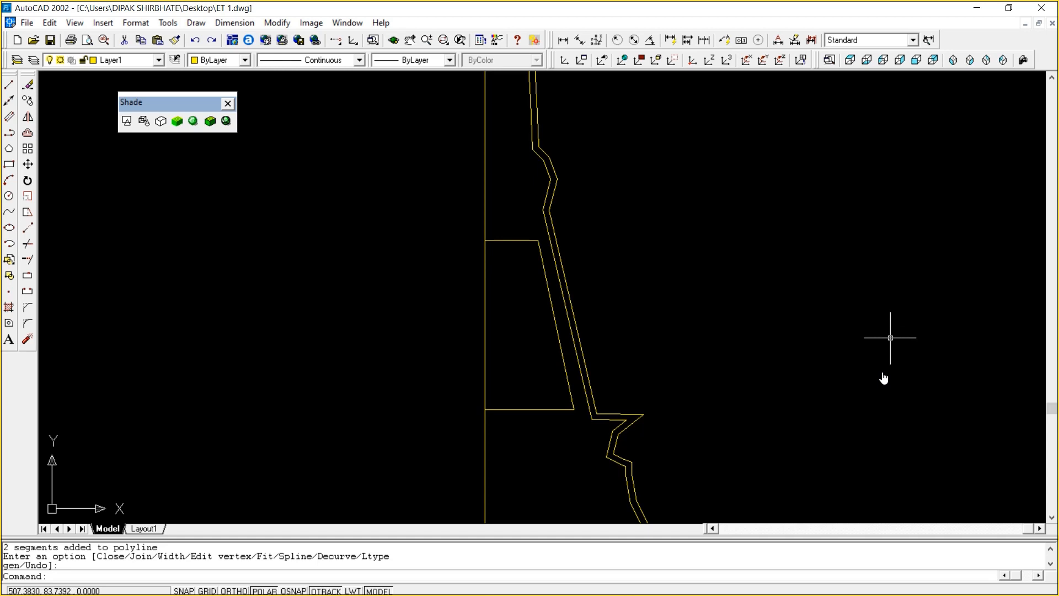
# Offset the inner opening's polyline inward by 1.5
pyautogui.write('O')
pyautogui.press('Return')
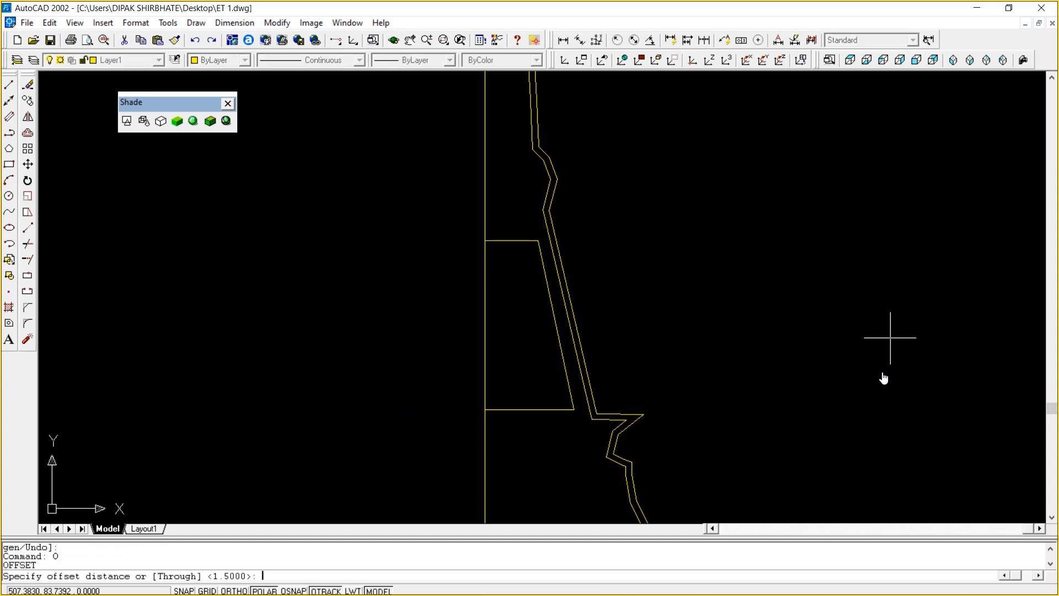
pyautogui.press('Return')
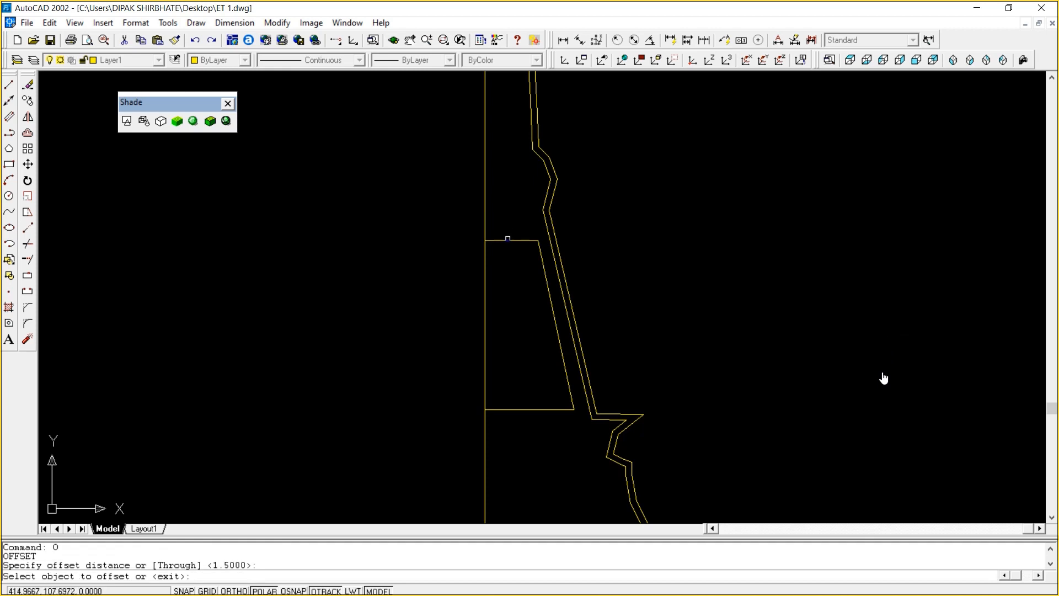
pyautogui.click(506, 240)
pyautogui.click(505, 245)
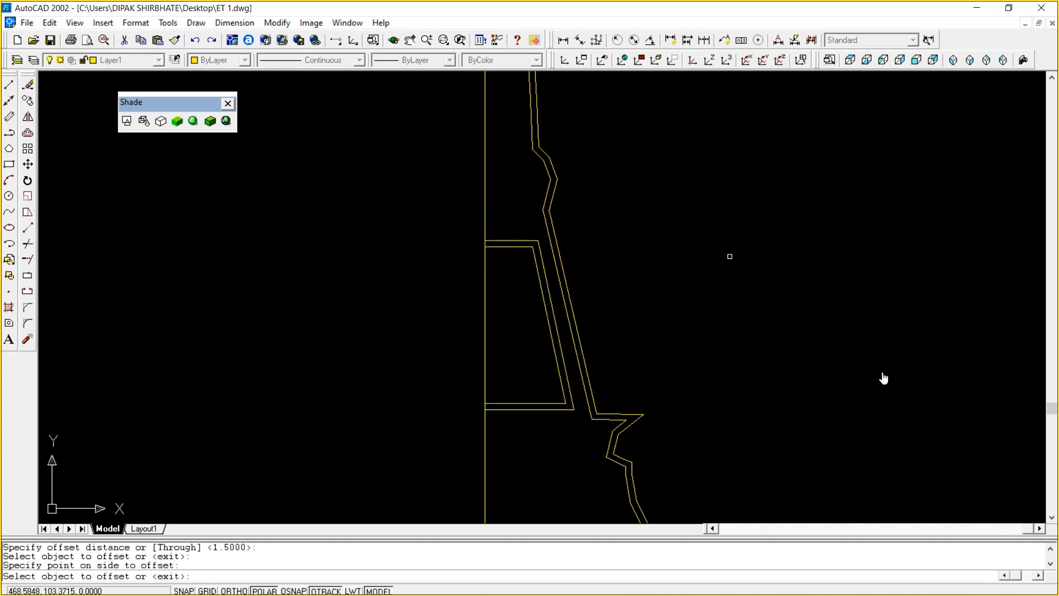
pyautogui.press('Escape')
pyautogui.press('Escape')
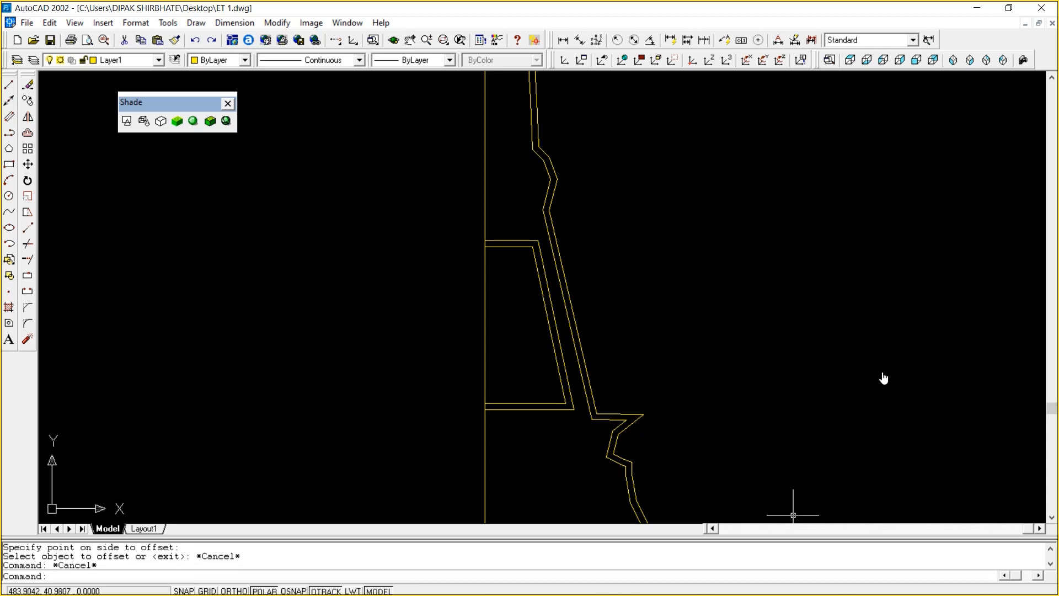
pyautogui.moveTo(800, 594)
pyautogui.click(910, 582)
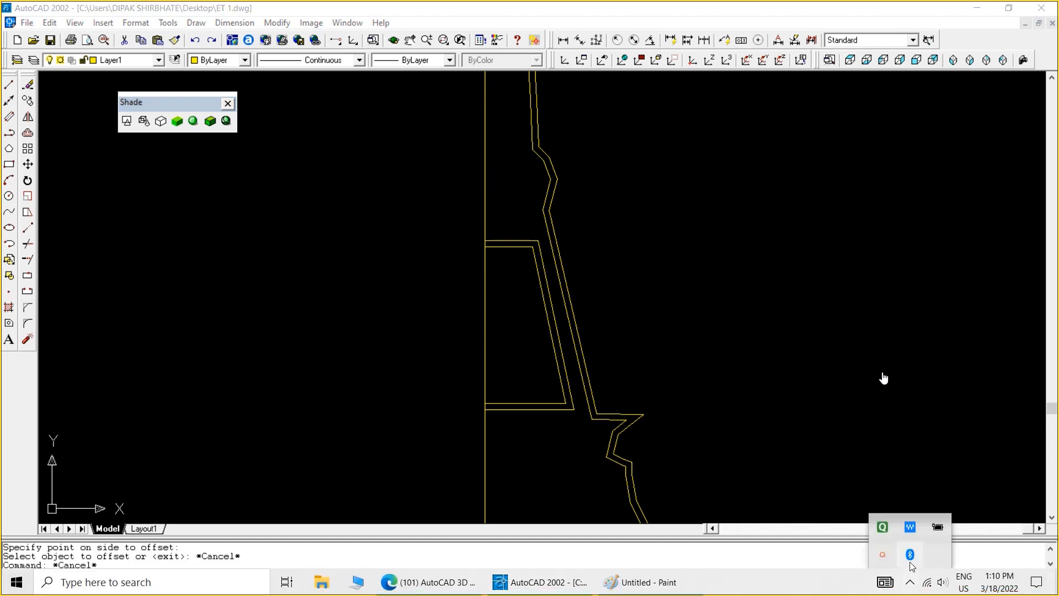
pyautogui.click(884, 555)
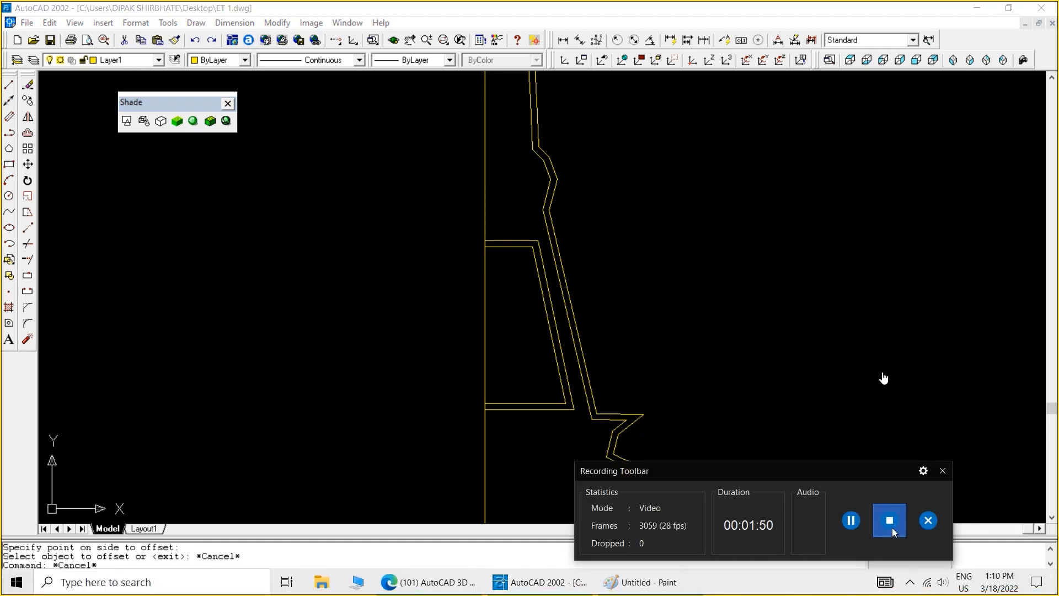
pyautogui.click(889, 520)
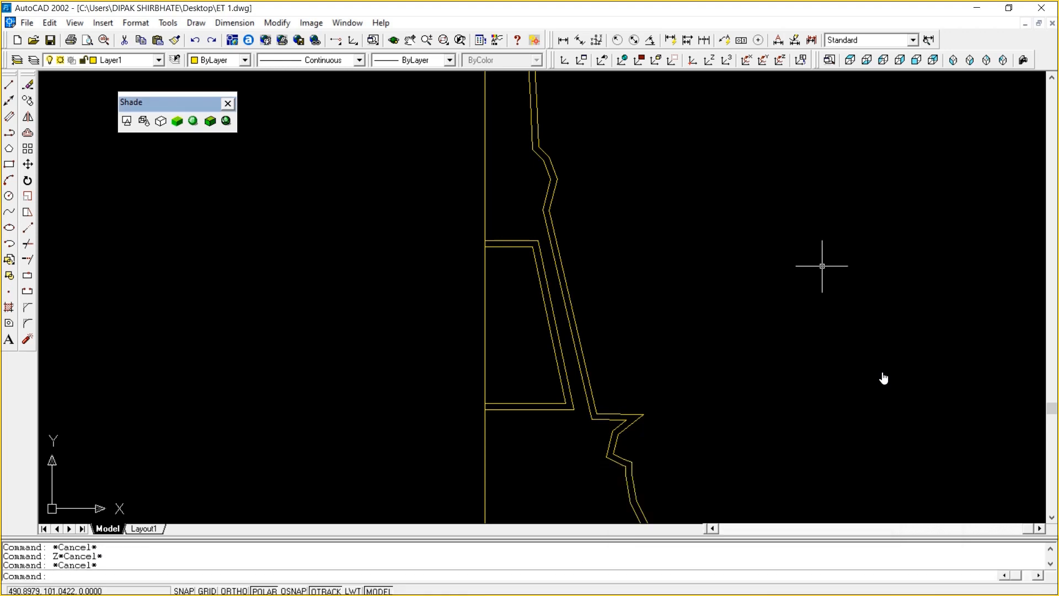
# Draw a line rising gently outward across the lower leg just above the foot, overshooting both the arch and the outer slope
pyautogui.press('Return')
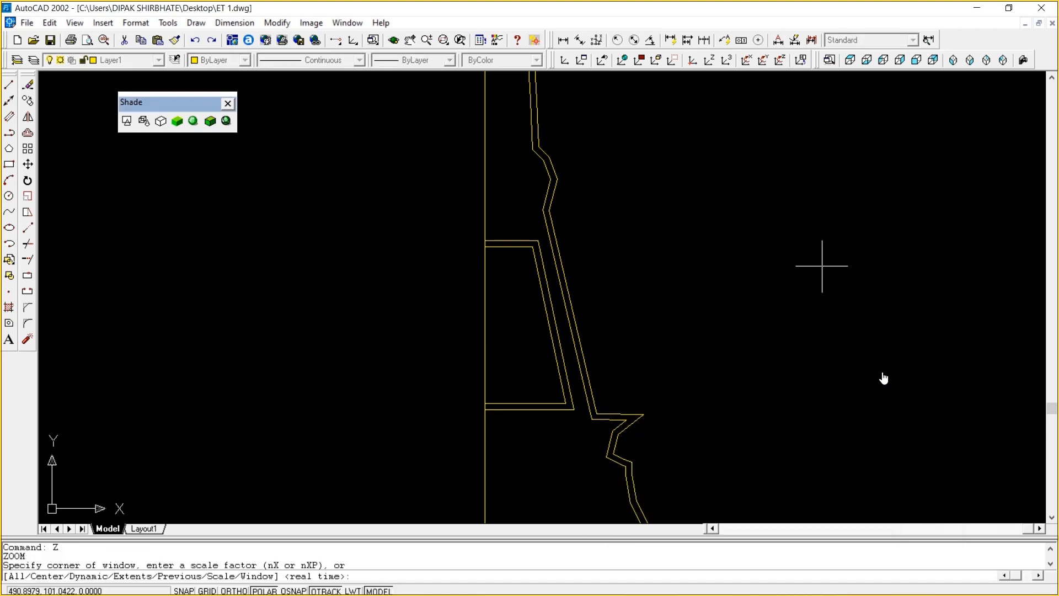
pyautogui.press('Return')
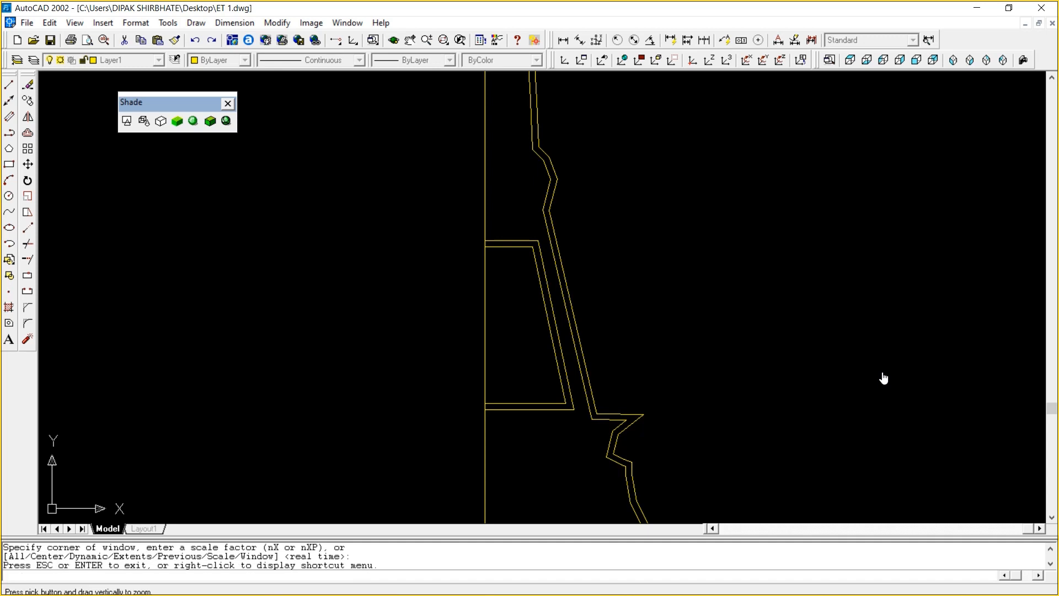
pyautogui.scroll(-5, 883, 378)
pyautogui.rightClick(883, 378)
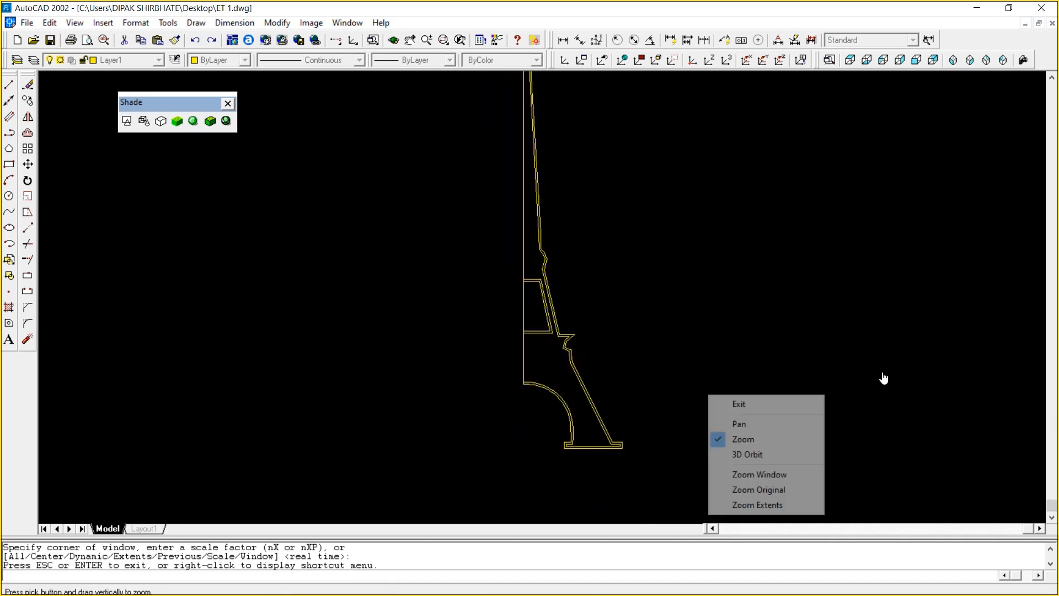
pyautogui.click(734, 424)
pyautogui.moveTo(717, 389); pyautogui.dragTo(645, 259)
pyautogui.rightClick(645, 259)
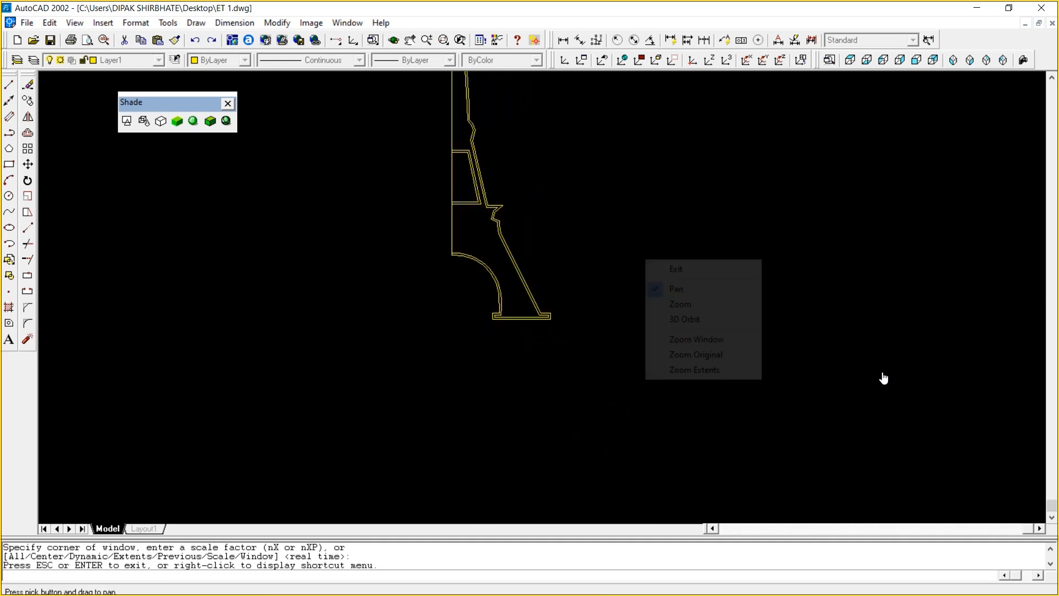
pyautogui.click(676, 270)
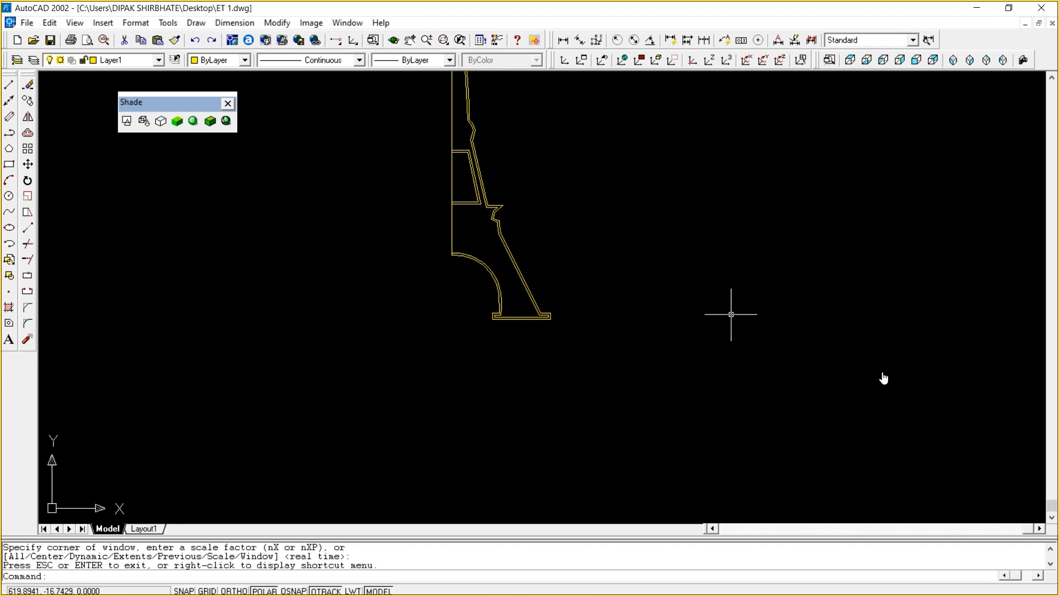
pyautogui.write('Z')
pyautogui.press('Return')
pyautogui.write('W')
pyautogui.press('Return')
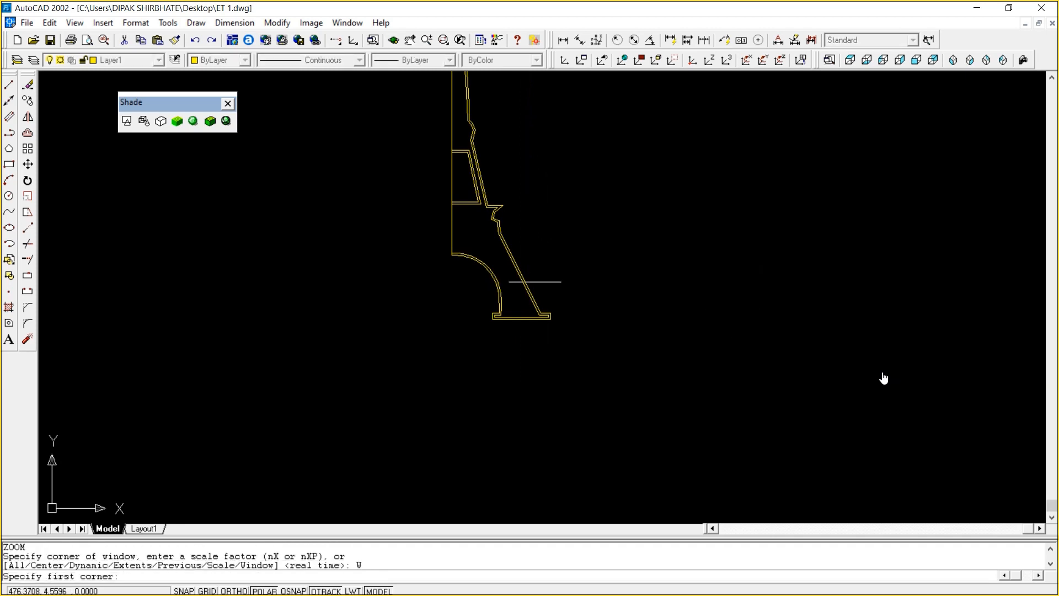
pyautogui.click(425, 246)
pyautogui.click(606, 341)
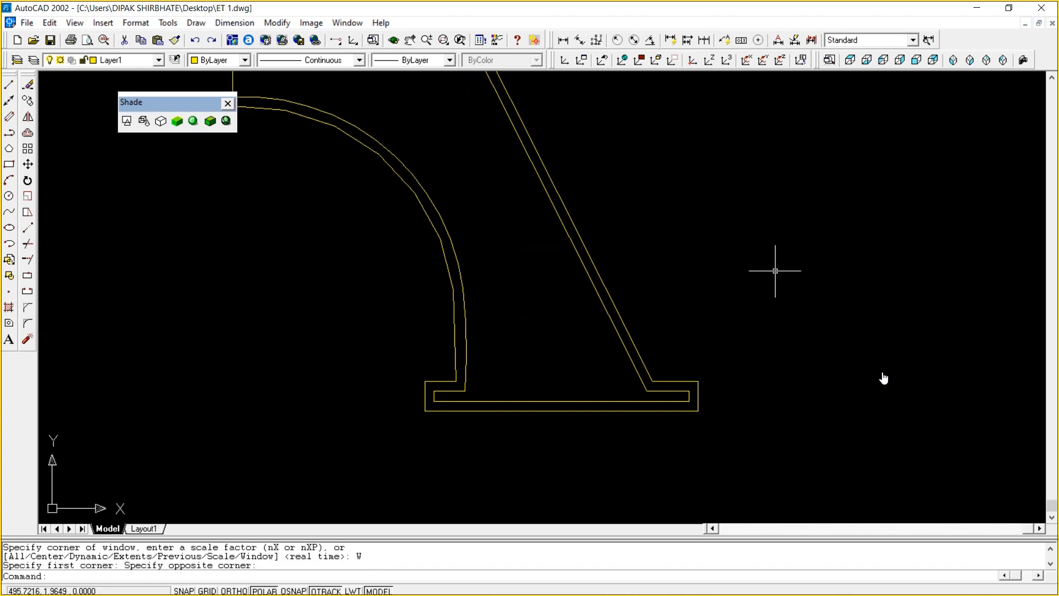
pyautogui.press('Return')
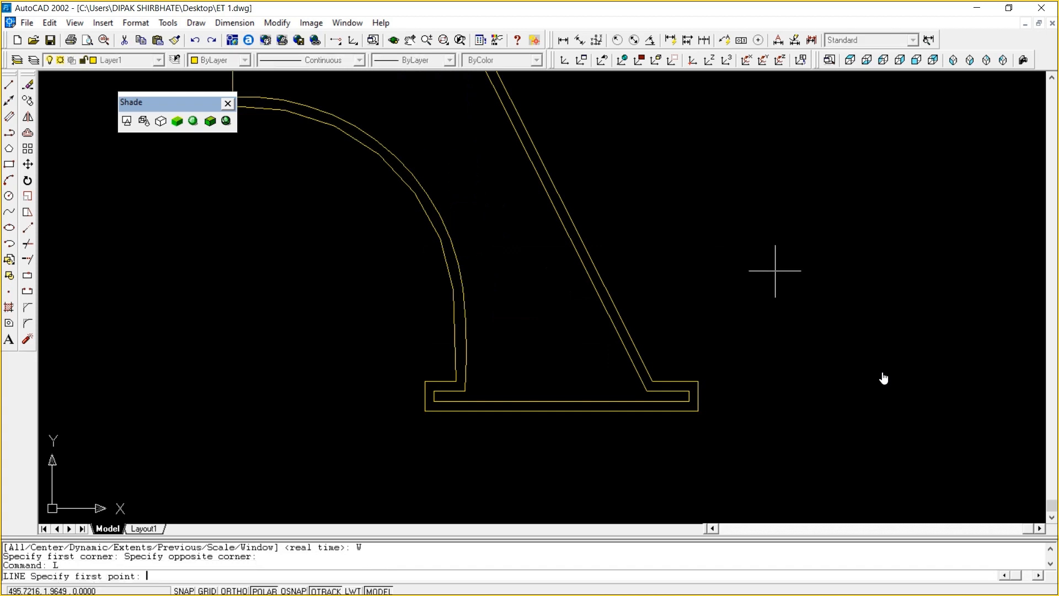
pyautogui.click(406, 325)
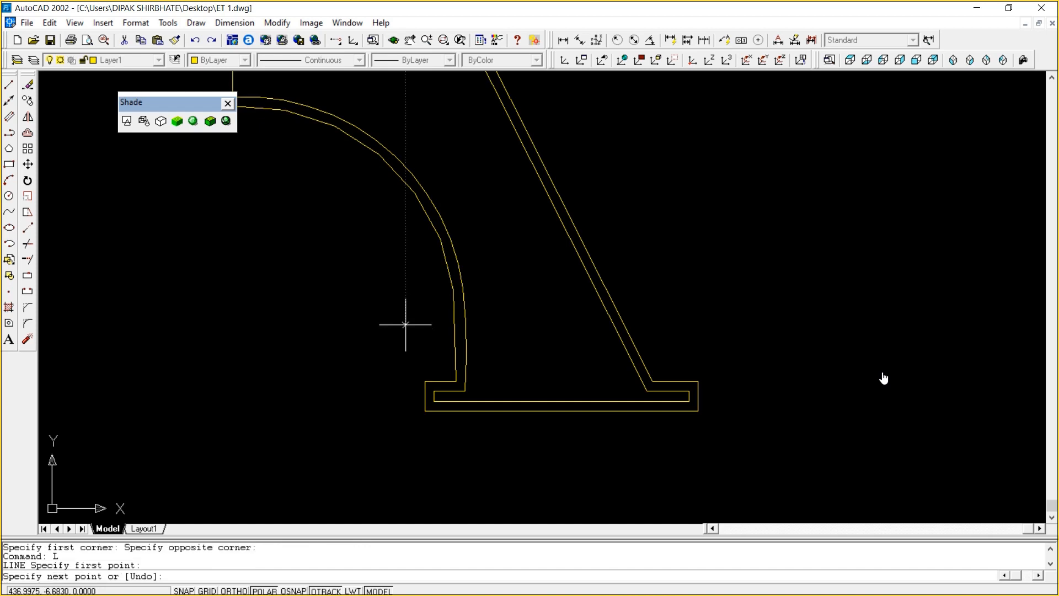
pyautogui.click(700, 262)
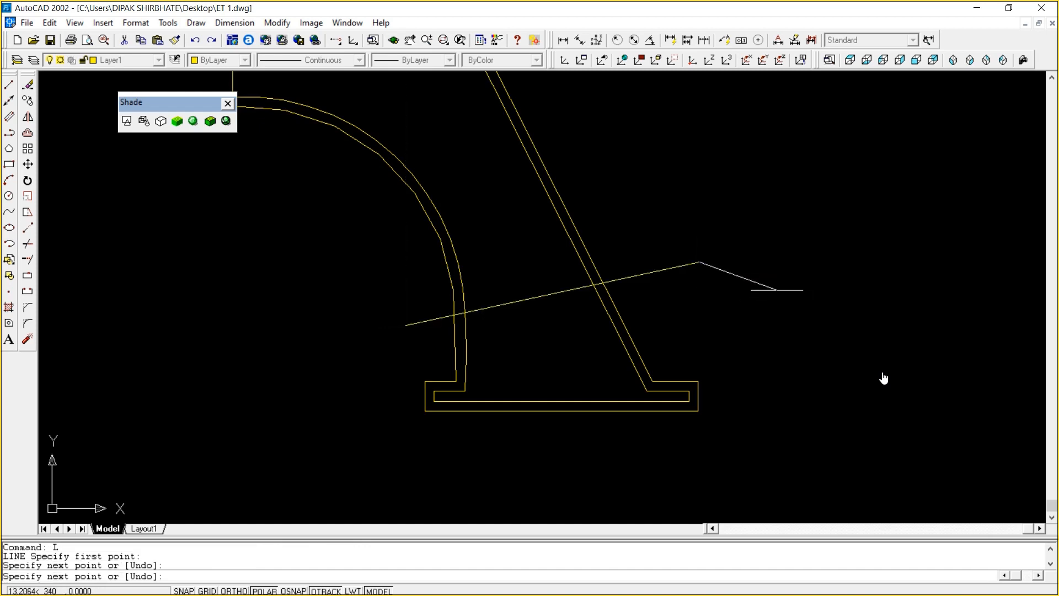
pyautogui.press('Return')
# Draw a second, roughly parallel line across the leg above the first, extending past the arch and the outer slope
pyautogui.press('Return')
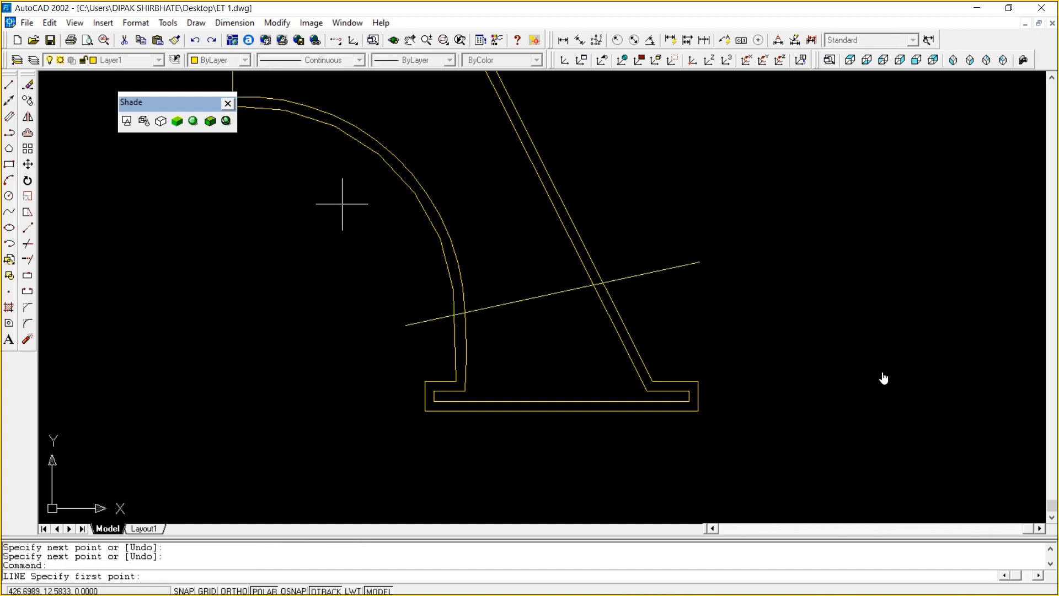
pyautogui.click(379, 240)
pyautogui.click(637, 178)
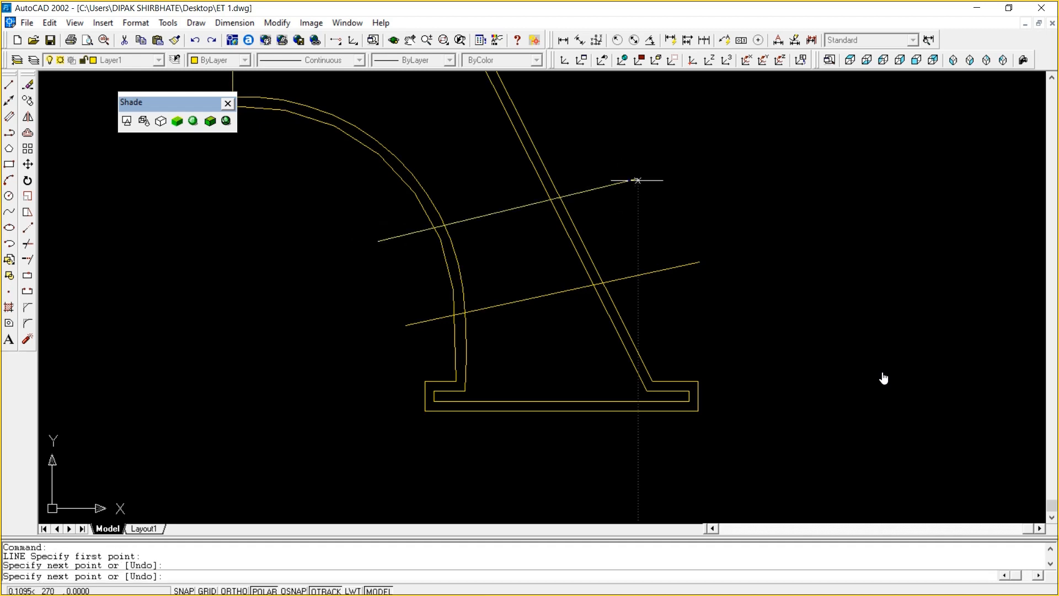
pyautogui.press('Return')
# Draw a third slanted line across the leg above the second, slightly steeper and crossing both the arch and the outer slope
pyautogui.write('p')
pyautogui.press('Return')
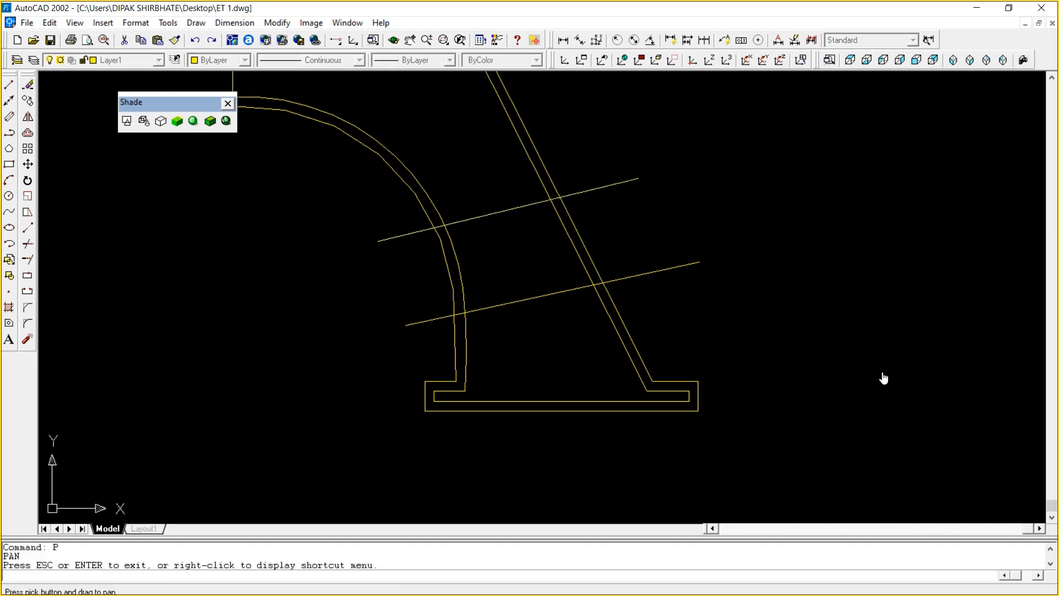
pyautogui.moveTo(705, 198); pyautogui.dragTo(741, 364)
pyautogui.rightClick(732, 178)
pyautogui.click(761, 186)
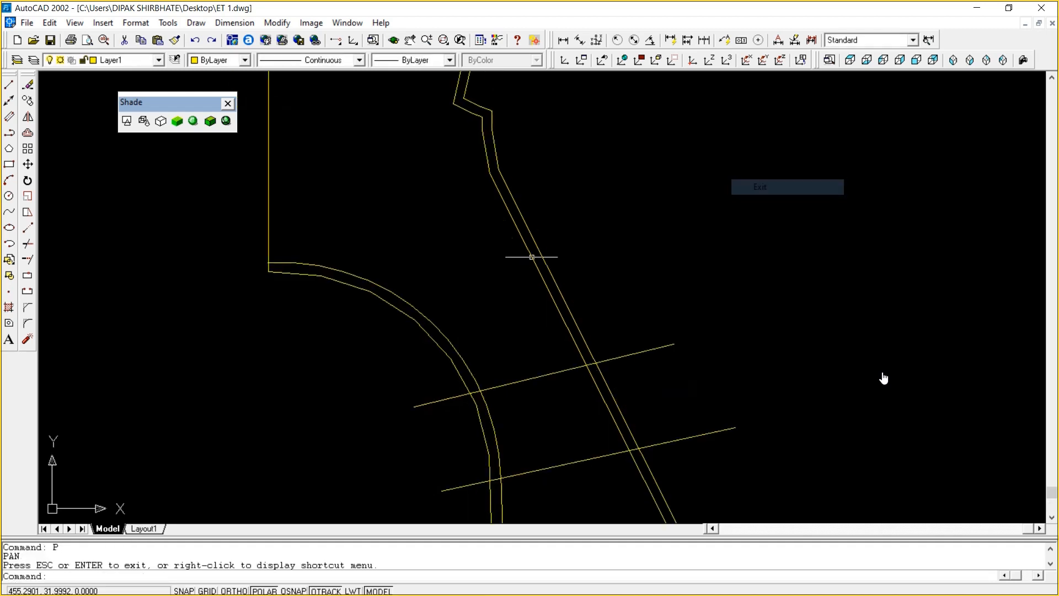
pyautogui.press('Return')
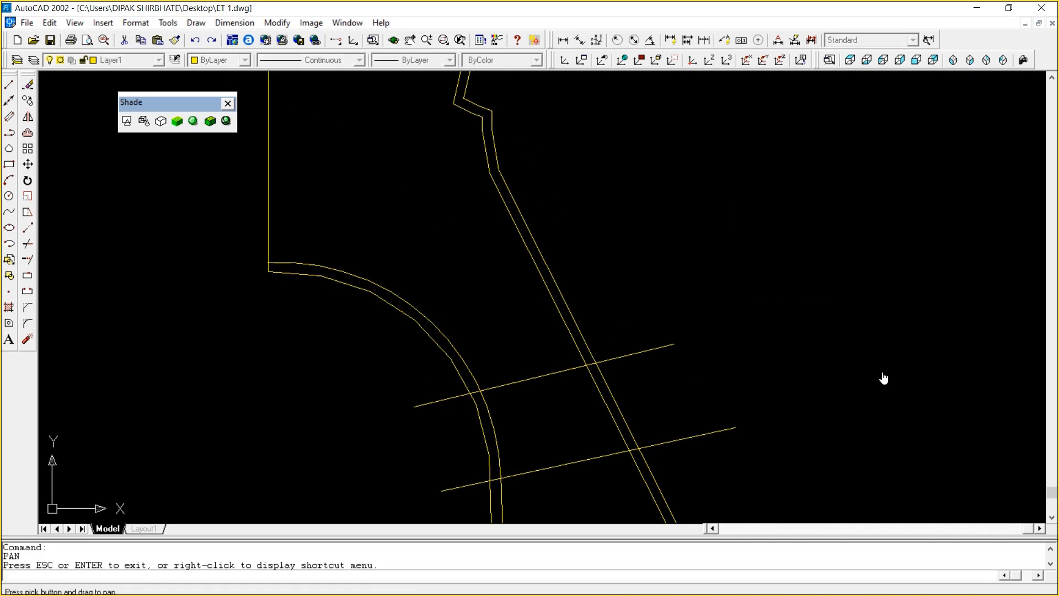
pyautogui.rightClick(356, 340)
pyautogui.click(387, 349)
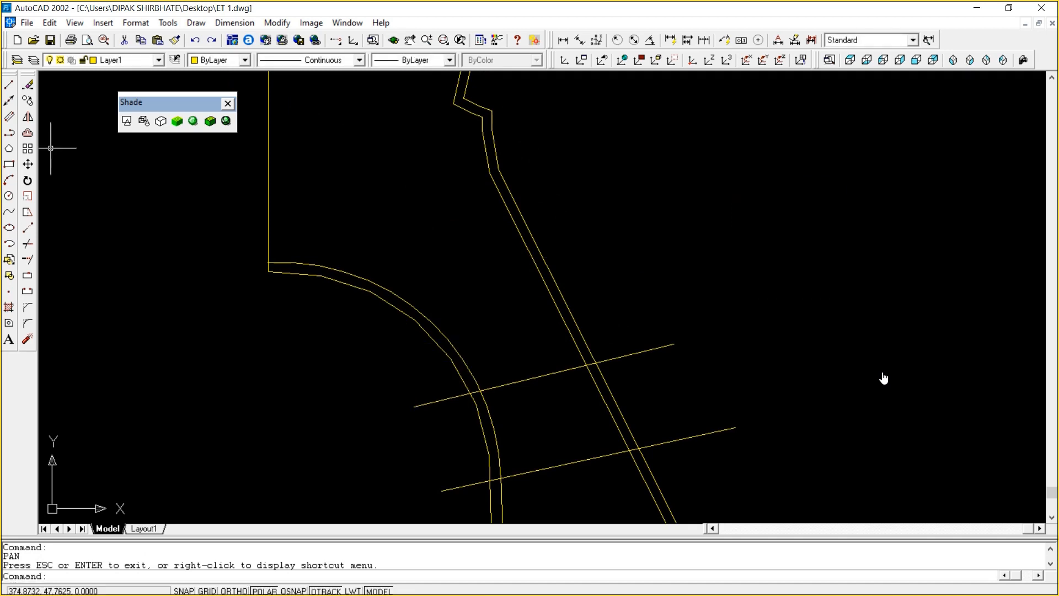
pyautogui.click(9, 85)
pyautogui.click(366, 339)
pyautogui.click(622, 264)
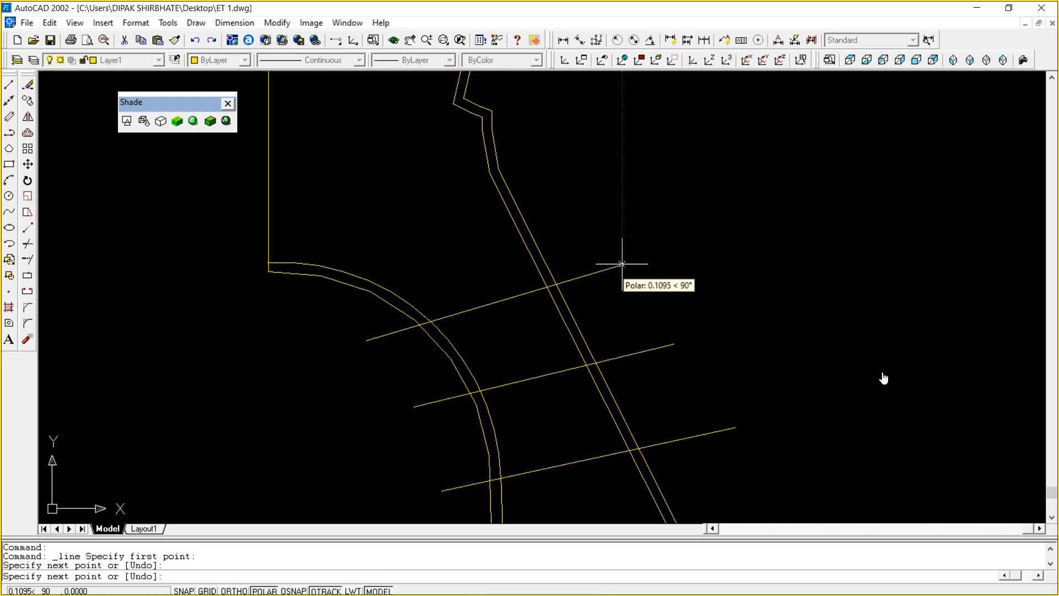
pyautogui.press('Return')
# Draw a fourth slanted line across the leg above the third, starting below the arch's crown and overshooting the outer slope
pyautogui.press('Return')
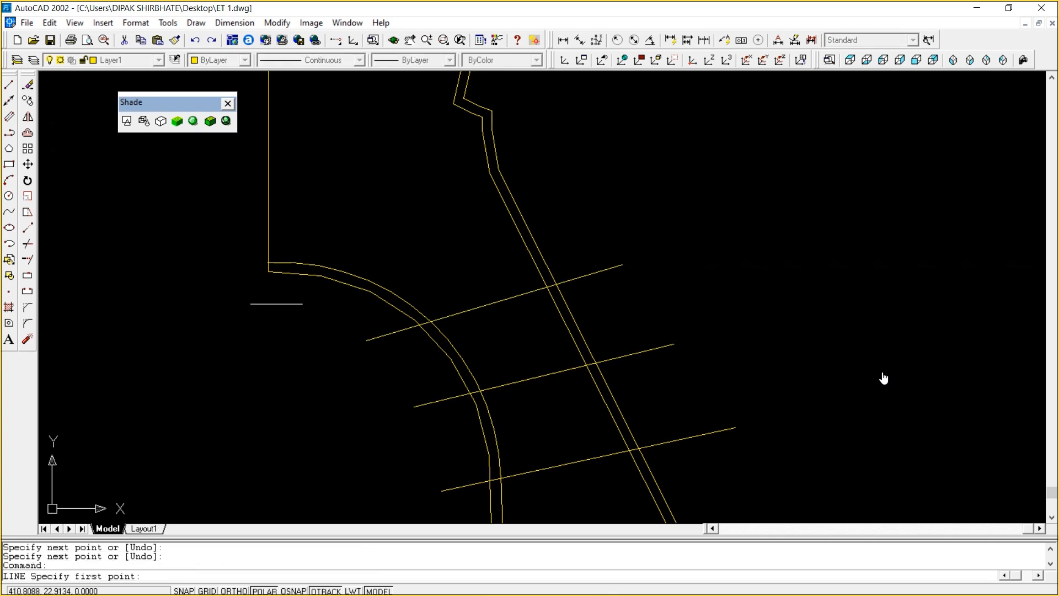
pyautogui.click(276, 304)
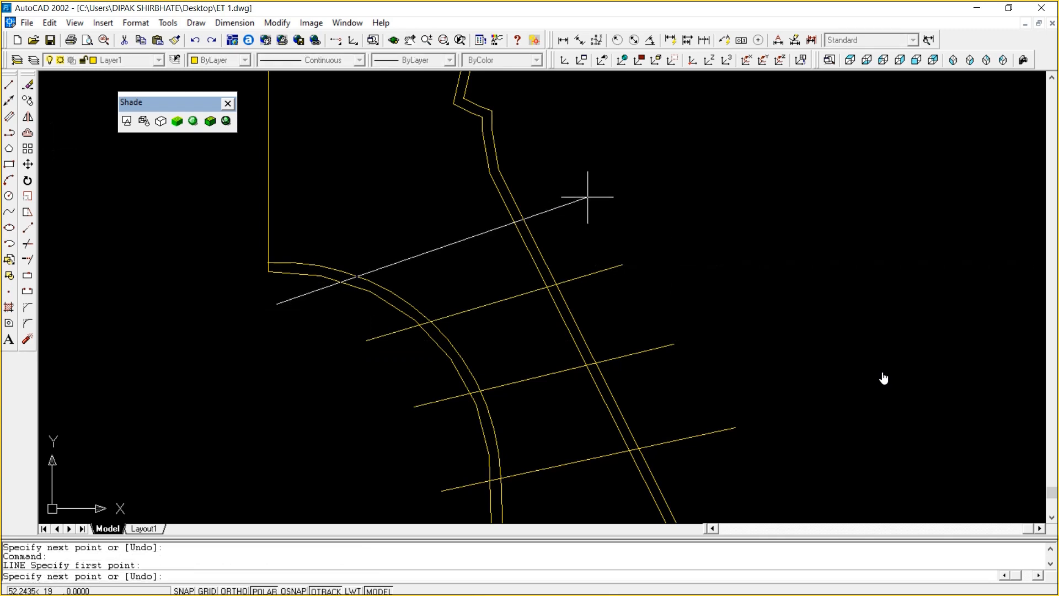
pyautogui.click(586, 199)
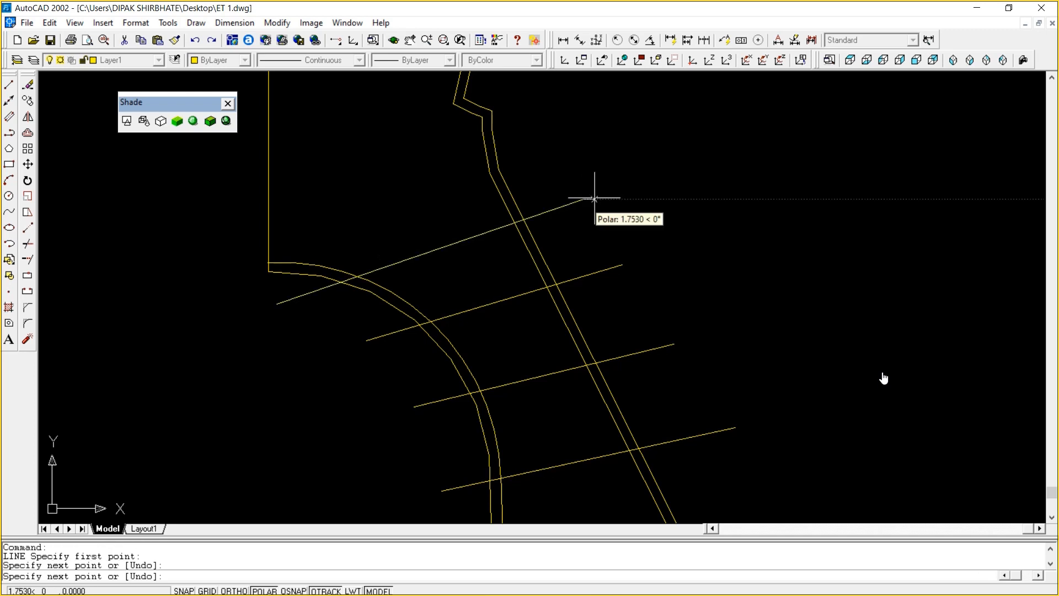
pyautogui.press('Return')
# Draw a gently rising line above the arch, from outside the vertical centre edge to past the outline's lower bend
pyautogui.press('Return')
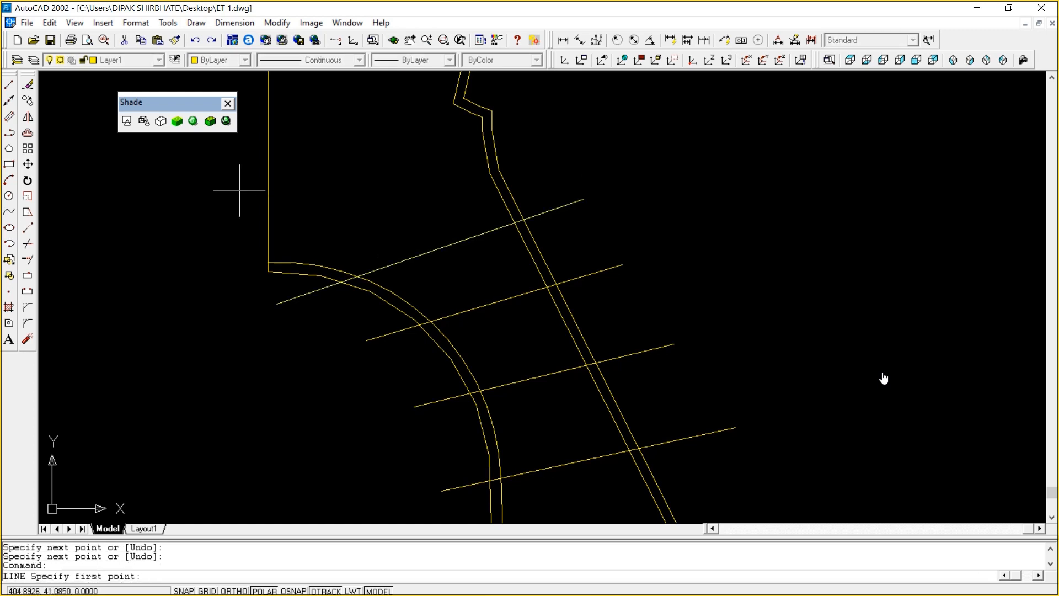
pyautogui.click(237, 190)
pyautogui.click(531, 143)
pyautogui.press('Return')
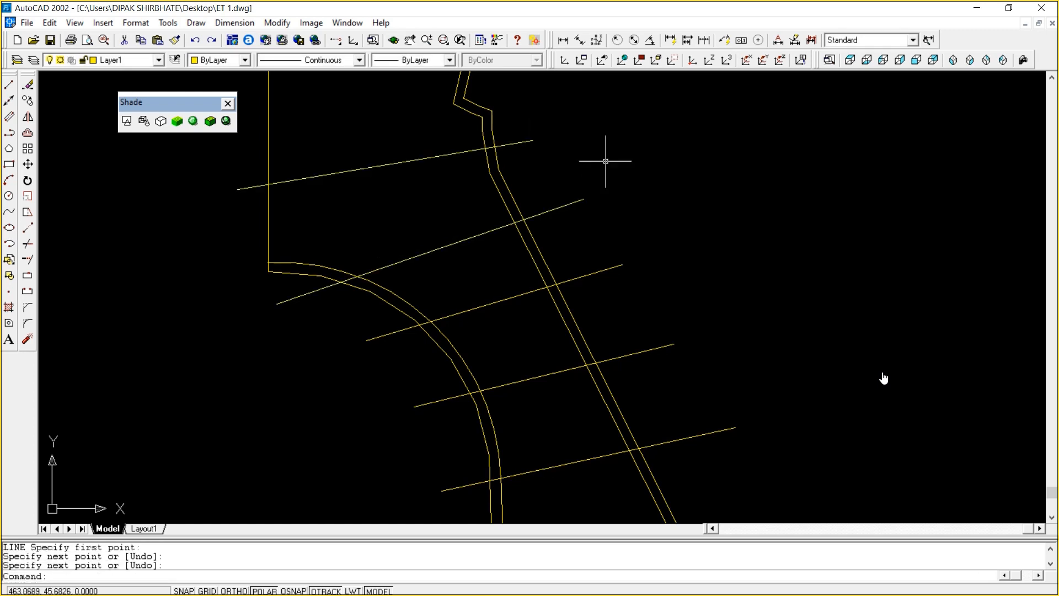
# Draw a horizontal line about 47 units long between the arch and the inner opening, crossing the centre edge and the outline's notch
pyautogui.write('P')
pyautogui.press('Return')
pyautogui.moveTo(628, 158); pyautogui.dragTo(668, 337)
pyautogui.rightClick(681, 216)
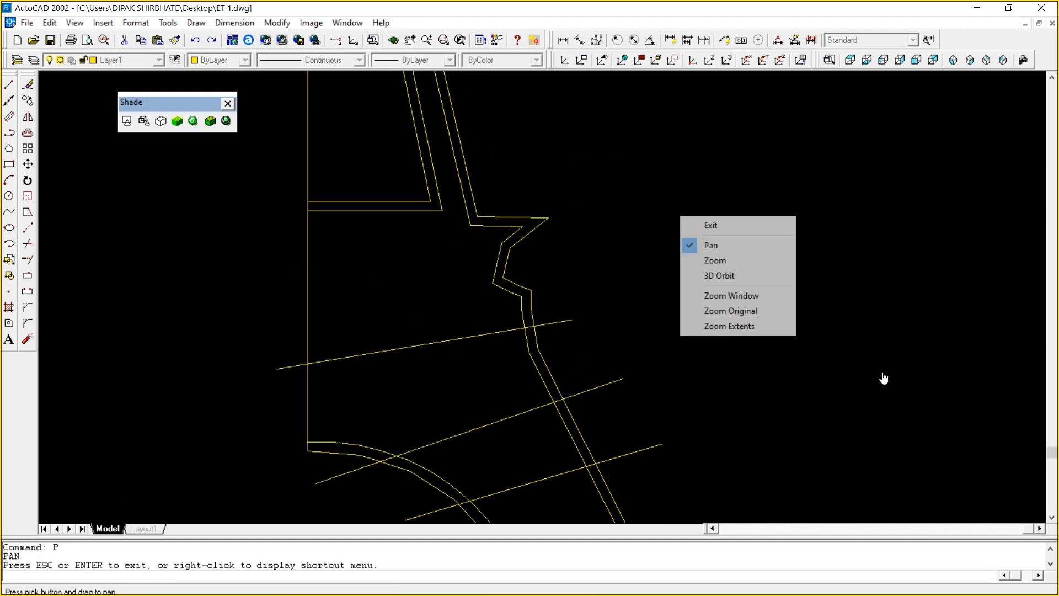
pyautogui.press('Return')
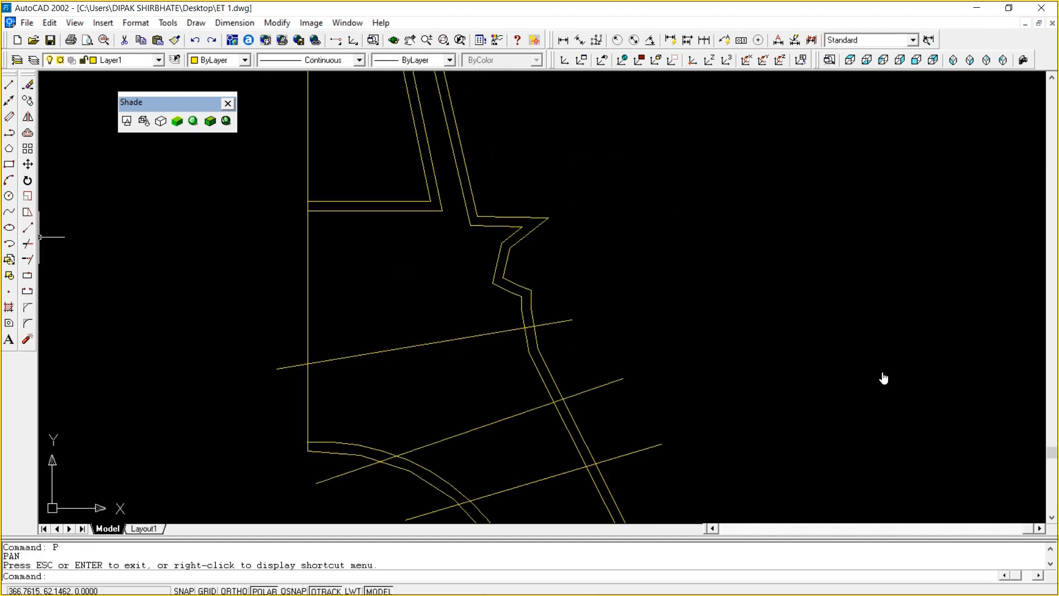
pyautogui.click(9, 84)
pyautogui.click(270, 264)
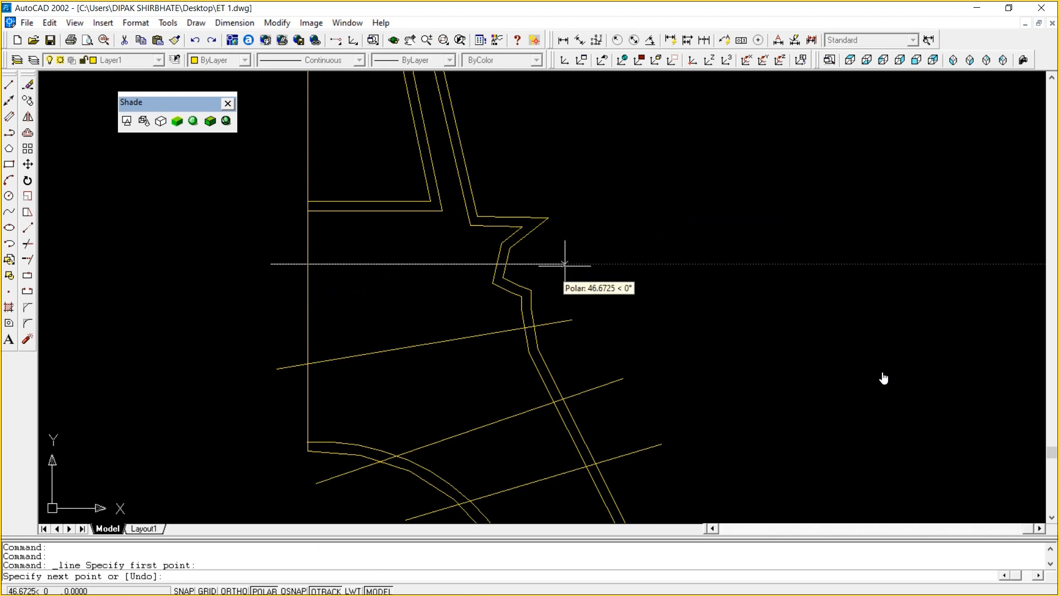
pyautogui.click(565, 263)
pyautogui.press('Return')
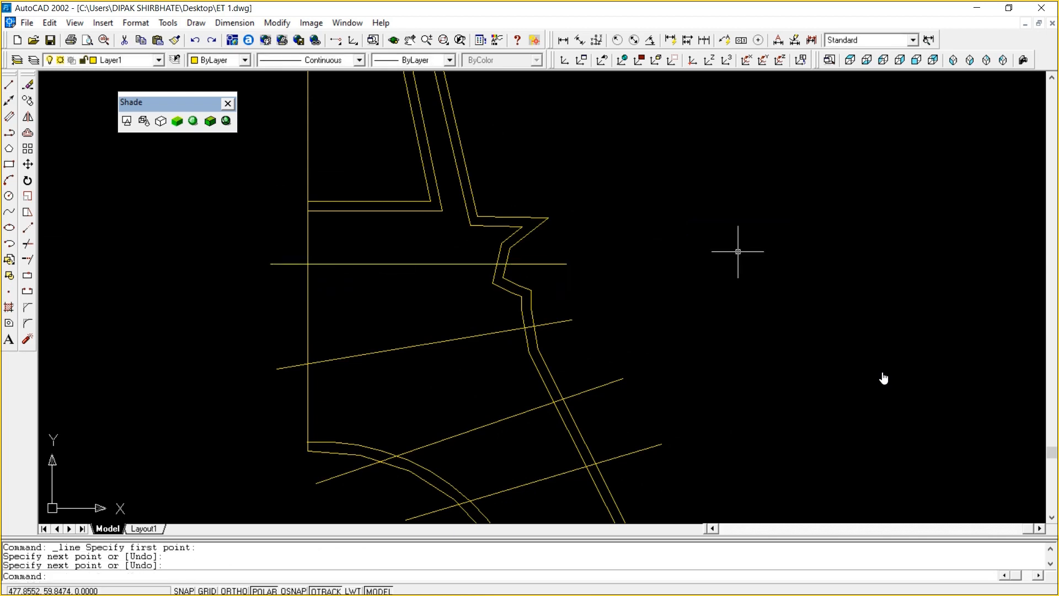
# Draw a horizontal line about 54 units long through the lower part of the inner opening, overshooting the centre edge and outer slope
pyautogui.write('F')
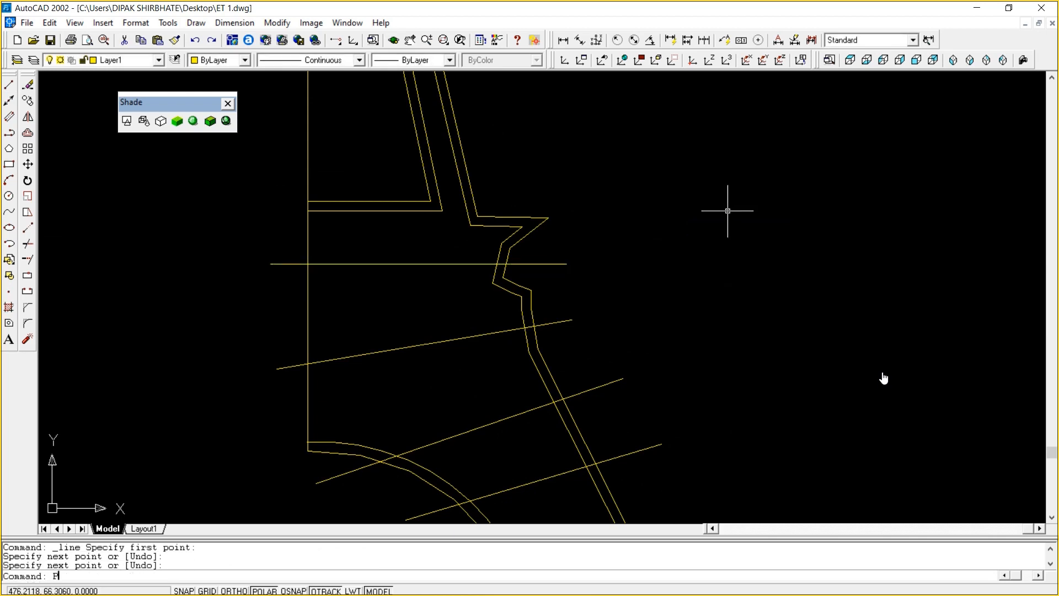
pyautogui.press('Return')
pyautogui.moveTo(727, 210); pyautogui.dragTo(725, 379)
pyautogui.rightClick(603, 182)
pyautogui.click(618, 192)
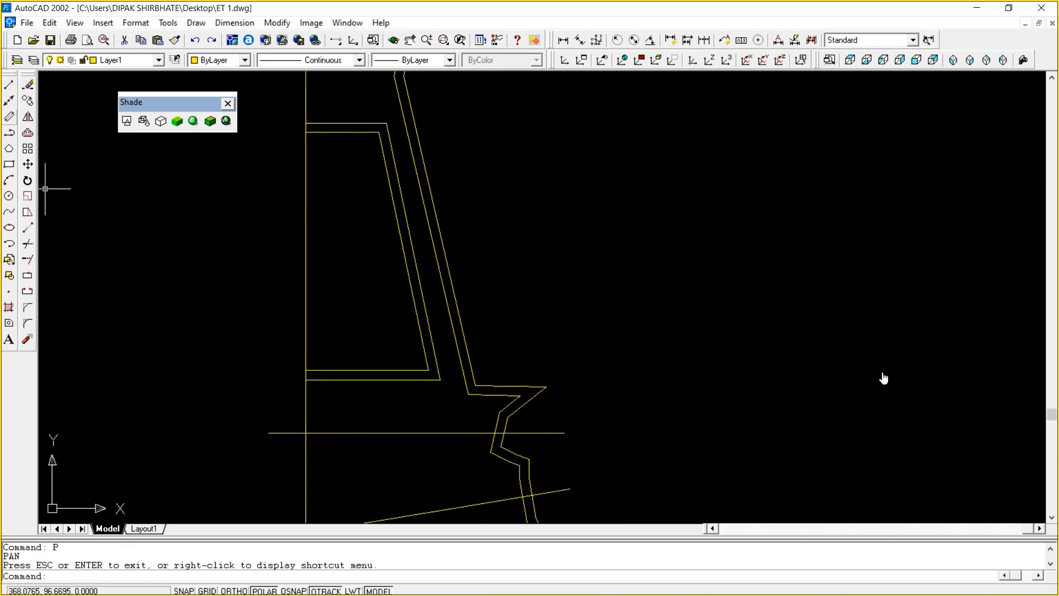
pyautogui.click(9, 85)
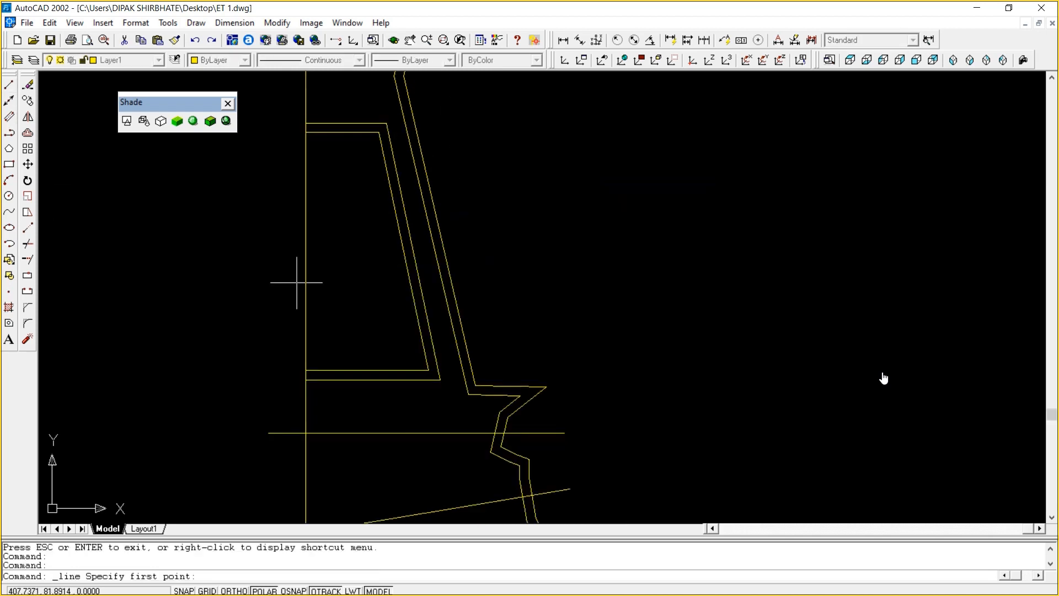
pyautogui.click(237, 302)
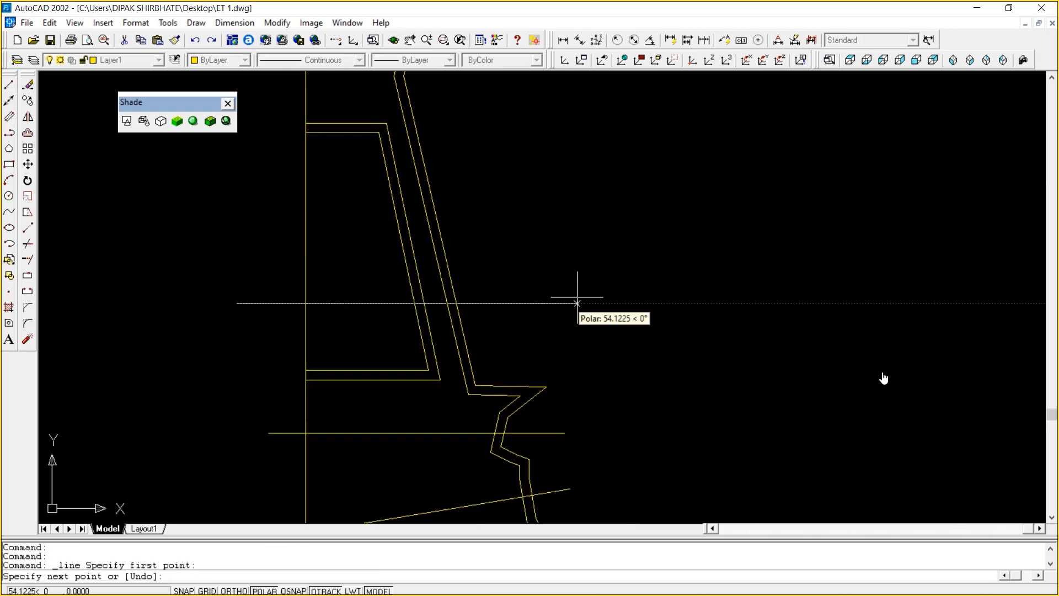
pyautogui.click(573, 303)
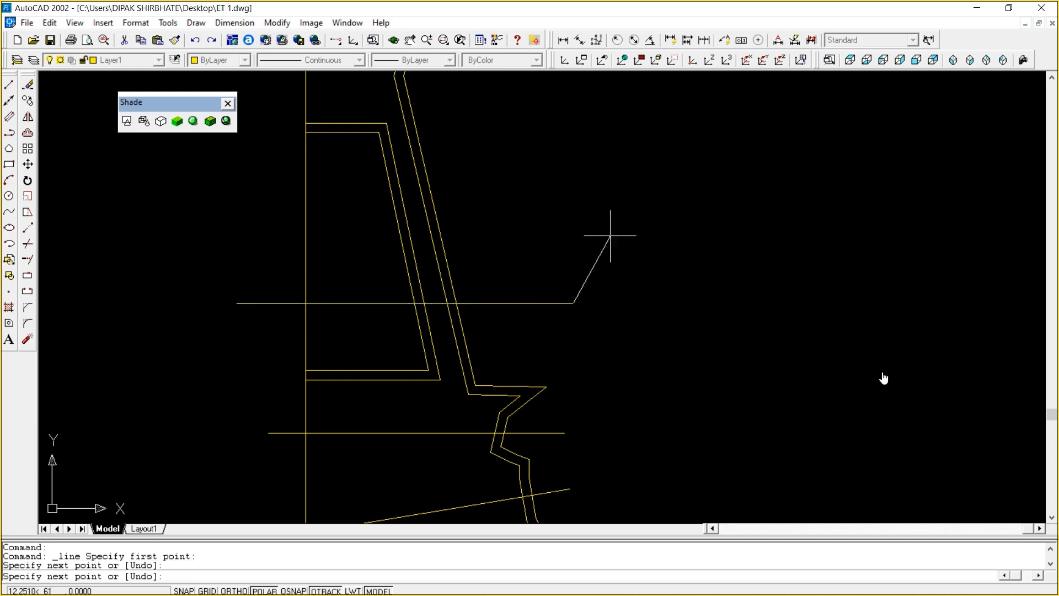
pyautogui.press('Return')
# Draw a shorter horizontal line through the upper part of the inner opening, extending past the centre edge and outer slope
pyautogui.press('Return')
pyautogui.click(259, 209)
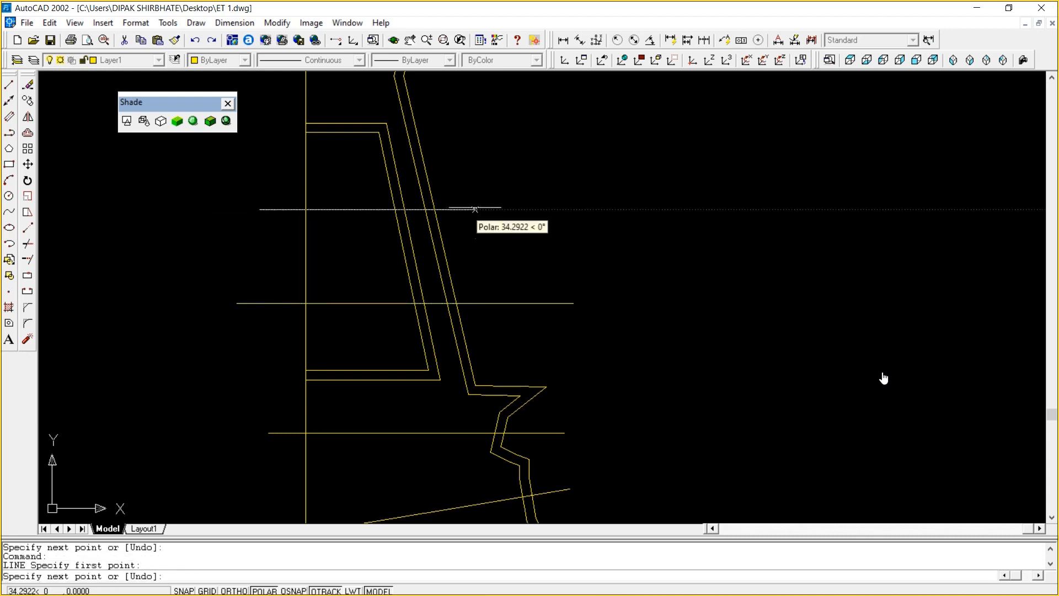
pyautogui.click(493, 209)
pyautogui.press('Return')
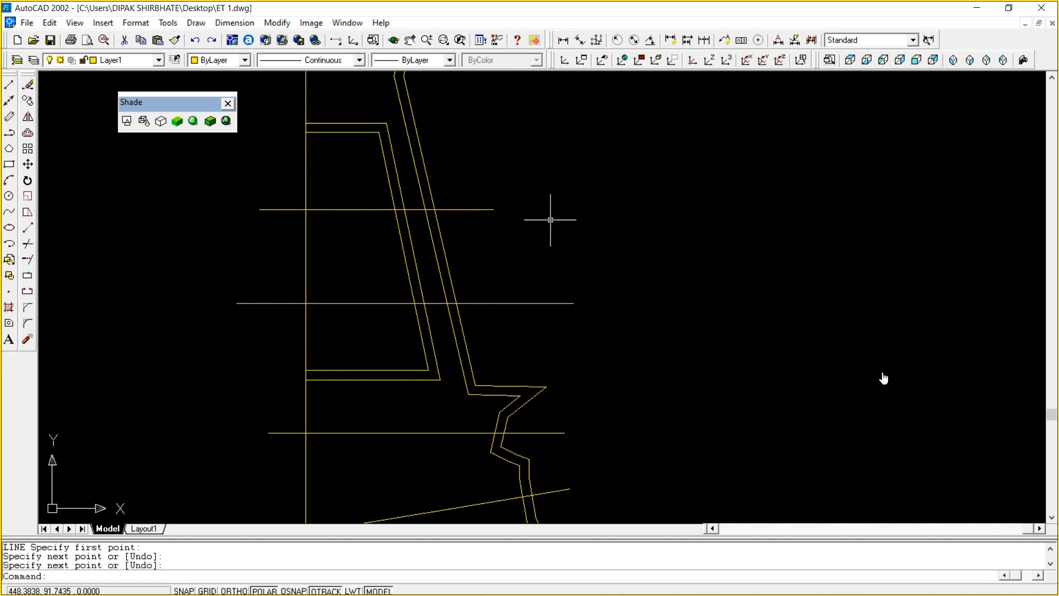
# Draw a horizontal line just above the inner opening, crossing the centre edge and the outline just below its narrow bend
pyautogui.write('P')
pyautogui.press('Return')
pyautogui.moveTo(548, 218); pyautogui.dragTo(537, 378)
pyautogui.rightClick(523, 205)
pyautogui.click(536, 214)
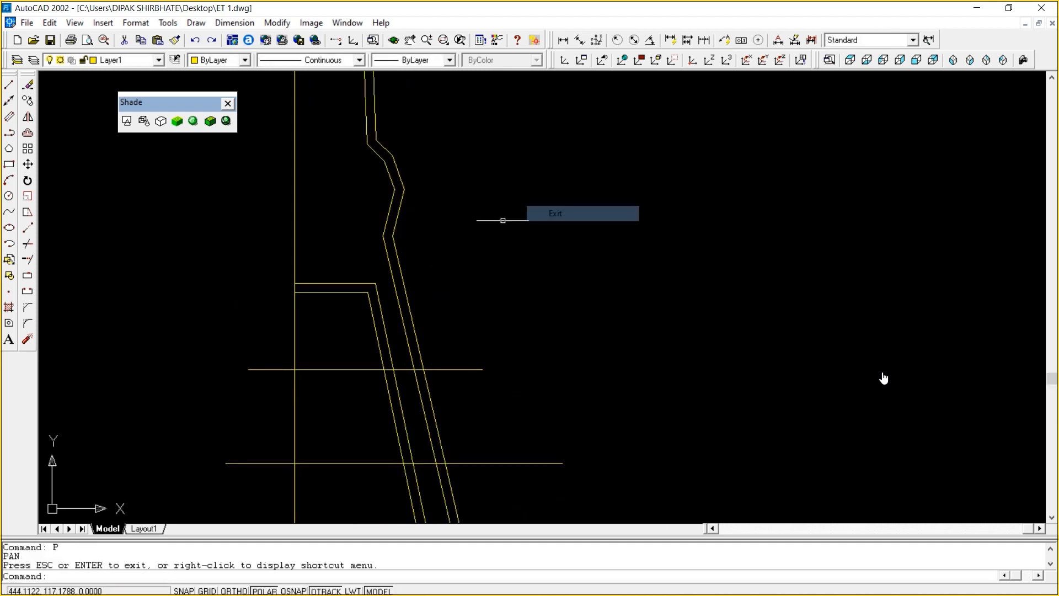
pyautogui.click(9, 84)
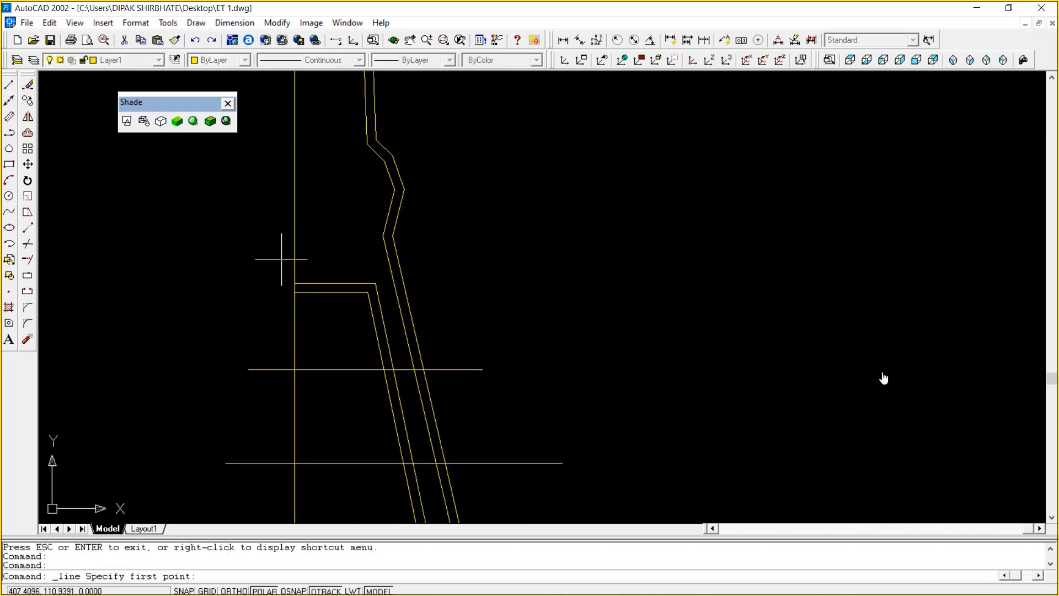
pyautogui.click(227, 243)
pyautogui.click(467, 243)
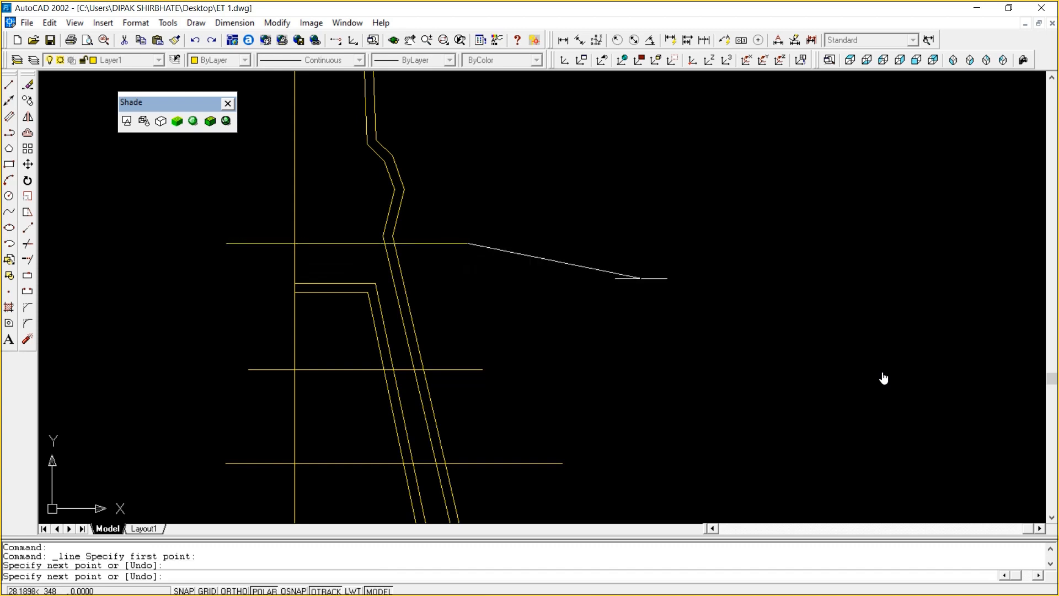
pyautogui.press('Return')
# Draw a horizontal line across the tower at the upper end of the outline's bulge, overshooting both sides
pyautogui.write('P')
pyautogui.press('Return')
pyautogui.moveTo(580, 221); pyautogui.dragTo(578, 357)
pyautogui.rightClick(530, 232)
pyautogui.click(561, 242)
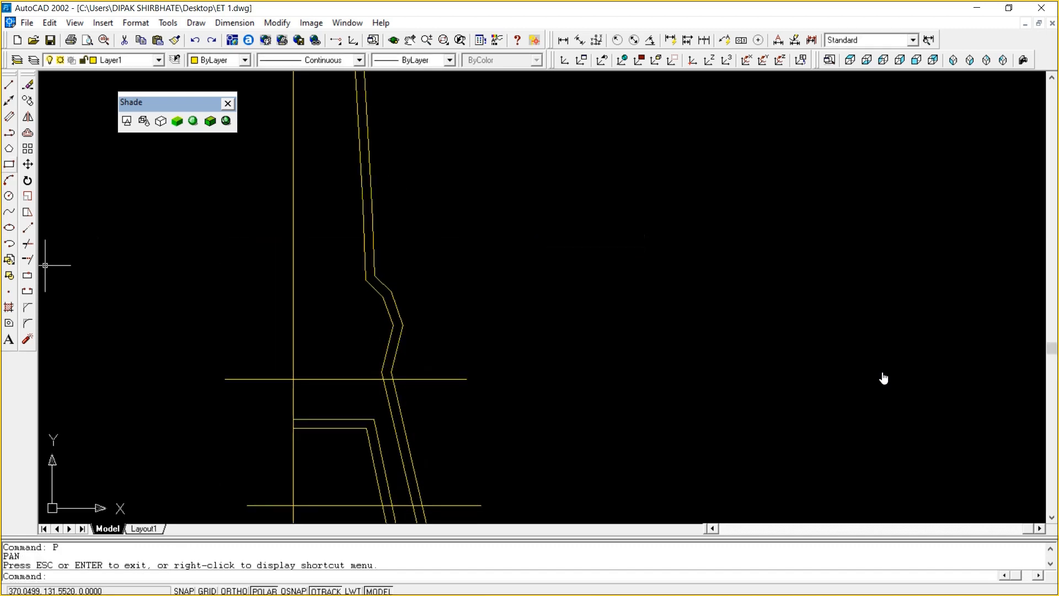
pyautogui.click(9, 84)
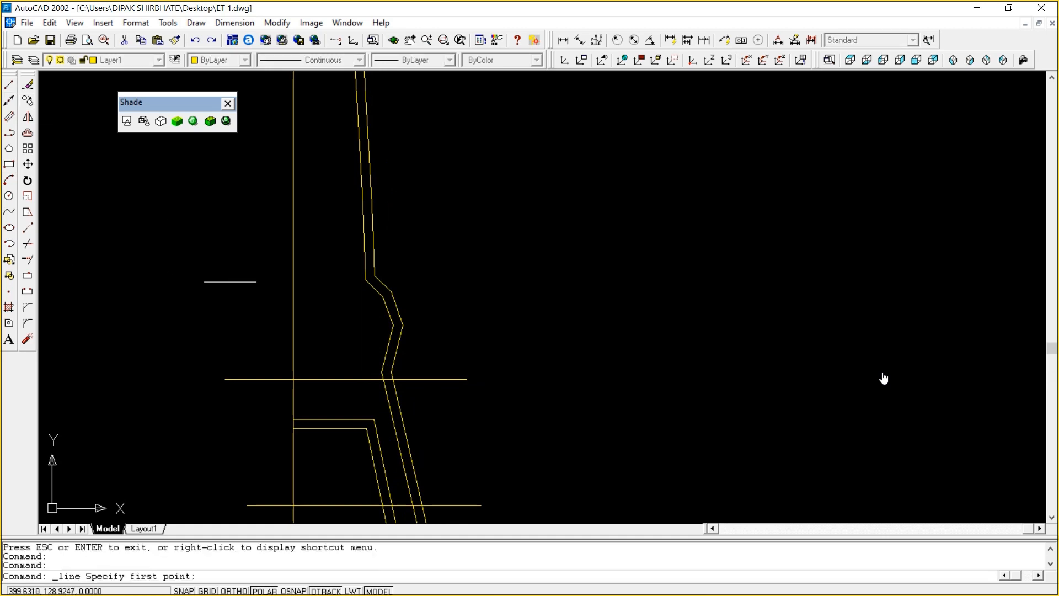
pyautogui.click(228, 286)
pyautogui.click(456, 287)
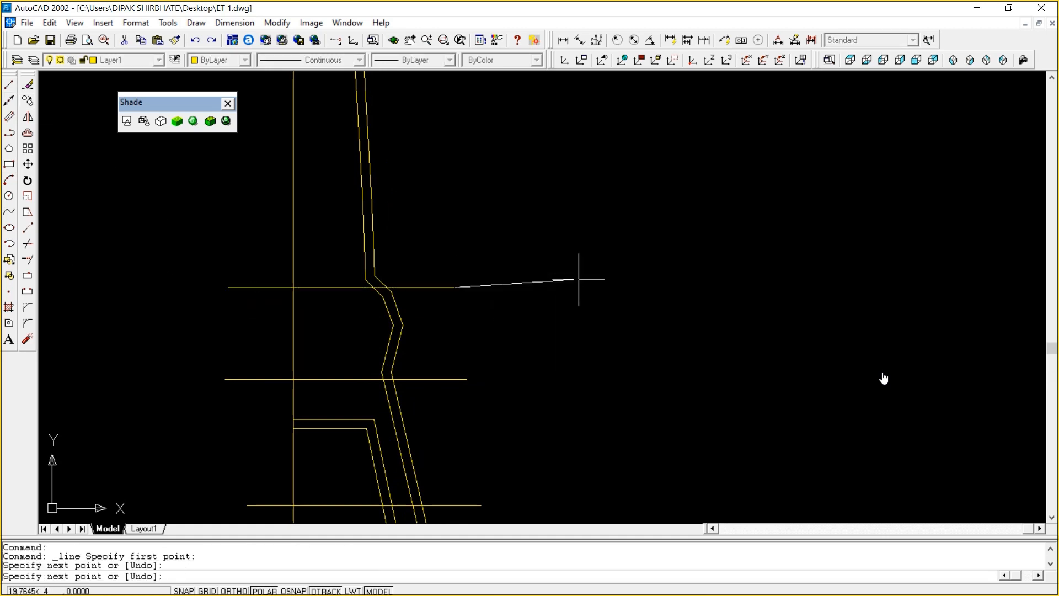
pyautogui.press('Return')
# Draw a horizontal line across the base of the tapering upper shaft, a little above the outline's bulge
pyautogui.press('Return')
pyautogui.click(222, 214)
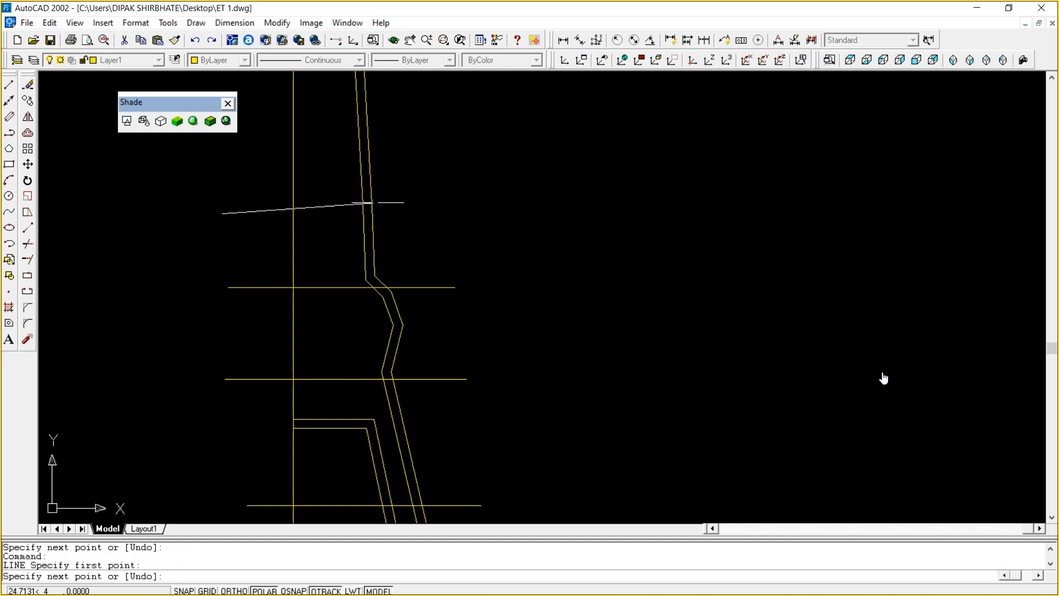
pyautogui.click(455, 213)
pyautogui.press('Return')
# Draw a second horizontal line across the tapering shaft above the previous one, overshooting the centre edge and outer slope
pyautogui.write('P')
pyautogui.press('Return')
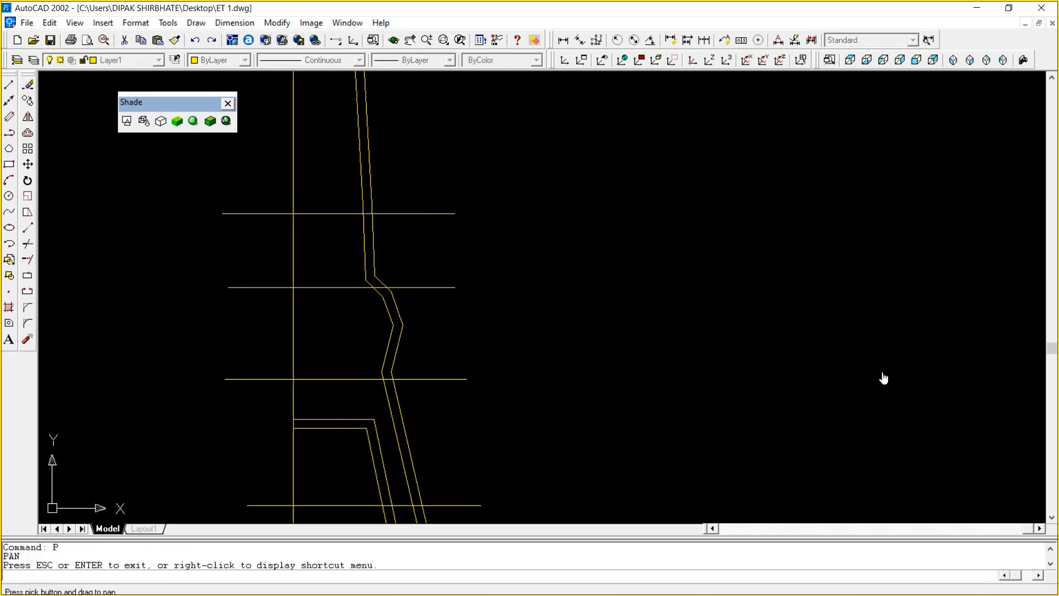
pyautogui.moveTo(499, 110); pyautogui.dragTo(472, 290)
pyautogui.rightClick(473, 221)
pyautogui.click(502, 229)
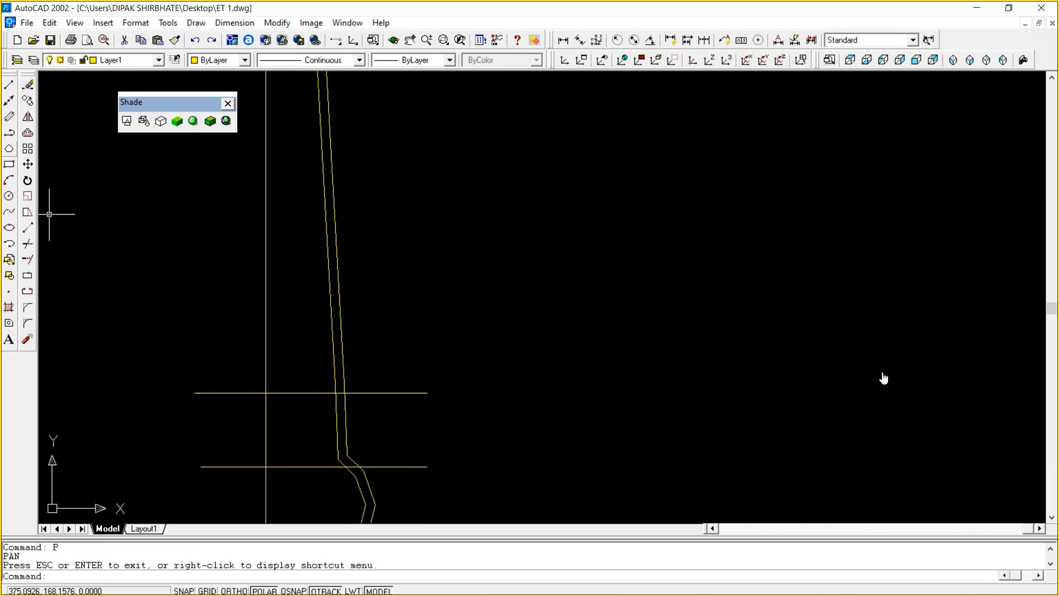
pyautogui.click(9, 84)
pyautogui.click(189, 327)
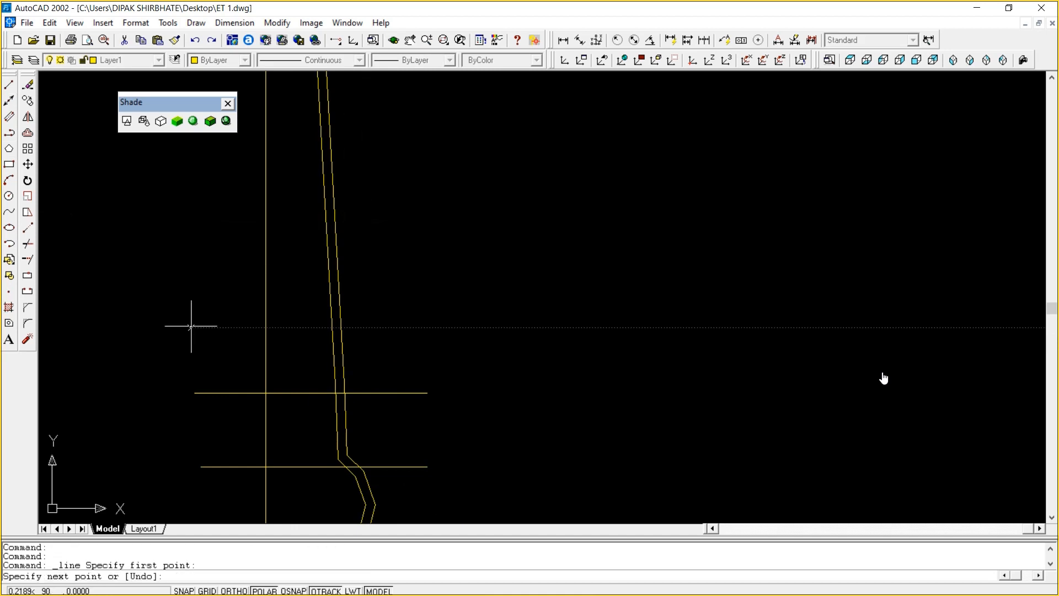
pyautogui.click(406, 327)
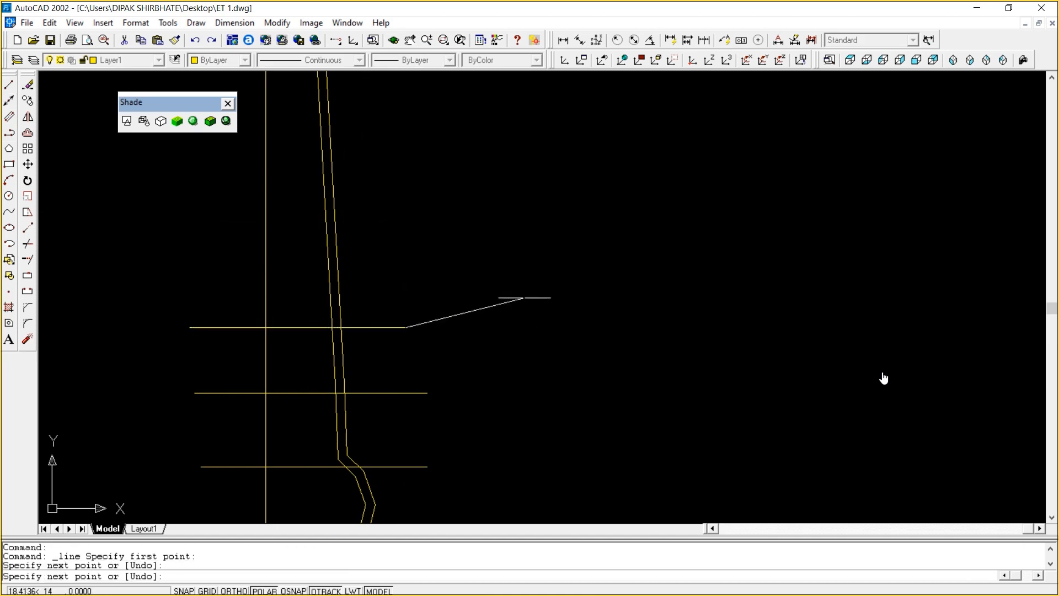
pyautogui.press('Return')
# Draw a third horizontal line across the shaft, spaced slightly wider above the second and extending past both sides
pyautogui.press('Return')
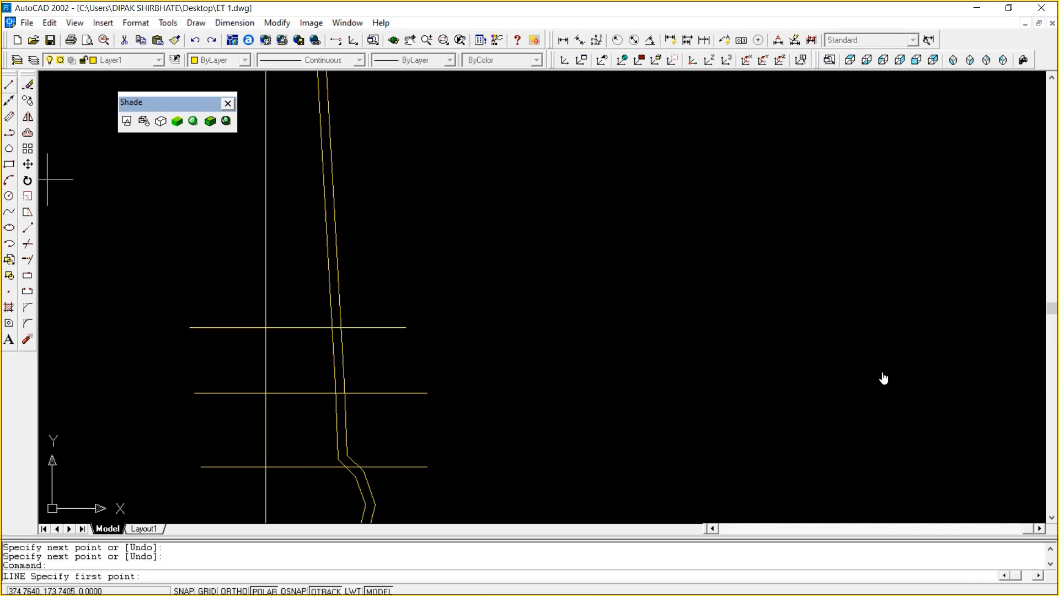
pyautogui.click(9, 85)
pyautogui.click(177, 239)
pyautogui.click(406, 239)
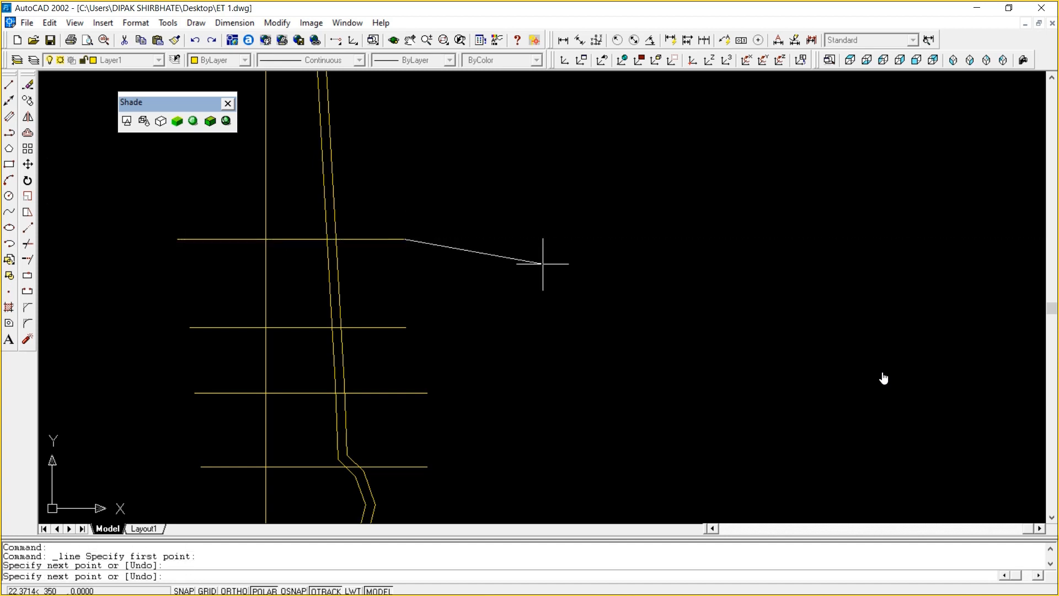
pyautogui.press('Escape')
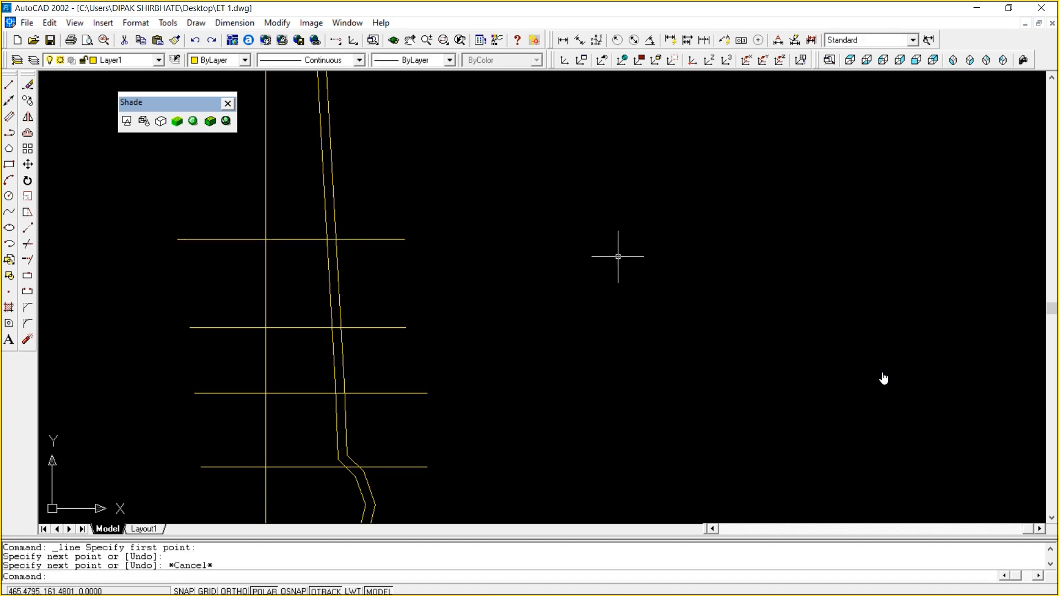
# Draw a fourth horizontal line across the shaft above the third, crossing the centre edge and both slanted outlines
pyautogui.write('P')
pyautogui.press('Return')
pyautogui.moveTo(540, 85); pyautogui.dragTo(541, 273)
pyautogui.rightClick(534, 254)
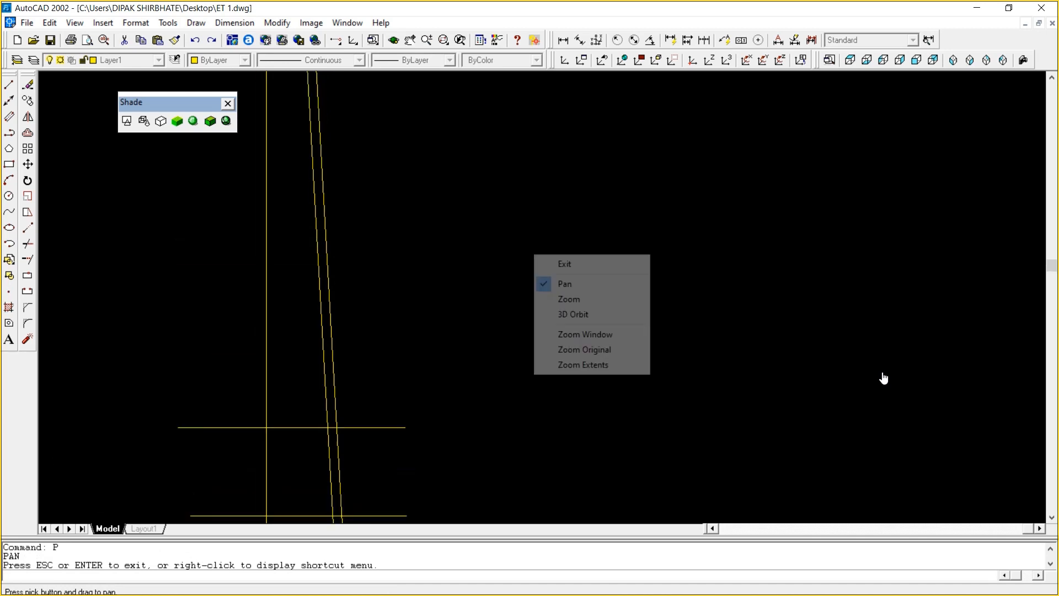
pyautogui.click(552, 264)
pyautogui.click(9, 84)
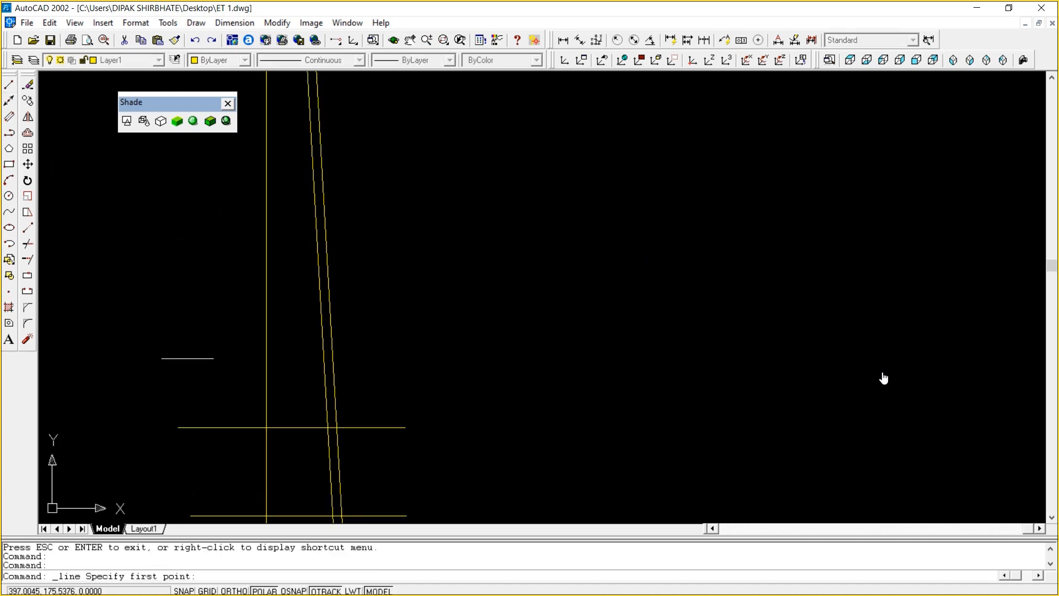
pyautogui.click(176, 348)
pyautogui.click(391, 348)
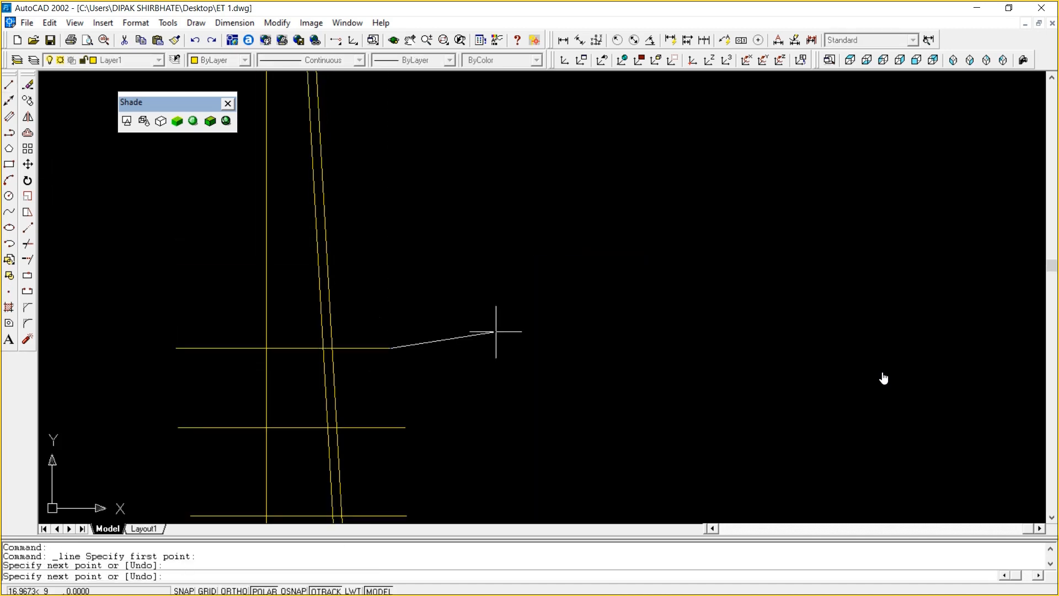
pyautogui.press('Escape')
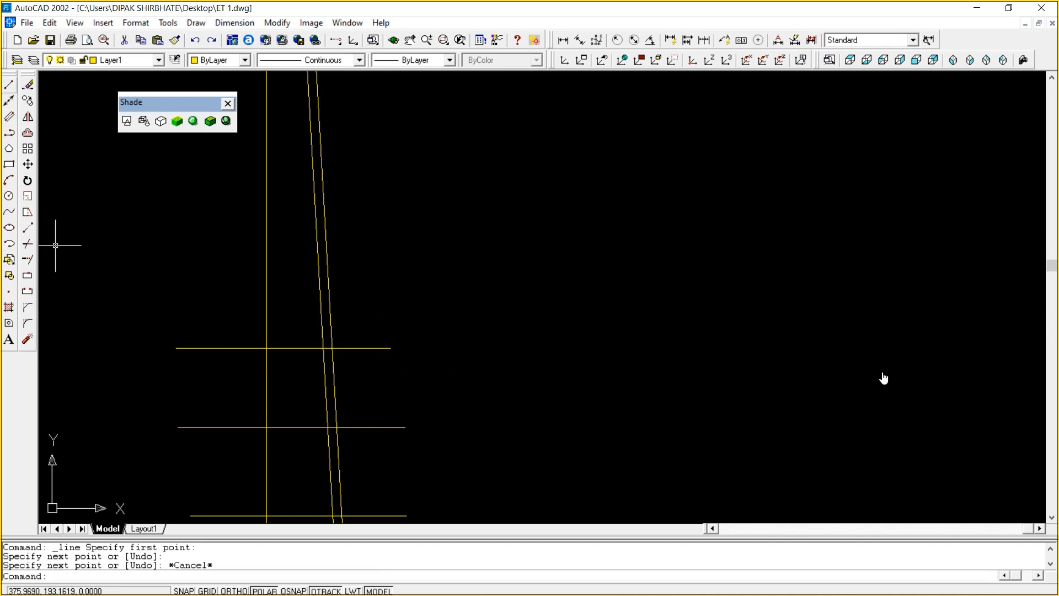
# Draw a fifth horizontal line higher up the shaft, from outside the centre edge to beyond the outer slope
pyautogui.press('Return')
pyautogui.click(194, 251)
pyautogui.click(398, 251)
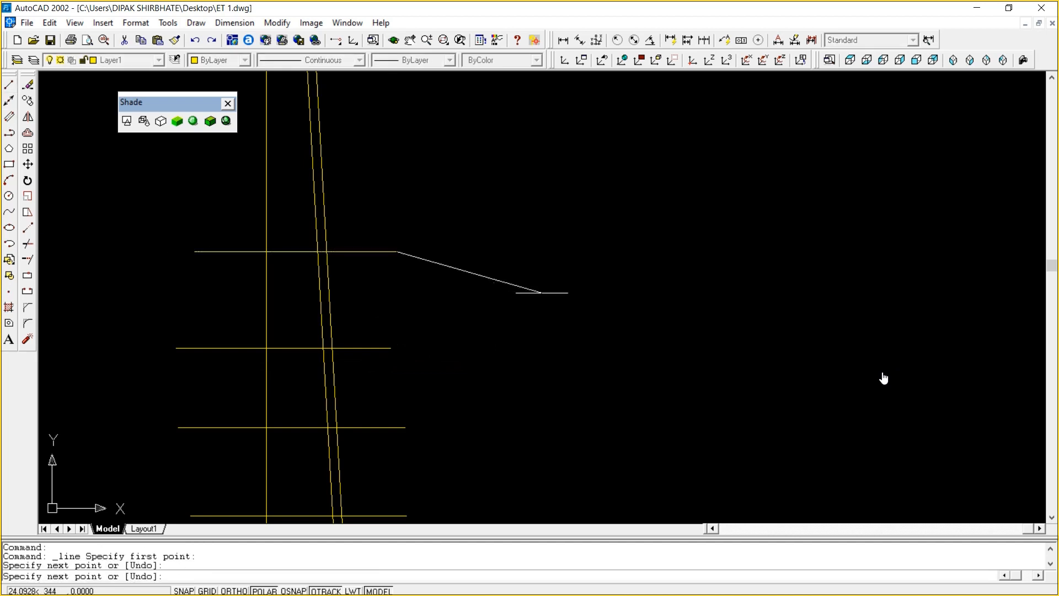
# Draw a sixth horizontal line about 33 units long across the shaft above the fifth, overshooting the centre edge and outer slope
pyautogui.press('Escape')
pyautogui.write('P')
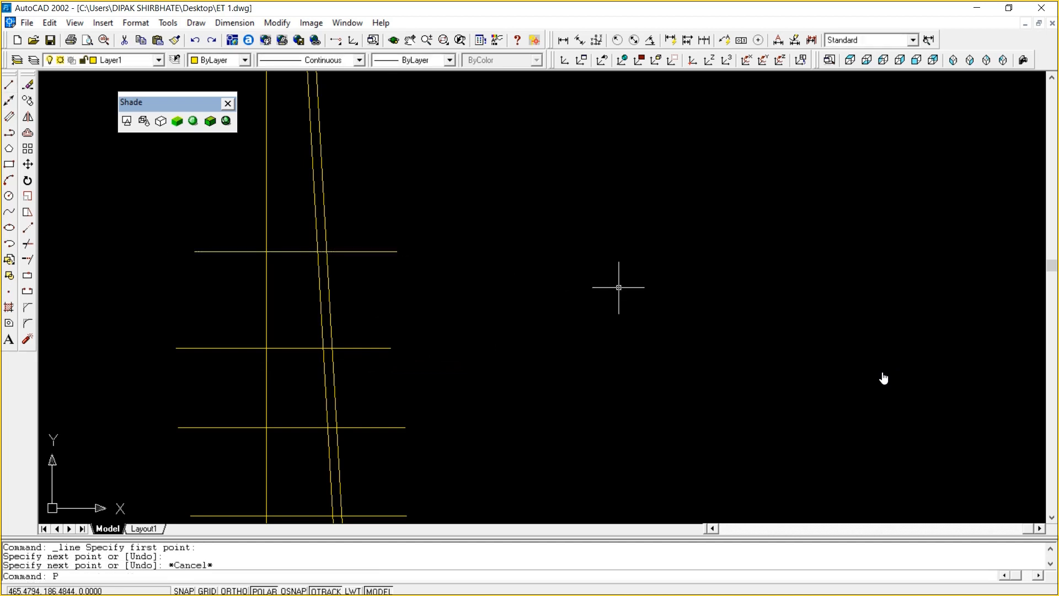
pyautogui.press('Return')
pyautogui.moveTo(619, 288); pyautogui.dragTo(666, 465)
pyautogui.rightClick(461, 201)
pyautogui.click(480, 209)
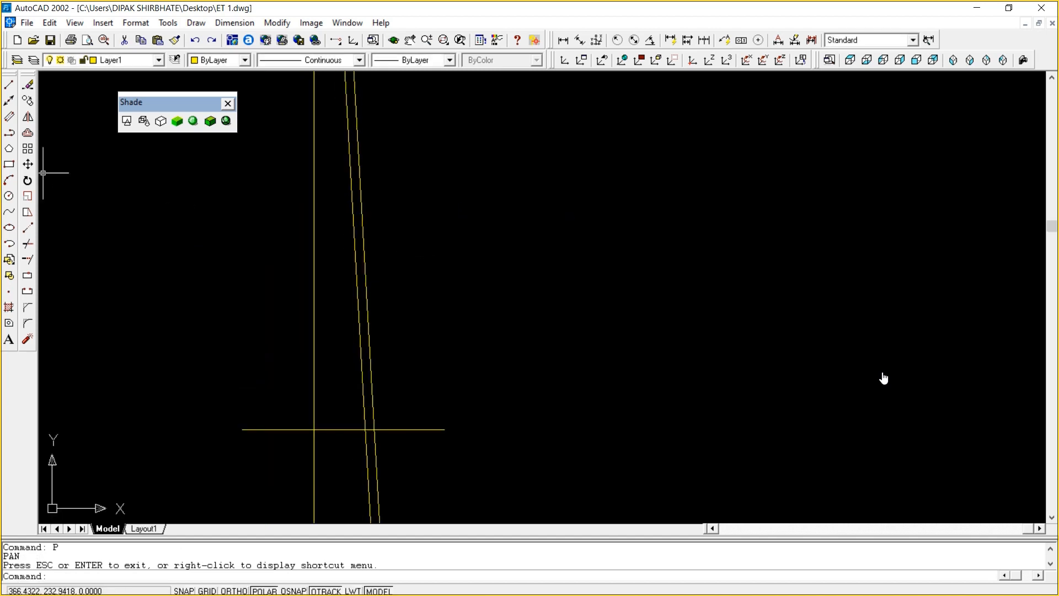
pyautogui.click(9, 84)
pyautogui.click(235, 338)
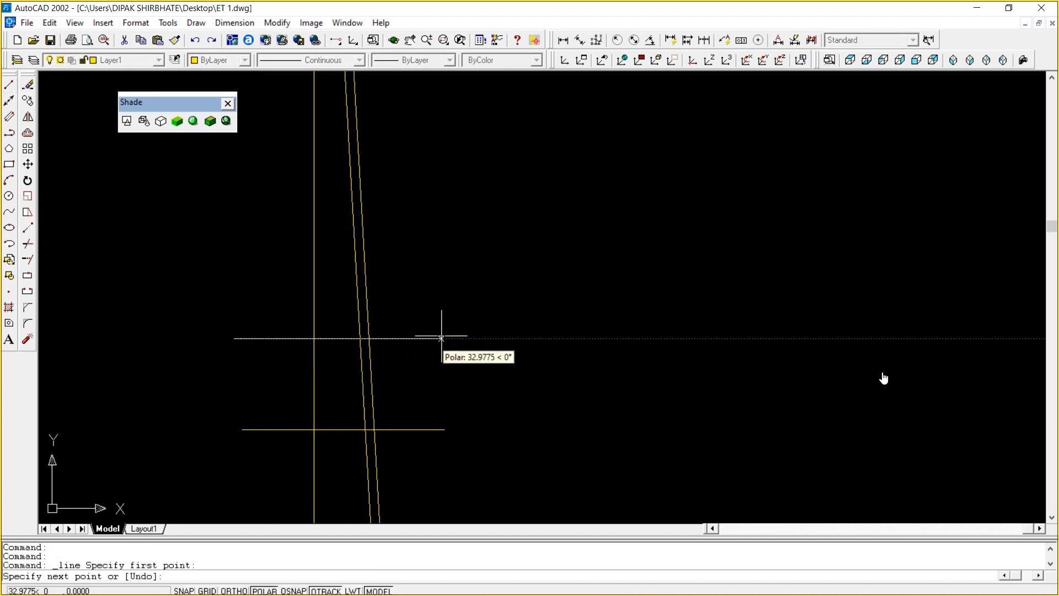
pyautogui.press('Escape')
# Copy the topmost horizontal line straight up the shaft by roughly the spacing between the two lines below it
pyautogui.write('P')
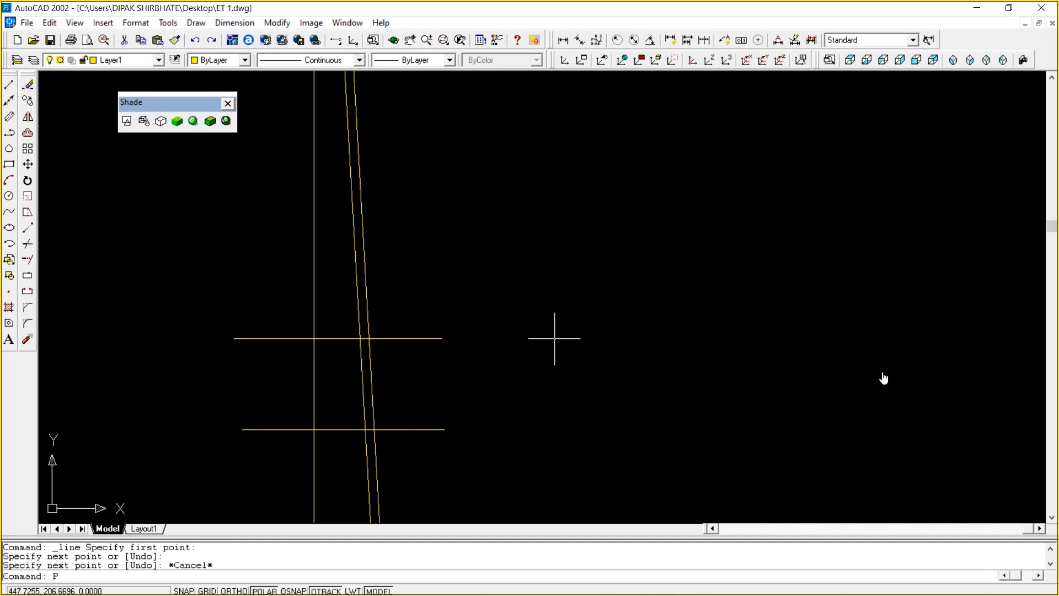
pyautogui.press('Return')
pyautogui.moveTo(883, 378); pyautogui.dragTo(869, 245)
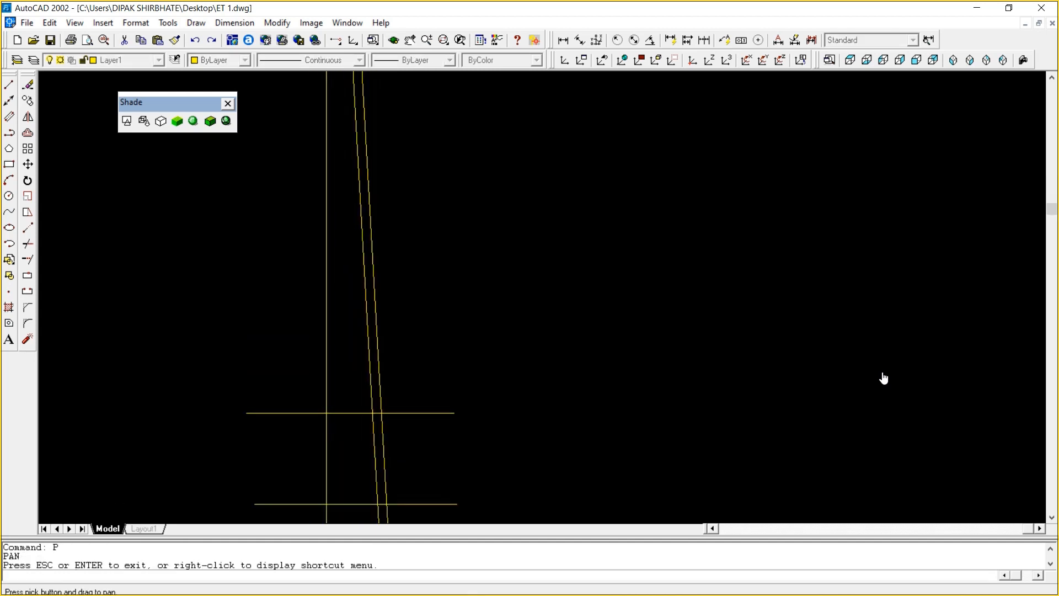
pyautogui.rightClick(506, 213)
pyautogui.click(546, 221)
pyautogui.write('C')
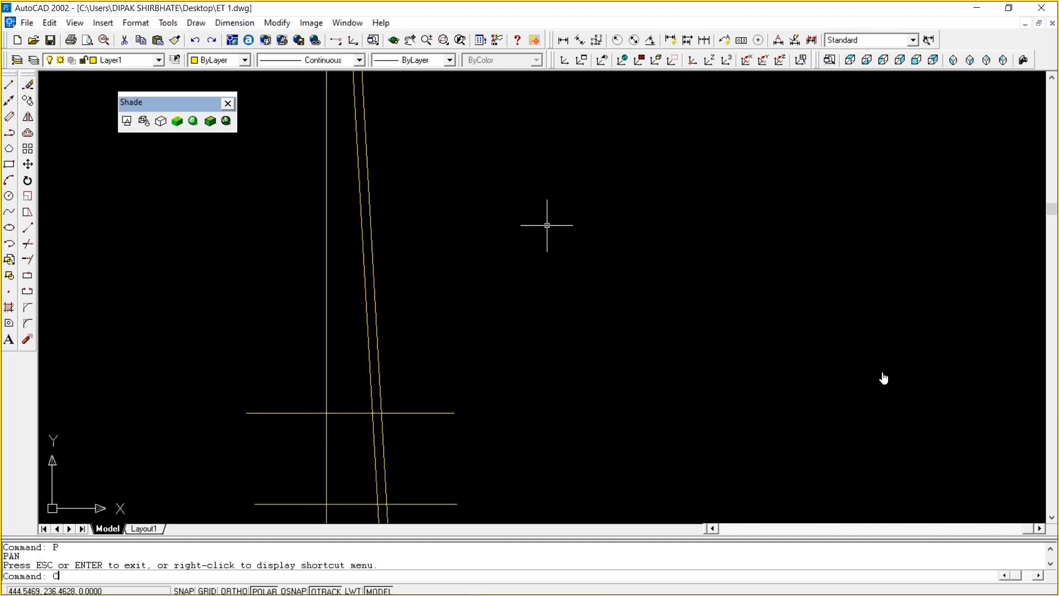
pyautogui.write('O')
pyautogui.press('Return')
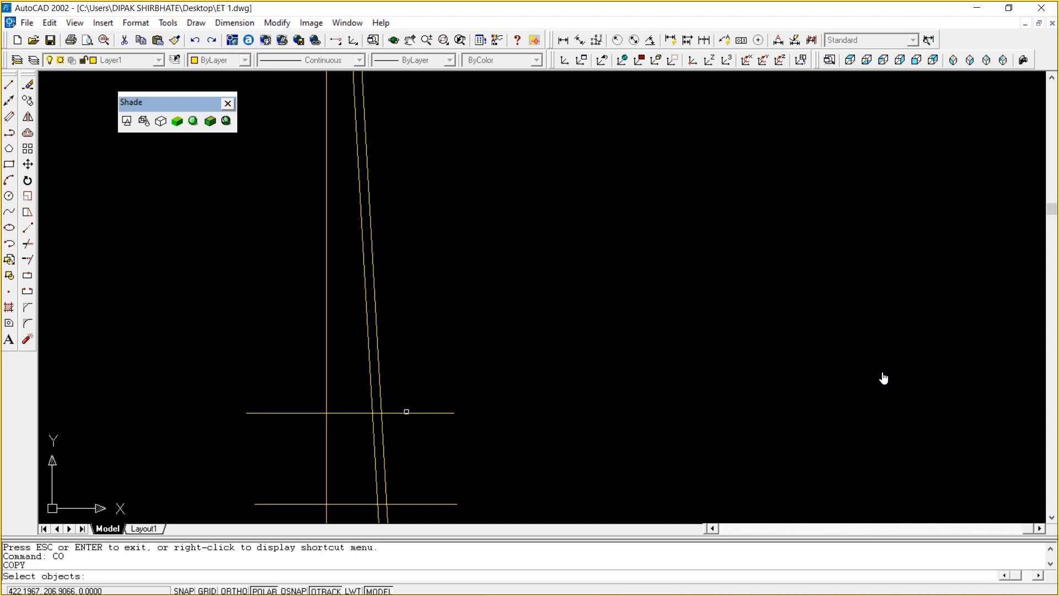
pyautogui.click(407, 412)
pyautogui.press('Return')
pyautogui.click(431, 390)
pyautogui.click(431, 303)
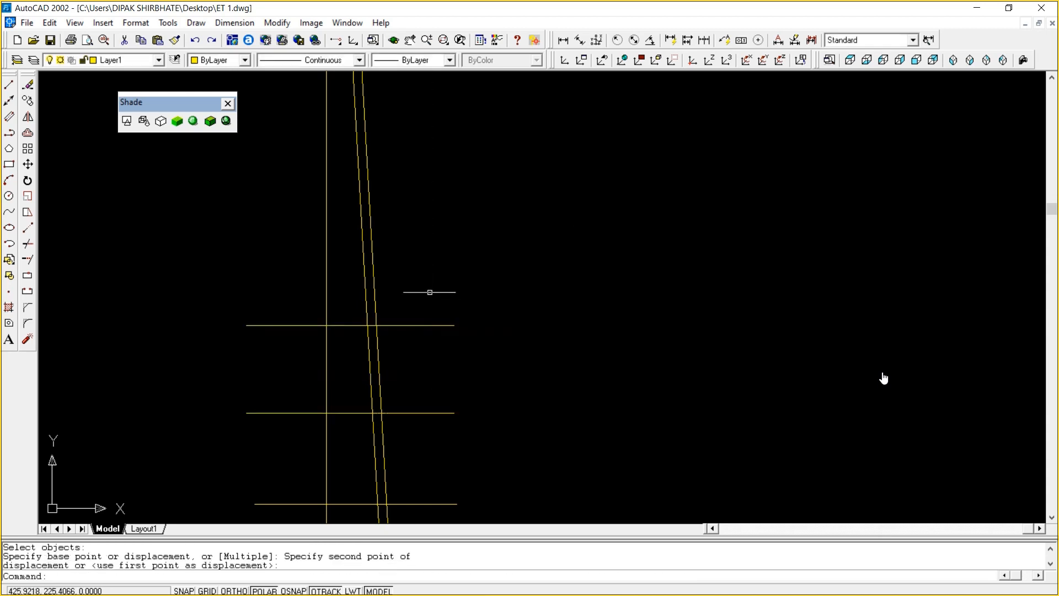
# Start a multiple copy of the newest horizontal line and place two copies higher up the shaft, the first about 14 units above
pyautogui.write('CO')
pyautogui.press('Return')
pyautogui.click(409, 326)
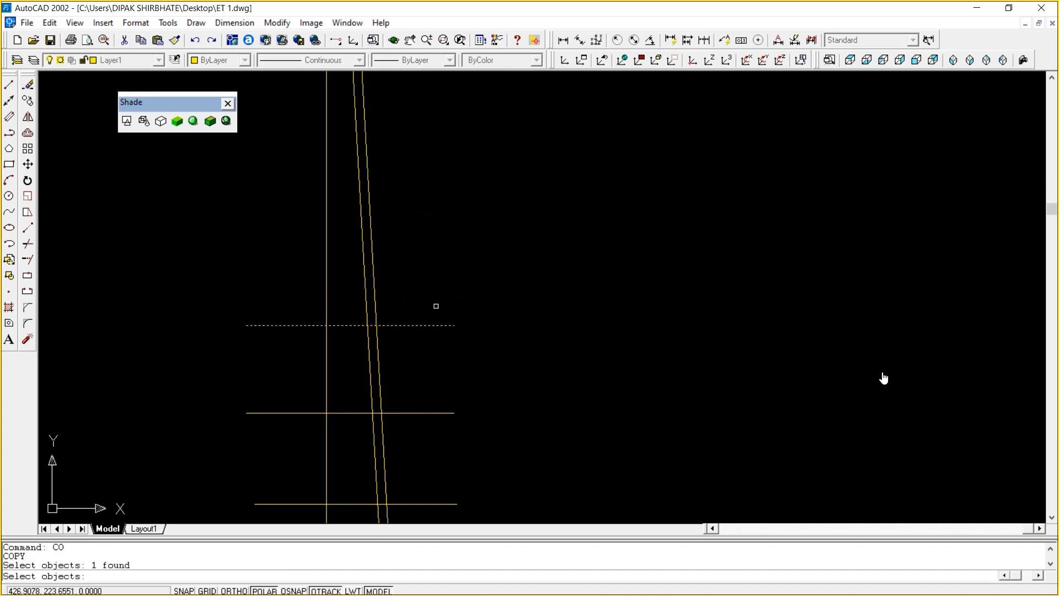
pyautogui.press('Return')
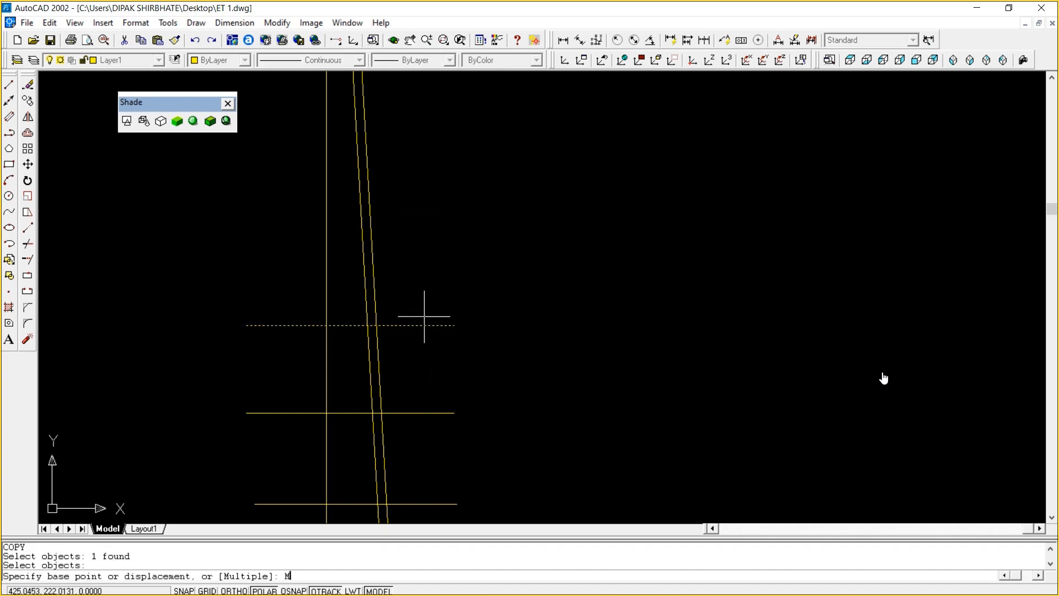
pyautogui.write('M')
pyautogui.press('Return')
pyautogui.click(432, 299)
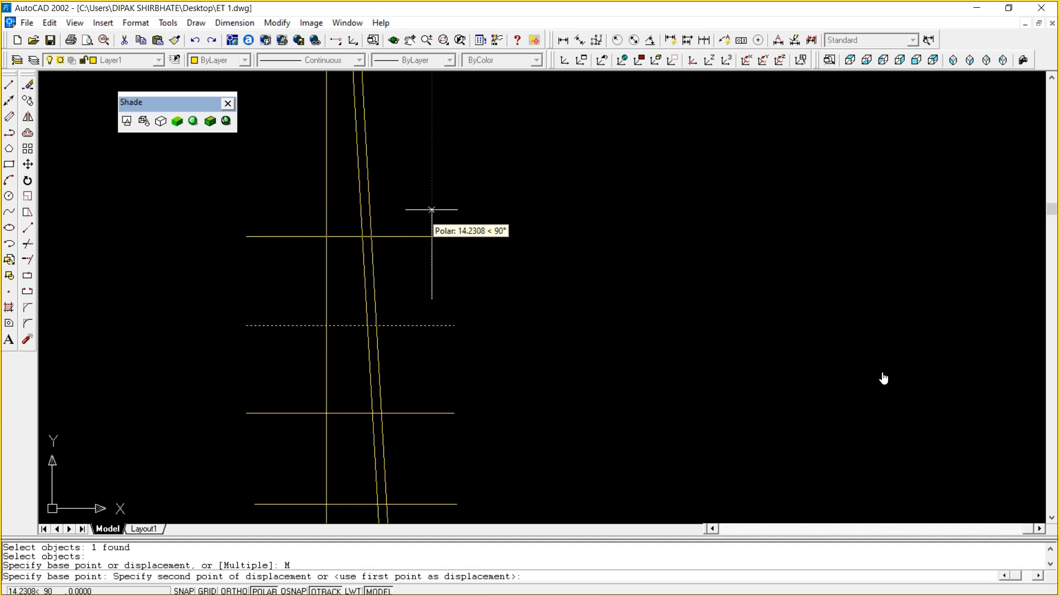
pyautogui.click(432, 214)
pyautogui.click(423, 134)
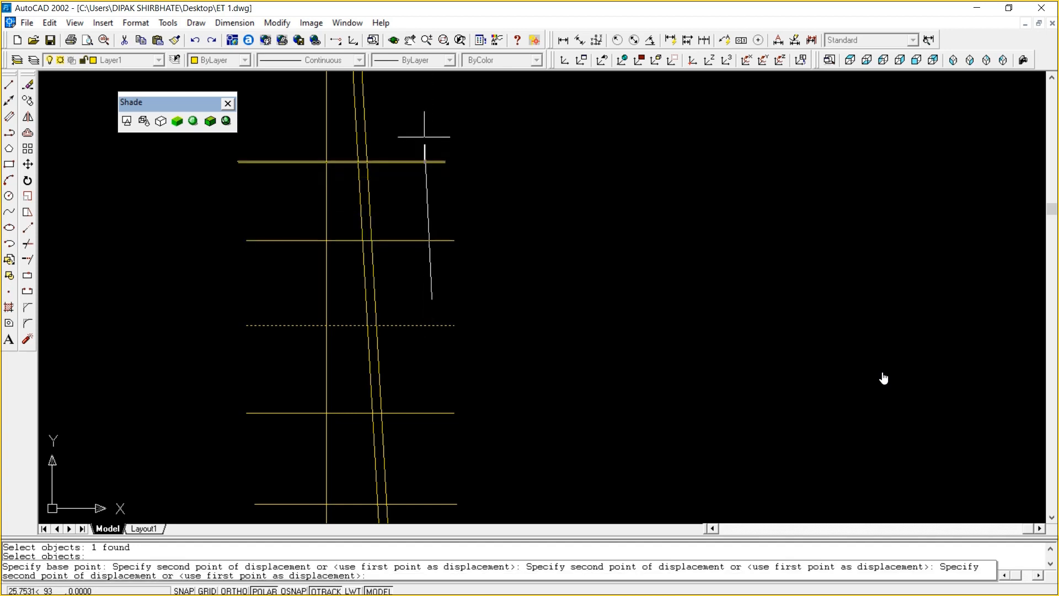
# Place two more copies of the line, one at the bend in the outlines and one across the near-vertical section above it
pyautogui.click(1052, 77)
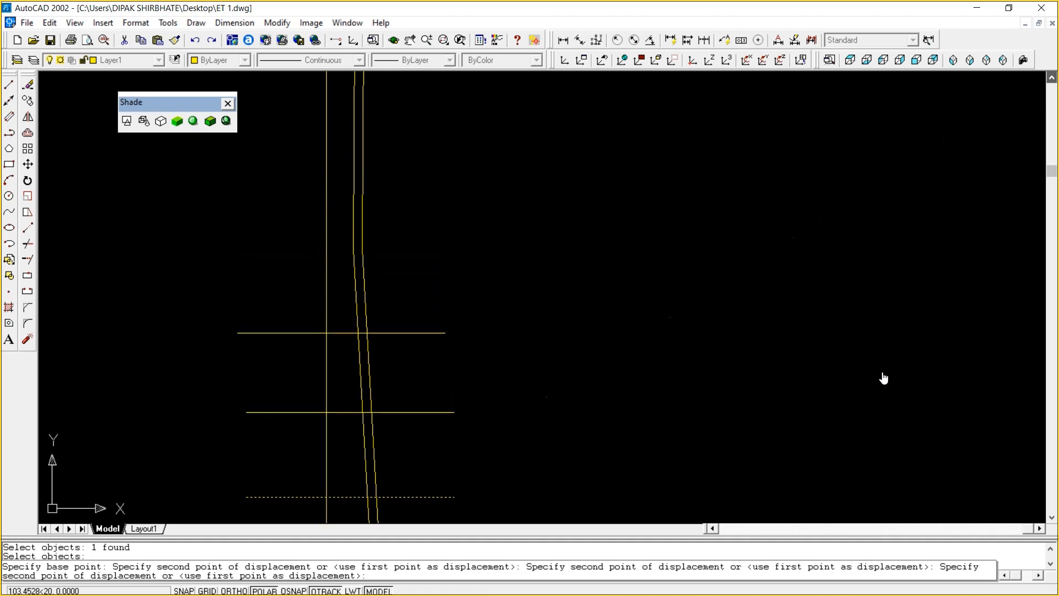
pyautogui.click(432, 224)
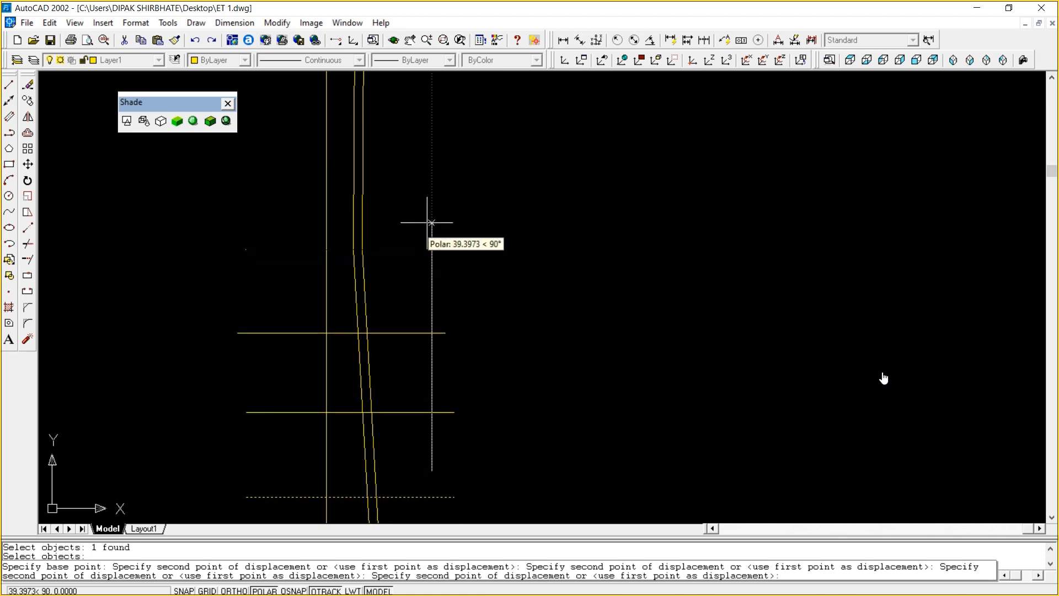
pyautogui.click(431, 135)
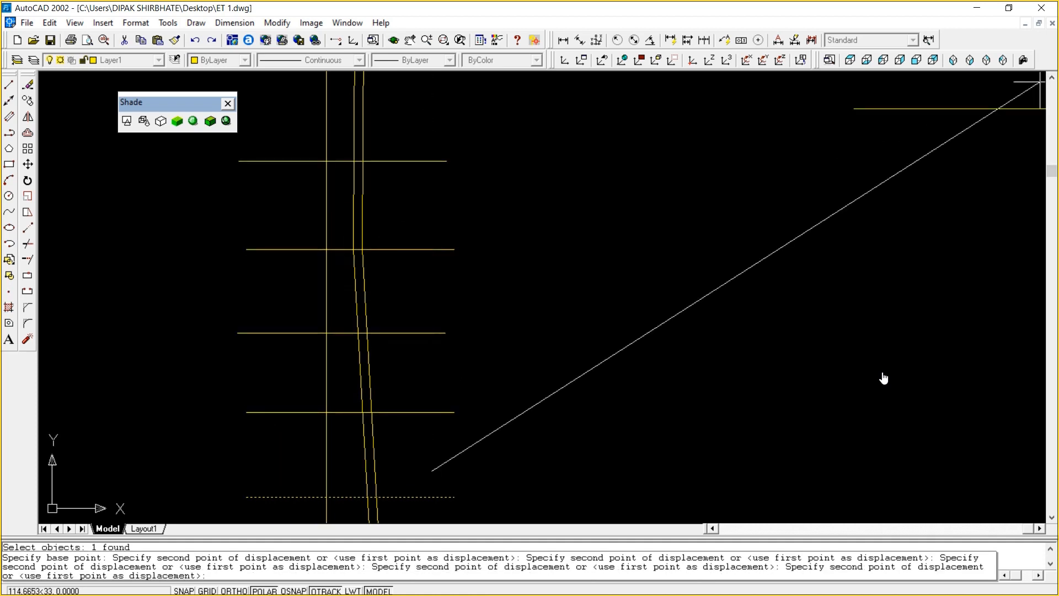
# Place three more closely spaced copies up to just below the tower's pointed tip, and end the multiple copy
pyautogui.click(1052, 77)
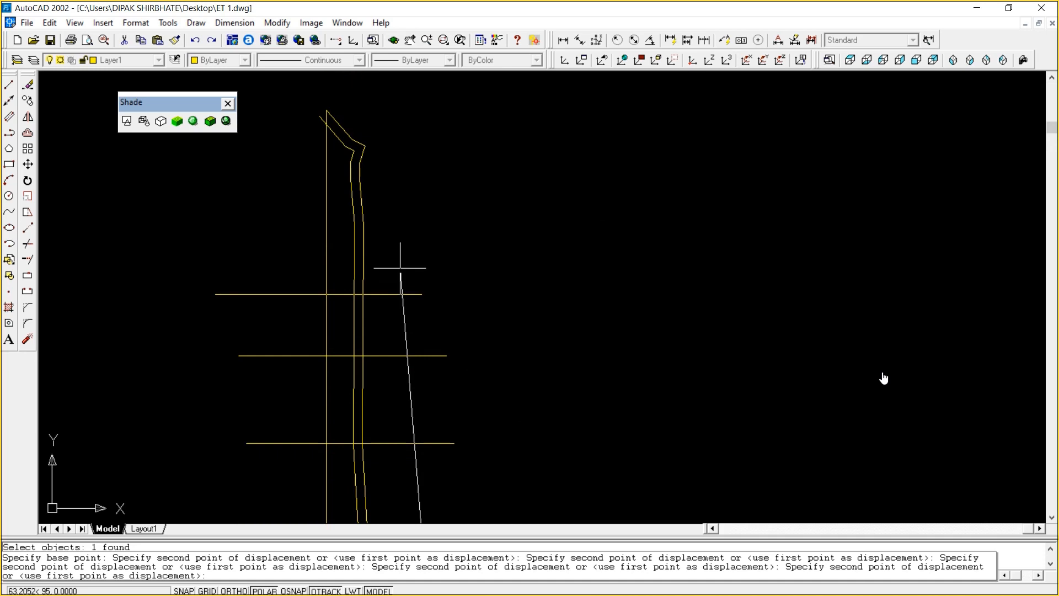
pyautogui.click(401, 272)
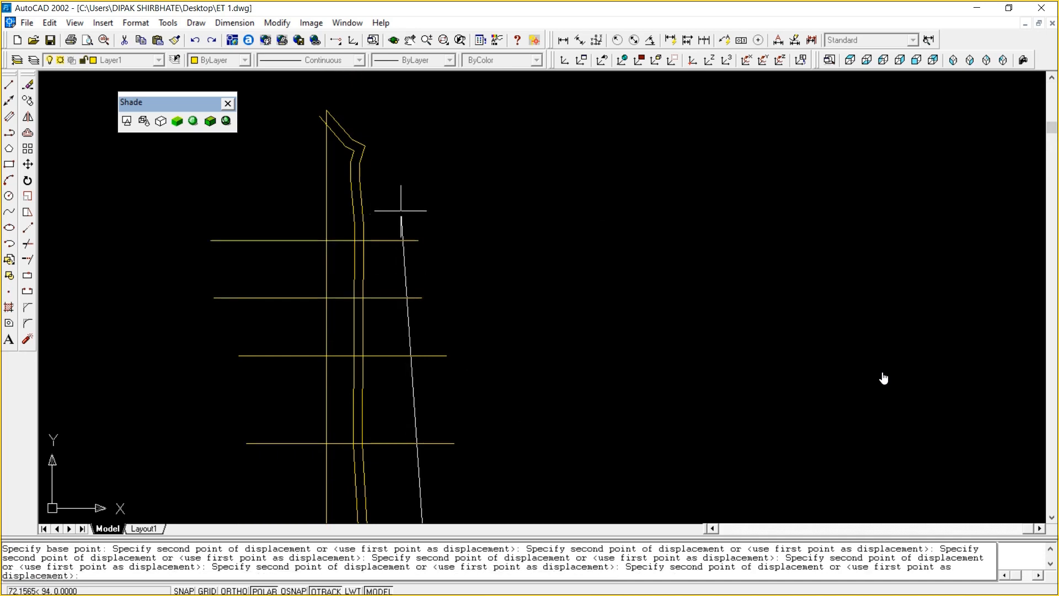
pyautogui.click(402, 169)
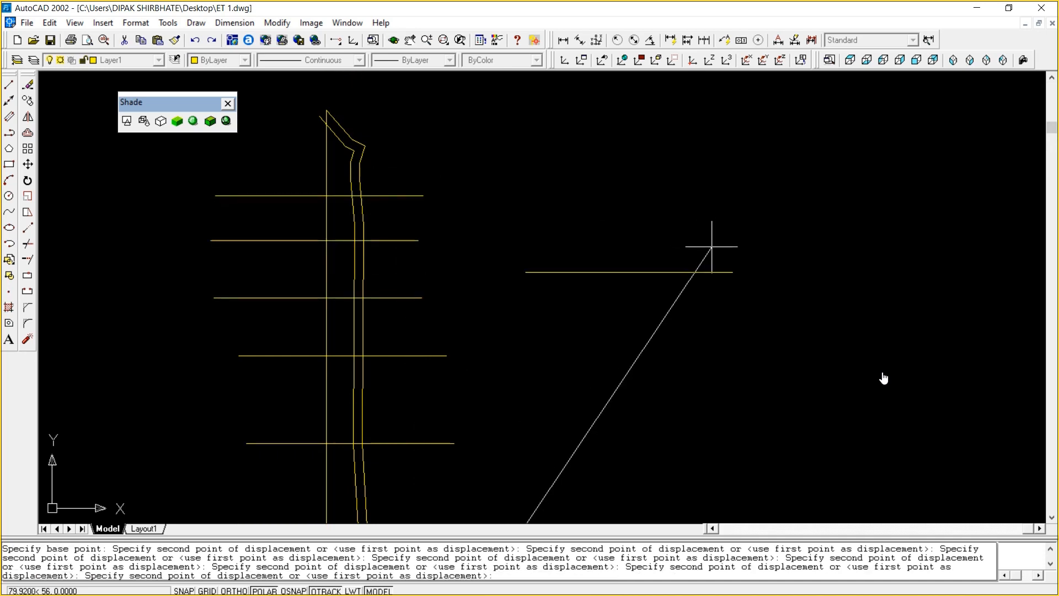
pyautogui.press('Escape')
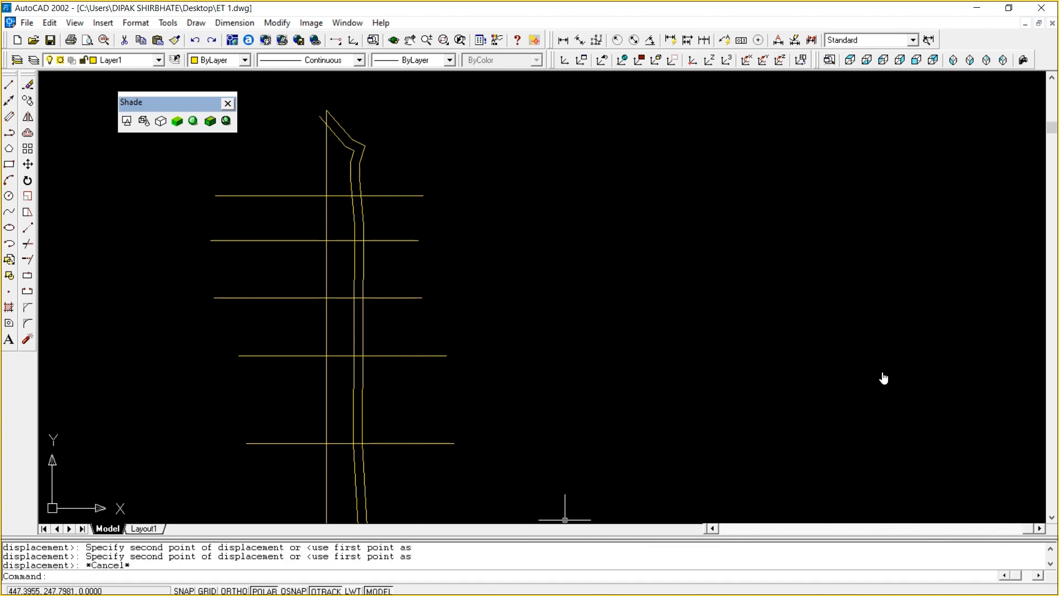
pyautogui.click(910, 582)
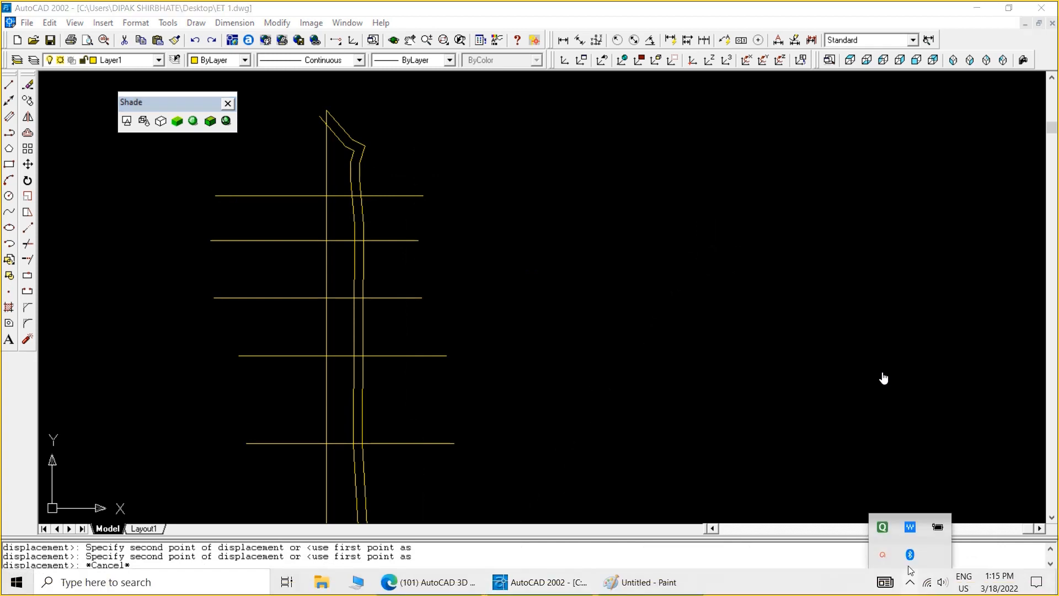
pyautogui.click(885, 554)
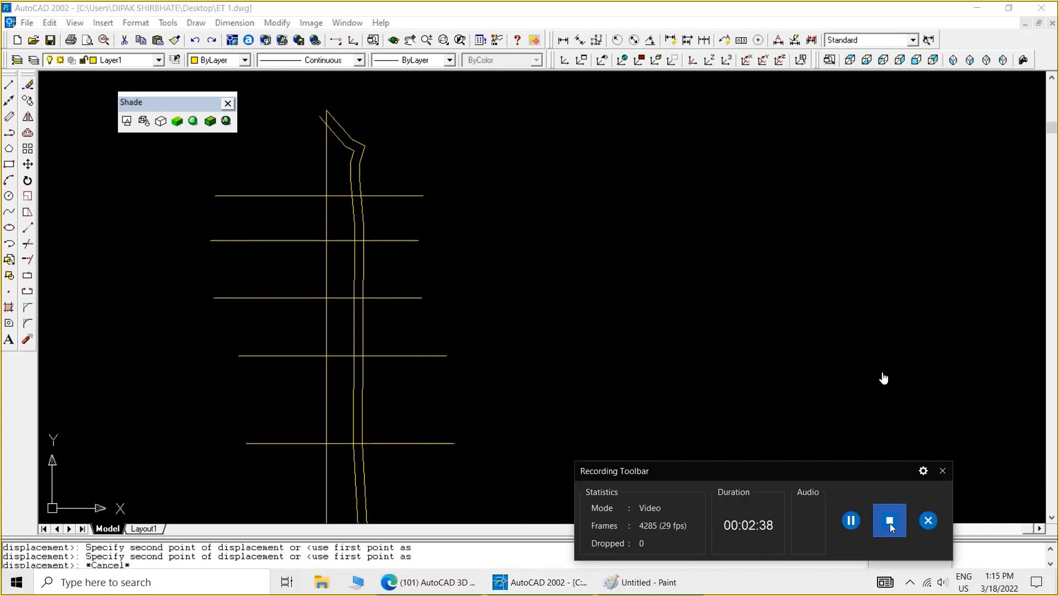
pyautogui.click(890, 521)
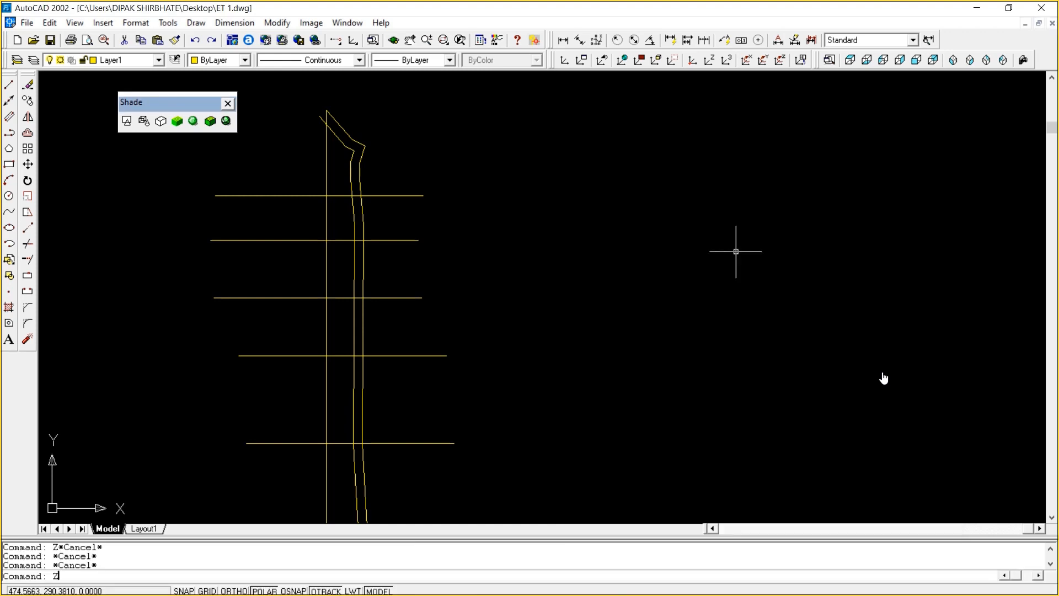
# Look over the tower outline from its peak down to its arched base
pyautogui.press('Return')
pyautogui.press('Return')
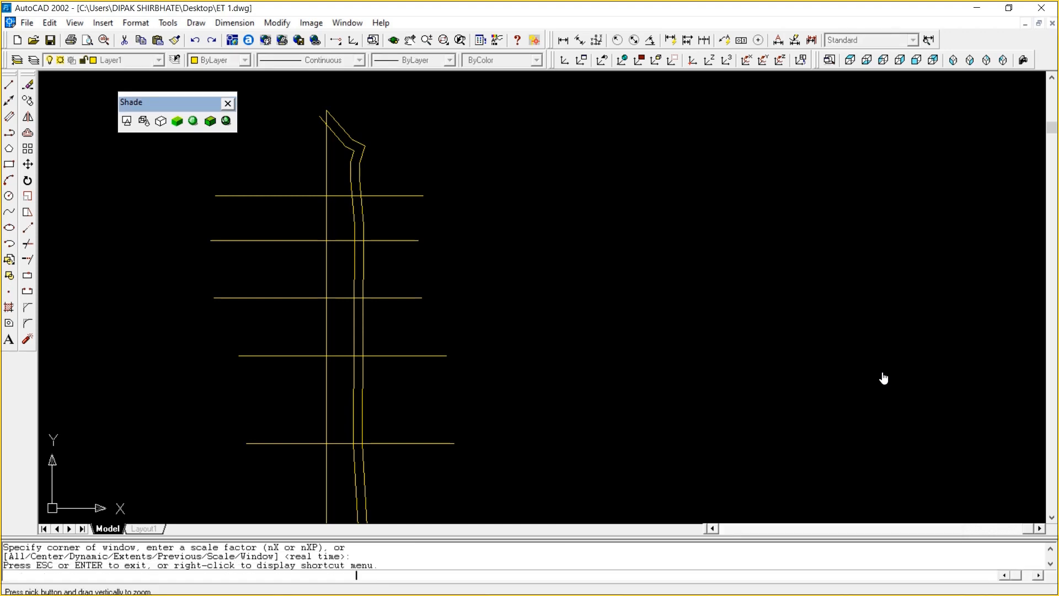
pyautogui.scroll(-4, 883, 378)
pyautogui.rightClick(883, 378)
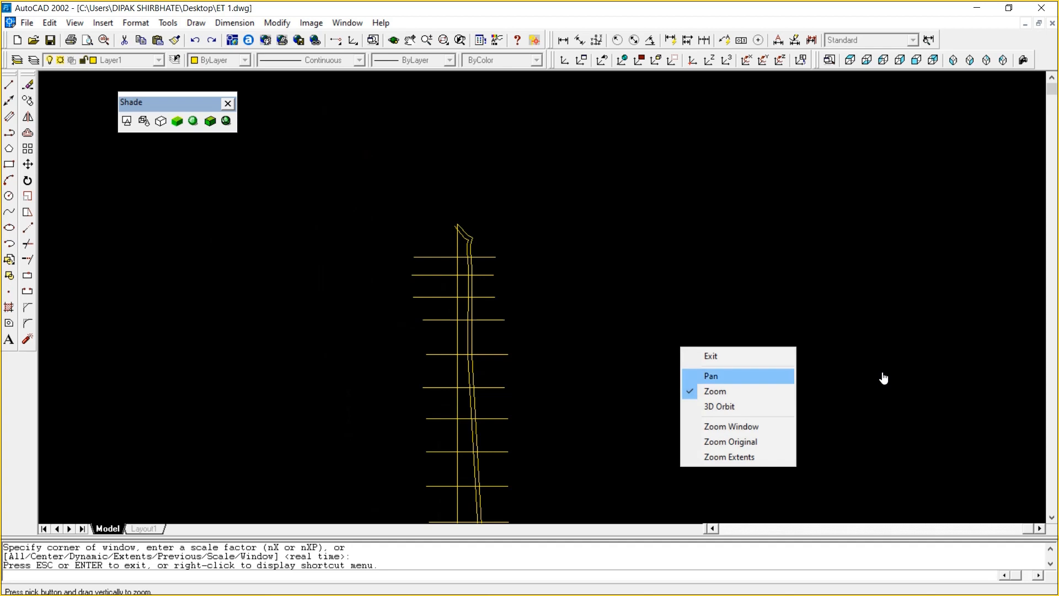
pyautogui.click(711, 376)
pyautogui.moveTo(711, 512); pyautogui.dragTo(706, 242)
pyautogui.rightClick(707, 243)
pyautogui.click(741, 288)
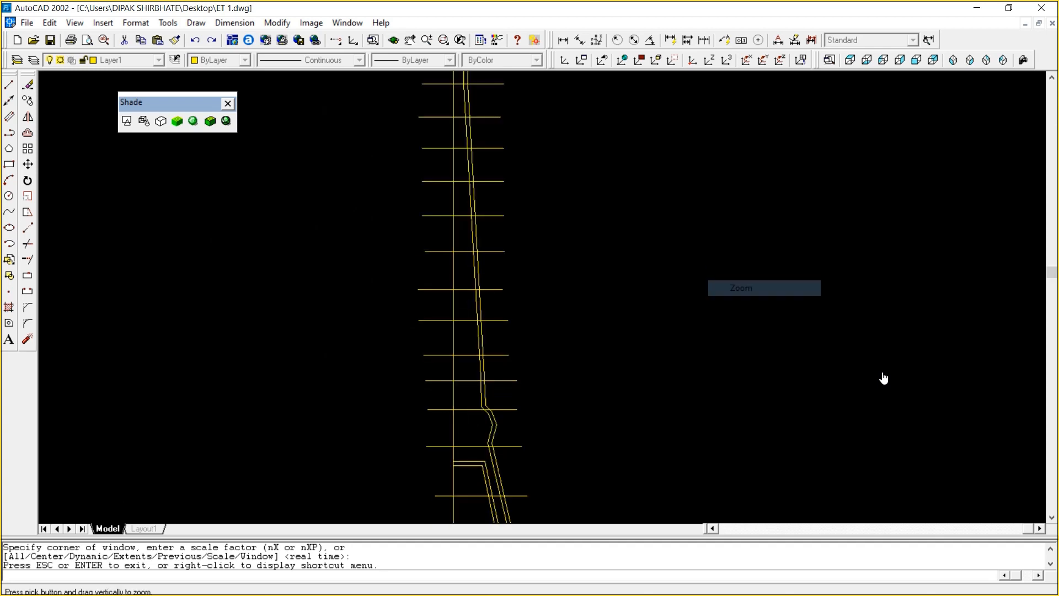
pyautogui.moveTo(717, 172)
pyautogui.mouseDown()
pyautogui.moveTo(695, 351)
pyautogui.moveTo(676, 384)
pyautogui.moveTo(621, 261)
pyautogui.mouseUp()
pyautogui.rightClick(676, 384)
pyautogui.click(707, 415)
pyautogui.moveTo(709, 255); pyautogui.dragTo(712, 316)
pyautogui.rightClick(712, 316)
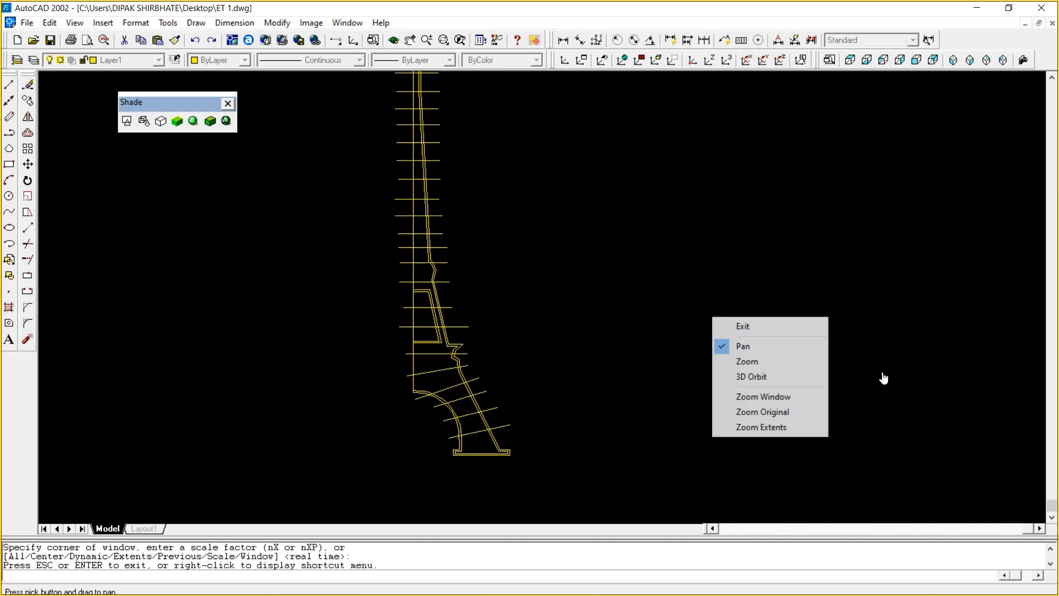
pyautogui.click(753, 326)
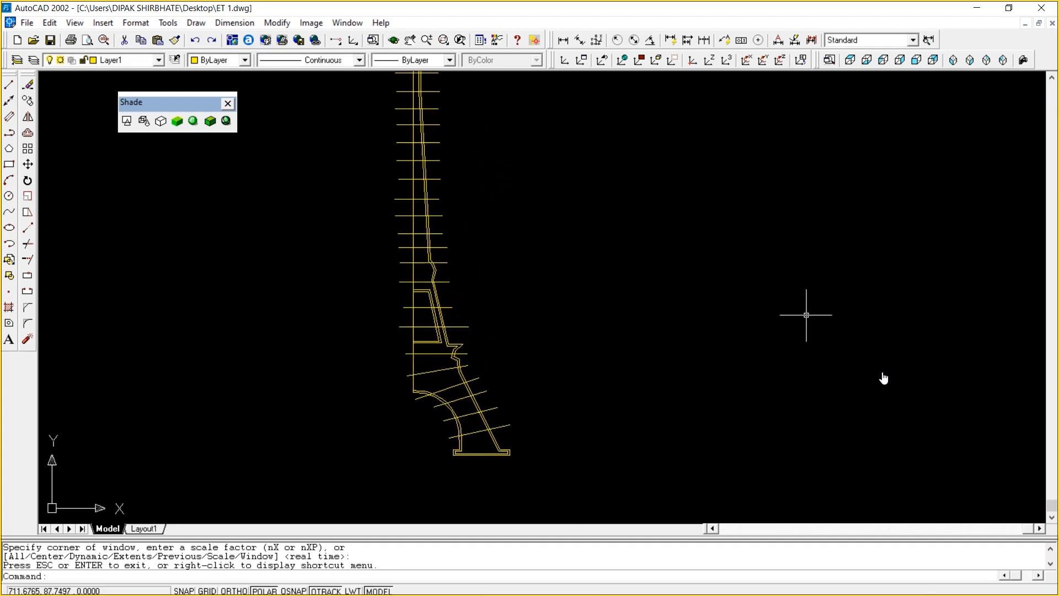
# Offset the lowest inclined line across the tower's leg 1.5 units downward
pyautogui.write('Z')
pyautogui.press('Return')
pyautogui.write('W')
pyautogui.press('Return')
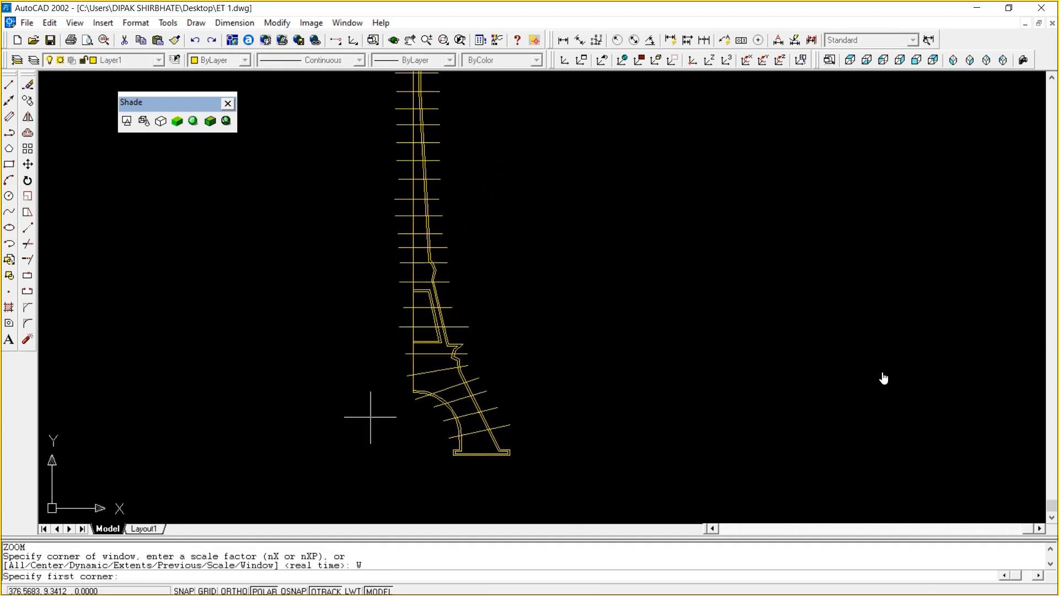
pyautogui.click(396, 379)
pyautogui.click(584, 472)
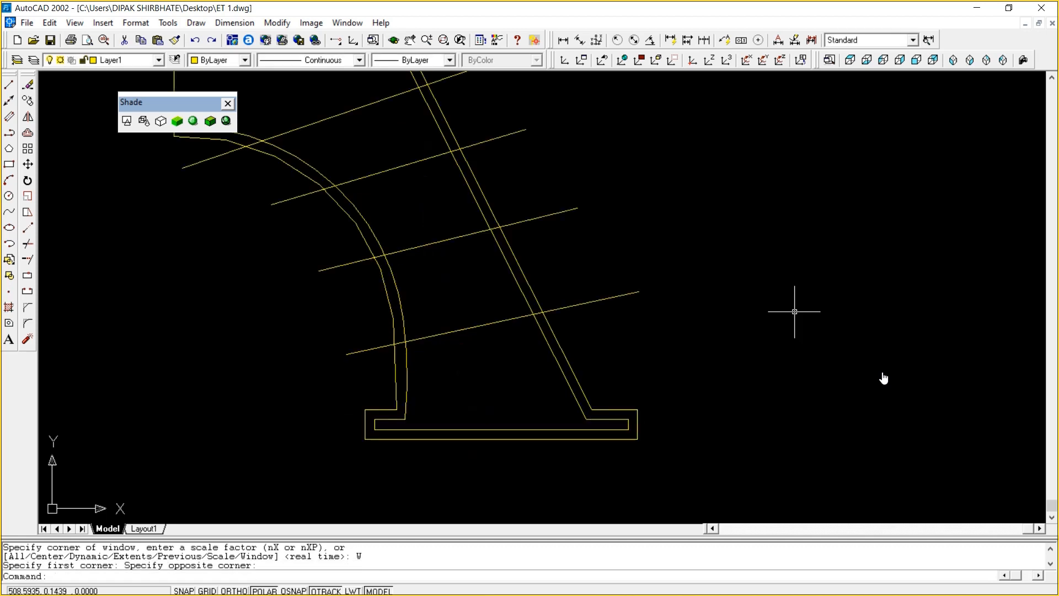
pyautogui.write('O')
pyautogui.press('Return')
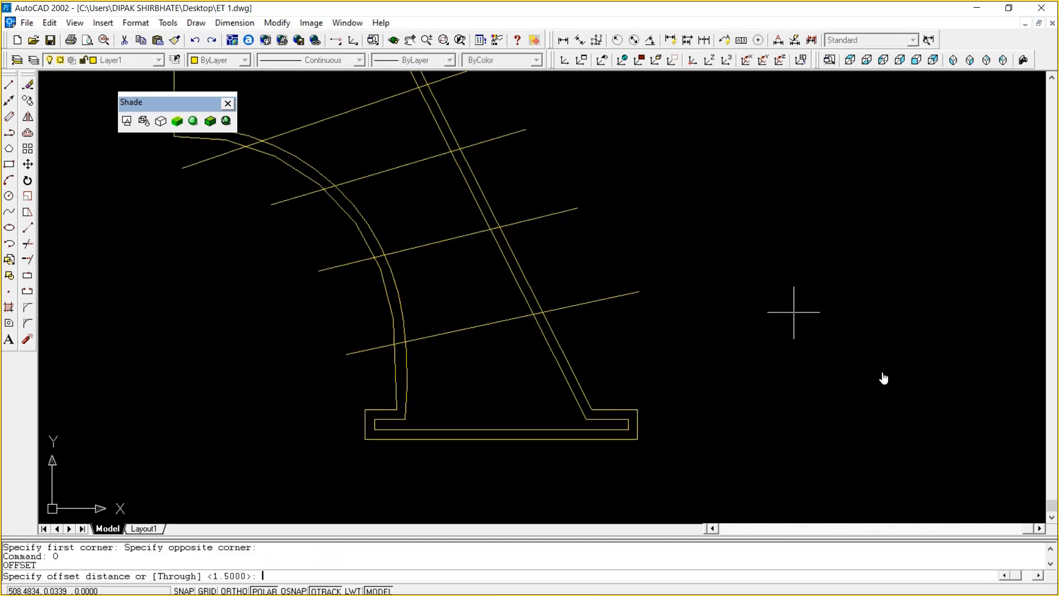
pyautogui.press('Return')
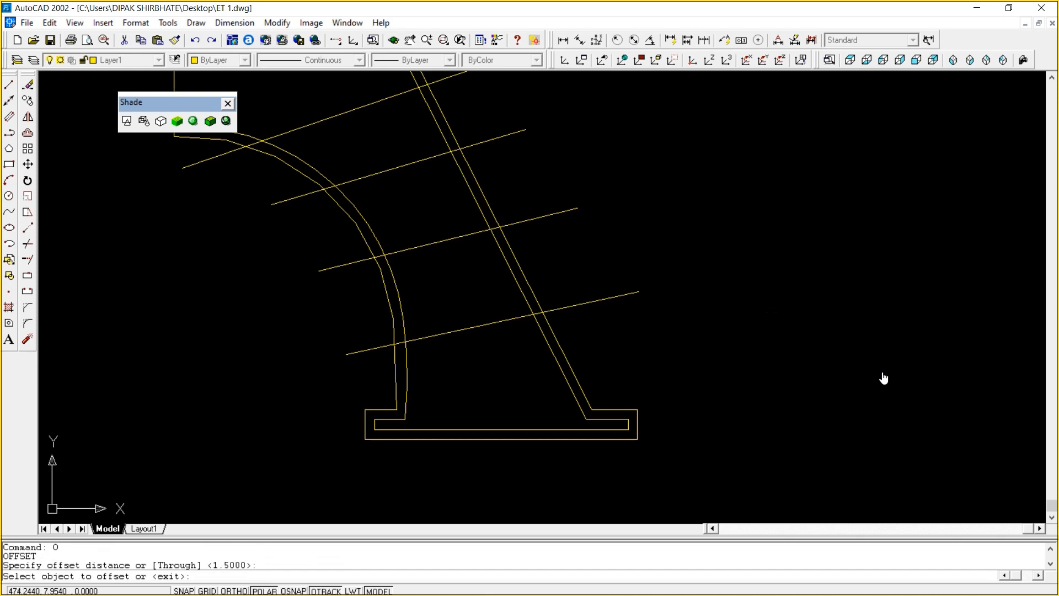
pyautogui.click(567, 307)
pyautogui.click(559, 323)
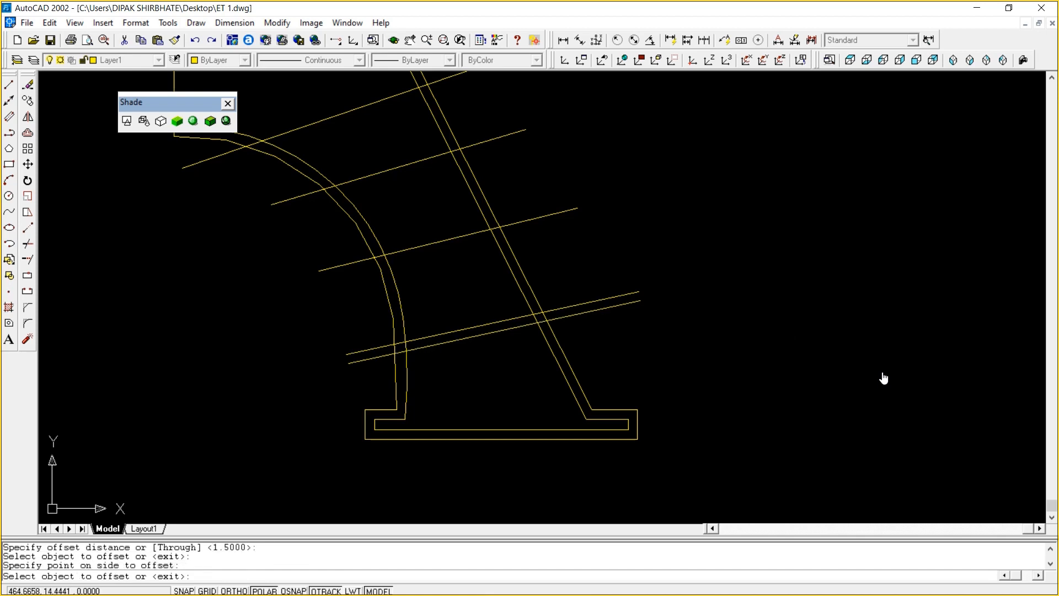
# Offset the next three inclined lines above it across the arched leg 1.5 units downward
pyautogui.click(522, 230)
pyautogui.click(521, 220)
pyautogui.click(521, 221)
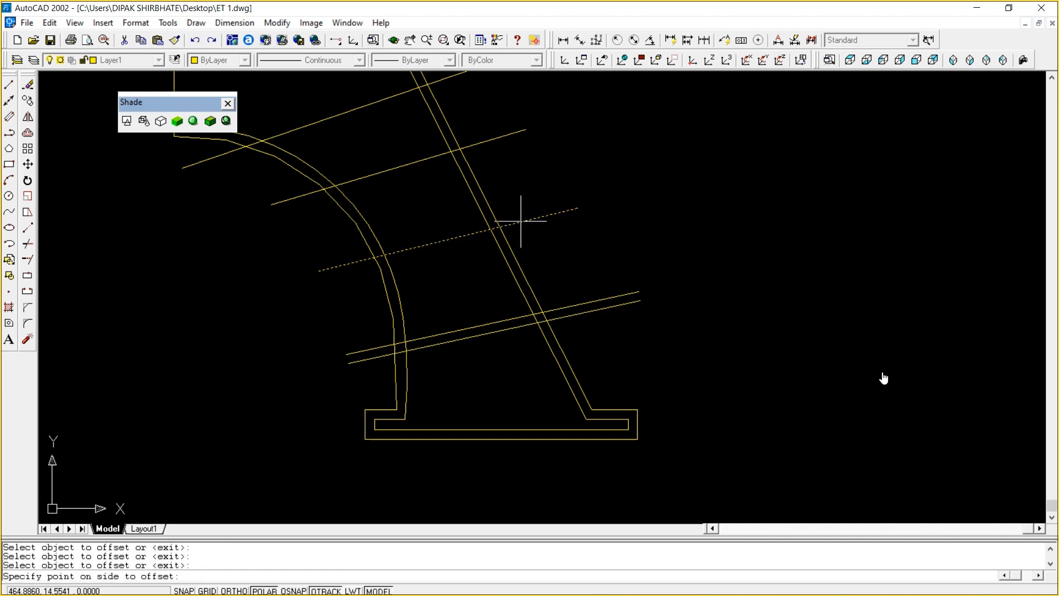
pyautogui.click(516, 242)
pyautogui.click(484, 140)
pyautogui.click(492, 157)
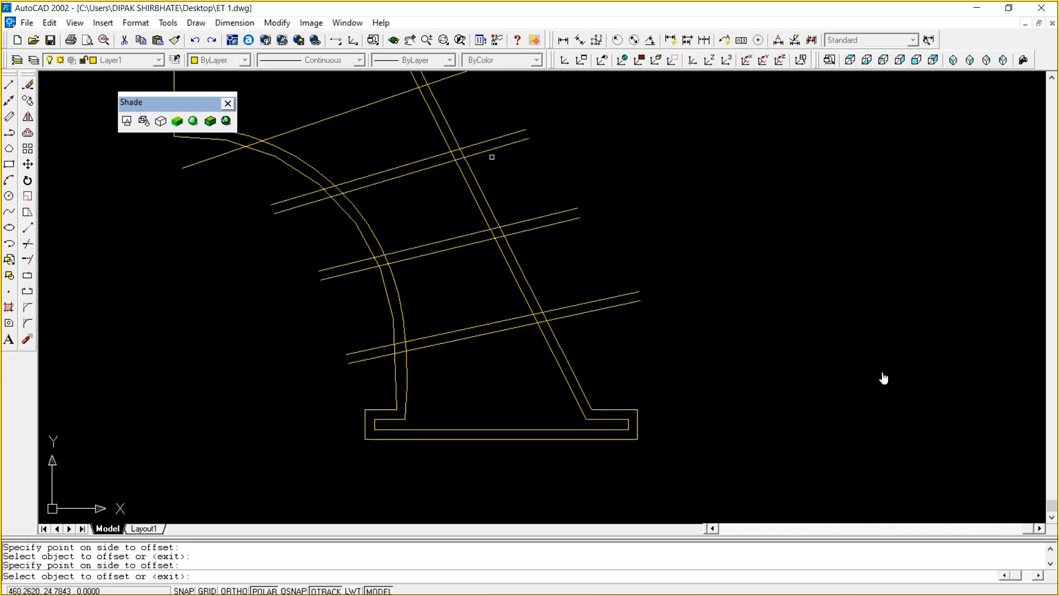
pyautogui.click(371, 103)
pyautogui.click(372, 119)
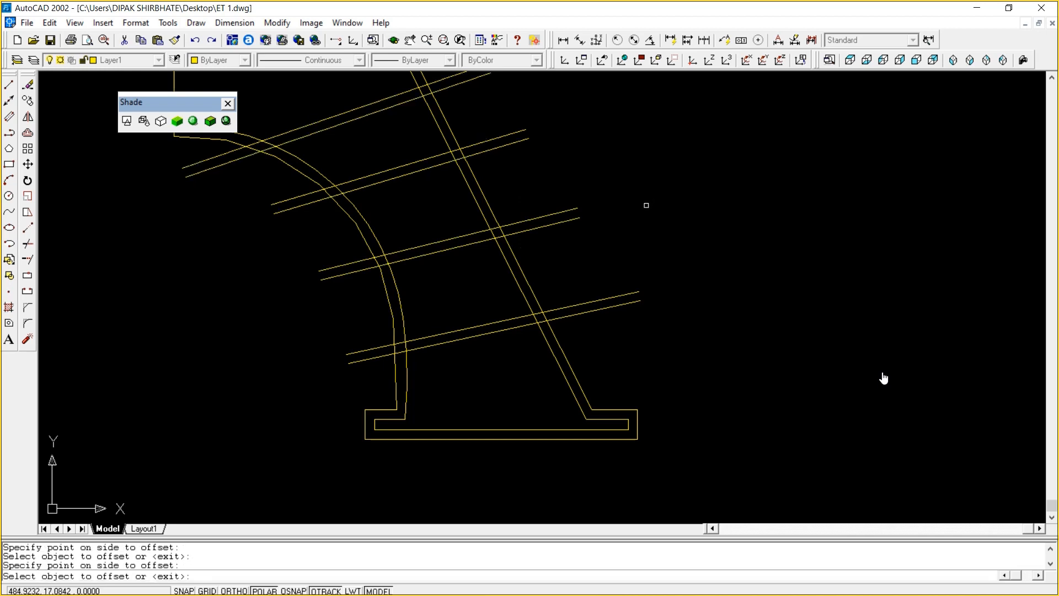
pyautogui.write('P')
pyautogui.press('Return')
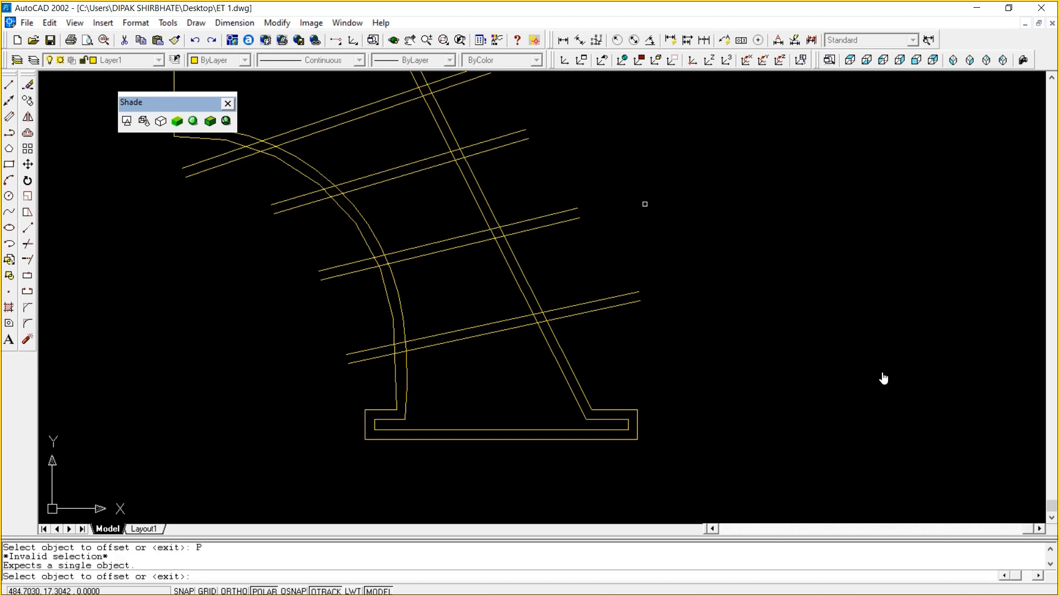
pyautogui.press('Escape')
pyautogui.press('Escape')
pyautogui.press('Escape')
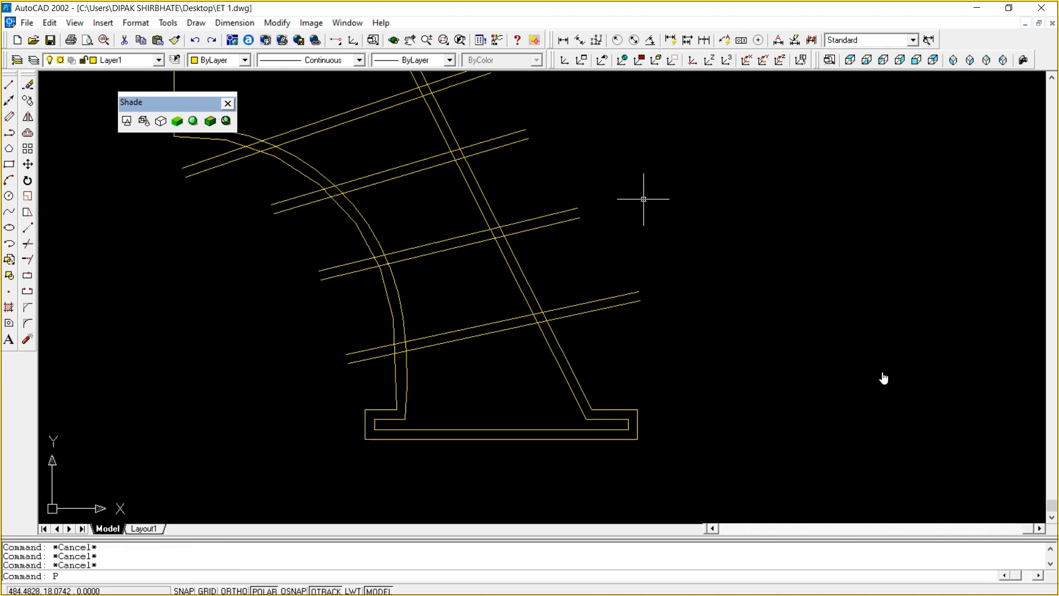
# Offset the slightly inclined line between the arch and the notched outline 1.5 units downward
pyautogui.press('Return')
pyautogui.moveTo(643, 200)
pyautogui.mouseDown()
pyautogui.moveTo(666, 385)
pyautogui.moveTo(708, 488)
pyautogui.mouseUp()
pyautogui.rightClick(706, 304)
pyautogui.click(770, 310)
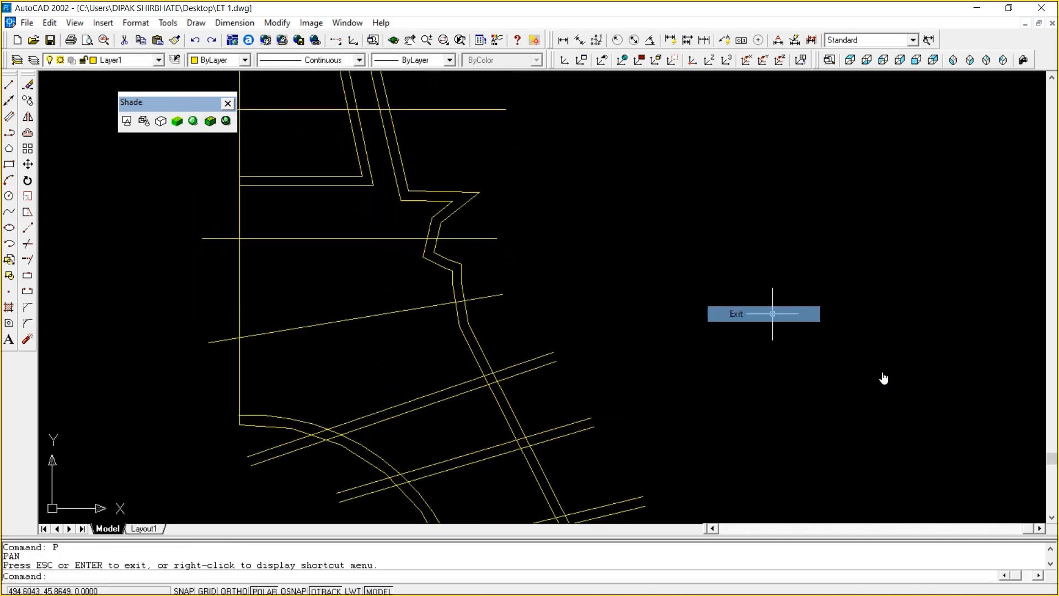
pyautogui.write('O')
pyautogui.press('Return')
pyautogui.press('Return')
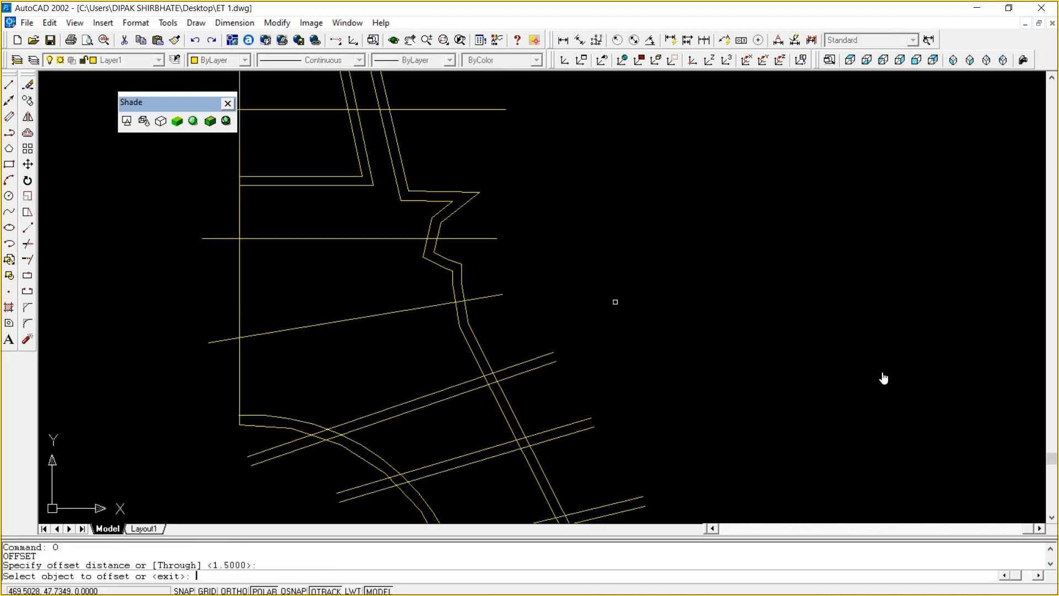
pyautogui.click(430, 307)
pyautogui.click(429, 319)
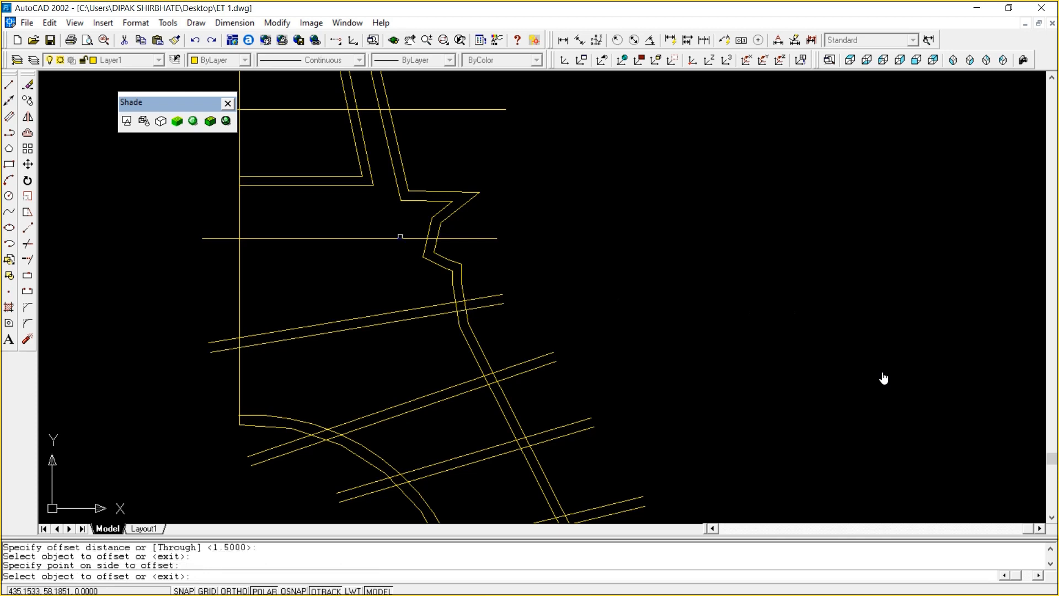
# Offset the horizontal line at the outline's notch and the one across the inner panel's lower part 1.5 units downward
pyautogui.click(402, 239)
pyautogui.click(367, 267)
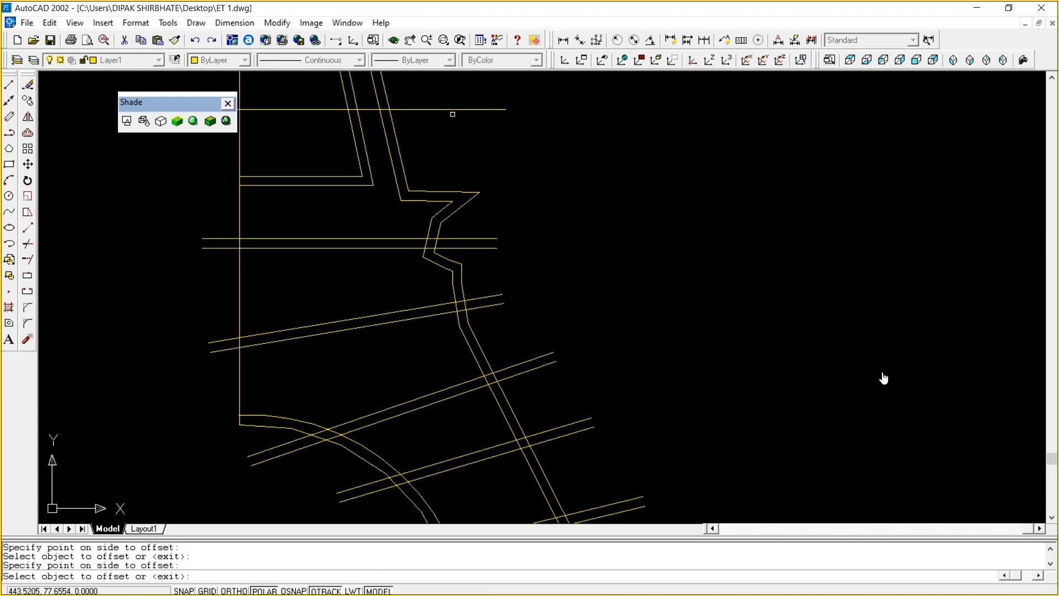
pyautogui.click(452, 110)
pyautogui.click(463, 122)
pyautogui.press('Escape')
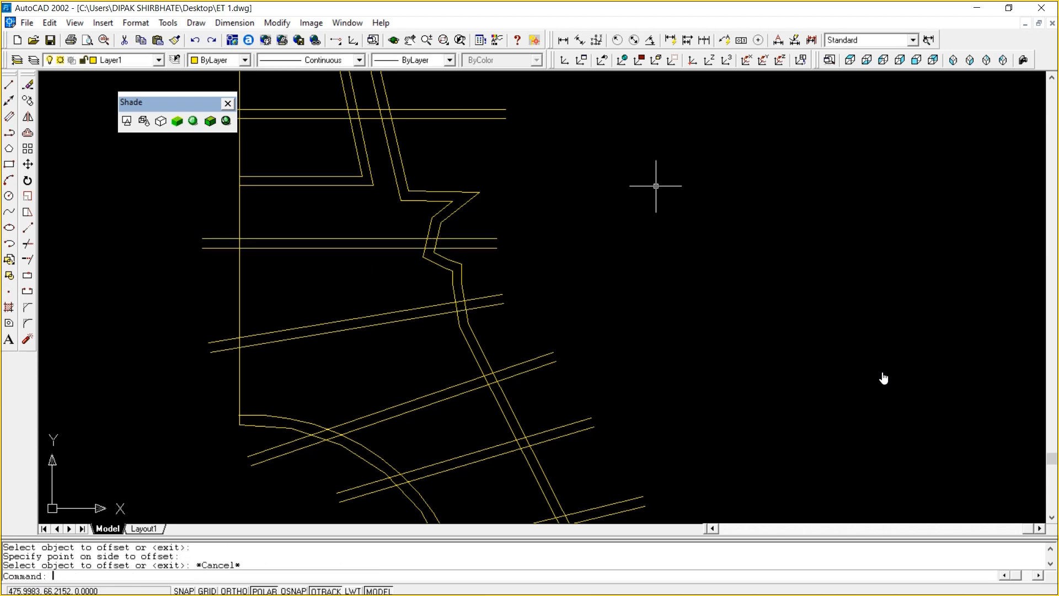
pyautogui.press('Escape')
# Offset the horizontal line across the inner panel's middle and the one just above the panel 1.5 units downward
pyautogui.write('p')
pyautogui.press('Return')
pyautogui.moveTo(622, 83); pyautogui.dragTo(722, 338)
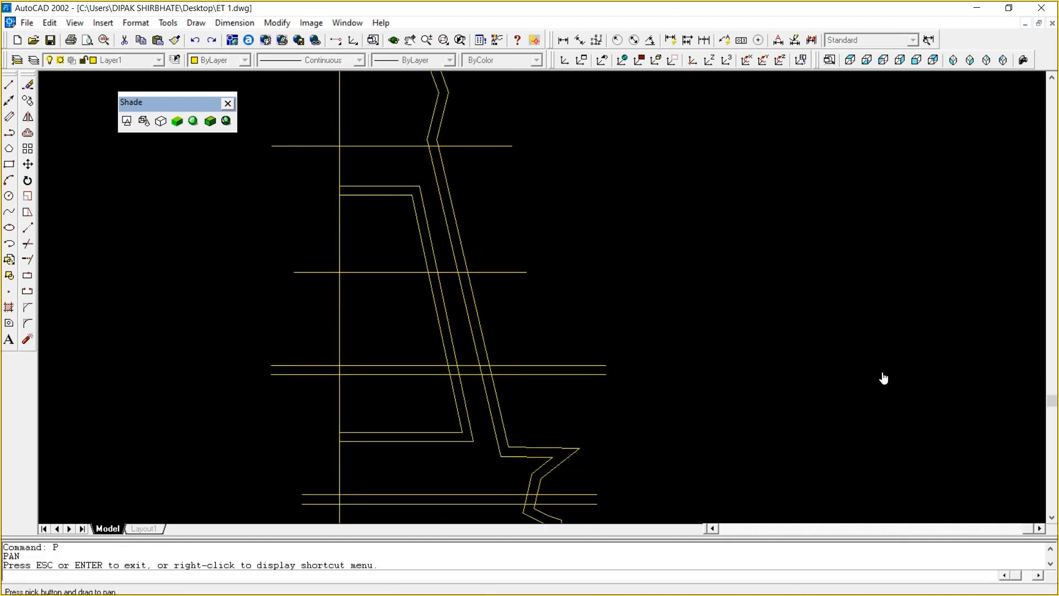
pyautogui.rightClick(722, 218)
pyautogui.press('Escape')
pyautogui.write('o')
pyautogui.press('Return')
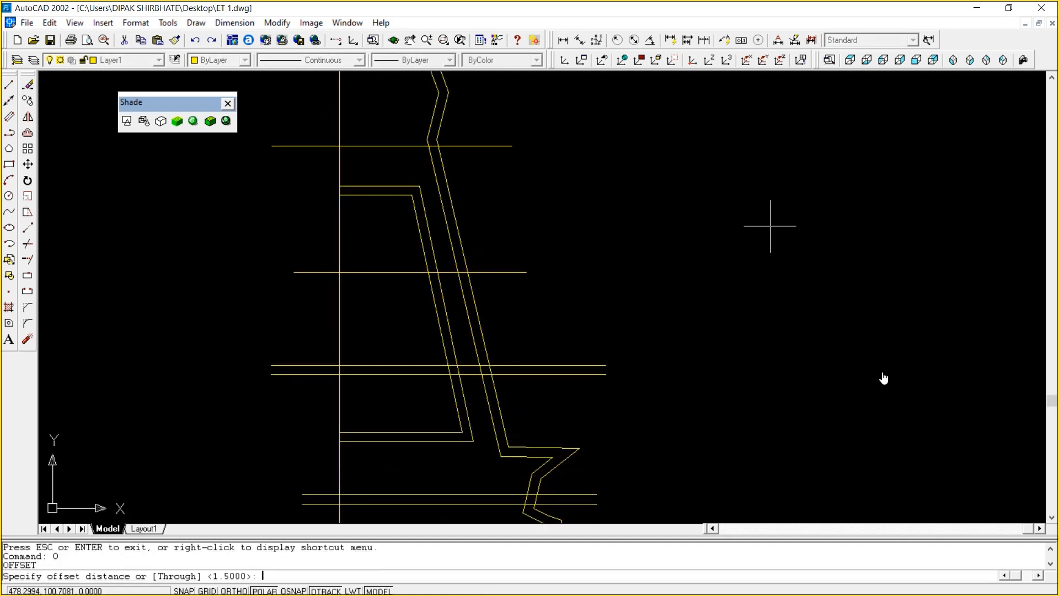
pyautogui.press('Return')
pyautogui.click(504, 272)
pyautogui.click(508, 277)
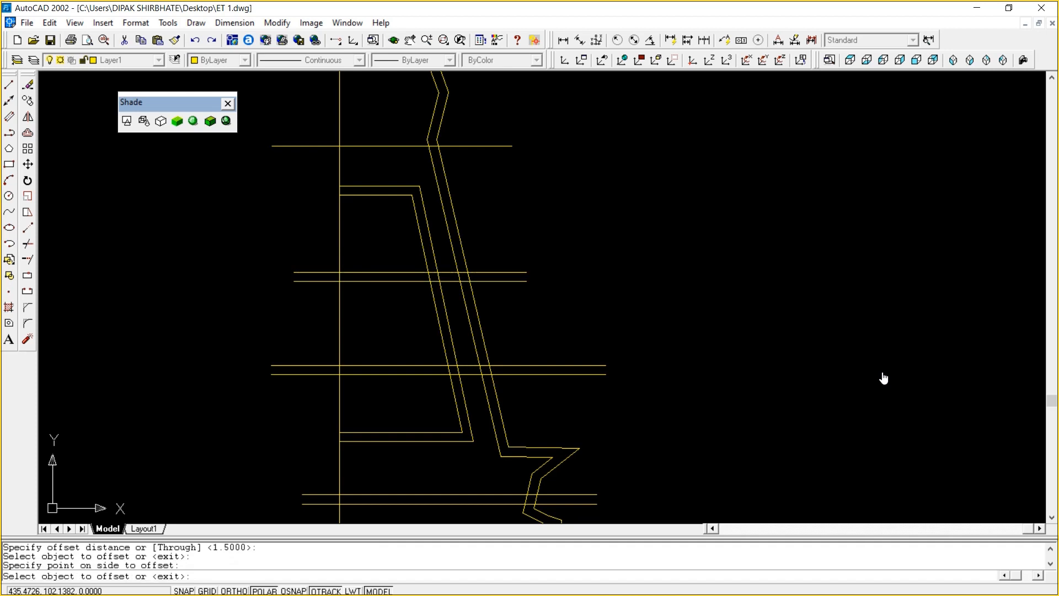
pyautogui.click(485, 146)
pyautogui.click(513, 175)
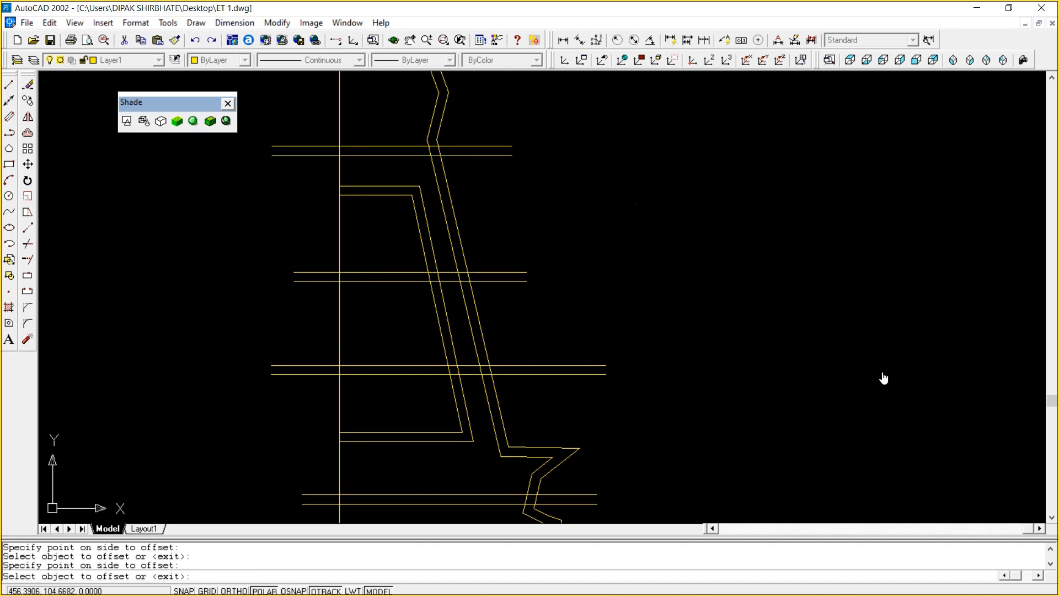
pyautogui.press('Escape')
pyautogui.press('Escape')
# Offset the horizontal line at the outline's bend above the inner panel 1.5 units downward
pyautogui.write('p')
pyautogui.press('Return')
pyautogui.moveTo(669, 208); pyautogui.dragTo(673, 274)
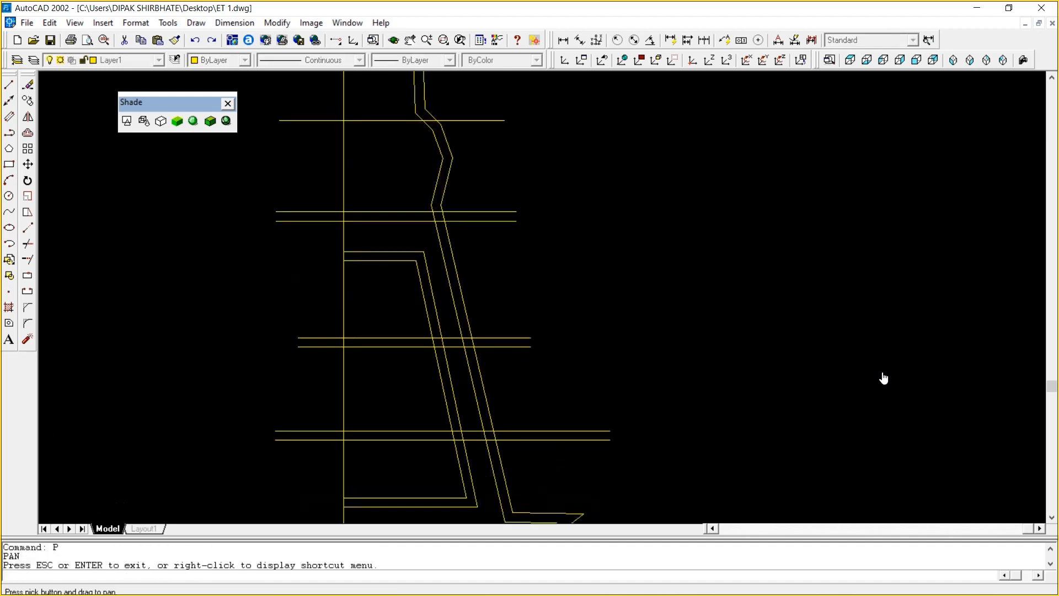
pyautogui.moveTo(624, 85); pyautogui.dragTo(639, 204)
pyautogui.rightClick(639, 203)
pyautogui.click(682, 218)
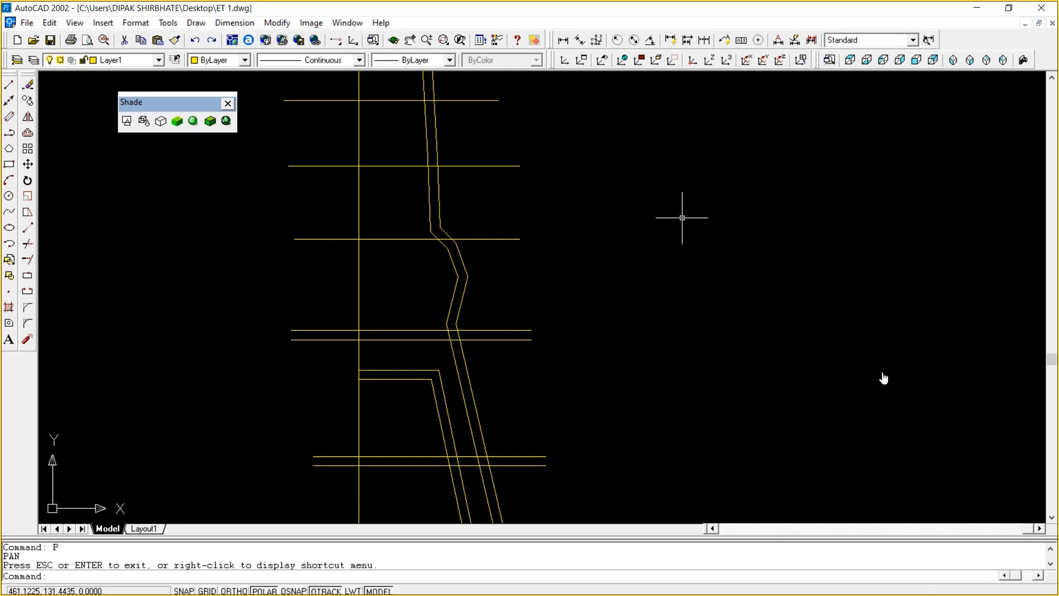
pyautogui.write('o')
pyautogui.press('Return')
pyautogui.press('Return')
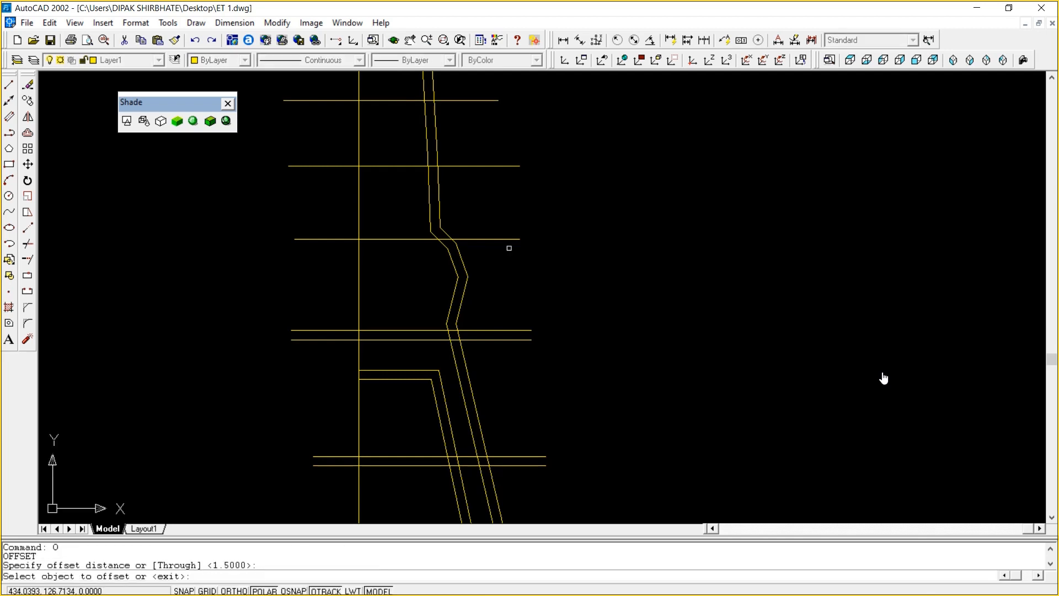
pyautogui.click(504, 239)
pyautogui.click(504, 257)
# Offset the next two horizontal lines above the outline's bend 1.5 units downward
pyautogui.click(486, 166)
pyautogui.click(485, 188)
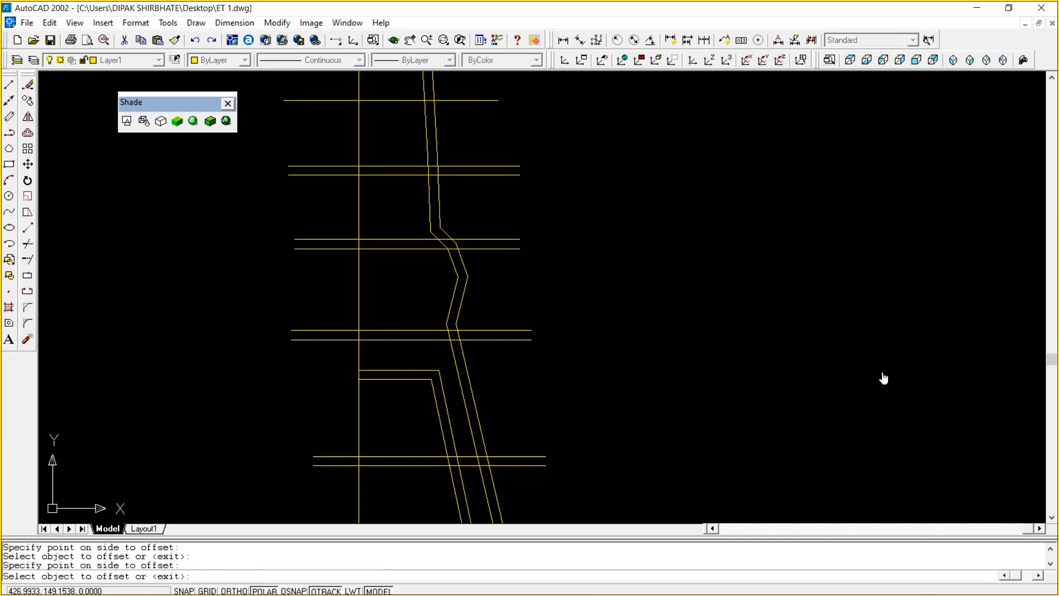
pyautogui.click(462, 100)
pyautogui.click(469, 118)
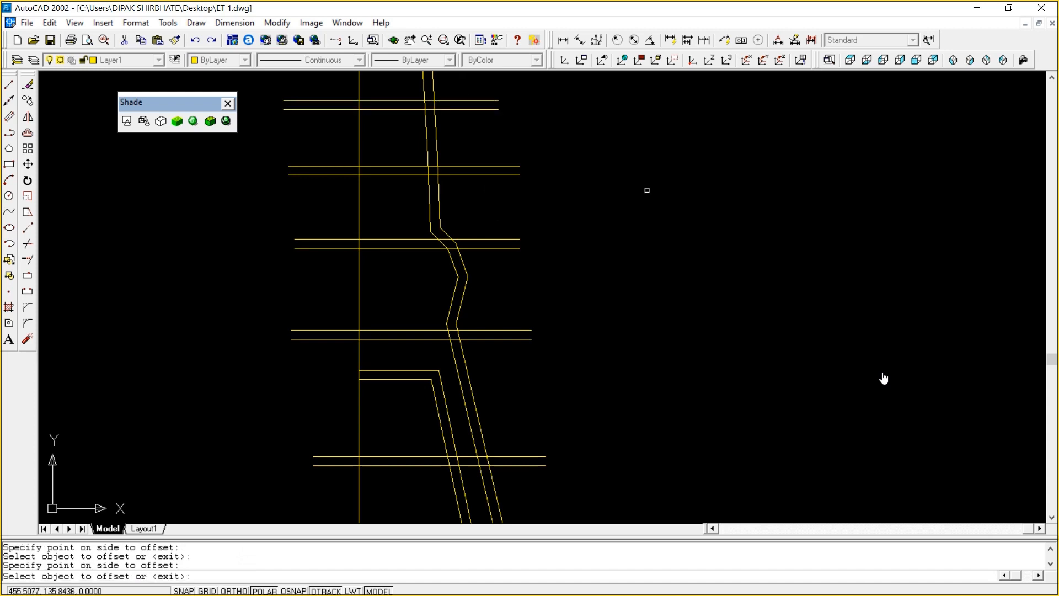
pyautogui.press('Escape')
pyautogui.press('Escape')
# Offset the fourth horizontal line up from the outline's bend 1.5 units downward
pyautogui.write('P')
pyautogui.press('Return')
pyautogui.moveTo(647, 188); pyautogui.dragTo(652, 432)
pyautogui.rightClick(666, 269)
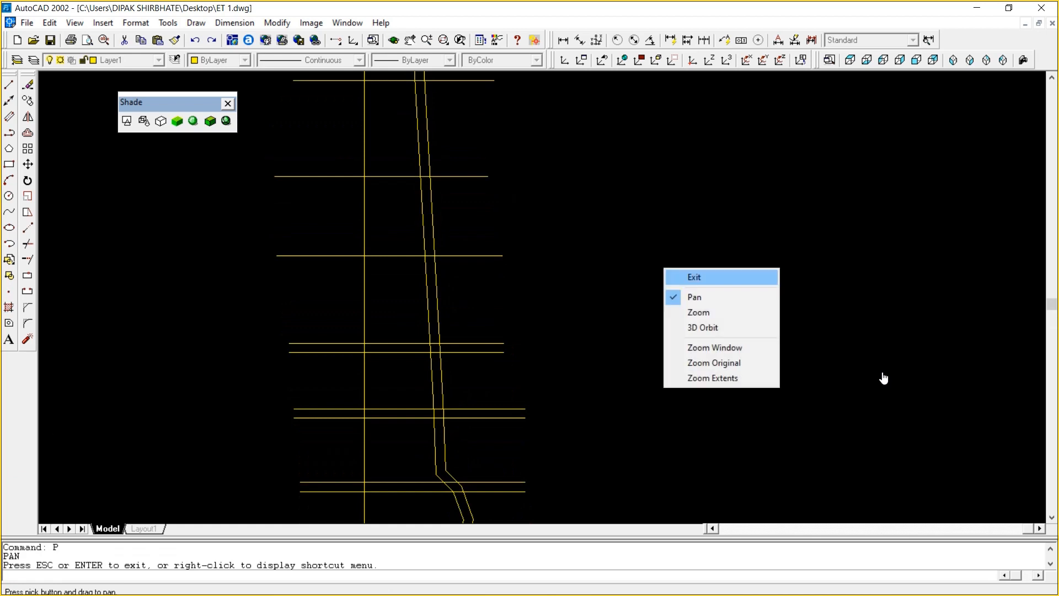
pyautogui.click(713, 276)
pyautogui.write('O')
pyautogui.press('Return')
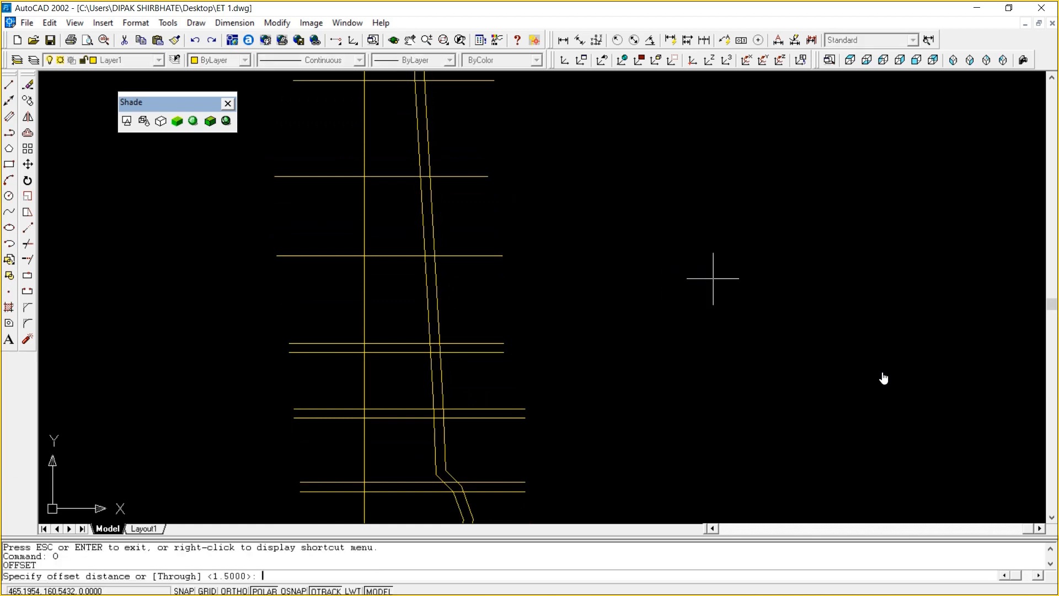
pyautogui.press('Return')
pyautogui.click(456, 256)
pyautogui.click(466, 281)
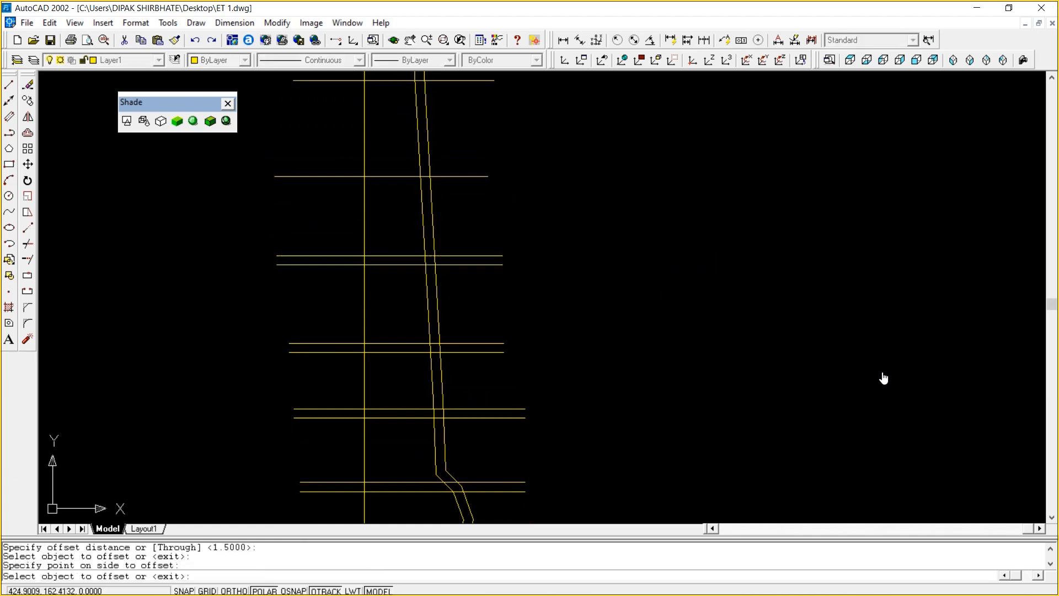
# Offset the fifth and sixth horizontal lines up from the outline's bend 1.5 units downward
pyautogui.click(464, 177)
pyautogui.click(464, 188)
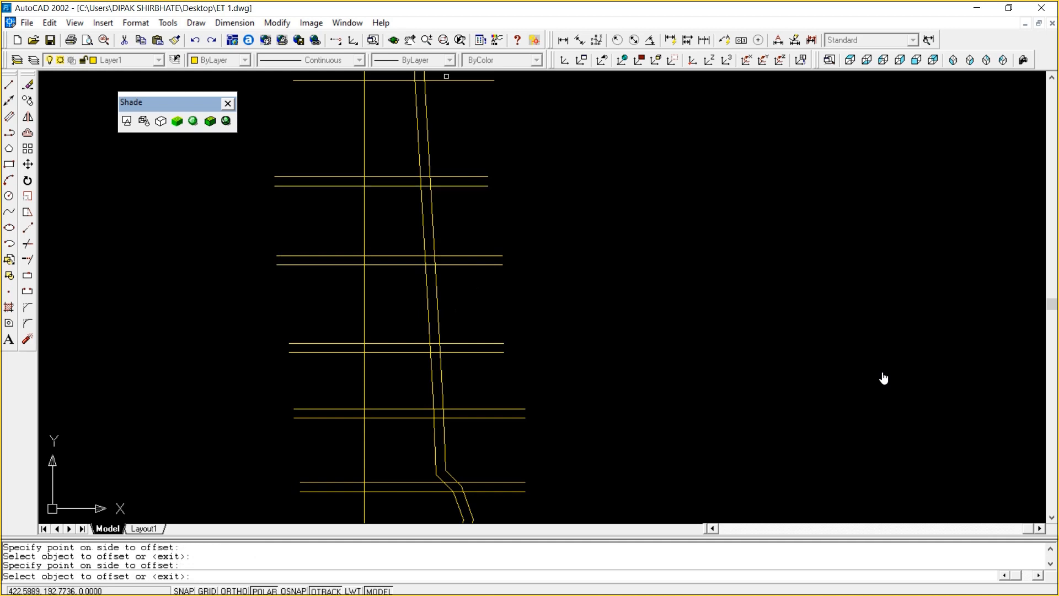
pyautogui.click(446, 80)
pyautogui.click(468, 102)
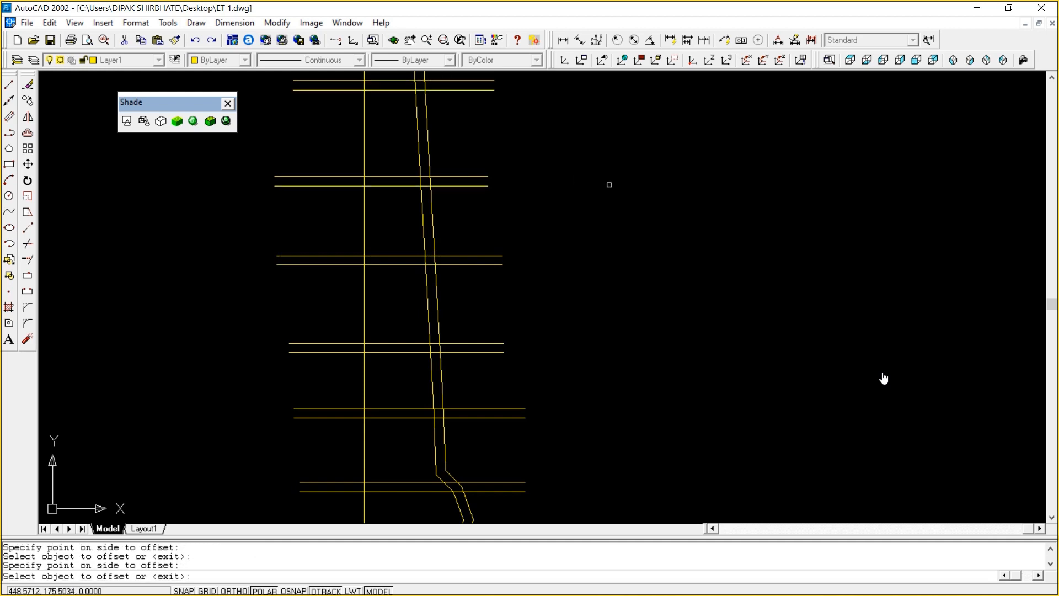
pyautogui.press('Escape')
# Offset the seventh and eighth horizontal lines up from the outline's bend 1.5 units downward
pyautogui.write('P')
pyautogui.press('Return')
pyautogui.moveTo(611, 183); pyautogui.dragTo(614, 433)
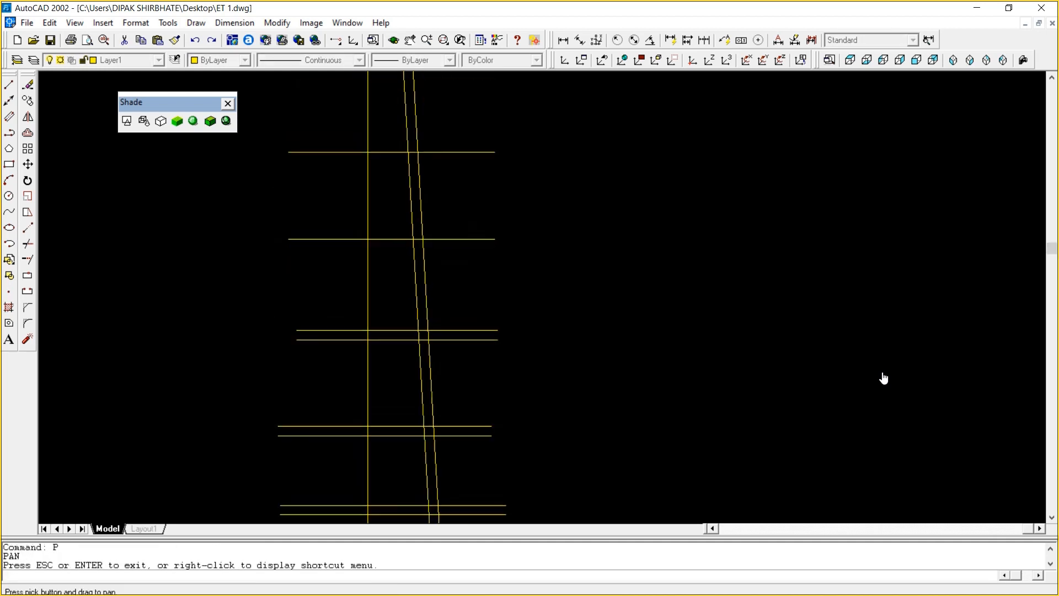
pyautogui.rightClick(608, 239)
pyautogui.click(618, 246)
pyautogui.write('O')
pyautogui.press('Return')
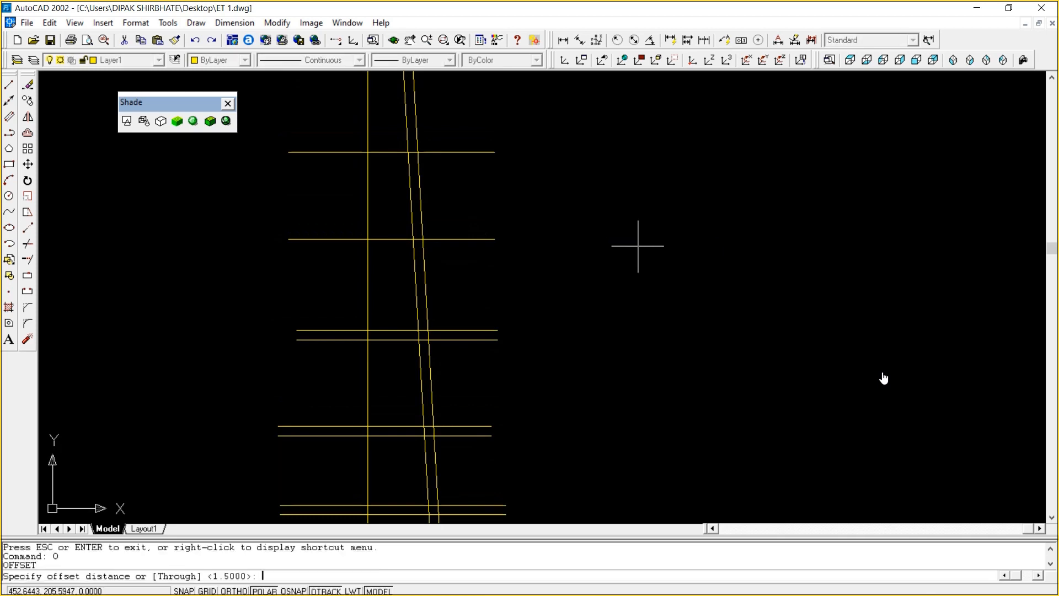
pyautogui.press('Return')
pyautogui.click(488, 239)
pyautogui.click(482, 247)
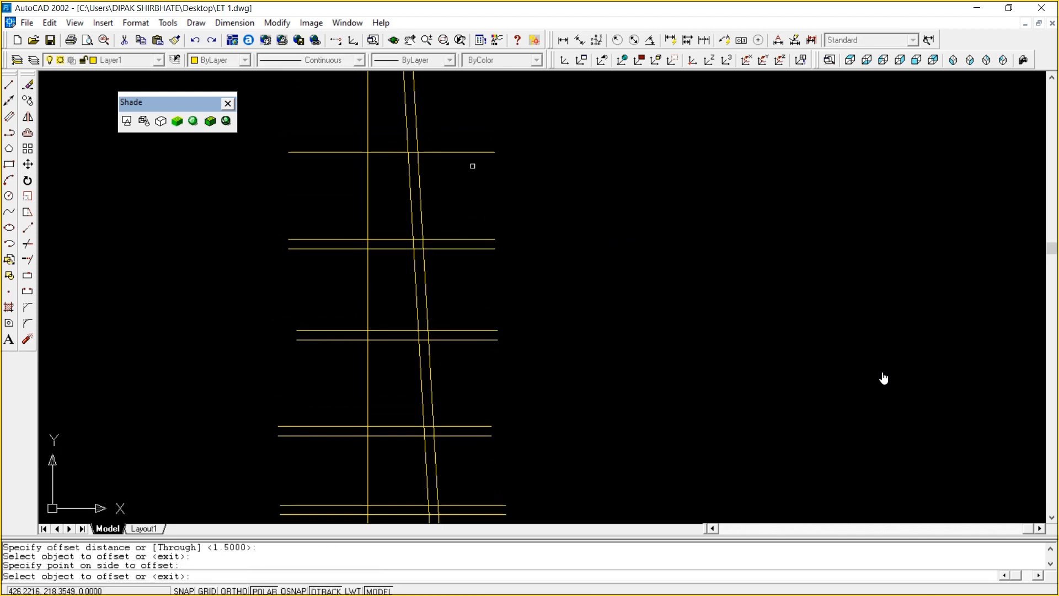
pyautogui.click(460, 152)
pyautogui.click(461, 163)
pyautogui.press('Escape')
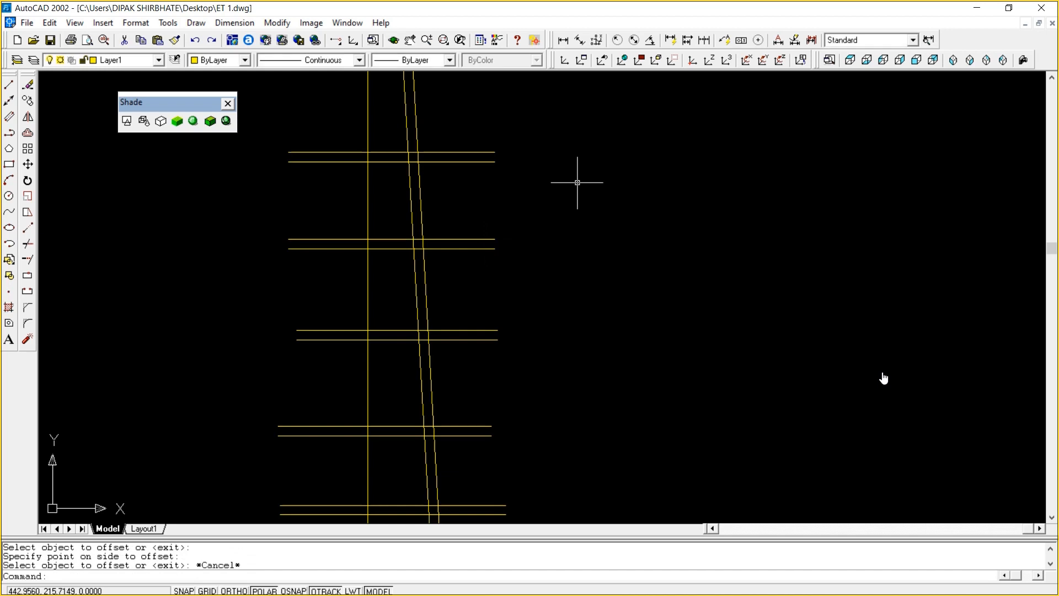
# Offset the ninth and tenth horizontal lines up from the outline's bend 1.5 units downward
pyautogui.write('P')
pyautogui.press('Return')
pyautogui.moveTo(575, 182); pyautogui.dragTo(577, 155)
pyautogui.rightClick(594, 198)
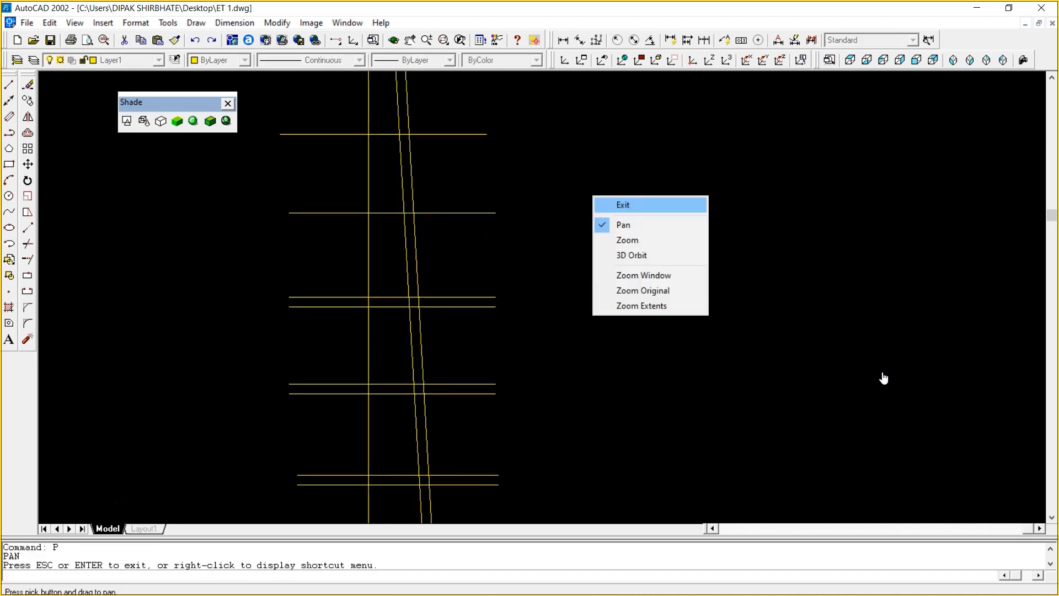
pyautogui.click(626, 205)
pyautogui.write('O')
pyautogui.press('Return')
pyautogui.press('Return')
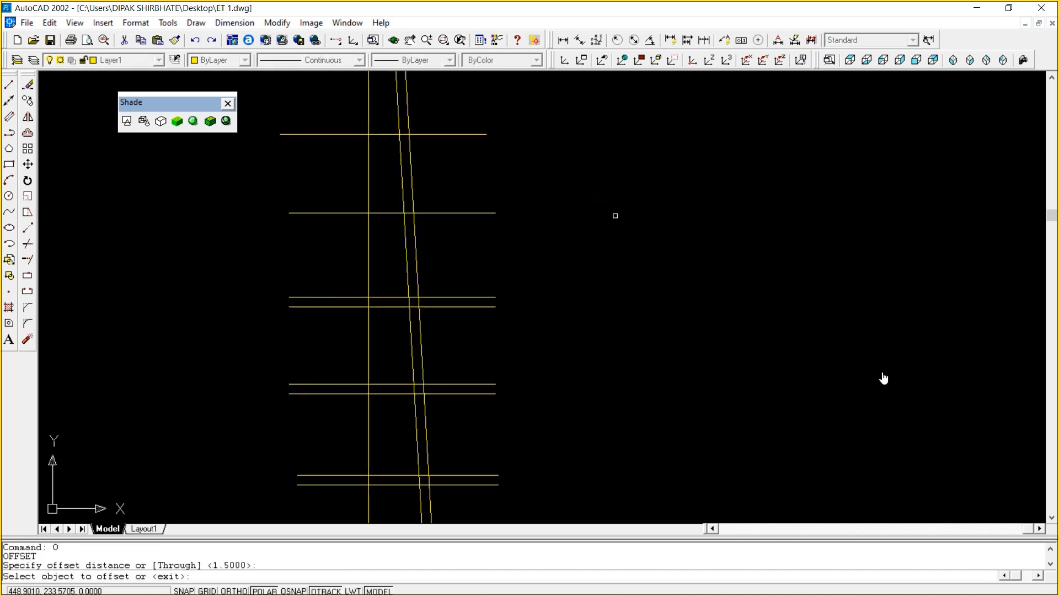
pyautogui.click(474, 213)
pyautogui.click(471, 239)
pyautogui.click(448, 134)
pyautogui.click(449, 163)
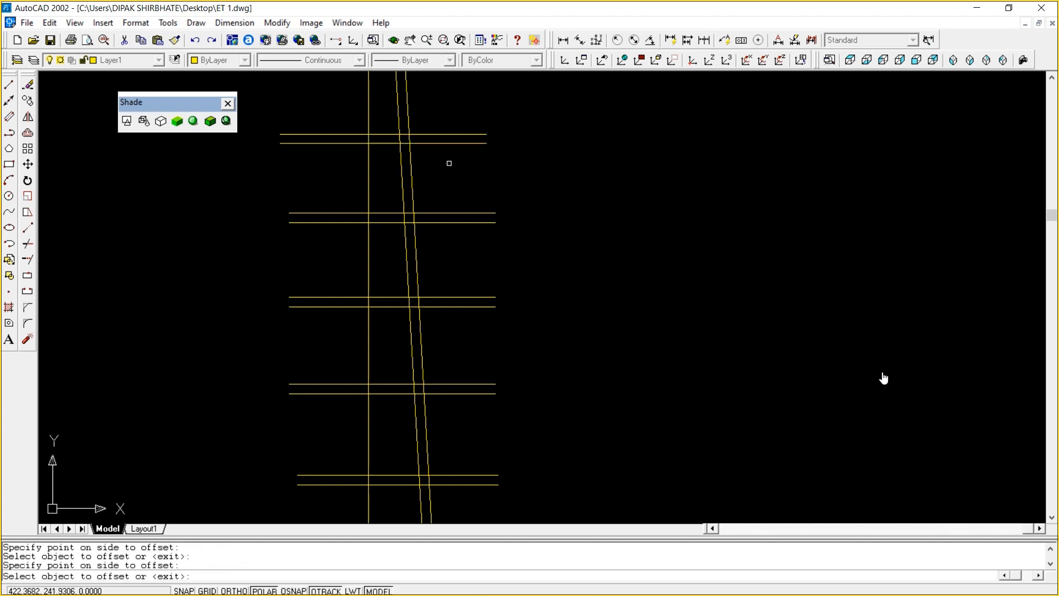
pyautogui.press('Escape')
pyautogui.press('Escape')
# Offset the horizontal line where the sloping outline turns vertical, and the one above it, 1.5 units downward
pyautogui.write('P')
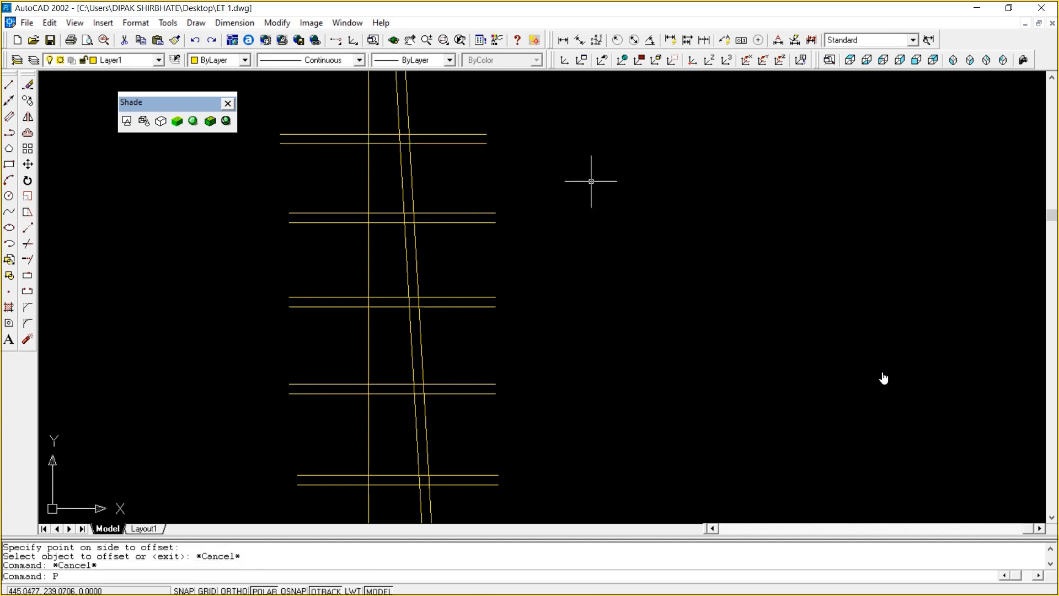
pyautogui.press('Return')
pyautogui.moveTo(597, 214); pyautogui.dragTo(599, 211)
pyautogui.rightClick(599, 211)
pyautogui.click(632, 221)
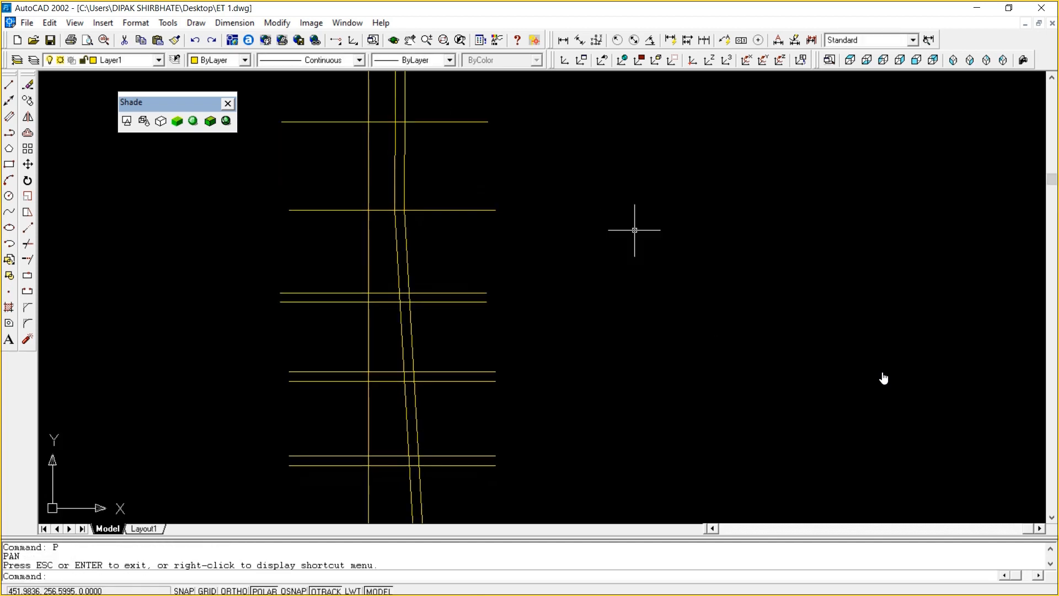
pyautogui.write('O')
pyautogui.press('Return')
pyautogui.press('Return')
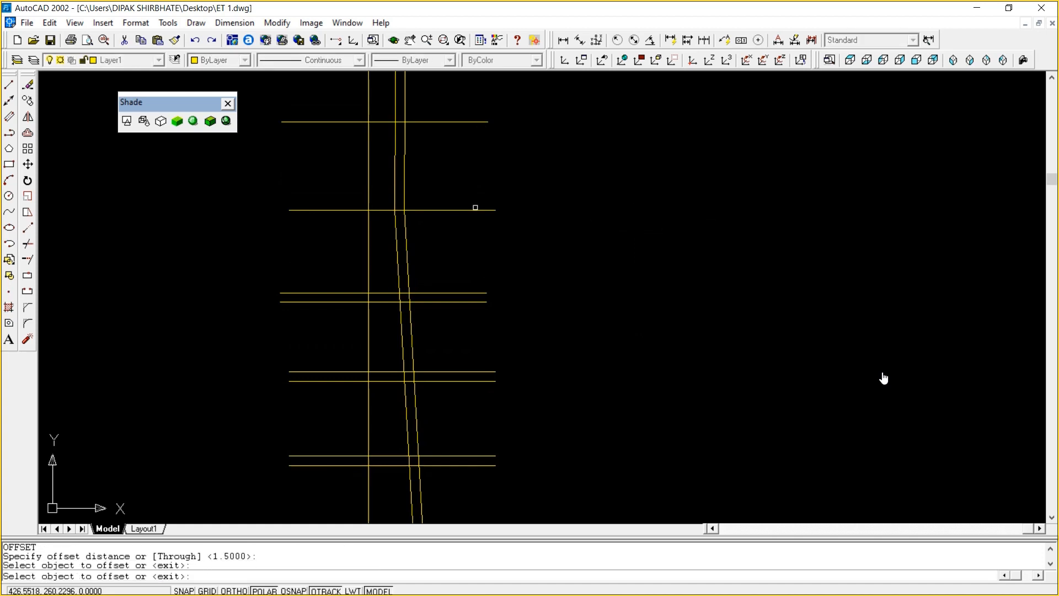
pyautogui.click(463, 210)
pyautogui.click(465, 216)
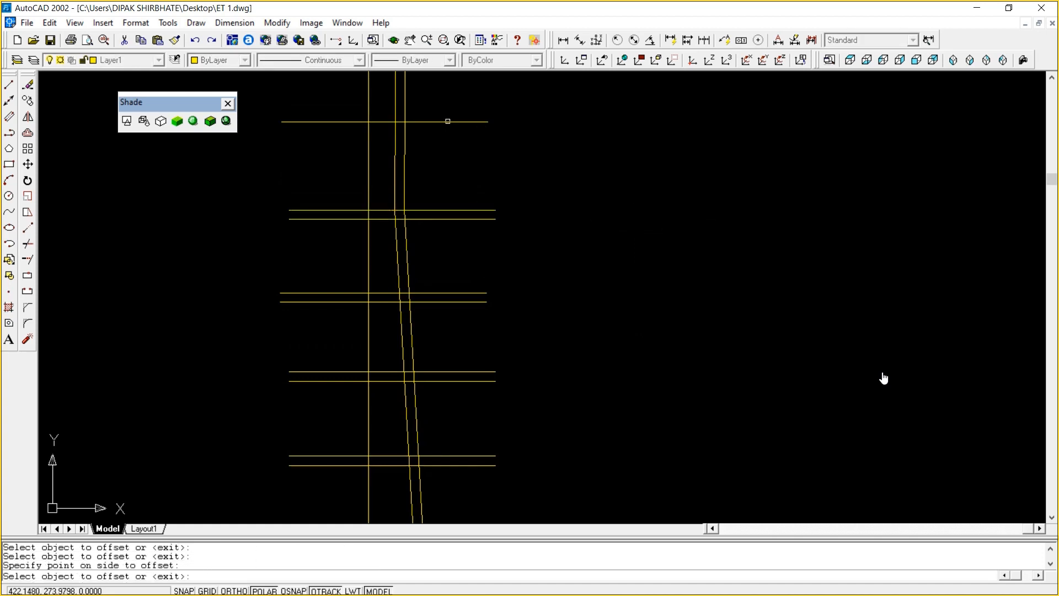
pyautogui.click(446, 122)
pyautogui.click(463, 155)
pyautogui.press('Escape')
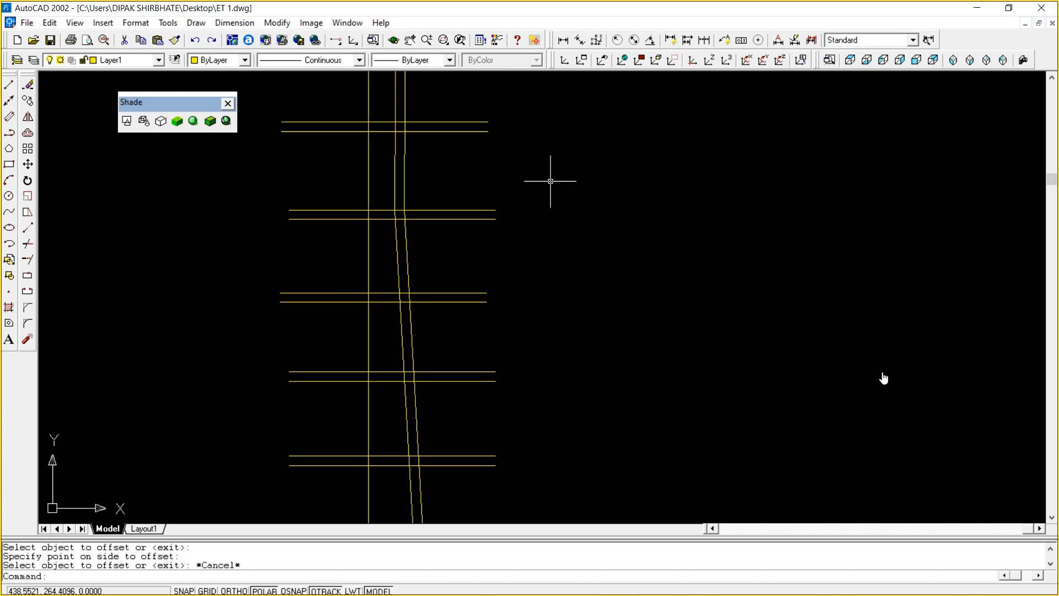
# Offset the three topmost horizontal lines below the tower's tip 1.5 units downward
pyautogui.write('P')
pyautogui.press('Return')
pyautogui.moveTo(551, 181); pyautogui.dragTo(557, 242)
pyautogui.rightClick(570, 211)
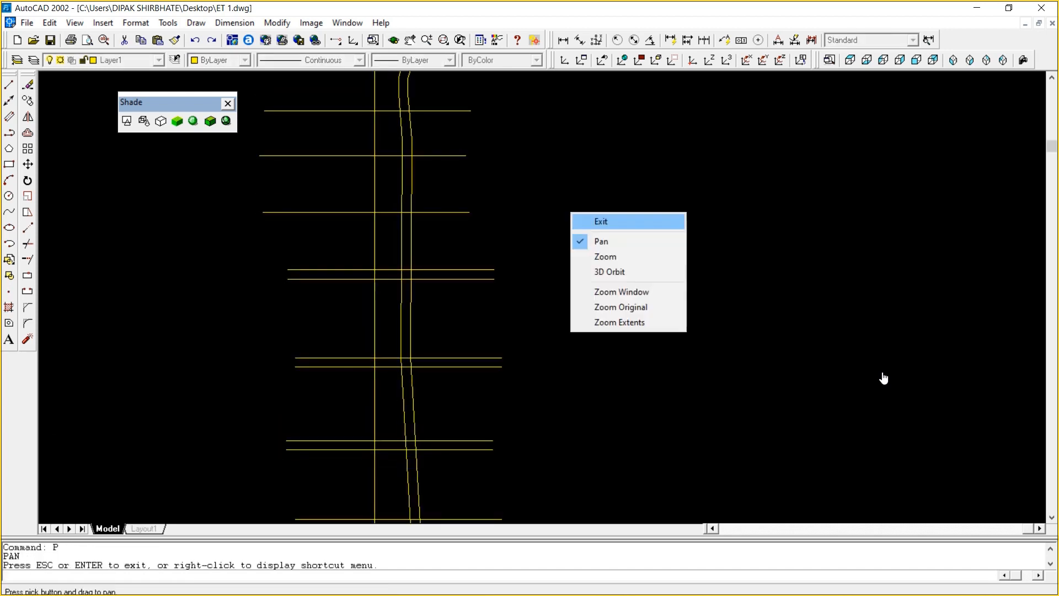
pyautogui.click(602, 223)
pyautogui.write('O')
pyautogui.press('Return')
pyautogui.press('Return')
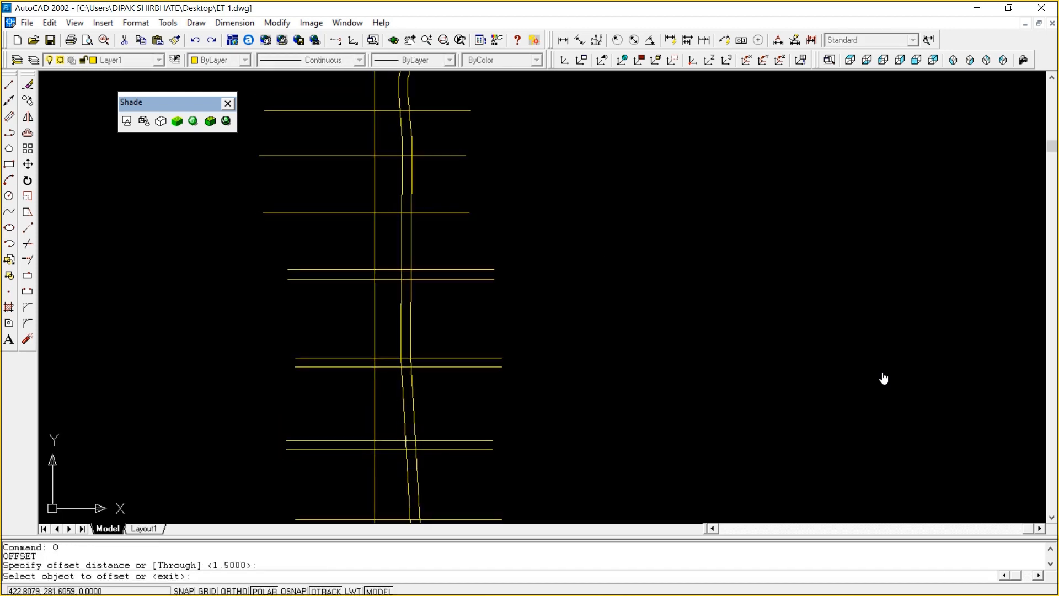
pyautogui.click(435, 212)
pyautogui.click(434, 218)
pyautogui.click(447, 156)
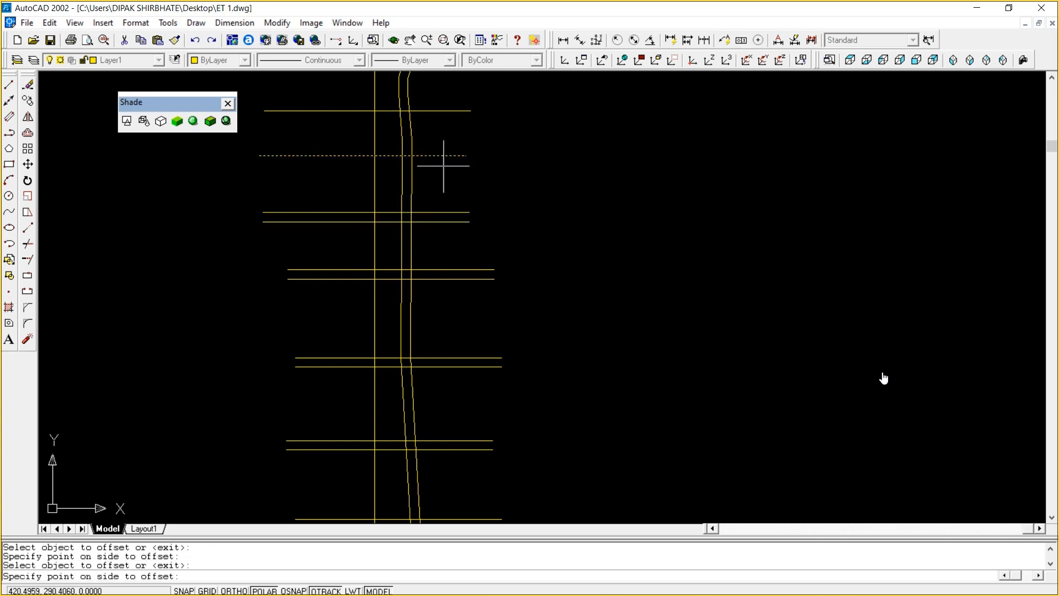
pyautogui.click(440, 160)
pyautogui.click(441, 112)
pyautogui.click(441, 117)
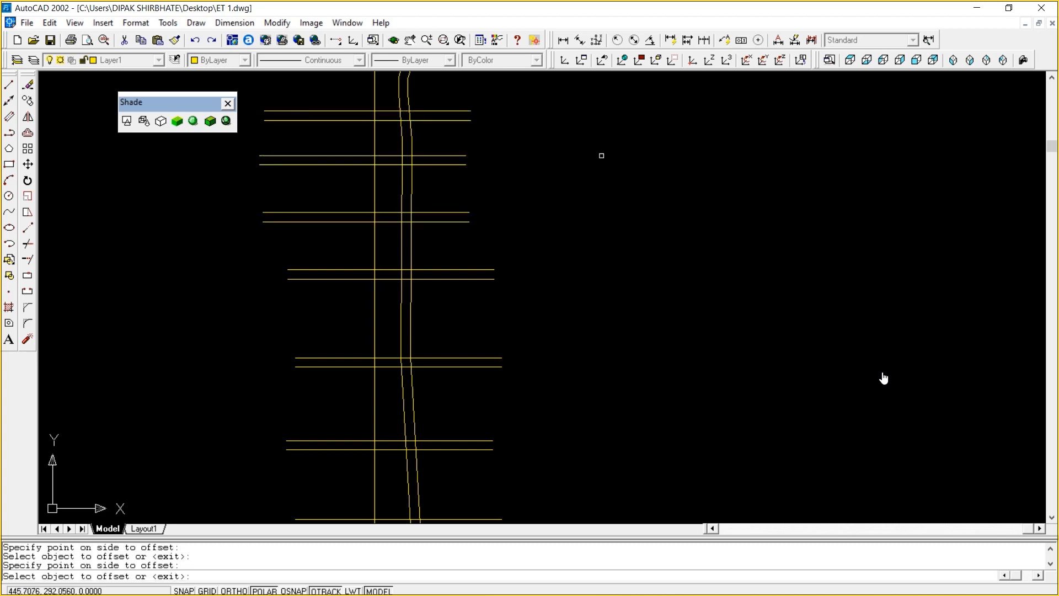
pyautogui.press('Escape')
# Examine the tower's tip and the whole drawing for cross lines still lacking an offset
pyautogui.write('P')
pyautogui.press('Return')
pyautogui.moveTo(601, 155)
pyautogui.mouseDown()
pyautogui.moveTo(616, 326)
pyautogui.moveTo(611, 212)
pyautogui.mouseUp()
pyautogui.rightClick(605, 184)
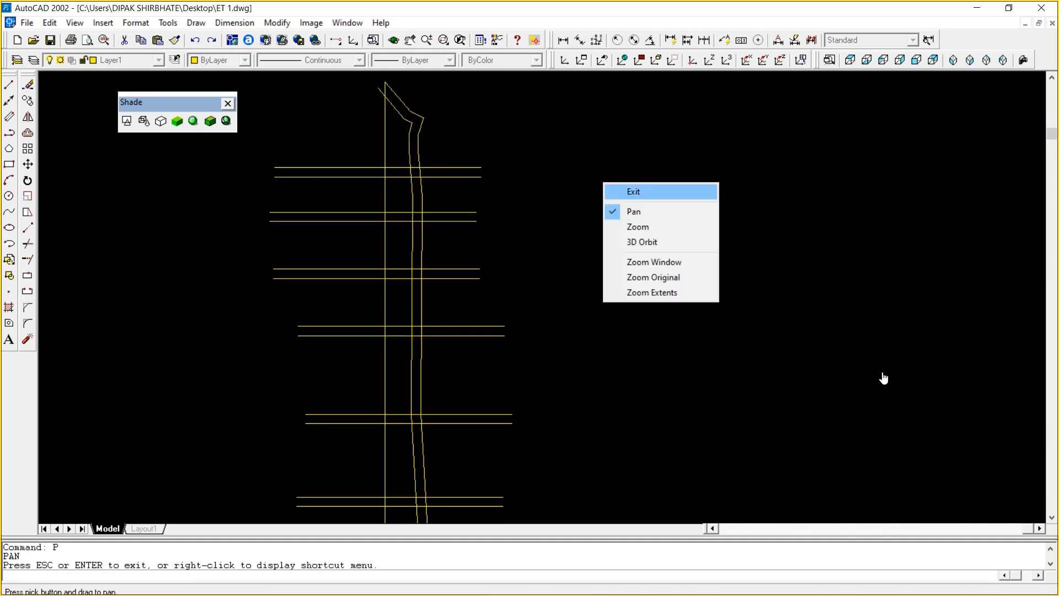
pyautogui.click(664, 192)
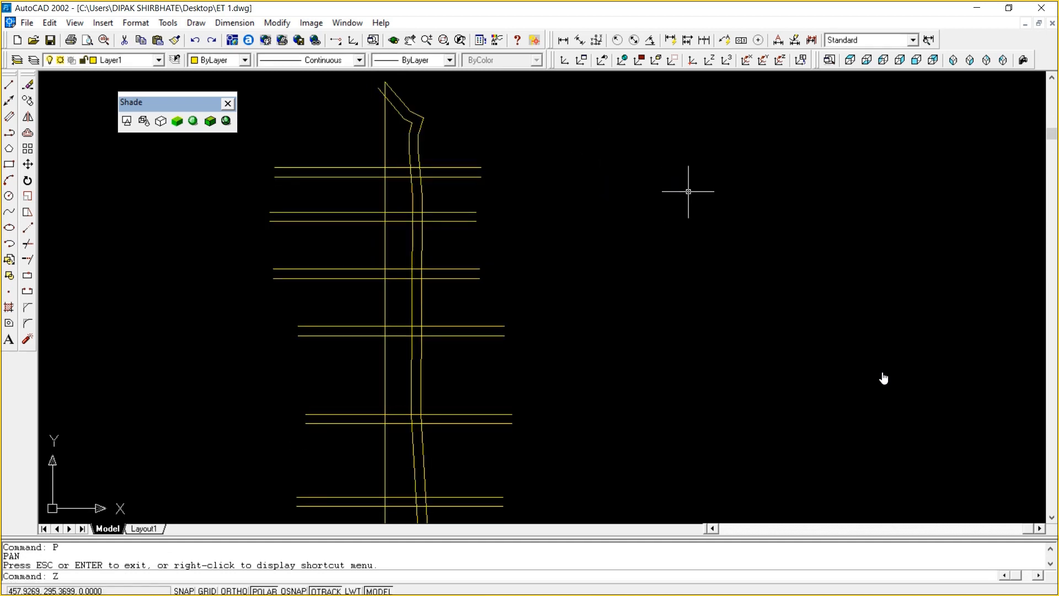
pyautogui.write('Z')
pyautogui.press('Return')
pyautogui.write('E')
pyautogui.press('Return')
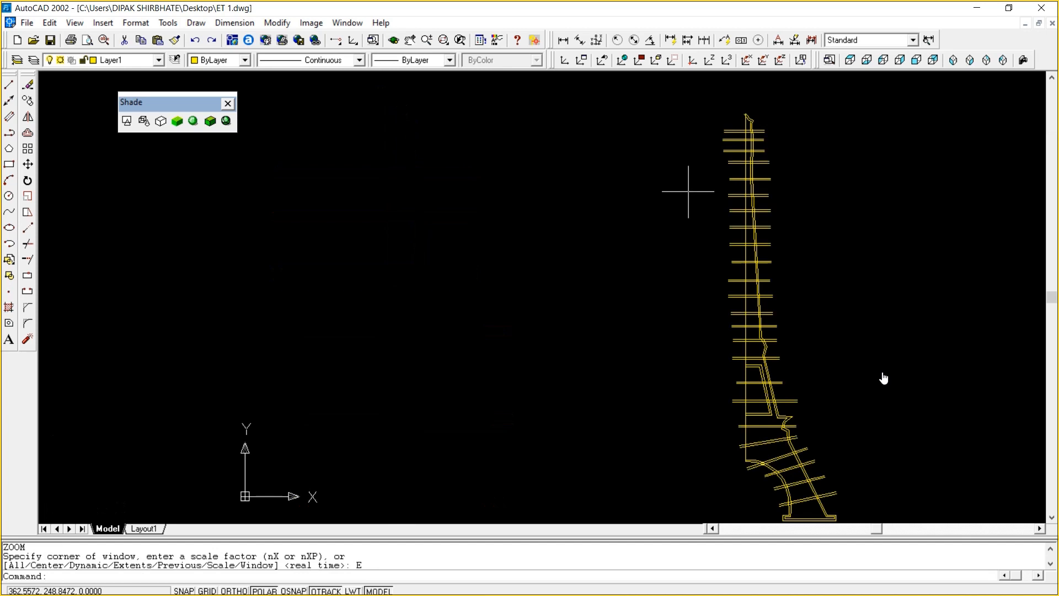
# Inspect the tower's arched leg and base up close, including the overhanging ends of the cross members
pyautogui.press('Escape')
pyautogui.press('Escape')
pyautogui.write('P')
pyautogui.press('Return')
pyautogui.moveTo(884, 378); pyautogui.dragTo(646, 250)
pyautogui.rightClick(726, 250)
pyautogui.click(820, 254)
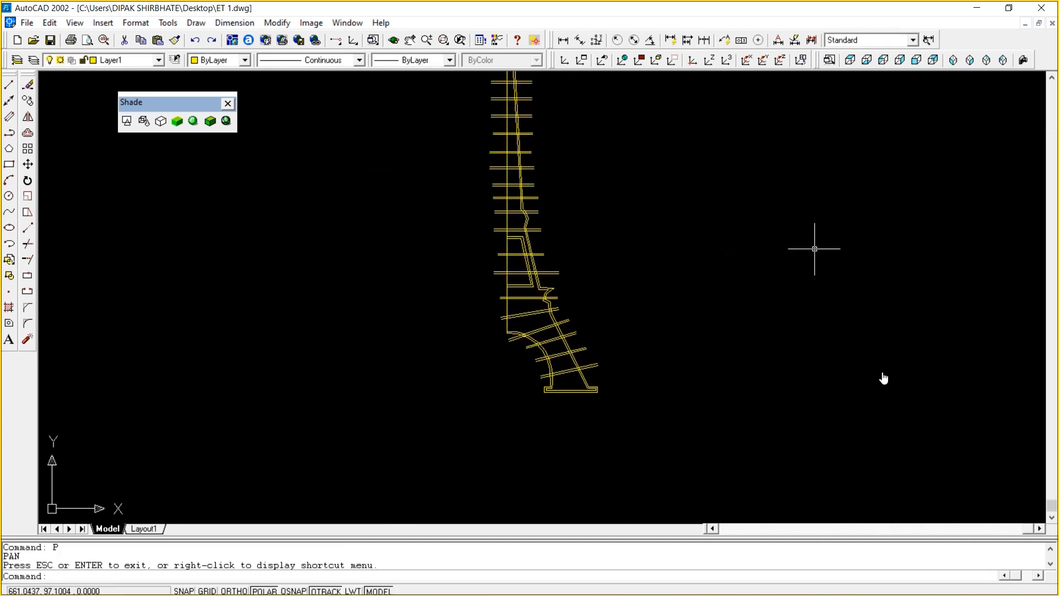
pyautogui.write('Z')
pyautogui.press('Return')
pyautogui.write('W')
pyautogui.press('Return')
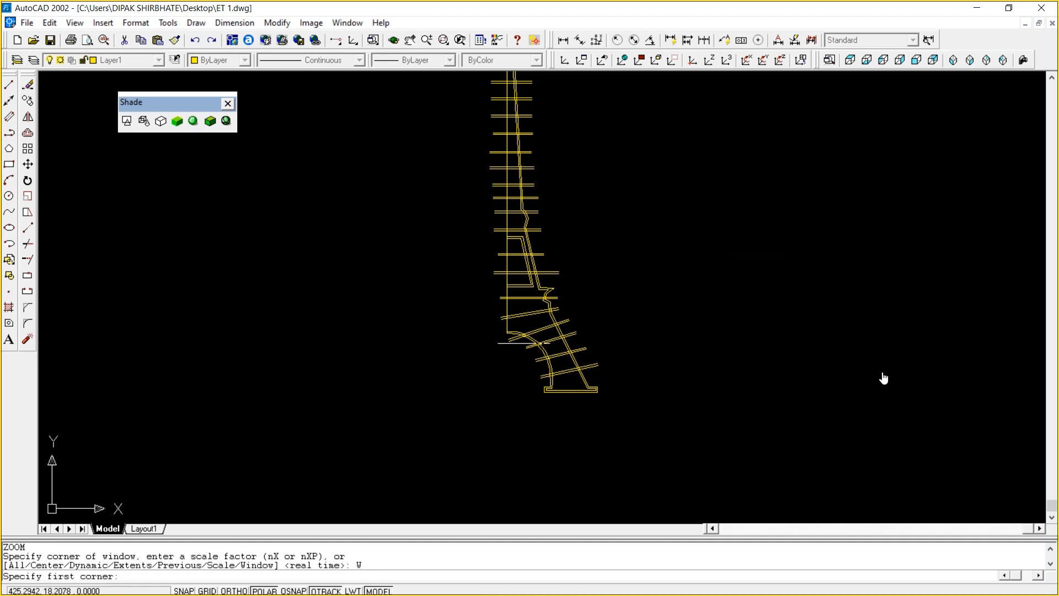
pyautogui.click(469, 272)
pyautogui.click(652, 413)
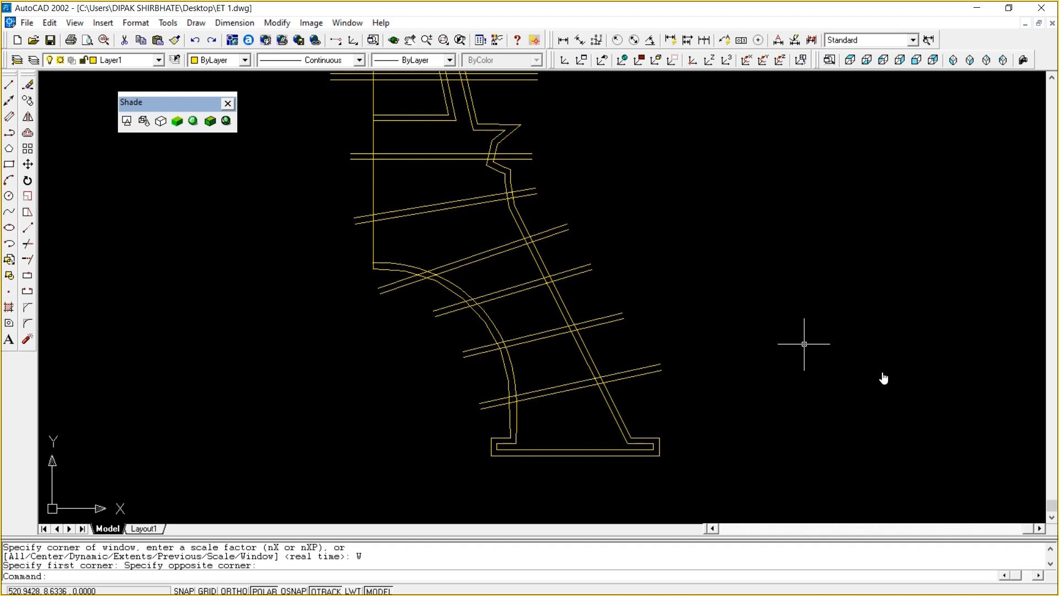
# Trim the overhanging outer ends of the six lowest cross members at the tower's outer outline, using a fence selection
pyautogui.write('TR')
pyautogui.press('Return')
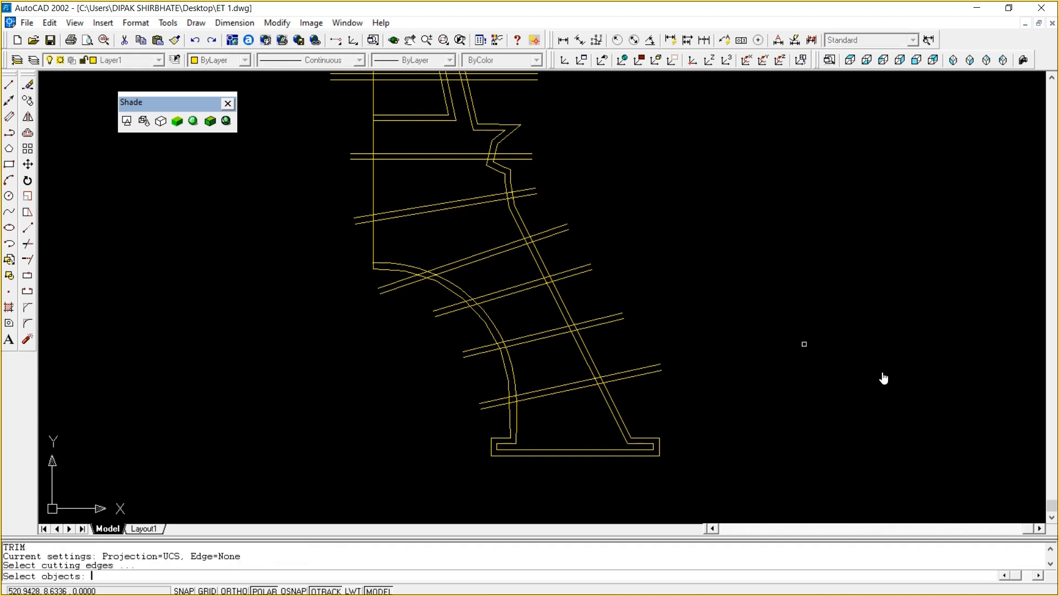
pyautogui.click(660, 446)
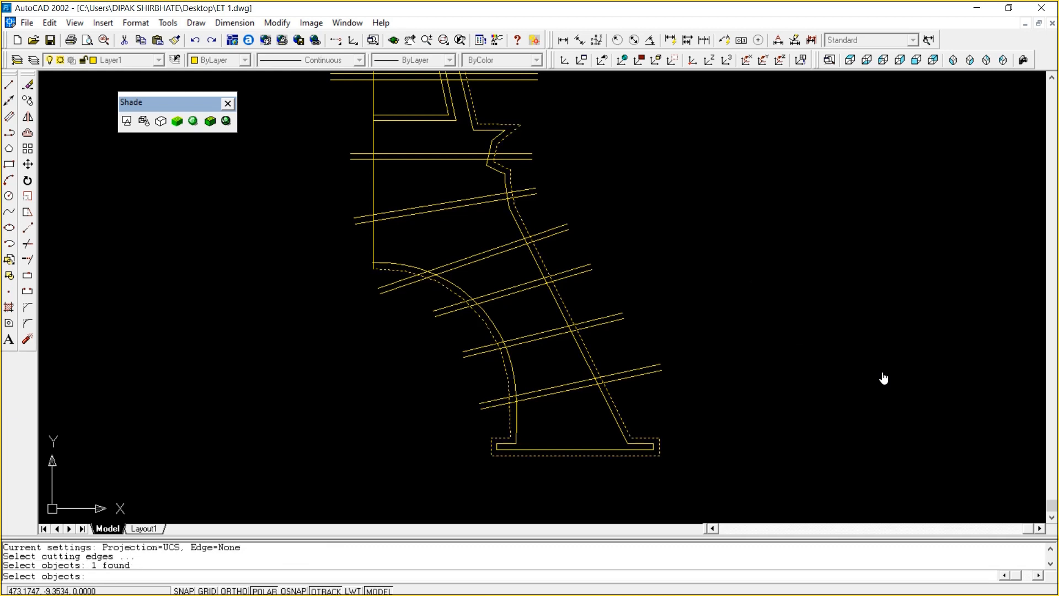
pyautogui.press('Return')
pyautogui.write('F')
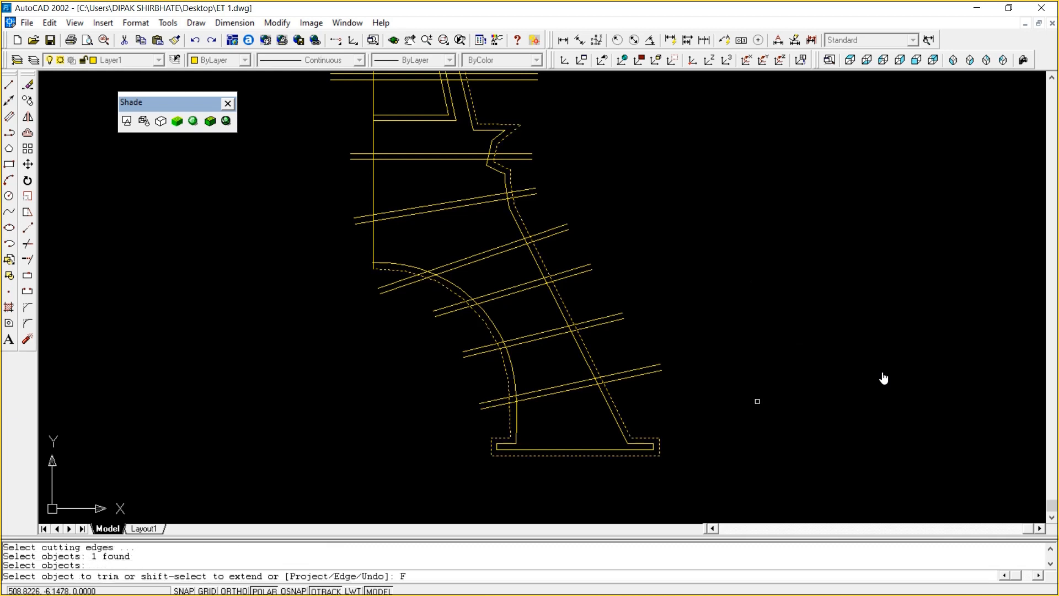
pyautogui.press('Return')
pyautogui.click(663, 401)
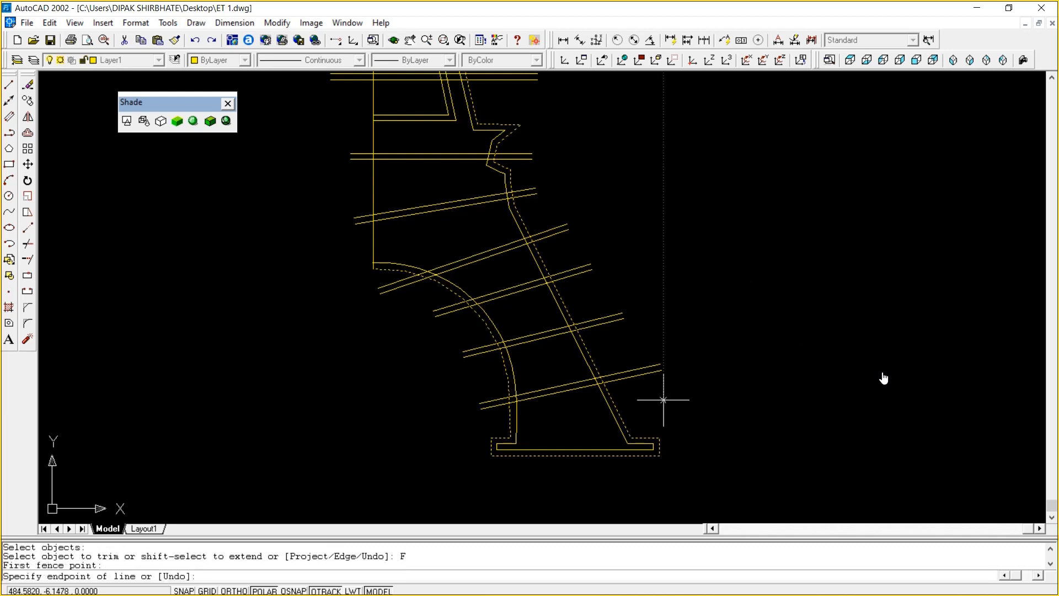
pyautogui.click(607, 346)
pyautogui.click(571, 265)
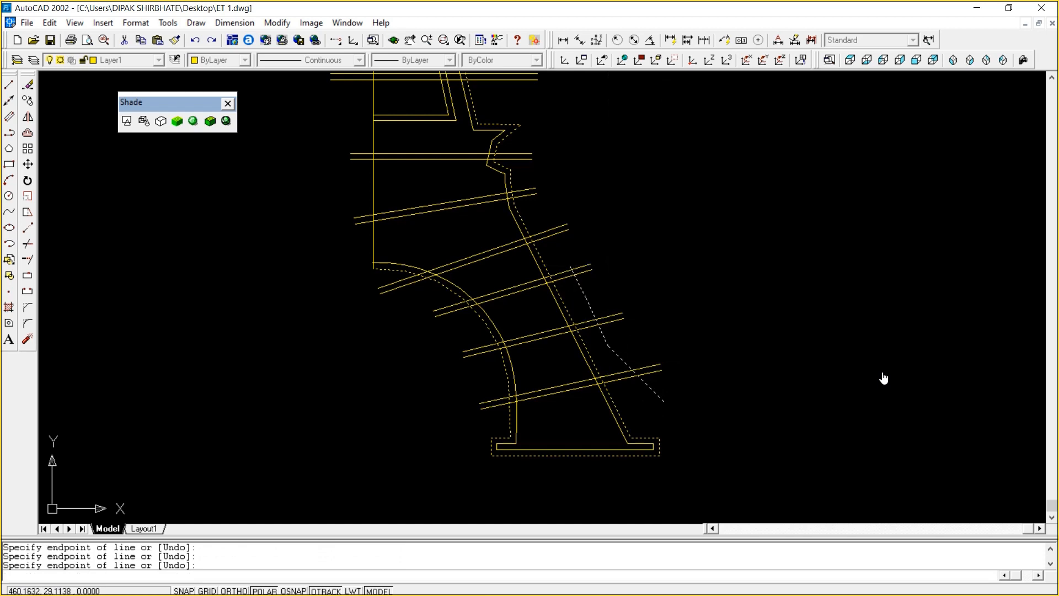
pyautogui.click(524, 188)
pyautogui.click(525, 151)
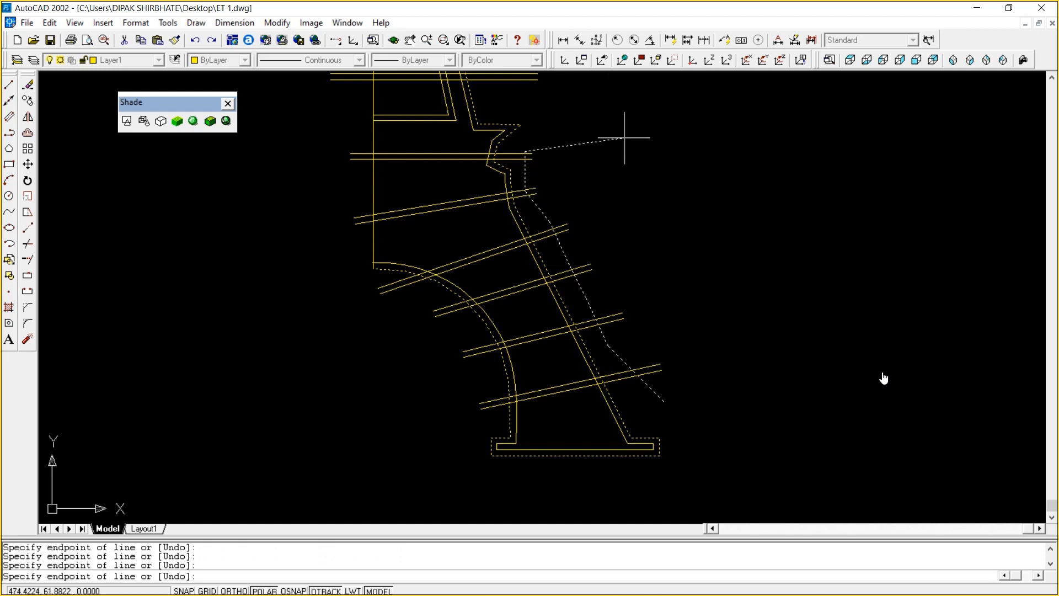
pyautogui.press('Return')
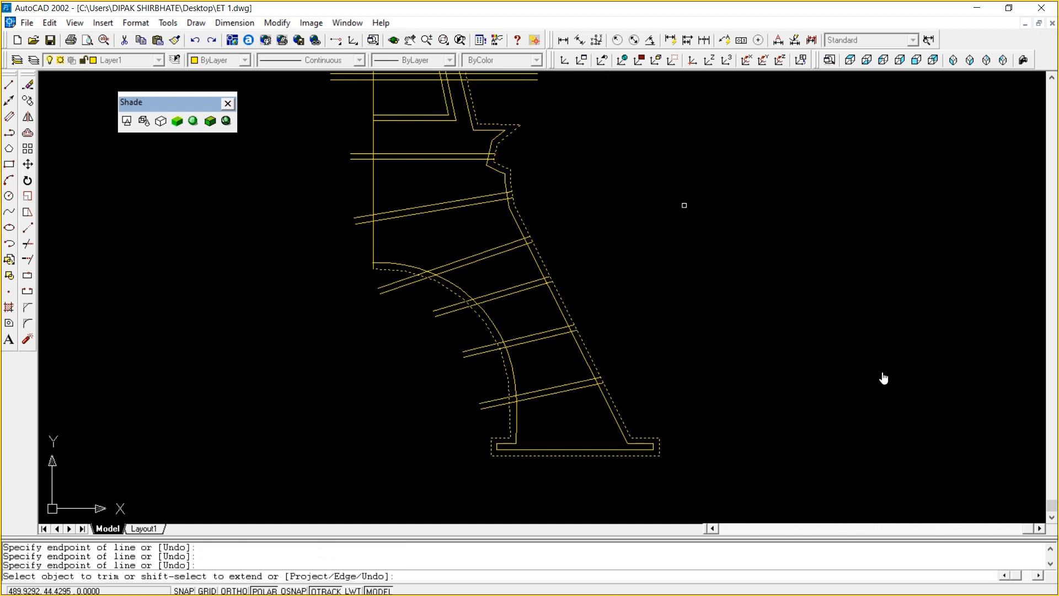
pyautogui.press('Escape')
pyautogui.press('Escape')
pyautogui.press('Escape')
pyautogui.write('P')
pyautogui.press('Return')
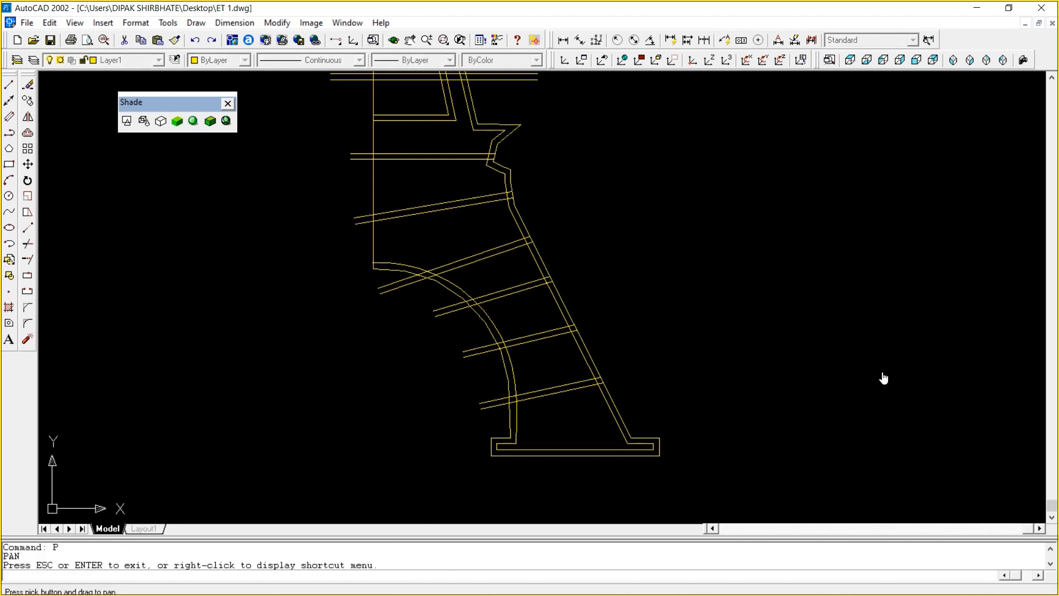
pyautogui.moveTo(941, 163); pyautogui.dragTo(883, 378)
pyautogui.rightClick(883, 378)
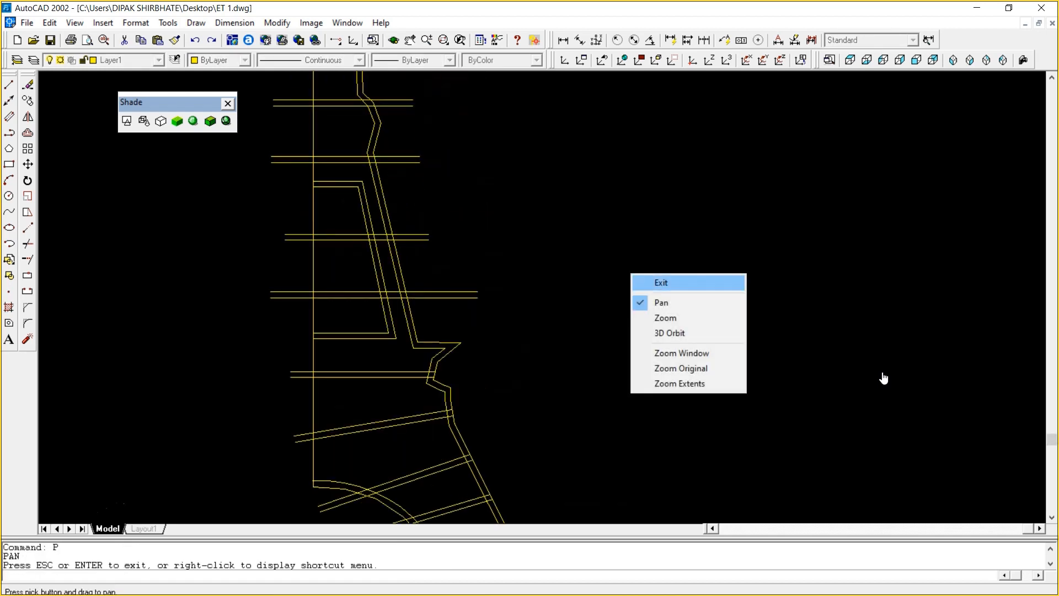
pyautogui.press('Return')
pyautogui.write('TR')
pyautogui.press('Return')
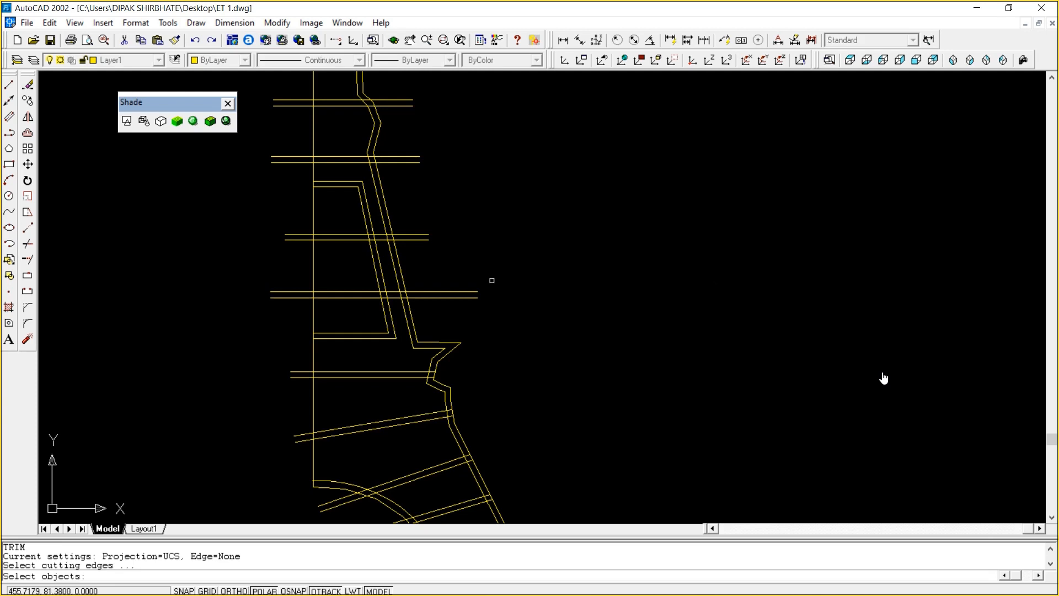
pyautogui.press('Escape')
pyautogui.press('Escape')
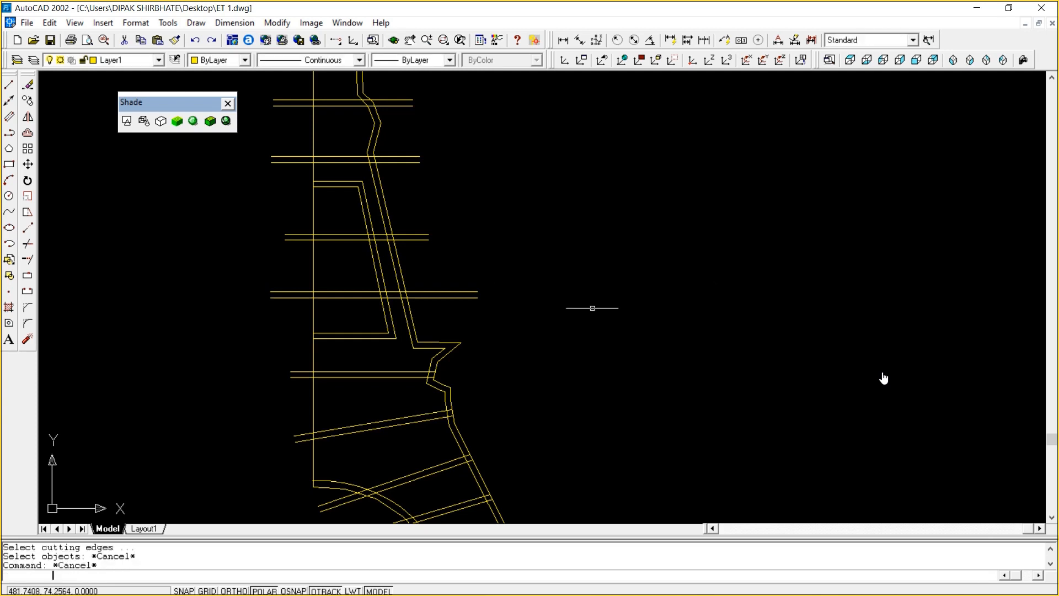
# Trim the overhanging outer ends of the seven cross members above the ledge at the tower's outer outline, using a fence selection
pyautogui.write('P')
pyautogui.press('Return')
pyautogui.moveTo(607, 199); pyautogui.dragTo(605, 347)
pyautogui.rightClick(605, 347)
pyautogui.click(673, 356)
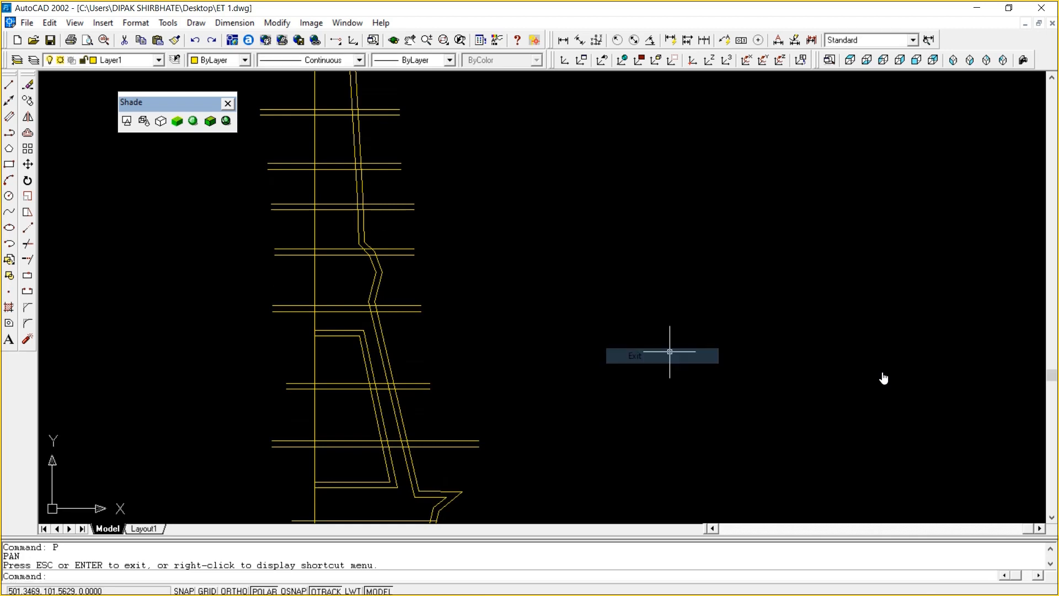
pyautogui.write('TR')
pyautogui.press('Return')
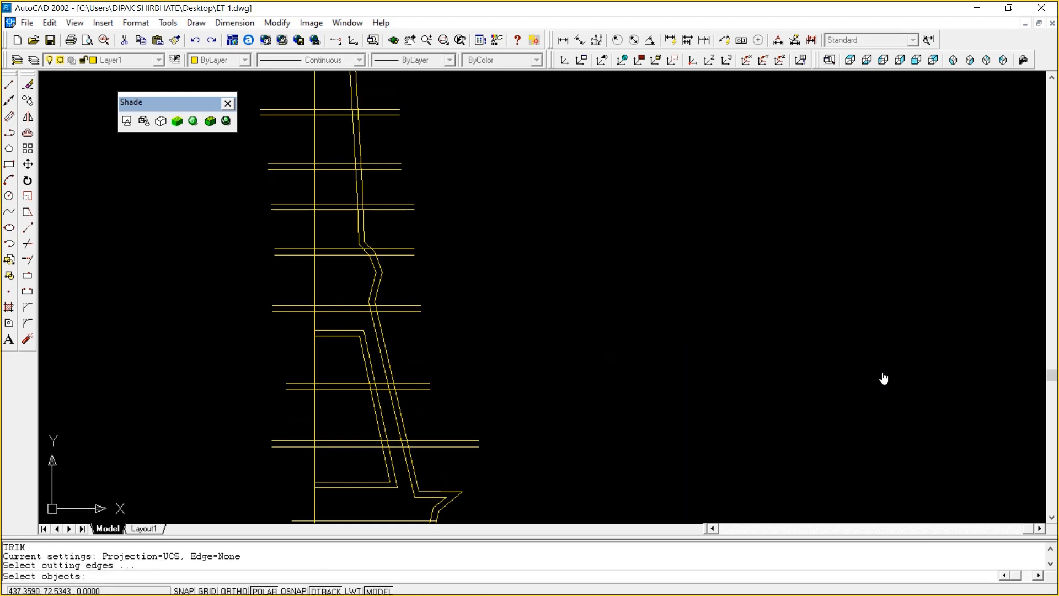
pyautogui.click(414, 469)
pyautogui.press('Return')
pyautogui.write('F')
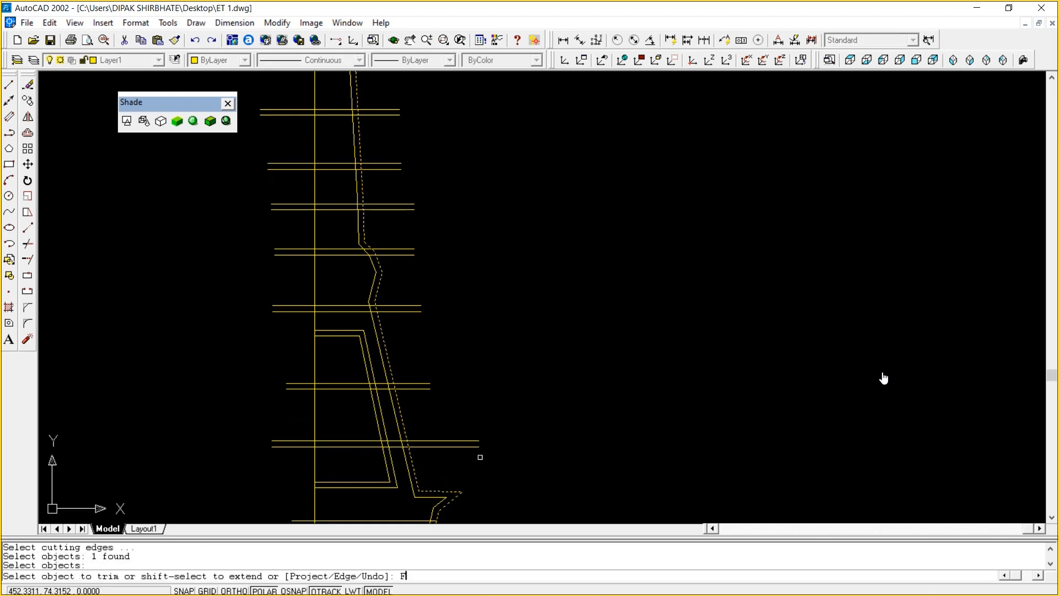
pyautogui.press('Return')
pyautogui.click(449, 462)
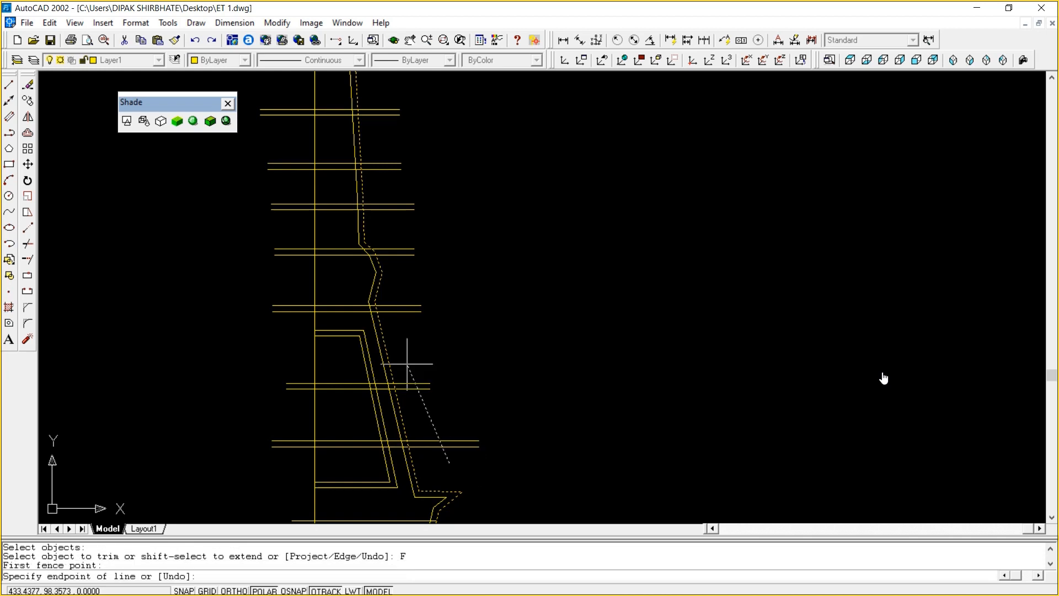
pyautogui.click(408, 364)
pyautogui.click(406, 291)
pyautogui.click(392, 249)
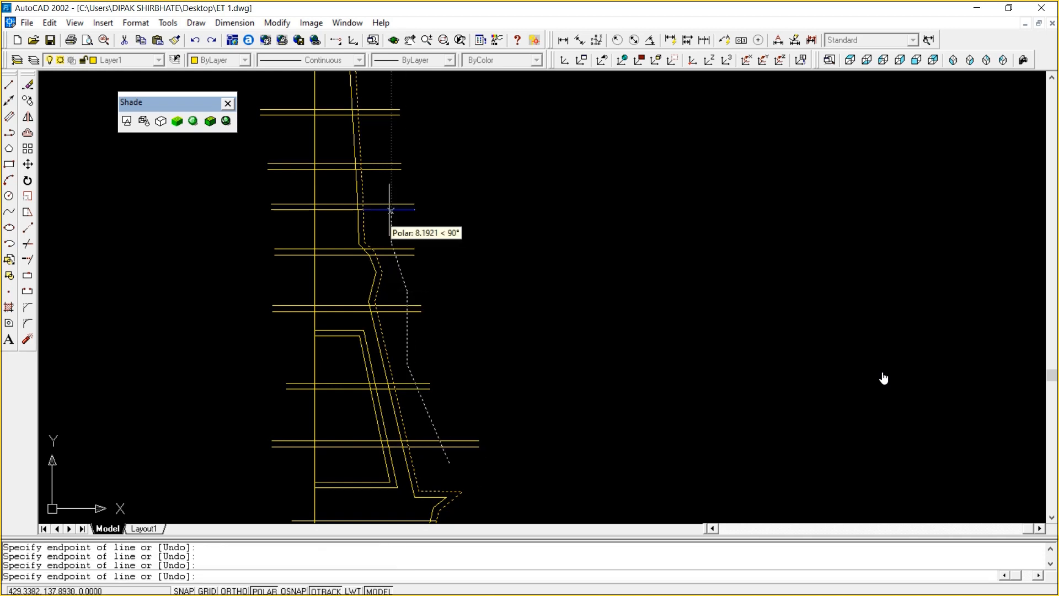
pyautogui.click(377, 105)
pyautogui.press('Return')
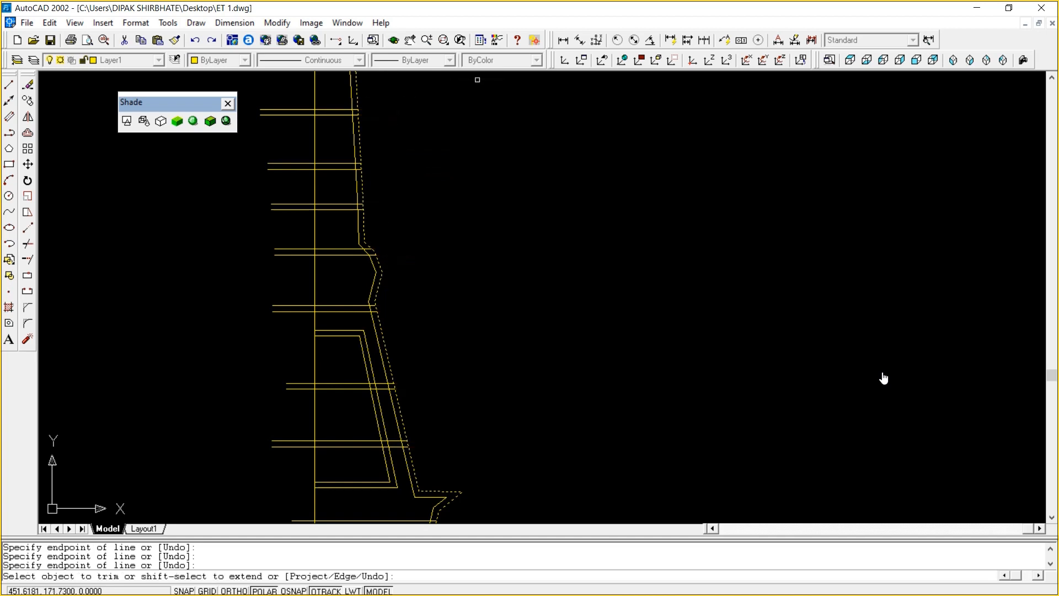
pyautogui.press('Escape')
# Trim the outer ends of the next seven cross members up the tower's shaft at the outer outline with a fence
pyautogui.write('P')
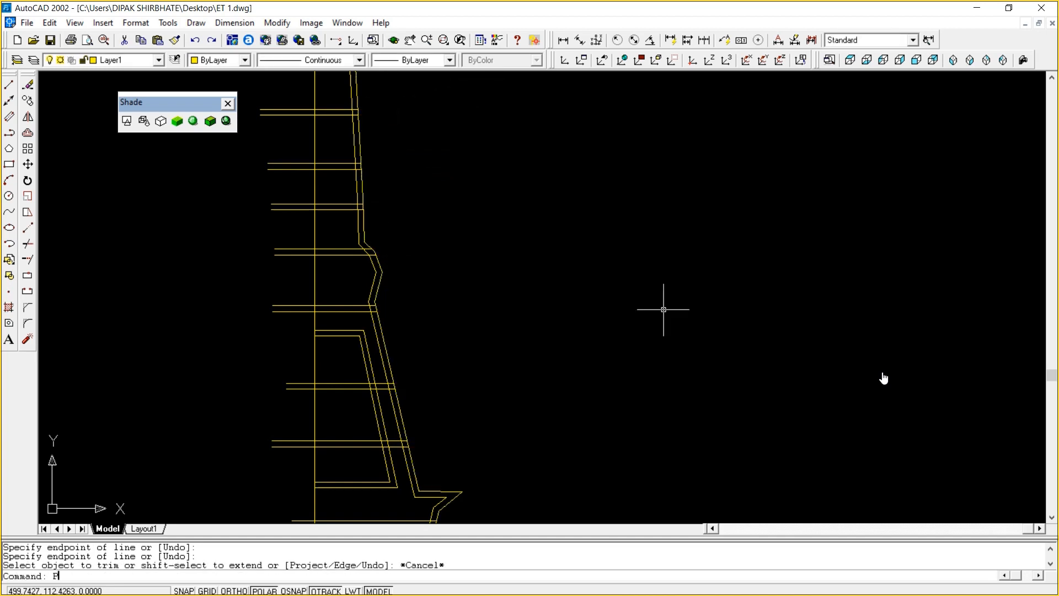
pyautogui.press('Return')
pyautogui.moveTo(664, 242); pyautogui.dragTo(692, 497)
pyautogui.moveTo(588, 117); pyautogui.dragTo(565, 251)
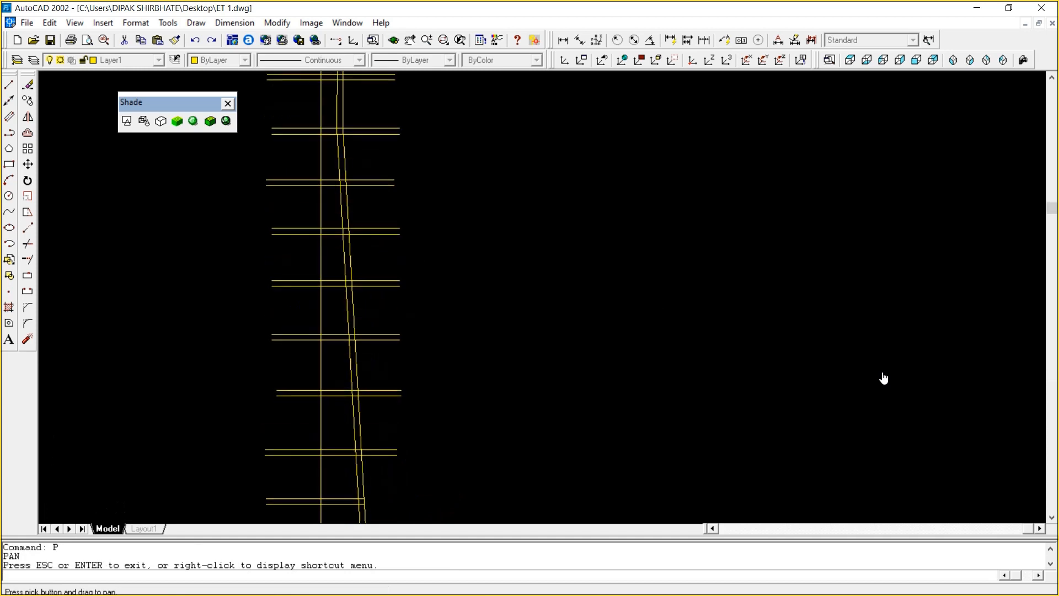
pyautogui.rightClick(565, 251)
pyautogui.click(596, 261)
pyautogui.write('tr')
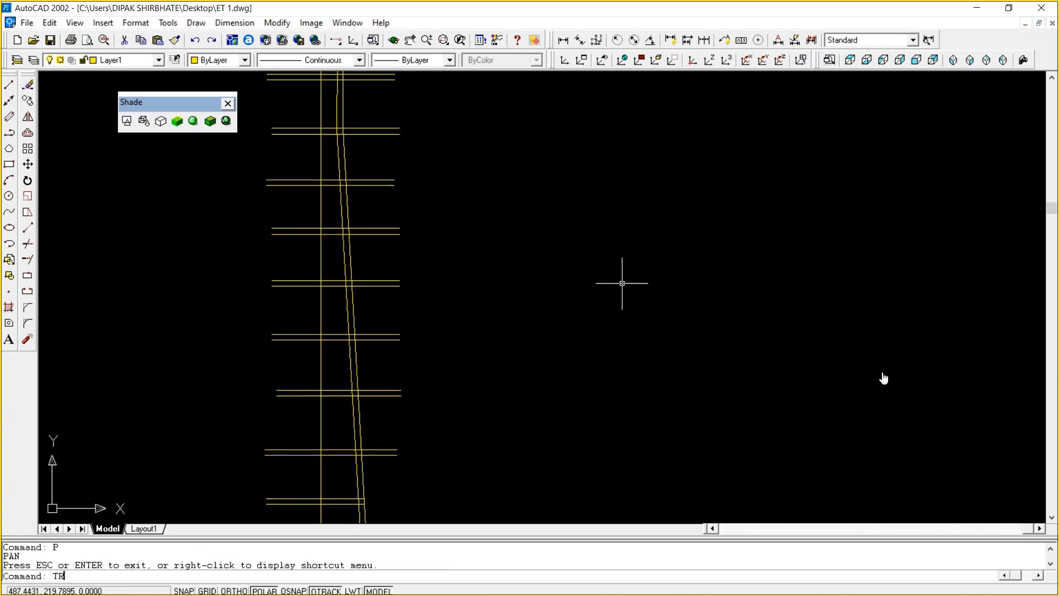
pyautogui.press('Return')
pyautogui.click(357, 365)
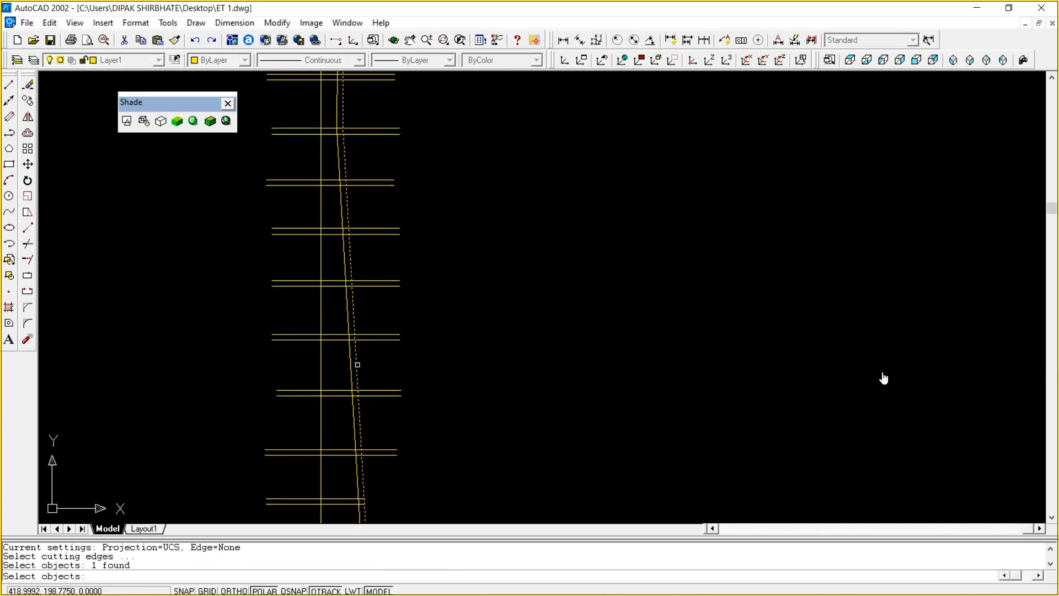
pyautogui.press('Return')
pyautogui.write('F')
pyautogui.press('Return')
pyautogui.click(380, 479)
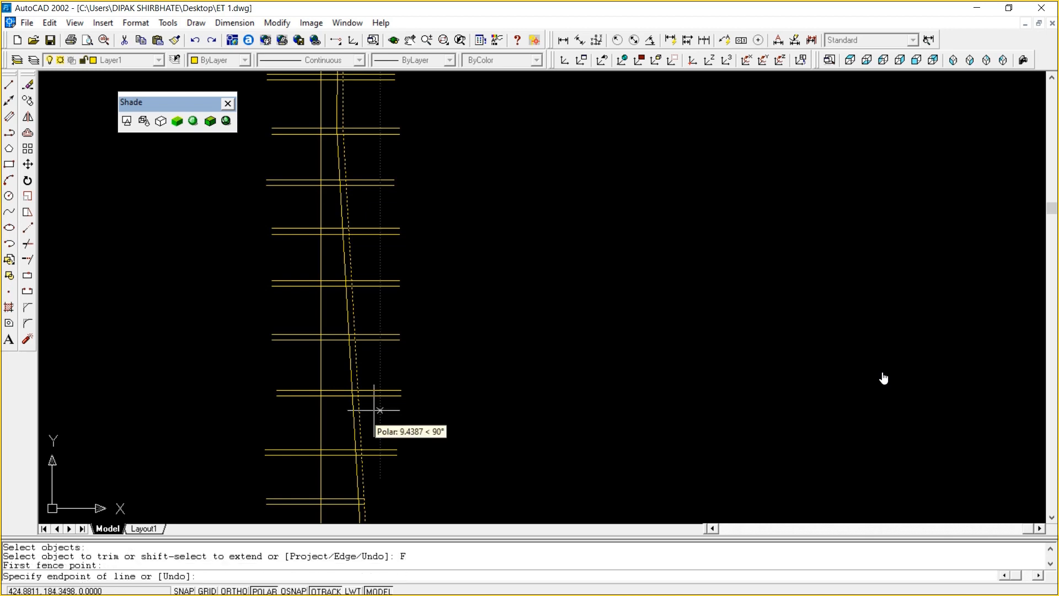
pyautogui.click(371, 101)
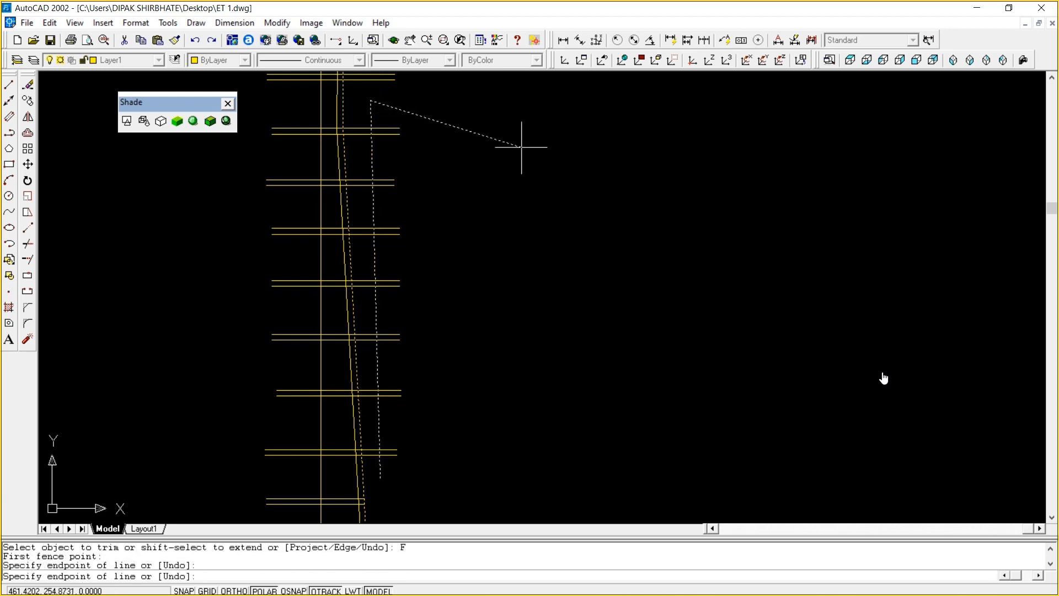
pyautogui.press('Return')
pyautogui.press('Escape')
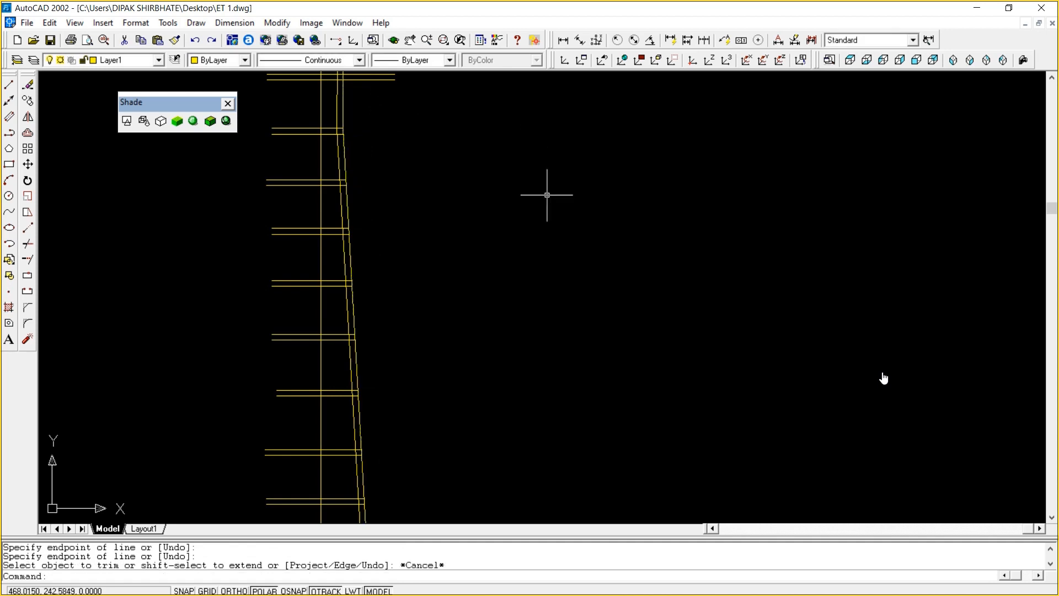
# Trim the outer ends of the four topmost cross members below the tip at the outer outline with a fence
pyautogui.write('P')
pyautogui.press('Return')
pyautogui.moveTo(547, 189); pyautogui.dragTo(518, 450)
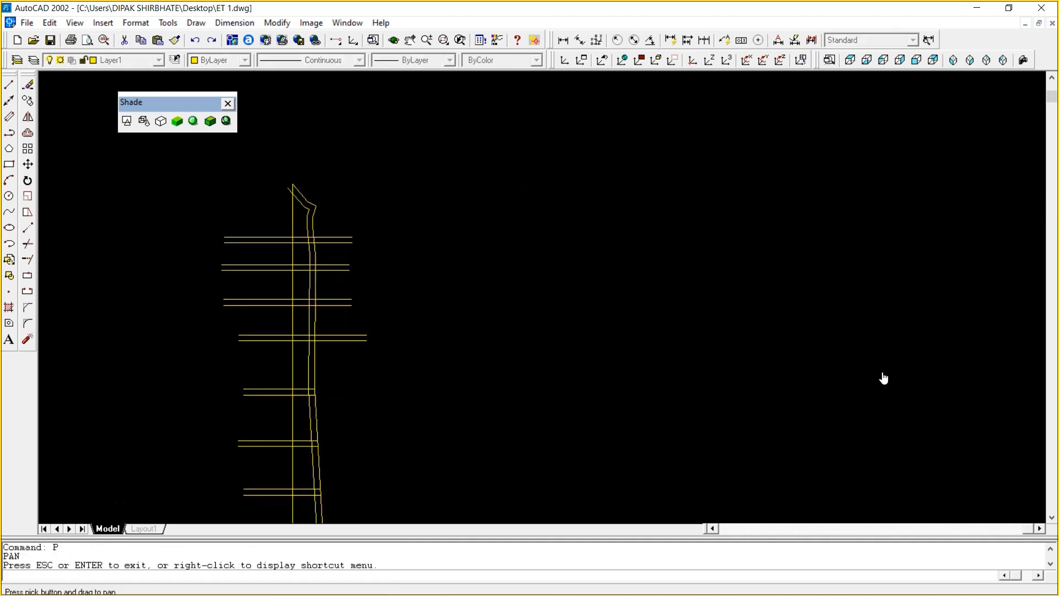
pyautogui.press('Escape')
pyautogui.write('tr')
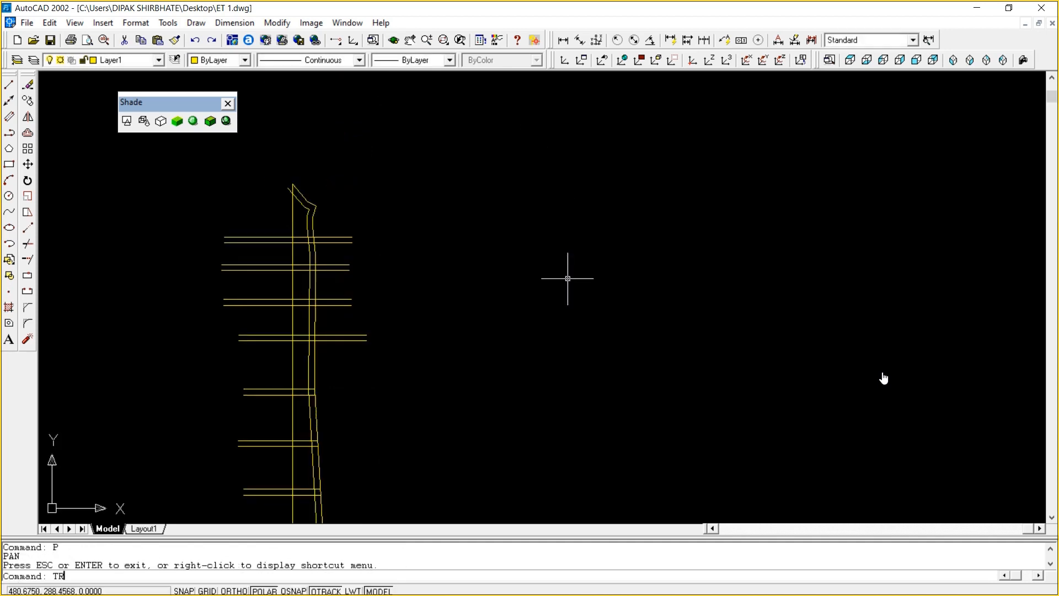
pyautogui.press('Return')
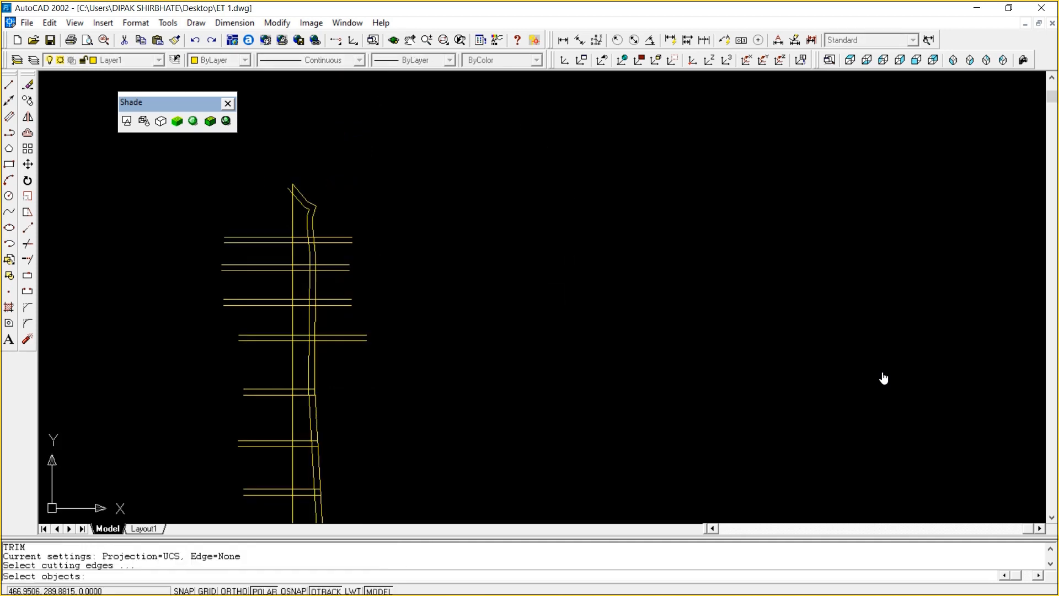
pyautogui.click(314, 279)
pyautogui.press('Return')
pyautogui.write('F')
pyautogui.press('Return')
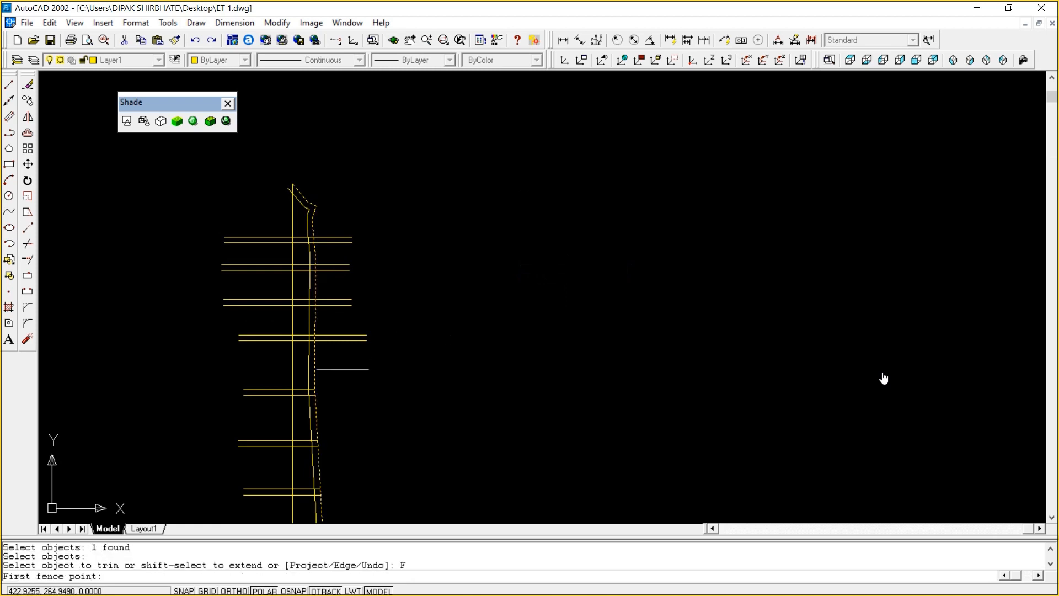
pyautogui.click(342, 367)
pyautogui.click(329, 173)
pyautogui.press('Return')
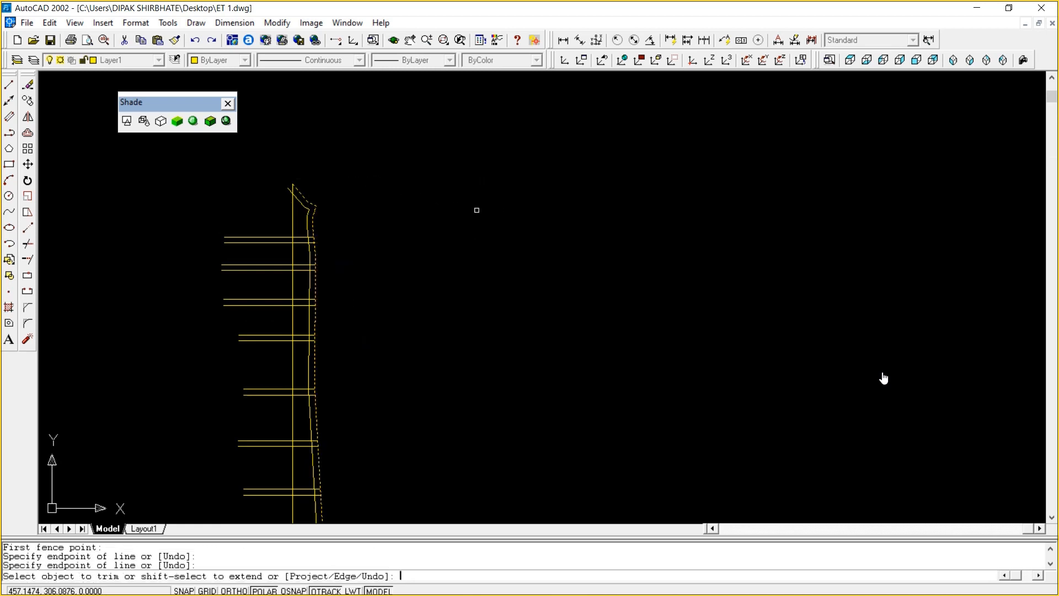
pyautogui.press('Escape')
pyautogui.press('Escape')
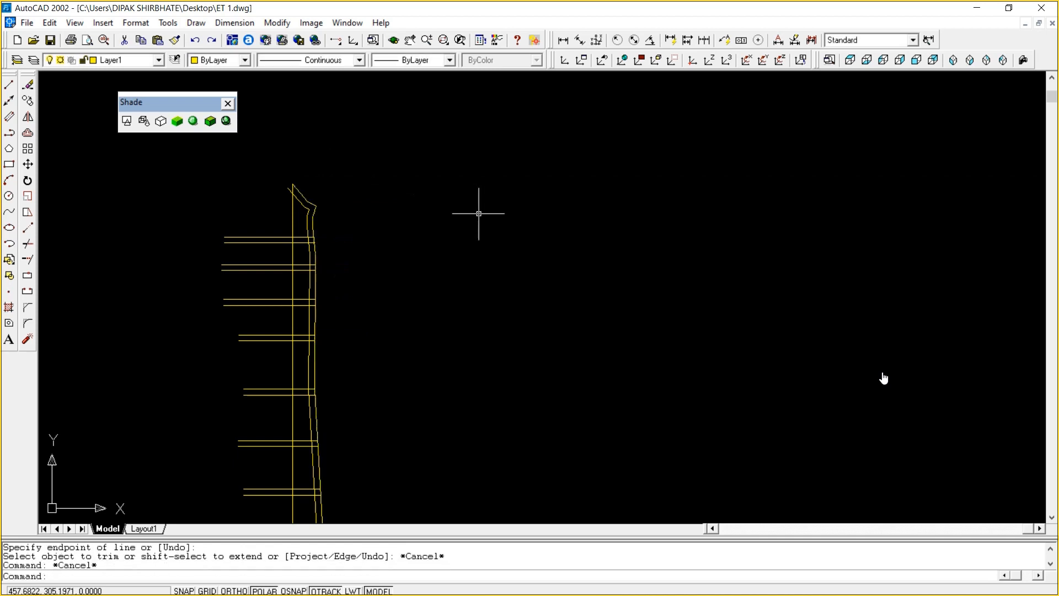
pyautogui.write('P')
pyautogui.press('Return')
pyautogui.moveTo(453, 265); pyautogui.dragTo(617, 171)
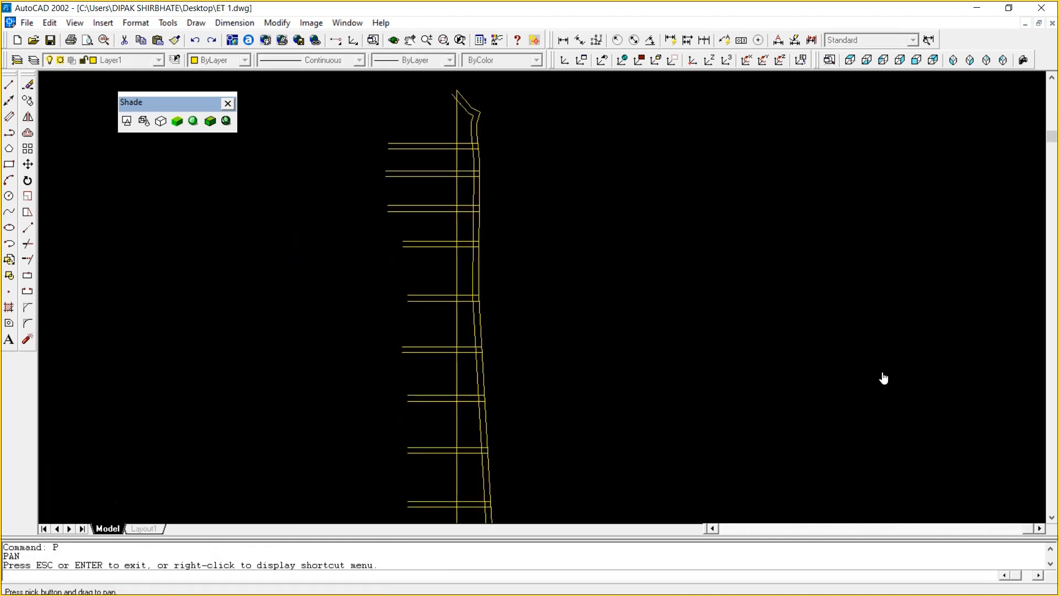
pyautogui.rightClick(618, 171)
pyautogui.click(650, 180)
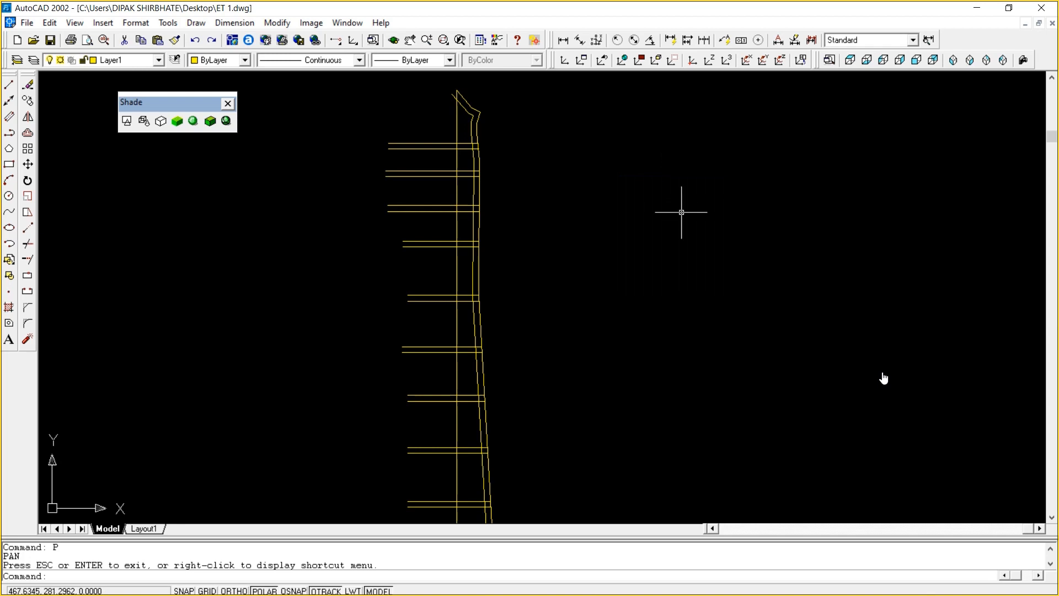
pyautogui.write('TR')
pyautogui.press('Return')
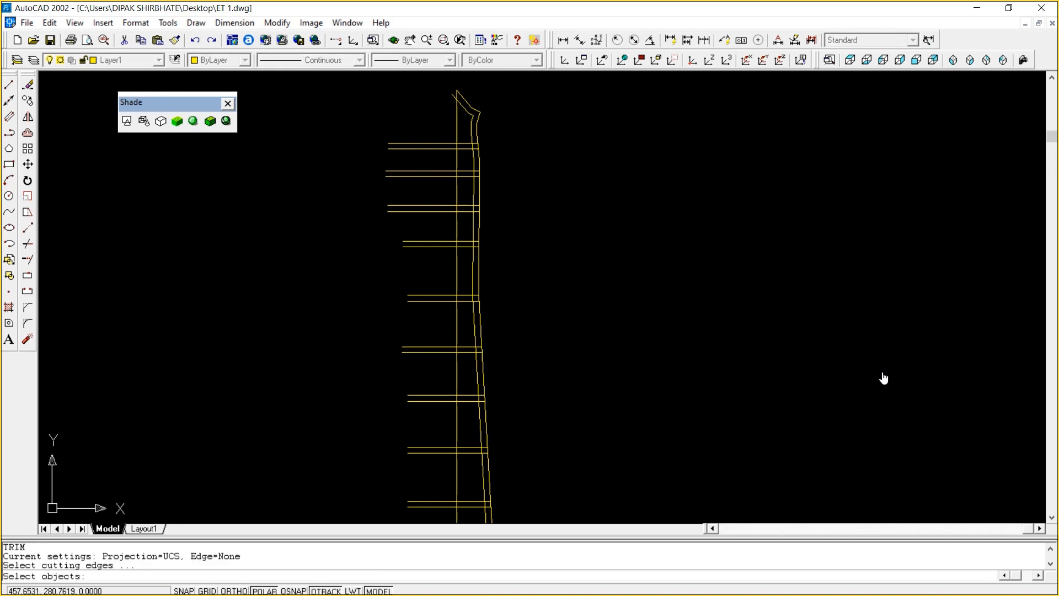
pyautogui.click(458, 192)
pyautogui.press('Return')
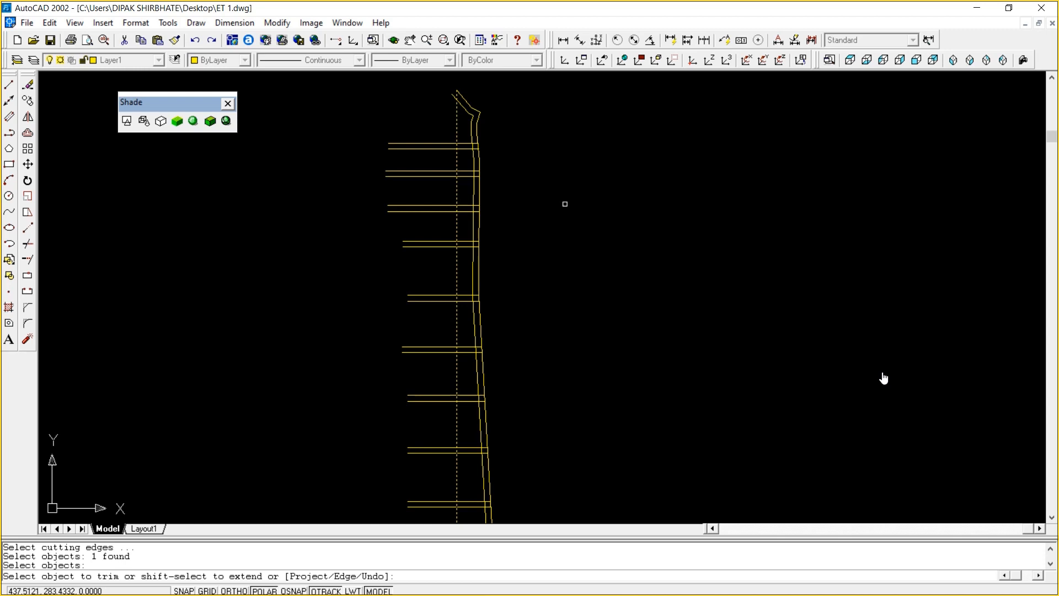
pyautogui.press('Return')
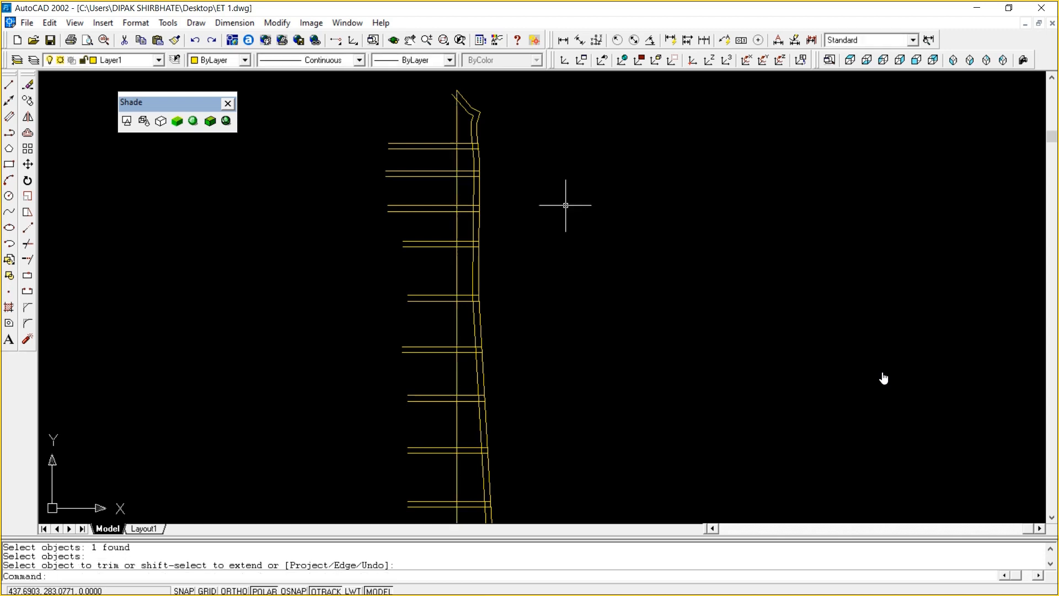
# Try to fence-trim the cross members' ends beyond the vertical centre line from the tip downward, and regenerate the drawing
pyautogui.write('tr')
pyautogui.press('Return')
pyautogui.click(456, 184)
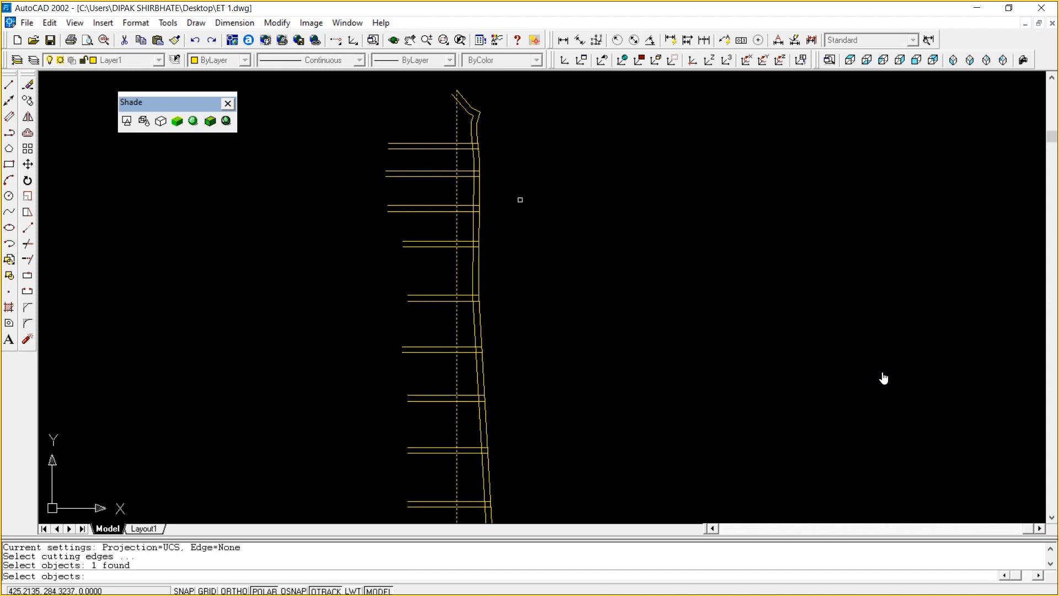
pyautogui.press('Return')
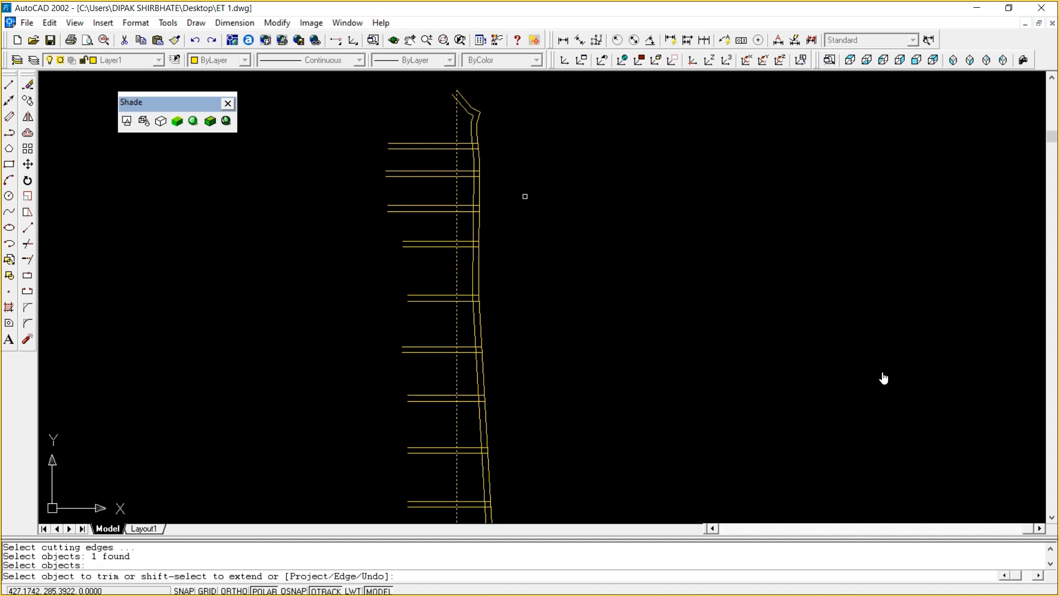
pyautogui.press('Return')
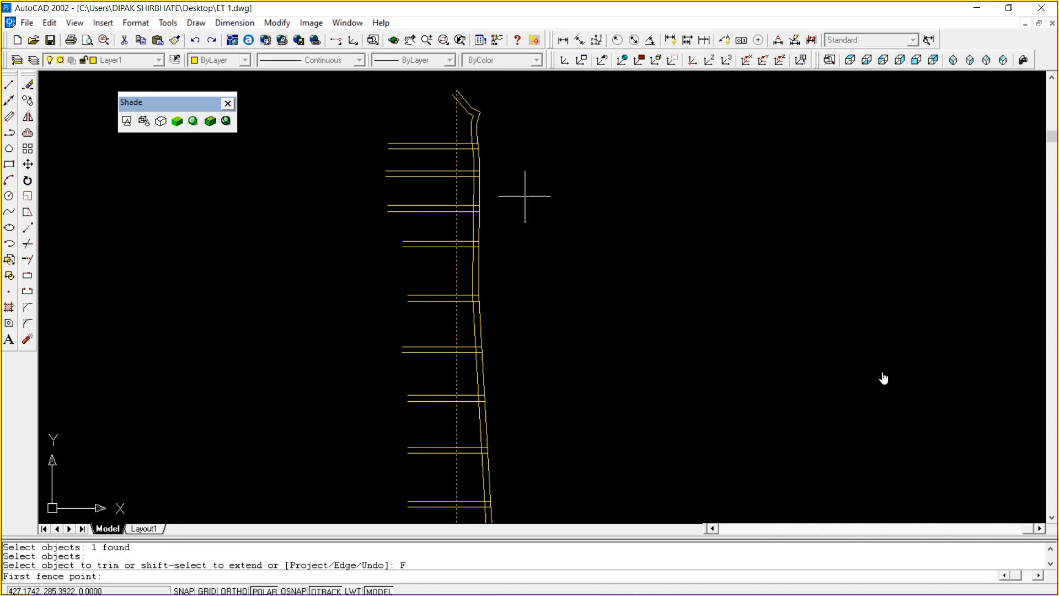
pyautogui.click(427, 110)
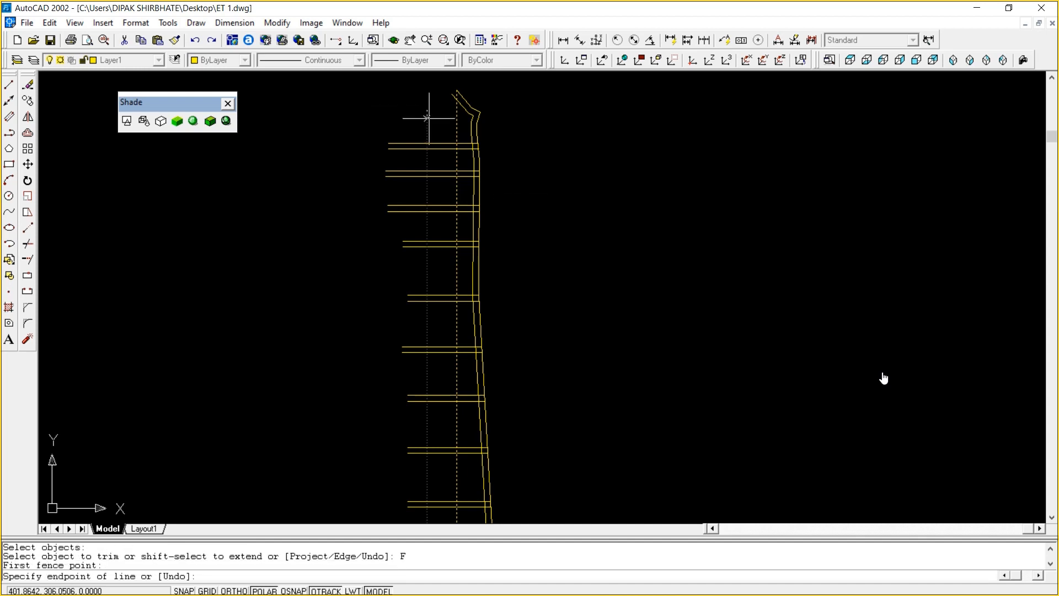
pyautogui.click(428, 272)
pyautogui.click(427, 418)
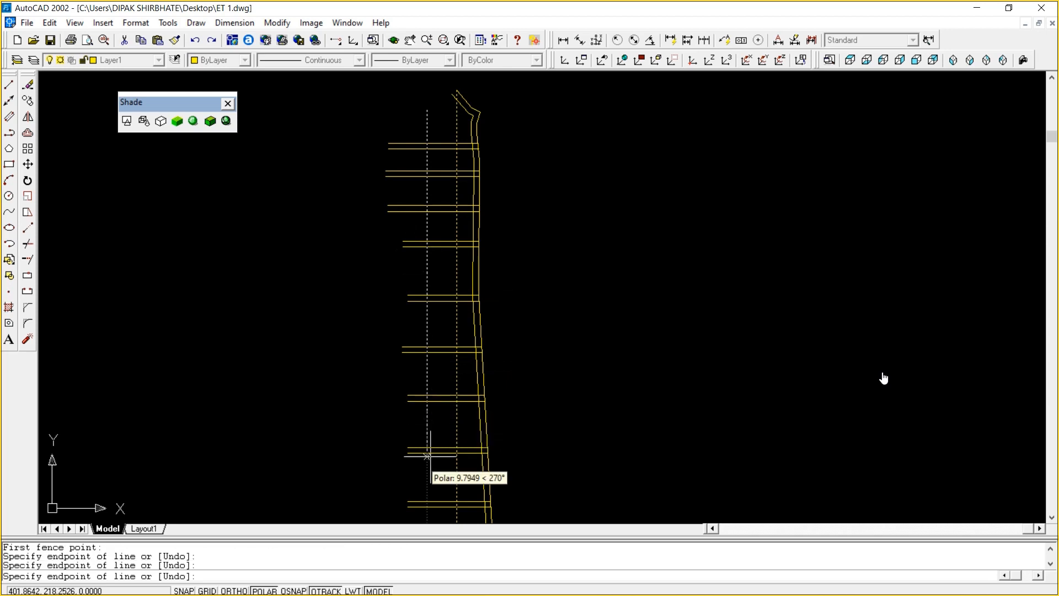
pyautogui.click(427, 483)
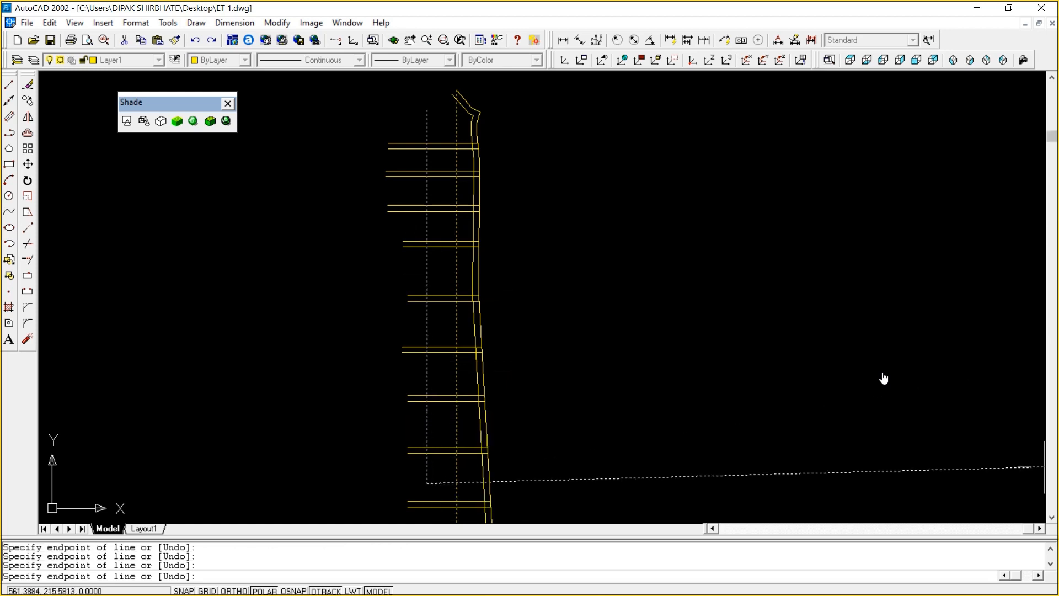
pyautogui.click(1052, 517)
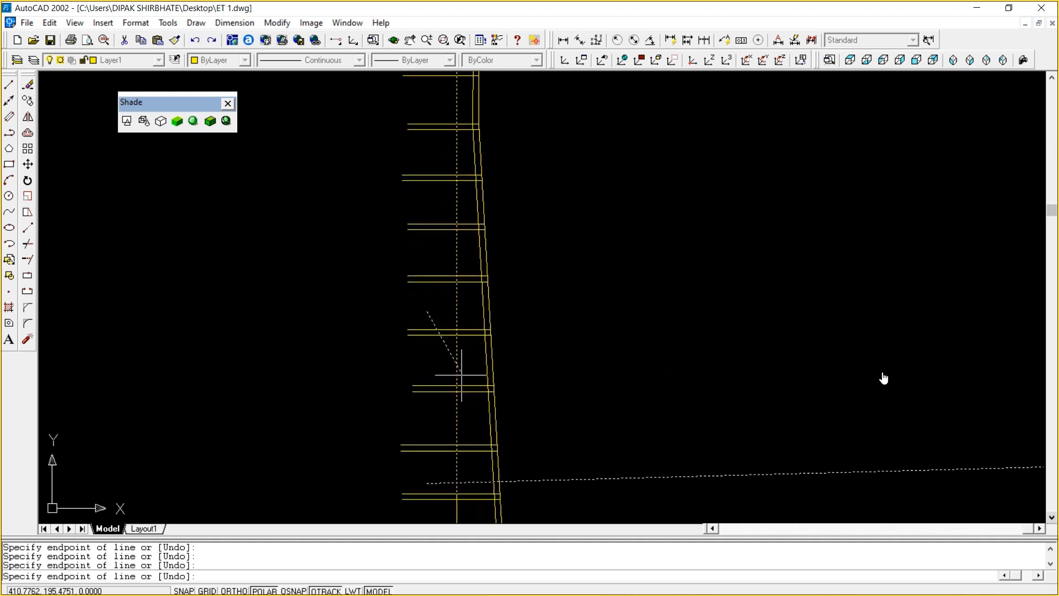
pyautogui.press('Escape')
pyautogui.press('Escape')
pyautogui.press('Escape')
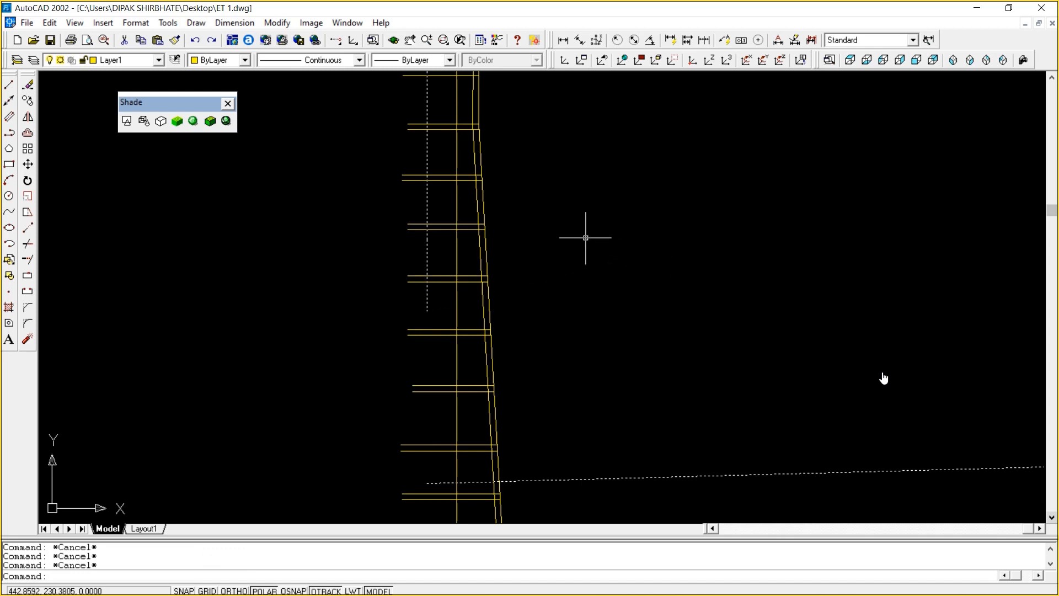
pyautogui.press('Escape')
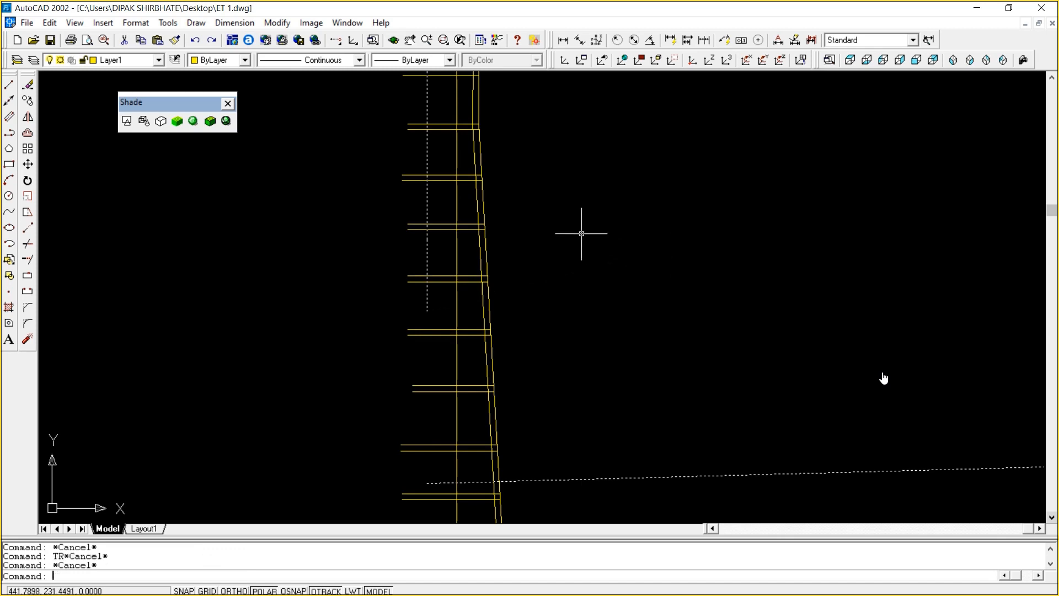
pyautogui.write('RE')
pyautogui.press('Return')
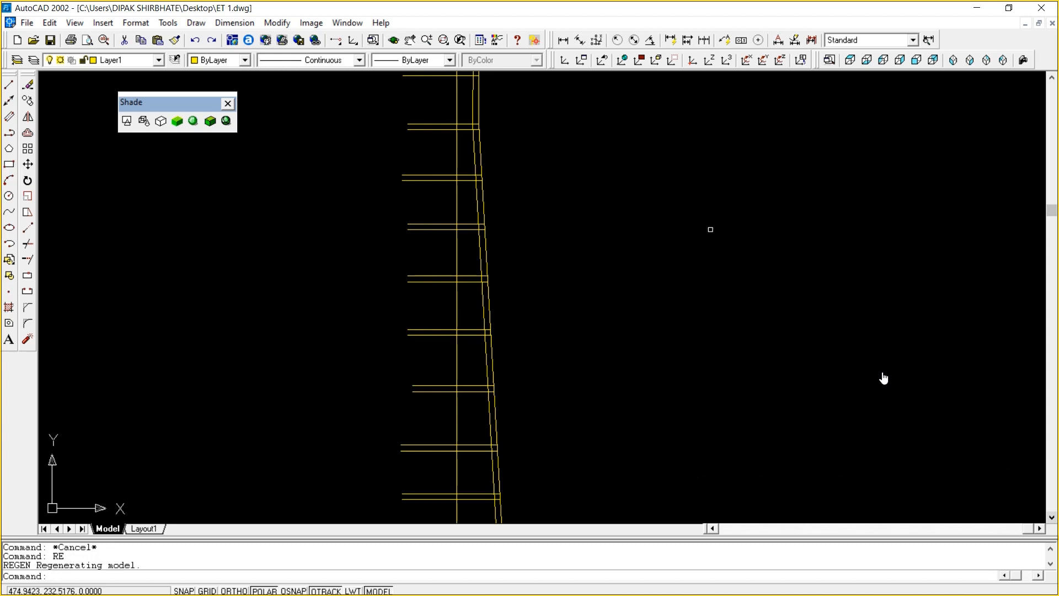
# Trim the ends of the nine cross members nearest the tip at the vertical centre line, using a fence selection
pyautogui.write('P')
pyautogui.press('Return')
pyautogui.moveTo(721, 216)
pyautogui.mouseDown()
pyautogui.moveTo(717, 241)
pyautogui.moveTo(791, 521)
pyautogui.moveTo(758, 343)
pyautogui.moveTo(748, 406)
pyautogui.mouseUp()
pyautogui.rightClick(883, 378)
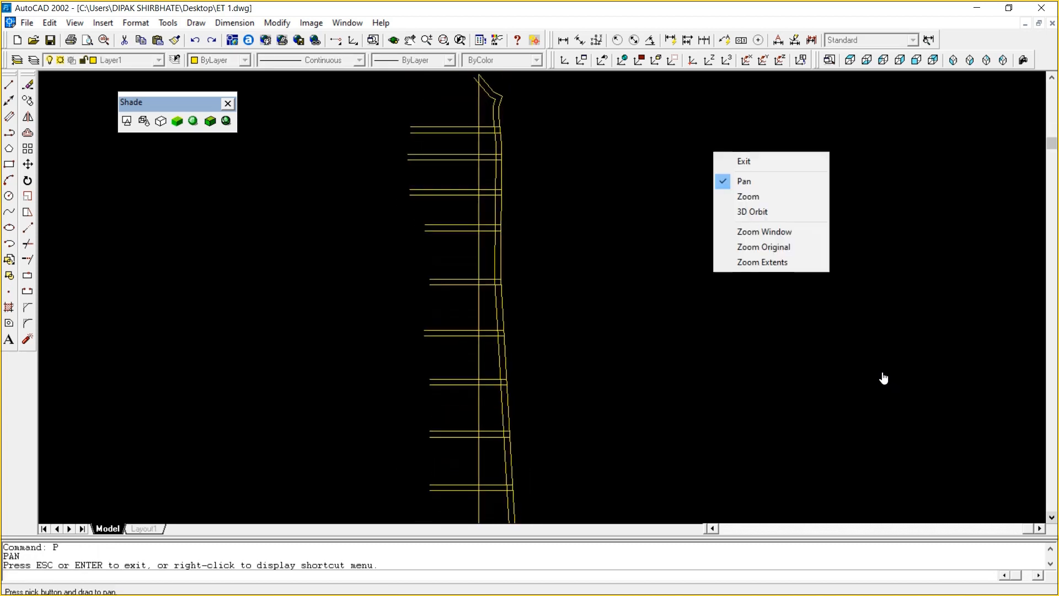
pyautogui.click(763, 161)
pyautogui.write('T')
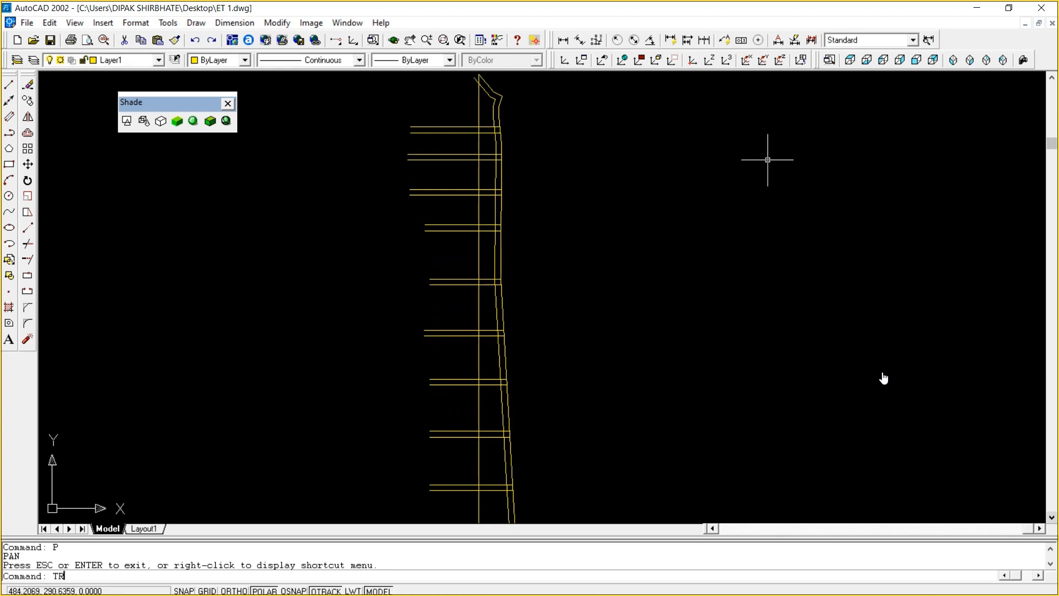
pyautogui.write('R')
pyautogui.press('Return')
pyautogui.click(478, 110)
pyautogui.press('Return')
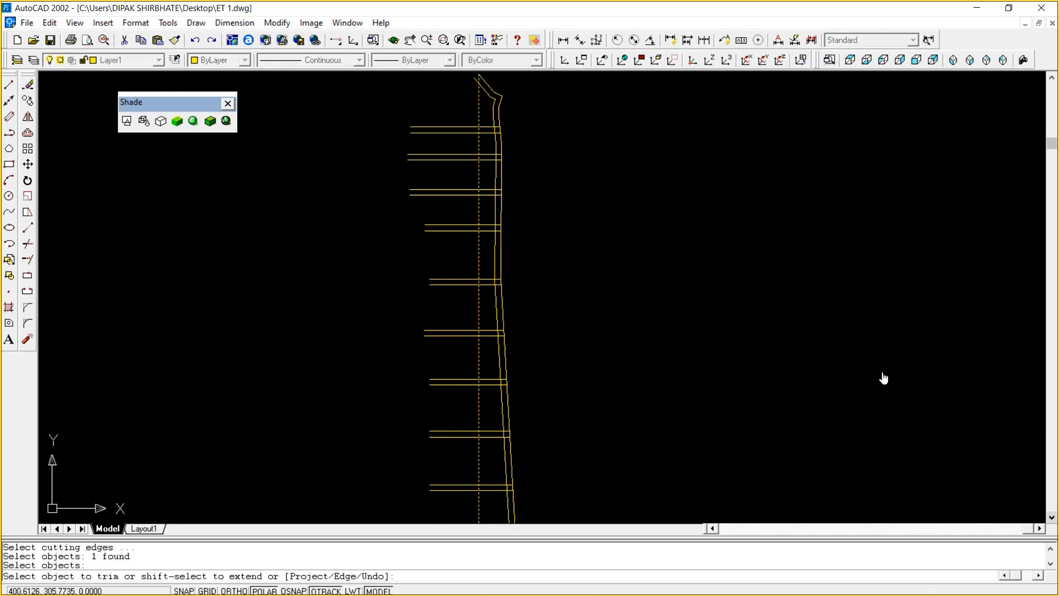
pyautogui.write('F')
pyautogui.press('Return')
pyautogui.click(436, 99)
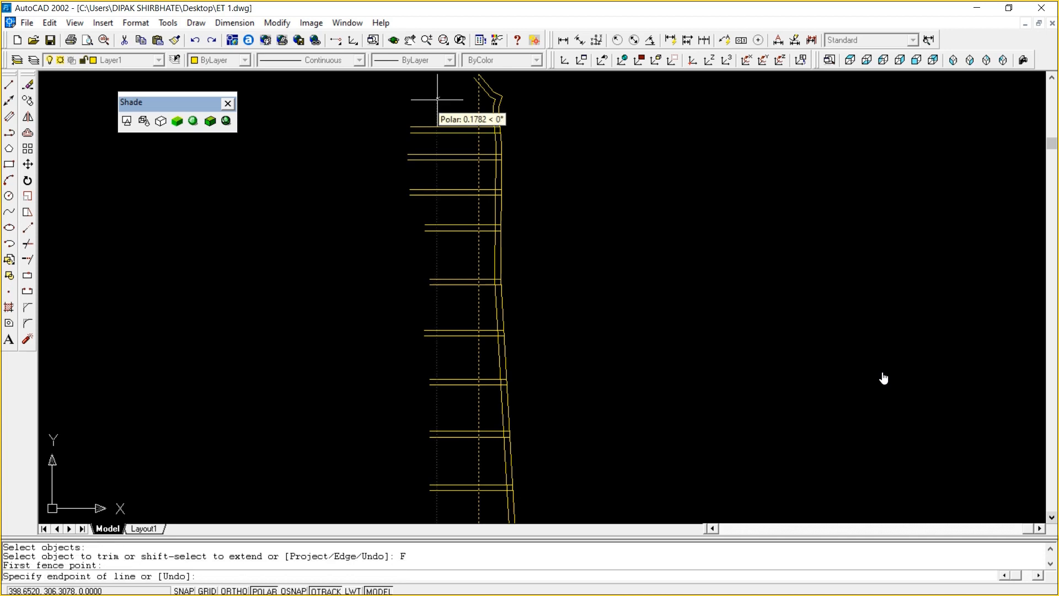
pyautogui.click(454, 369)
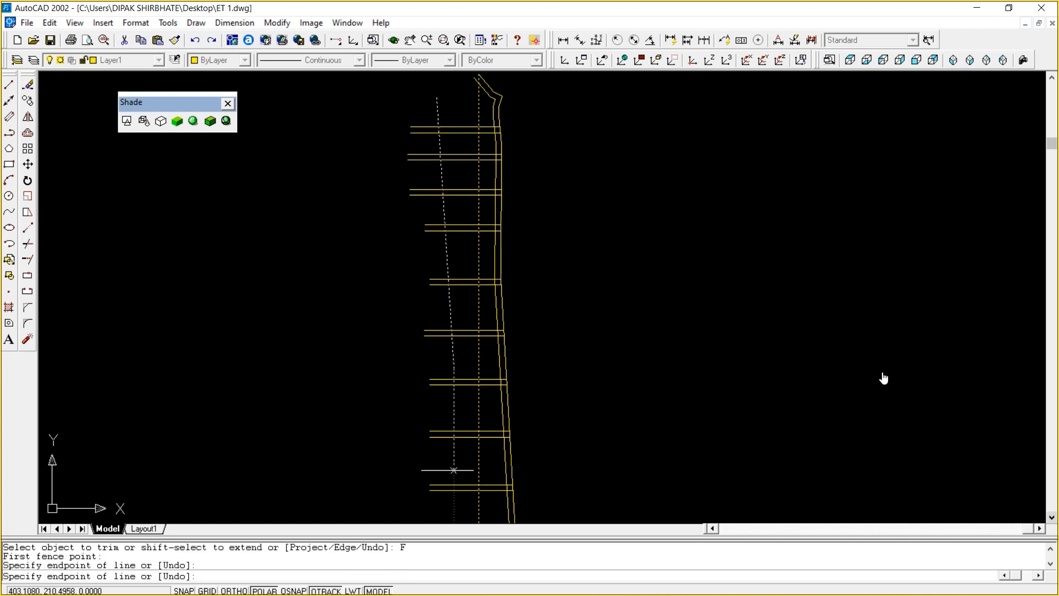
pyautogui.click(454, 511)
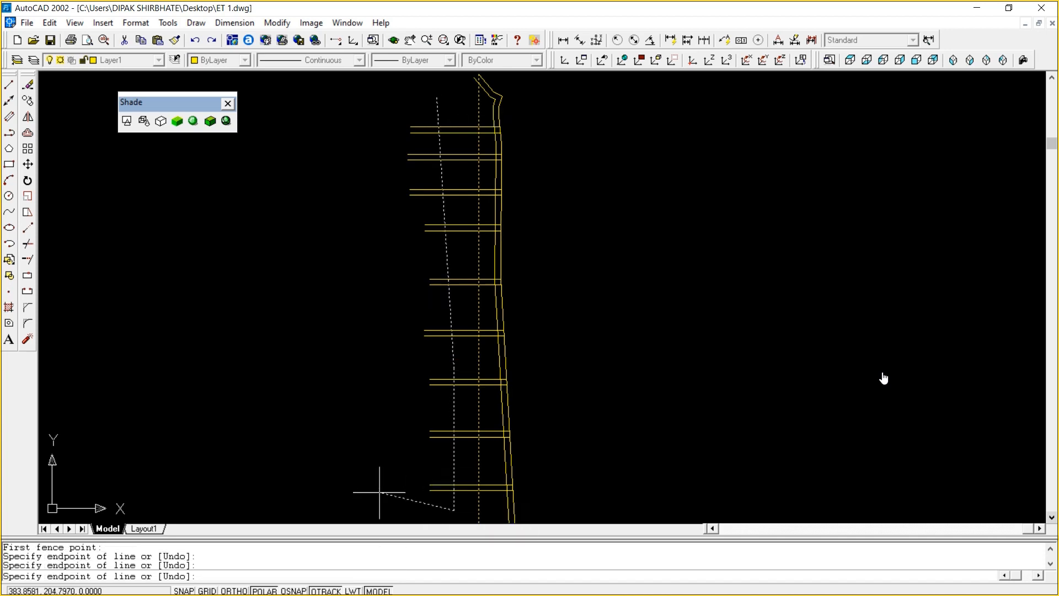
pyautogui.press('Return')
pyautogui.press('Escape')
pyautogui.press('Escape')
pyautogui.press('Escape')
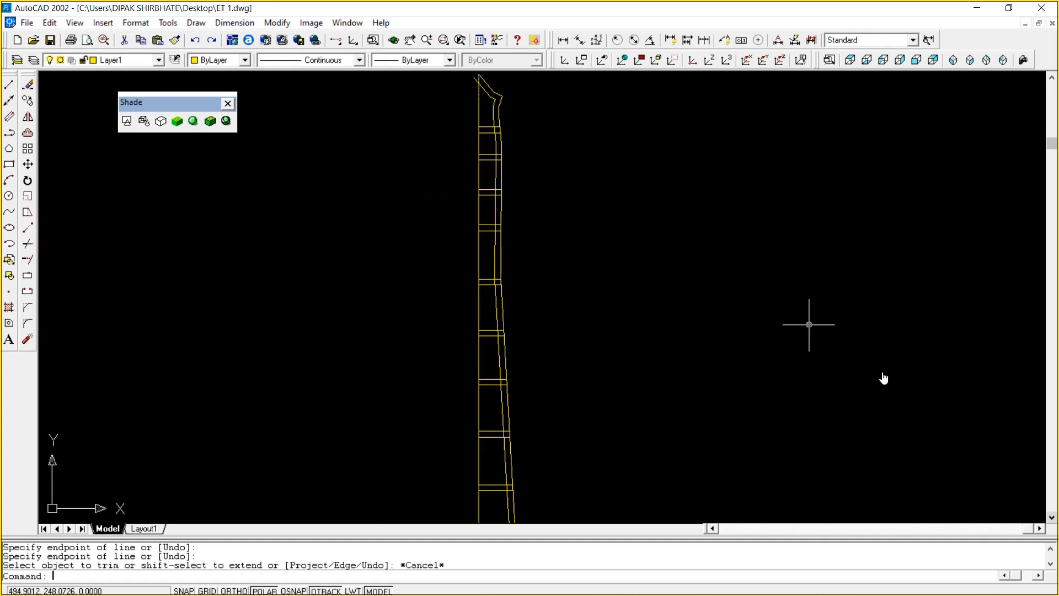
# Fence-trim the overhanging ends of the next cross members down the shaft, using the upper centre-line segment as cutting edge
pyautogui.press('Return')
pyautogui.moveTo(809, 324); pyautogui.dragTo(811, 96)
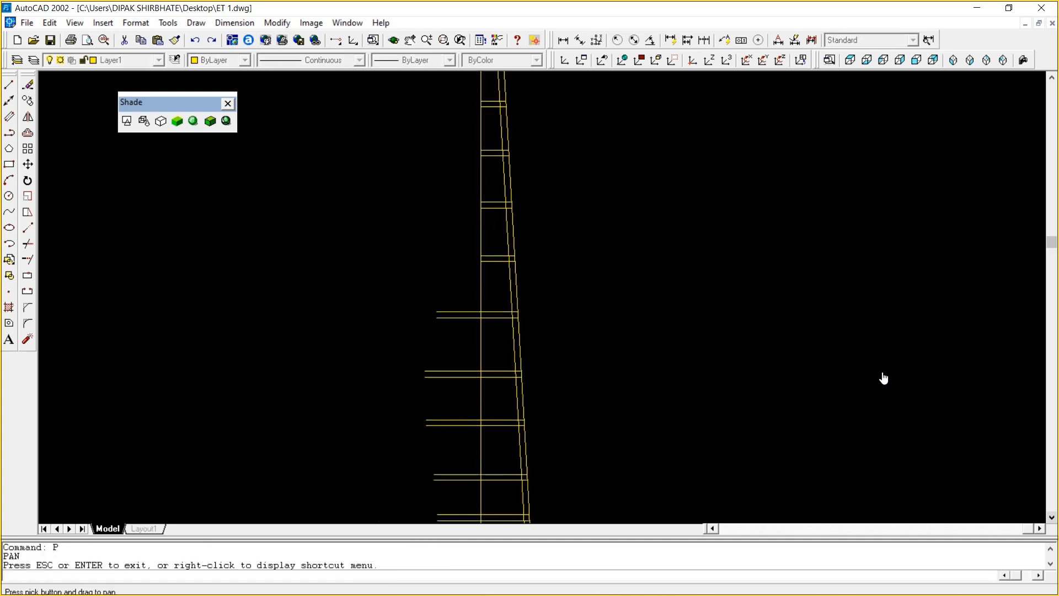
pyautogui.moveTo(697, 329); pyautogui.dragTo(655, 142)
pyautogui.rightClick(655, 141)
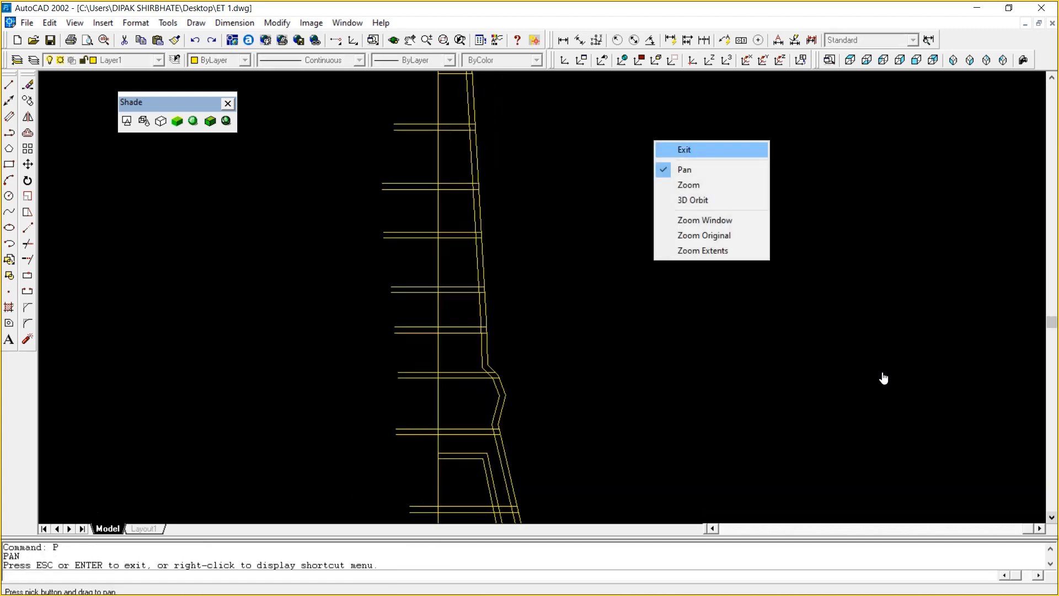
pyautogui.click(675, 149)
pyautogui.write('TR')
pyautogui.press('Return')
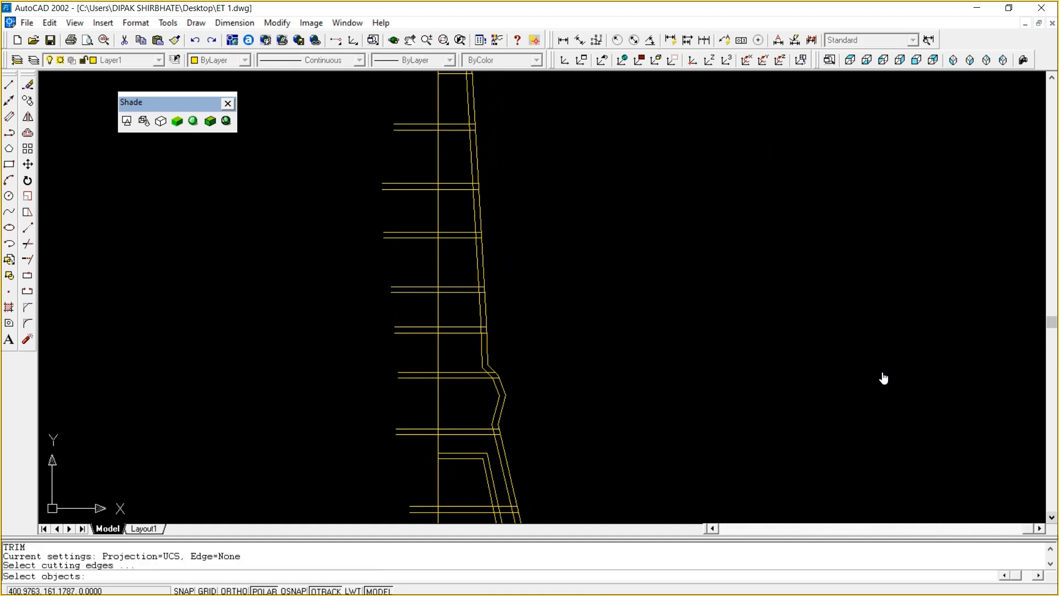
pyautogui.click(437, 208)
pyautogui.press('Return')
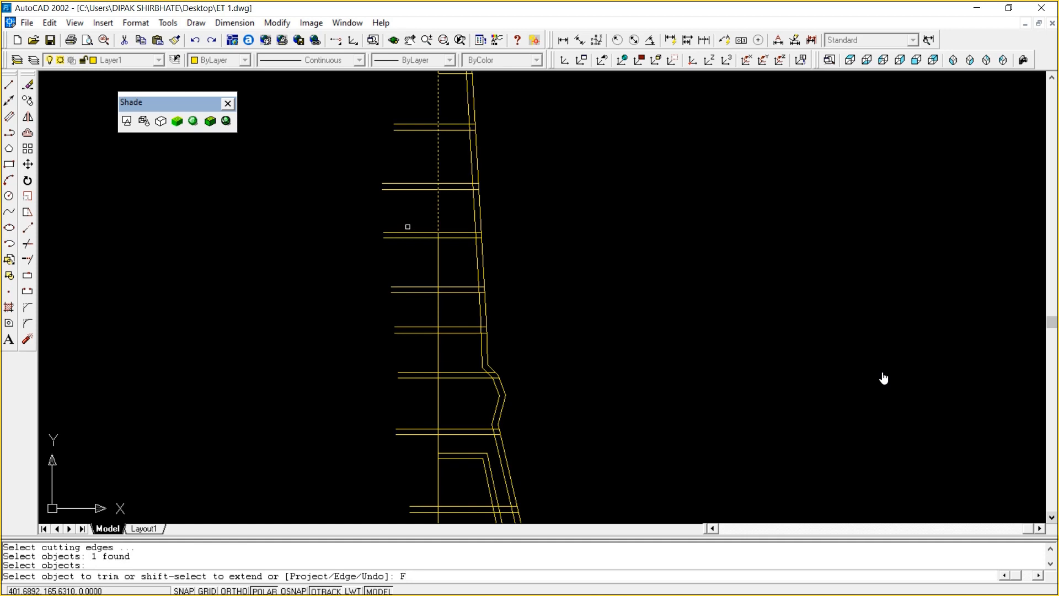
pyautogui.write('F')
pyautogui.press('Return')
pyautogui.click(409, 104)
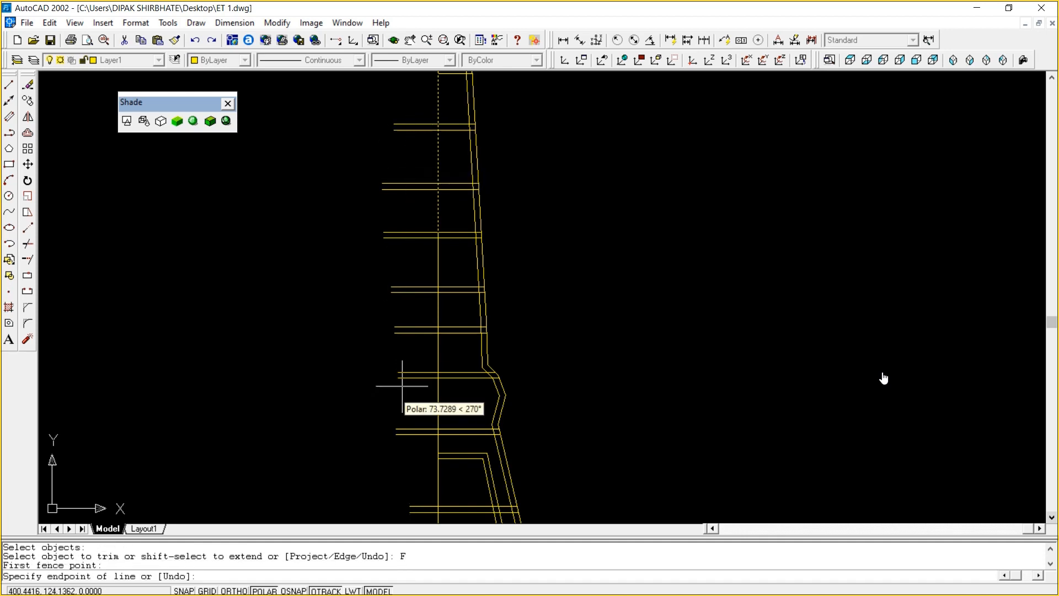
pyautogui.click(406, 266)
pyautogui.press('Return')
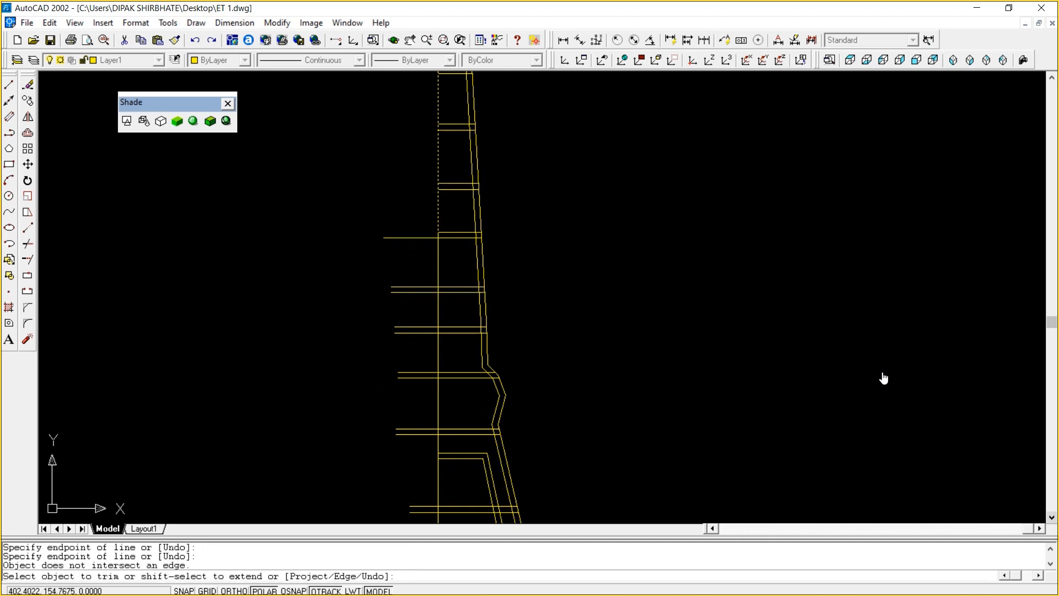
pyautogui.press('Escape')
pyautogui.press('Escape')
pyautogui.press('Escape')
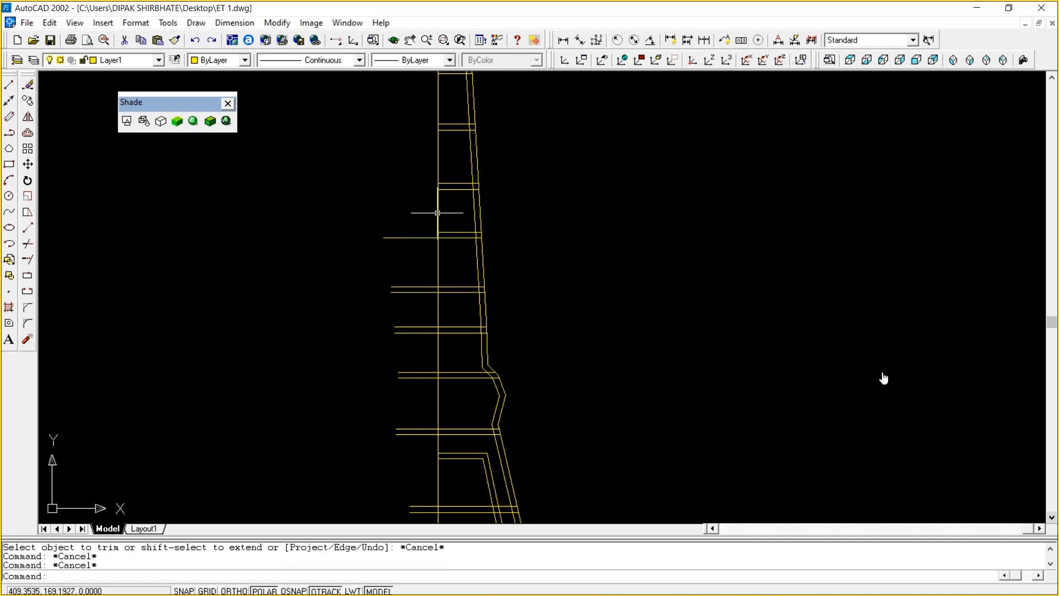
pyautogui.press('Escape')
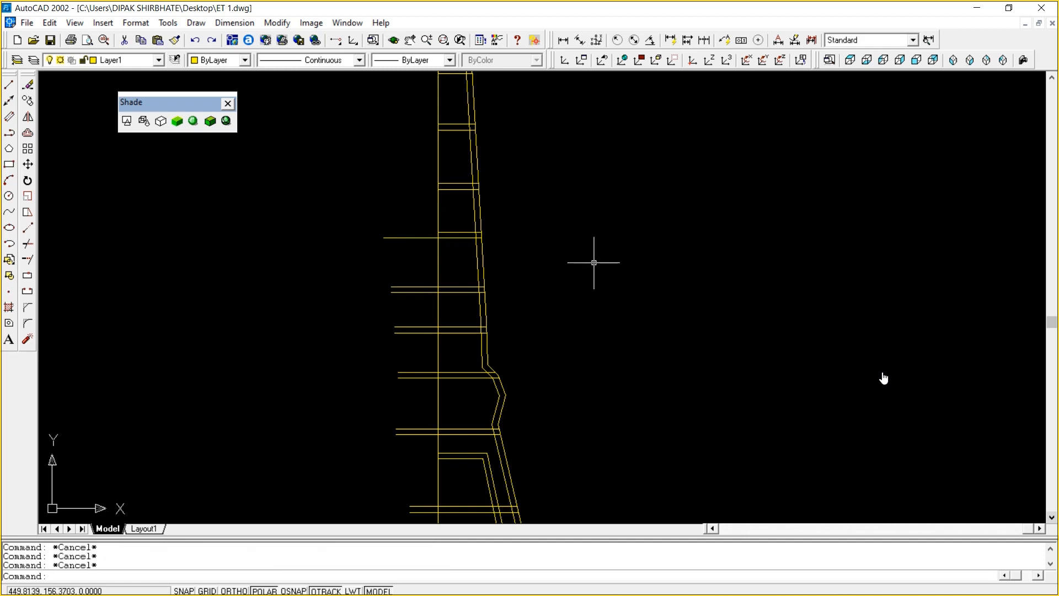
pyautogui.press('Escape')
pyautogui.press('Escape')
# Fence-trim the remaining overhanging line and the next five cross members below it at the lower centre-line segment
pyautogui.write('TR')
pyautogui.press('Return')
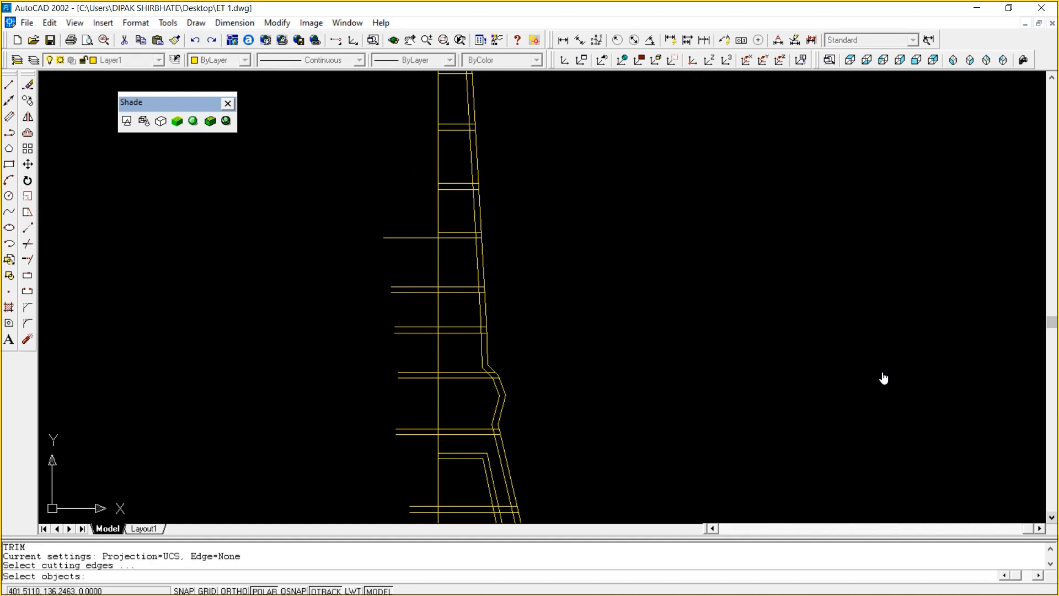
pyautogui.click(436, 356)
pyautogui.press('Return')
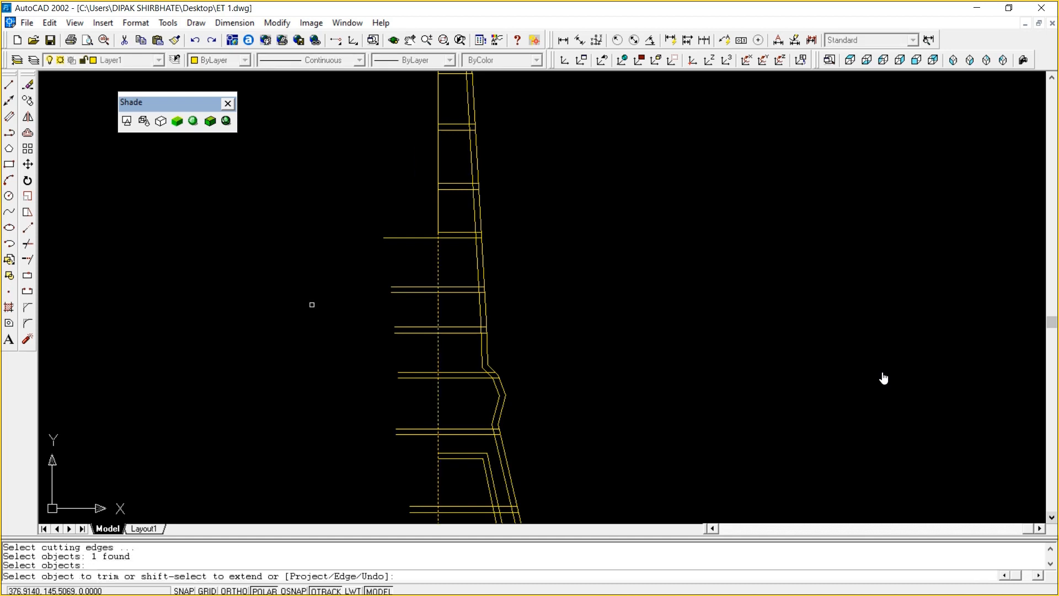
pyautogui.write('F')
pyautogui.press('Return')
pyautogui.click(389, 208)
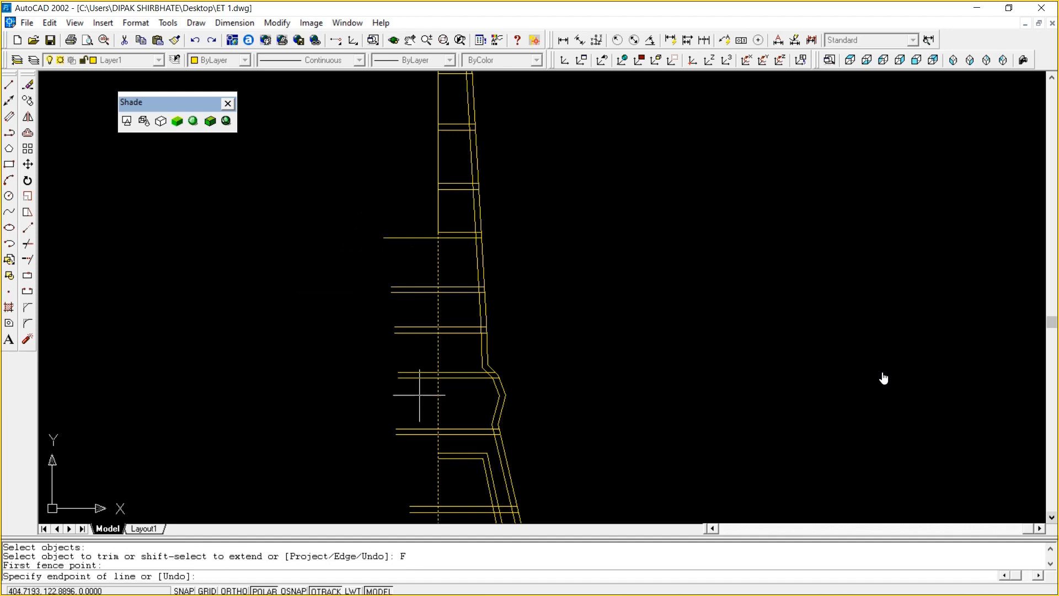
pyautogui.click(420, 409)
pyautogui.click(420, 466)
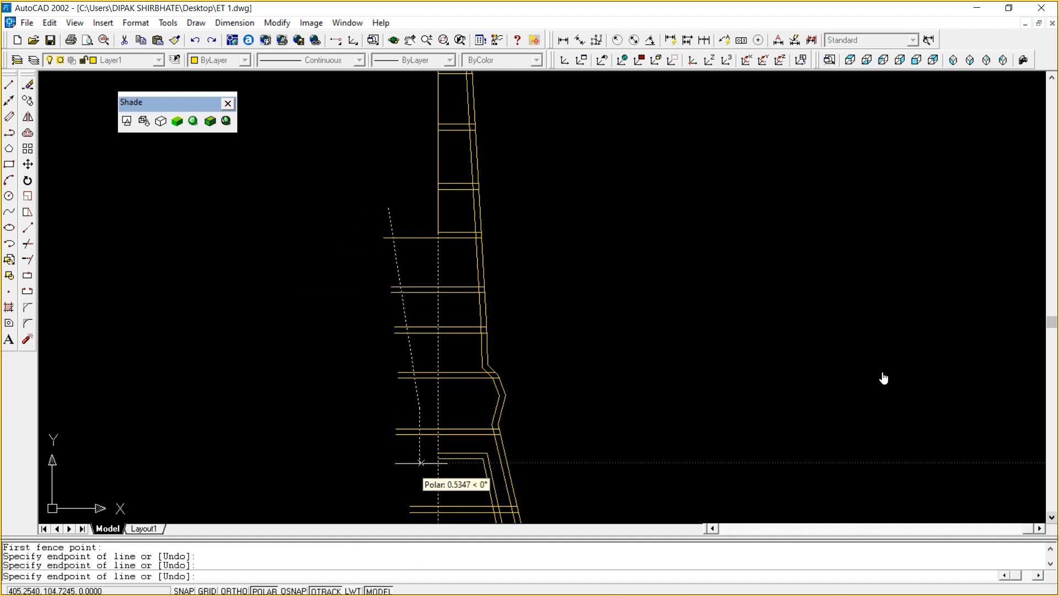
pyautogui.click(420, 518)
pyautogui.press('Return')
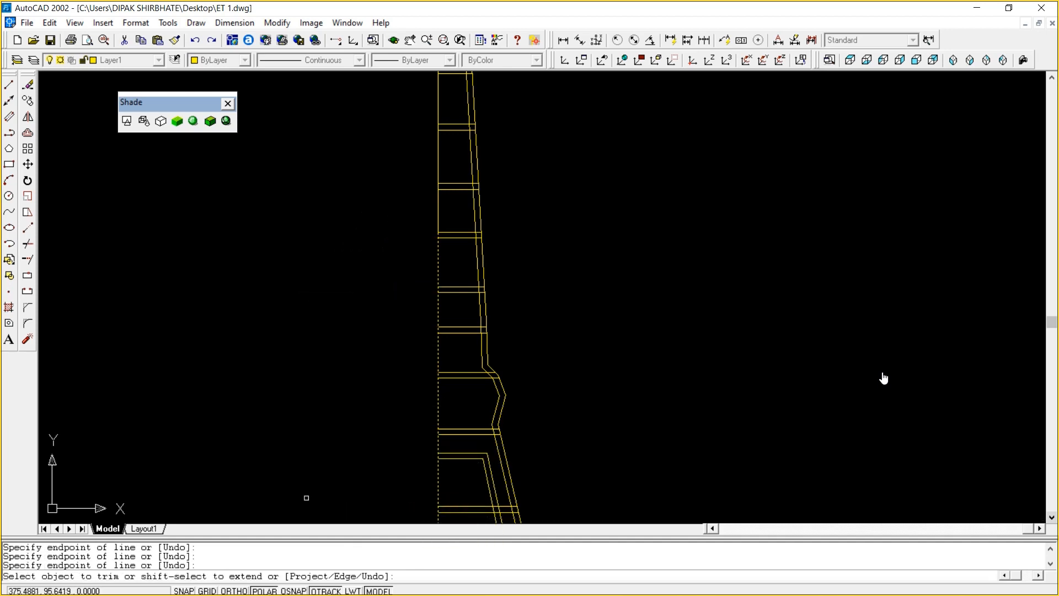
pyautogui.press('Escape')
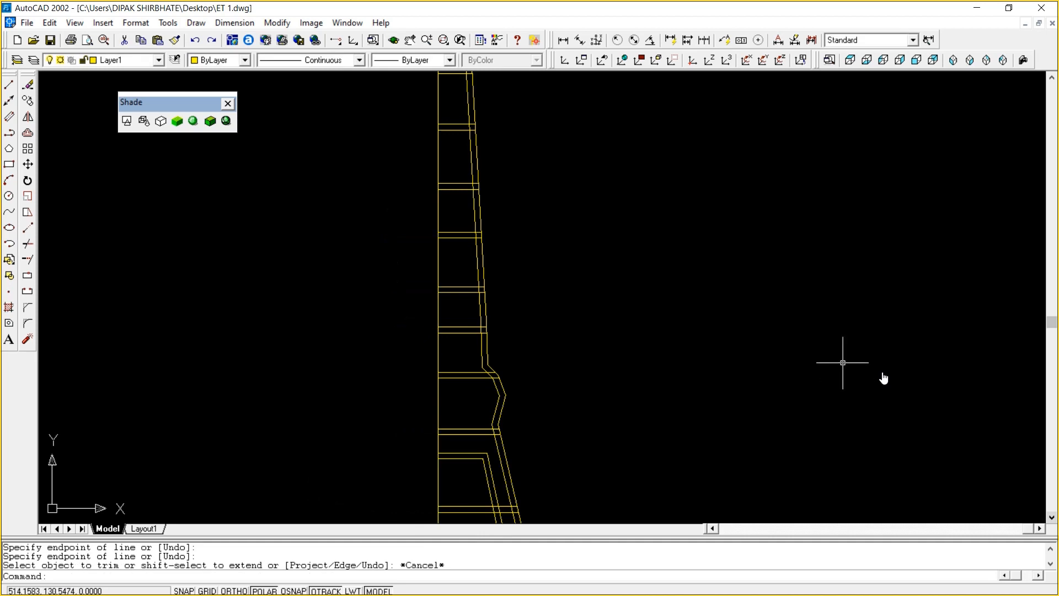
# Trim the inner ends of the seven lowest cross members at the centre line and the base arch's inner curve with one multi-point fence
pyautogui.write('Z')
pyautogui.press('Return')
pyautogui.write('E')
pyautogui.press('Return')
pyautogui.press('Escape')
pyautogui.press('Escape')
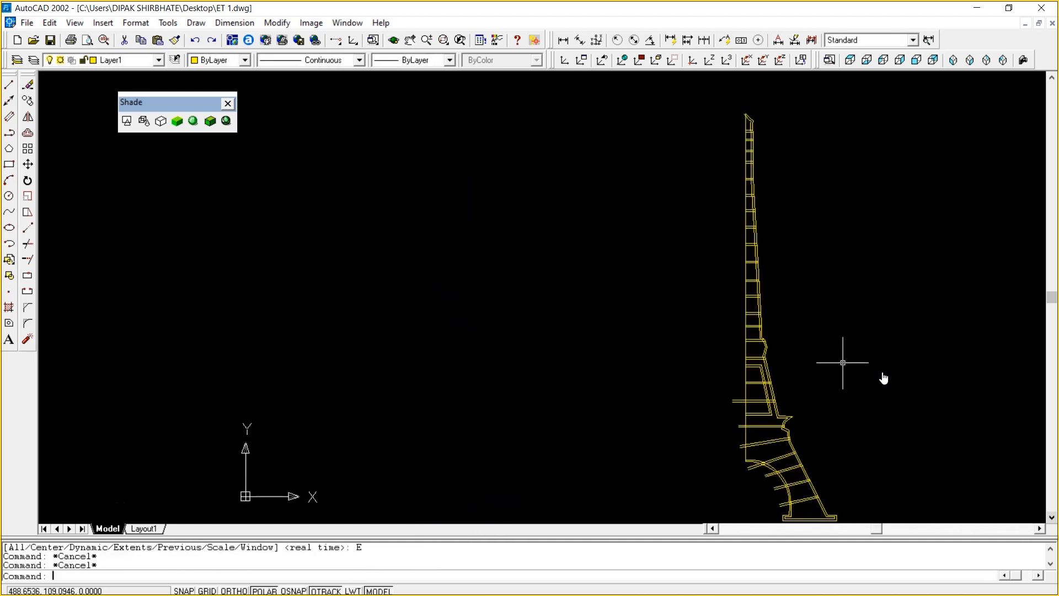
pyautogui.write('Z')
pyautogui.press('Return')
pyautogui.write('W')
pyautogui.press('Return')
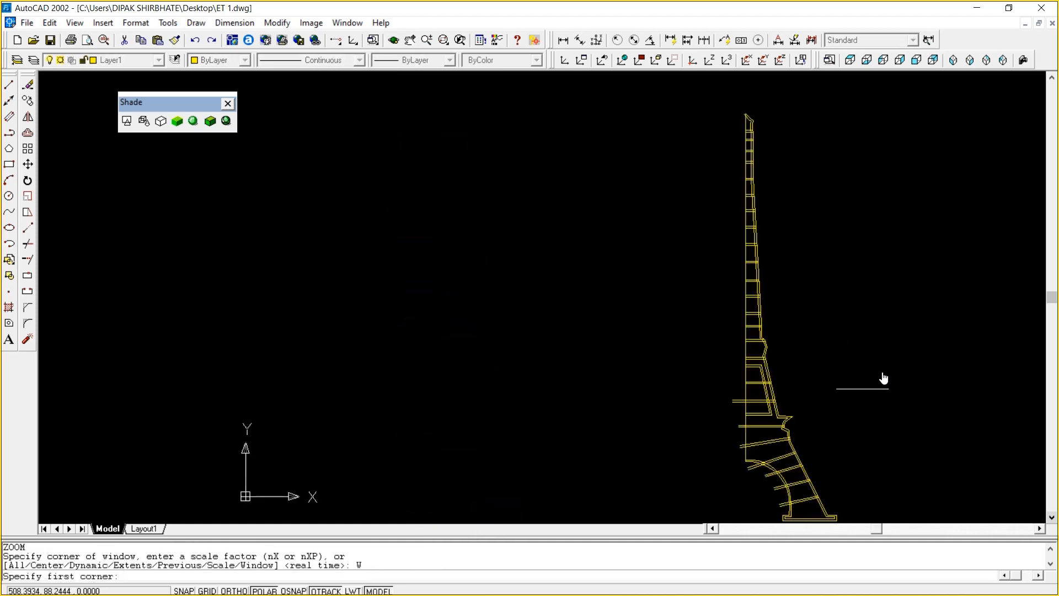
pyautogui.click(687, 377)
pyautogui.click(865, 520)
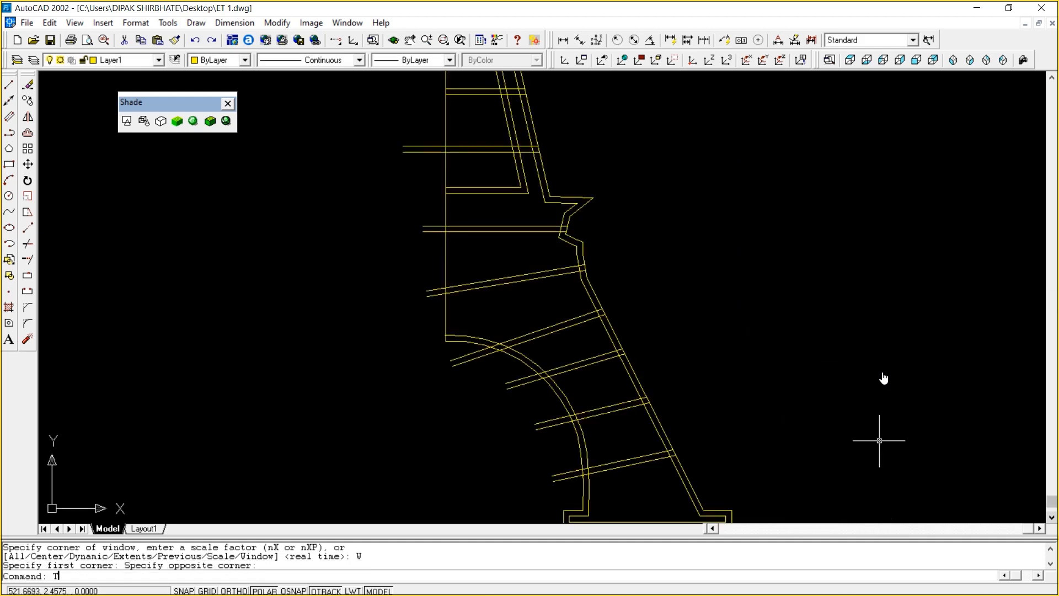
pyautogui.write('TR')
pyautogui.press('Return')
pyautogui.click(445, 254)
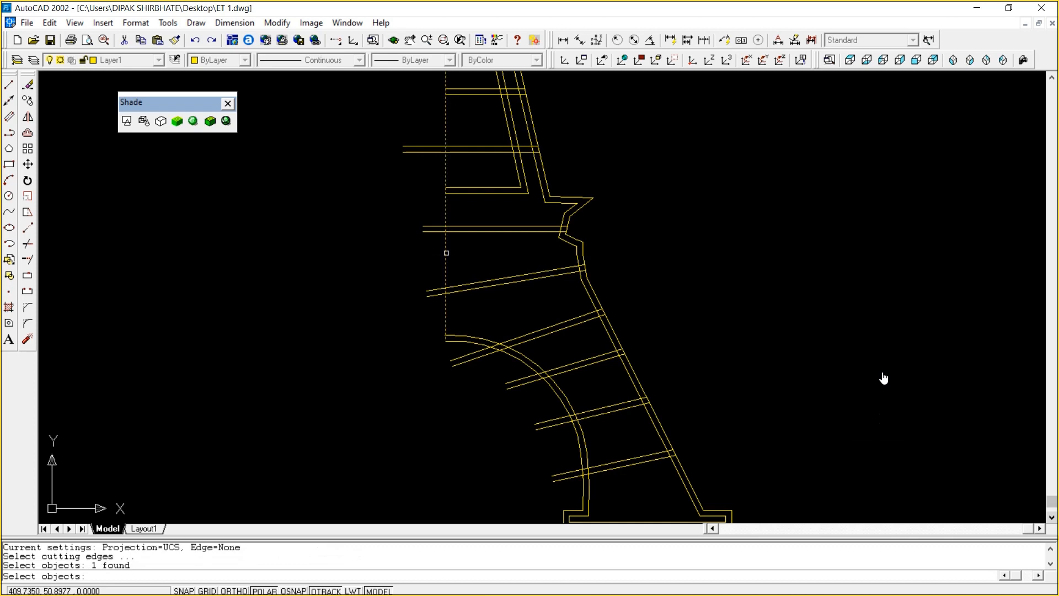
pyautogui.click(462, 338)
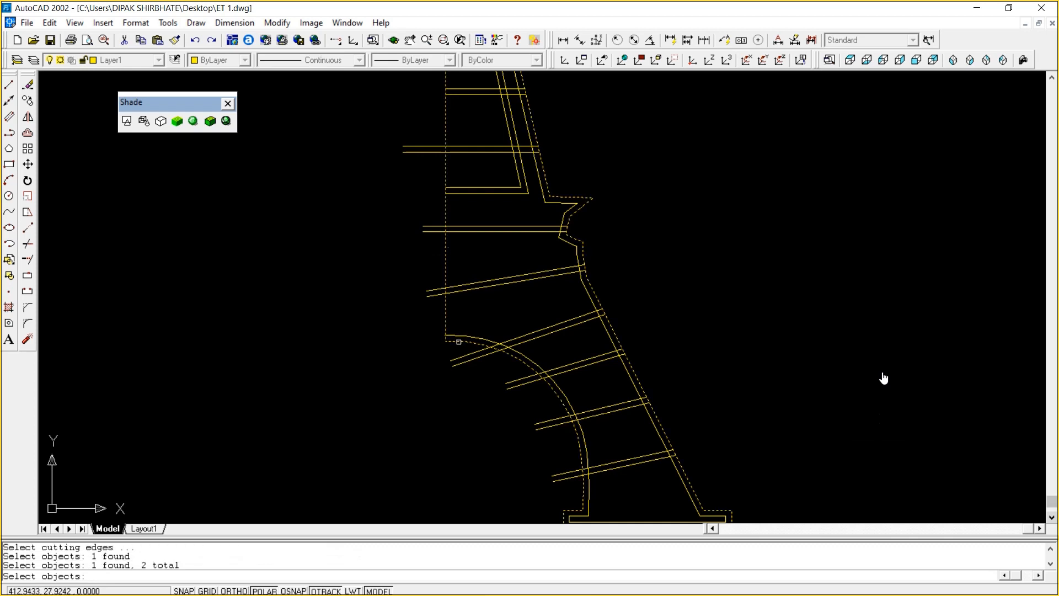
pyautogui.press('Return')
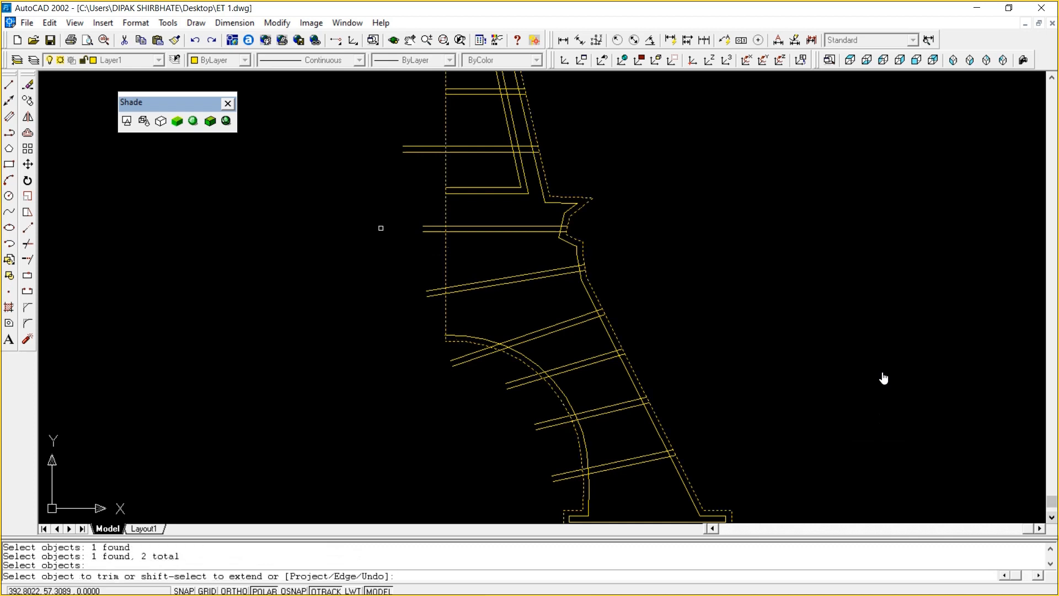
pyautogui.write('F')
pyautogui.press('Return')
pyautogui.click(422, 122)
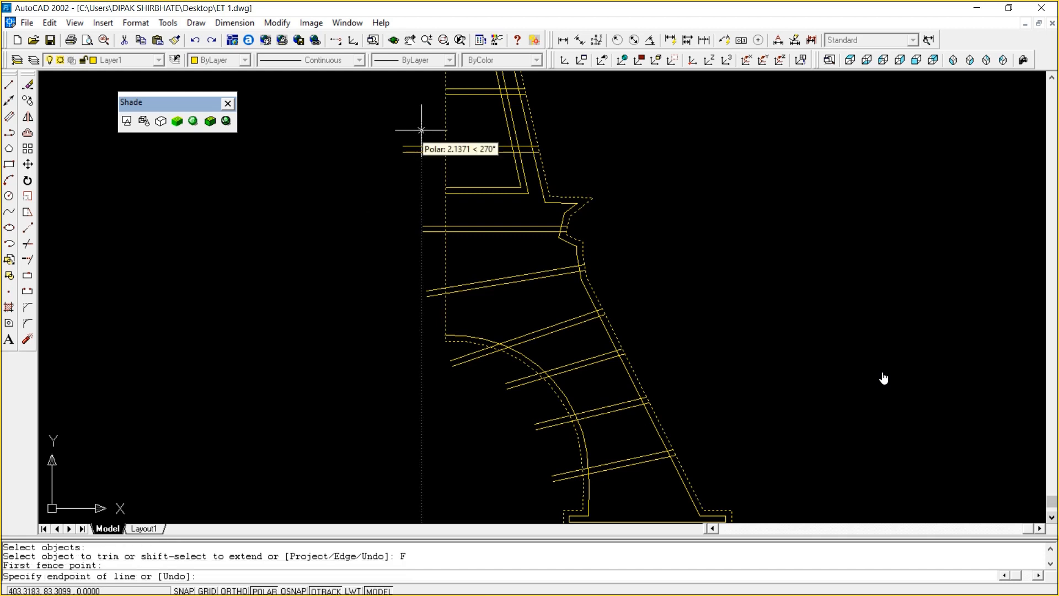
pyautogui.click(427, 203)
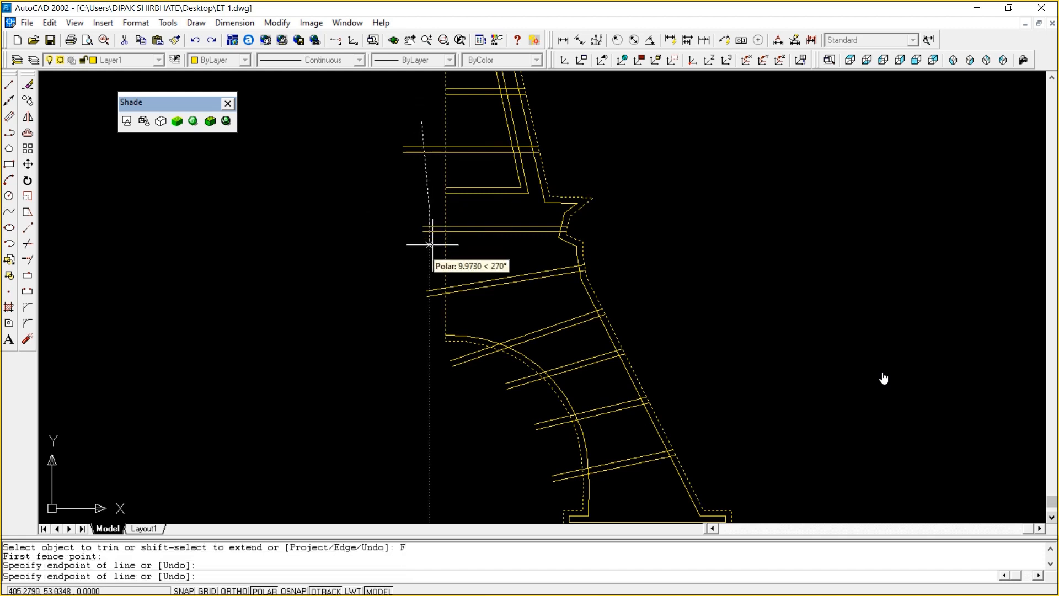
pyautogui.click(429, 242)
pyautogui.click(436, 287)
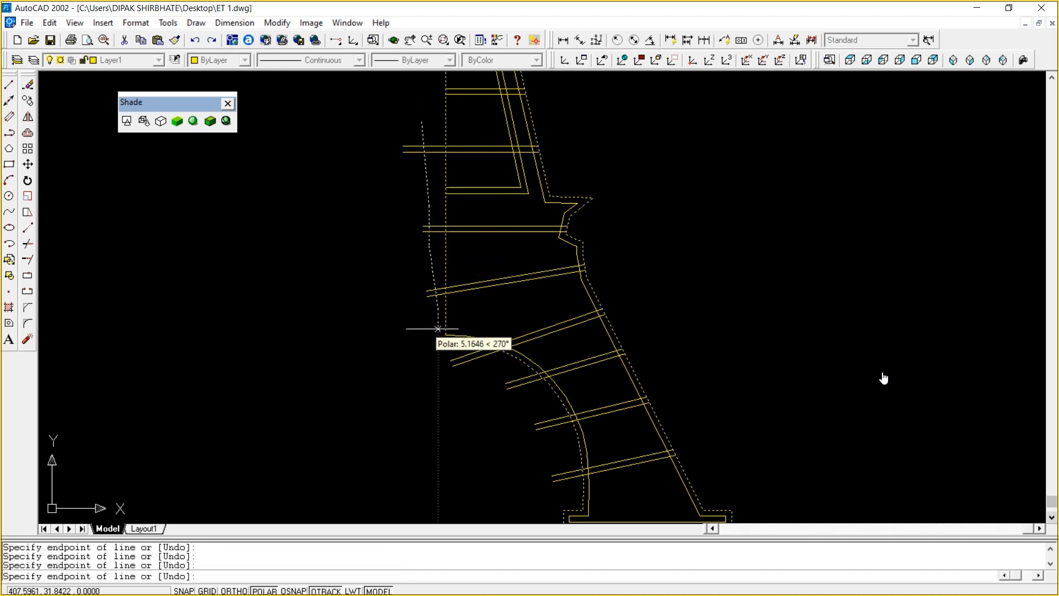
pyautogui.click(438, 351)
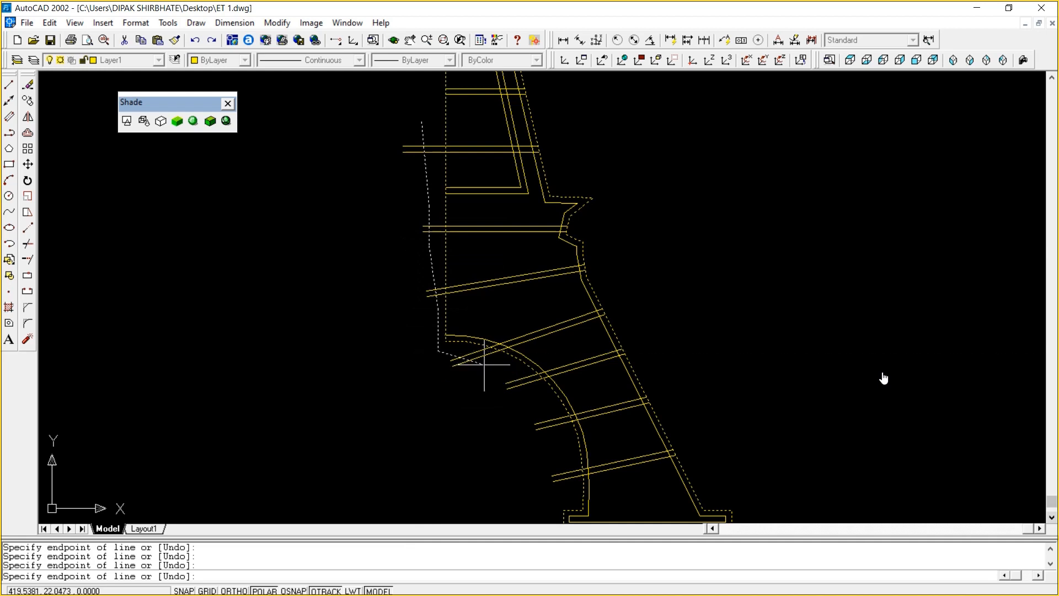
pyautogui.click(535, 376)
pyautogui.click(535, 399)
pyautogui.click(556, 423)
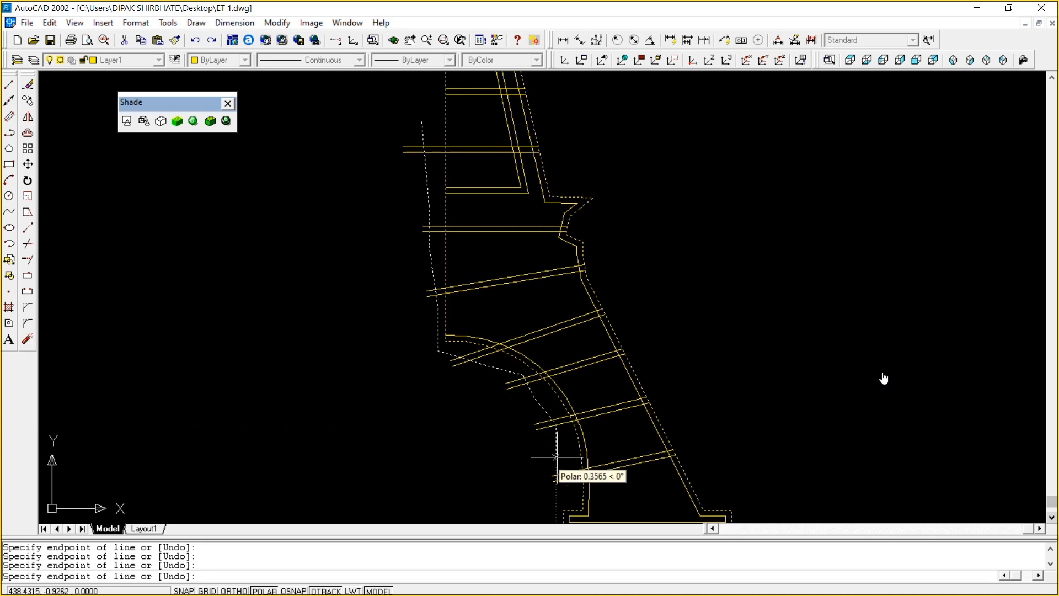
pyautogui.click(556, 454)
pyautogui.click(566, 481)
pyautogui.click(566, 501)
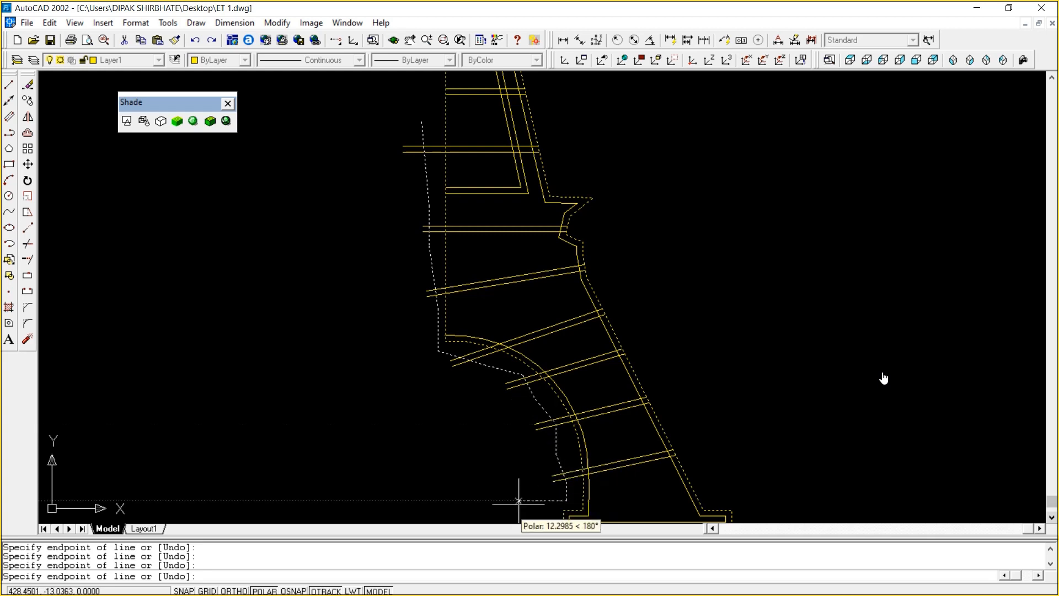
pyautogui.press('Return')
pyautogui.press('Return')
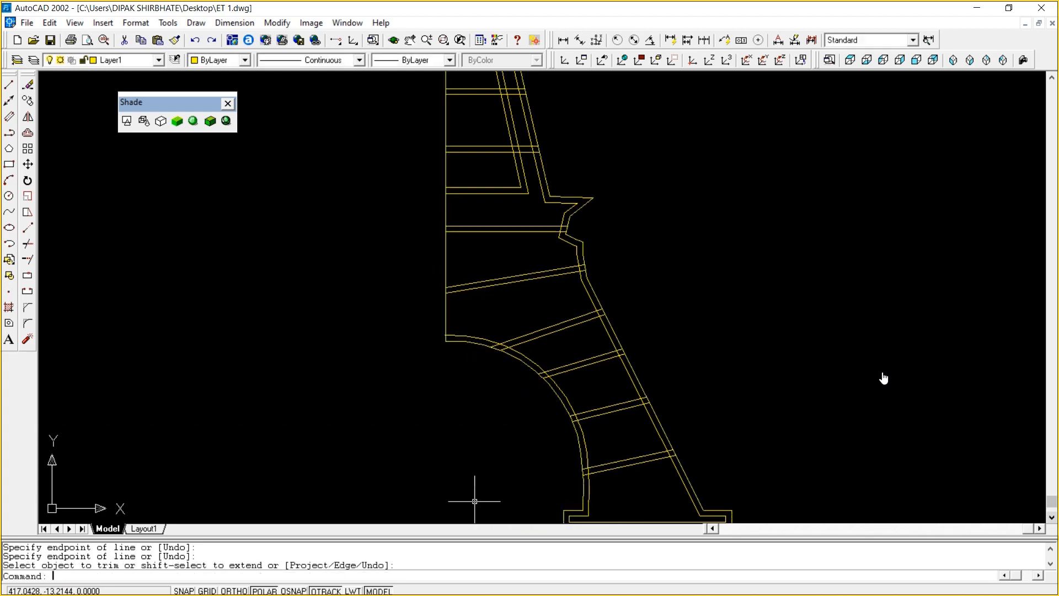
pyautogui.press('Escape')
pyautogui.press('Escape')
pyautogui.write('Z')
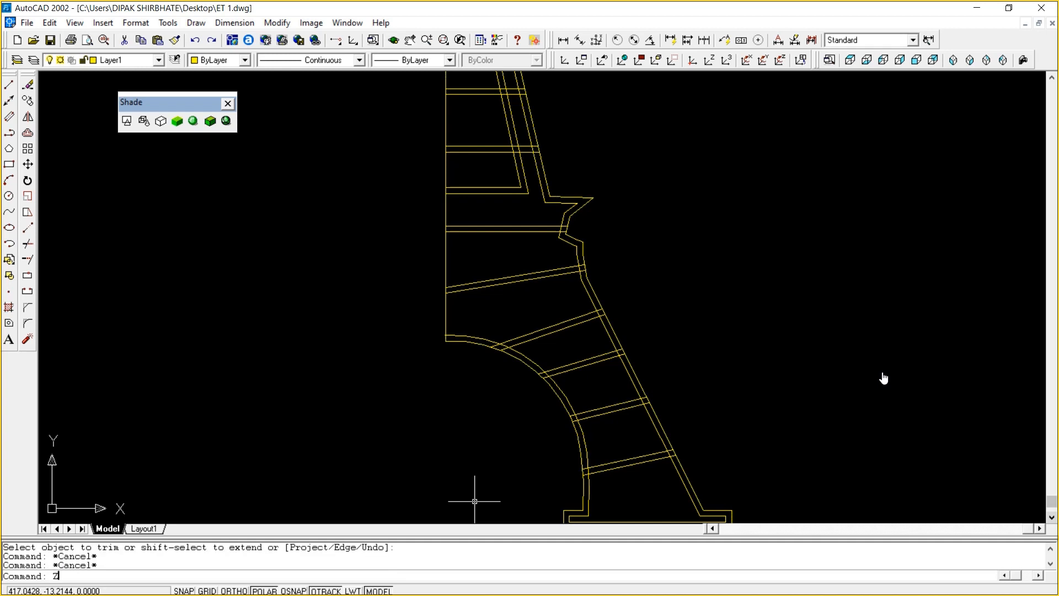
pyautogui.press('Return')
pyautogui.write('E')
pyautogui.press('Return')
pyautogui.press('Escape')
pyautogui.press('Escape')
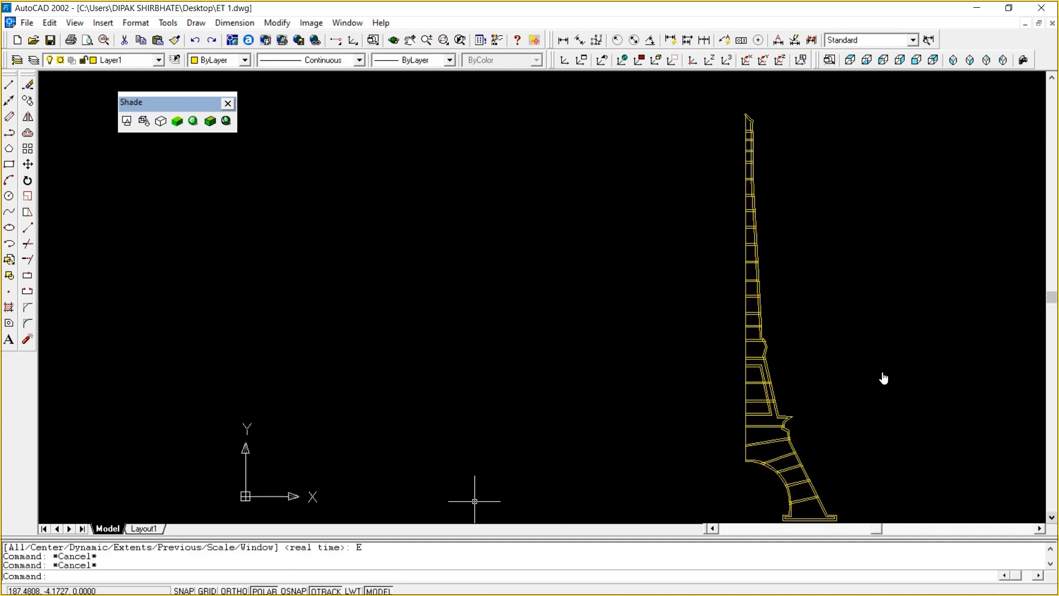
pyautogui.moveTo(983, 594)
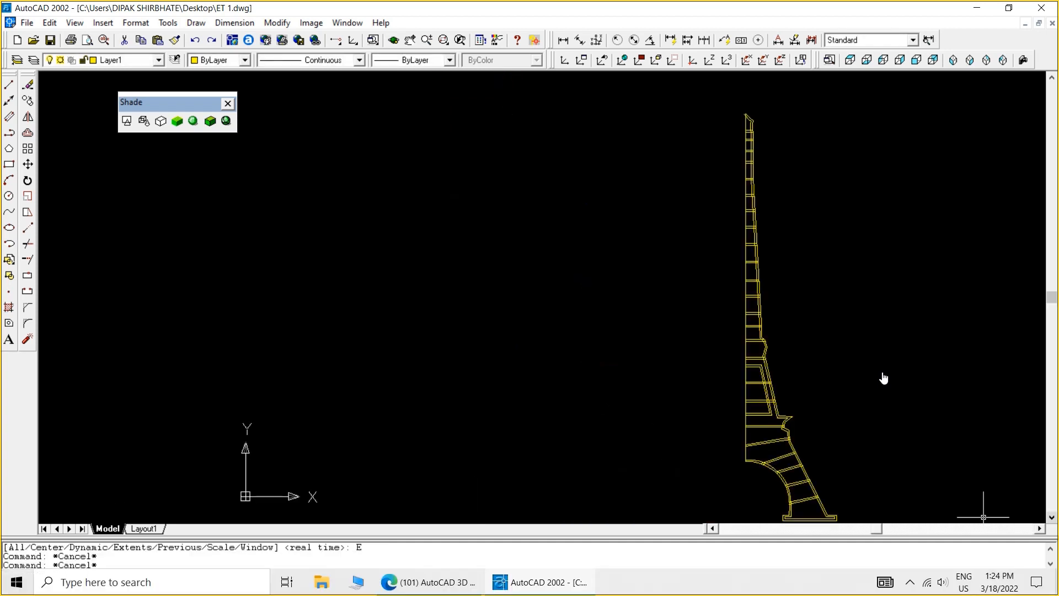
pyautogui.click(910, 583)
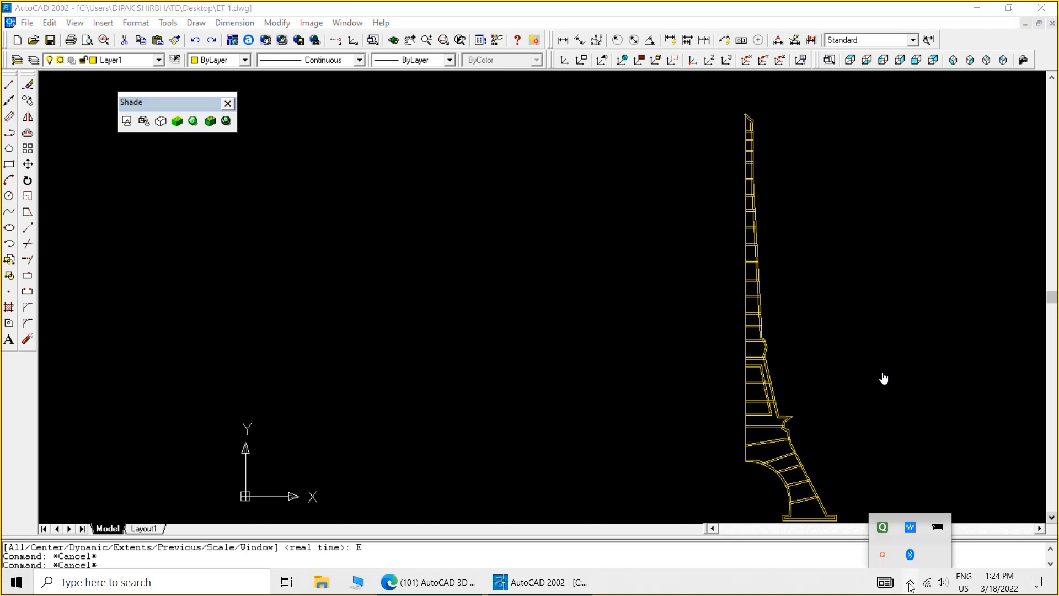
pyautogui.click(883, 556)
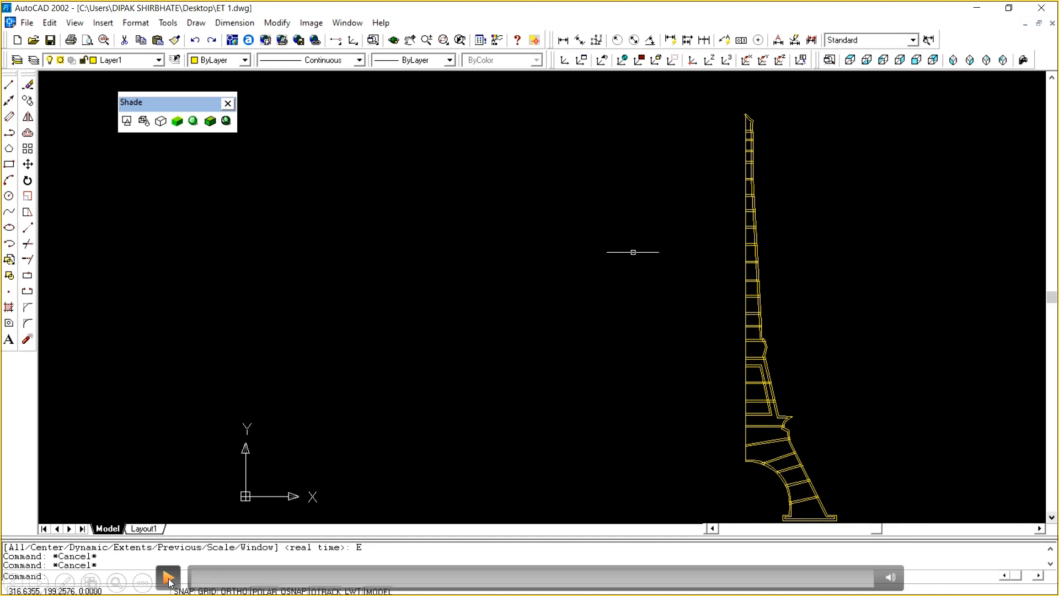
pyautogui.click(369, 474)
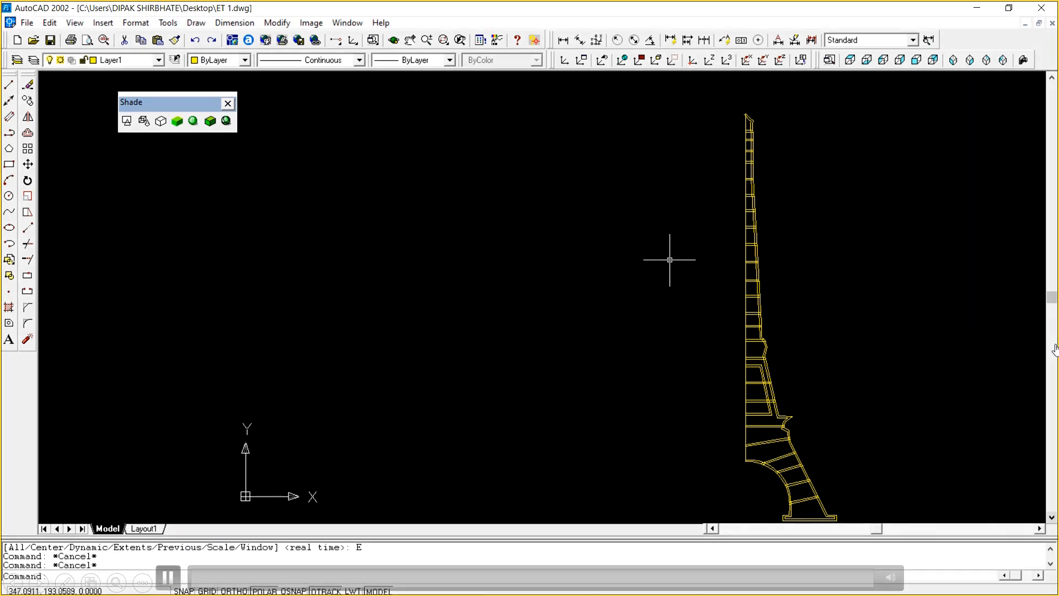
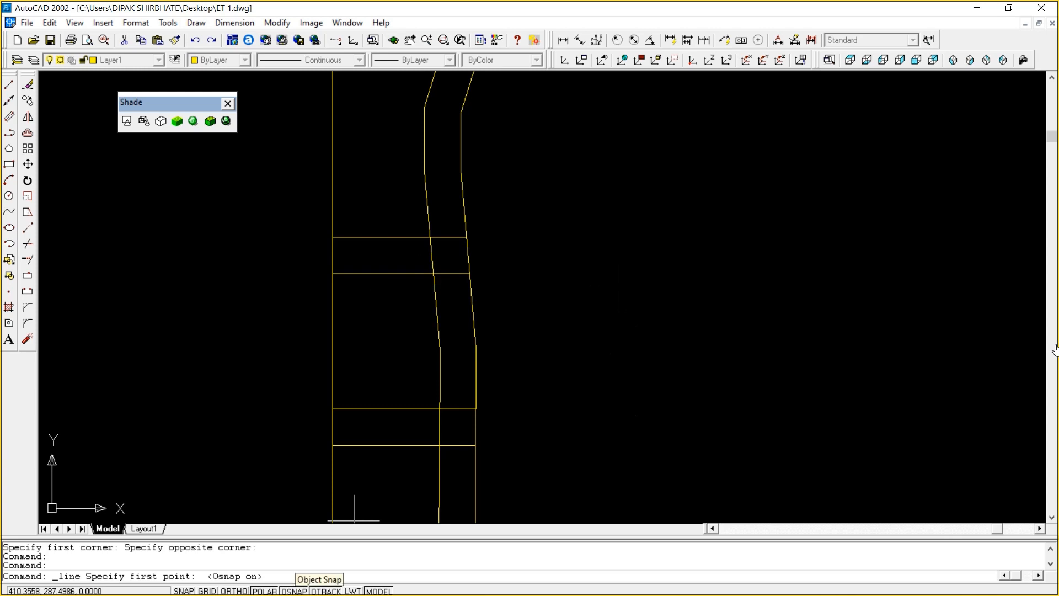
# With Endpoint and Intersection snaps on, draw a diagonal line from the inner outline to the centre line across the panel nearest the tip
pyautogui.rightClick(294, 590)
pyautogui.click(322, 576)
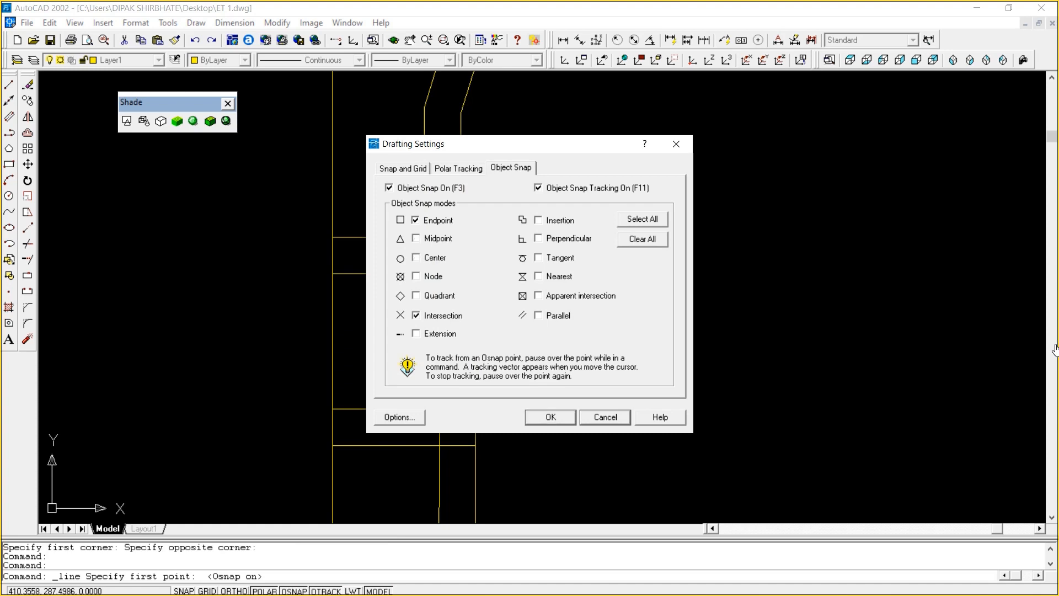
pyautogui.press('Return')
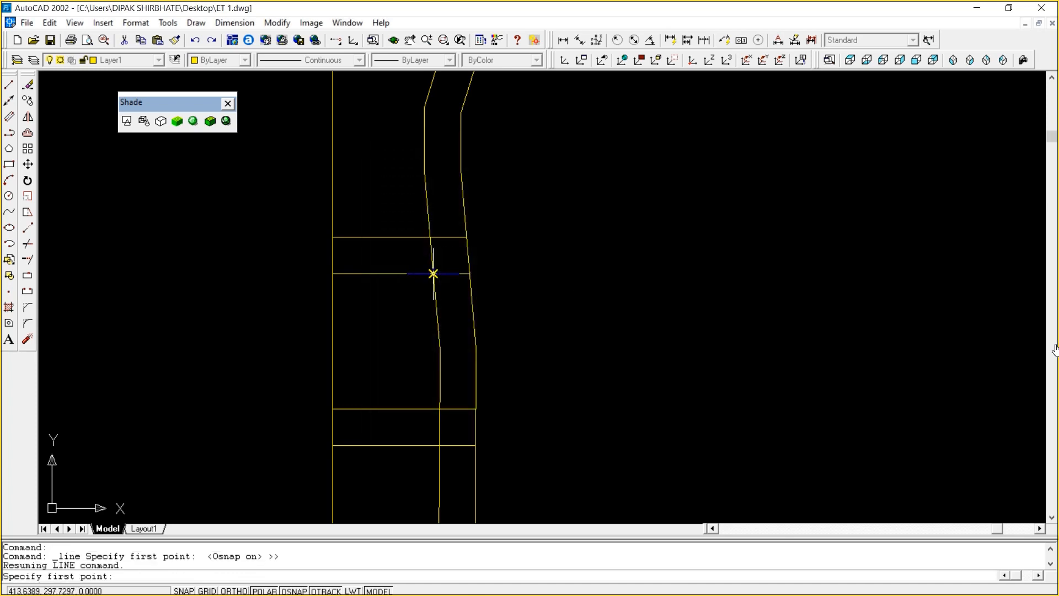
pyautogui.click(433, 274)
pyautogui.click(332, 409)
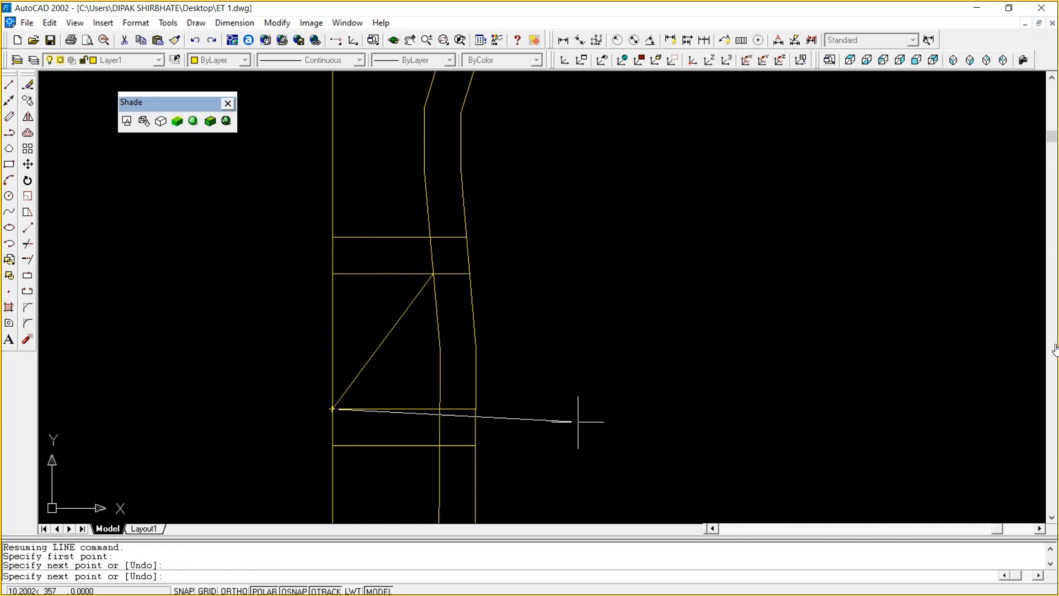
pyautogui.press('Escape')
# Draw a diagonal line across the second panel down, from its upper inner-outline intersection to its lower centre-line corner
pyautogui.write('p')
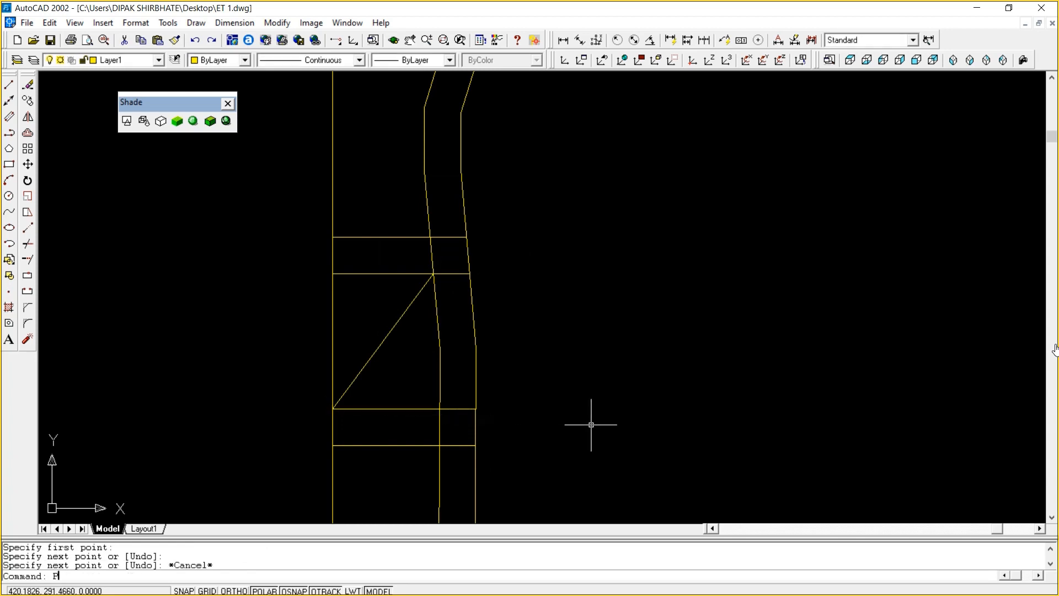
pyautogui.press('Return')
pyautogui.moveTo(587, 421)
pyautogui.mouseDown()
pyautogui.moveTo(598, 308)
pyautogui.moveTo(634, 202)
pyautogui.mouseUp()
pyautogui.rightClick(634, 202)
pyautogui.click(687, 211)
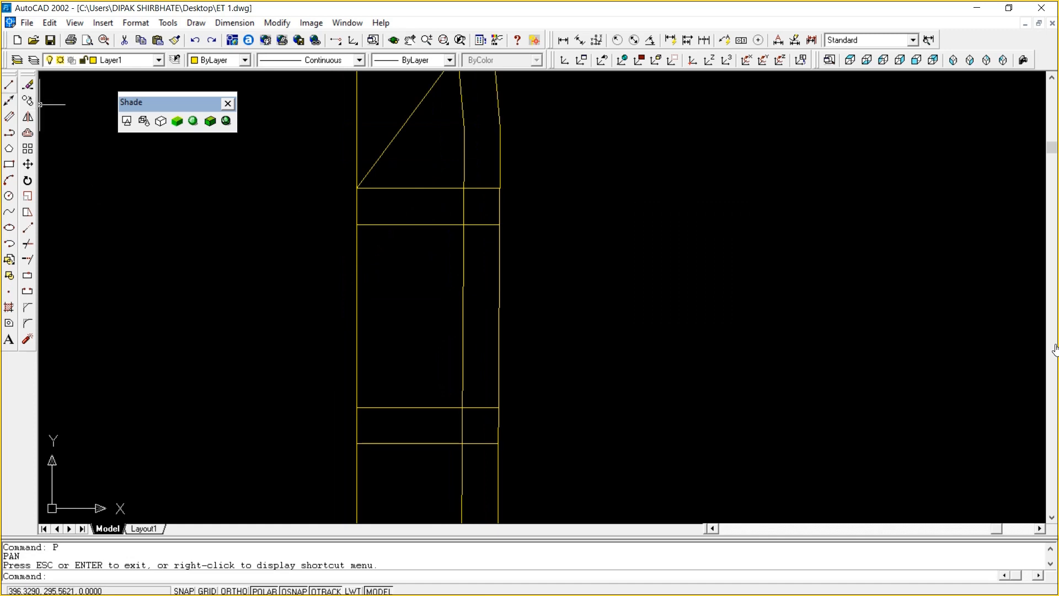
pyautogui.click(8, 84)
pyautogui.click(463, 224)
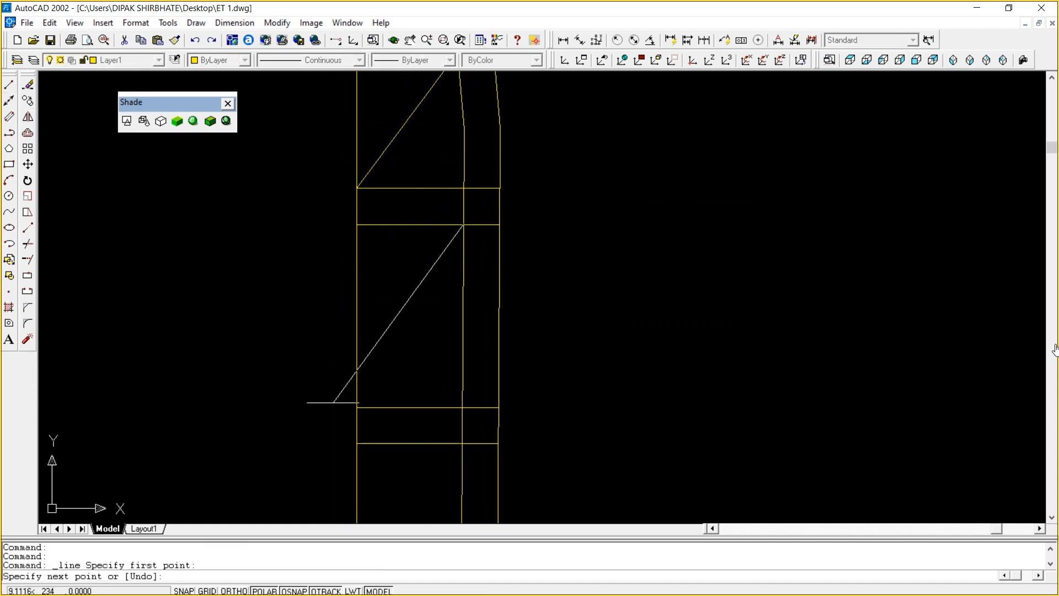
pyautogui.click(357, 407)
pyautogui.press('Escape')
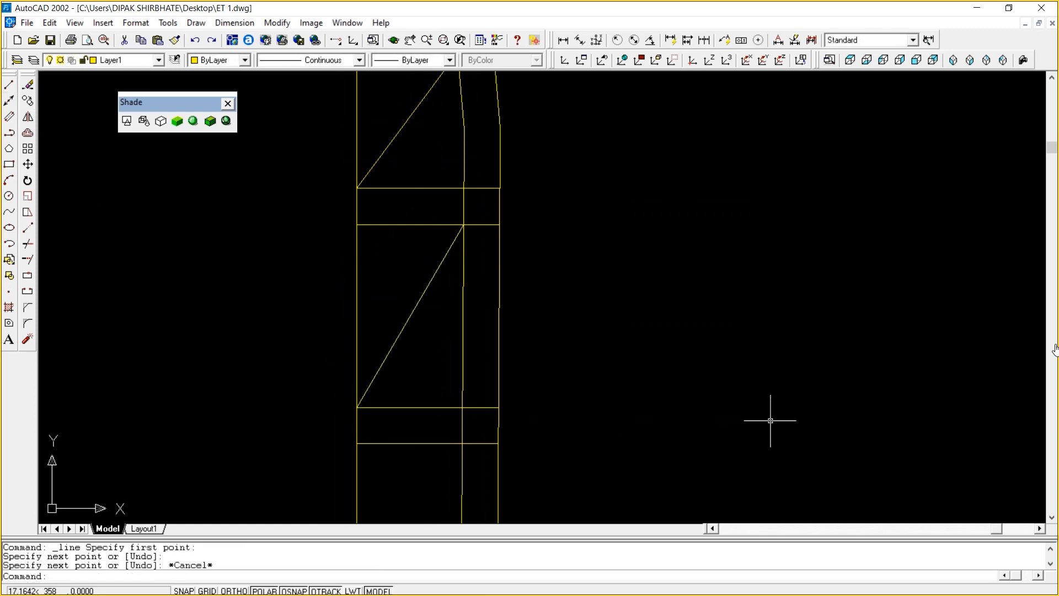
# Draw the third panel's diagonal from the inner outline at its upper member down to the centre line at its lower member
pyautogui.write('P')
pyautogui.press('Return')
pyautogui.moveTo(636, 228); pyautogui.dragTo(639, 189)
pyautogui.rightClick(639, 189)
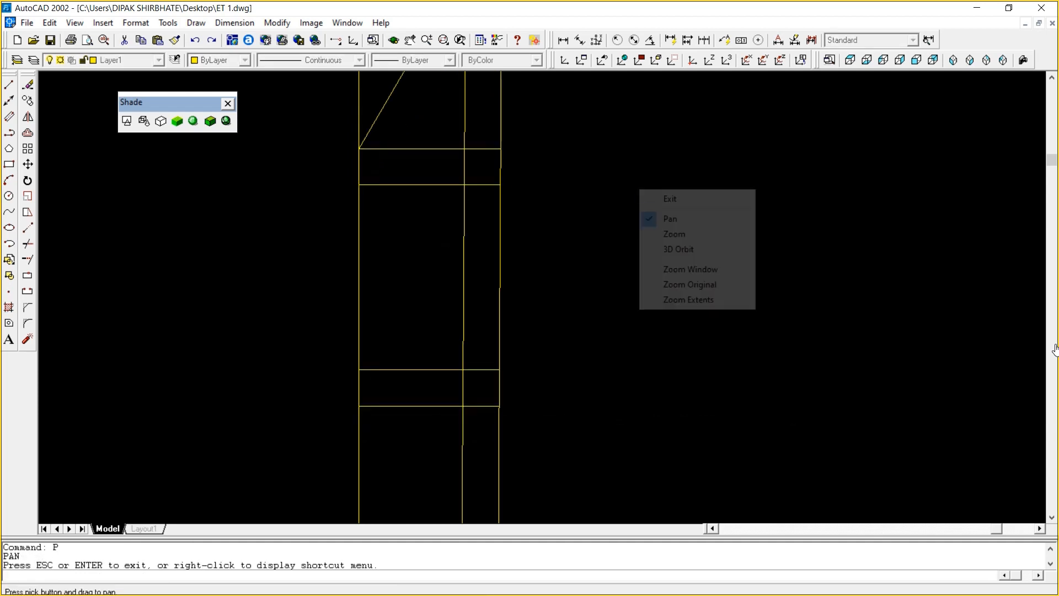
pyautogui.click(669, 197)
pyautogui.click(8, 84)
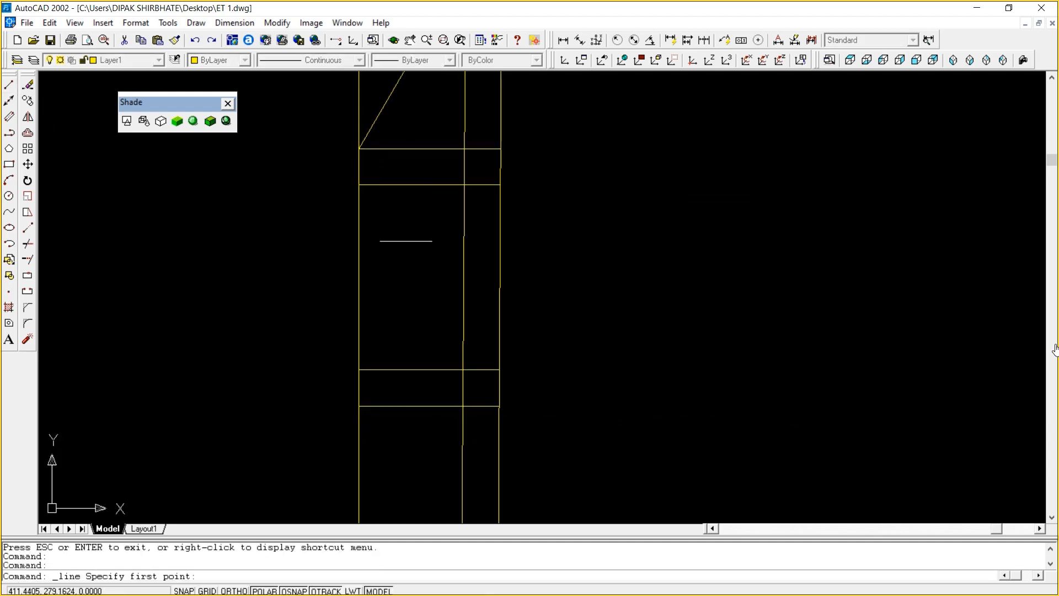
pyautogui.click(463, 185)
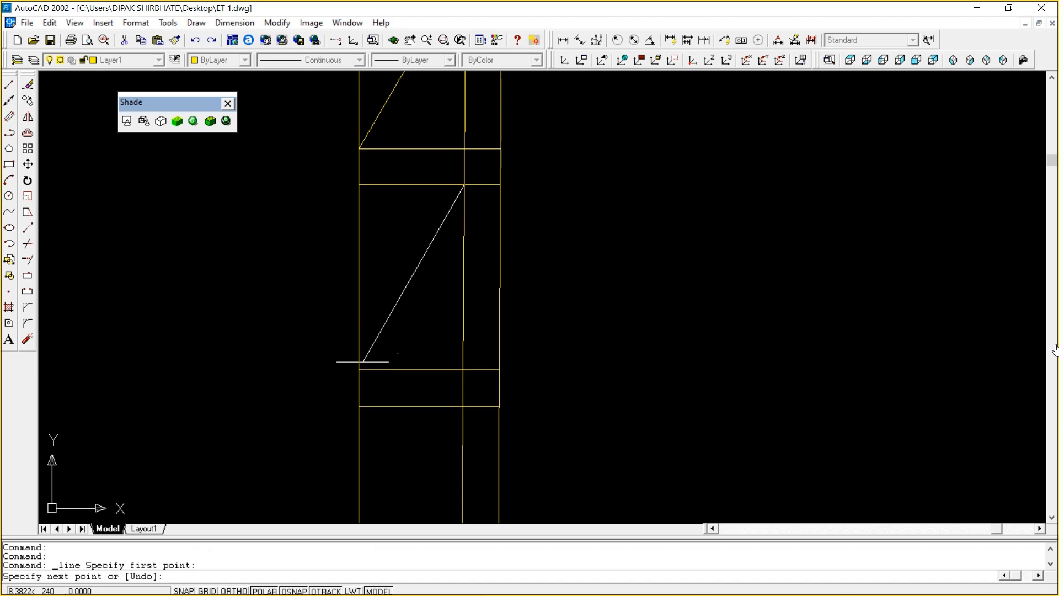
pyautogui.click(360, 368)
pyautogui.press('Escape')
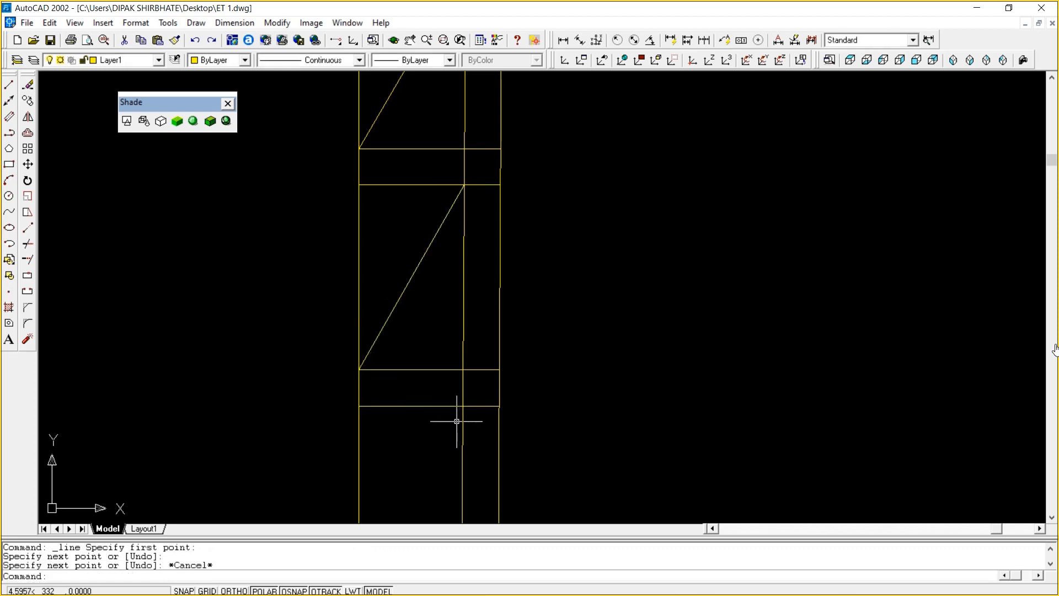
# Draw a diagonal line across the tall fourth panel, from its upper inner-outline intersection to its lower centre-line corner
pyautogui.write('P')
pyautogui.press('Return')
pyautogui.moveTo(457, 421); pyautogui.dragTo(448, 172)
pyautogui.rightClick(603, 218)
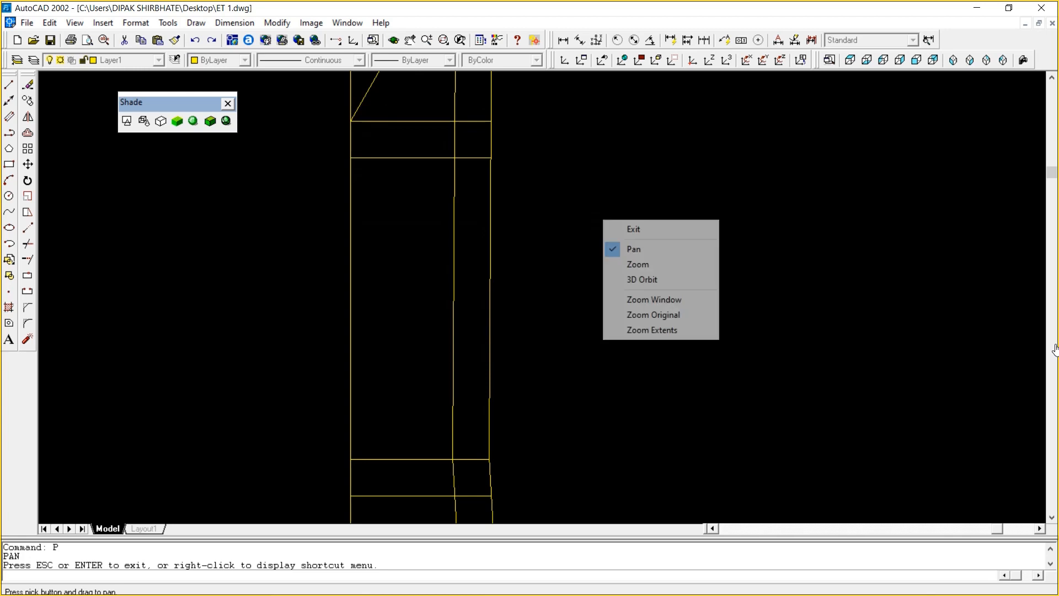
pyautogui.click(655, 227)
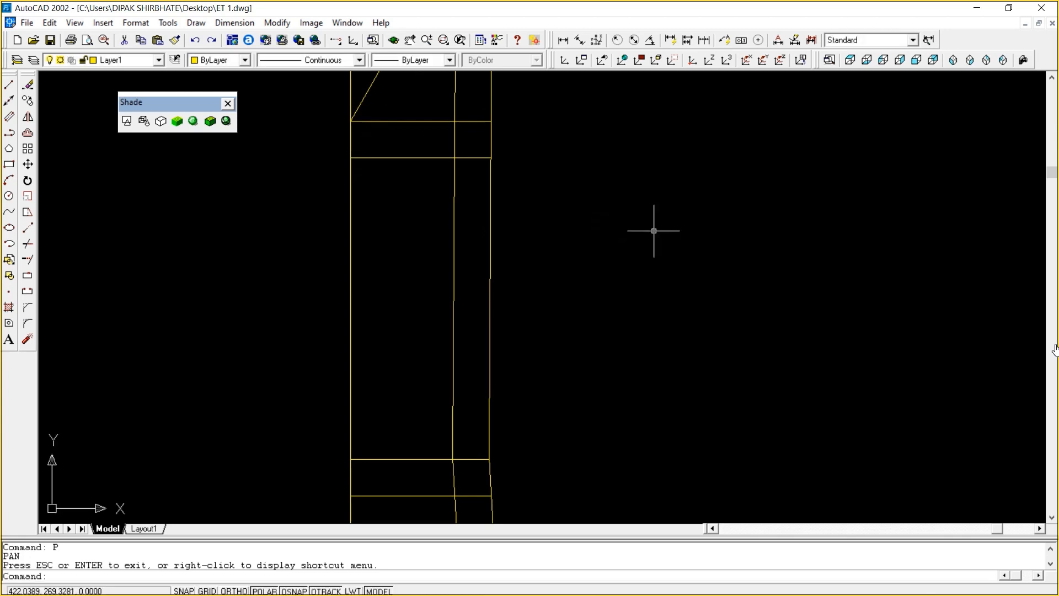
pyautogui.write('L')
pyautogui.press('Return')
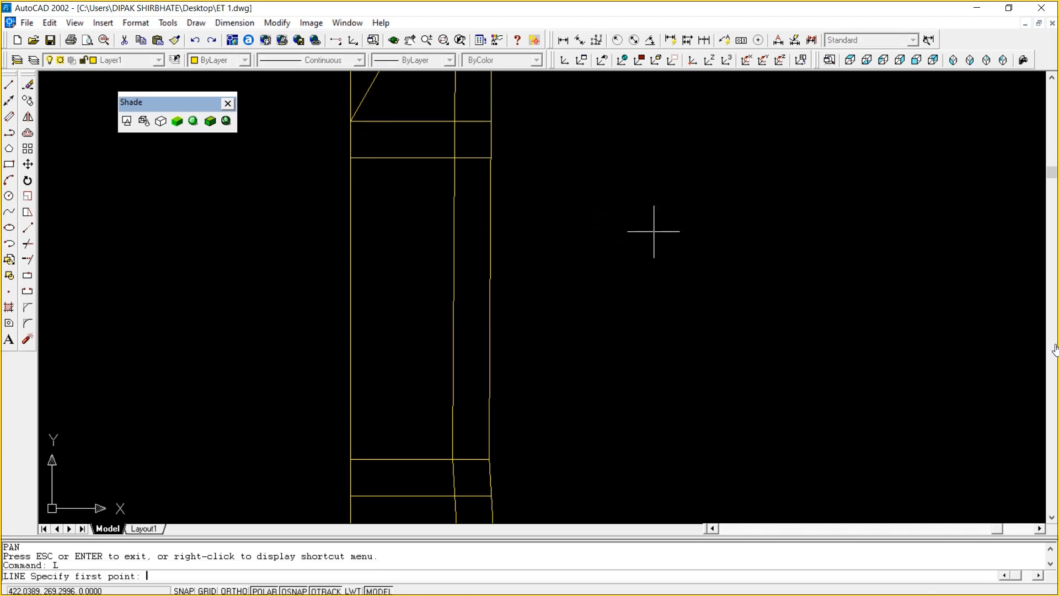
pyautogui.click(454, 159)
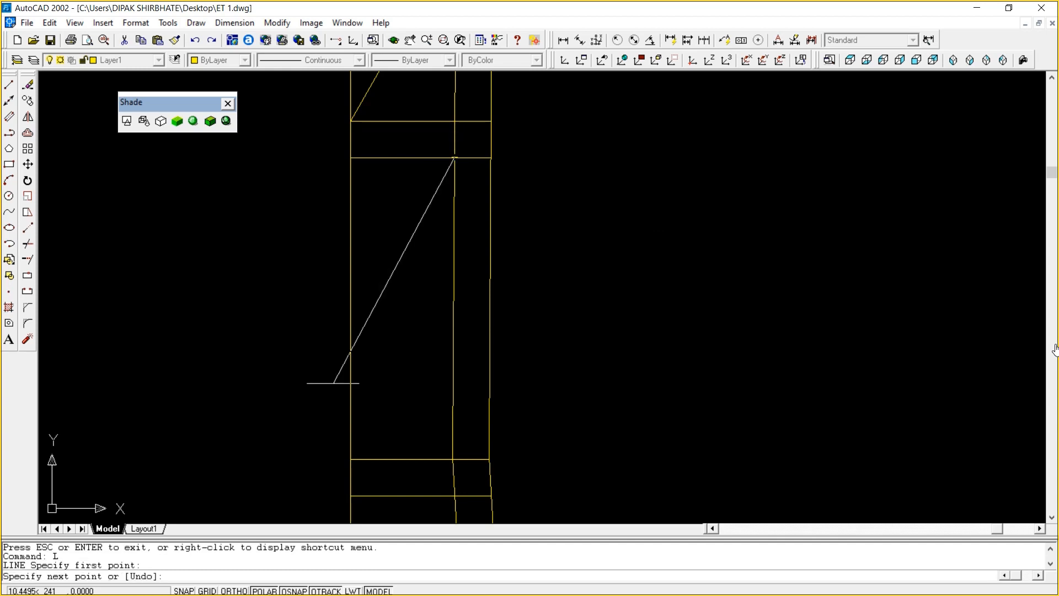
pyautogui.click(351, 459)
pyautogui.press('Escape')
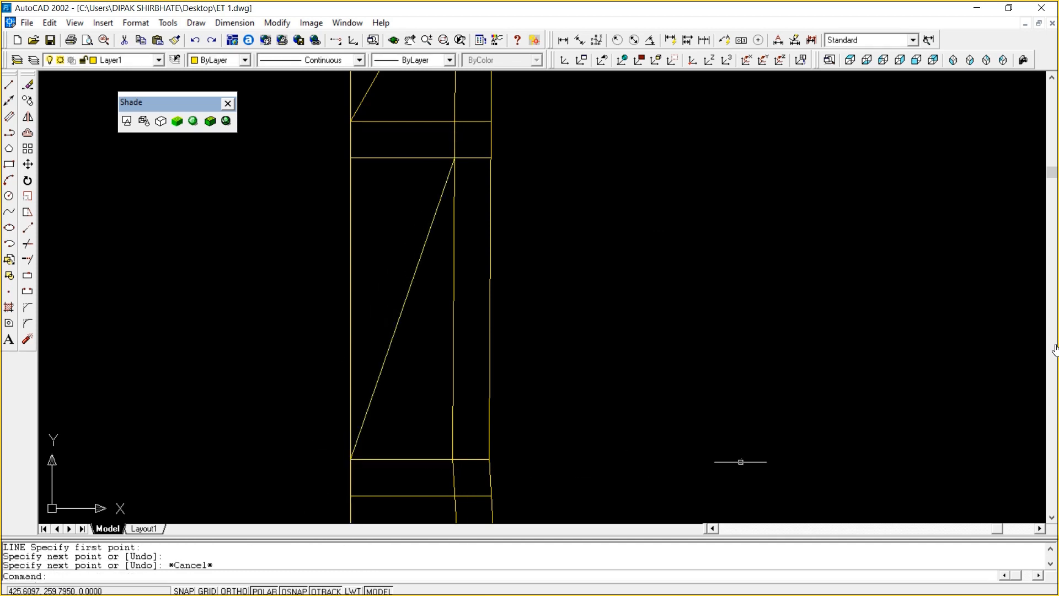
# Draw the diagonal across the fifth panel, where the shaft starts widening, from the upper inner-outline intersection to the lower centre-line corner
pyautogui.write('P')
pyautogui.press('Return')
pyautogui.moveTo(403, 279); pyautogui.dragTo(411, 289)
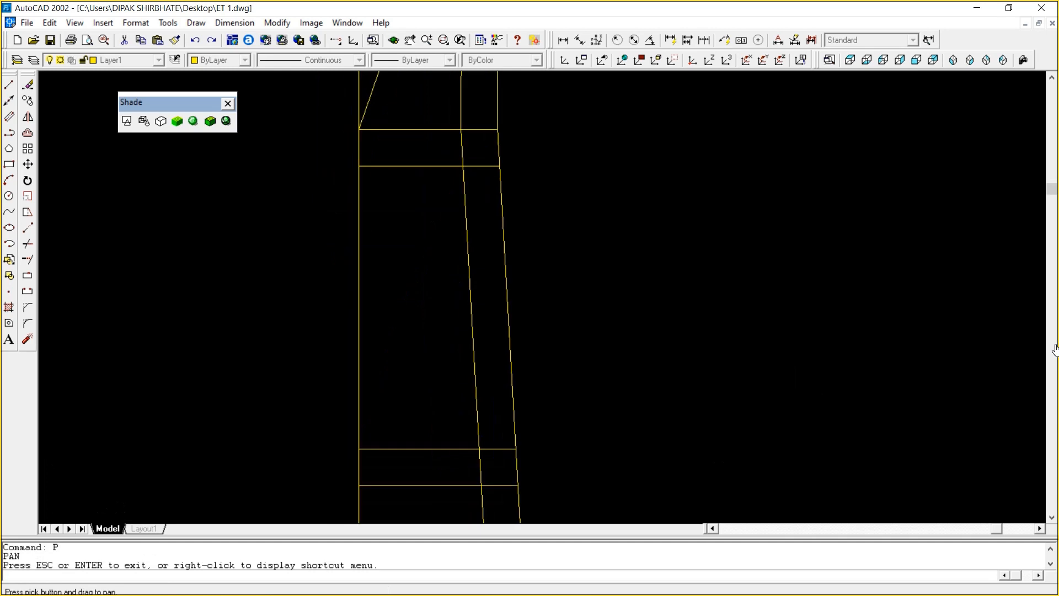
pyautogui.rightClick(653, 205)
pyautogui.click(711, 211)
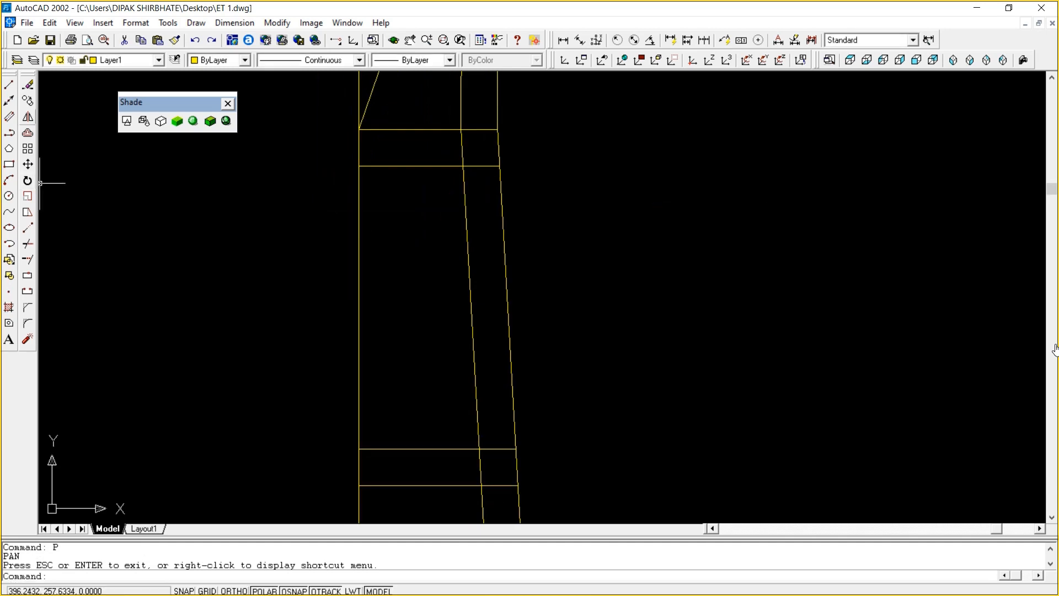
pyautogui.click(9, 85)
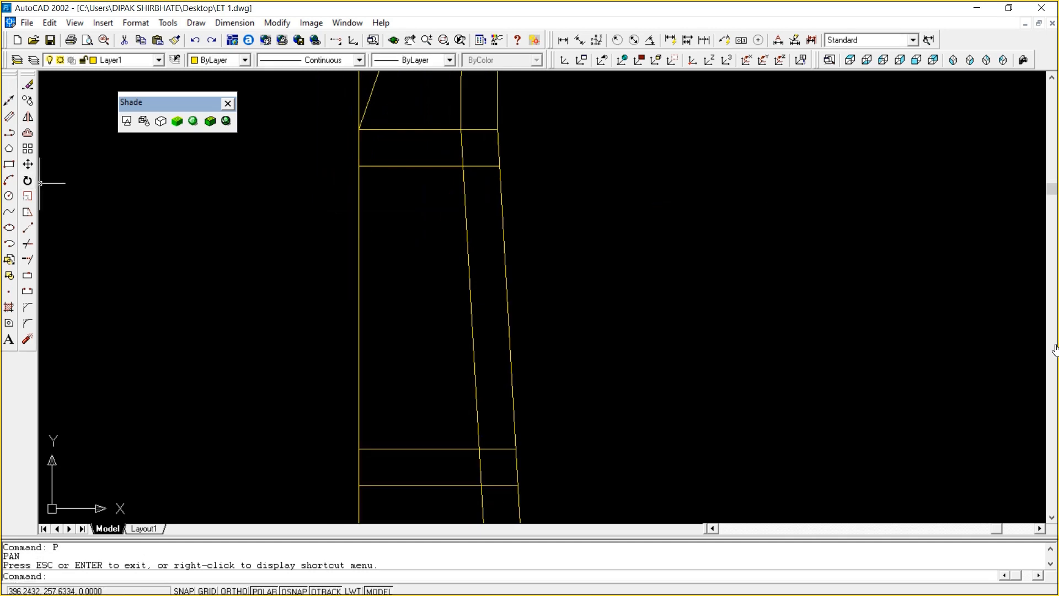
pyautogui.click(463, 166)
pyautogui.click(359, 449)
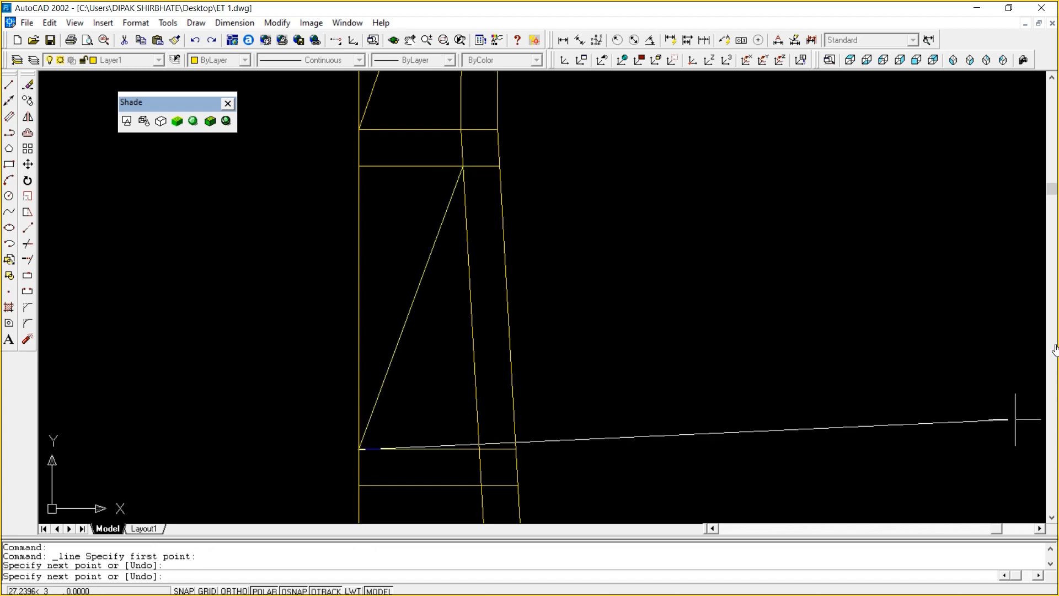
pyautogui.press('Escape')
# Draw the sixth panel's diagonal from the inner outline at its upper member down to the centre line at its lower member
pyautogui.press('Return')
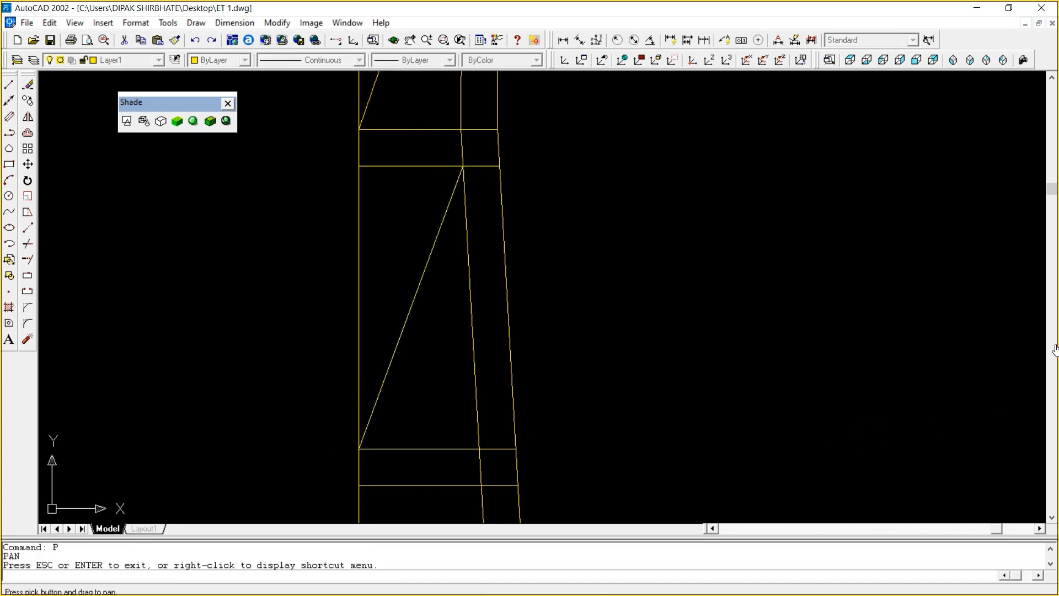
pyautogui.moveTo(855, 443)
pyautogui.mouseDown()
pyautogui.moveTo(829, 84)
pyautogui.moveTo(829, 161)
pyautogui.mouseUp()
pyautogui.rightClick(623, 189)
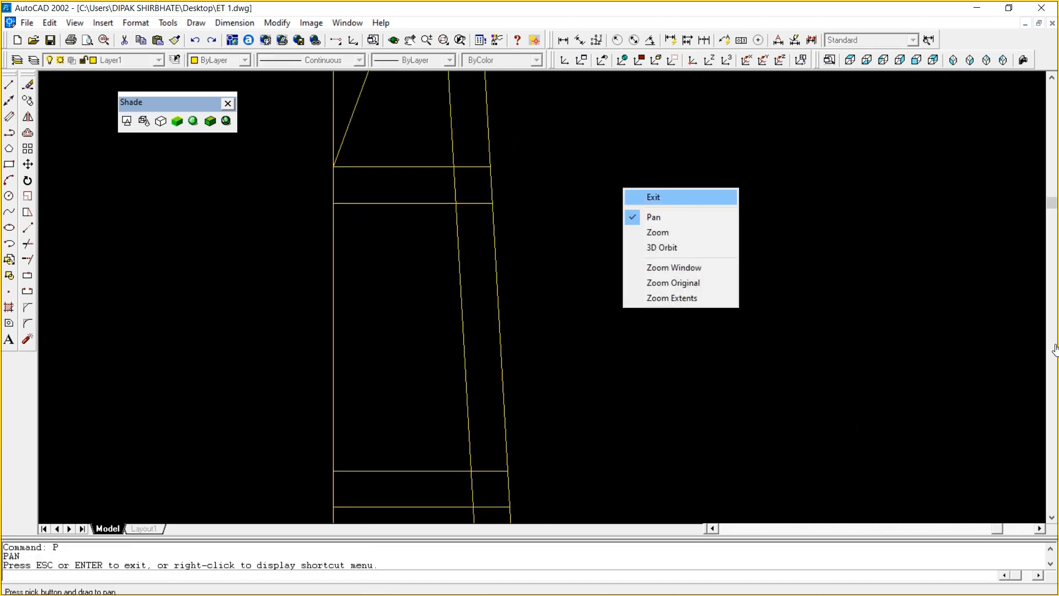
pyautogui.click(634, 194)
pyautogui.click(9, 84)
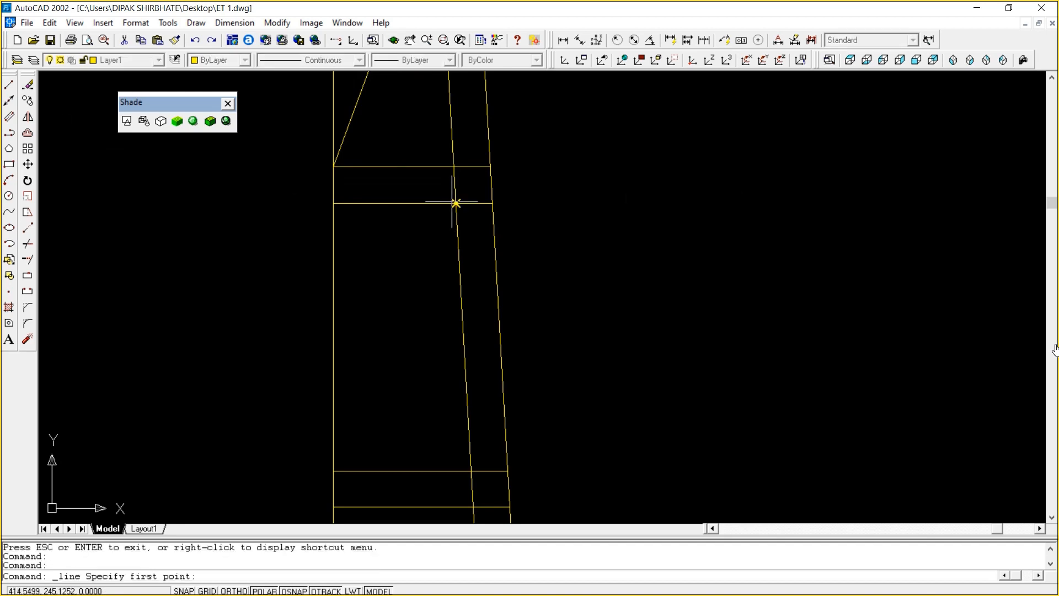
pyautogui.click(456, 204)
pyautogui.click(334, 471)
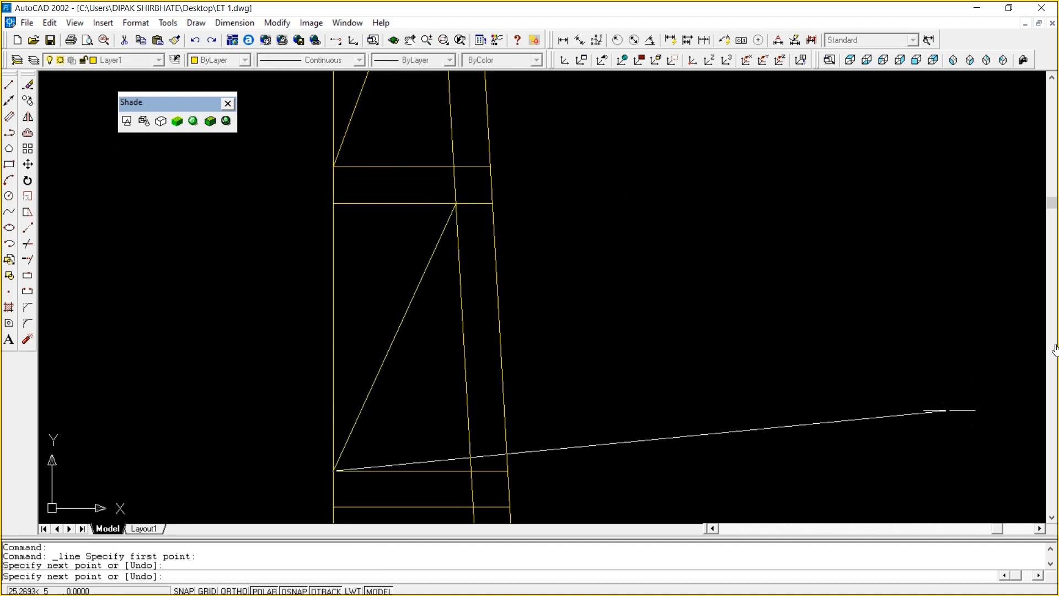
pyautogui.press('Escape')
# Draw a diagonal line across the seventh panel, from its upper inner-outline intersection to its lower centre-line corner
pyautogui.write('P')
pyautogui.press('Return')
pyautogui.moveTo(867, 430)
pyautogui.mouseDown()
pyautogui.moveTo(837, 151)
pyautogui.moveTo(863, 62)
pyautogui.mouseUp()
pyautogui.rightClick(646, 254)
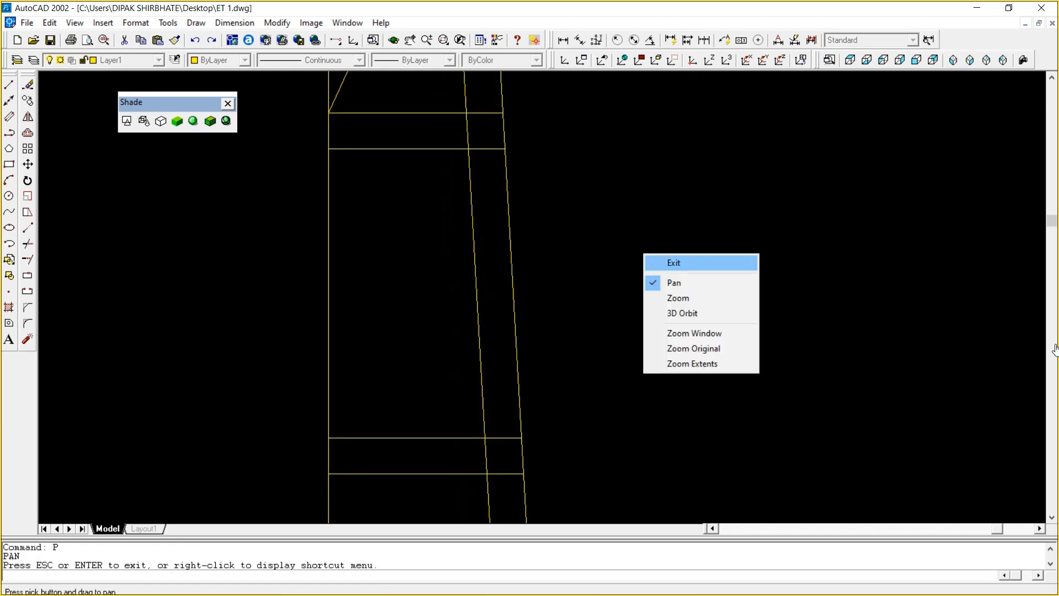
pyautogui.click(670, 262)
pyautogui.click(9, 85)
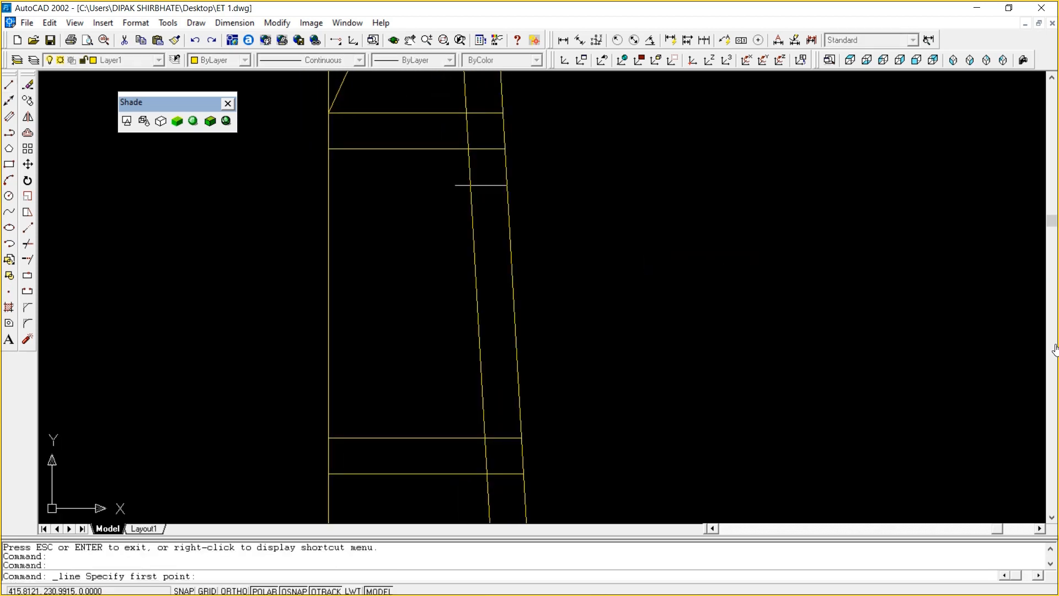
pyautogui.click(467, 149)
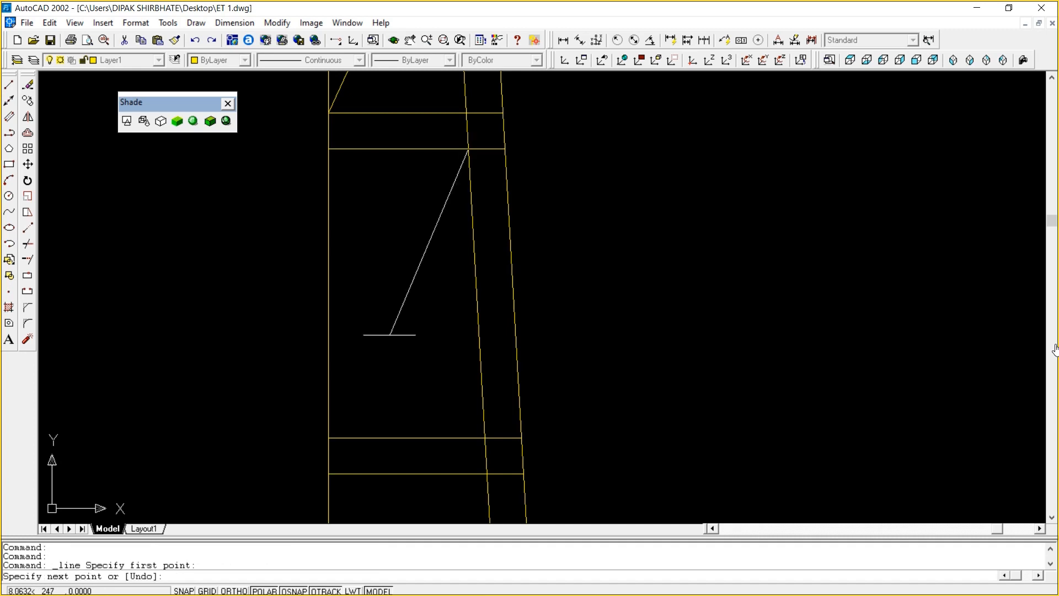
pyautogui.click(328, 437)
pyautogui.press('Escape')
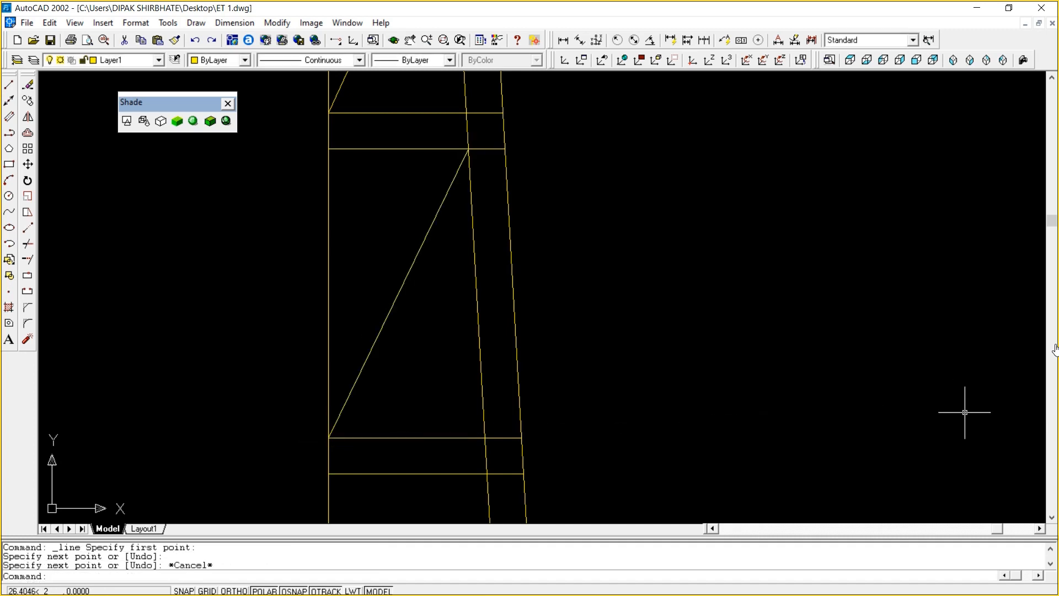
# Draw the eighth panel's diagonal from the upper inner-outline intersection to the lower centre-line corner, undoing the endpoint placed above that corner
pyautogui.write('P')
pyautogui.press('Return')
pyautogui.moveTo(966, 415)
pyautogui.mouseDown()
pyautogui.moveTo(942, 301)
pyautogui.moveTo(975, 100)
pyautogui.mouseUp()
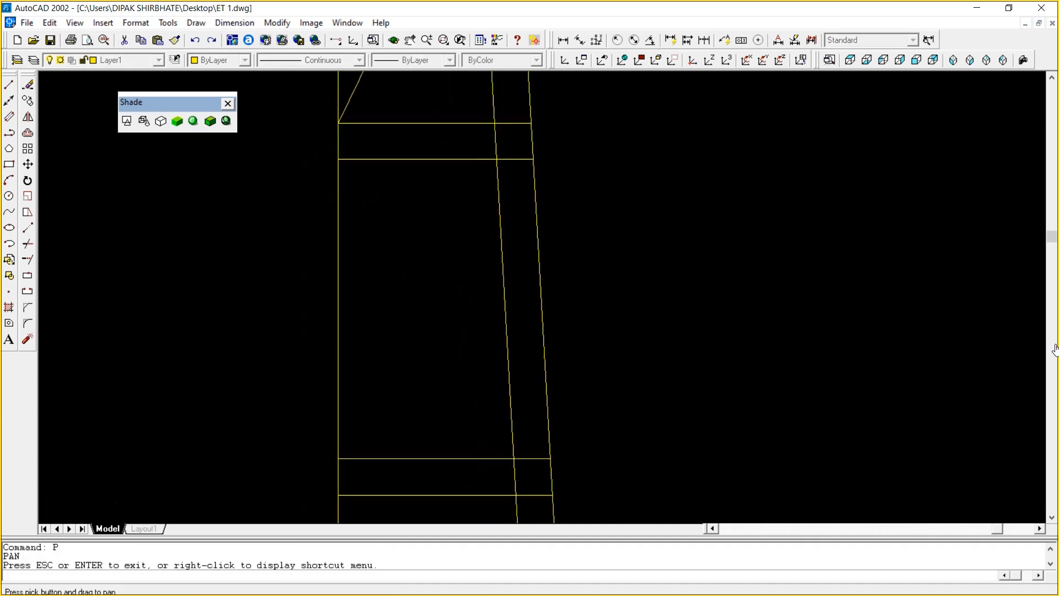
pyautogui.rightClick(778, 221)
pyautogui.click(794, 228)
pyautogui.click(9, 84)
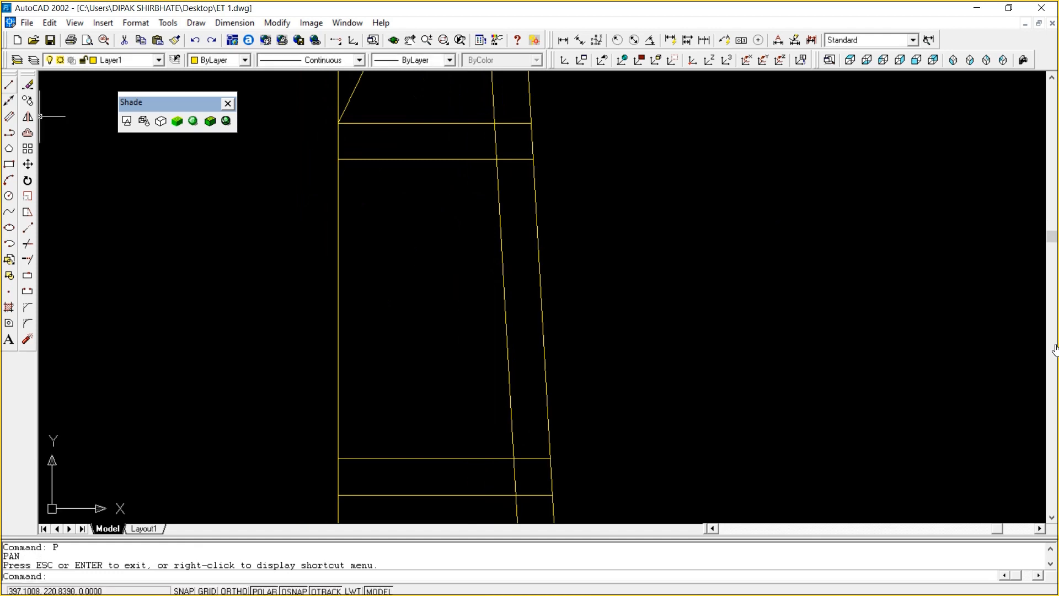
pyautogui.click(496, 159)
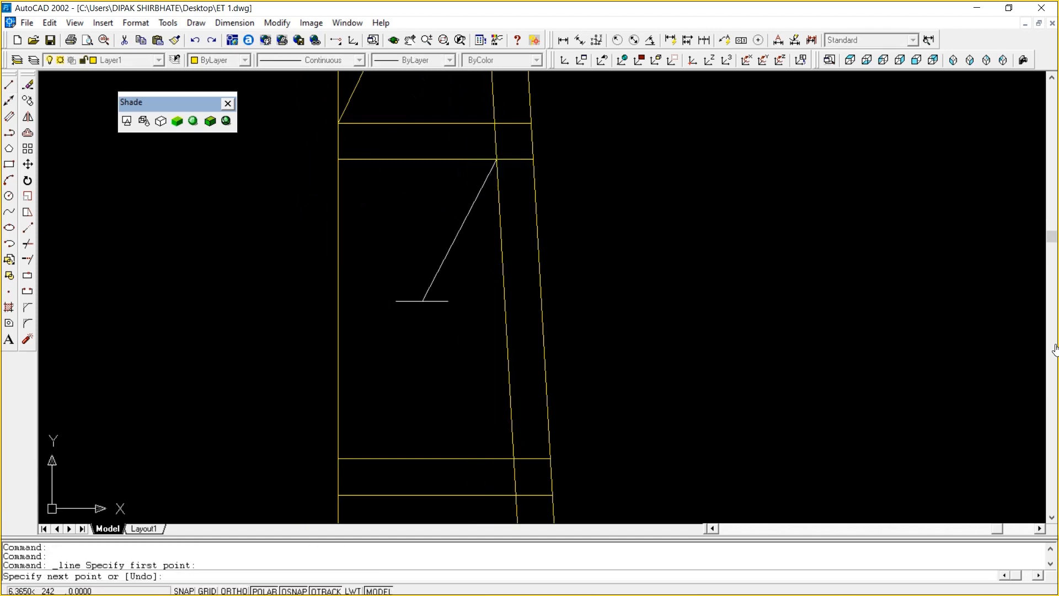
pyautogui.click(338, 451)
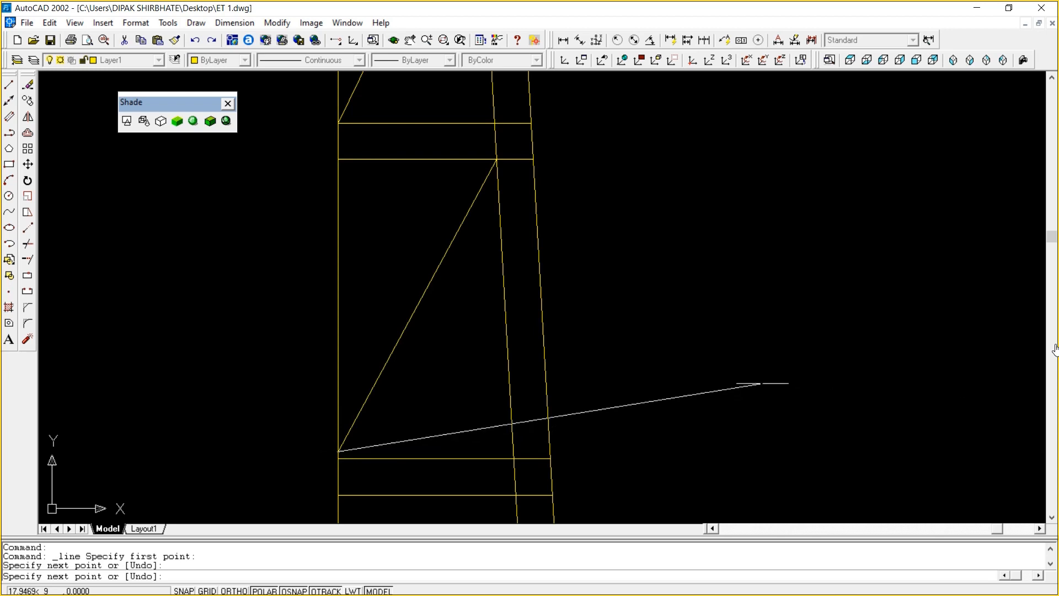
pyautogui.write('U')
pyautogui.press('Return')
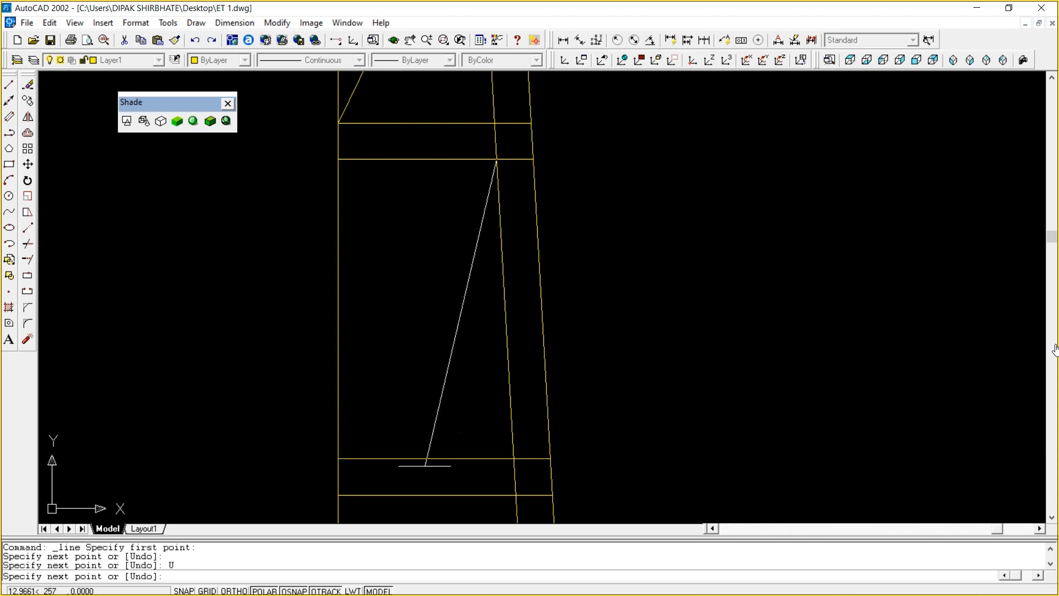
pyautogui.click(338, 458)
pyautogui.press('Escape')
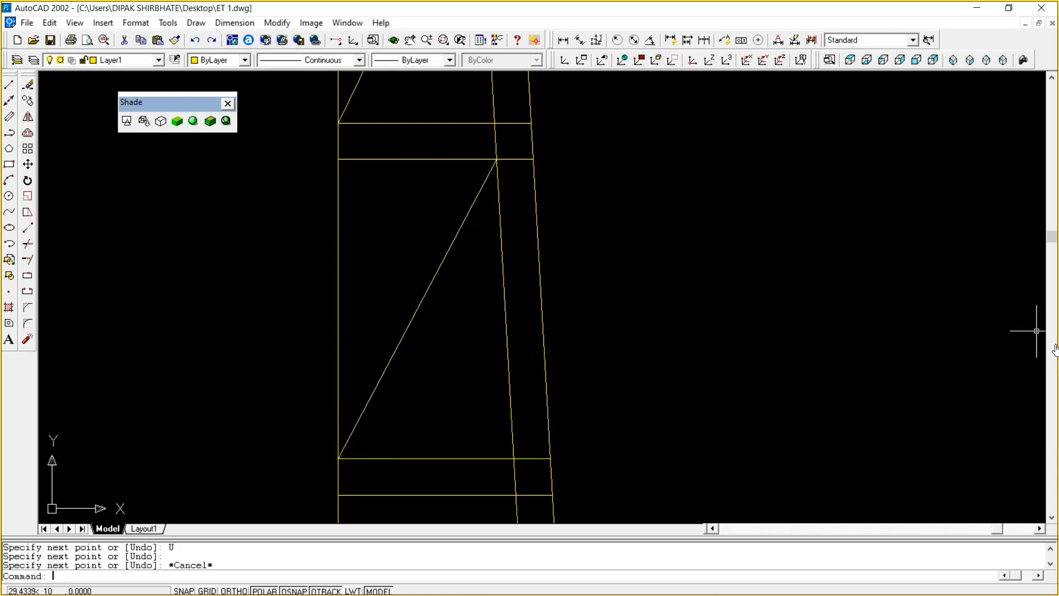
# Draw the ninth panel's diagonal from the inner outline at its upper member down to the centre-line corner at its lower member
pyautogui.press('Return')
pyautogui.moveTo(837, 469)
pyautogui.mouseDown()
pyautogui.moveTo(795, 237)
pyautogui.moveTo(797, 110)
pyautogui.moveTo(804, 122)
pyautogui.mouseUp()
pyautogui.rightClick(718, 234)
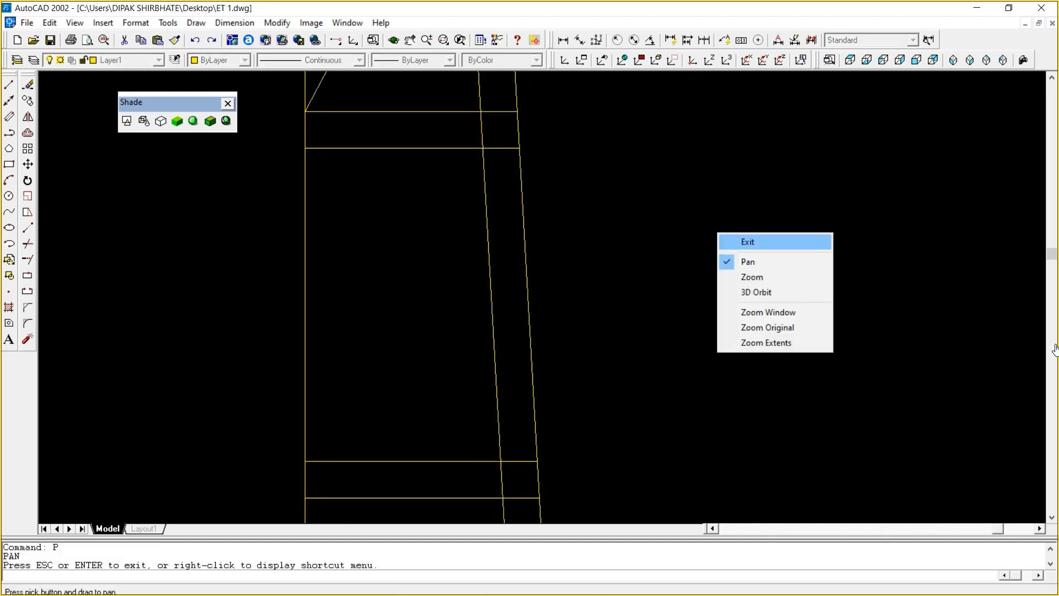
pyautogui.click(748, 242)
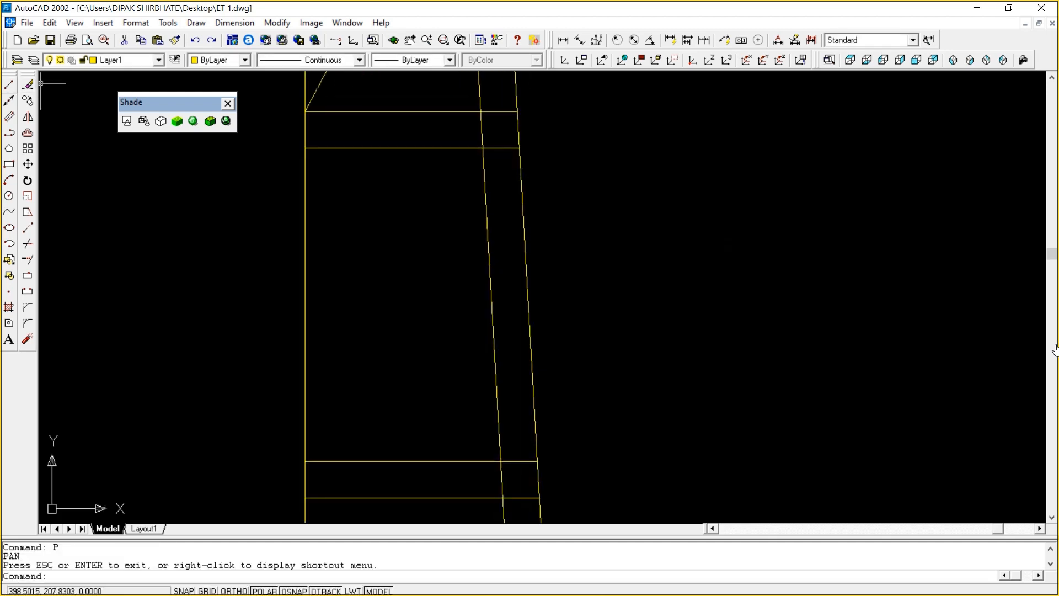
pyautogui.click(9, 84)
pyautogui.click(482, 148)
pyautogui.click(306, 461)
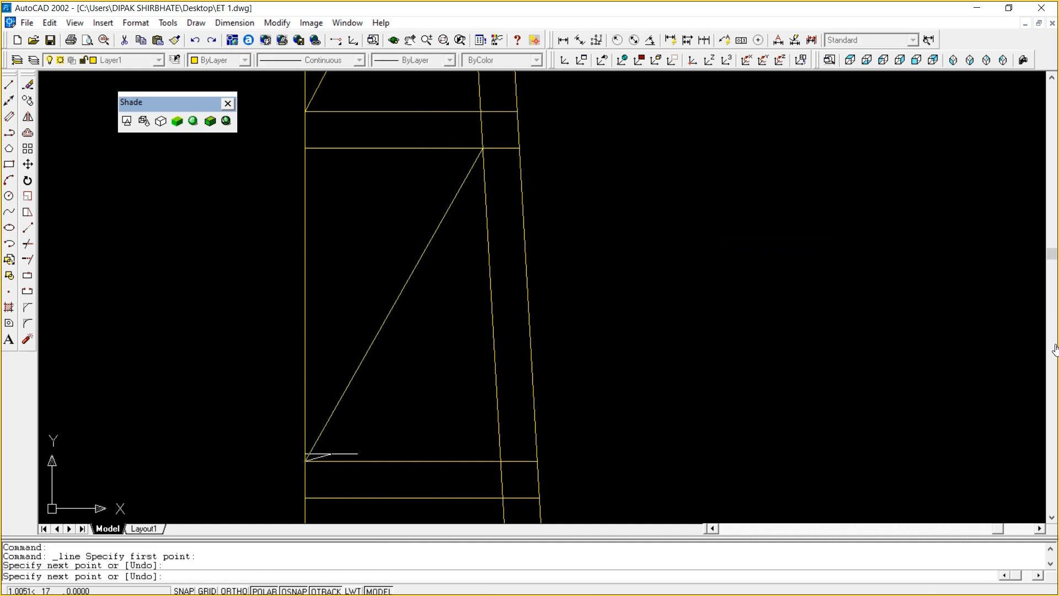
pyautogui.press('Escape')
# Draw a diagonal line across the tenth panel, from its upper inner-outline intersection to its lower centre-line corner
pyautogui.write('p')
pyautogui.press('Return')
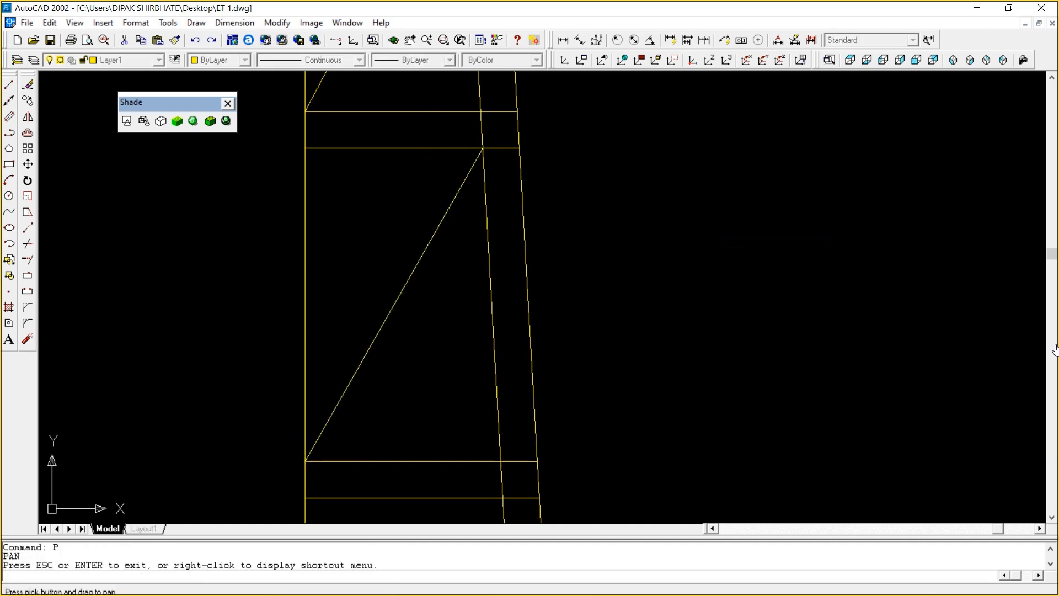
pyautogui.moveTo(386, 464); pyautogui.dragTo(407, 144)
pyautogui.rightClick(740, 260)
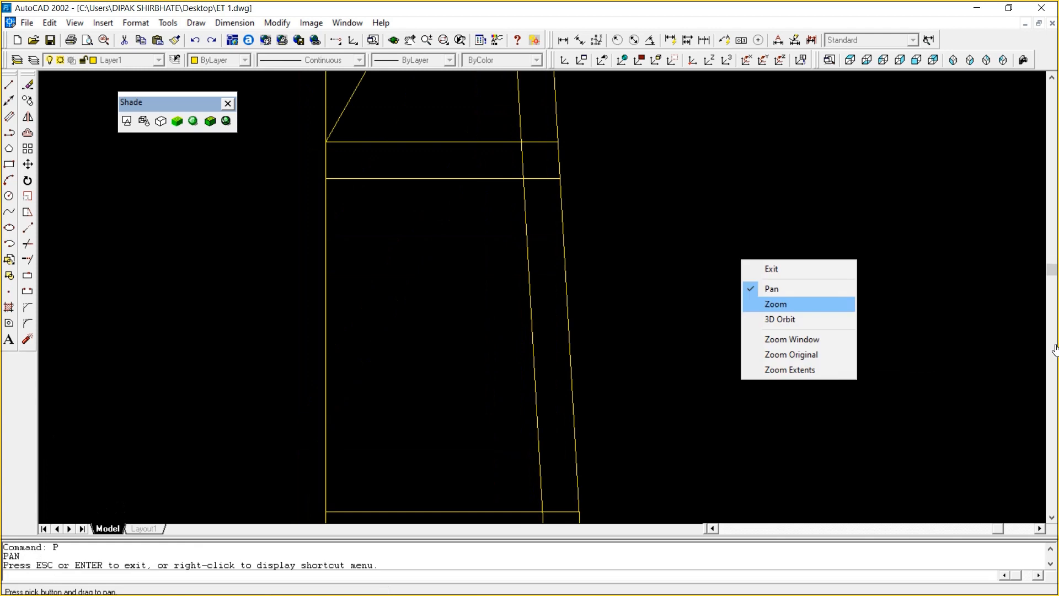
pyautogui.click(761, 302)
pyautogui.moveTo(762, 309); pyautogui.dragTo(761, 364)
pyautogui.rightClick(763, 300)
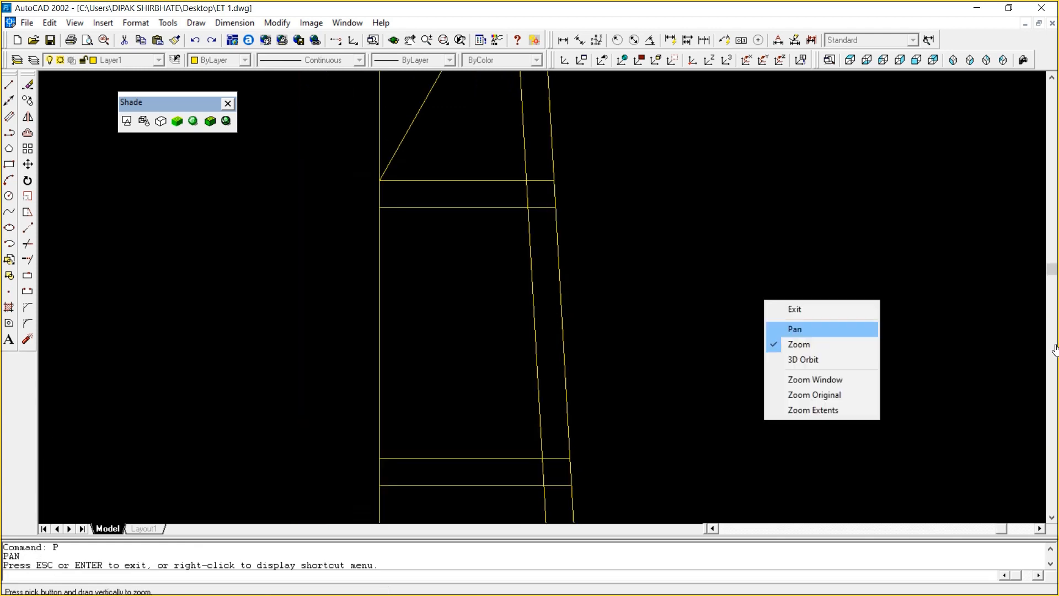
pyautogui.click(786, 329)
pyautogui.moveTo(786, 330); pyautogui.dragTo(762, 262)
pyautogui.rightClick(768, 223)
pyautogui.click(800, 233)
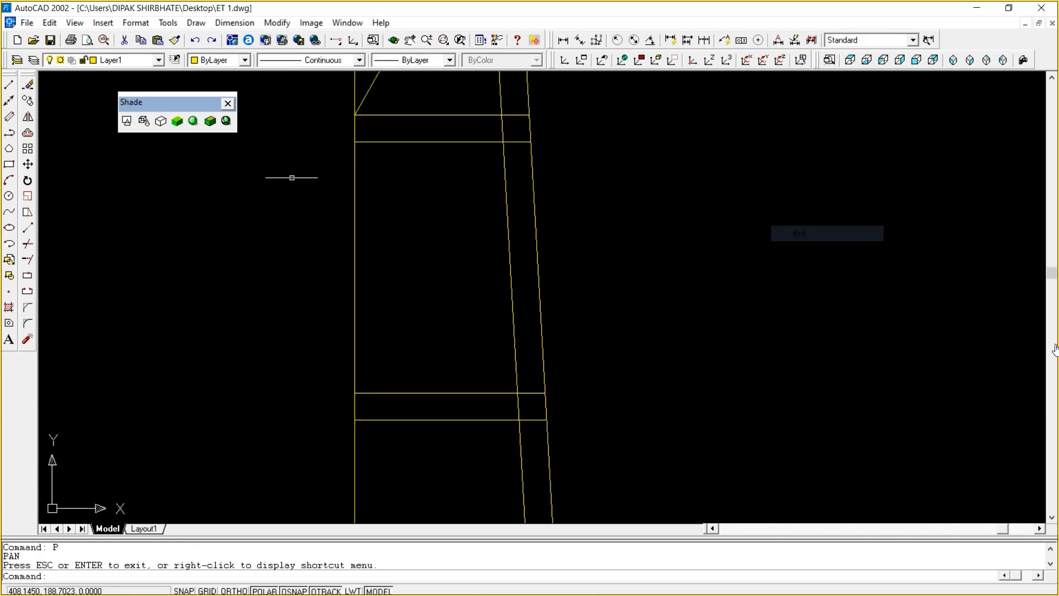
pyautogui.click(9, 85)
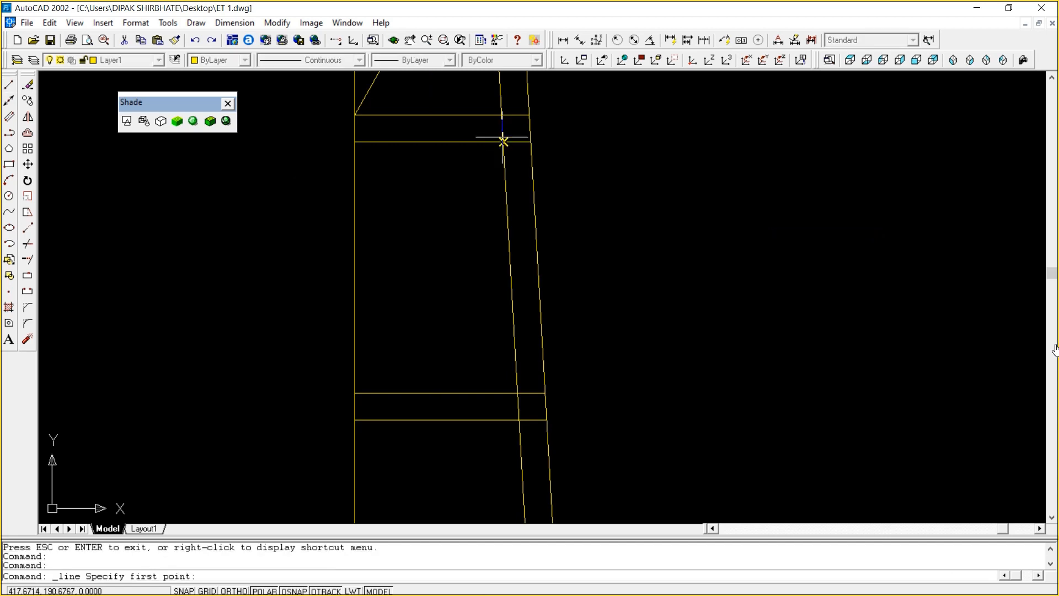
pyautogui.click(502, 141)
pyautogui.click(354, 393)
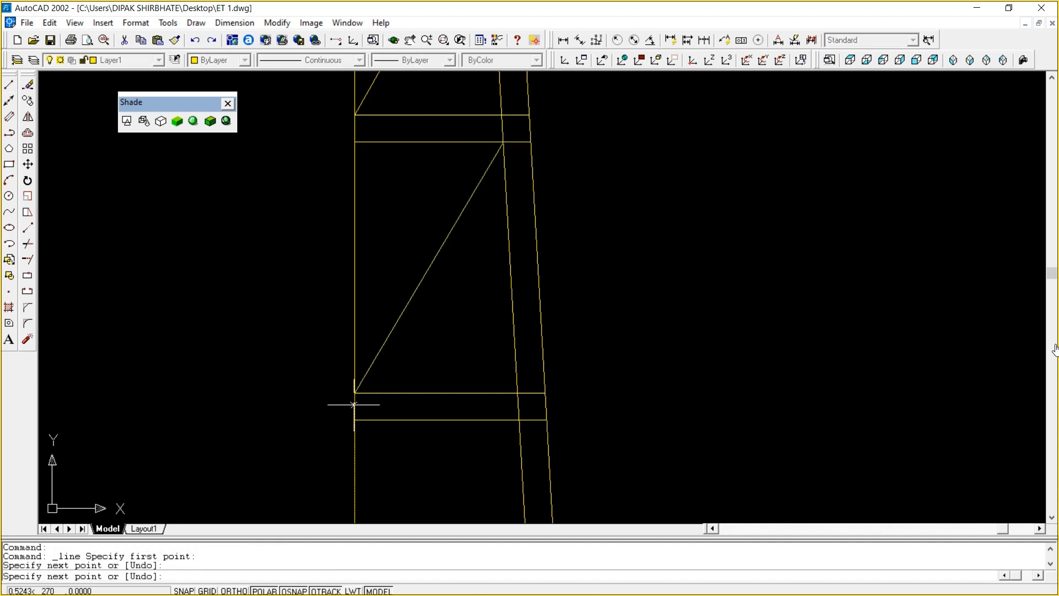
pyautogui.press('Escape')
# Draw the diagonal of the shorter eleventh panel from the upper inner-outline intersection down to the lower centre-line corner
pyautogui.write('P')
pyautogui.press('Return')
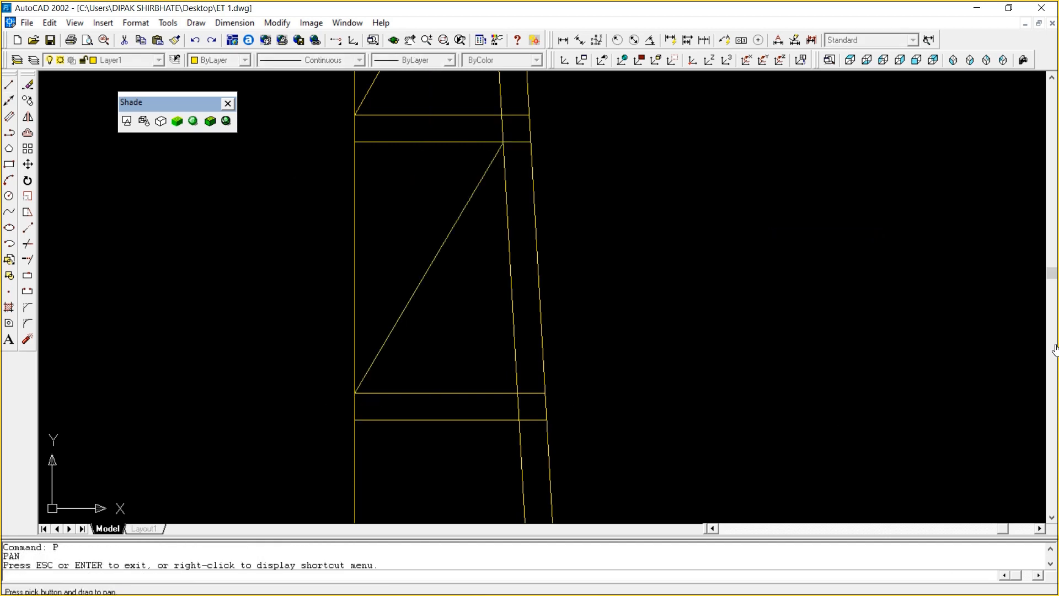
pyautogui.moveTo(705, 142); pyautogui.dragTo(660, 199)
pyautogui.rightClick(661, 199)
pyautogui.click(689, 207)
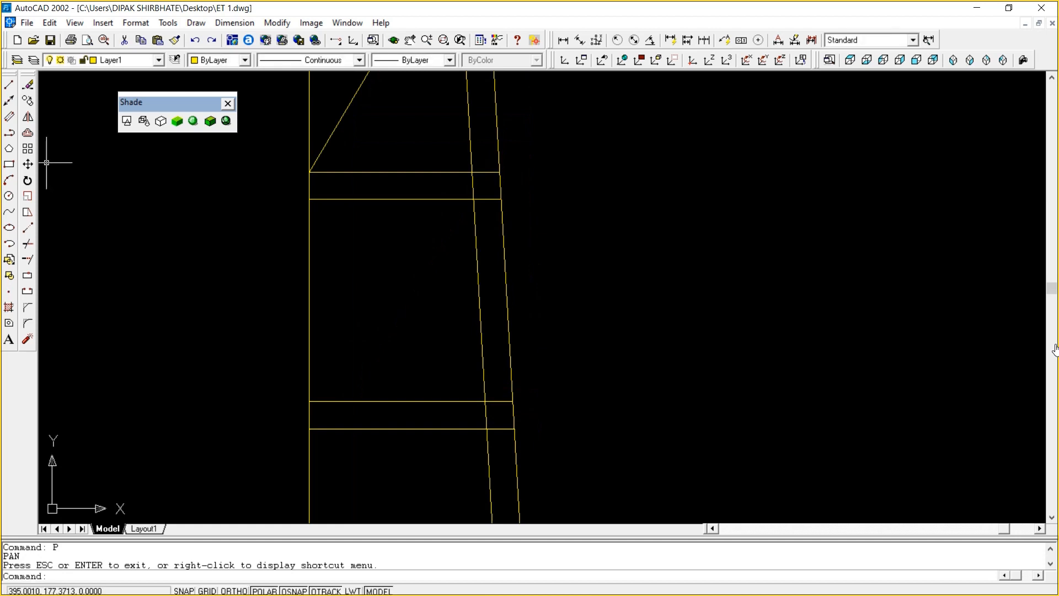
pyautogui.click(9, 84)
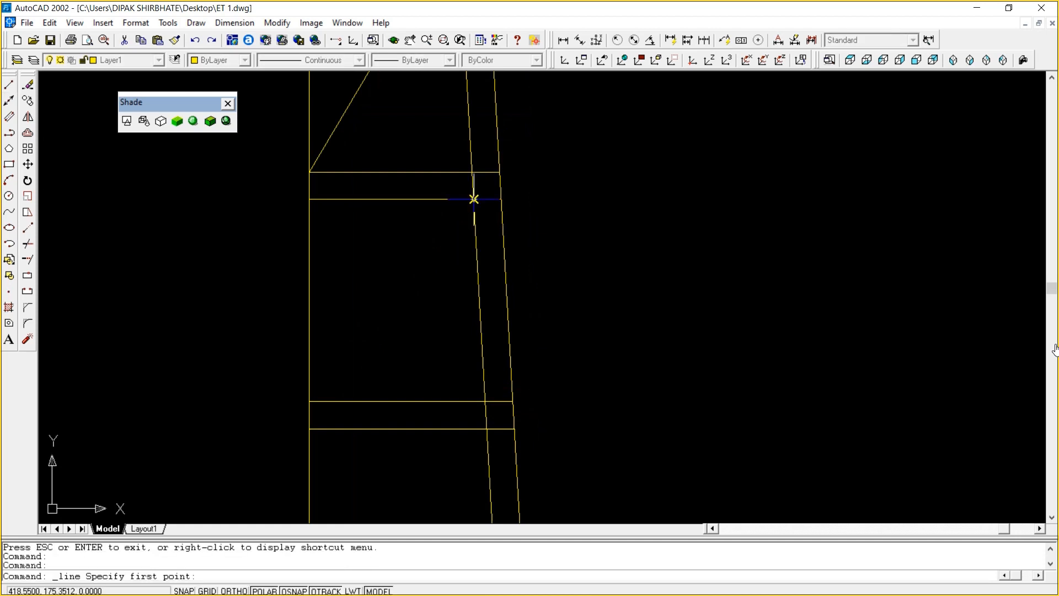
pyautogui.click(474, 200)
pyautogui.click(309, 402)
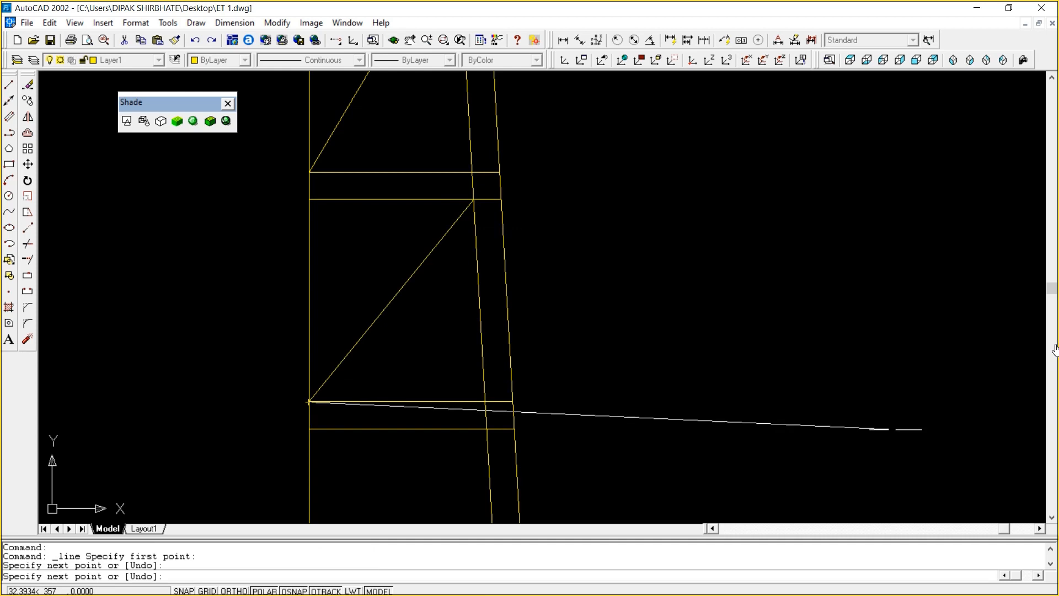
pyautogui.press('Escape')
# Draw the twelfth panel's diagonal from the inner outline at its upper member to the centre line at its lower member
pyautogui.write('P')
pyautogui.press('Return')
pyautogui.moveTo(698, 427); pyautogui.dragTo(723, 176)
pyautogui.rightClick(723, 176)
pyautogui.click(737, 185)
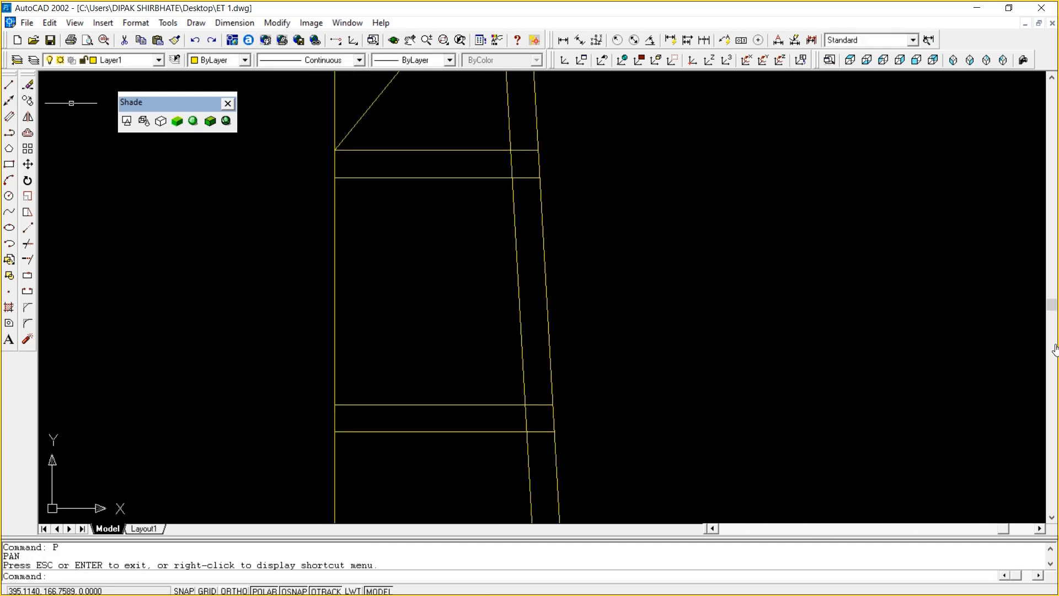
pyautogui.click(9, 85)
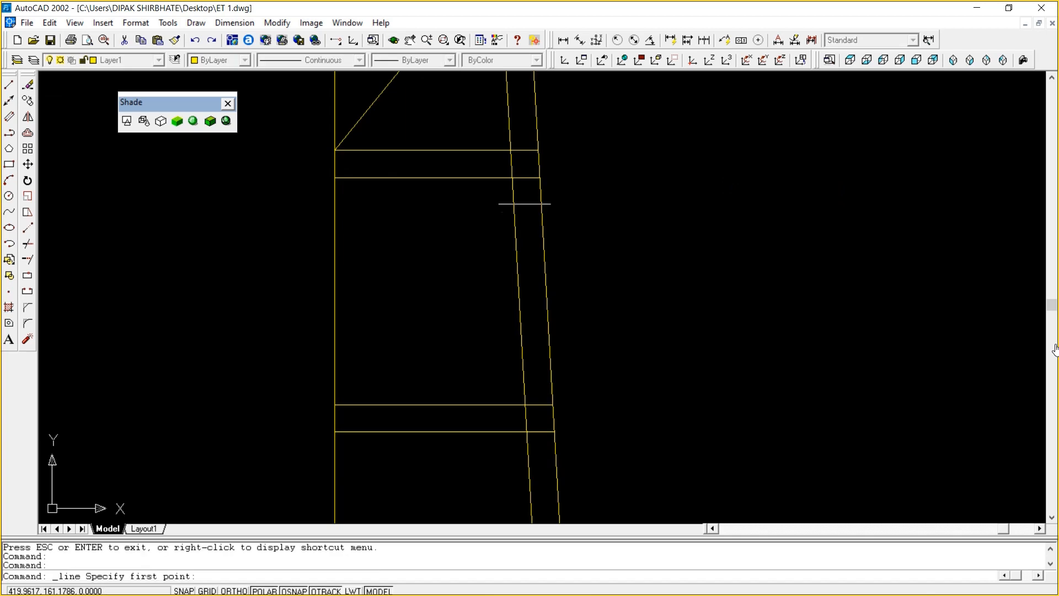
pyautogui.click(513, 178)
pyautogui.click(335, 404)
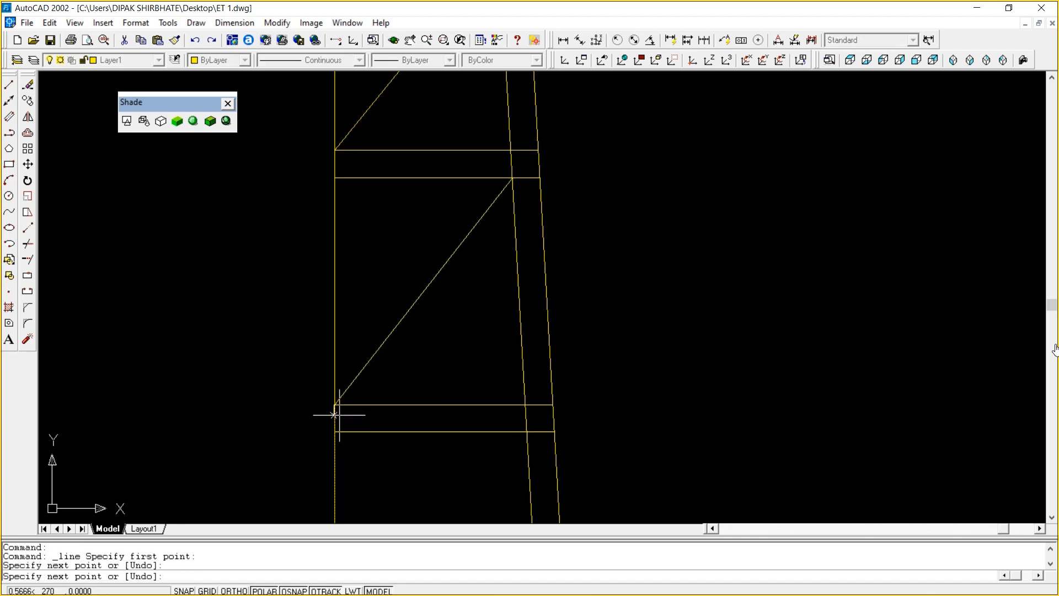
pyautogui.press('Escape')
pyautogui.write('`')
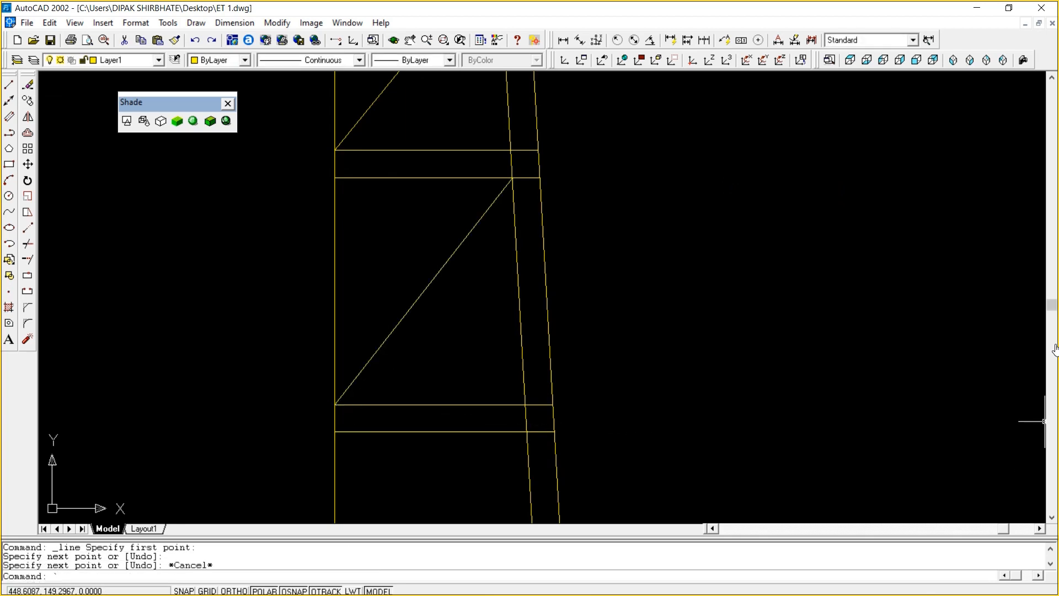
pyautogui.write('P')
pyautogui.press('Return')
pyautogui.click(828, 384)
pyautogui.press('Escape')
pyautogui.press('Escape')
pyautogui.press('Escape')
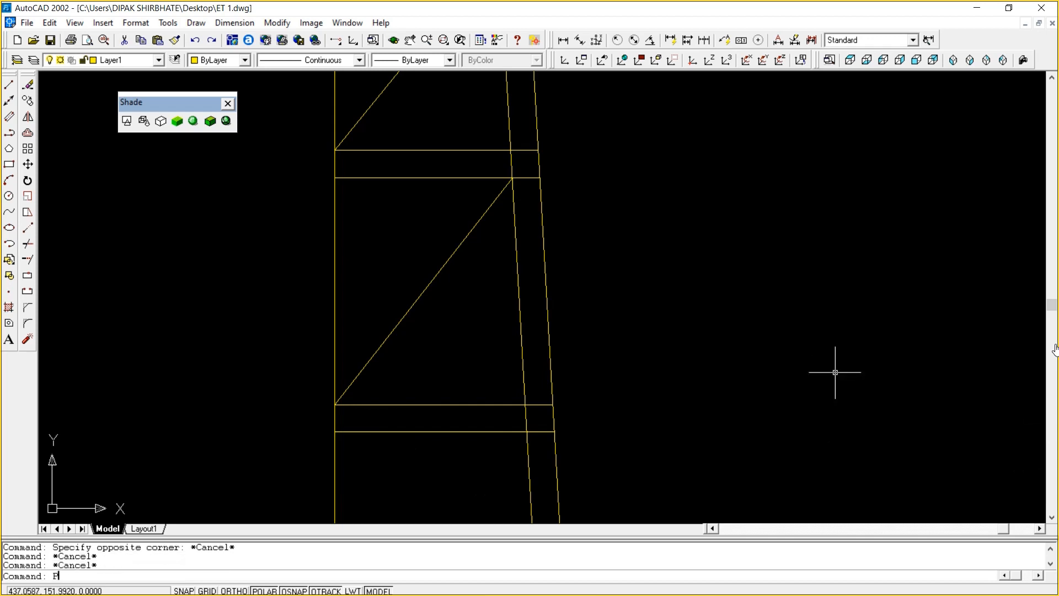
# Draw a diagonal line across the short thirteenth panel, from its upper inner-outline intersection to its lower centre-line corner
pyautogui.write('P')
pyautogui.press('Return')
pyautogui.moveTo(1052, 315)
pyautogui.mouseDown()
pyautogui.moveTo(1055, 350)
pyautogui.moveTo(1058, 323)
pyautogui.mouseUp()
pyautogui.rightClick(793, 199)
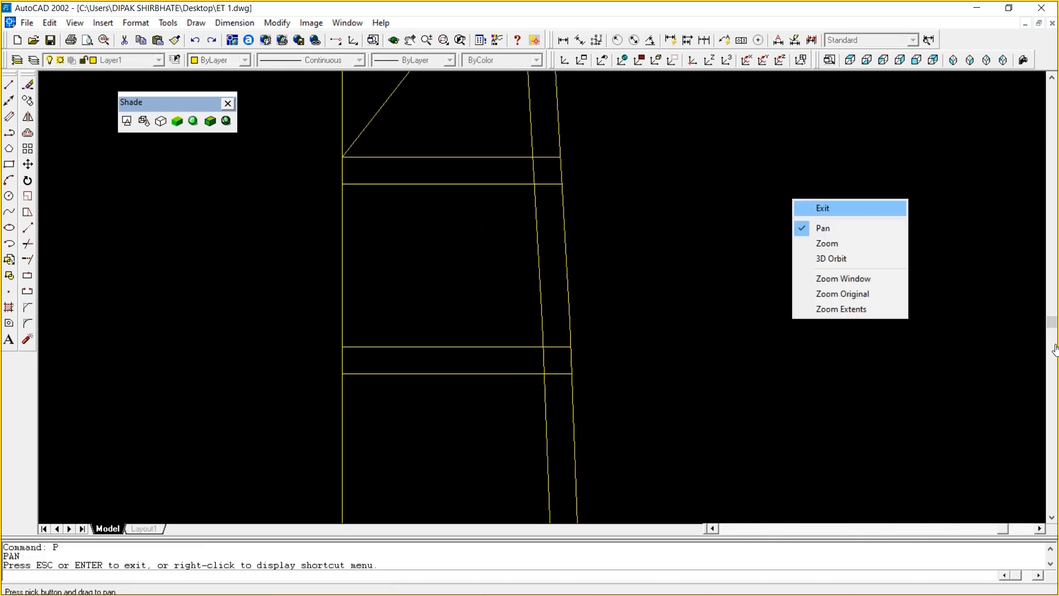
pyautogui.click(811, 208)
pyautogui.click(9, 85)
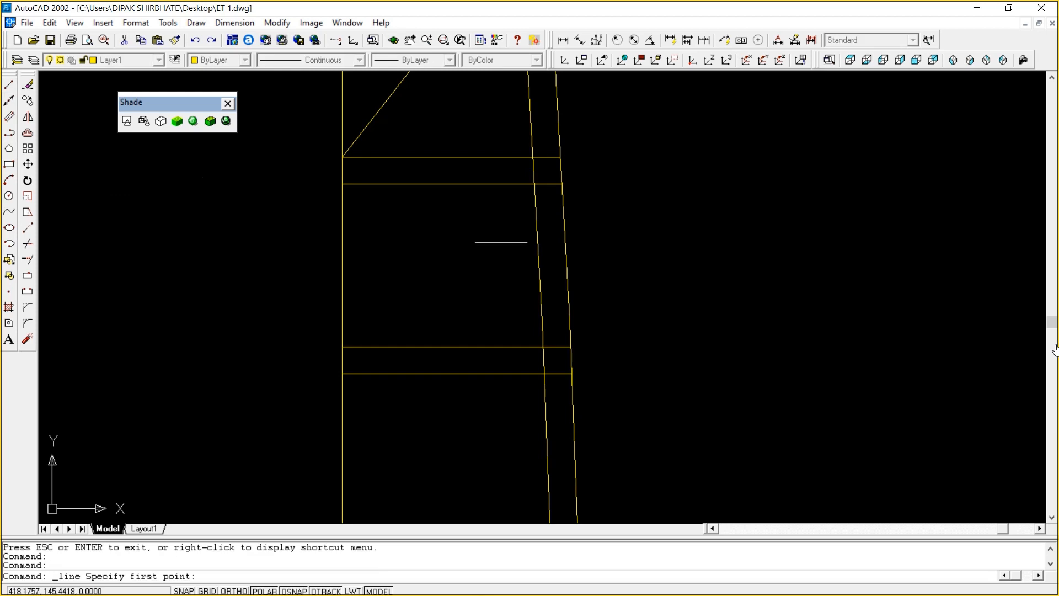
pyautogui.click(533, 186)
pyautogui.click(343, 347)
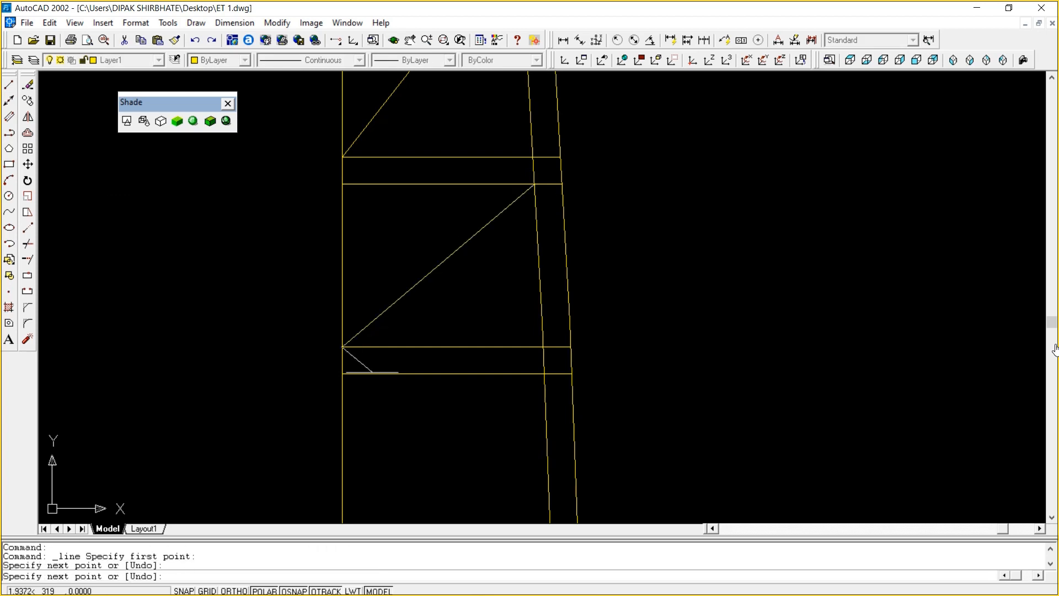
pyautogui.press('Escape')
# Draw the diagonal in the panel where the outline kinks outward, from the upper inner-outline intersection to the lower centre-line corner
pyautogui.write('P')
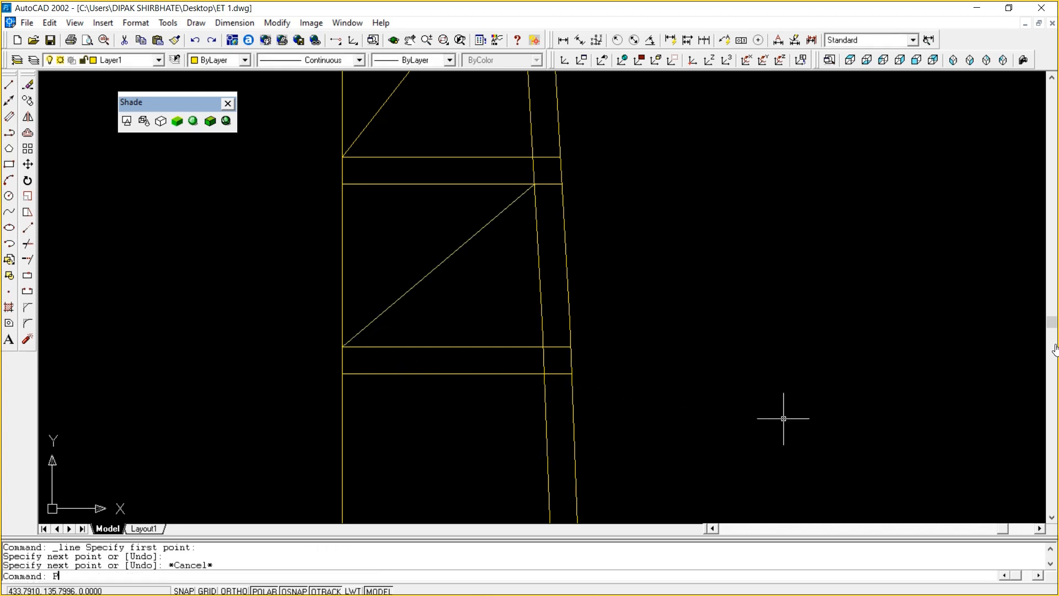
pyautogui.press('Return')
pyautogui.moveTo(782, 420); pyautogui.dragTo(796, 193)
pyautogui.rightClick(795, 193)
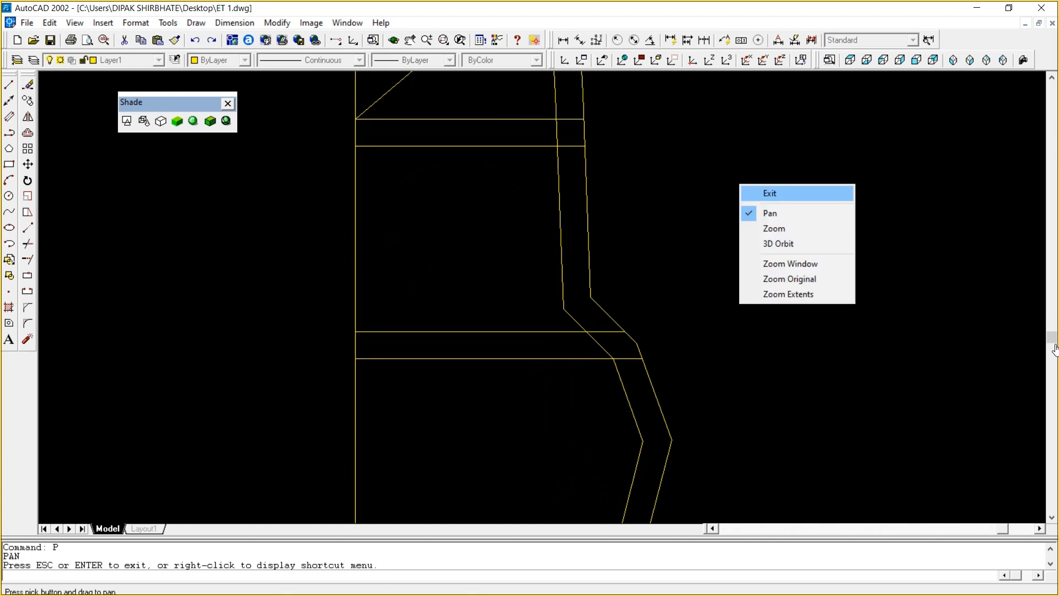
pyautogui.press('Escape')
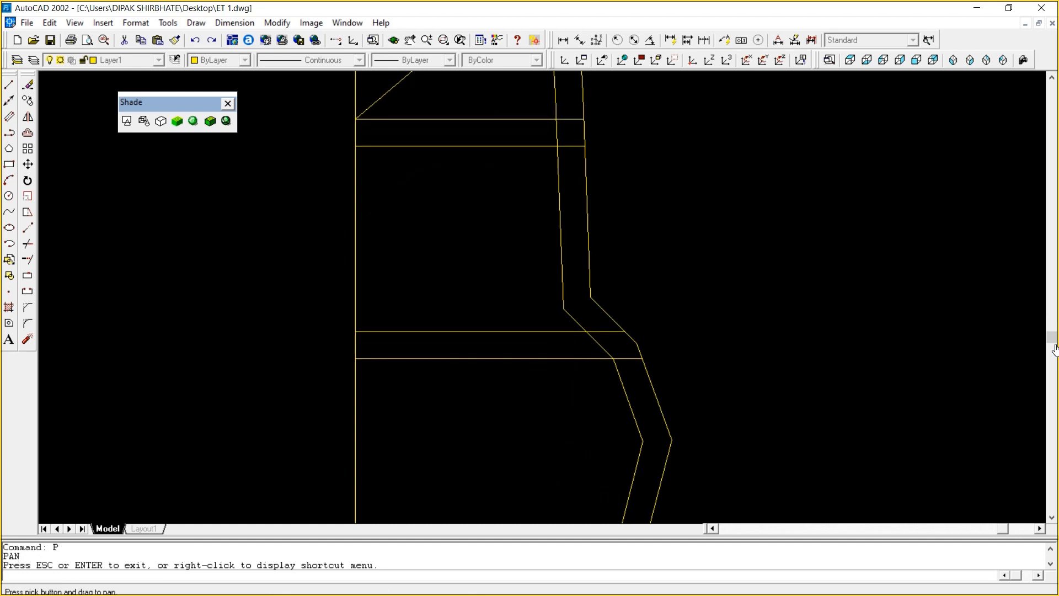
pyautogui.rightClick(725, 177)
pyautogui.click(741, 182)
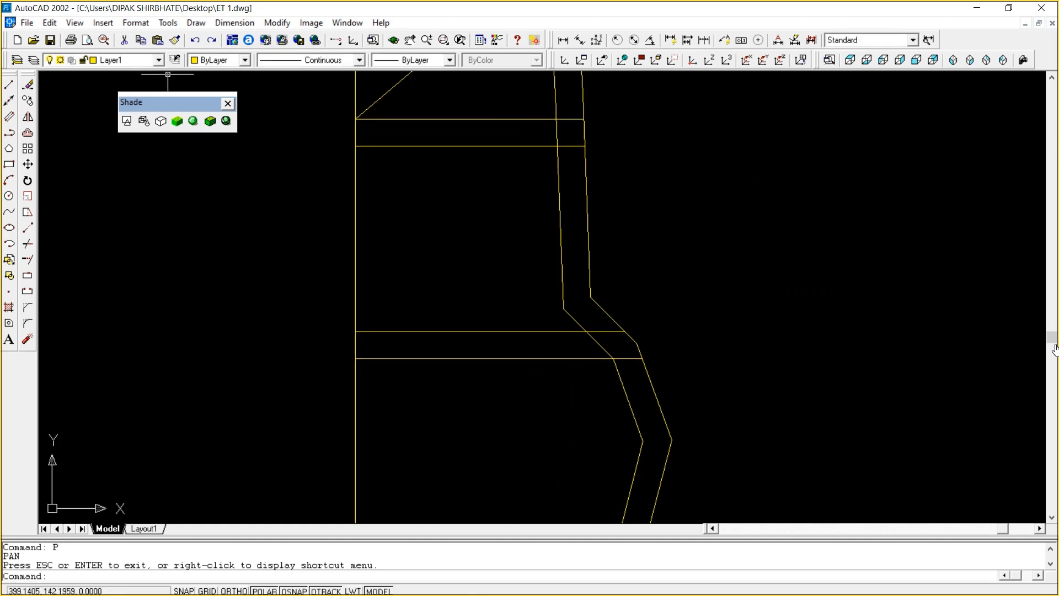
pyautogui.click(9, 84)
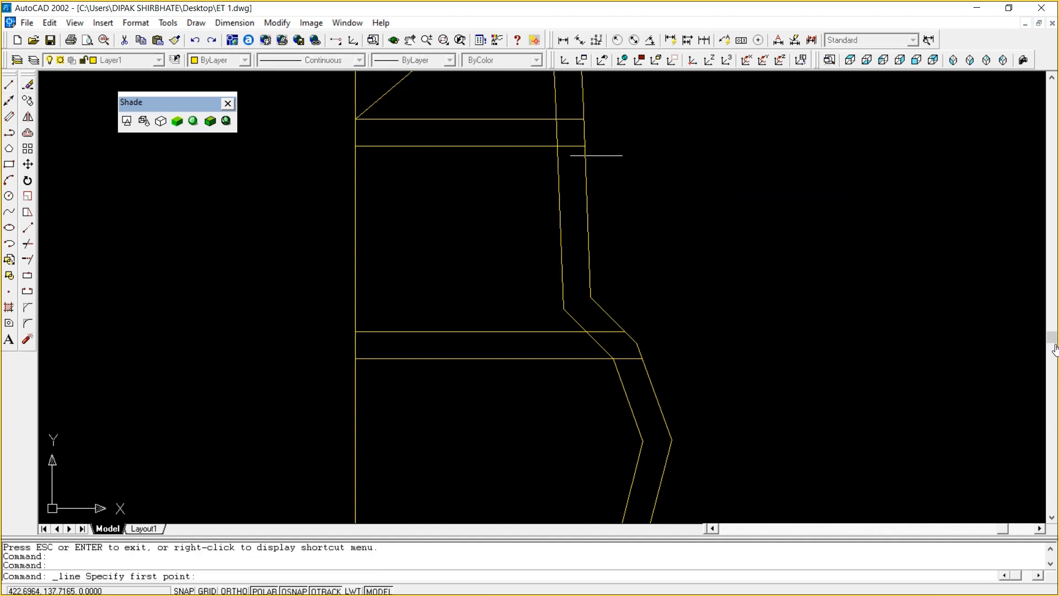
pyautogui.click(558, 146)
pyautogui.click(354, 331)
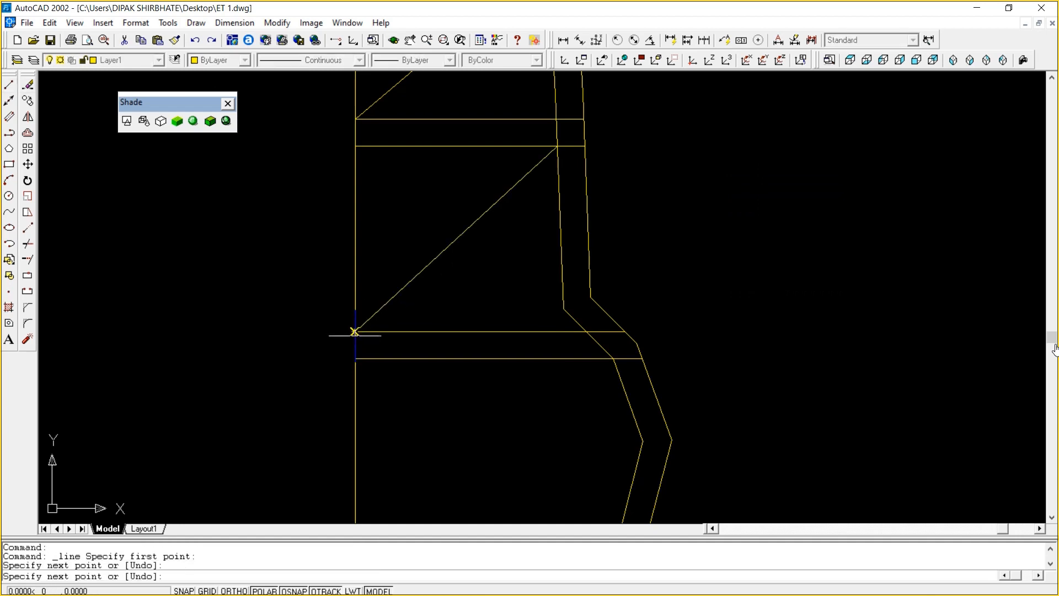
pyautogui.press('Escape')
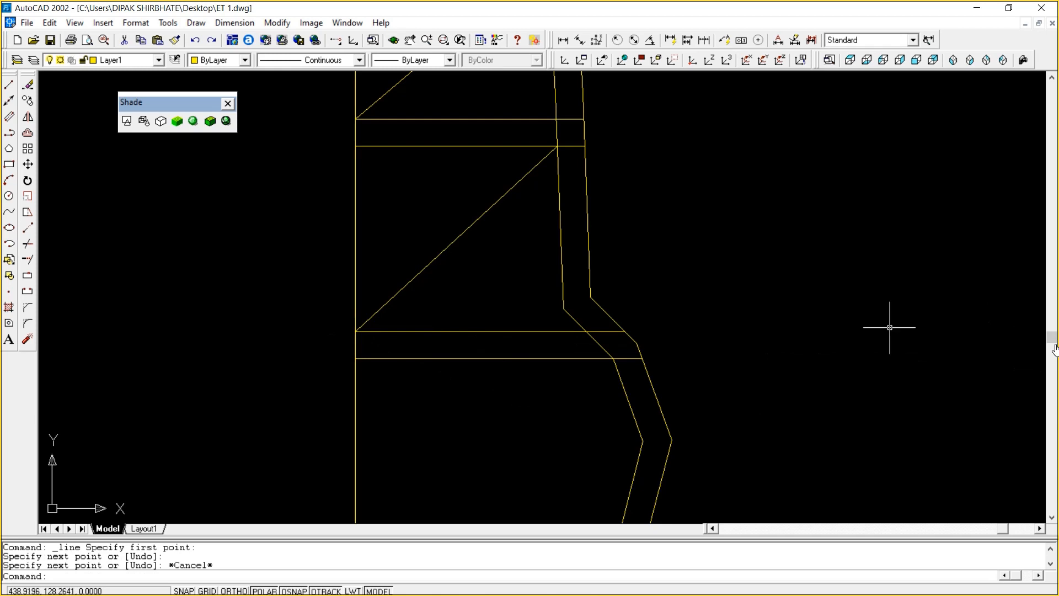
# Draw the diagonal of the bulging panel from the upper member's inner-outline intersection down to the lower member's centre-line corner
pyautogui.write('P')
pyautogui.press('Return')
pyautogui.moveTo(893, 326); pyautogui.dragTo(859, 166)
pyautogui.moveTo(700, 178); pyautogui.dragTo(693, 135)
pyautogui.rightClick(693, 136)
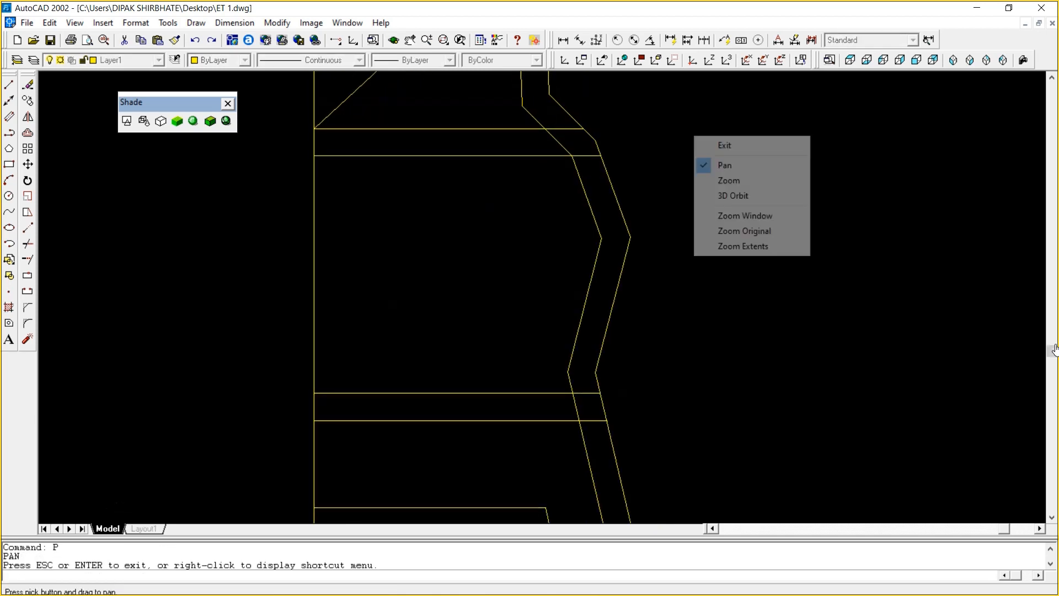
pyautogui.click(717, 145)
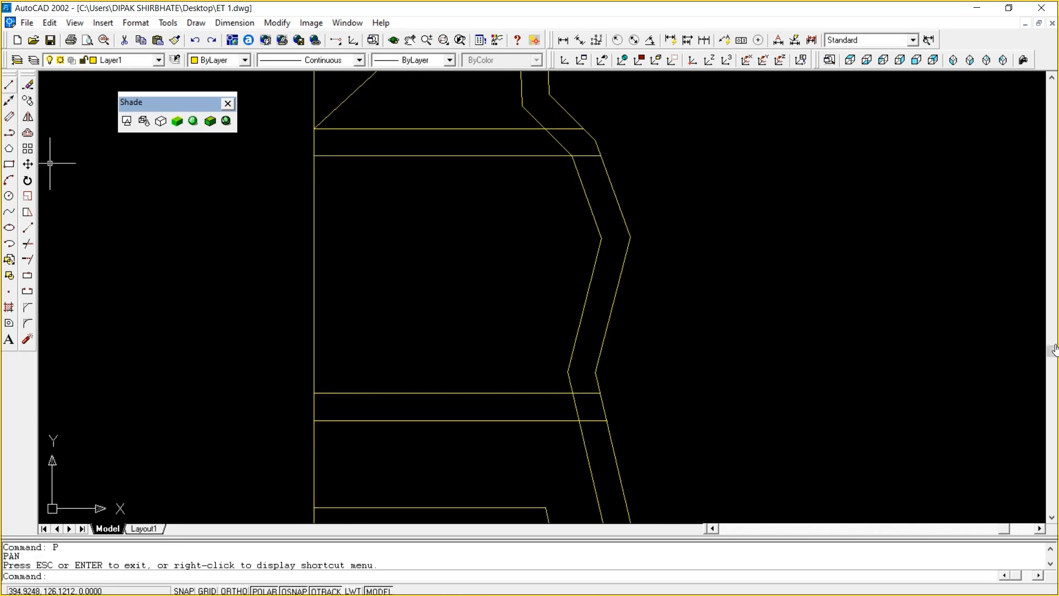
pyautogui.click(9, 84)
pyautogui.click(572, 156)
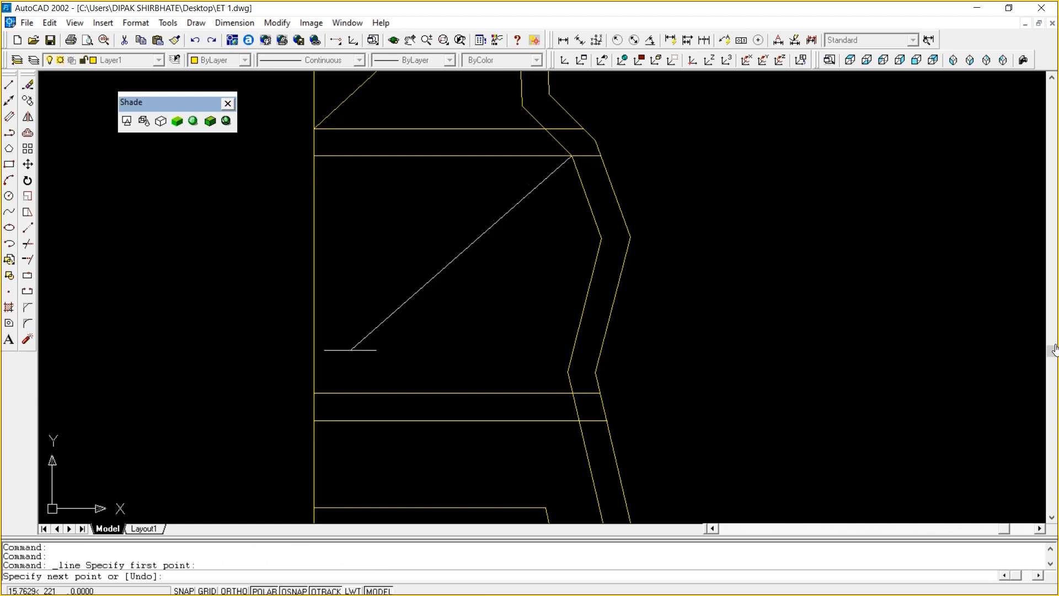
pyautogui.click(313, 393)
pyautogui.press('Escape')
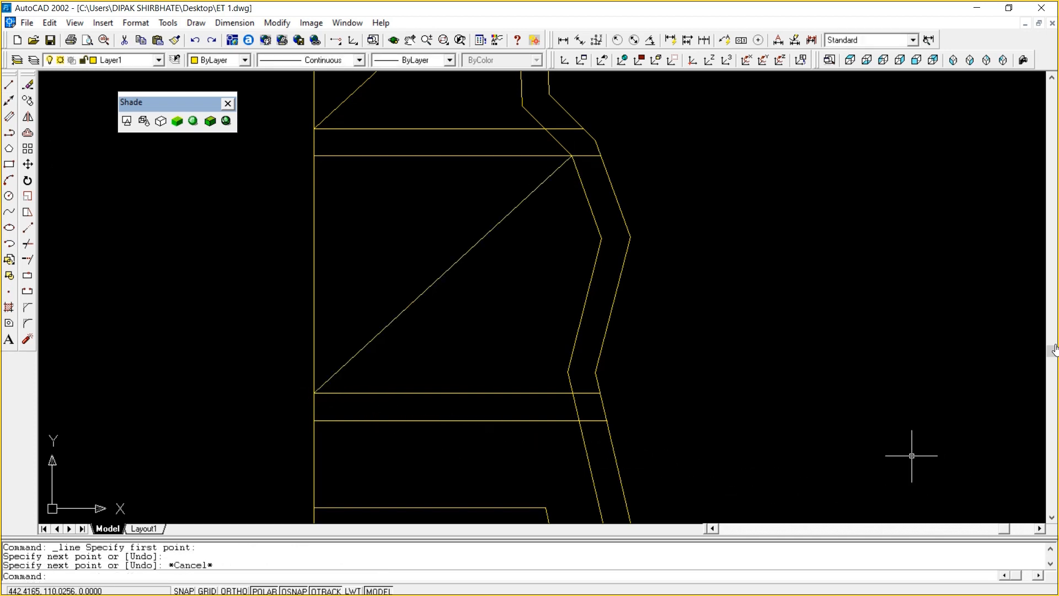
# Draw a short brace from the inner outline at the next member's lower edge to the outer corner of the inner frame below
pyautogui.press('Return')
pyautogui.moveTo(912, 456); pyautogui.dragTo(957, 246)
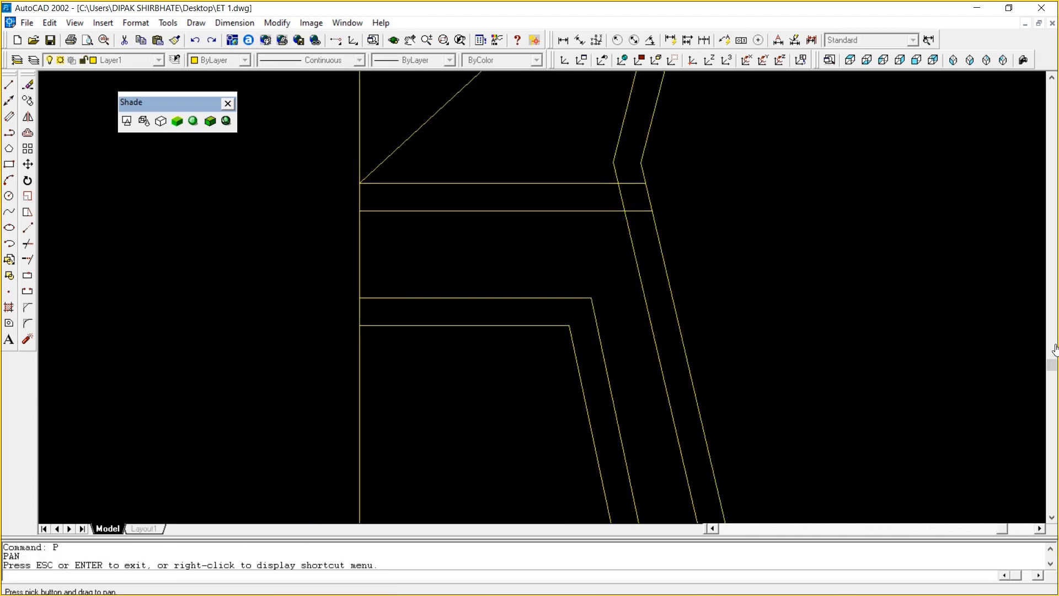
pyautogui.moveTo(1055, 350)
pyautogui.mouseDown()
pyautogui.moveTo(950, 225)
pyautogui.moveTo(994, 283)
pyautogui.mouseUp()
pyautogui.rightClick(706, 286)
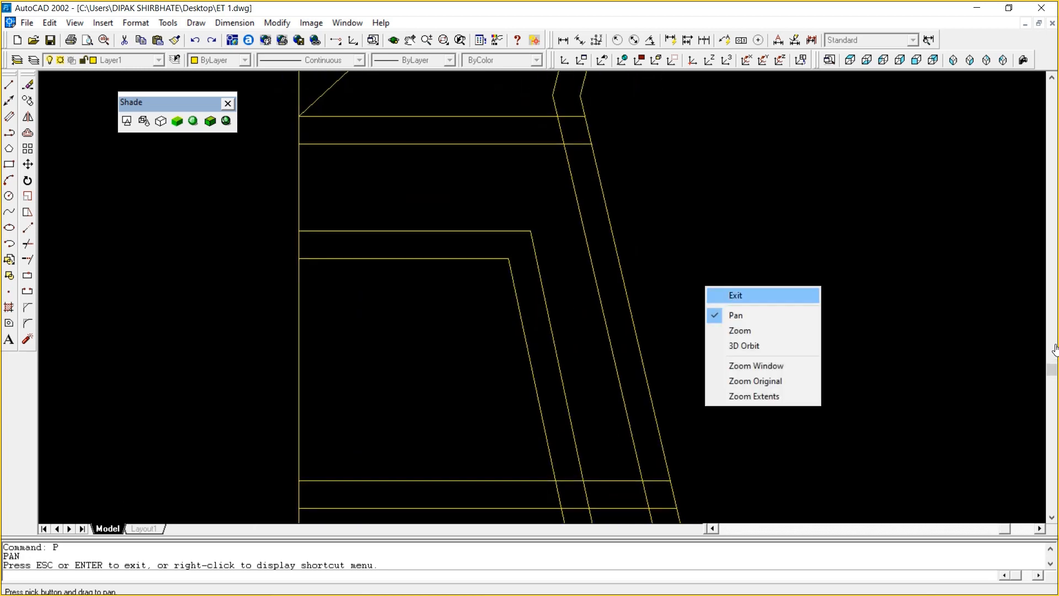
pyautogui.click(735, 295)
pyautogui.click(9, 85)
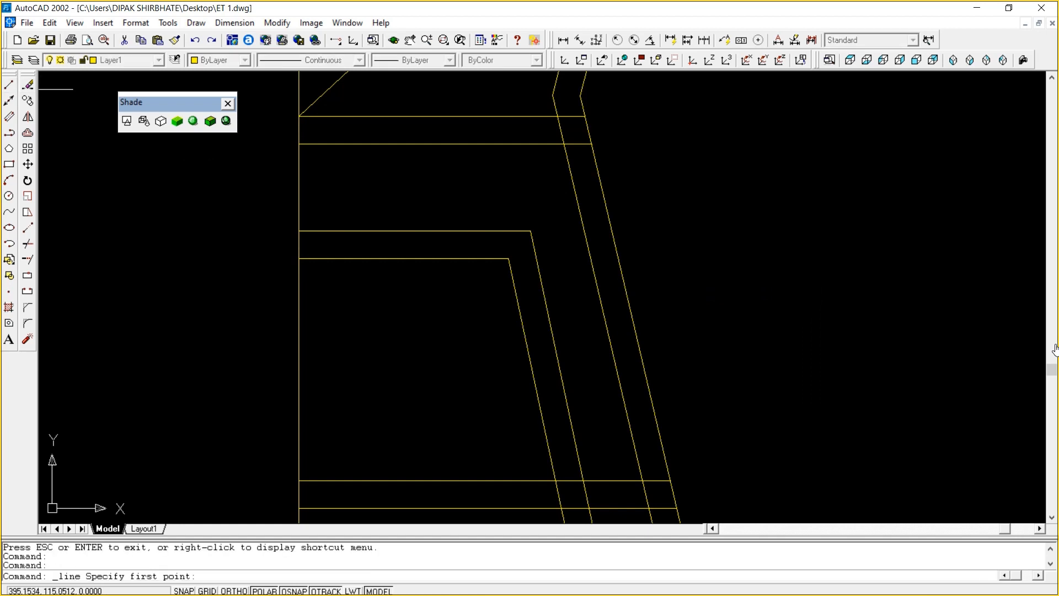
pyautogui.click(563, 145)
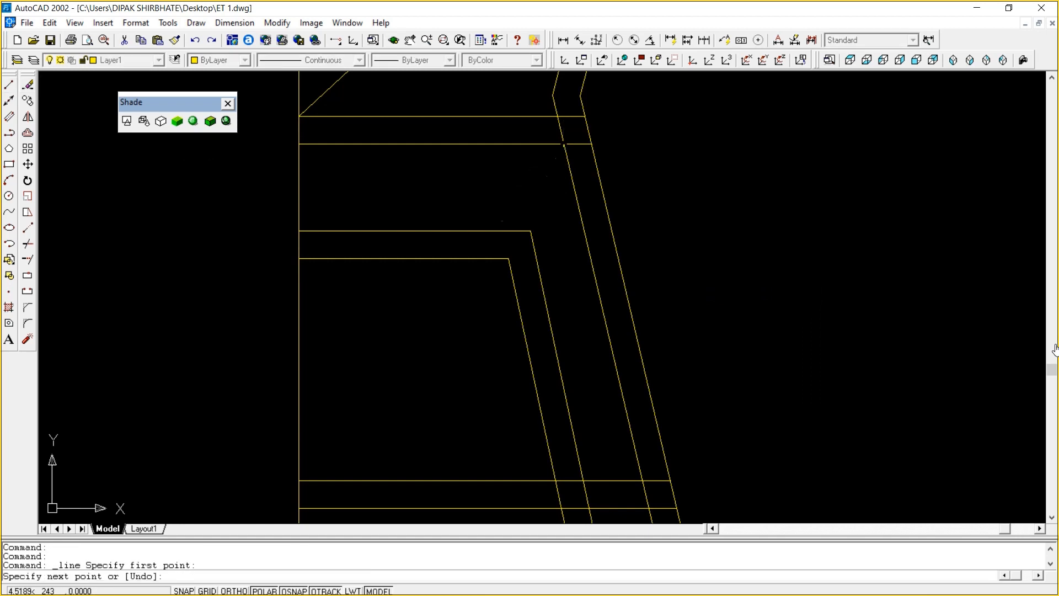
pyautogui.click(530, 231)
pyautogui.press('Escape')
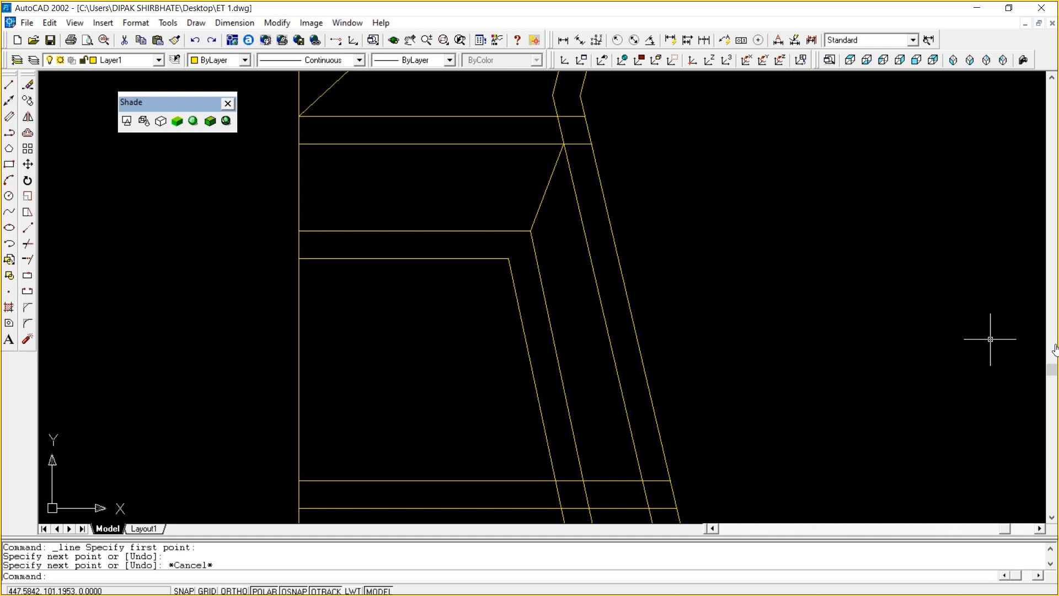
# Trim the two double cross members inside the inner frame, using the frame's innermost outline as the cutting edge
pyautogui.write('P')
pyautogui.press('Return')
pyautogui.moveTo(990, 340)
pyautogui.mouseDown()
pyautogui.moveTo(947, 308)
pyautogui.moveTo(939, 111)
pyautogui.moveTo(940, 271)
pyautogui.mouseUp()
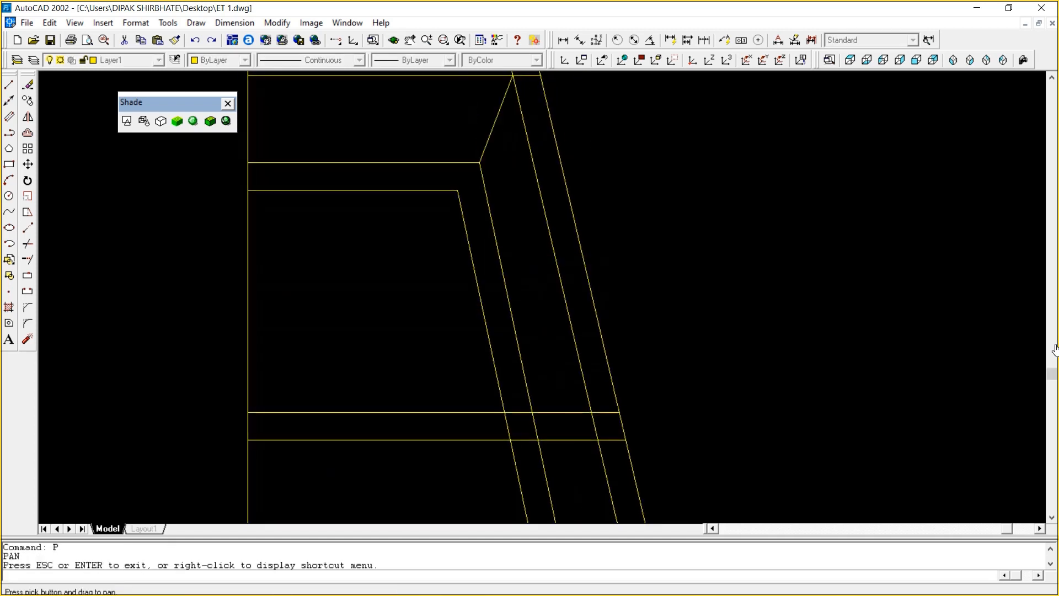
pyautogui.moveTo(819, 513)
pyautogui.mouseDown()
pyautogui.moveTo(797, 330)
pyautogui.moveTo(761, 220)
pyautogui.mouseUp()
pyautogui.rightClick(761, 291)
pyautogui.click(812, 298)
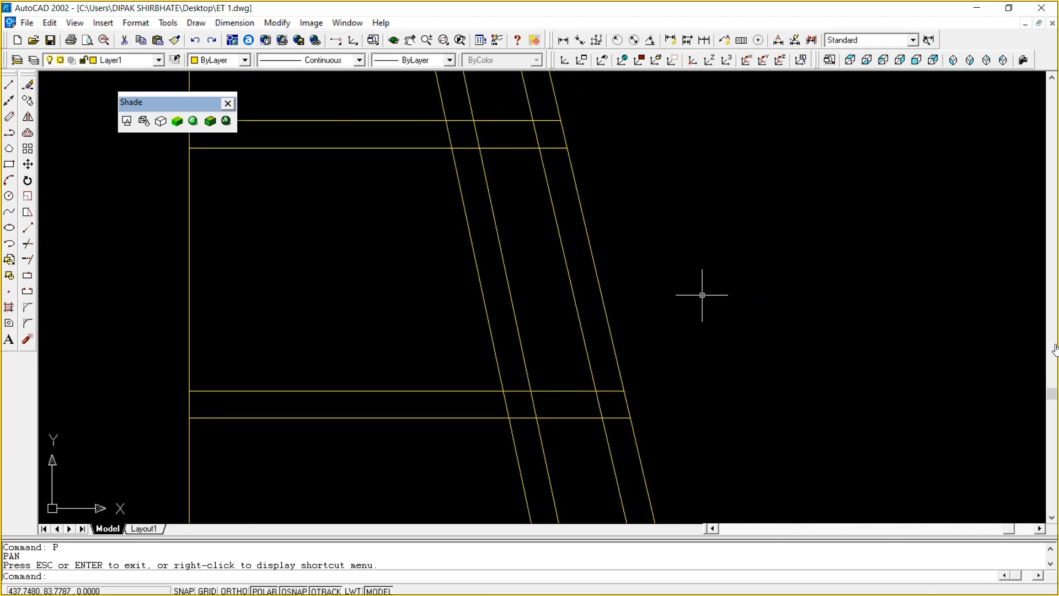
pyautogui.press('Return')
pyautogui.moveTo(662, 220); pyautogui.dragTo(662, 430)
pyautogui.rightClick(738, 288)
pyautogui.click(809, 300)
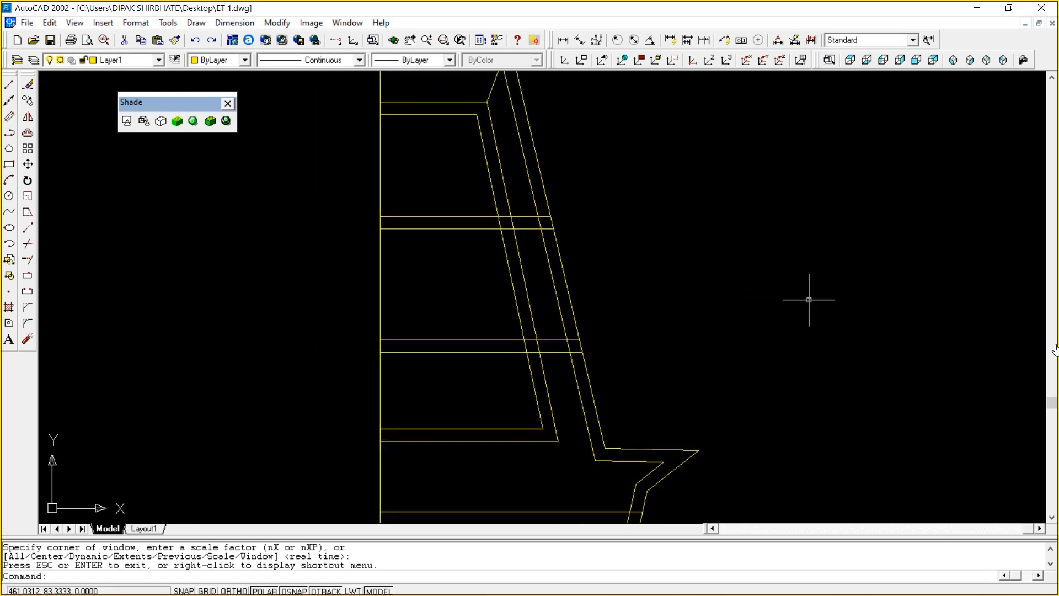
pyautogui.write('tr')
pyautogui.press('Return')
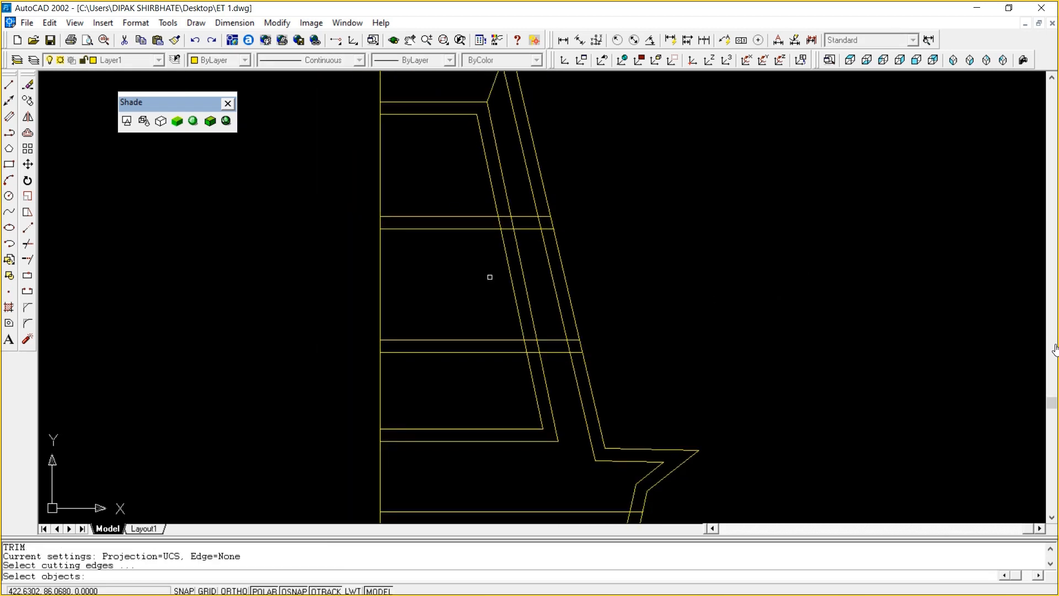
pyautogui.click(507, 261)
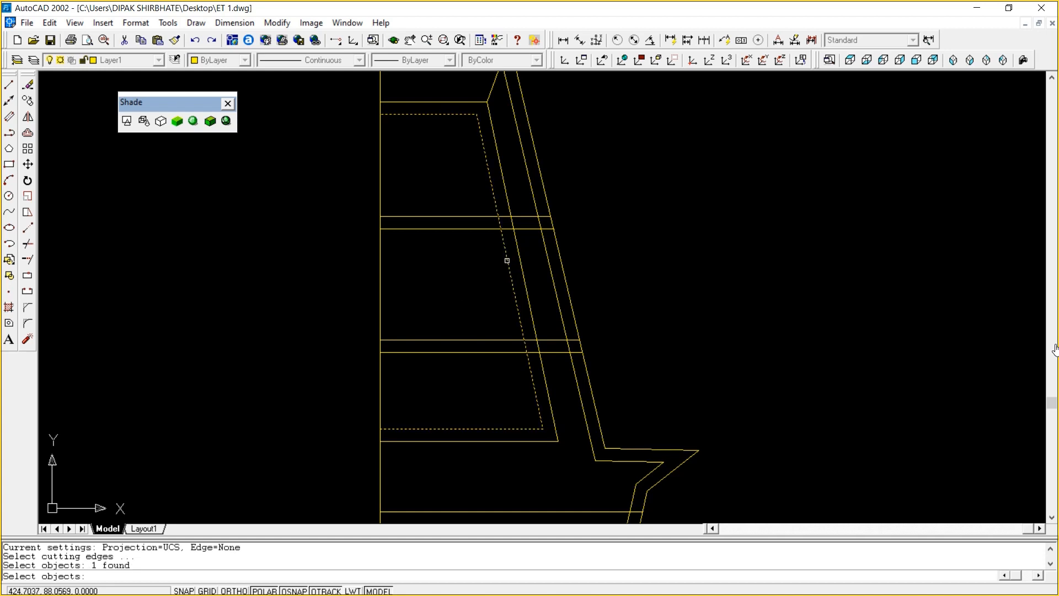
pyautogui.press('Return')
pyautogui.click(480, 227)
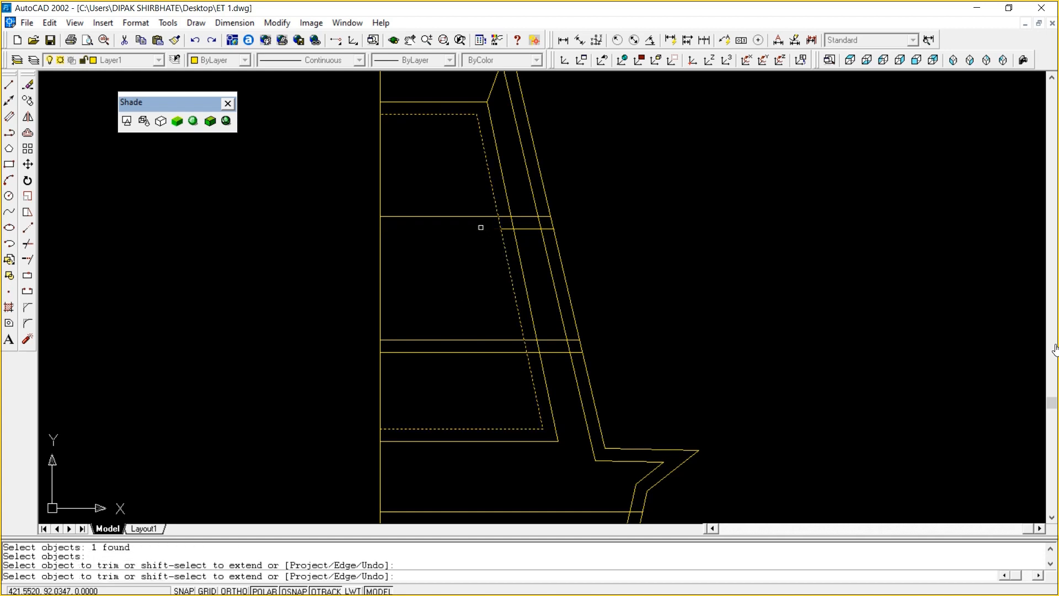
pyautogui.click(476, 216)
pyautogui.click(506, 340)
pyautogui.click(506, 352)
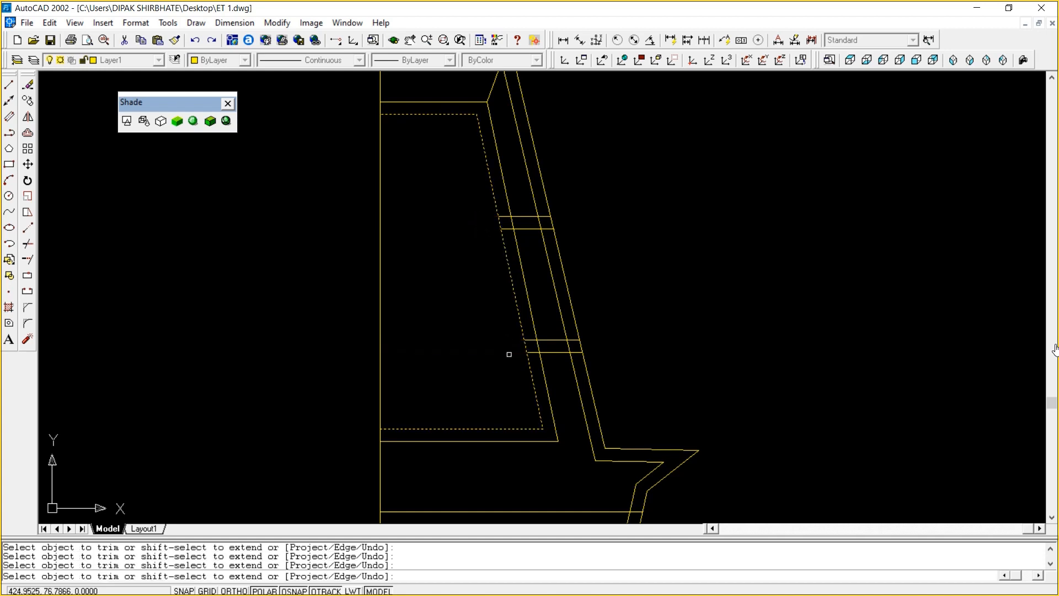
pyautogui.press('Return')
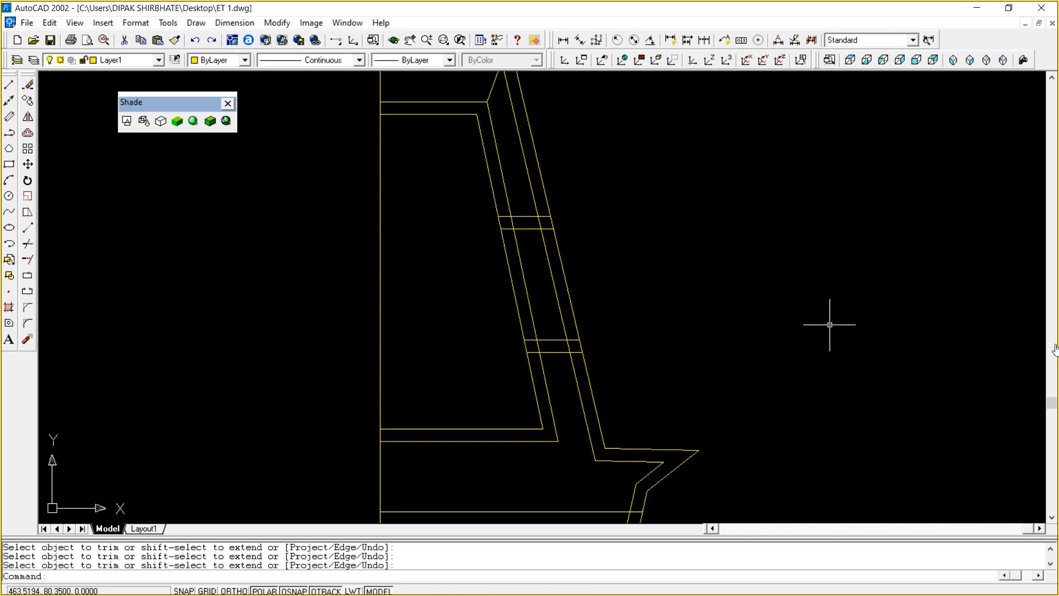
# Draw the diagonal in the narrow leg panel between the two trimmed members, from the upper outer-side corner to the lower frame-side corner
pyautogui.write('Z')
pyautogui.press('Return')
pyautogui.write('W')
pyautogui.press('Return')
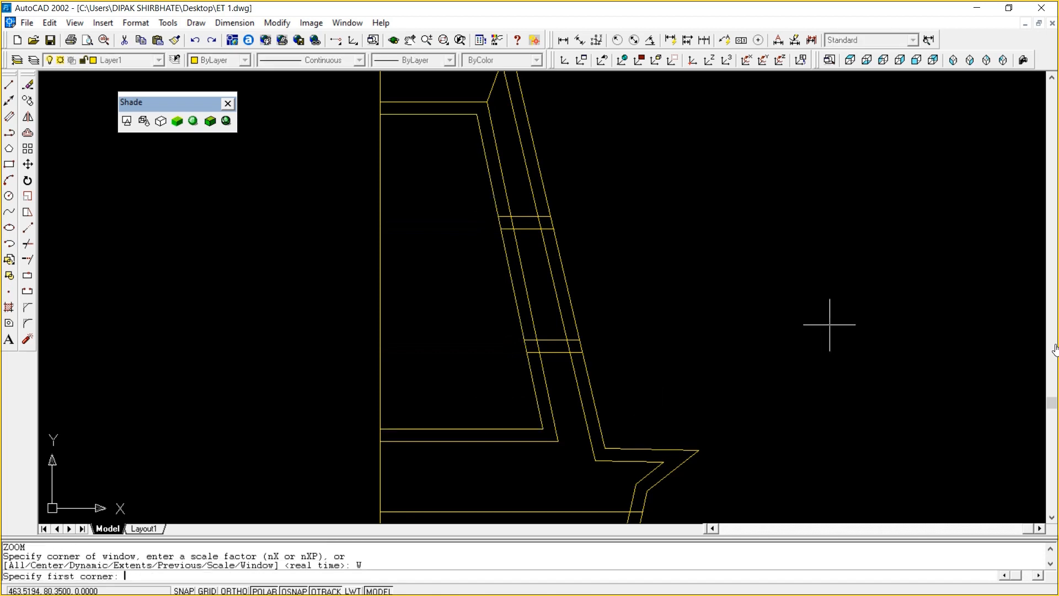
pyautogui.click(442, 177)
pyautogui.click(679, 382)
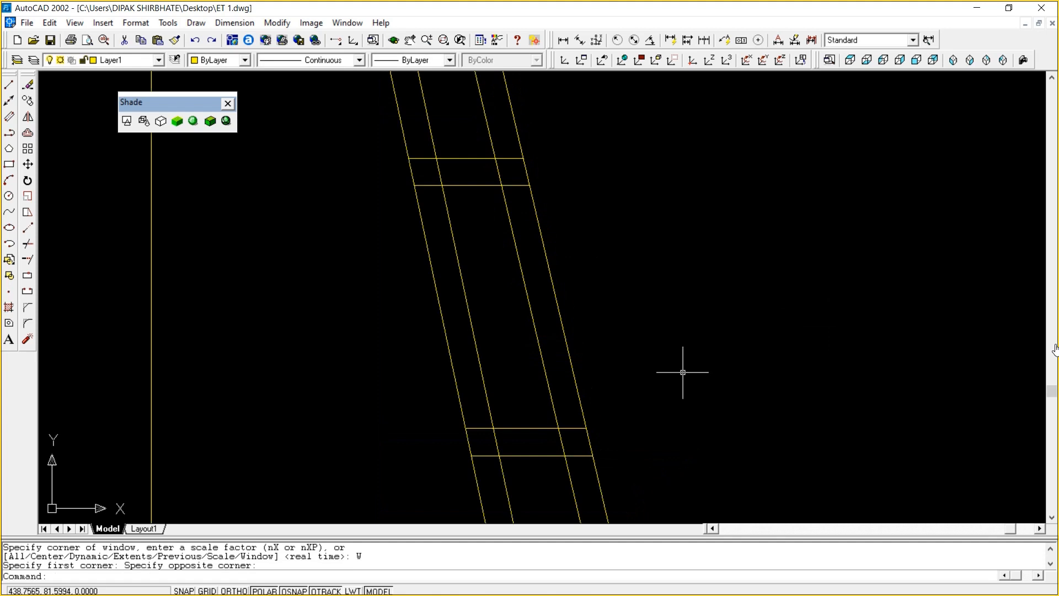
pyautogui.click(9, 84)
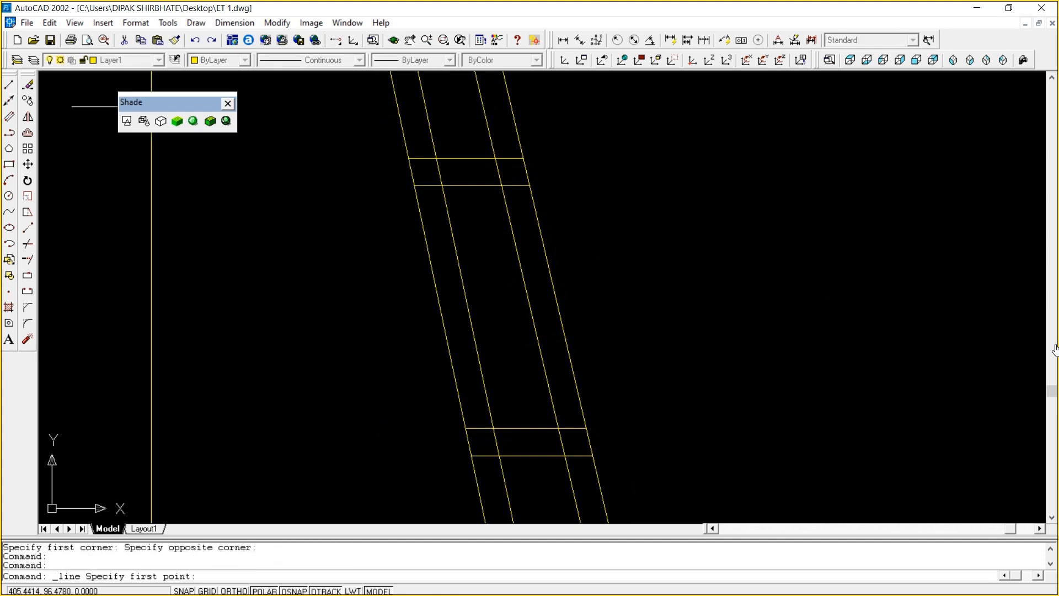
pyautogui.click(502, 186)
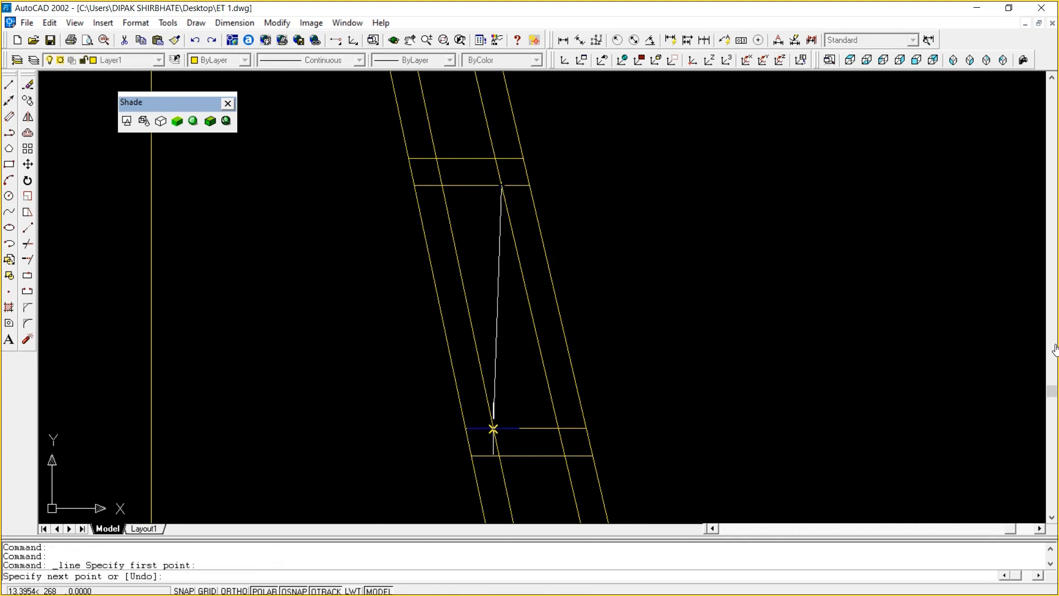
pyautogui.click(493, 428)
pyautogui.press('Escape')
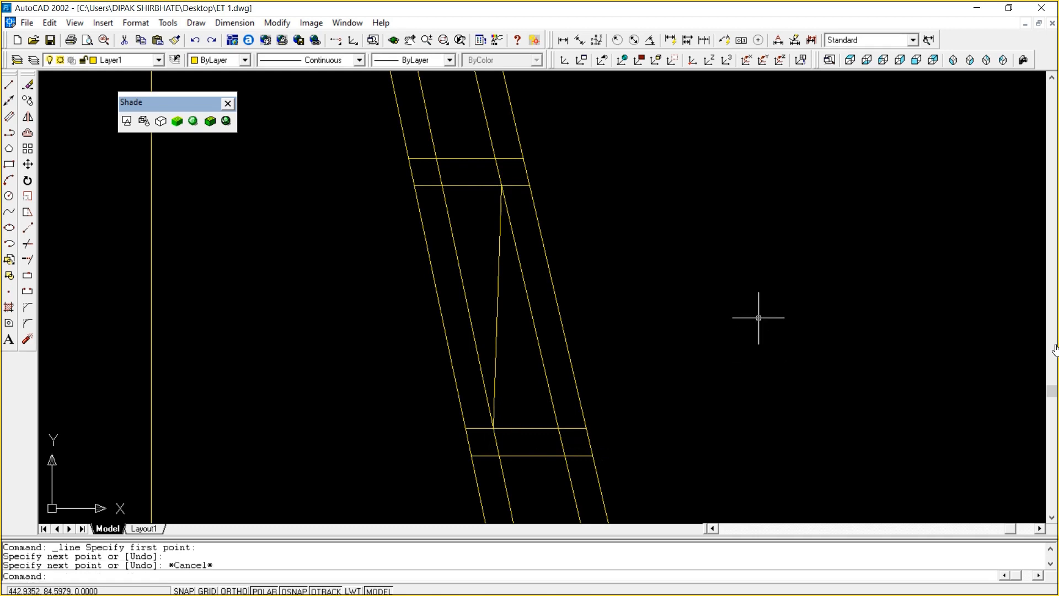
# Draw a diagonal below the inner frame, from the horizontal member's upper centre-line corner to the inner outline's corner at the pointed ledge
pyautogui.write('z')
pyautogui.press('Return')
pyautogui.press('Return')
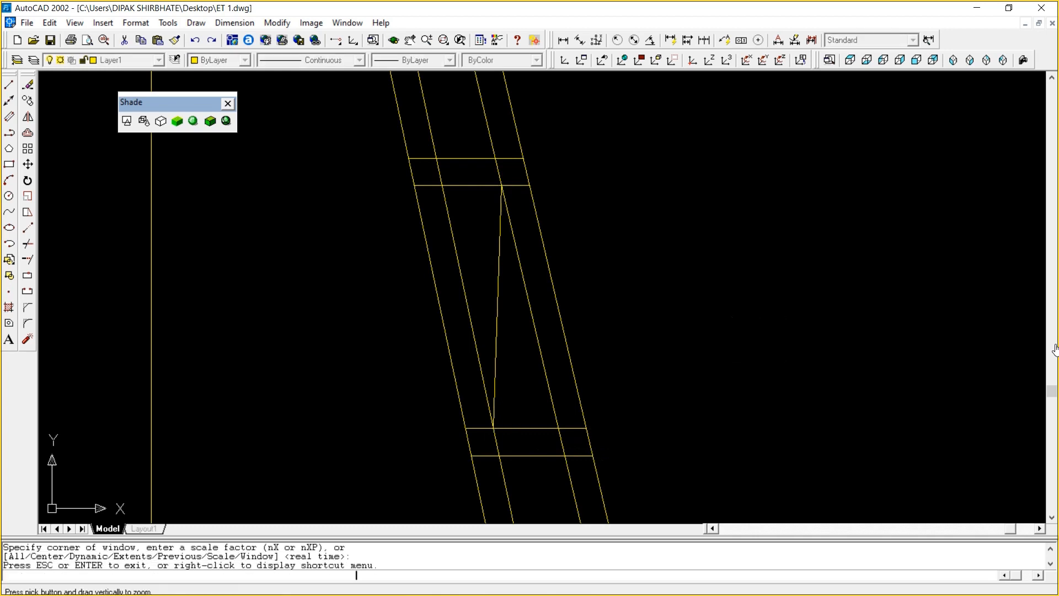
pyautogui.moveTo(691, 210)
pyautogui.mouseDown()
pyautogui.moveTo(691, 364)
pyautogui.moveTo(707, 339)
pyautogui.moveTo(683, 225)
pyautogui.mouseUp()
pyautogui.rightClick(691, 364)
pyautogui.click(726, 393)
pyautogui.moveTo(741, 283); pyautogui.dragTo(740, 182)
pyautogui.rightClick(741, 182)
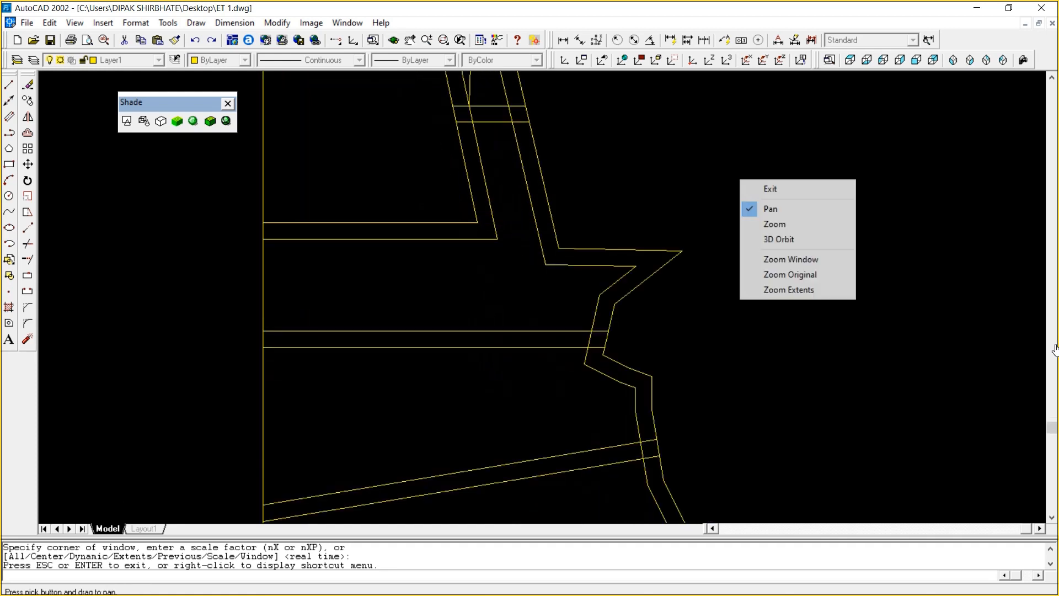
pyautogui.click(761, 187)
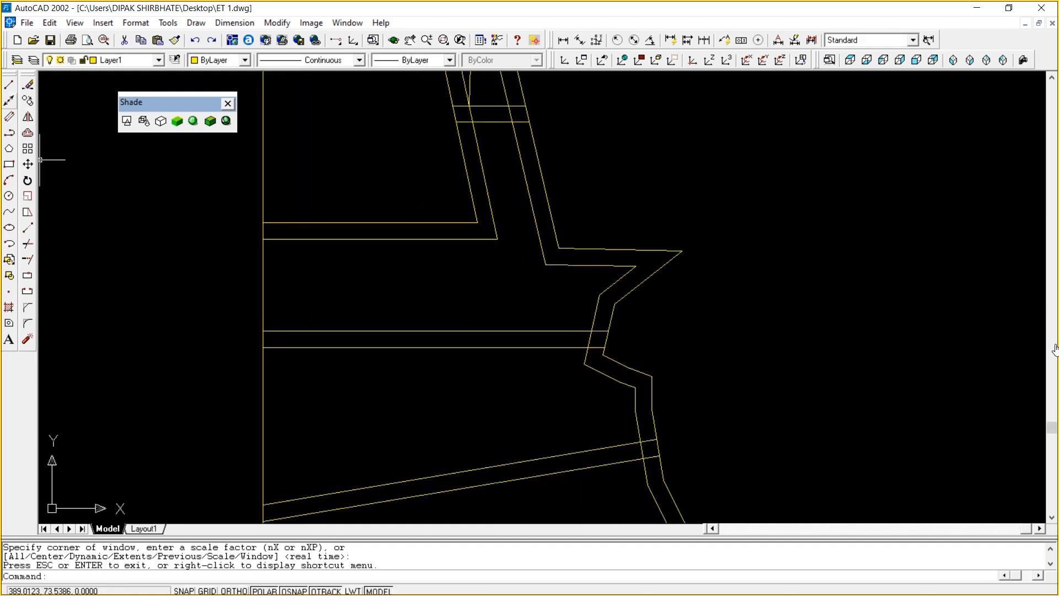
pyautogui.click(8, 85)
pyautogui.click(263, 331)
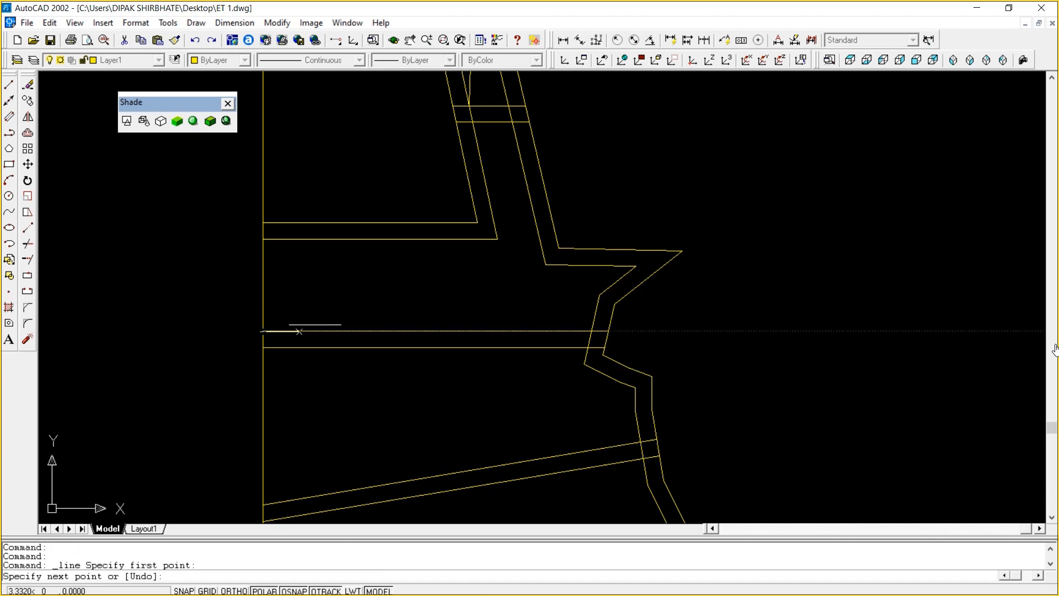
pyautogui.click(546, 266)
pyautogui.press('Escape')
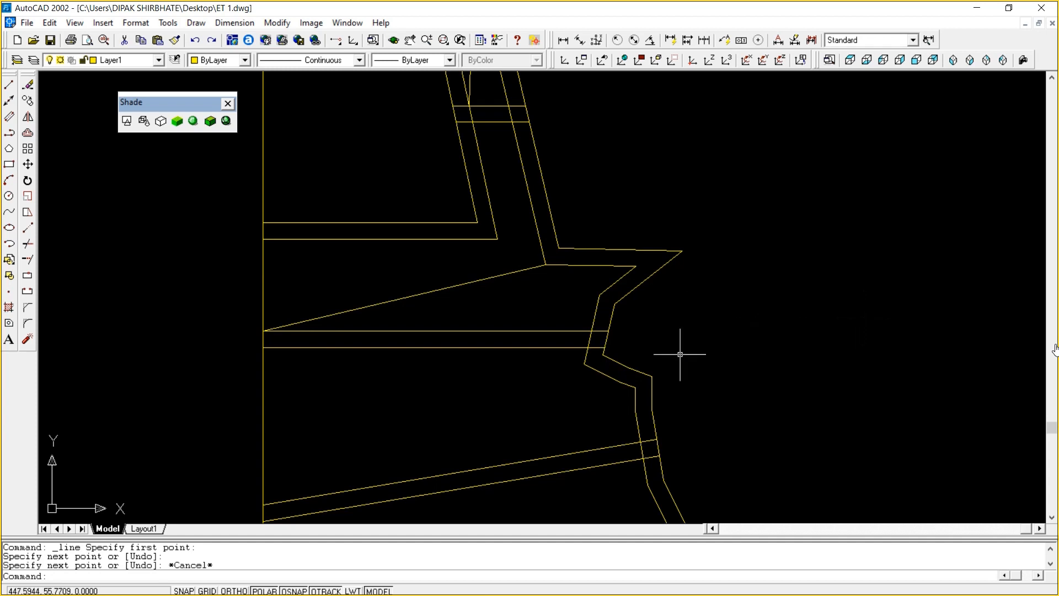
# Draw the next panel's diagonal from the sloping member's upper centre-line corner to the horizontal member's lower inner-outline intersection
pyautogui.click(8, 84)
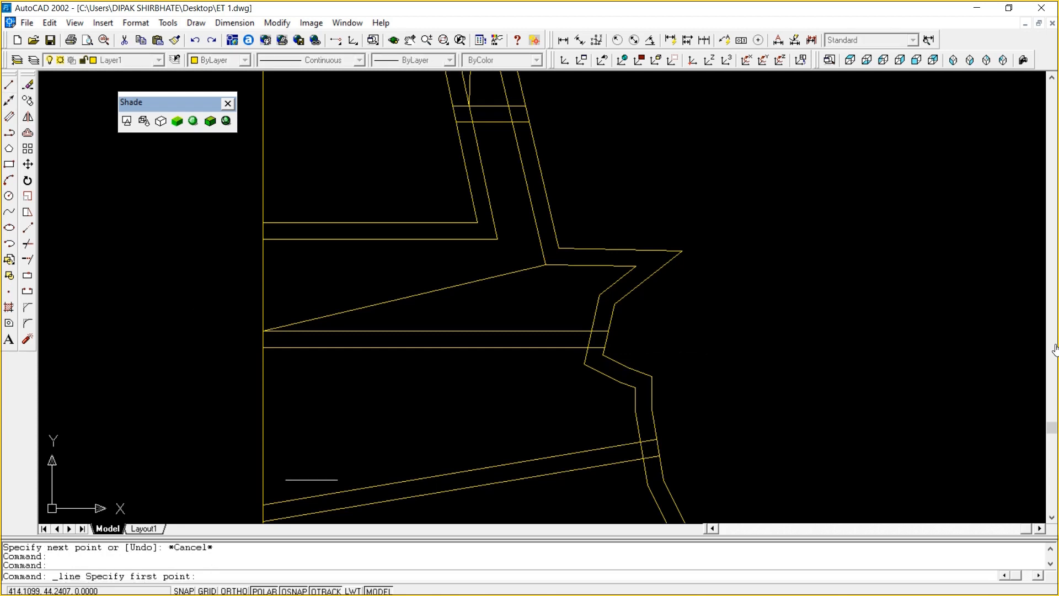
pyautogui.click(263, 504)
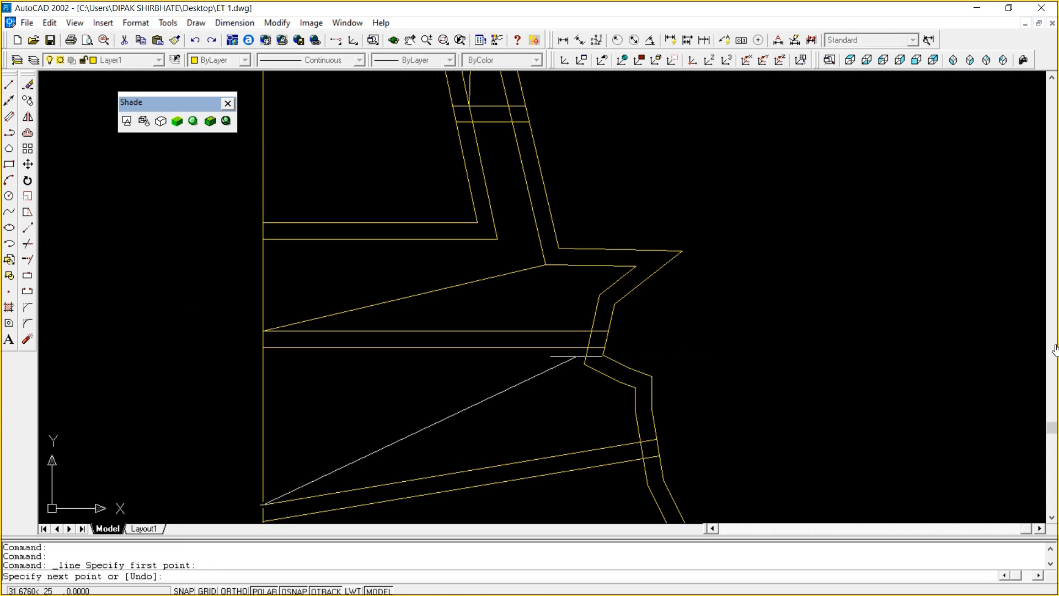
pyautogui.click(588, 347)
pyautogui.press('Escape')
# Draw a diagonal above the arch, from the sloping member's lower corner on the leg's inner line to the first arch member's upper corner
pyautogui.write('P')
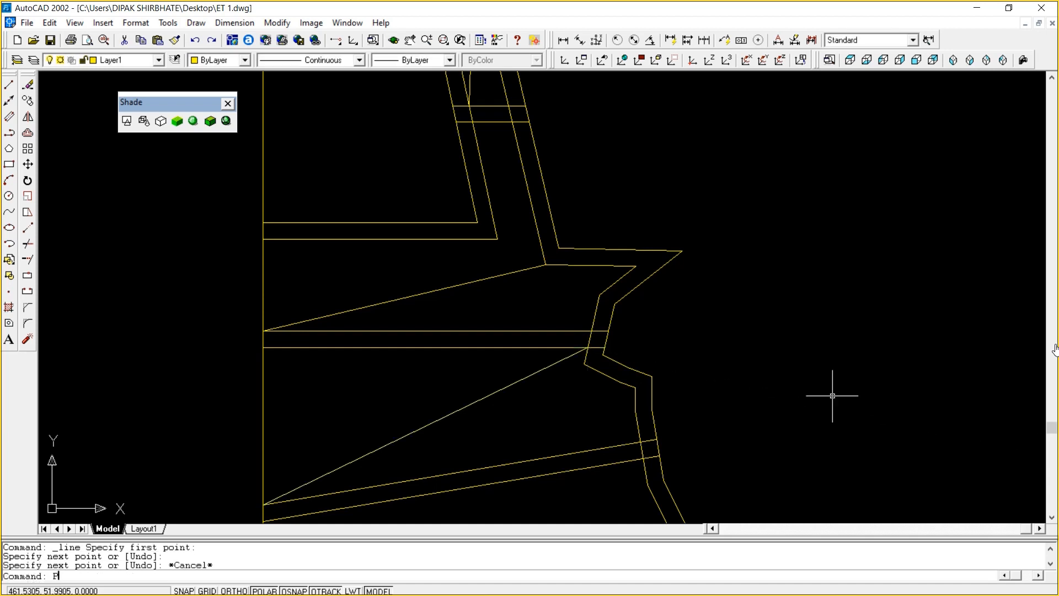
pyautogui.press('Return')
pyautogui.moveTo(832, 395)
pyautogui.mouseDown()
pyautogui.moveTo(767, 186)
pyautogui.moveTo(770, 133)
pyautogui.mouseUp()
pyautogui.rightClick(746, 213)
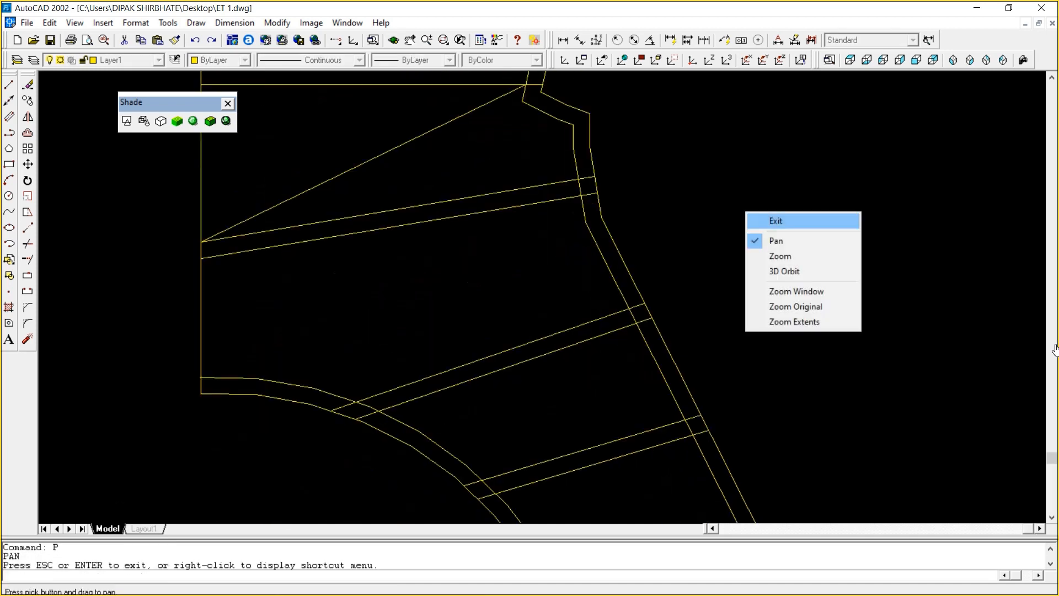
pyautogui.click(776, 221)
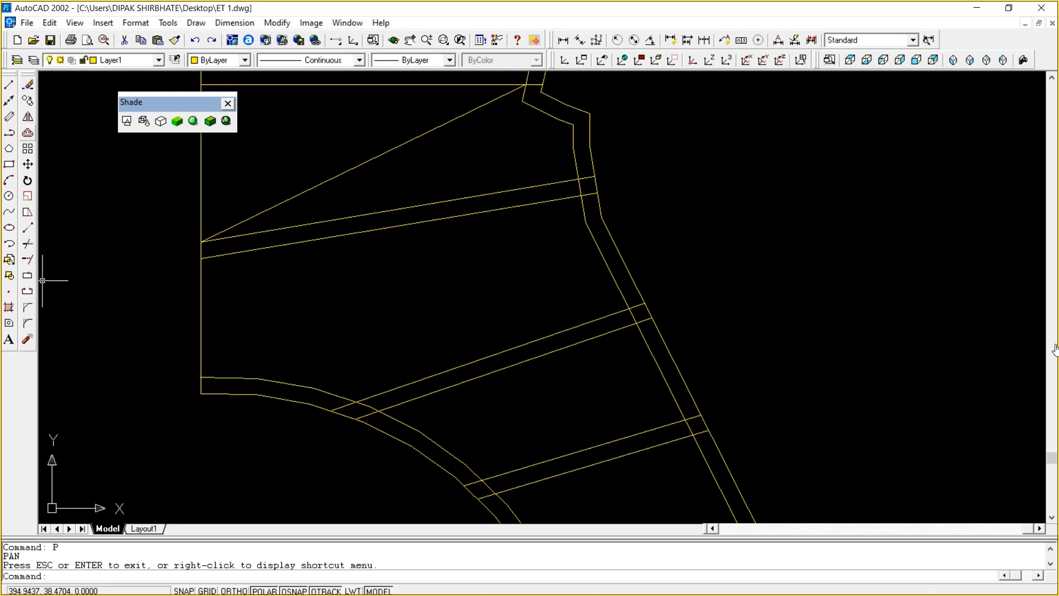
pyautogui.click(9, 85)
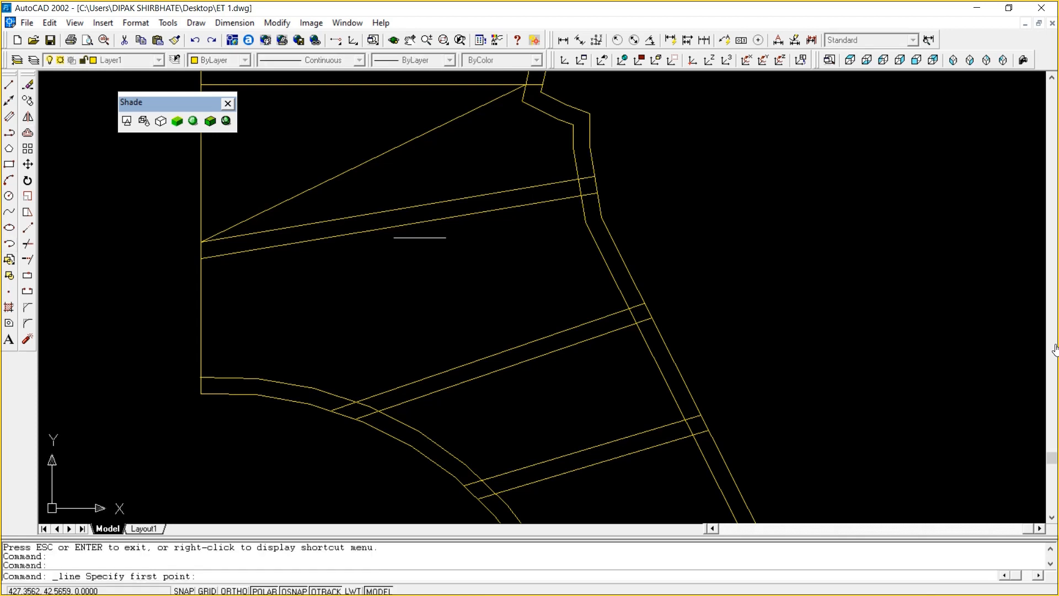
pyautogui.click(581, 195)
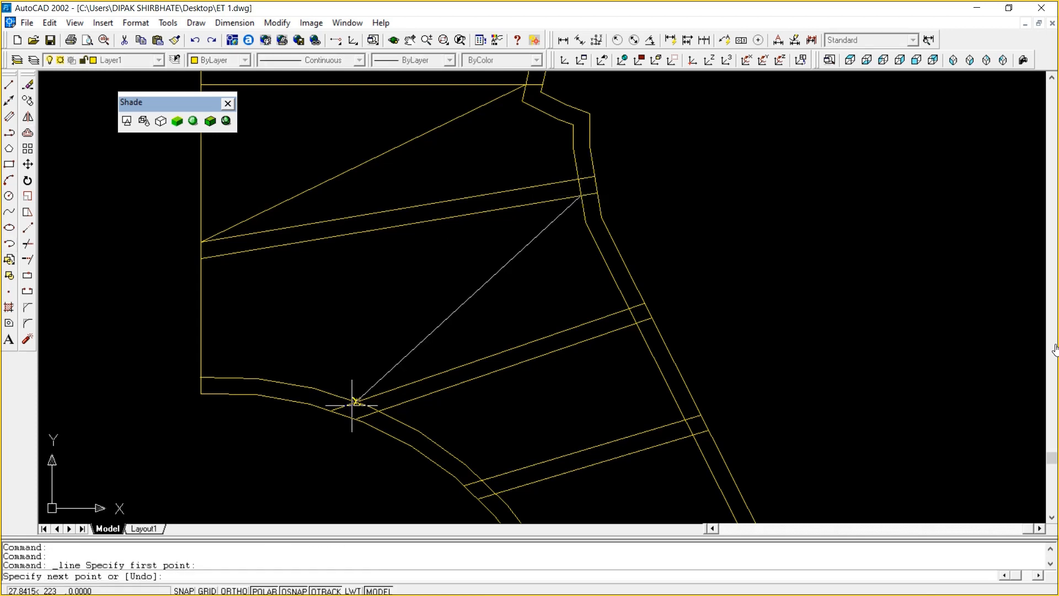
pyautogui.click(357, 401)
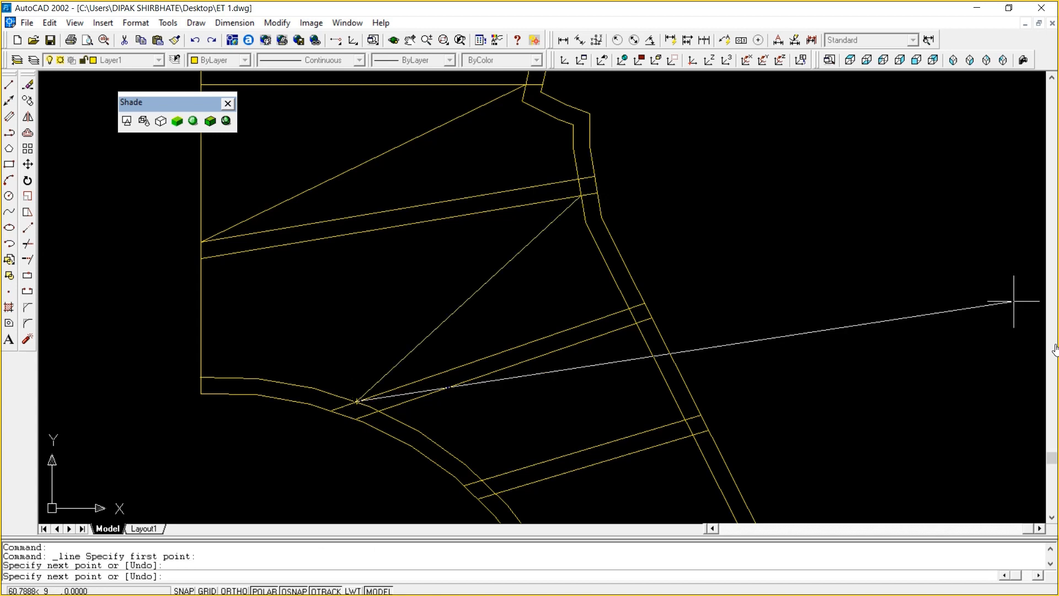
pyautogui.press('Escape')
# Draw the diagonal between the first and second arch members, from the lower outer-leg corner of the first to the second's upper arch-side corner
pyautogui.click(8, 84)
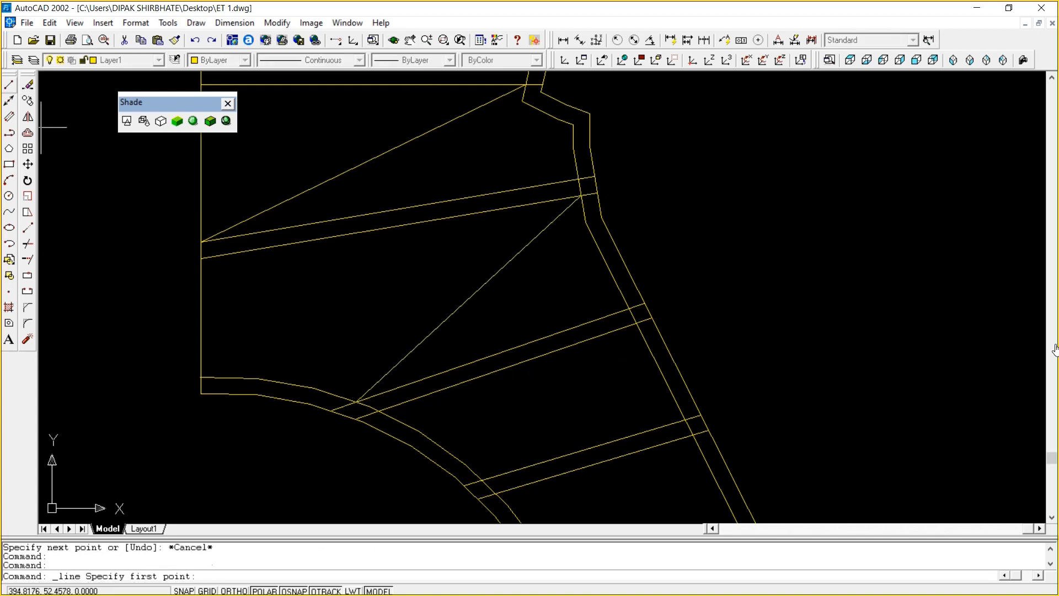
pyautogui.click(636, 323)
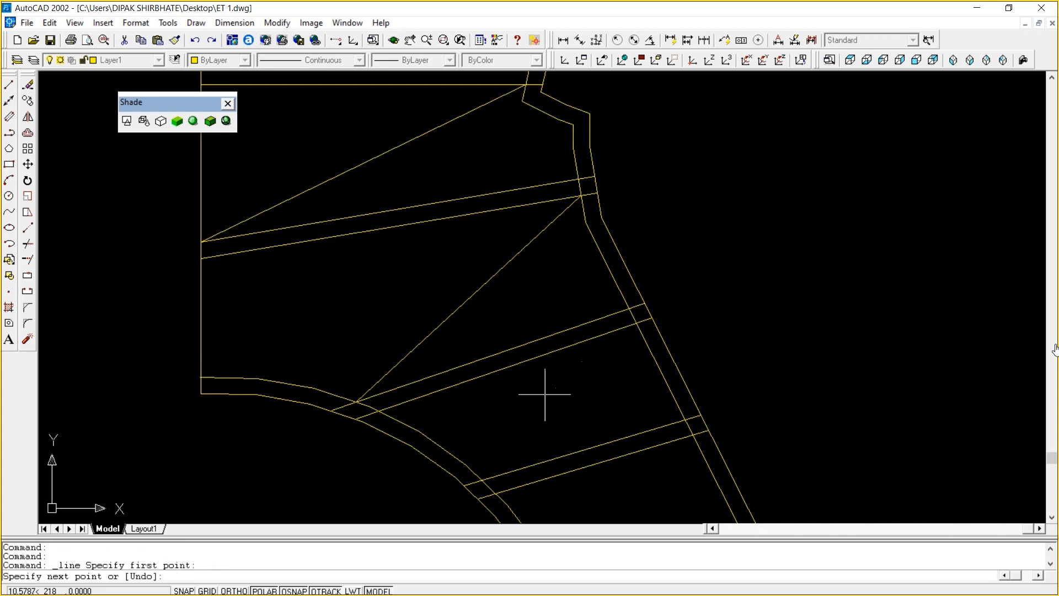
pyautogui.click(483, 480)
pyautogui.press('Escape')
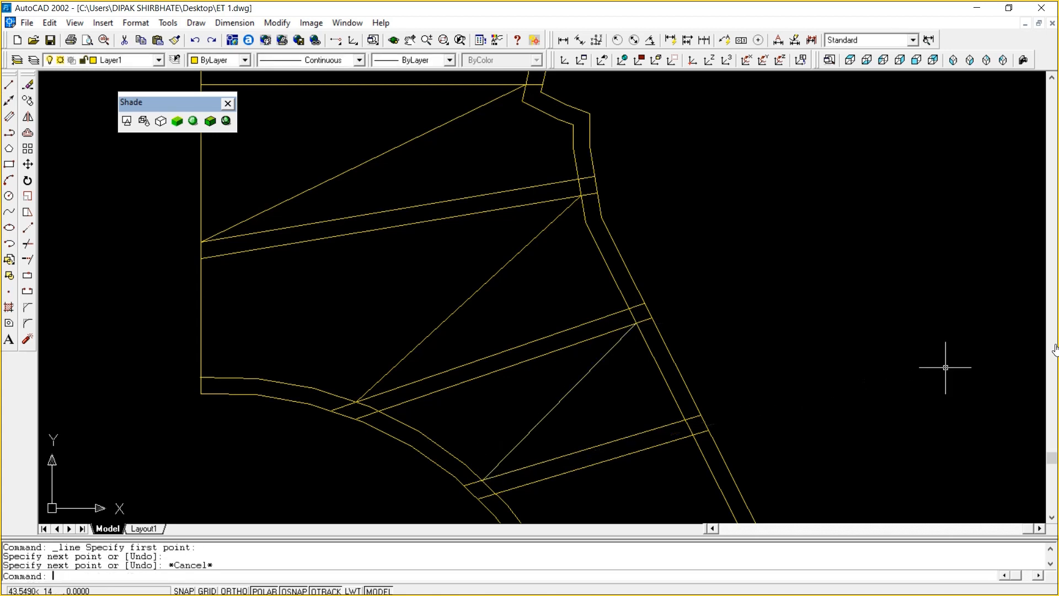
# Draw the diagonal between the second and third arch members, from the upper outer-leg corner to the lower arch-side corner
pyautogui.press('Return')
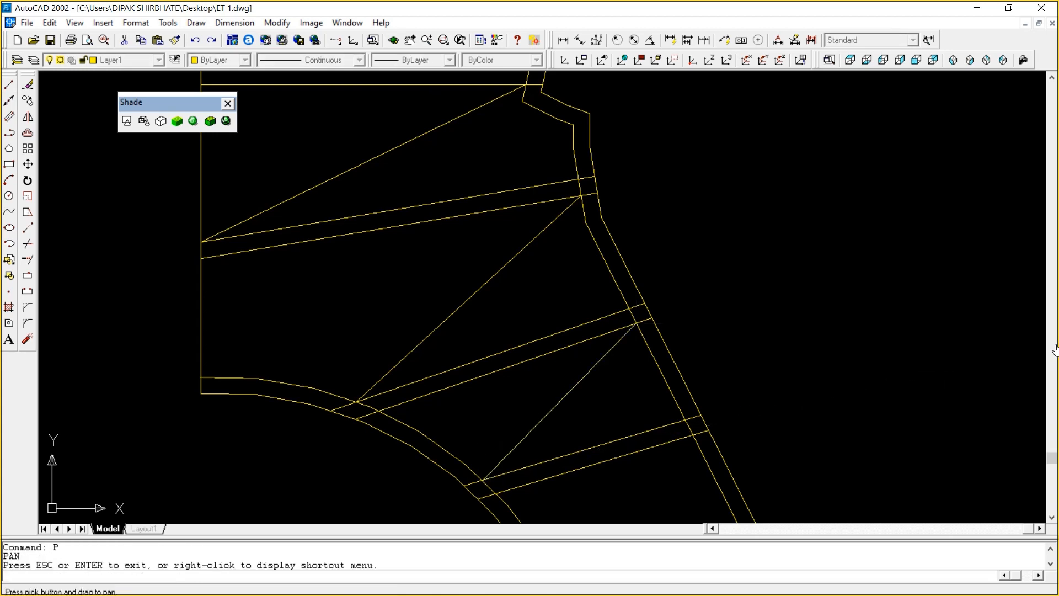
pyautogui.moveTo(858, 437); pyautogui.dragTo(770, 188)
pyautogui.rightClick(770, 189)
pyautogui.click(795, 198)
pyautogui.click(8, 85)
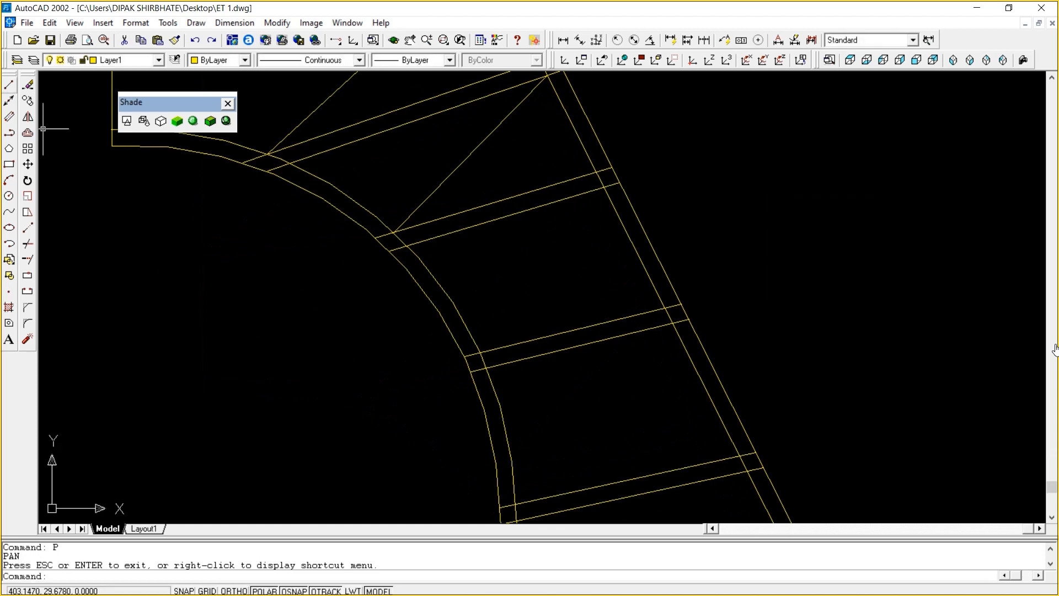
pyautogui.click(603, 187)
pyautogui.click(480, 353)
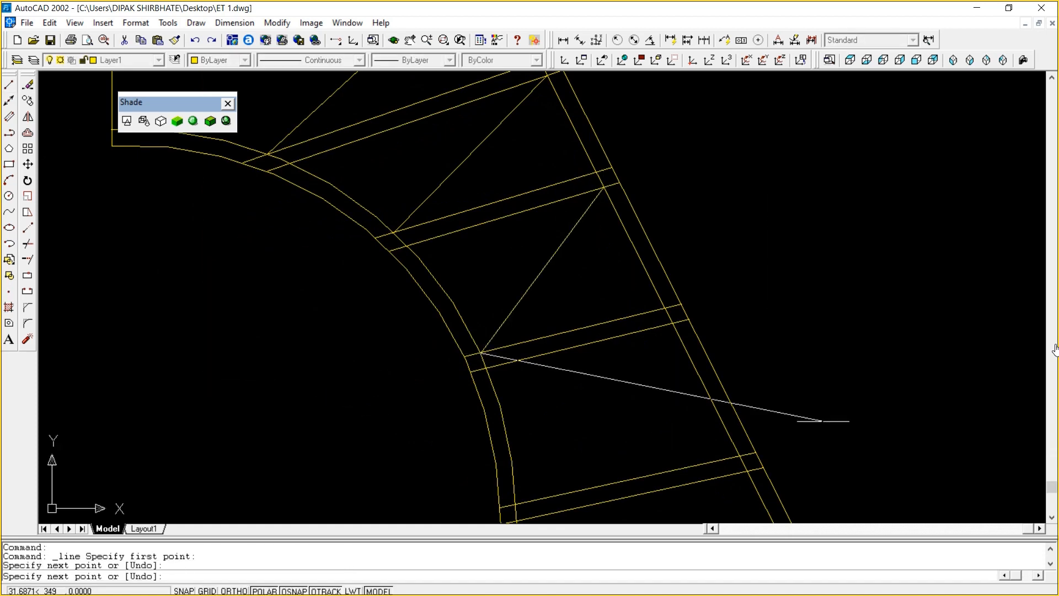
pyautogui.press('Escape')
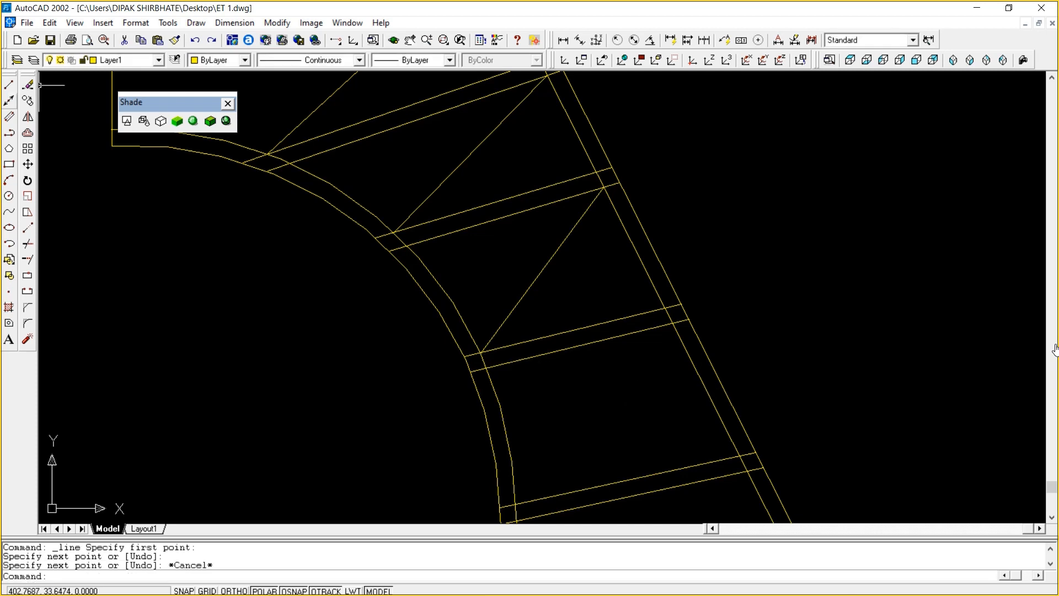
# Draw the diagonal between the third and fourth arch members, from the upper outer-leg corner to the lower arch-side corner
pyautogui.click(9, 85)
pyautogui.click(672, 324)
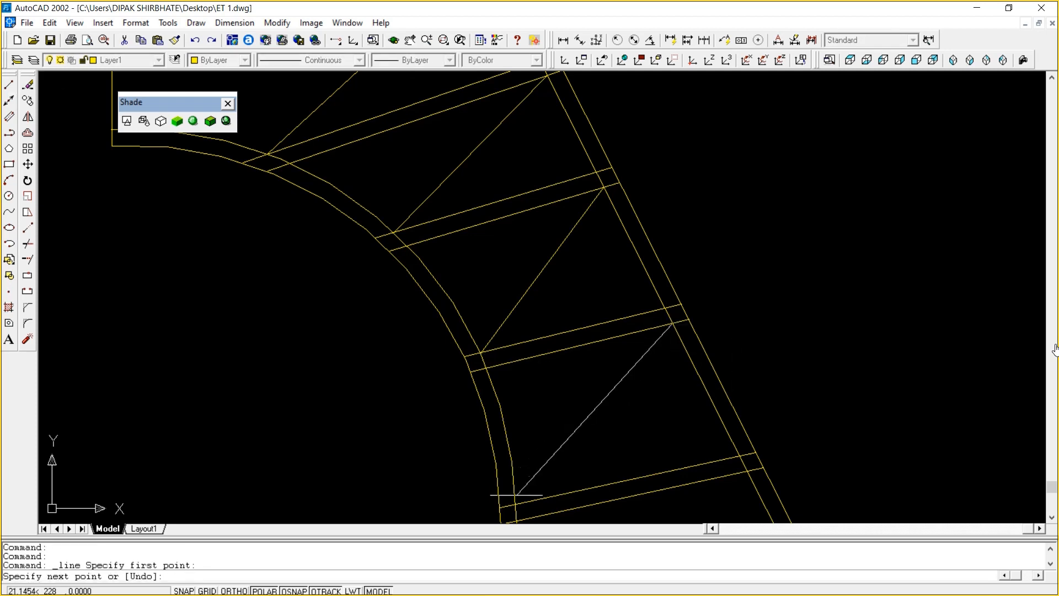
pyautogui.click(516, 503)
pyautogui.press('Escape')
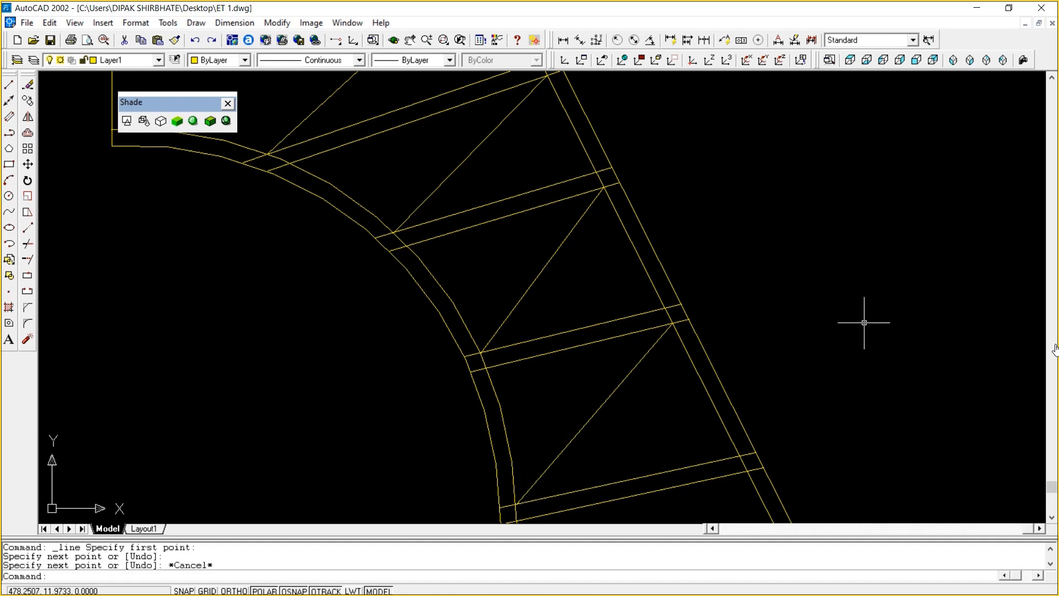
# Draw the diagonal in the lowest leg panel, from the lowest member's outer-leg corner to the arch-side inner corner of the base
pyautogui.write('P')
pyautogui.press('Return')
pyautogui.moveTo(868, 323); pyautogui.dragTo(766, 158)
pyautogui.moveTo(747, 249); pyautogui.dragTo(726, 179)
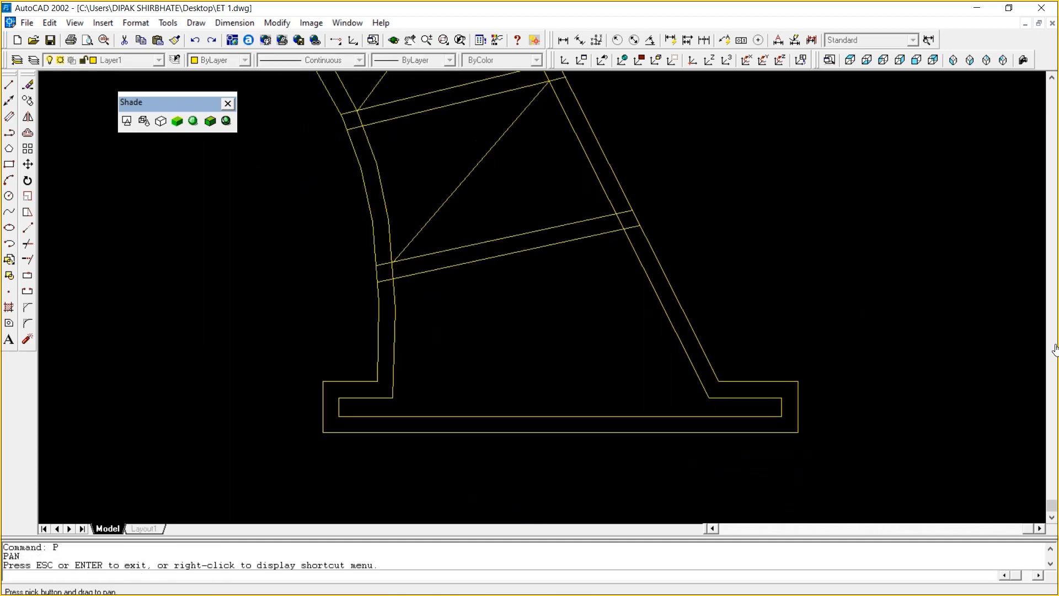
pyautogui.rightClick(727, 180)
pyautogui.click(756, 188)
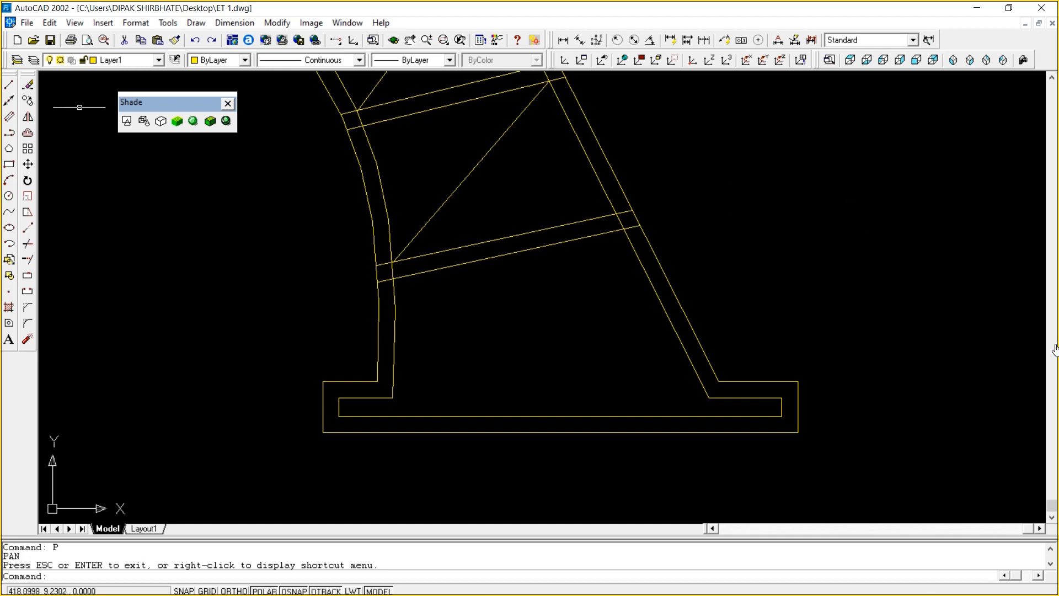
pyautogui.click(9, 84)
pyautogui.click(625, 229)
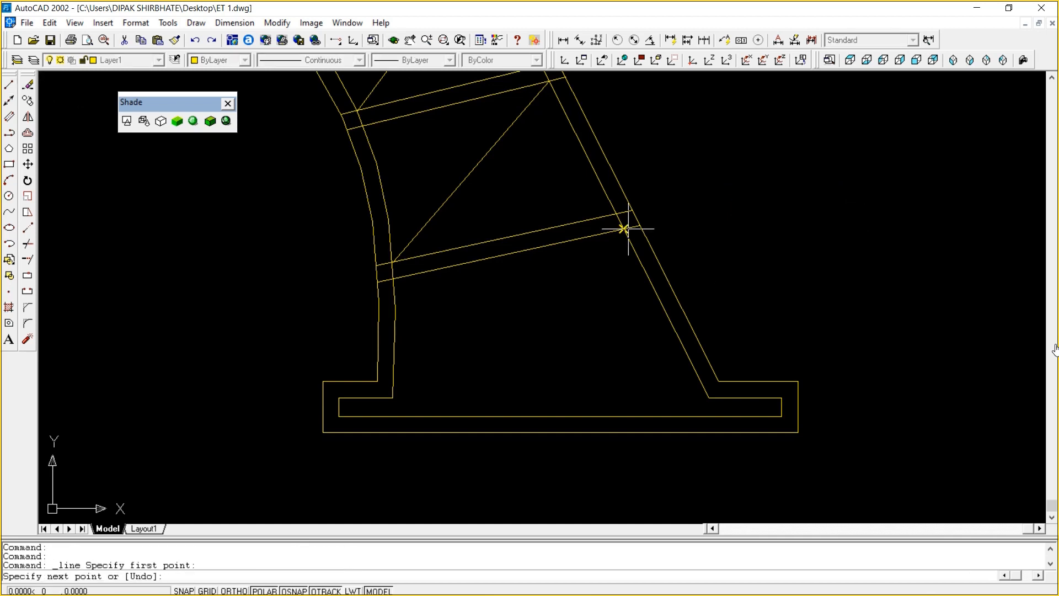
pyautogui.click(399, 401)
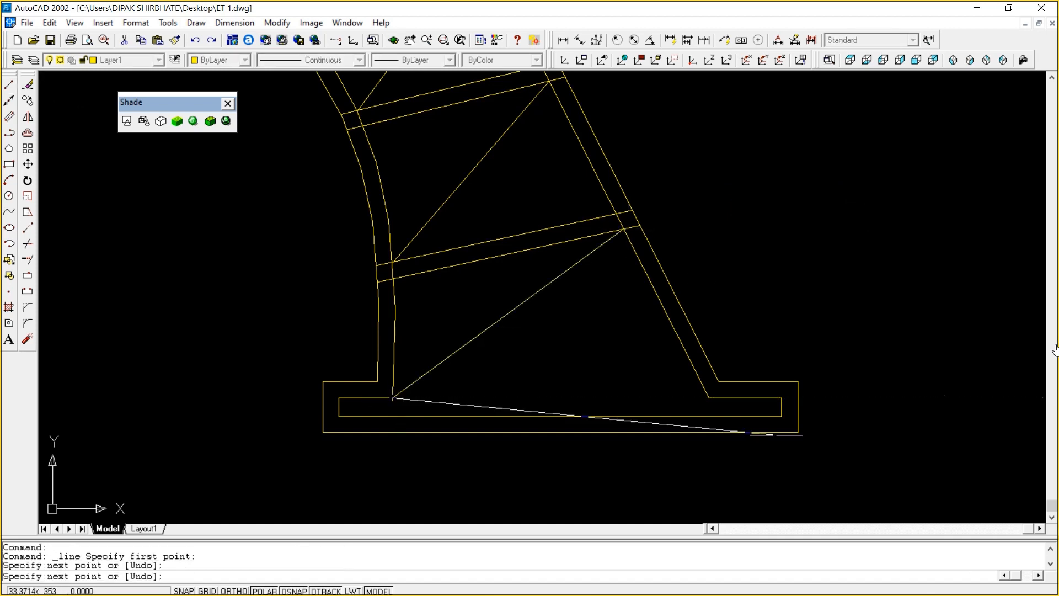
pyautogui.press('Escape')
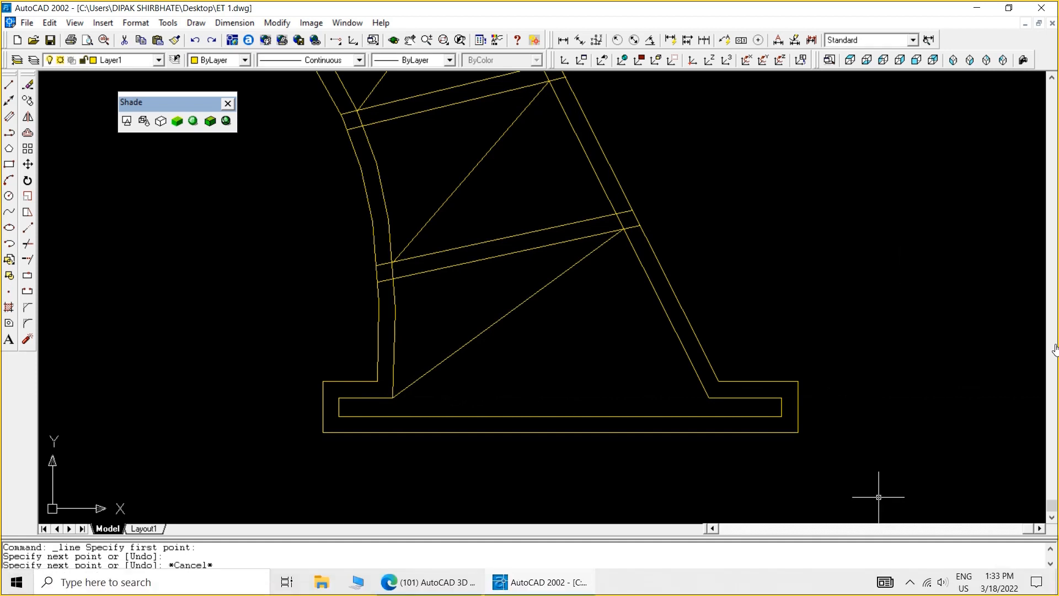
pyautogui.click(910, 582)
pyautogui.click(883, 553)
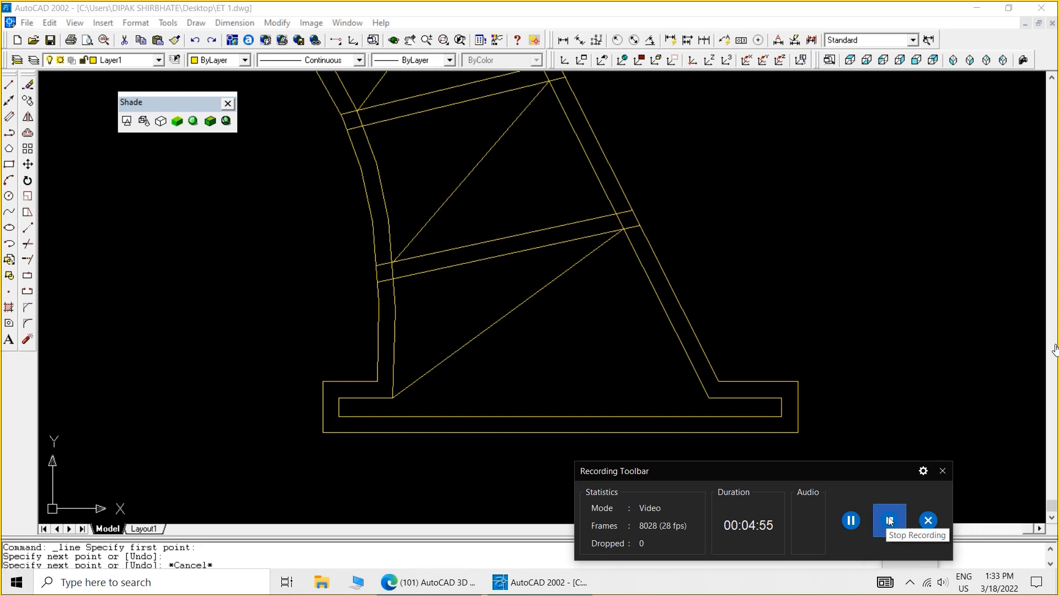
pyautogui.click(889, 521)
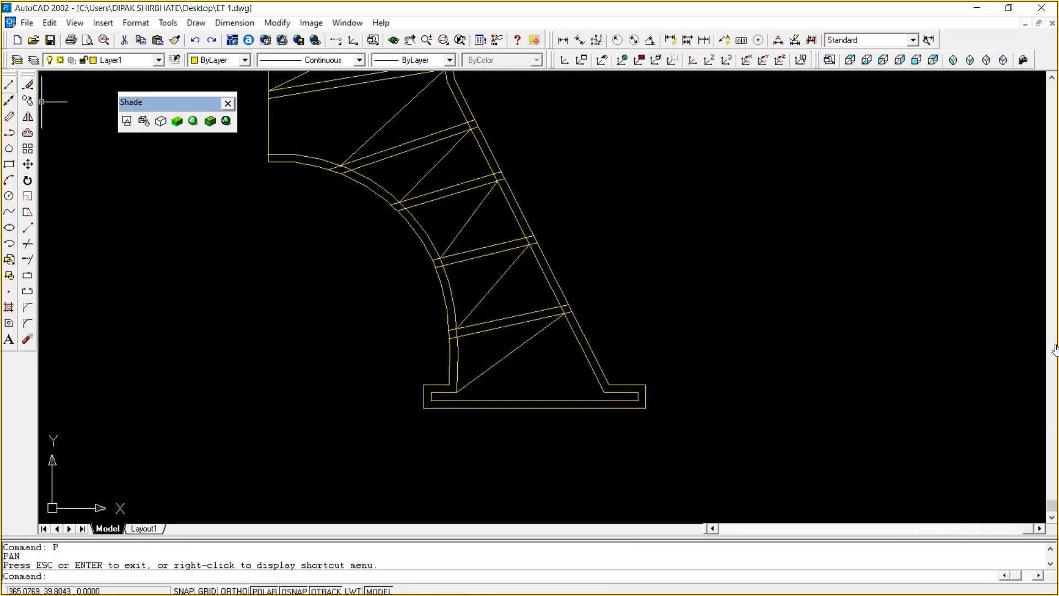
# Draw the crossing diagonal in the lowest leg panel, from the base's outer-leg inner corner to the lowest member's lower arch-side corner
pyautogui.click(9, 84)
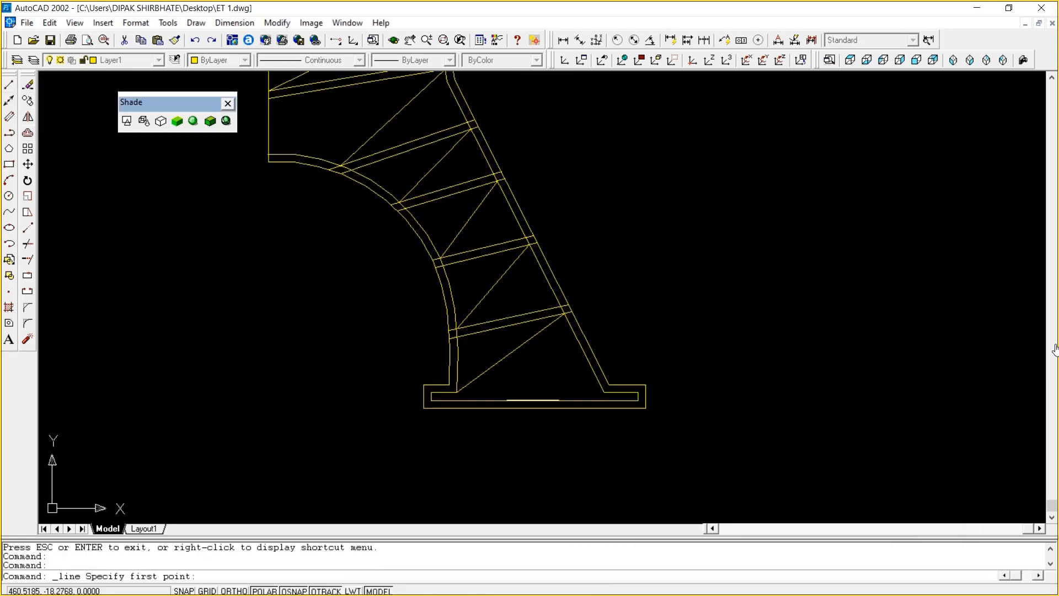
pyautogui.click(604, 392)
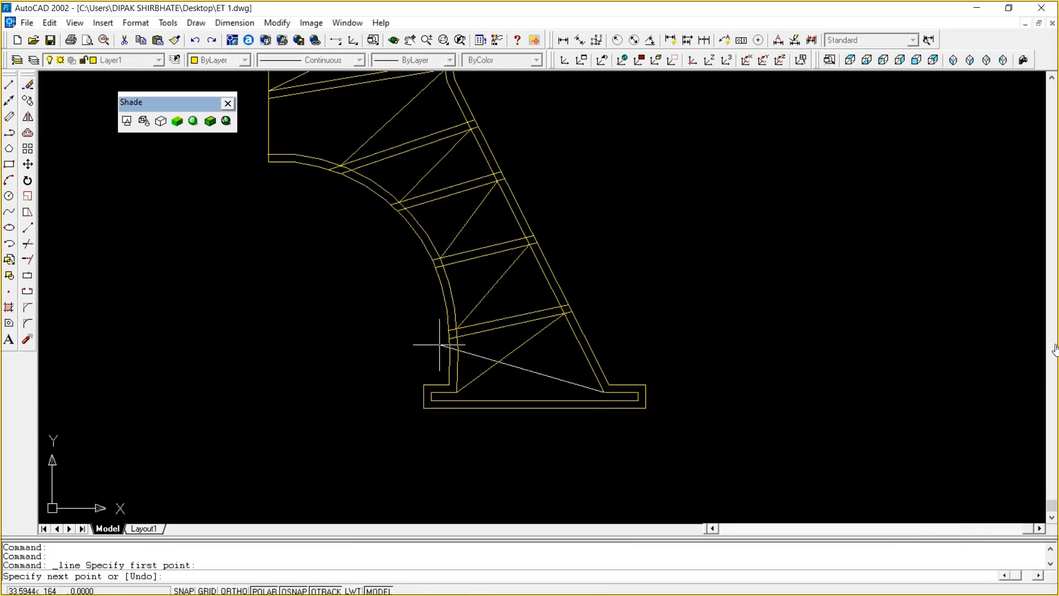
pyautogui.click(457, 336)
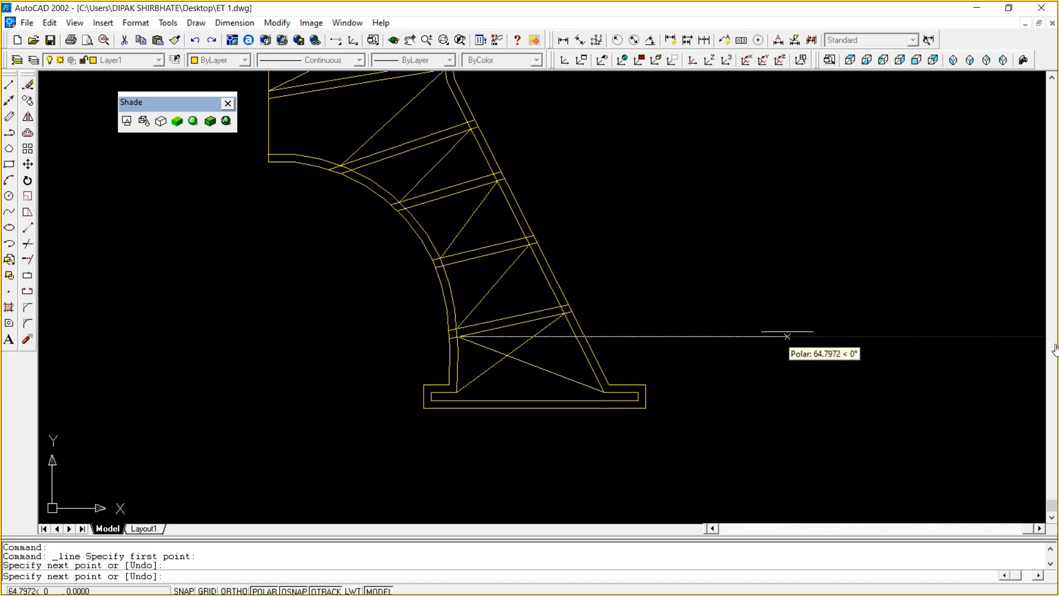
pyautogui.press('Escape')
# Draw the crossing diagonal between the third and fourth arch members, from the lower outer-leg corner to the upper arch-side corner
pyautogui.write('z')
pyautogui.press('Return')
pyautogui.write('w')
pyautogui.press('Return')
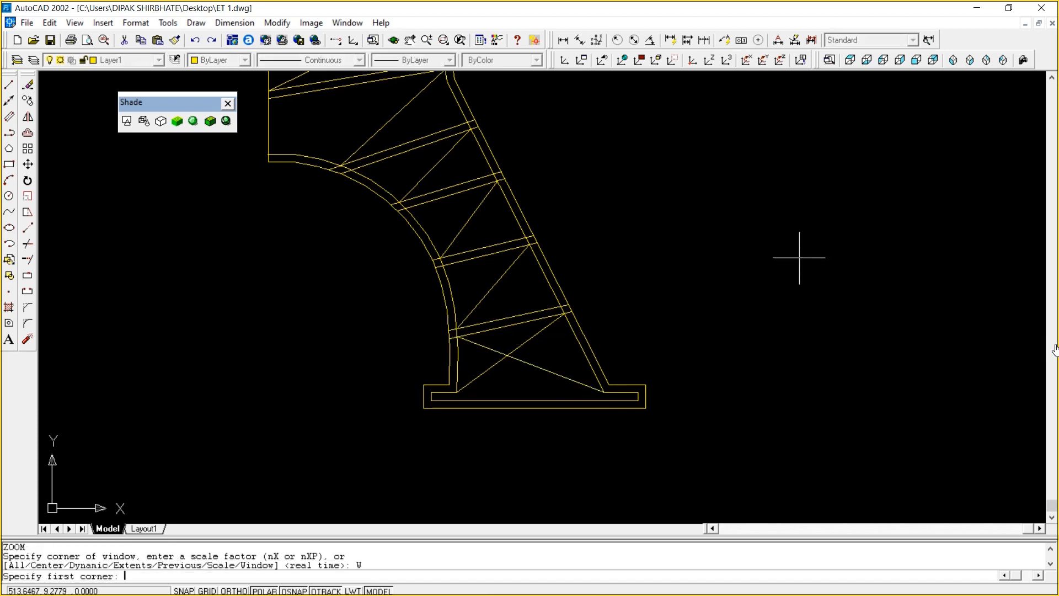
pyautogui.click(384, 214)
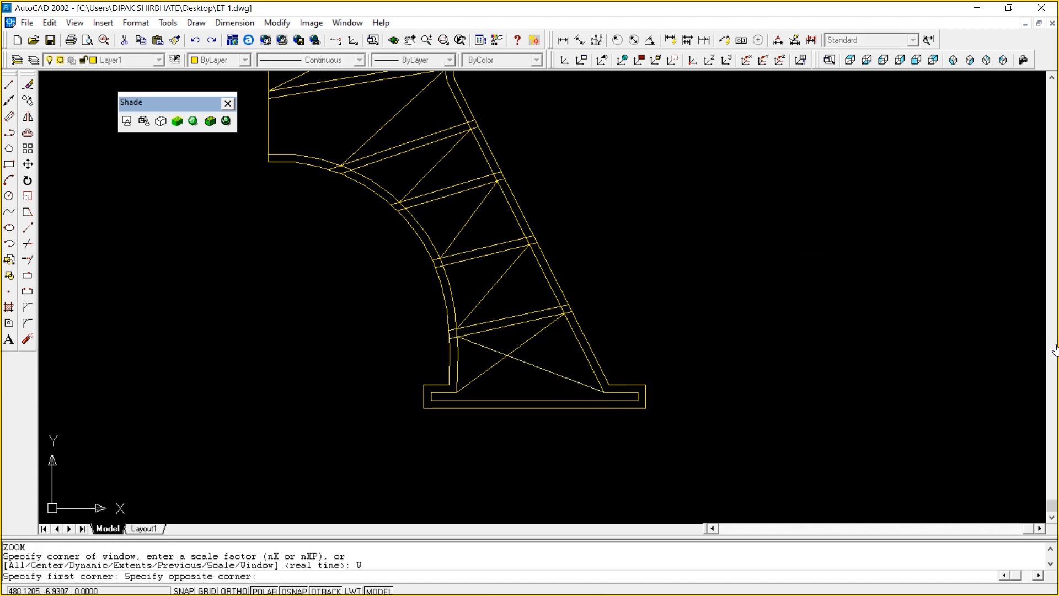
pyautogui.click(649, 354)
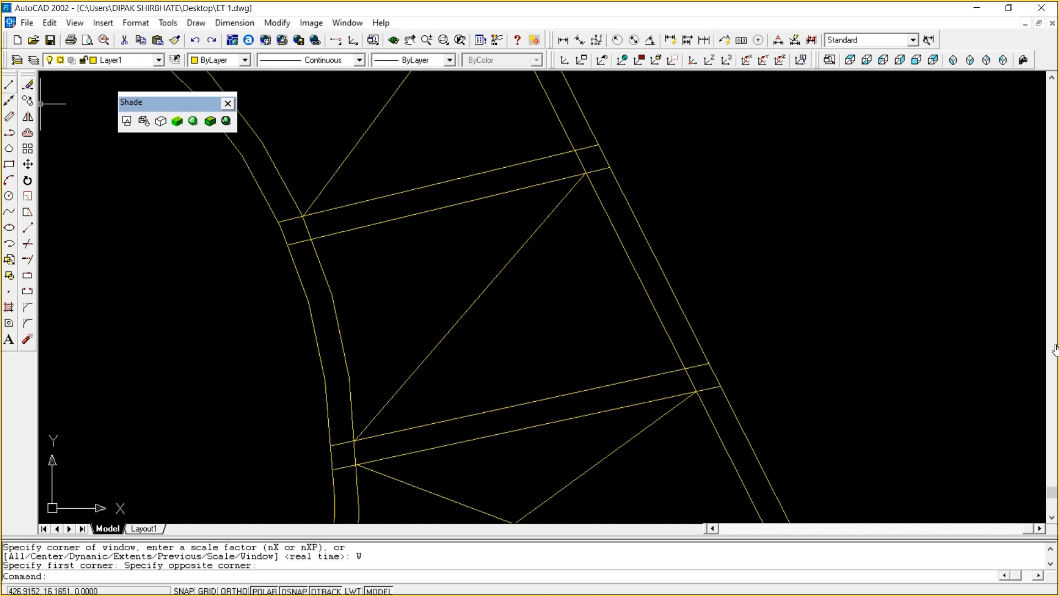
pyautogui.click(9, 84)
pyautogui.click(684, 368)
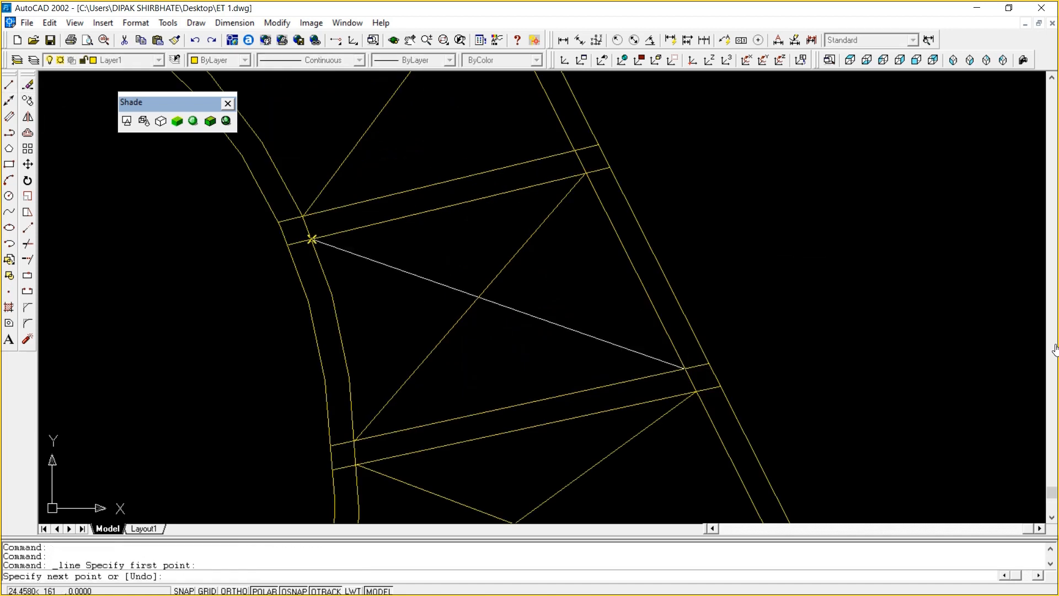
pyautogui.click(312, 239)
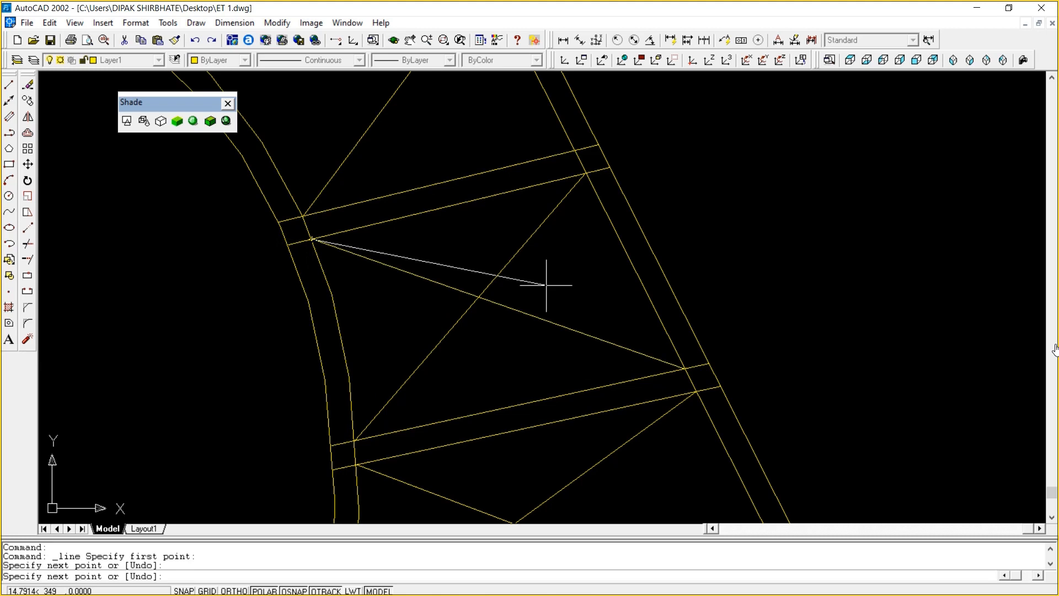
pyautogui.press('Escape')
# Draw the crossing diagonal between the second and third arch members, from the upper arch-side corner to the lower outer-leg corner
pyautogui.write('P')
pyautogui.press('Return')
pyautogui.moveTo(470, 72); pyautogui.dragTo(584, 279)
pyautogui.rightClick(584, 279)
pyautogui.click(614, 288)
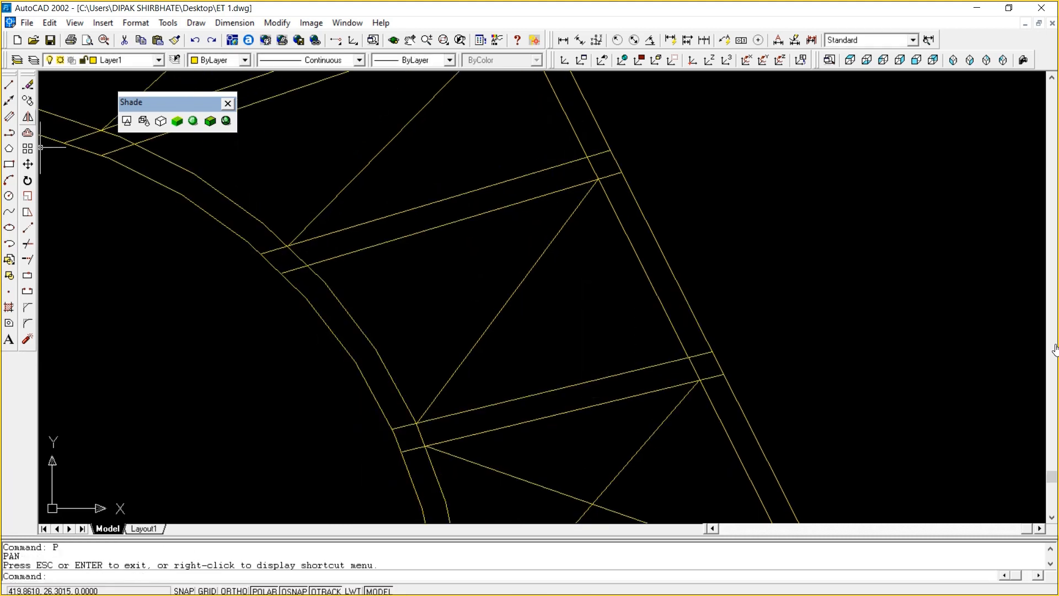
pyautogui.click(9, 84)
pyautogui.click(308, 265)
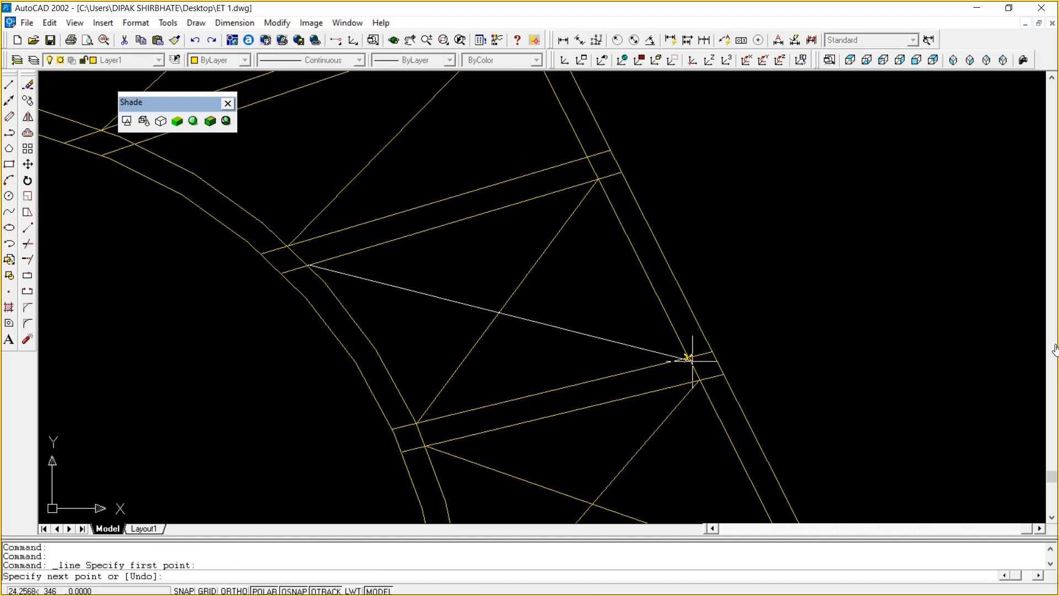
pyautogui.click(689, 359)
pyautogui.press('Escape')
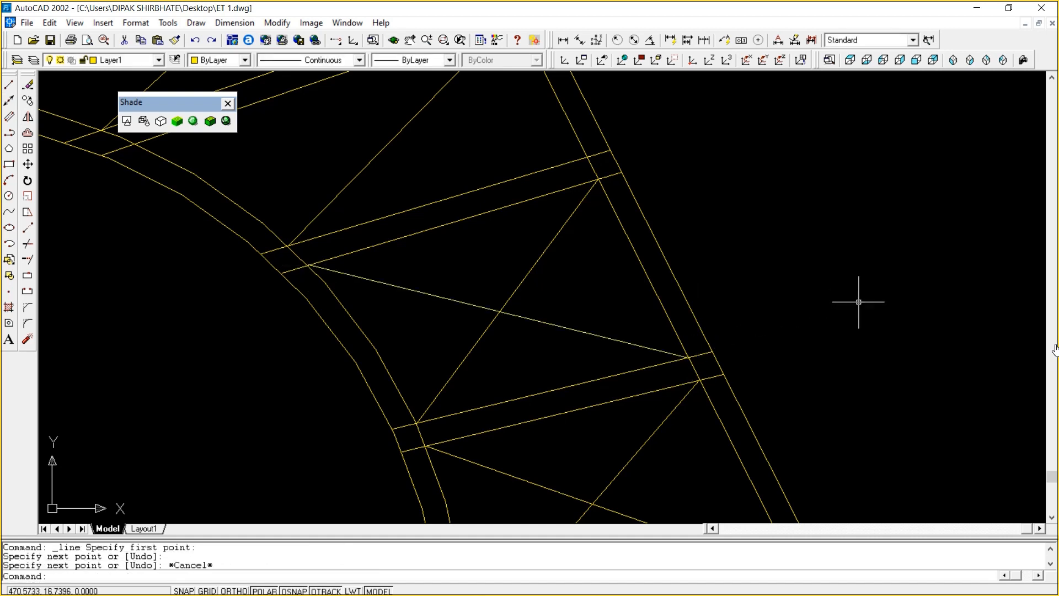
# Draw the crossing diagonal between the first and second arch members, from the upper arch-side corner to the lower outer-leg corner
pyautogui.press('Return')
pyautogui.moveTo(617, 121); pyautogui.dragTo(774, 295)
pyautogui.rightClick(774, 295)
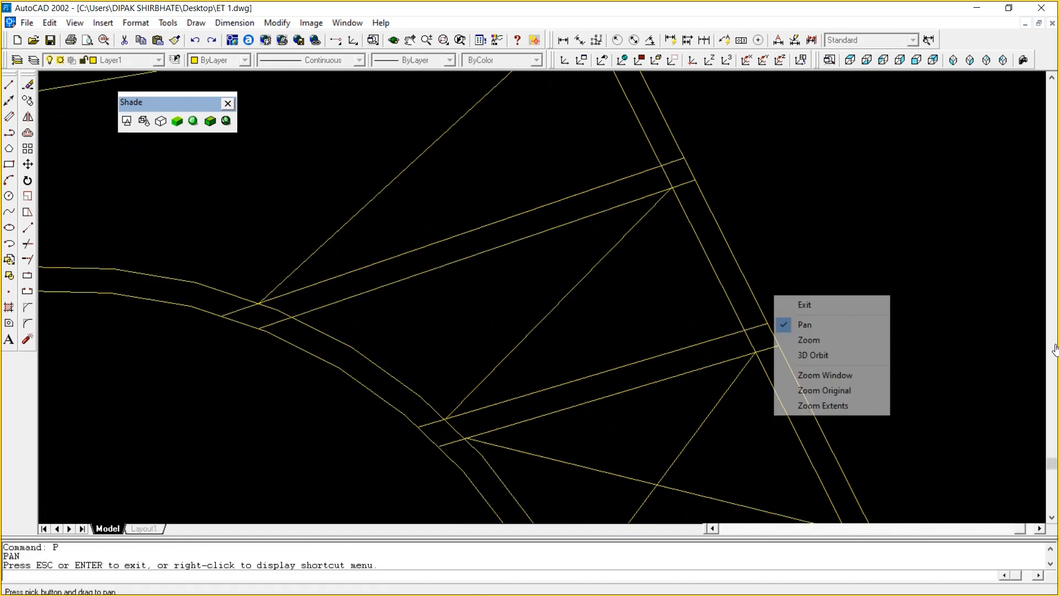
pyautogui.click(801, 302)
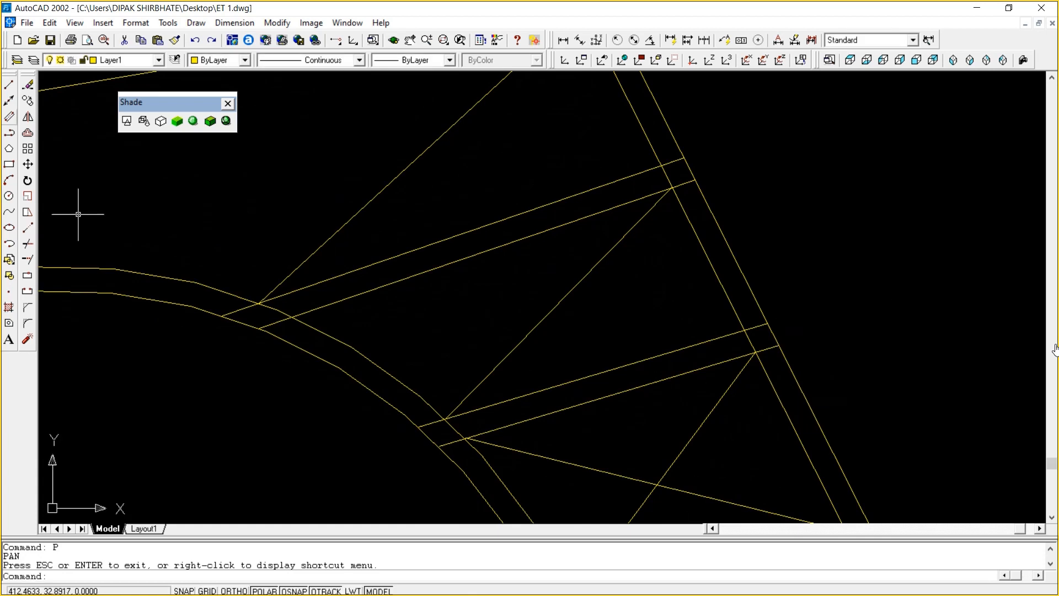
pyautogui.click(9, 85)
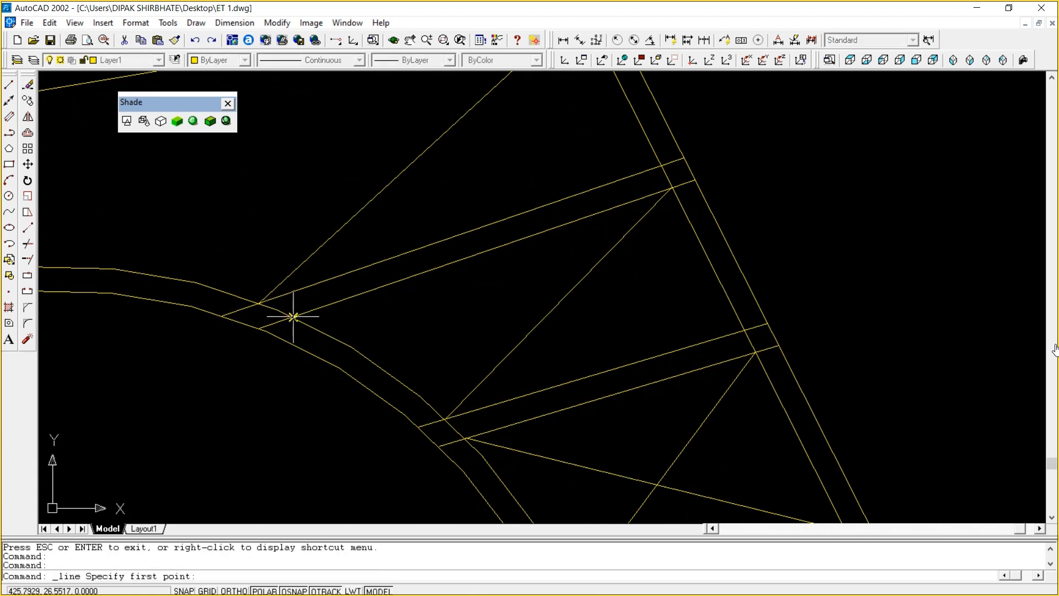
pyautogui.click(293, 317)
pyautogui.click(744, 331)
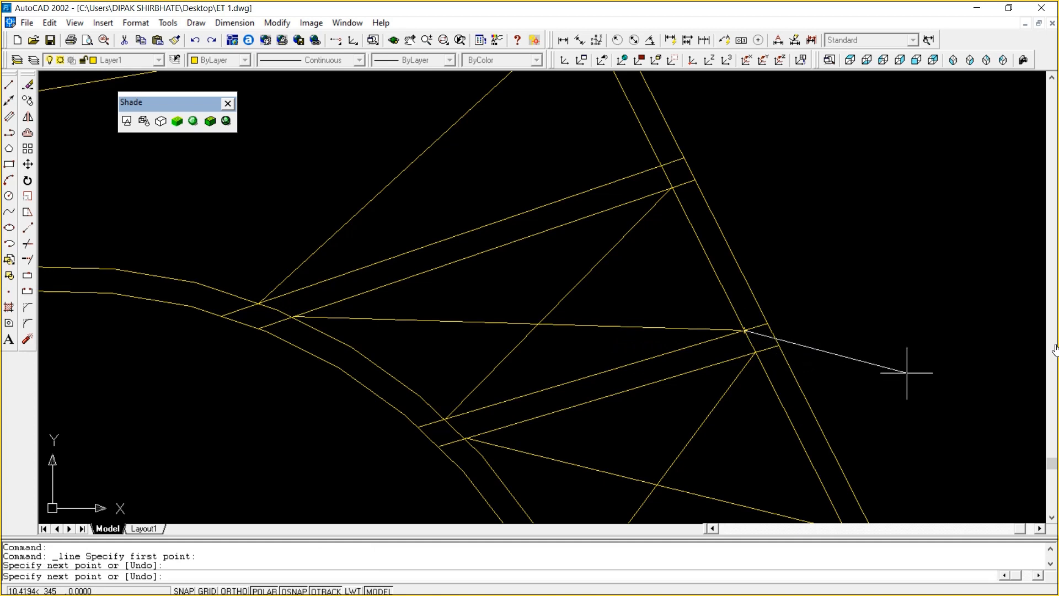
pyautogui.press('Escape')
# Draw the crossing diagonal above the arch, from the sloping member's lower centerline corner to the first arch member's upper outer-leg corner
pyautogui.write('P')
pyautogui.press('Return')
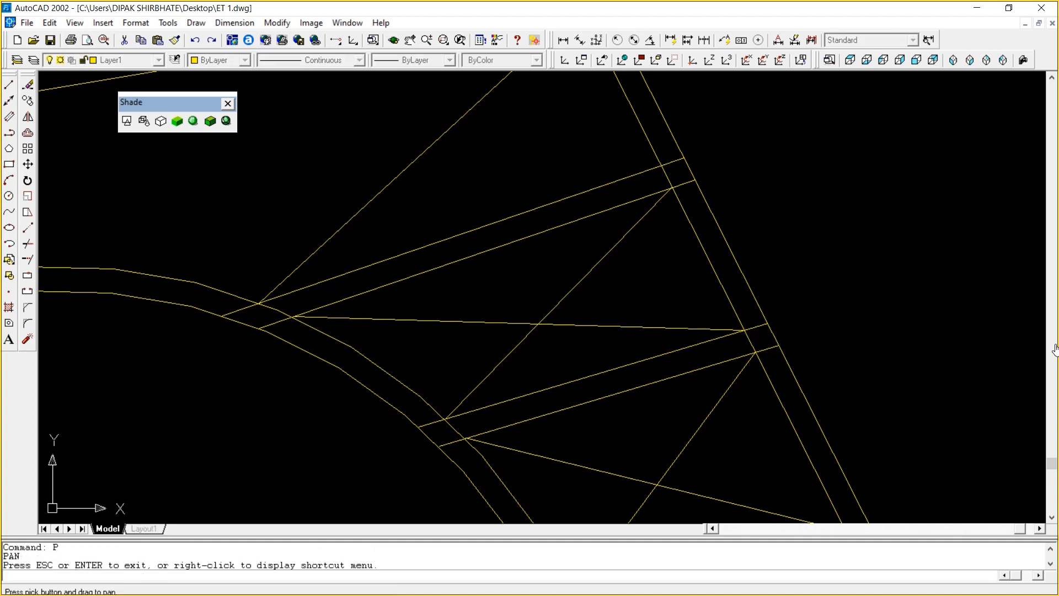
pyautogui.moveTo(651, 165); pyautogui.dragTo(705, 291)
pyautogui.rightClick(705, 291)
pyautogui.click(728, 298)
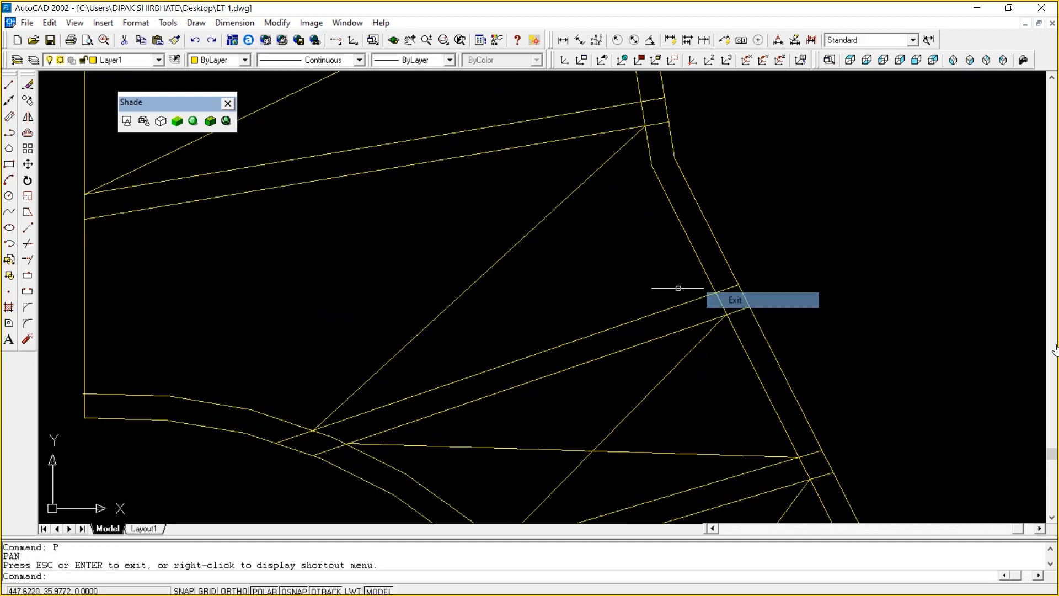
pyautogui.click(9, 84)
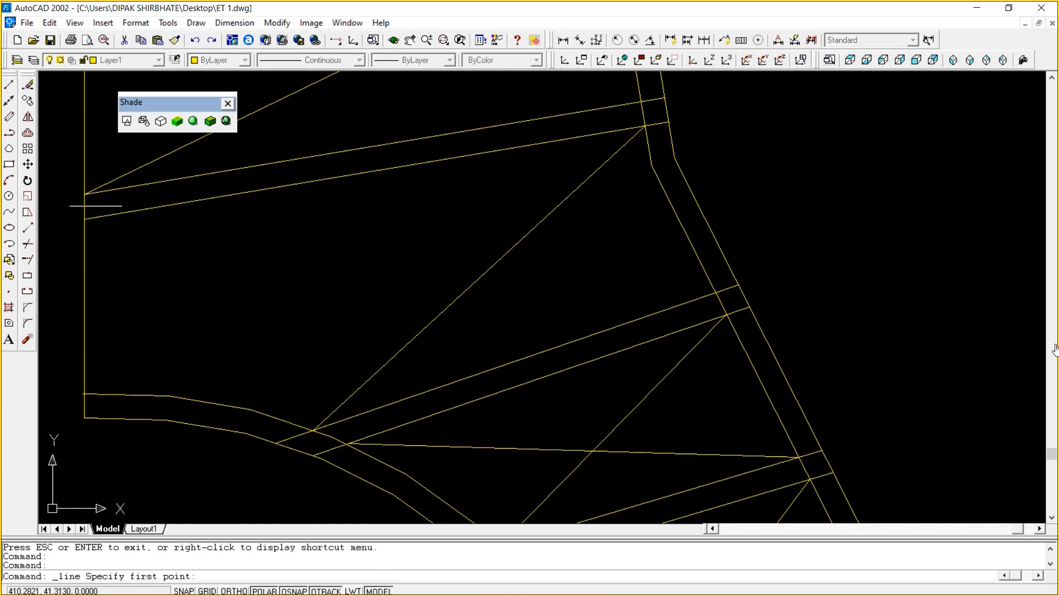
pyautogui.click(86, 219)
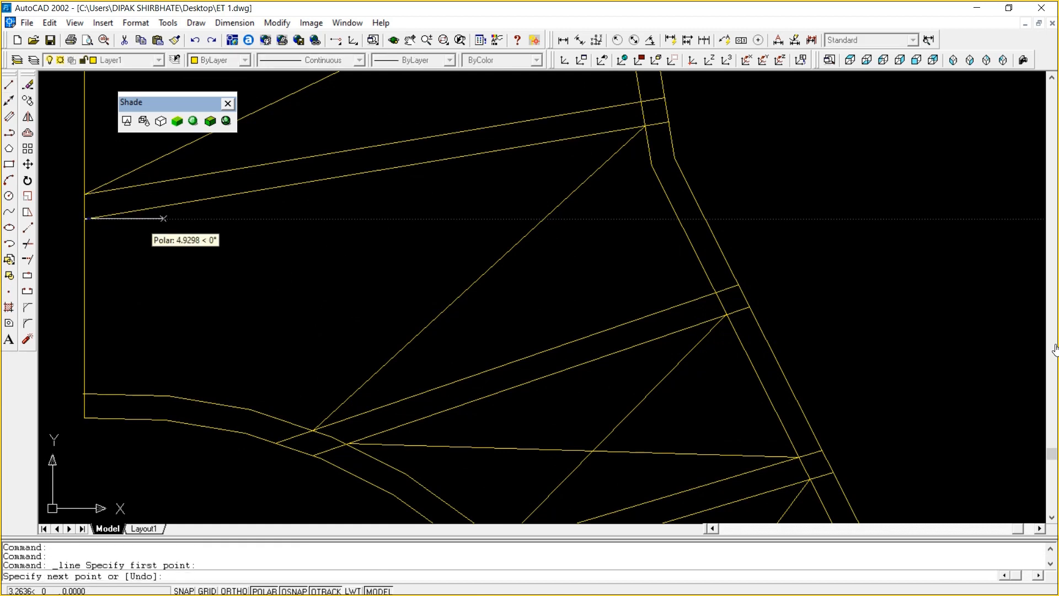
pyautogui.click(715, 292)
pyautogui.press('Escape')
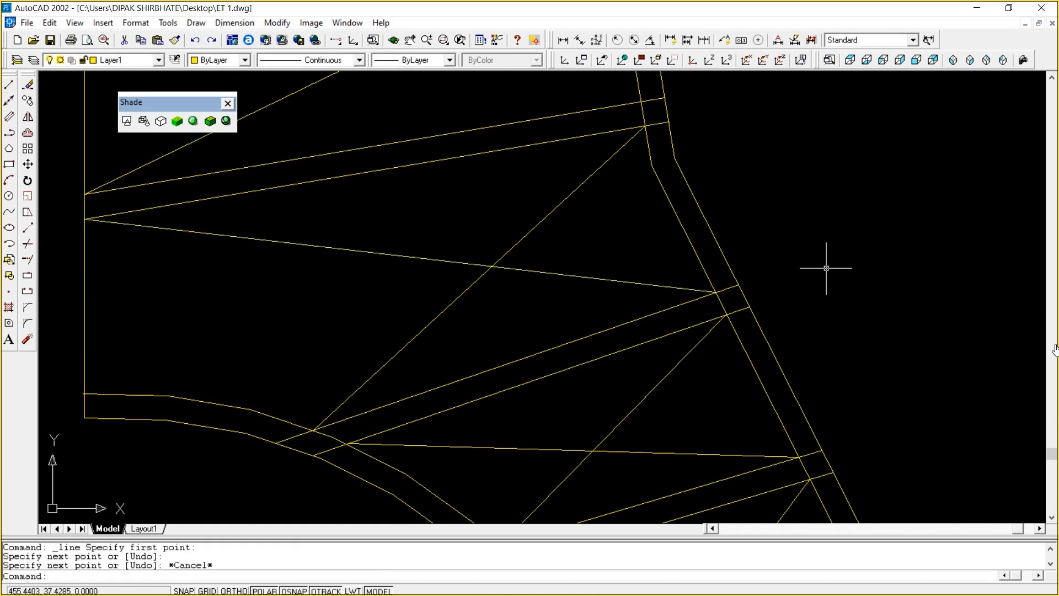
# Draw the crossing diagonal above the sloping member, from the horizontal member's lower centerline corner to the sloping member's upper outer-side corner
pyautogui.write('P')
pyautogui.press('Return')
pyautogui.moveTo(824, 267); pyautogui.dragTo(910, 477)
pyautogui.rightClick(735, 243)
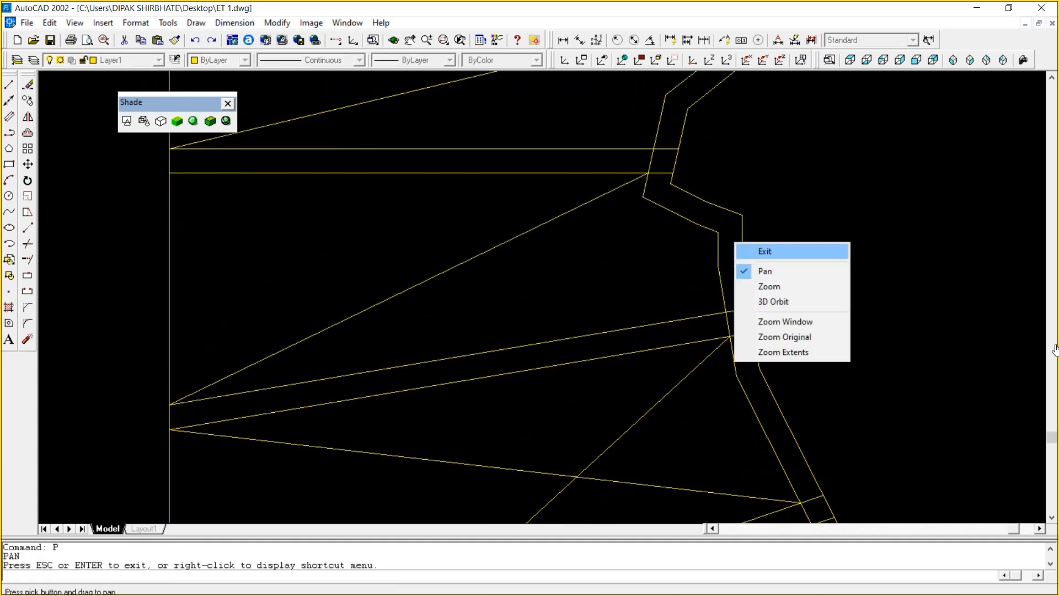
pyautogui.click(765, 251)
pyautogui.click(9, 85)
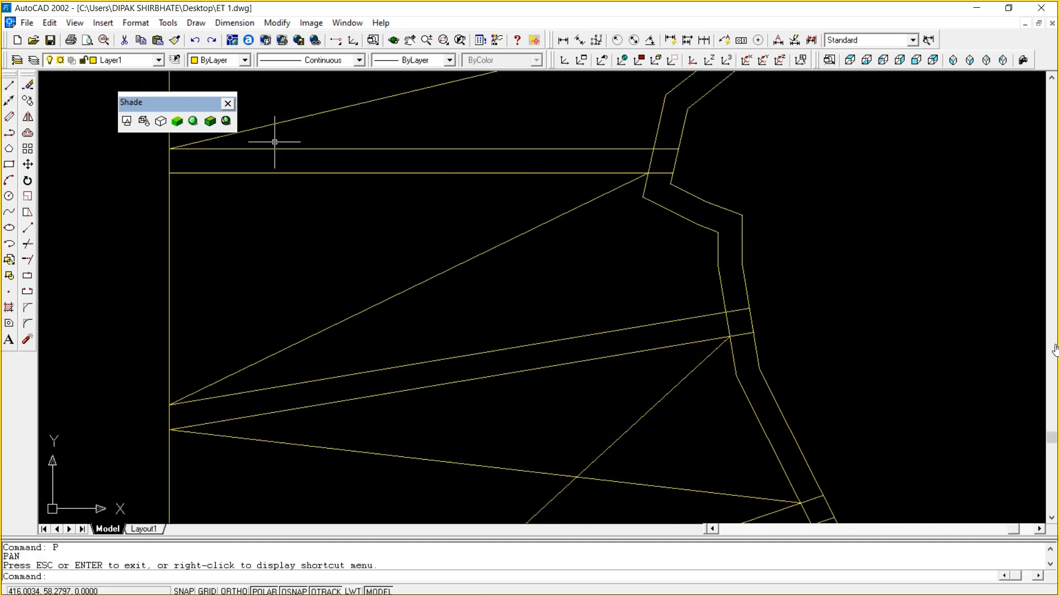
pyautogui.click(168, 172)
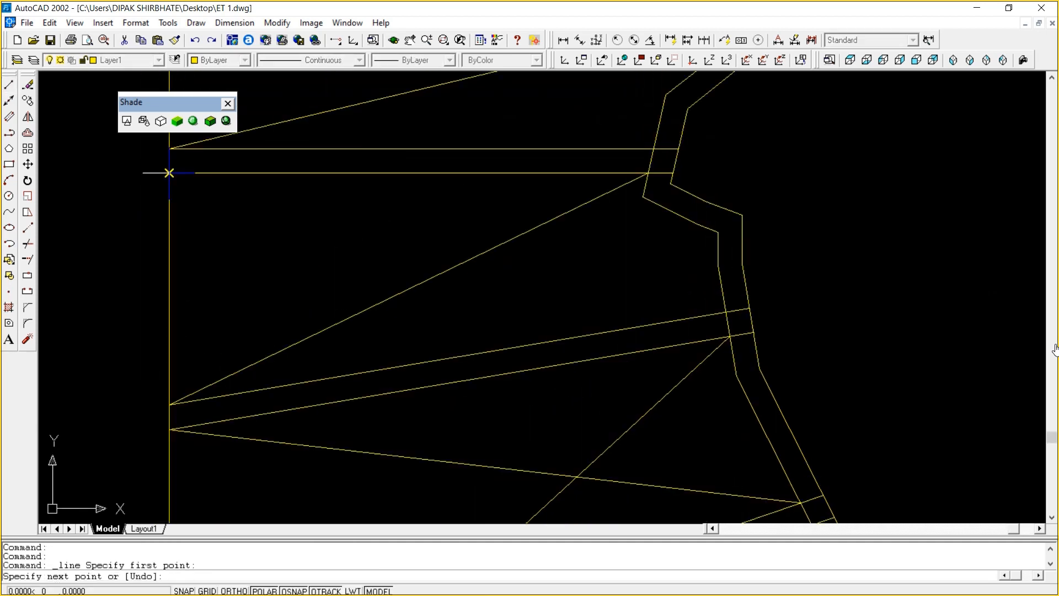
pyautogui.click(721, 313)
pyautogui.press('Escape')
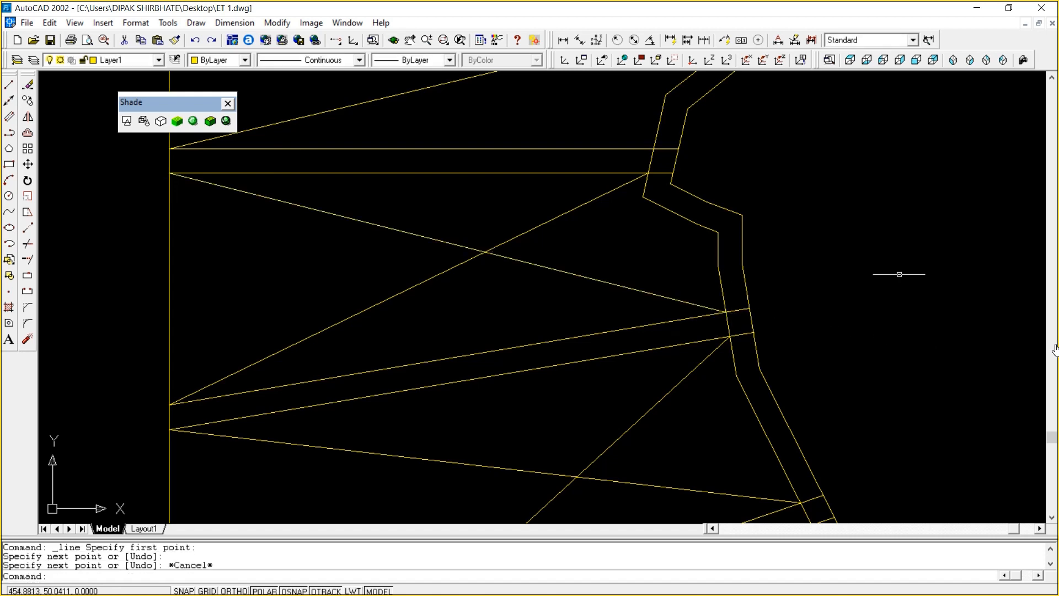
# Draw the crossing diagonal below the inner opening, from its bottom band's lower centerline corner to the horizontal member's upper outer-side corner
pyautogui.write('p')
pyautogui.press('Return')
pyautogui.moveTo(720, 77); pyautogui.dragTo(781, 274)
pyautogui.rightClick(781, 221)
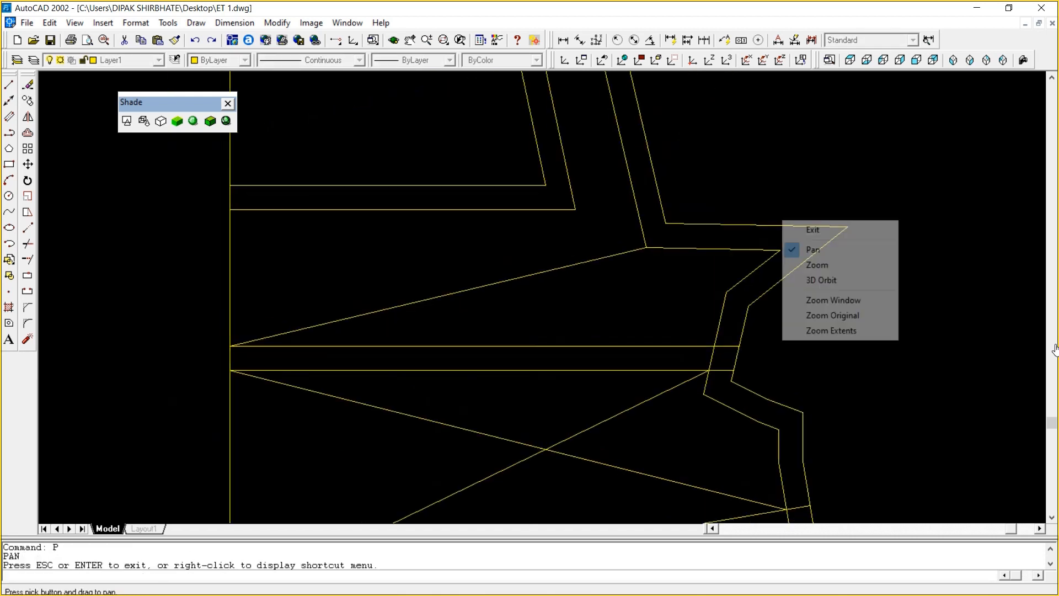
pyautogui.click(808, 227)
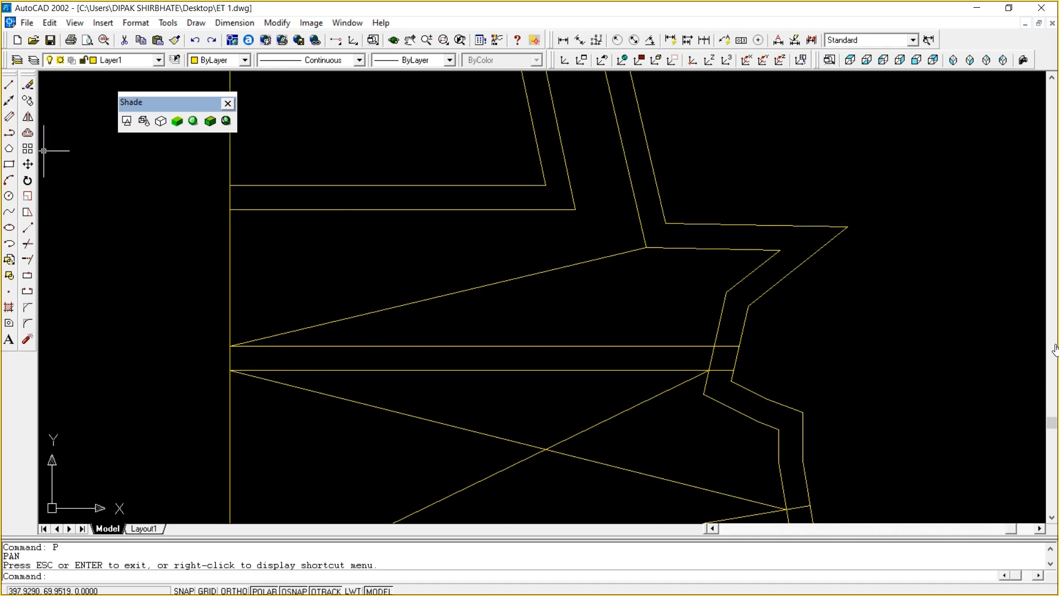
pyautogui.click(9, 85)
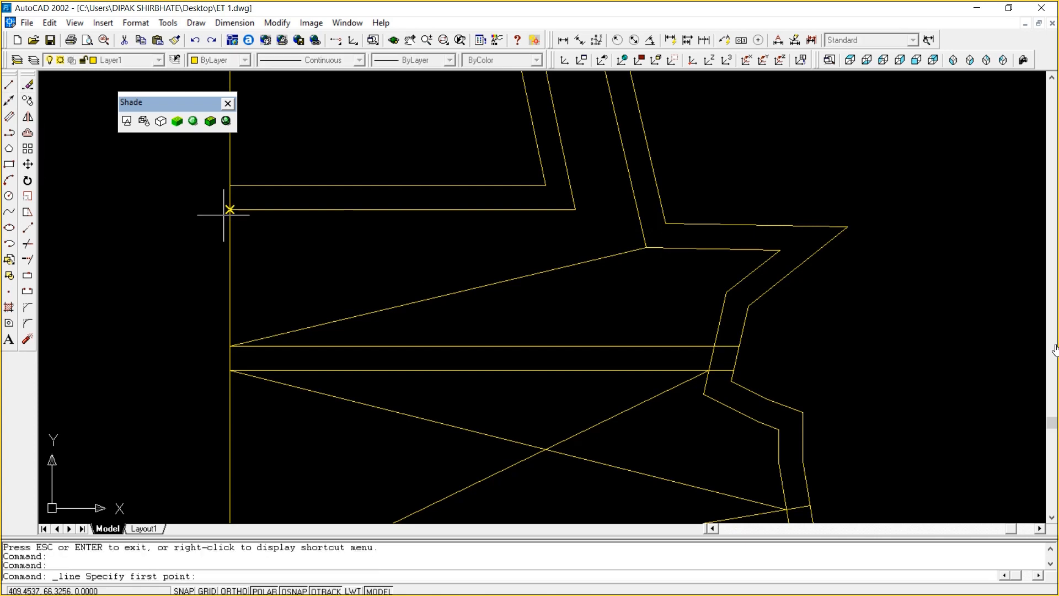
pyautogui.click(224, 214)
pyautogui.click(715, 345)
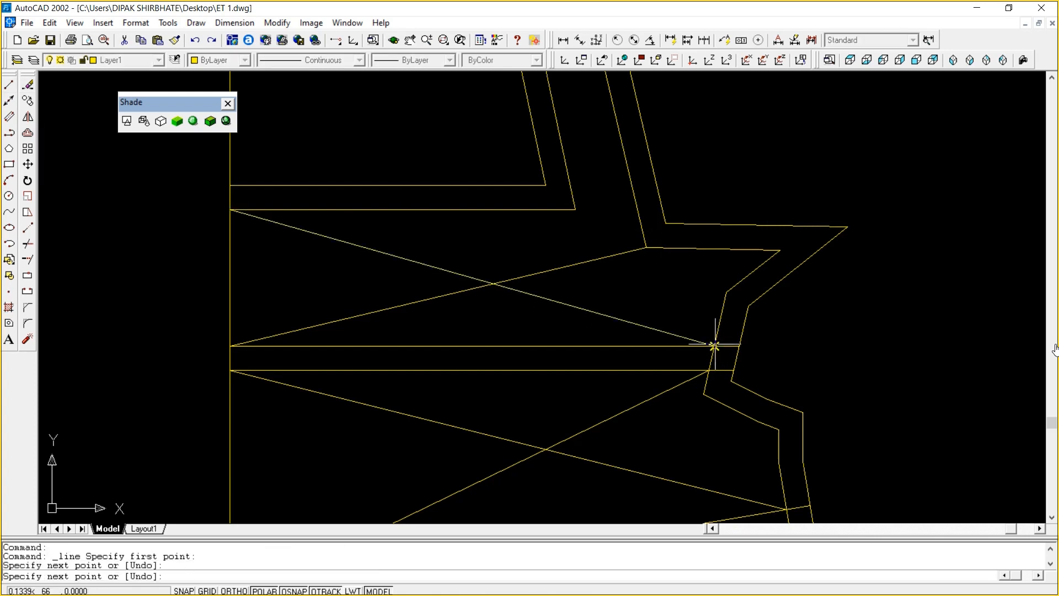
pyautogui.press('Escape')
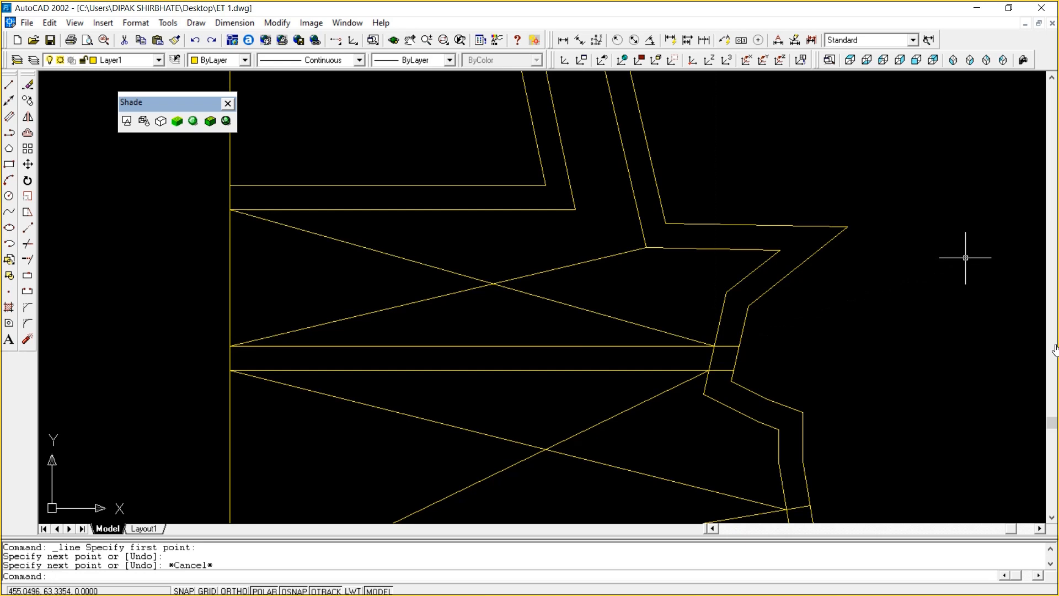
# Draw the crossing diagonal in the narrow upper-leg panel, from the upper member's inner-side corner to the lower member's outer-side corner
pyautogui.press('Return')
pyautogui.moveTo(722, 133)
pyautogui.mouseDown()
pyautogui.moveTo(760, 422)
pyautogui.moveTo(724, 211)
pyautogui.moveTo(730, 241)
pyautogui.mouseUp()
pyautogui.rightClick(731, 240)
pyautogui.click(762, 250)
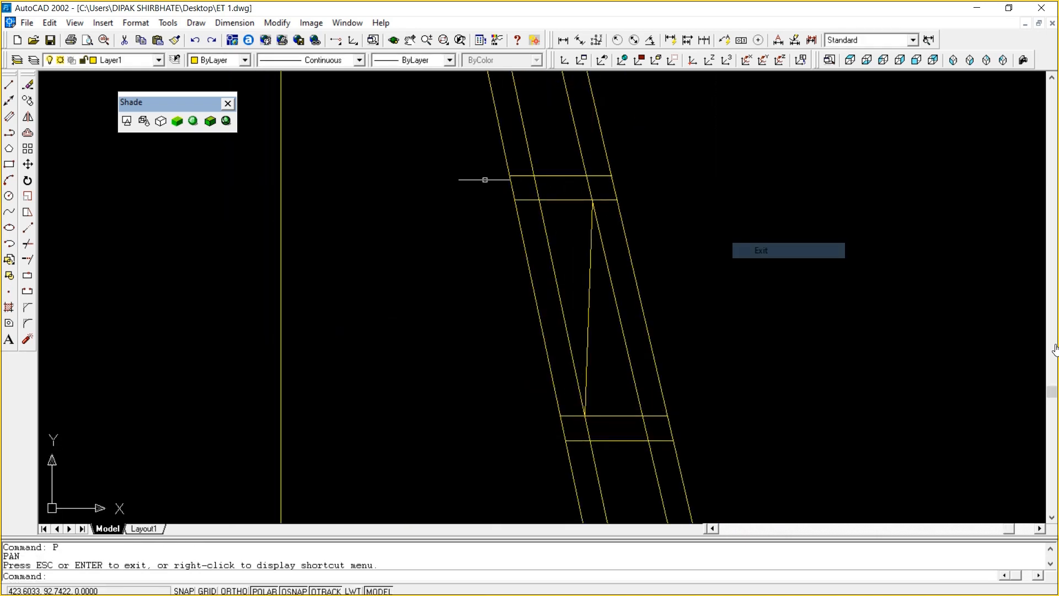
pyautogui.click(9, 84)
pyautogui.click(539, 200)
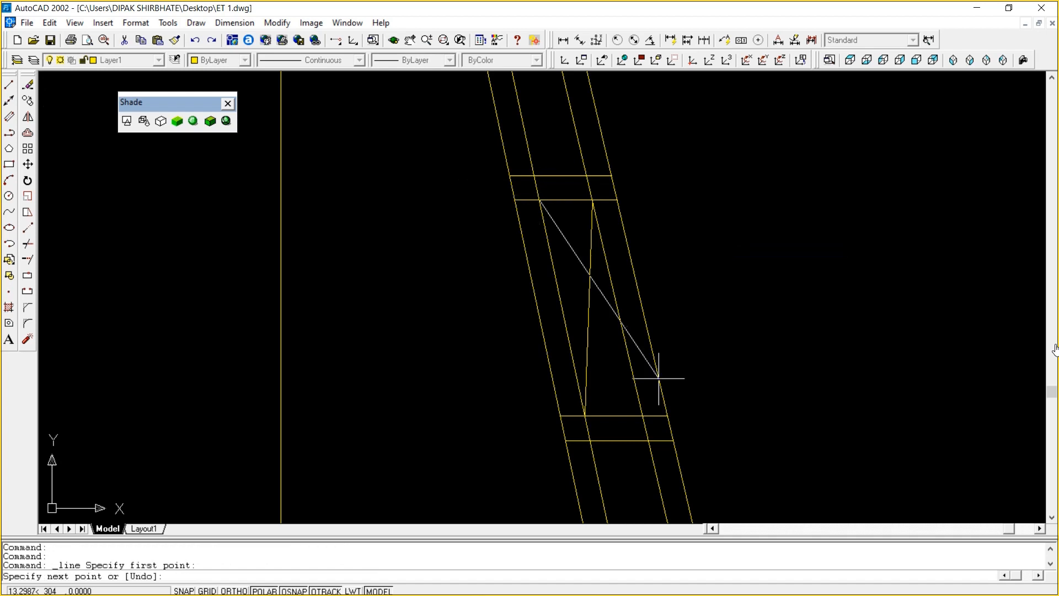
pyautogui.click(642, 415)
pyautogui.press('Escape')
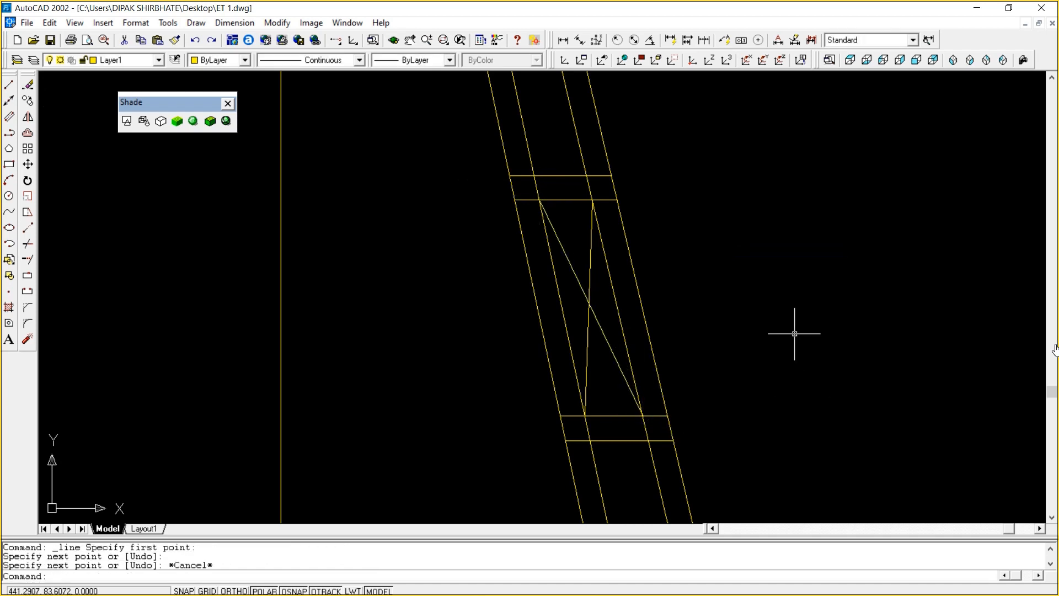
# Draw the crossing diagonal above the inner opening, from the horizontal member's lower centerline corner to the opening band's upper outer corner
pyautogui.write('P')
pyautogui.press('Return')
pyautogui.moveTo(794, 334)
pyautogui.mouseDown()
pyautogui.moveTo(788, 385)
pyautogui.moveTo(816, 520)
pyautogui.moveTo(821, 480)
pyautogui.mouseUp()
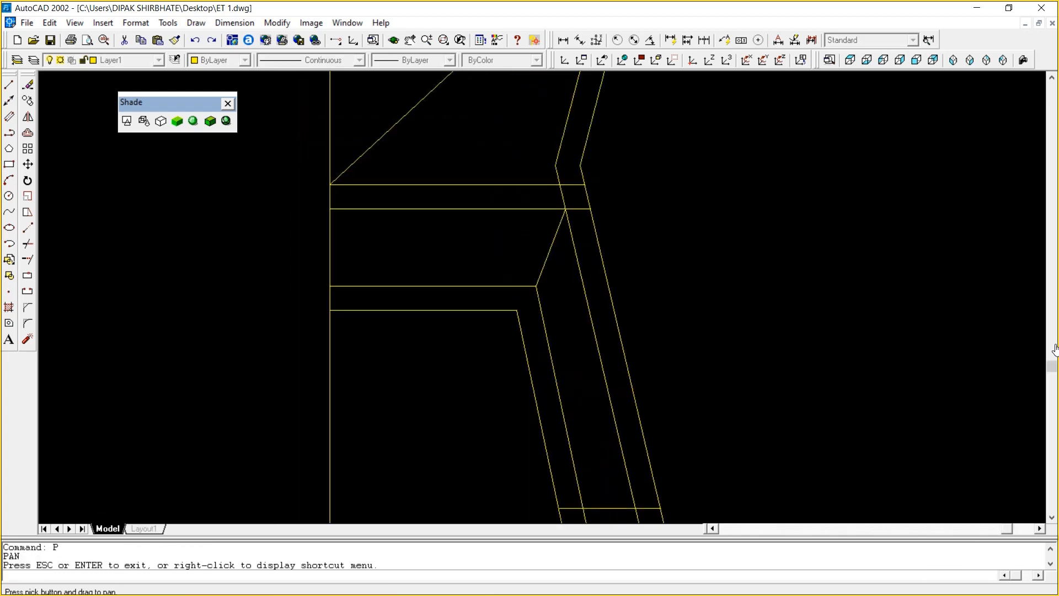
pyautogui.rightClick(734, 277)
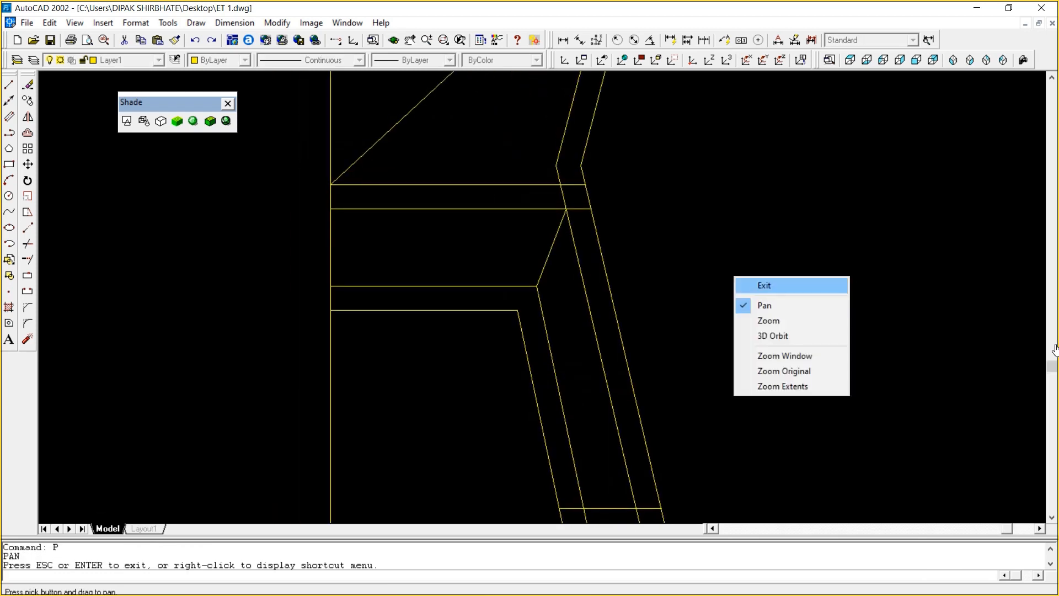
pyautogui.click(783, 284)
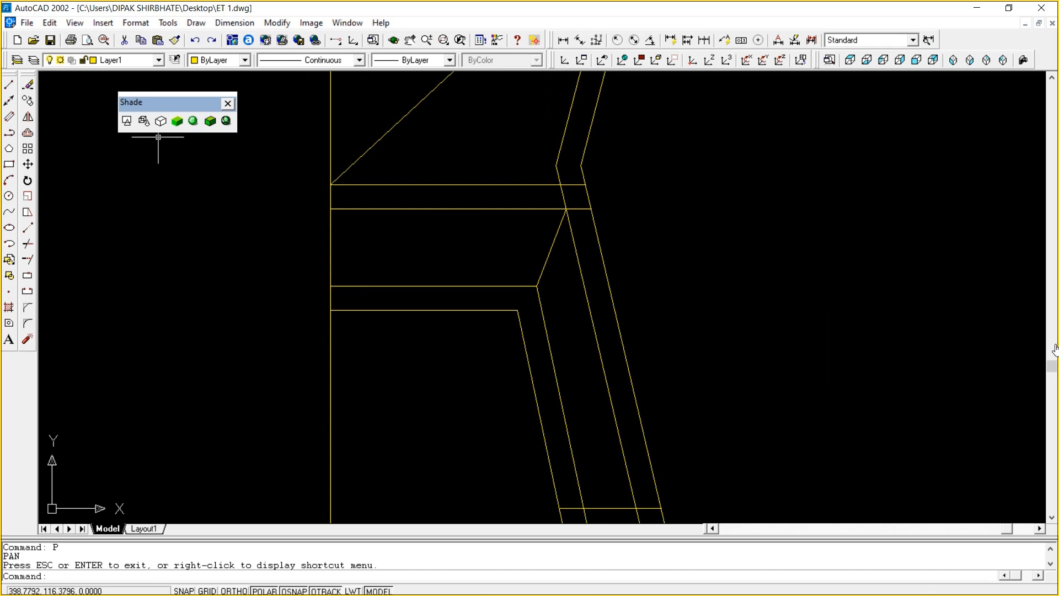
pyautogui.click(9, 84)
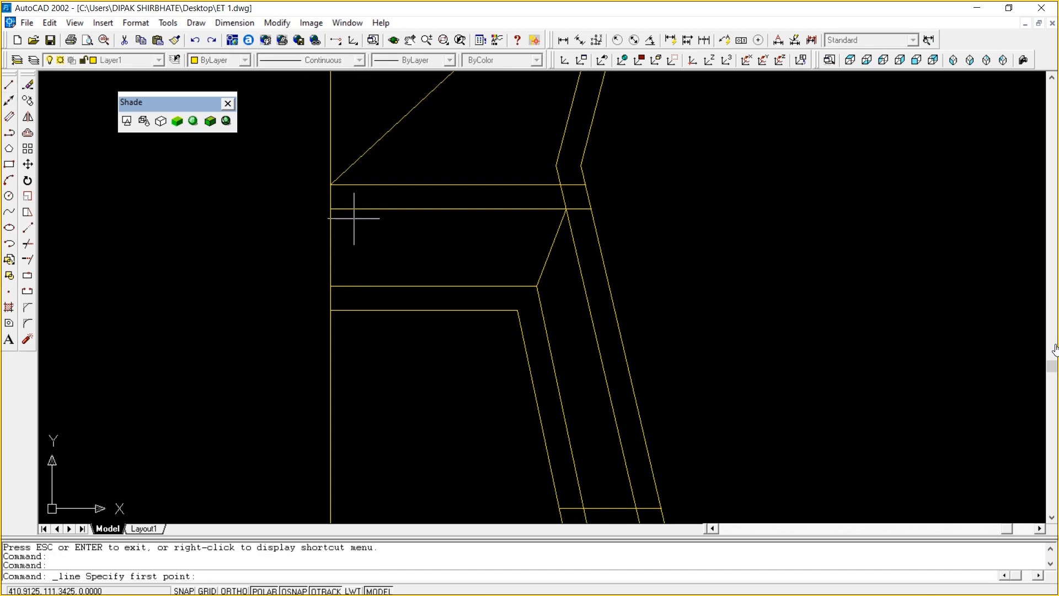
pyautogui.click(332, 210)
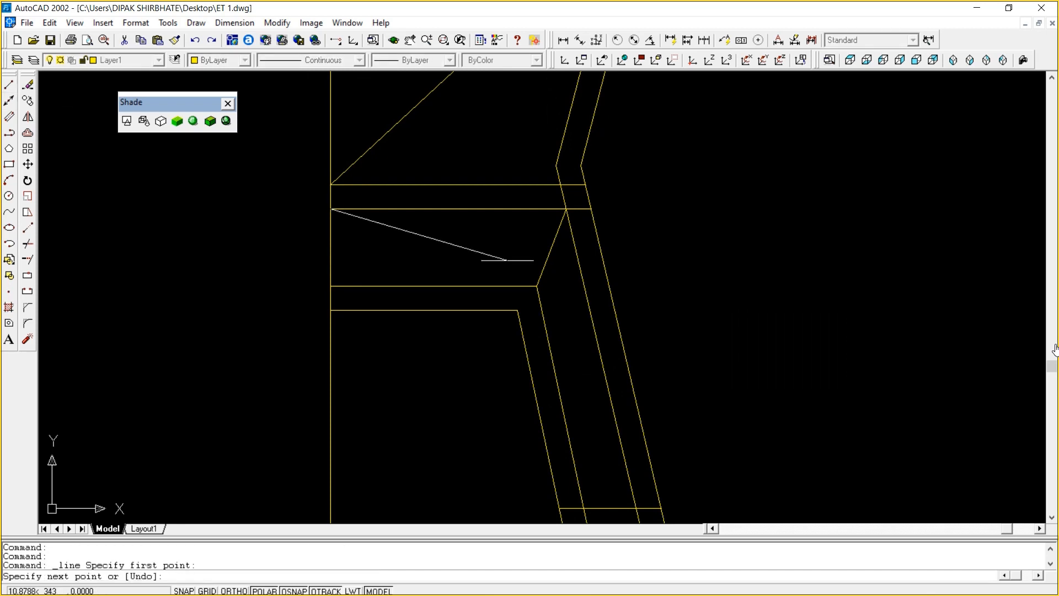
pyautogui.click(536, 286)
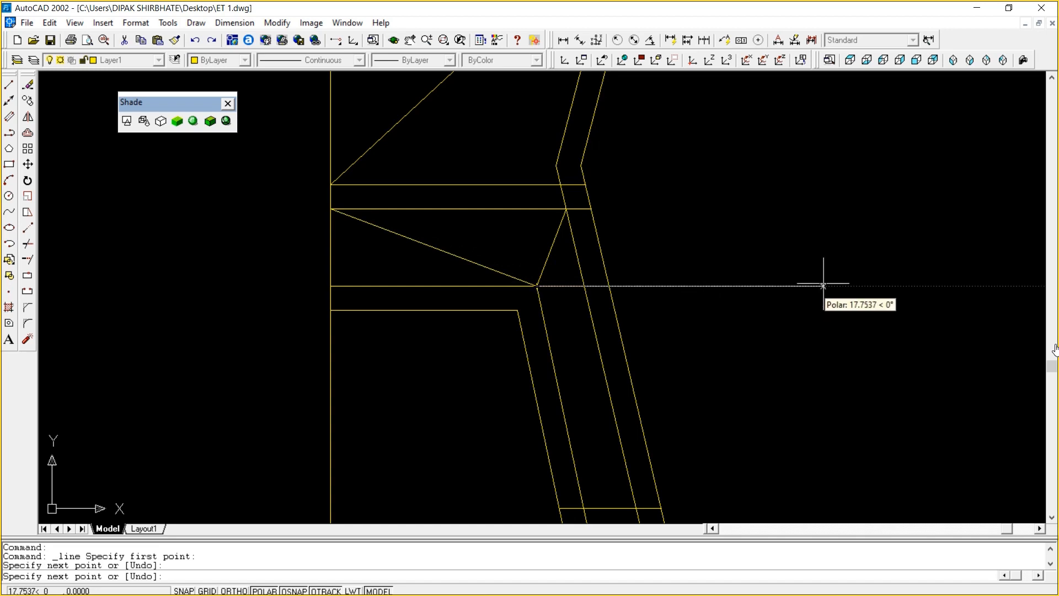
pyautogui.press('Escape')
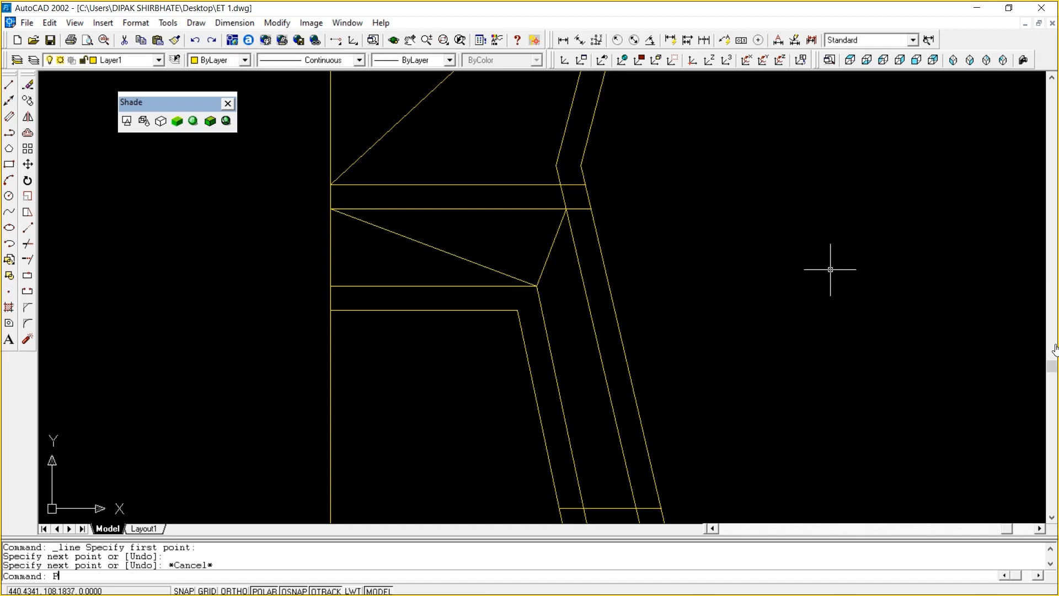
# Draw the crossing diagonal in the bulging panel above, from the upper member's lower centerline corner to the lower member's upper outer-side corner
pyautogui.write('P')
pyautogui.press('Return')
pyautogui.moveTo(739, 88); pyautogui.dragTo(766, 261)
pyautogui.rightClick(756, 231)
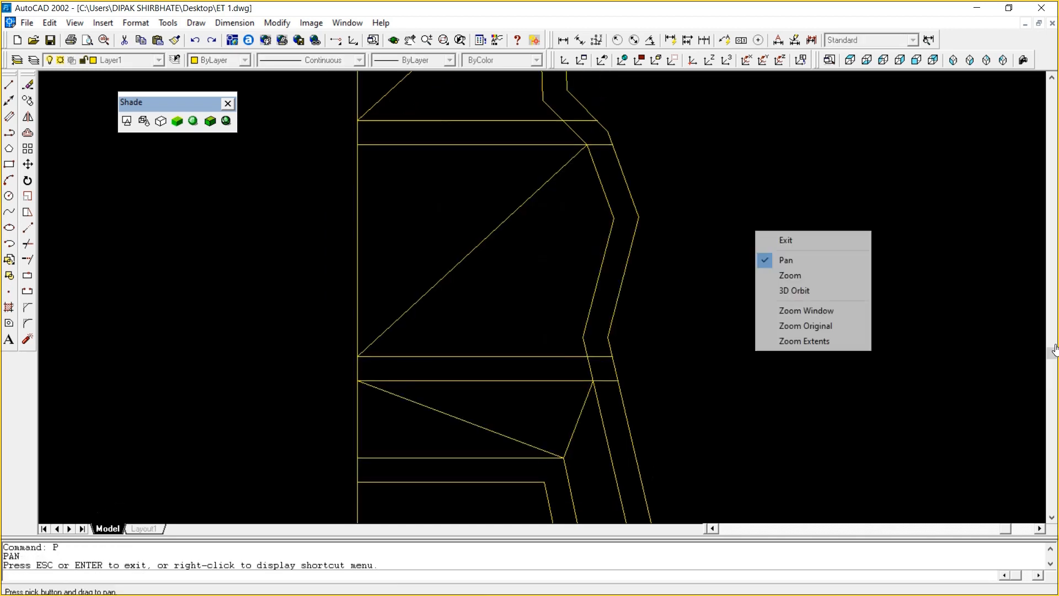
pyautogui.click(785, 240)
pyautogui.click(9, 85)
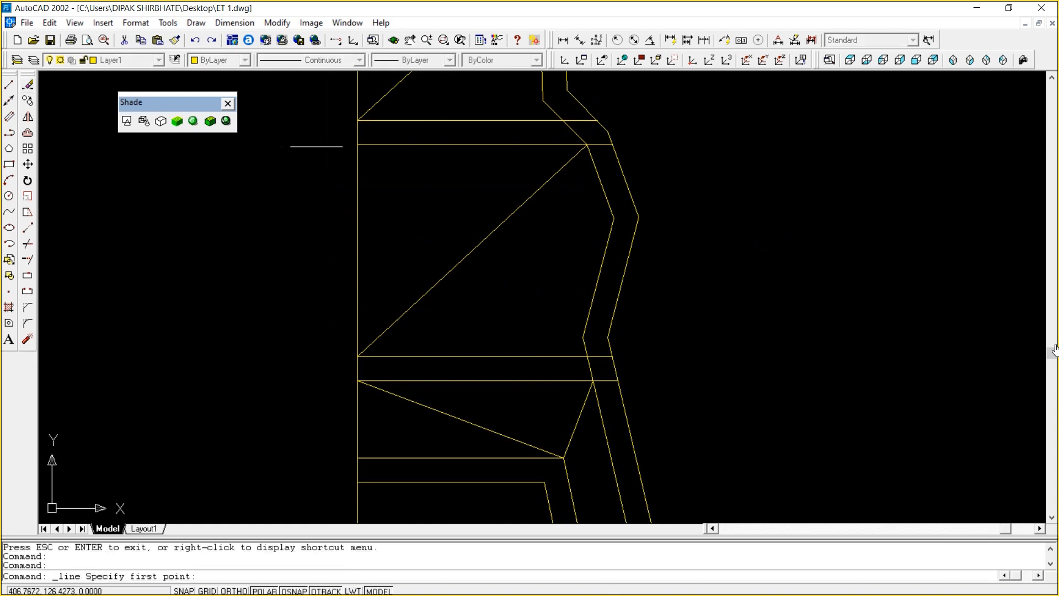
pyautogui.click(357, 145)
pyautogui.click(587, 356)
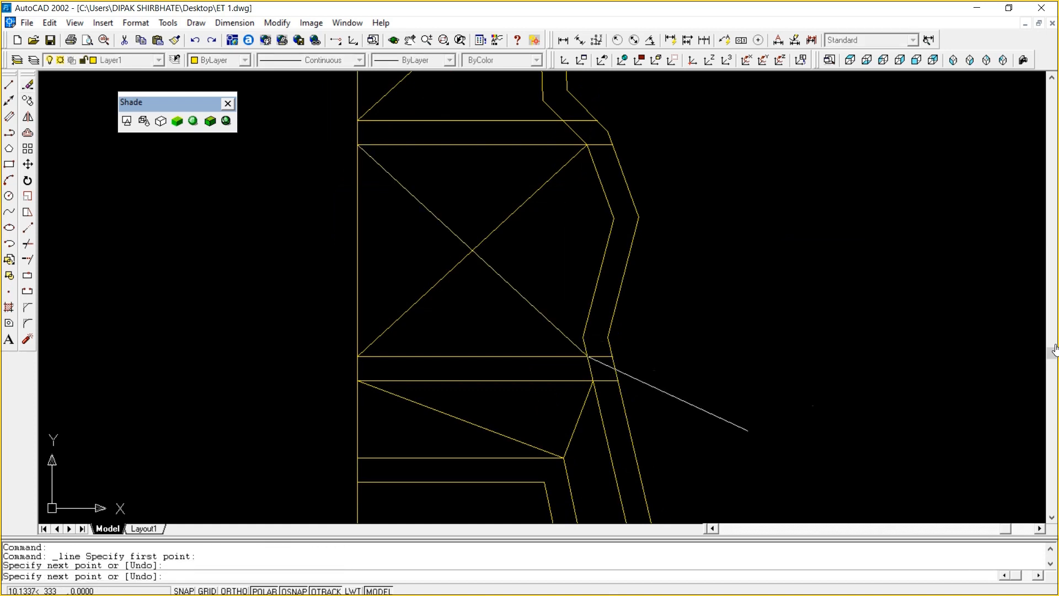
pyautogui.press('Escape')
# Draw the crossing diagonal in the panel above the bulge, from the upper member's lower centerline corner to the inner outline's bend
pyautogui.write('P')
pyautogui.press('Return')
pyautogui.moveTo(877, 309); pyautogui.dragTo(909, 508)
pyautogui.rightClick(658, 94)
pyautogui.click(684, 102)
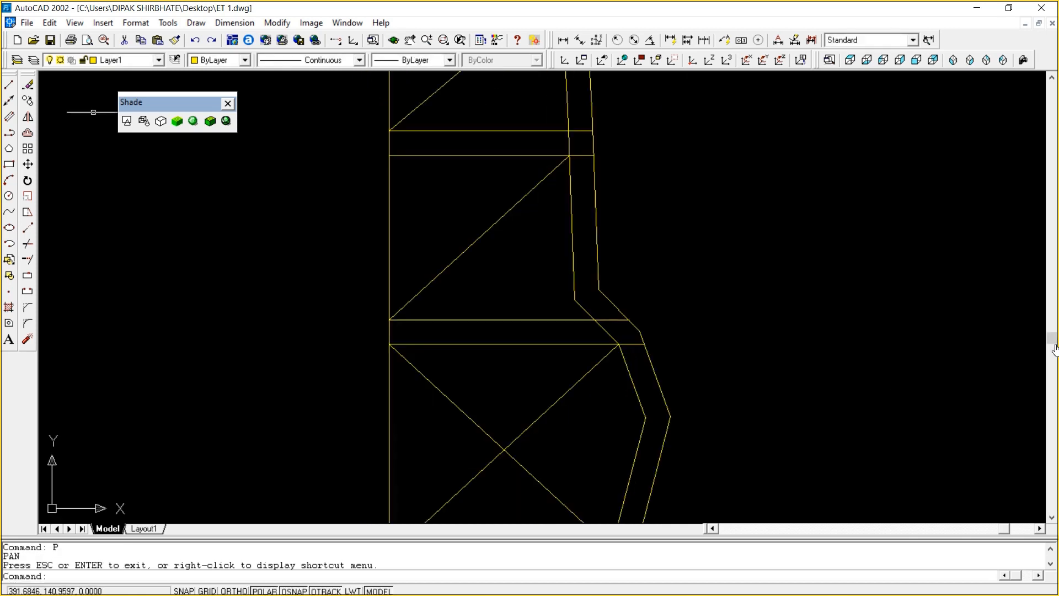
pyautogui.click(9, 85)
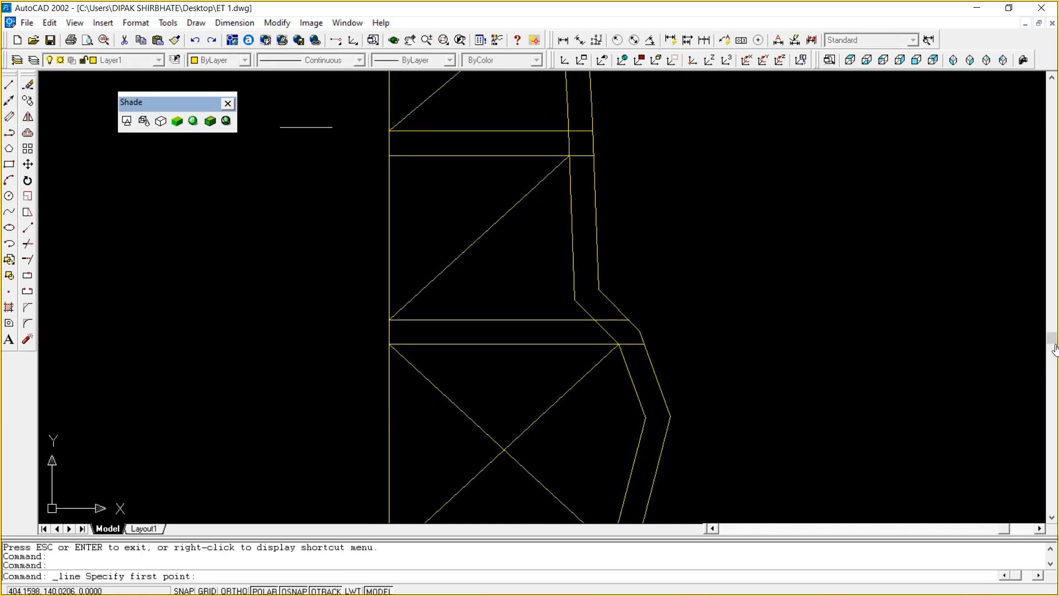
pyautogui.click(389, 156)
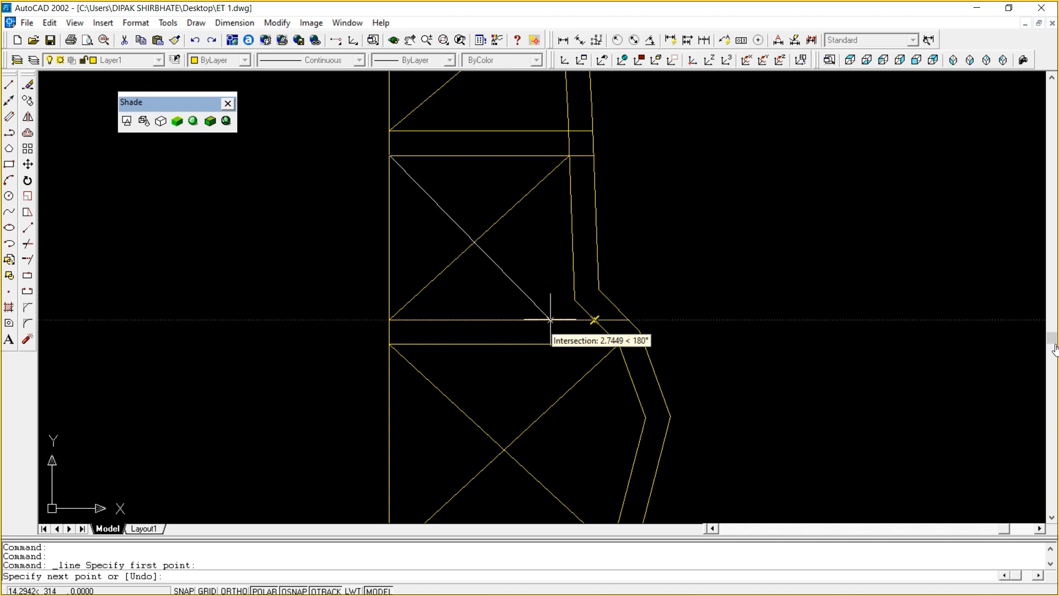
pyautogui.click(574, 299)
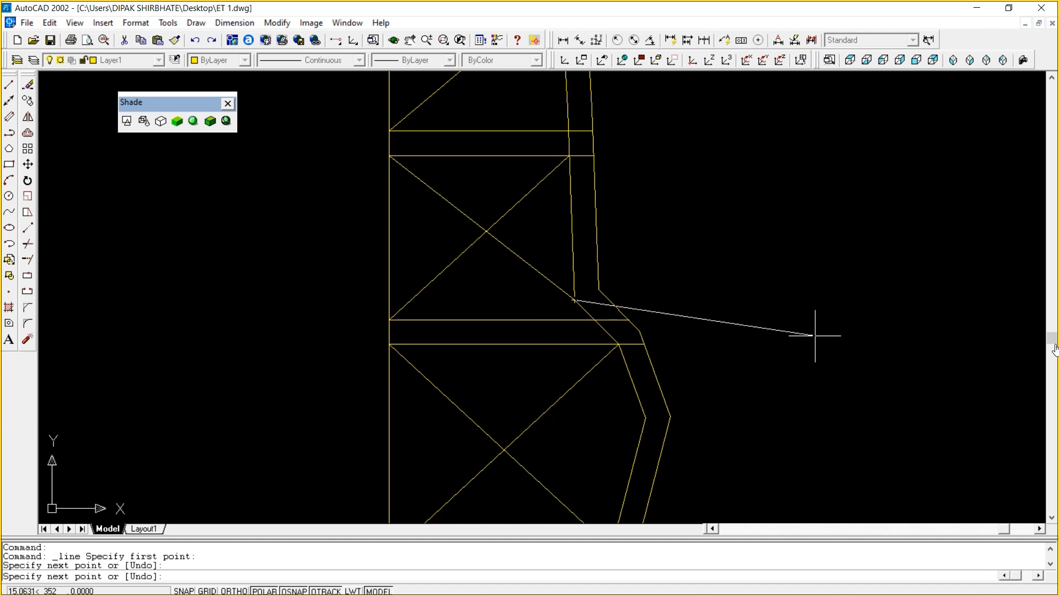
# Draw the crossing diagonal in the second panel above the bulge, from the upper member's lower centerline corner to the lower member's upper inner-outline corner
pyautogui.press('Escape')
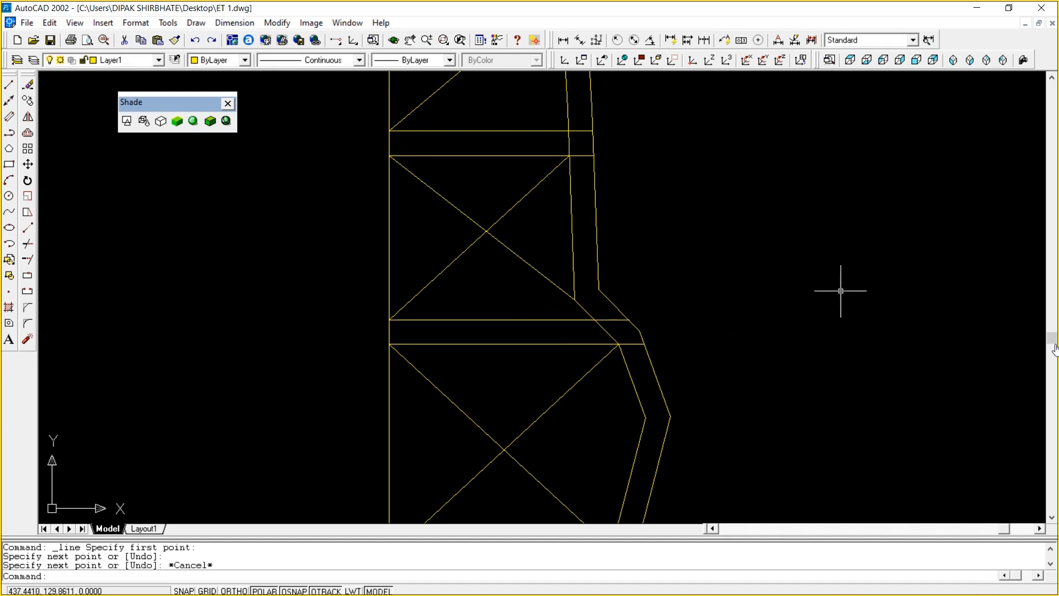
pyautogui.write('P')
pyautogui.press('Return')
pyautogui.moveTo(841, 291); pyautogui.dragTo(831, 367)
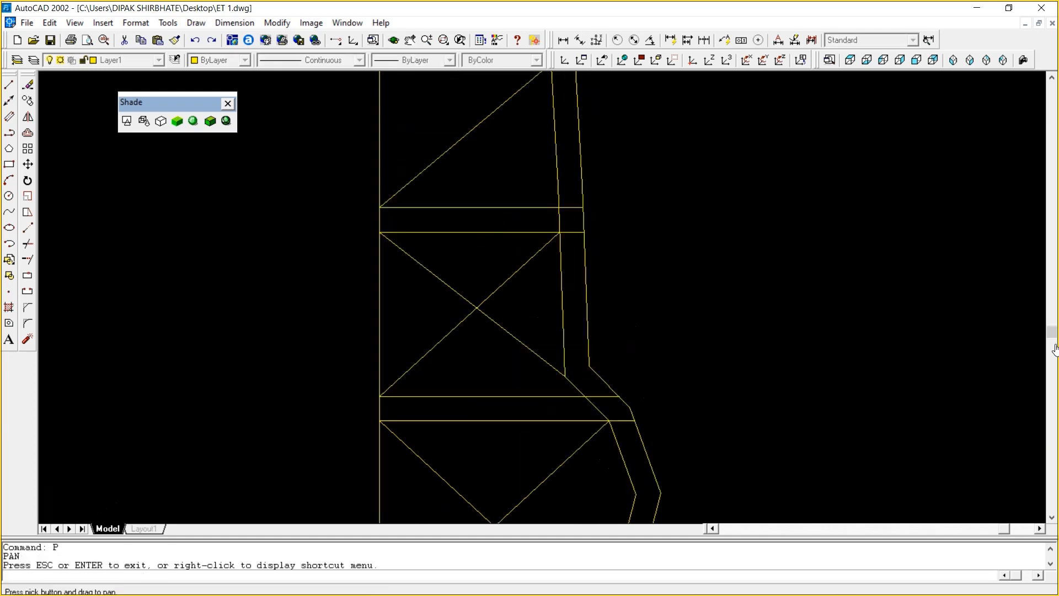
pyautogui.moveTo(760, 94); pyautogui.dragTo(790, 217)
pyautogui.rightClick(790, 217)
pyautogui.click(819, 226)
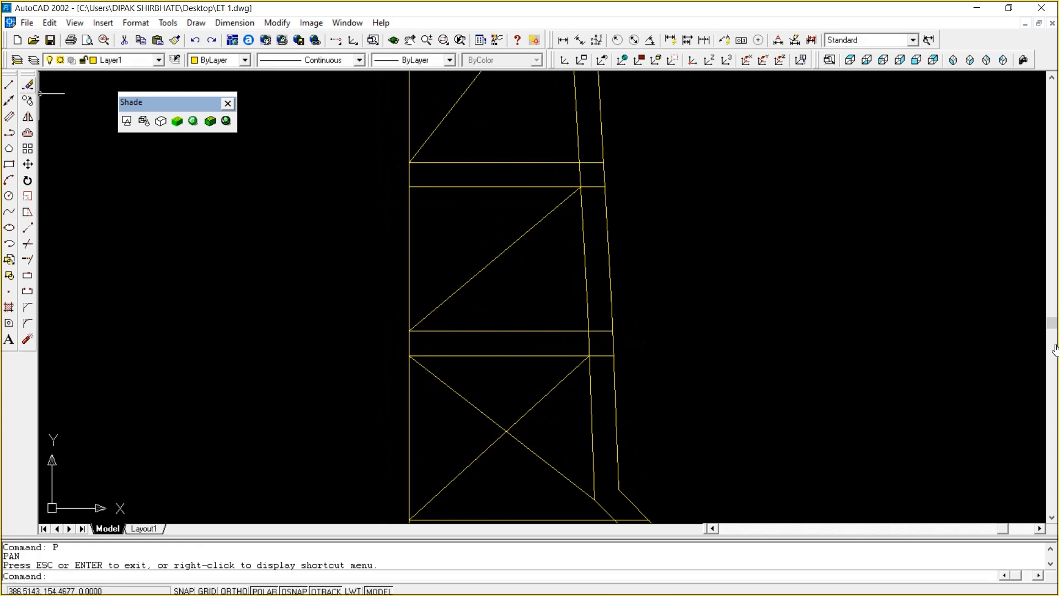
pyautogui.click(9, 84)
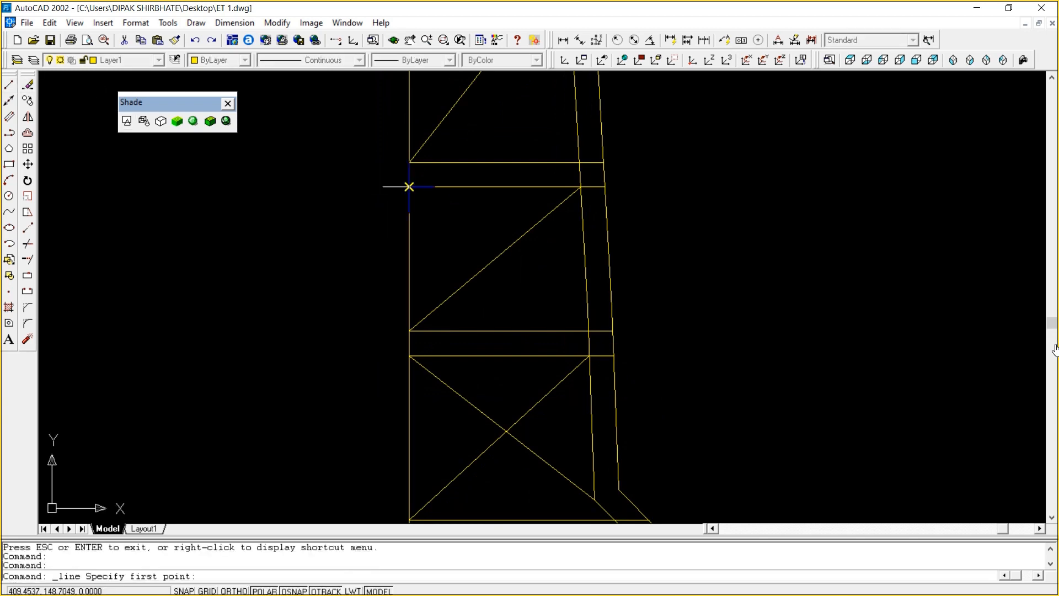
pyautogui.click(409, 187)
pyautogui.click(589, 331)
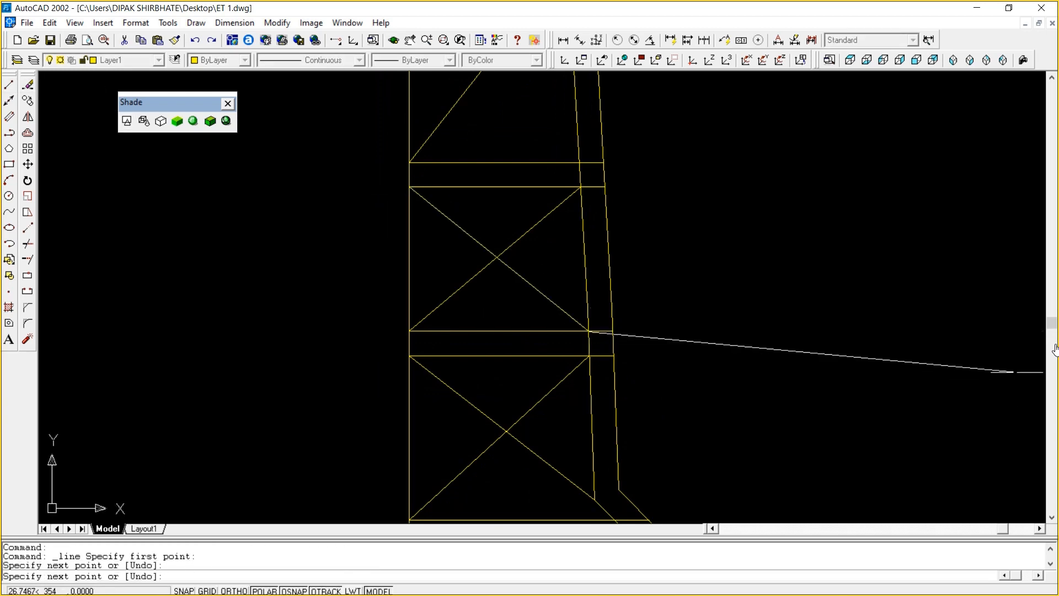
pyautogui.press('Escape')
# Draw the crossing diagonal in the third panel above the bulge, from the upper member's lower centerline corner to the lower member's upper inner-outline corner
pyautogui.write('P')
pyautogui.press('Return')
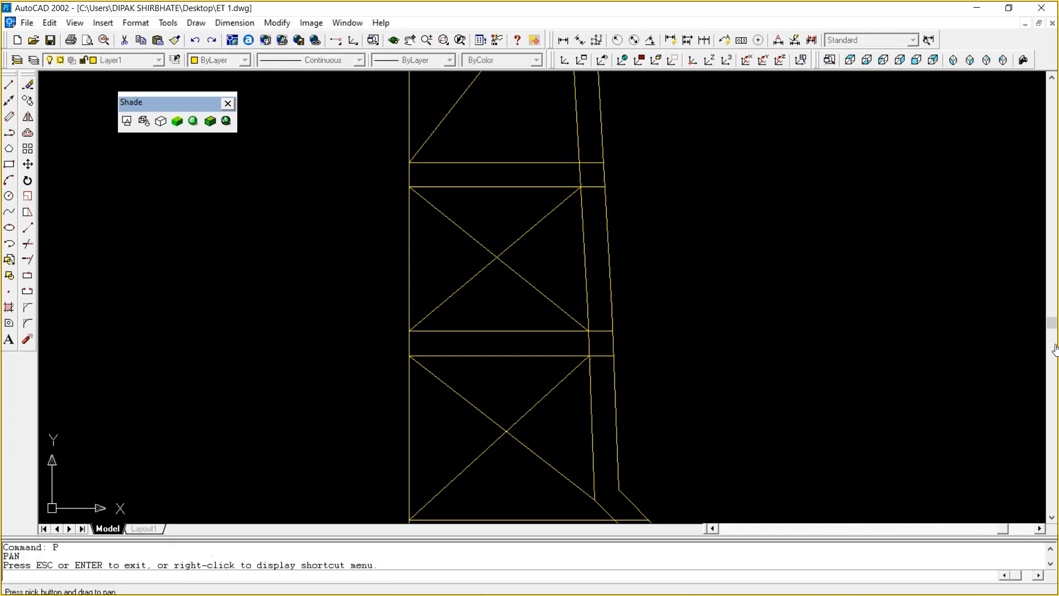
pyautogui.moveTo(689, 335); pyautogui.dragTo(709, 379)
pyautogui.rightClick(725, 258)
pyautogui.click(742, 266)
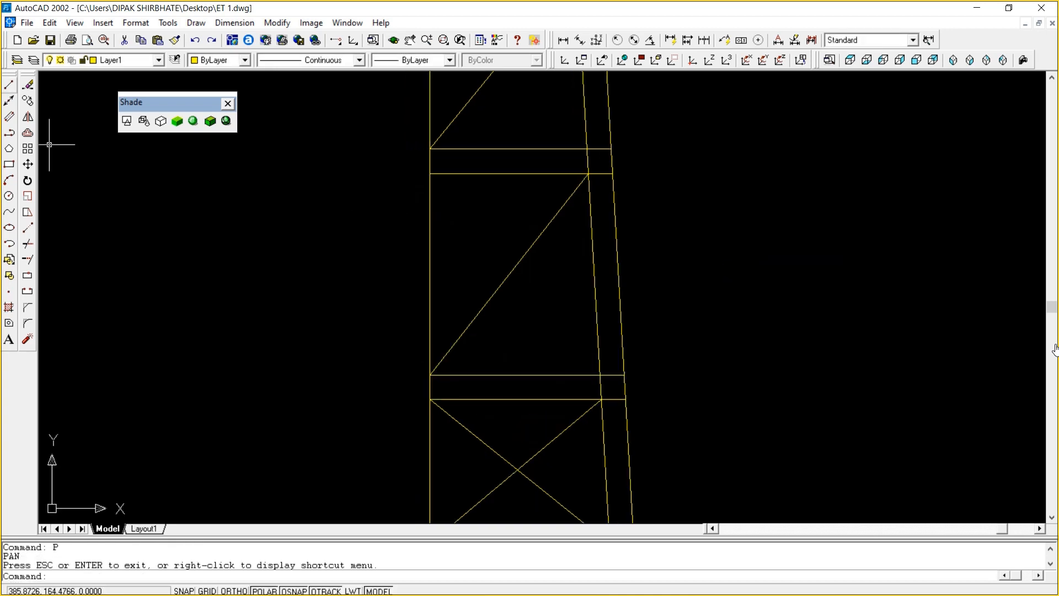
pyautogui.click(9, 84)
pyautogui.click(430, 175)
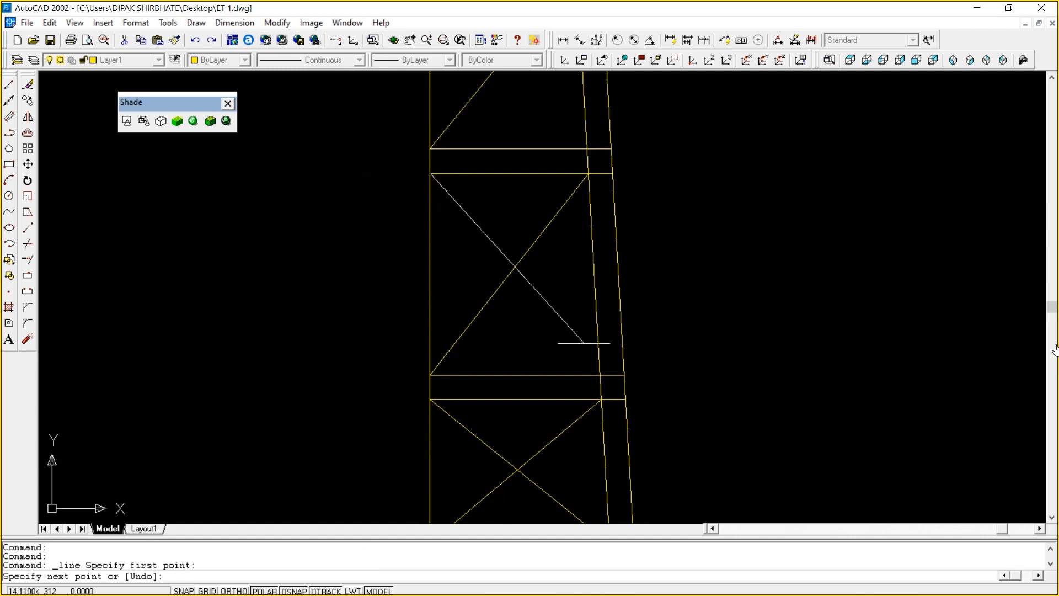
pyautogui.click(600, 375)
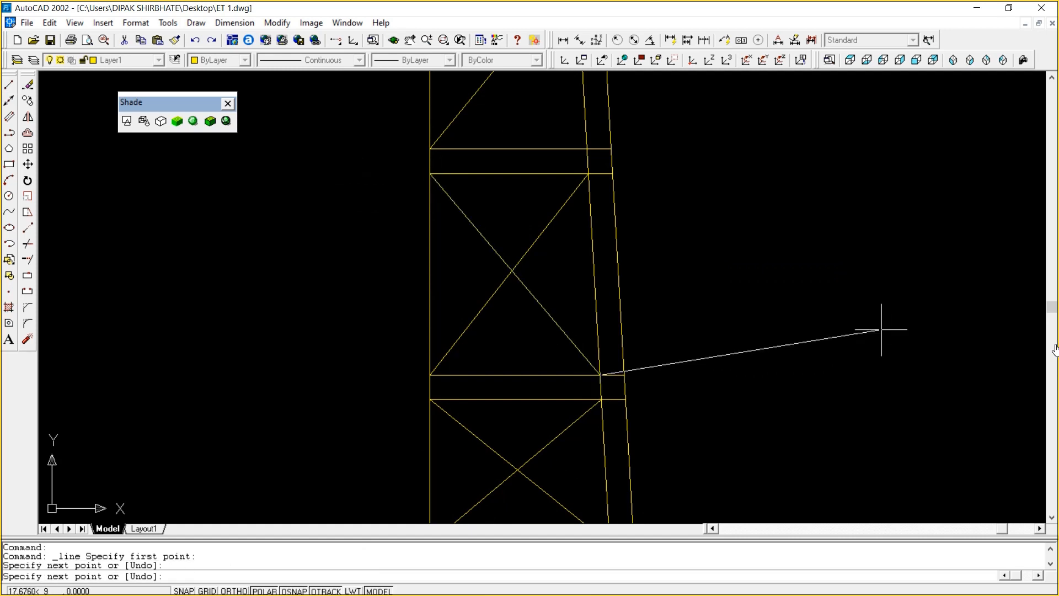
pyautogui.press('Escape')
# Draw the crossing diagonal in the fourth panel above the bulge, from the upper member's lower centerline corner to the lower member's upper inner-outline corner
pyautogui.write('p')
pyautogui.press('Return')
pyautogui.moveTo(881, 330); pyautogui.dragTo(877, 402)
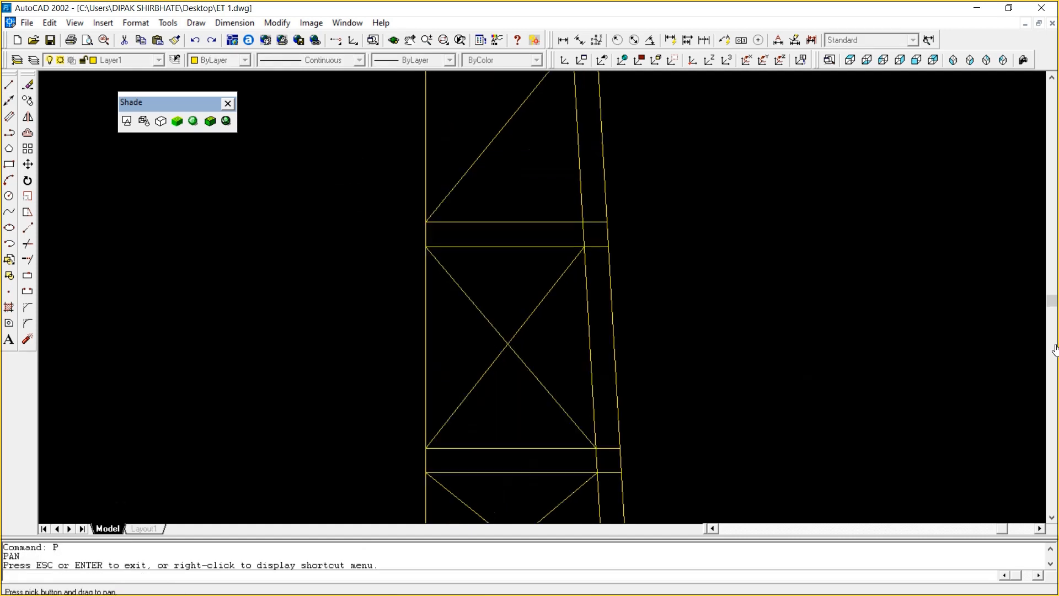
pyautogui.moveTo(643, 210); pyautogui.dragTo(641, 117)
pyautogui.rightClick(640, 116)
pyautogui.click(668, 125)
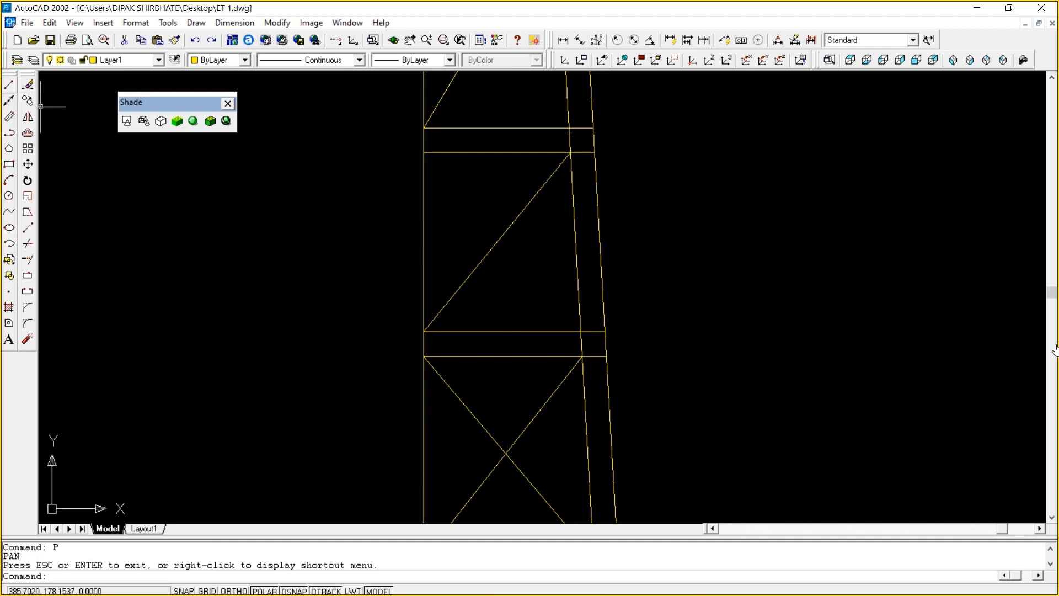
pyautogui.click(9, 85)
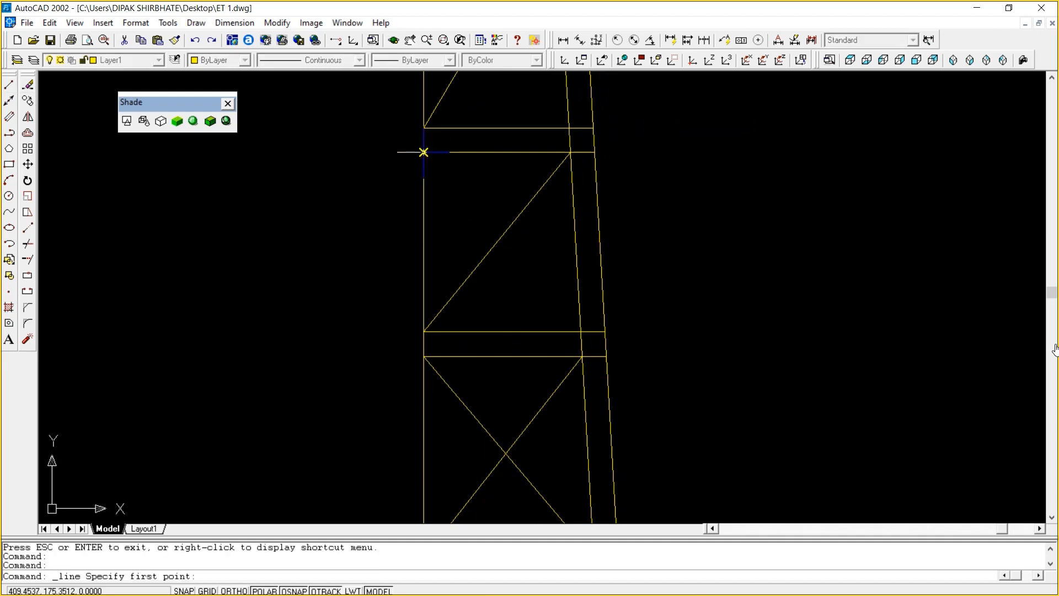
pyautogui.click(423, 152)
pyautogui.click(581, 331)
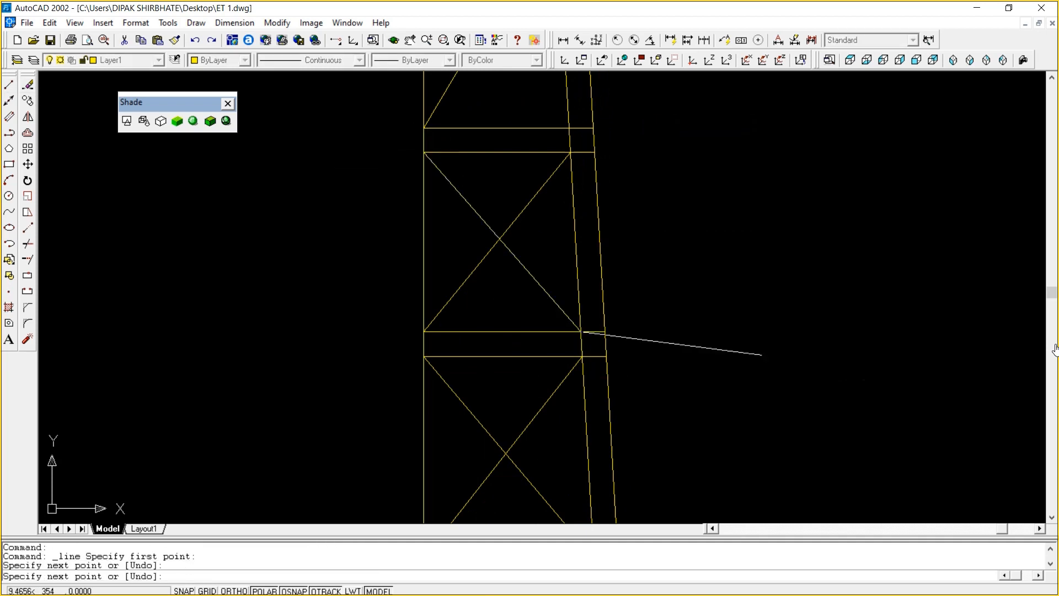
pyautogui.press('Escape')
# Draw the crossing diagonal in the tall fifth panel above the bulge, which has only one diagonal
pyautogui.write('p')
pyautogui.press('Return')
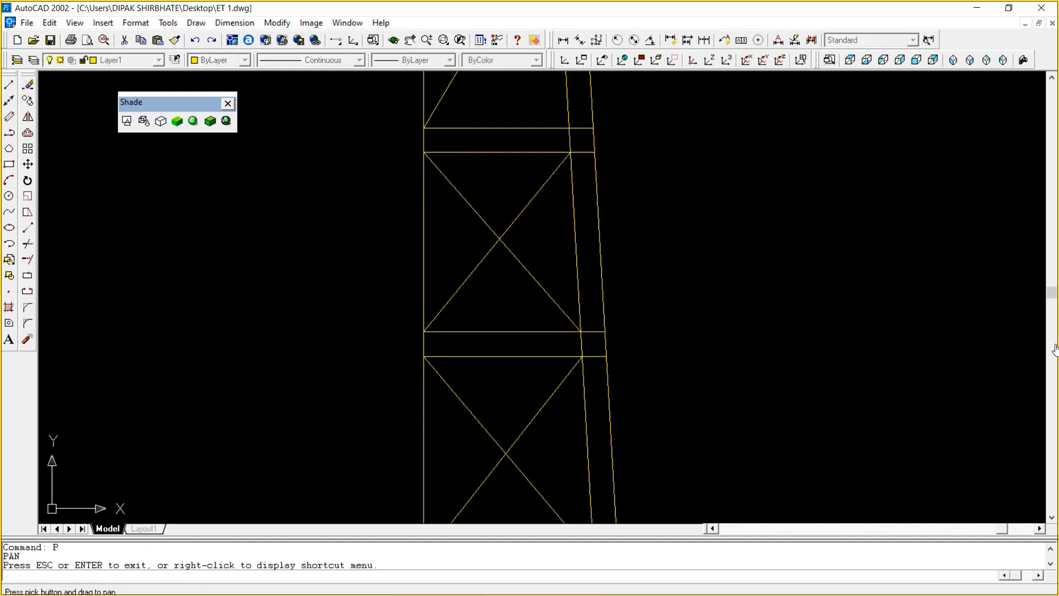
pyautogui.moveTo(645, 116); pyautogui.dragTo(668, 323)
pyautogui.rightClick(675, 164)
pyautogui.click(699, 173)
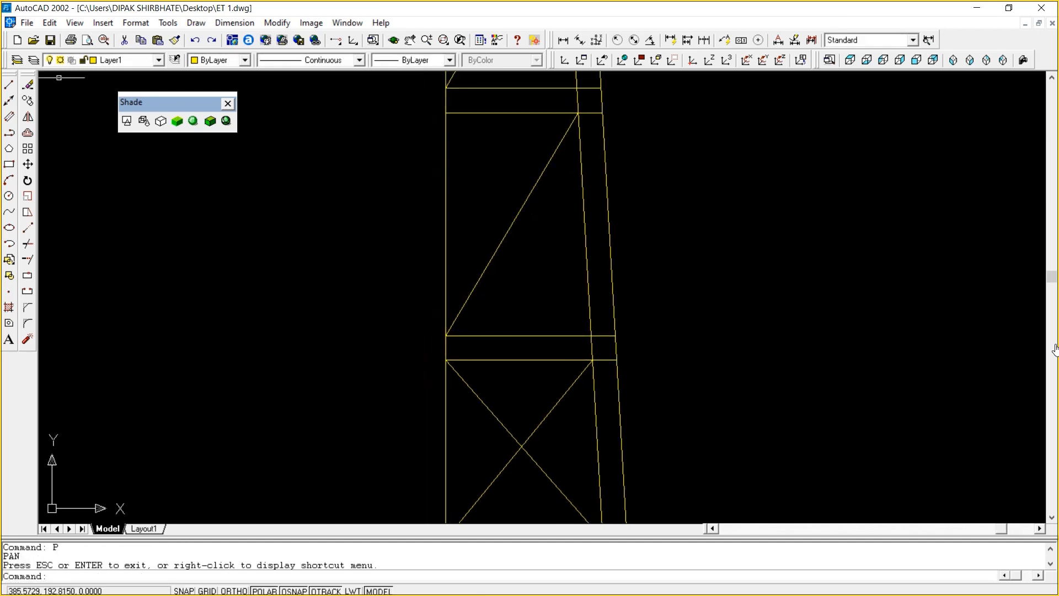
# Draw a line from the panel's upper-left corner to the inner sloping leg's lower intersection, completing the X-brace above the already cross-braced tower panel
pyautogui.click(8, 84)
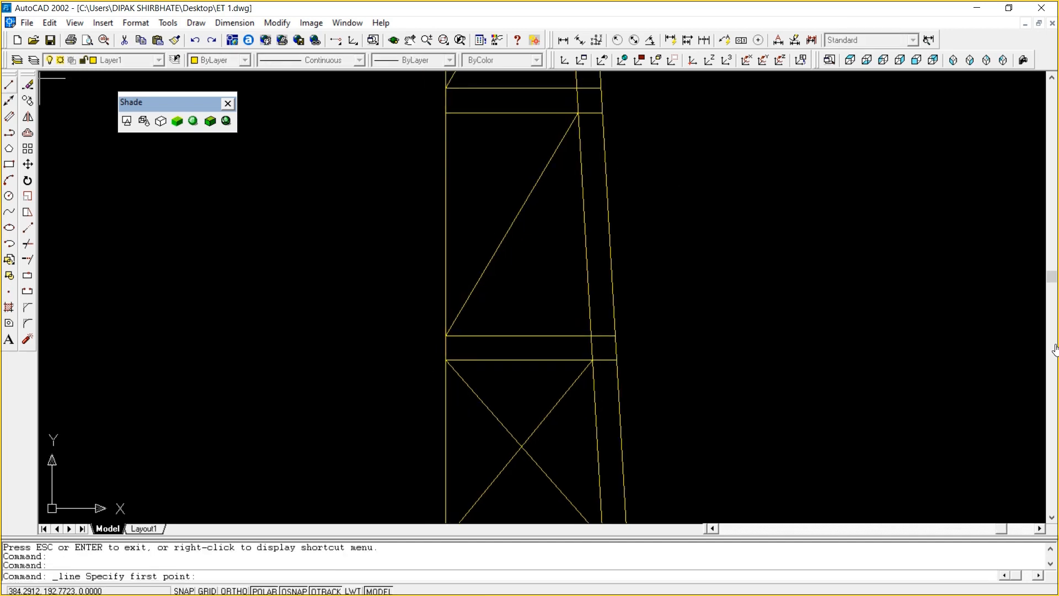
pyautogui.click(446, 112)
pyautogui.click(591, 335)
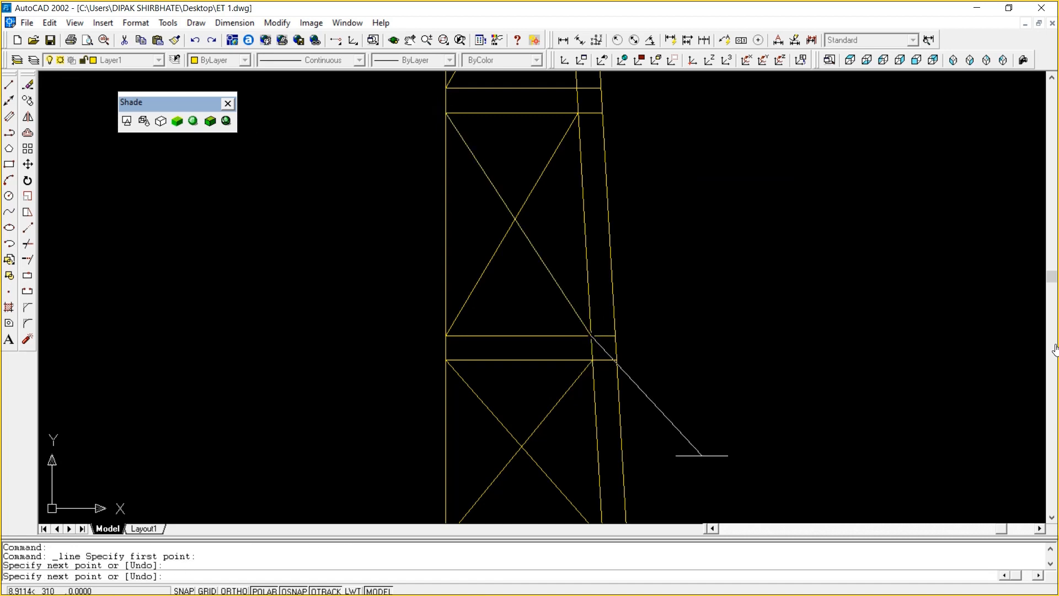
pyautogui.press('Escape')
# Complete the X-brace in the next tower panel up with a line from its upper-left corner to its lower intersection with the inner leg
pyautogui.write('p')
pyautogui.press('Return')
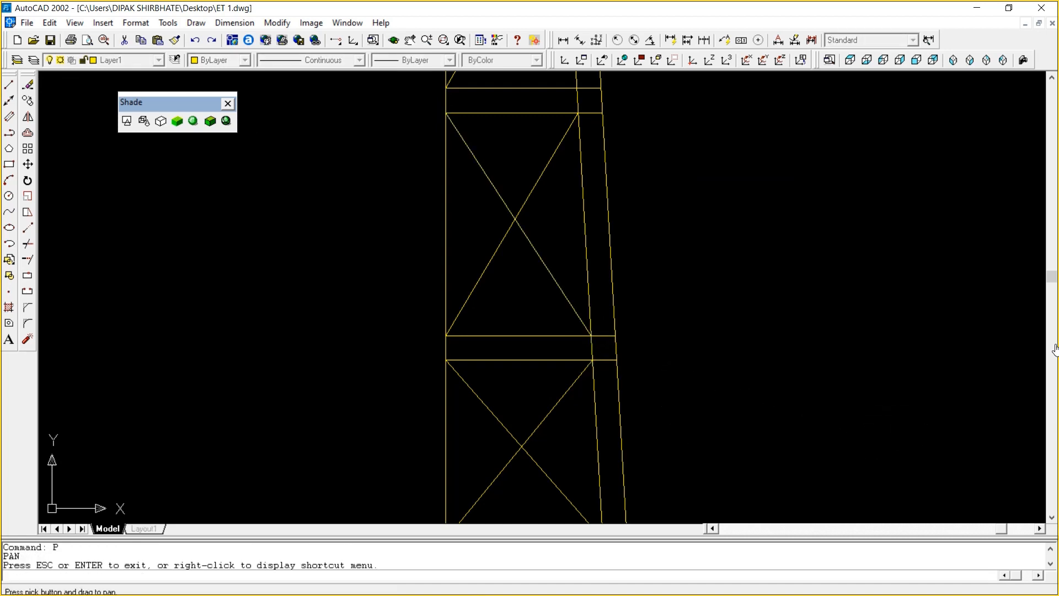
pyautogui.moveTo(650, 165); pyautogui.dragTo(690, 180)
pyautogui.rightClick(690, 180)
pyautogui.click(717, 189)
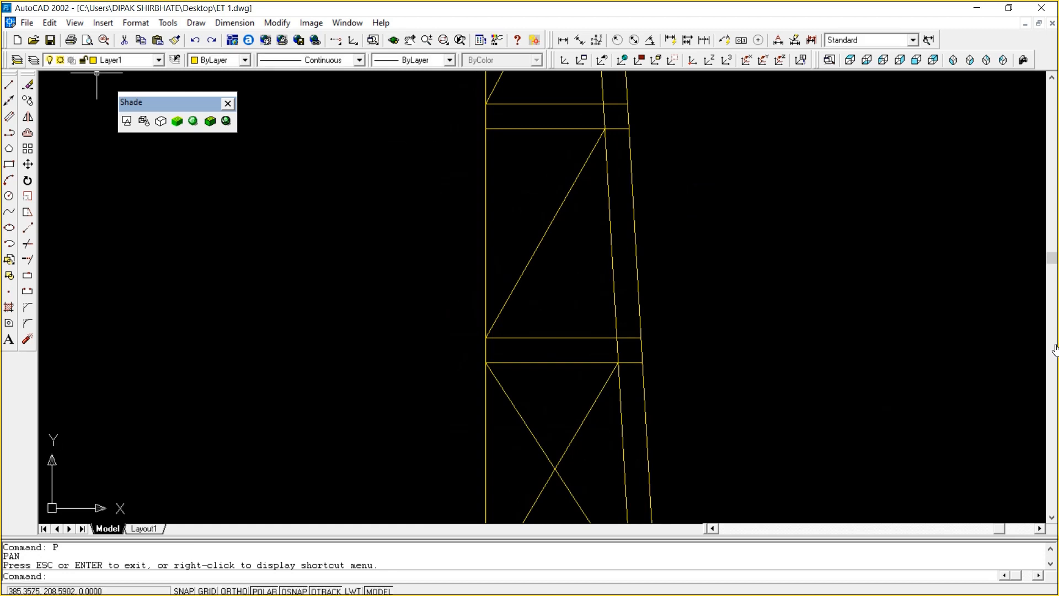
pyautogui.click(9, 85)
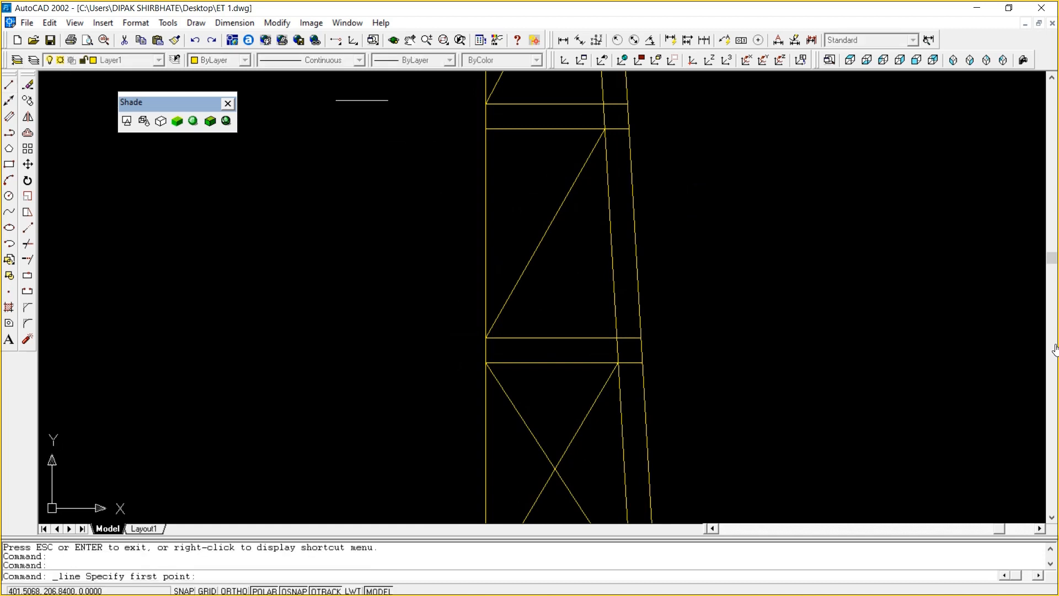
pyautogui.click(485, 128)
pyautogui.click(616, 337)
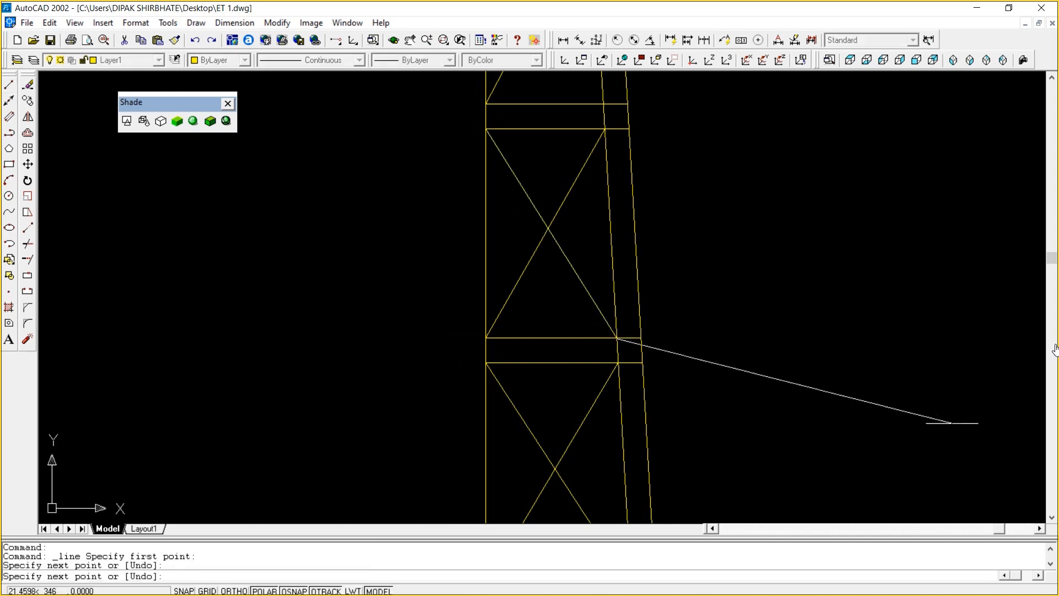
pyautogui.press('Escape')
# Add the missing second diagonal to the following panel up, running from the centreline's upper corner down to the inner leg
pyautogui.write('p')
pyautogui.press('Return')
pyautogui.moveTo(897, 374); pyautogui.dragTo(879, 371)
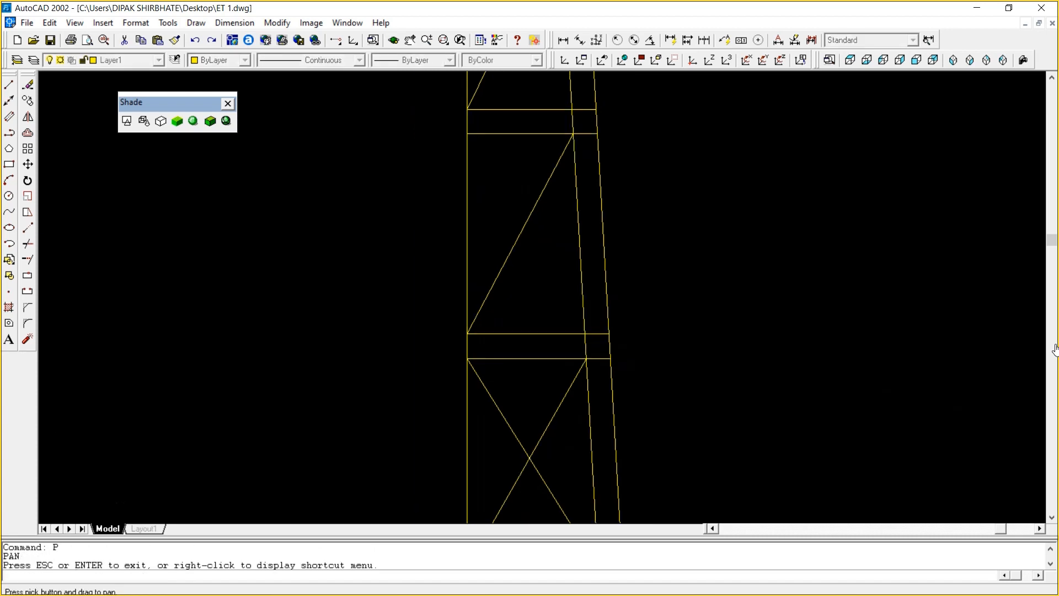
pyautogui.rightClick(668, 200)
pyautogui.click(687, 208)
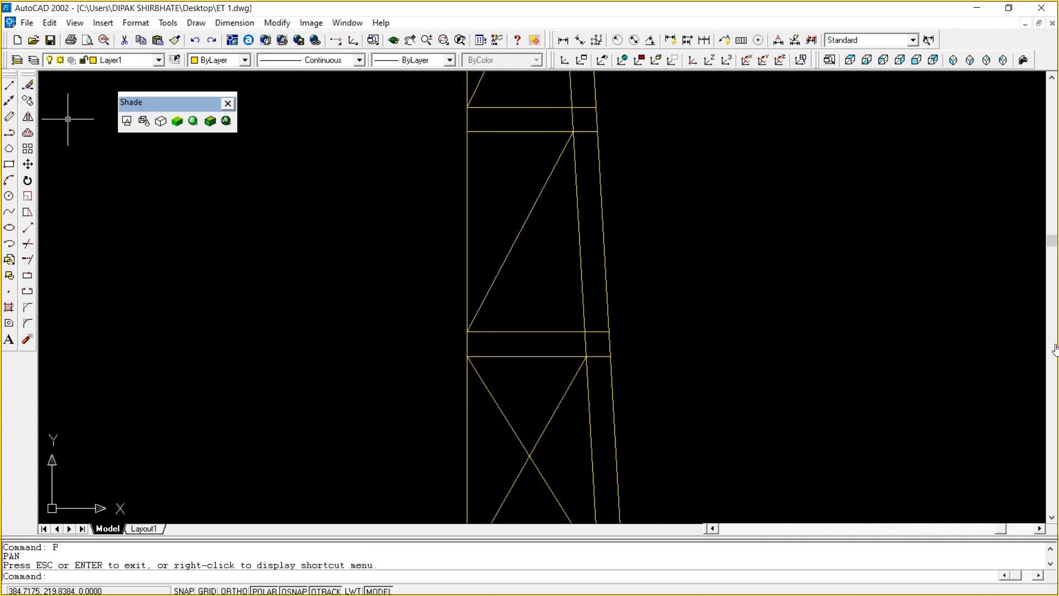
pyautogui.click(9, 85)
pyautogui.click(466, 131)
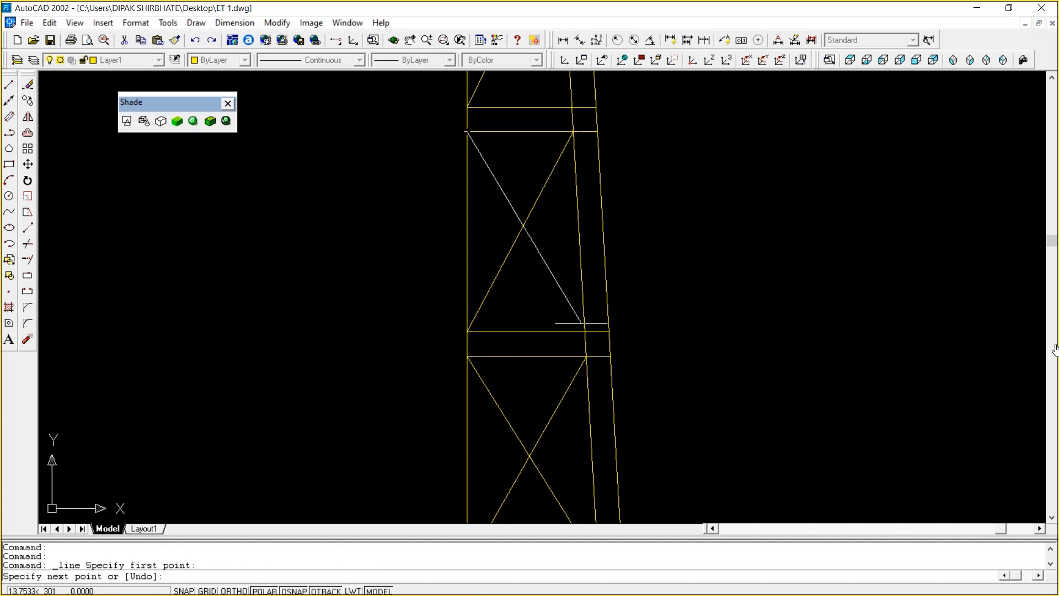
pyautogui.click(585, 331)
pyautogui.press('Escape')
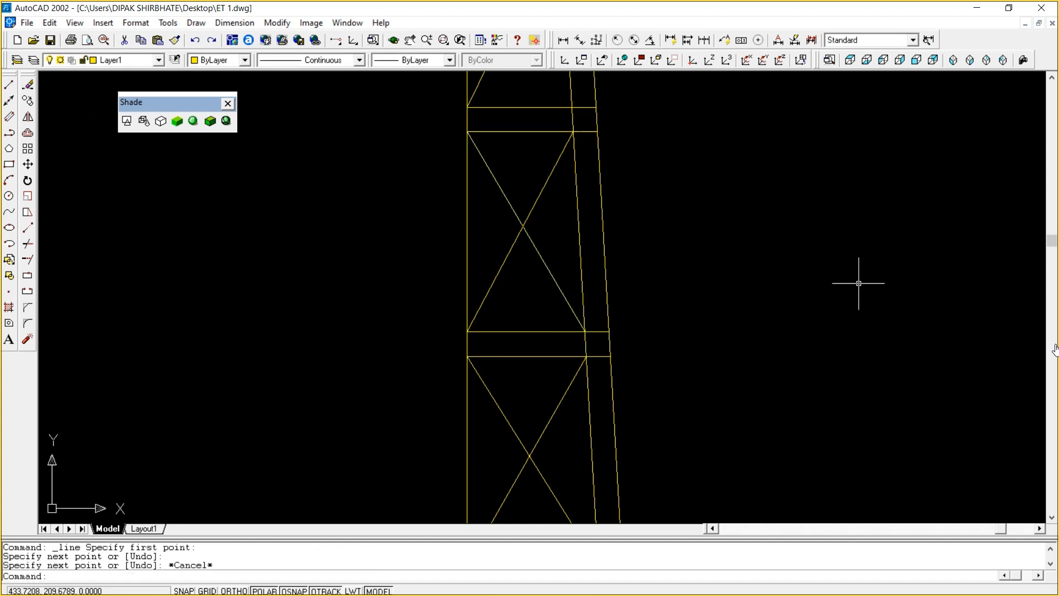
# Cross-brace the next single-diagonal panel above by joining its upper-left corner to its lower-right corner on the inner leg
pyautogui.write('P')
pyautogui.press('Return')
pyautogui.moveTo(825, 274); pyautogui.dragTo(867, 549)
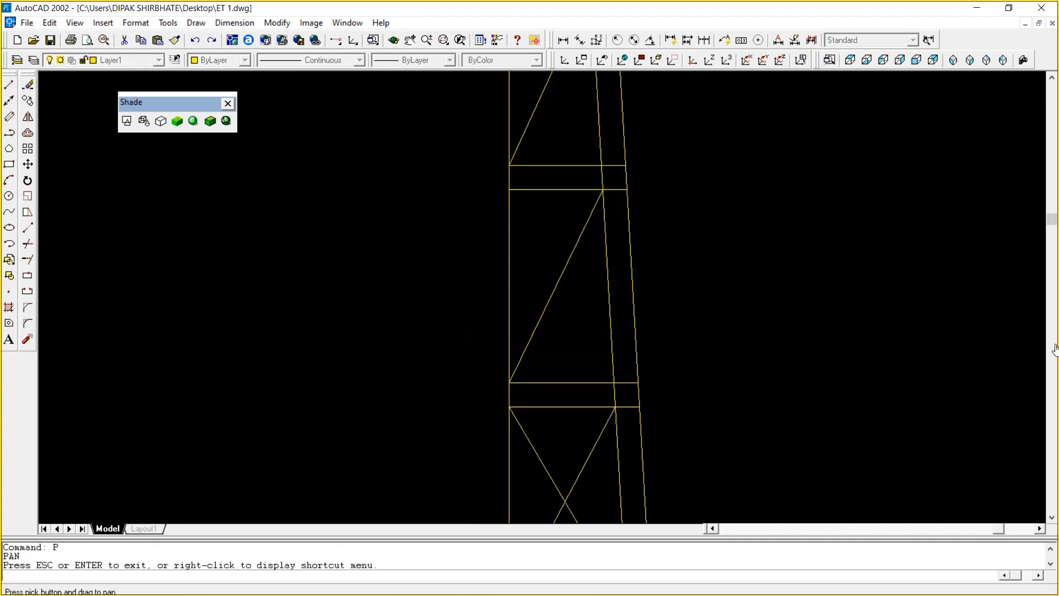
pyautogui.rightClick(739, 241)
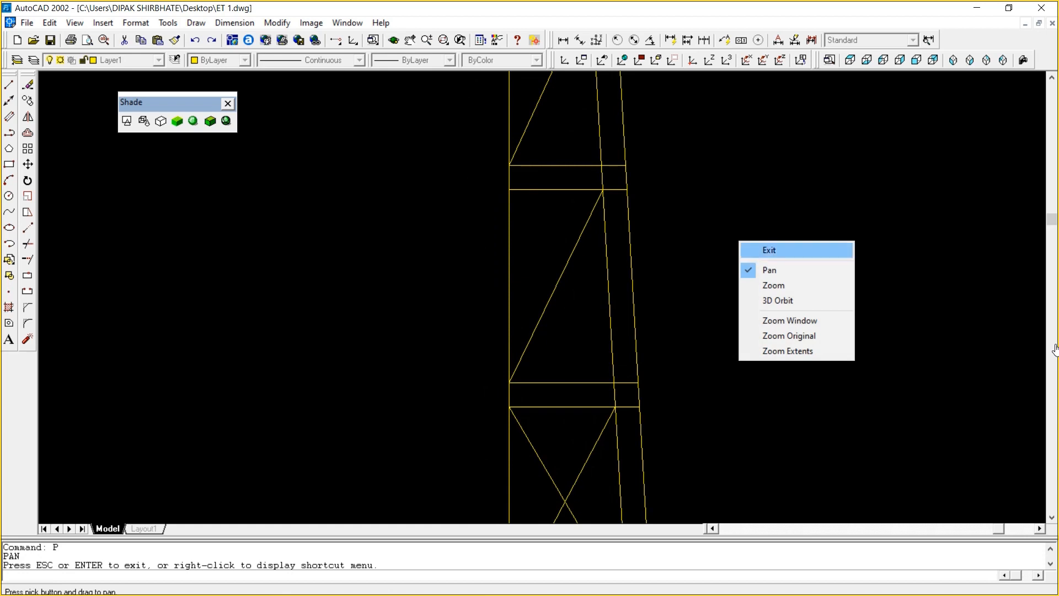
pyautogui.click(769, 250)
pyautogui.click(9, 84)
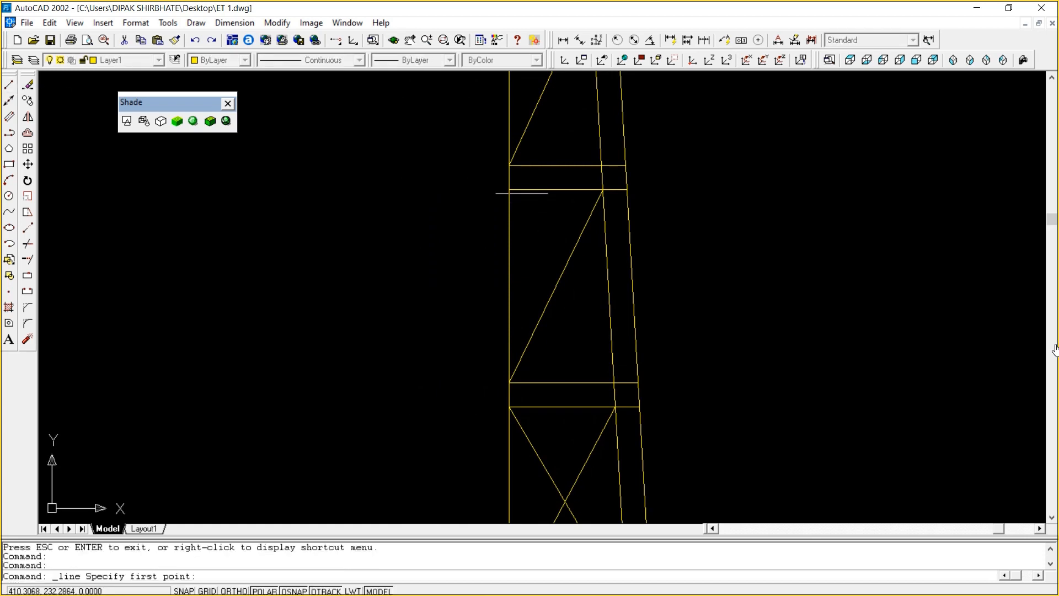
pyautogui.click(509, 189)
pyautogui.click(616, 381)
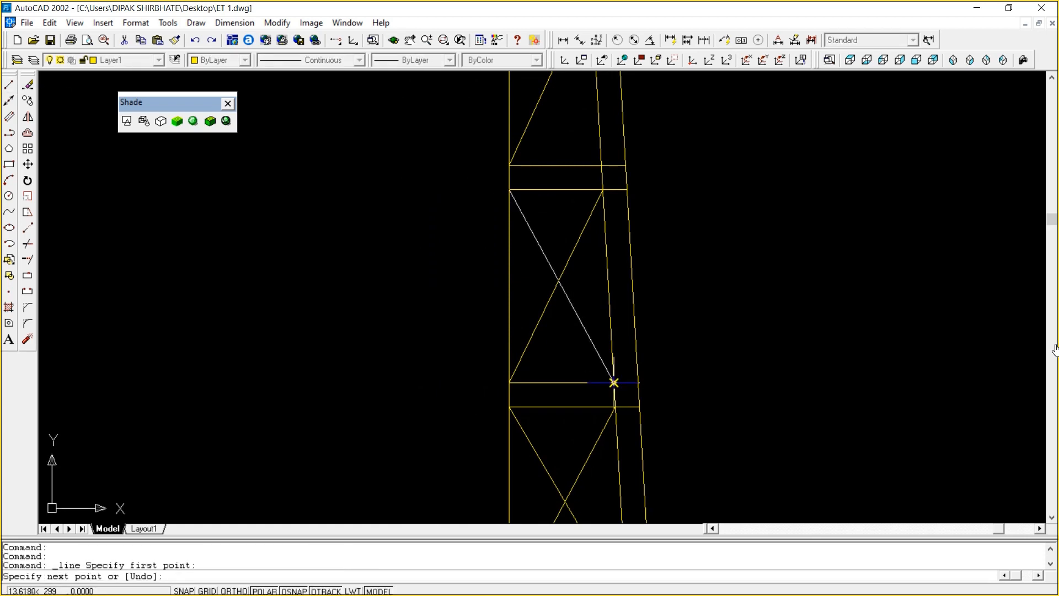
pyautogui.press('Escape')
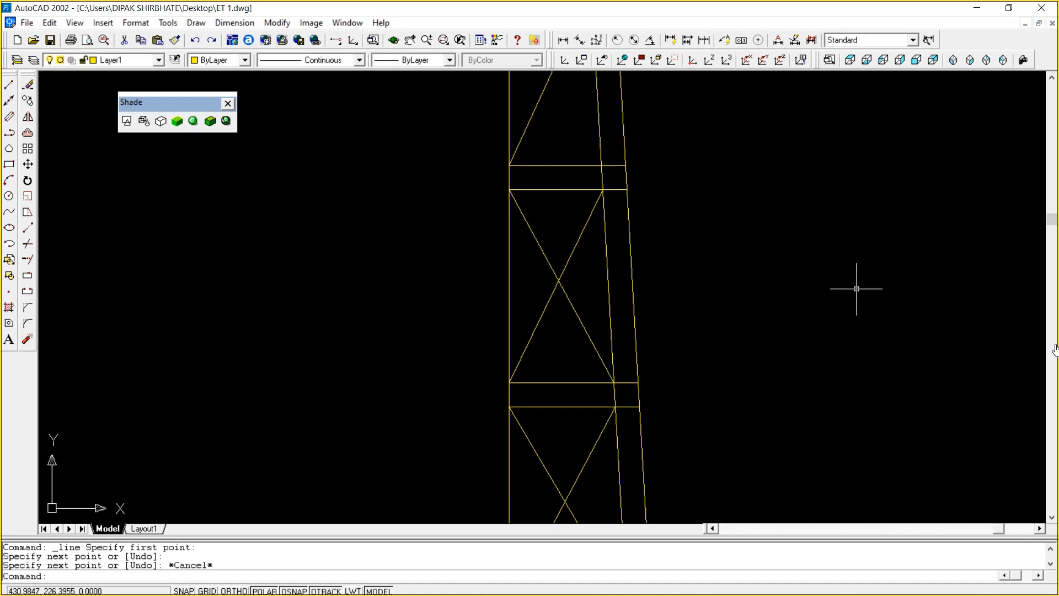
# Draw the opposite diagonal in the second panel below the leg's bend, from its upper-left corner to the inner leg's lower intersection
pyautogui.write('P')
pyautogui.press('Return')
pyautogui.moveTo(717, 122); pyautogui.dragTo(666, 303)
pyautogui.rightClick(672, 200)
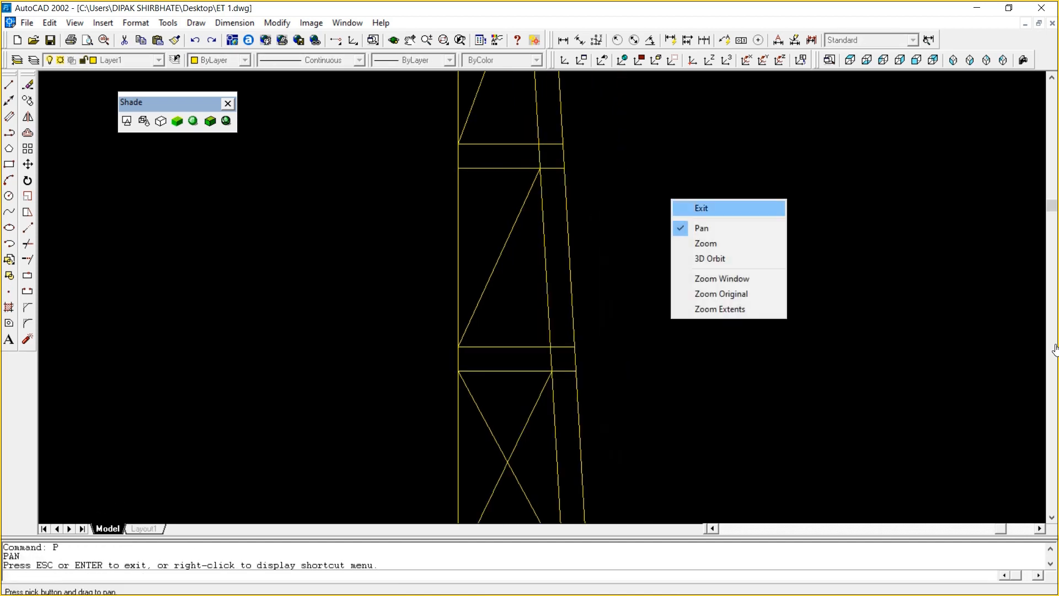
pyautogui.click(700, 208)
pyautogui.click(9, 84)
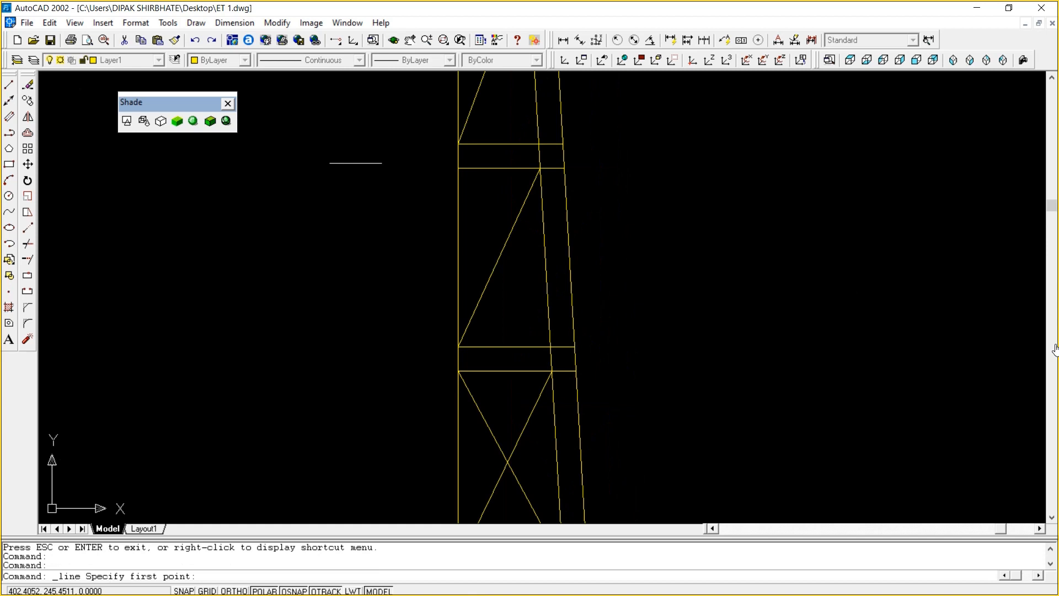
pyautogui.click(458, 168)
pyautogui.click(550, 347)
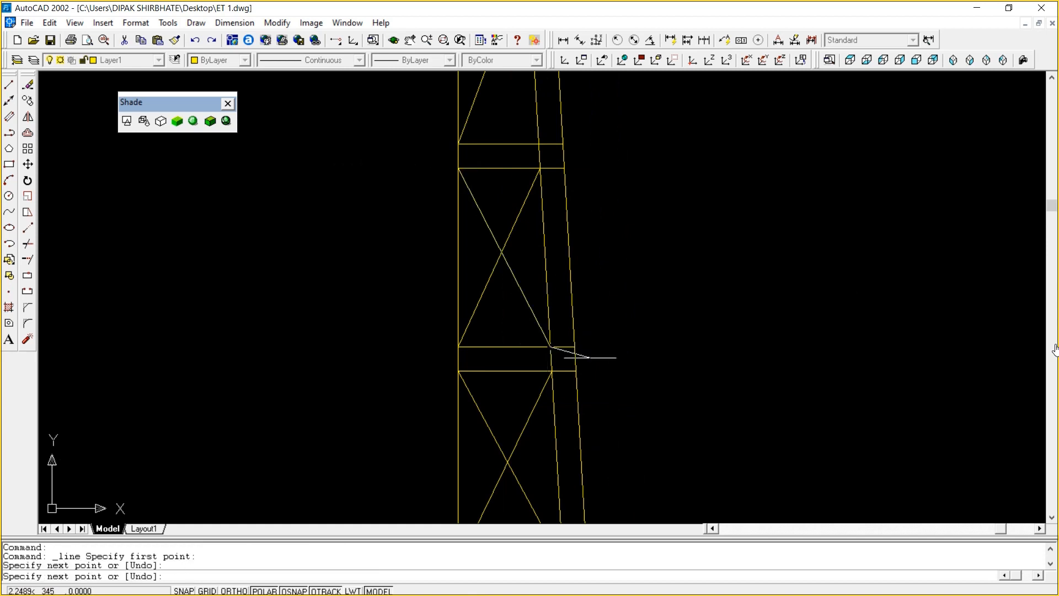
pyautogui.press('Escape')
# Complete the X-brace in the panel directly below the leg's bend with a line from its upper-left to its lower-right corner
pyautogui.write('P')
pyautogui.press('Return')
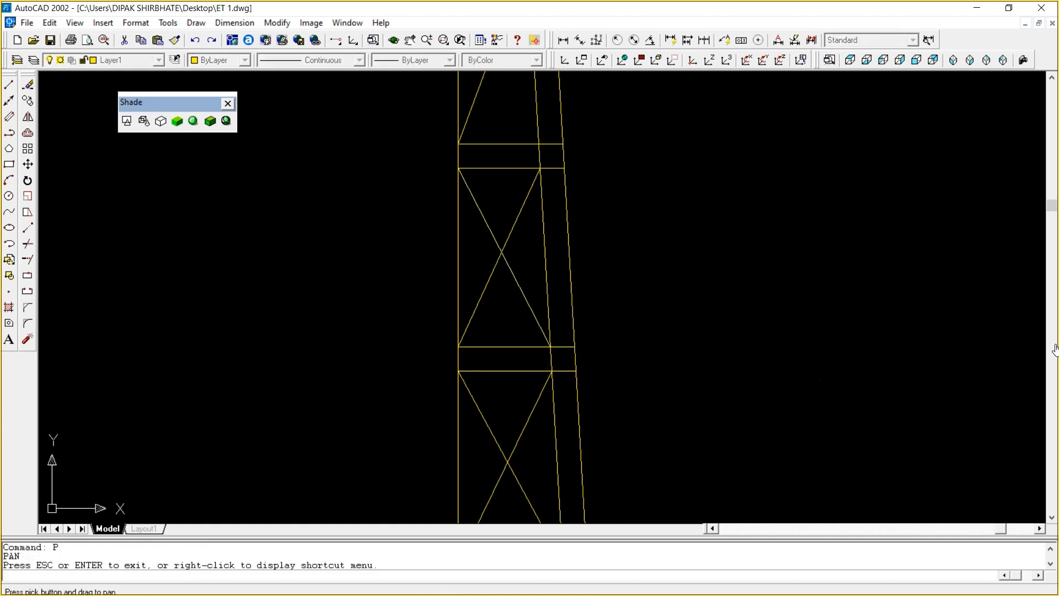
pyautogui.moveTo(523, 176); pyautogui.dragTo(491, 169)
pyautogui.rightClick(491, 169)
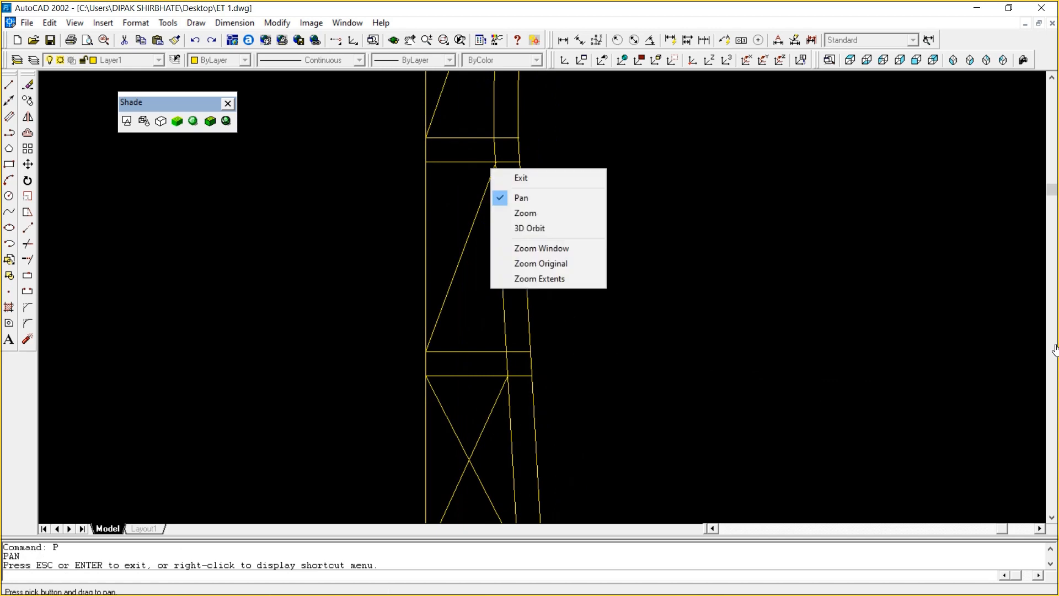
pyautogui.click(533, 177)
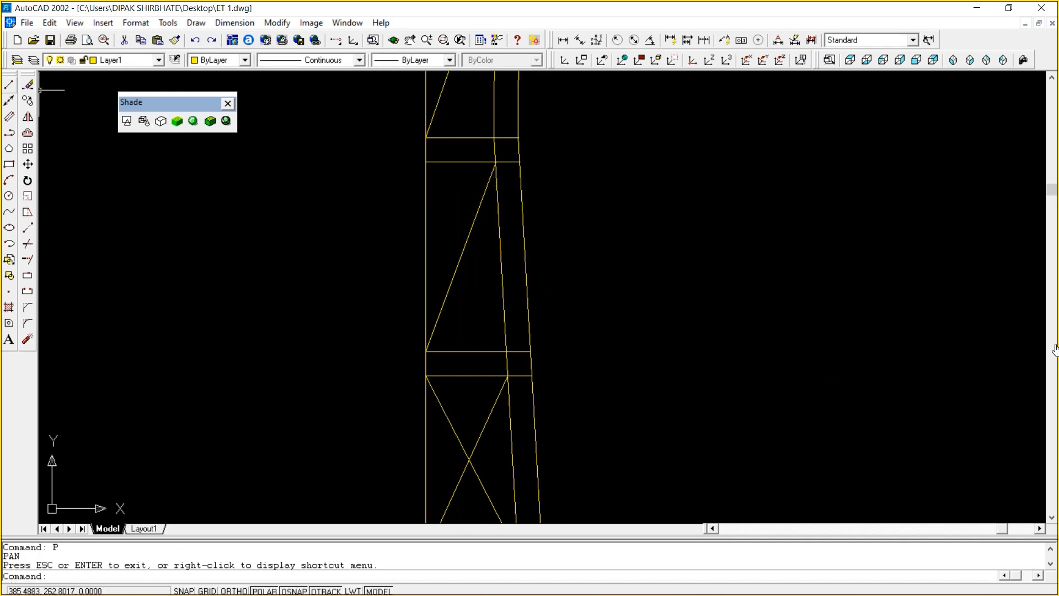
pyautogui.click(9, 85)
pyautogui.click(426, 161)
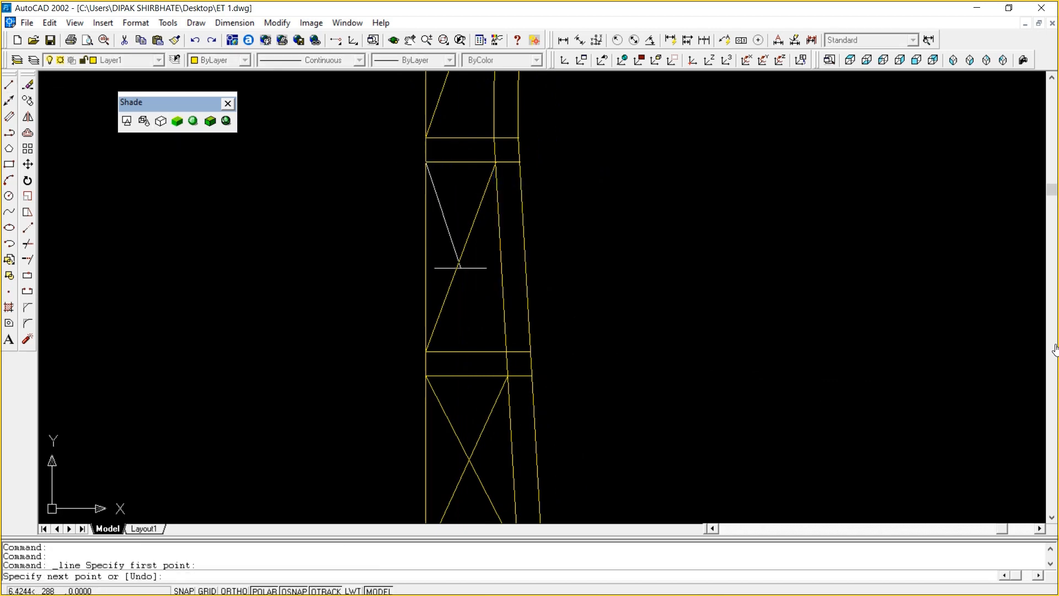
pyautogui.click(507, 351)
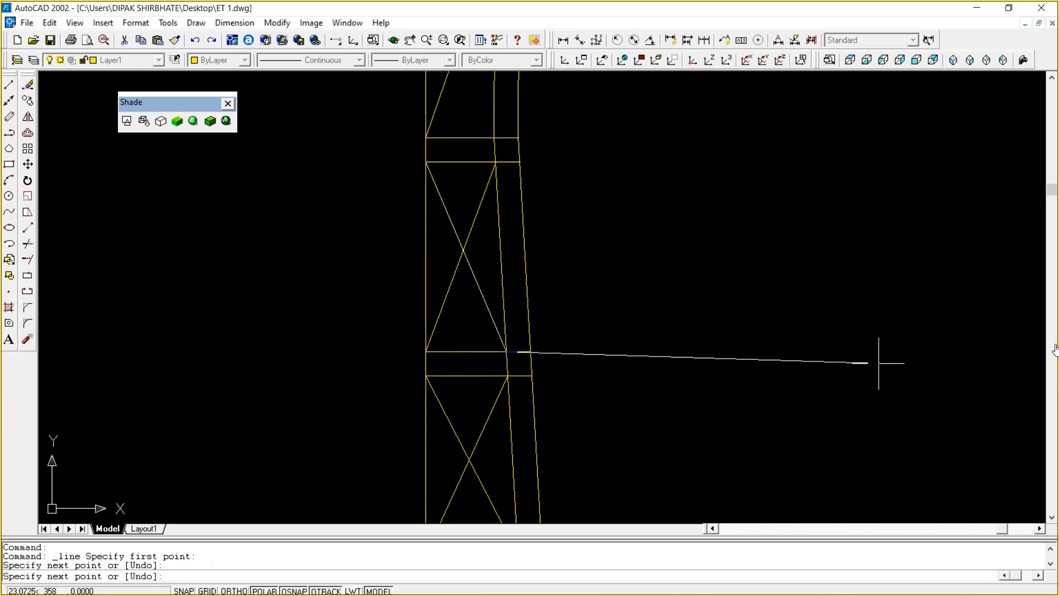
pyautogui.press('Escape')
# Draw the second diagonal in the tall panel directly above the leg's bend, from its lower-right corner to its upper-left corner
pyautogui.write('P')
pyautogui.press('Return')
pyautogui.moveTo(607, 121); pyautogui.dragTo(646, 355)
pyautogui.rightClick(642, 265)
pyautogui.click(670, 274)
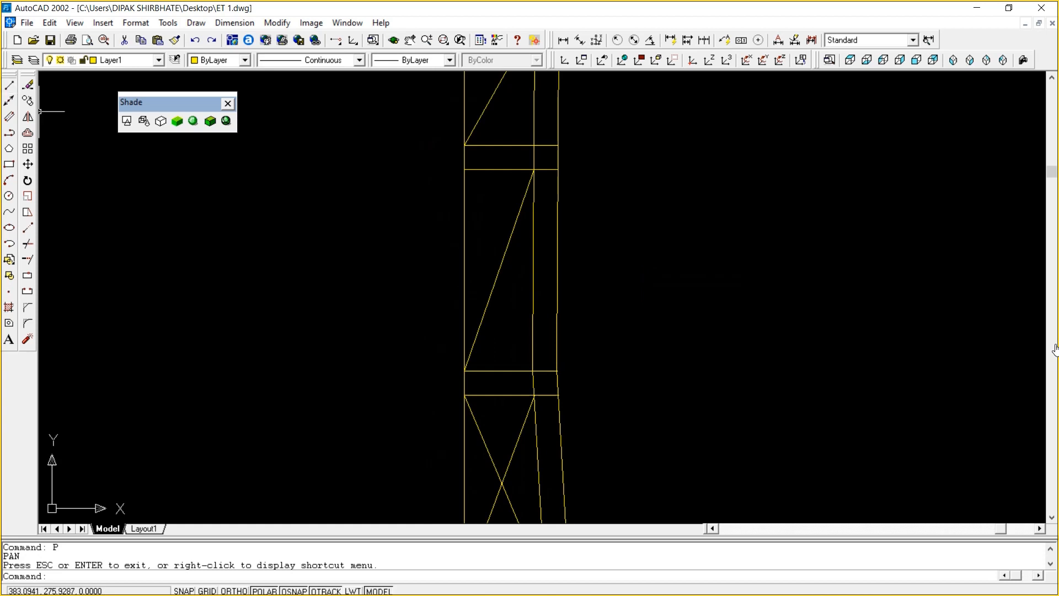
pyautogui.click(9, 84)
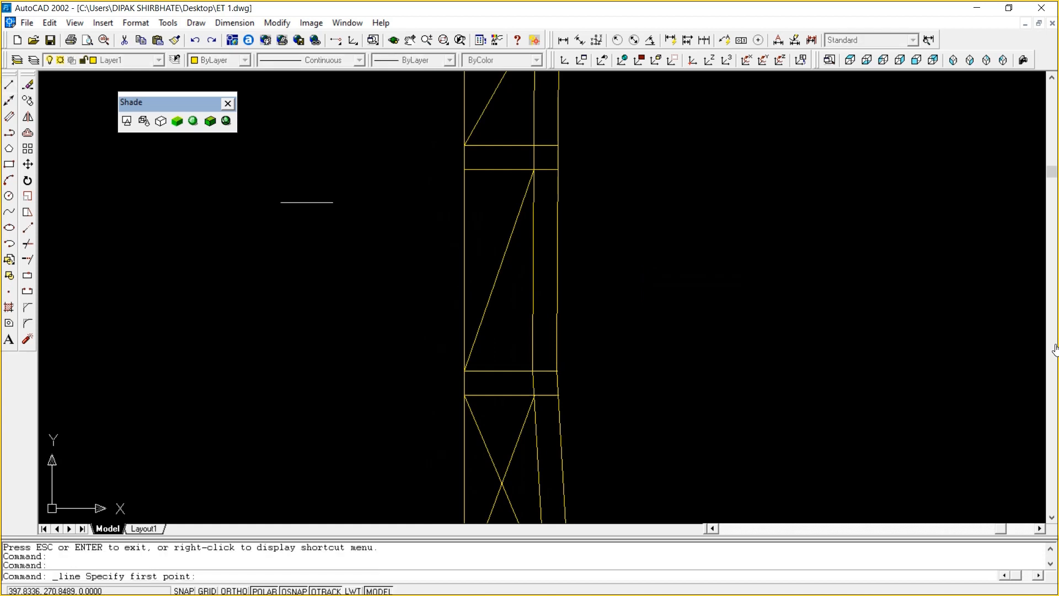
pyautogui.click(532, 369)
pyautogui.click(465, 169)
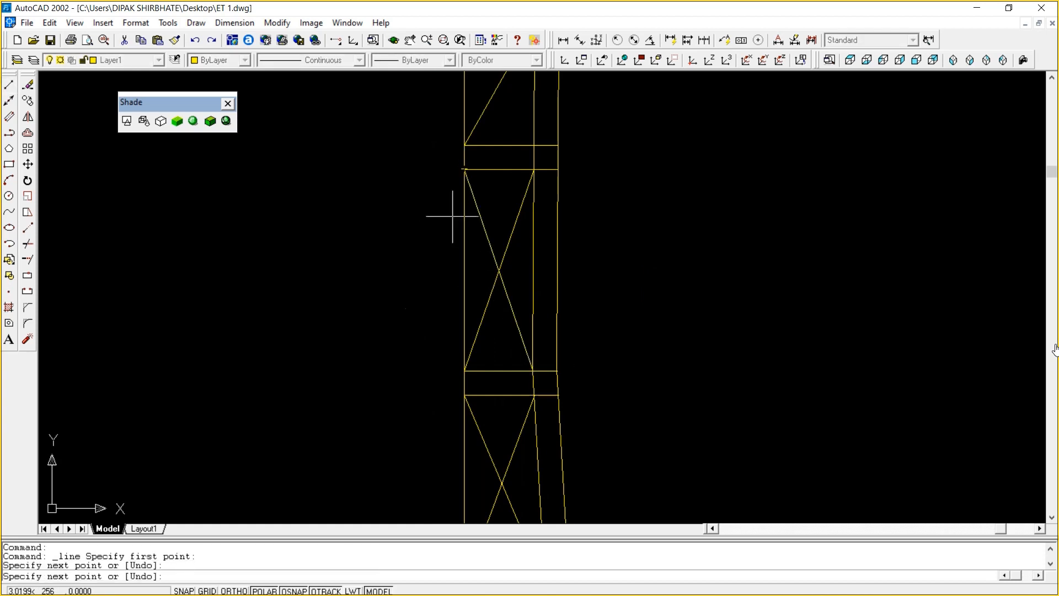
pyautogui.press('Escape')
# Cross-brace the first short panel above the tall one with a line from its upper-left corner to the inner leg's lower intersection
pyautogui.write('P')
pyautogui.press('Return')
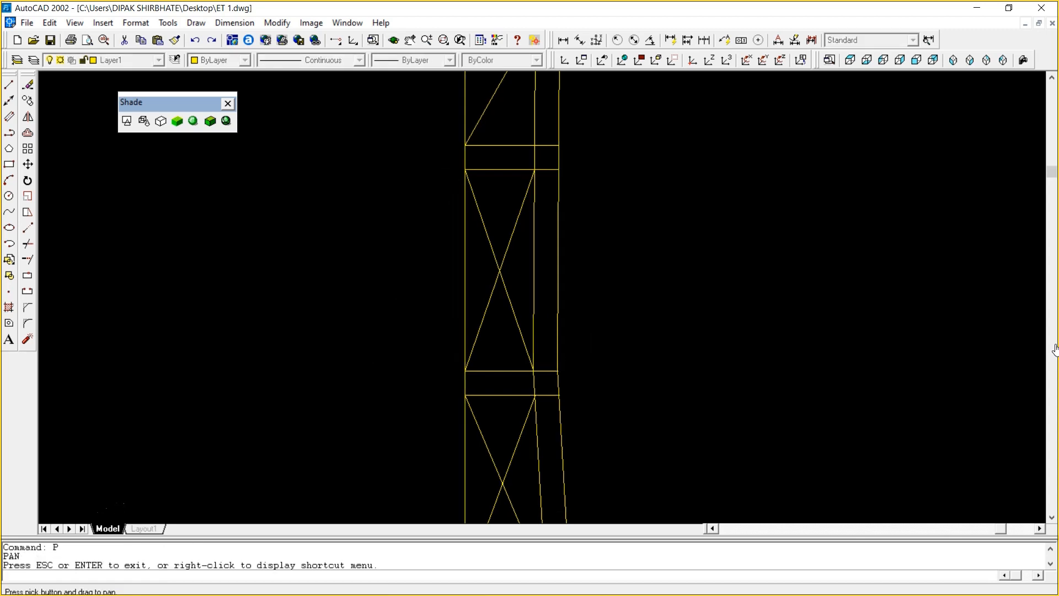
pyautogui.moveTo(602, 122); pyautogui.dragTo(562, 355)
pyautogui.rightClick(563, 235)
pyautogui.click(593, 244)
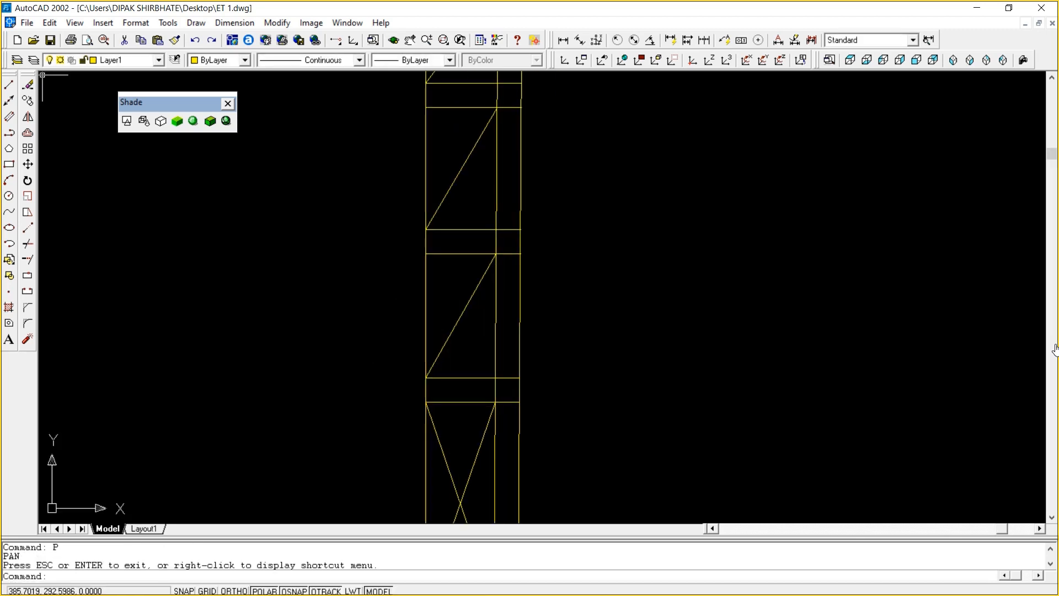
pyautogui.click(9, 84)
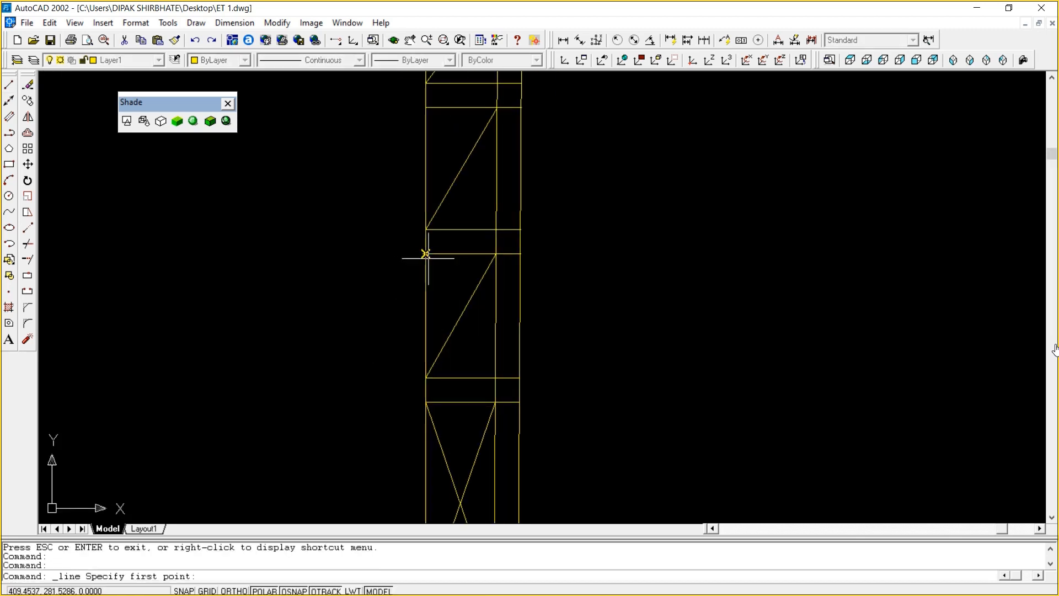
pyautogui.click(427, 254)
pyautogui.click(496, 378)
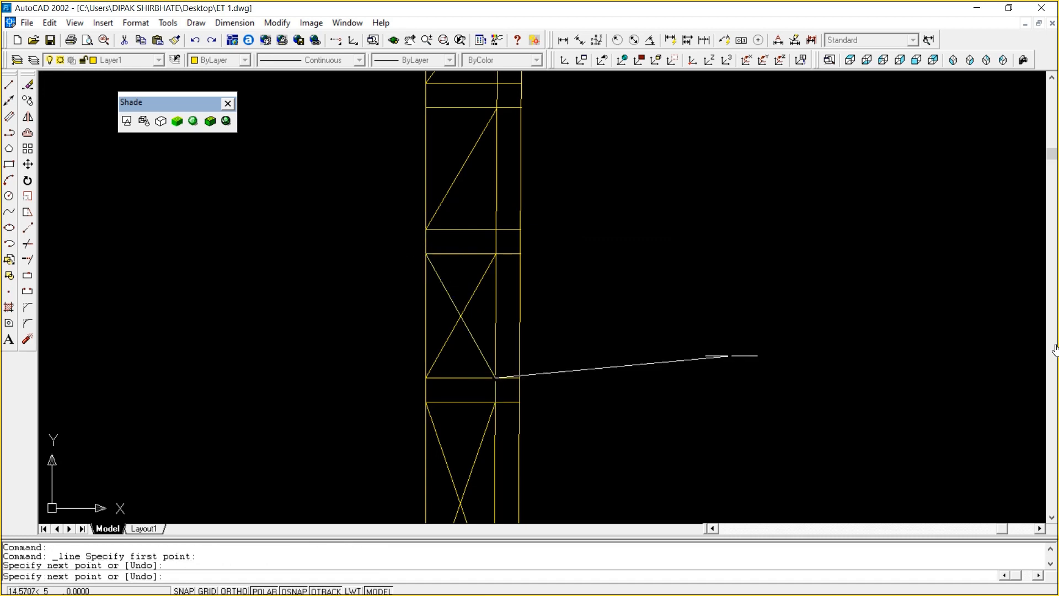
pyautogui.press('Escape')
pyautogui.press('Escape')
# Complete the X-brace in the second short panel up, joining its upper-left corner to its lower-right corner on the inner leg
pyautogui.write('P')
pyautogui.press('Return')
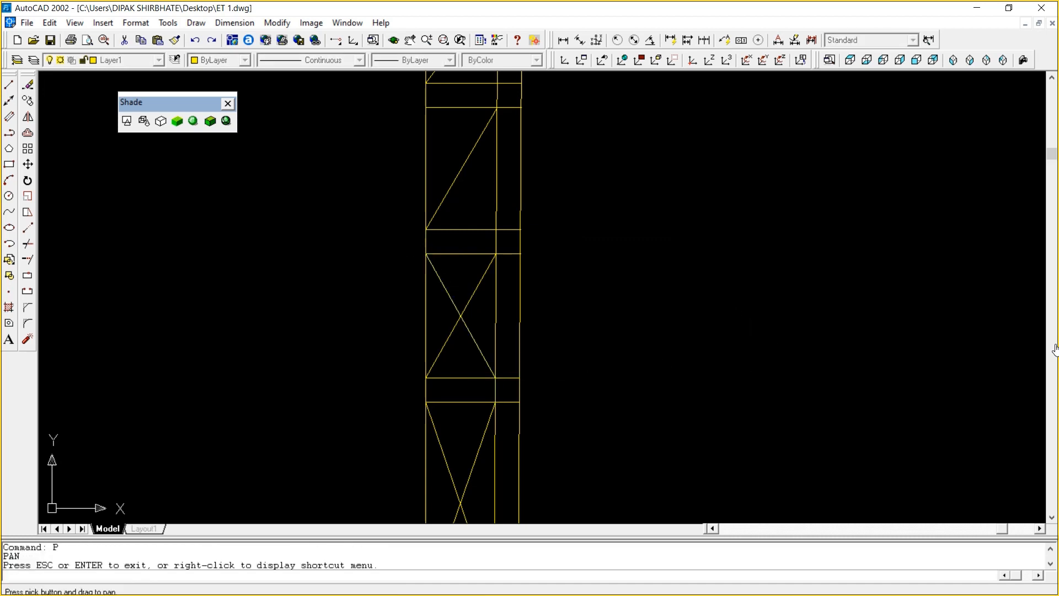
pyautogui.moveTo(723, 254); pyautogui.dragTo(768, 485)
pyautogui.rightClick(709, 319)
pyautogui.click(727, 329)
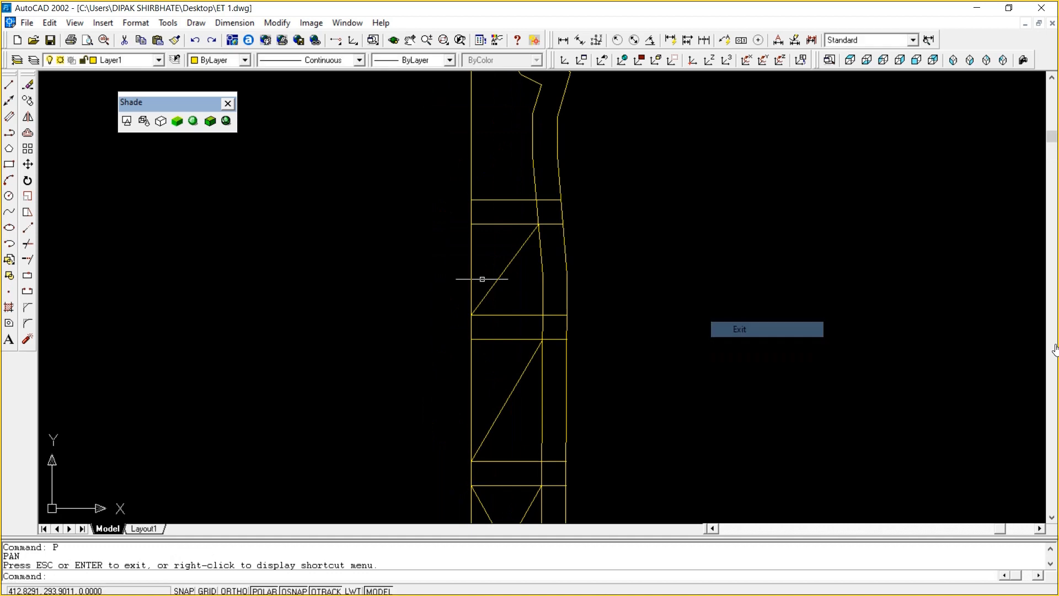
pyautogui.click(9, 84)
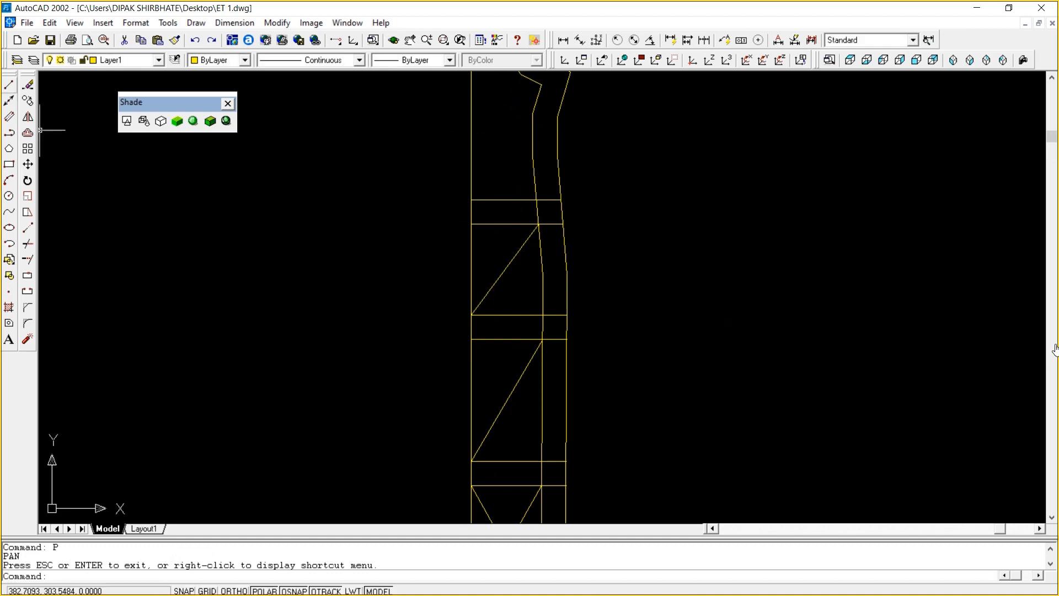
pyautogui.click(471, 339)
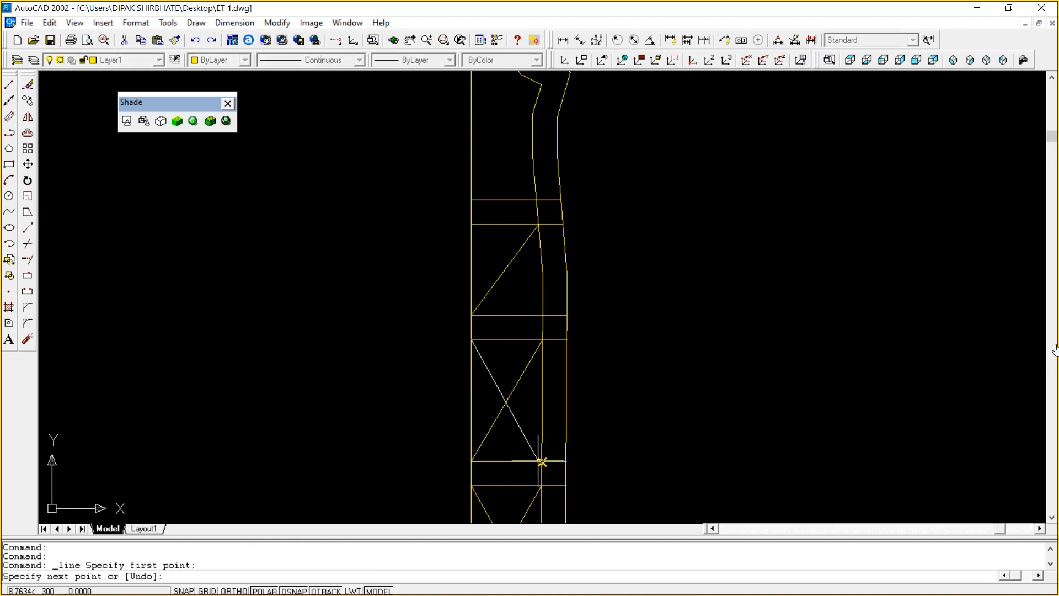
pyautogui.press('Escape')
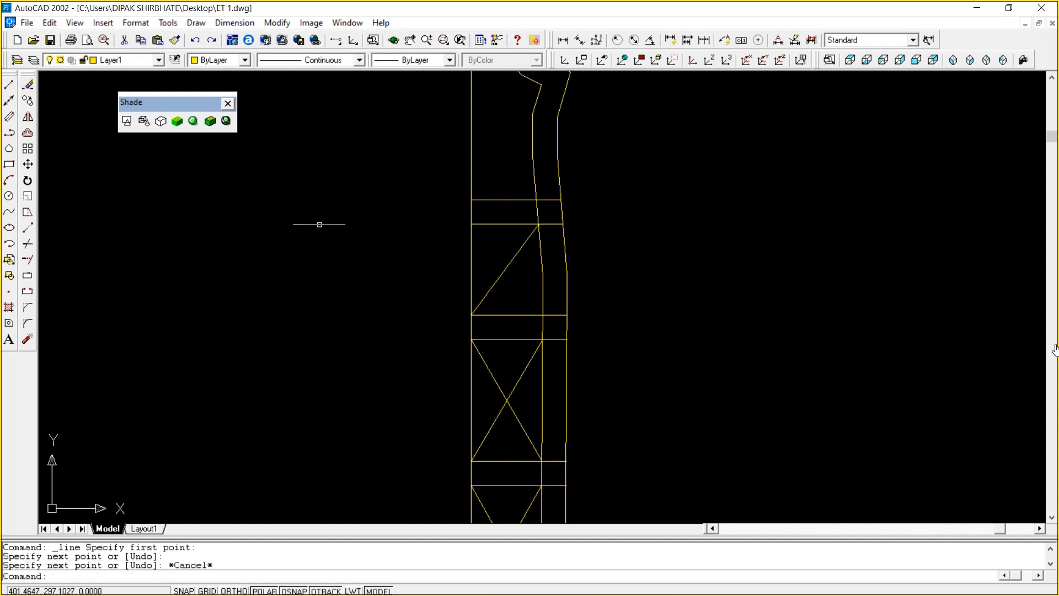
# Complete the X-brace in the uppermost braced panel with a line from its upper-left corner to its lower-right corner on the inner leg
pyautogui.click(8, 85)
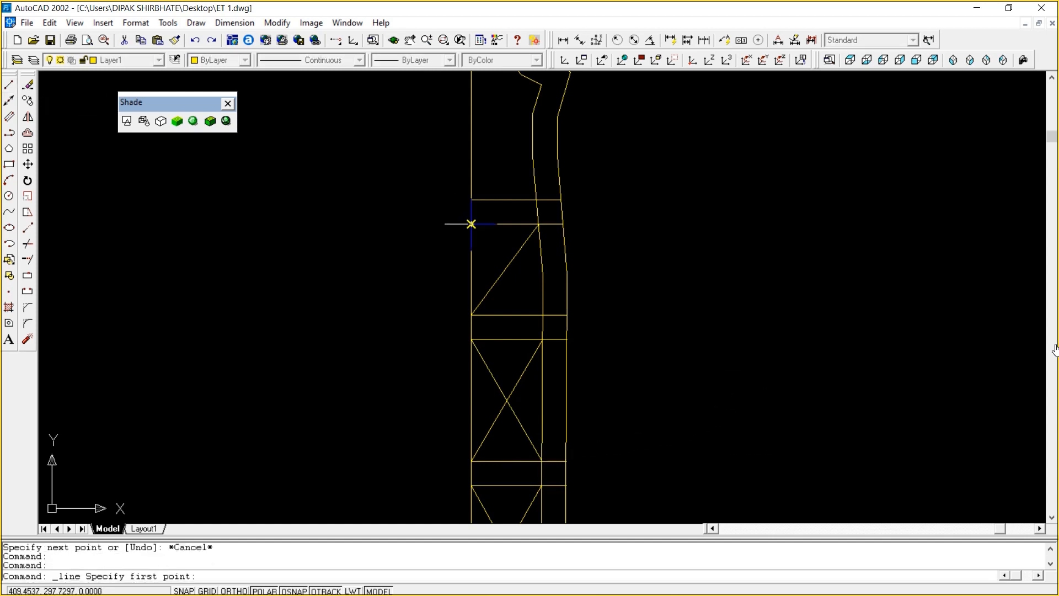
pyautogui.click(471, 223)
pyautogui.click(541, 313)
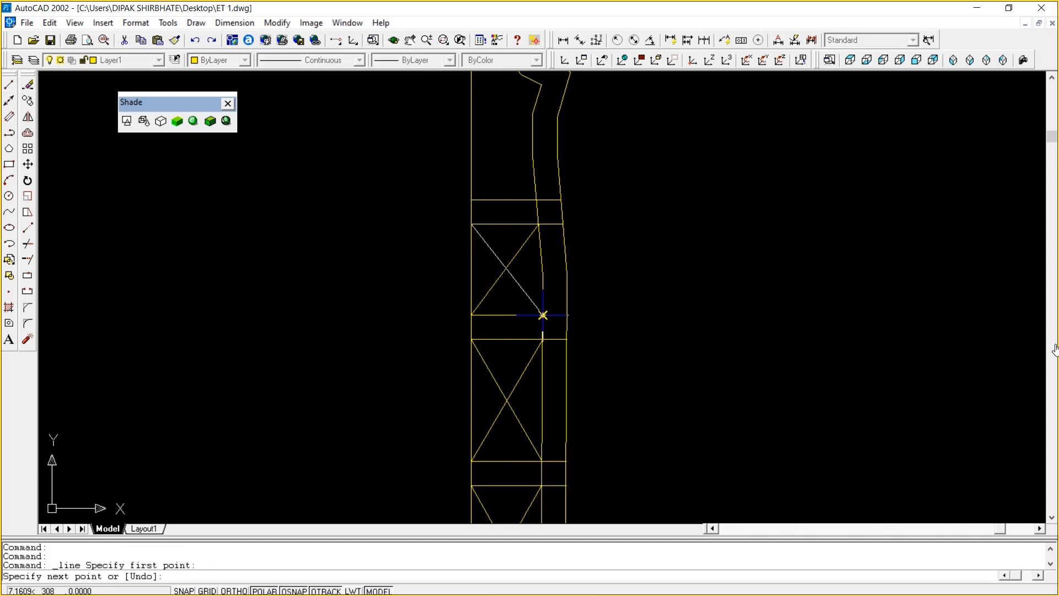
pyautogui.press('Escape')
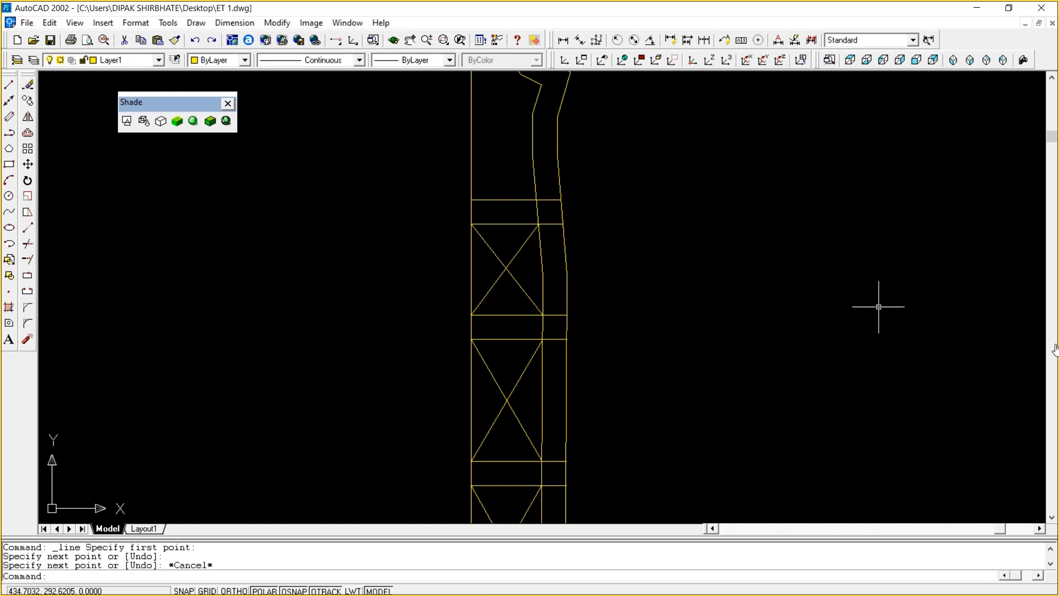
pyautogui.write('P')
pyautogui.press('Return')
pyautogui.moveTo(542, 314)
pyautogui.mouseDown()
pyautogui.moveTo(585, 511)
pyautogui.moveTo(562, 436)
pyautogui.mouseUp()
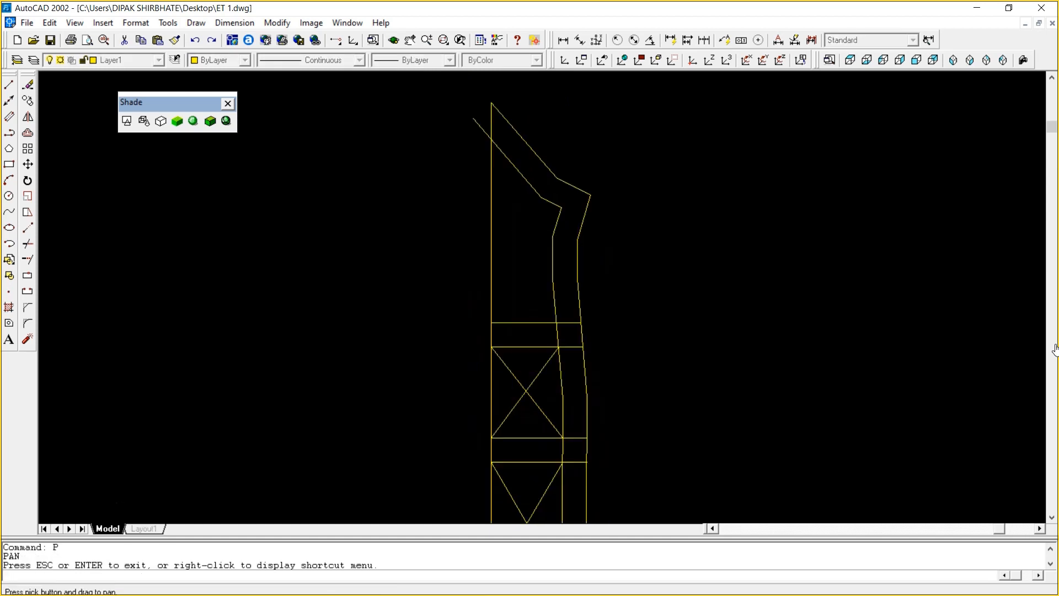
pyautogui.moveTo(793, 331); pyautogui.dragTo(674, 201)
pyautogui.rightClick(673, 201)
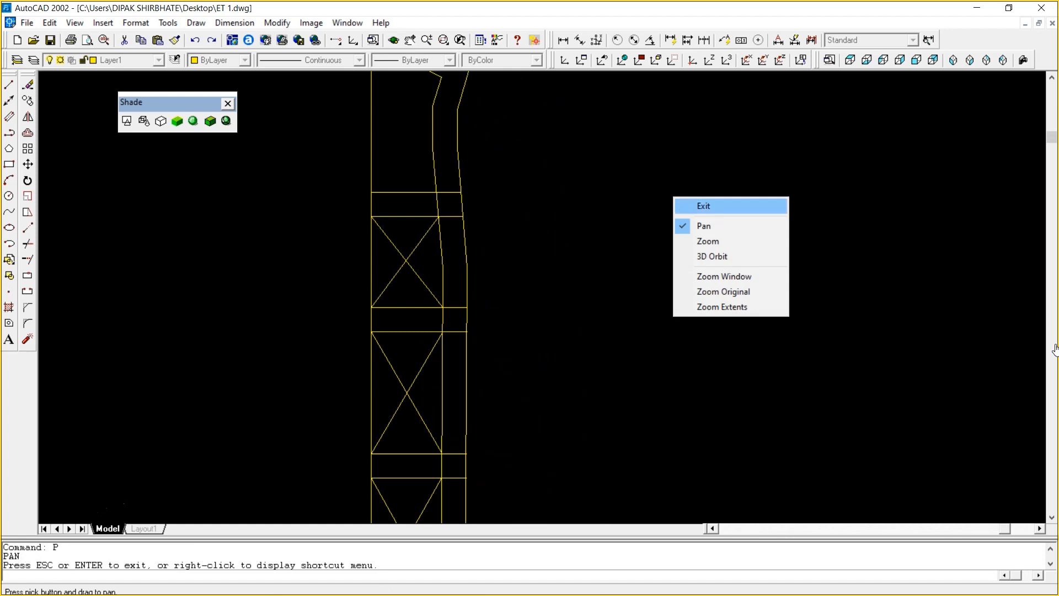
pyautogui.click(697, 204)
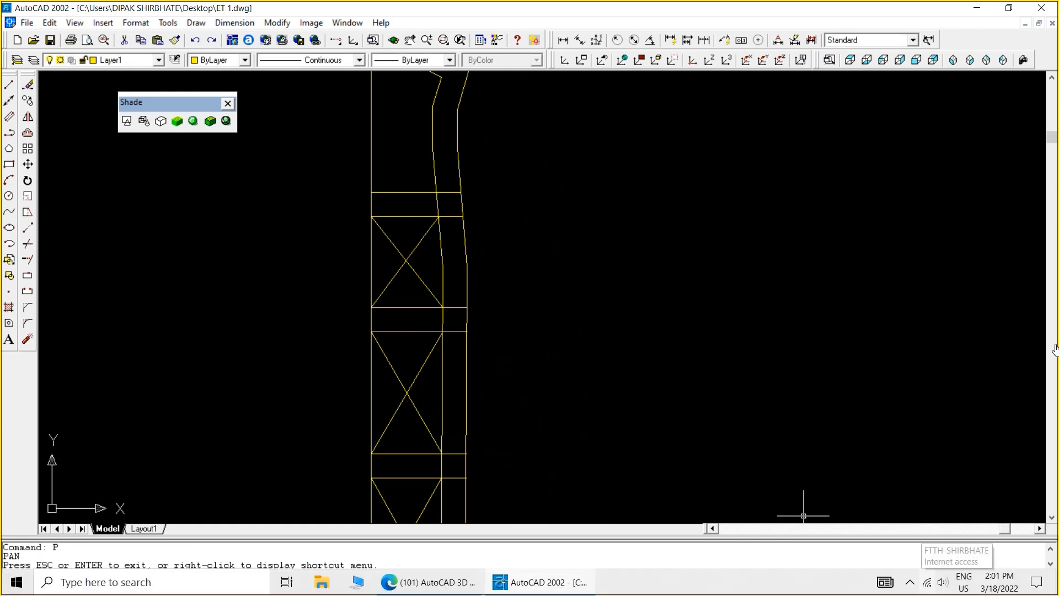
pyautogui.click(911, 582)
pyautogui.click(889, 547)
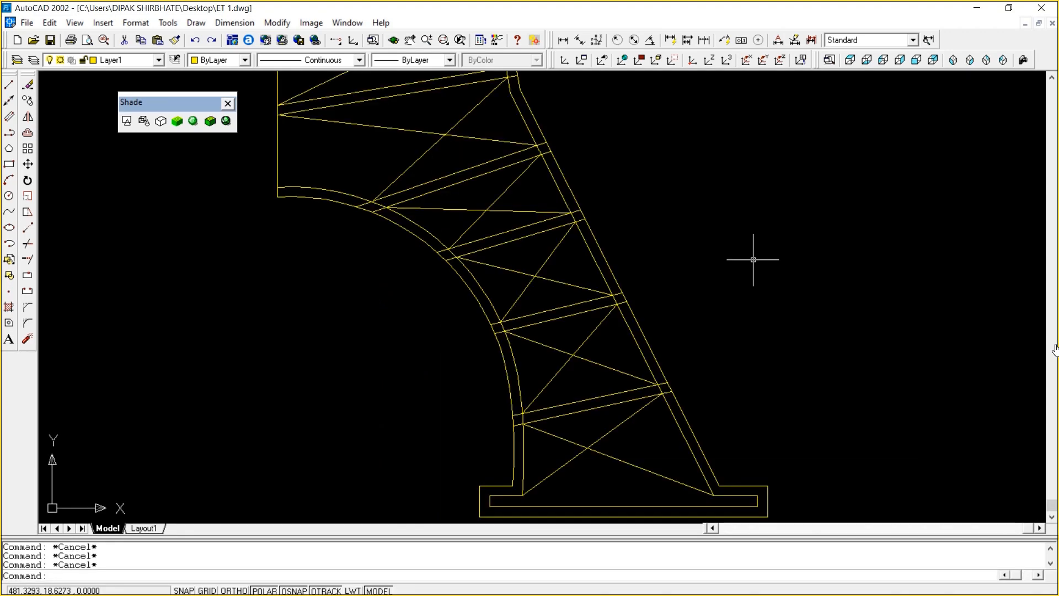
# Offset both diagonals of the lowest leg panel by 0.75 to each side
pyautogui.press('Return')
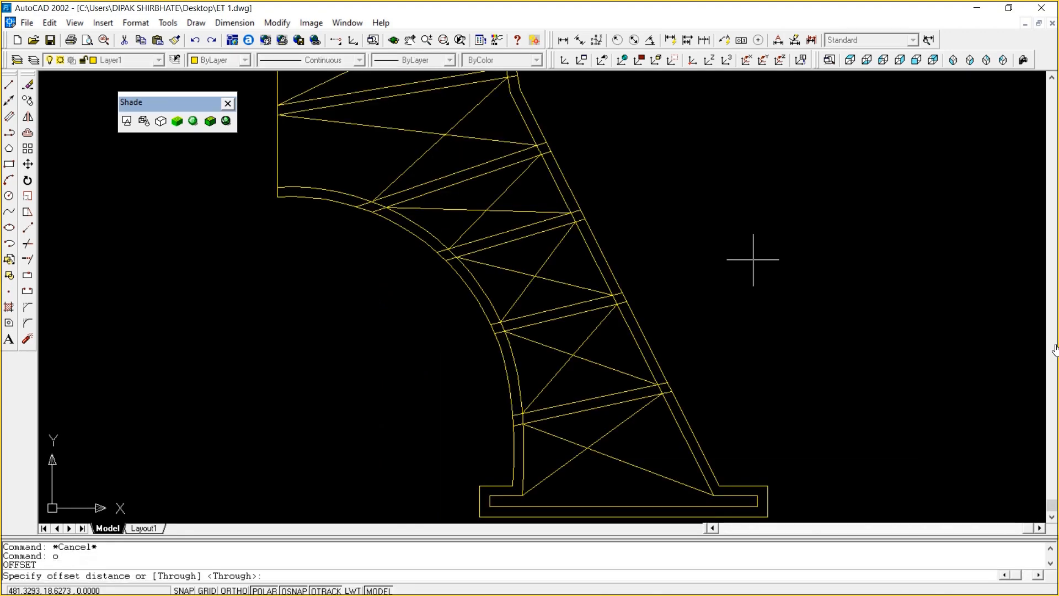
pyautogui.write('.75')
pyautogui.press('Return')
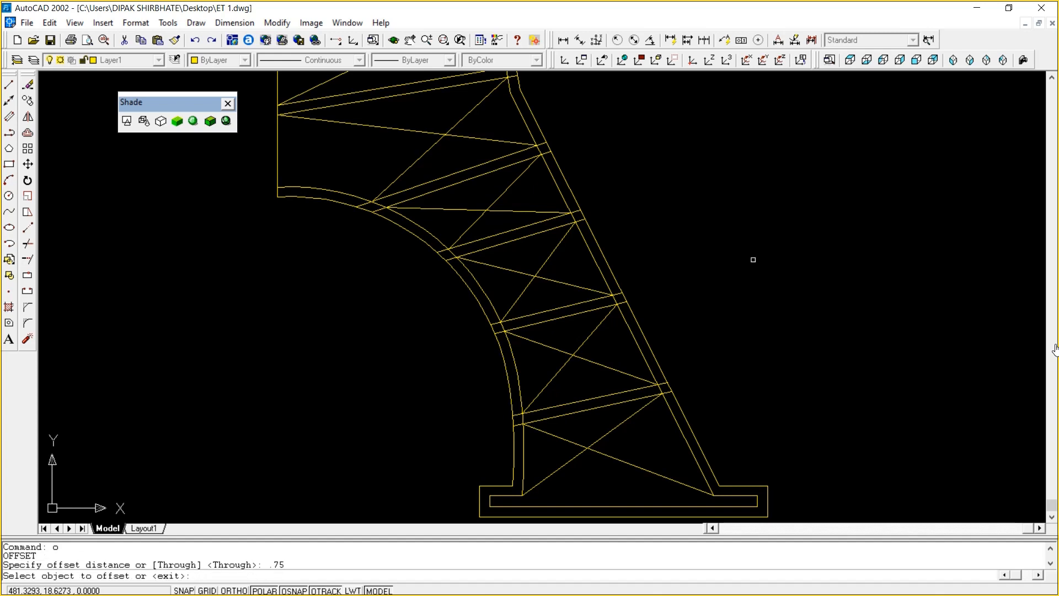
pyautogui.click(627, 418)
pyautogui.click(648, 428)
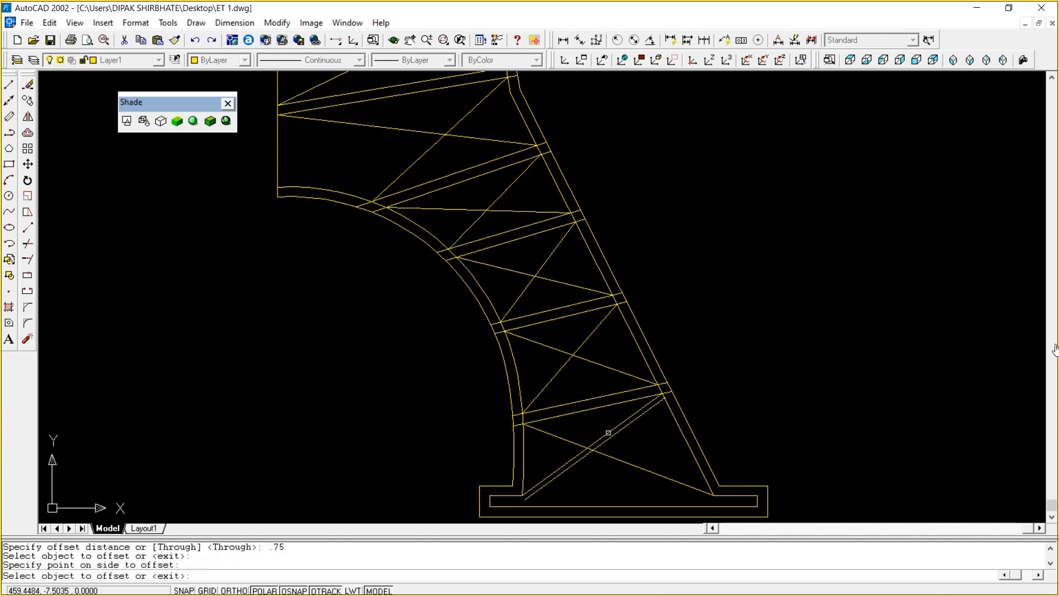
pyautogui.click(608, 433)
pyautogui.click(583, 413)
pyautogui.click(627, 462)
pyautogui.click(632, 438)
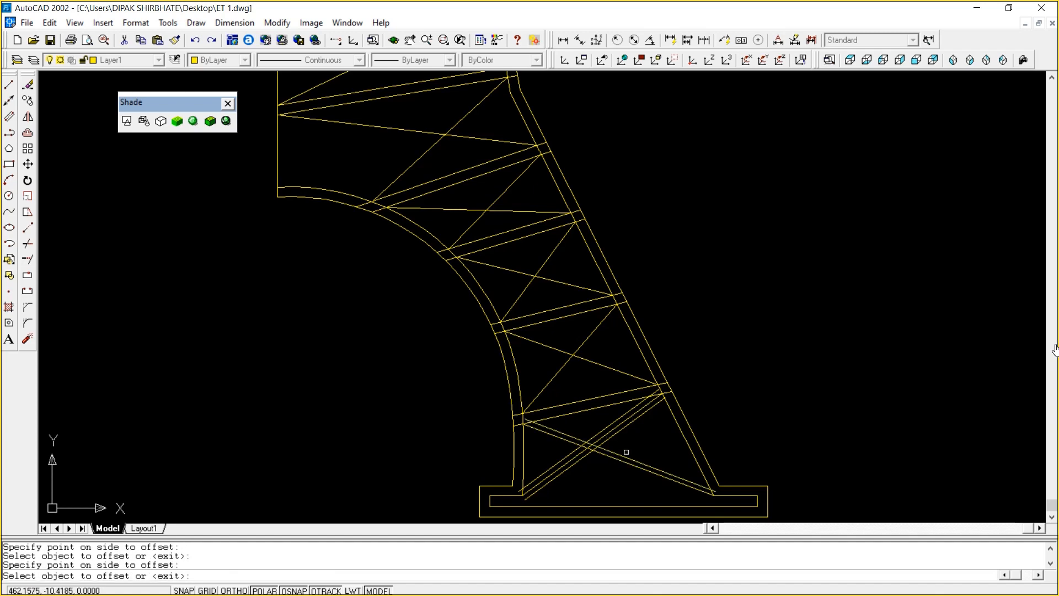
pyautogui.click(601, 453)
pyautogui.click(591, 479)
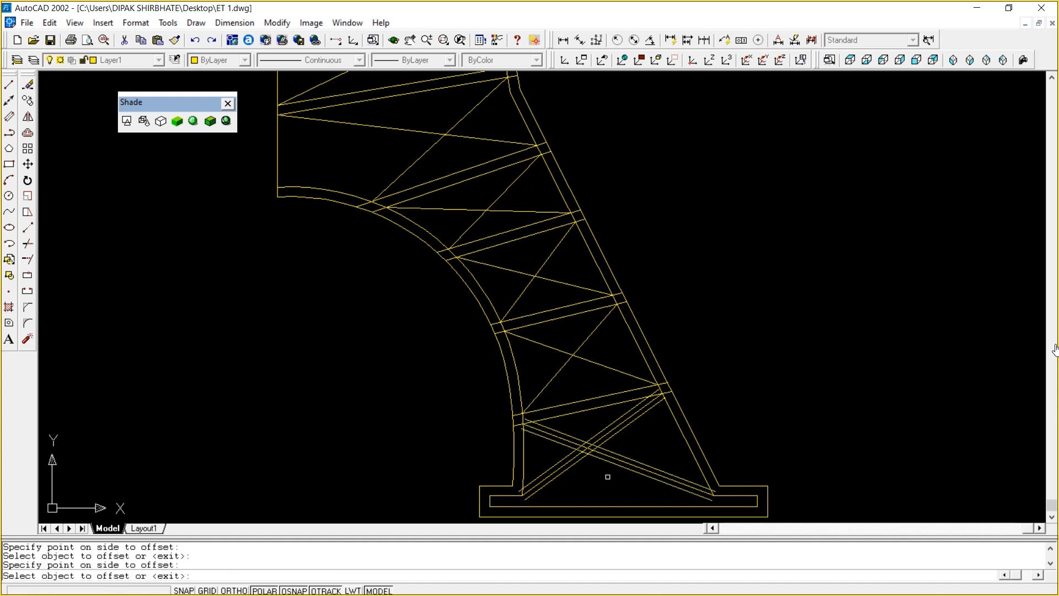
# Offset the two crossing diagonals in the second panel from the base by 0.75 on both sides
pyautogui.click(599, 365)
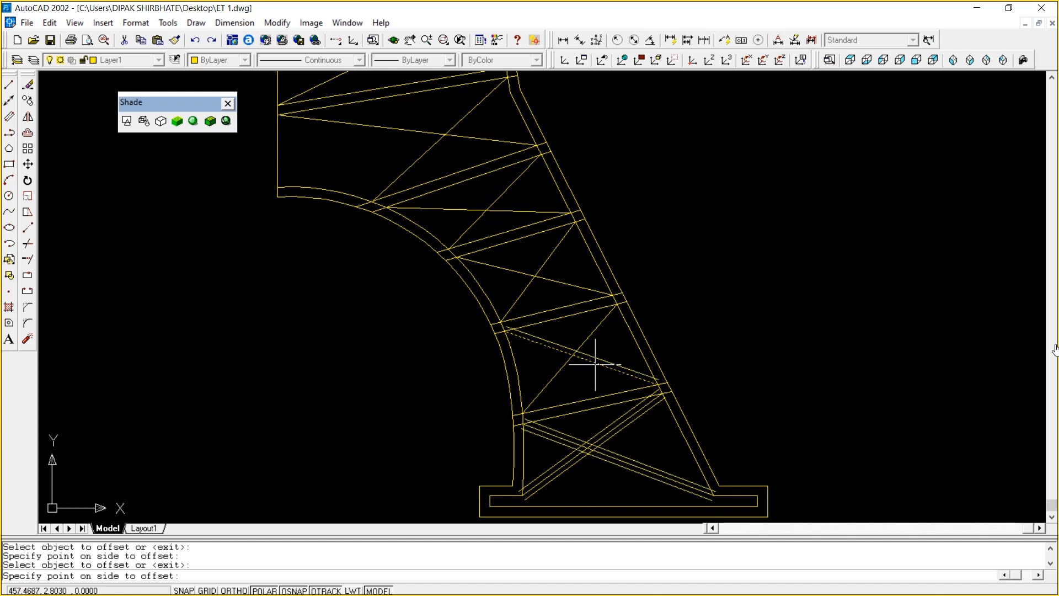
pyautogui.click(579, 367)
pyautogui.click(558, 372)
pyautogui.click(530, 364)
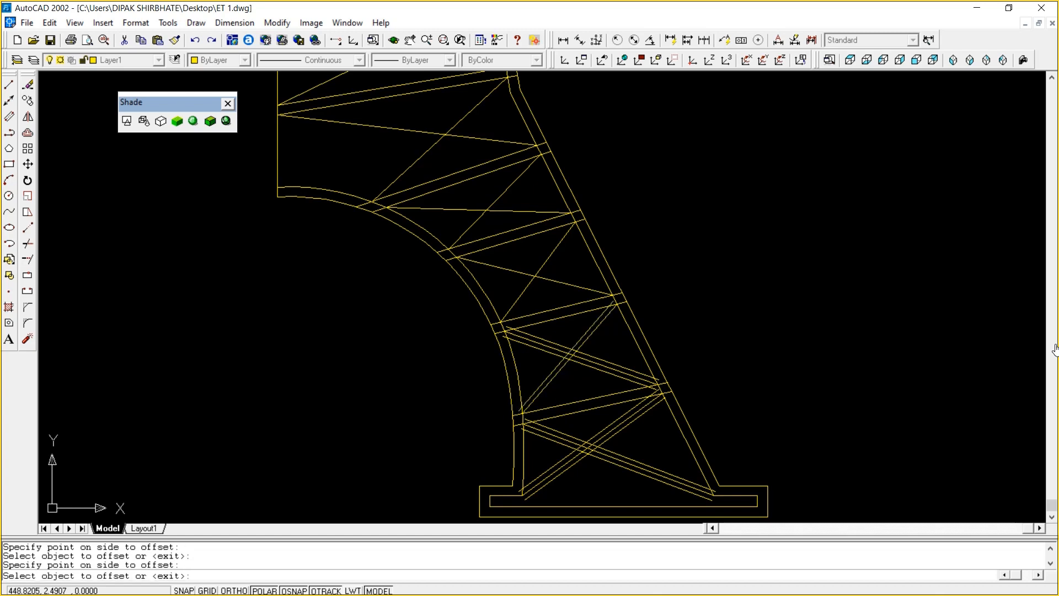
pyautogui.click(558, 375)
pyautogui.click(592, 388)
# Add 0.75 offsets on both sides of each diagonal in the third leg panel from the base
pyautogui.click(559, 283)
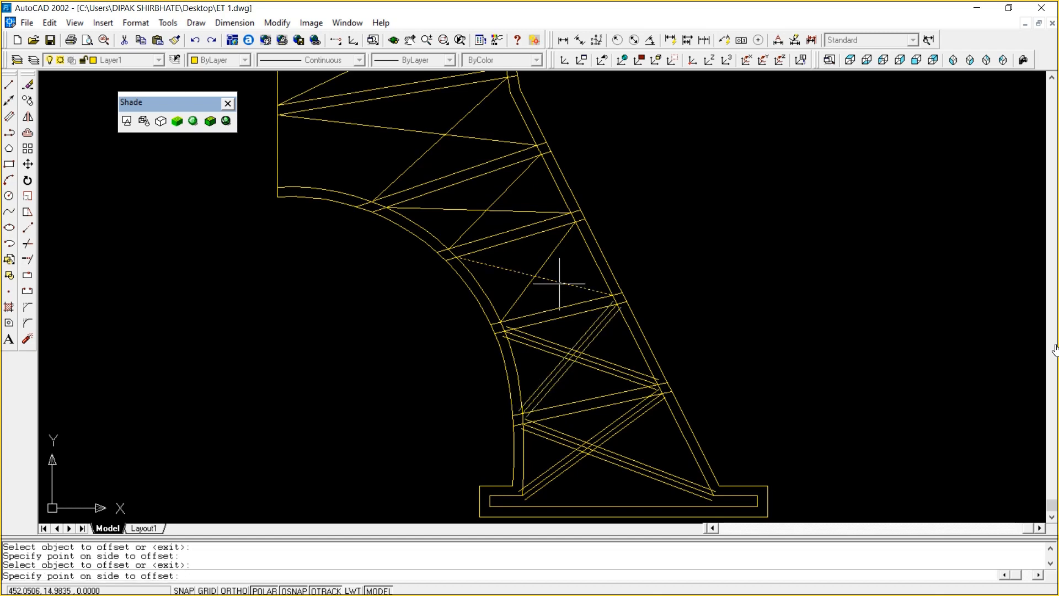
pyautogui.click(557, 279)
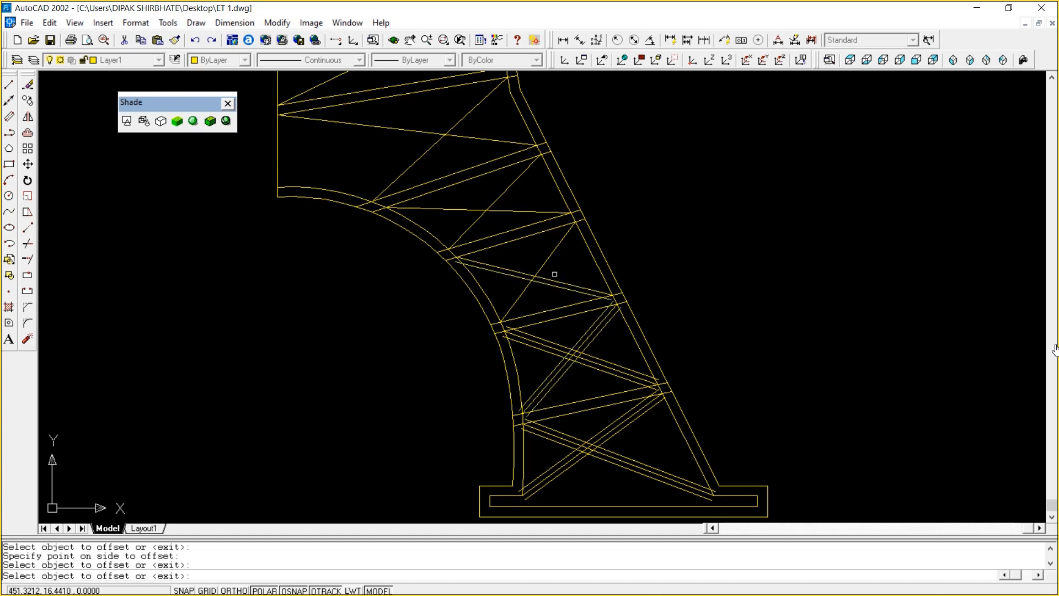
pyautogui.click(552, 279)
pyautogui.click(577, 263)
pyautogui.click(548, 258)
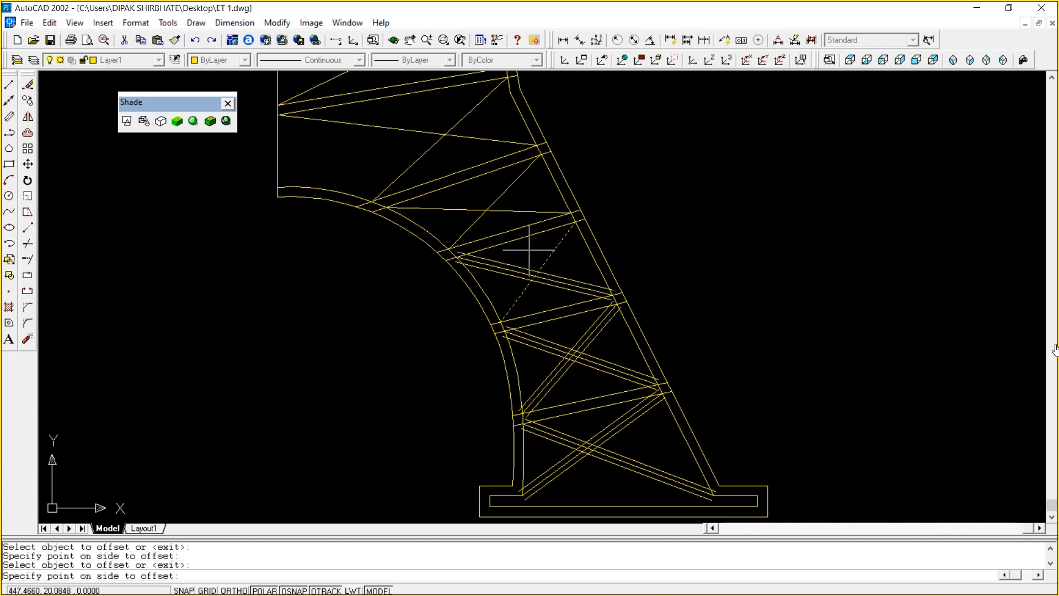
pyautogui.click(544, 254)
pyautogui.click(548, 255)
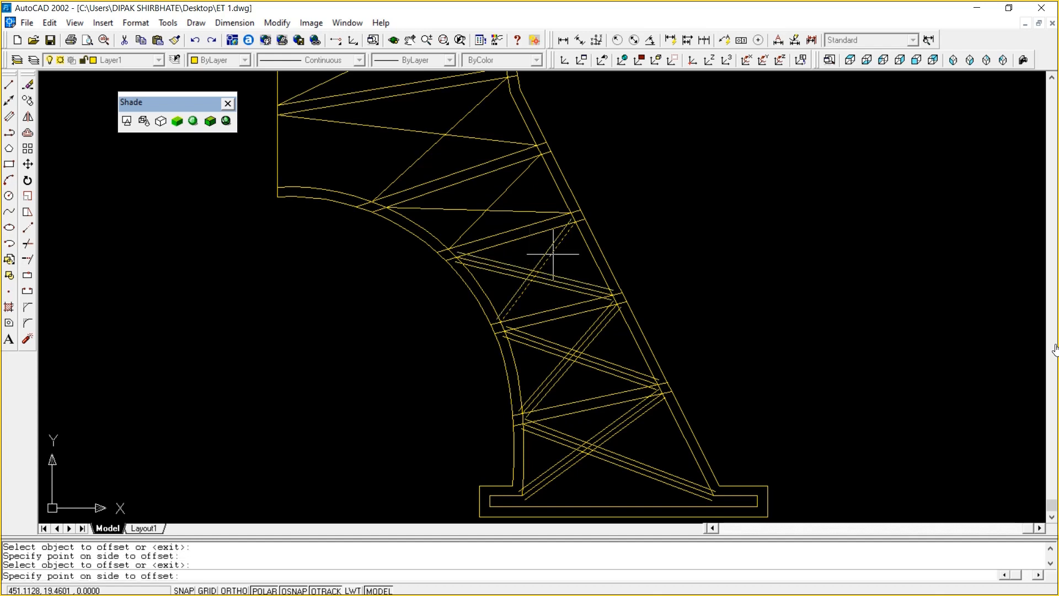
pyautogui.click(550, 243)
# Offset each diagonal of the fourth leg panel from the base by 0.75 to both sides
pyautogui.click(510, 213)
pyautogui.click(508, 205)
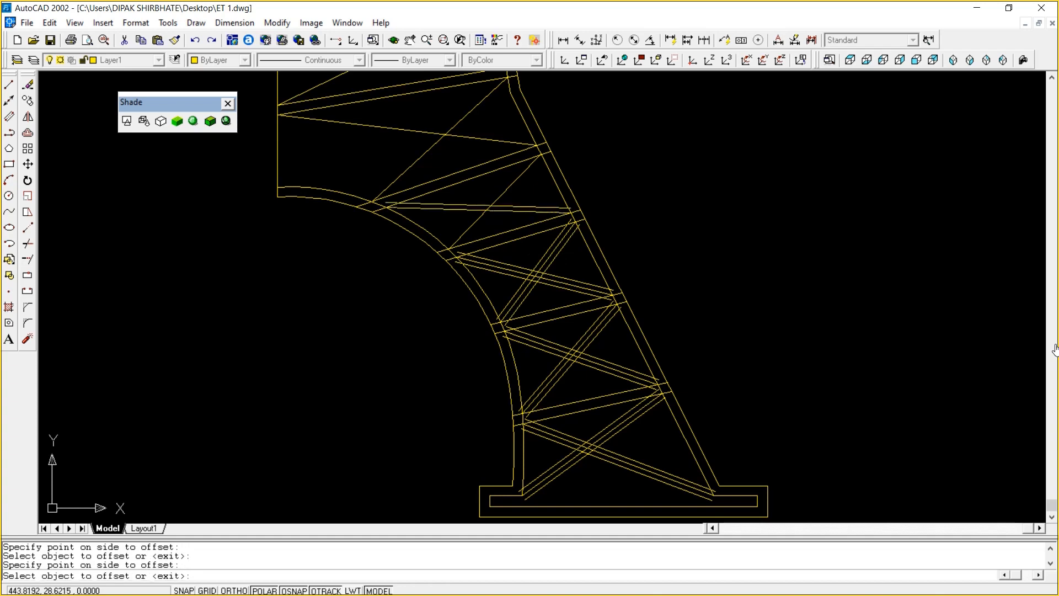
pyautogui.click(536, 212)
pyautogui.click(534, 222)
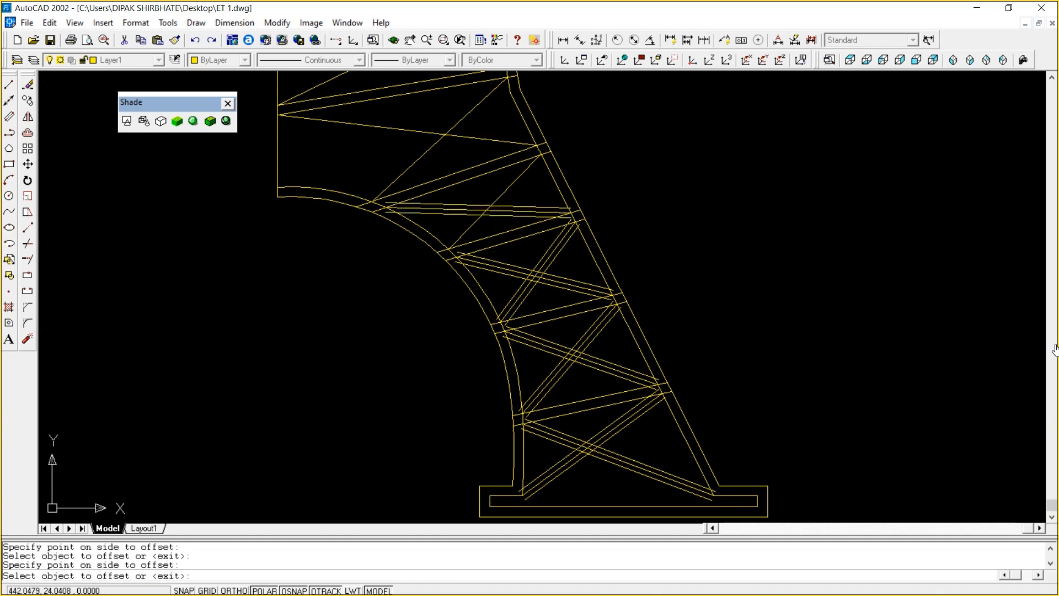
pyautogui.click(472, 223)
pyautogui.click(484, 226)
pyautogui.click(472, 222)
pyautogui.click(461, 219)
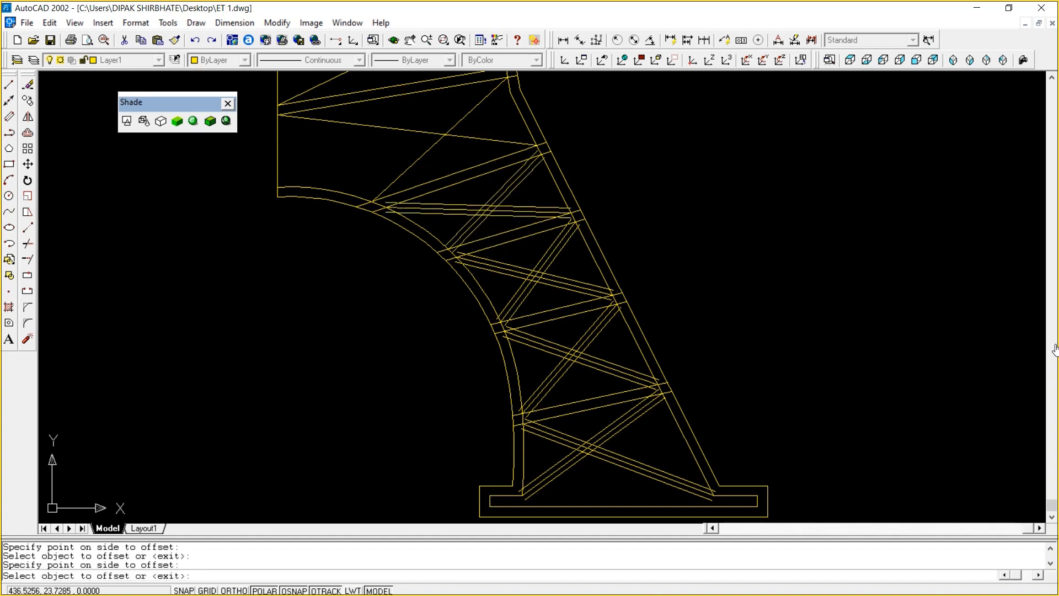
# Offset both diagonals of the wide panel directly above the arch crown by 0.75 on each side
pyautogui.click(457, 136)
pyautogui.click(437, 149)
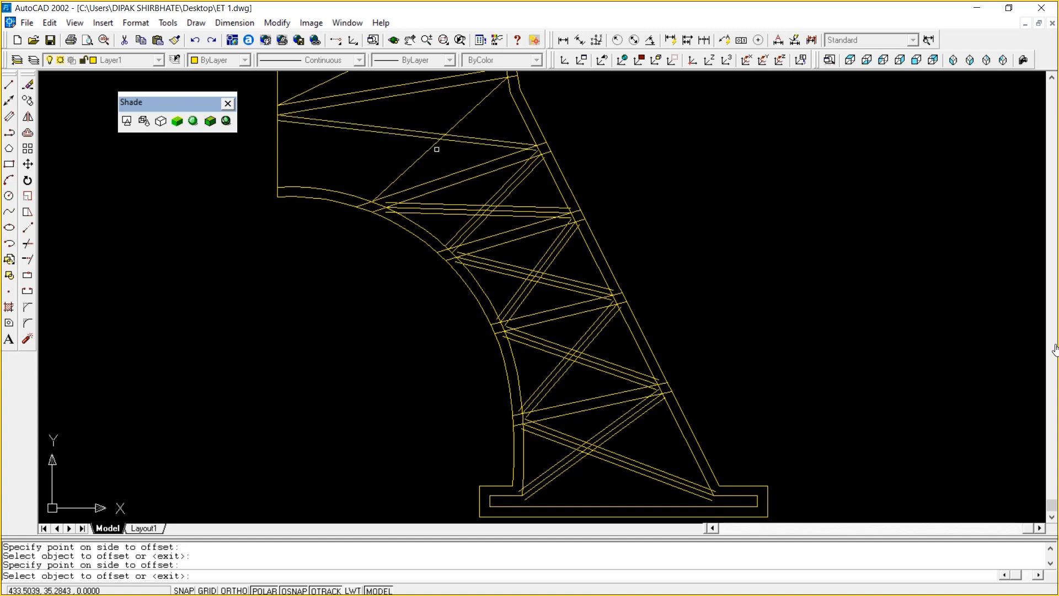
pyautogui.click(450, 136)
pyautogui.click(457, 128)
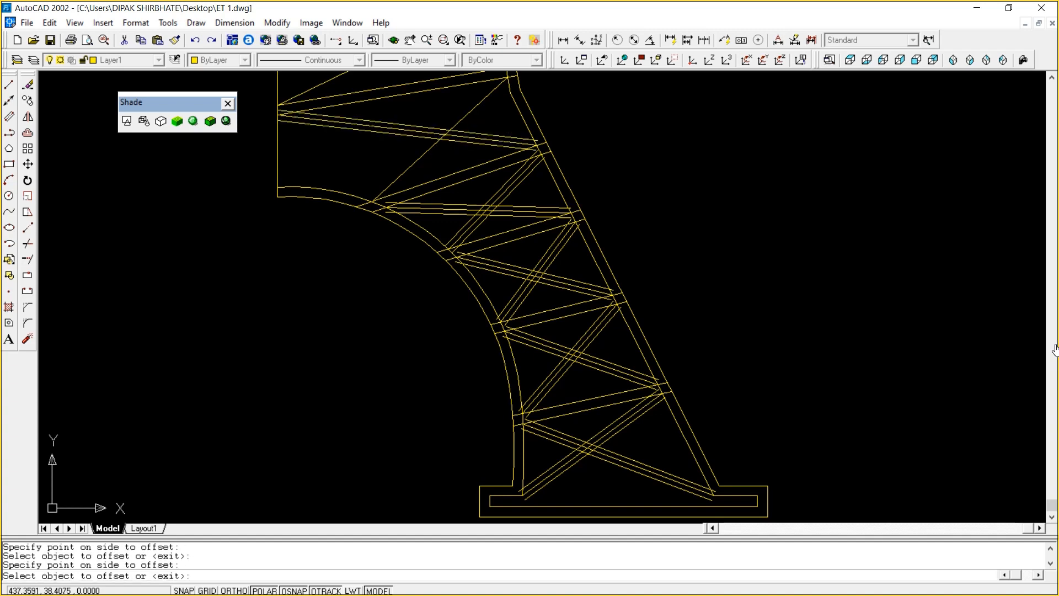
pyautogui.click(423, 151)
pyautogui.click(417, 151)
pyautogui.click(423, 155)
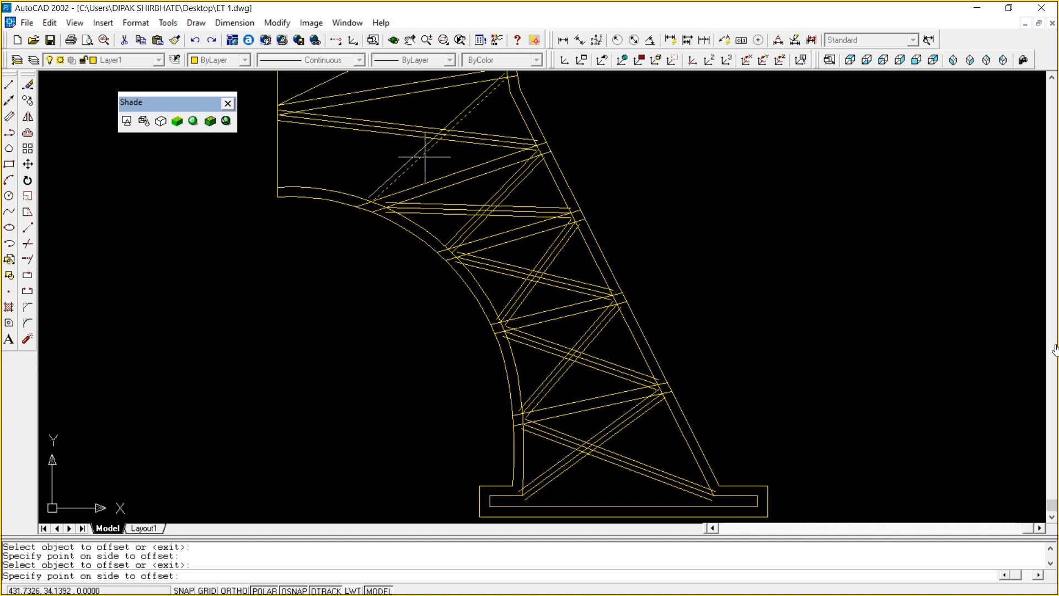
pyautogui.click(441, 161)
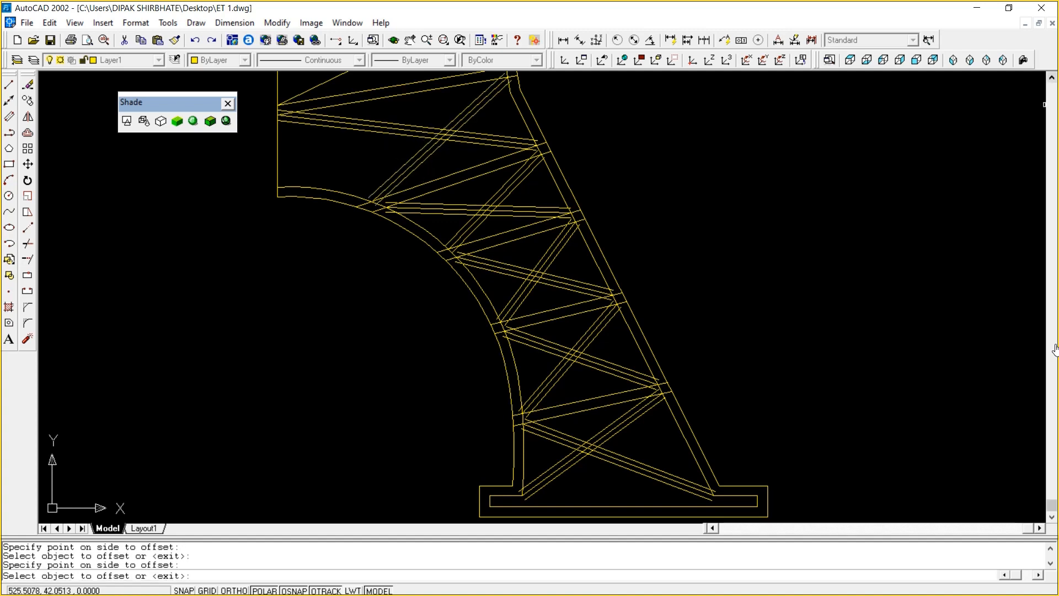
# Offset the diagonals of the next panel up, just below the double horizontal member, by 0.75 to both sides
pyautogui.click(1054, 349)
pyautogui.click(1052, 78)
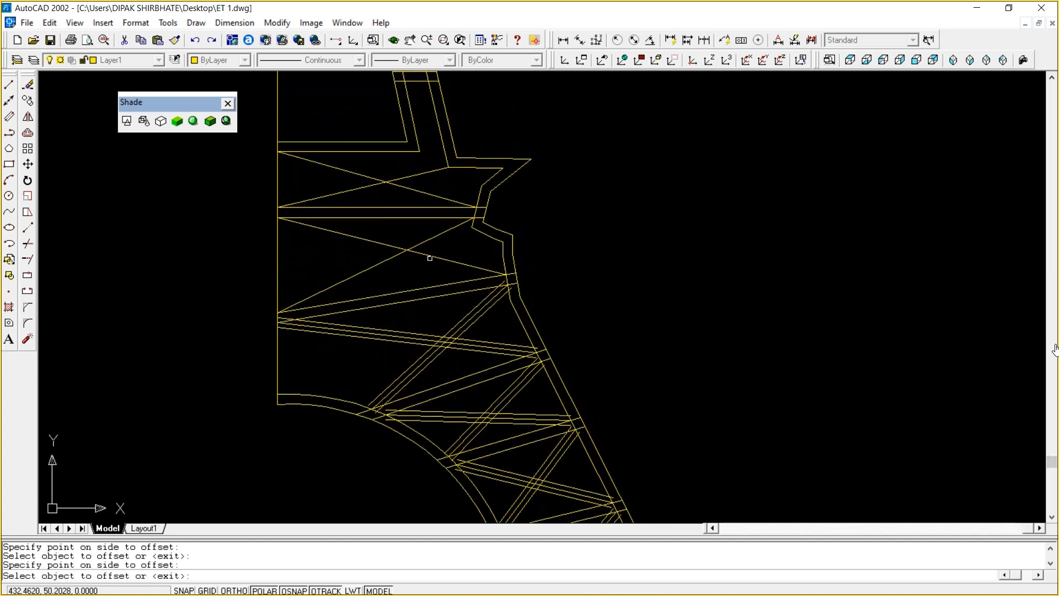
pyautogui.click(474, 267)
pyautogui.click(416, 270)
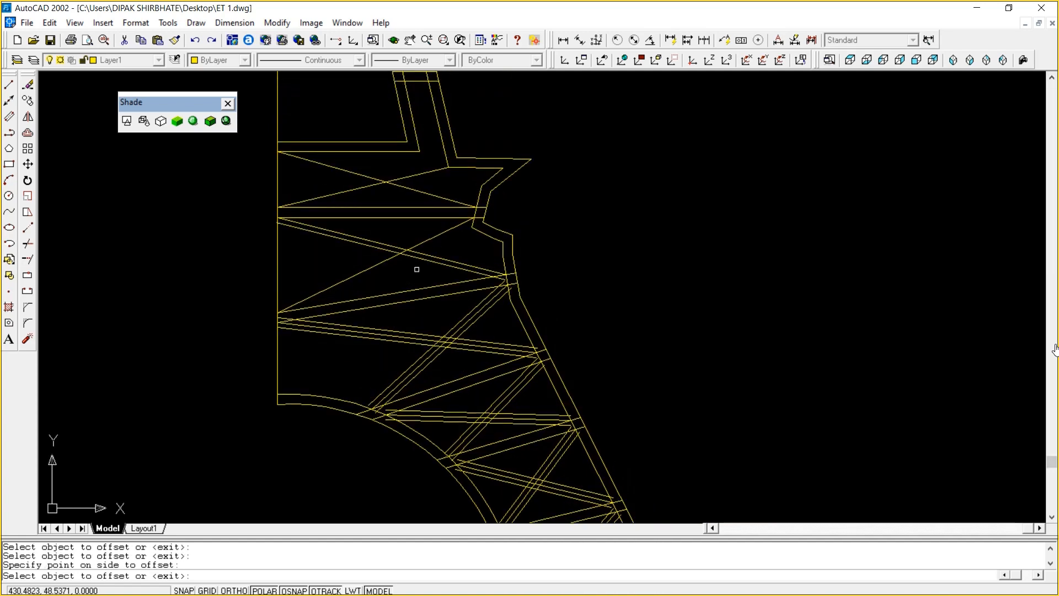
pyautogui.click(425, 253)
pyautogui.click(431, 241)
pyautogui.click(430, 241)
pyautogui.click(435, 236)
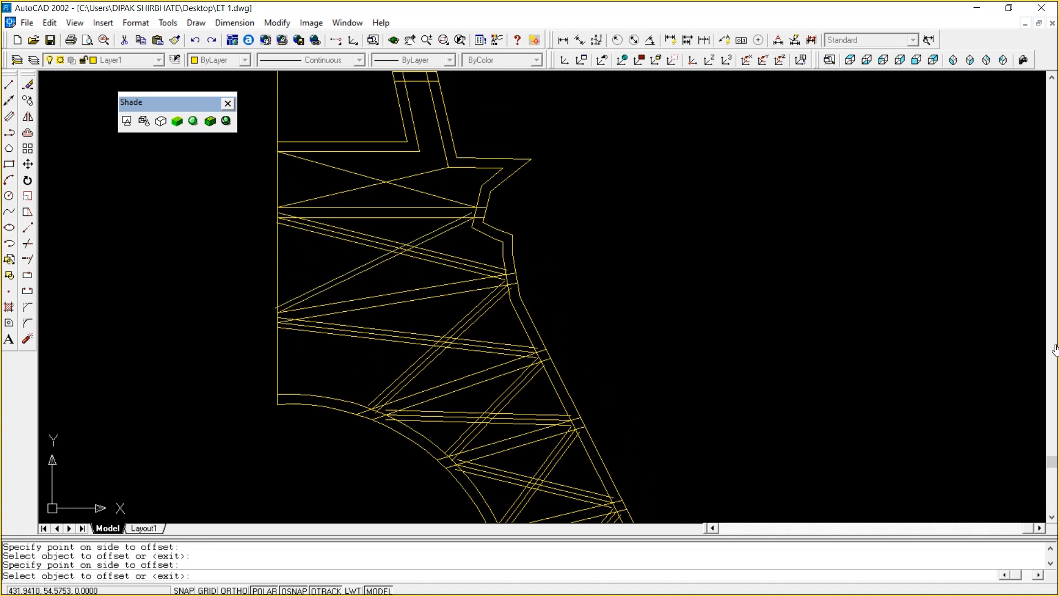
# Offset both diagonals of the panel between the double horizontal member and the large framed opening by 0.75 on each side
pyautogui.click(433, 195)
pyautogui.click(403, 203)
pyautogui.click(415, 190)
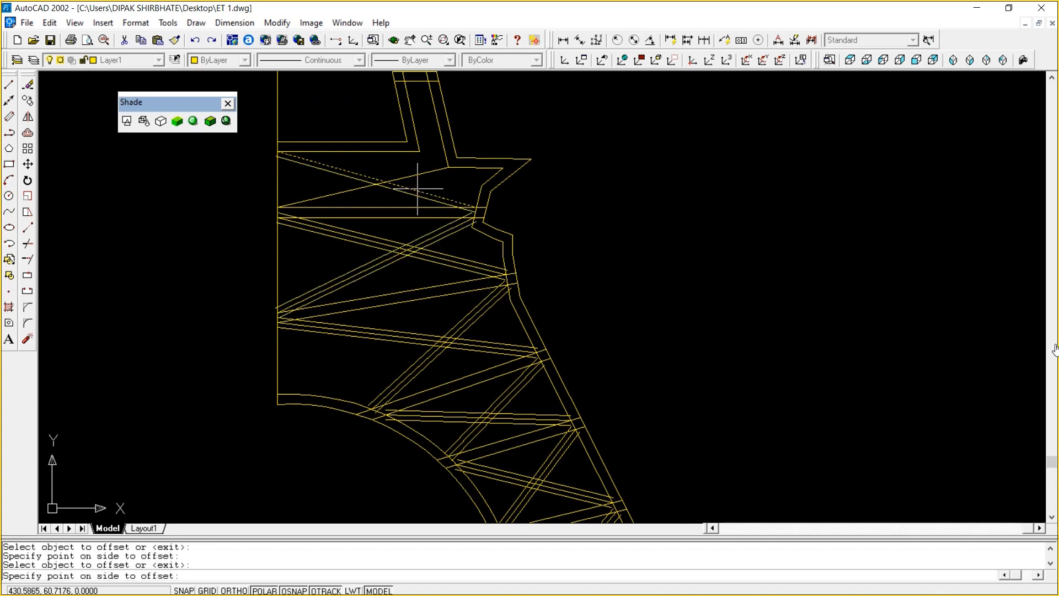
pyautogui.click(429, 177)
pyautogui.click(424, 173)
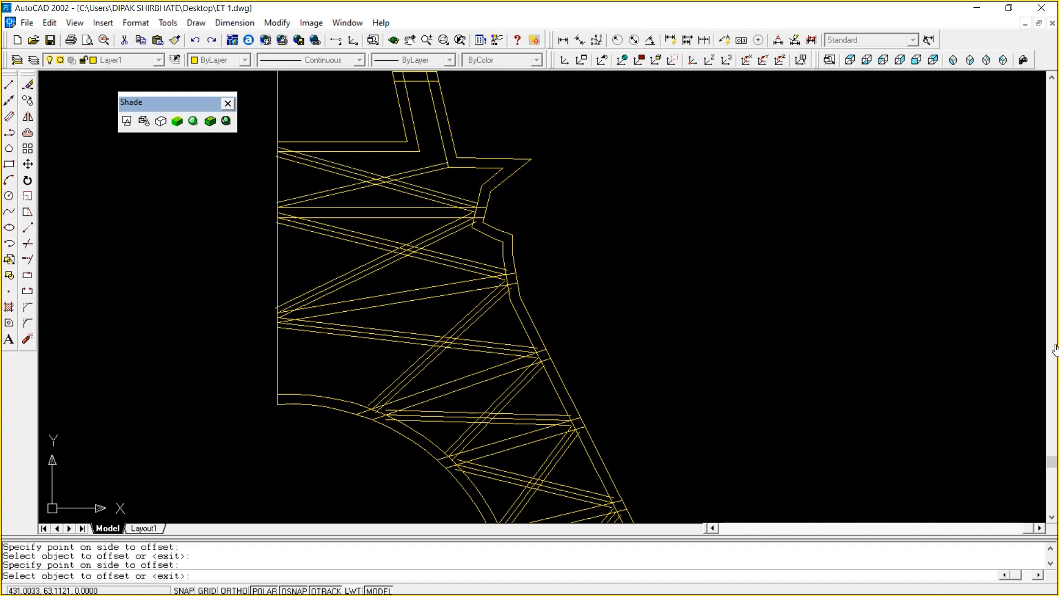
pyautogui.click(474, 185)
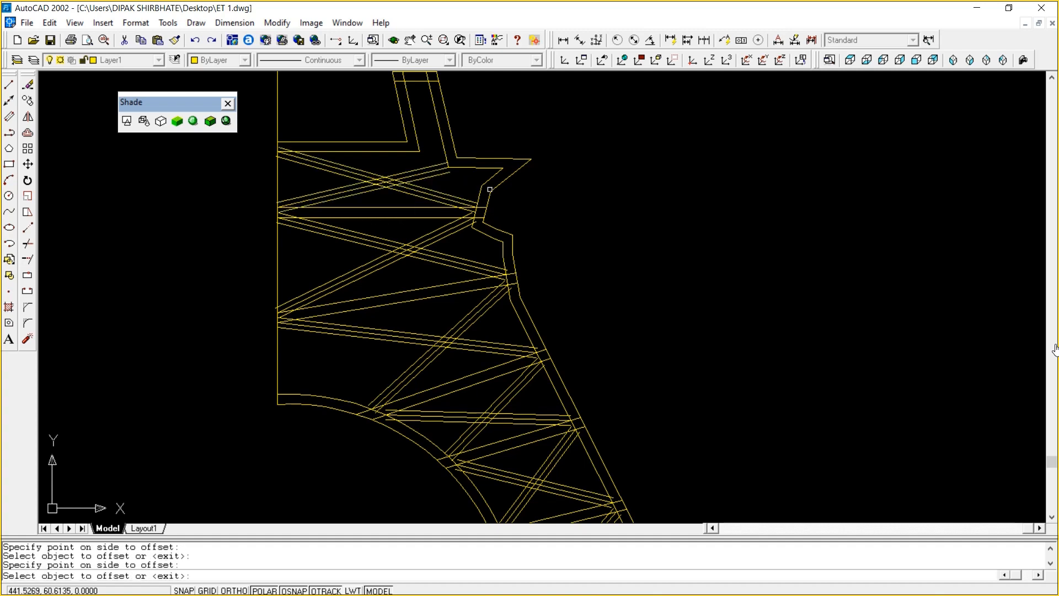
pyautogui.press('Escape')
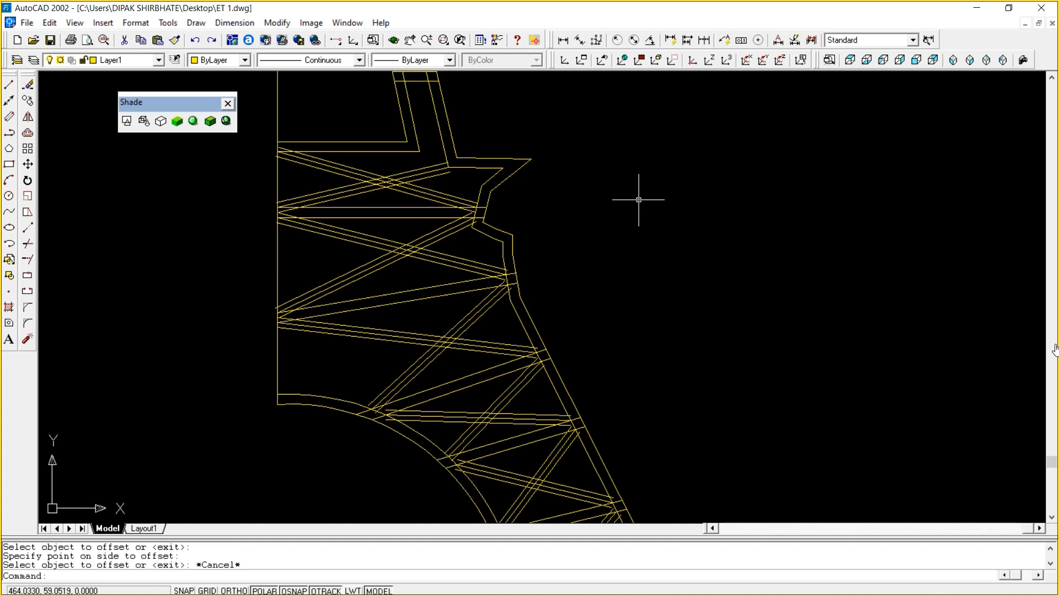
# Offset both diagonals of the narrow braced leg panel beside the large framed opening by 0.75 to both sides
pyautogui.write('p')
pyautogui.press('Return')
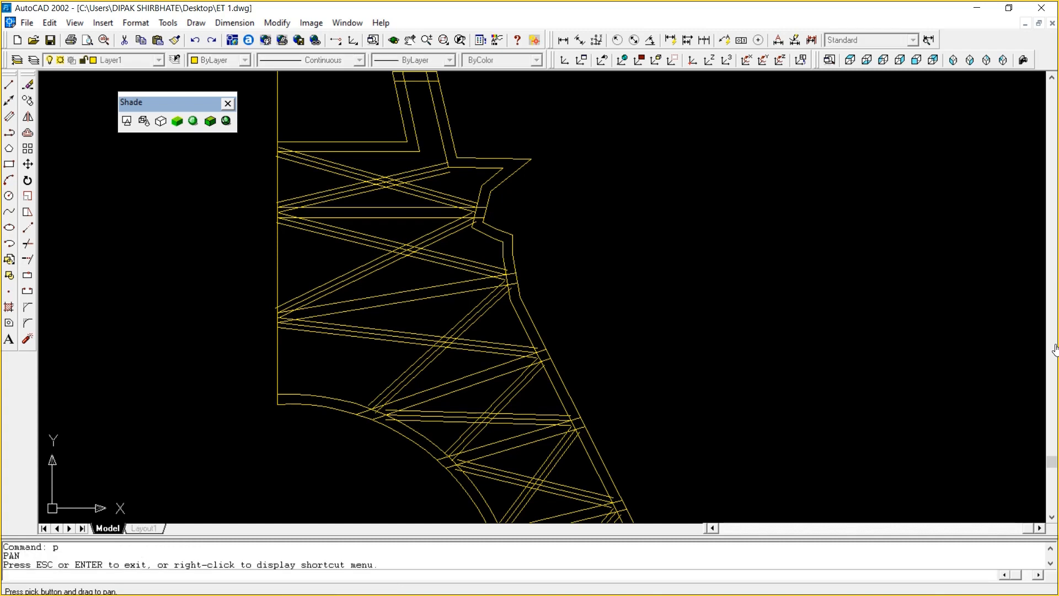
pyautogui.moveTo(618, 124)
pyautogui.mouseDown()
pyautogui.moveTo(624, 359)
pyautogui.moveTo(614, 397)
pyautogui.mouseUp()
pyautogui.rightClick(643, 254)
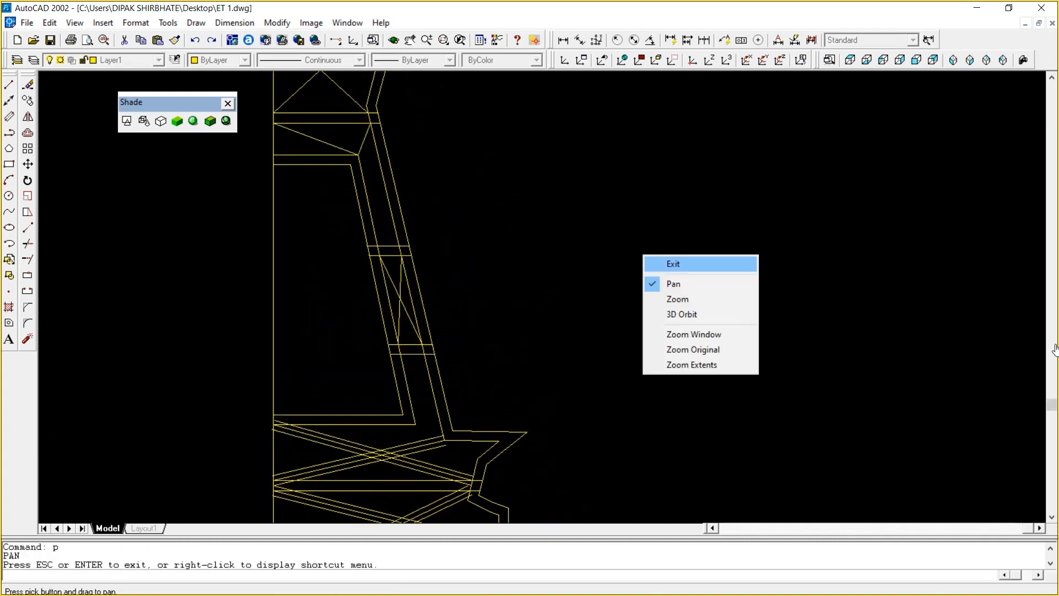
pyautogui.click(695, 260)
pyautogui.write('o')
pyautogui.press('Return')
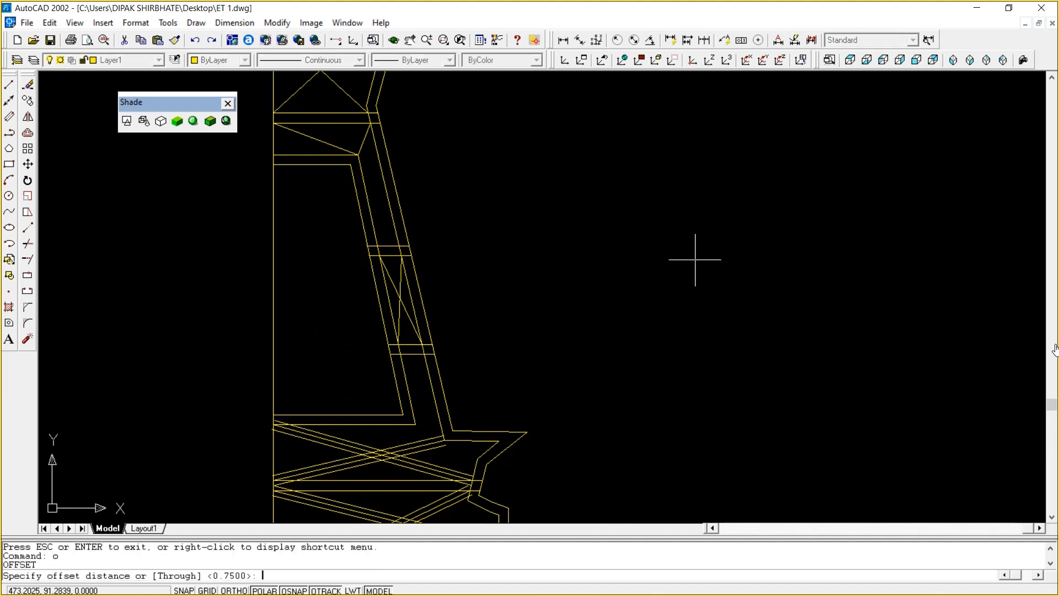
pyautogui.press('Return')
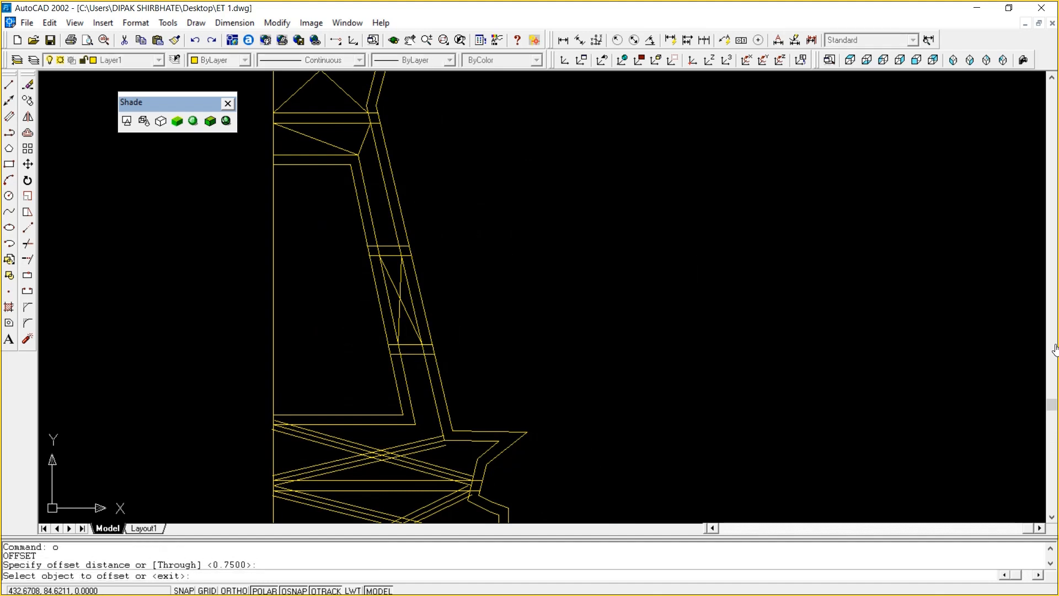
pyautogui.click(394, 287)
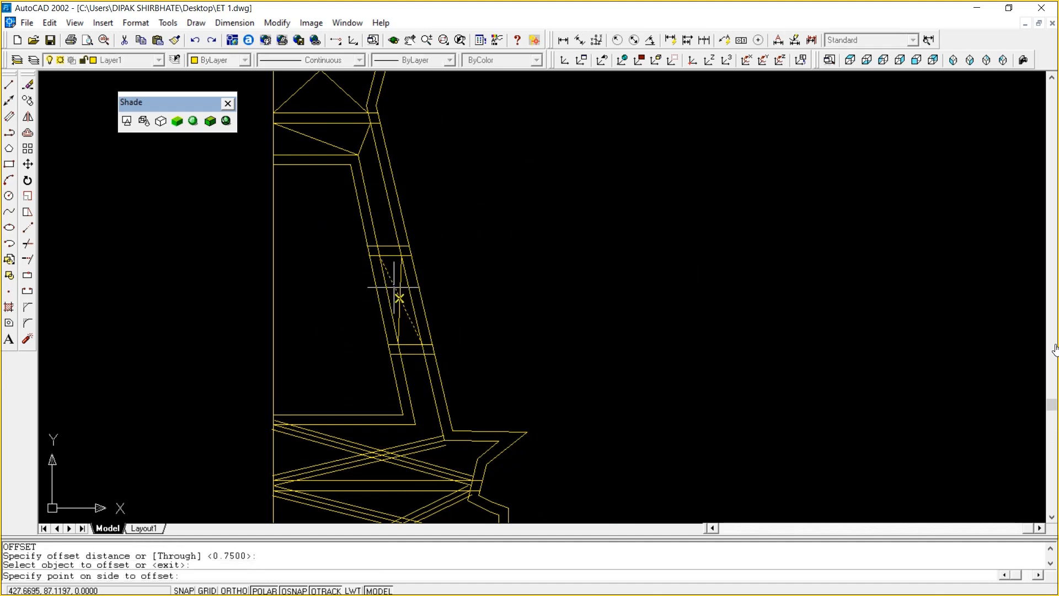
pyautogui.click(391, 288)
pyautogui.click(395, 287)
pyautogui.click(402, 290)
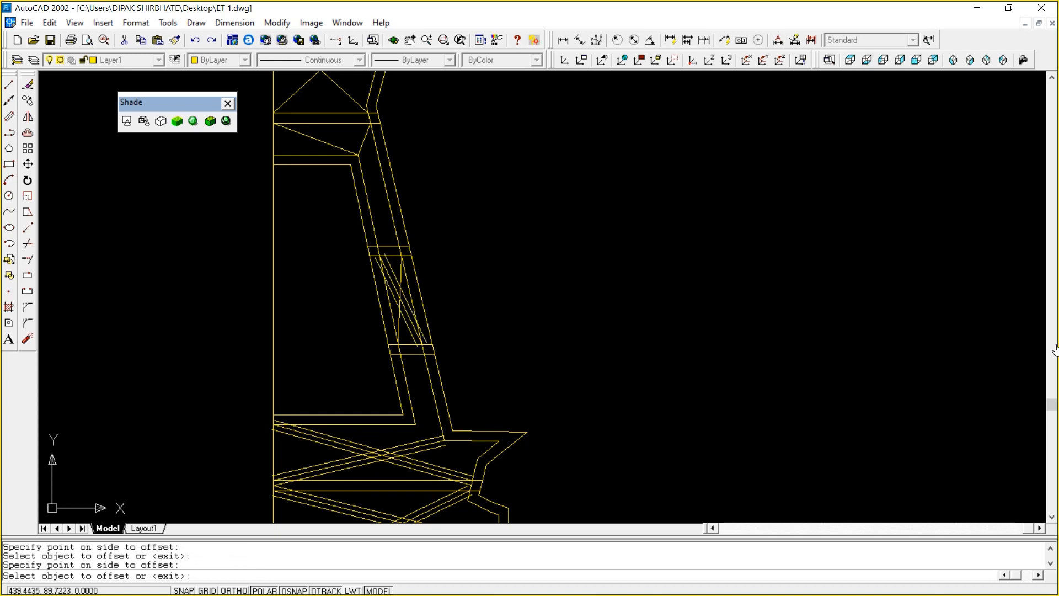
pyautogui.click(400, 277)
pyautogui.click(400, 287)
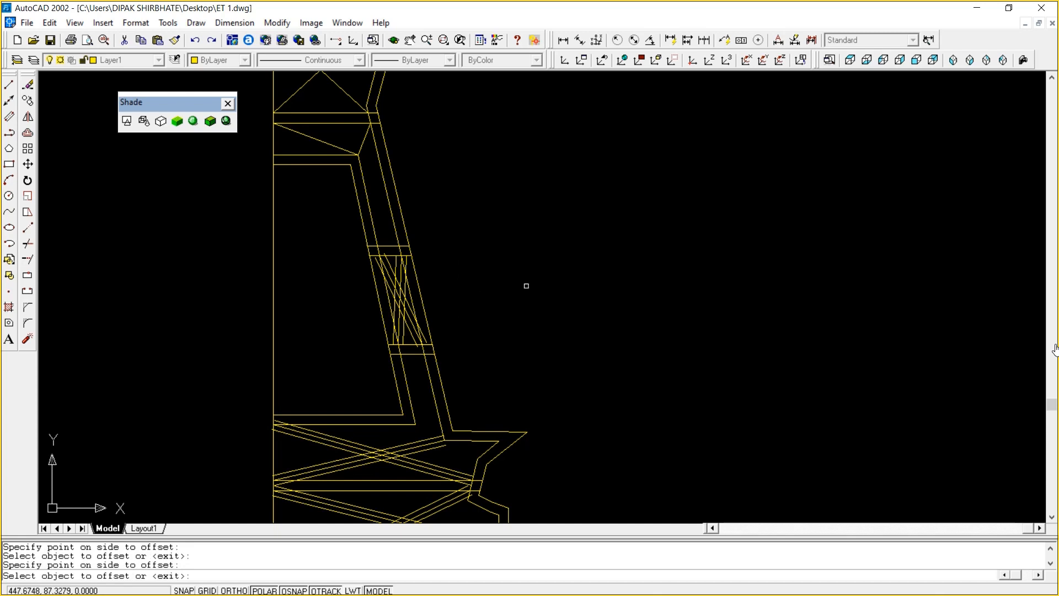
pyautogui.click(527, 287)
pyautogui.press('Escape')
pyautogui.press('Escape')
pyautogui.press('Escape')
pyautogui.press('Escape')
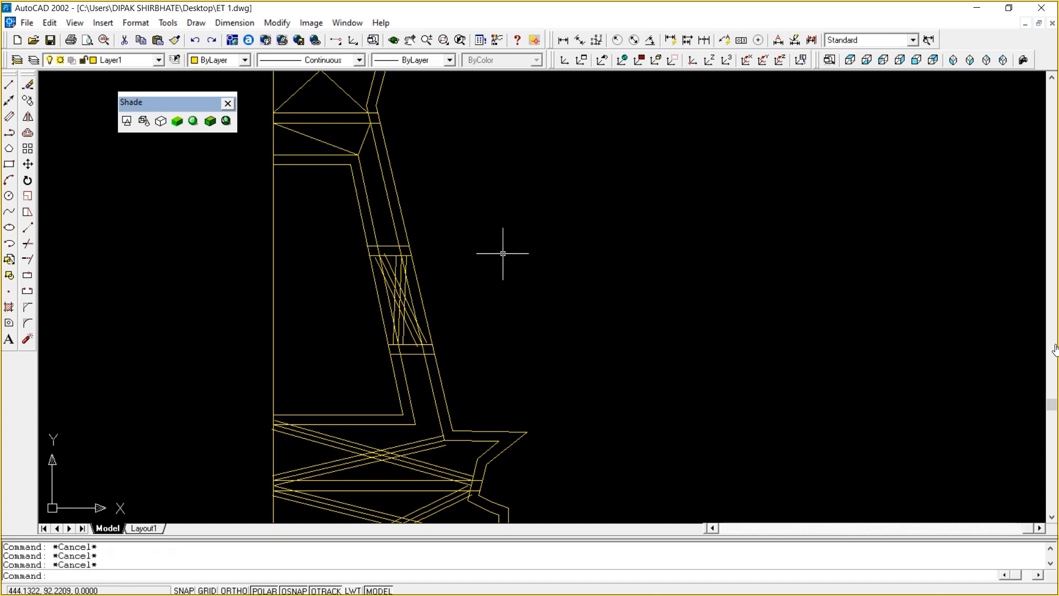
# Offset the long sloping member and the short slanted member directly above the framed opening by 0.75 on each side
pyautogui.press('Return')
pyautogui.press('Return')
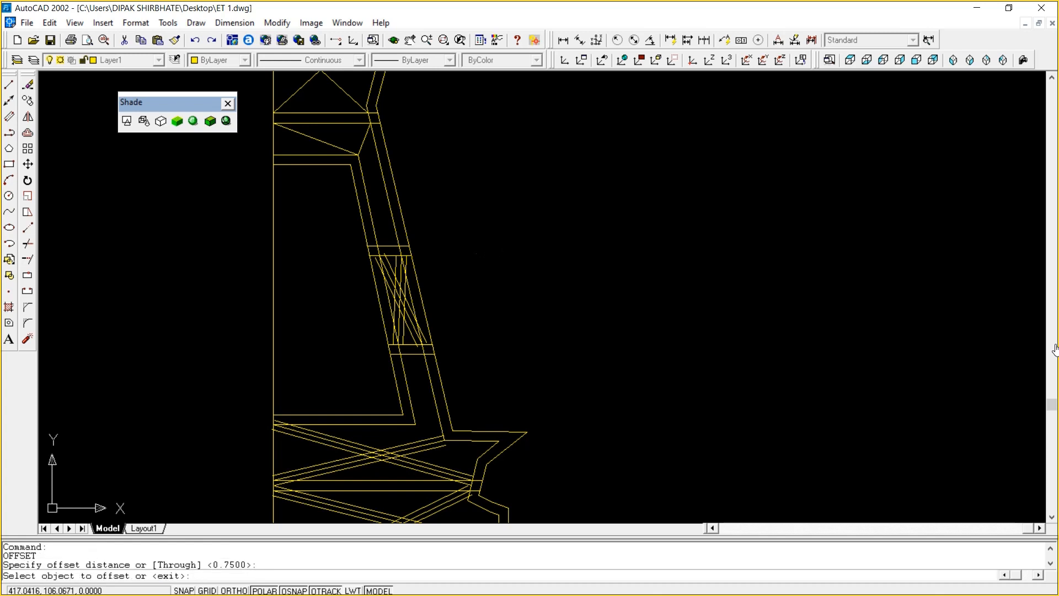
pyautogui.click(318, 140)
pyautogui.click(318, 145)
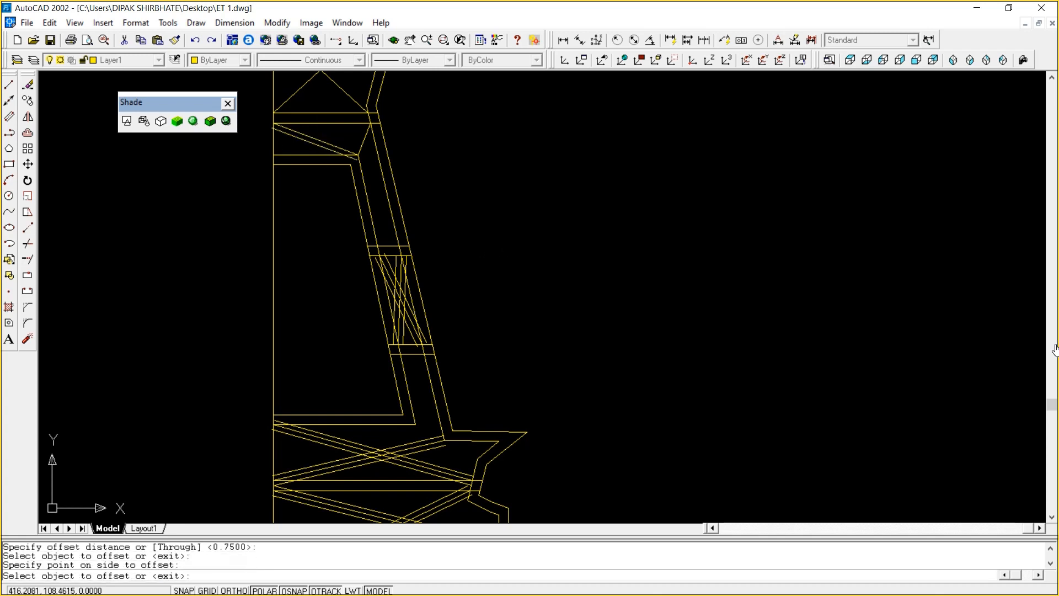
pyautogui.click(323, 142)
pyautogui.click(341, 128)
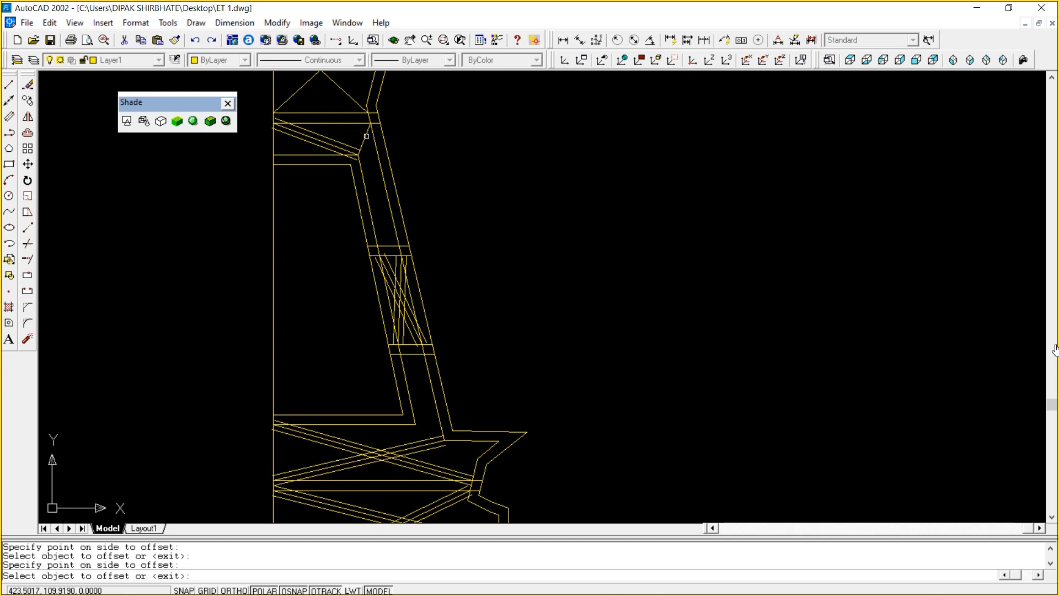
pyautogui.click(366, 136)
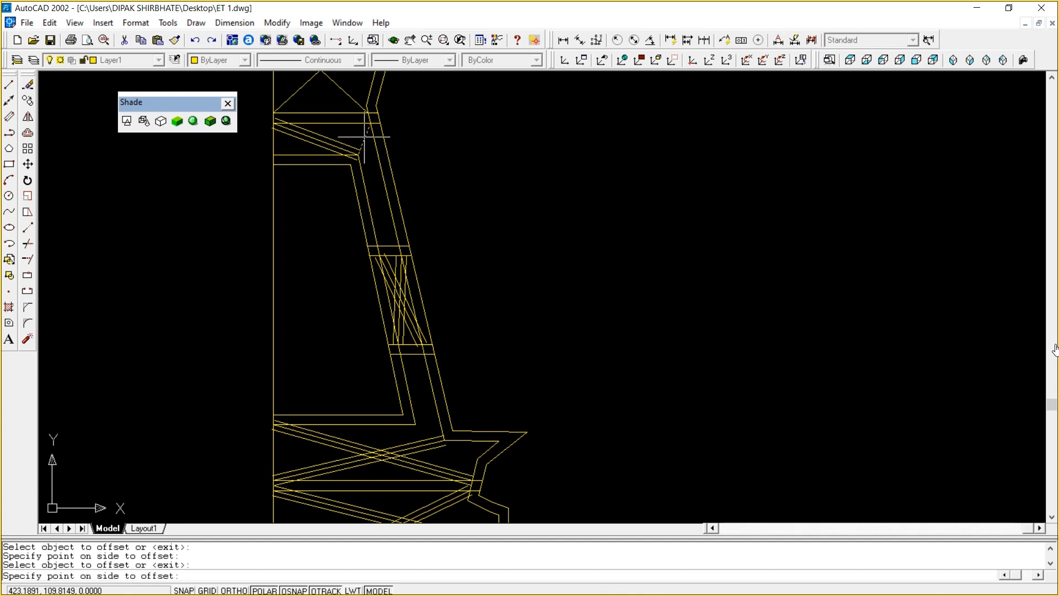
pyautogui.click(364, 136)
pyautogui.click(375, 165)
pyautogui.click(372, 165)
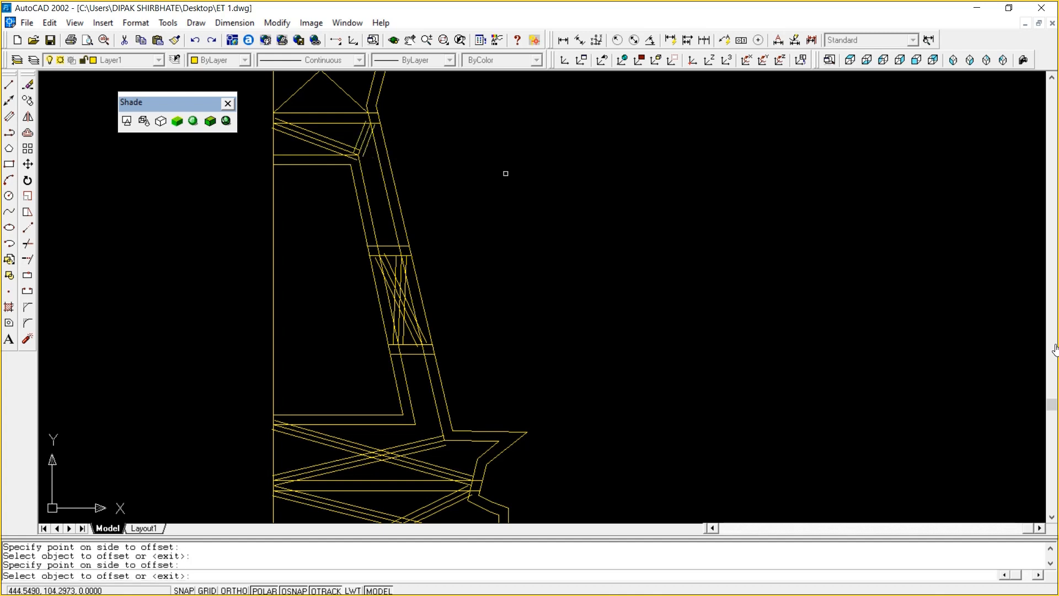
pyautogui.press('Escape')
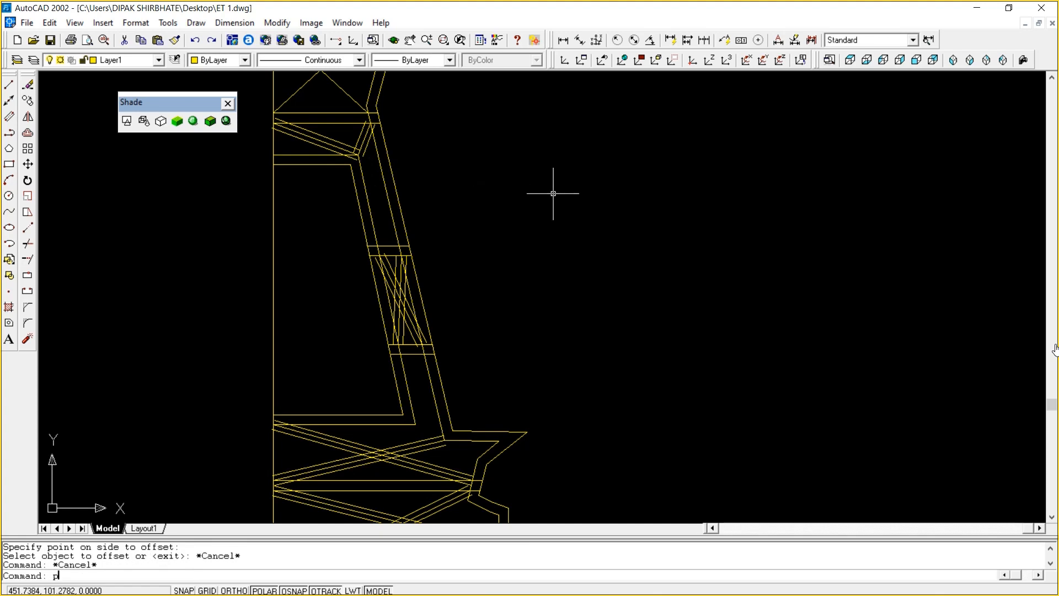
# Offset both diagonals of the panel where the tower outline bulges outward by 0.75 to both sides
pyautogui.write('p')
pyautogui.press('Return')
pyautogui.moveTo(553, 193); pyautogui.dragTo(573, 382)
pyautogui.rightClick(575, 224)
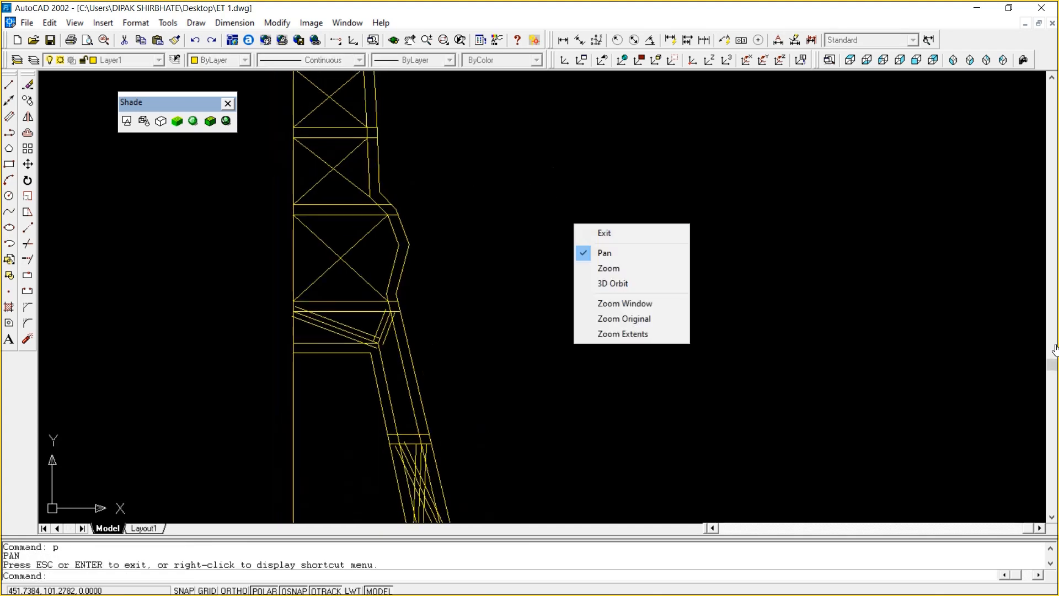
pyautogui.click(617, 236)
pyautogui.press('Return')
pyautogui.rightClick(555, 238)
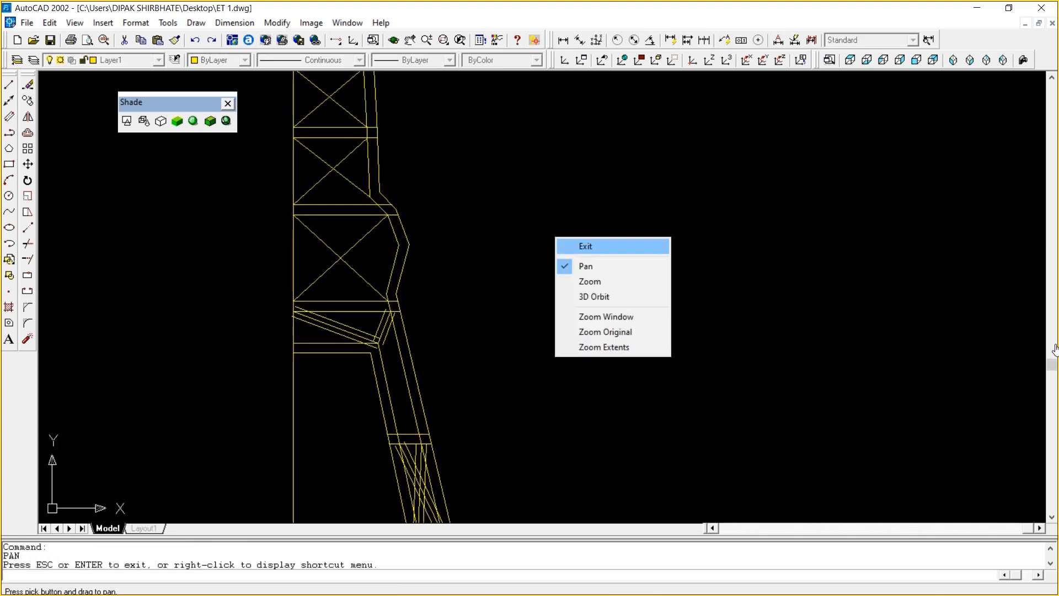
pyautogui.click(589, 246)
pyautogui.write('o')
pyautogui.press('Return')
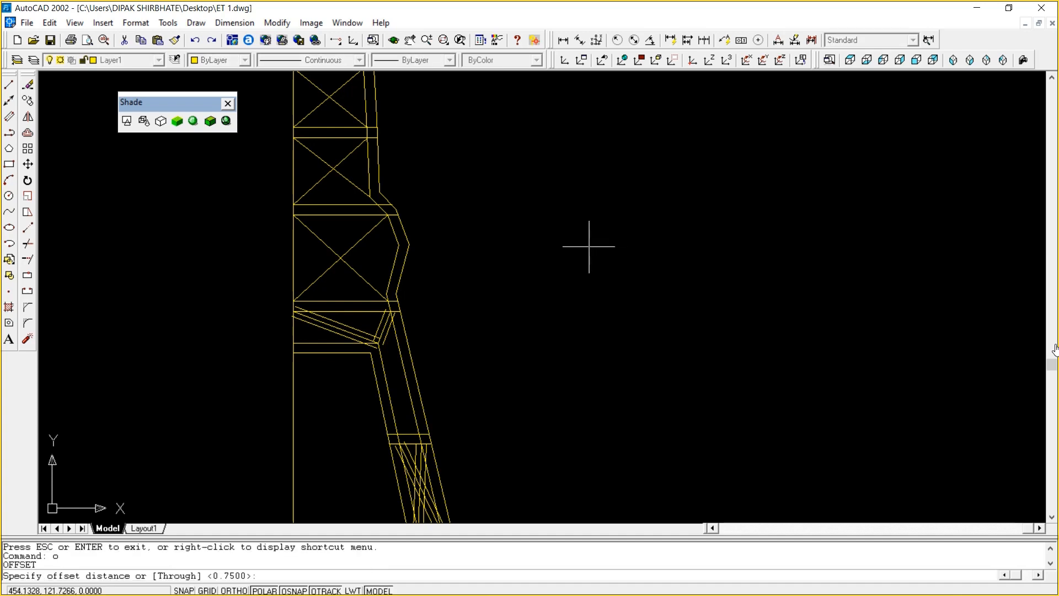
pyautogui.press('Return')
pyautogui.click(365, 279)
pyautogui.click(356, 284)
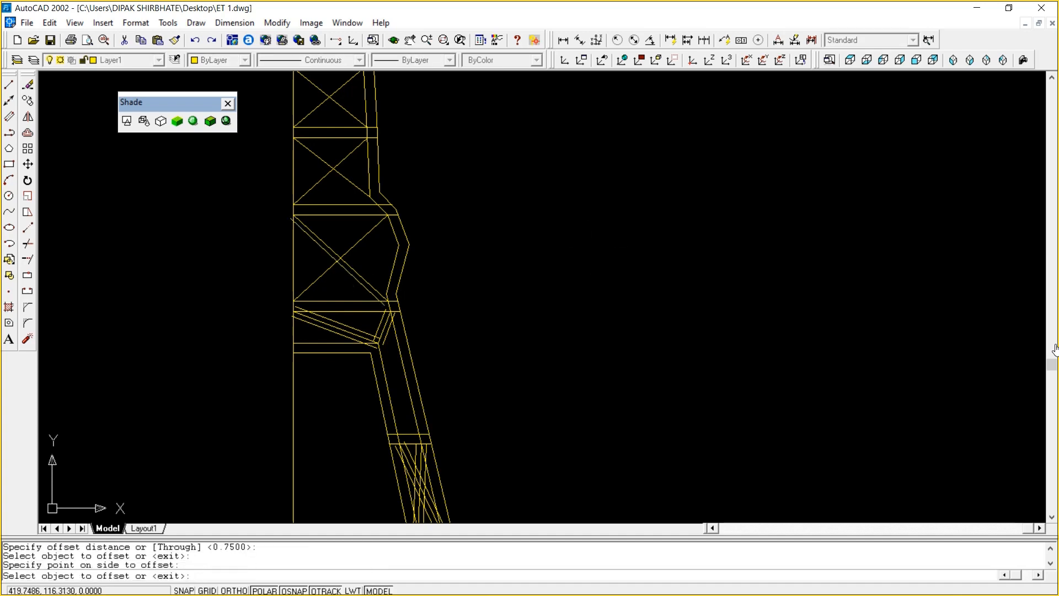
pyautogui.click(363, 277)
pyautogui.click(380, 263)
pyautogui.click(369, 230)
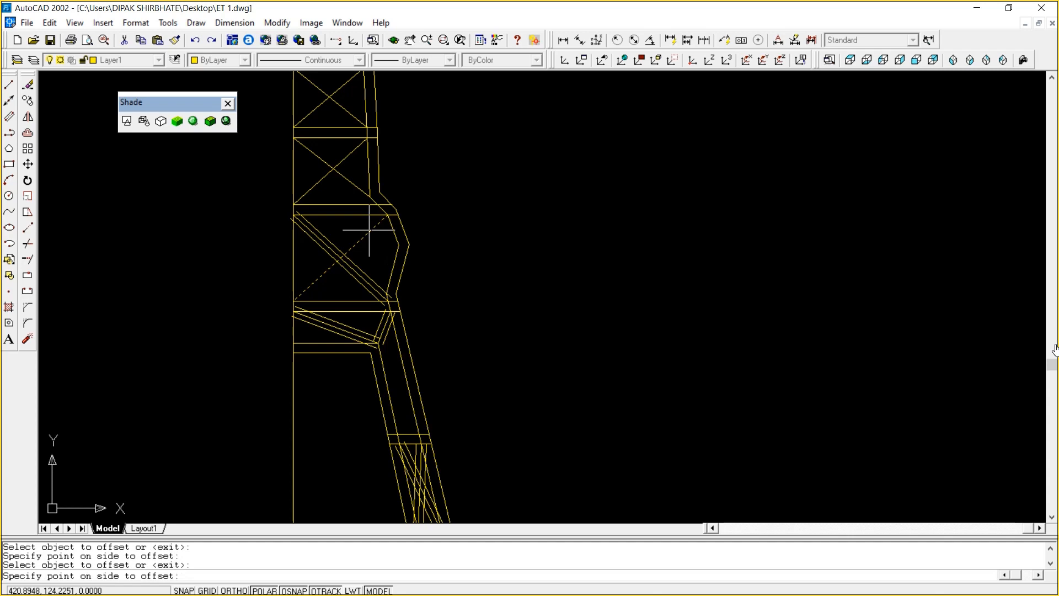
pyautogui.click(369, 230)
pyautogui.click(367, 234)
pyautogui.click(382, 245)
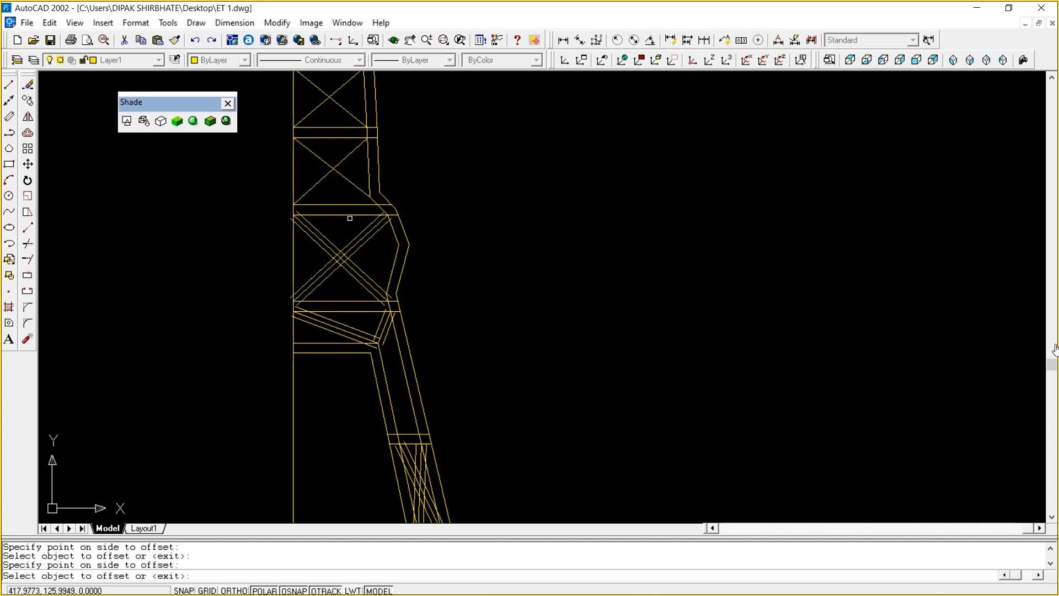
# Offset both diagonals of the panel directly above the bulged section by 0.75 on each side
pyautogui.click(354, 191)
pyautogui.click(350, 188)
pyautogui.click(351, 181)
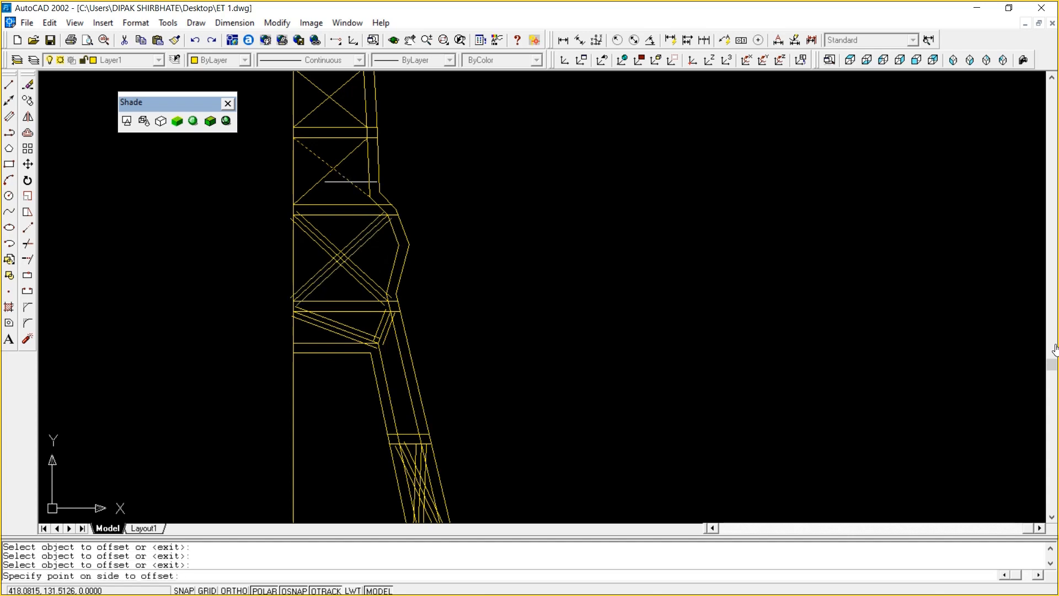
pyautogui.click(344, 190)
pyautogui.click(350, 181)
pyautogui.click(370, 159)
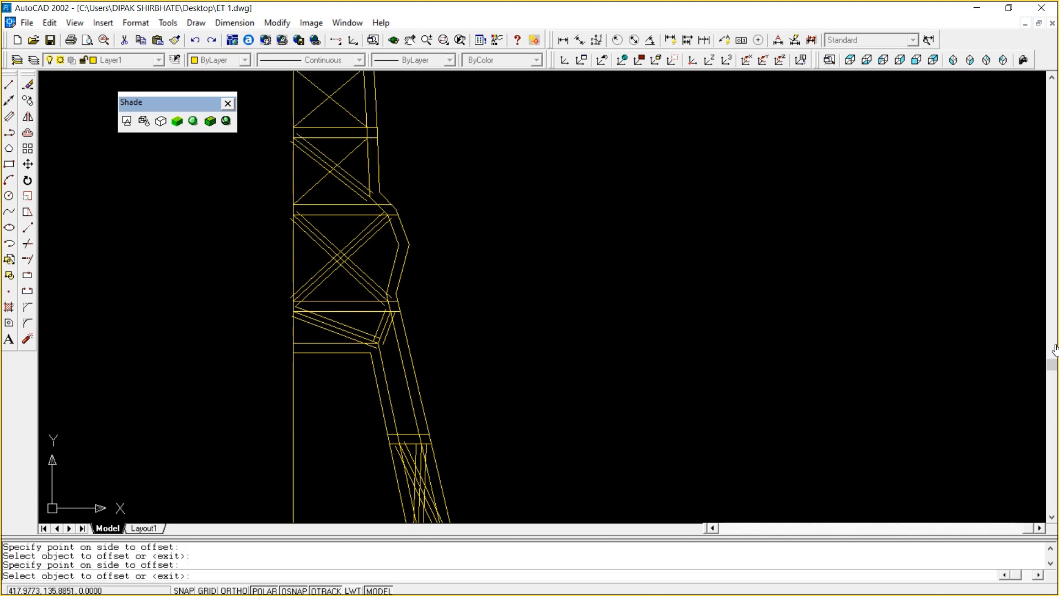
pyautogui.click(348, 157)
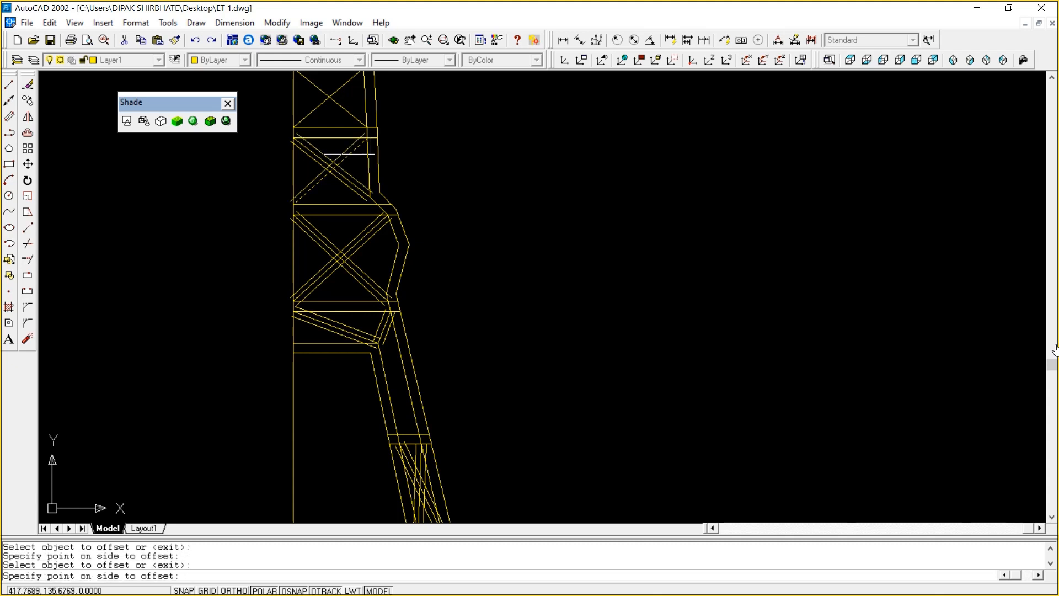
pyautogui.click(345, 145)
# Offset the crossing diagonals of the second panel above the bulged section by 0.75 to both sides
pyautogui.click(349, 107)
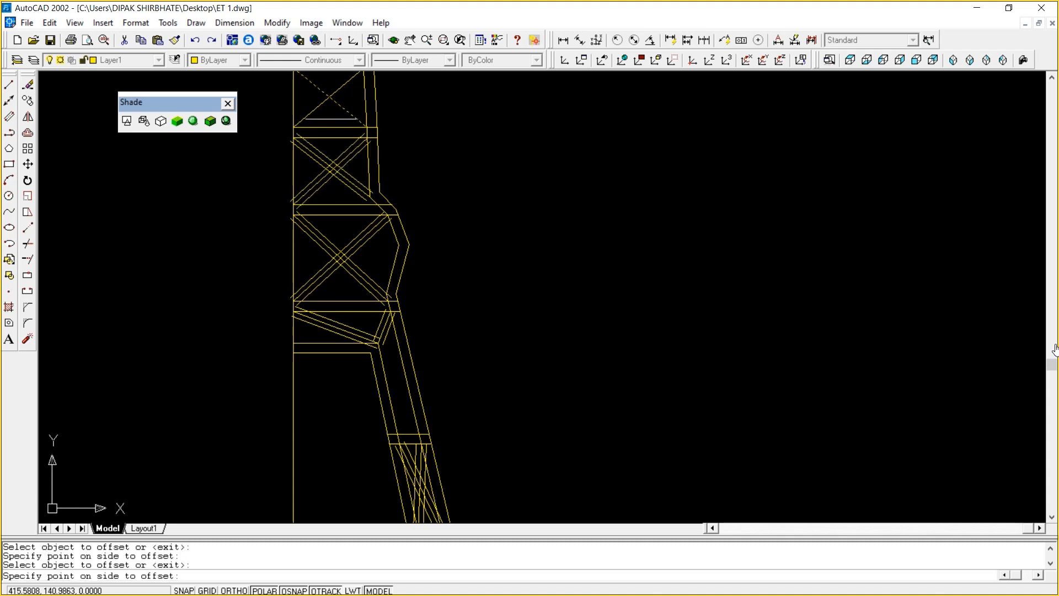
pyautogui.click(358, 100)
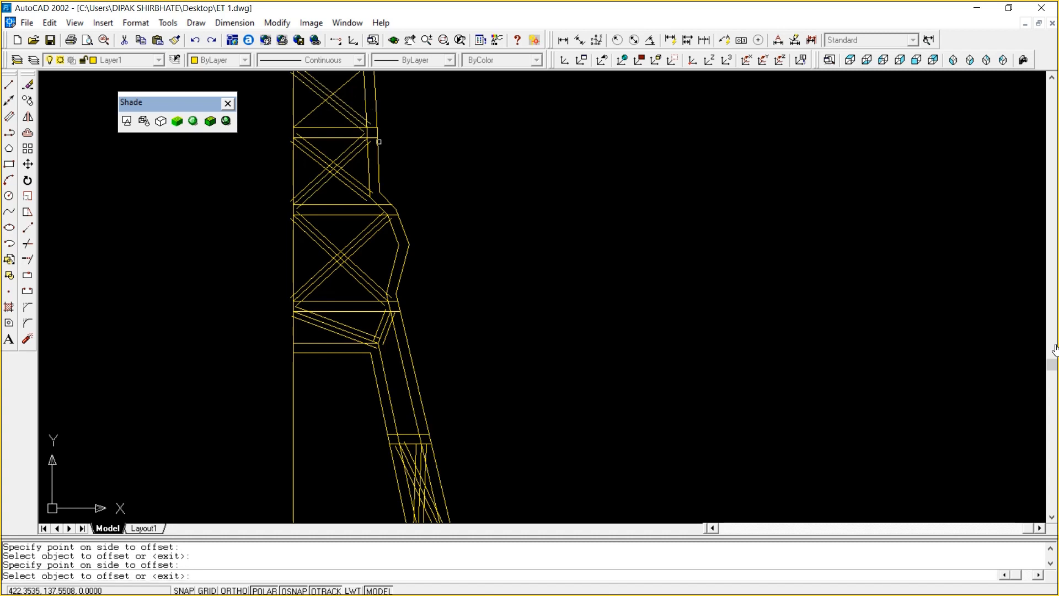
pyautogui.press('Escape')
pyautogui.write('p')
pyautogui.press('Return')
pyautogui.moveTo(479, 119); pyautogui.dragTo(515, 321)
pyautogui.rightClick(521, 246)
pyautogui.click(551, 255)
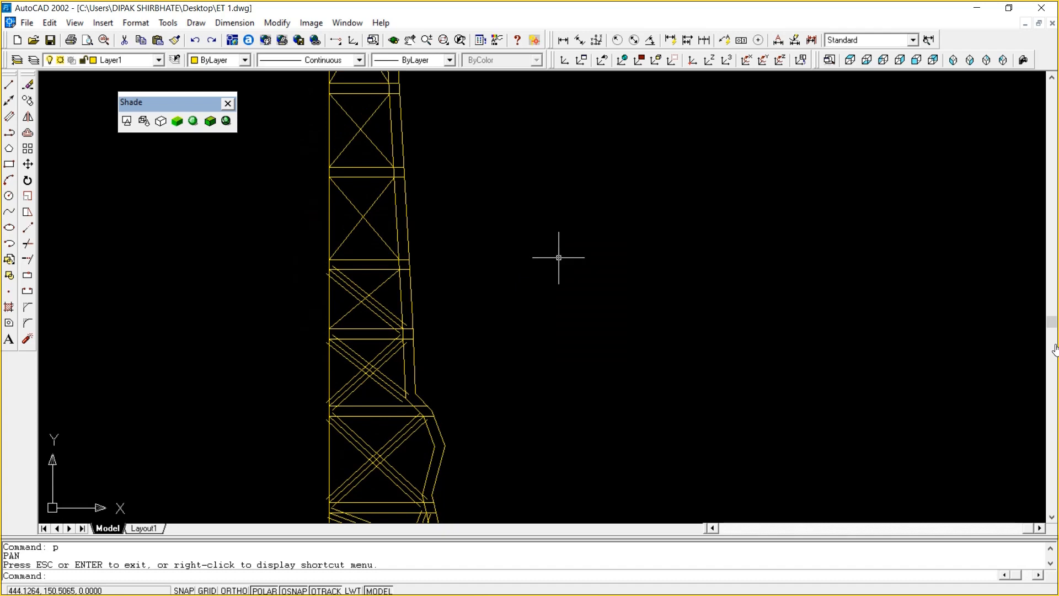
pyautogui.rightClick(523, 277)
pyautogui.click(548, 284)
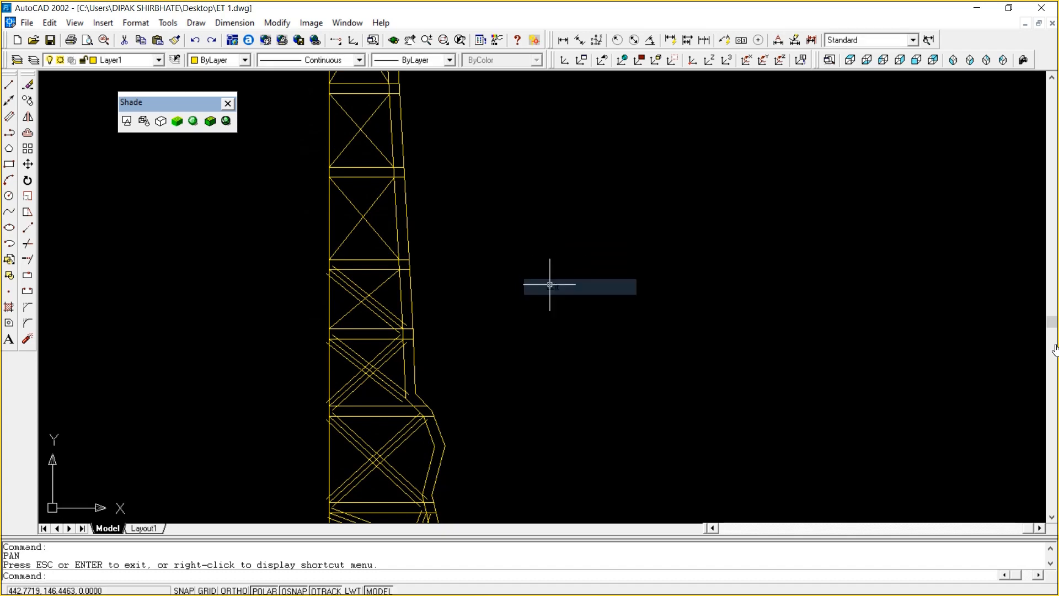
pyautogui.write('d')
pyautogui.press('Return')
pyautogui.press('Return')
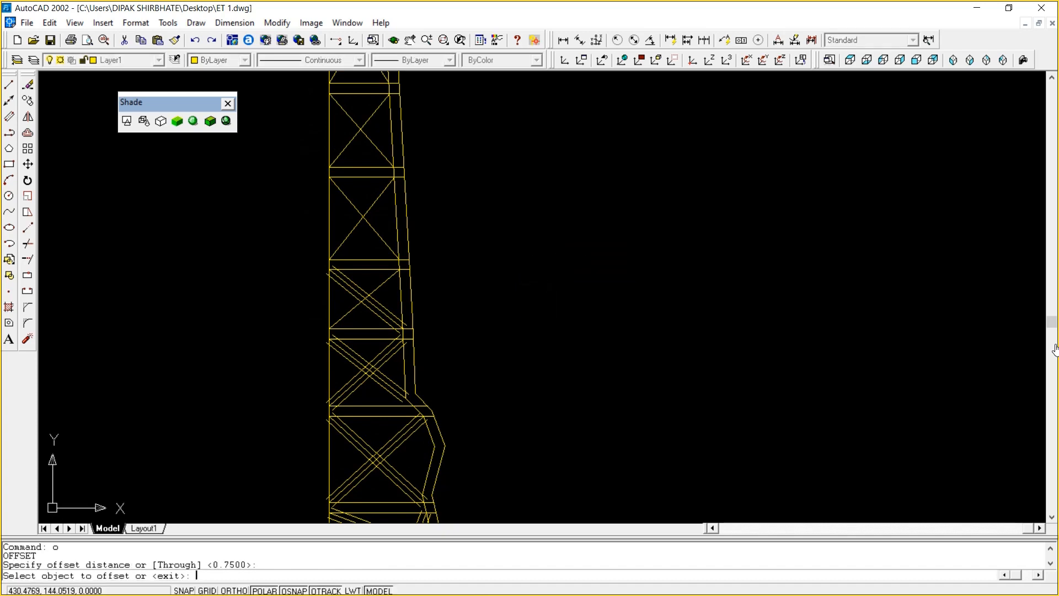
pyautogui.click(411, 303)
pyautogui.click(391, 300)
pyautogui.click(380, 285)
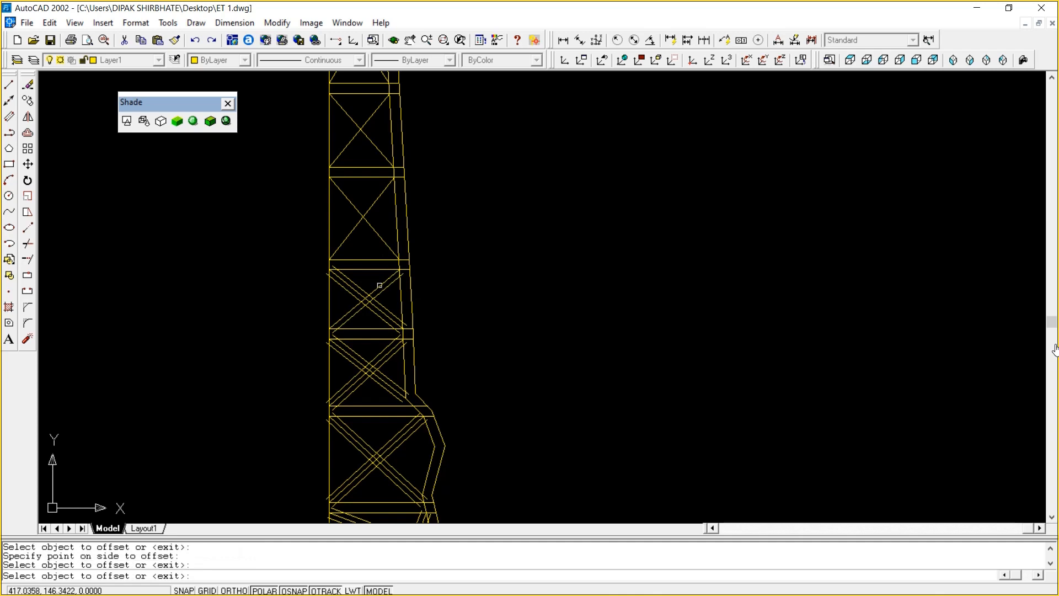
# Offset both diagonals of the third panel above the bulged section by 0.75 to both sides
pyautogui.click(383, 240)
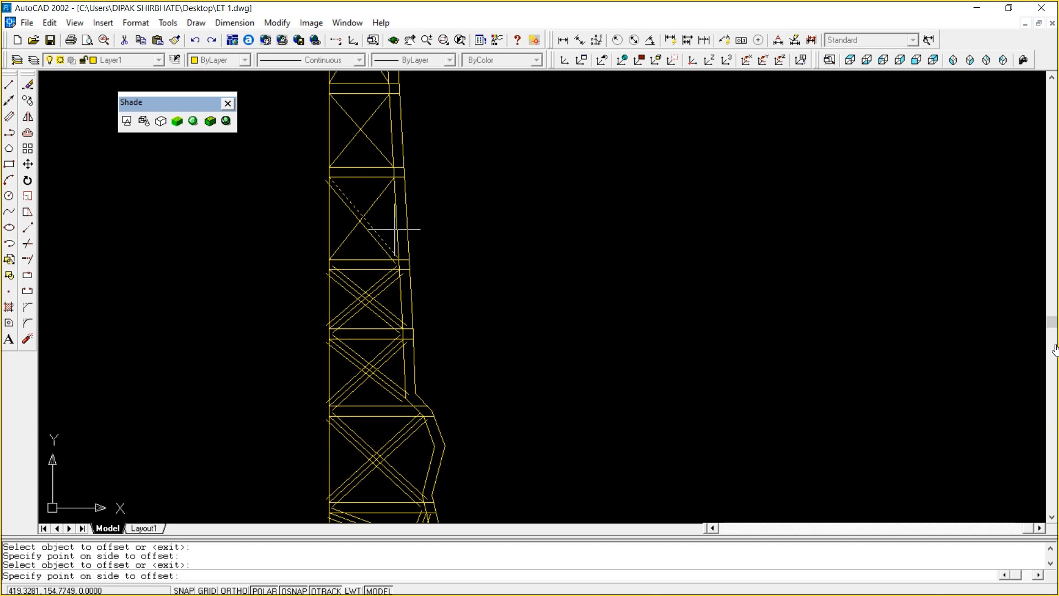
pyautogui.click(395, 230)
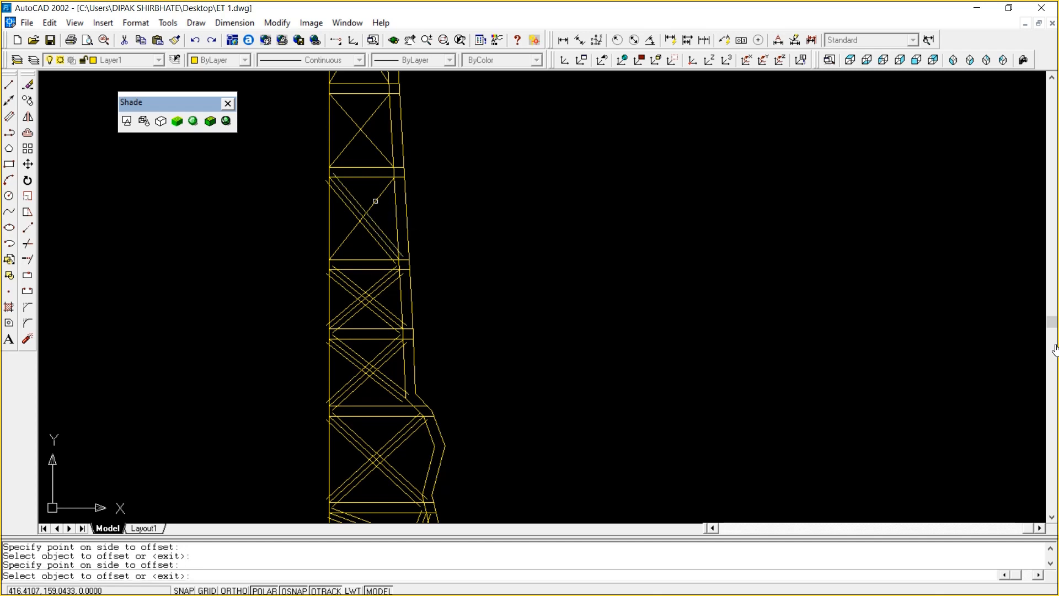
pyautogui.click(375, 201)
pyautogui.click(365, 192)
pyautogui.click(375, 201)
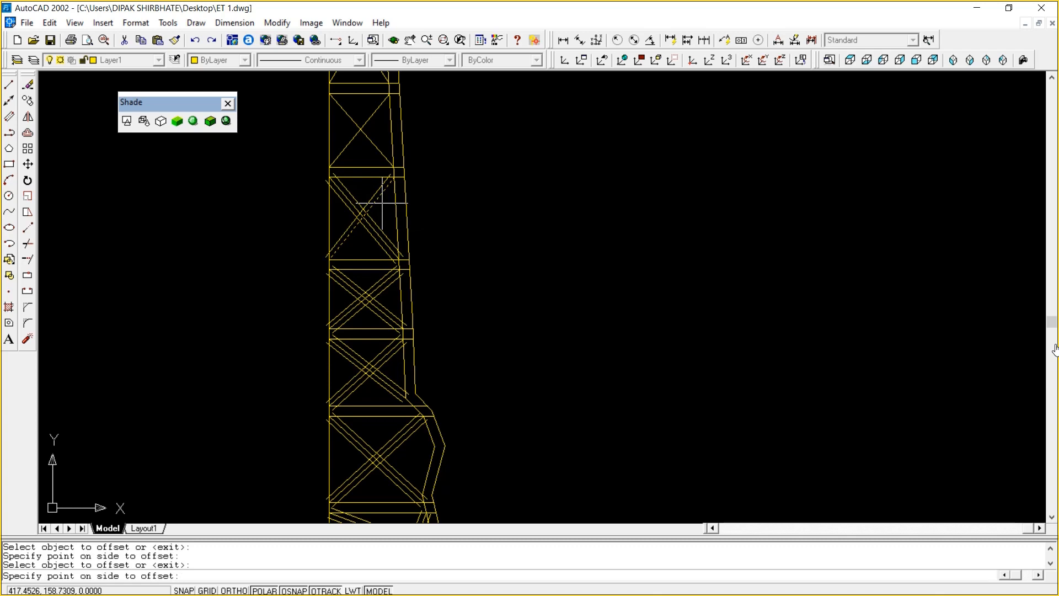
pyautogui.click(382, 203)
# Offset both diagonals of the fourth panel above the bulged section by 0.75 on each side
pyautogui.click(375, 145)
pyautogui.click(380, 149)
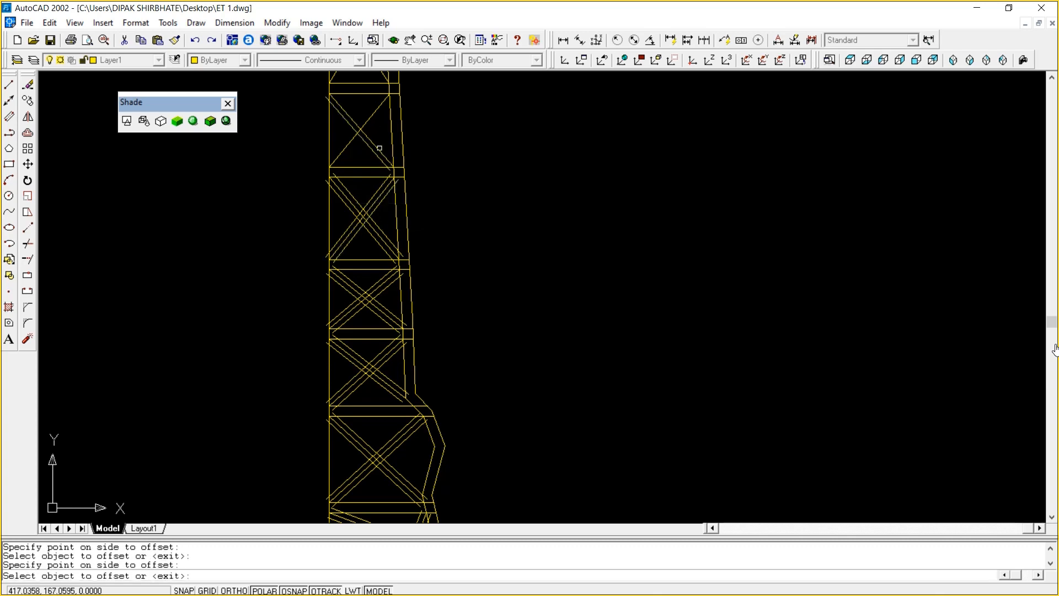
pyautogui.click(379, 148)
pyautogui.click(391, 133)
pyautogui.click(376, 111)
pyautogui.click(381, 119)
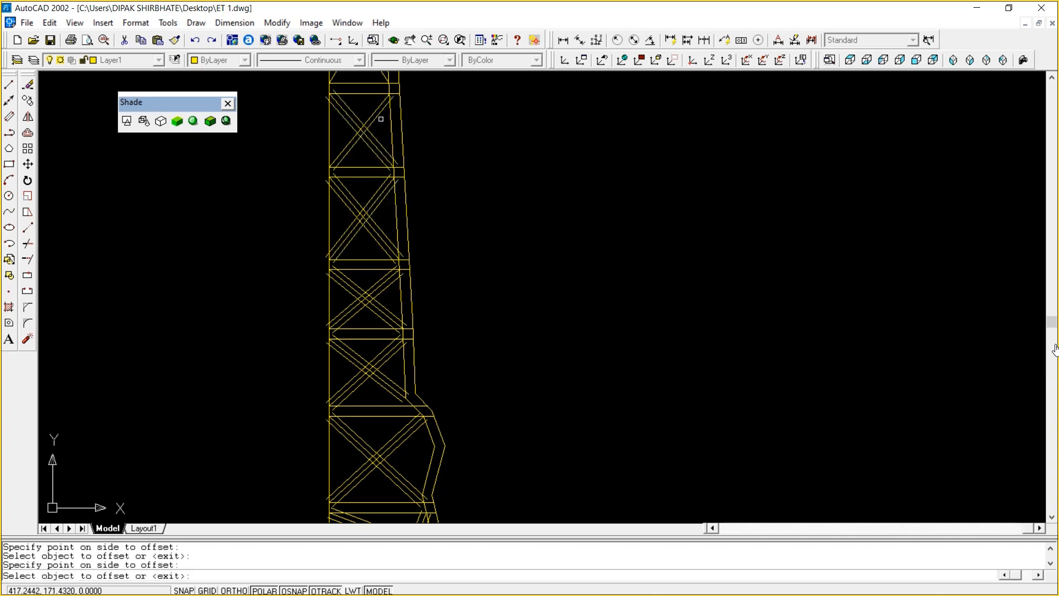
pyautogui.click(379, 118)
pyautogui.click(473, 154)
pyautogui.press('Escape')
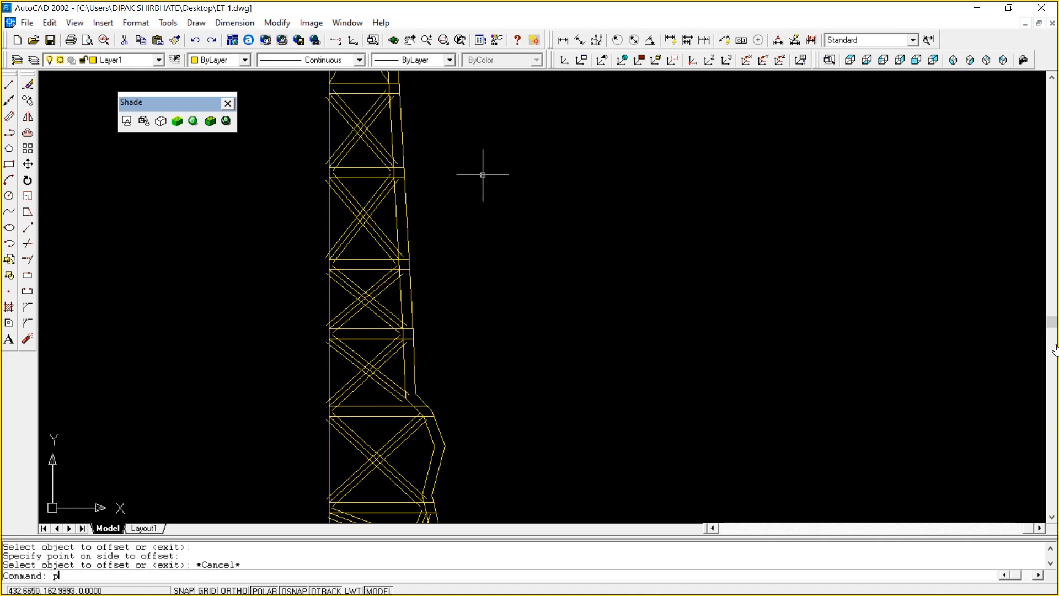
# Offset both diagonals of the fifth panel above the bulged section by 0.75 on each side
pyautogui.write('p')
pyautogui.press('Return')
pyautogui.moveTo(483, 175); pyautogui.dragTo(479, 254)
pyautogui.rightClick(518, 251)
pyautogui.click(551, 260)
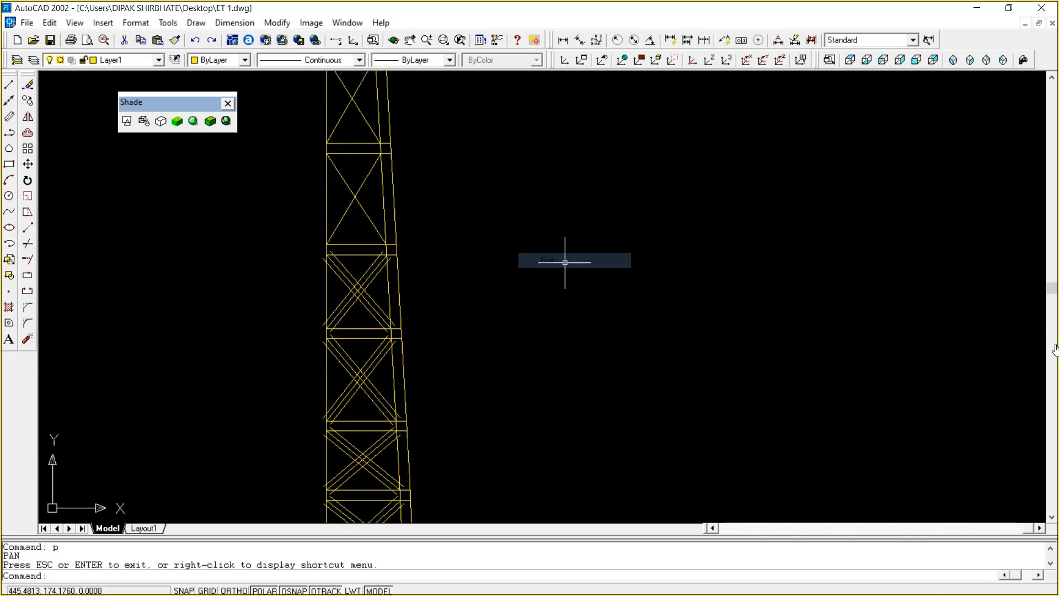
pyautogui.press('Return')
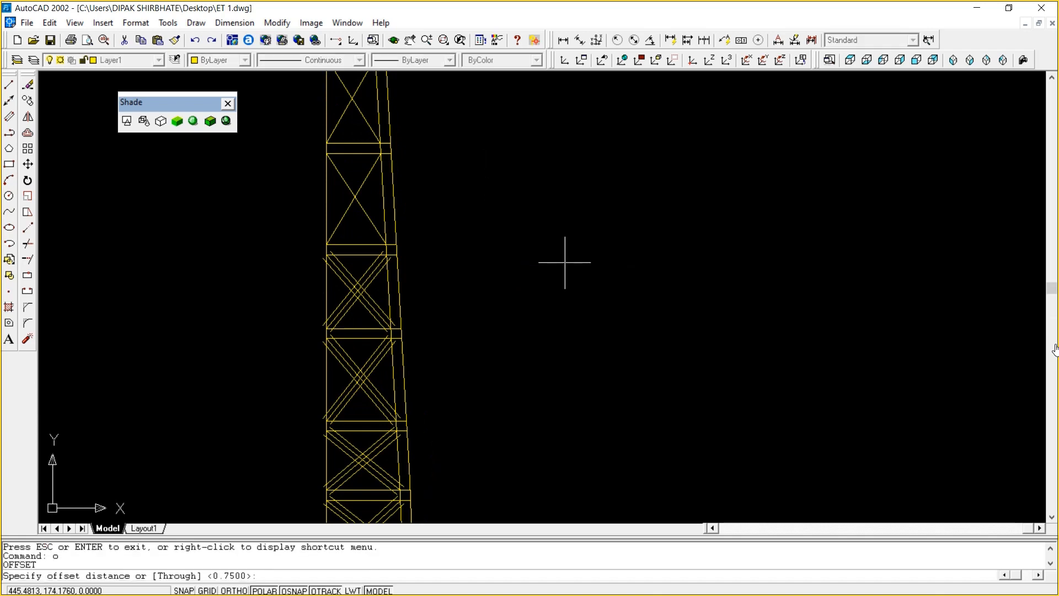
pyautogui.press('Return')
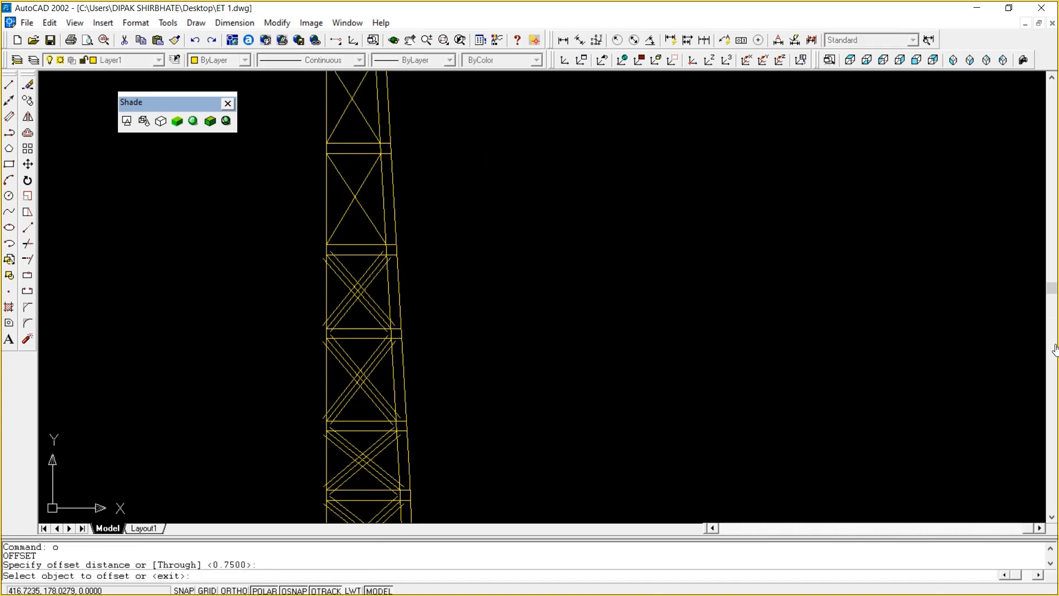
pyautogui.click(367, 217)
pyautogui.click(348, 231)
pyautogui.click(364, 210)
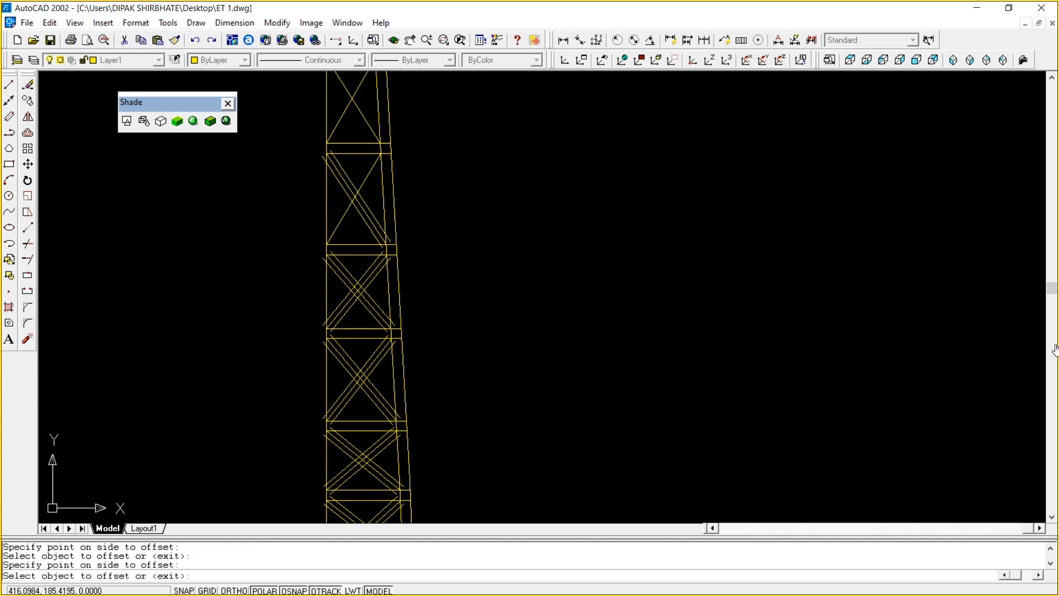
pyautogui.click(368, 172)
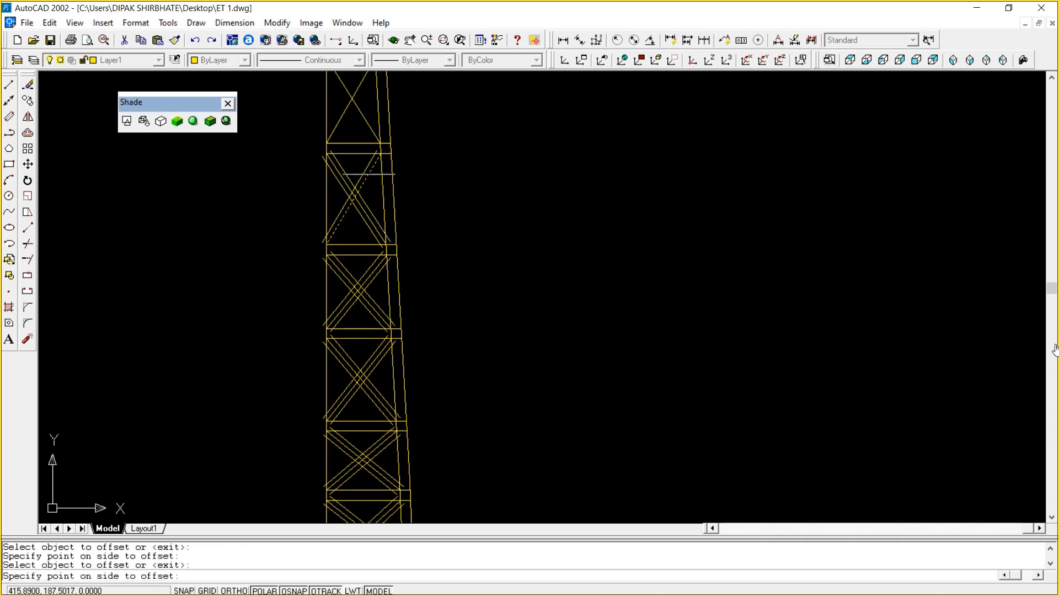
pyautogui.click(373, 181)
# Offset the sixth panel's diagonal that descends toward the sloping leg by 0.75 to both sides
pyautogui.click(361, 113)
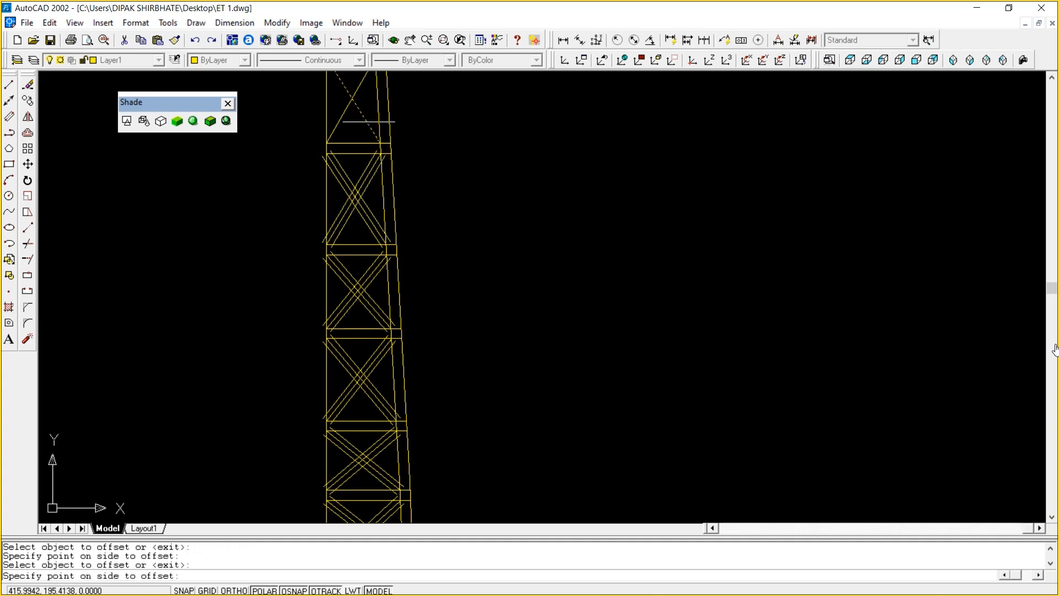
pyautogui.click(350, 133)
pyautogui.click(365, 123)
pyautogui.click(377, 108)
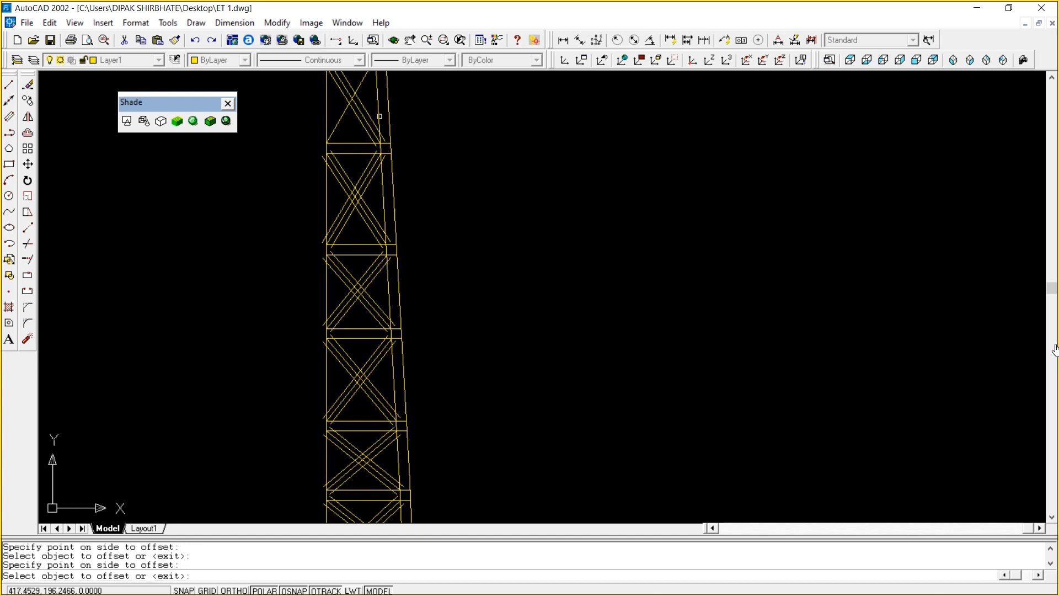
pyautogui.press('Escape')
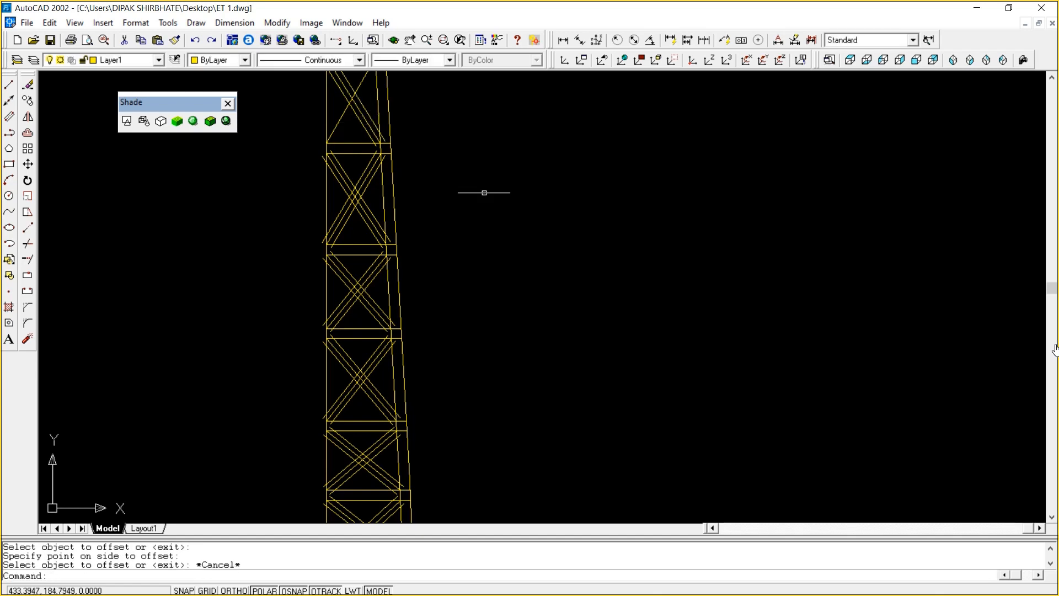
pyautogui.press('Escape')
# Offset the sixth panel's remaining diagonal, the one rising toward the sloping leg, by 0.75 to both sides
pyautogui.write('p')
pyautogui.press('Return')
pyautogui.moveTo(507, 74); pyautogui.dragTo(523, 278)
pyautogui.rightClick(524, 279)
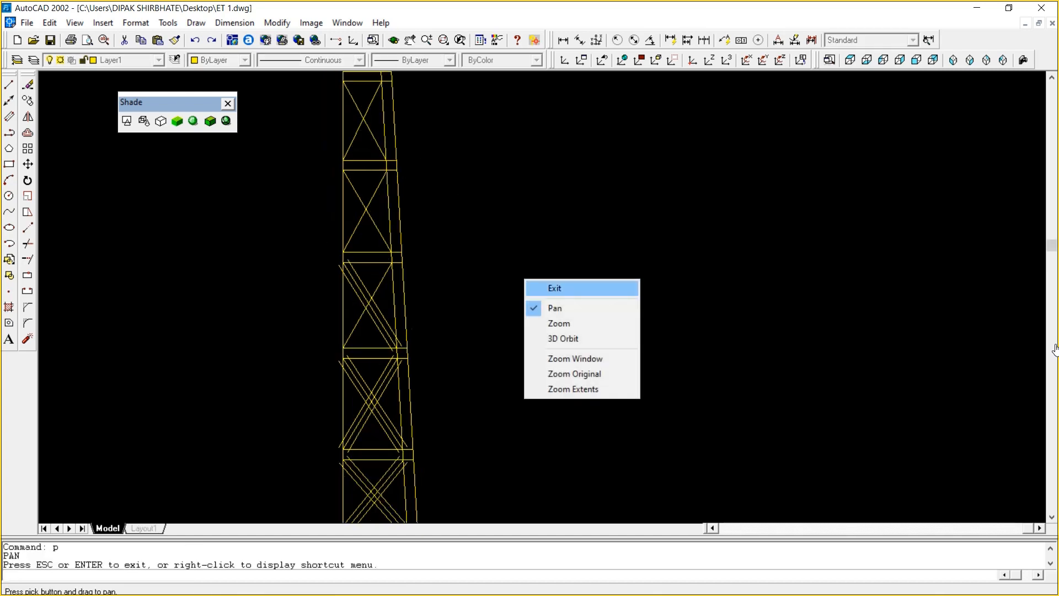
pyautogui.click(564, 293)
pyautogui.press('Return')
pyautogui.rightClick(525, 286)
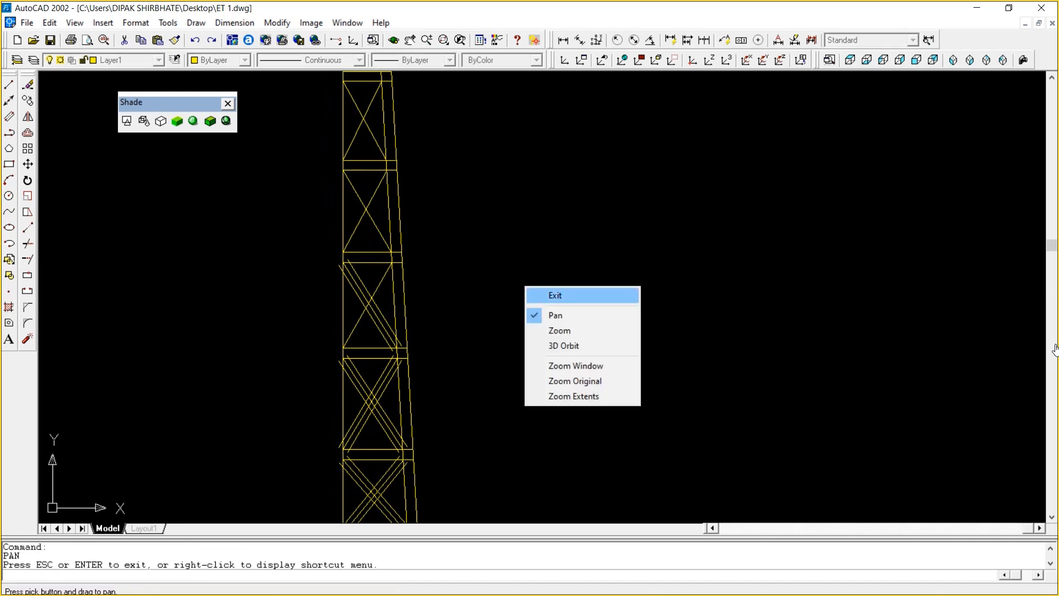
pyautogui.click(568, 293)
pyautogui.write('o')
pyautogui.press('Return')
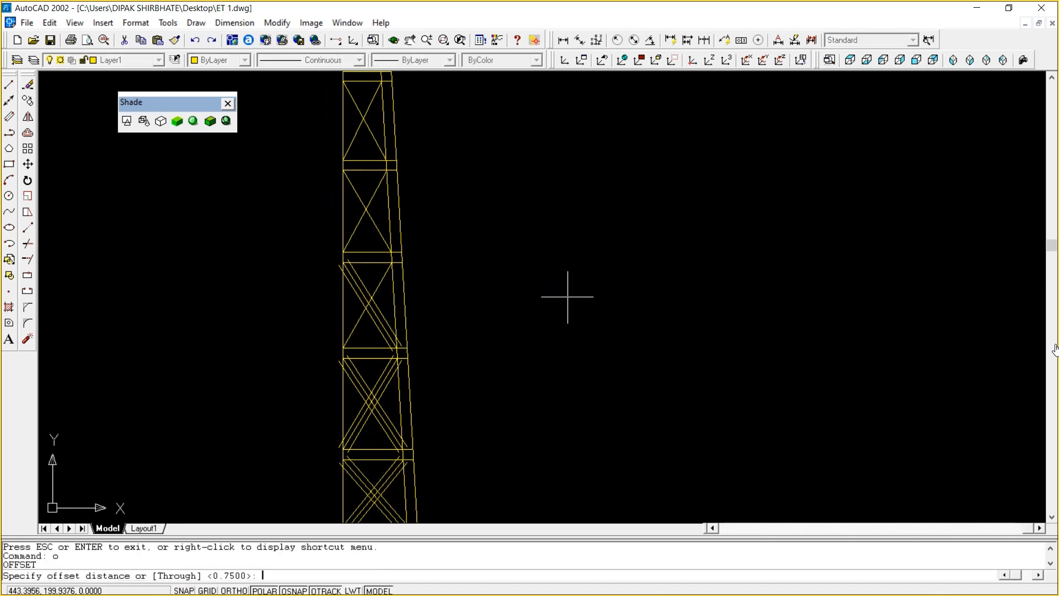
pyautogui.press('Return')
pyautogui.click(383, 276)
pyautogui.click(373, 272)
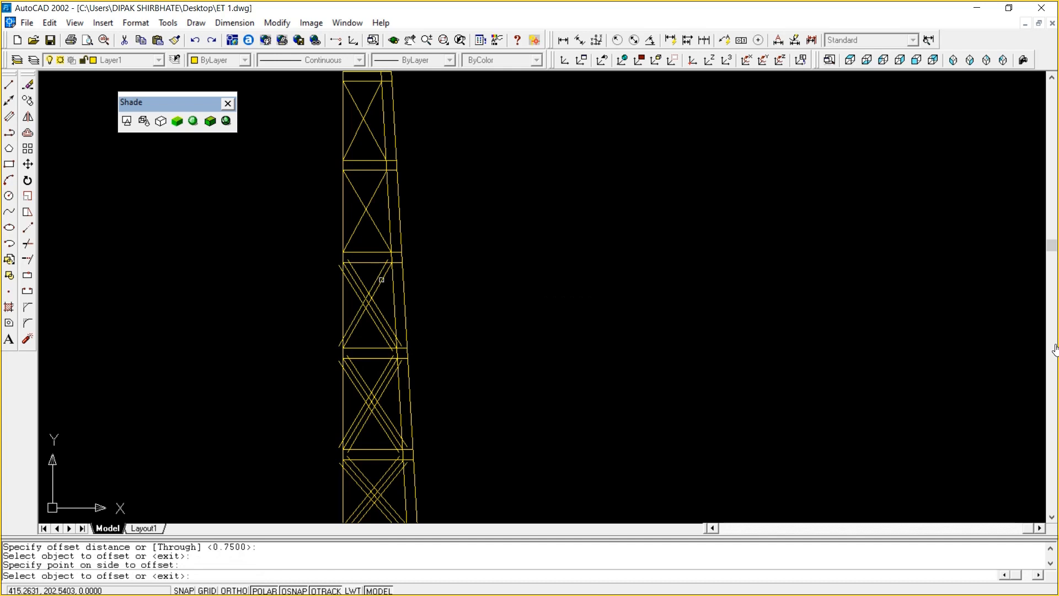
pyautogui.click(381, 280)
pyautogui.click(390, 281)
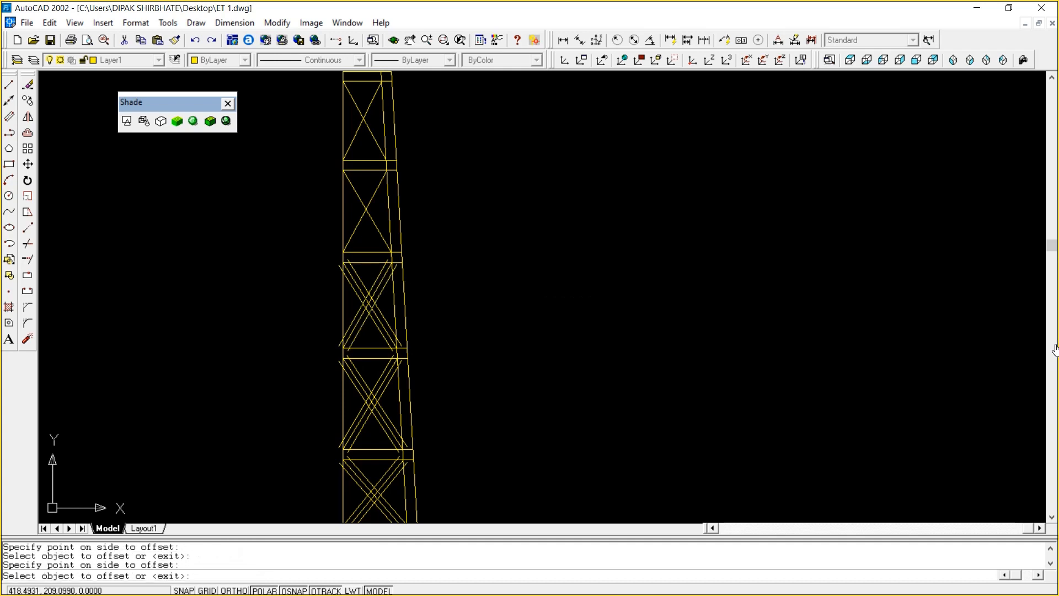
# Offset both diagonals of the seventh panel above the bulged section by 0.75 on each side
pyautogui.click(378, 227)
pyautogui.click(369, 218)
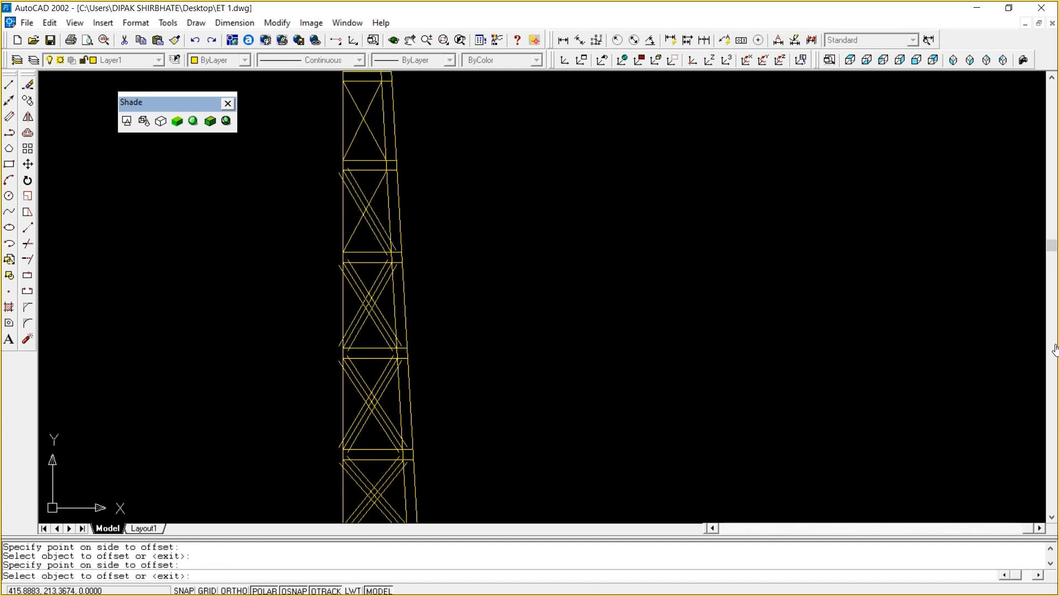
pyautogui.click(377, 192)
pyautogui.click(367, 177)
pyautogui.click(385, 169)
pyautogui.click(389, 206)
# Offset the crossing diagonals of the eighth panel above the bulged section by 0.75 to both sides
pyautogui.click(374, 139)
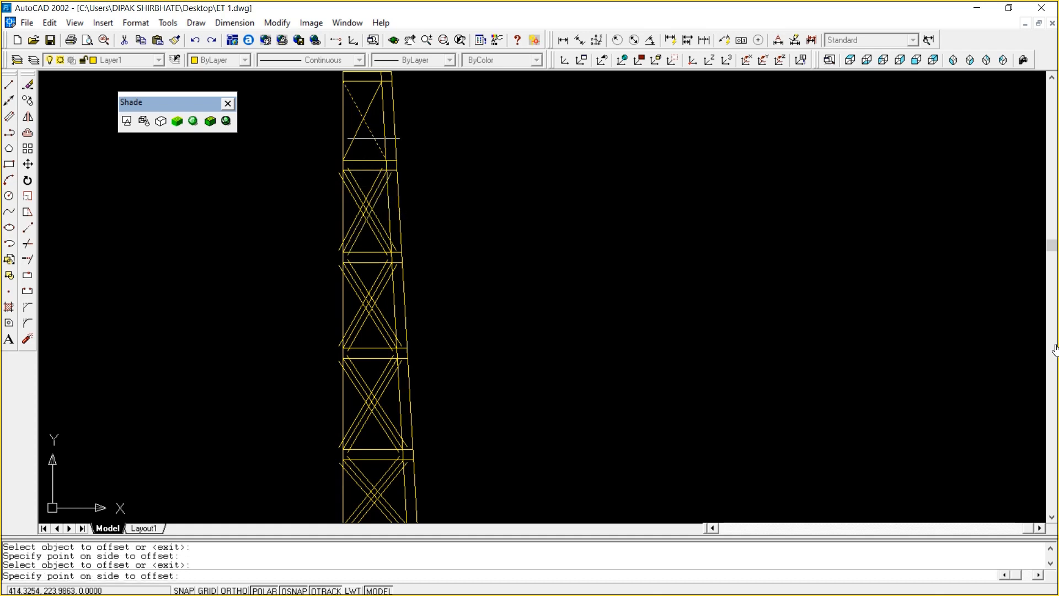
pyautogui.click(384, 159)
pyautogui.click(372, 94)
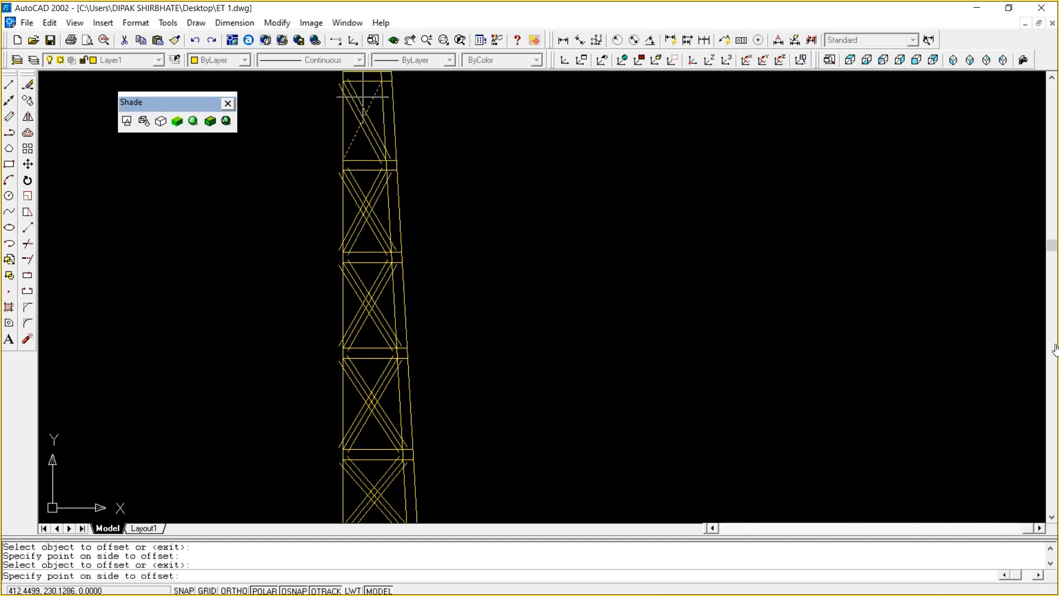
pyautogui.click(363, 96)
pyautogui.click(375, 95)
pyautogui.click(381, 108)
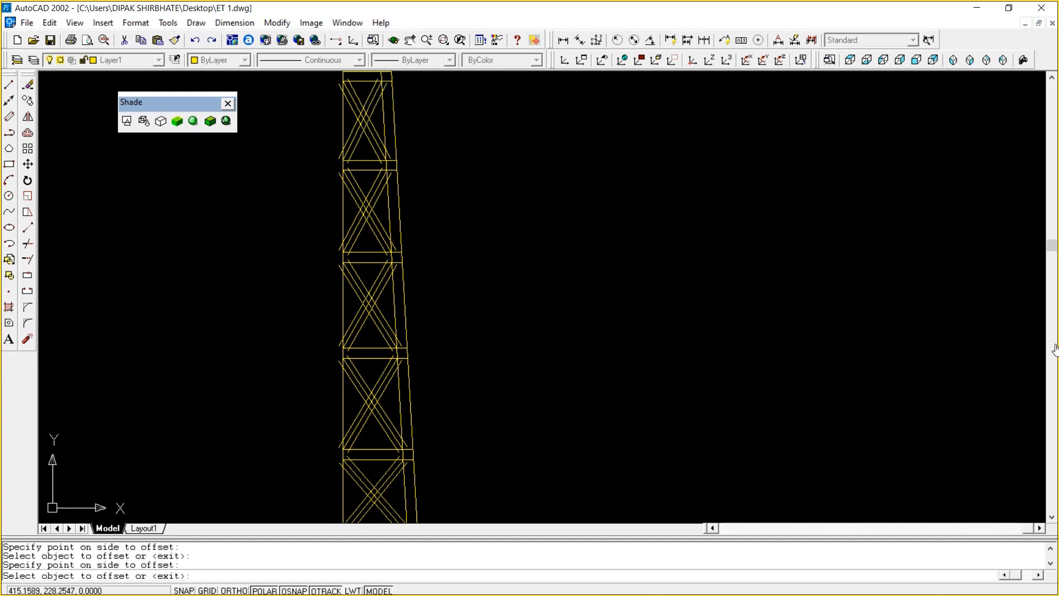
pyautogui.press('Escape')
pyautogui.press('Escape')
pyautogui.press('Escape')
# Offset both diagonals of the ninth panel above the bulged section by 0.75 to both sides
pyautogui.write('p')
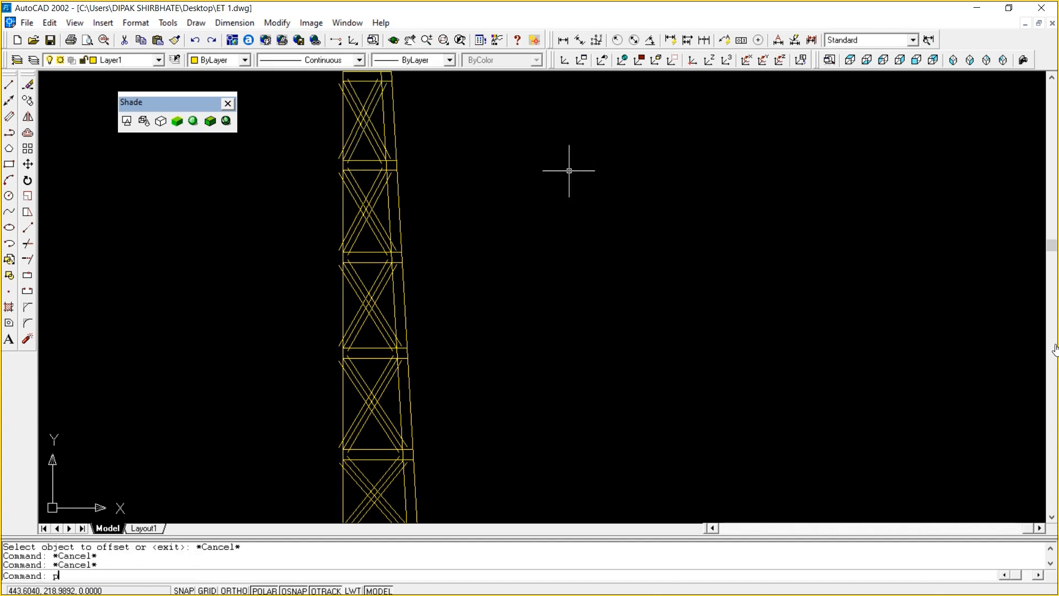
pyautogui.press('Return')
pyautogui.moveTo(548, 220); pyautogui.dragTo(560, 224)
pyautogui.rightClick(560, 224)
pyautogui.click(603, 230)
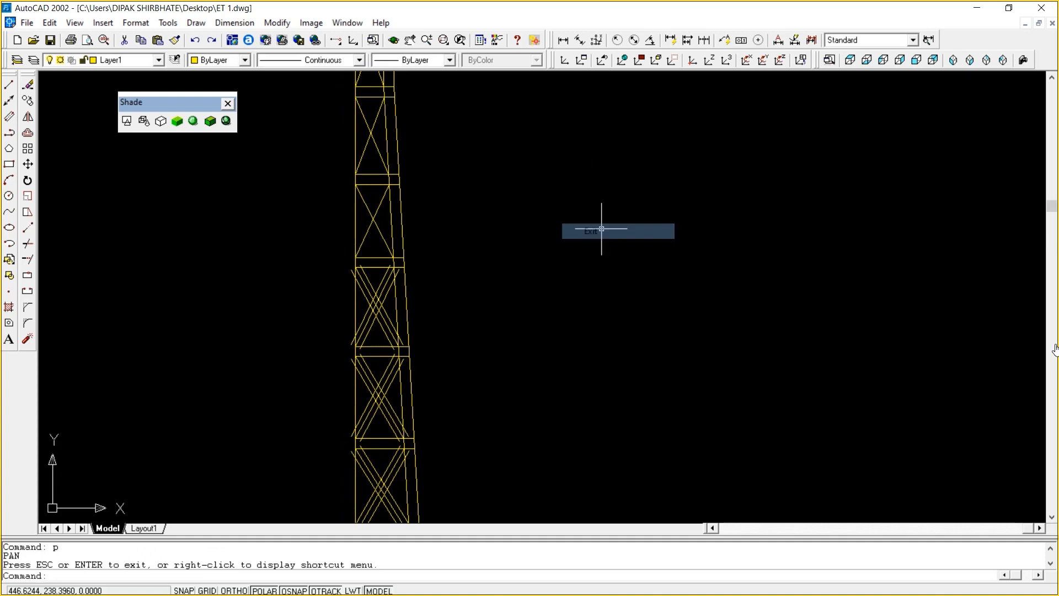
pyautogui.write('o')
pyautogui.press('Return')
pyautogui.press('Return')
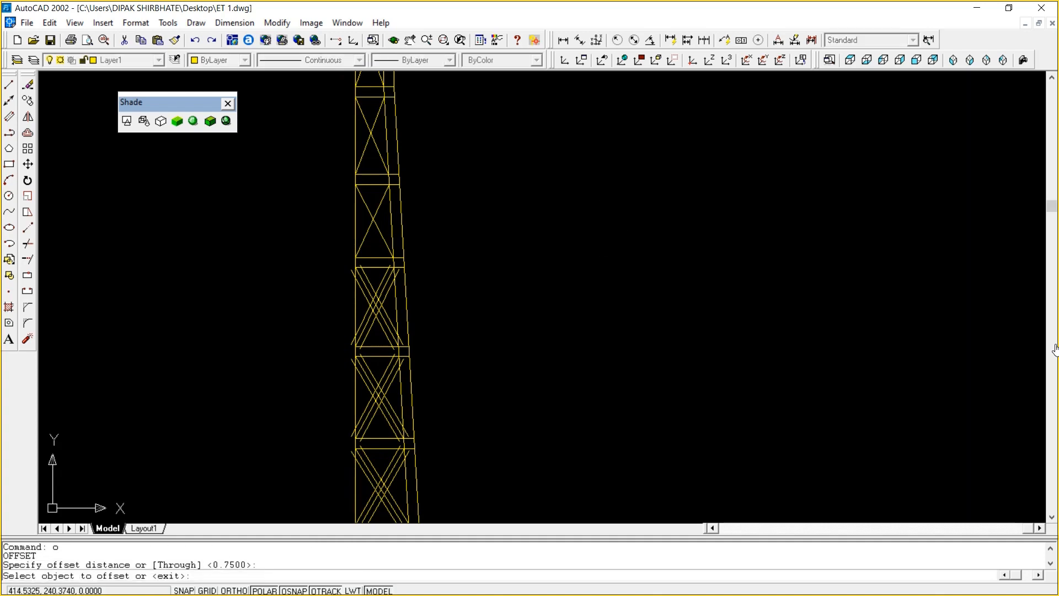
pyautogui.click(381, 239)
pyautogui.click(381, 239)
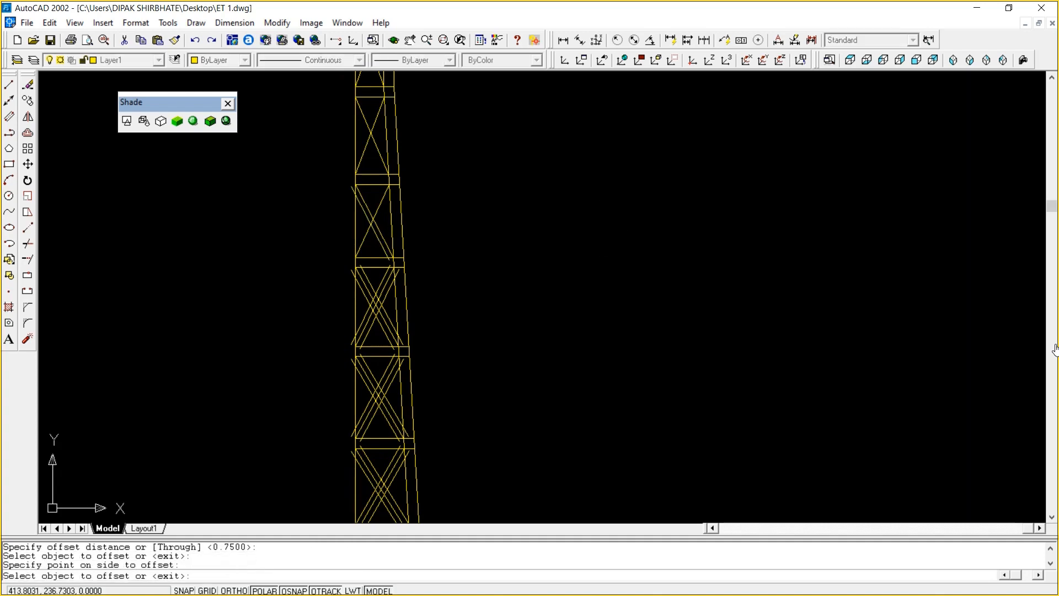
pyautogui.click(381, 238)
pyautogui.click(402, 213)
pyautogui.click(376, 213)
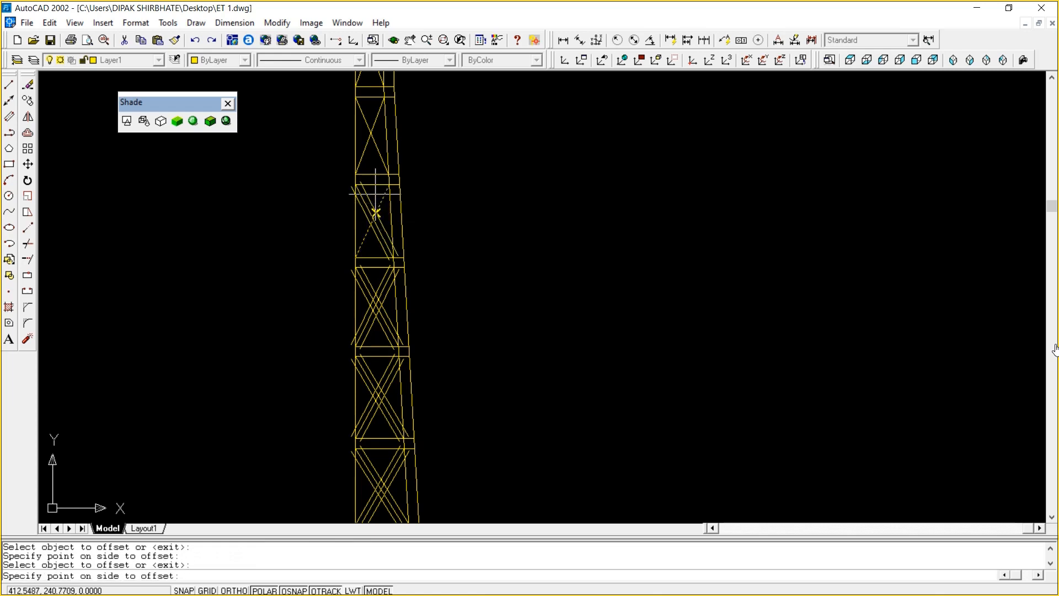
pyautogui.click(385, 205)
pyautogui.click(381, 203)
pyautogui.click(365, 193)
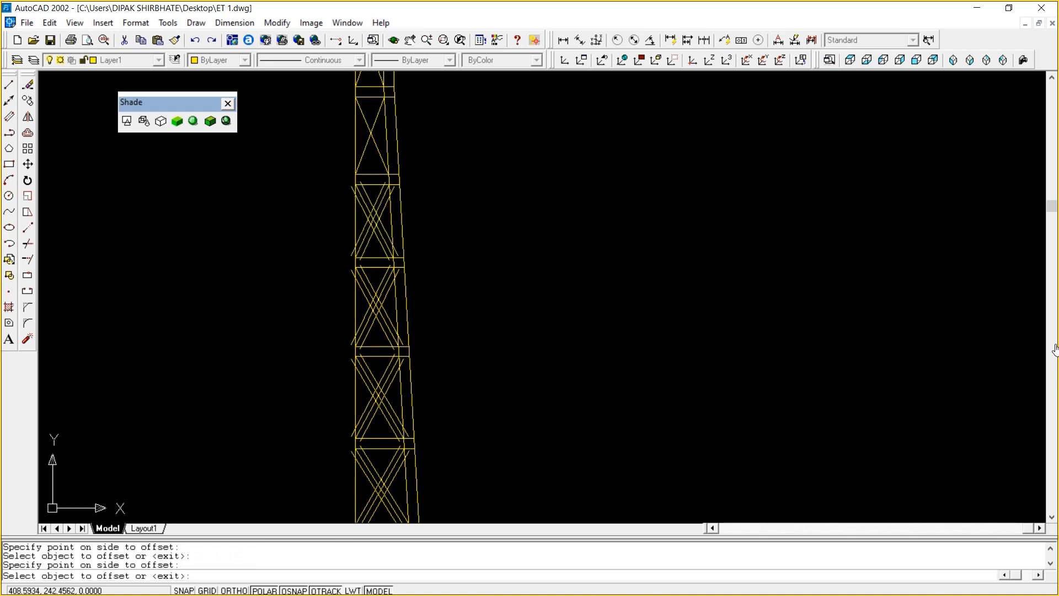
pyautogui.press('Escape')
pyautogui.press('Escape')
pyautogui.press('Escape')
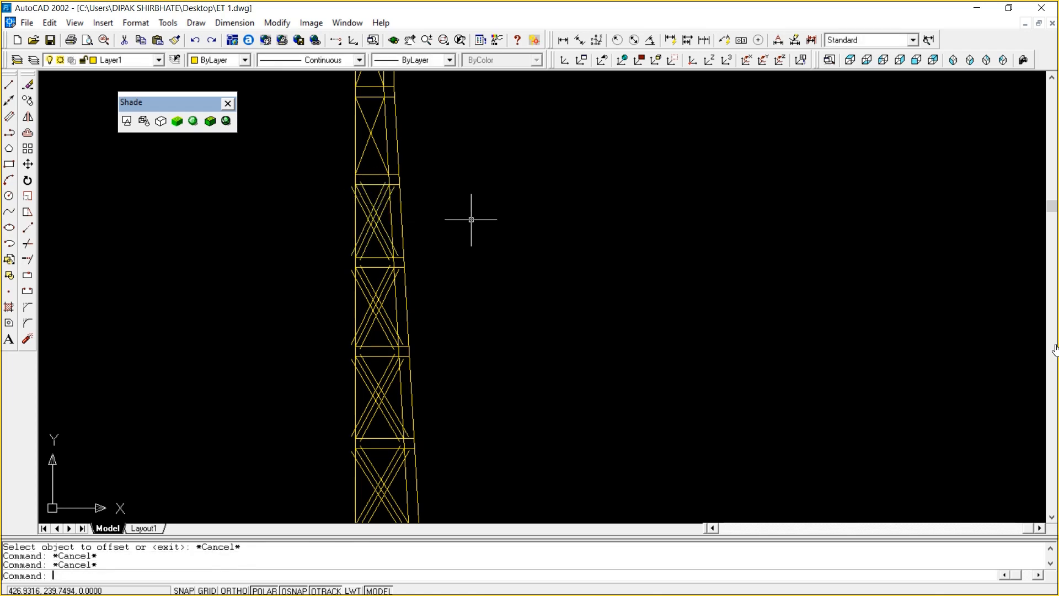
# Offset both diagonals of the tenth panel, just below where the outer leg turns vertical, by 0.75 on each side
pyautogui.write('p')
pyautogui.press('Return')
pyautogui.moveTo(471, 219); pyautogui.dragTo(455, 353)
pyautogui.rightClick(464, 279)
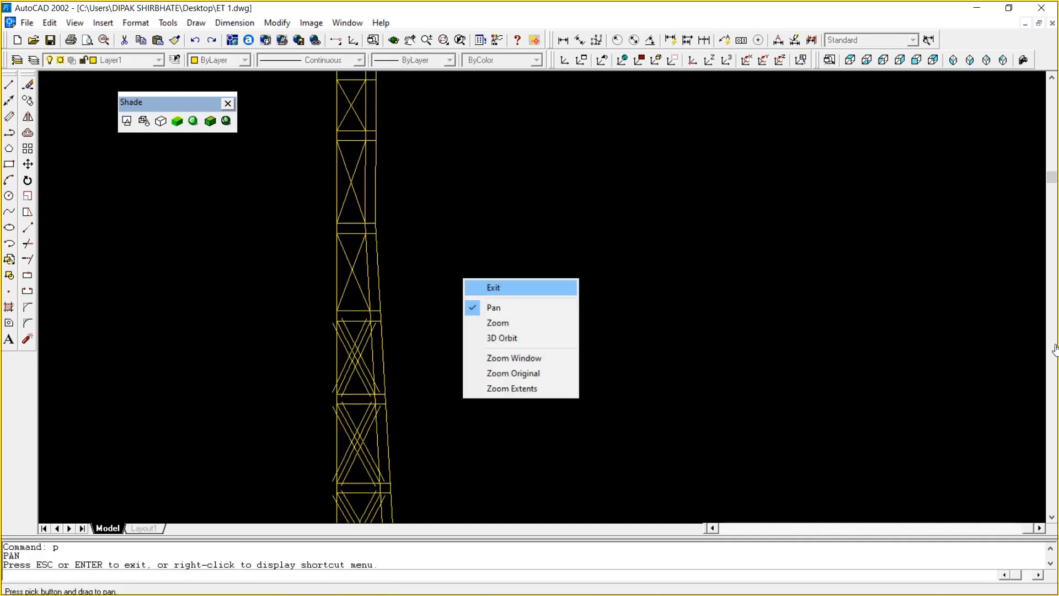
pyautogui.click(490, 286)
pyautogui.press('Return')
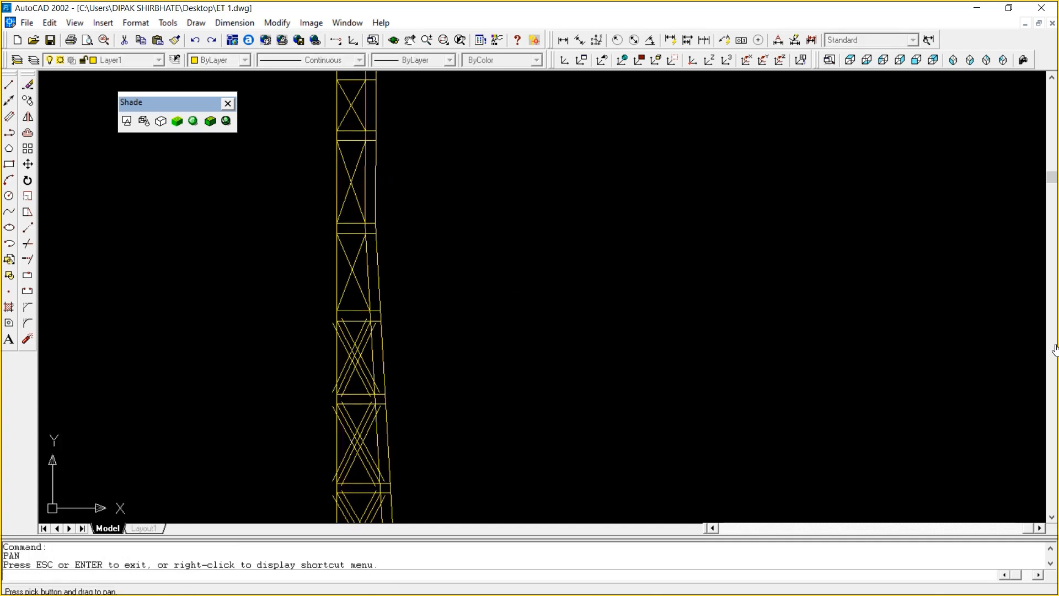
pyautogui.rightClick(490, 286)
pyautogui.click(515, 293)
pyautogui.write('d')
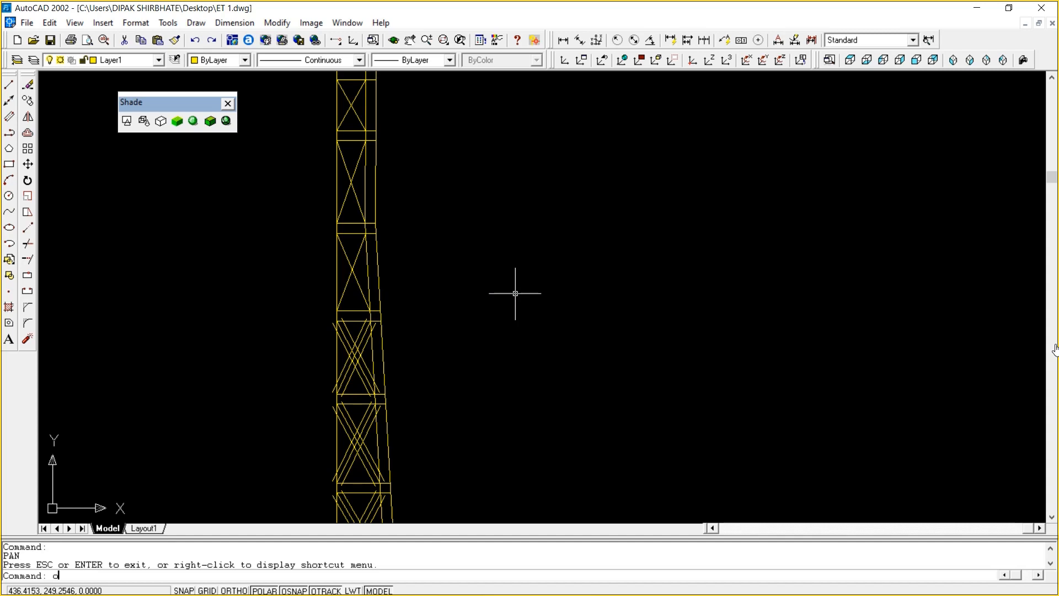
pyautogui.press('Return')
pyautogui.press('Return')
pyautogui.click(356, 281)
pyautogui.click(358, 280)
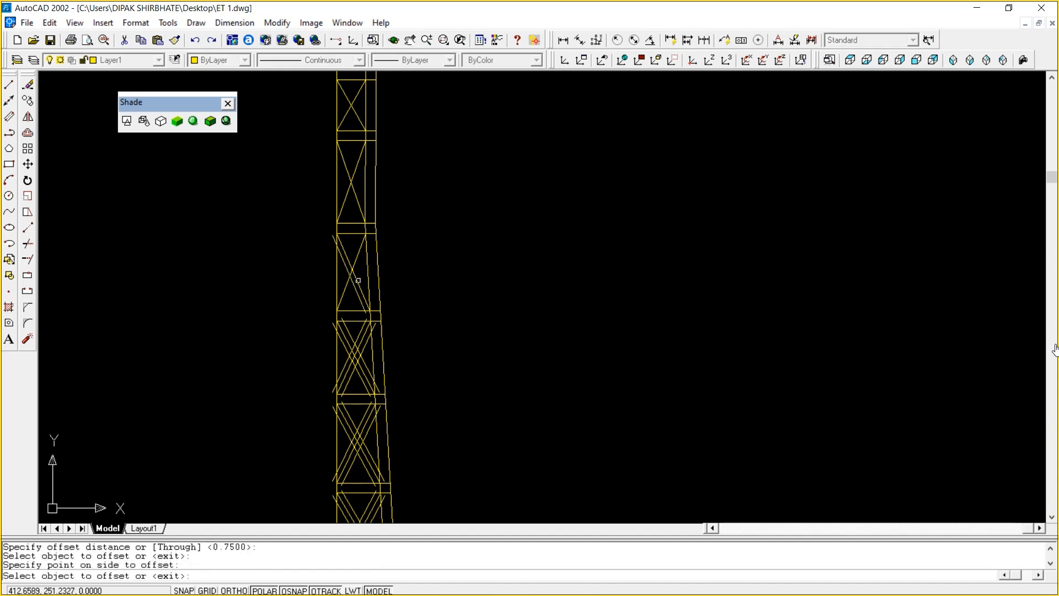
pyautogui.click(358, 280)
pyautogui.click(357, 245)
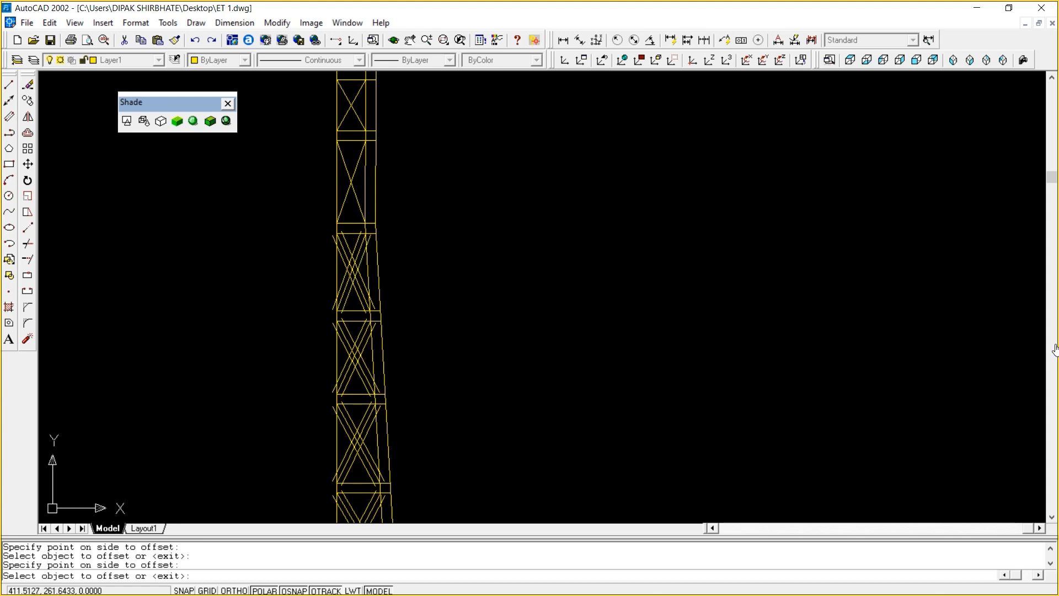
# Offset both diagonals of the eleventh panel, the first one beside the vertical leg, by 0.75 to both sides
pyautogui.click(356, 212)
pyautogui.click(357, 198)
pyautogui.click(357, 199)
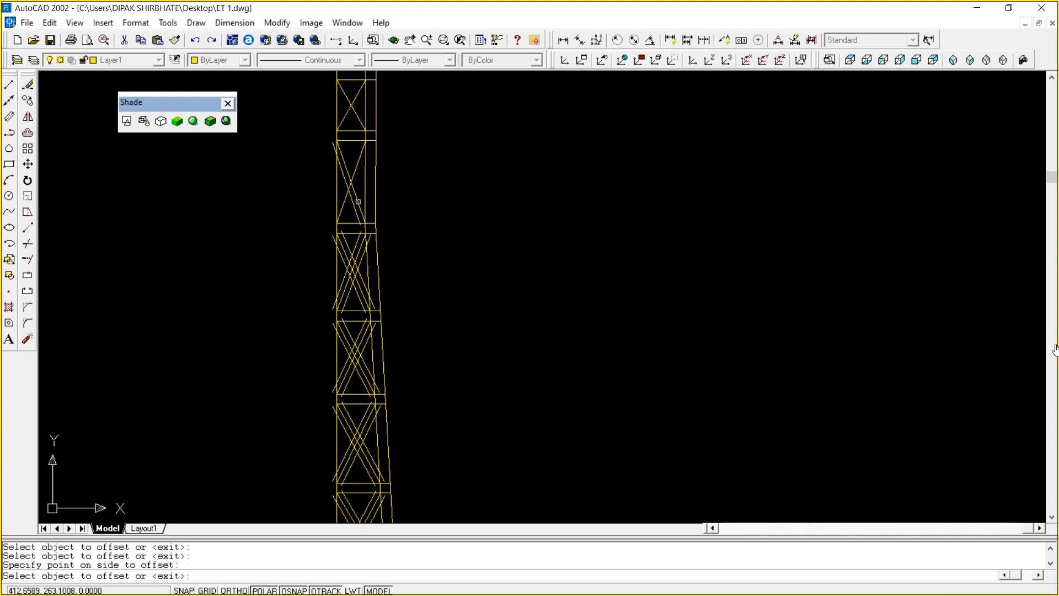
pyautogui.click(358, 202)
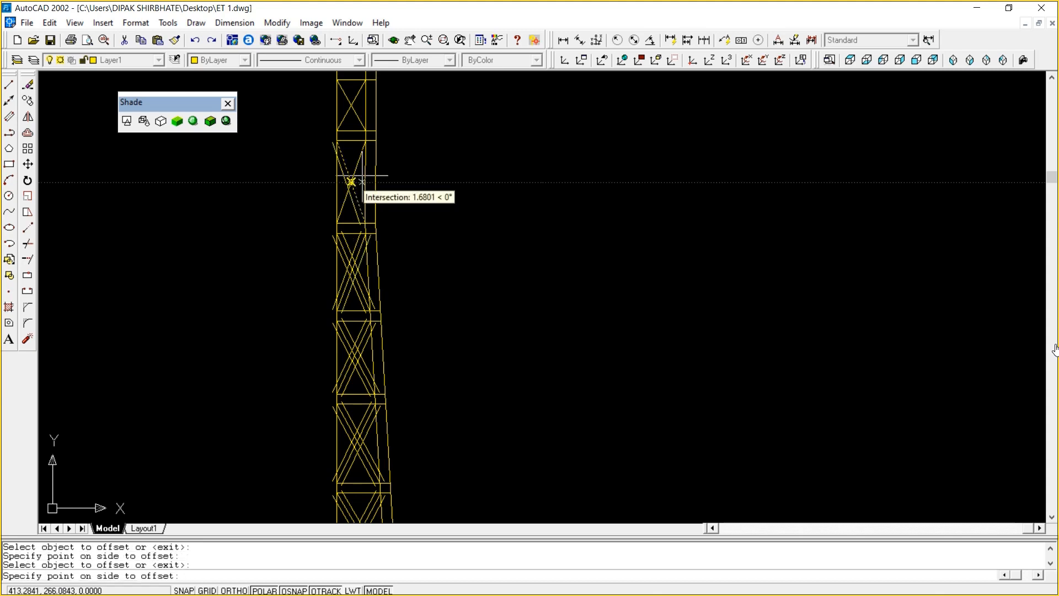
pyautogui.click(362, 177)
pyautogui.click(359, 162)
pyautogui.click(347, 147)
pyautogui.click(361, 157)
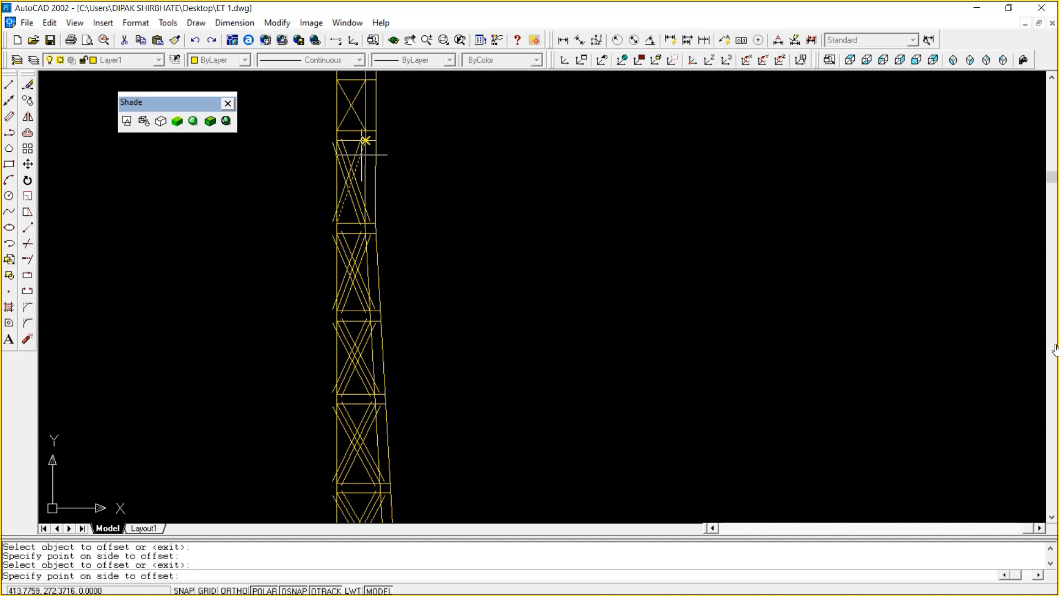
pyautogui.click(370, 169)
pyautogui.press('Escape')
pyautogui.press('Escape')
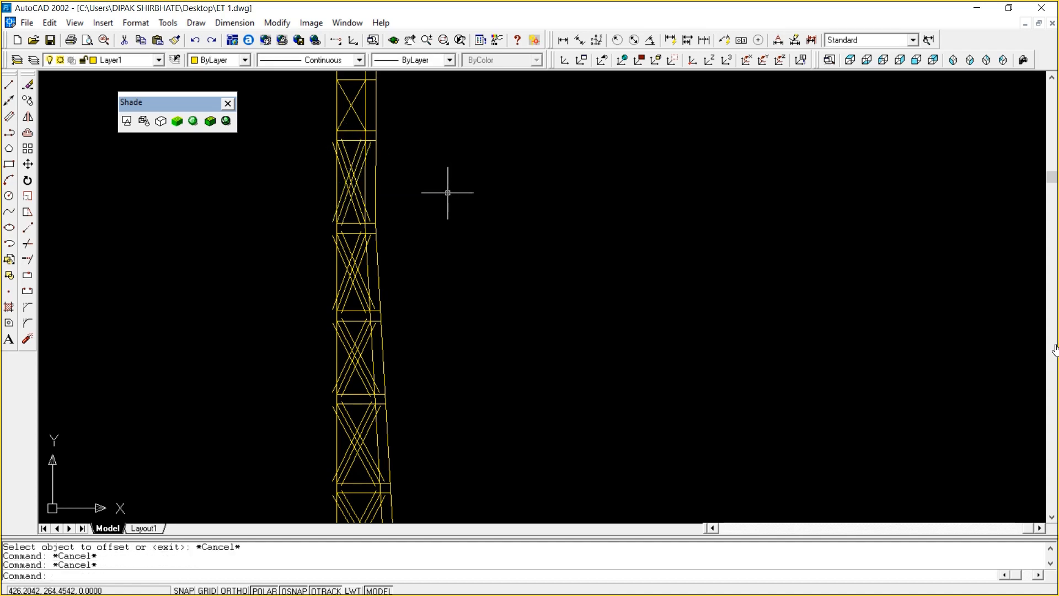
# Offset the falling diagonal of the twelfth panel above the bulged section by 0.75 to both sides
pyautogui.write('p')
pyautogui.press('Return')
pyautogui.moveTo(475, 108); pyautogui.dragTo(455, 265)
pyautogui.rightClick(455, 265)
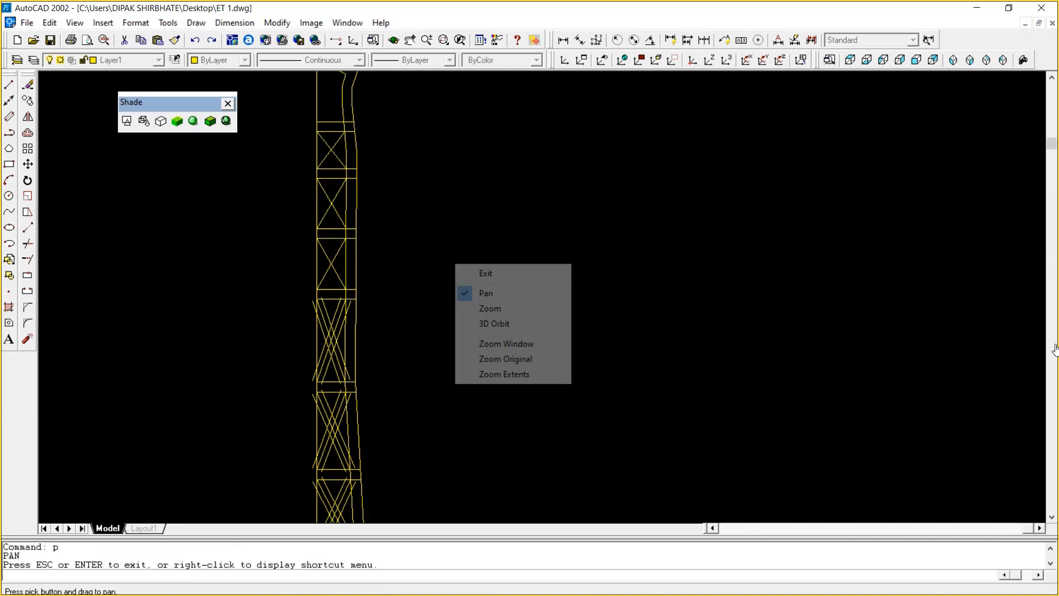
pyautogui.click(488, 272)
pyautogui.write('d')
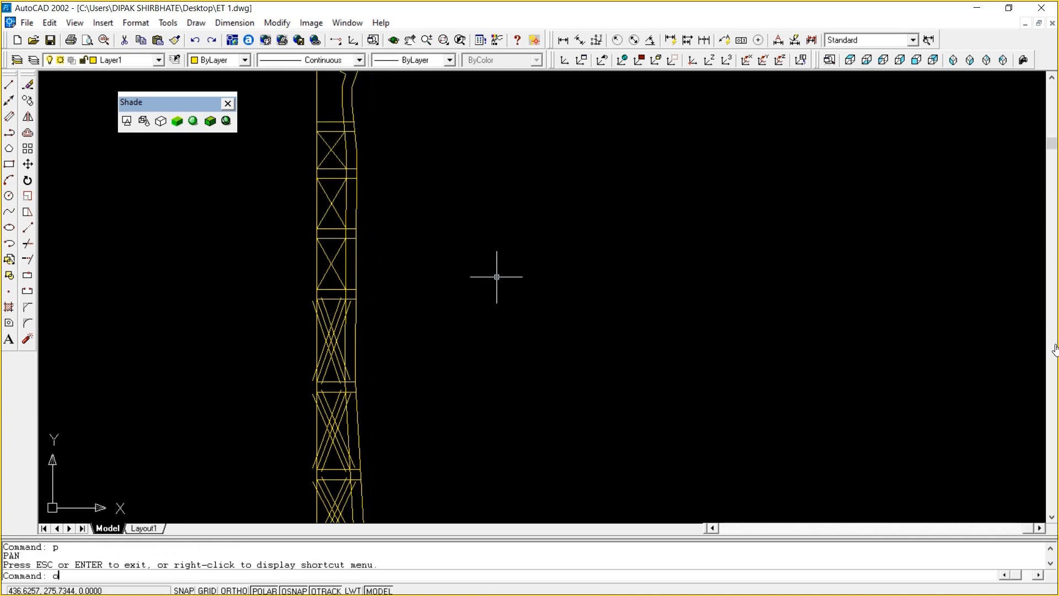
pyautogui.press('Return')
pyautogui.press('Return')
pyautogui.click(343, 284)
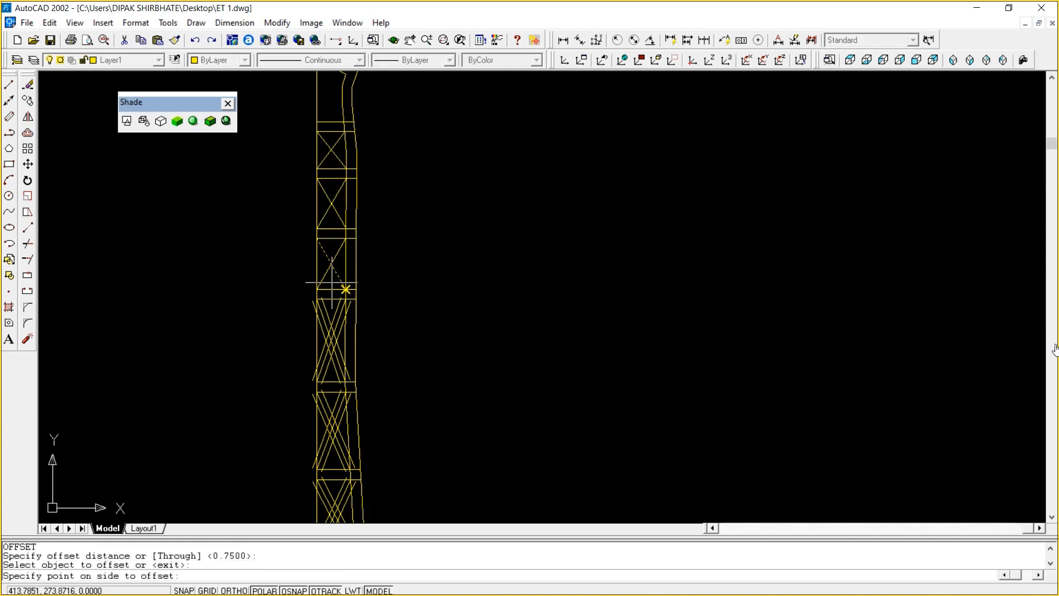
pyautogui.click(338, 270)
pyautogui.click(339, 268)
pyautogui.click(359, 253)
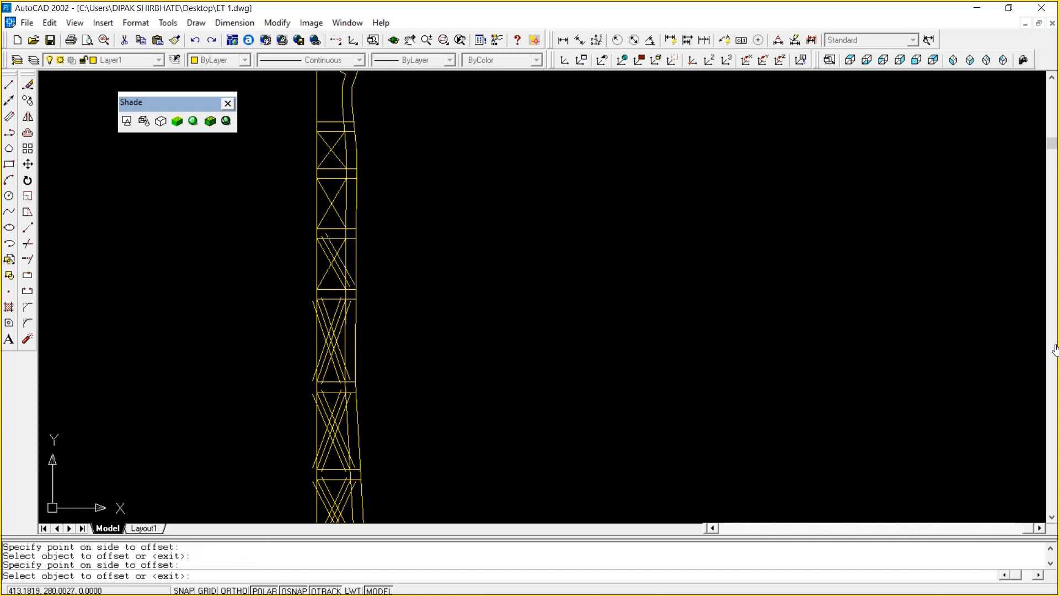
# Offset the rising diagonal of the twelfth panel by 0.75 to both sides
pyautogui.click(337, 243)
pyautogui.click(338, 247)
pyautogui.click(283, 248)
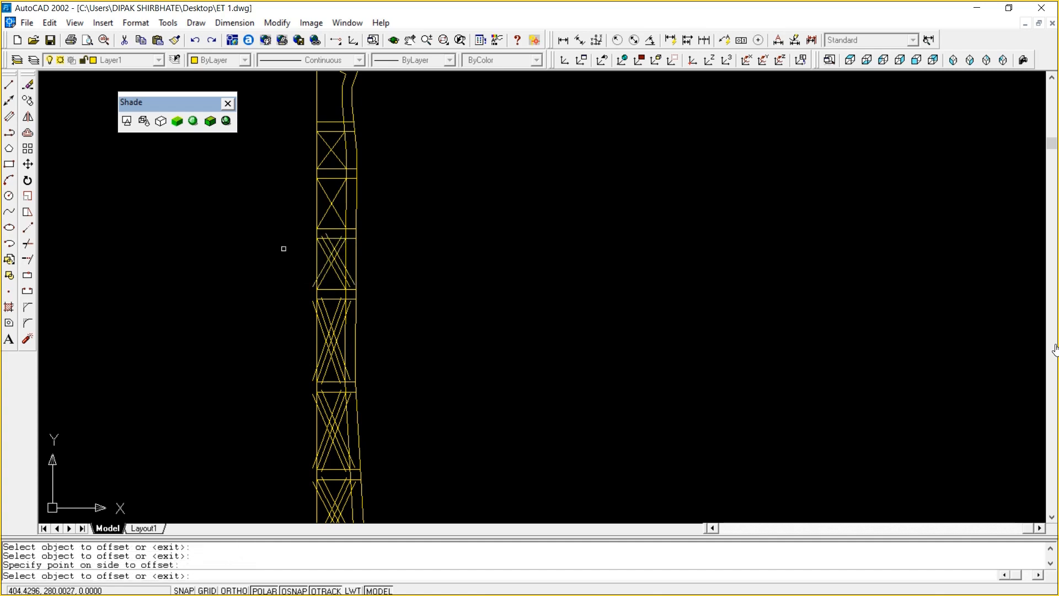
pyautogui.click(327, 271)
pyautogui.click(330, 279)
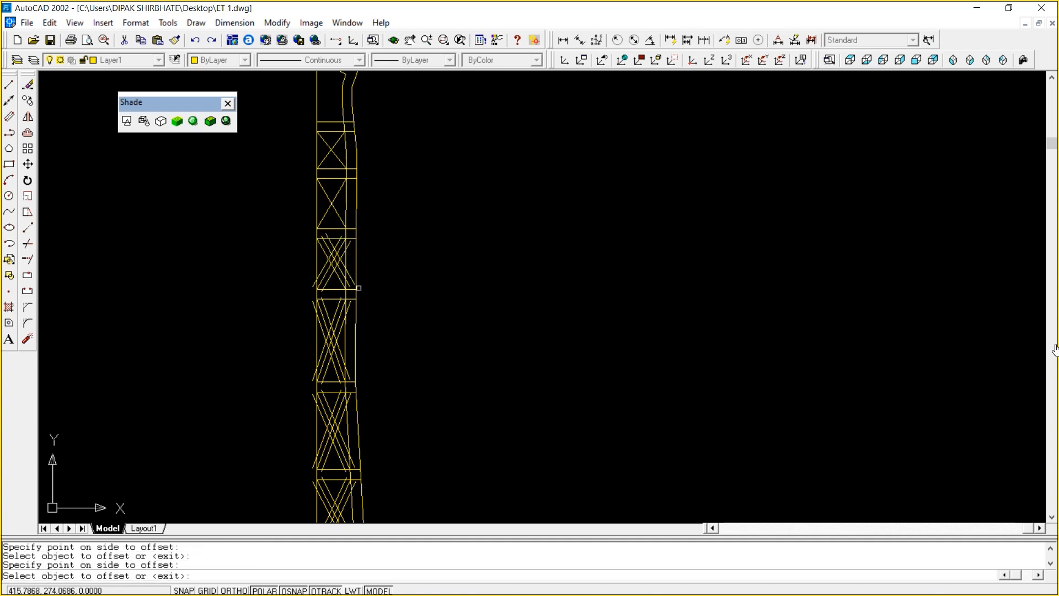
pyautogui.press('Escape')
pyautogui.press('Escape')
pyautogui.press('Escape')
# Offset the falling diagonal of the thirteenth panel, the second from the top, by 0.75 to both sides
pyautogui.write('p')
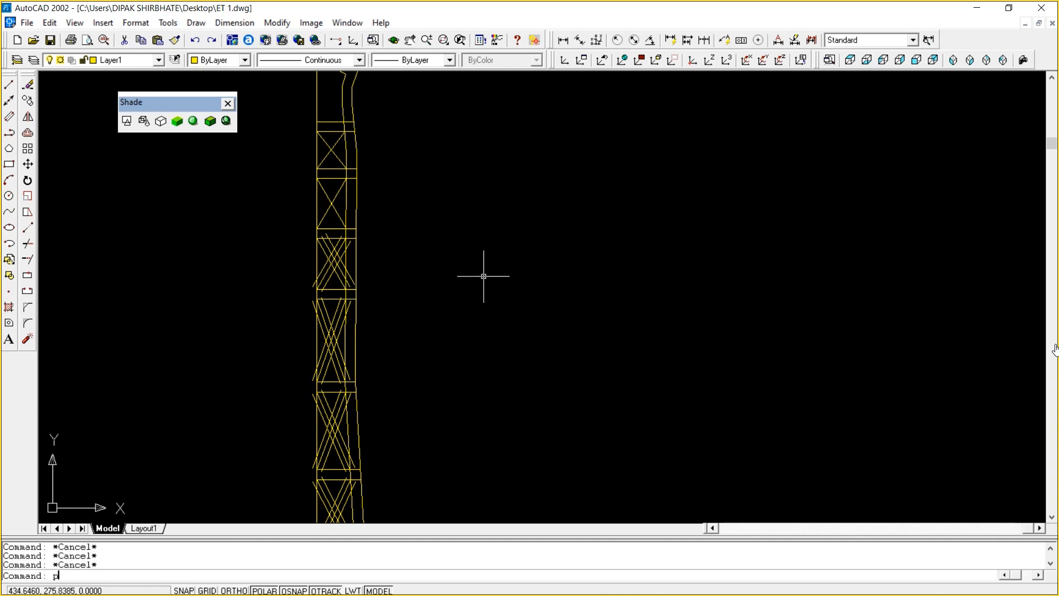
pyautogui.press('Return')
pyautogui.moveTo(485, 274); pyautogui.dragTo(472, 348)
pyautogui.rightClick(471, 289)
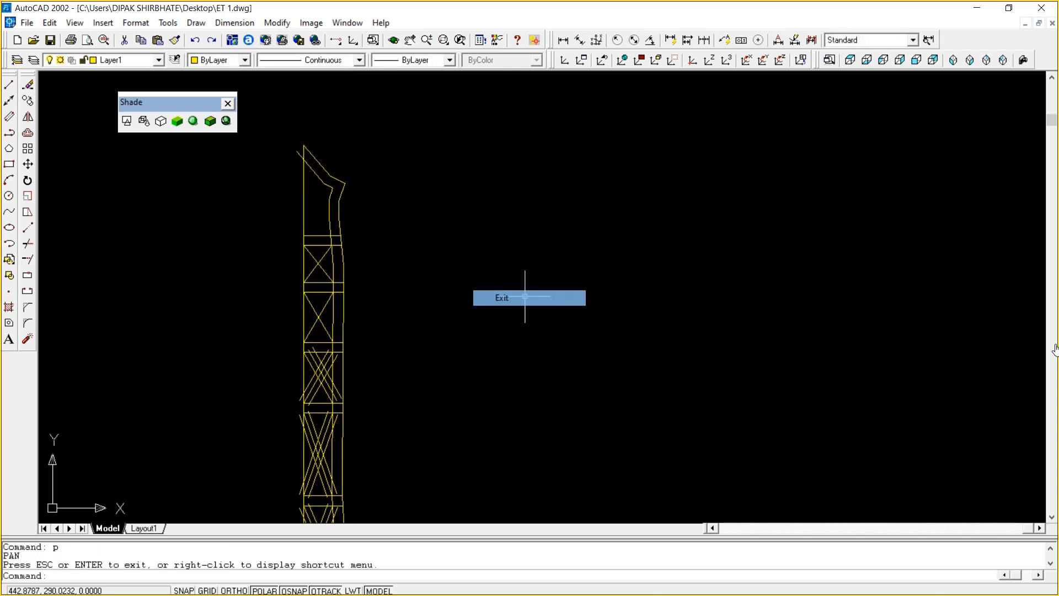
pyautogui.click(525, 296)
pyautogui.press('Return')
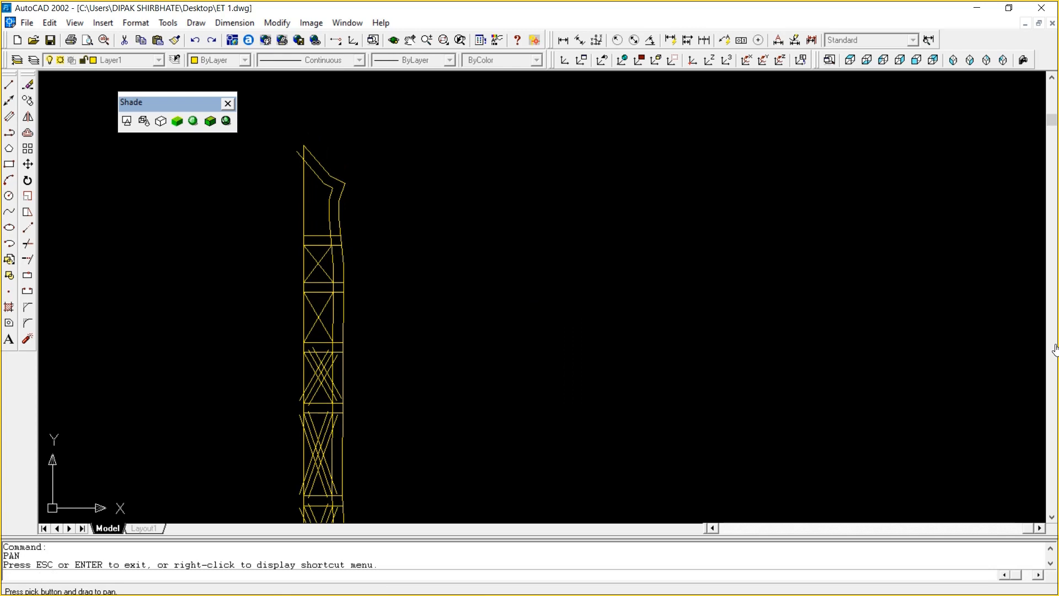
pyautogui.rightClick(445, 319)
pyautogui.click(478, 325)
pyautogui.write('d')
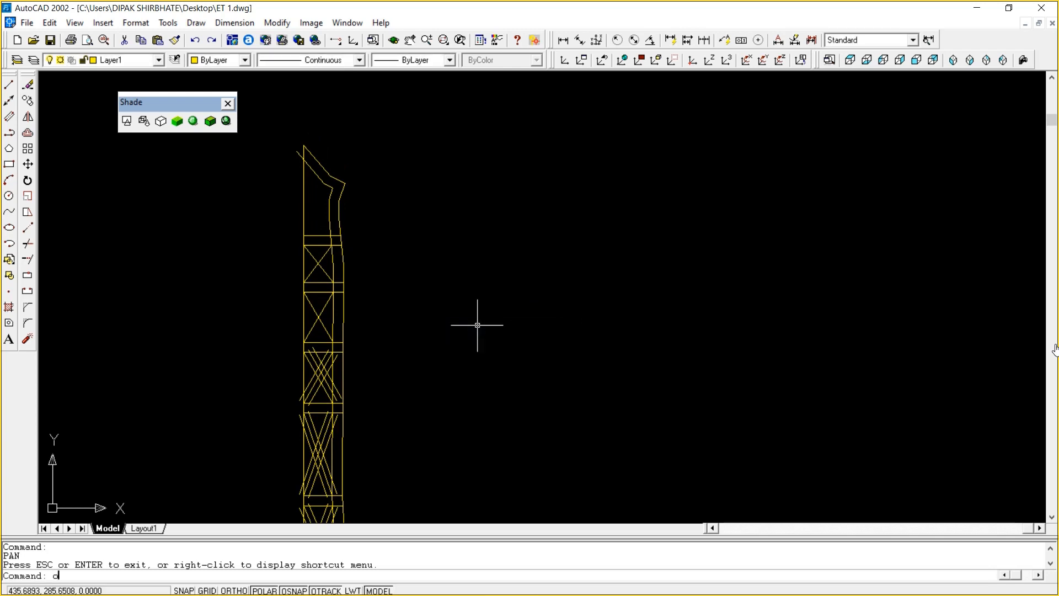
pyautogui.press('Return')
pyautogui.press('Return')
pyautogui.click(325, 328)
pyautogui.click(303, 340)
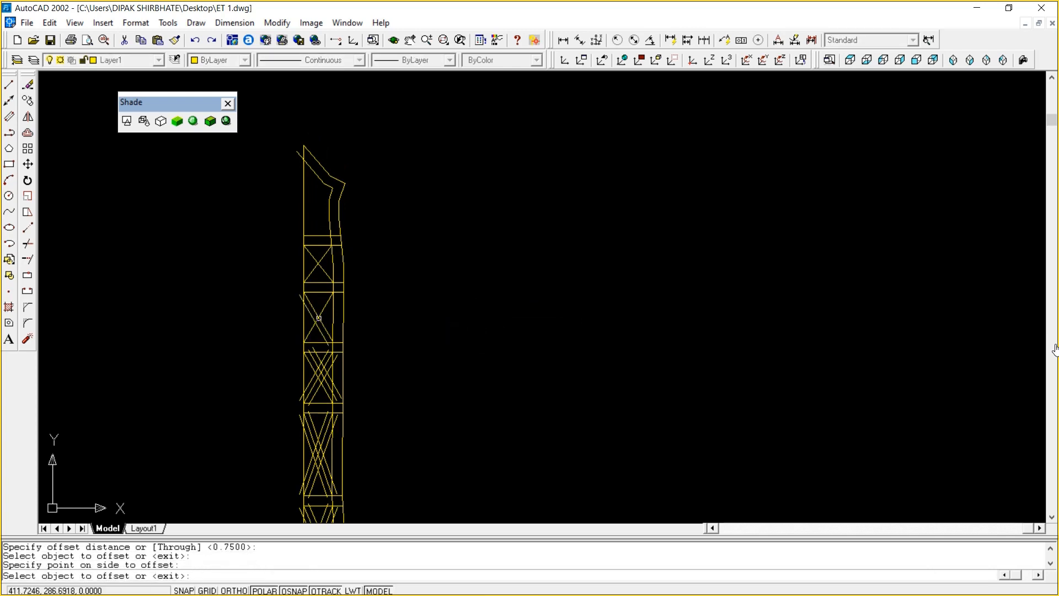
pyautogui.click(317, 308)
pyautogui.click(315, 303)
pyautogui.click(307, 297)
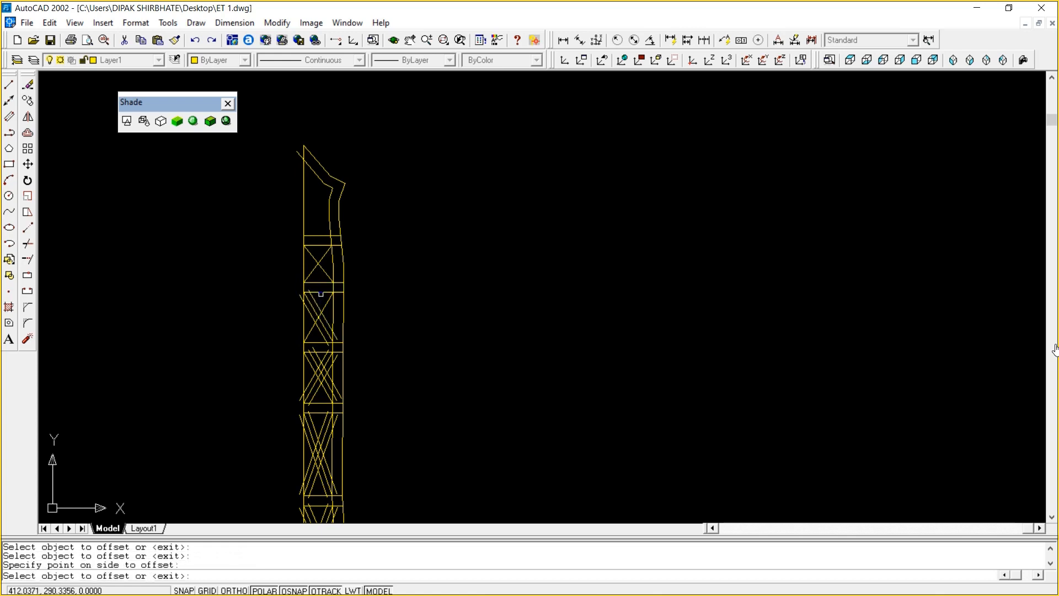
# Offset the rising diagonal of the thirteenth panel by 0.75 to both sides
pyautogui.click(319, 301)
pyautogui.click(317, 296)
pyautogui.click(326, 302)
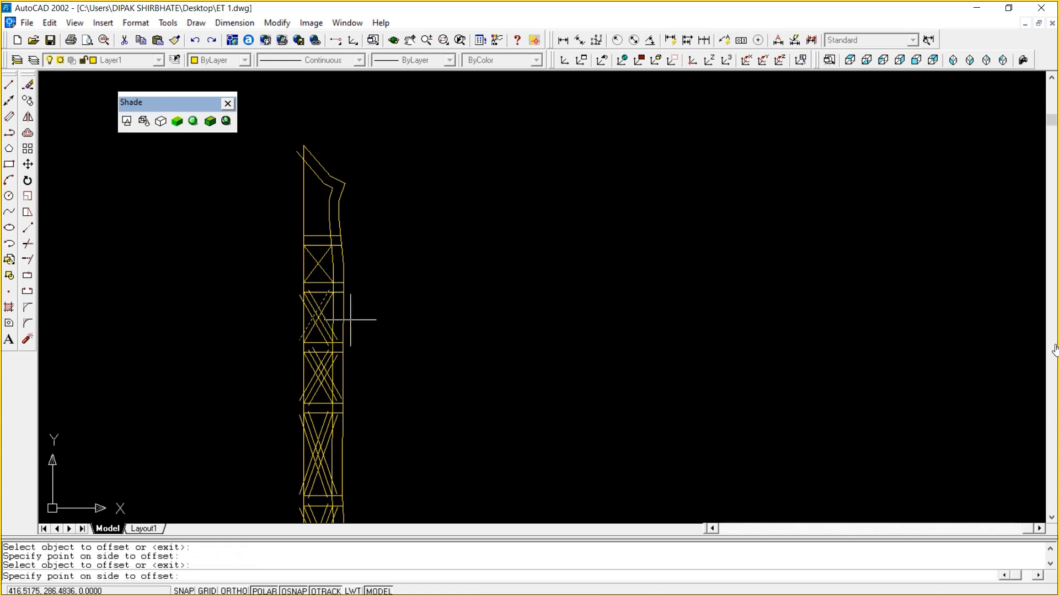
pyautogui.click(350, 314)
pyautogui.click(325, 307)
pyautogui.click(333, 318)
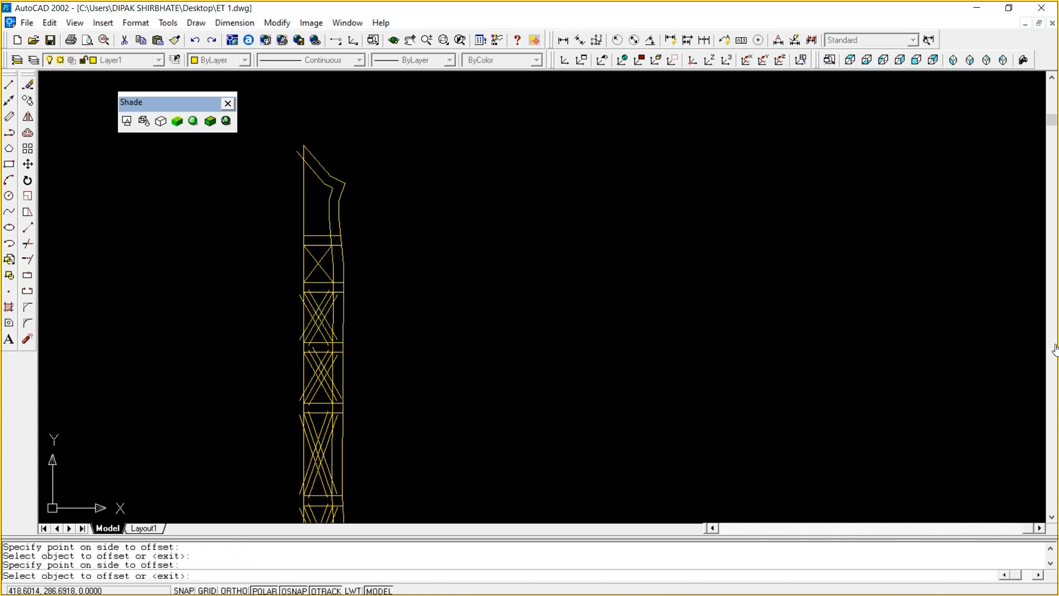
# Offset both diagonals of the topmost braced panel, just below the tower's pointed cap, by 0.75 to both sides
pyautogui.click(327, 277)
pyautogui.click(307, 283)
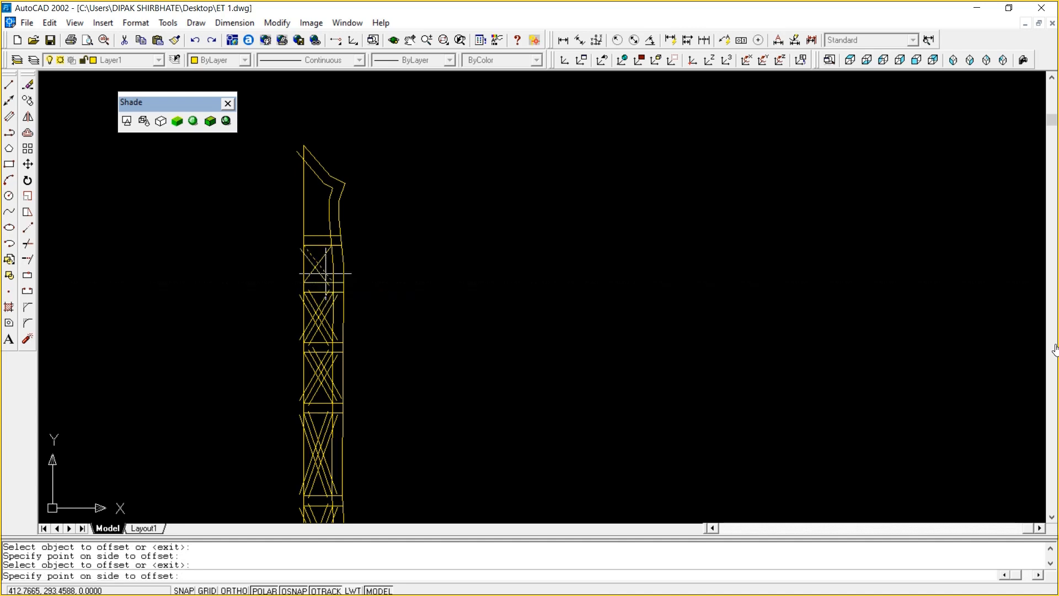
pyautogui.click(326, 257)
pyautogui.click(324, 254)
pyautogui.click(324, 244)
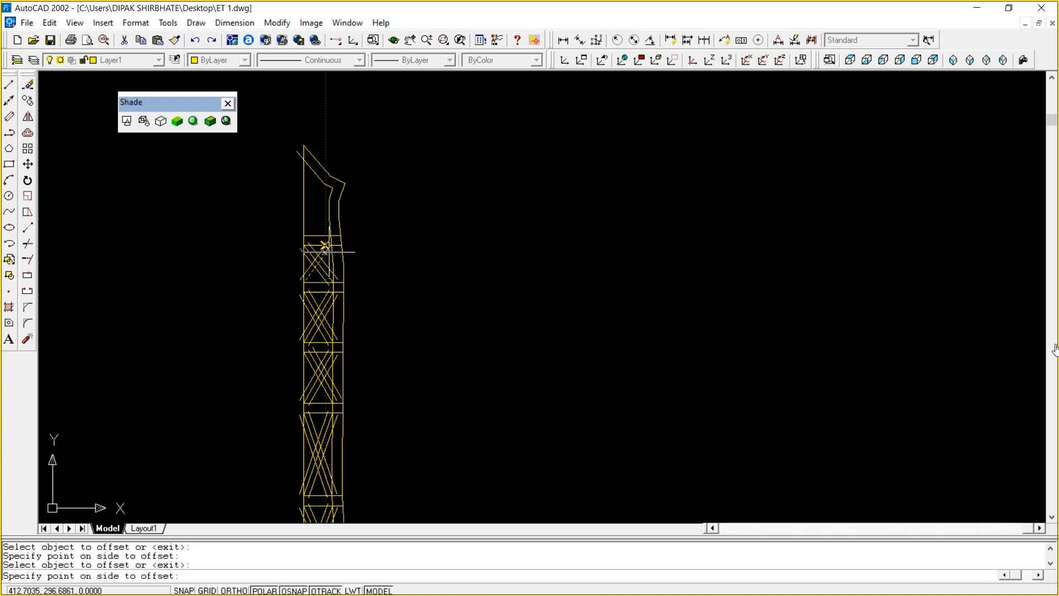
pyautogui.click(331, 250)
pyautogui.press('Escape')
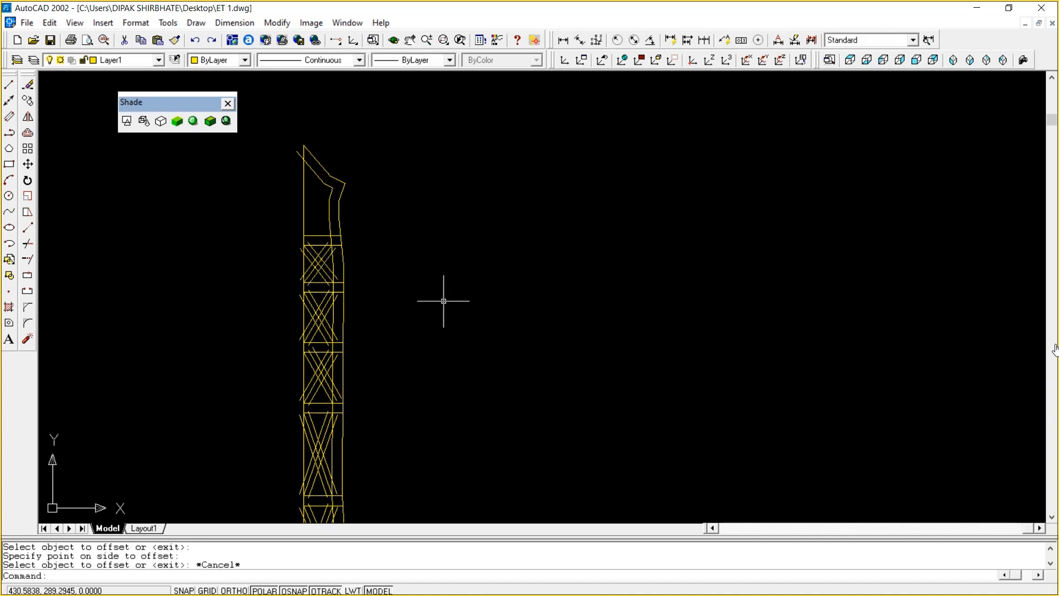
pyautogui.press('Escape')
pyautogui.click(910, 582)
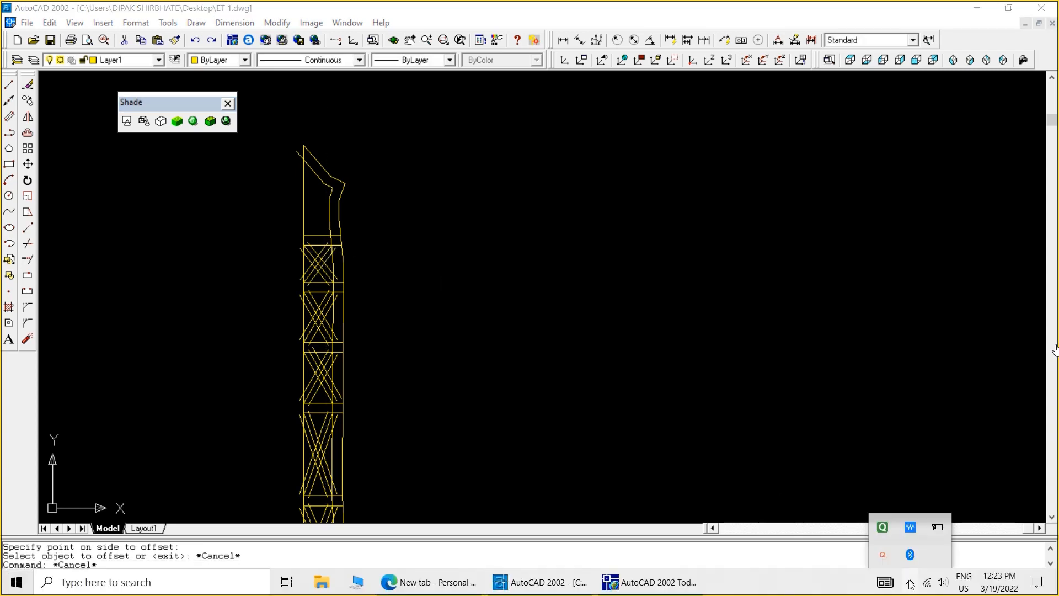
pyautogui.click(883, 554)
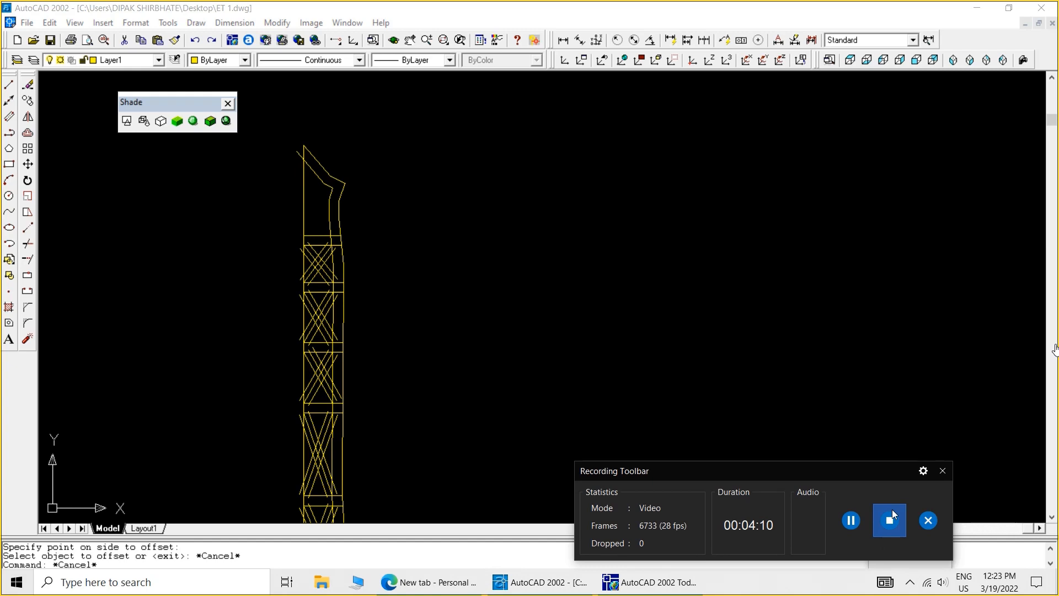
pyautogui.click(893, 513)
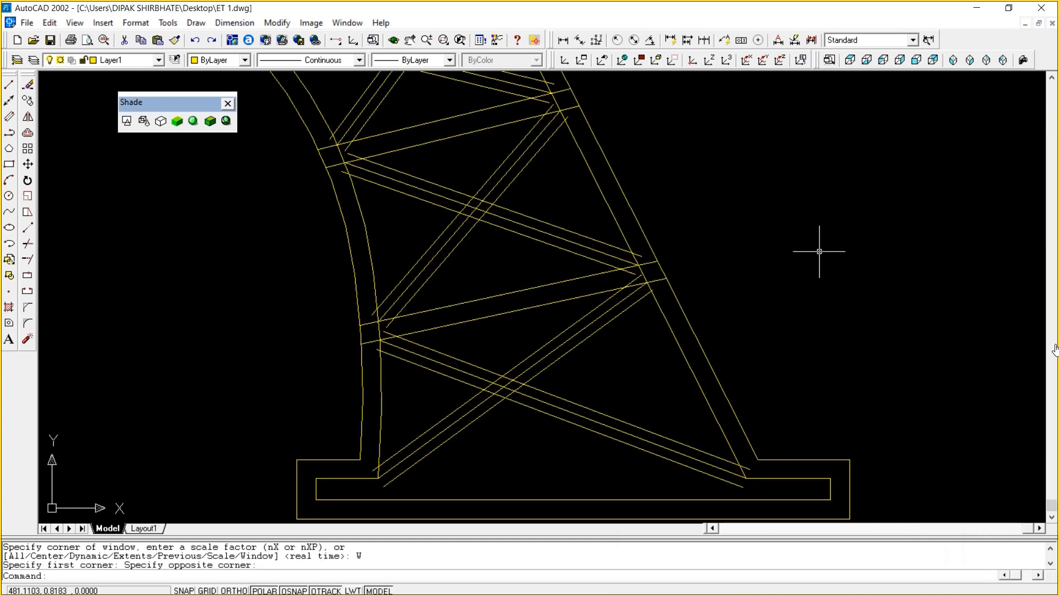
pyautogui.write('O')
pyautogui.press('Return')
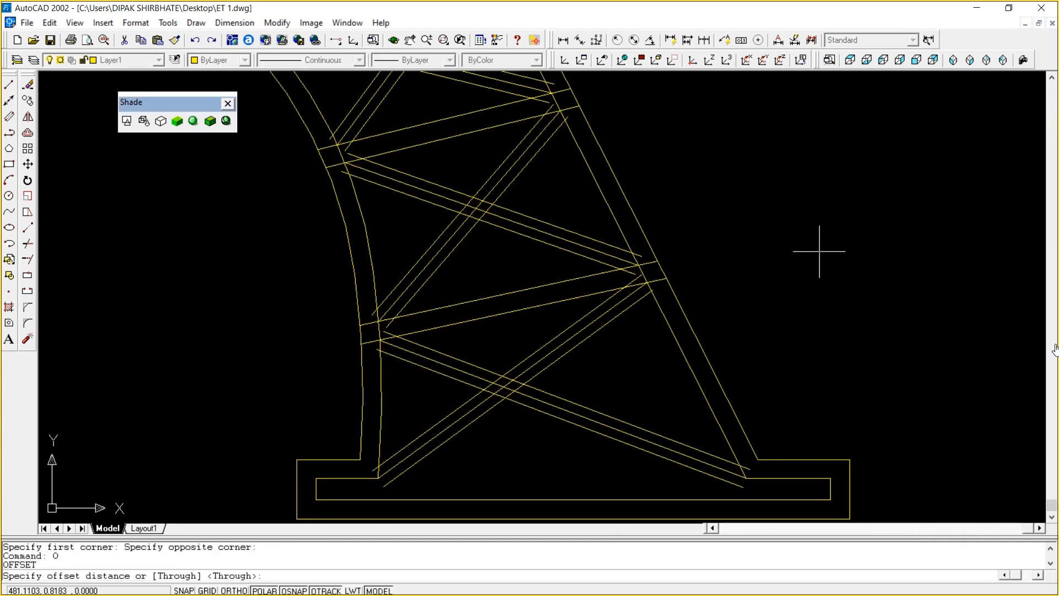
pyautogui.press('Return')
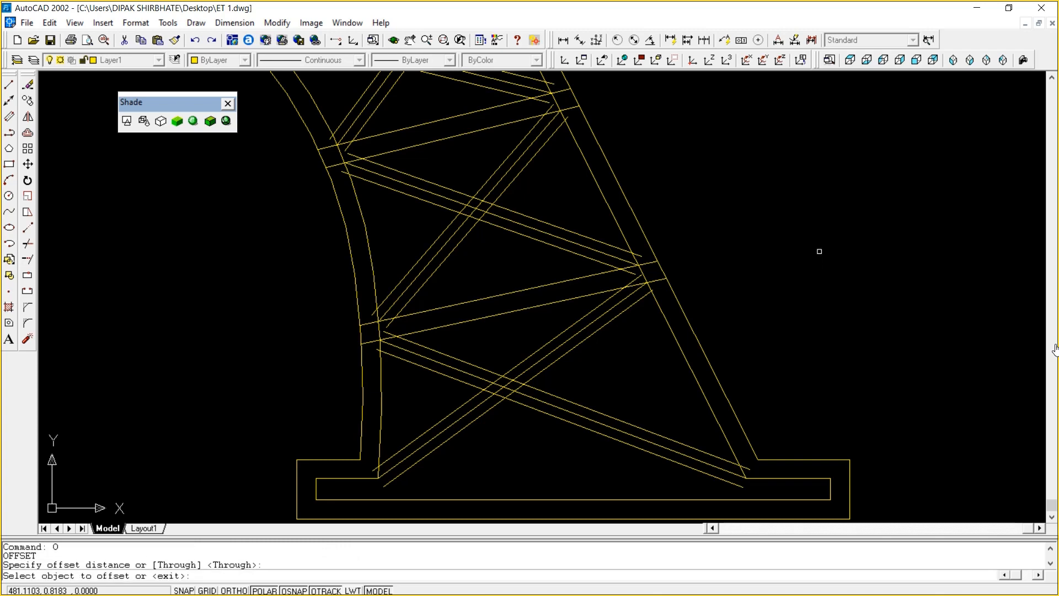
pyautogui.press('Escape')
pyautogui.press('Escape')
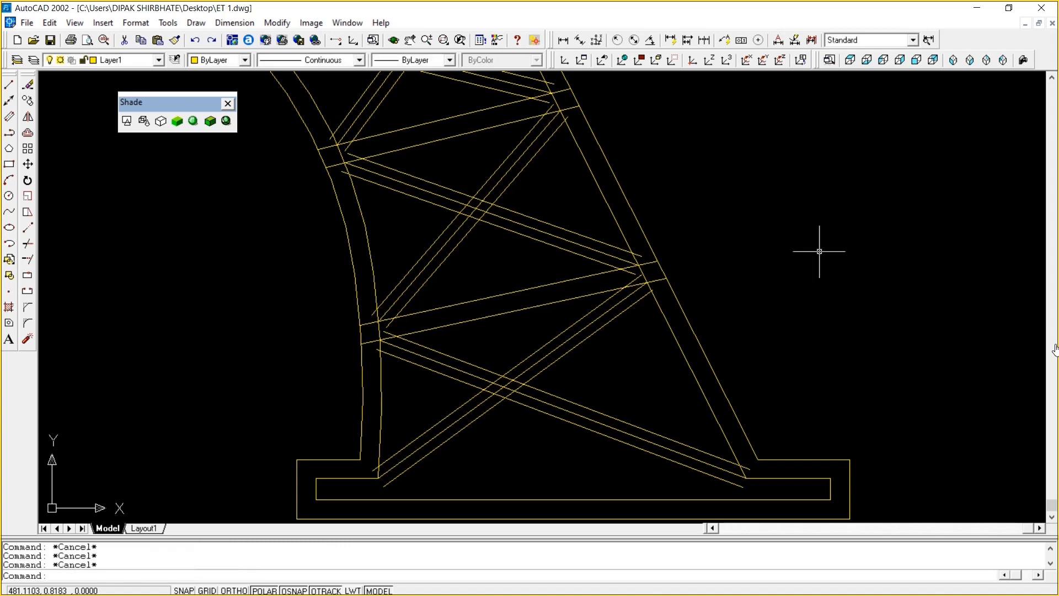
# Offset the upper line of the base panel's rising diagonal upward by 0.75 and erase that member's lowest line
pyautogui.write('O')
pyautogui.press('Return')
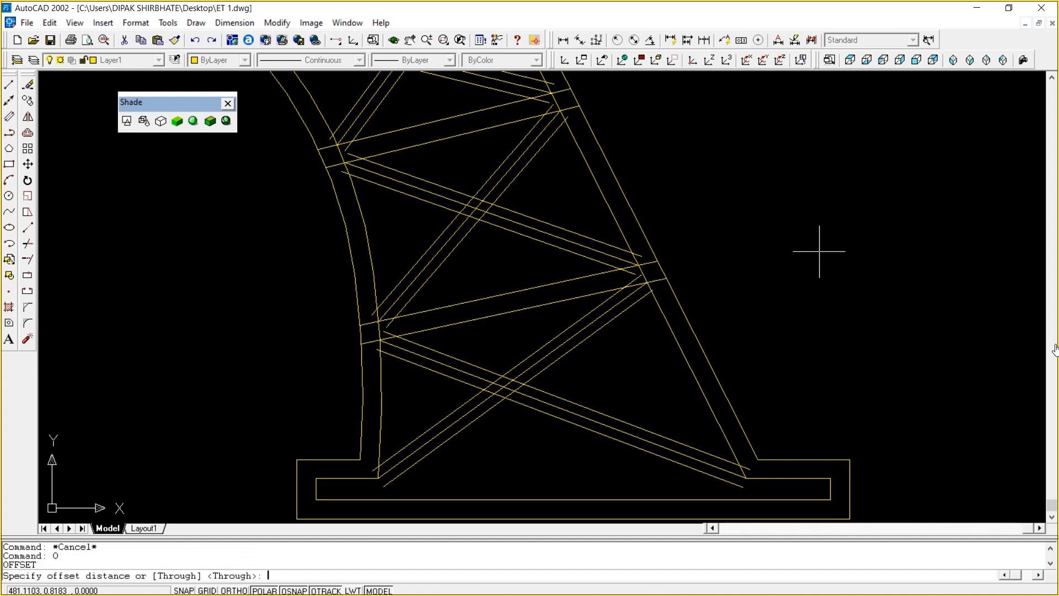
pyautogui.write('.75')
pyautogui.press('Return')
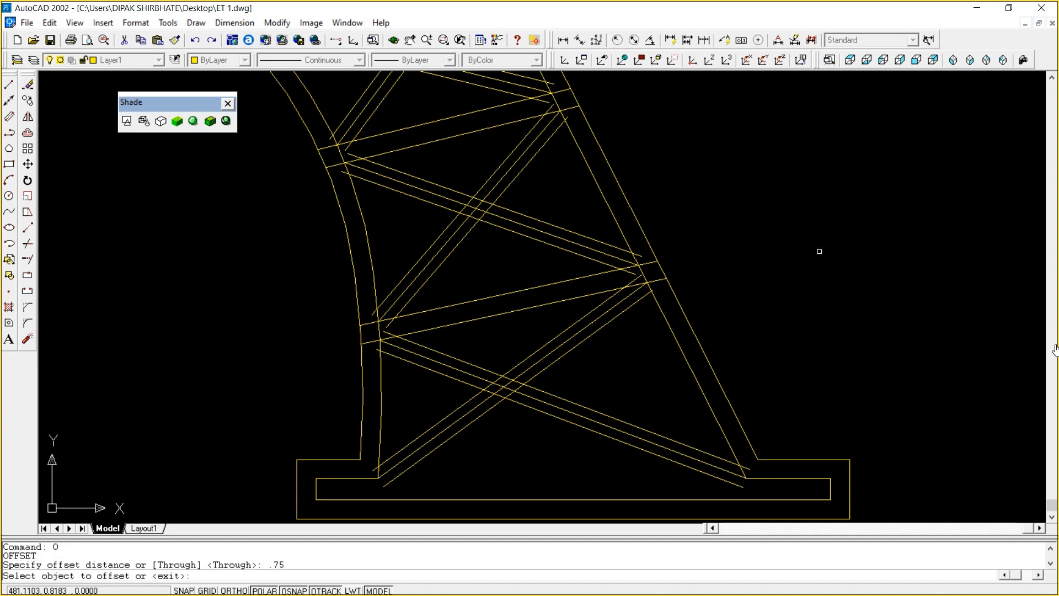
pyautogui.click(508, 342)
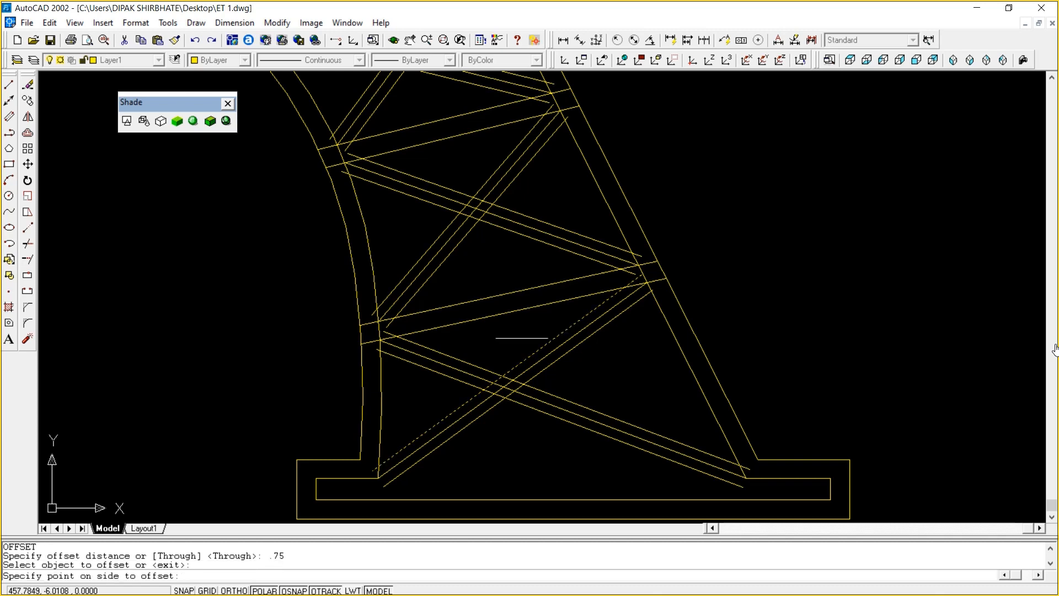
pyautogui.click(610, 361)
pyautogui.press('Escape')
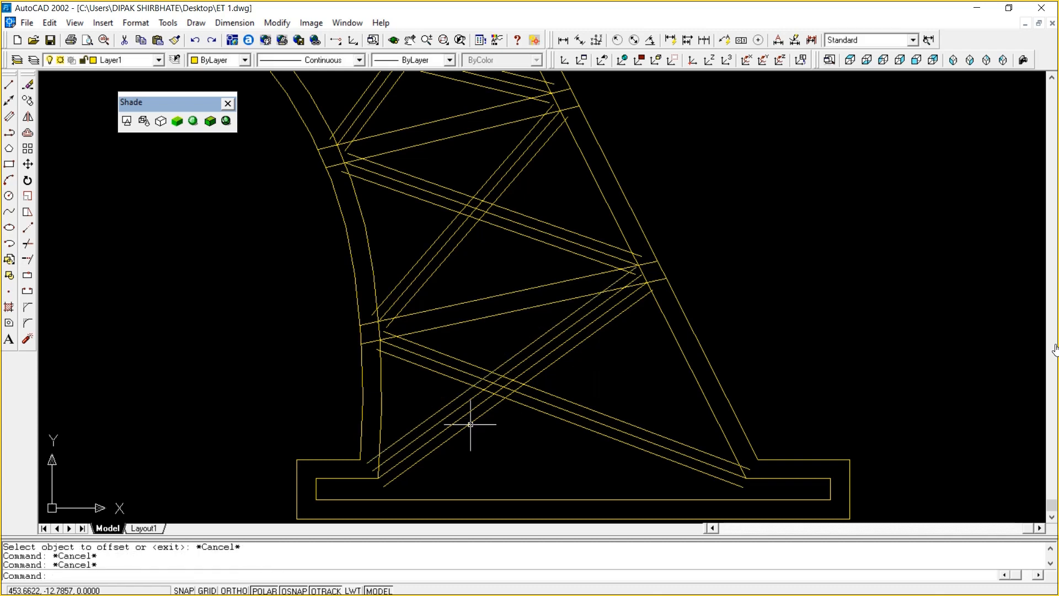
pyautogui.press('Escape')
pyautogui.click(471, 424)
pyautogui.press('Delete')
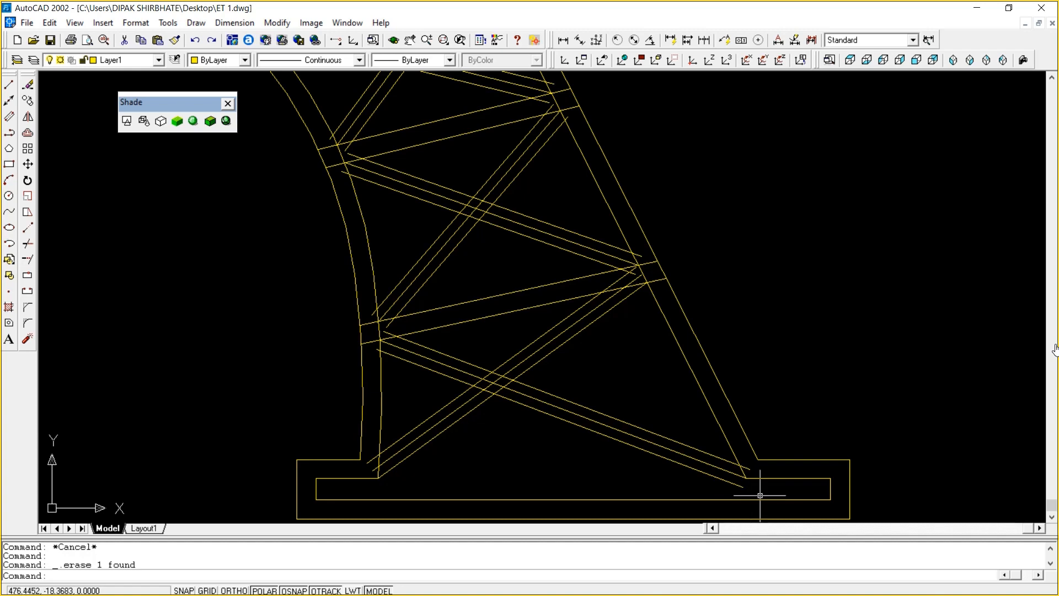
# Offset the upper line of the base panel's falling diagonal upward by 0.75 and erase that member's lowest line
pyautogui.write('O')
pyautogui.press('Return')
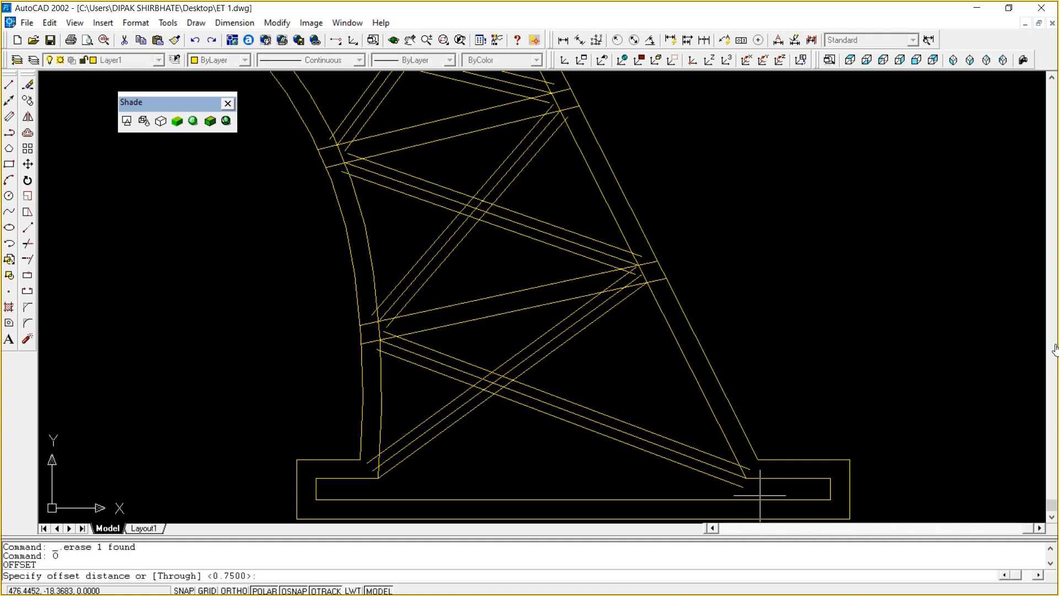
pyautogui.press('Return')
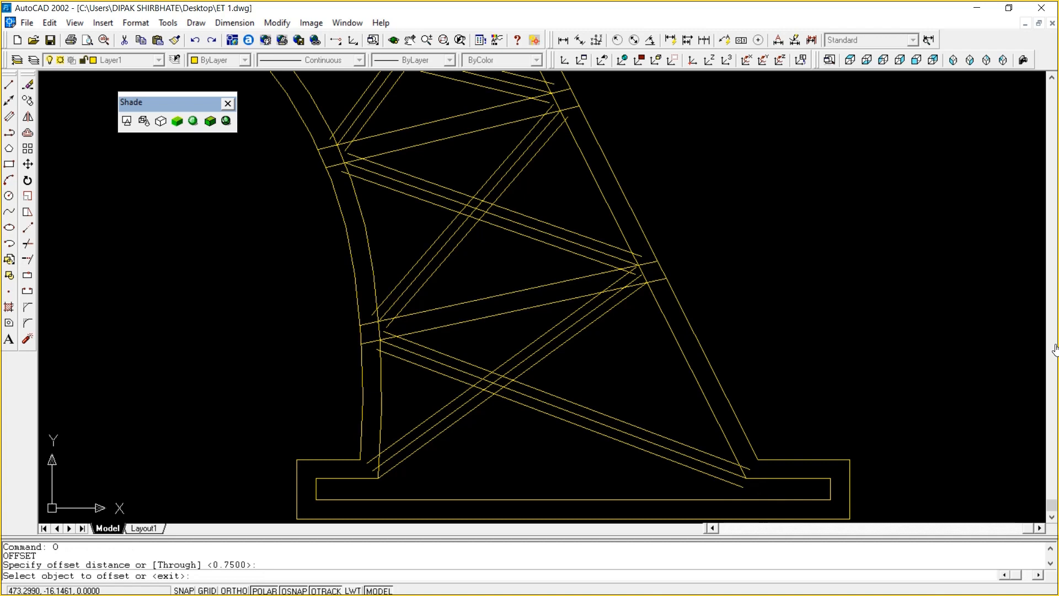
pyautogui.click(699, 450)
pyautogui.click(685, 422)
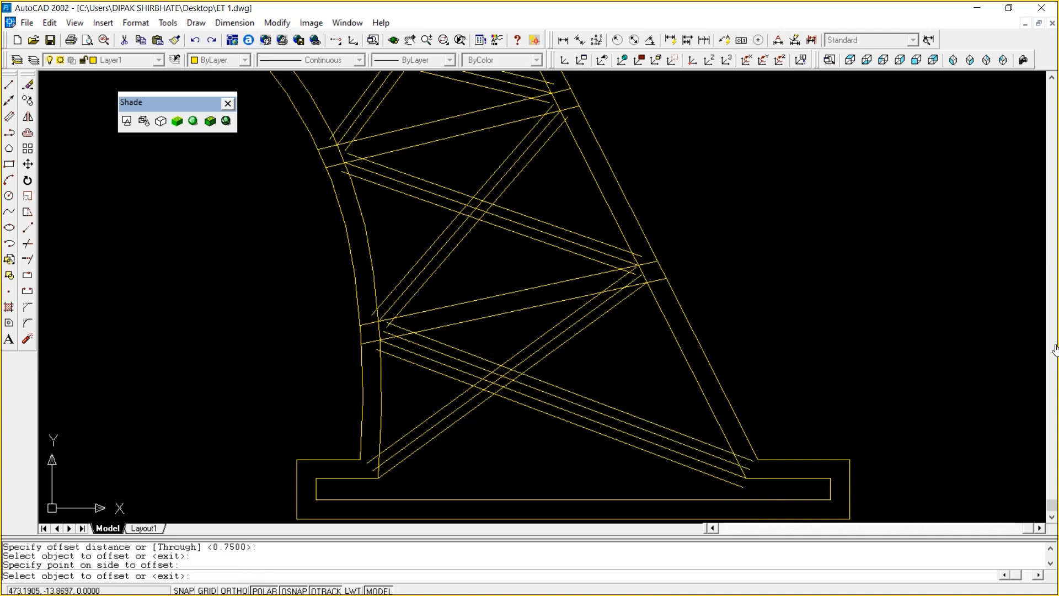
pyautogui.press('Escape')
pyautogui.press('Escape')
pyautogui.click(698, 470)
pyautogui.press('Delete')
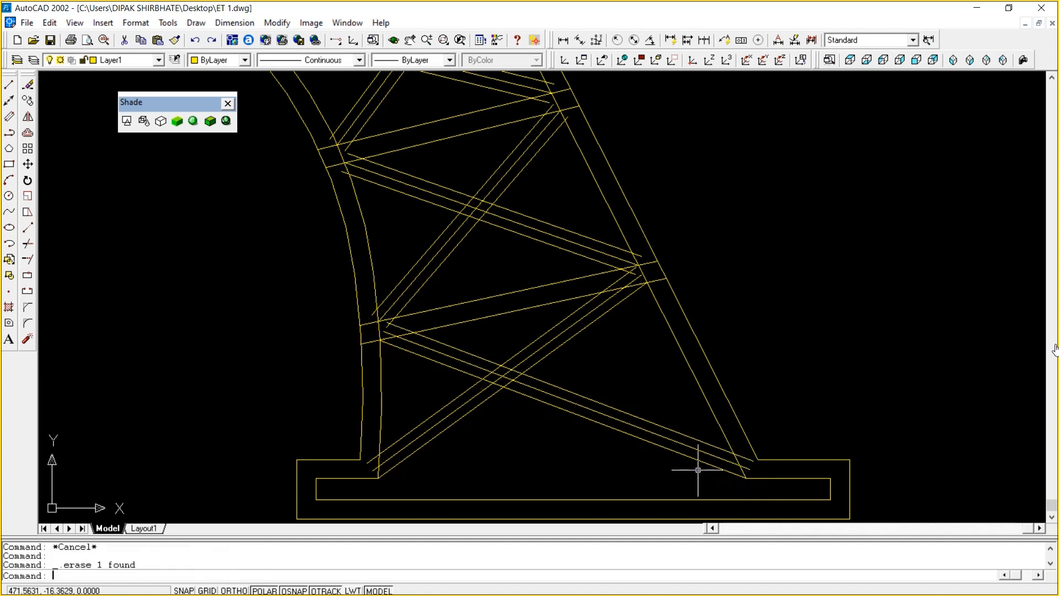
# Erase the middle line of the base panel's rising diagonal, picking it near the curved leg's foot
pyautogui.write('z')
pyautogui.press('Return')
pyautogui.write('W')
pyautogui.press('Return')
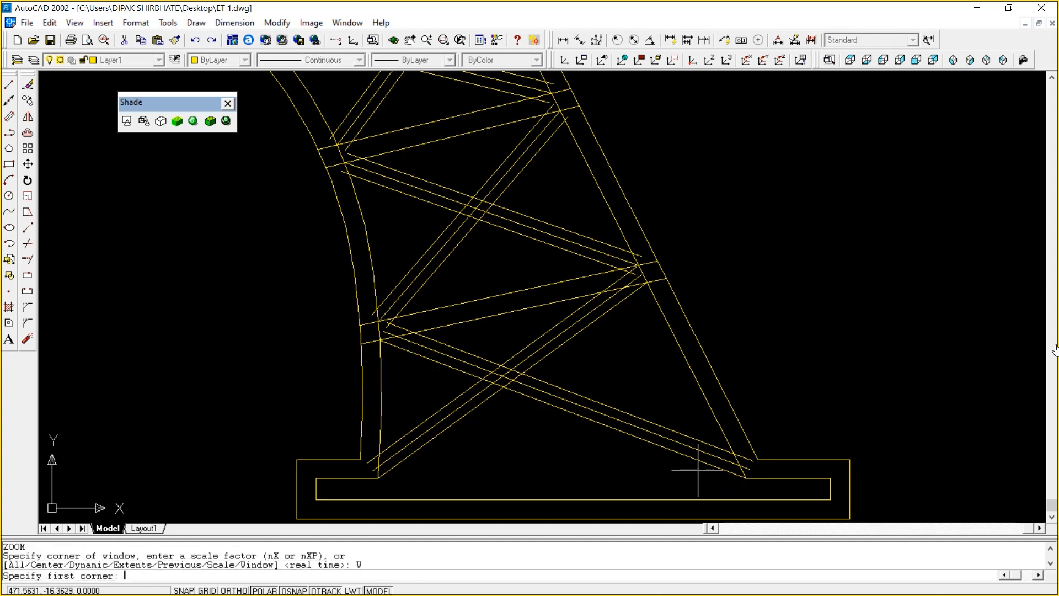
pyautogui.click(698, 469)
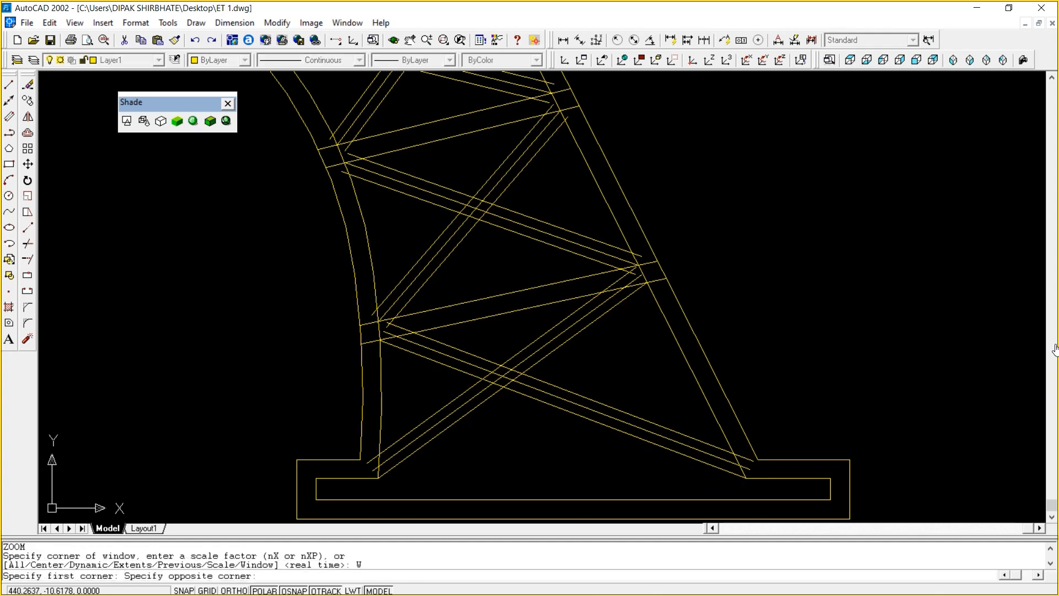
pyautogui.click(506, 508)
pyautogui.click(489, 317)
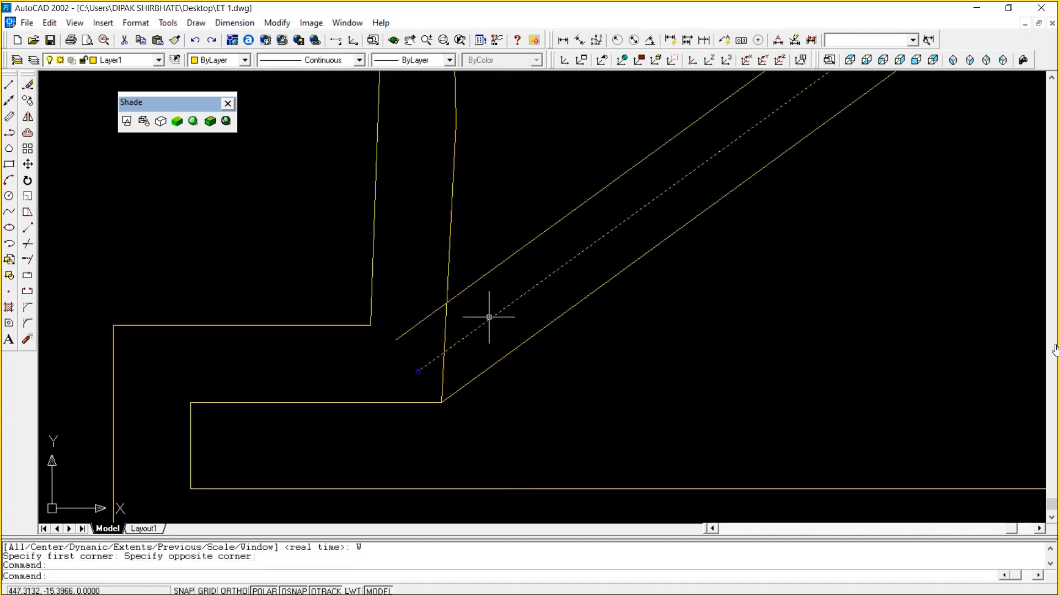
pyautogui.press('Delete')
# Try to trim the curved leg's inner edge below the upper line of the base panel's rising diagonal
pyautogui.write('TR')
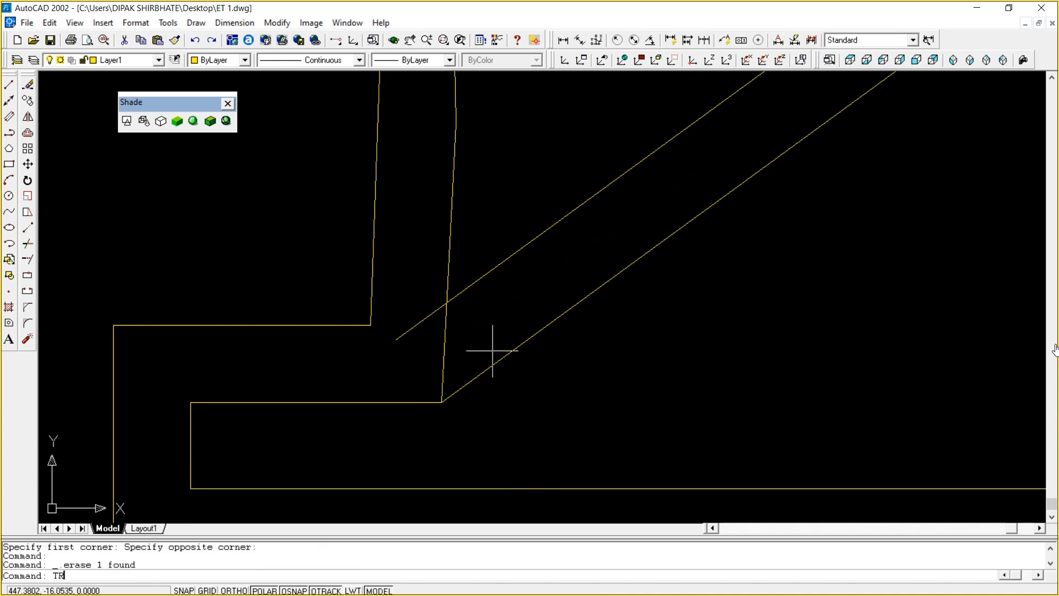
pyautogui.press('Return')
pyautogui.click(461, 290)
pyautogui.press('Return')
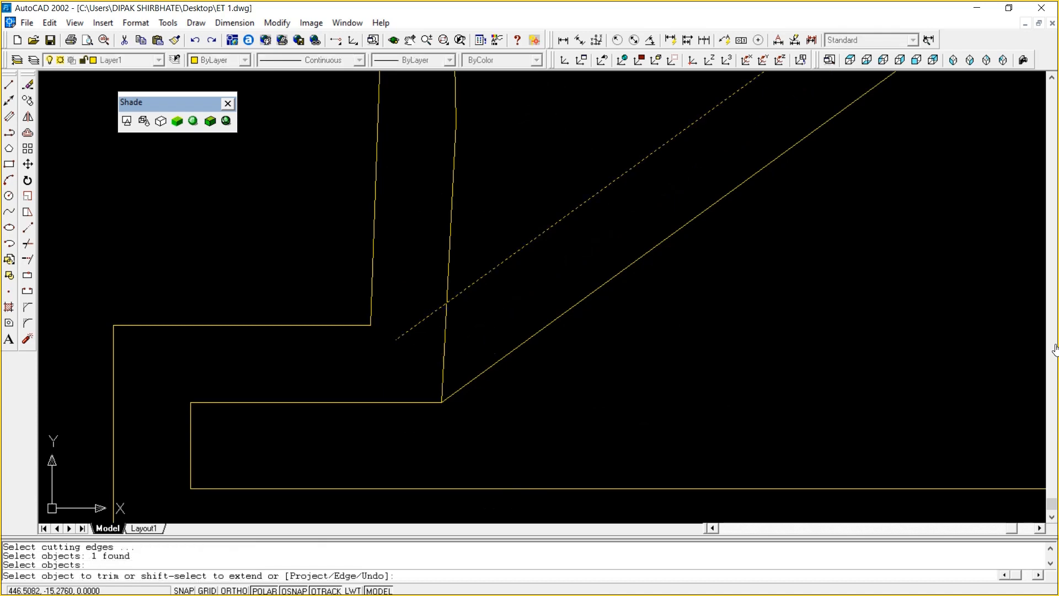
pyautogui.click(447, 316)
pyautogui.press('Return')
pyautogui.press('Return')
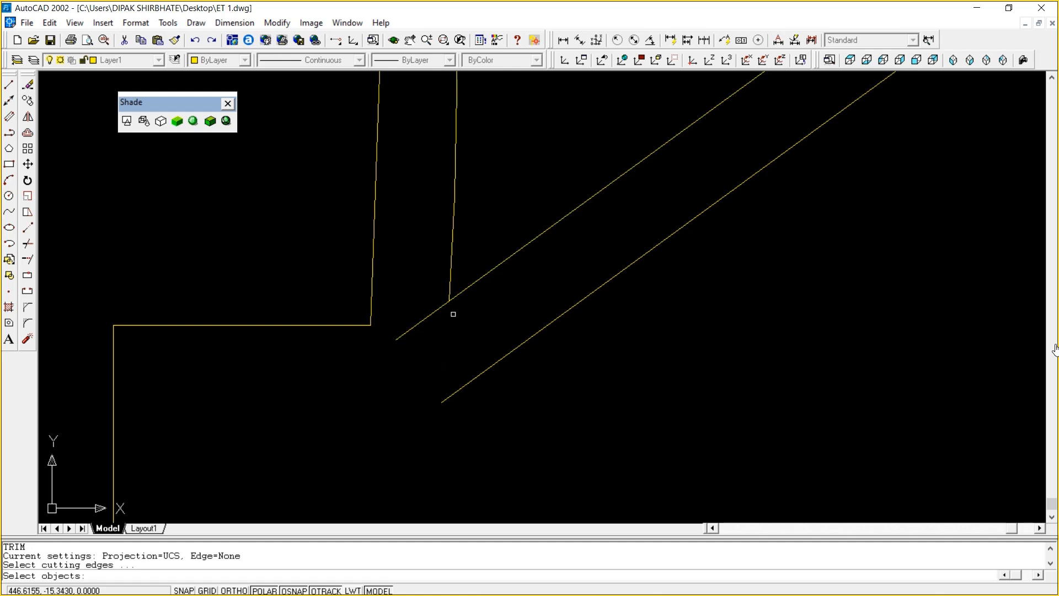
pyautogui.press('Return')
pyautogui.scroll(-2, 480, 296)
pyautogui.rightClick(481, 296)
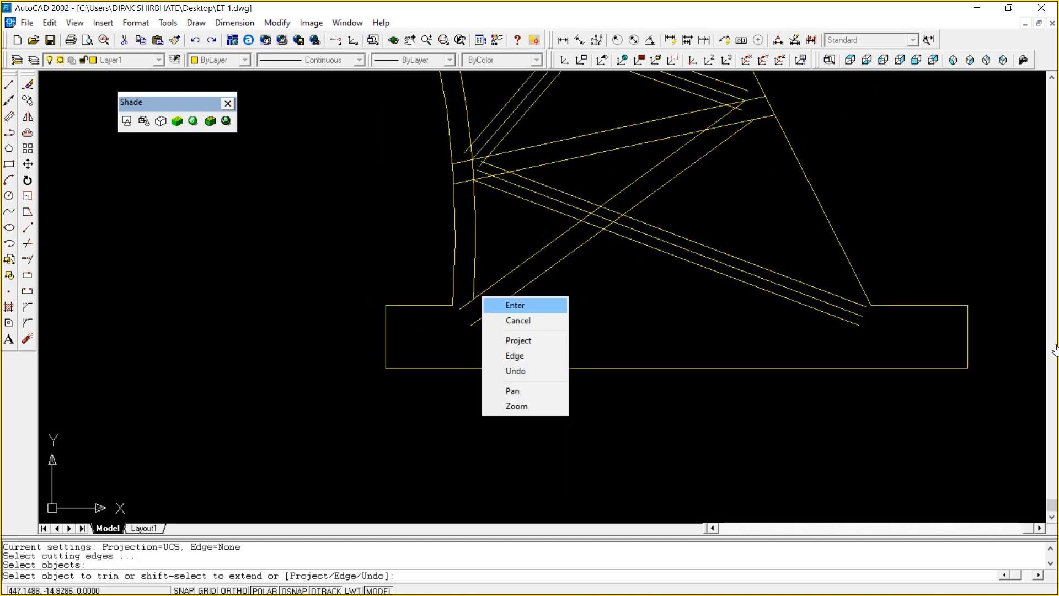
pyautogui.click(515, 305)
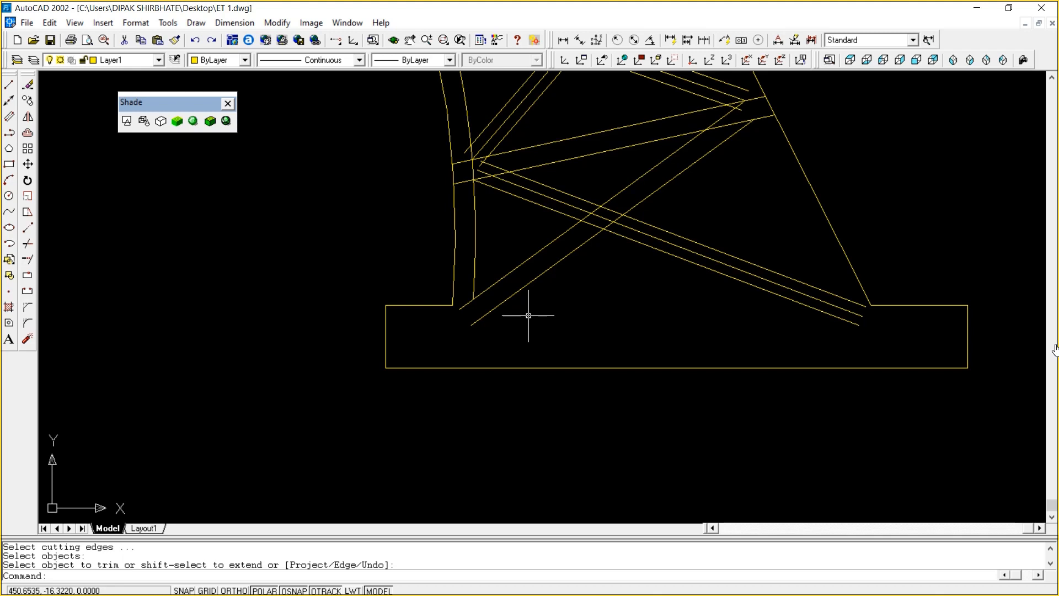
# Undo the zoom change and the trim of the curved leg's inner edge
pyautogui.click(195, 40)
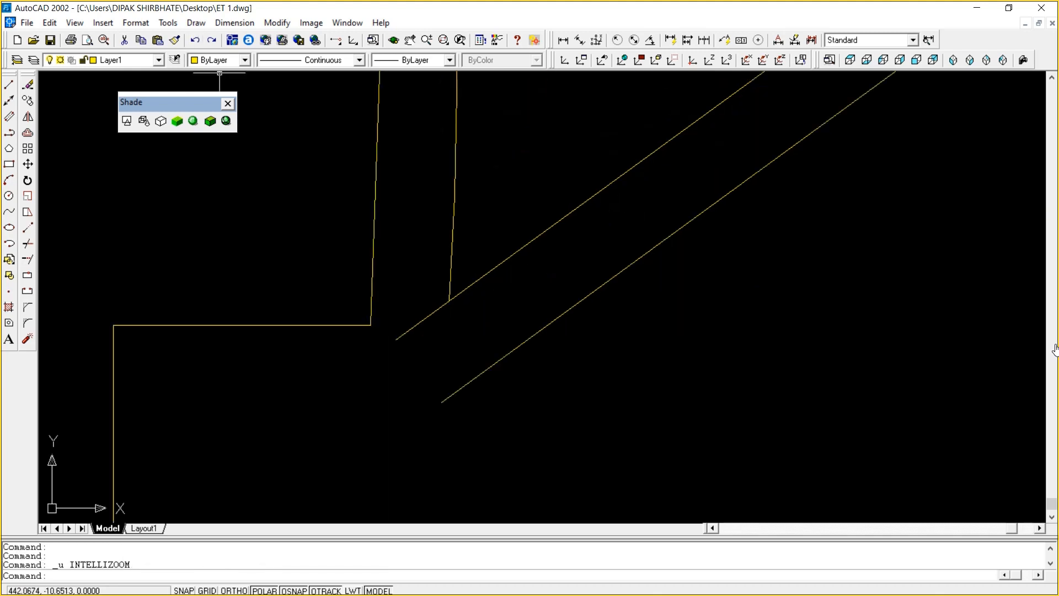
pyautogui.click(194, 40)
pyautogui.press('Escape')
pyautogui.press('Escape')
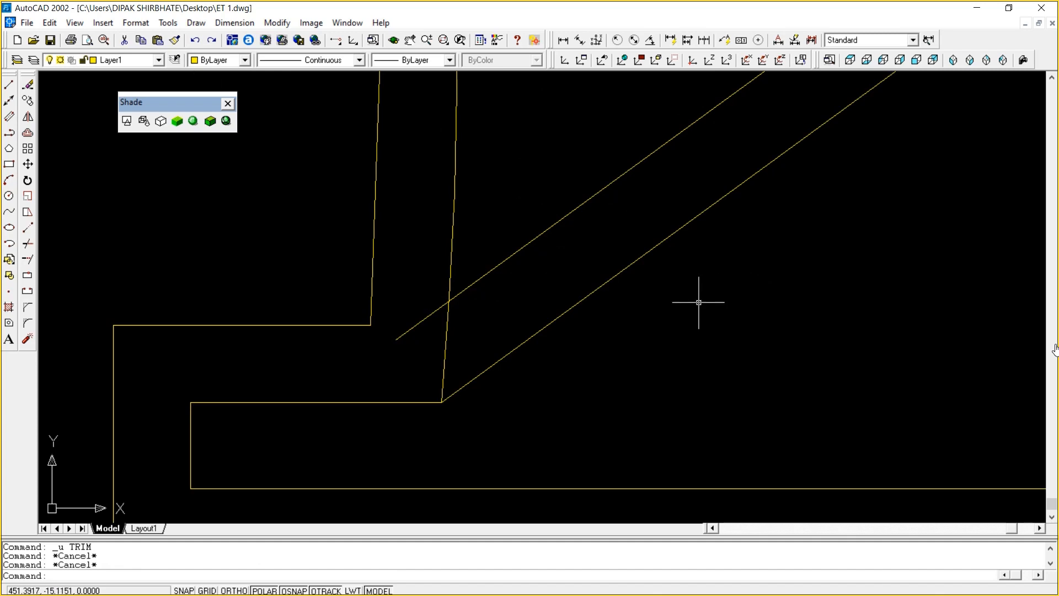
# Trim the lower end of the rising diagonal's upper line back to the curved leg's inner edge
pyautogui.write('tr')
pyautogui.press('Return')
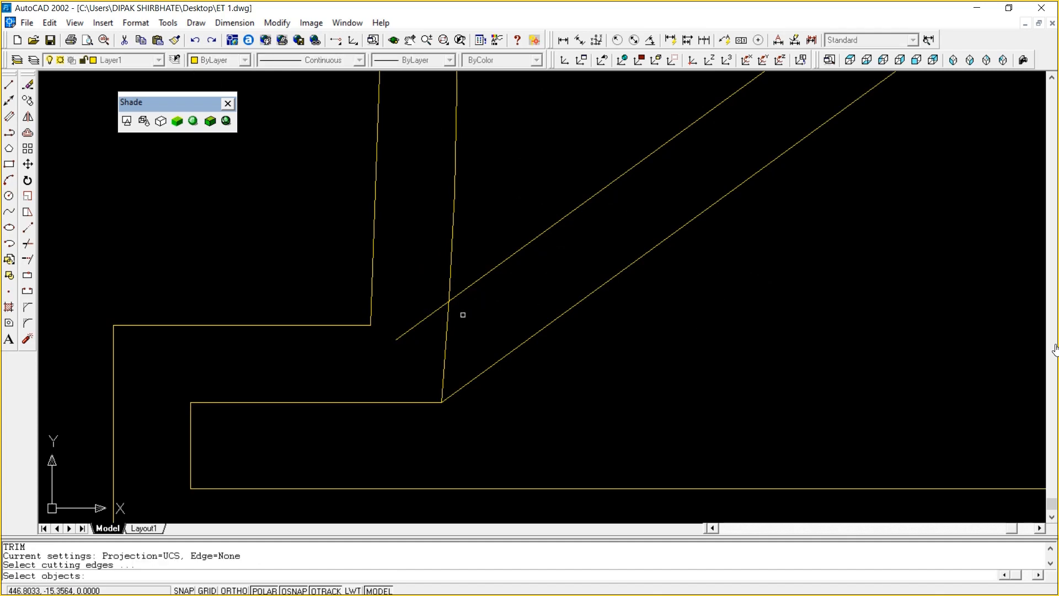
pyautogui.click(449, 313)
pyautogui.press('Return')
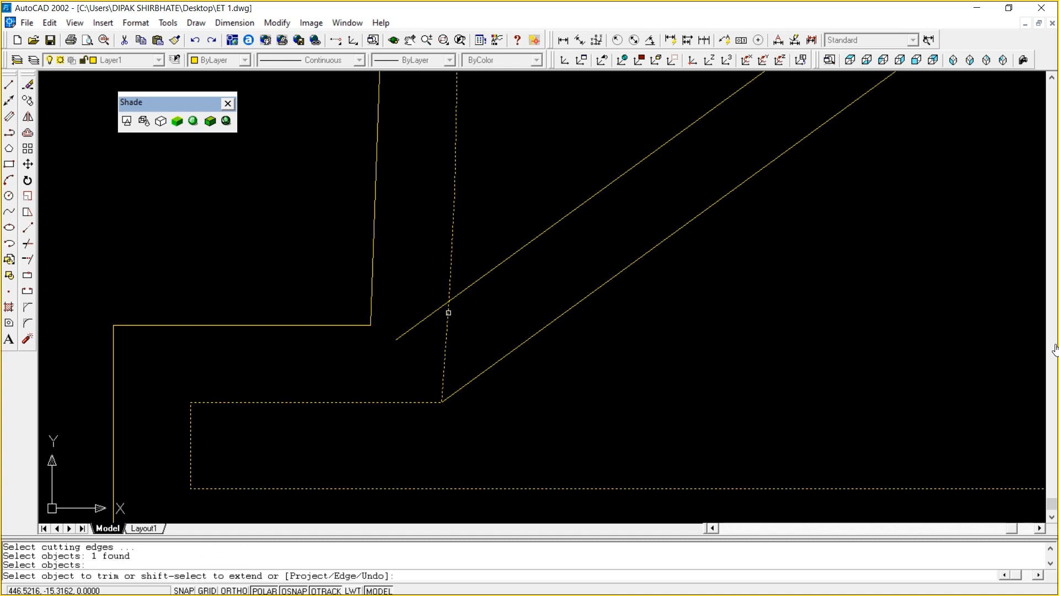
pyautogui.click(438, 311)
pyautogui.press('Return')
# Try again to trim the curved leg's inner edge below the shortened diagonal line, and undo that trim
pyautogui.press('Return')
pyautogui.click(462, 293)
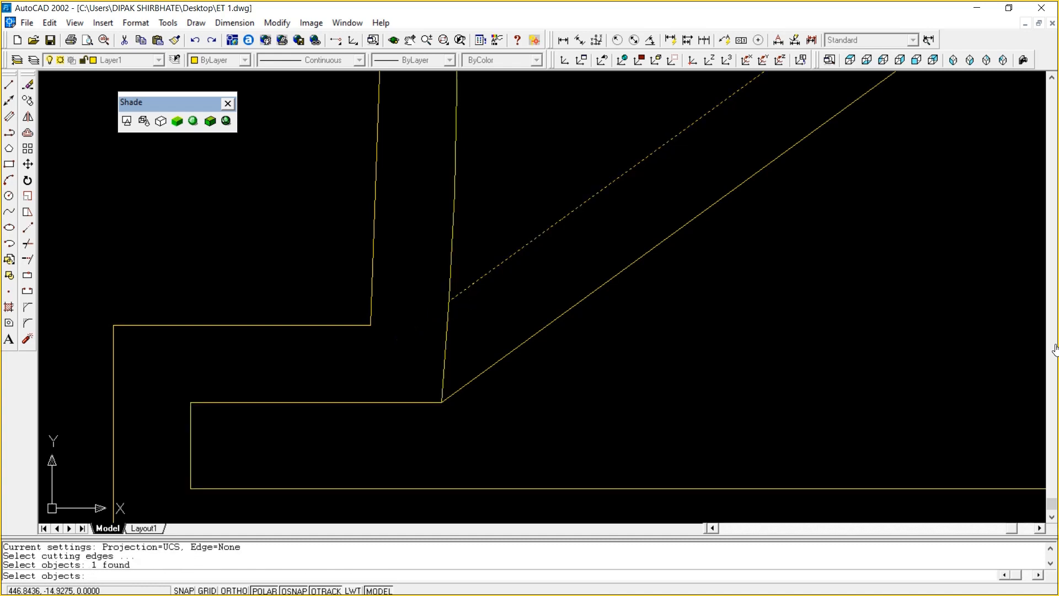
pyautogui.press('Return')
pyautogui.click(445, 317)
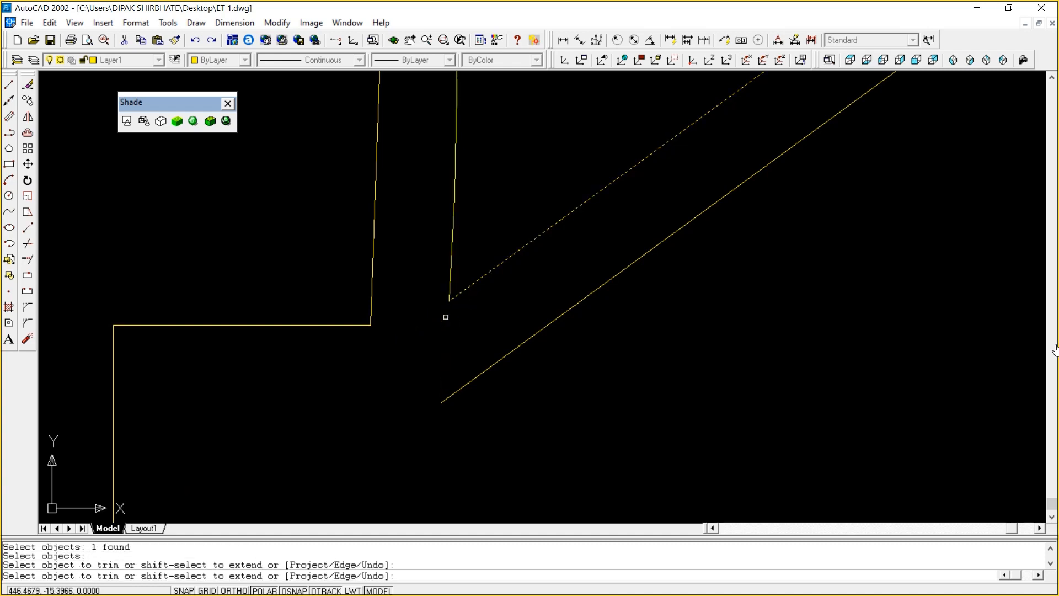
pyautogui.press('Return')
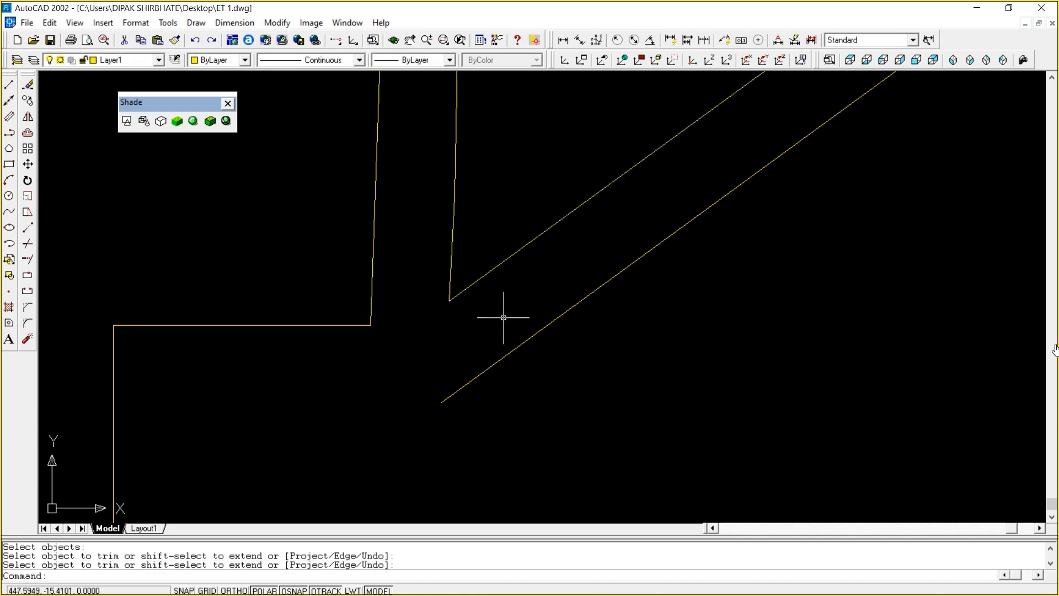
pyautogui.click(195, 40)
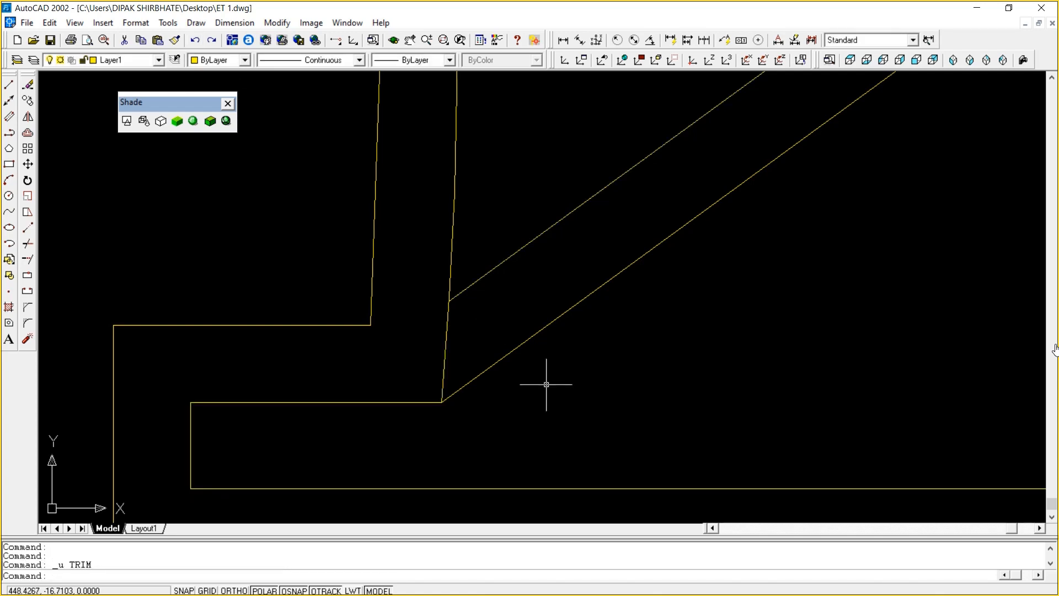
# Check whether the curved leg's inner edge and the inner base outline belong to one object by selecting them
pyautogui.click(444, 383)
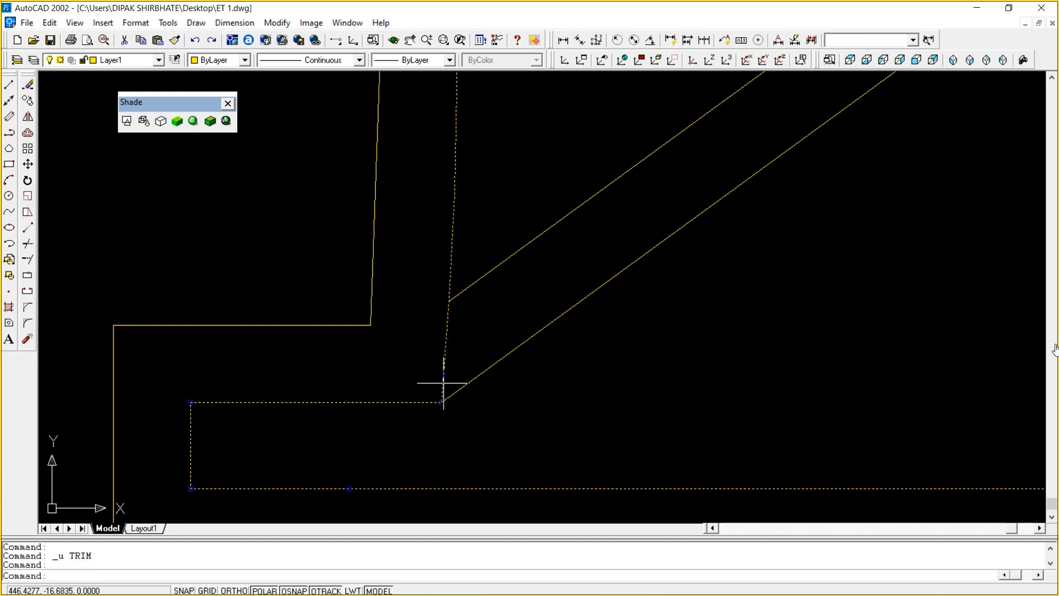
pyautogui.press('Escape')
pyautogui.press('Escape')
pyautogui.press('Escape')
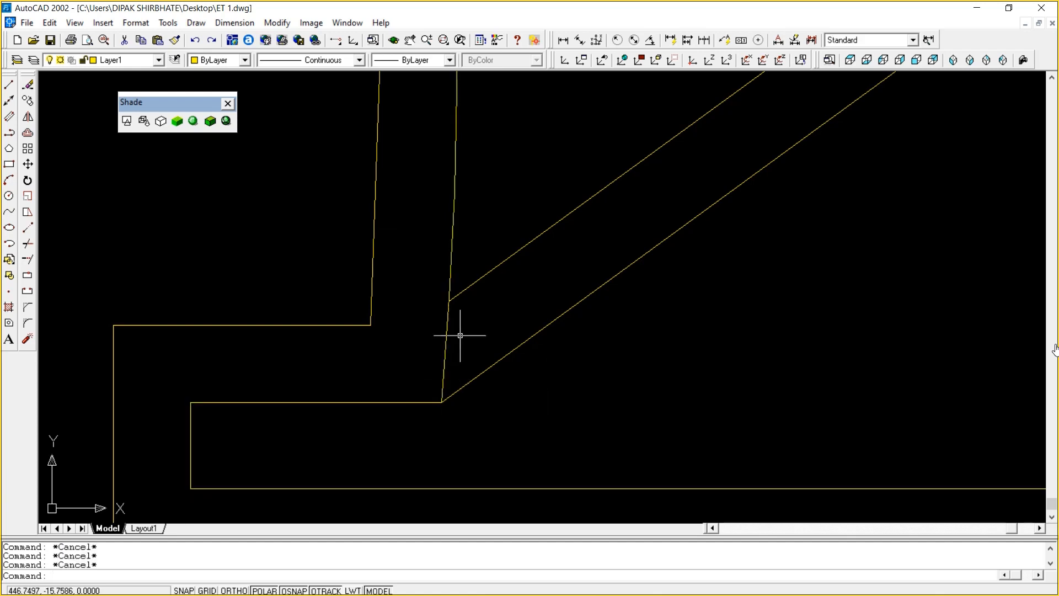
pyautogui.click(445, 343)
pyautogui.press('Escape')
pyautogui.press('Escape')
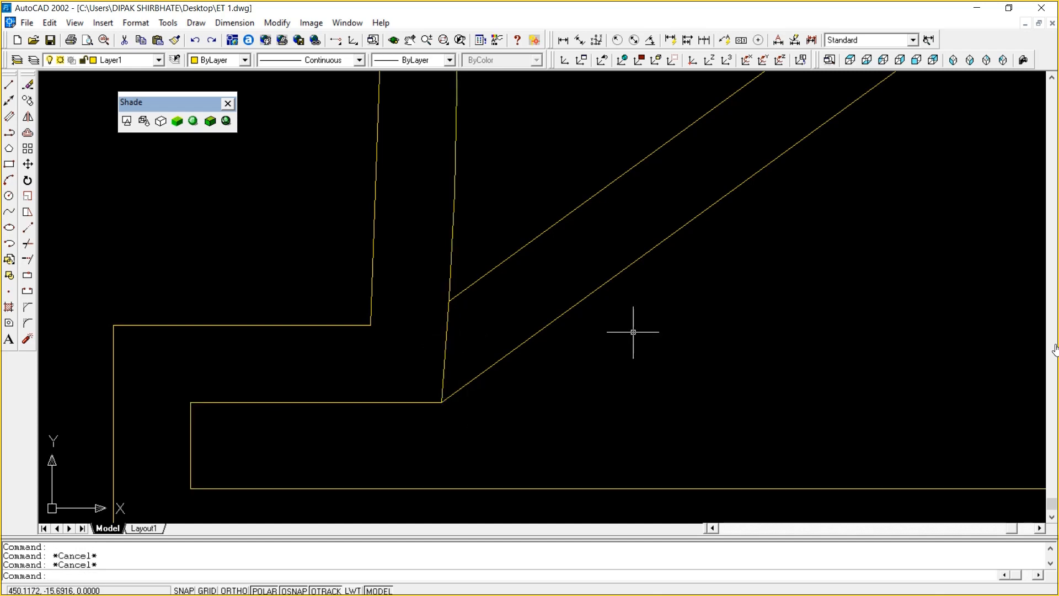
# Explode the joined inner outline of the curved leg and the base into separate segments
pyautogui.write('z')
pyautogui.press('Return')
pyautogui.press('Return')
pyautogui.moveTo(664, 105)
pyautogui.mouseDown()
pyautogui.moveTo(665, 361)
pyautogui.moveTo(524, 445)
pyautogui.mouseUp()
pyautogui.rightClick(665, 362)
pyautogui.click(694, 392)
pyautogui.moveTo(602, 358); pyautogui.dragTo(552, 372)
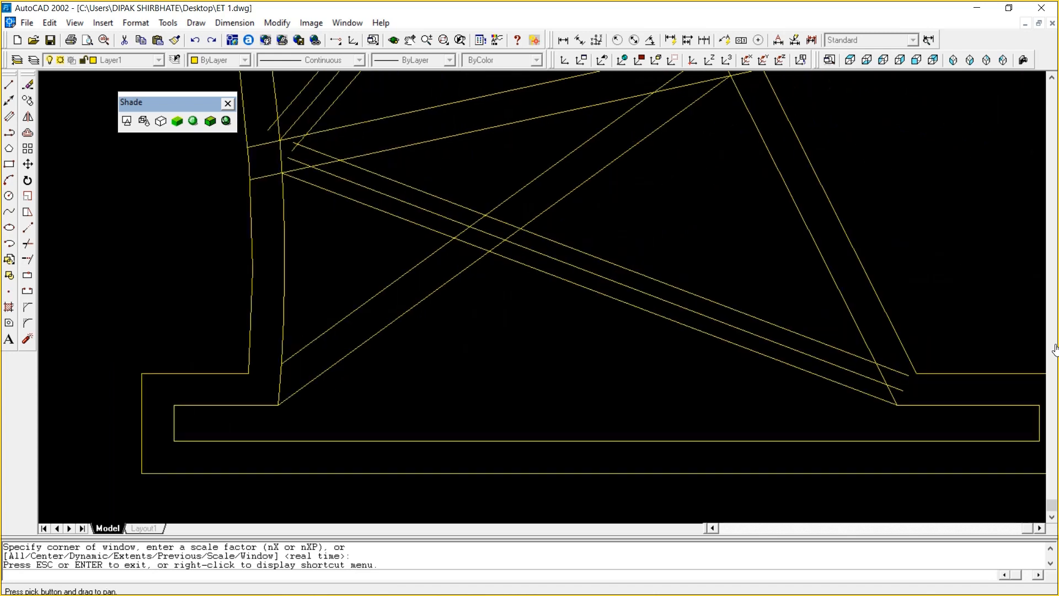
pyautogui.rightClick(552, 372)
pyautogui.click(576, 381)
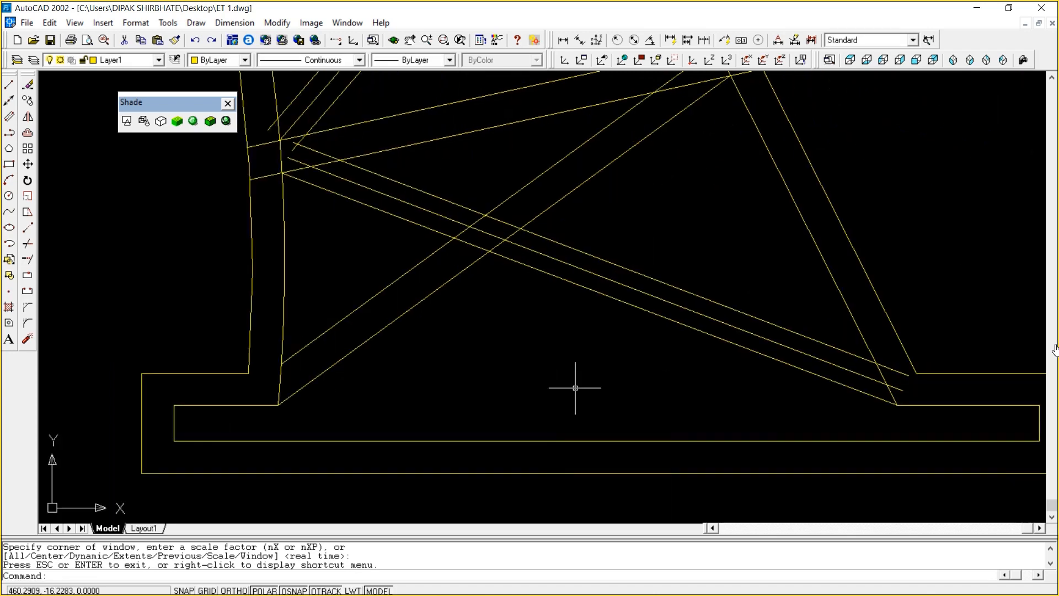
pyautogui.write('x')
pyautogui.press('Return')
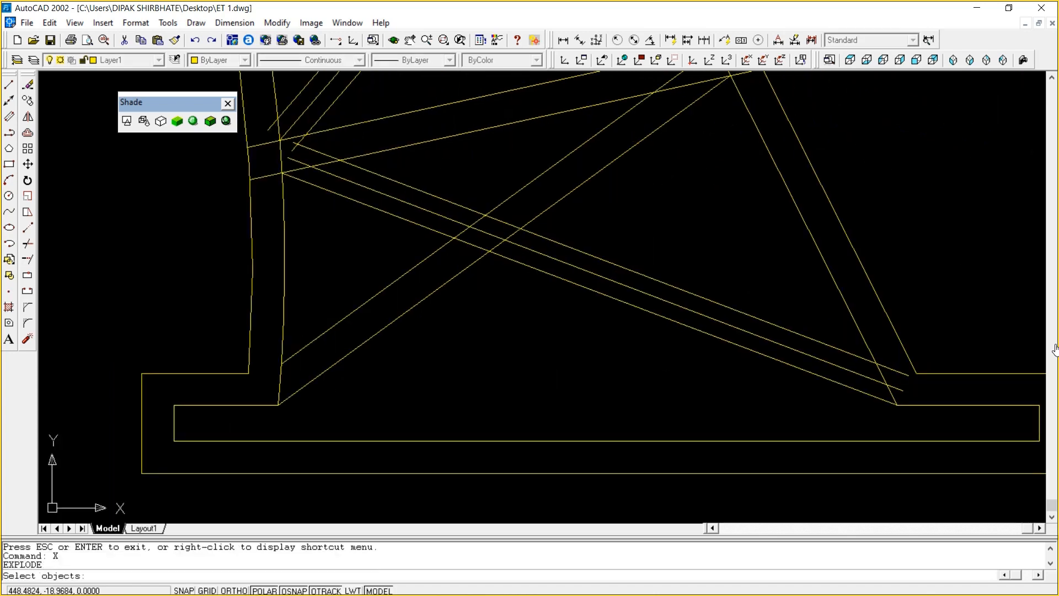
pyautogui.click(301, 440)
pyautogui.press('Return')
# Trim the curved leg's inner edge between the two lines of the base panel's rising diagonal
pyautogui.write('TR')
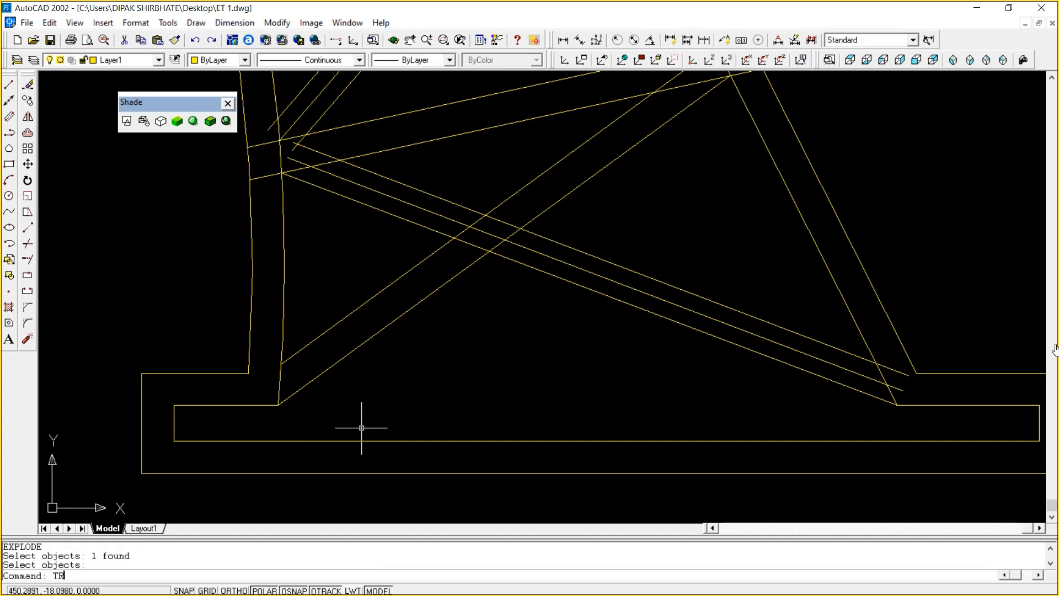
pyautogui.press('Return')
pyautogui.click(295, 354)
pyautogui.press('Return')
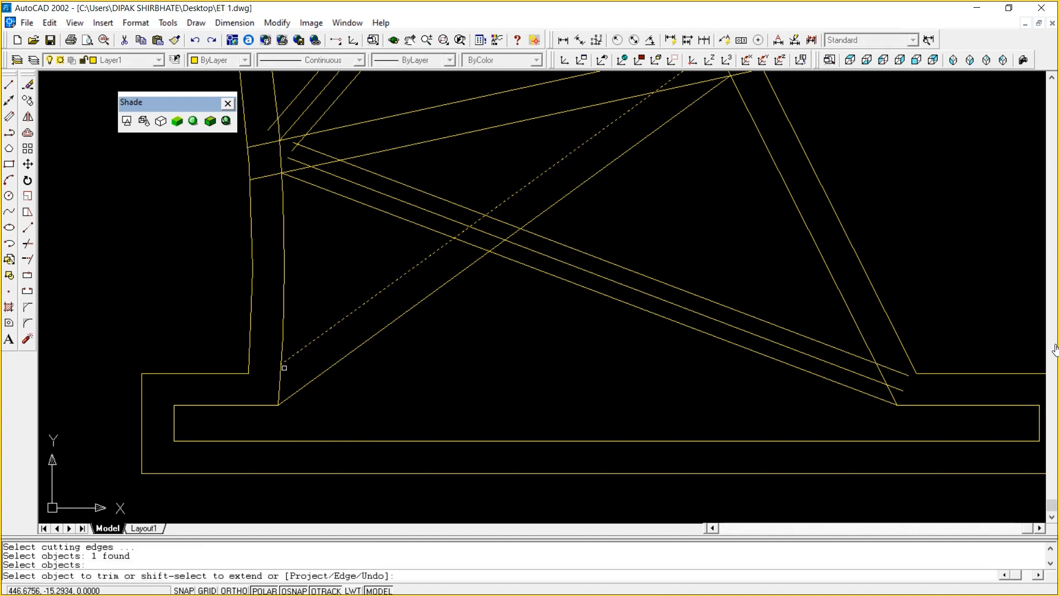
pyautogui.click(282, 368)
pyautogui.press('Return')
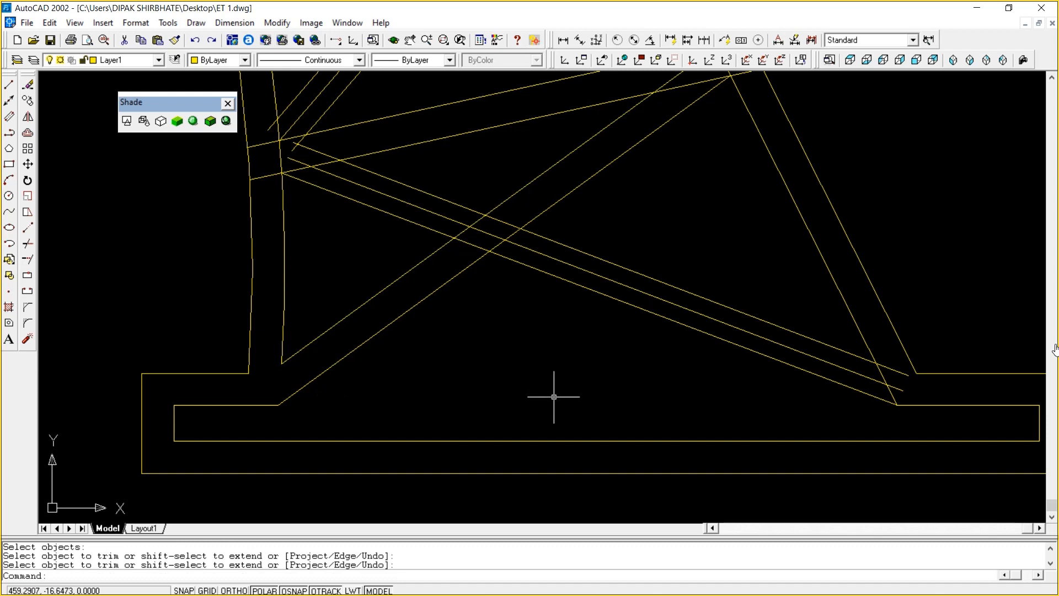
# Trim the lower end of the falling diagonal's upper line at the straight leg's inner edge
pyautogui.write('TR')
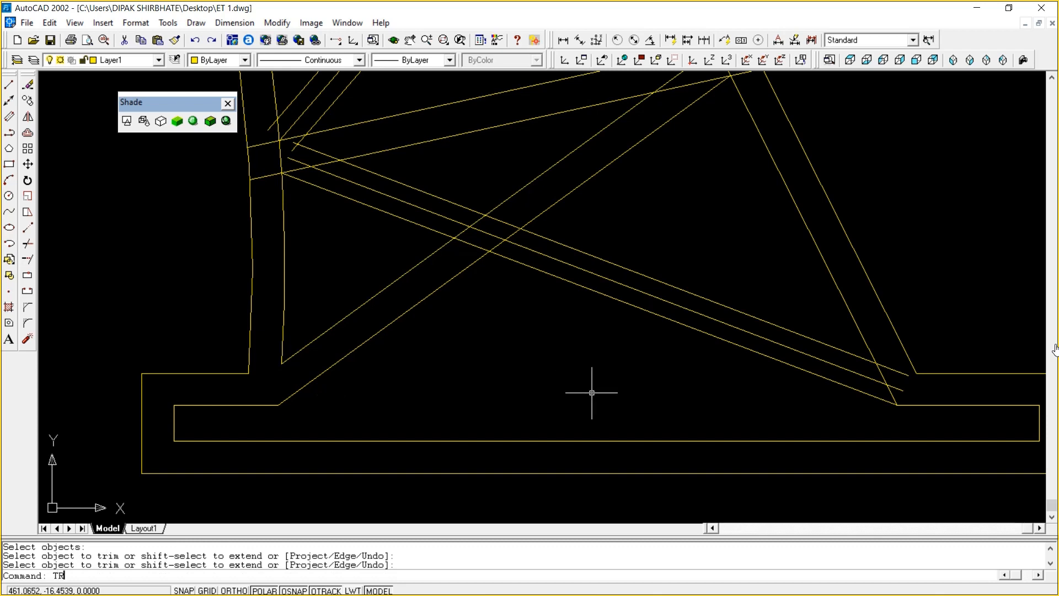
pyautogui.press('Return')
pyautogui.click(871, 350)
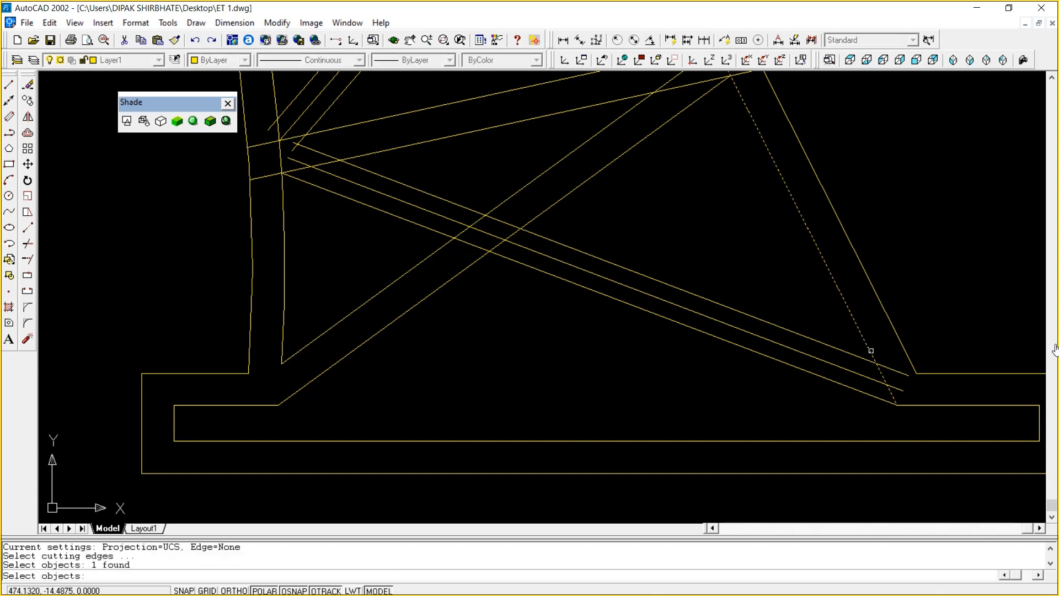
pyautogui.press('Return')
pyautogui.click(893, 369)
pyautogui.press('Return')
# Erase the middle line of the base panel's falling diagonal
pyautogui.press('Return')
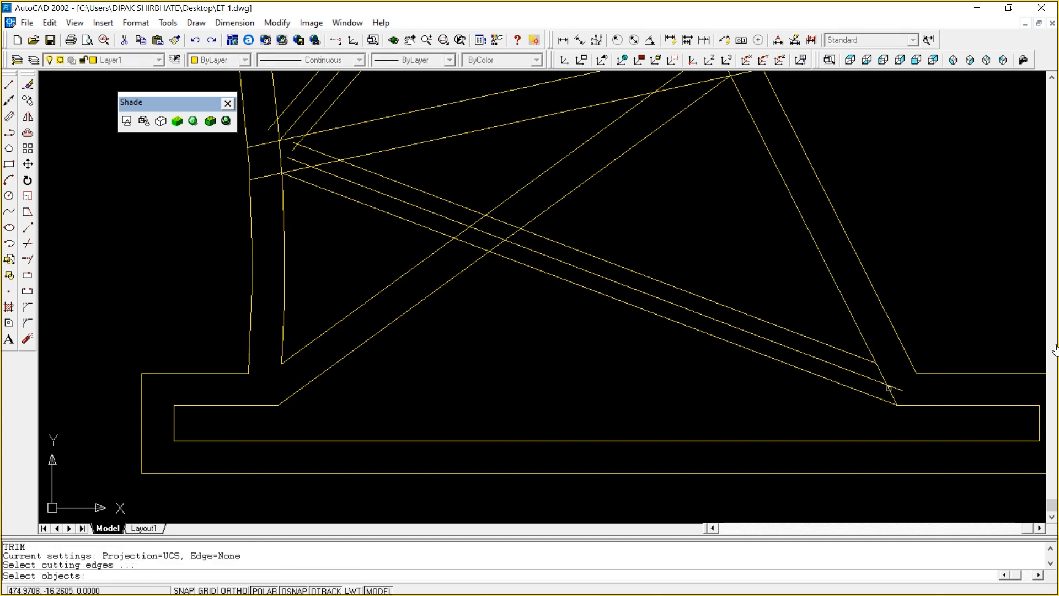
pyautogui.press('Escape')
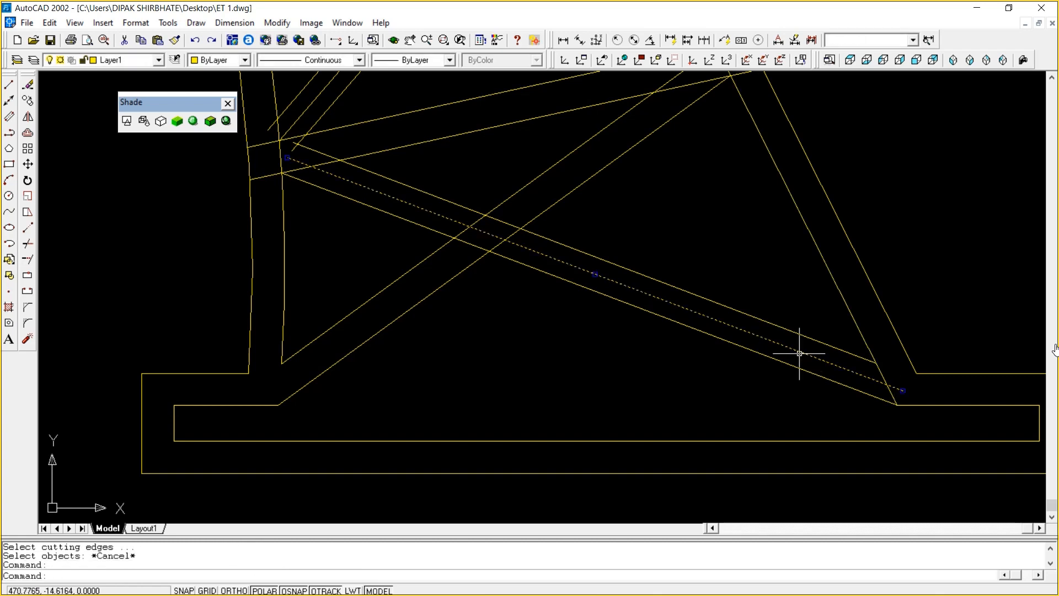
pyautogui.press('Delete')
pyautogui.write('tr')
pyautogui.press('Return')
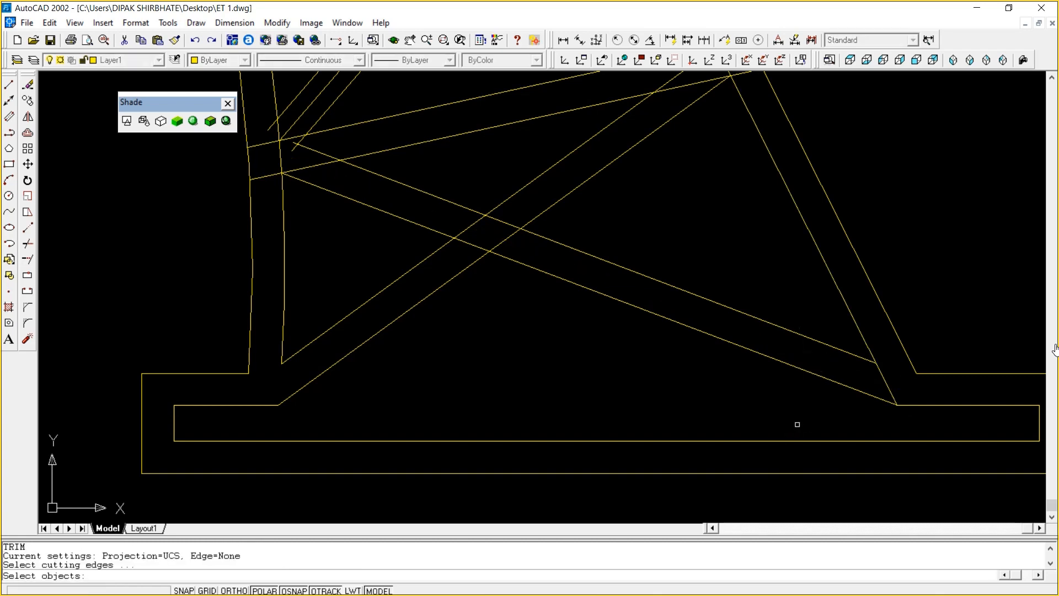
pyautogui.click(851, 353)
pyautogui.press('Return')
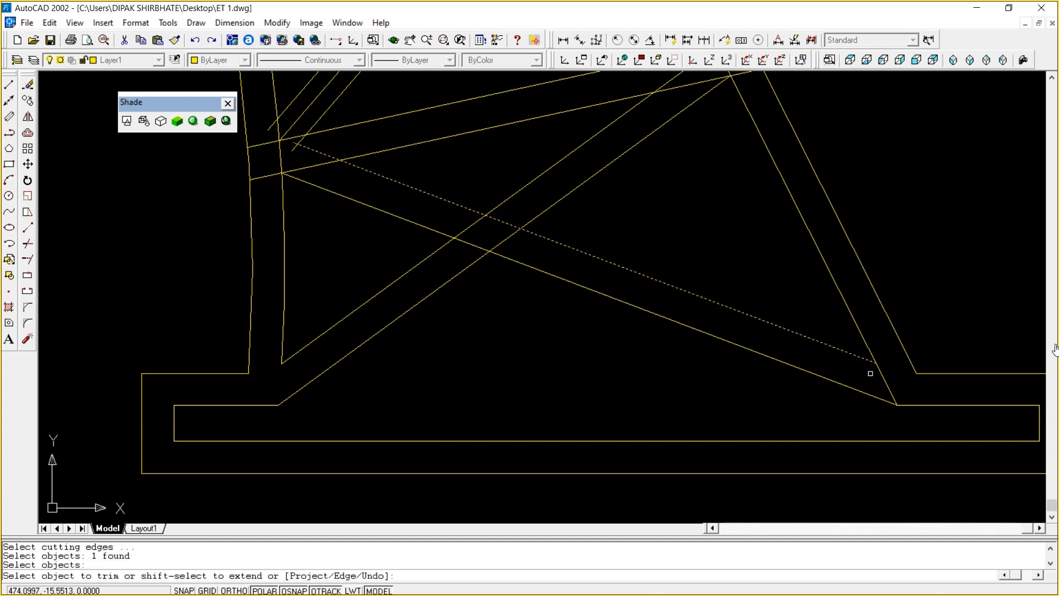
pyautogui.press('Escape')
pyautogui.press('Escape')
pyautogui.press('Escape')
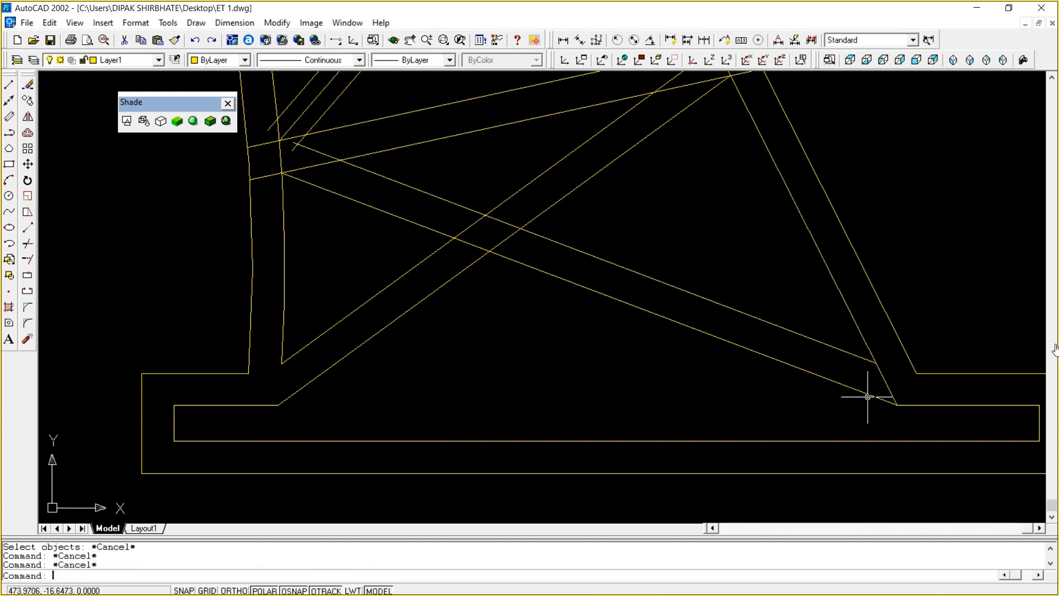
# Trim the straight leg's inner edge between the two lines of the base panel's falling diagonal
pyautogui.write('TR')
pyautogui.press('Return')
pyautogui.click(855, 357)
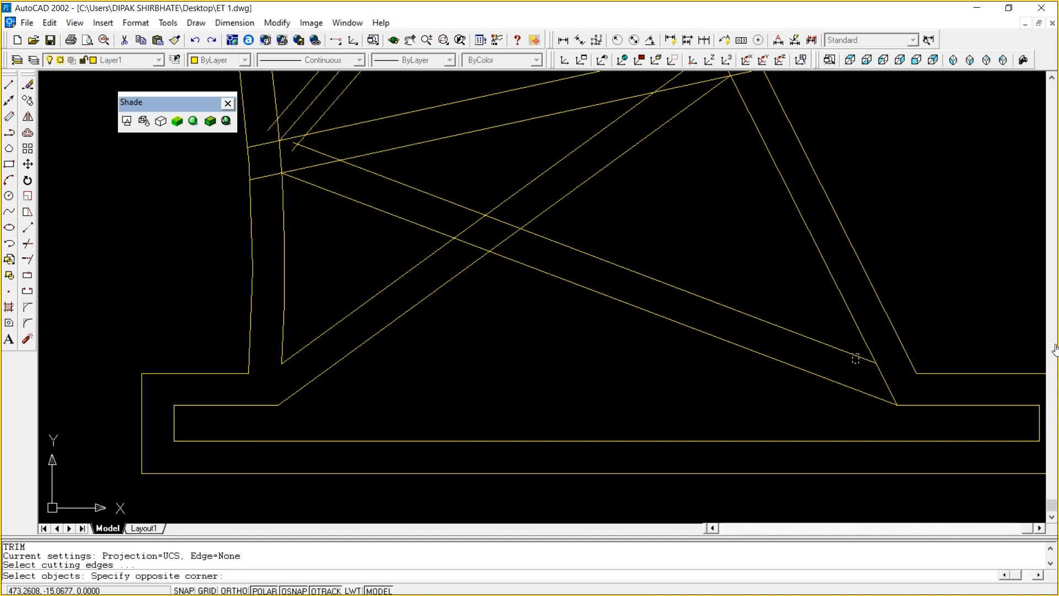
pyautogui.click(876, 379)
pyautogui.press('Return')
pyautogui.click(879, 374)
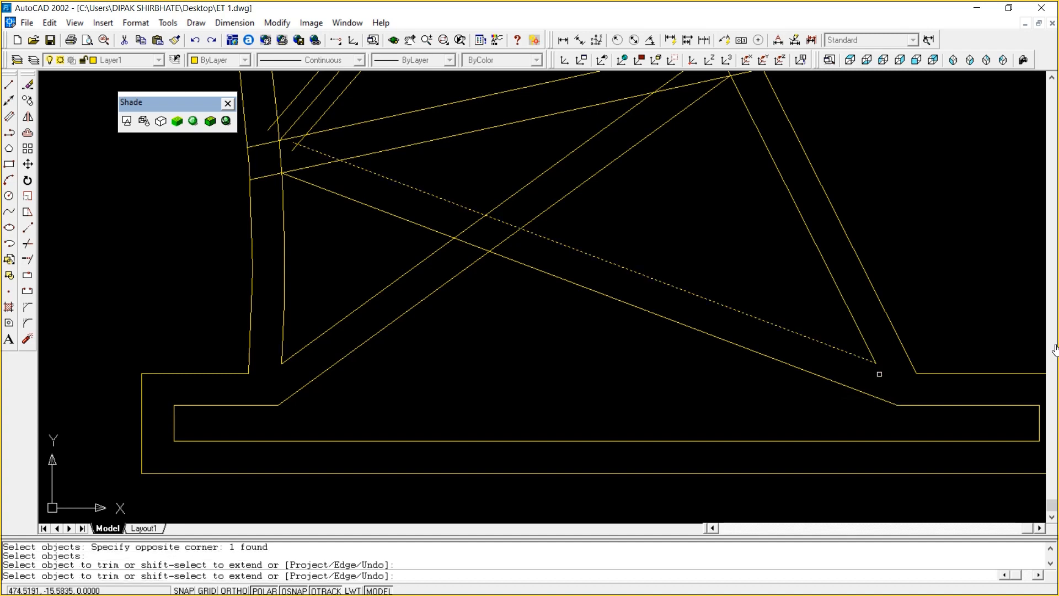
pyautogui.press('Return')
pyautogui.press('Return')
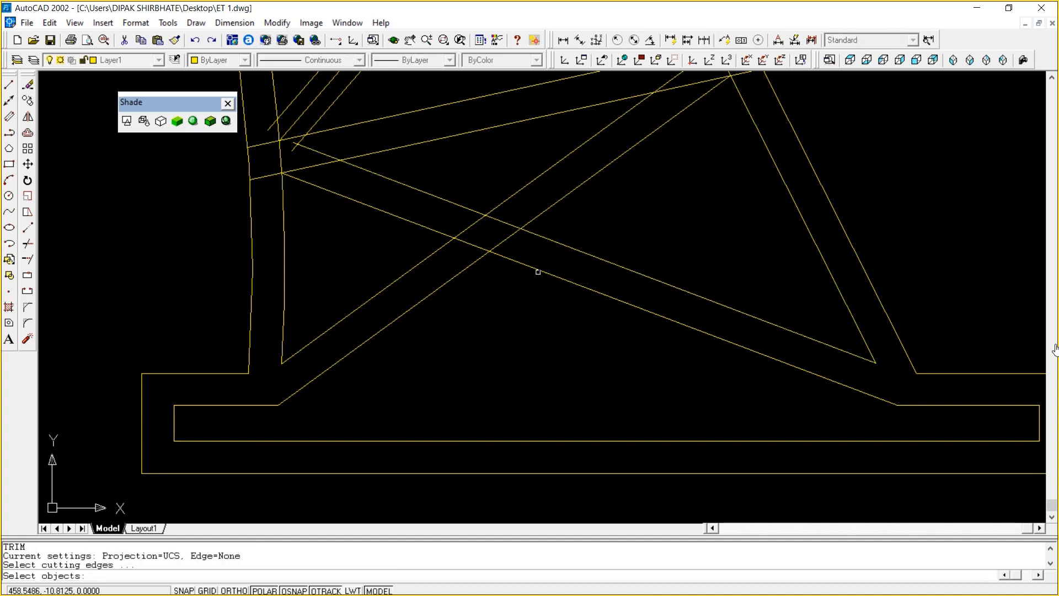
# Trim both lines of the base panel's rising diagonal between the two lines of the falling diagonal
pyautogui.click(538, 272)
pyautogui.click(554, 240)
pyautogui.press('Return')
pyautogui.click(468, 224)
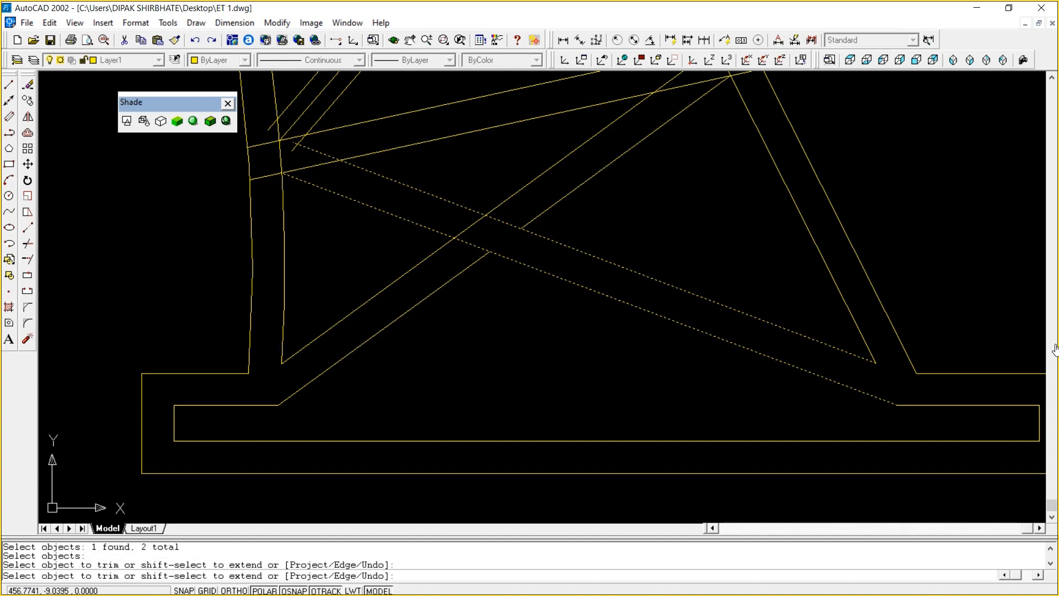
pyautogui.click(469, 227)
pyautogui.press('Return')
# Trim both lines of the base panel's falling diagonal between the rising diagonal's lines to open the crossing
pyautogui.press('Return')
pyautogui.click(468, 264)
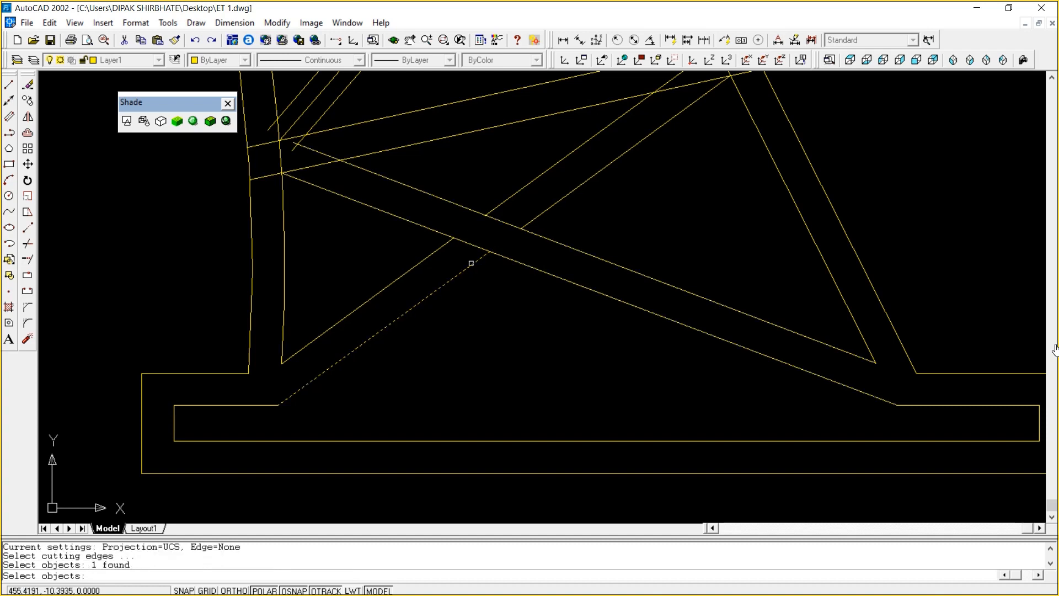
pyautogui.click(437, 250)
pyautogui.click(498, 206)
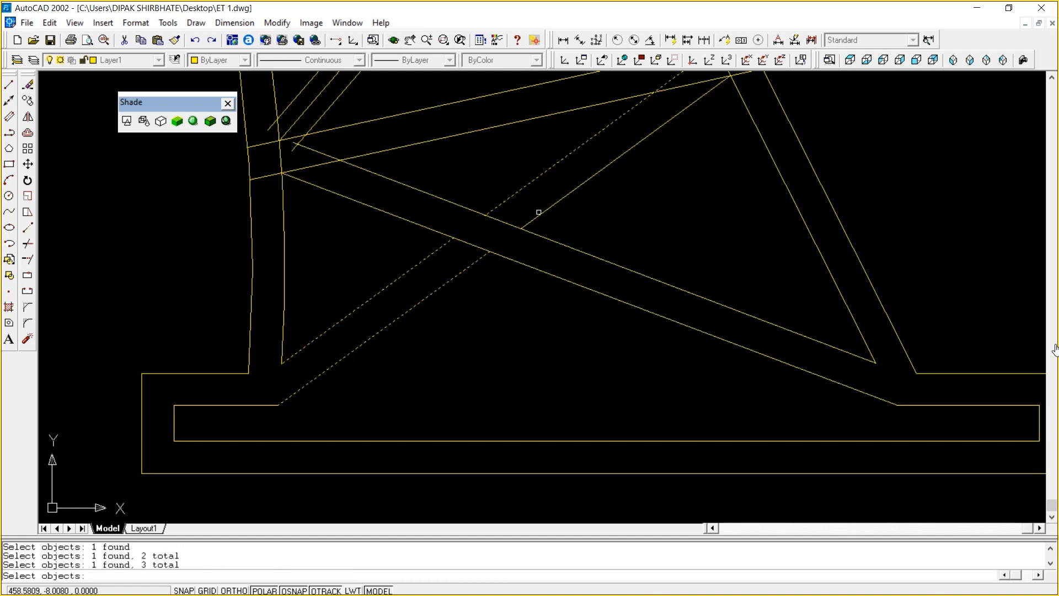
pyautogui.press('Return')
pyautogui.click(507, 222)
pyautogui.click(476, 248)
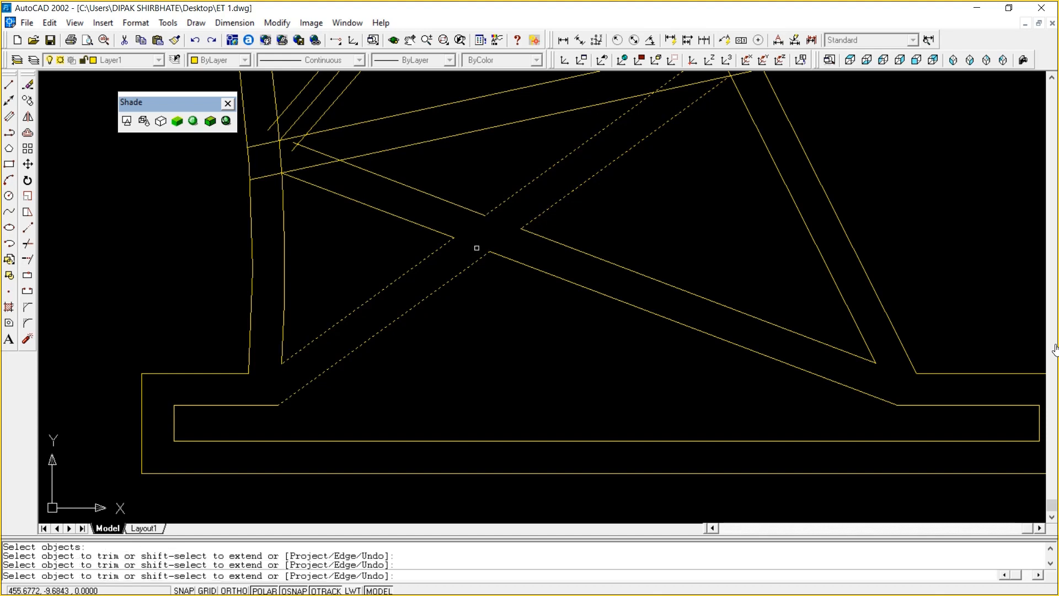
pyautogui.press('Return')
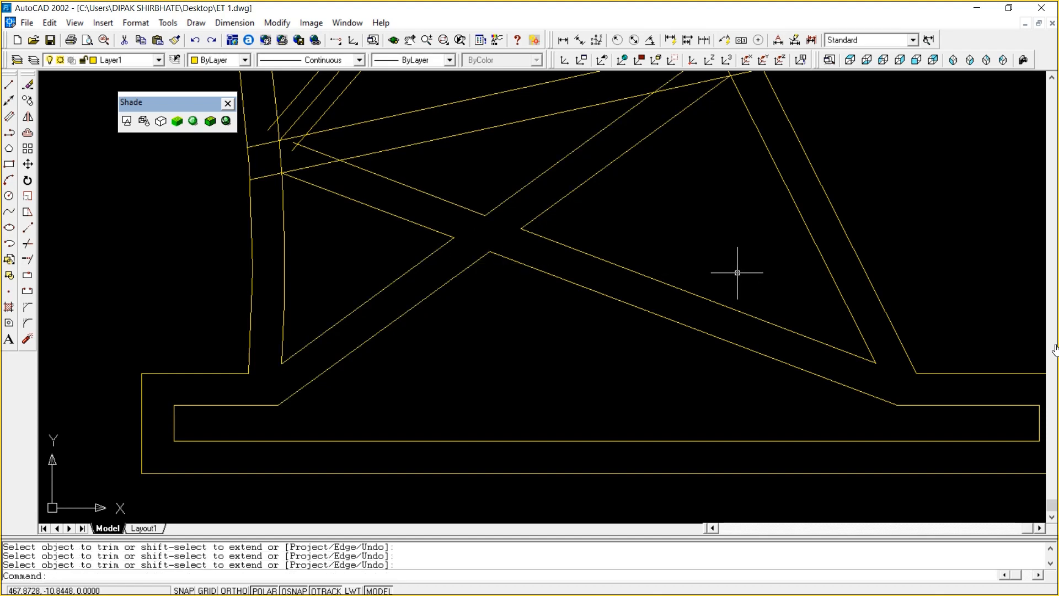
# Trim the overshooting upper ends of the base panel's diagonals at the lower line of the sloping cross member above
pyautogui.write('P')
pyautogui.press('Return')
pyautogui.moveTo(737, 272); pyautogui.dragTo(735, 381)
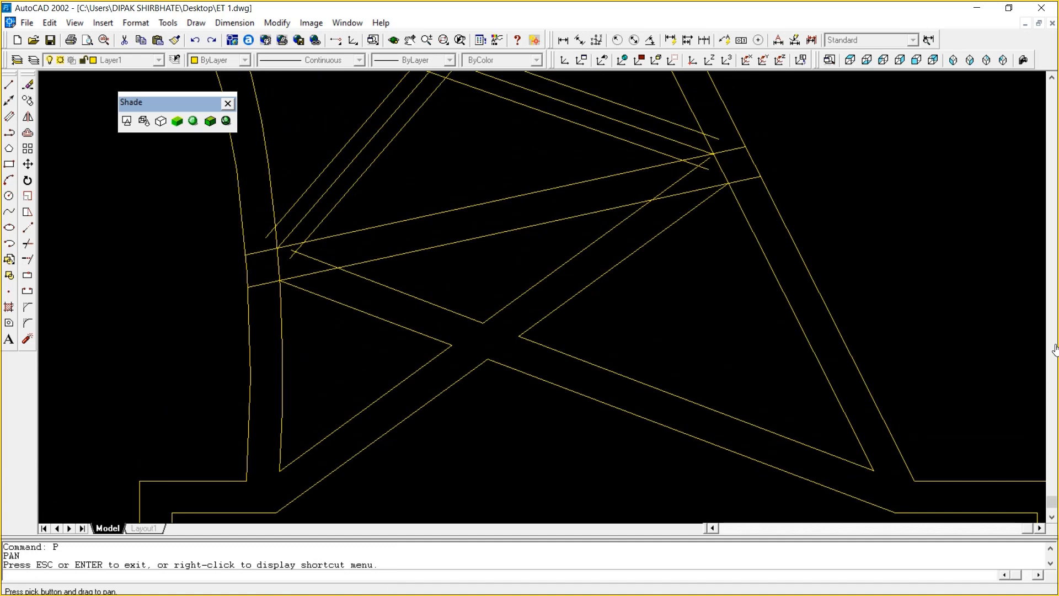
pyautogui.rightClick(654, 236)
pyautogui.click(709, 246)
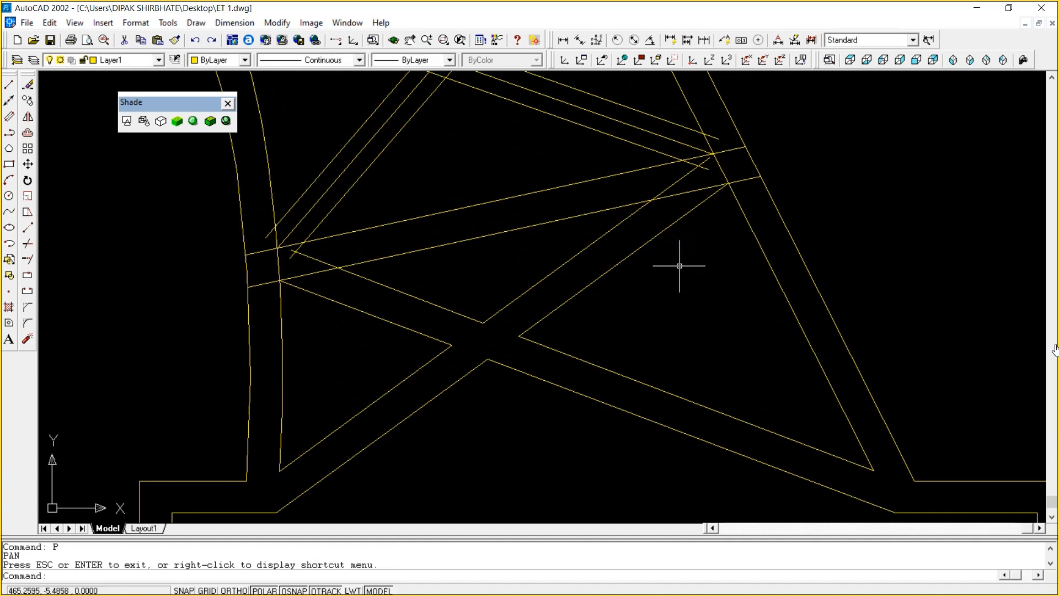
pyautogui.write('TR')
pyautogui.press('Return')
pyautogui.click(375, 259)
pyautogui.press('Return')
pyautogui.click(327, 263)
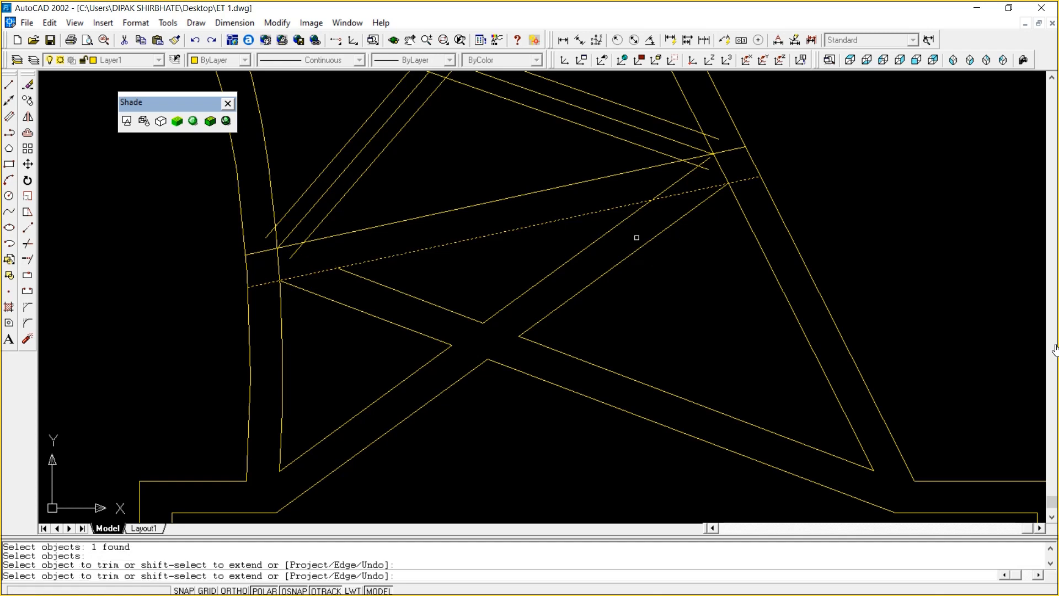
pyautogui.click(678, 179)
pyautogui.press('Return')
# Trim the sloping cross member's lower line between the two lines of each base-panel diagonal, at both joints
pyautogui.press('Return')
pyautogui.click(678, 219)
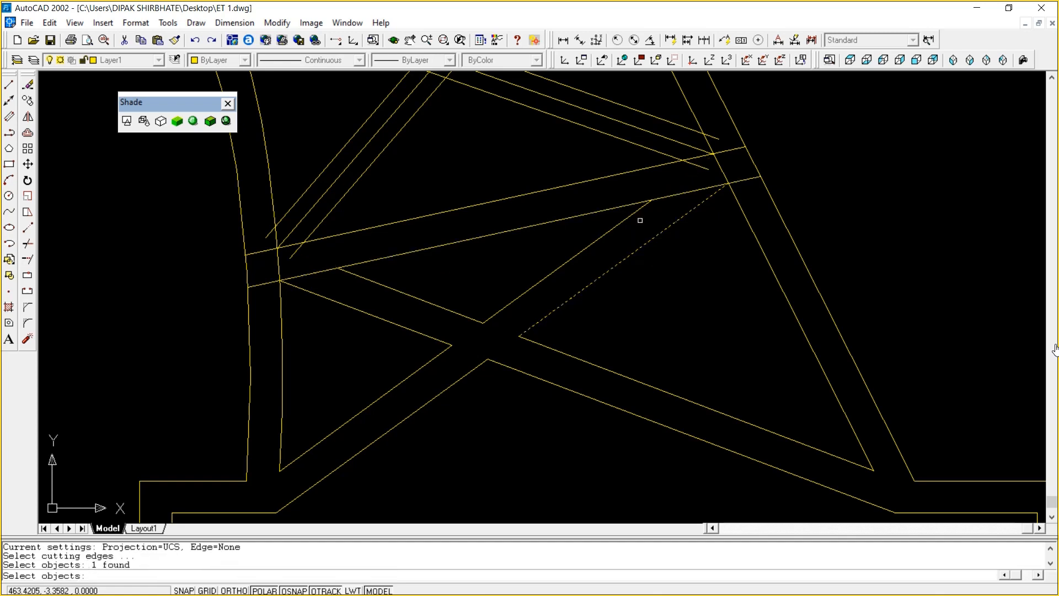
pyautogui.click(638, 211)
pyautogui.click(406, 296)
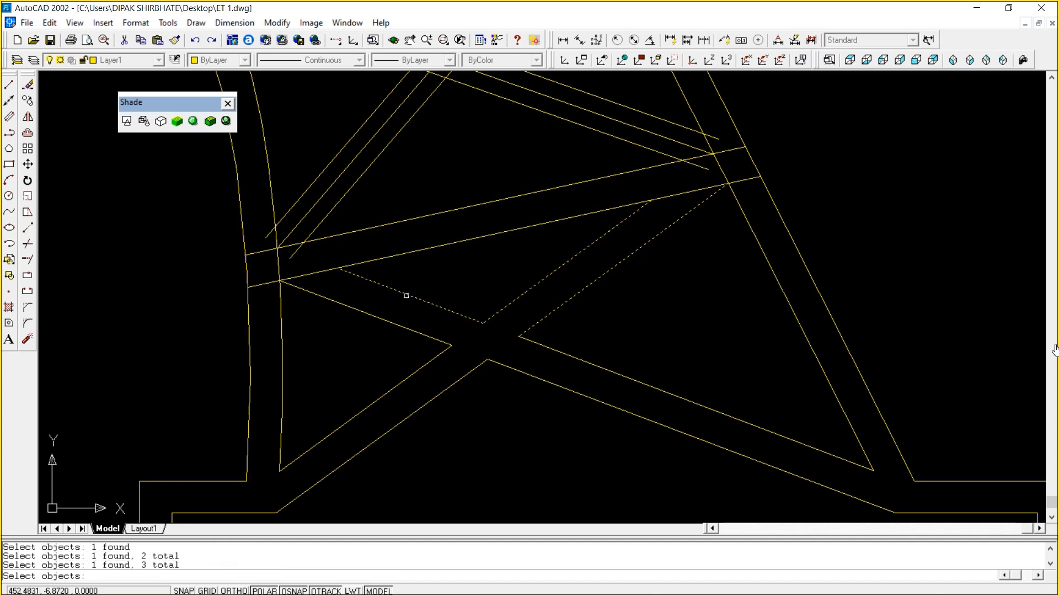
pyautogui.click(381, 320)
pyautogui.press('Return')
pyautogui.click(309, 274)
pyautogui.press('Return')
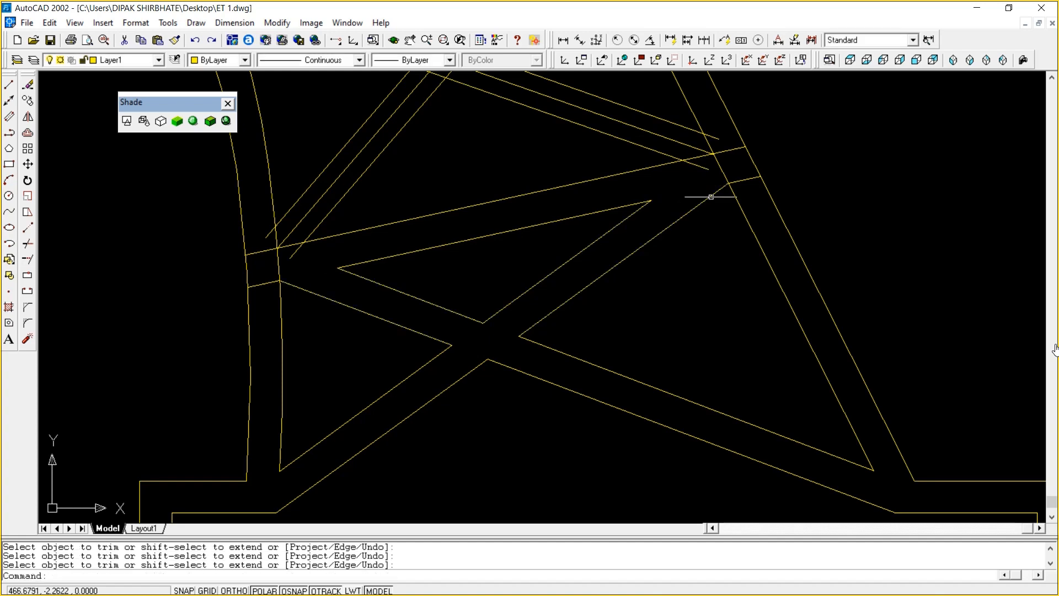
# Erase the leftover stubs of the cross member's lower line inside the straight leg and the curved leg
pyautogui.press('Return')
pyautogui.press('Escape')
pyautogui.click(743, 181)
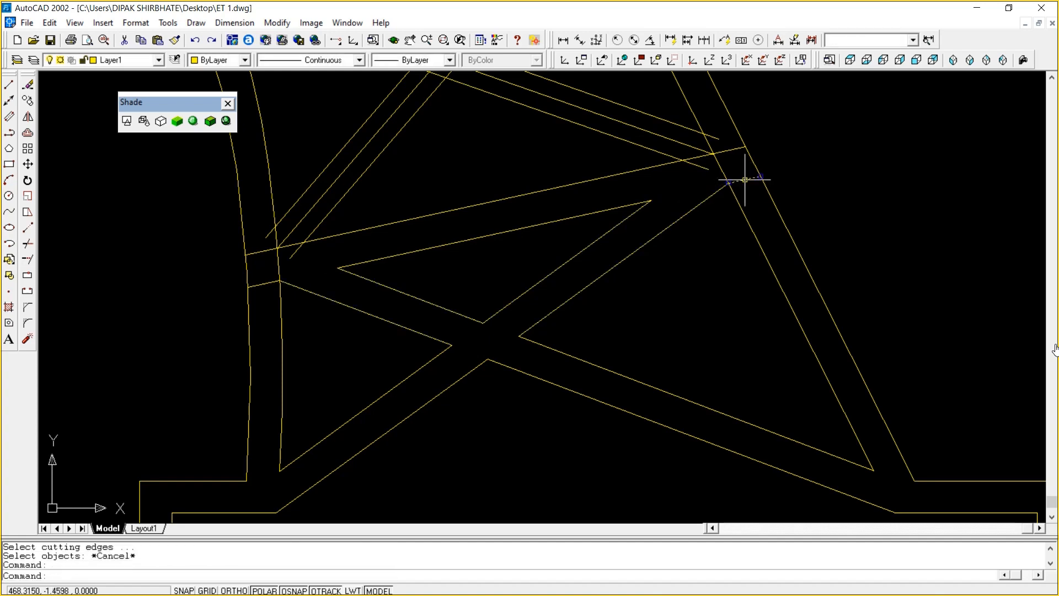
pyautogui.press('Delete')
pyautogui.click(272, 282)
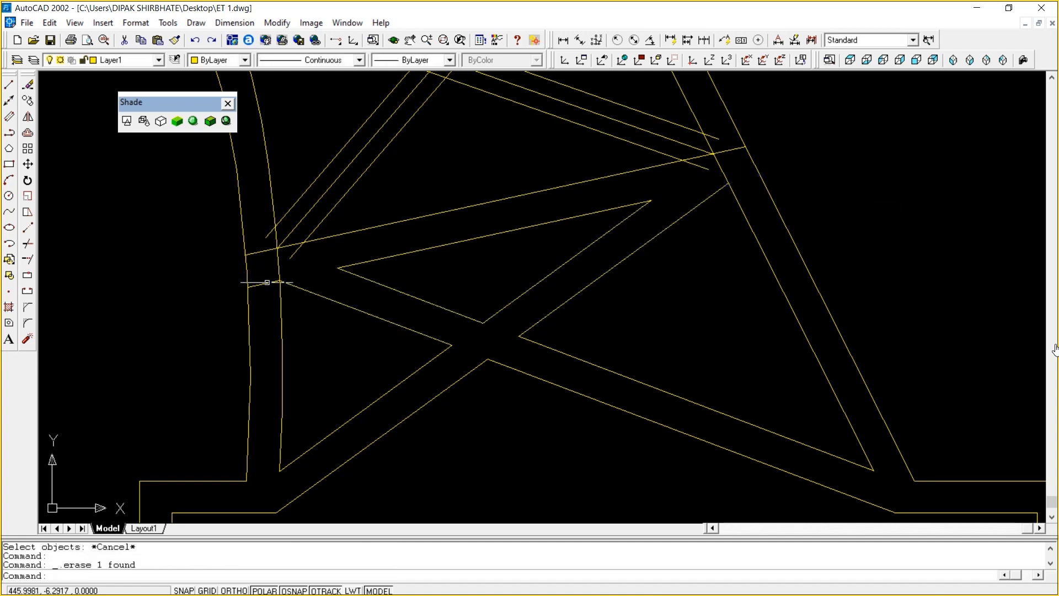
pyautogui.press('Delete')
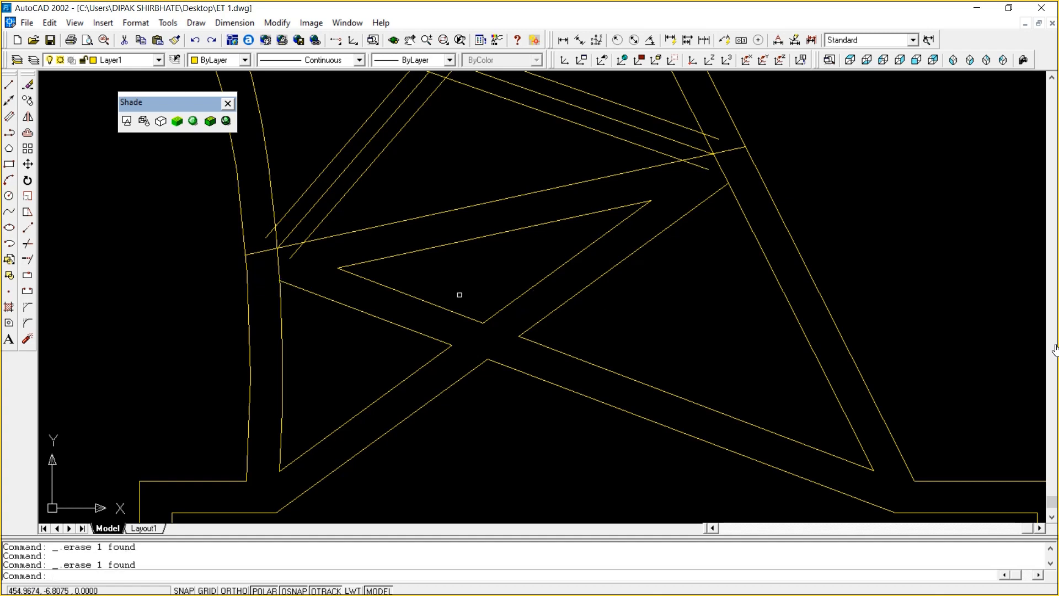
# Trim the part of the cross member's upper line inside the curved leg at the leg's inner edge
pyautogui.write('TR')
pyautogui.press('Return')
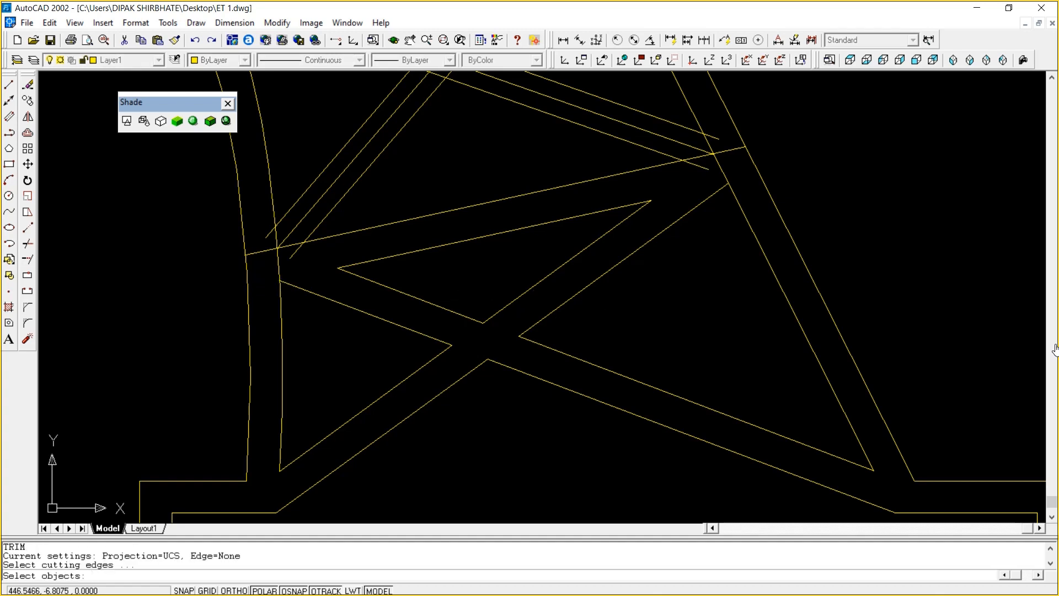
pyautogui.click(280, 289)
pyautogui.press('Return')
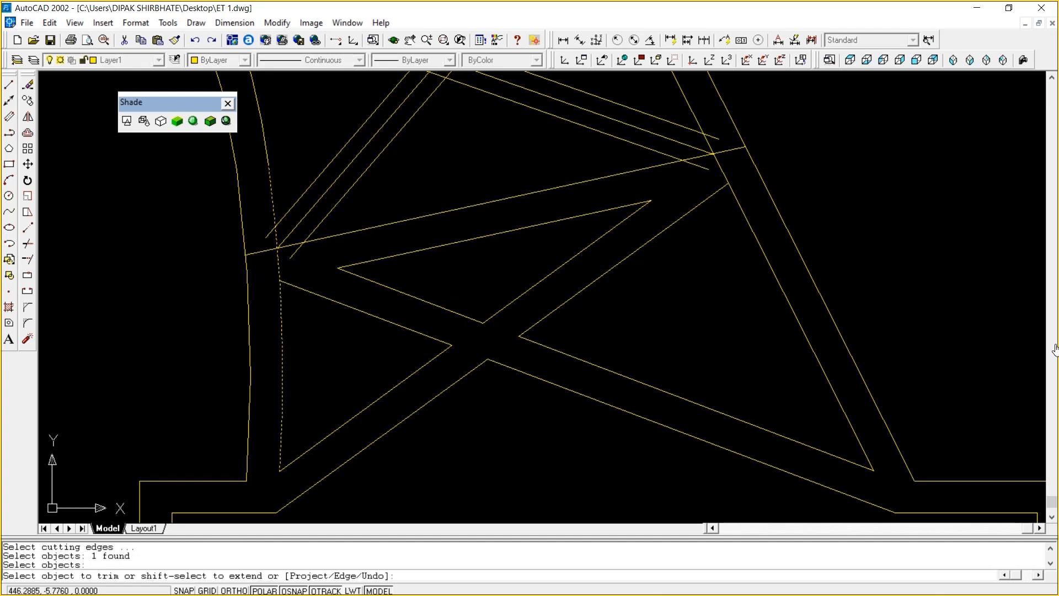
pyautogui.click(260, 252)
pyautogui.press('Return')
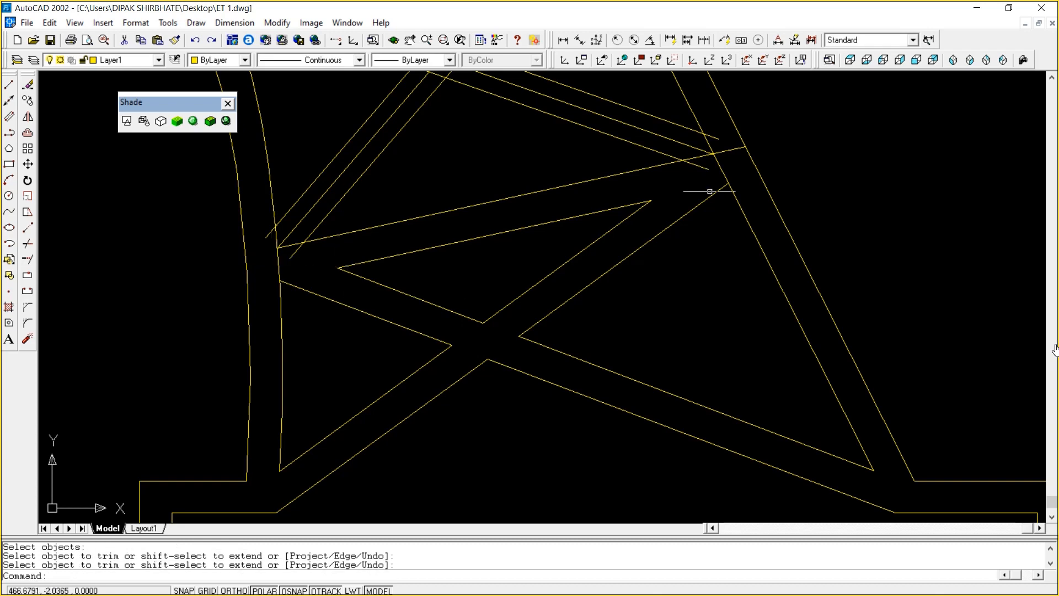
# Trim the lower ends of the second panel's diagonals that overshoot the cross member's upper line
pyautogui.write('z')
pyautogui.press('Escape')
pyautogui.press('Escape')
pyautogui.write('p')
pyautogui.press('Return')
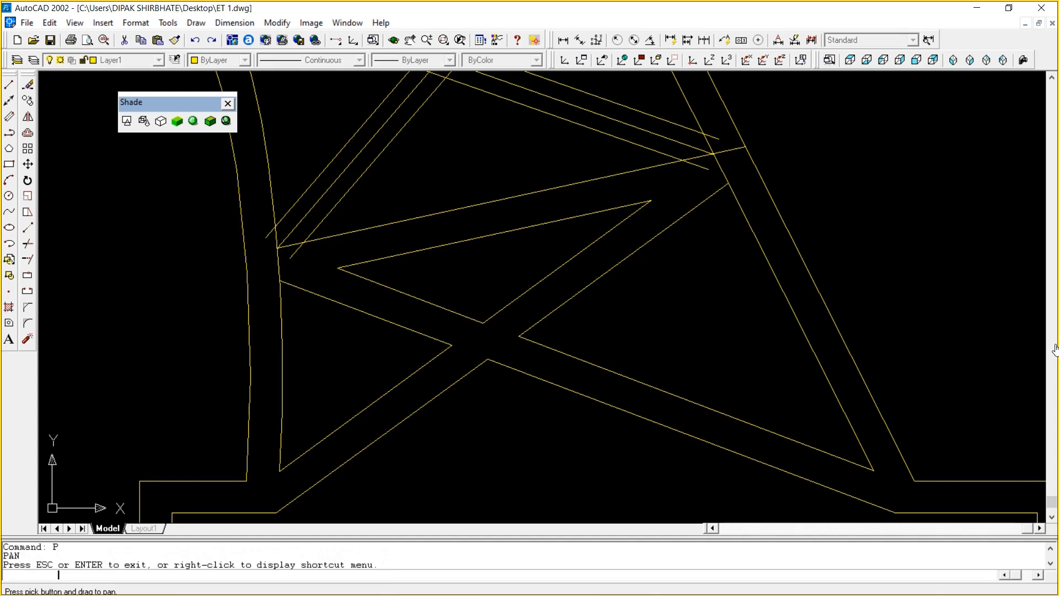
pyautogui.moveTo(1055, 350)
pyautogui.mouseDown()
pyautogui.moveTo(998, 513)
pyautogui.moveTo(1021, 511)
pyautogui.mouseUp()
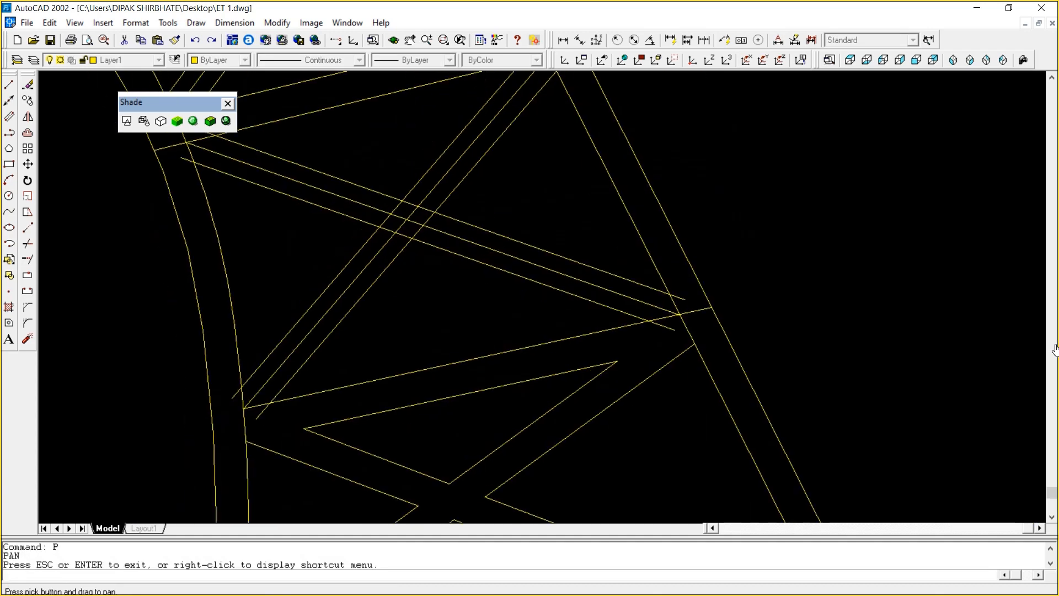
pyautogui.press('Escape')
pyautogui.write('tr')
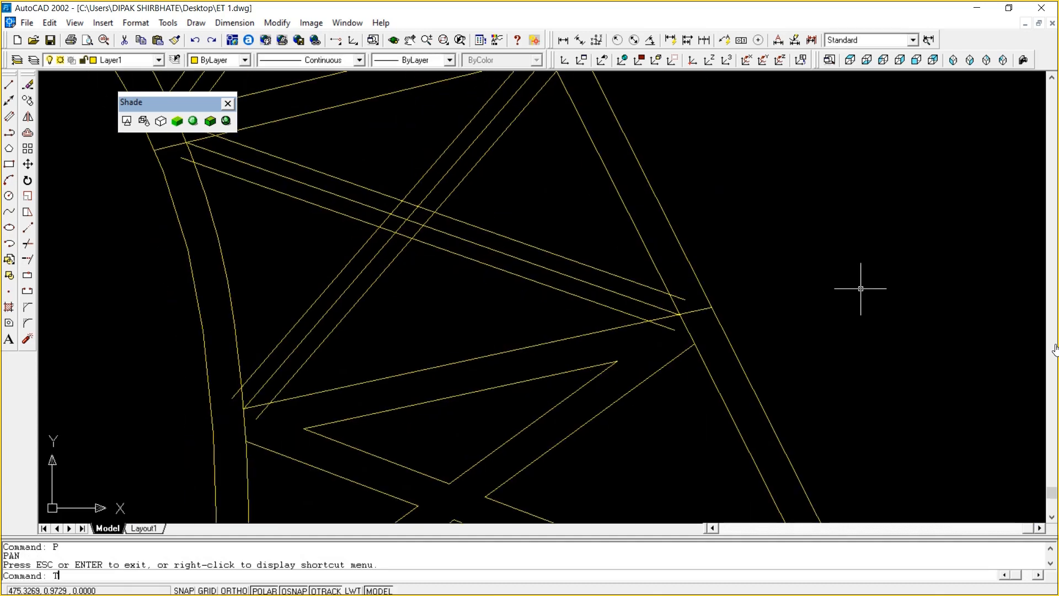
pyautogui.press('Return')
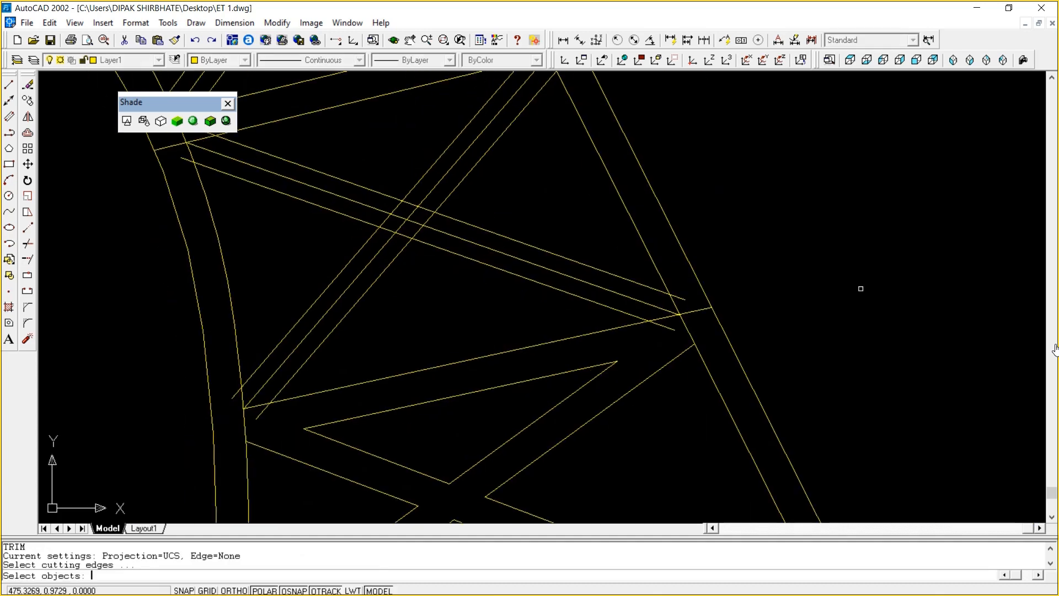
pyautogui.click(603, 330)
pyautogui.press('Return')
pyautogui.click(660, 325)
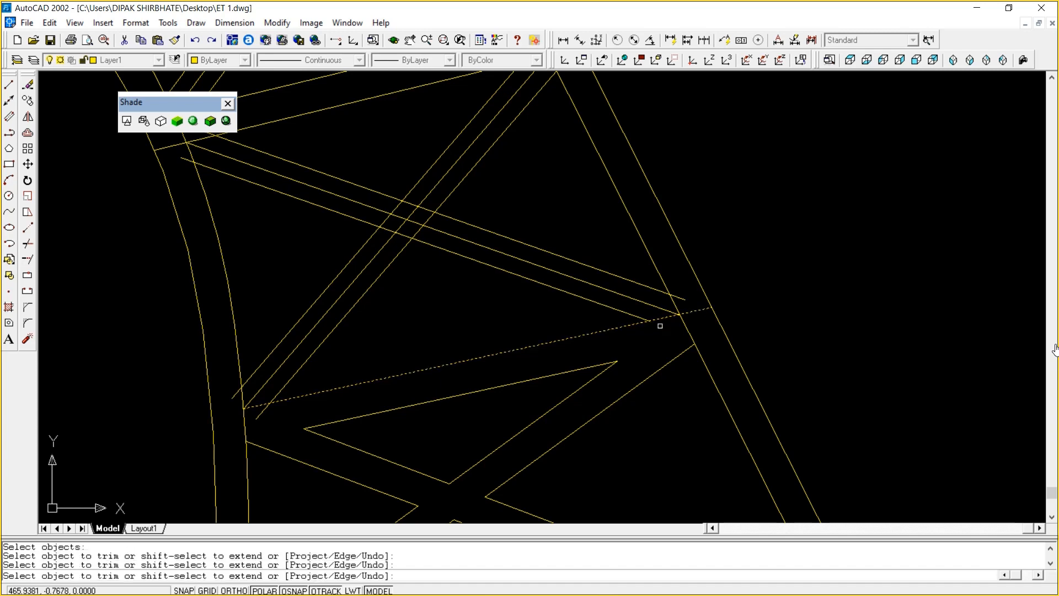
pyautogui.press('Return')
# Erase the middle lines of the second panel's rising and falling diagonals
pyautogui.click(283, 364)
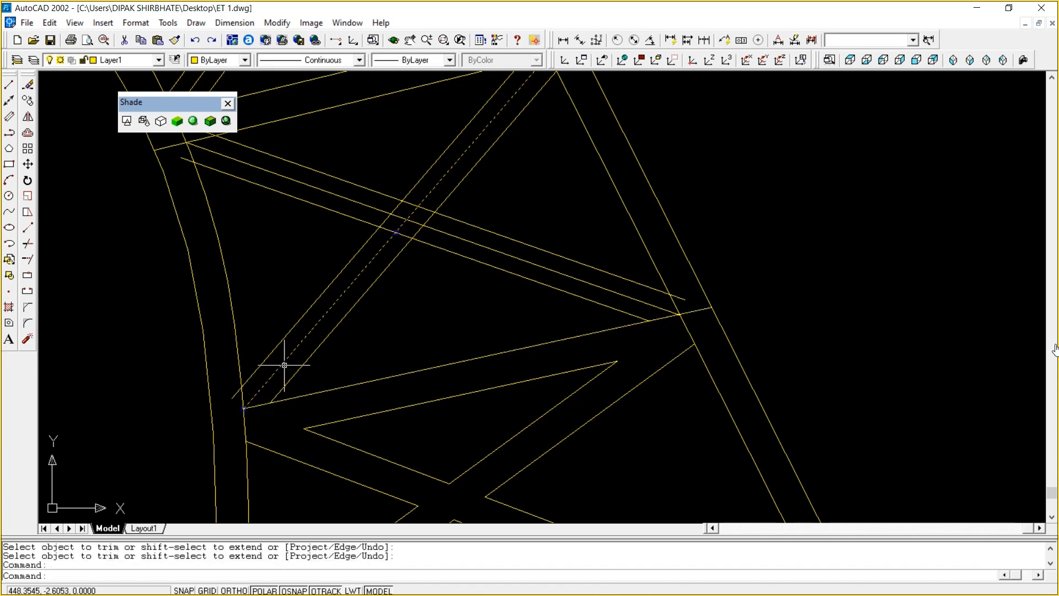
pyautogui.press('Delete')
pyautogui.click(452, 240)
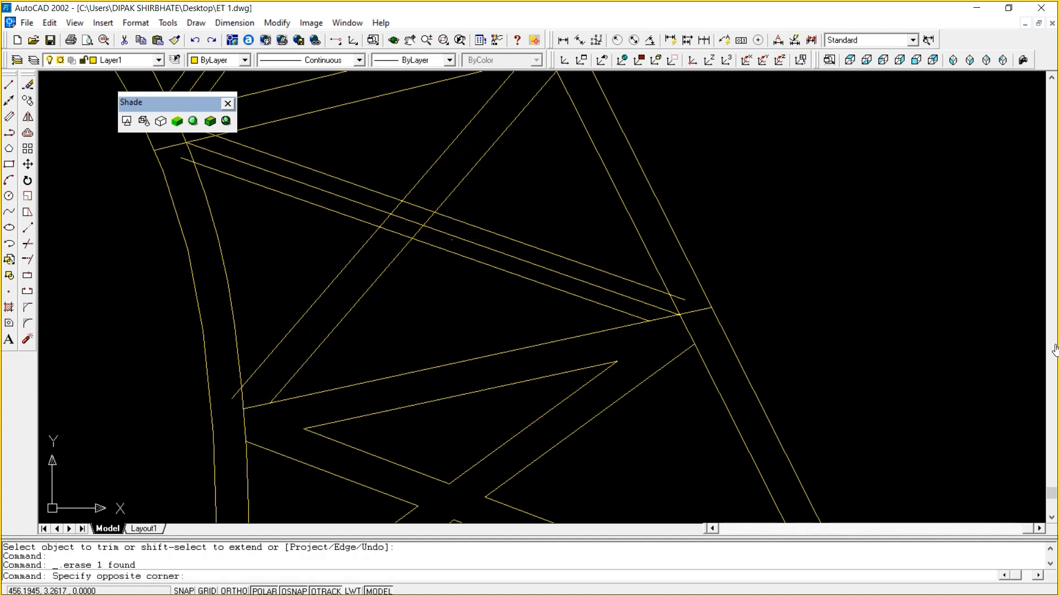
pyautogui.click(433, 236)
pyautogui.press('Delete')
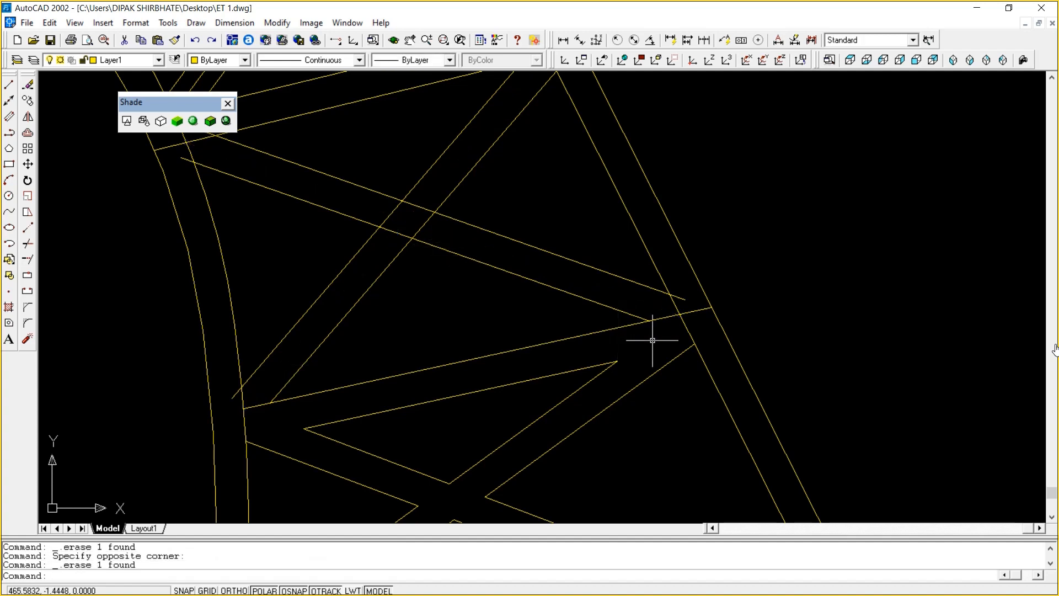
# Try to trim the straight leg's inner edge using only the second panel's falling diagonal lines as cutting edges
pyautogui.write('TR')
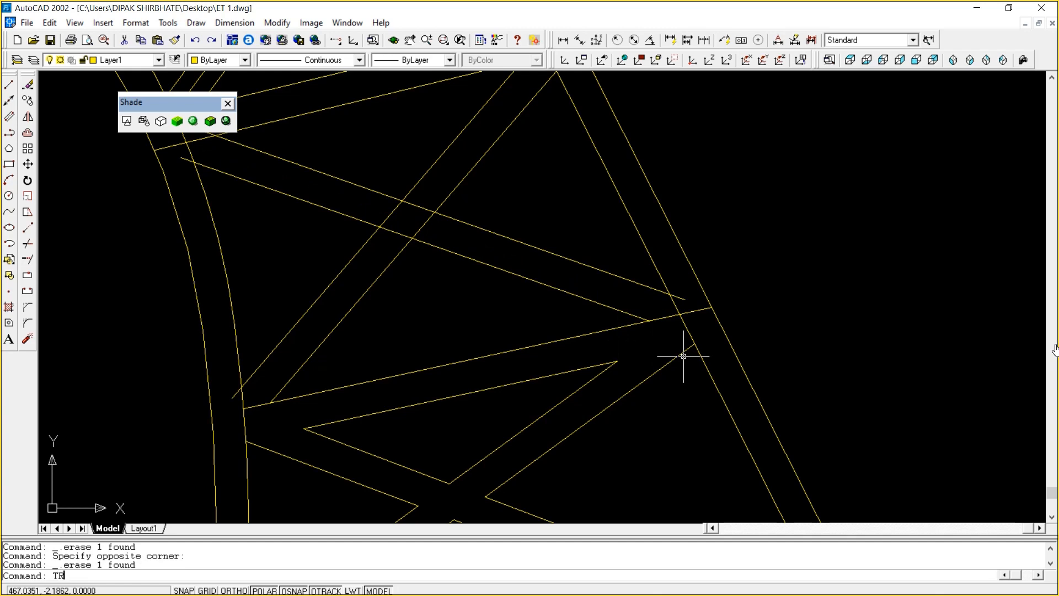
pyautogui.press('Return')
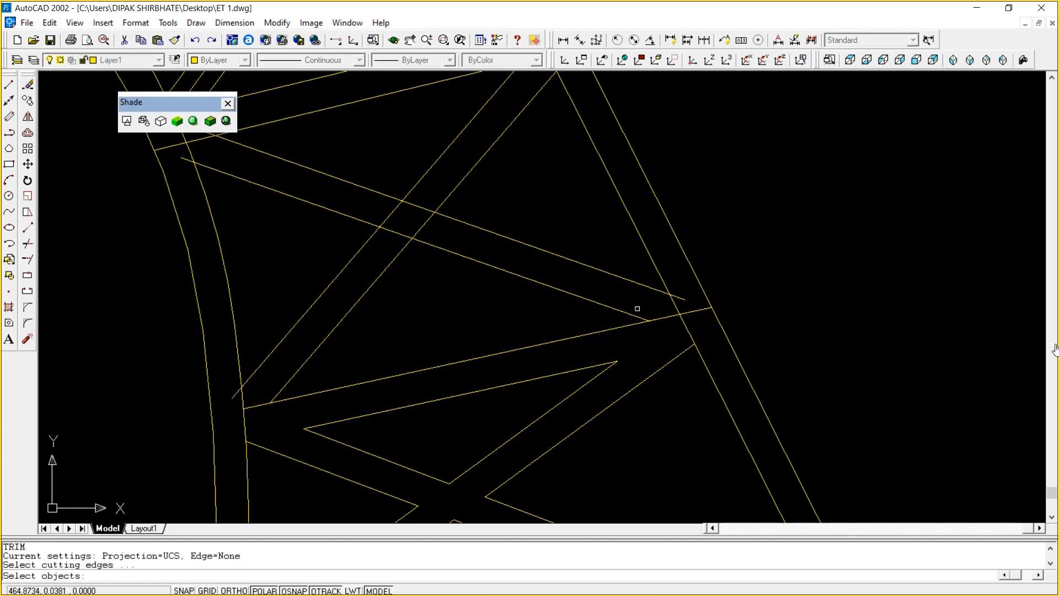
pyautogui.click(631, 312)
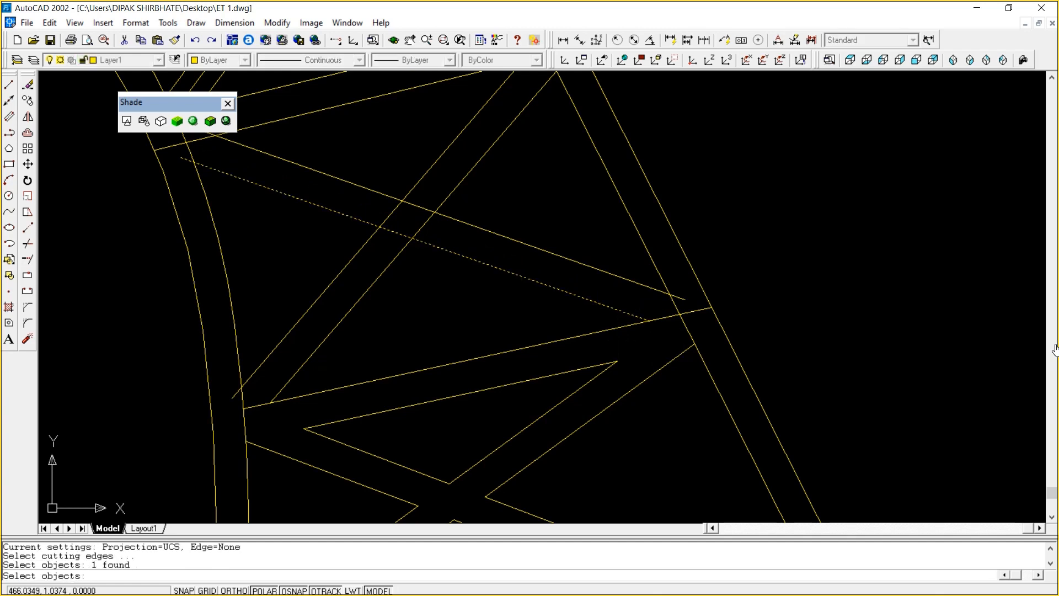
pyautogui.click(664, 292)
pyautogui.press('Return')
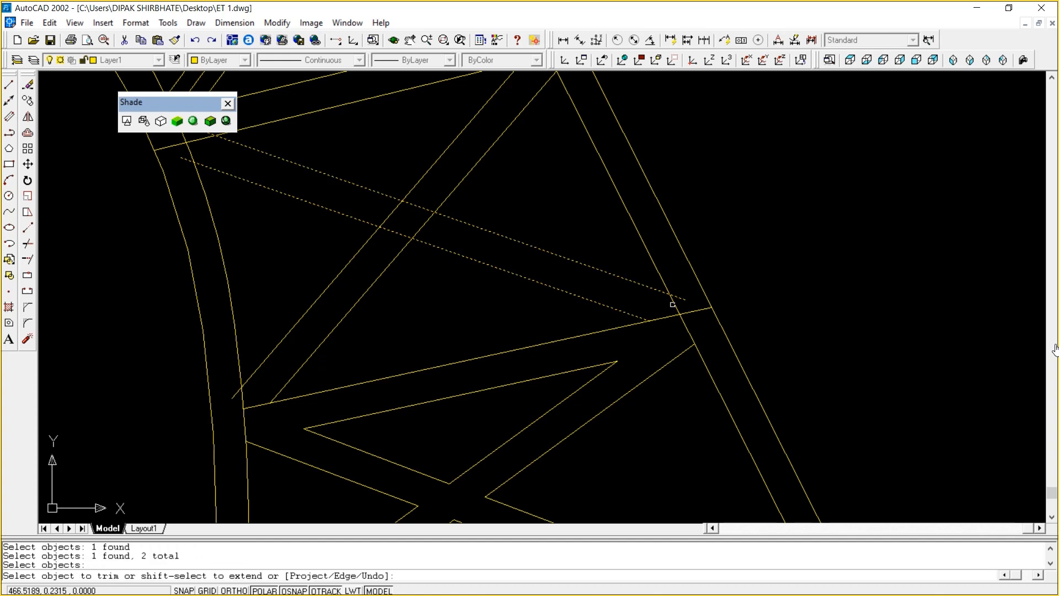
pyautogui.click(673, 304)
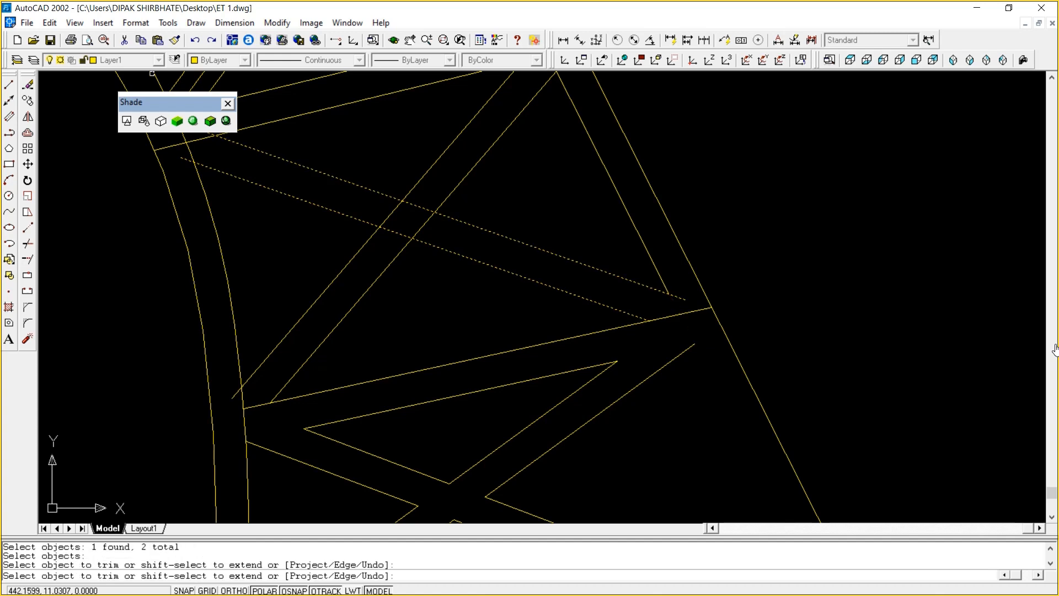
pyautogui.press('Escape')
pyautogui.press('Escape')
pyautogui.press('Escape')
pyautogui.hotkey('ctrl', 'z')
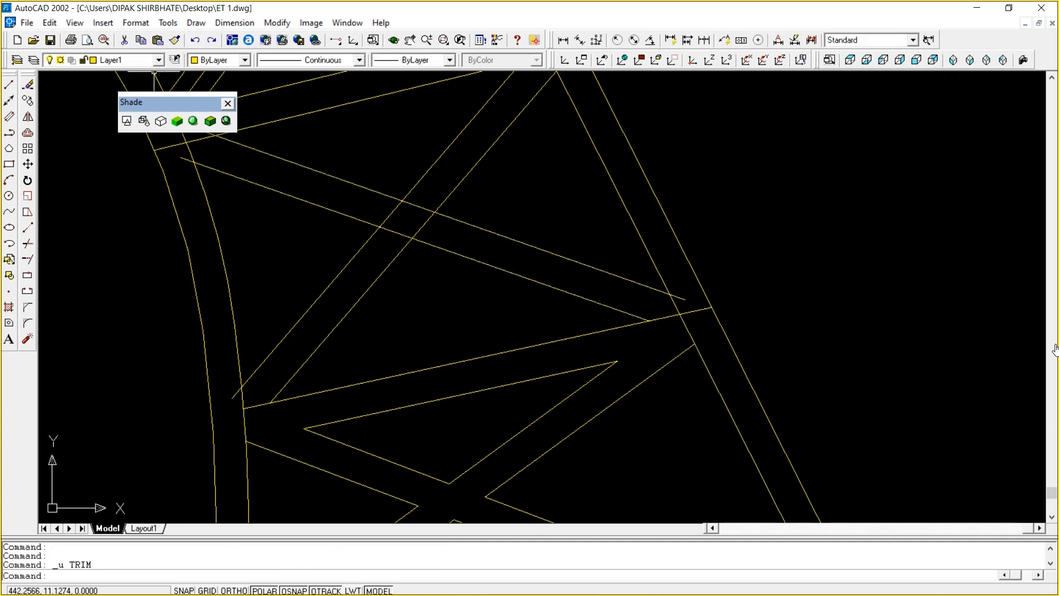
# Trim the straight leg's inner edge between the upper line of the second panel's falling diagonal and the cross member's upper line
pyautogui.write('TR')
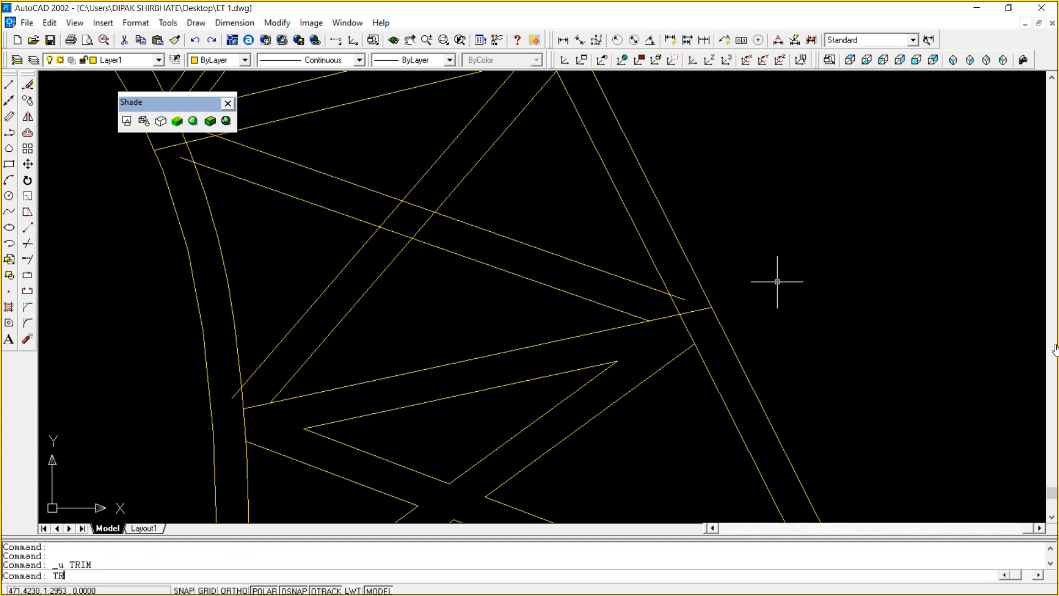
pyautogui.press('Return')
pyautogui.click(678, 298)
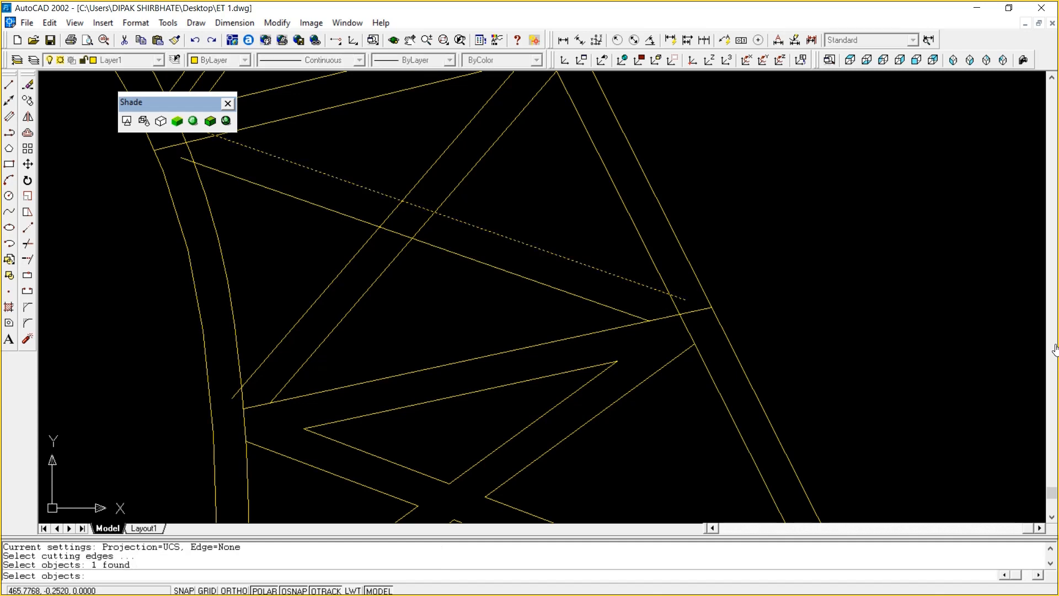
pyautogui.click(634, 315)
pyautogui.click(669, 316)
pyautogui.press('Return')
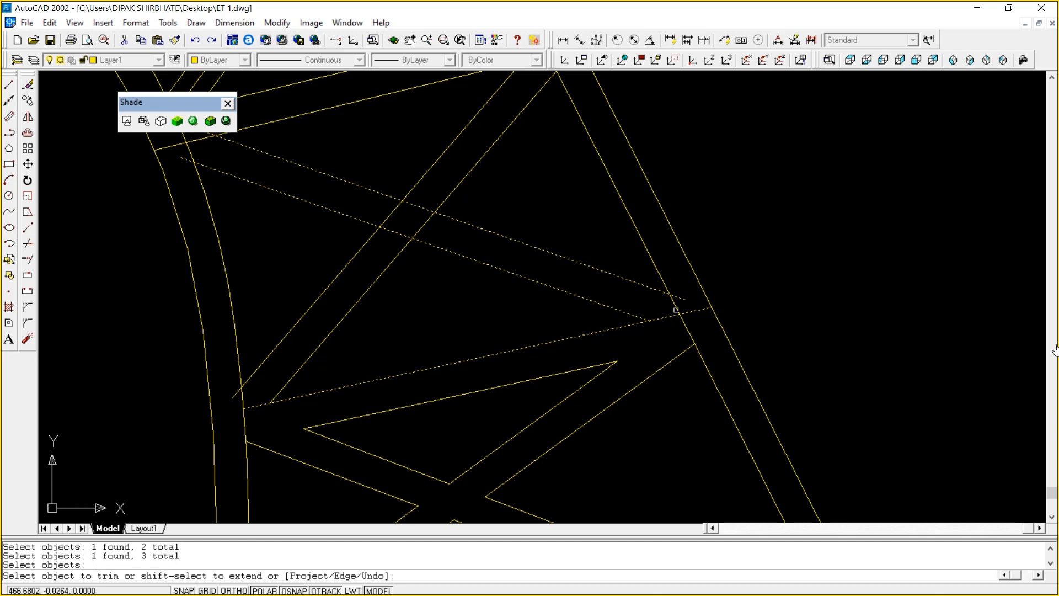
pyautogui.click(675, 305)
pyautogui.press('Return')
# Trim the cross member's upper line back to the straight leg's inner edge below the second panel
pyautogui.press('Return')
pyautogui.click(684, 323)
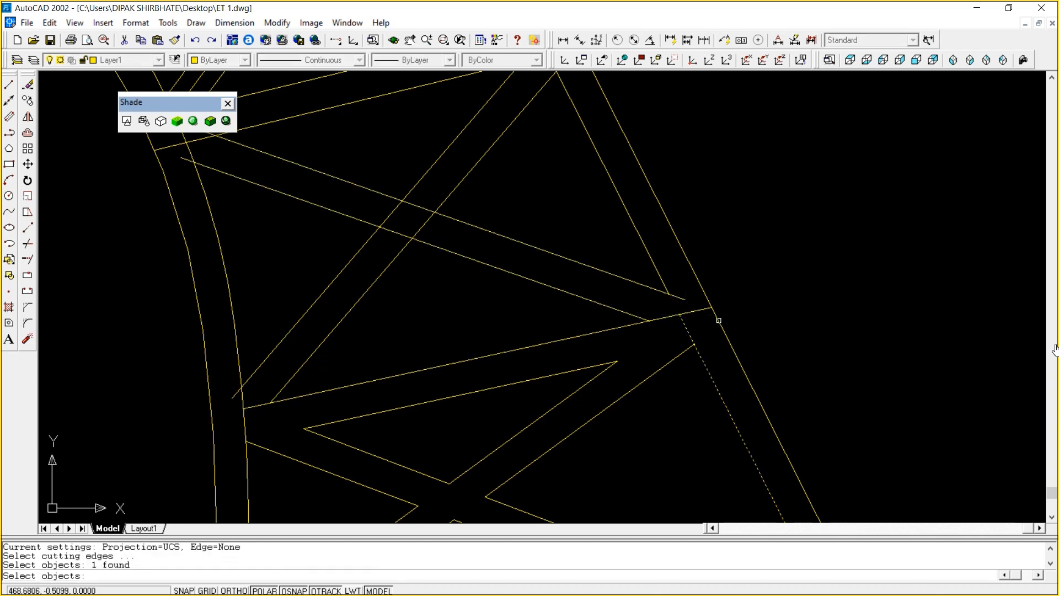
pyautogui.click(718, 319)
pyautogui.press('Return')
pyautogui.click(701, 311)
pyautogui.click(695, 308)
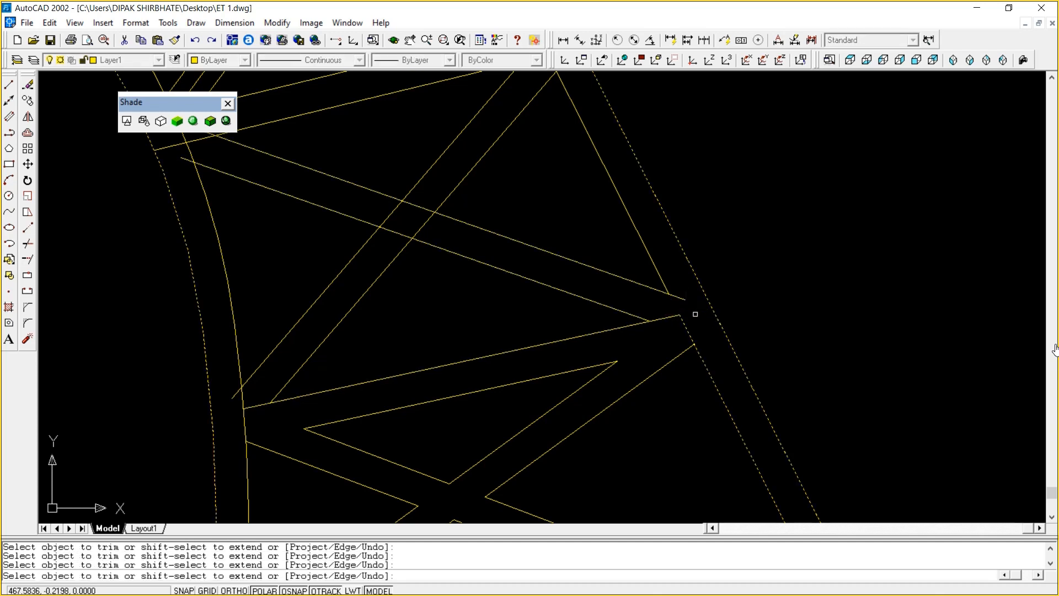
pyautogui.press('Return')
# Trim the overshooting lower end of the second panel's falling diagonal's upper line at the straight leg's inner edge
pyautogui.press('Return')
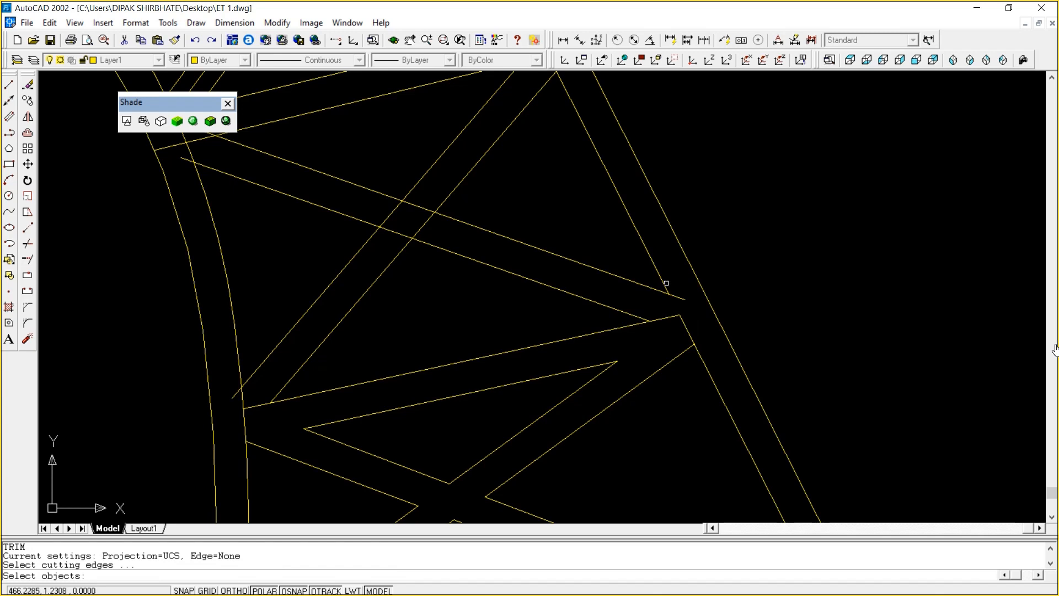
pyautogui.click(666, 283)
pyautogui.press('Return')
pyautogui.click(677, 296)
pyautogui.press('Return')
pyautogui.press('Return')
pyautogui.press('Escape')
pyautogui.press('Escape')
pyautogui.press('Escape')
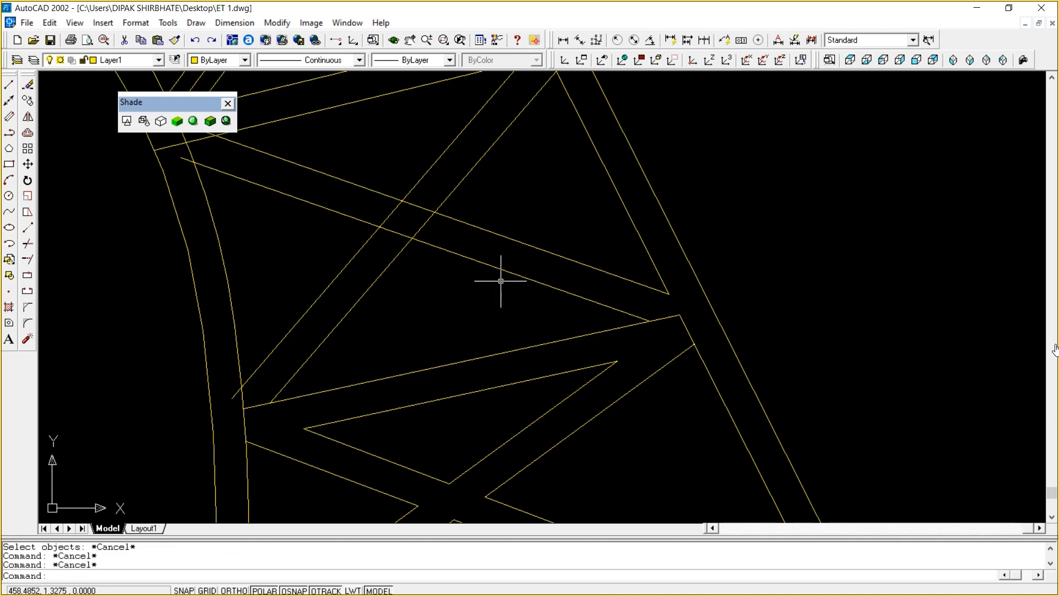
# Trim the lower end of the second panel's rising diagonal's upper line at the curved leg's inner edge
pyautogui.write('TR')
pyautogui.press('Return')
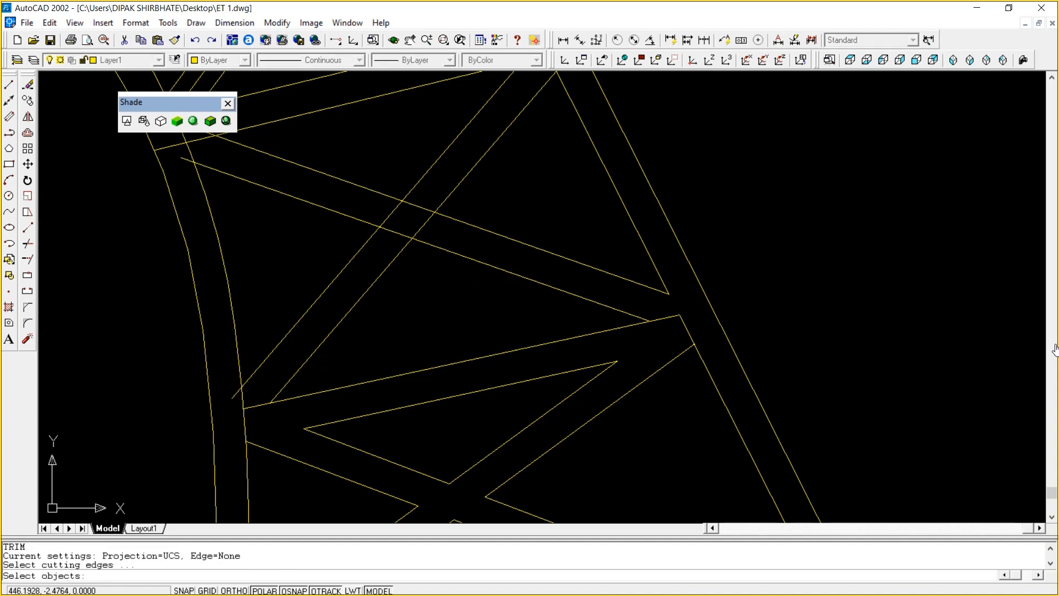
pyautogui.click(238, 349)
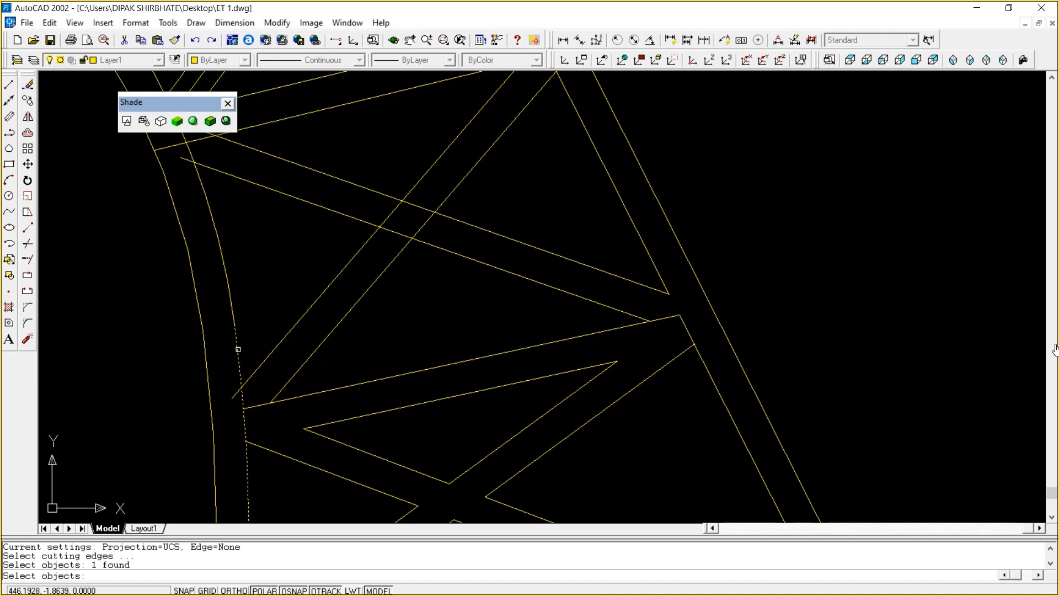
pyautogui.press('Return')
pyautogui.click(236, 393)
pyautogui.press('Return')
# Trim the cross member's upper line between the curved leg and the lower line of the second panel's rising diagonal
pyautogui.press('Return')
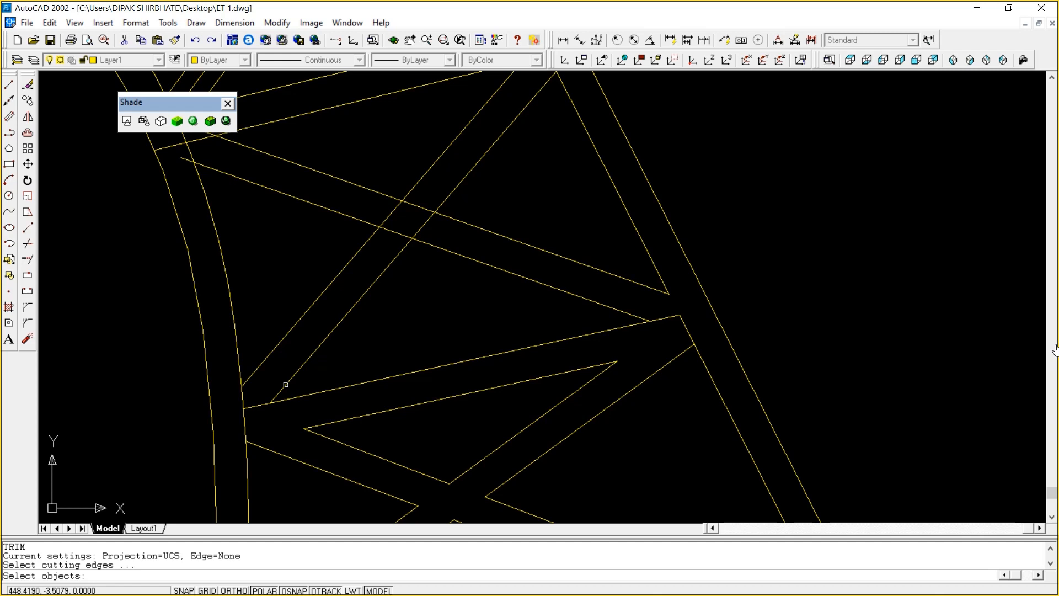
pyautogui.click(285, 385)
pyautogui.press('Return')
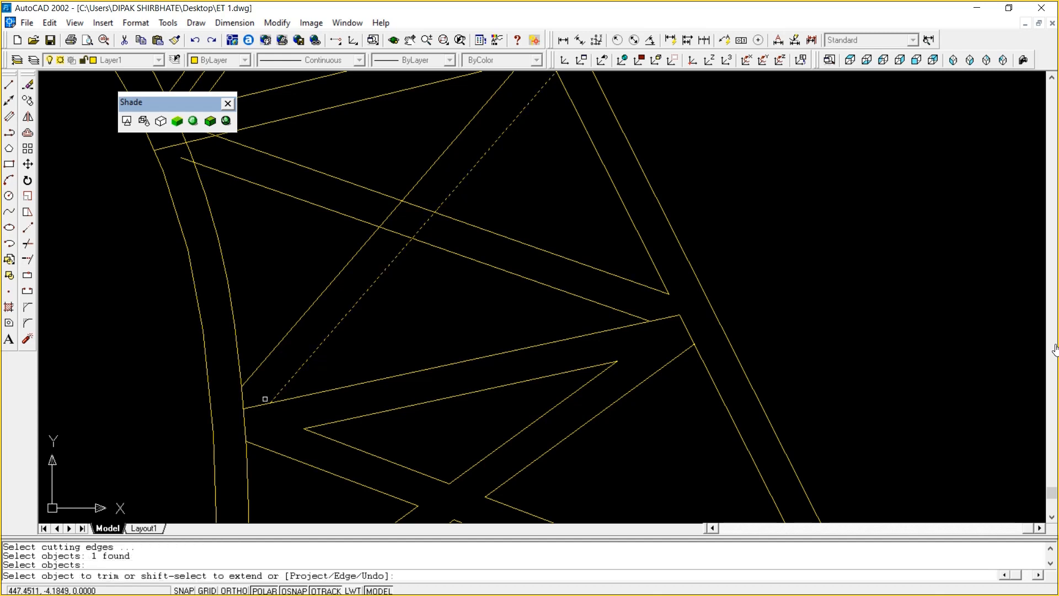
pyautogui.click(257, 406)
pyautogui.press('Return')
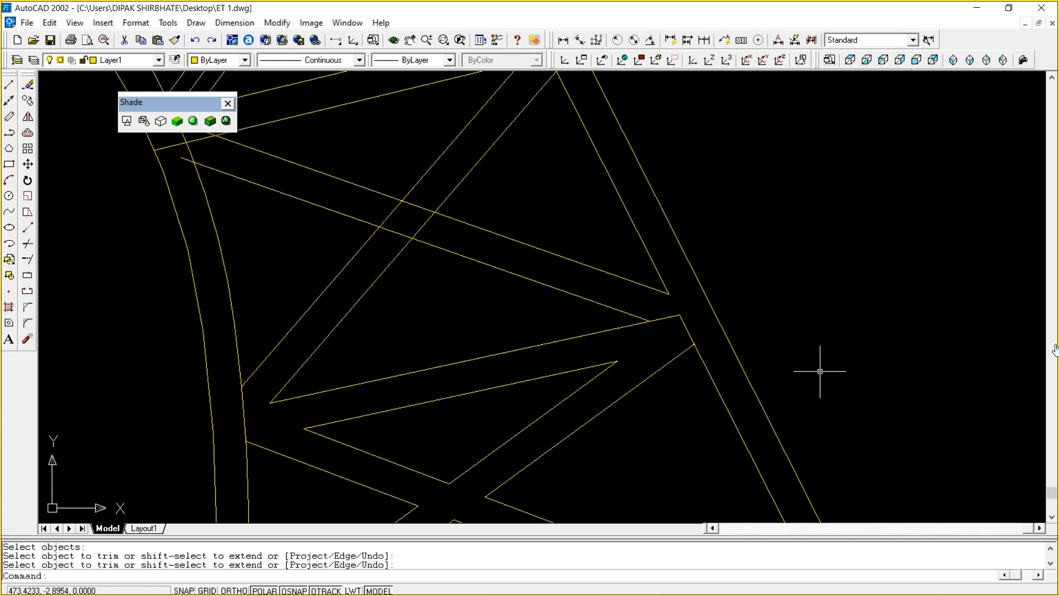
# Trim the cross member's upper line beyond the lower line of the second panel's falling diagonal, near the straight leg
pyautogui.write('TR')
pyautogui.press('Return')
pyautogui.click(643, 320)
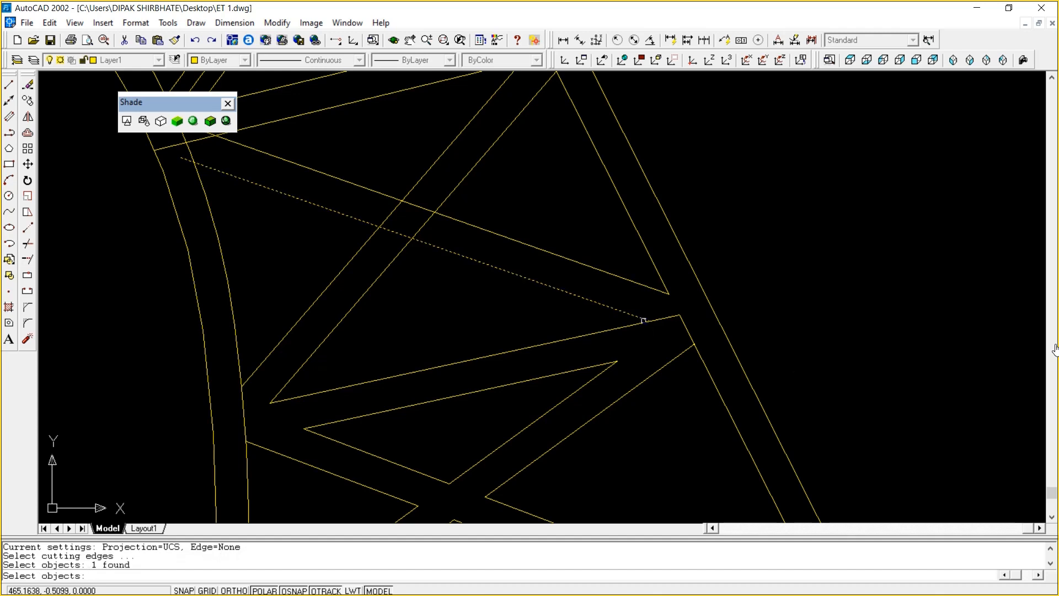
pyautogui.press('Return')
pyautogui.click(662, 318)
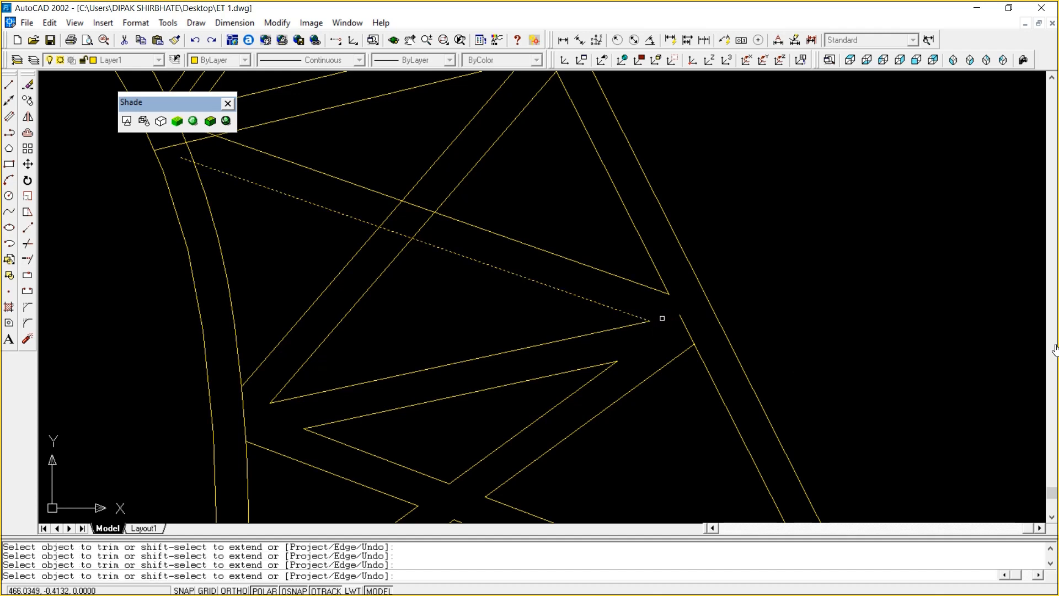
pyautogui.press('Return')
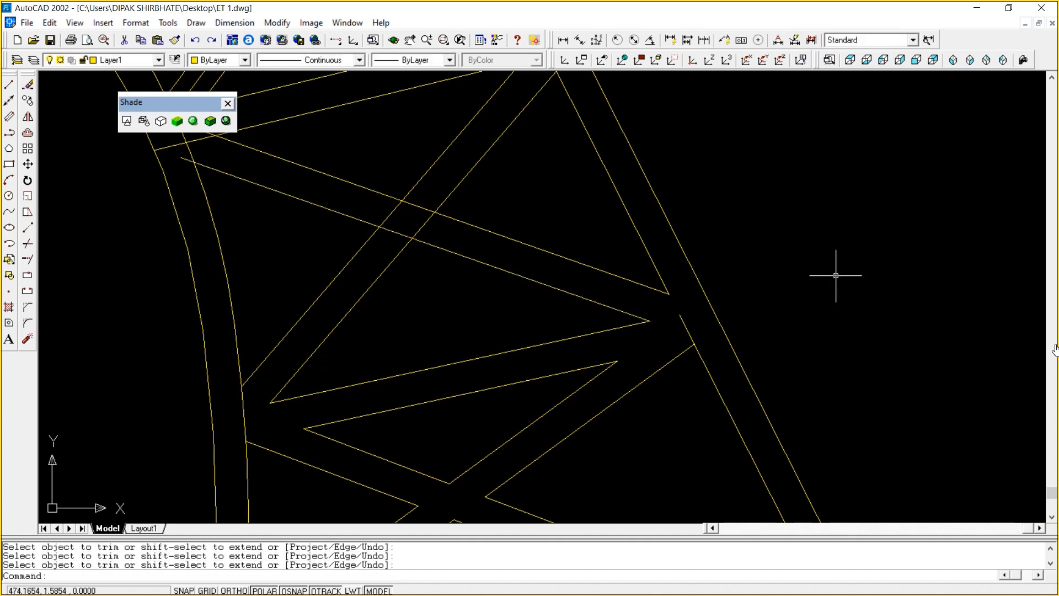
# Trim the straight leg's inner edge stub projecting above the lower line of the first panel's rising diagonal
pyautogui.press('Return')
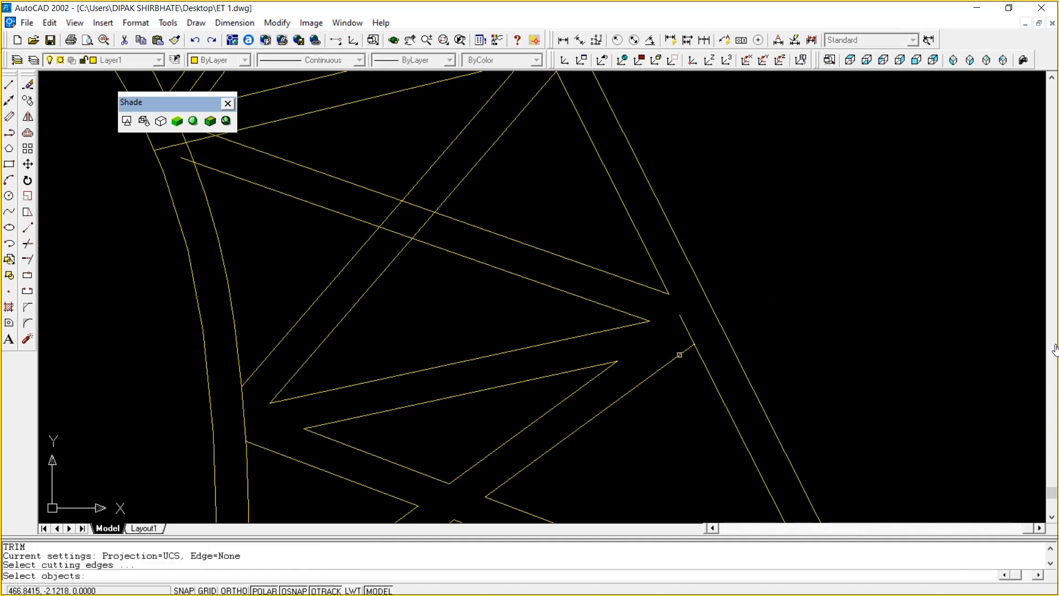
pyautogui.click(689, 346)
pyautogui.press('Return')
pyautogui.click(689, 343)
pyautogui.click(691, 338)
pyautogui.press('Return')
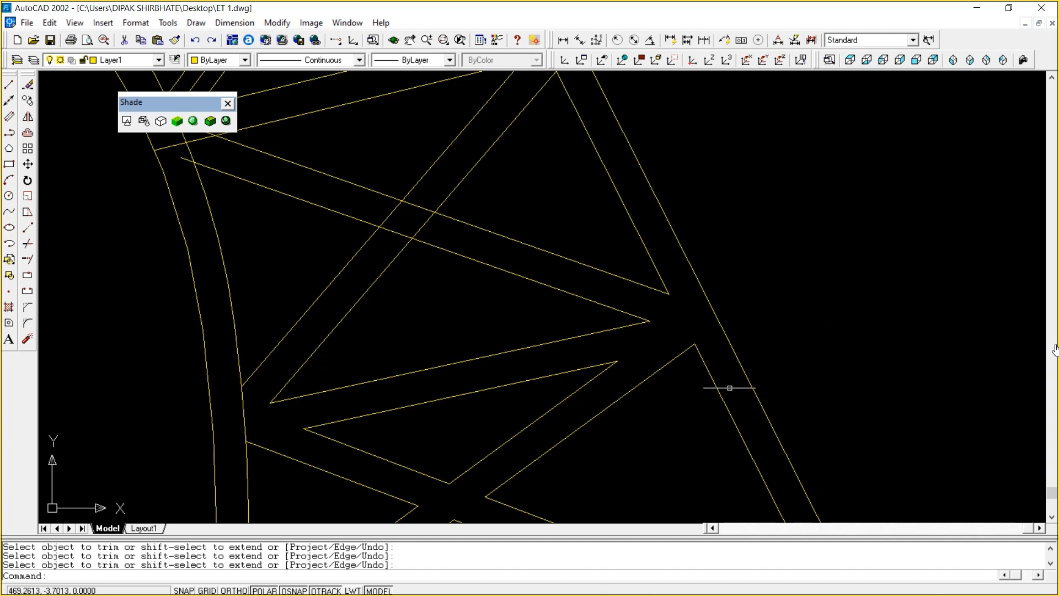
# Trim the curved leg's inner edge between the second panel's rising diagonal and the first panel's falling diagonal
pyautogui.write('TR')
pyautogui.press('Return')
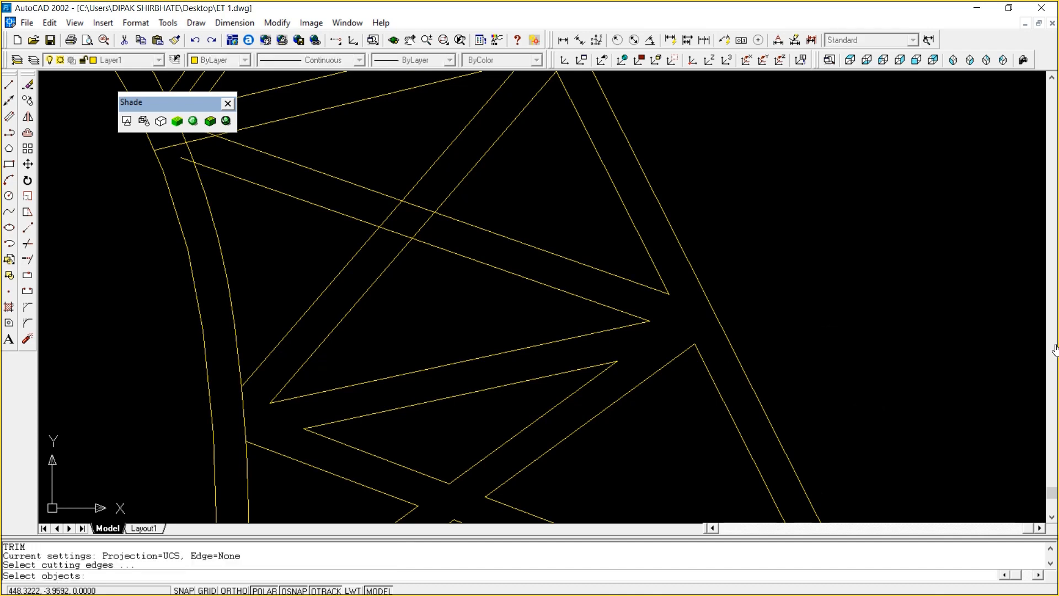
pyautogui.click(391, 214)
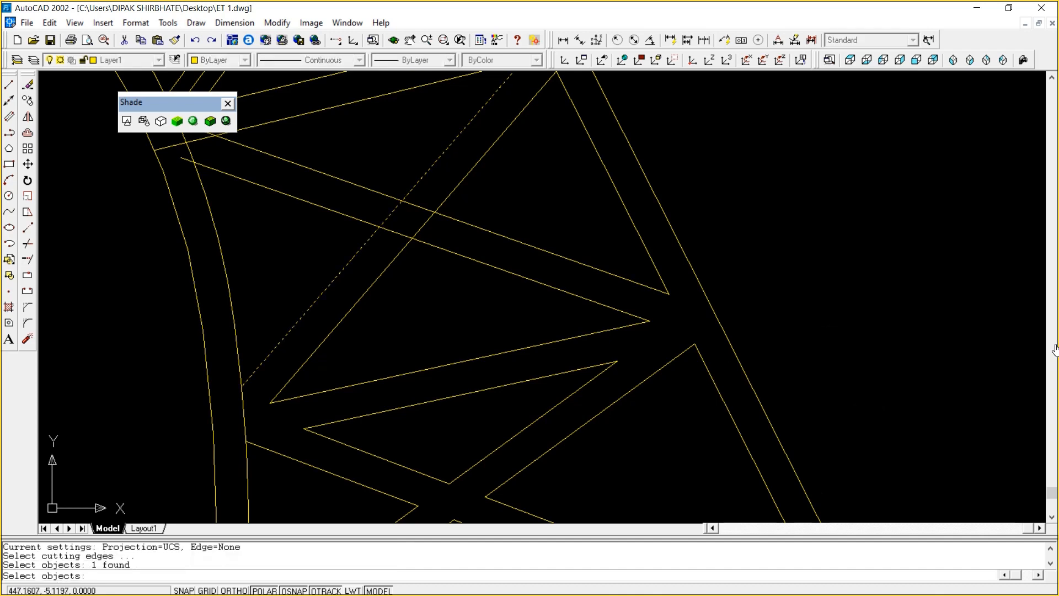
pyautogui.click(249, 443)
pyautogui.press('Return')
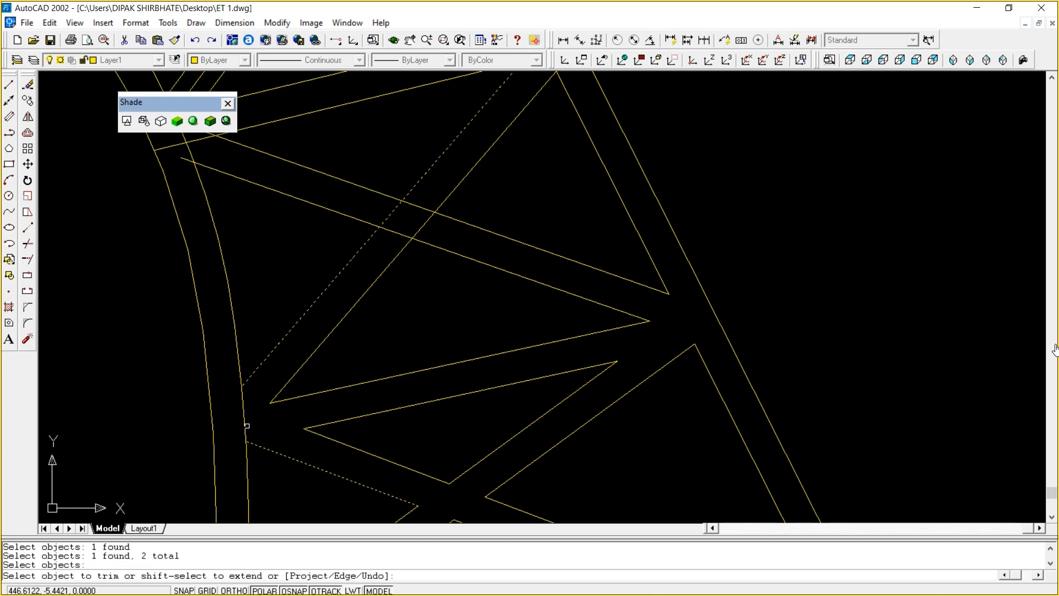
pyautogui.click(246, 426)
pyautogui.press('Return')
# Trim the curved leg's inner edge between the second panel's top cross member's lower line and the falling diagonal's lower line
pyautogui.write('z')
pyautogui.press('Return')
pyautogui.press('Return')
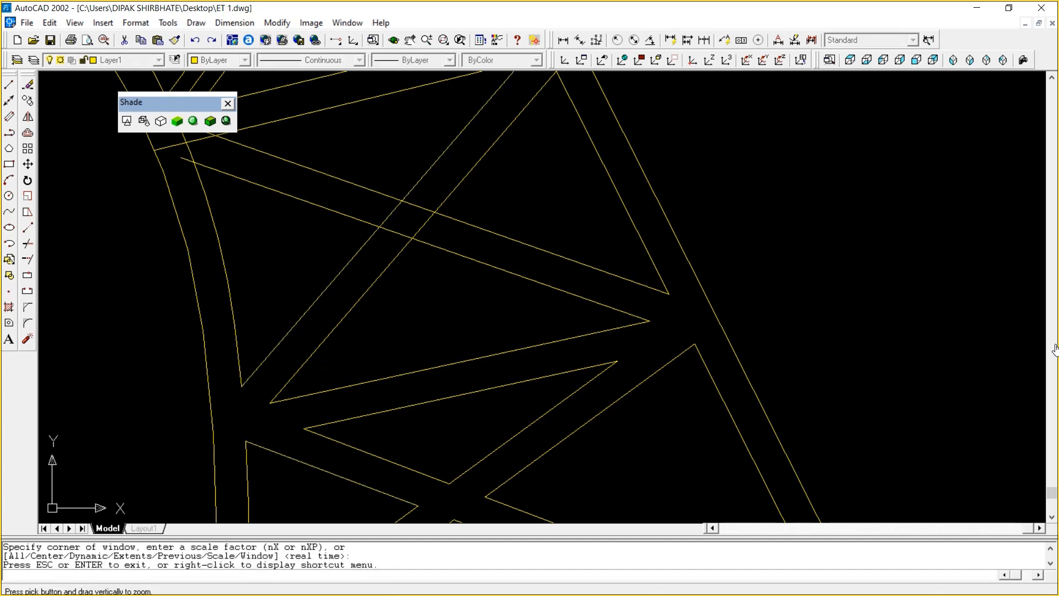
pyautogui.moveTo(726, 165); pyautogui.dragTo(726, 289)
pyautogui.rightClick(726, 288)
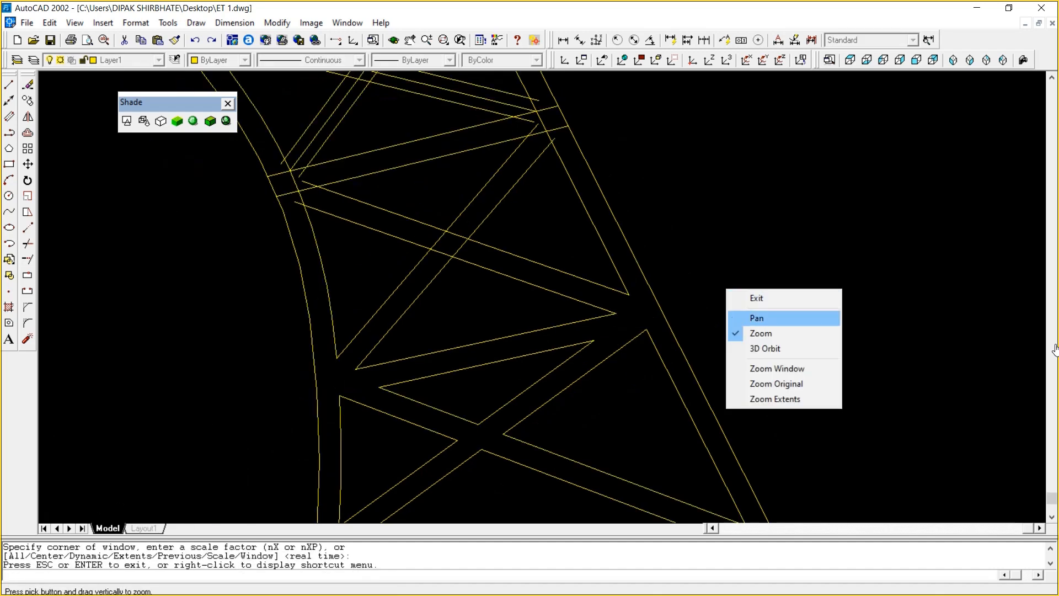
pyautogui.click(757, 317)
pyautogui.moveTo(671, 157); pyautogui.dragTo(699, 299)
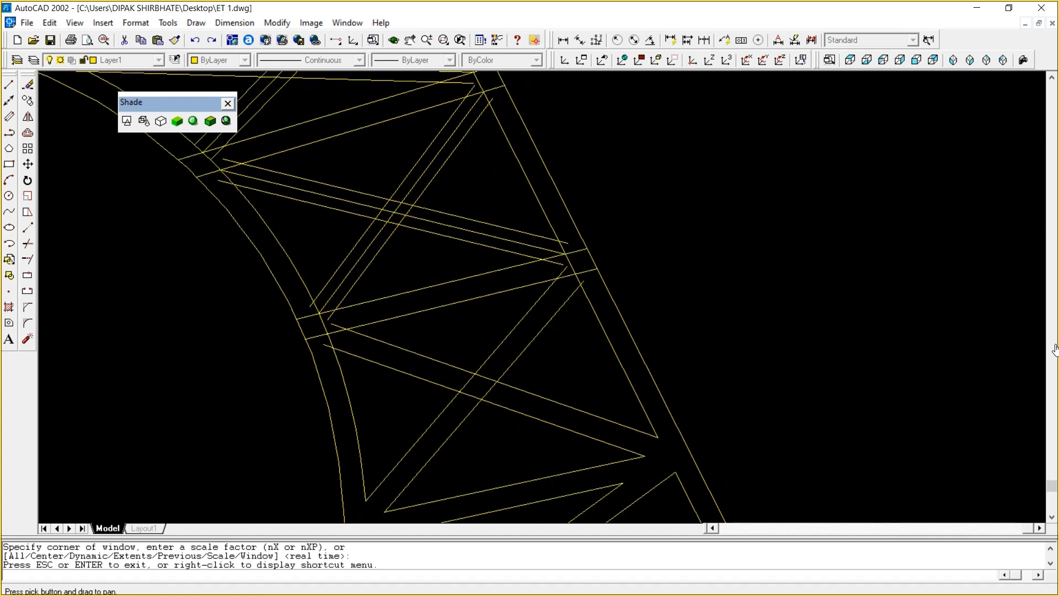
pyautogui.rightClick(699, 300)
pyautogui.click(730, 309)
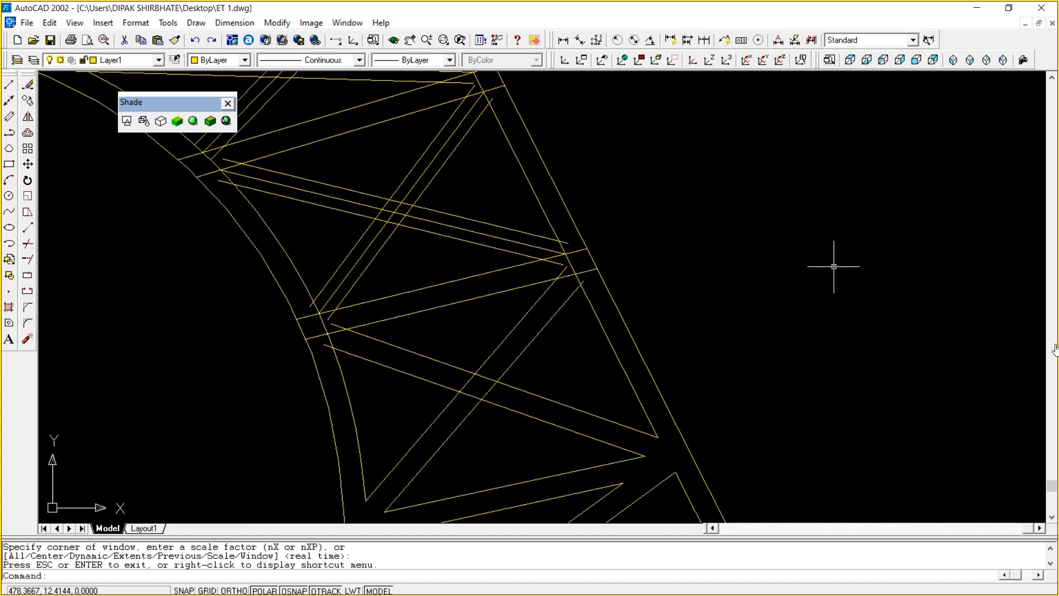
pyautogui.write('Z')
pyautogui.press('Return')
pyautogui.write('W')
pyautogui.press('Return')
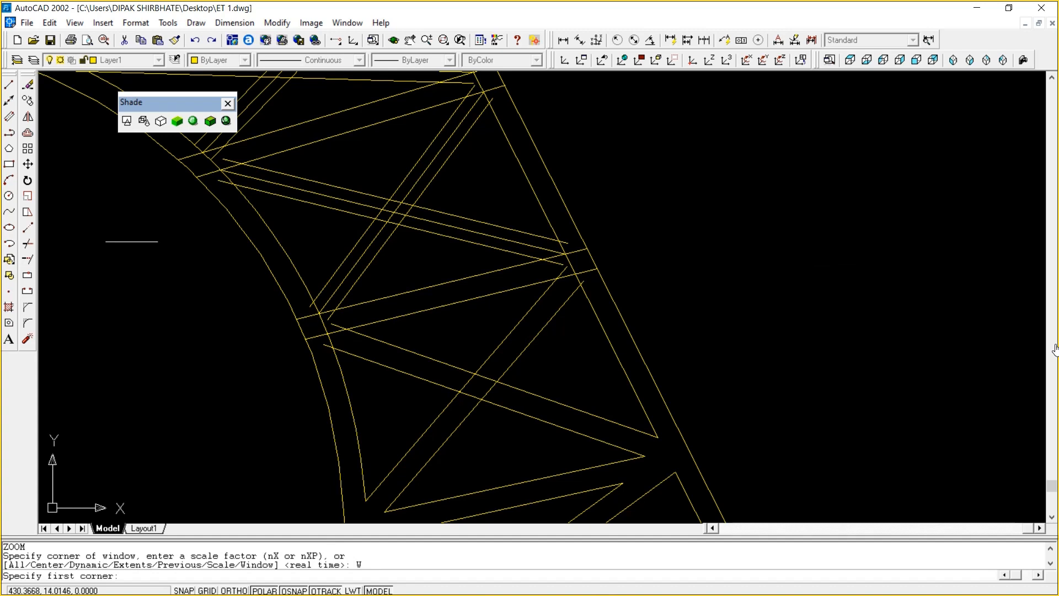
pyautogui.click(206, 208)
pyautogui.click(748, 421)
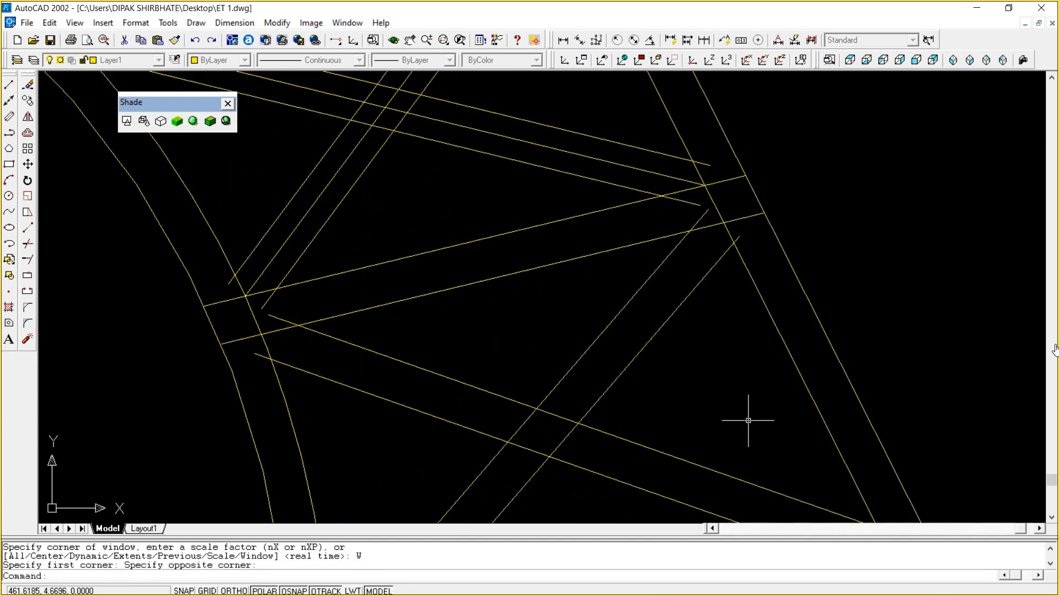
pyautogui.write('TR')
pyautogui.press('Return')
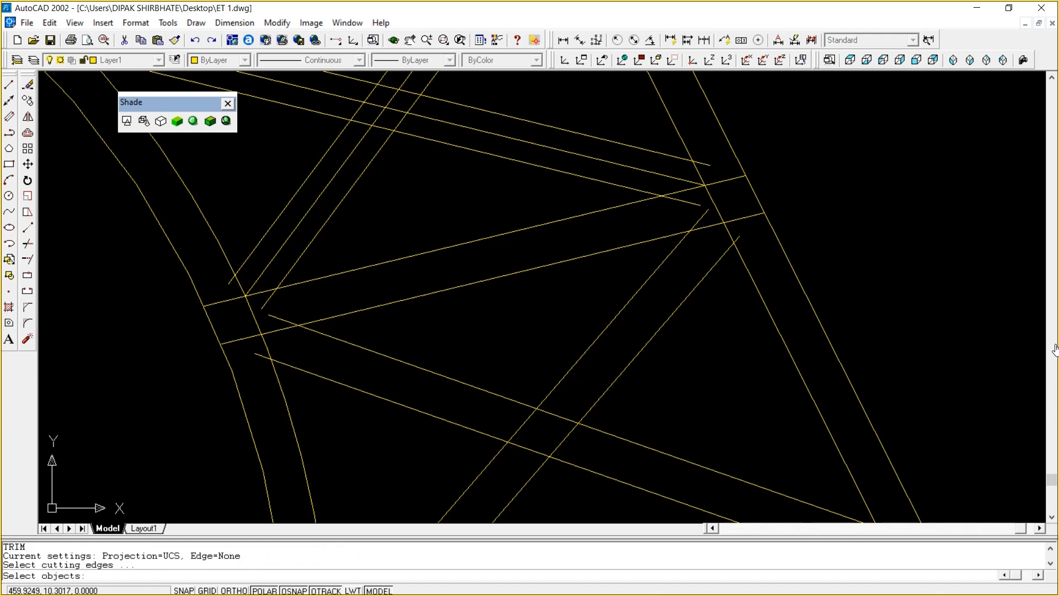
pyautogui.click(375, 353)
pyautogui.click(345, 386)
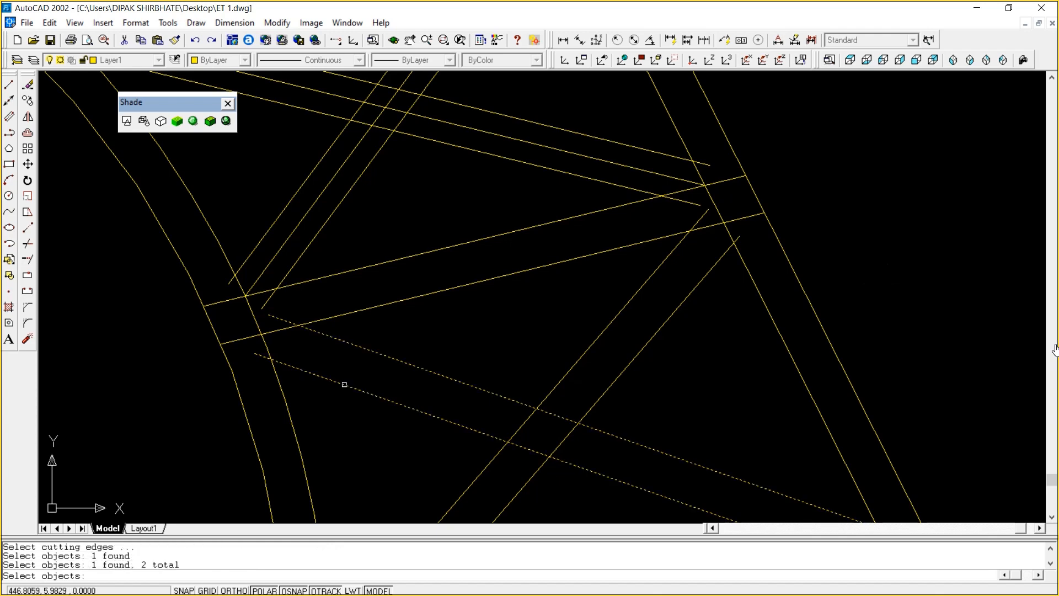
pyautogui.click(267, 332)
pyautogui.press('Return')
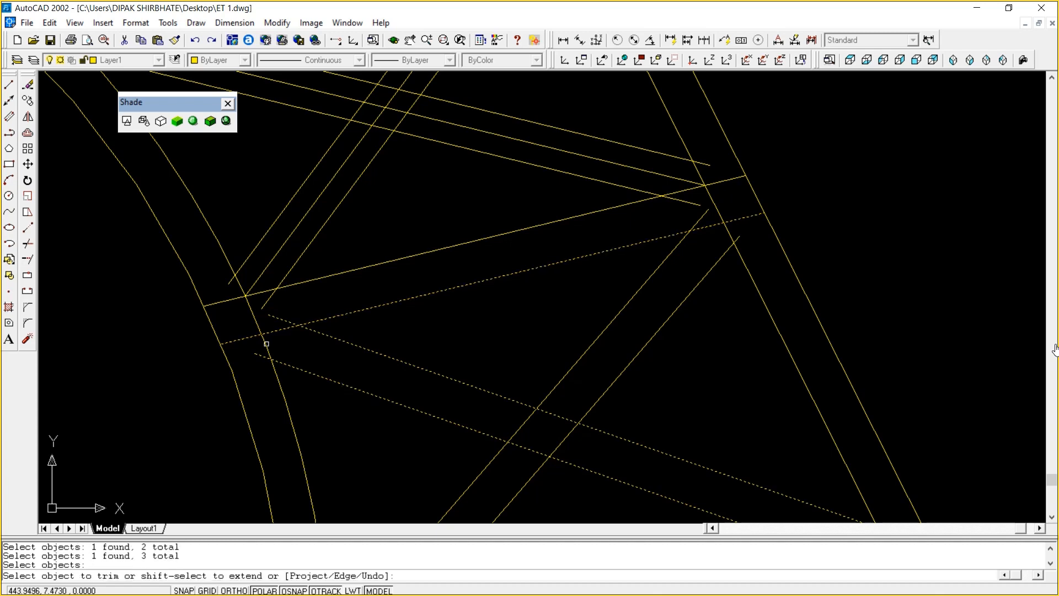
pyautogui.press('Return')
# Trim the overshooting upper end of the second panel's falling diagonal's lower line at the curved leg's inner edge
pyautogui.press('Return')
pyautogui.click(273, 366)
pyautogui.press('Return')
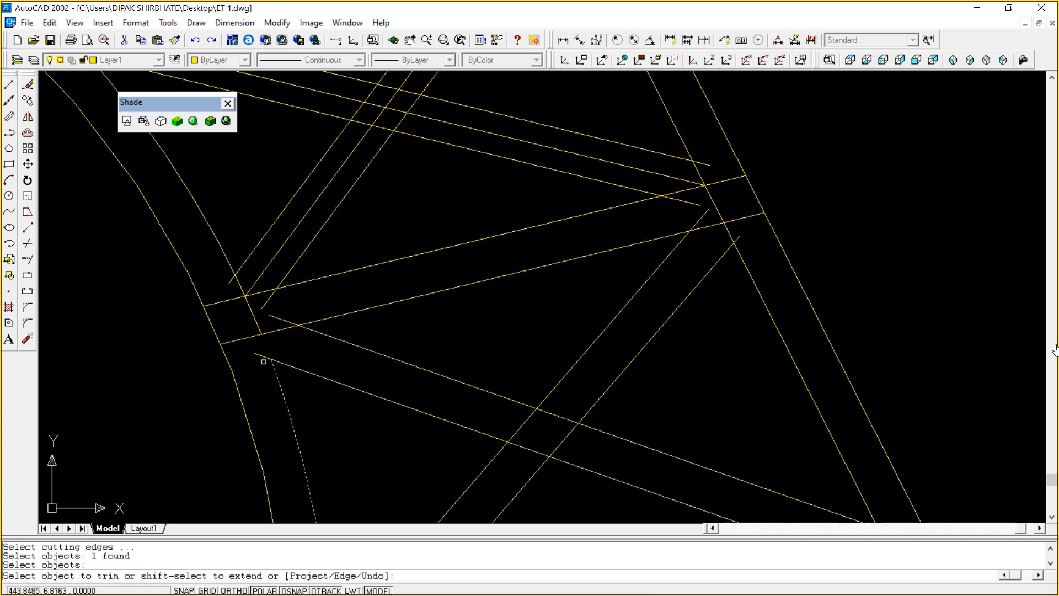
pyautogui.click(262, 357)
pyautogui.press('Return')
# Trim the top cross member's lower line and the falling diagonal's upper line to their mutual intersection near the curved leg
pyautogui.press('Return')
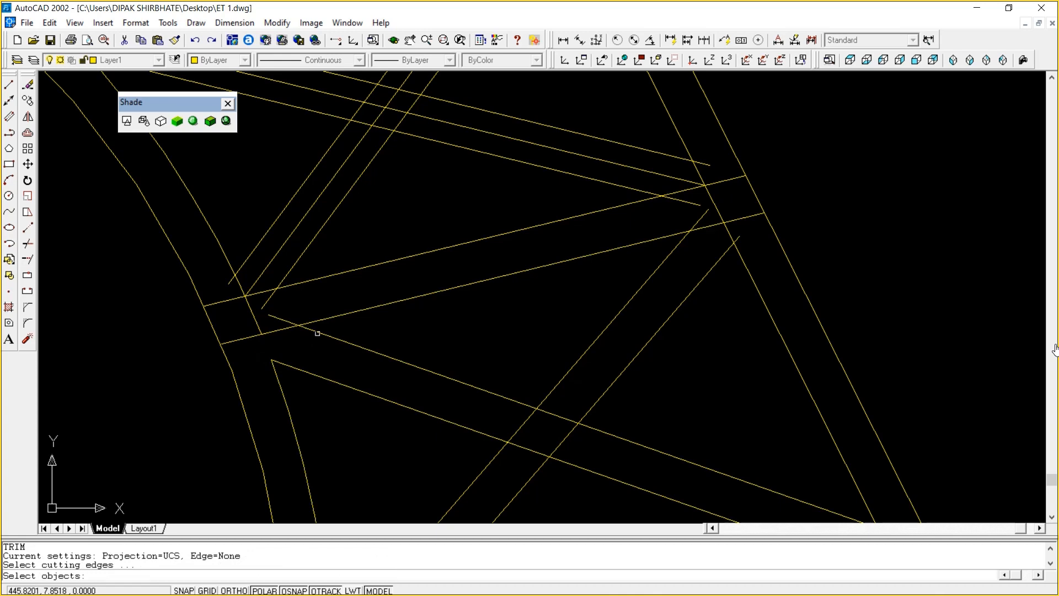
pyautogui.click(318, 333)
pyautogui.press('Return')
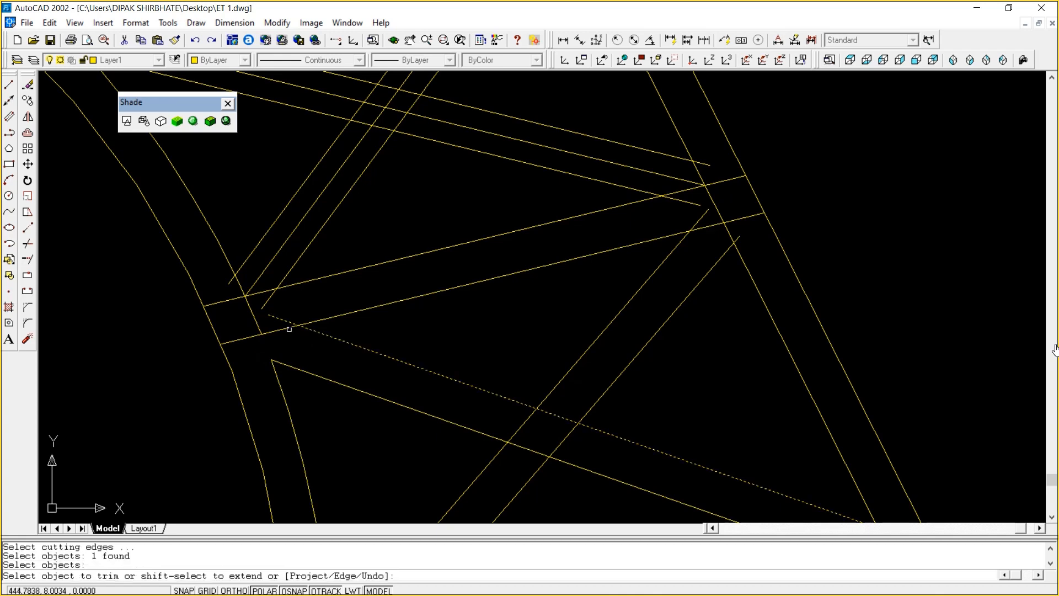
pyautogui.click(289, 329)
pyautogui.press('Return')
pyautogui.press('Return')
pyautogui.click(317, 321)
pyautogui.press('Return')
pyautogui.click(293, 322)
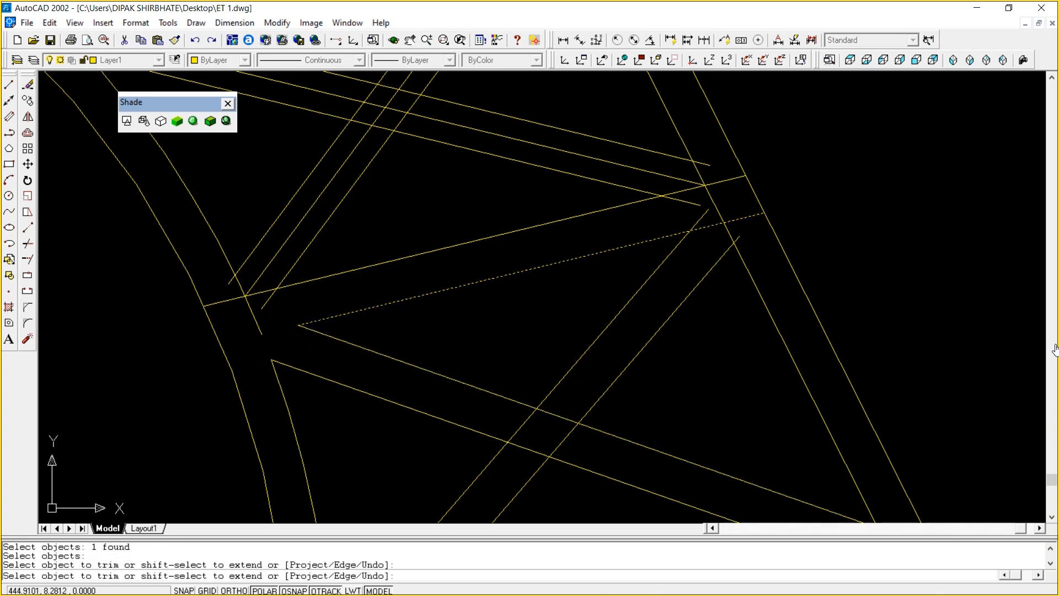
pyautogui.press('Return')
pyautogui.press('Return')
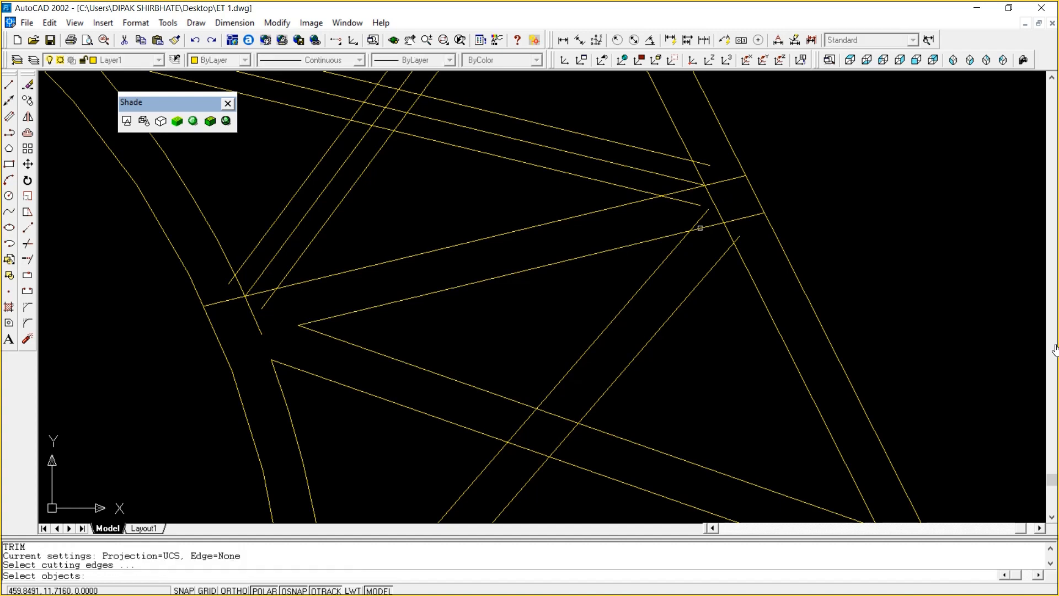
pyautogui.click(699, 222)
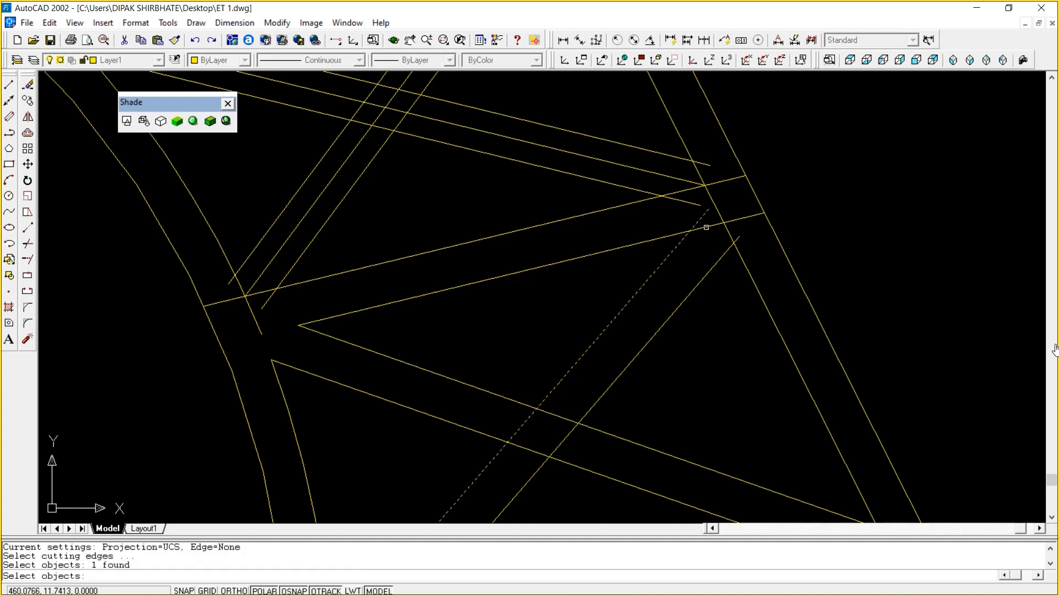
pyautogui.click(706, 228)
pyautogui.press('Escape')
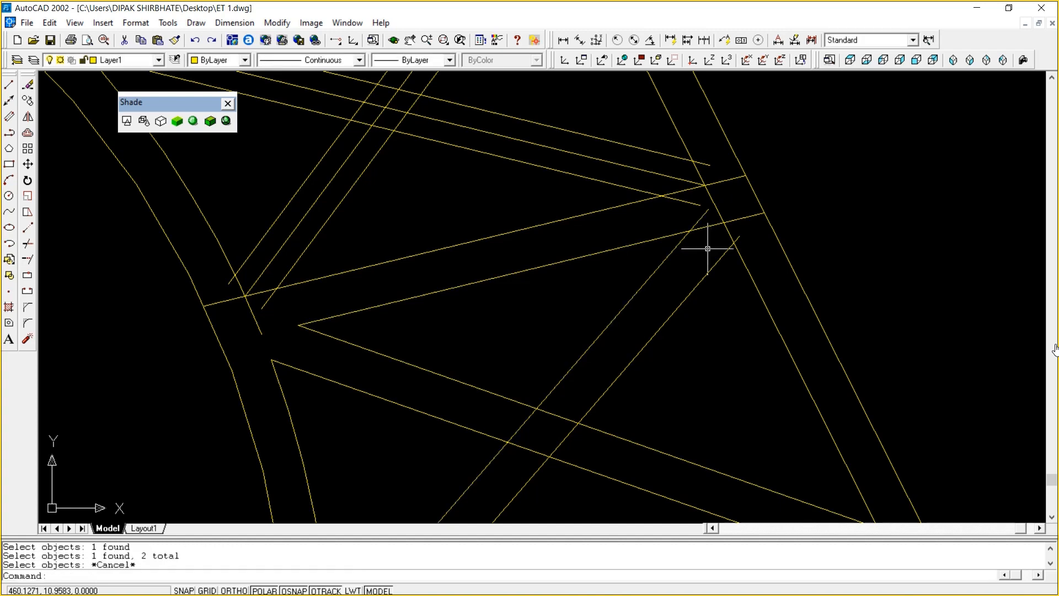
# Trim the top cross member's lower line beyond the upper line of the second panel's rising diagonal, near the straight leg
pyautogui.write('TR')
pyautogui.press('Return')
pyautogui.click(704, 215)
pyautogui.press('Return')
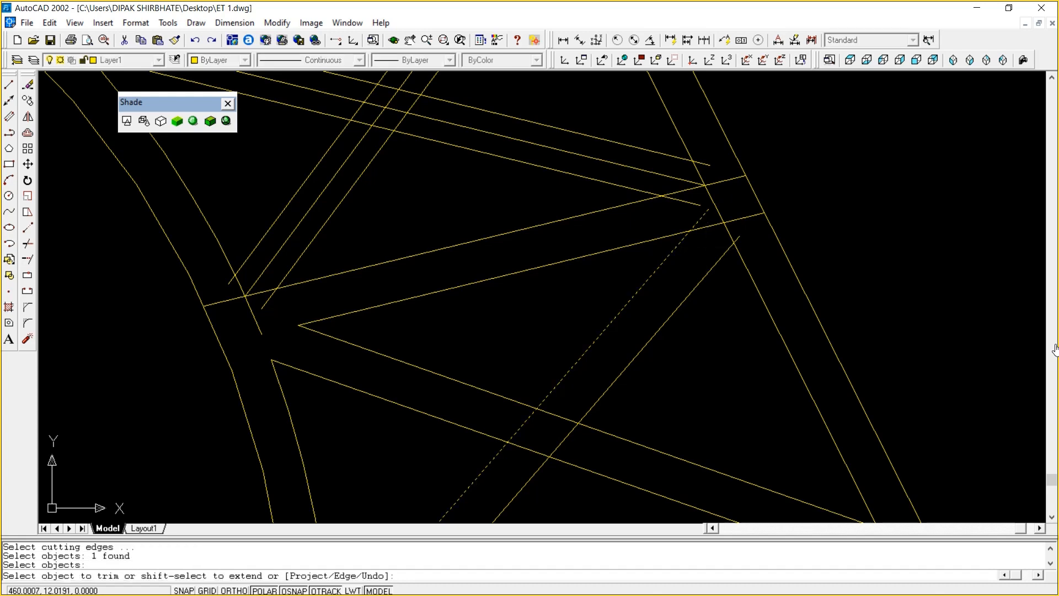
pyautogui.click(706, 226)
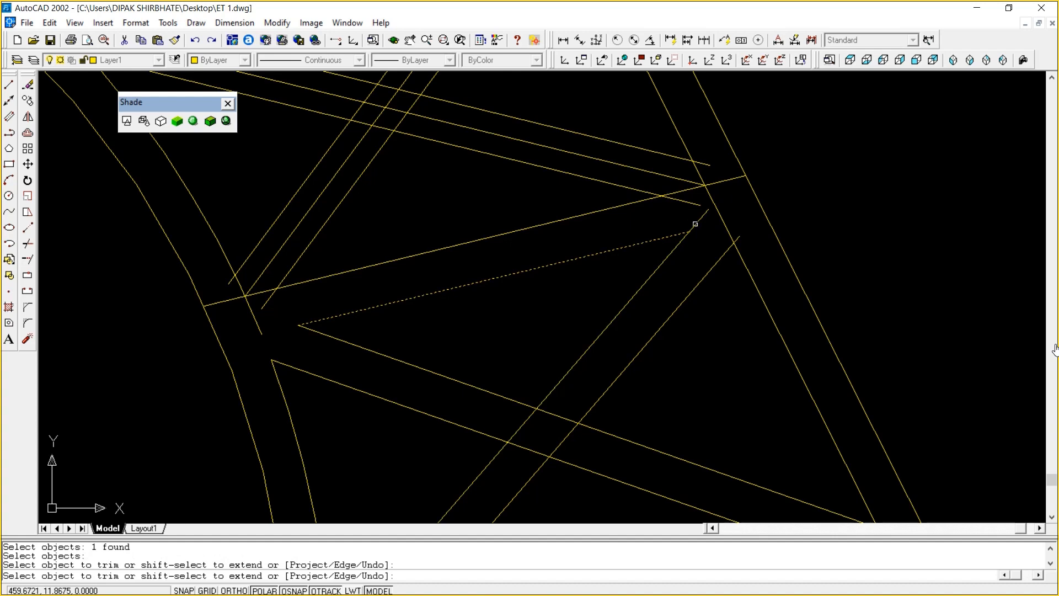
# Trim the second panel's rising diagonal's upper line at the top cross member and the straight leg's inner edge between cross member and diagonal's lower line
pyautogui.click(696, 224)
pyautogui.press('Return')
pyautogui.press('Return')
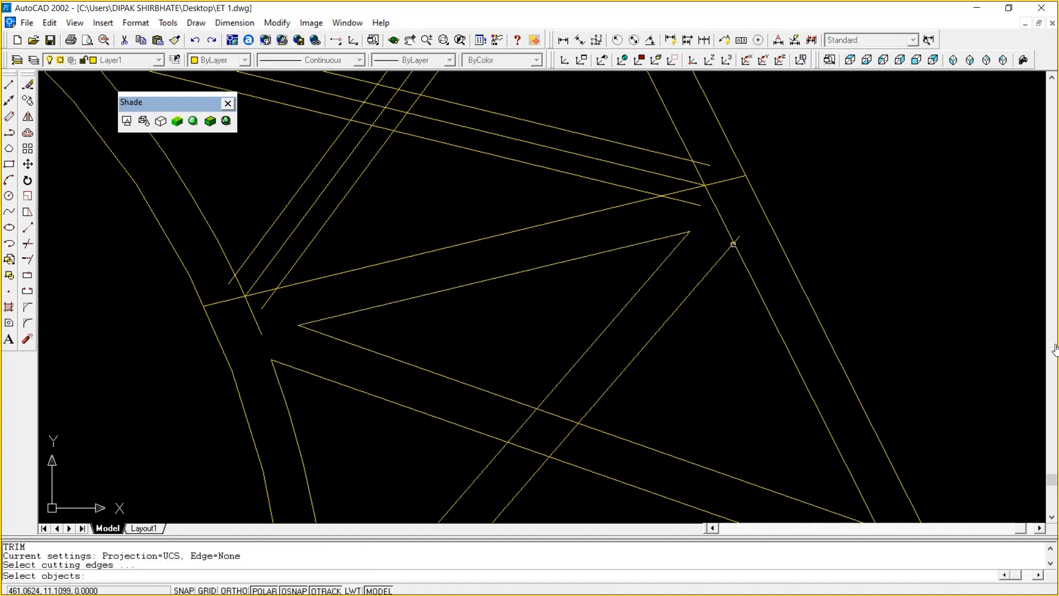
pyautogui.click(724, 182)
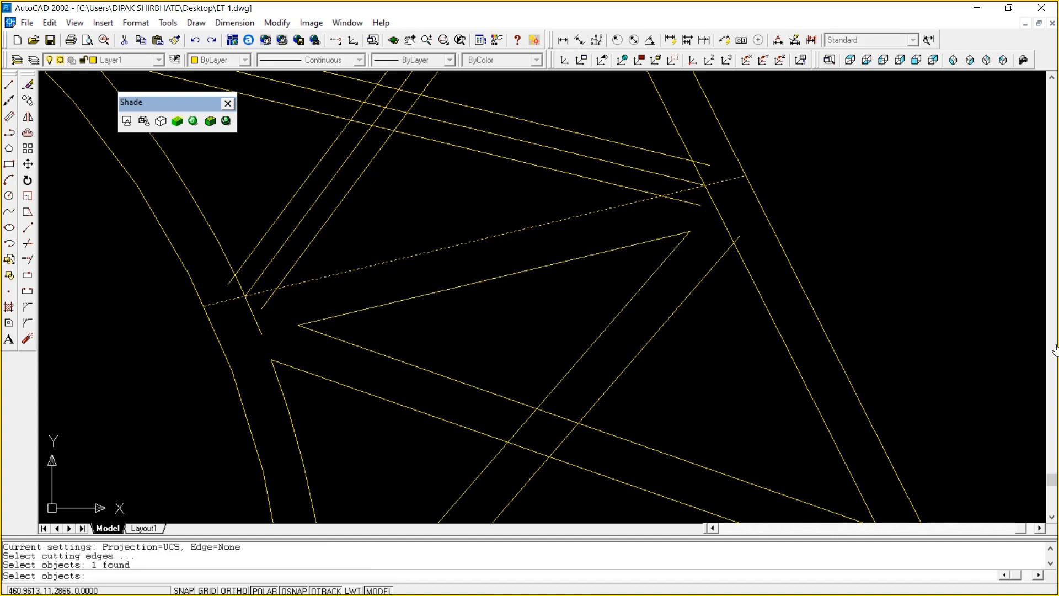
pyautogui.click(725, 255)
pyautogui.press('Return')
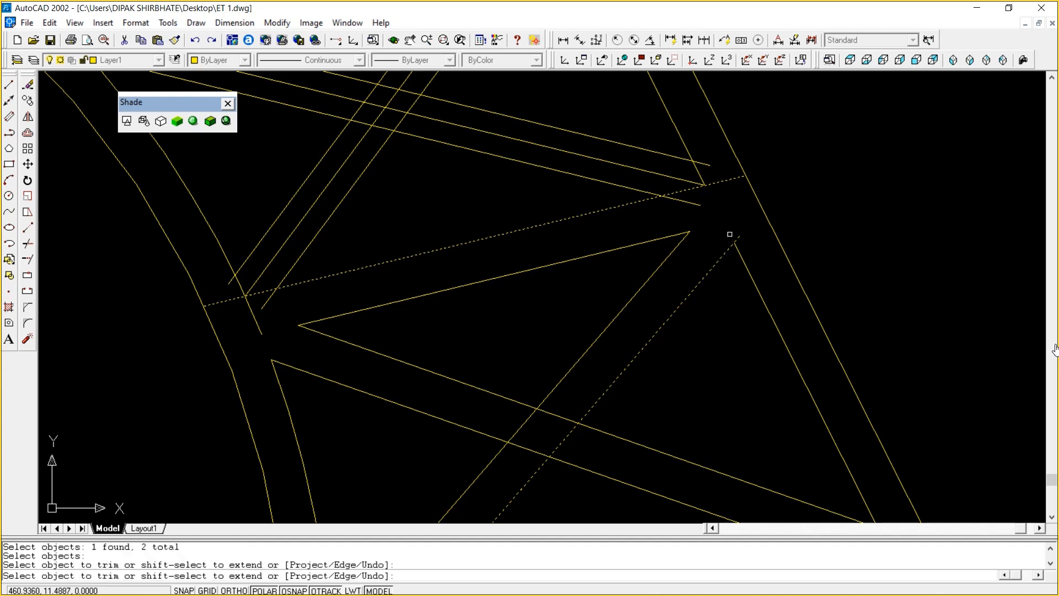
pyautogui.click(720, 218)
pyautogui.press('Return')
# Trim the overshooting upper end of the second panel's rising diagonal's lower line at the straight leg's inner edge
pyautogui.press('Return')
pyautogui.click(737, 251)
pyautogui.press('Return')
pyautogui.click(738, 237)
pyautogui.press('Return')
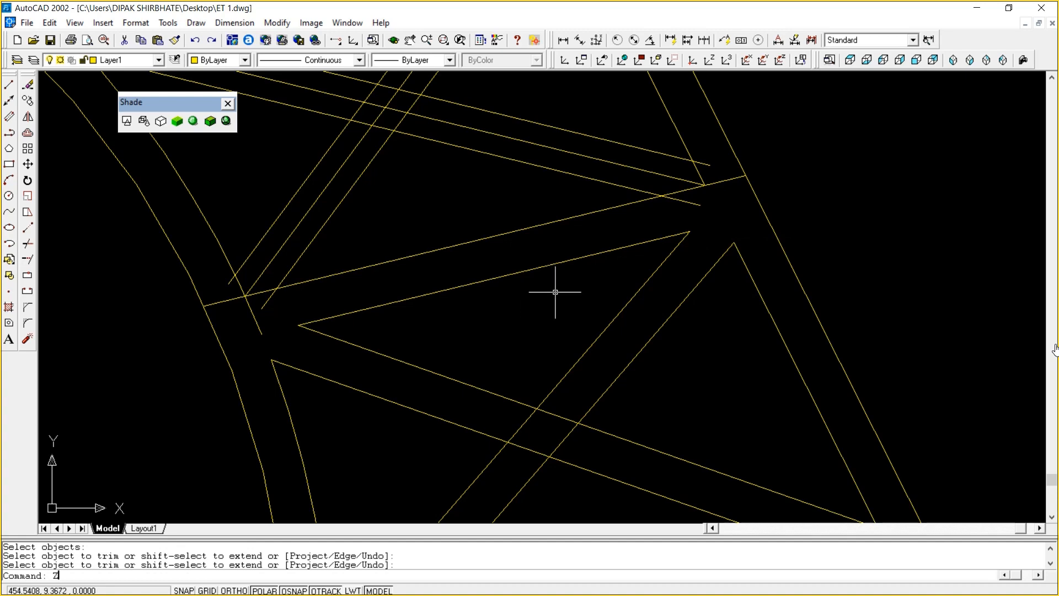
# Trim both rising diagonal lines between the falling diagonal's two lines at the second panel's X crossing
pyautogui.write('Z')
pyautogui.press('Return')
pyautogui.press('Return')
pyautogui.moveTo(555, 292); pyautogui.dragTo(594, 387)
pyautogui.rightClick(594, 388)
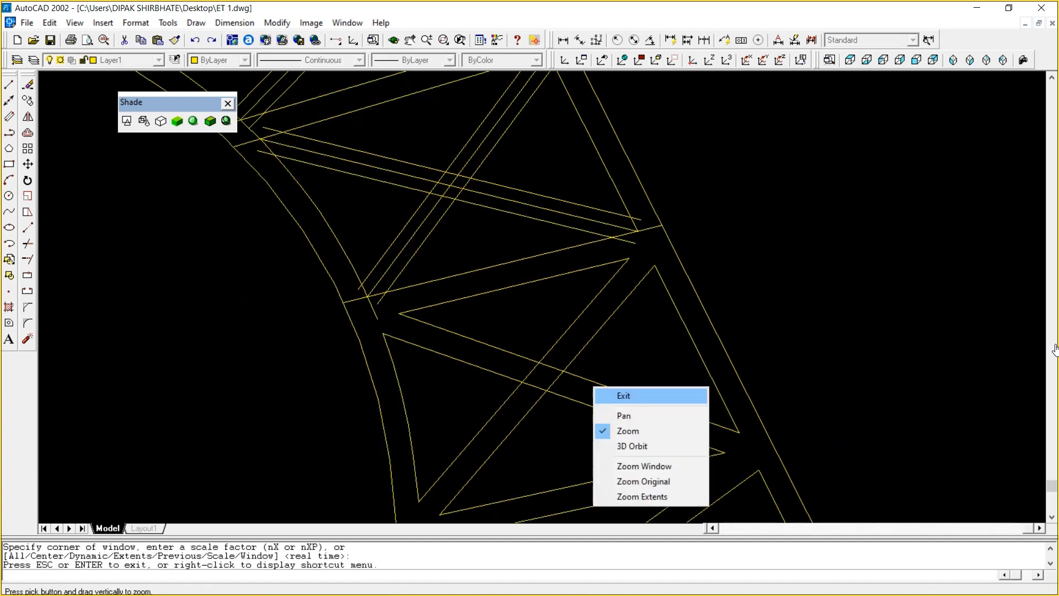
pyautogui.rightClick(608, 285)
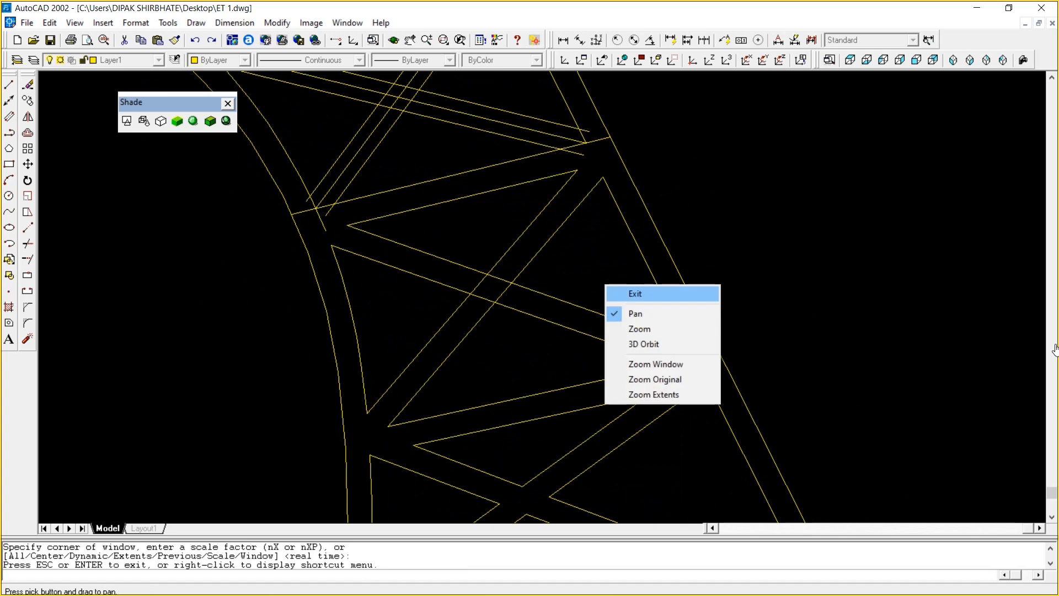
pyautogui.click(634, 293)
pyautogui.write('tr')
pyautogui.press('Return')
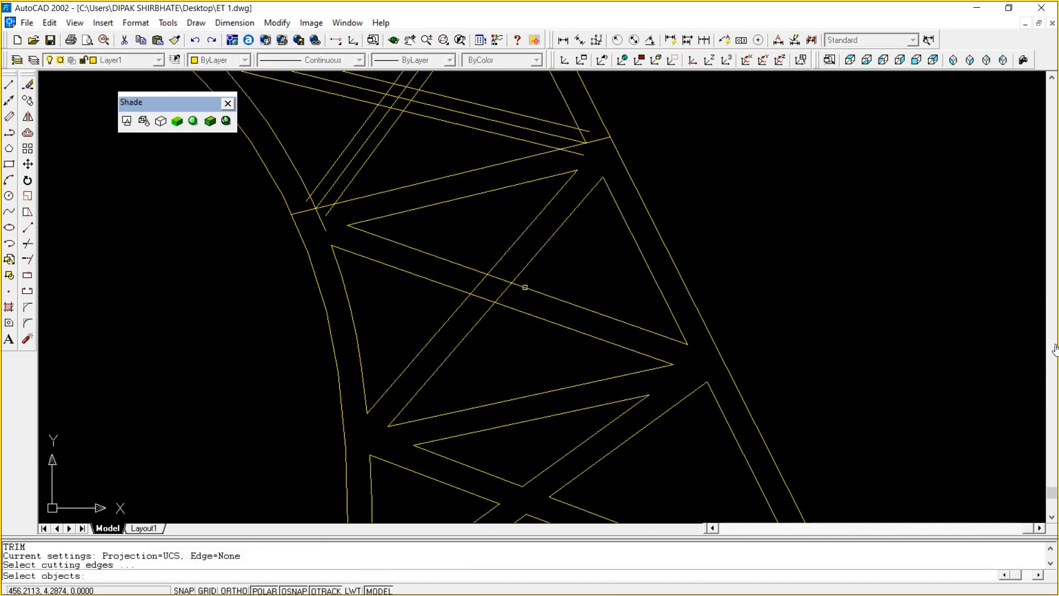
pyautogui.click(532, 296)
pyautogui.click(524, 320)
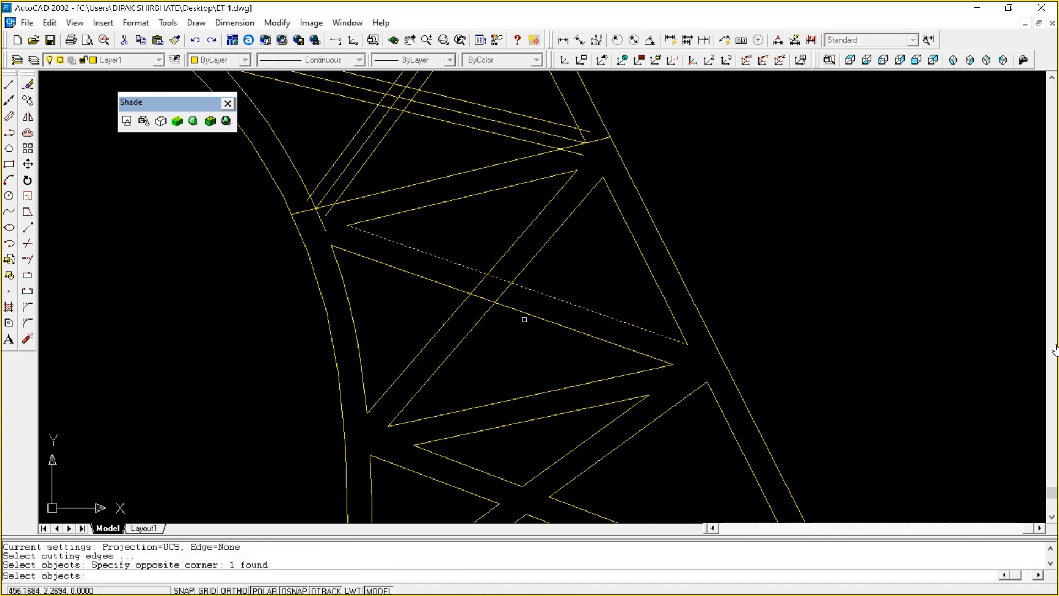
pyautogui.click(519, 313)
pyautogui.click(513, 309)
pyautogui.press('Return')
pyautogui.click(504, 291)
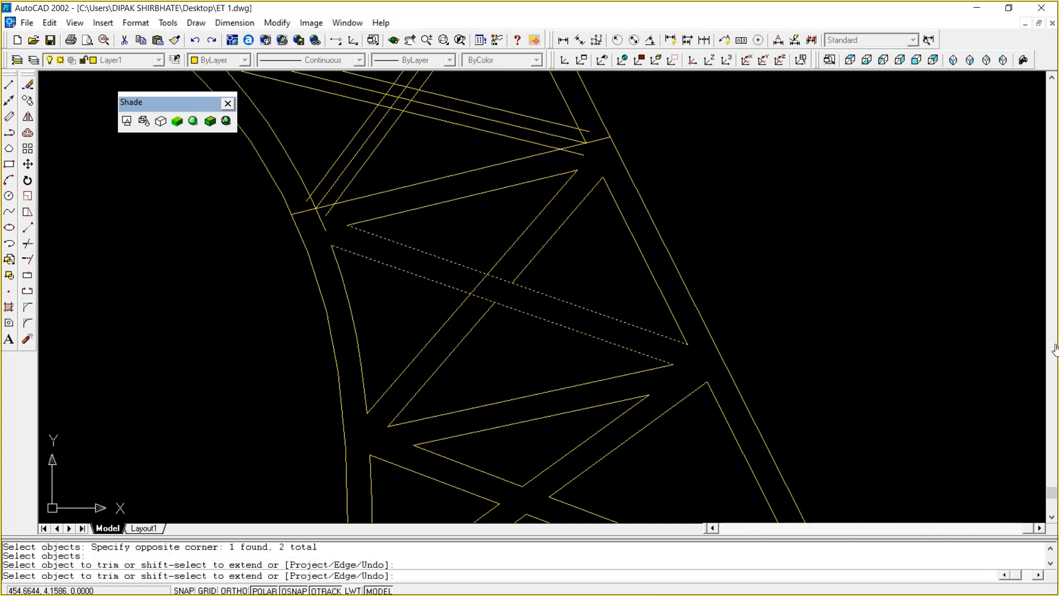
pyautogui.click(482, 282)
pyautogui.press('Return')
# Trim both falling diagonal lines between the rising diagonal's two lines at the second panel's X crossing
pyautogui.press('Return')
pyautogui.click(504, 254)
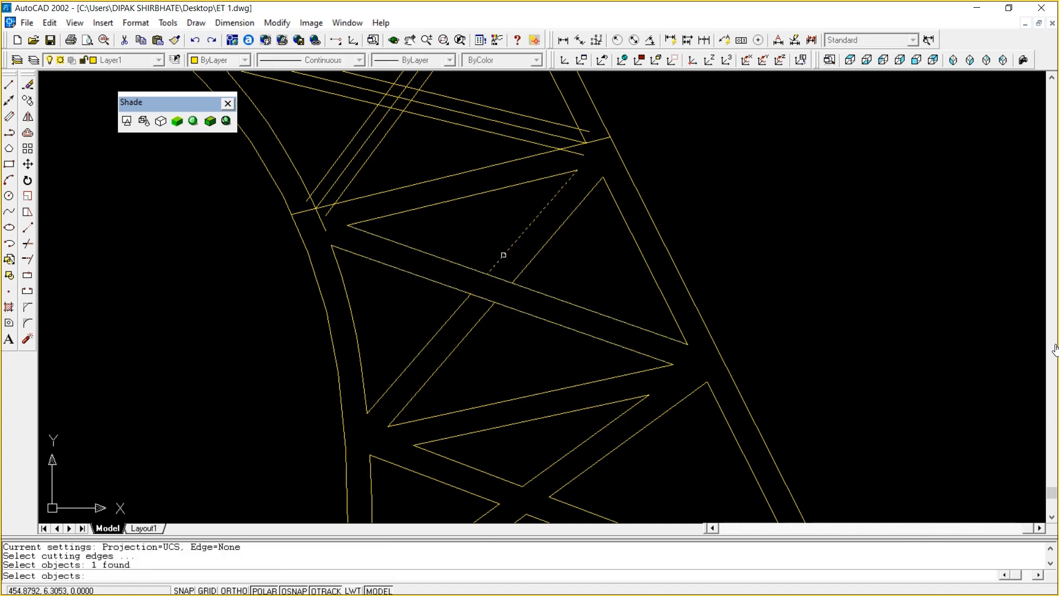
pyautogui.click(528, 265)
pyautogui.click(484, 313)
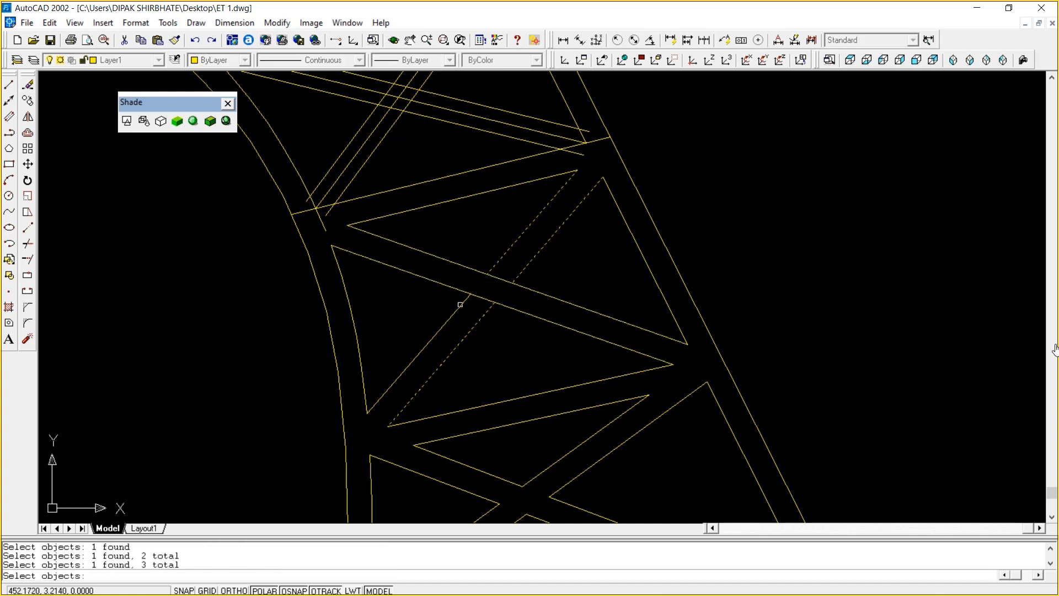
pyautogui.click(461, 304)
pyautogui.press('Return')
pyautogui.click(483, 298)
pyautogui.click(499, 279)
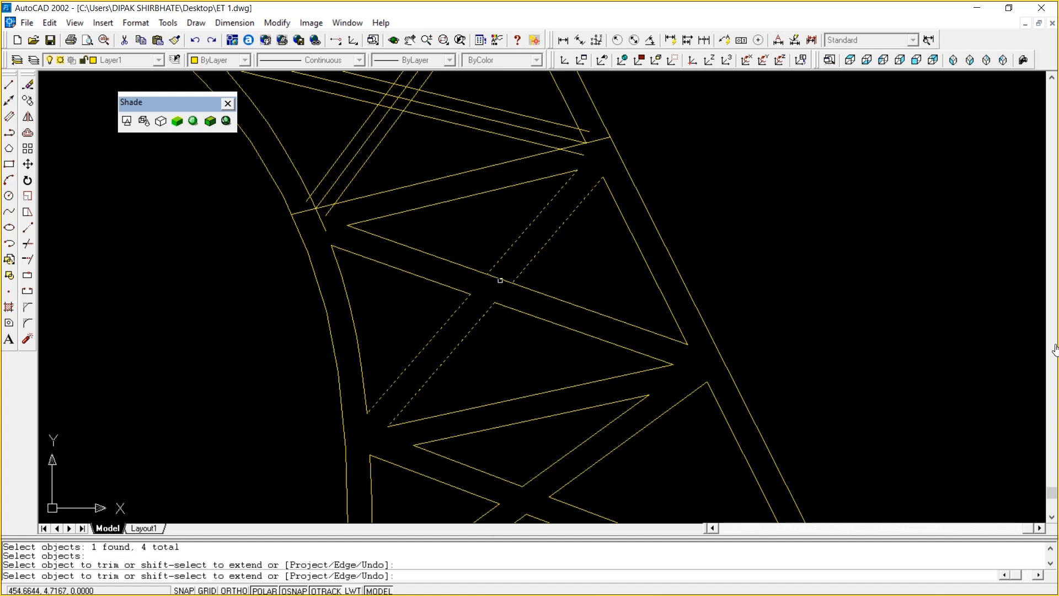
pyautogui.press('Return')
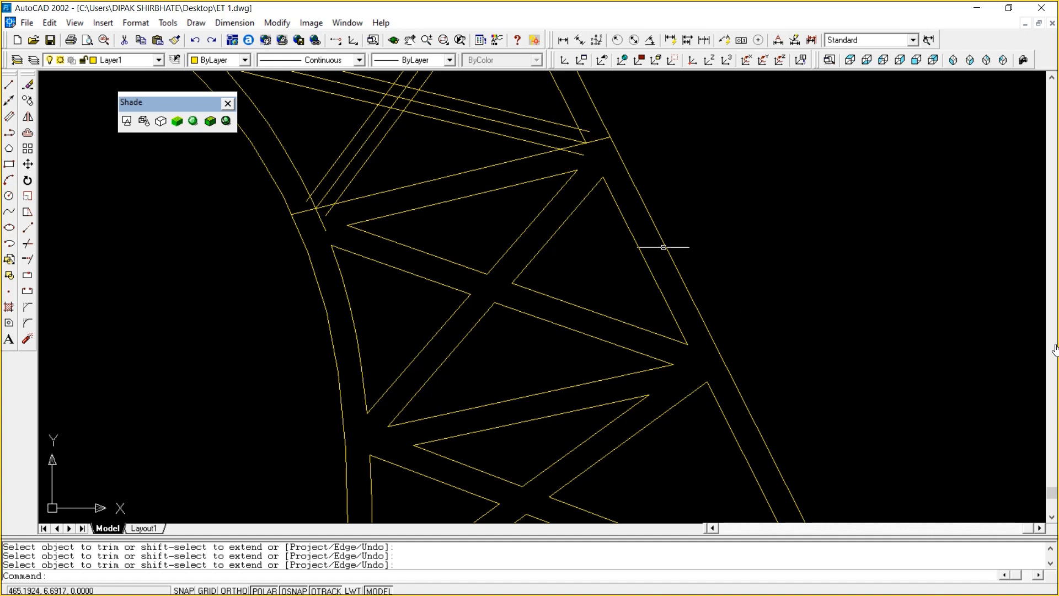
# Erase the centre lines of the third panel's falling and rising diagonals
pyautogui.click(553, 135)
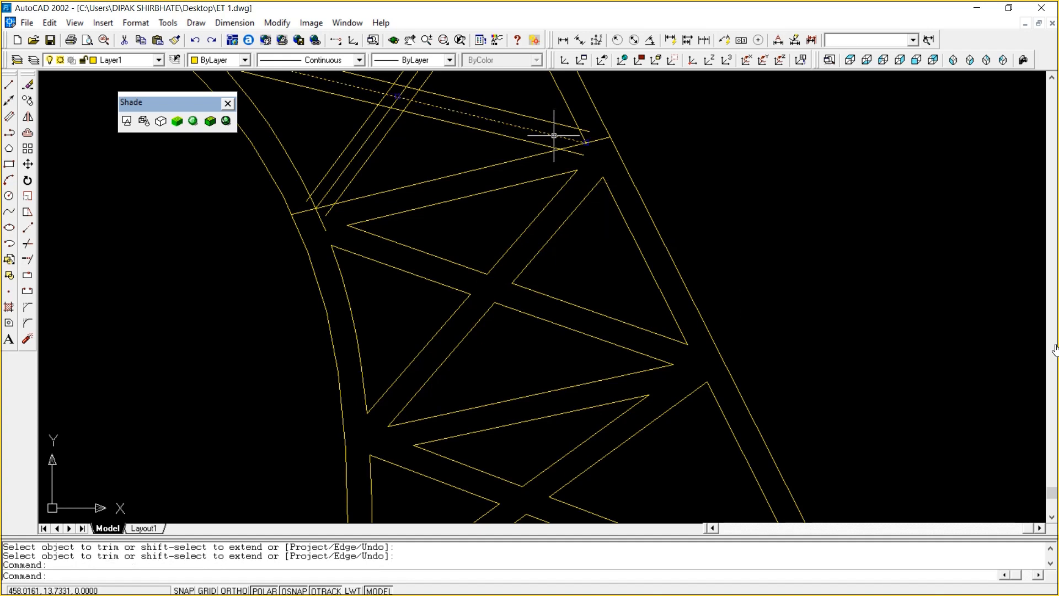
pyautogui.press('Delete')
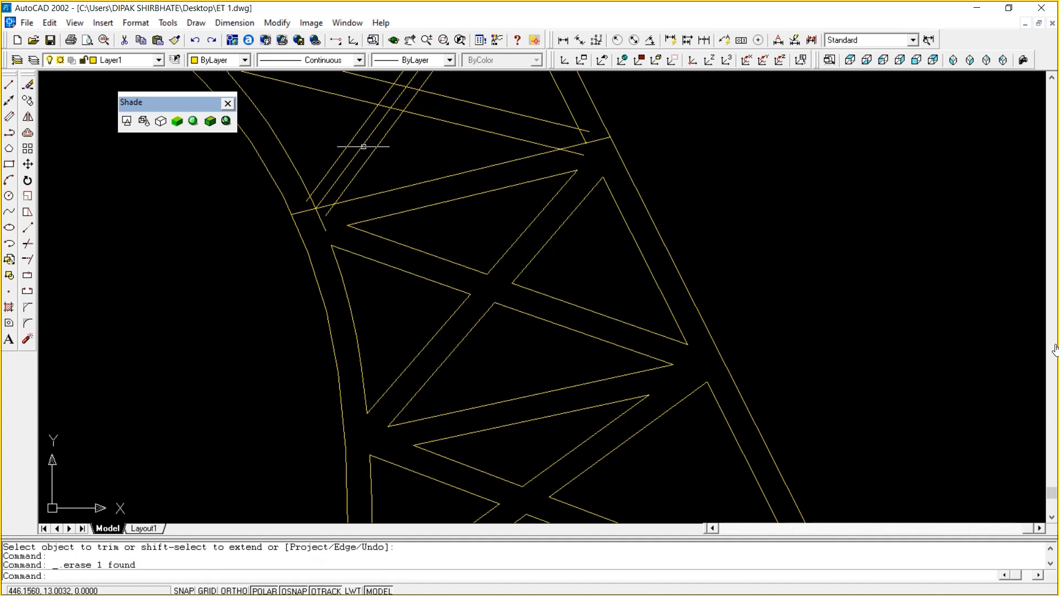
pyautogui.click(364, 147)
pyautogui.press('Delete')
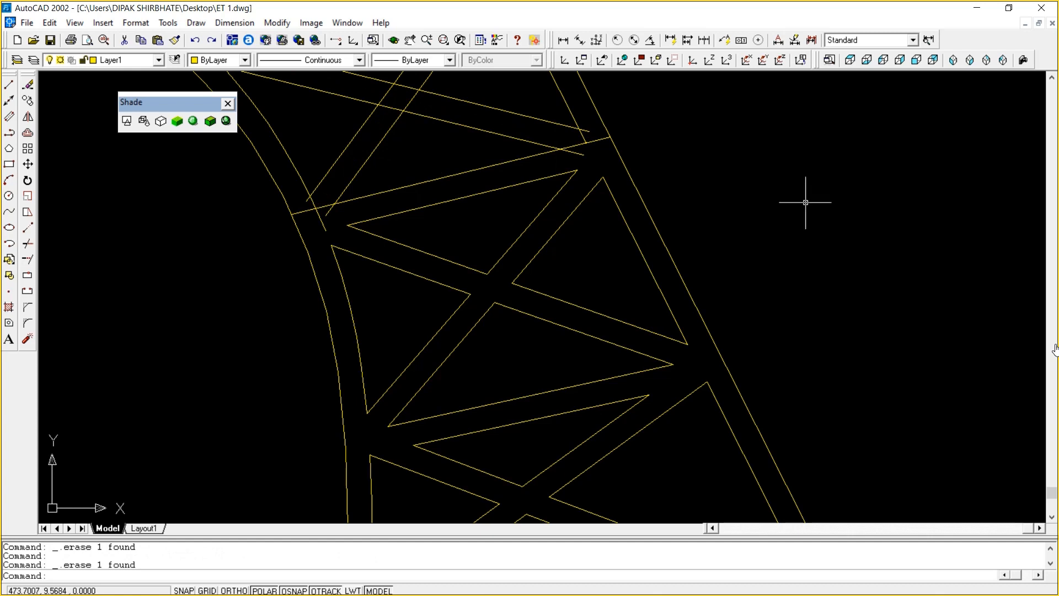
# Trim the third panel's bottom cross member's upper line beyond the rising diagonal's lower line, near the curved leg
pyautogui.write('P')
pyautogui.press('Return')
pyautogui.moveTo(755, 118); pyautogui.dragTo(765, 267)
pyautogui.rightClick(765, 267)
pyautogui.click(825, 273)
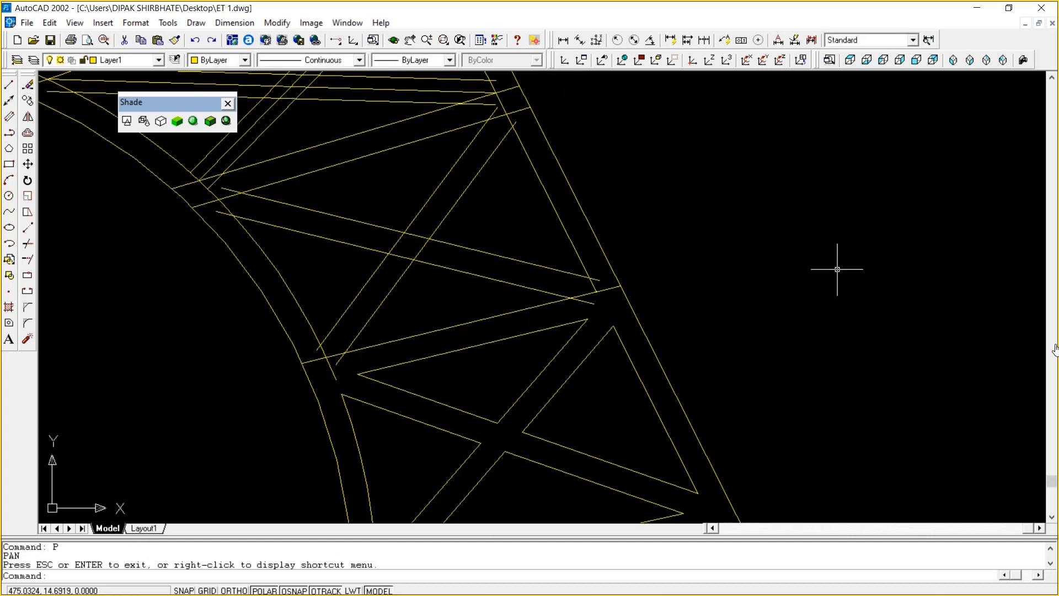
pyautogui.write('TR')
pyautogui.press('Return')
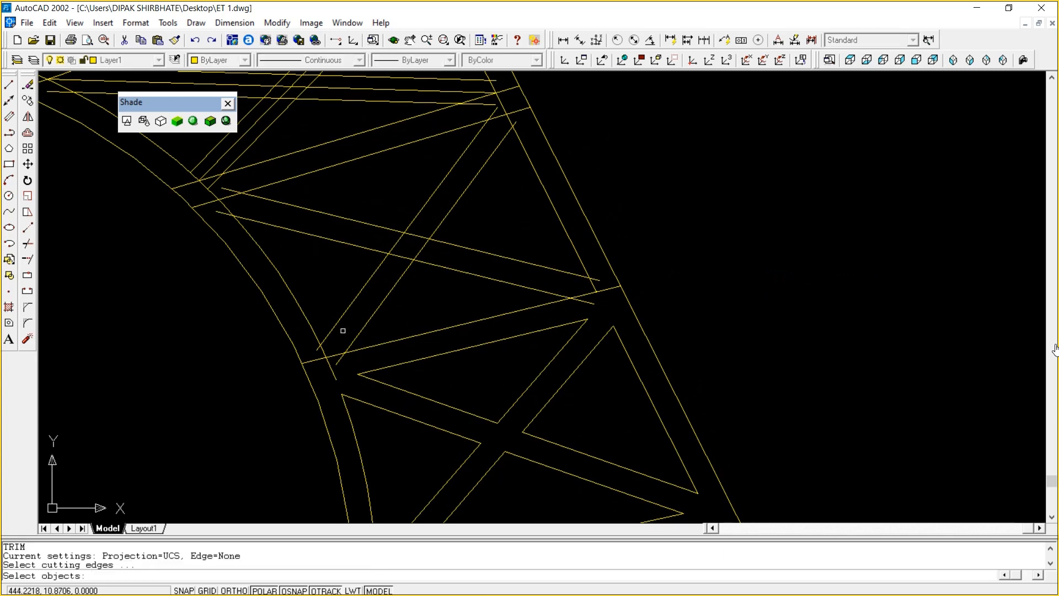
pyautogui.click(332, 330)
pyautogui.click(350, 345)
pyautogui.press('Return')
pyautogui.click(336, 354)
pyautogui.press('Return')
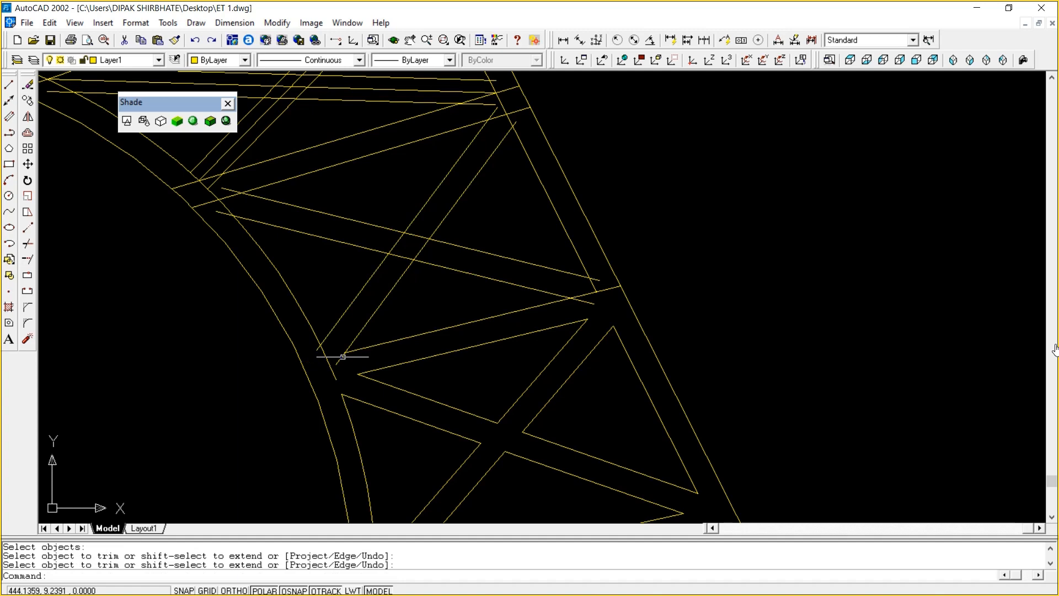
# Trim the curved leg's inner edge below the upper line of the third panel's rising diagonal
pyautogui.press('Return')
pyautogui.click(328, 338)
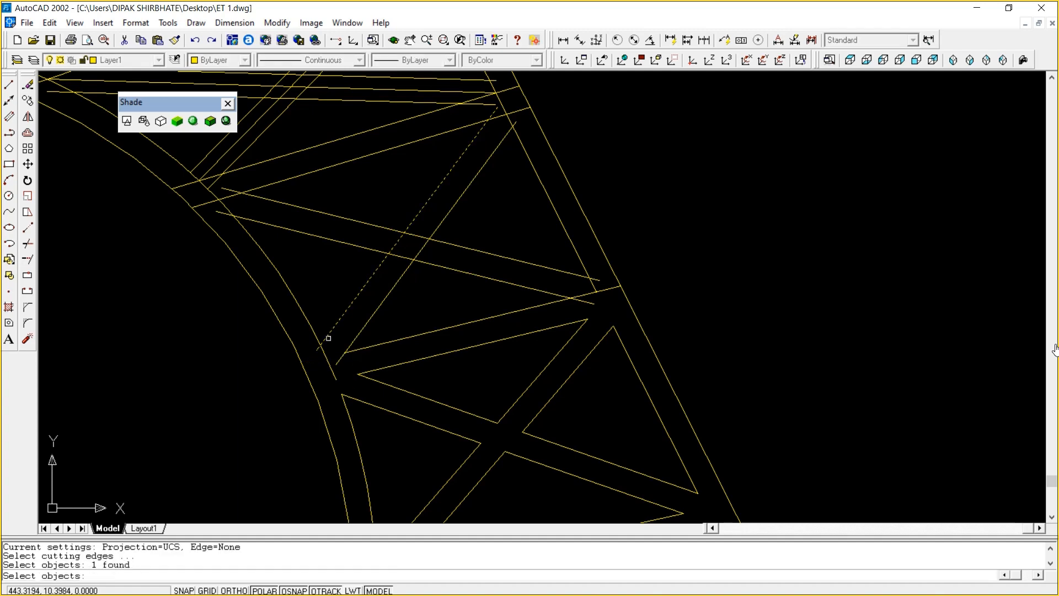
pyautogui.press('Return')
pyautogui.click(326, 354)
pyautogui.press('Return')
# Trim the overshooting lower end of the third panel's rising diagonal's lower line at the bottom cross member's upper line
pyautogui.press('Return')
pyautogui.click(359, 349)
pyautogui.press('Return')
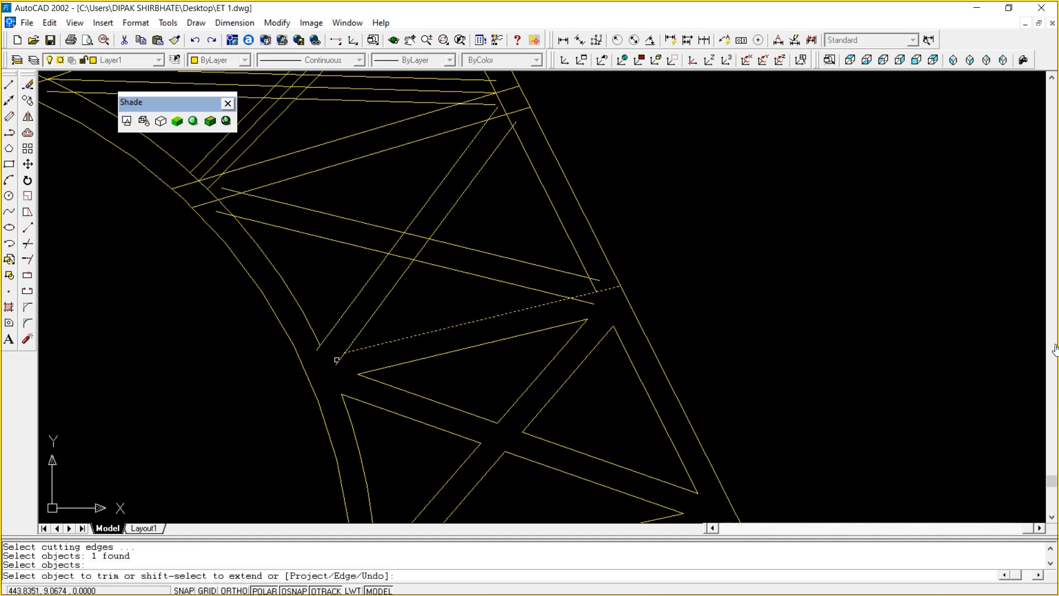
pyautogui.click(337, 359)
pyautogui.press('Return')
# Trim the overshooting lower end of the third panel's rising diagonal's upper line at the curved leg's inner edge
pyautogui.press('Return')
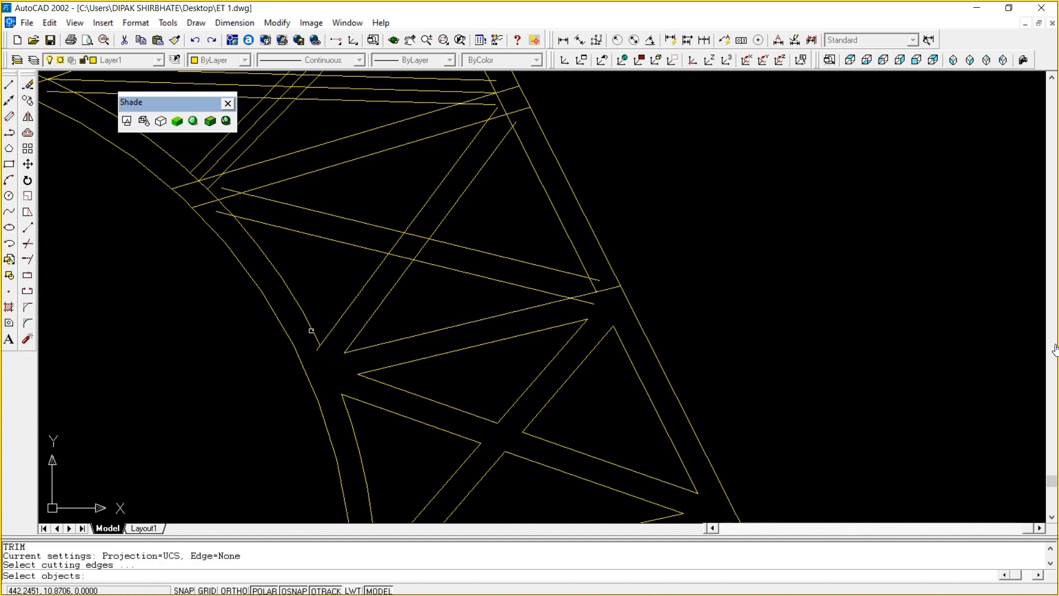
pyautogui.click(310, 333)
pyautogui.press('Return')
pyautogui.click(317, 349)
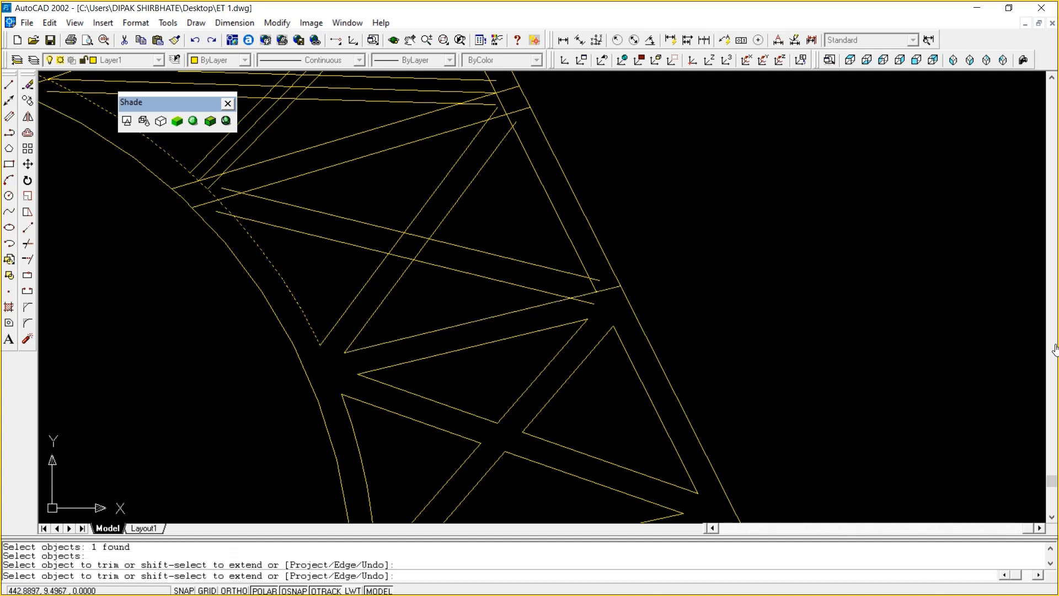
pyautogui.press('Return')
# Trim the straight leg's inner edge at the third panel's falling diagonal's upper line and the bottom cross member's upper line at the diagonal's lower line
pyautogui.press('Return')
pyautogui.click(591, 302)
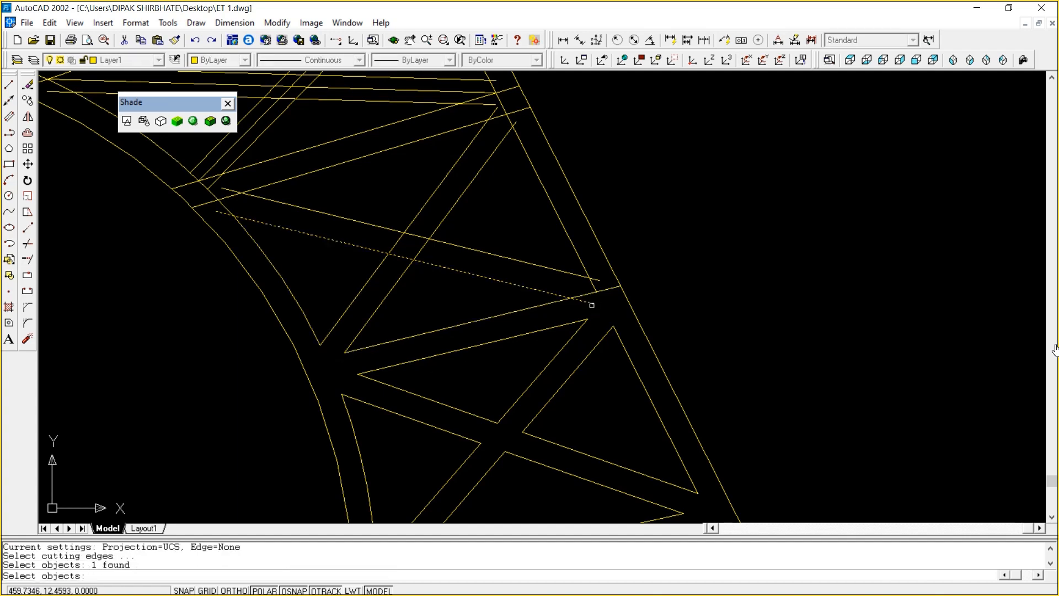
pyautogui.click(563, 270)
pyautogui.press('Return')
pyautogui.click(593, 283)
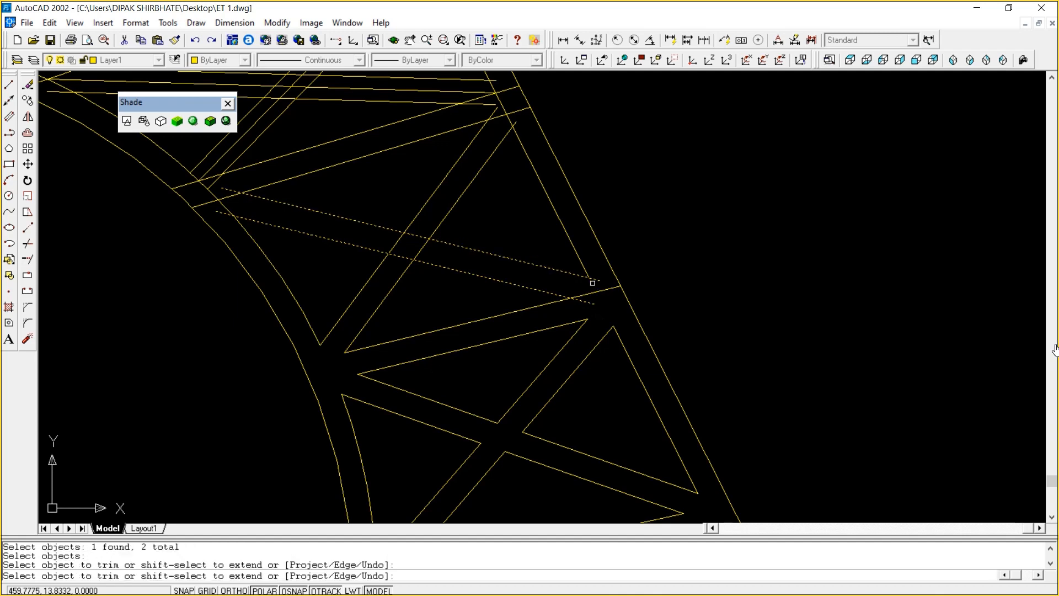
pyautogui.press('Return')
# Trim the overshooting lower end of the third panel's falling diagonal's lower line at the bottom cross member's upper line
pyautogui.press('Return')
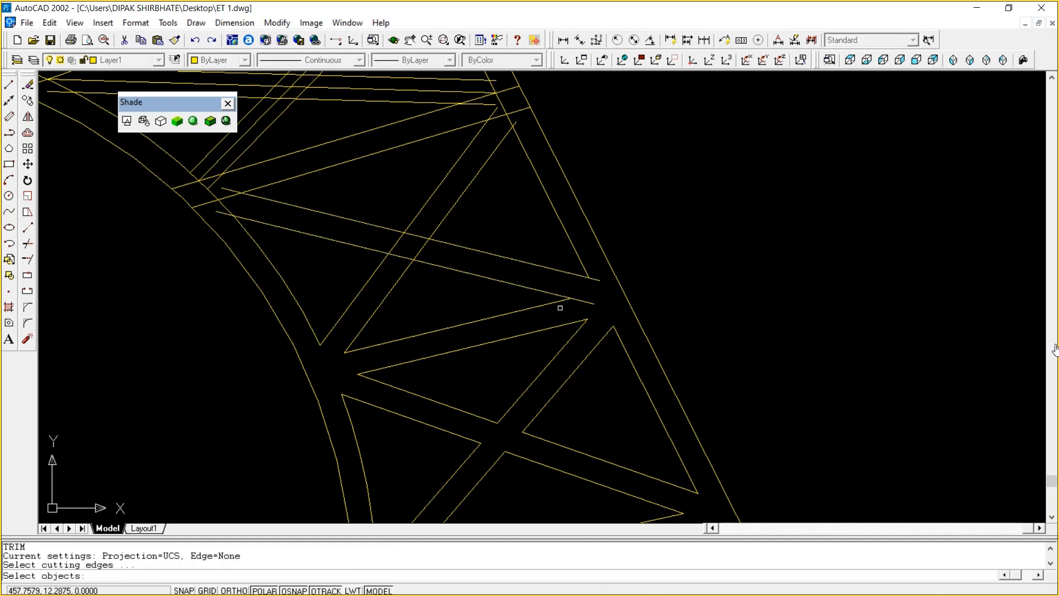
pyautogui.click(560, 305)
pyautogui.press('Return')
pyautogui.click(579, 300)
pyautogui.press('Return')
# Trim the overshooting lower end of the third panel's falling diagonal's upper line at the straight leg's inner edge
pyautogui.press('Return')
pyautogui.click(585, 269)
pyautogui.press('Return')
pyautogui.click(597, 280)
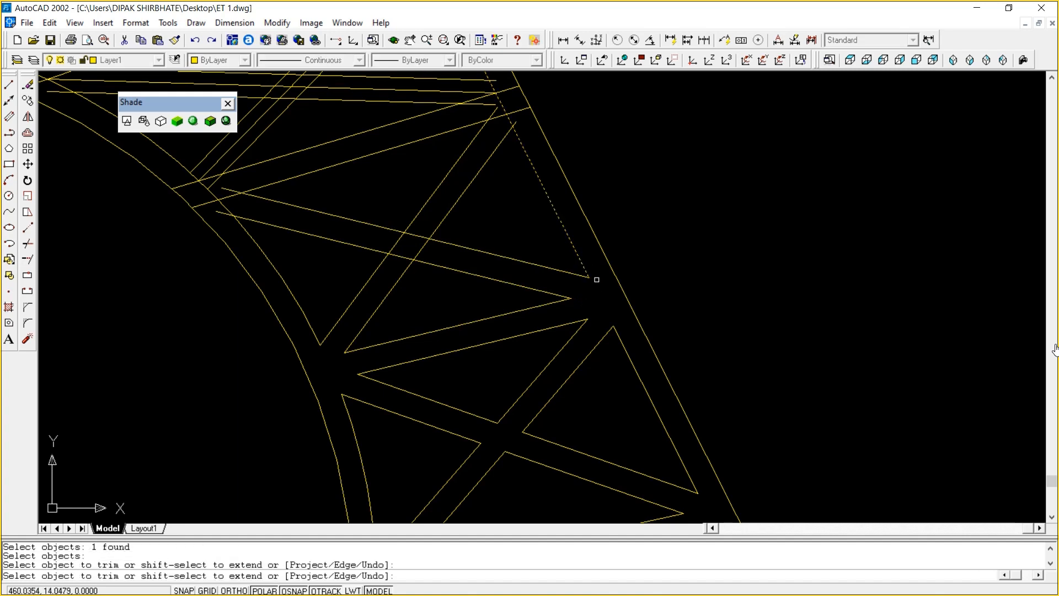
pyautogui.press('Return')
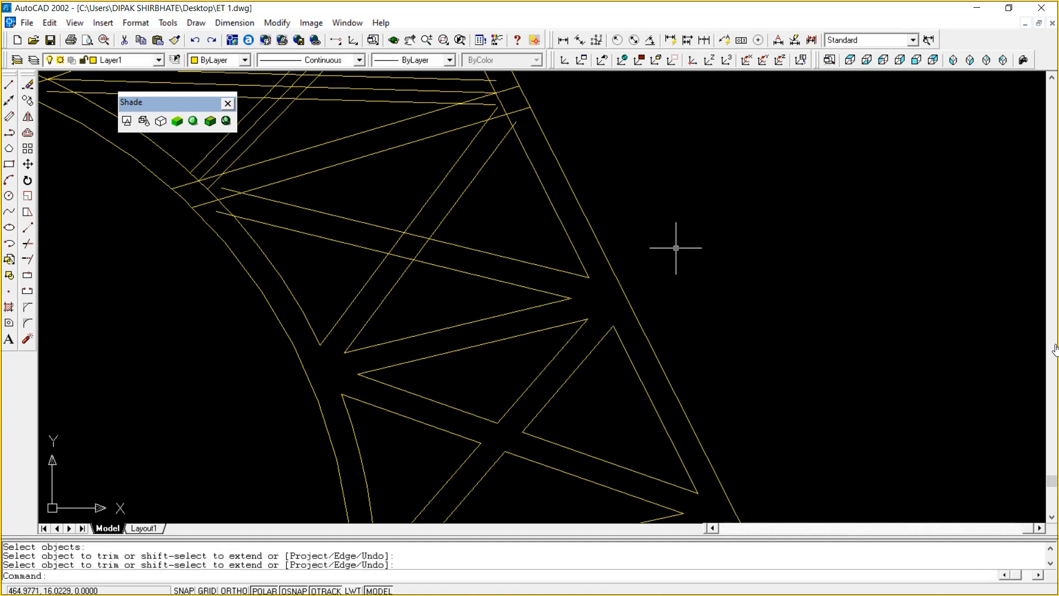
# Trim the third panel's top cross member's lower line beyond the falling diagonal's upper line, near the curved leg
pyautogui.write('P')
pyautogui.press('Return')
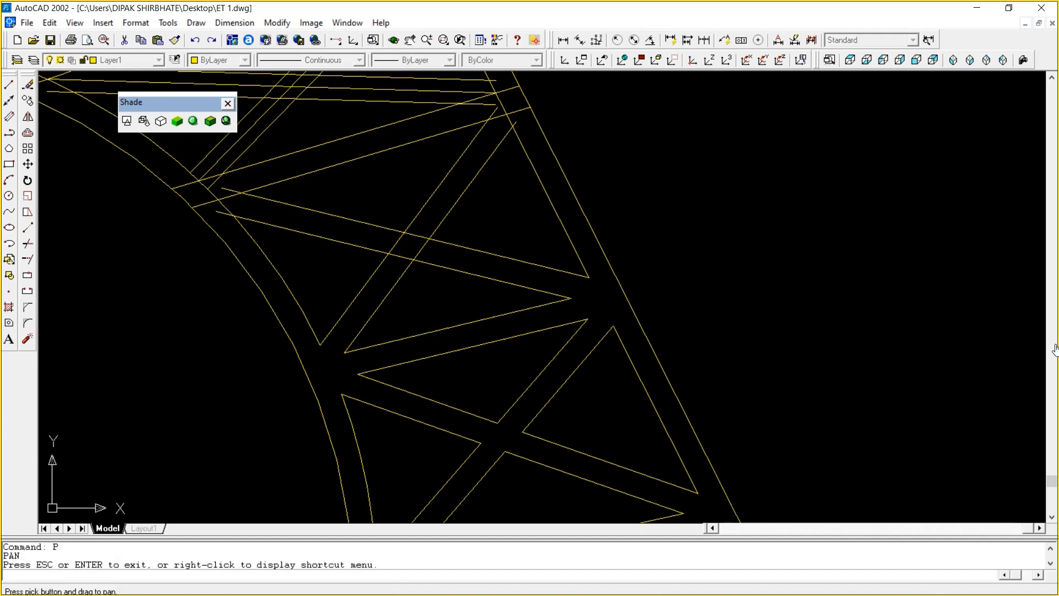
pyautogui.moveTo(671, 136); pyautogui.dragTo(733, 267)
pyautogui.rightClick(733, 267)
pyautogui.click(791, 271)
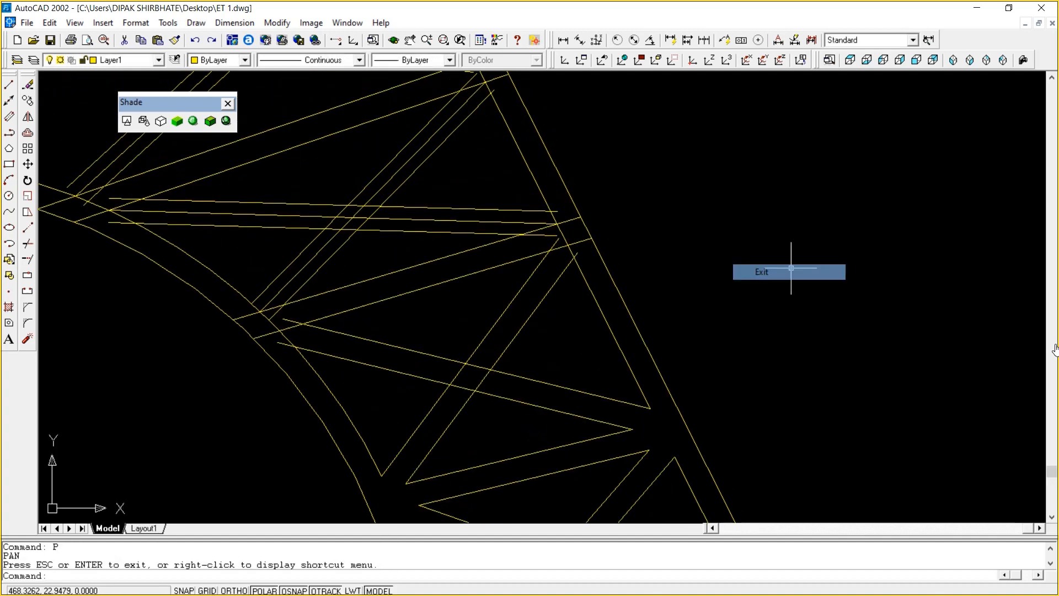
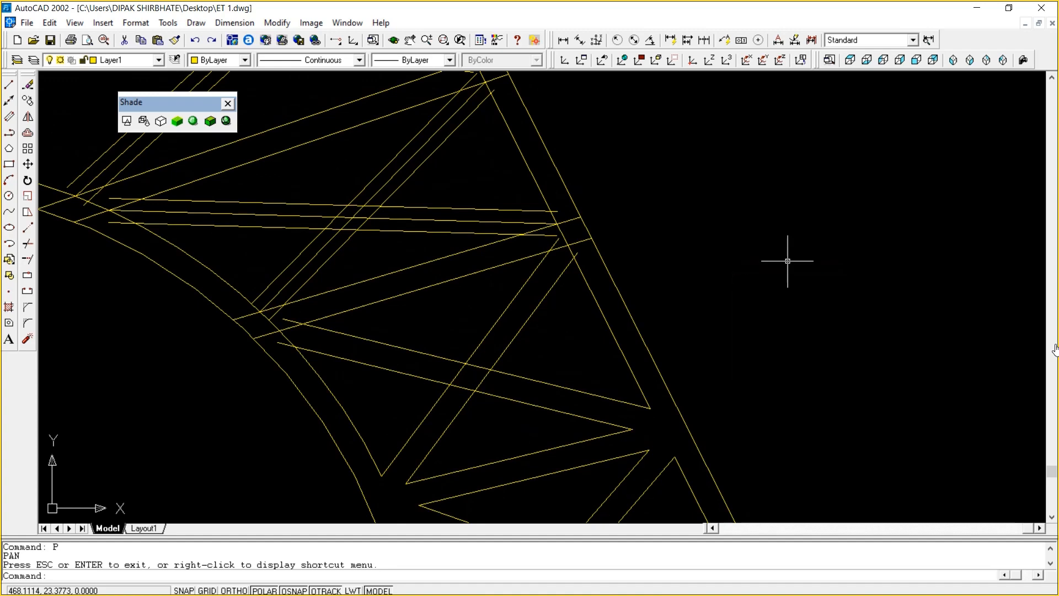
pyautogui.write('tr')
pyautogui.press('Return')
pyautogui.click(348, 335)
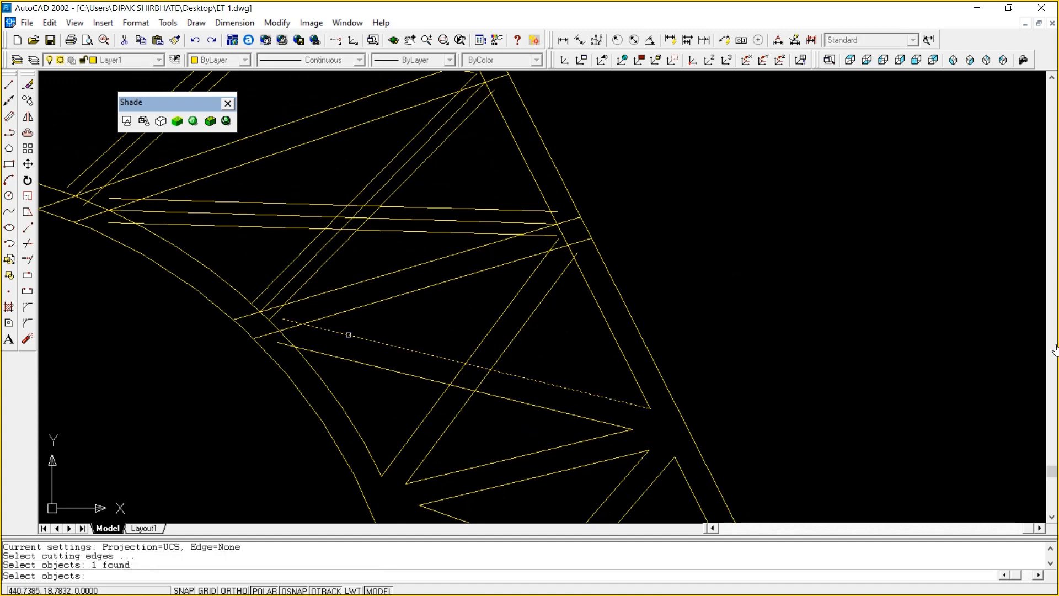
pyautogui.click(336, 357)
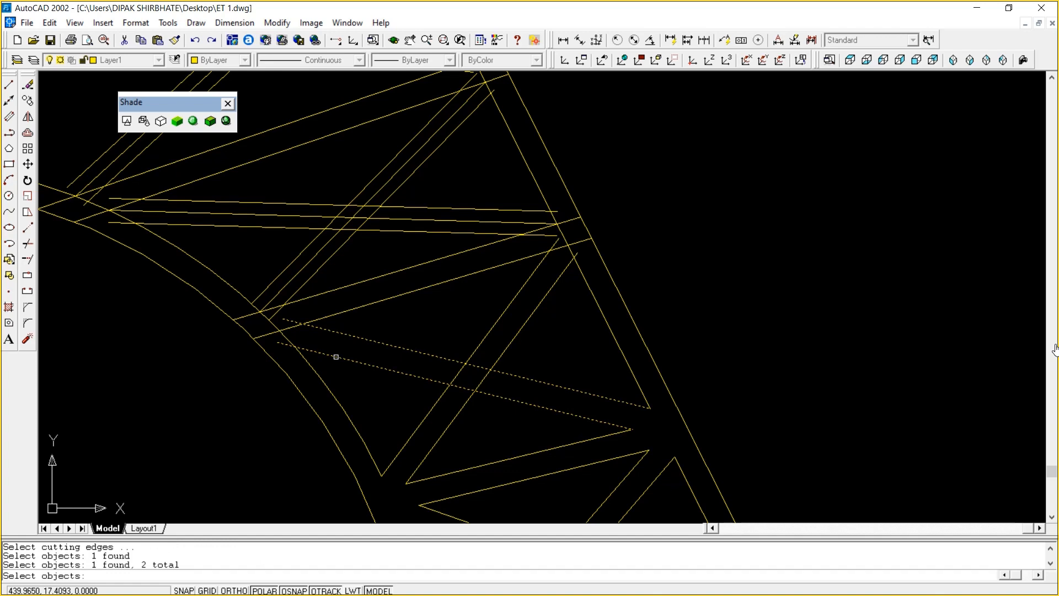
pyautogui.press('Return')
pyautogui.click(297, 333)
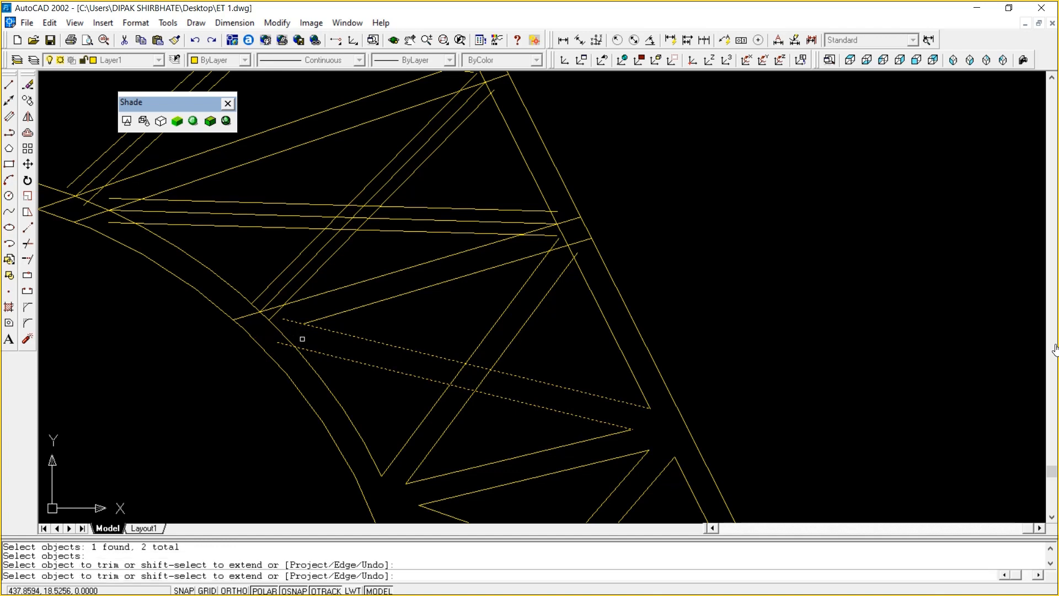
pyautogui.press('Return')
pyautogui.press('Return')
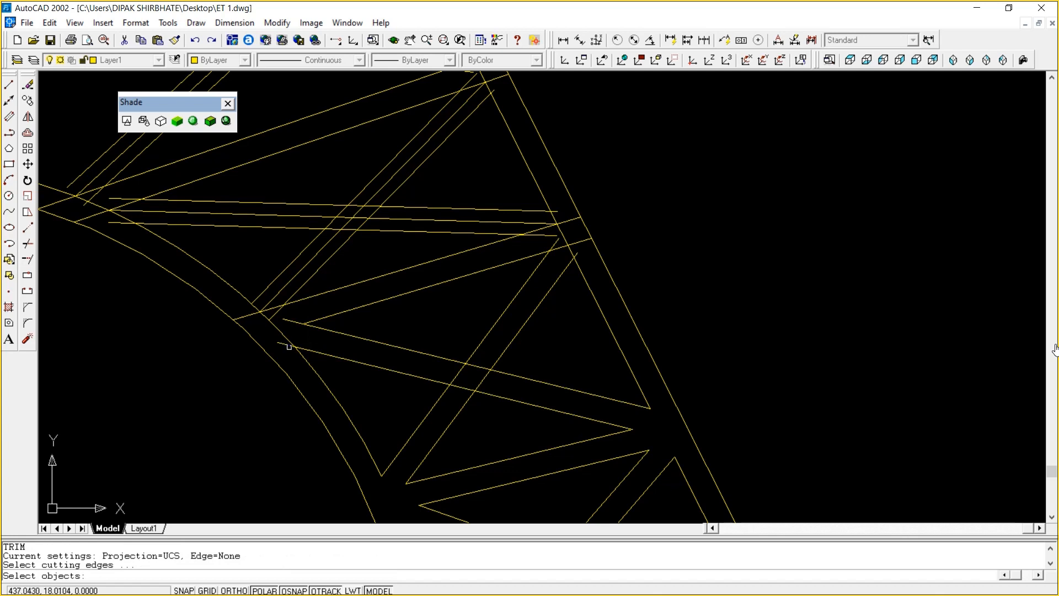
# Trim the curved leg's inner edge between the third panel's top cross member's upper line and the falling diagonal's lower line
pyautogui.click(273, 343)
pyautogui.click(273, 342)
pyautogui.press('Return')
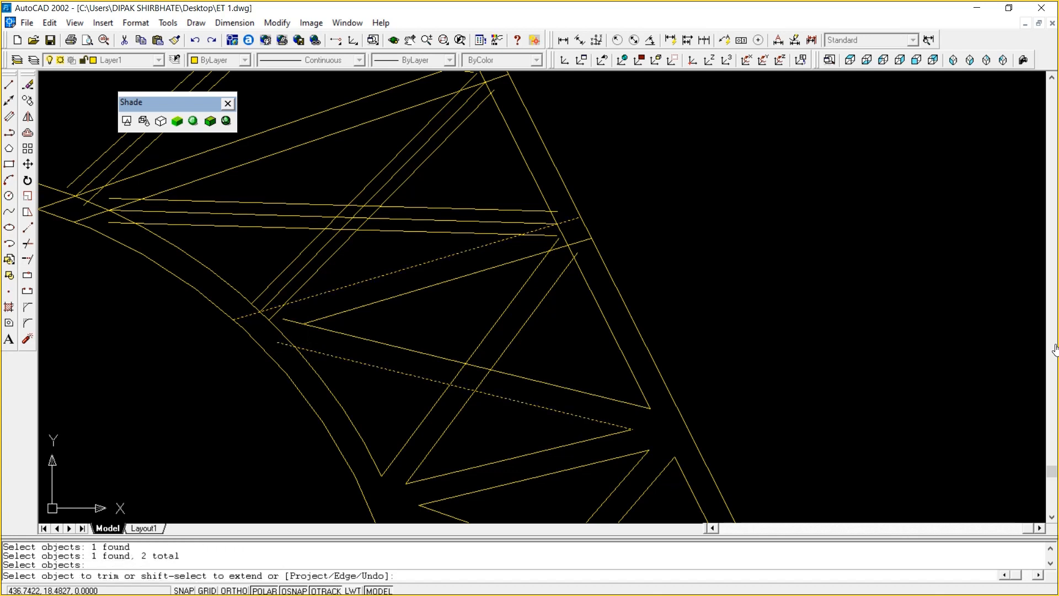
pyautogui.press('Return')
# Trim the overshooting upper end of the third panel's falling diagonal's lower line at the curved leg's inner edge
pyautogui.press('Return')
pyautogui.click(310, 366)
pyautogui.press('Return')
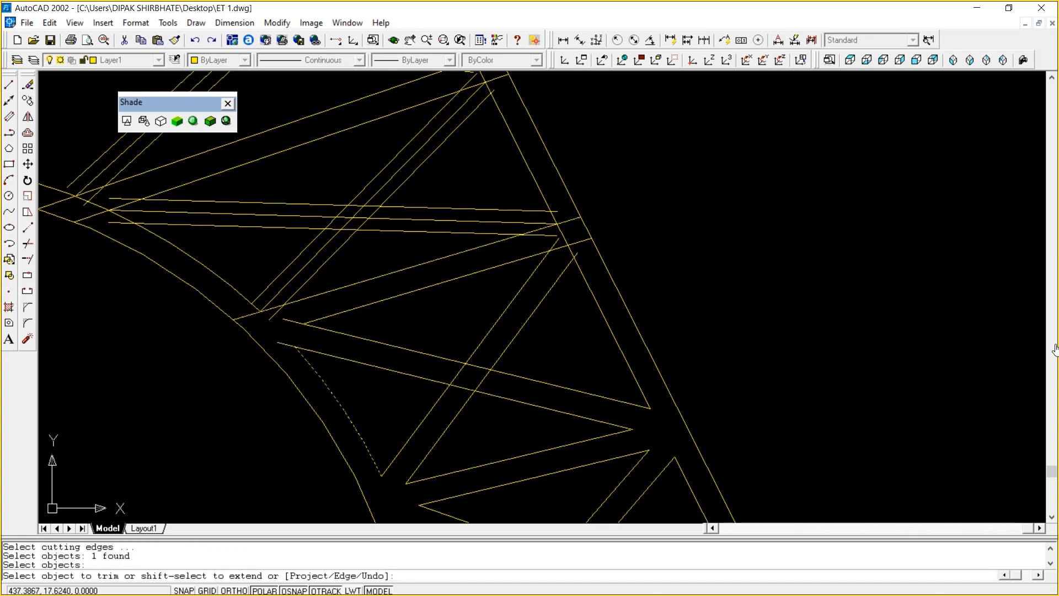
pyautogui.click(289, 346)
pyautogui.press('Return')
# Trim the overshooting upper end of the third panel's falling diagonal's upper line at the top cross member's lower line
pyautogui.press('Return')
pyautogui.click(325, 315)
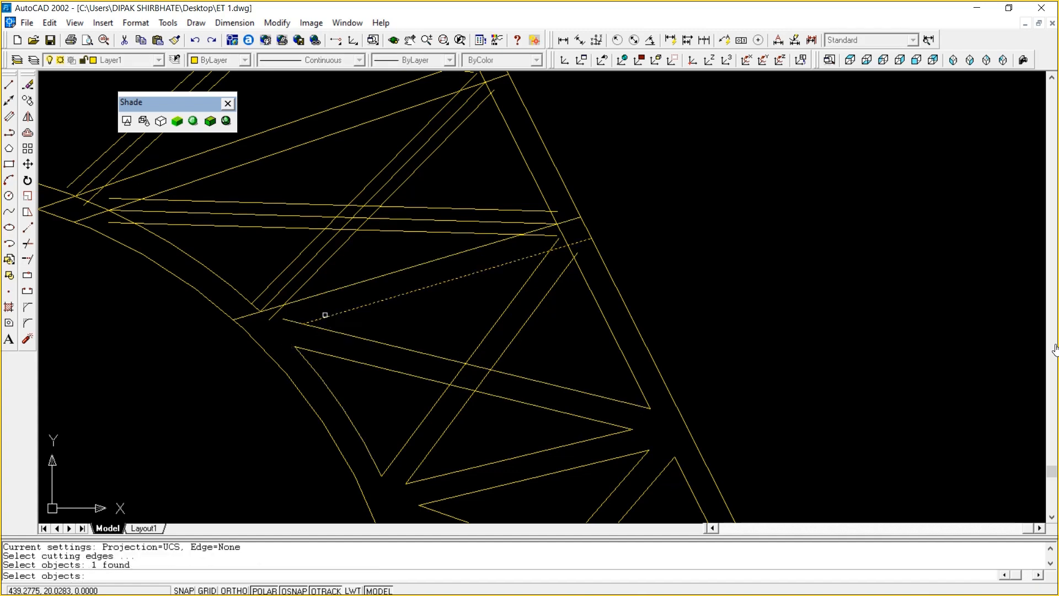
pyautogui.press('Return')
pyautogui.click(296, 322)
pyautogui.press('Return')
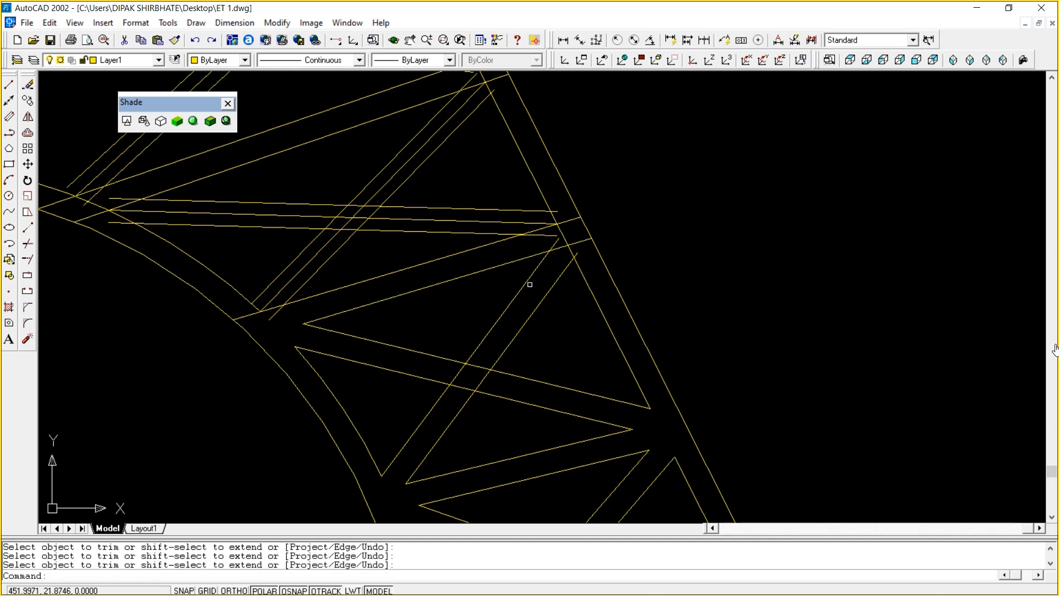
# Trim the third panel's top cross member's lower line beyond the rising diagonal's upper line, near the straight leg
pyautogui.press('Return')
pyautogui.click(564, 271)
pyautogui.click(549, 260)
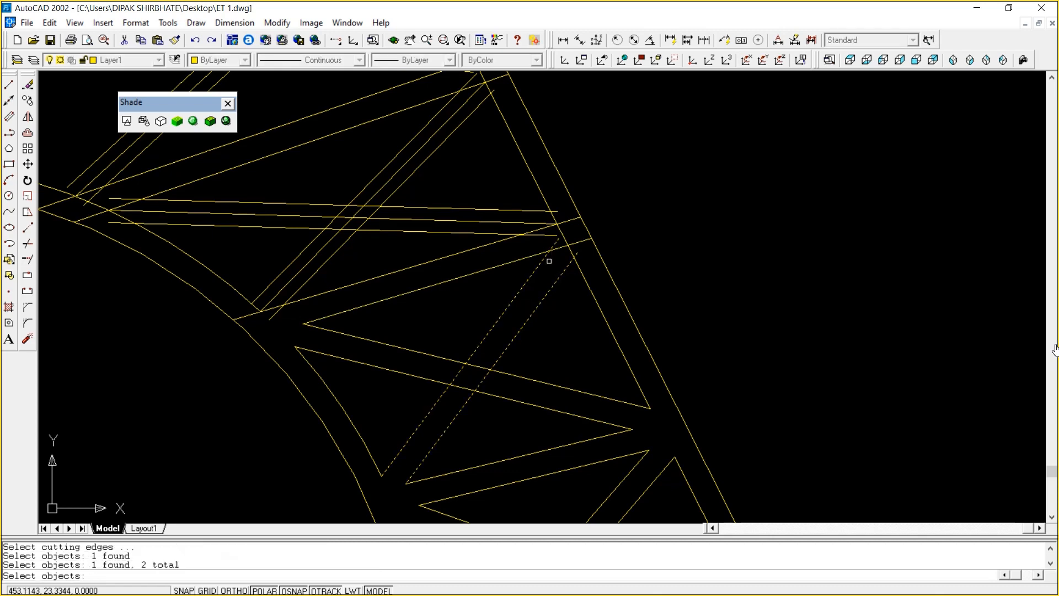
pyautogui.press('Return')
pyautogui.click(562, 248)
pyautogui.press('Return')
pyautogui.press('Return')
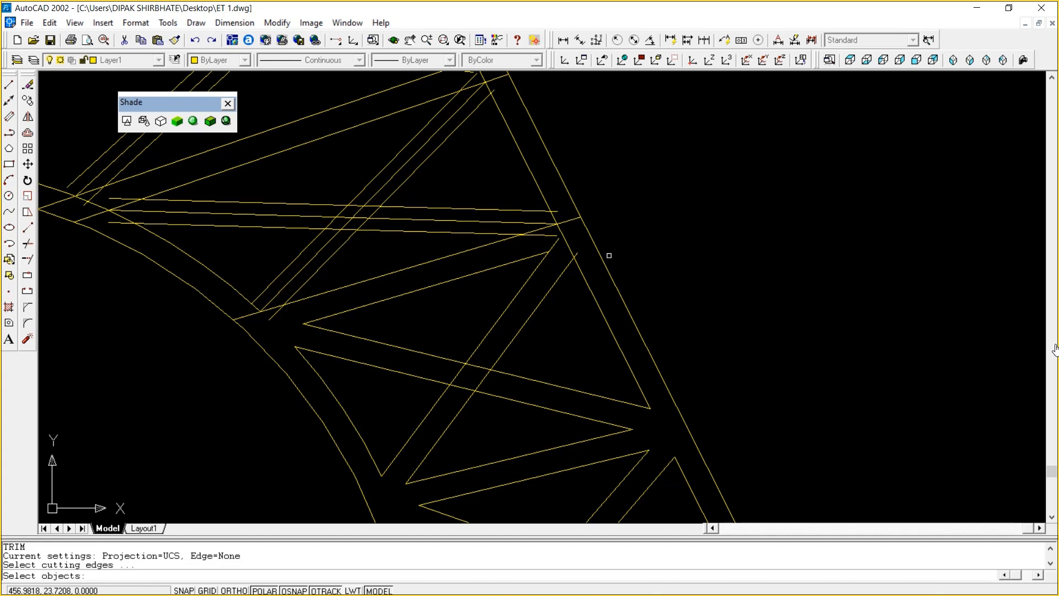
pyautogui.click(578, 259)
pyautogui.press('Return')
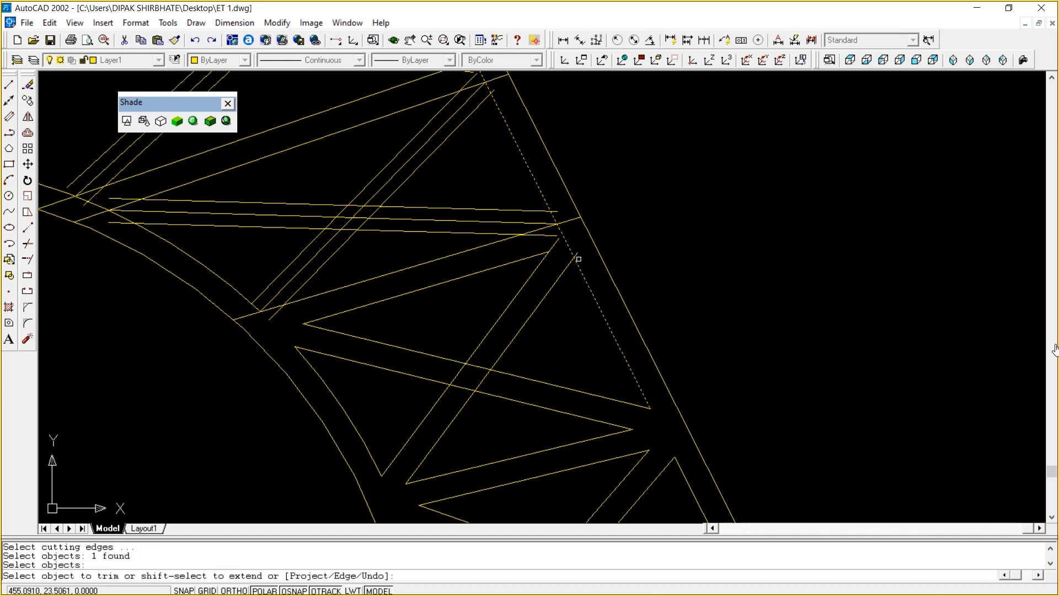
pyautogui.press('Escape')
pyautogui.press('Escape')
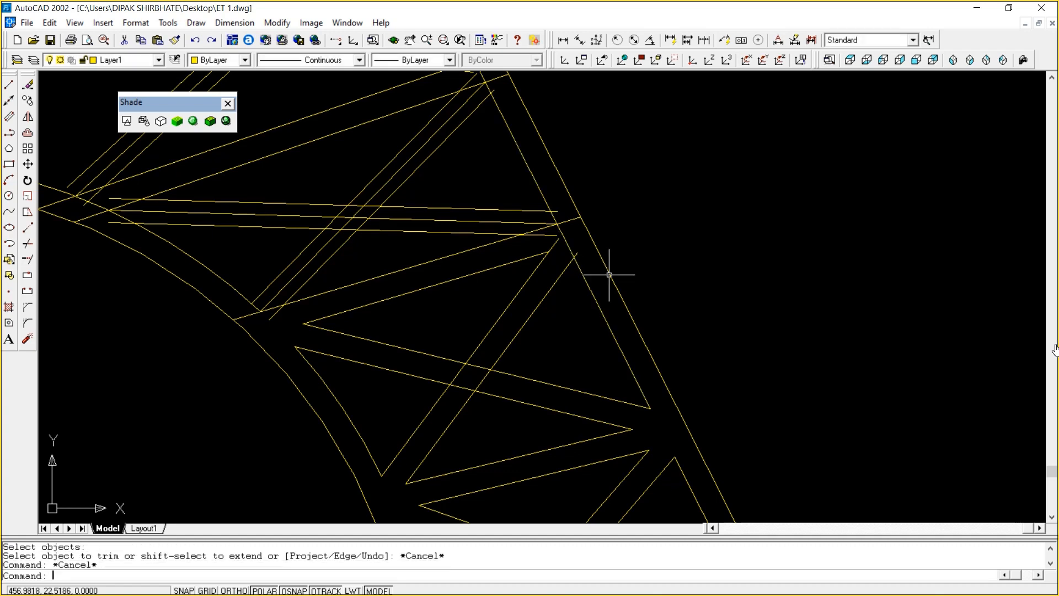
# Trim the overshooting upper end of the third panel's rising diagonal's lower line at the straight leg's inner edge
pyautogui.write('tr')
pyautogui.press('Return')
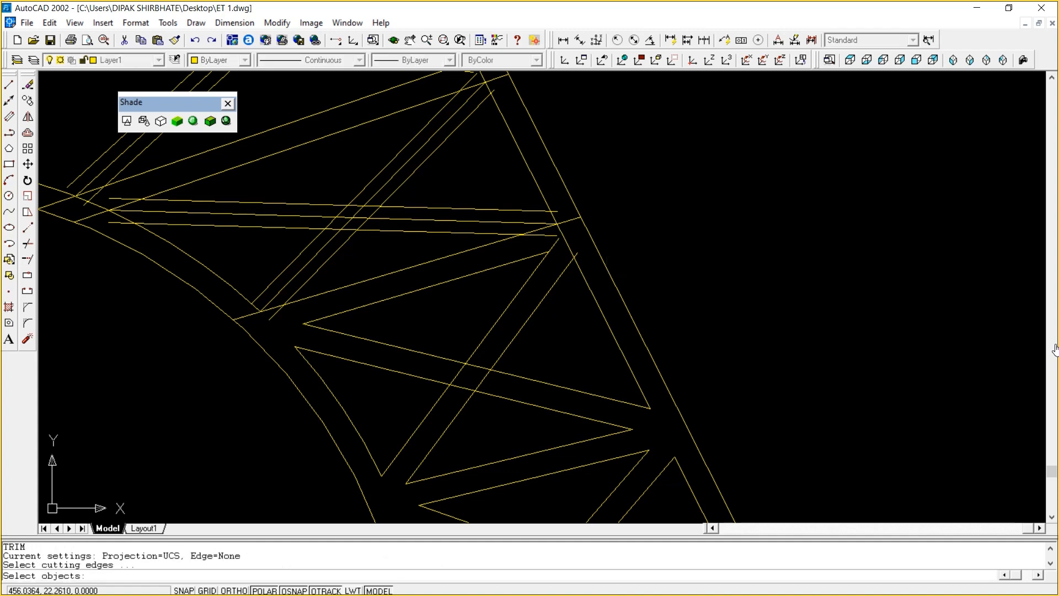
pyautogui.click(573, 253)
pyautogui.press('Return')
pyautogui.click(576, 255)
pyautogui.press('Return')
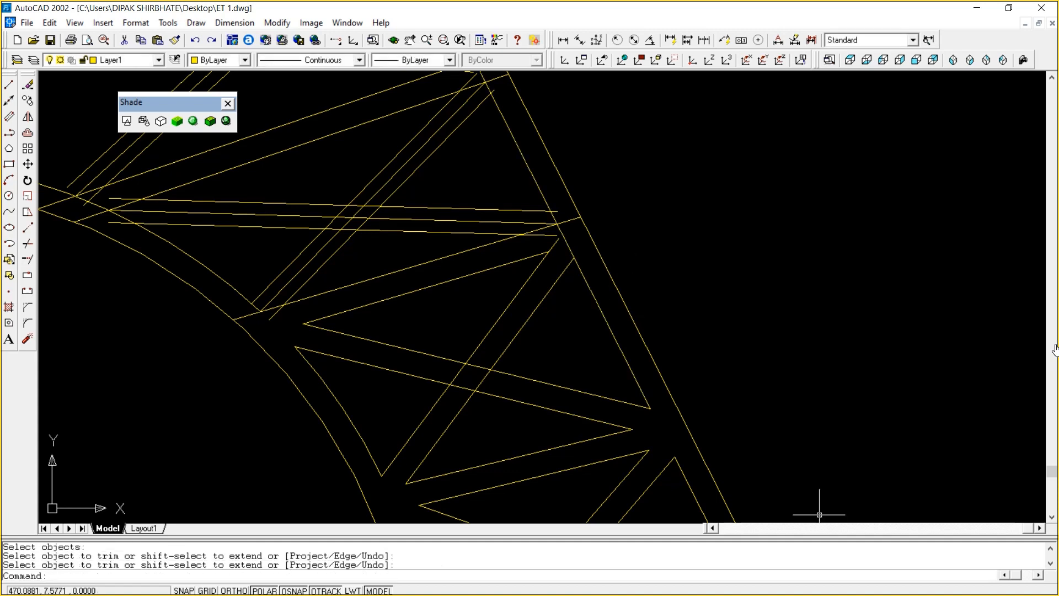
pyautogui.click(910, 582)
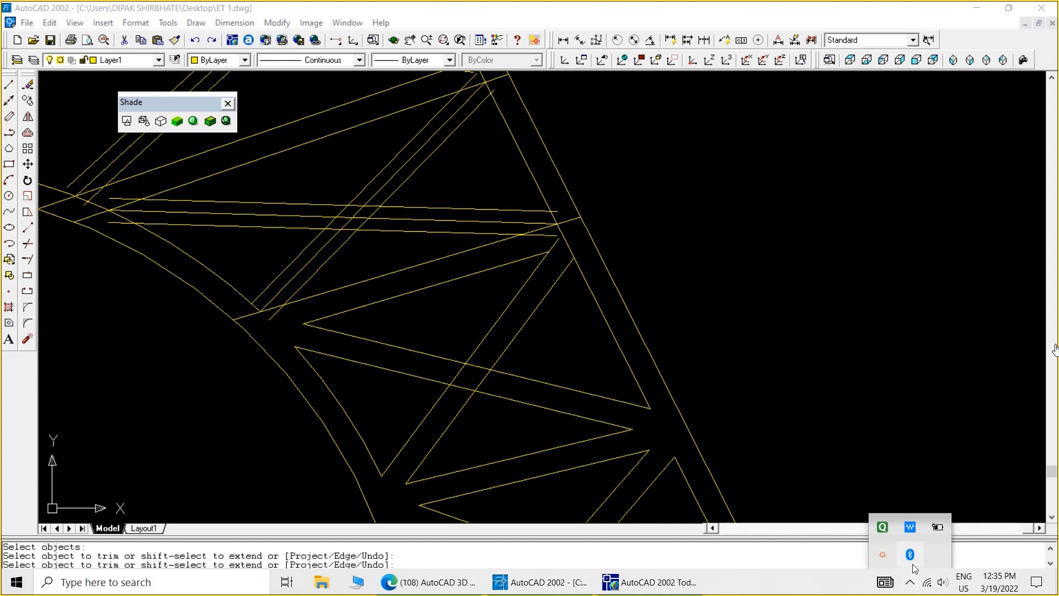
pyautogui.click(892, 555)
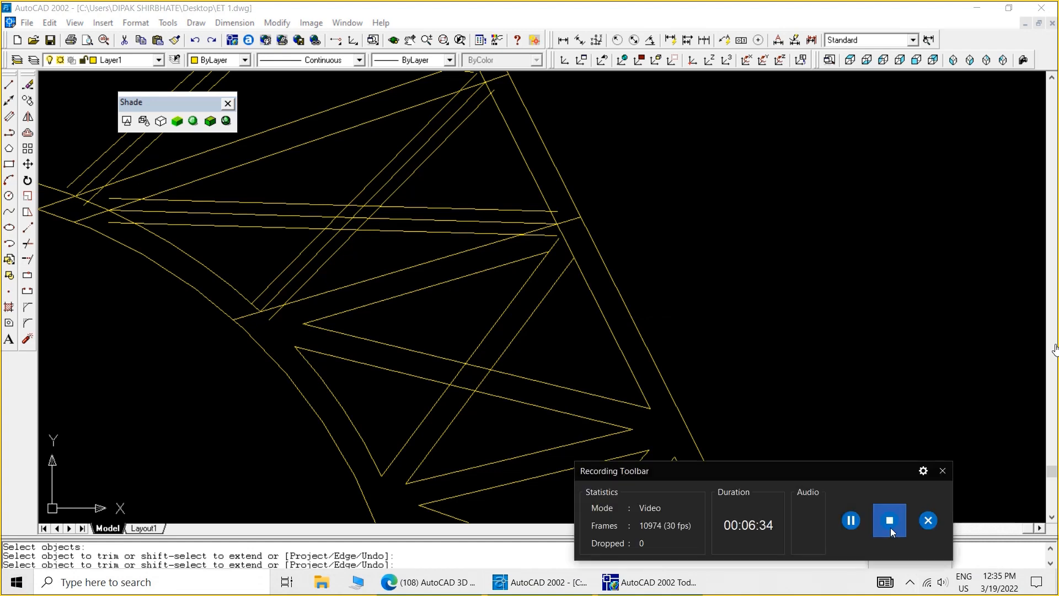
pyautogui.click(890, 528)
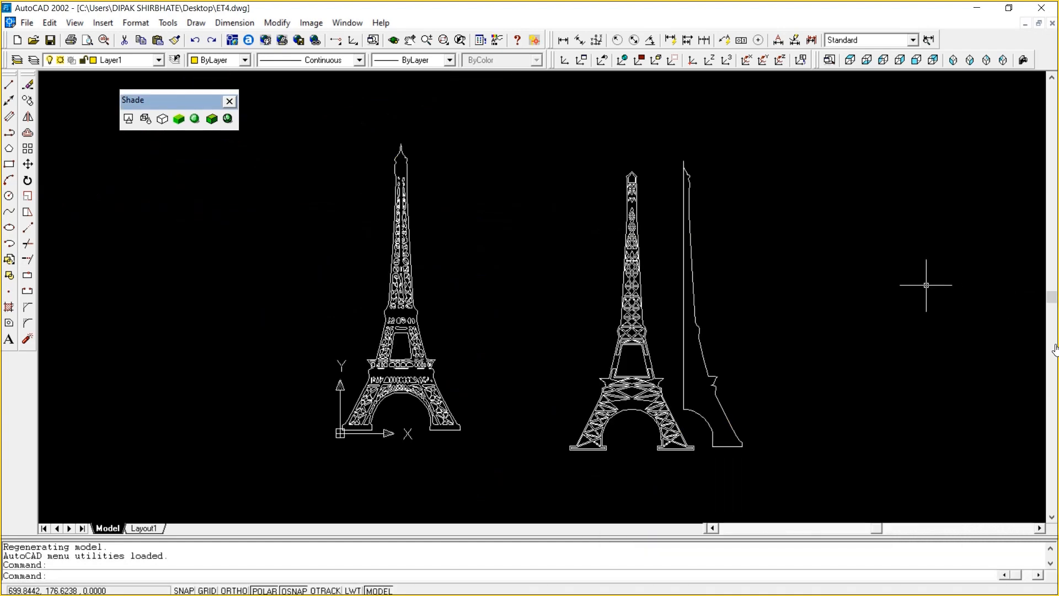
# Examine the extruded tower in a Gouraud-shaded southeast isometric view, and restore the top view in 2D wireframe
pyautogui.write('z')
pyautogui.press('Return')
pyautogui.write('w')
pyautogui.press('Return')
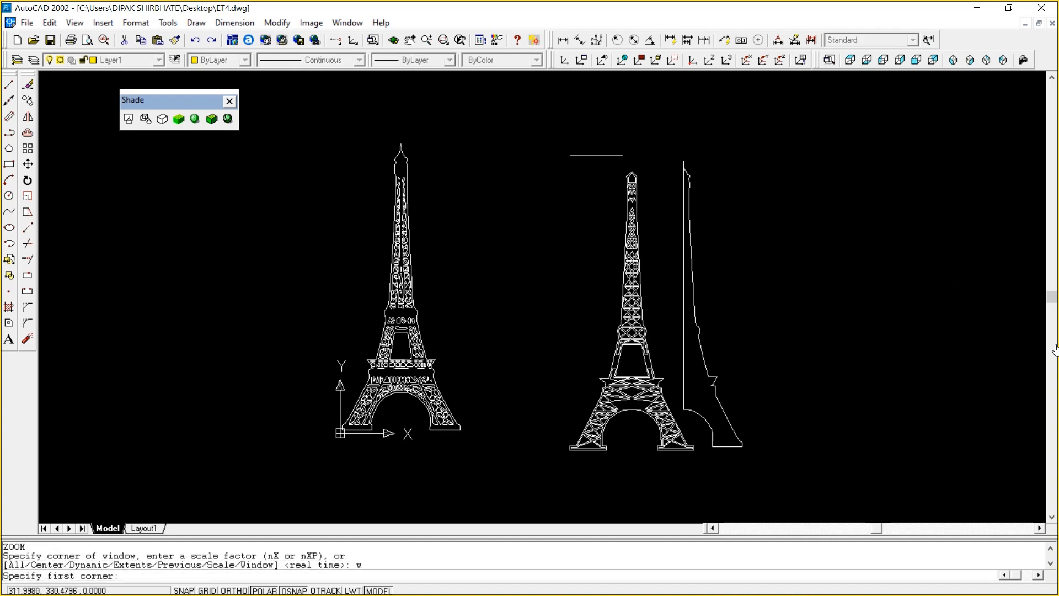
pyautogui.click(585, 145)
pyautogui.click(780, 462)
pyautogui.click(969, 60)
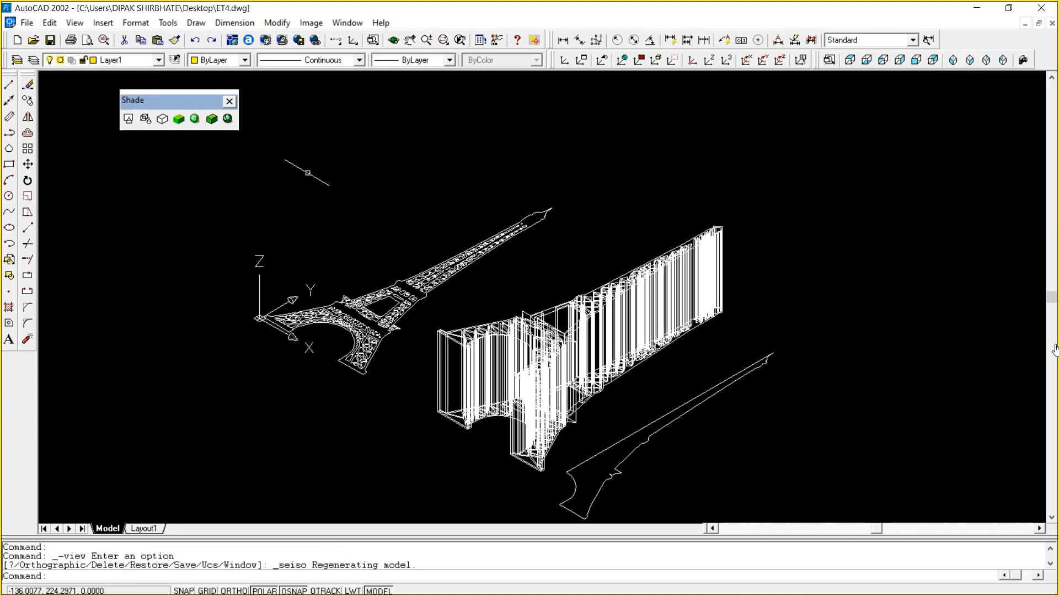
pyautogui.click(194, 119)
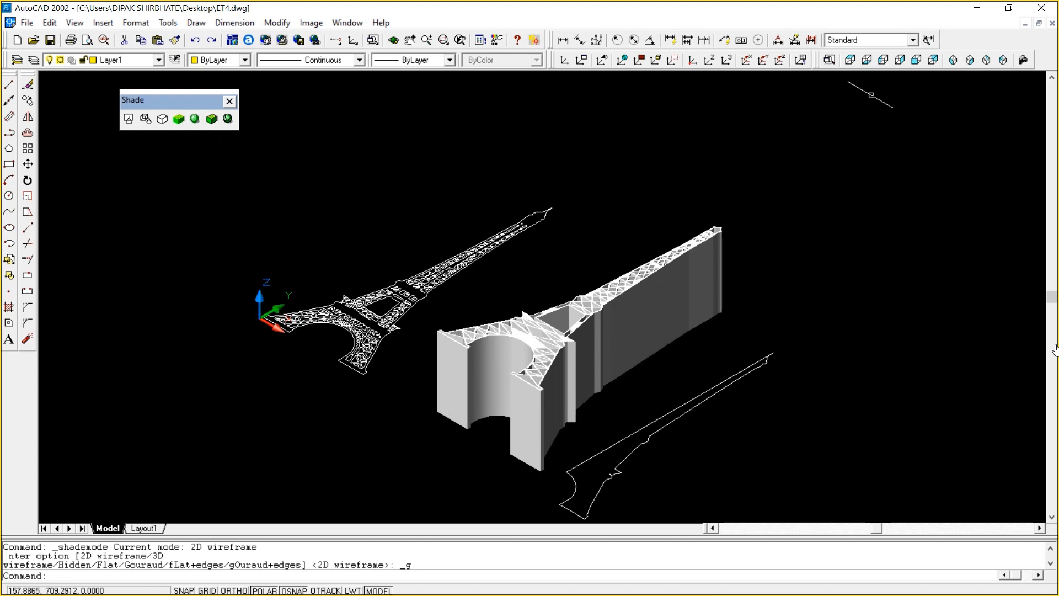
pyautogui.click(850, 59)
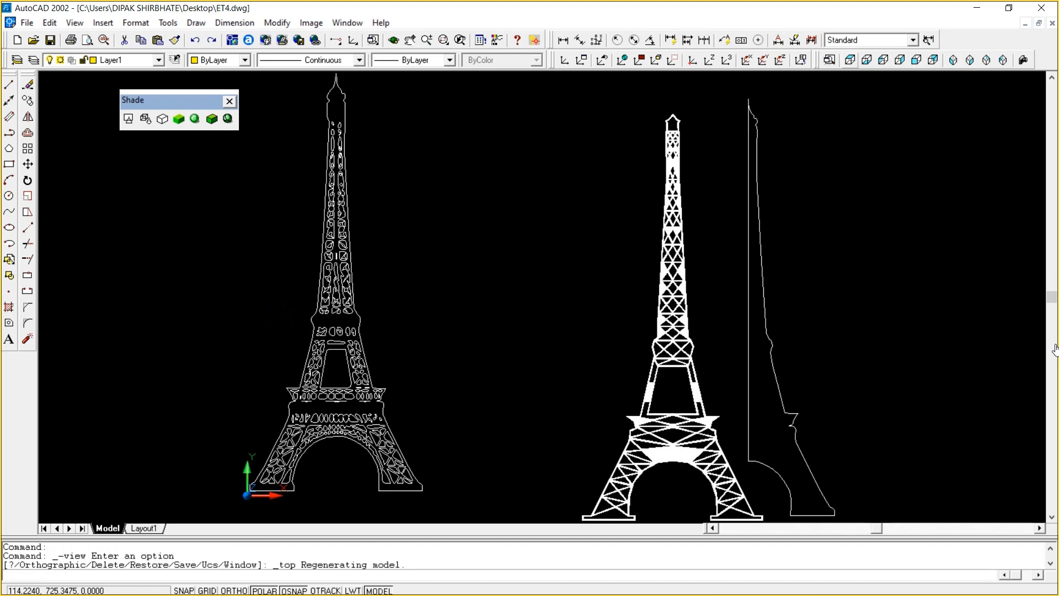
pyautogui.click(127, 119)
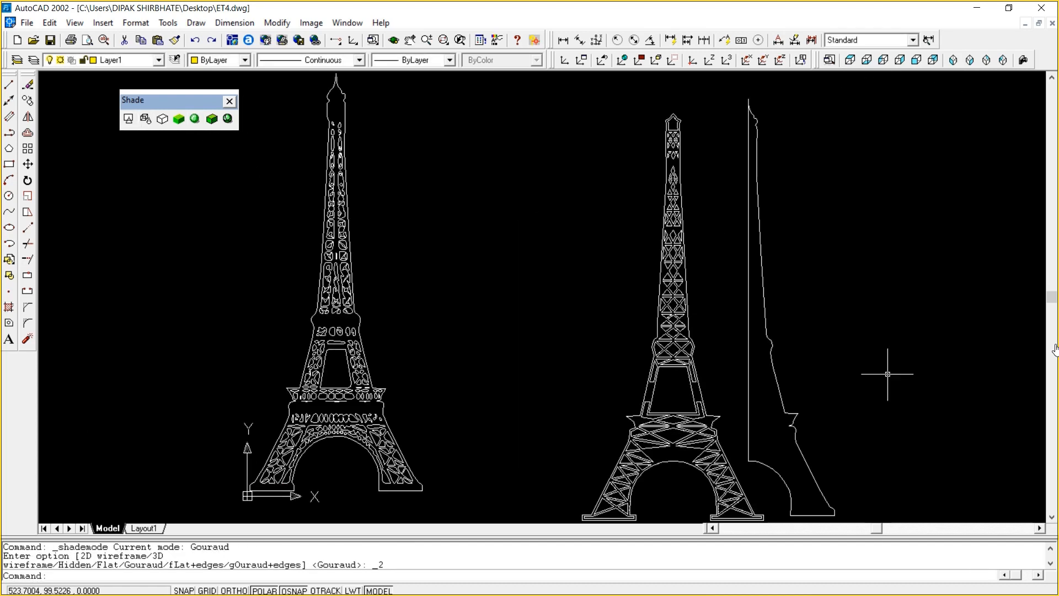
pyautogui.write('p')
pyautogui.press('Return')
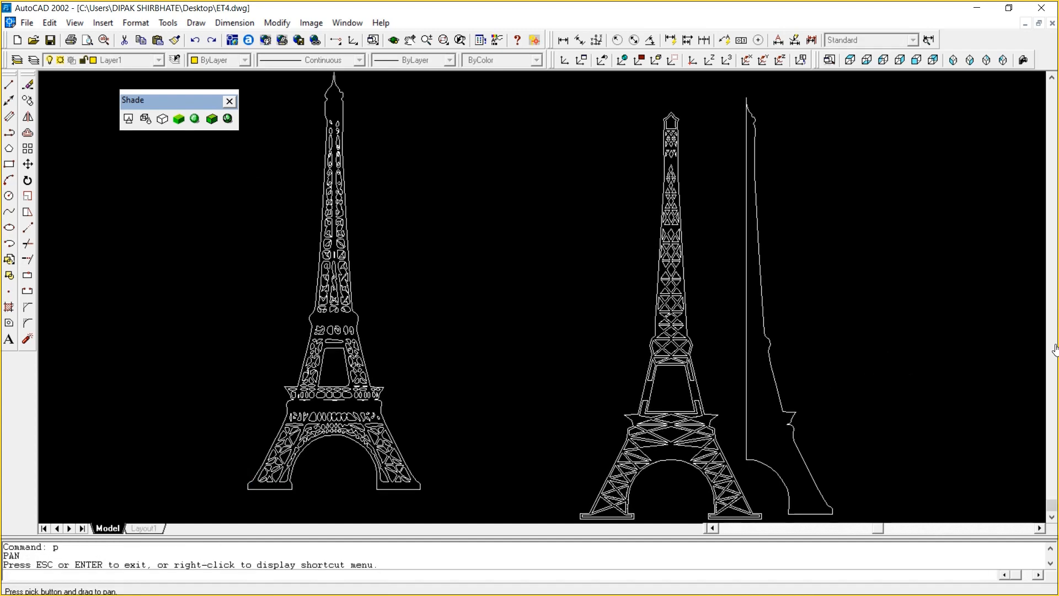
pyautogui.moveTo(894, 362); pyautogui.dragTo(783, 246)
pyautogui.rightClick(784, 246)
pyautogui.click(814, 255)
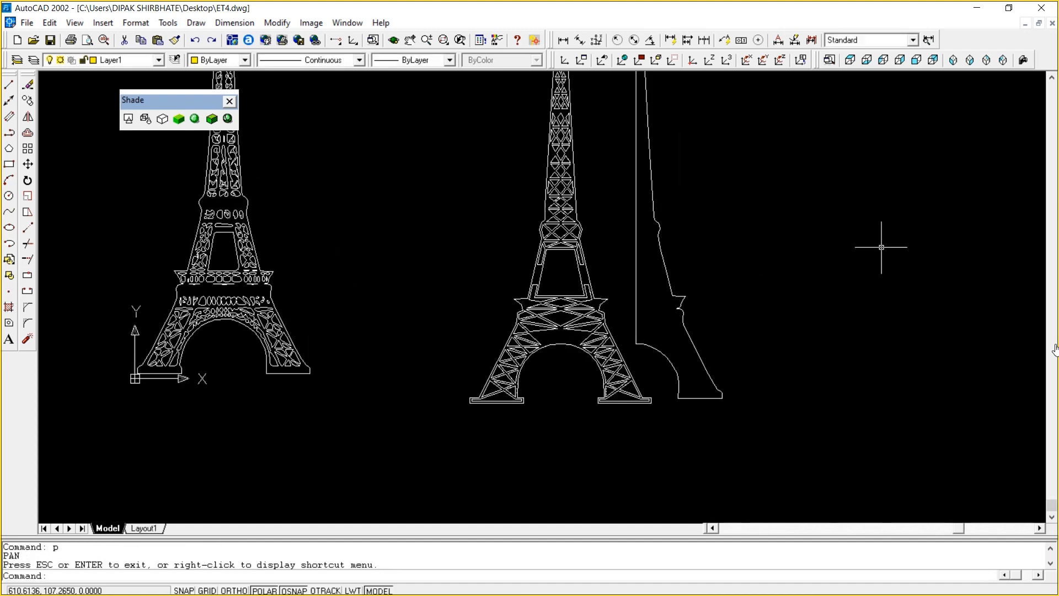
pyautogui.write('z')
pyautogui.press('Return')
pyautogui.write('w')
pyautogui.press('Return')
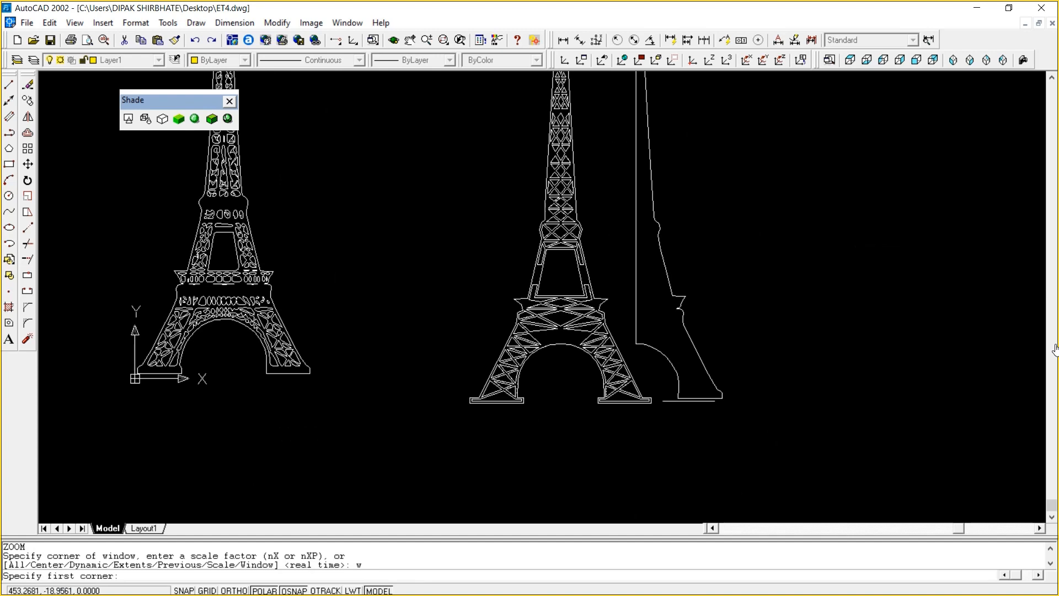
pyautogui.write('p\\')
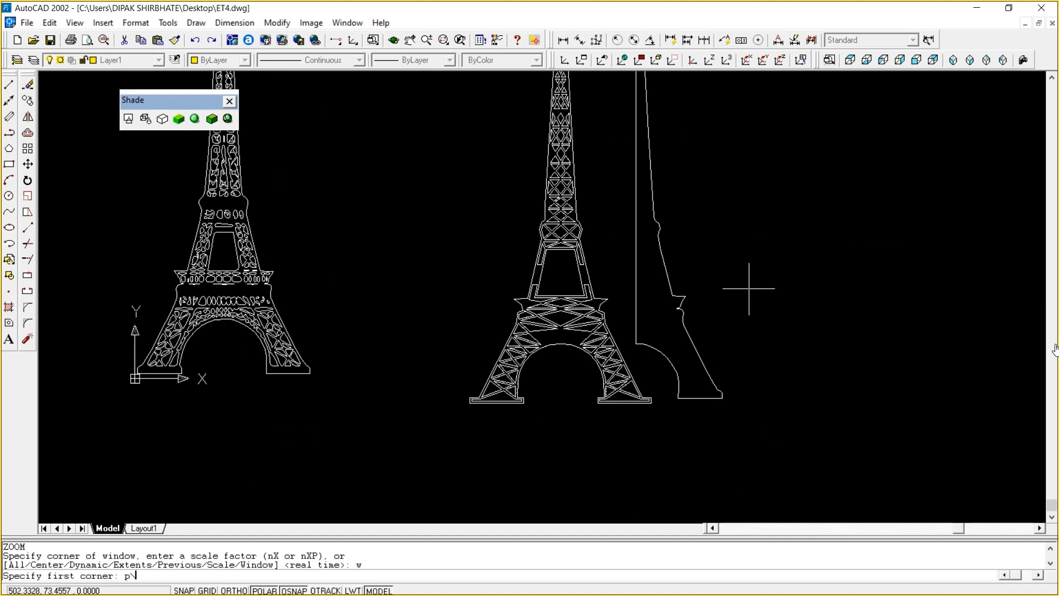
pyautogui.press('Return')
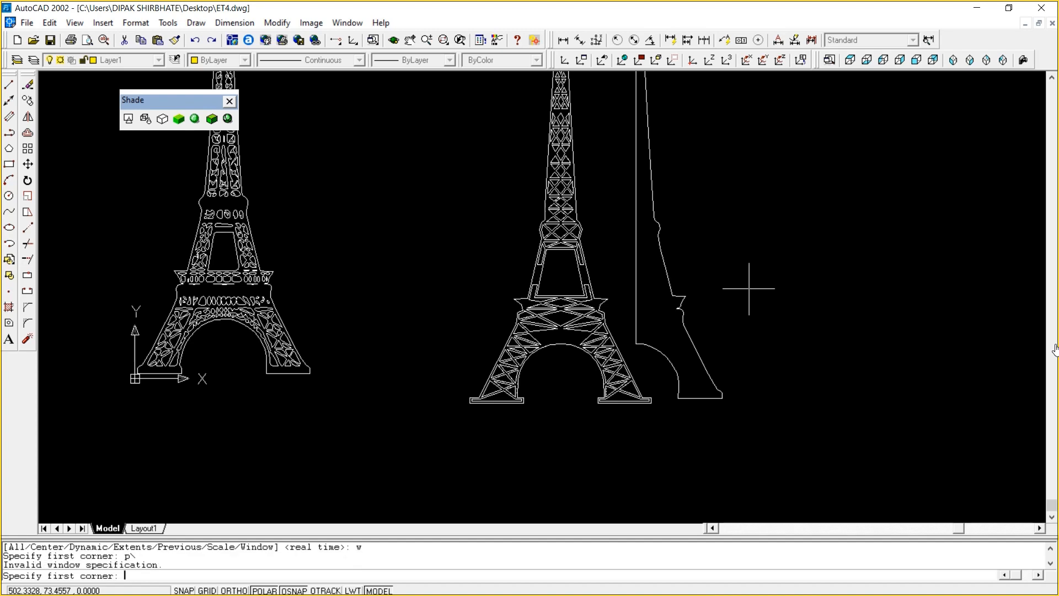
pyautogui.press('Escape')
# Erase the straight vertical line that closes the half-tower profile along its axis
pyautogui.write('p')
pyautogui.press('Return')
pyautogui.moveTo(749, 288); pyautogui.dragTo(702, 506)
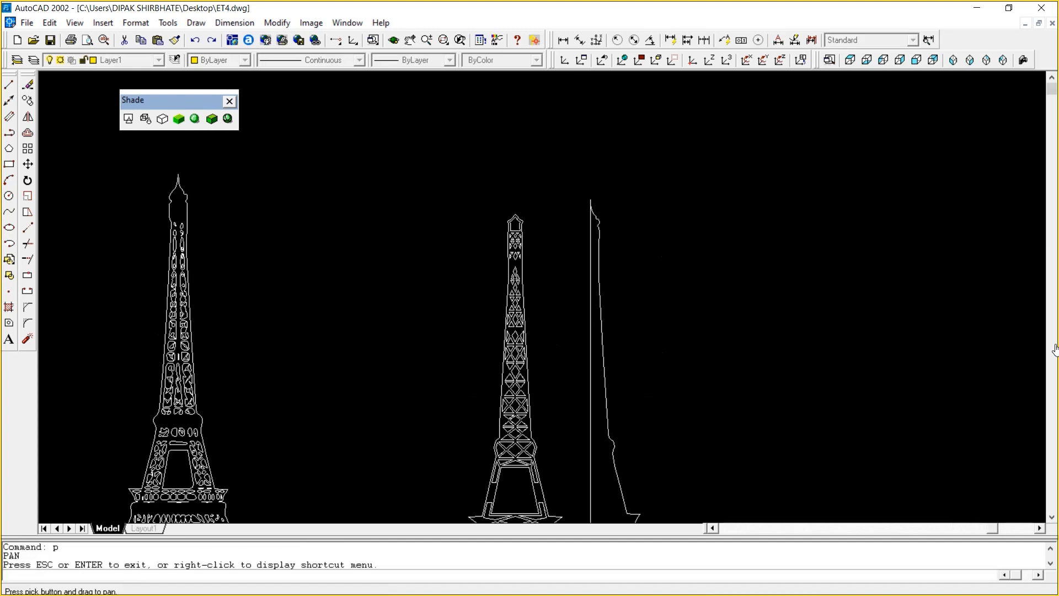
pyautogui.rightClick(779, 249)
pyautogui.click(775, 259)
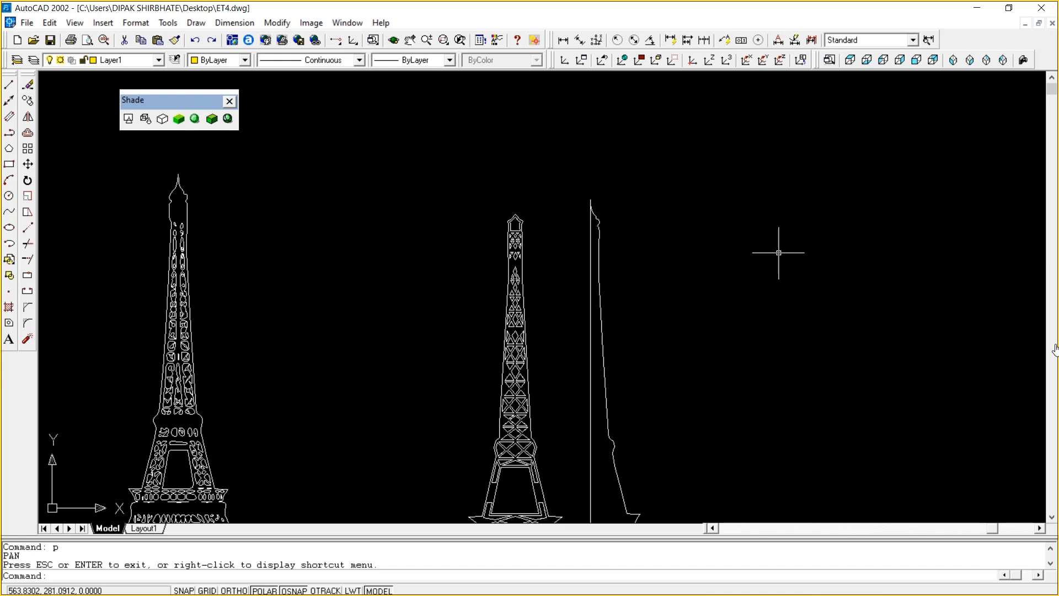
pyautogui.write('z')
pyautogui.press('Return')
pyautogui.write('w')
pyautogui.press('Return')
pyautogui.click(575, 173)
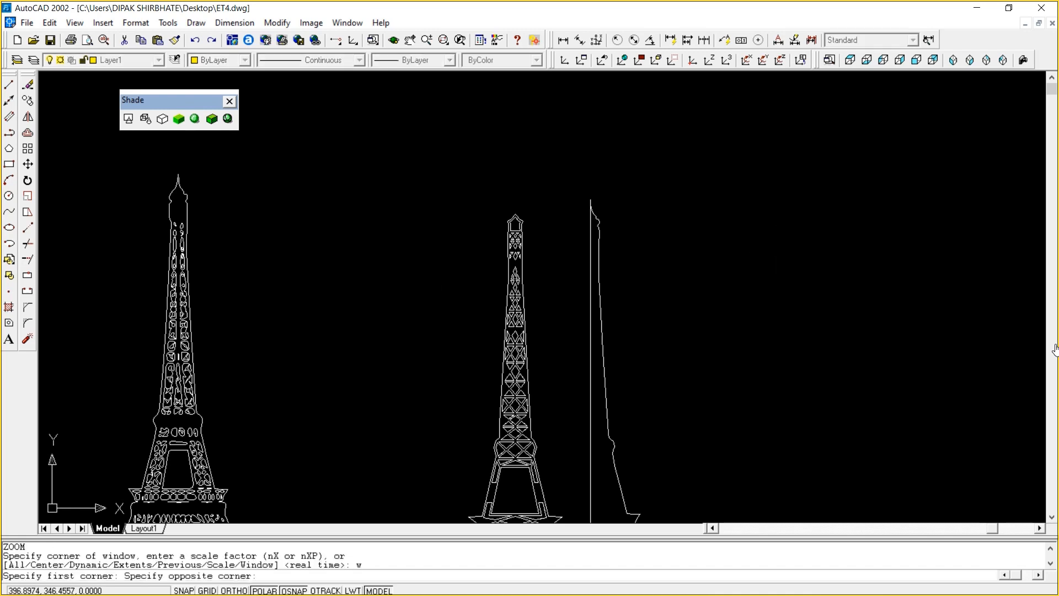
pyautogui.click(618, 265)
pyautogui.press('Escape')
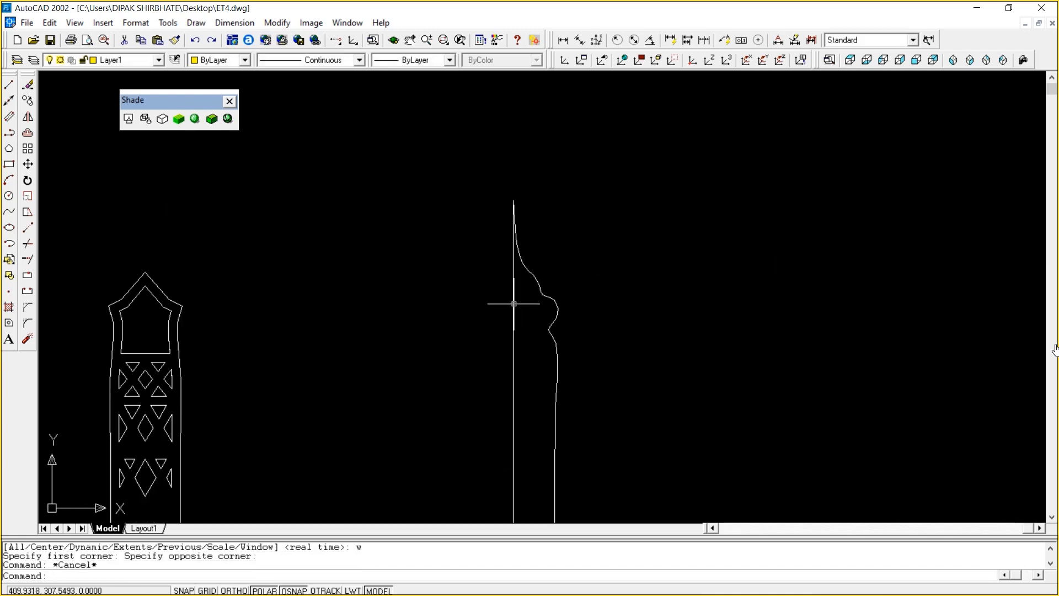
pyautogui.press('Escape')
pyautogui.press('Escape')
pyautogui.click(512, 306)
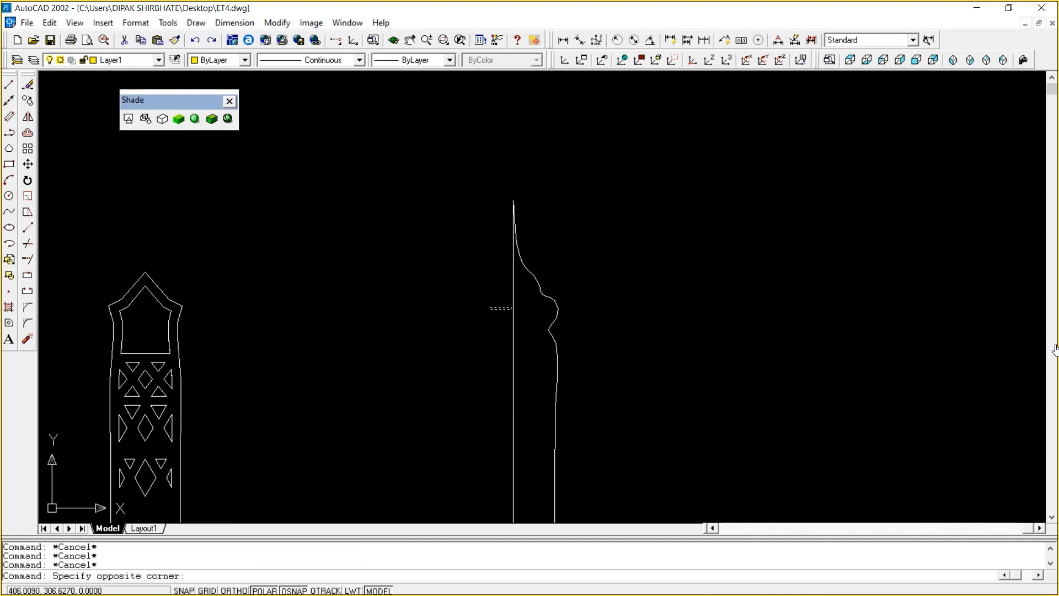
pyautogui.click(492, 308)
pyautogui.click(515, 305)
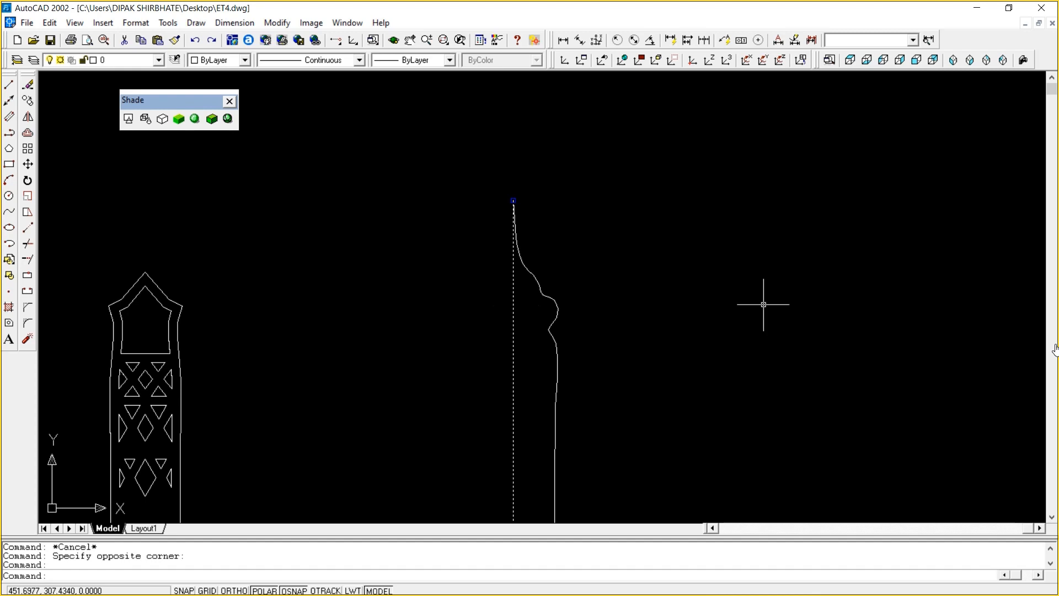
pyautogui.press('Delete')
pyautogui.press('Escape')
pyautogui.press('Escape')
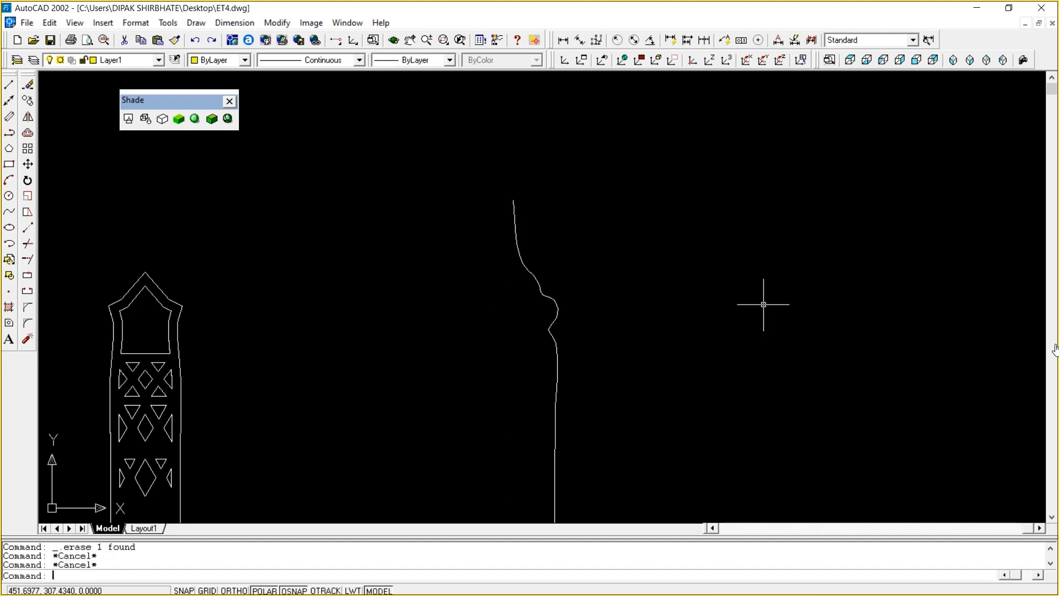
# Display the whole drawing in a southeast isometric view with 3D wireframe shading
pyautogui.press('Escape')
pyautogui.write('z')
pyautogui.press('Return')
pyautogui.press('Return')
pyautogui.moveTo(542, 249); pyautogui.dragTo(542, 414)
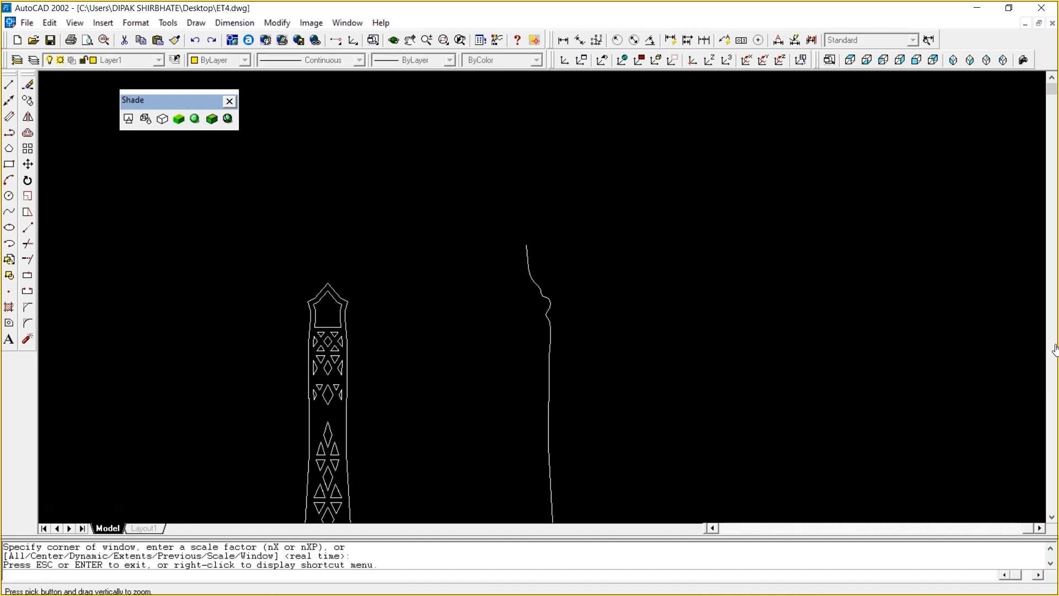
pyautogui.moveTo(634, 111); pyautogui.dragTo(634, 341)
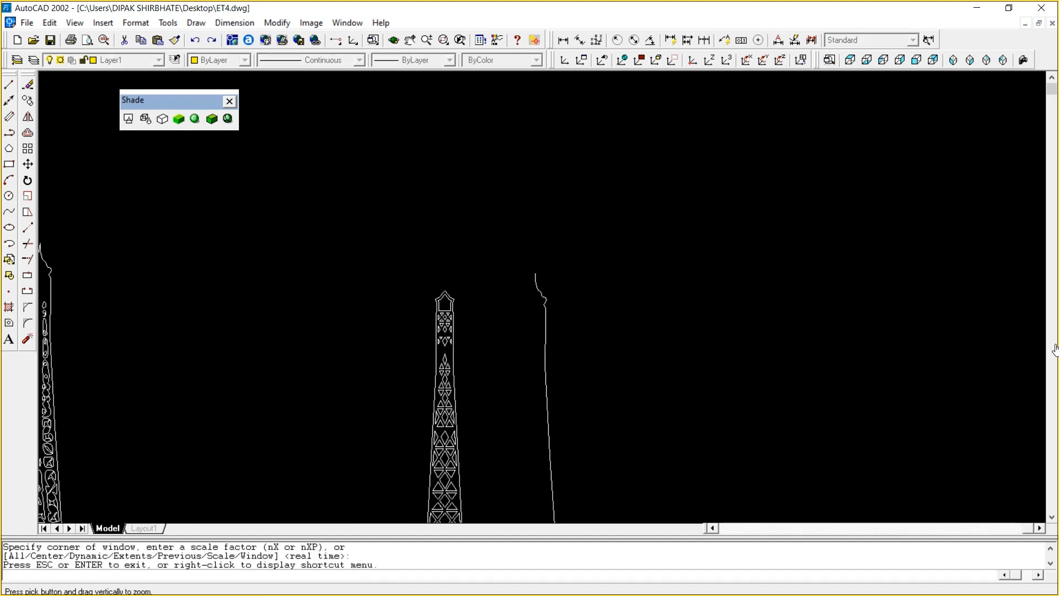
pyautogui.rightClick(635, 342)
pyautogui.click(666, 351)
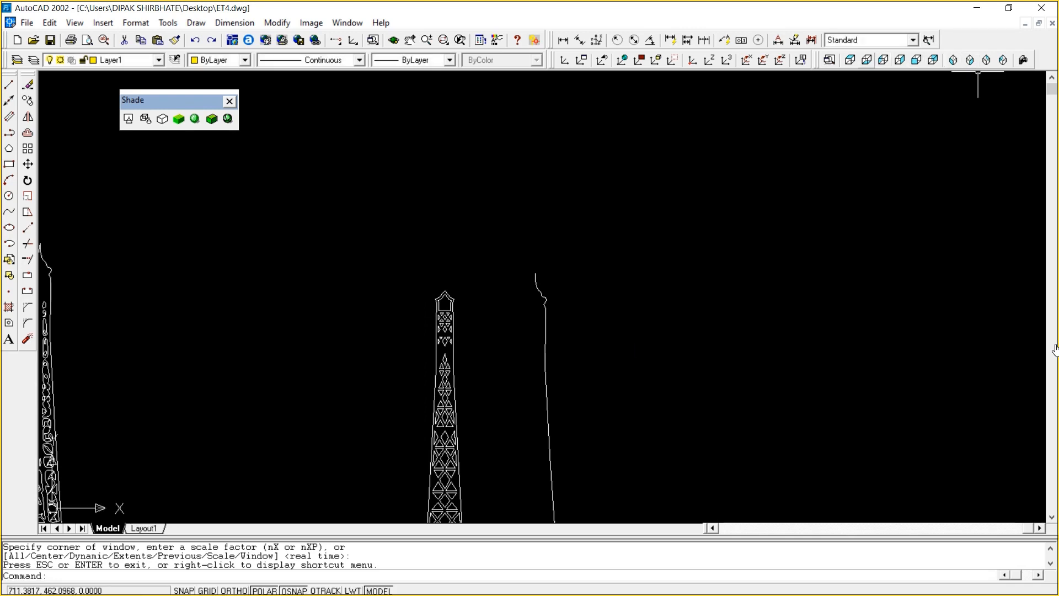
pyautogui.click(850, 59)
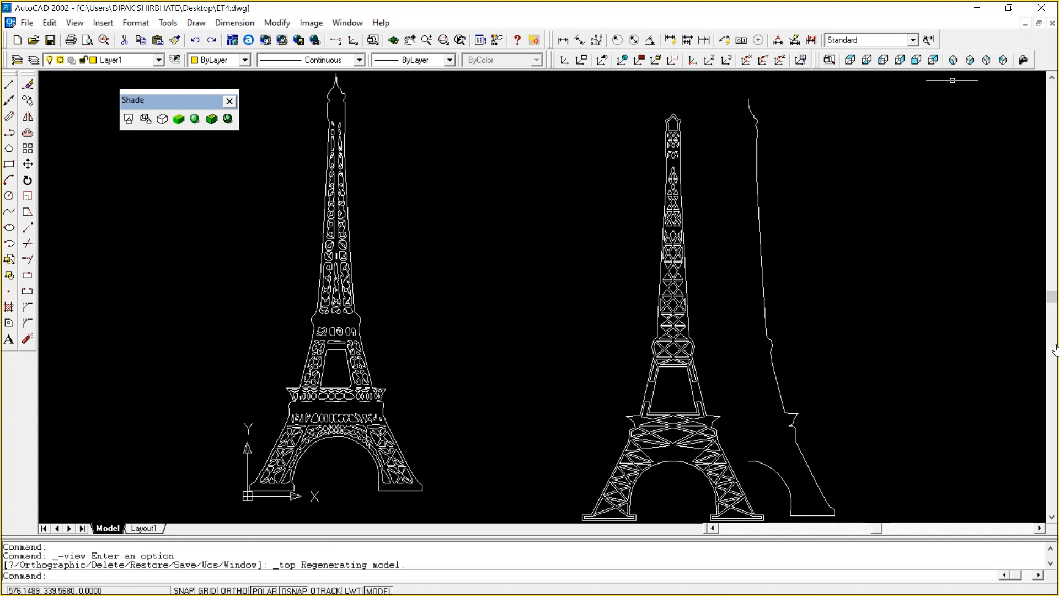
pyautogui.click(970, 60)
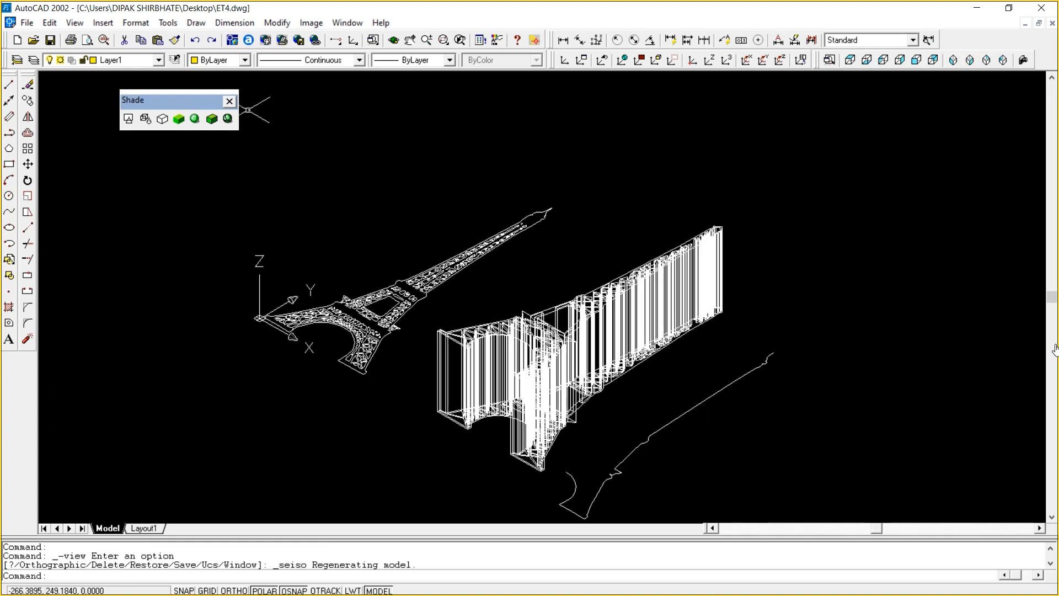
pyautogui.click(162, 118)
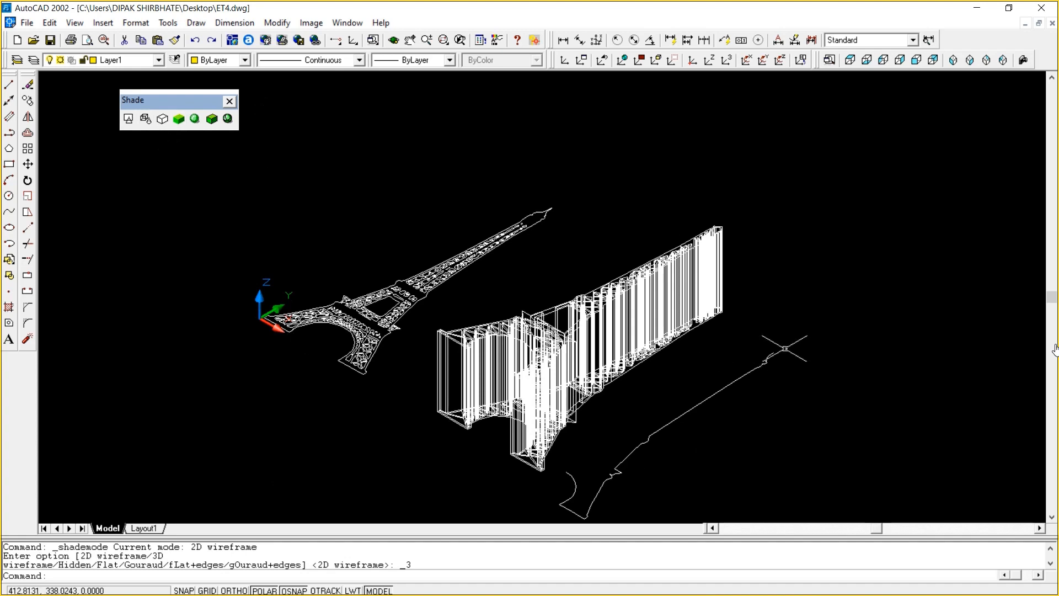
# Copy the top lattice face of the extruded tower with SOLIDEDIT and place the copy slightly away from the solid
pyautogui.write('z')
pyautogui.press('Return')
pyautogui.write('w')
pyautogui.press('Return')
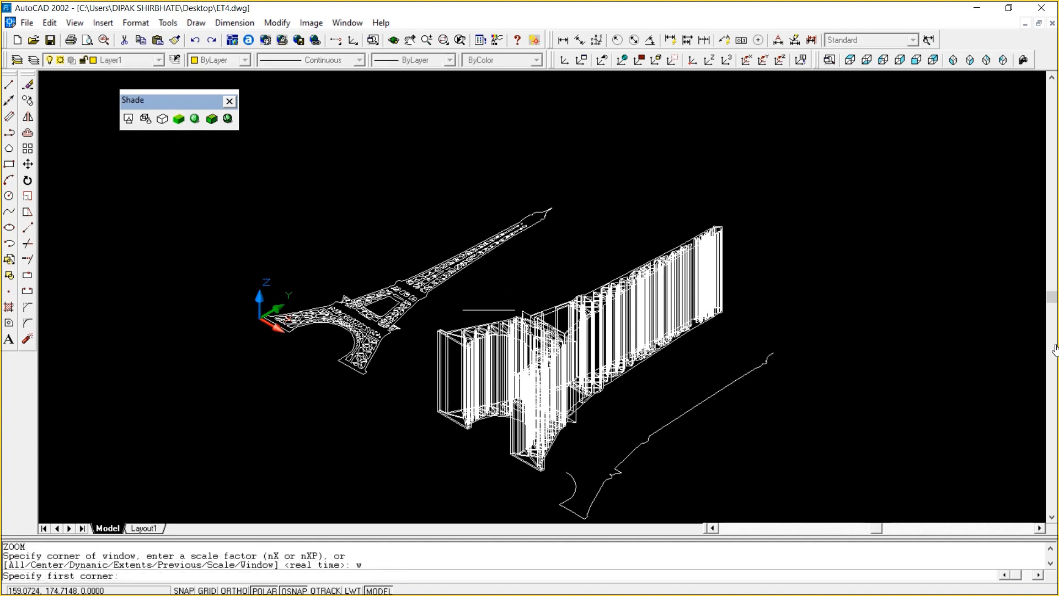
pyautogui.click(404, 309)
pyautogui.click(472, 345)
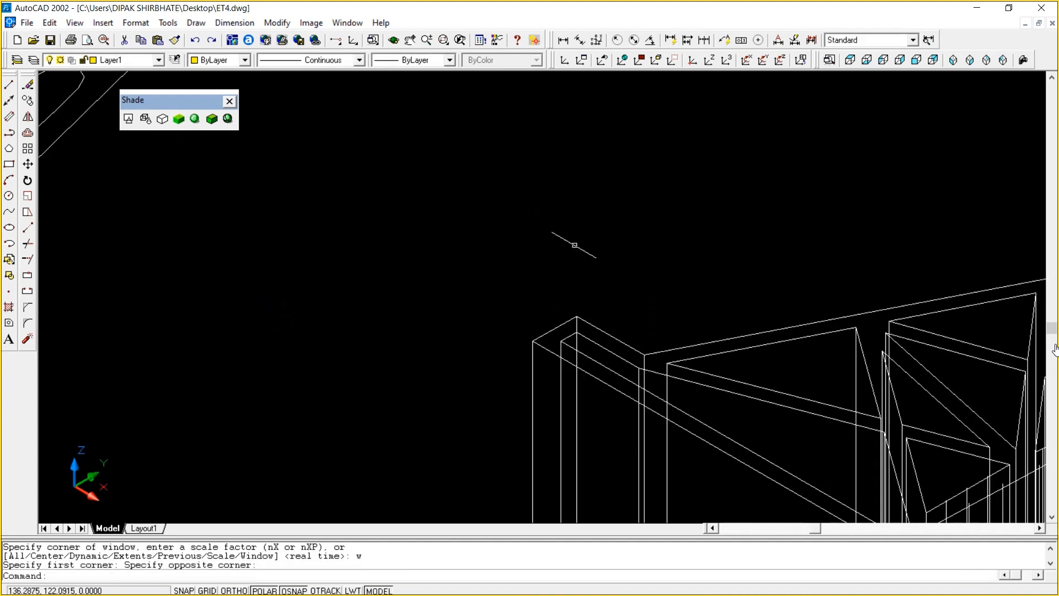
pyautogui.press('Escape')
pyautogui.press('Escape')
pyautogui.write('sc')
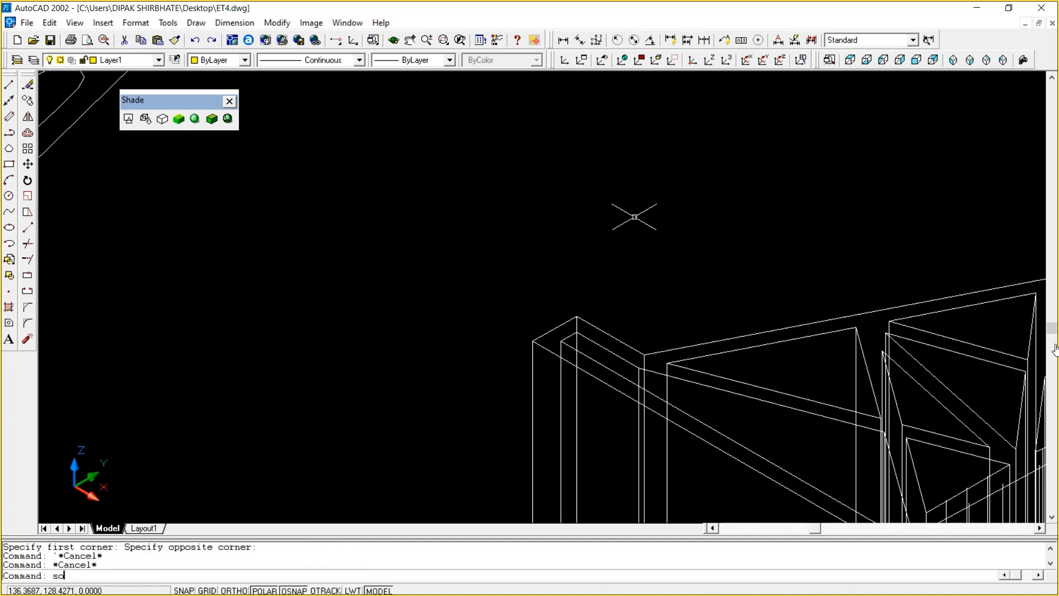
pyautogui.write('liecit')
pyautogui.press('Return')
pyautogui.write('solidedit')
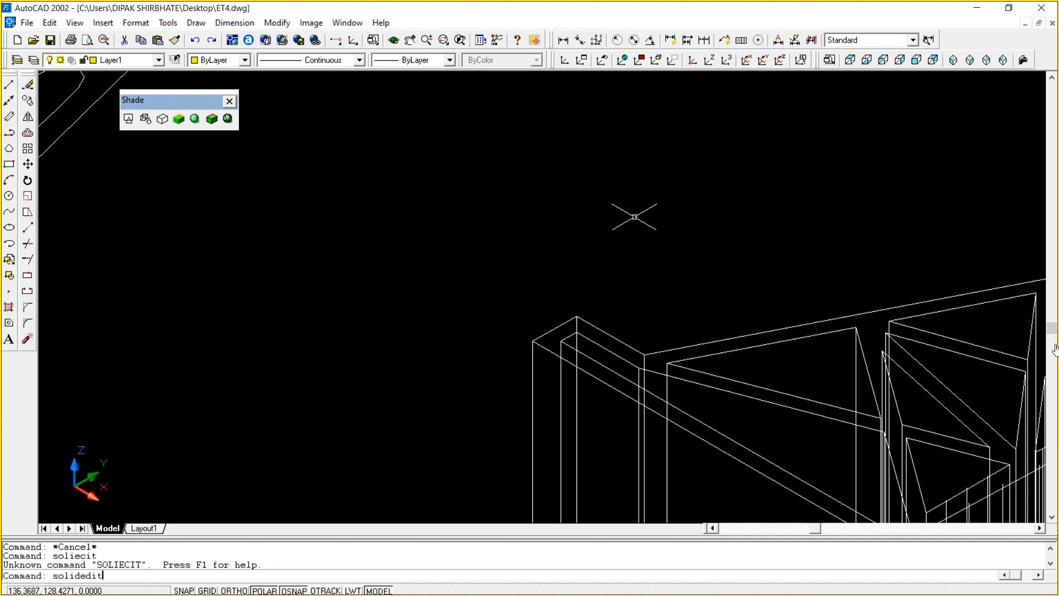
pyautogui.press('Return')
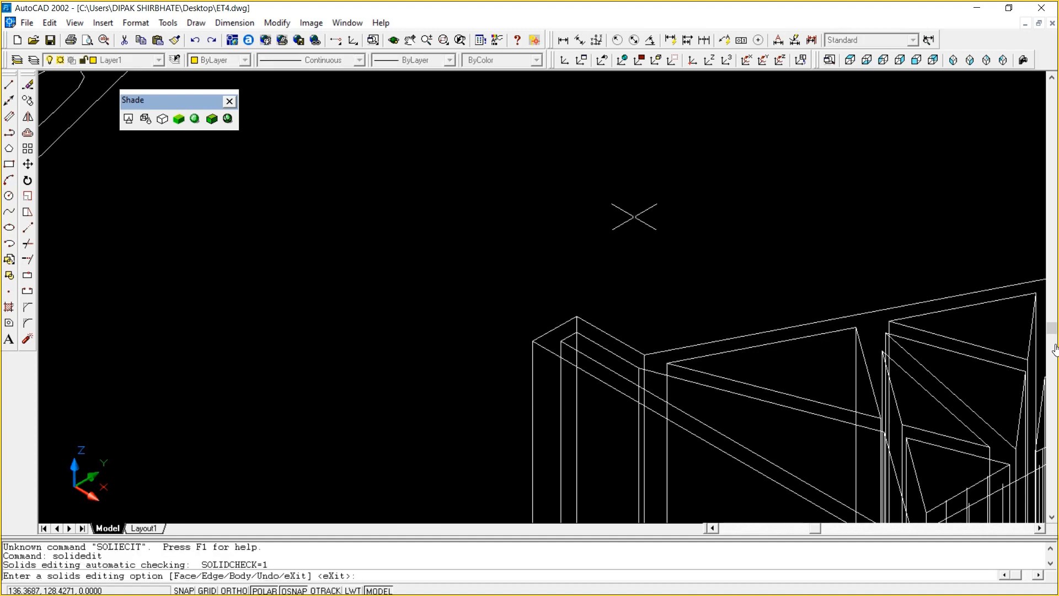
pyautogui.write('f')
pyautogui.press('Return')
pyautogui.write('c')
pyautogui.press('Return')
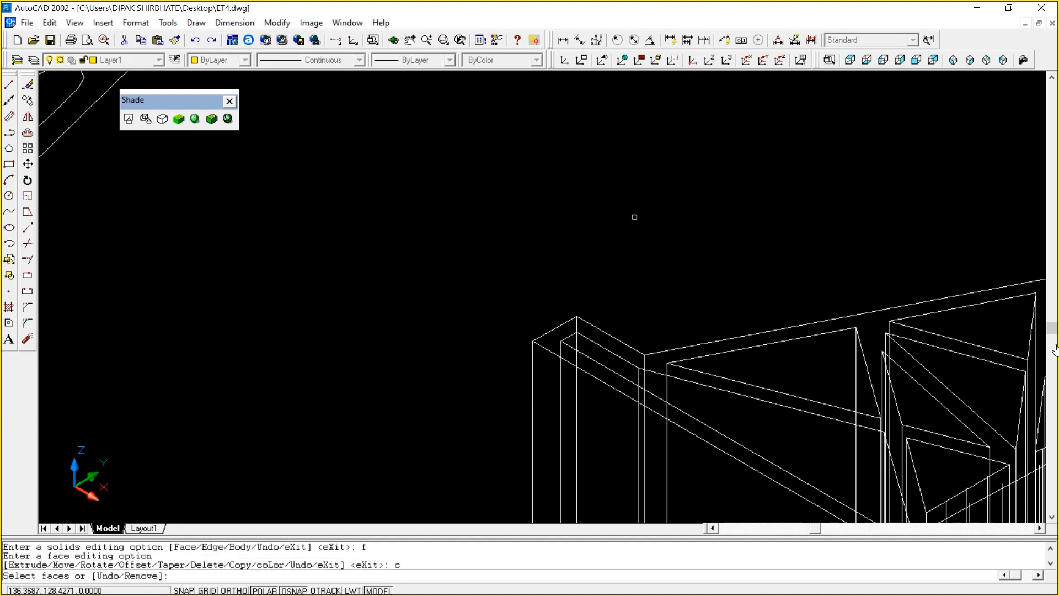
pyautogui.click(562, 330)
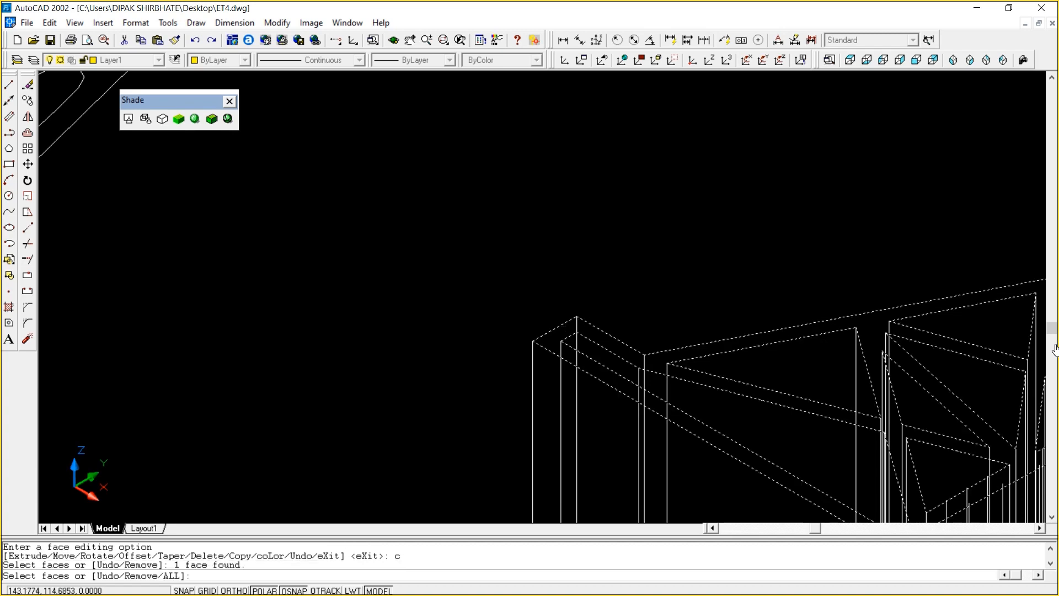
pyautogui.press('Return')
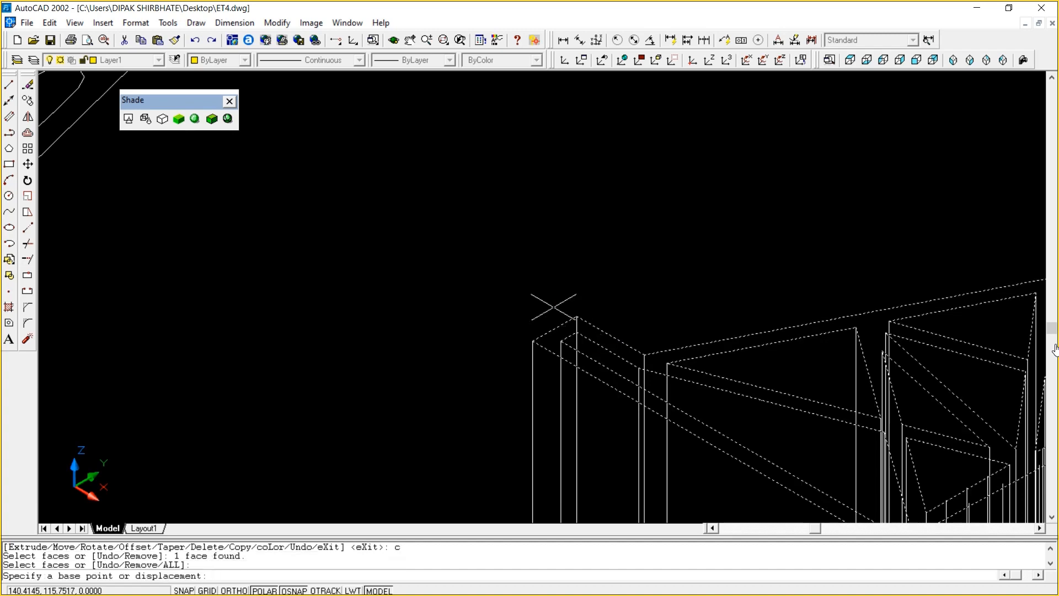
pyautogui.click(554, 307)
pyautogui.click(364, 198)
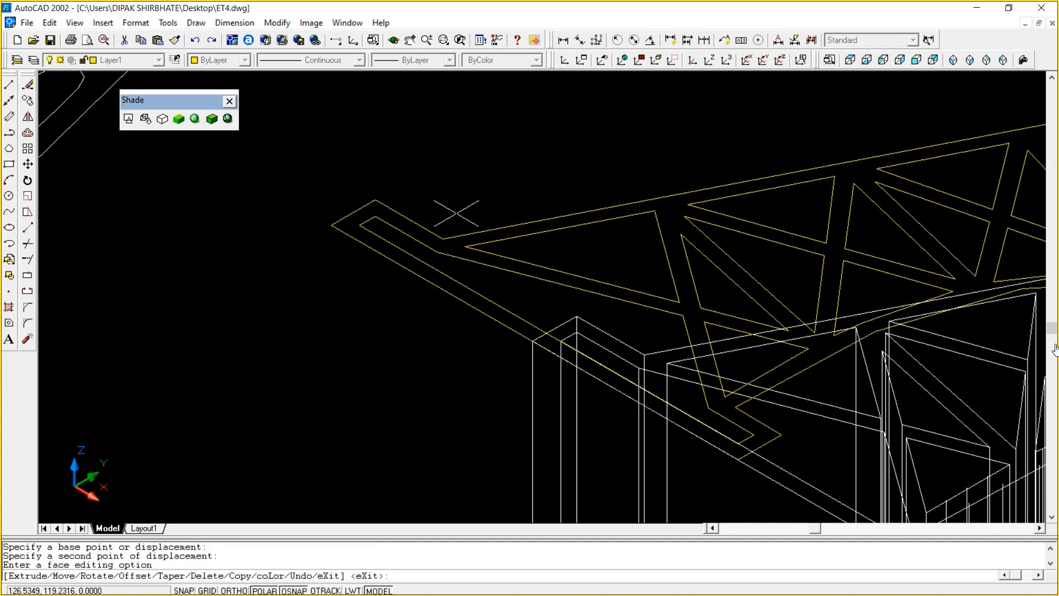
pyautogui.press('Escape')
pyautogui.press('Escape')
pyautogui.press('Escape')
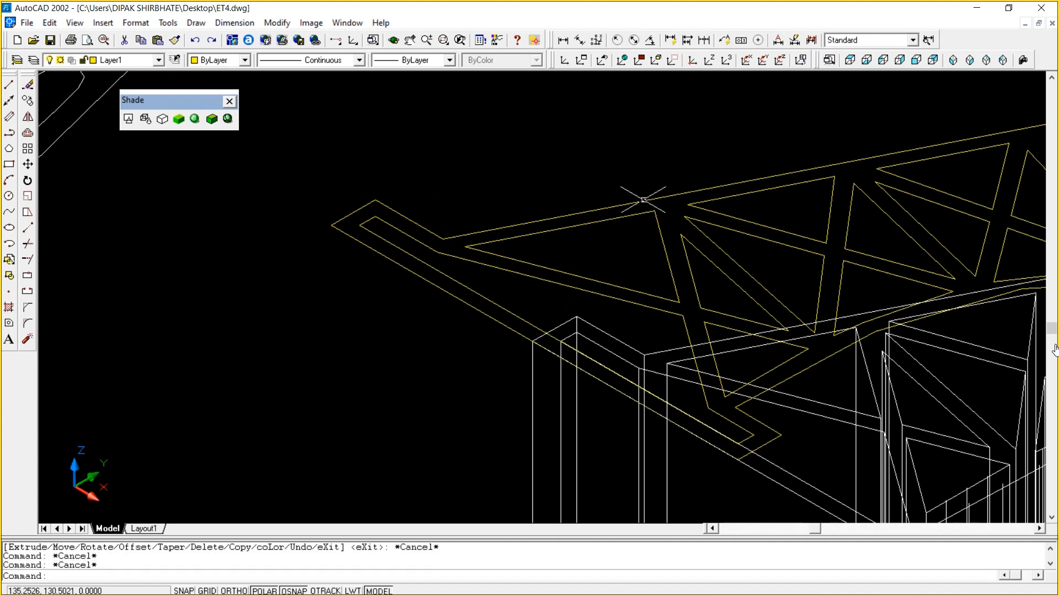
# Examine the copied lattice face in relation to the extruded tower solid
pyautogui.write('z')
pyautogui.press('Return')
pyautogui.press('Return')
pyautogui.moveTo(643, 200); pyautogui.dragTo(643, 447)
pyautogui.scroll(-1, 1055, 349)
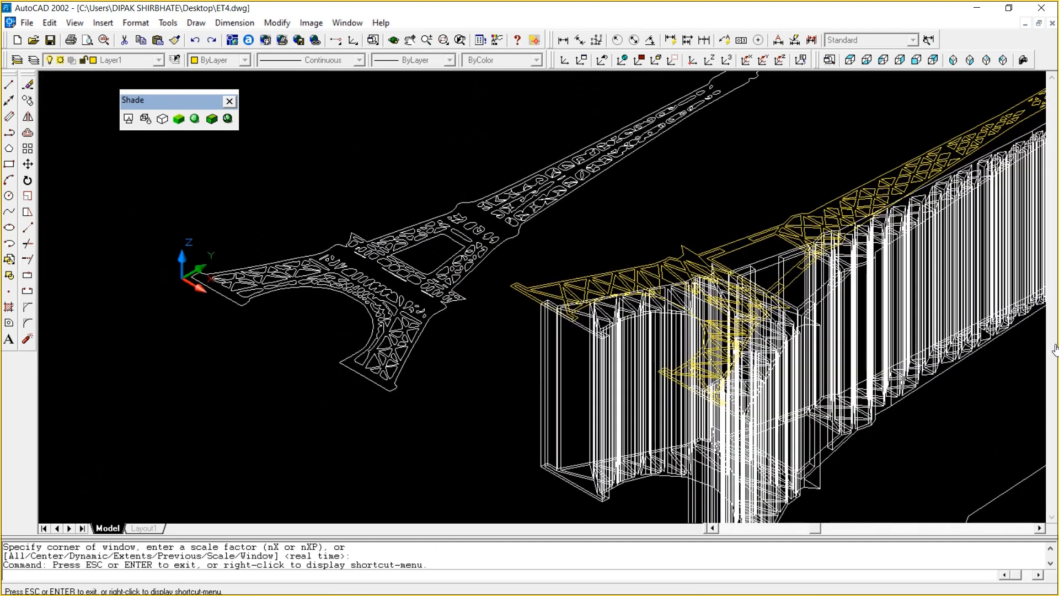
pyautogui.press('Escape')
pyautogui.press('Escape')
pyautogui.press('Escape')
pyautogui.press('Escape')
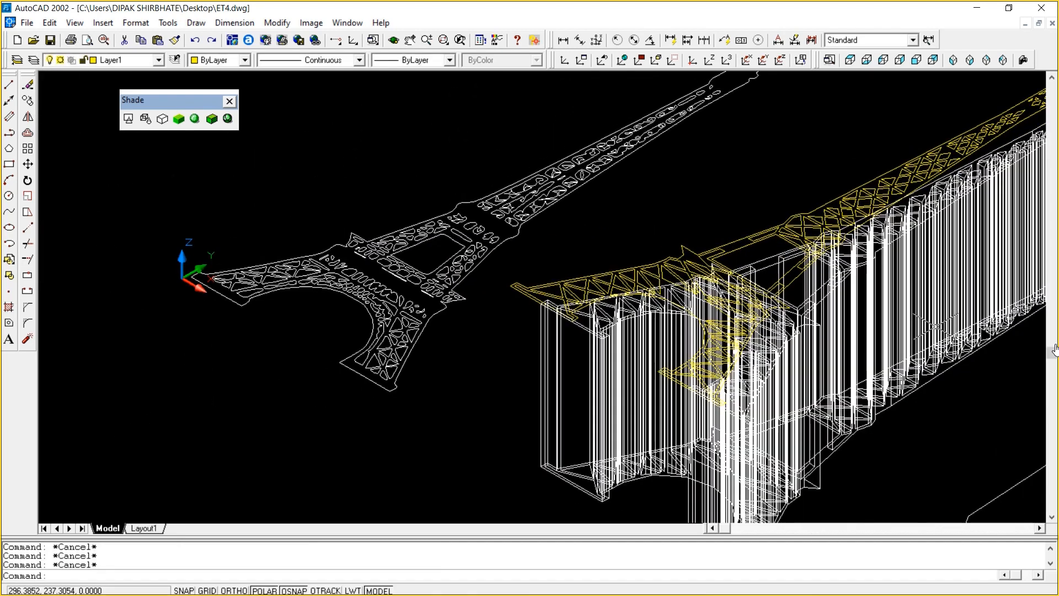
# Erase the half-tower profile outline lying beside the extruded tower solid
pyautogui.write('z')
pyautogui.press('Return')
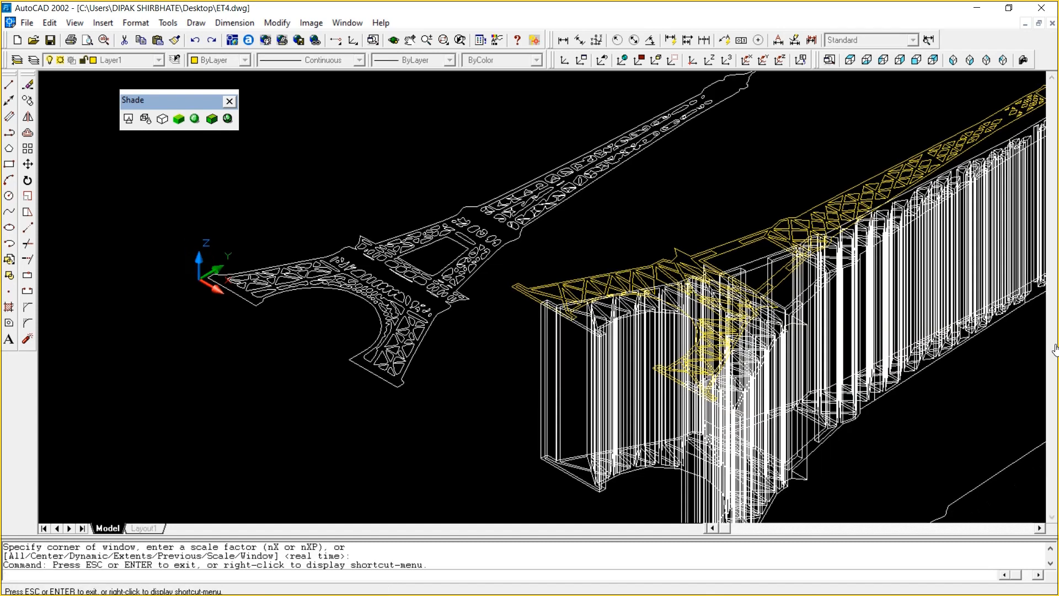
pyautogui.click(860, 310)
pyautogui.click(639, 403)
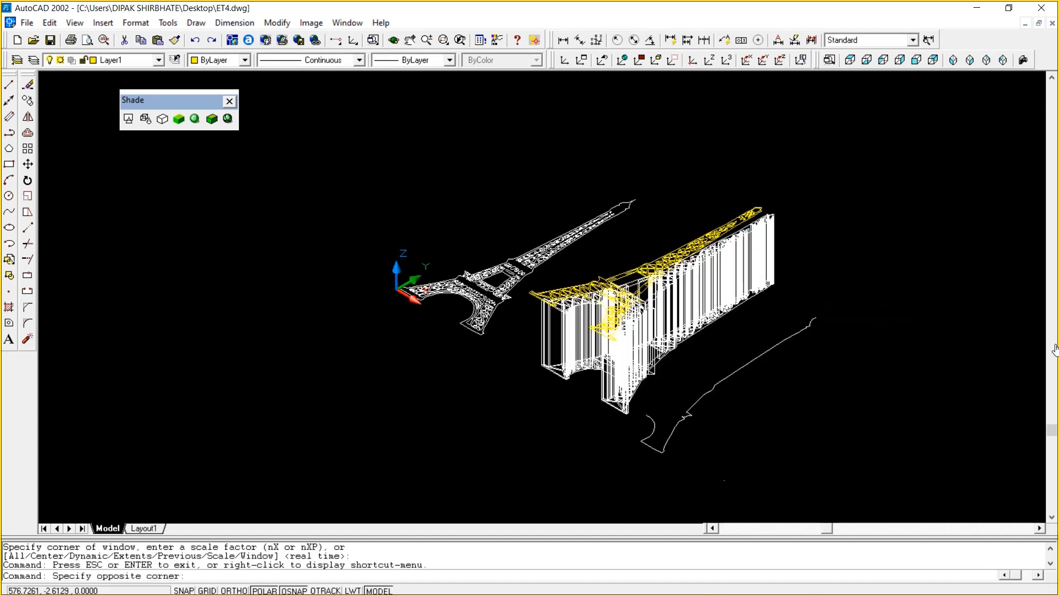
pyautogui.click(724, 480)
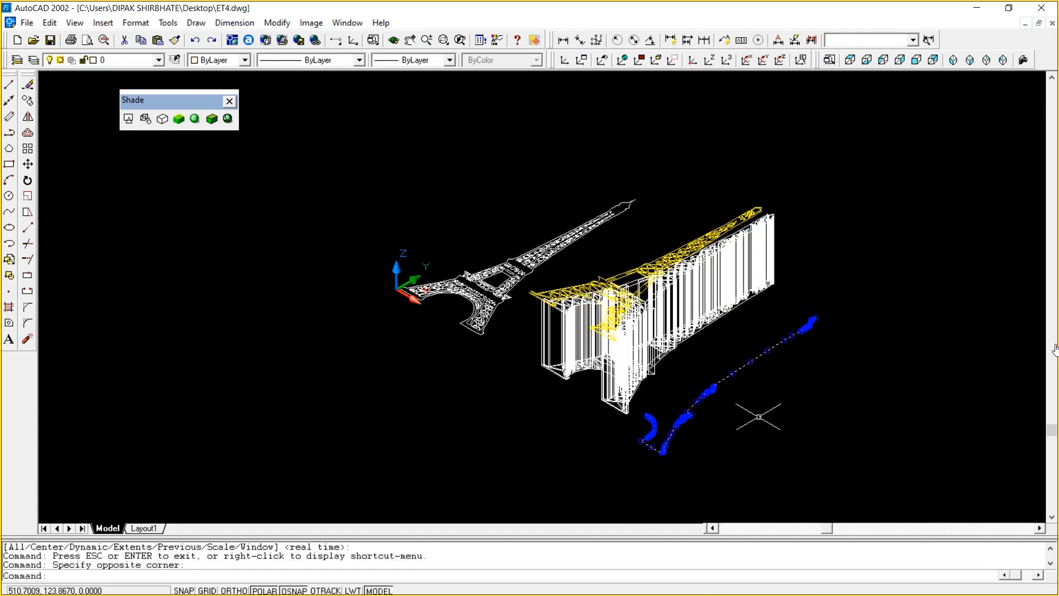
pyautogui.press('Delete')
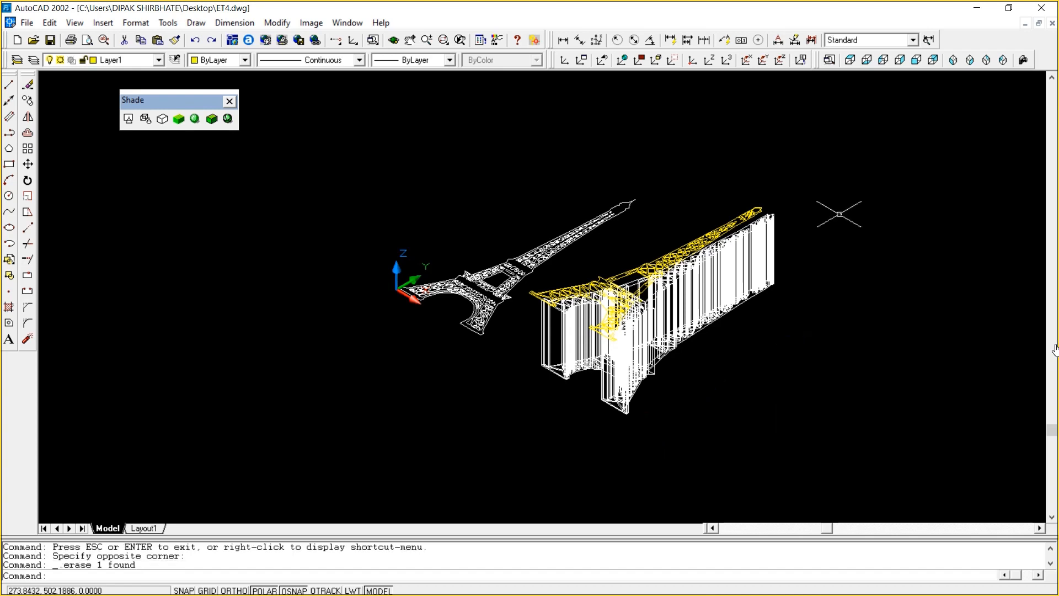
# Move the copied yellow lattice face from its tip to the empty area beyond the extruded tower solid
pyautogui.write('m')
pyautogui.press('Return')
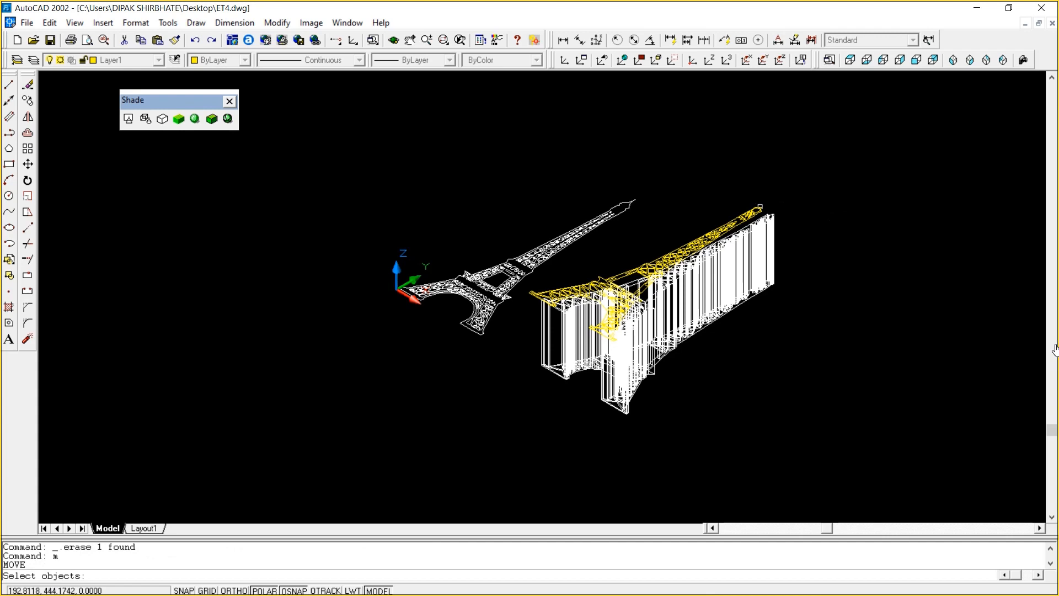
pyautogui.click(759, 207)
pyautogui.press('Return')
pyautogui.click(759, 208)
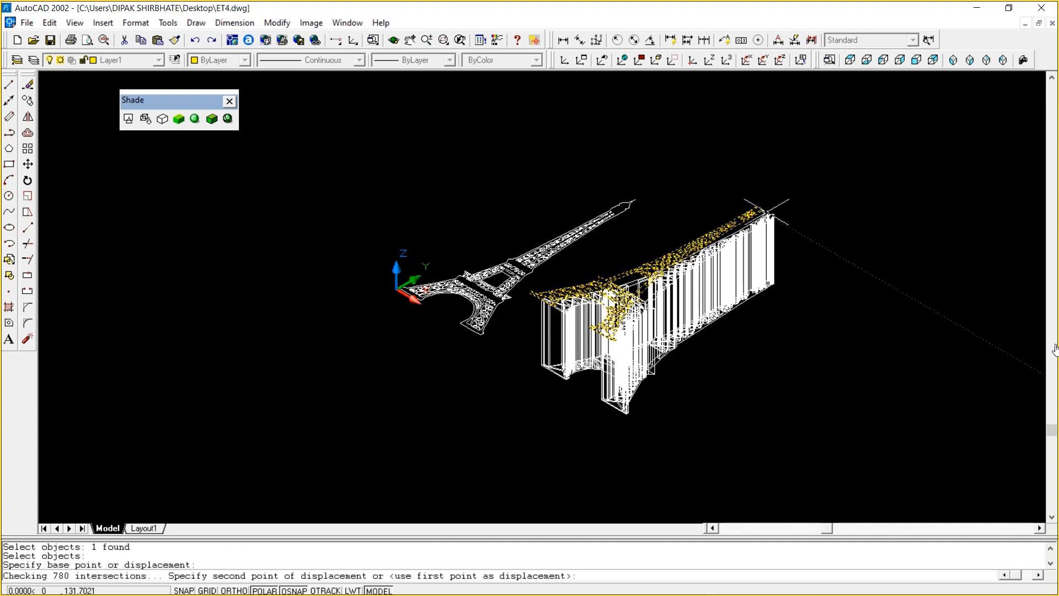
pyautogui.click(971, 332)
pyautogui.press('Escape')
pyautogui.press('Escape')
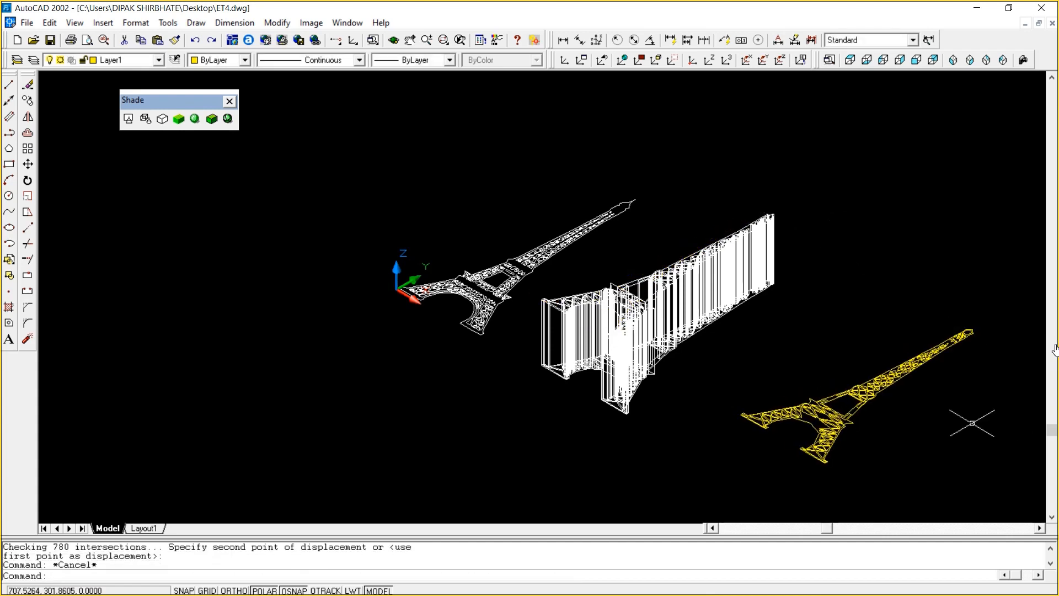
pyautogui.click(982, 453)
pyautogui.press('Escape')
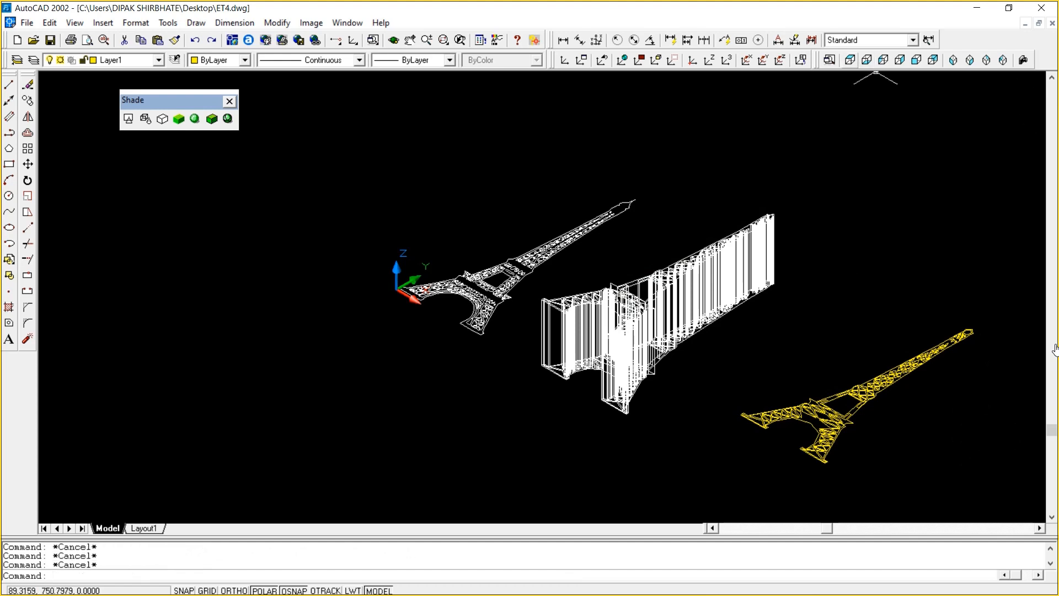
# Display the drawing in top view with 2D wireframe shading and bring the yellow lattice face into view
pyautogui.click(850, 59)
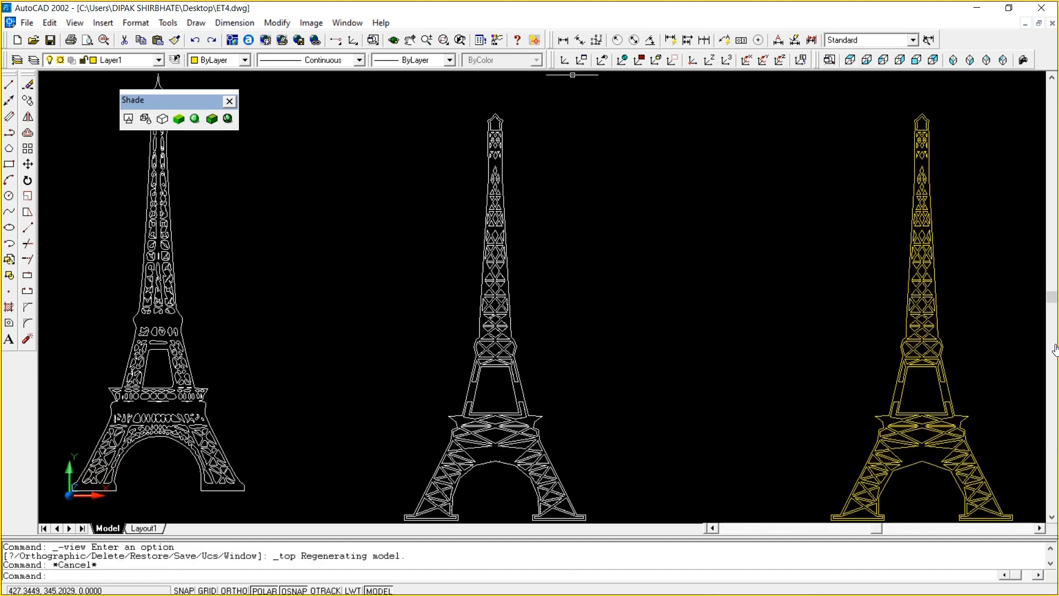
pyautogui.click(127, 119)
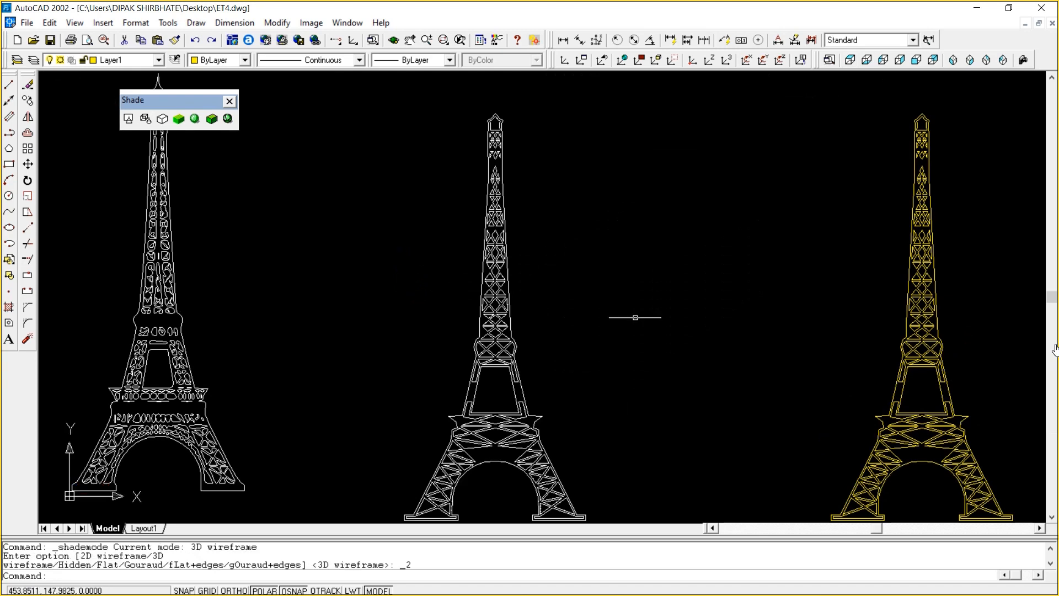
pyautogui.write('p')
pyautogui.press('Return')
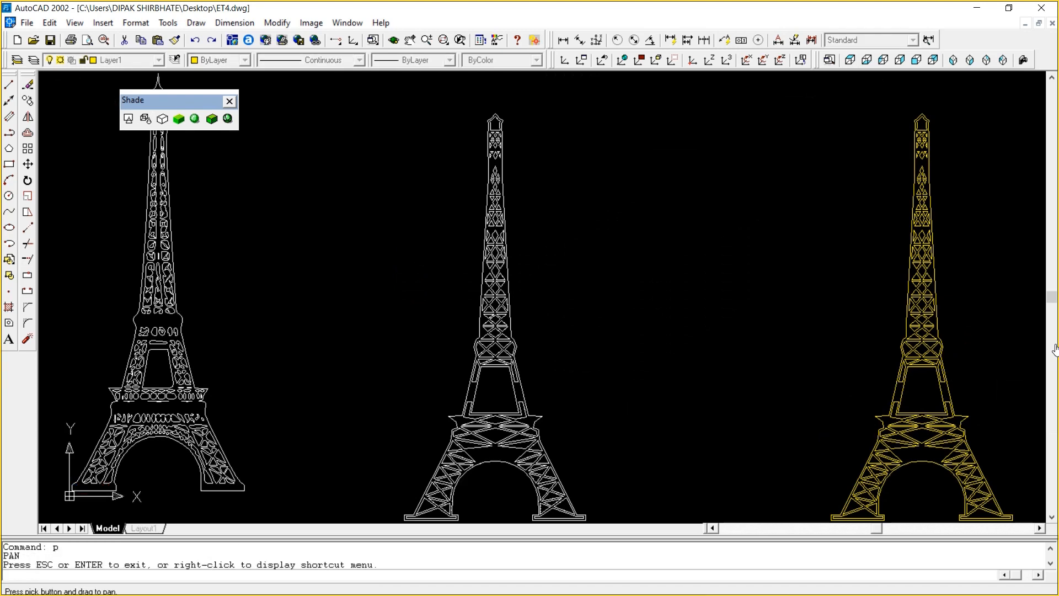
pyautogui.moveTo(1055, 348); pyautogui.dragTo(769, 202)
pyautogui.rightClick(783, 232)
pyautogui.click(812, 241)
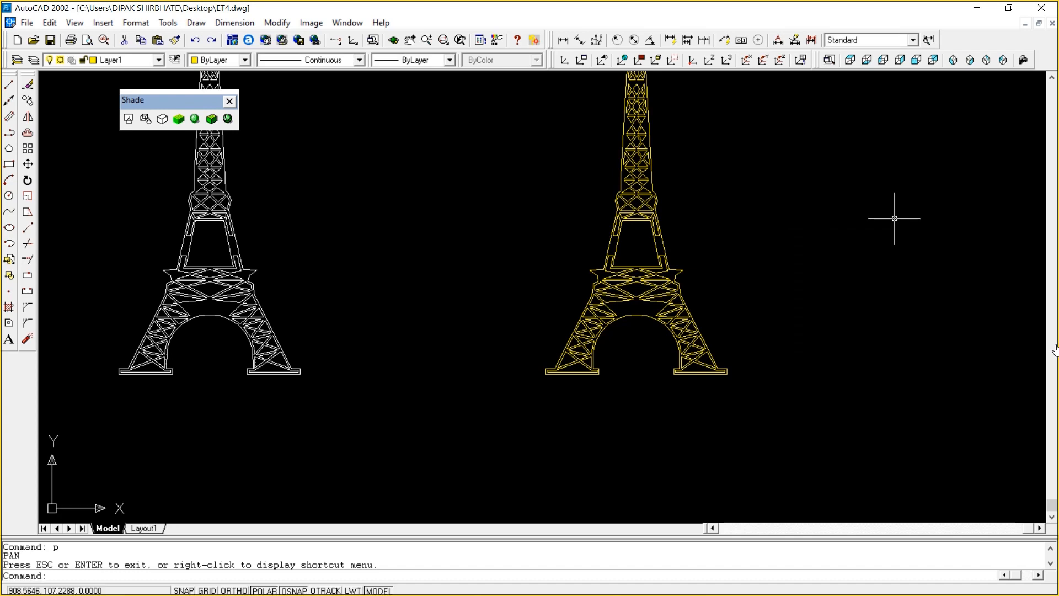
# Explode the copied yellow lattice face into separate edges
pyautogui.write('z')
pyautogui.press('Return')
pyautogui.write('w')
pyautogui.press('Return')
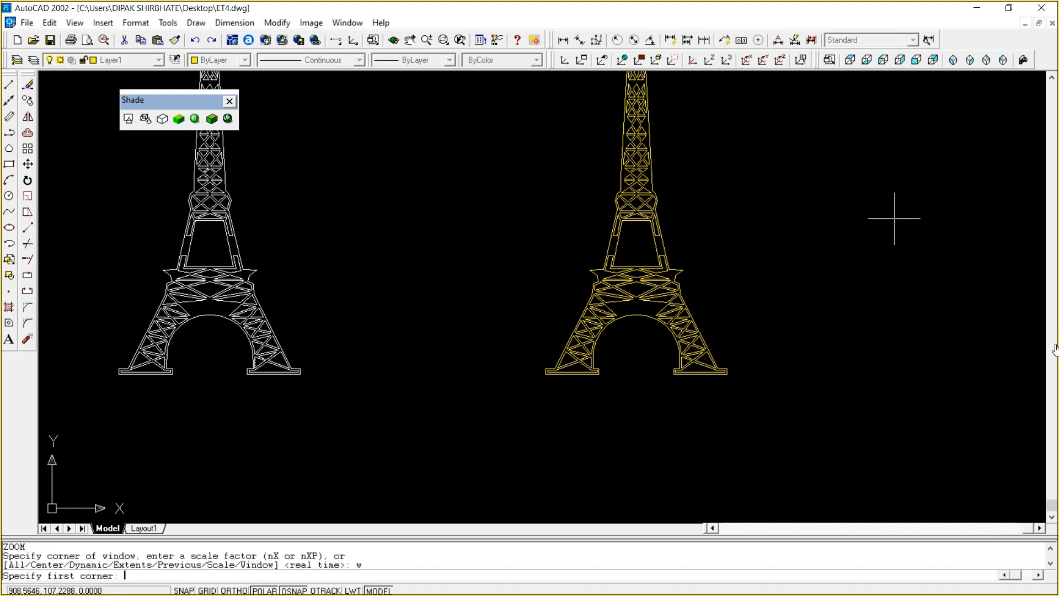
pyautogui.click(554, 232)
pyautogui.click(781, 398)
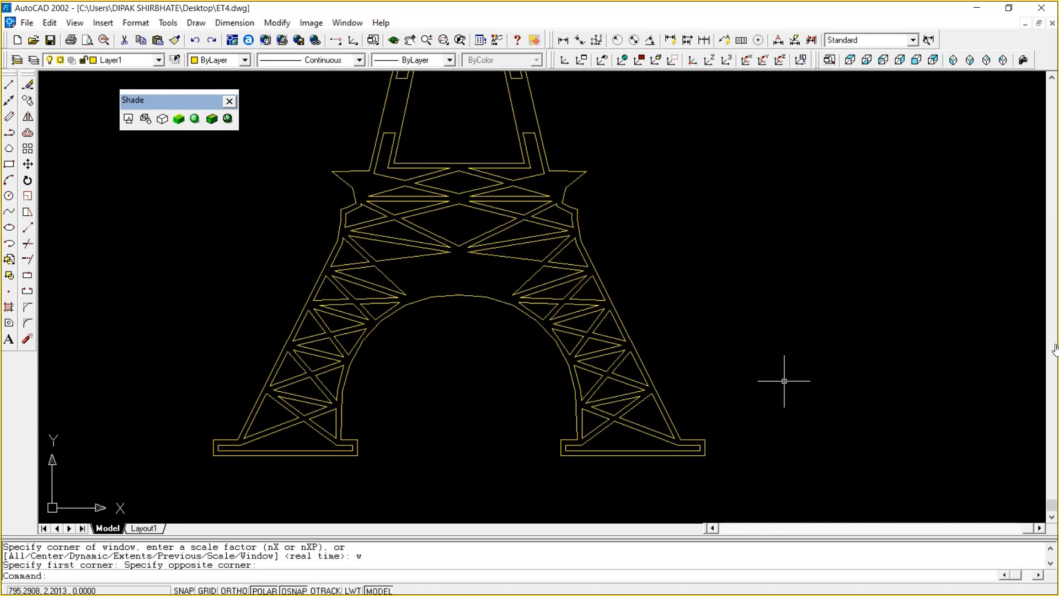
pyautogui.press('Escape')
pyautogui.press('Escape')
pyautogui.press('Escape')
pyautogui.write('x')
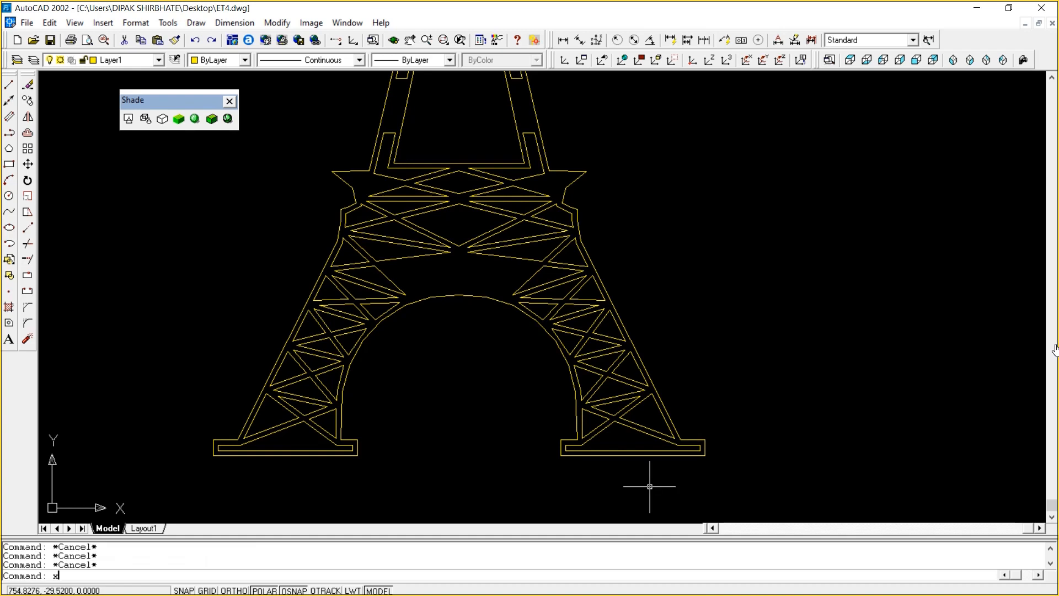
pyautogui.press('Return')
pyautogui.click(587, 453)
pyautogui.press('Return')
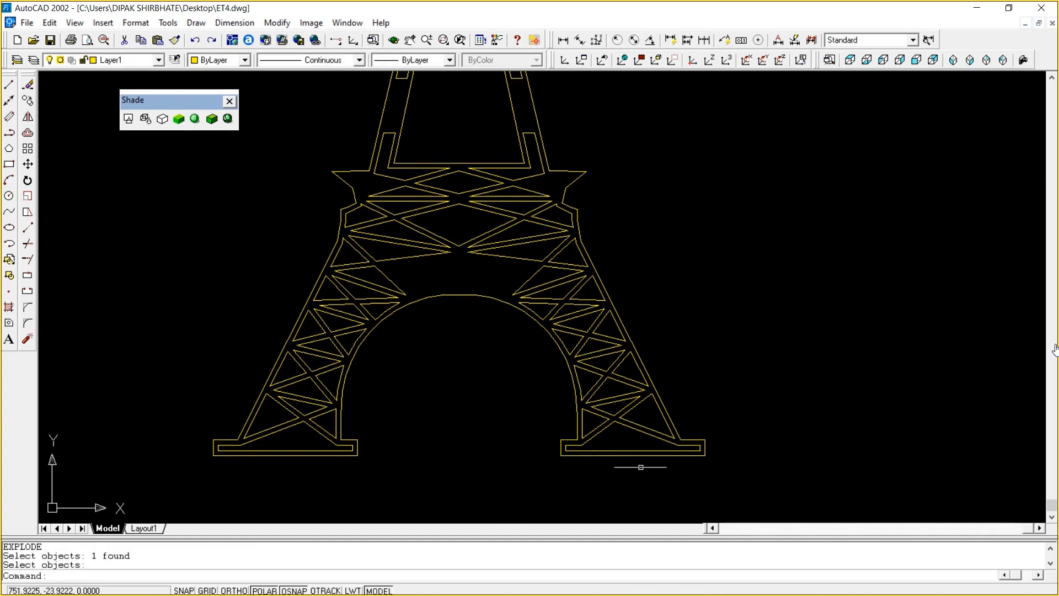
# Erase the inner base and lower lattice lines of the yellow tower's right leg, including the right half of the arch
pyautogui.click(656, 460)
pyautogui.click(530, 413)
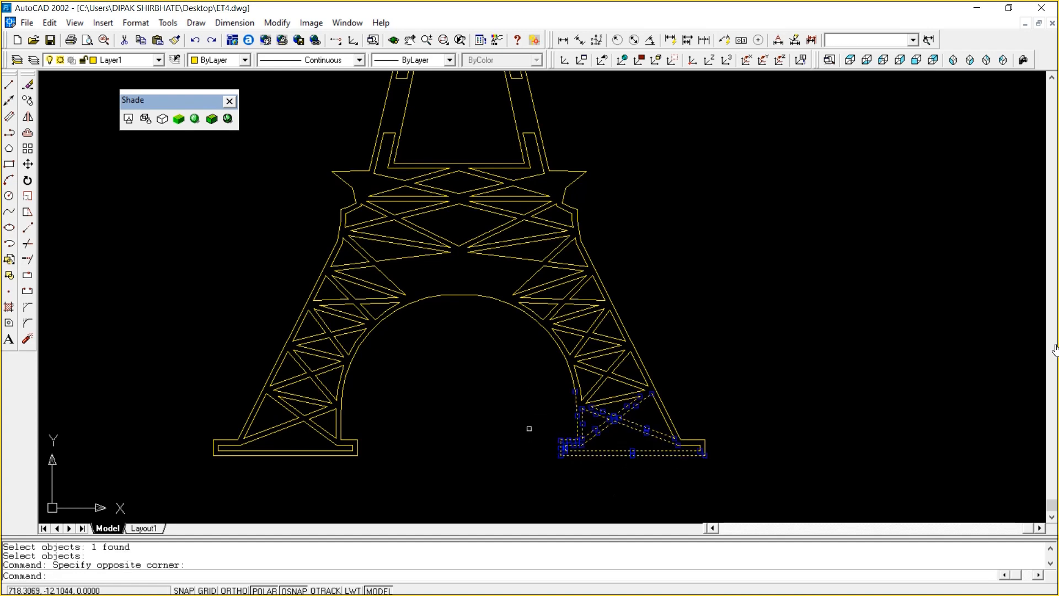
pyautogui.press('Delete')
pyautogui.click(633, 414)
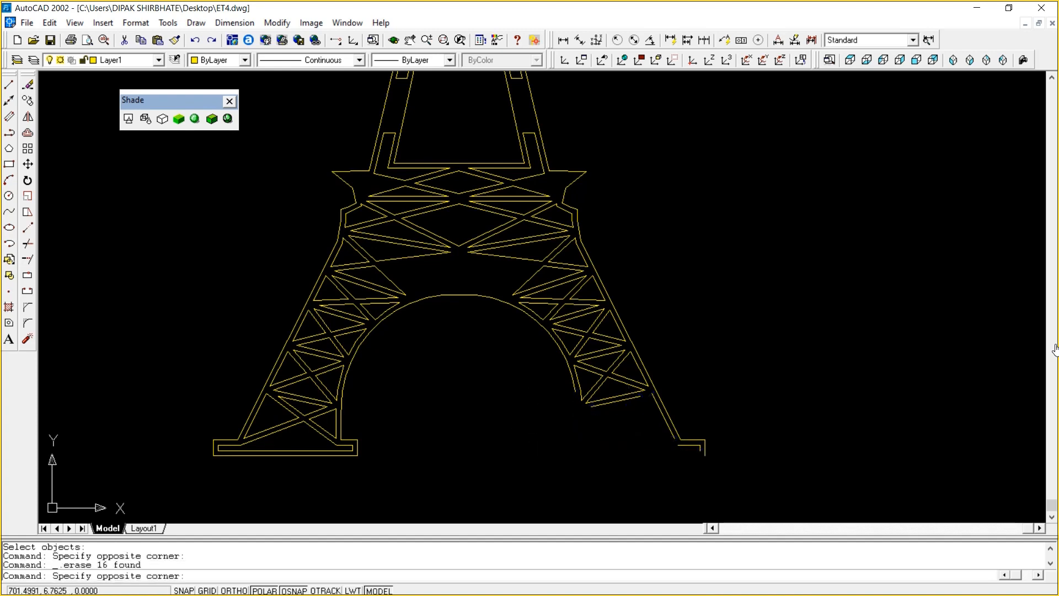
pyautogui.click(480, 362)
pyautogui.press('Delete')
# Erase the lattice and remaining arch lines between the yellow tower's legs and the inner lower part of its left leg
pyautogui.click(568, 364)
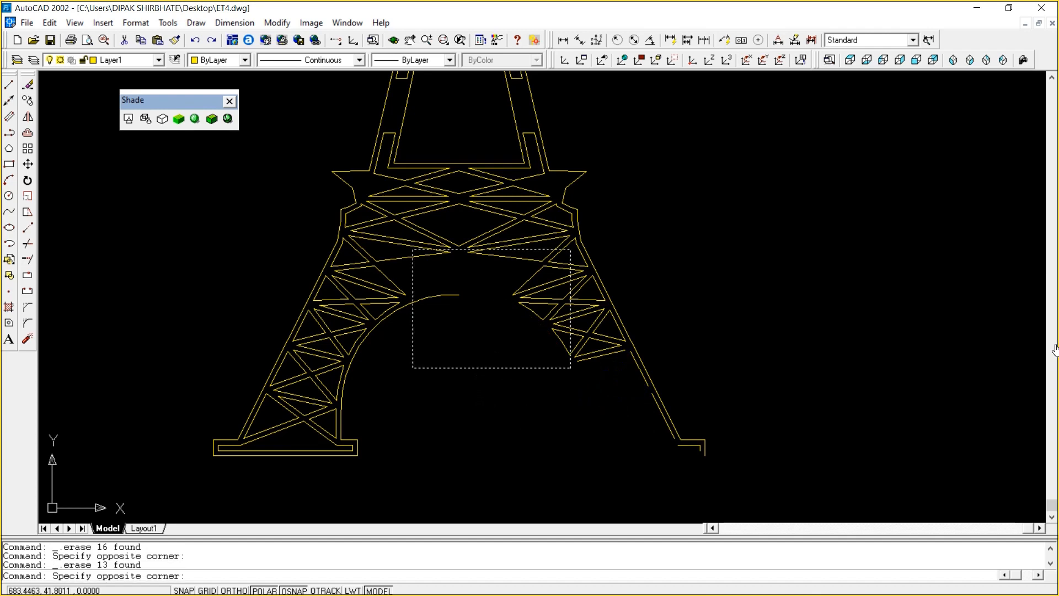
pyautogui.click(414, 230)
pyautogui.press('Delete')
pyautogui.click(358, 472)
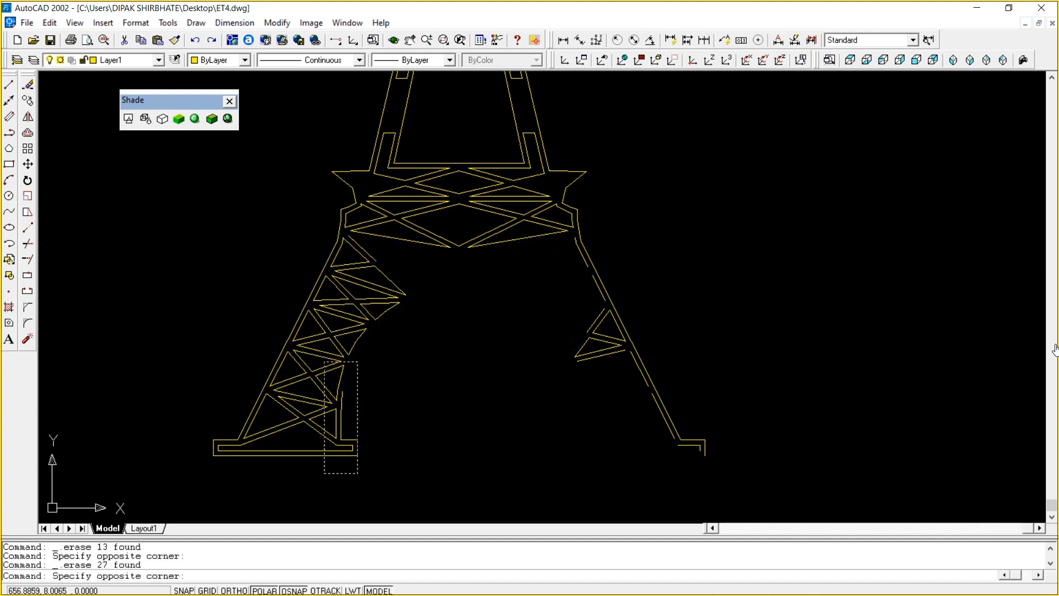
pyautogui.click(324, 363)
pyautogui.press('Delete')
# Erase the left half of the upper spire lattice on the yellow tower
pyautogui.write('z')
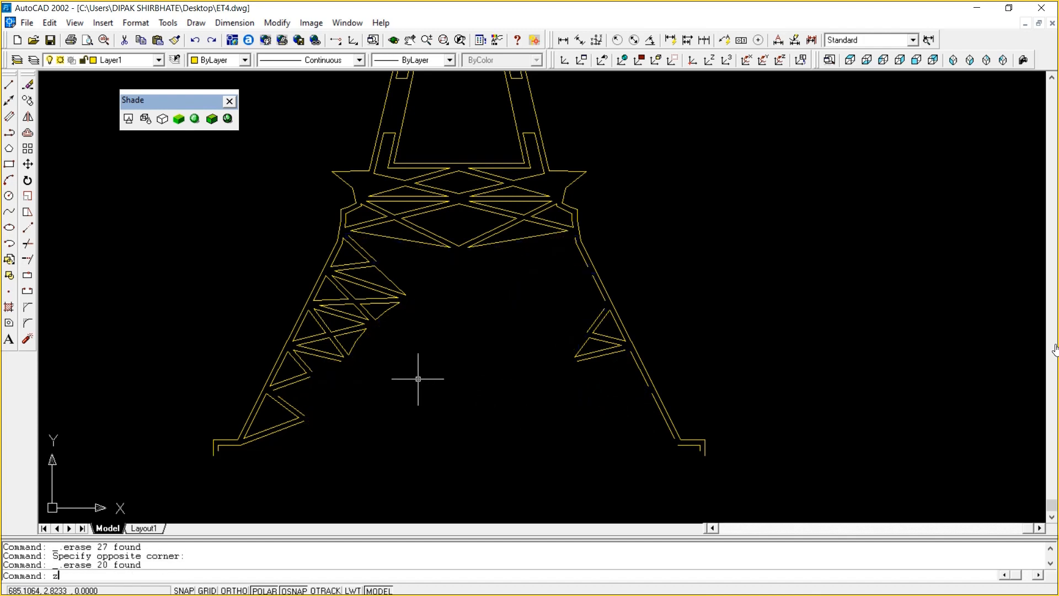
pyautogui.press('Return')
pyautogui.moveTo(682, 143); pyautogui.dragTo(681, 232)
pyautogui.rightClick(681, 232)
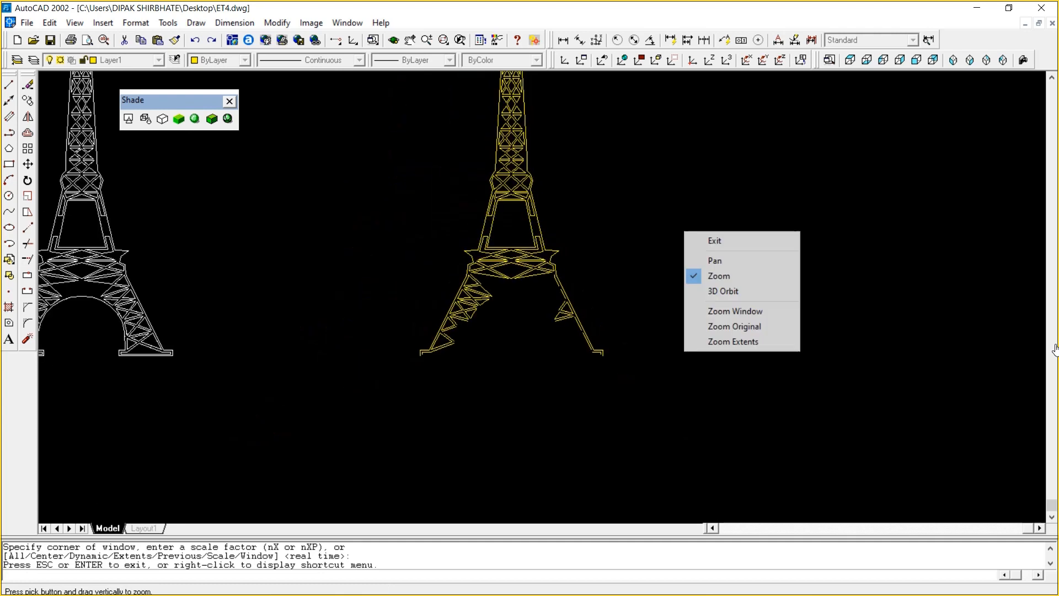
pyautogui.click(709, 260)
pyautogui.moveTo(552, 150); pyautogui.dragTo(552, 210)
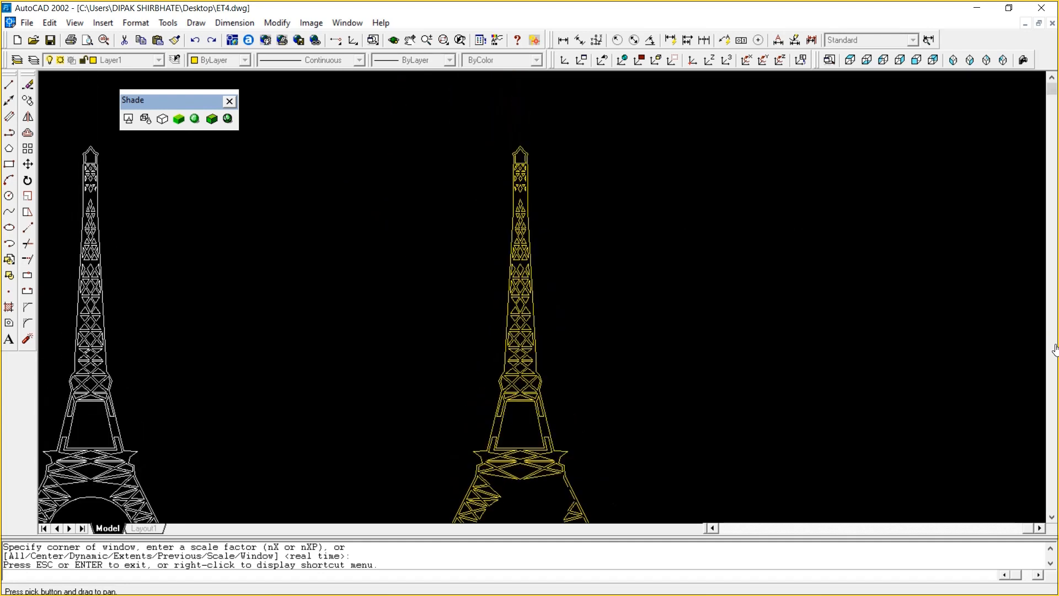
pyautogui.rightClick(552, 210)
pyautogui.click(583, 219)
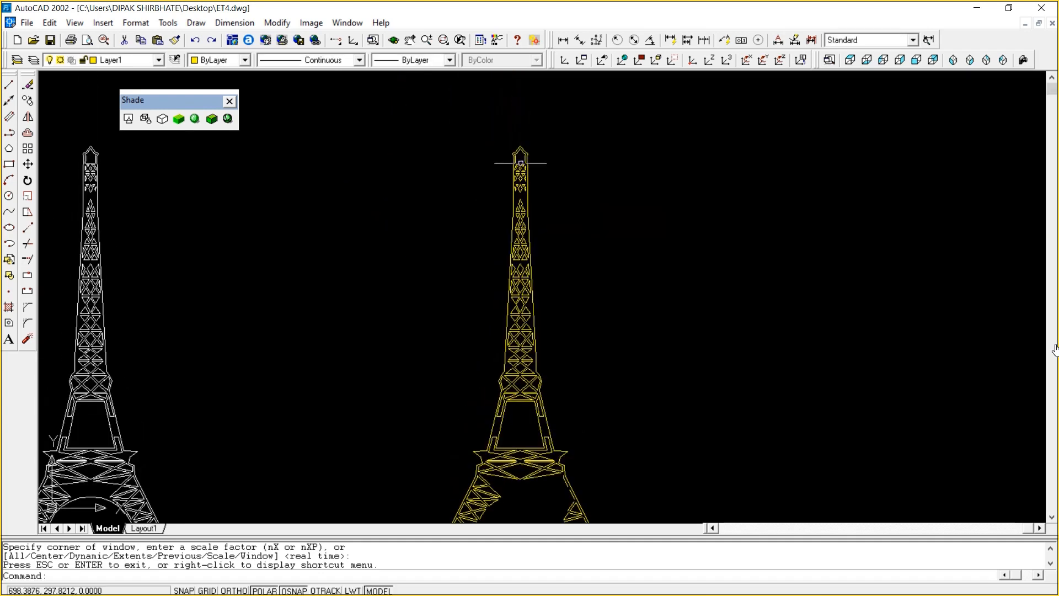
pyautogui.click(495, 137)
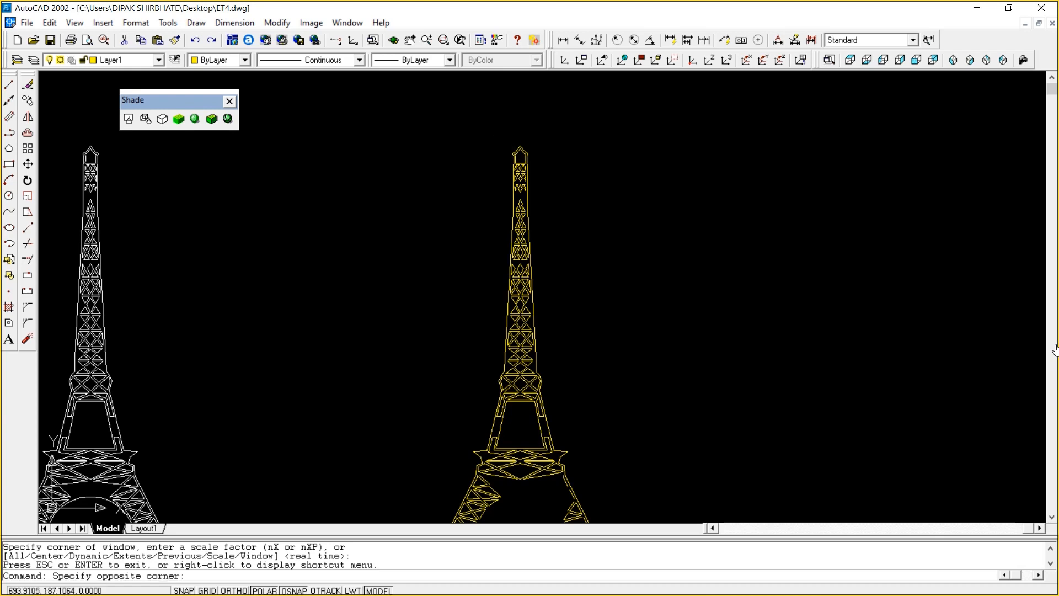
pyautogui.click(522, 318)
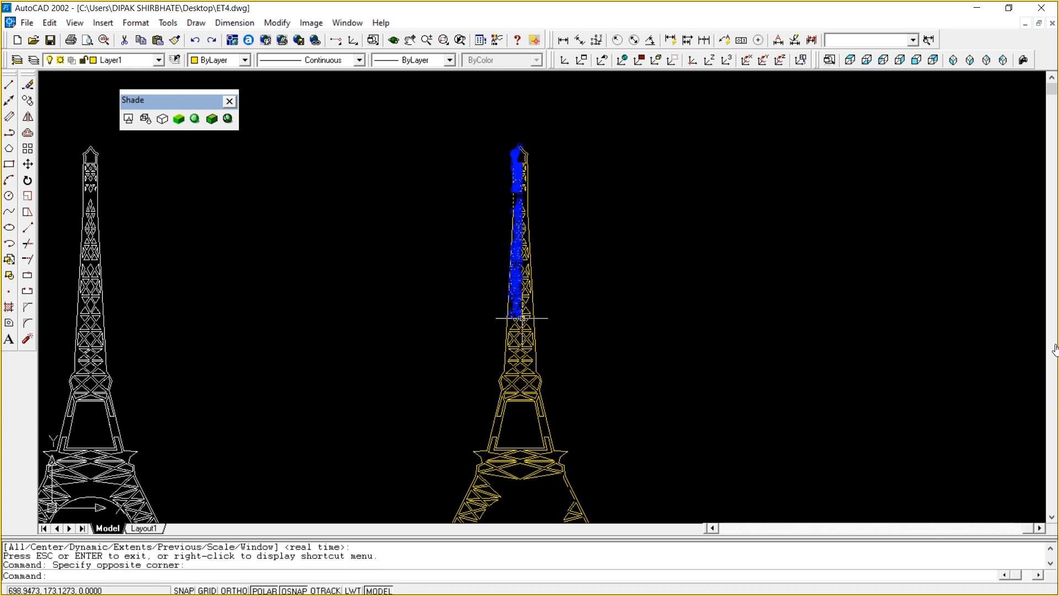
pyautogui.press('Delete')
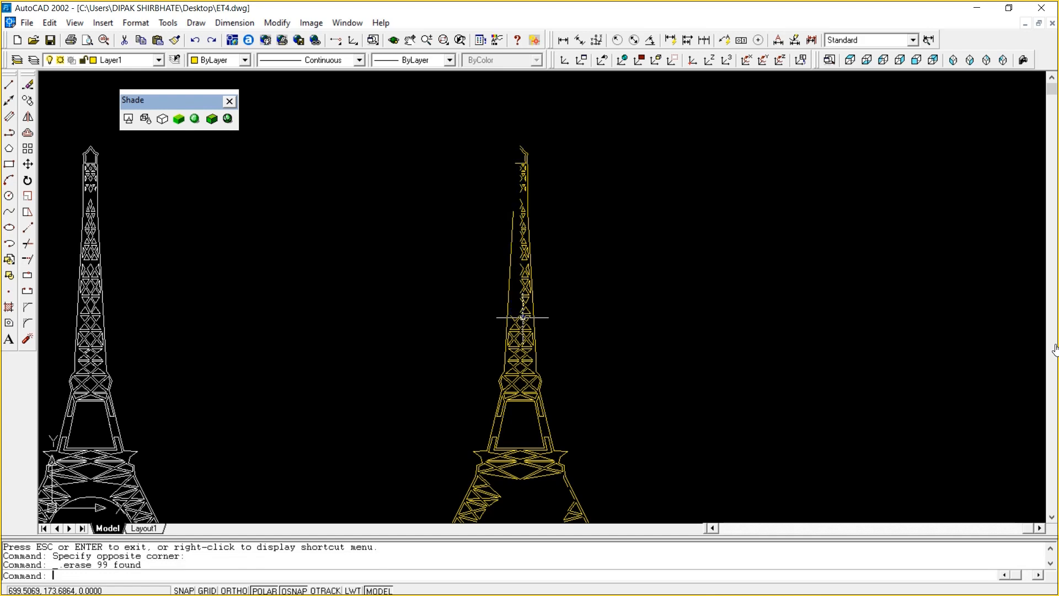
# Erase the left half of the lower spire lattice and the left upright below it
pyautogui.click(520, 424)
pyautogui.click(452, 289)
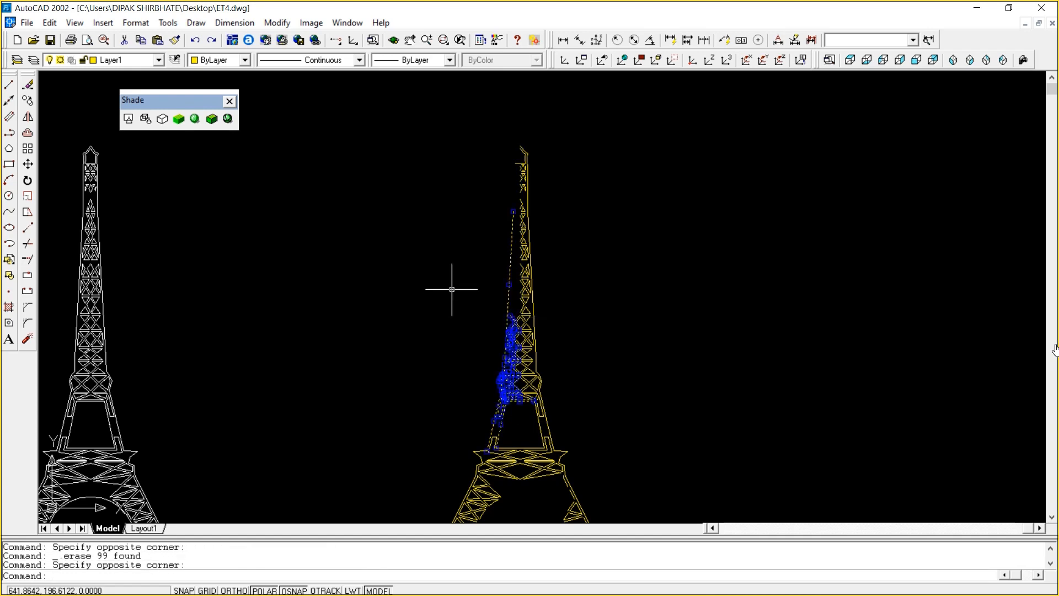
pyautogui.press('Delete')
# Erase the yellow tower's left leg together with the left and middle lattice of the lower platform
pyautogui.write('p')
pyautogui.press('Return')
pyautogui.moveTo(568, 419); pyautogui.dragTo(643, 224)
pyautogui.rightClick(663, 230)
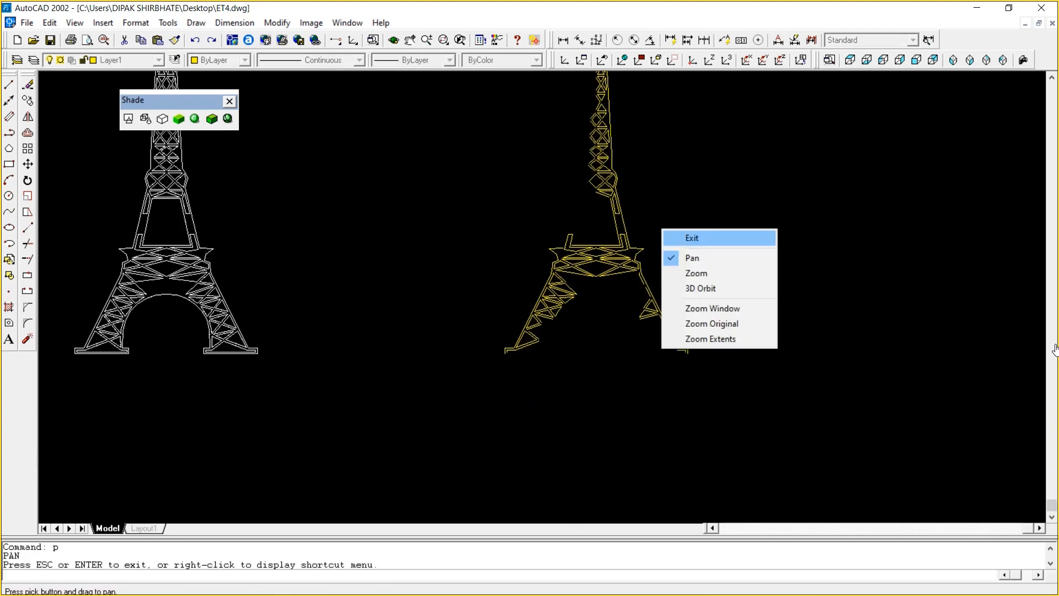
pyautogui.click(691, 238)
pyautogui.click(604, 365)
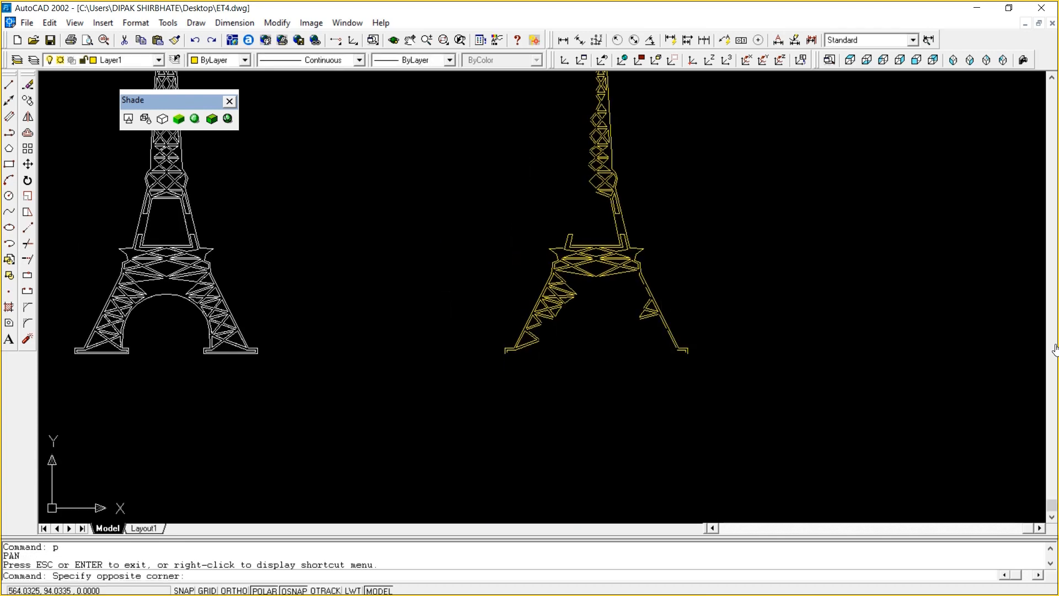
pyautogui.click(432, 220)
pyautogui.press('Delete')
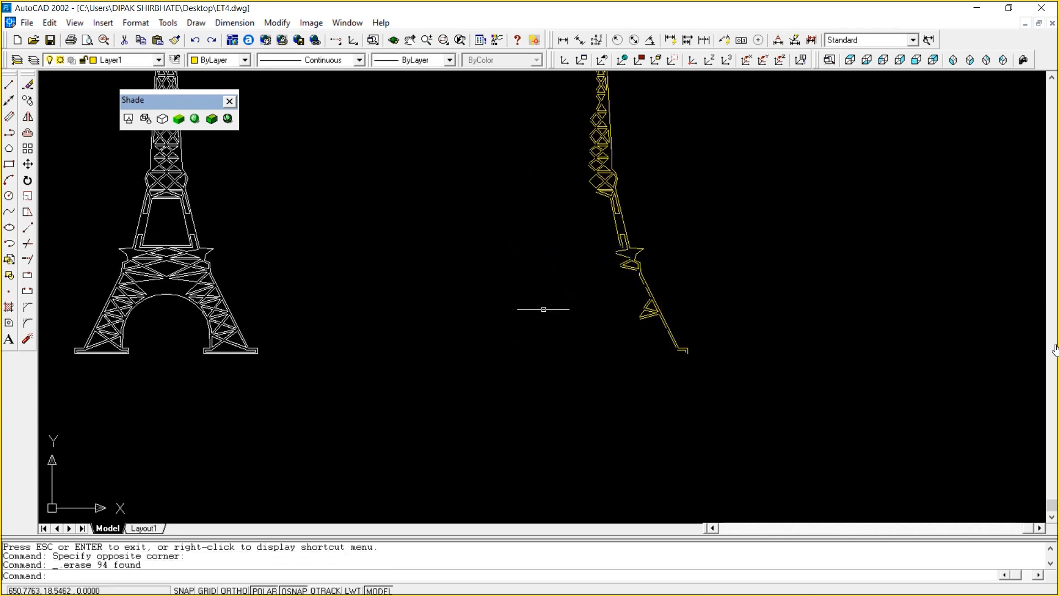
# Erase the loose brace lines below the triangle on the inner side of the yellow tower's right leg
pyautogui.click(643, 331)
pyautogui.click(610, 284)
pyautogui.press('Delete')
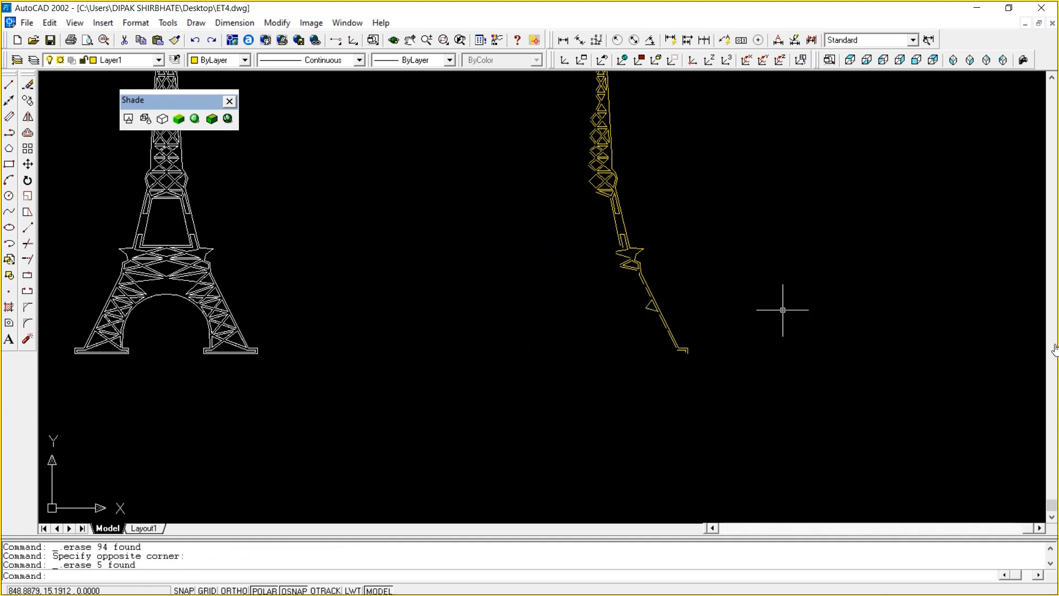
# Erase the two short inner lines of the foot at the base of the yellow tower's right leg
pyautogui.write('z')
pyautogui.press('Return')
pyautogui.write('w')
pyautogui.press('Return')
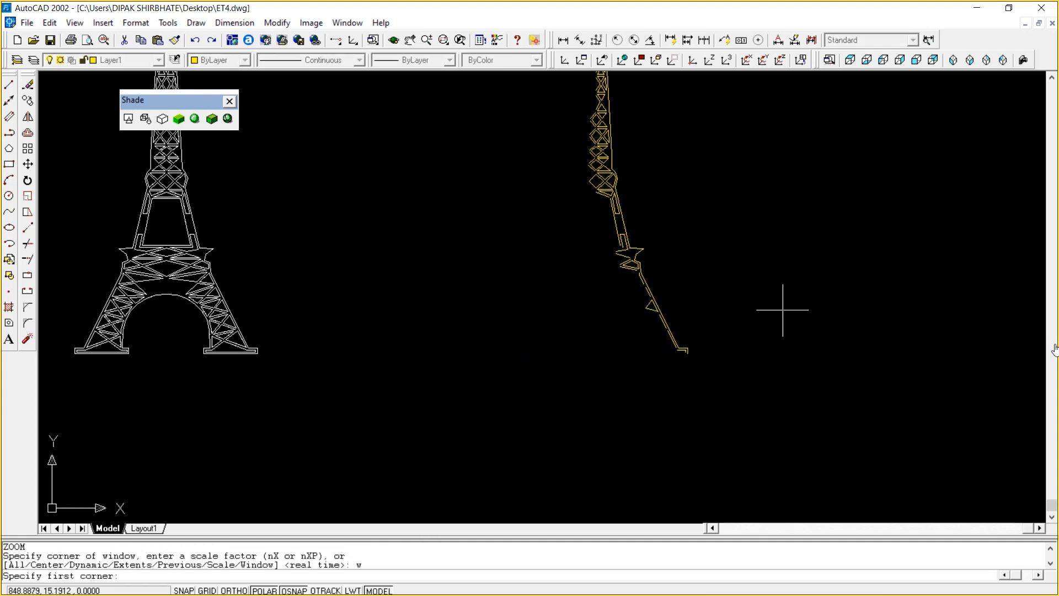
pyautogui.click(569, 265)
pyautogui.click(716, 371)
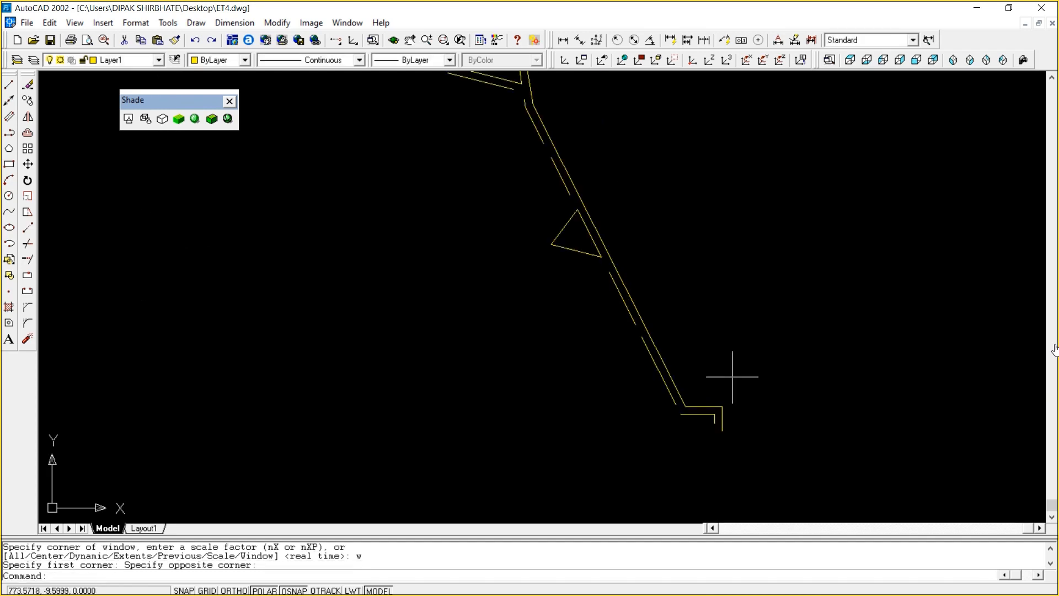
pyautogui.press('Escape')
pyautogui.click(714, 422)
pyautogui.click(698, 414)
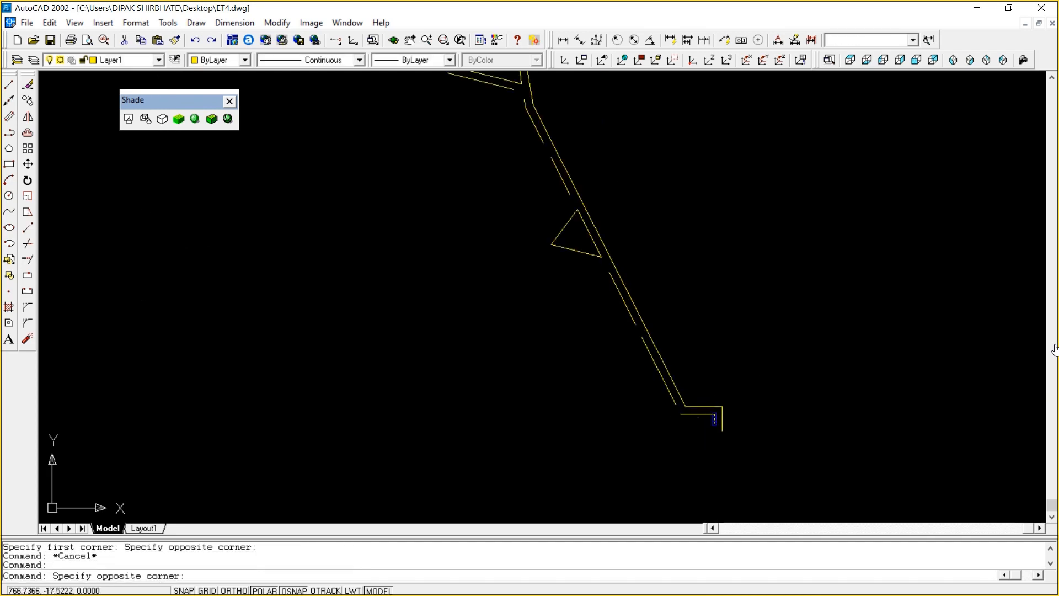
pyautogui.click(672, 415)
pyautogui.press('Delete')
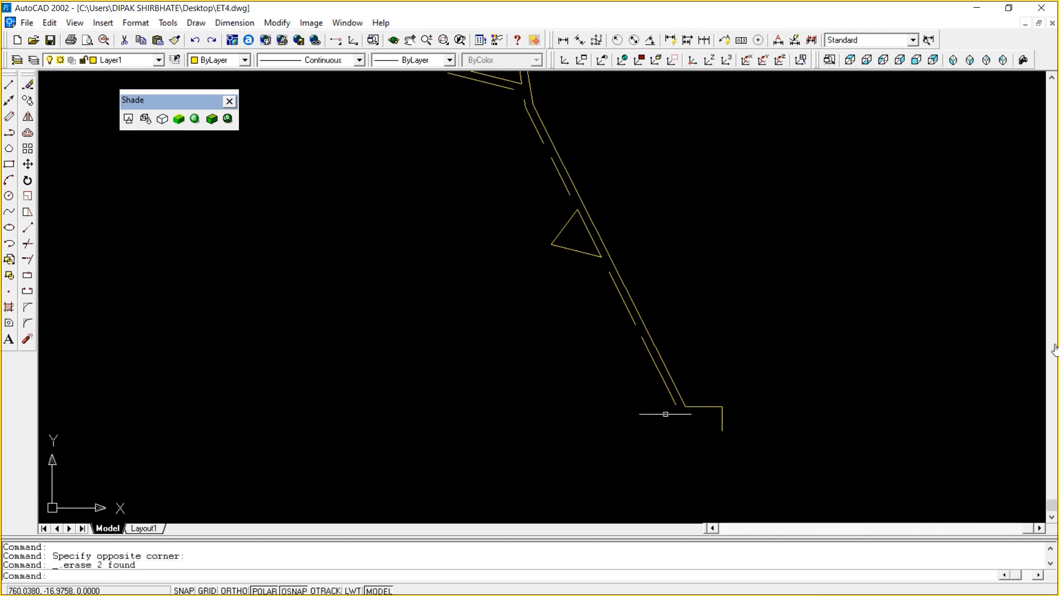
# Erase the two lowest inner parallel lines of the yellow tower's right leg and the lower edge of the brace triangle
pyautogui.click(677, 408)
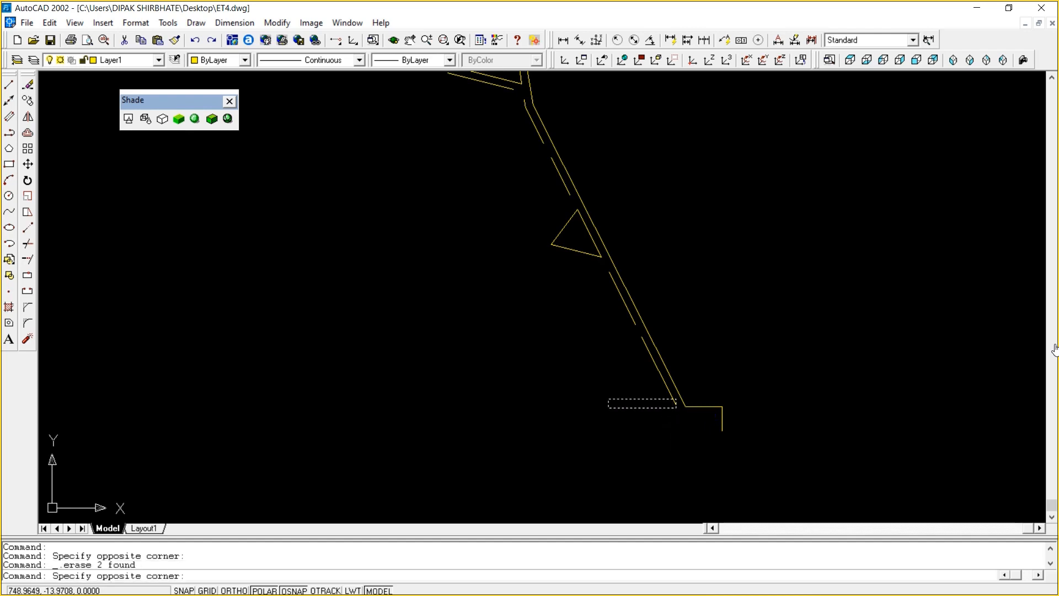
pyautogui.click(608, 400)
pyautogui.press('Delete')
pyautogui.click(633, 318)
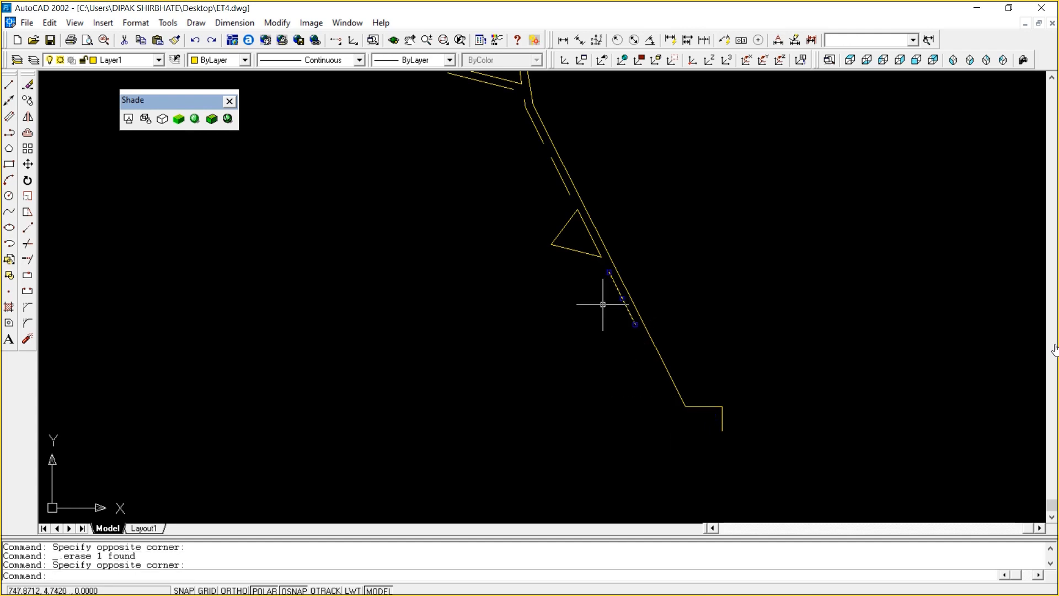
pyautogui.click(602, 303)
pyautogui.press('Delete')
pyautogui.click(577, 251)
pyautogui.press('Delete')
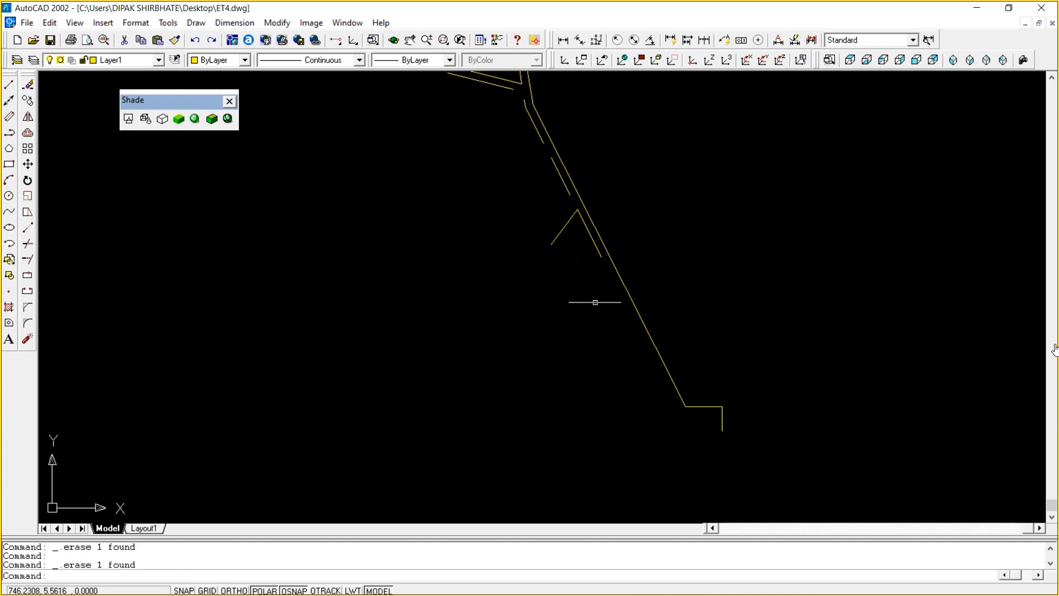
# Inspect the yellow tower's outer outline and remaining lattice from the leg up to the spire tip
pyautogui.write('z')
pyautogui.press('Return')
pyautogui.press('Return')
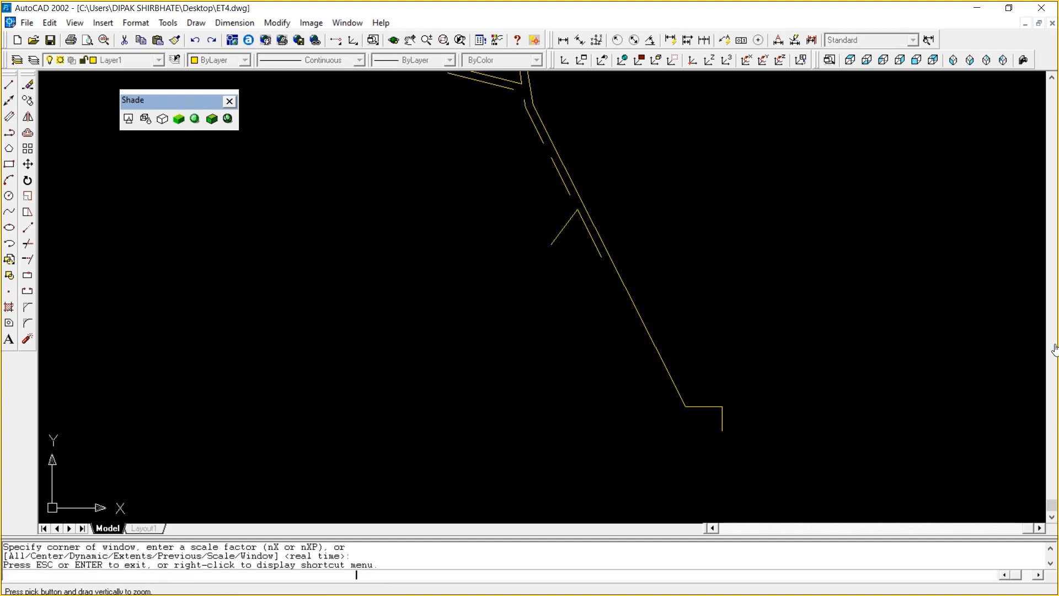
pyautogui.moveTo(680, 143); pyautogui.dragTo(704, 453)
pyautogui.rightClick(680, 251)
pyautogui.click(711, 281)
pyautogui.moveTo(662, 176); pyautogui.dragTo(701, 328)
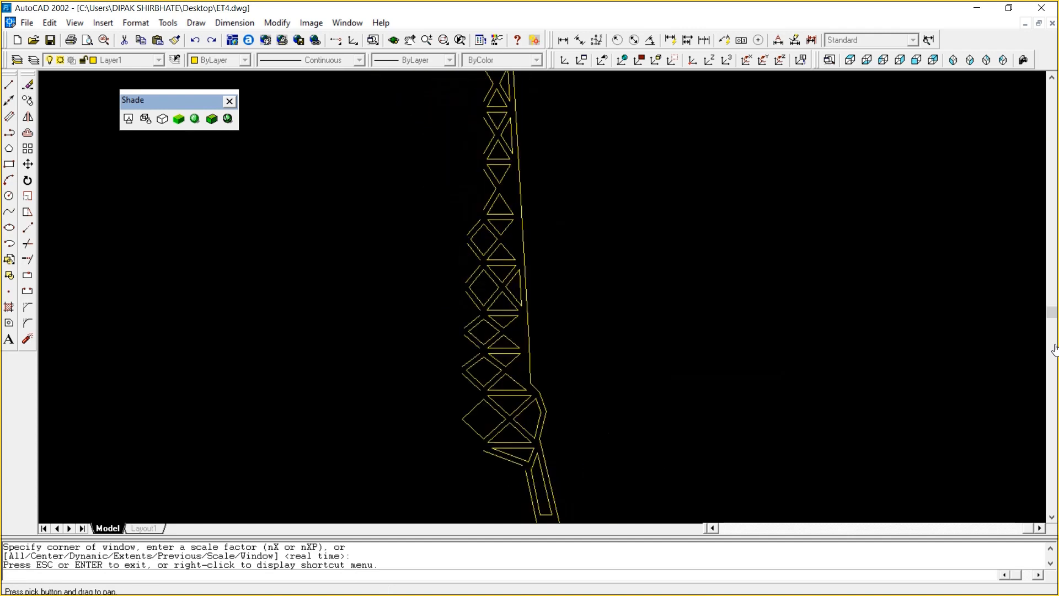
pyautogui.moveTo(684, 149); pyautogui.dragTo(694, 453)
pyautogui.moveTo(595, 122); pyautogui.dragTo(620, 371)
pyautogui.rightClick(552, 254)
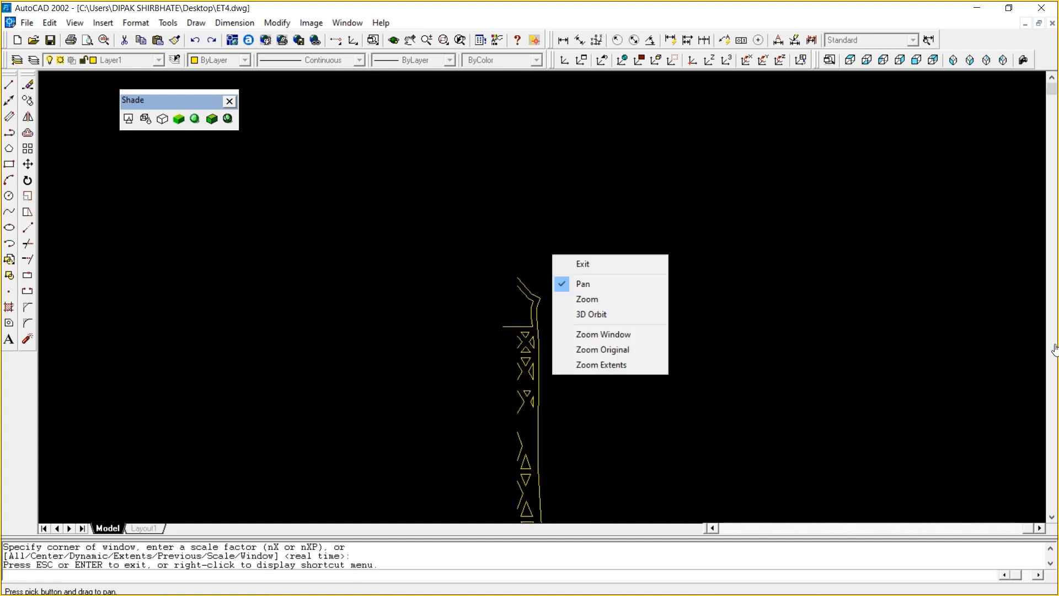
pyautogui.click(582, 264)
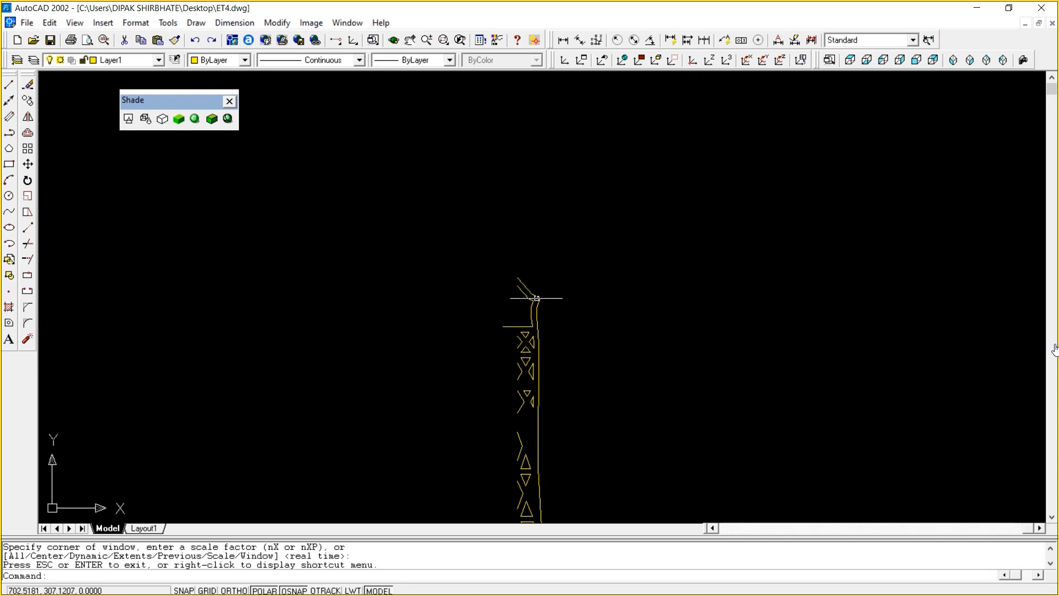
pyautogui.press('Escape')
pyautogui.press('Escape')
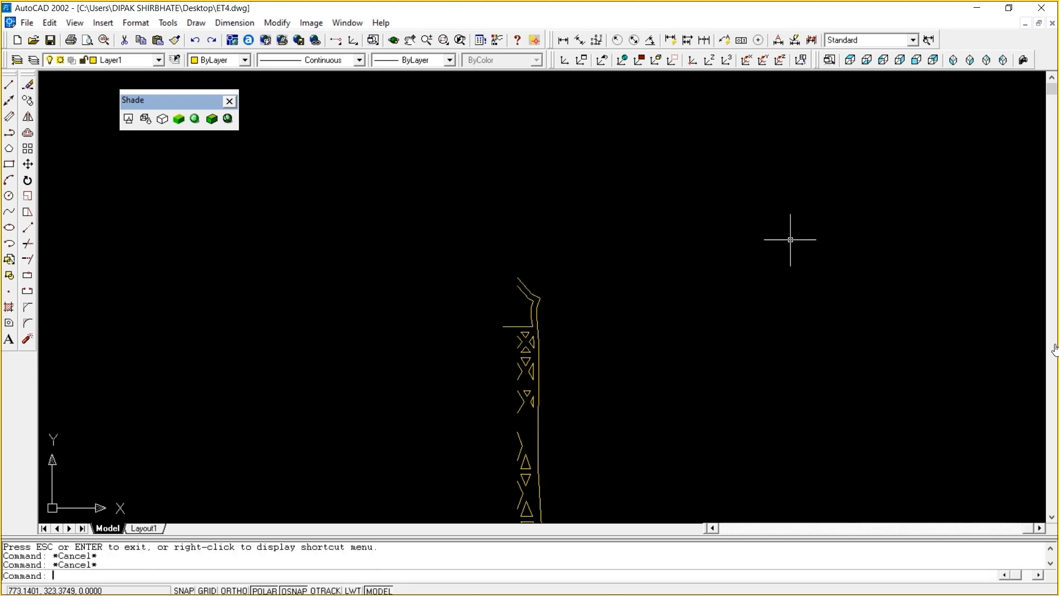
pyautogui.write('pedit')
pyautogui.press('Return')
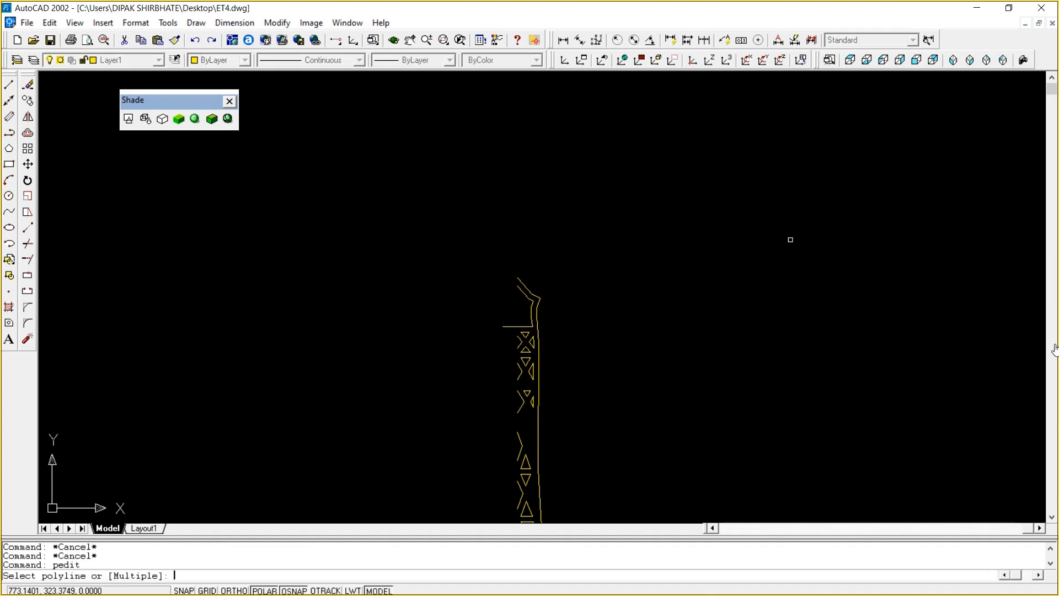
pyautogui.write('j')
pyautogui.press('Return')
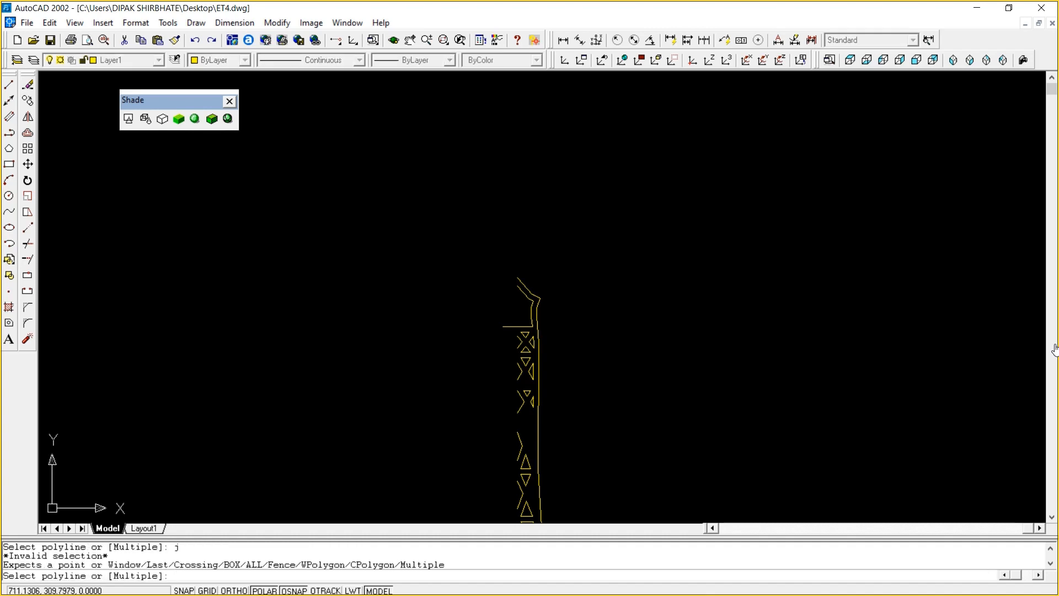
pyautogui.click(531, 292)
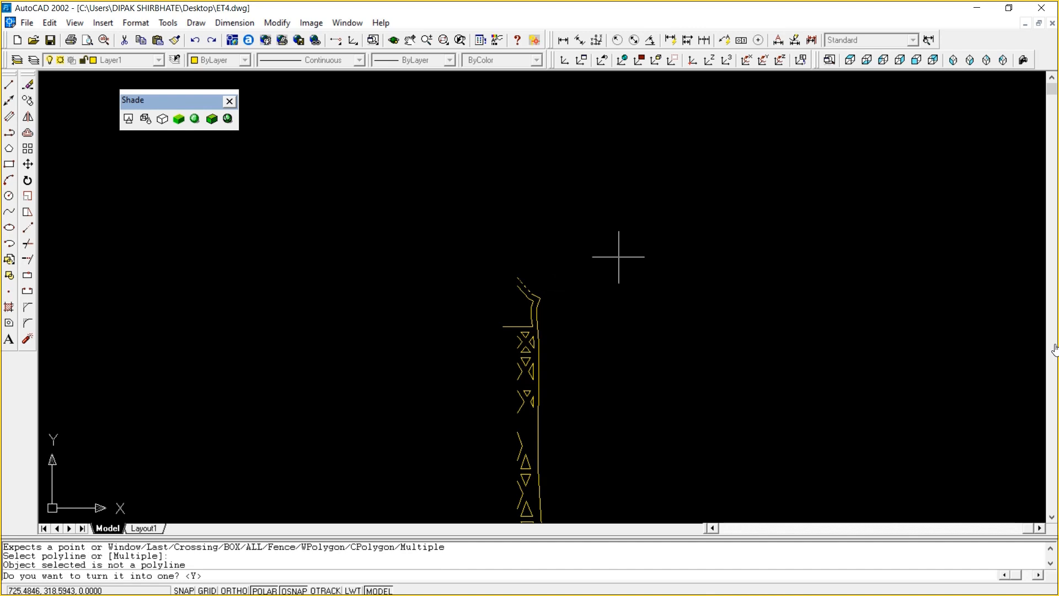
pyautogui.press('Return')
pyautogui.write('j')
pyautogui.press('Return')
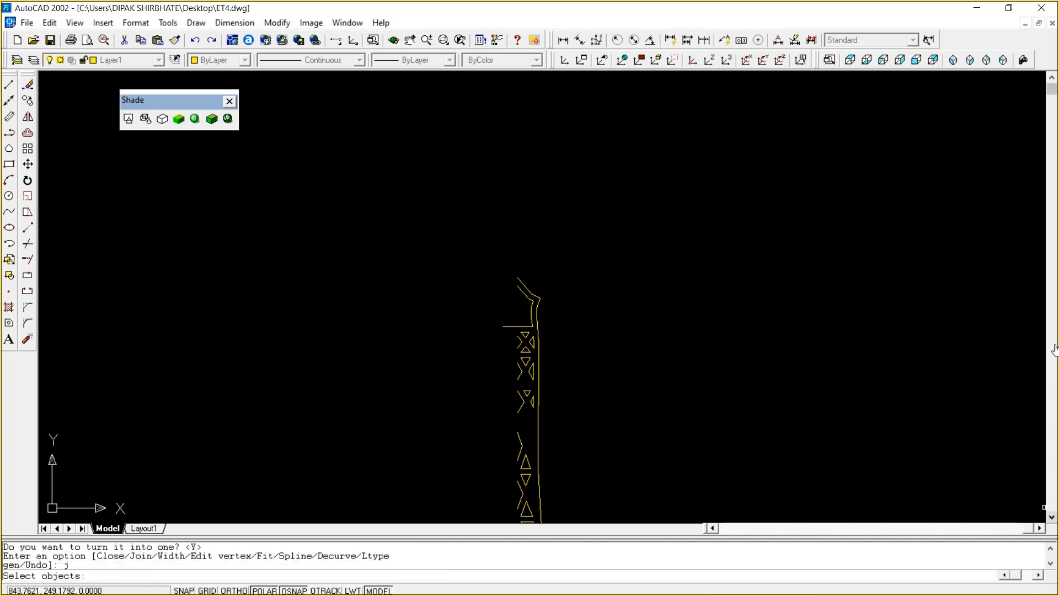
pyautogui.click(1051, 517)
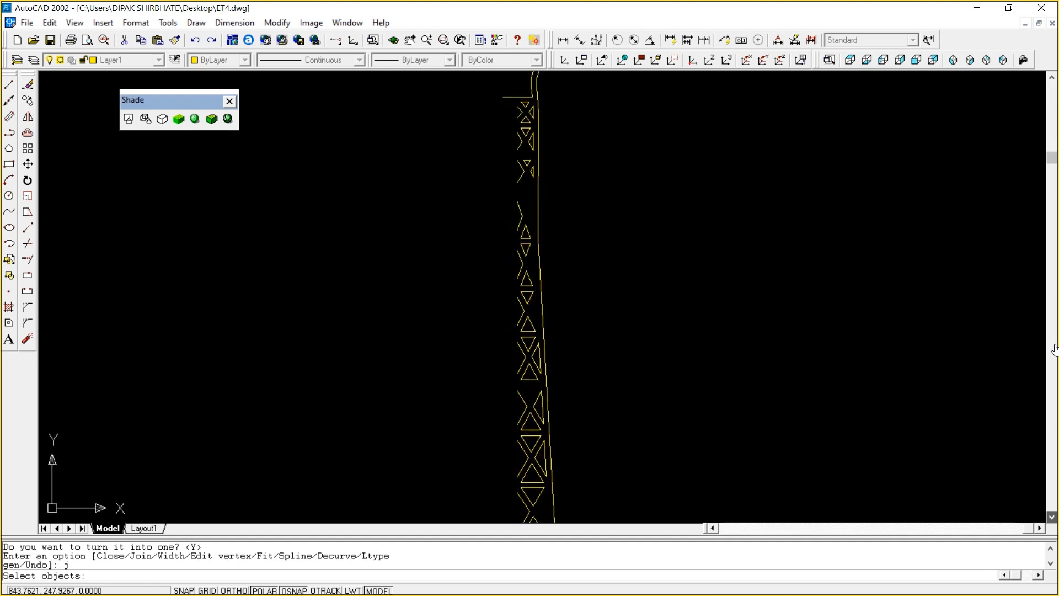
pyautogui.press('Escape')
pyautogui.press('Escape')
# Convert the yellow tower's outer leg line to a polyline and join the connected outline segments to it, selecting the whole yellow half
pyautogui.write('z')
pyautogui.press('Return')
pyautogui.press('Return')
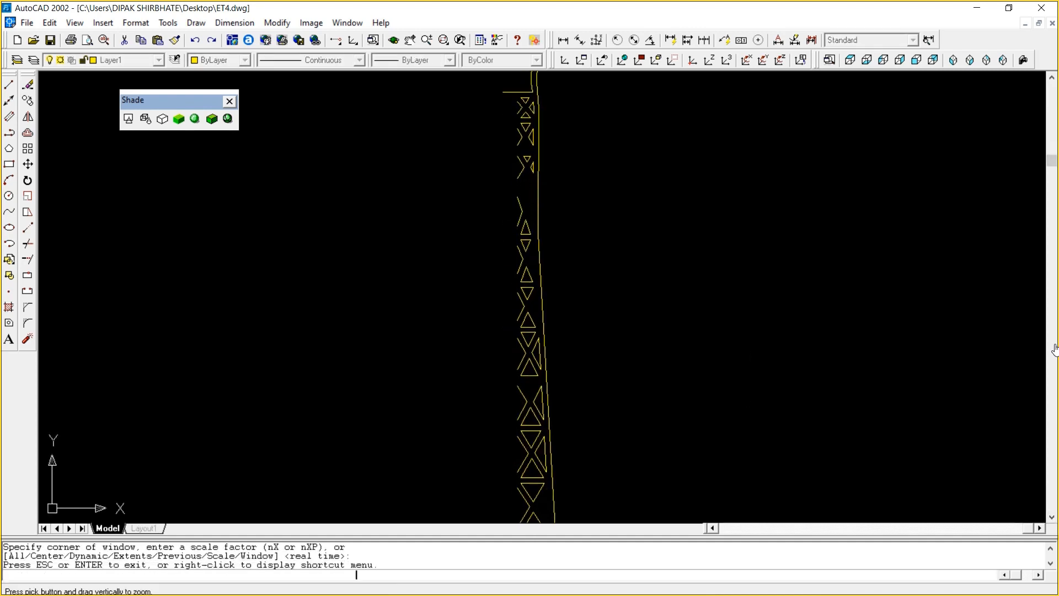
pyautogui.moveTo(692, 105); pyautogui.dragTo(693, 404)
pyautogui.rightClick(693, 405)
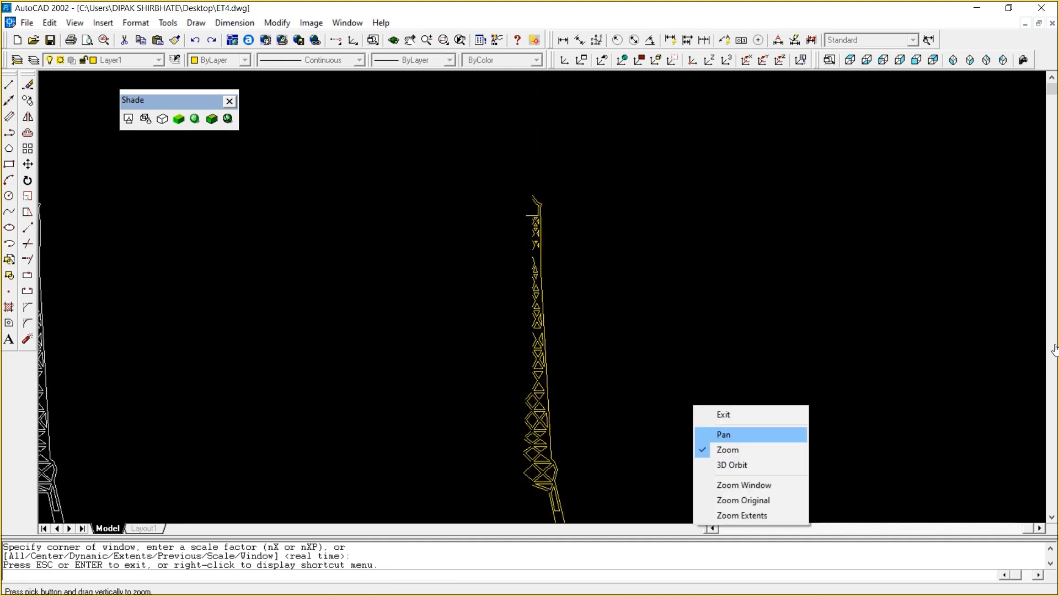
pyautogui.click(717, 435)
pyautogui.moveTo(715, 503); pyautogui.dragTo(679, 323)
pyautogui.rightClick(679, 322)
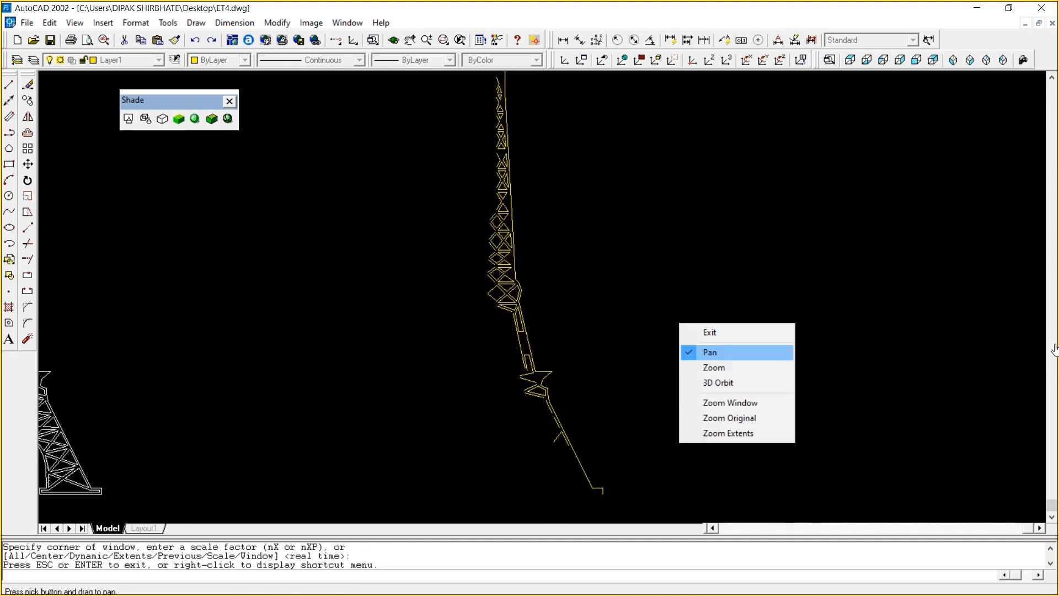
pyautogui.click(714, 368)
pyautogui.moveTo(697, 110); pyautogui.dragTo(697, 308)
pyautogui.rightClick(696, 309)
pyautogui.click(740, 320)
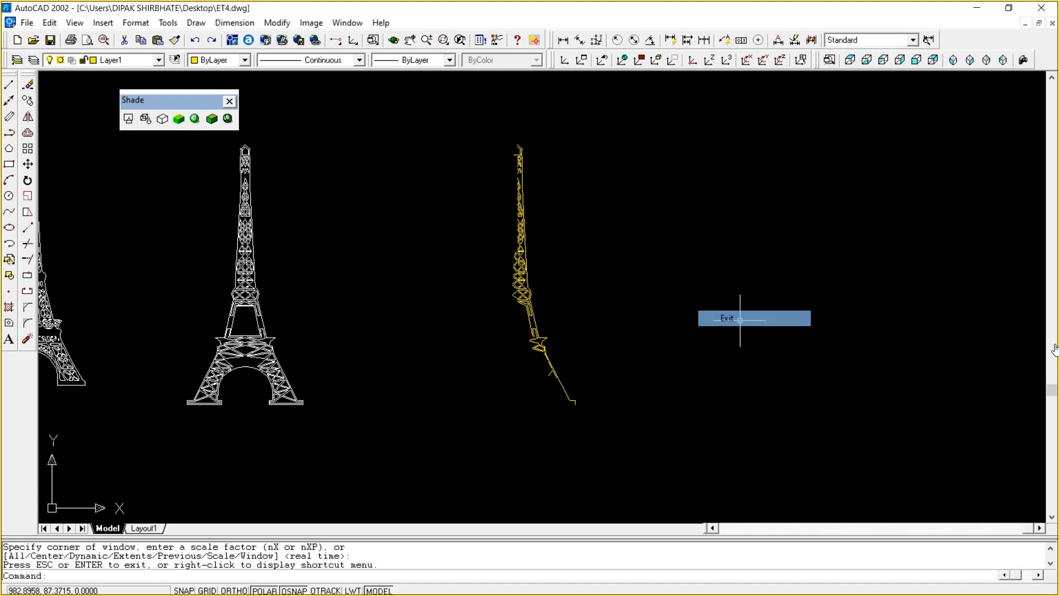
pyautogui.write('pedit')
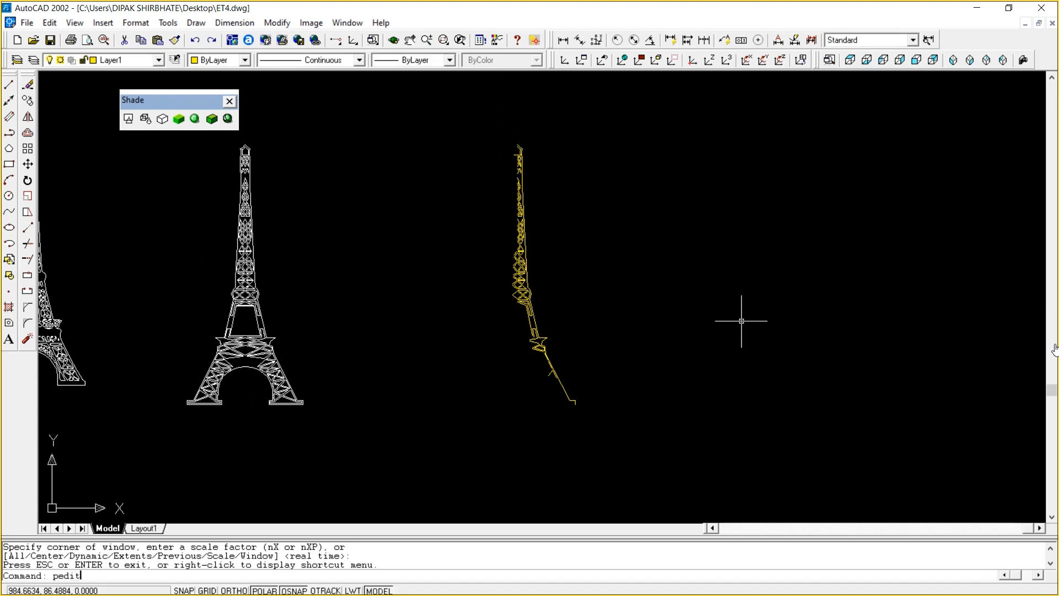
pyautogui.press('Return')
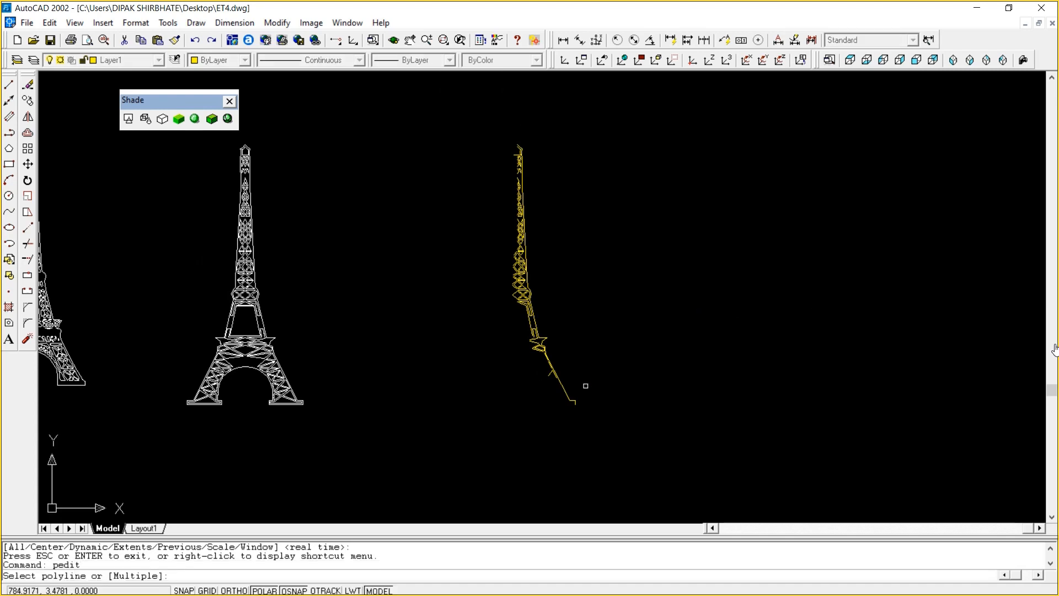
pyautogui.click(568, 391)
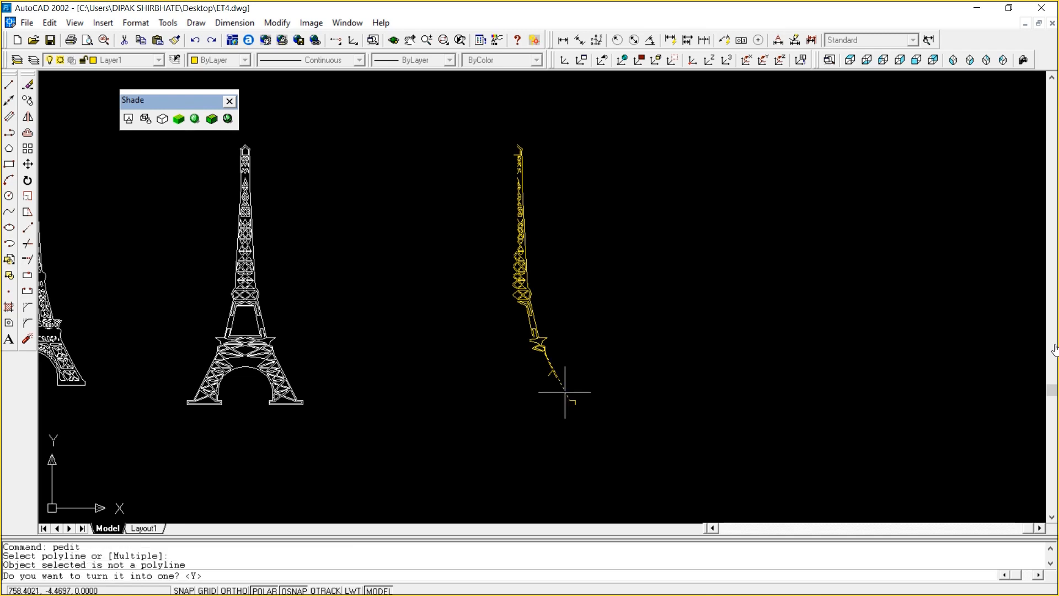
pyautogui.press('Return')
pyautogui.write('j')
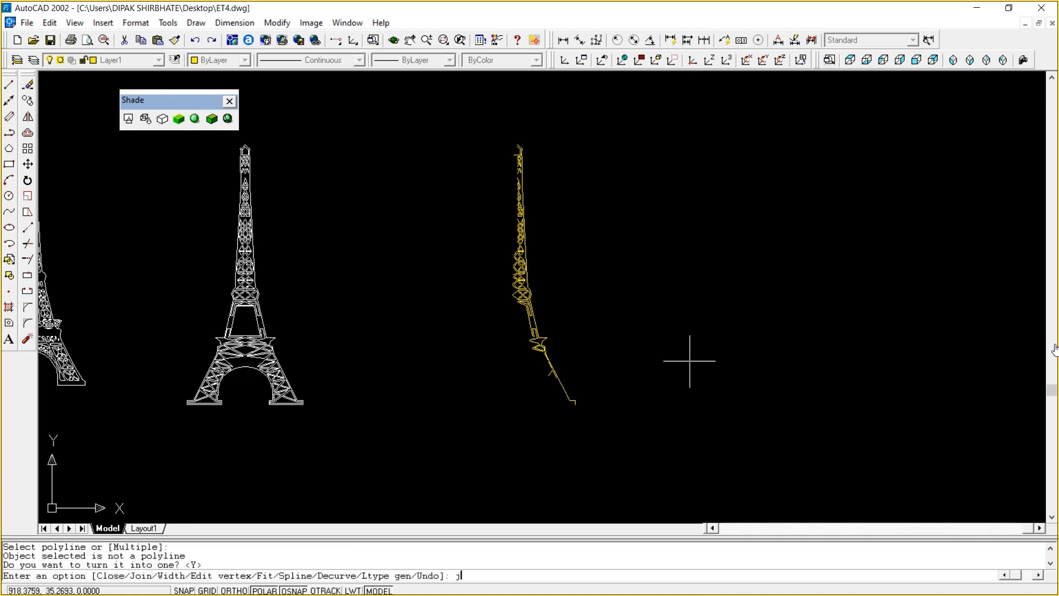
pyautogui.press('Return')
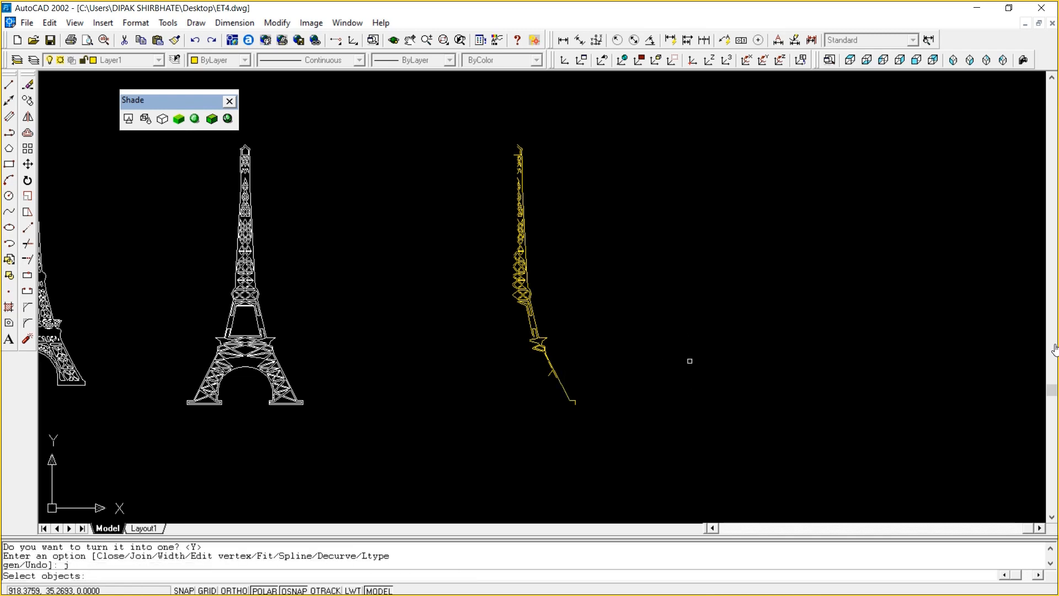
pyautogui.click(588, 415)
pyautogui.click(451, 135)
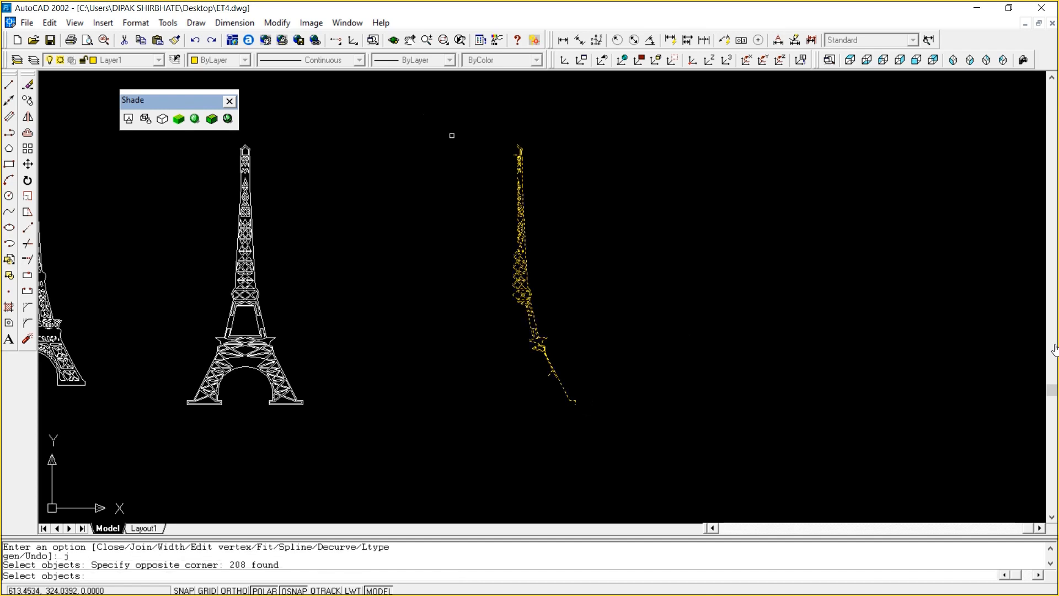
pyautogui.press('Return')
pyautogui.press('Escape')
pyautogui.press('Escape')
pyautogui.press('Escape')
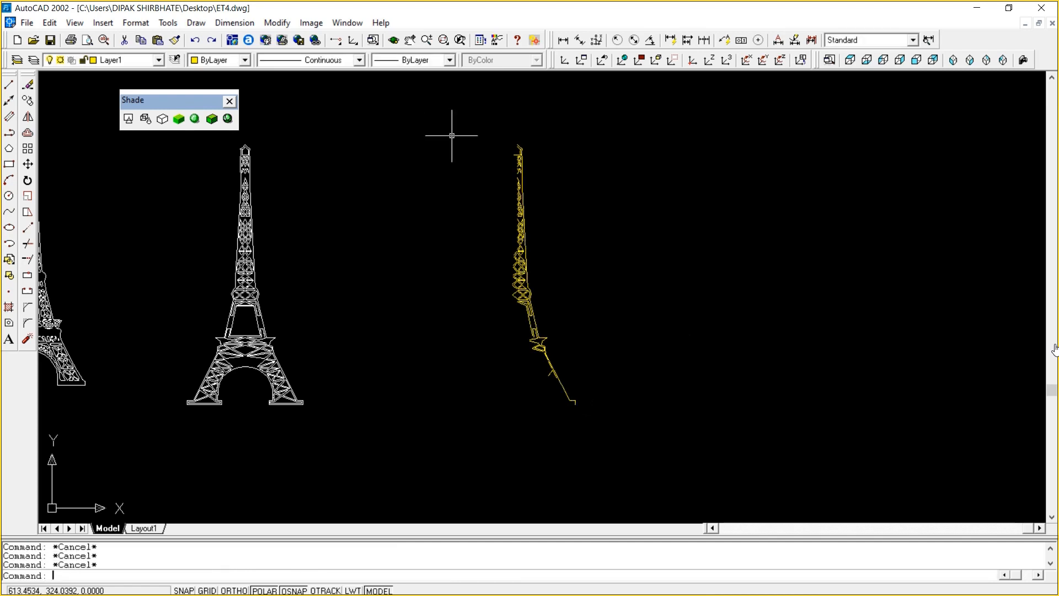
# Move the joined outline polyline about 420 units to the right, clear of the leftover yellow lattice
pyautogui.write('m')
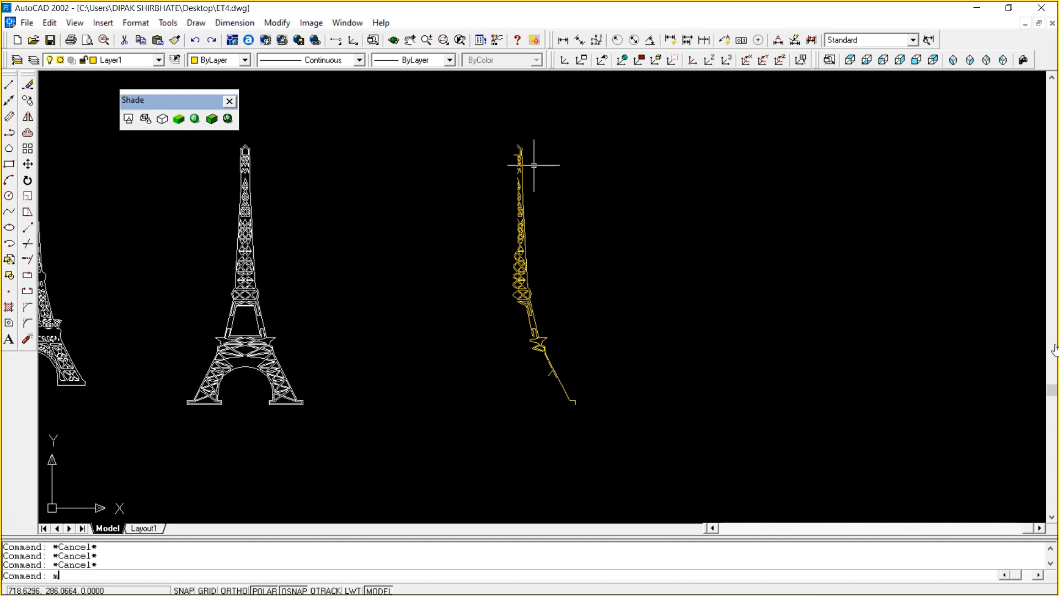
pyautogui.press('Return')
pyautogui.click(572, 401)
pyautogui.press('Return')
pyautogui.click(542, 405)
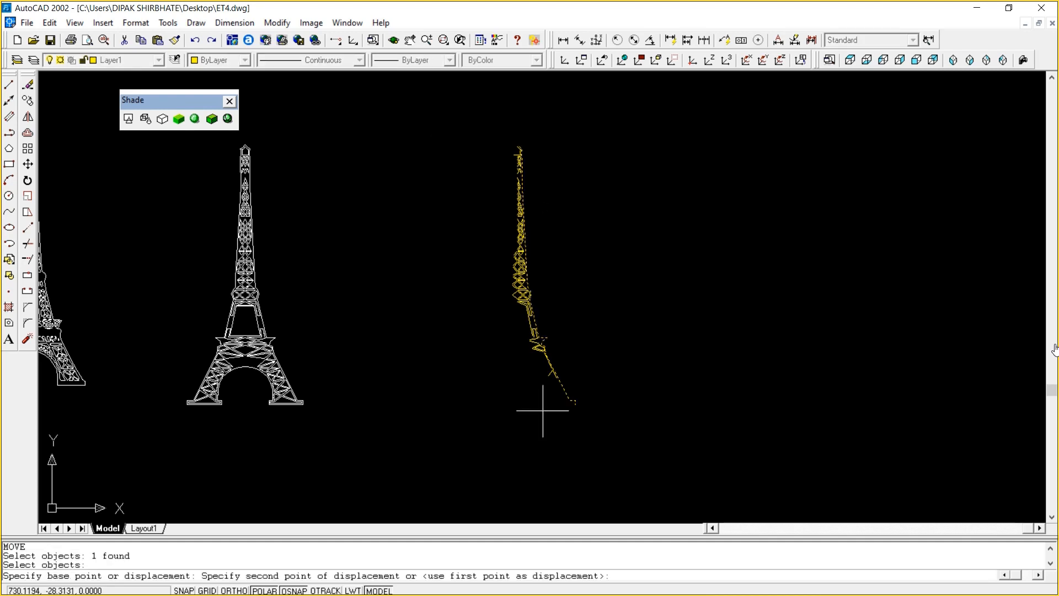
pyautogui.click(868, 409)
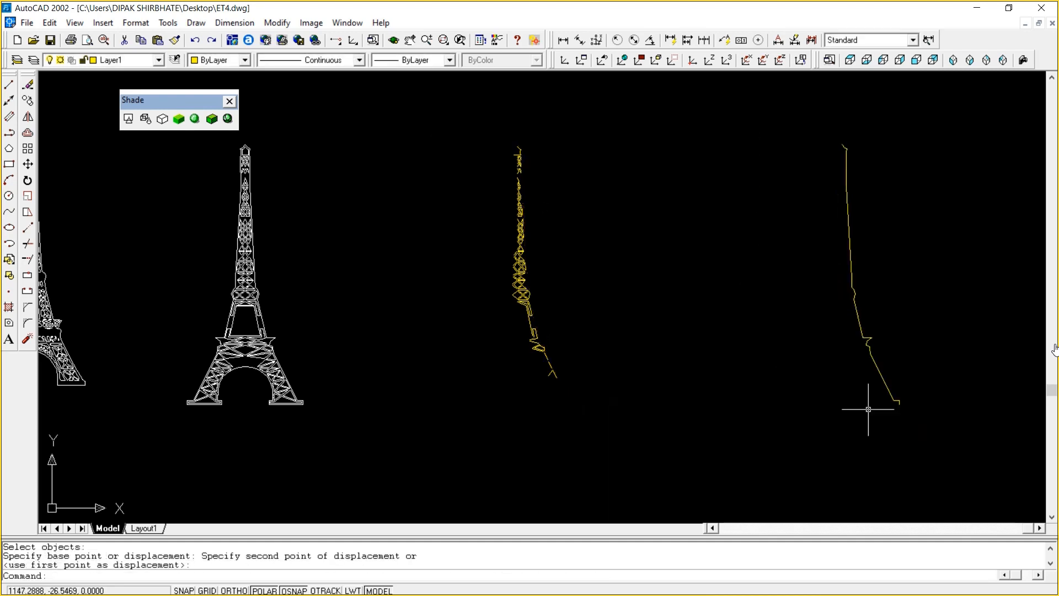
# Erase all the leftover yellow lattice pieces between the white tower and the moved outline
pyautogui.click(591, 407)
pyautogui.click(401, 141)
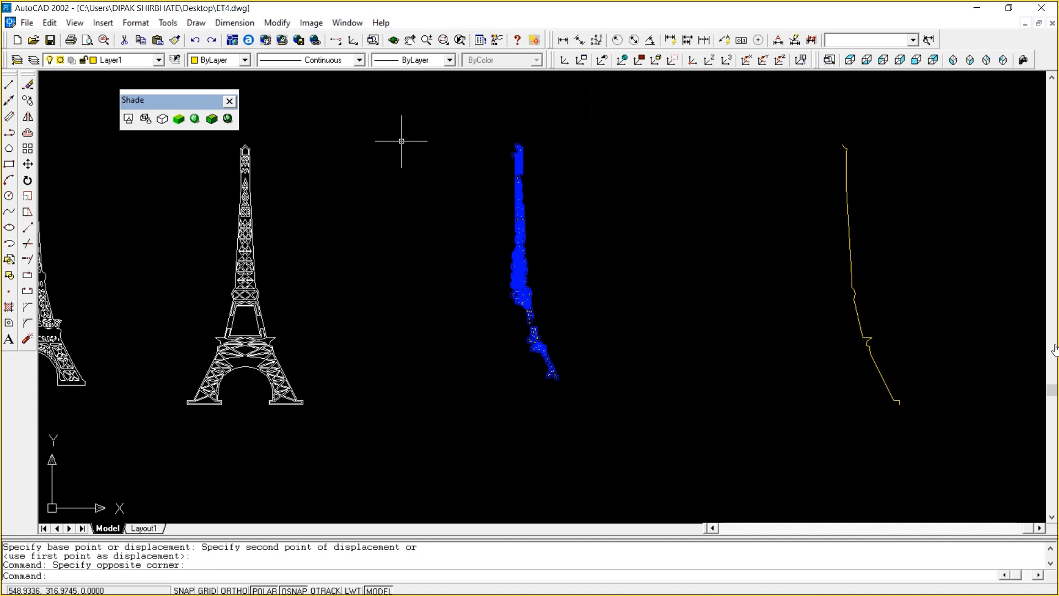
pyautogui.press('Delete')
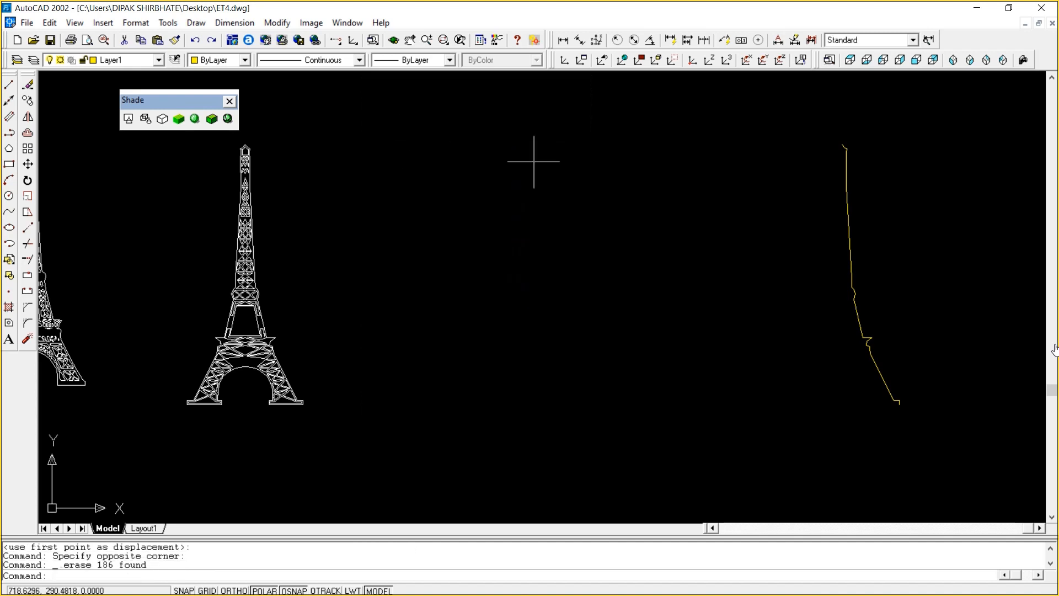
# Offset the yellow tower outline polyline by 1 unit toward its left, inner side
pyautogui.write('`z')
pyautogui.press('Return')
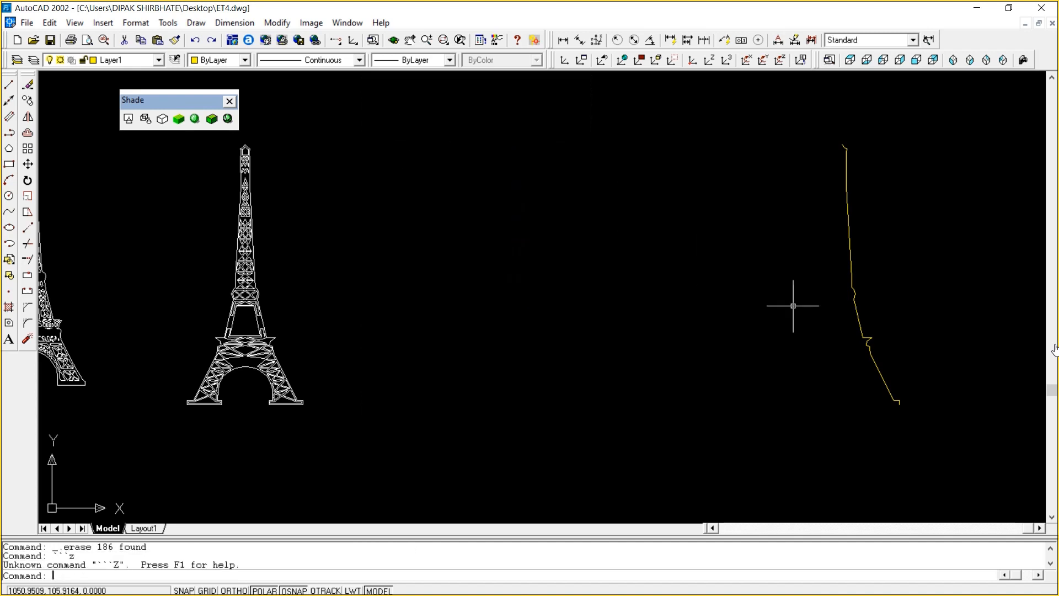
pyautogui.write('w')
pyautogui.press('Escape')
pyautogui.press('Escape')
pyautogui.press('Escape')
pyautogui.write('z')
pyautogui.press('Return')
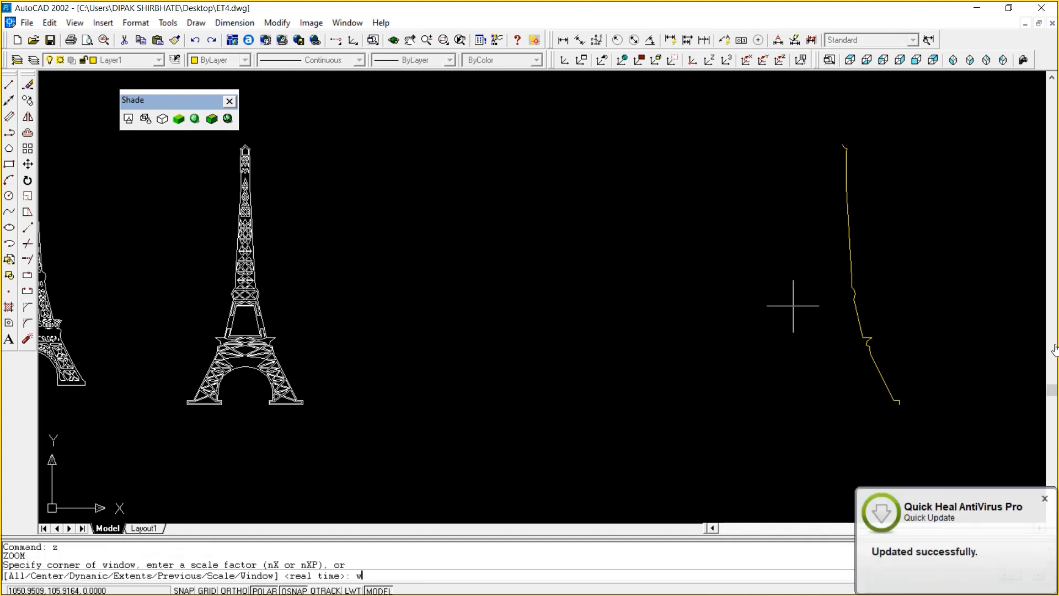
pyautogui.write('w')
pyautogui.press('Return')
pyautogui.click(812, 122)
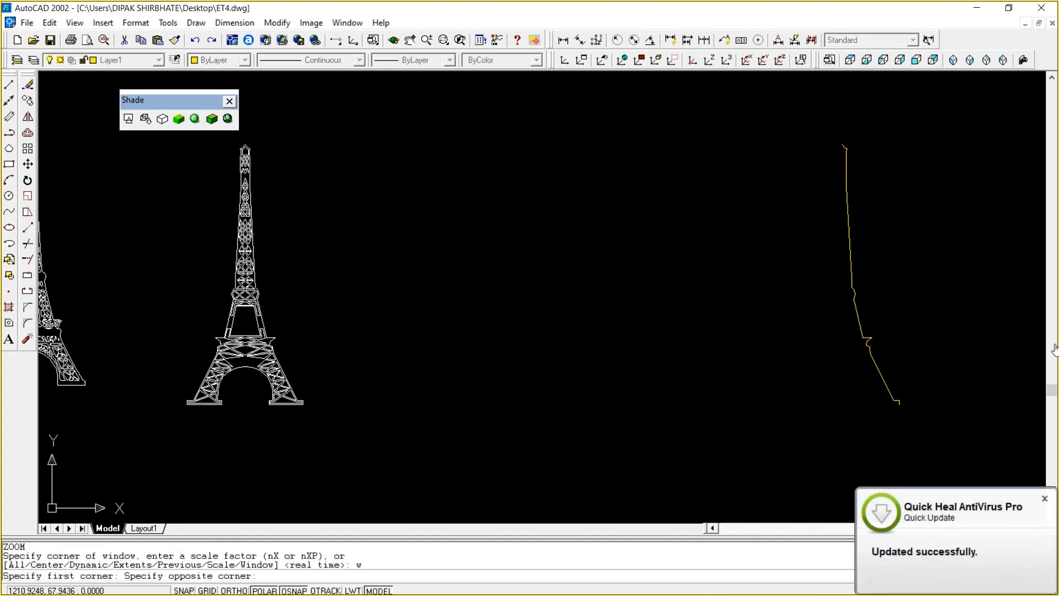
pyautogui.click(938, 423)
pyautogui.press('Escape')
pyautogui.press('Escape')
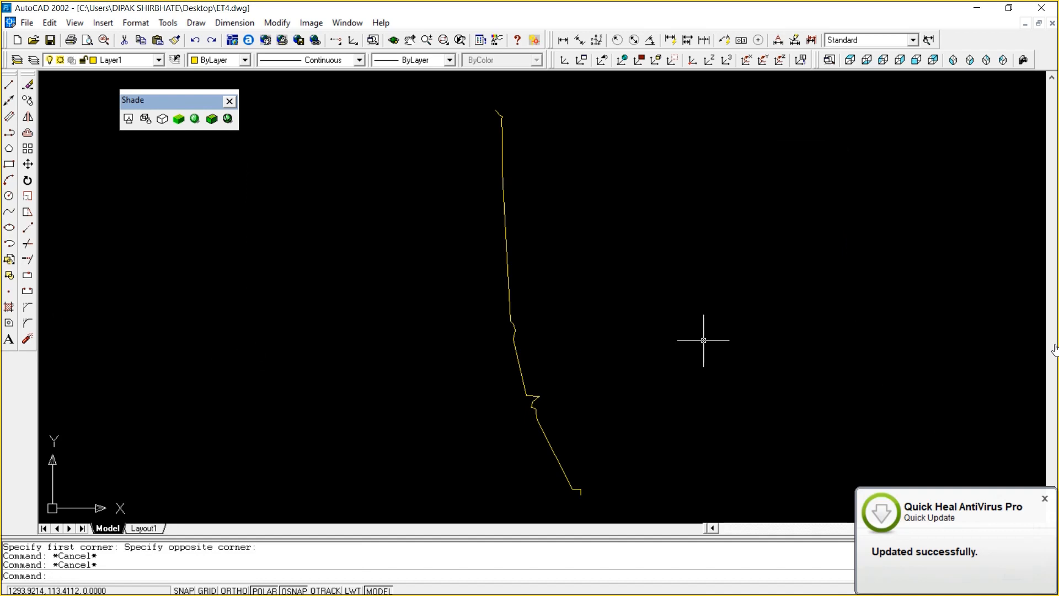
pyautogui.write('o')
pyautogui.press('Return')
pyautogui.write('1')
pyautogui.press('Return')
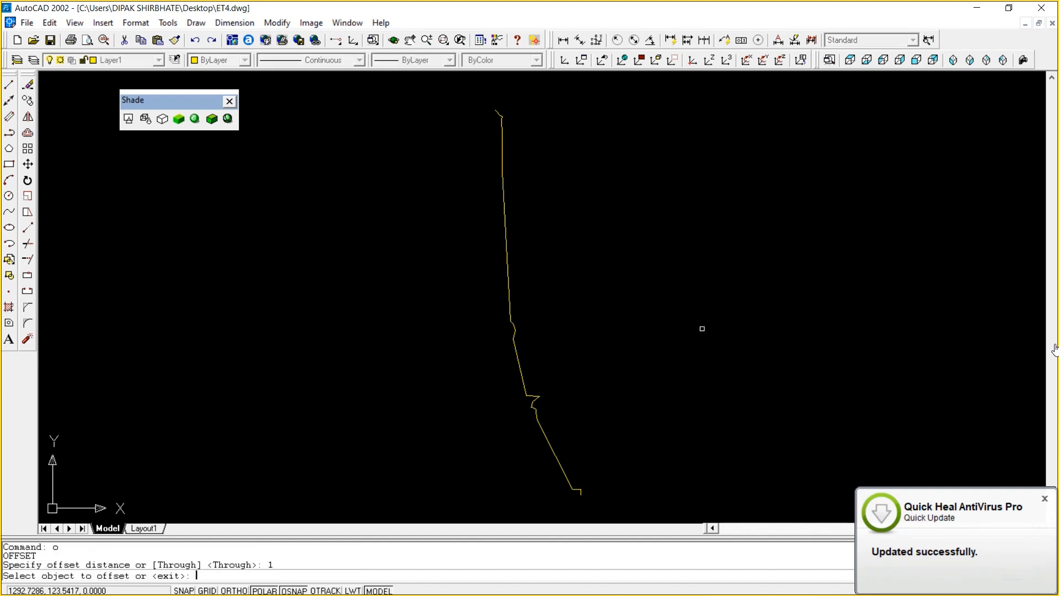
pyautogui.click(509, 302)
pyautogui.click(458, 312)
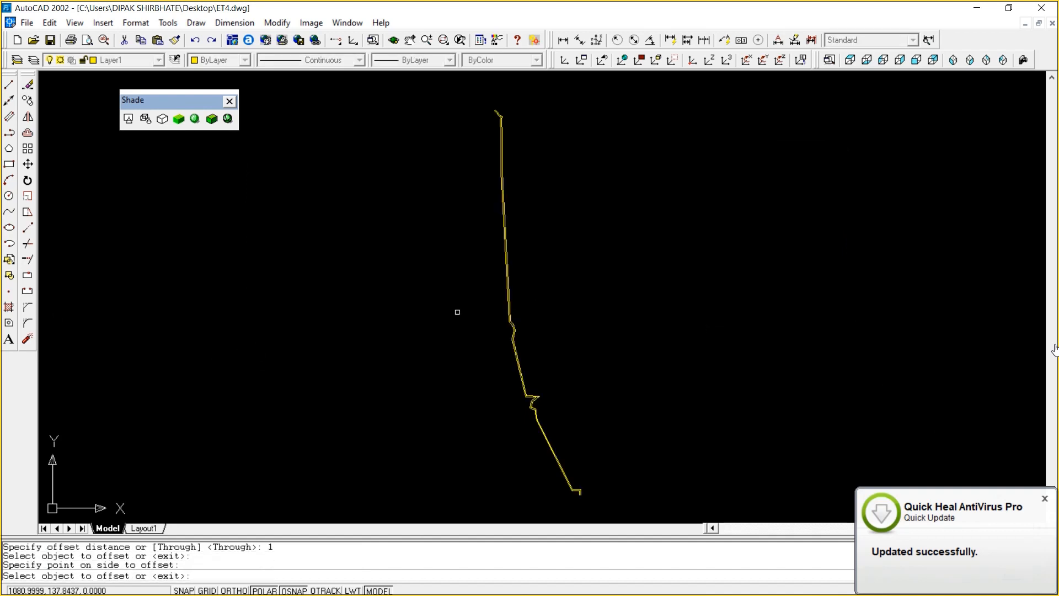
pyautogui.press('Escape')
pyautogui.press('Escape')
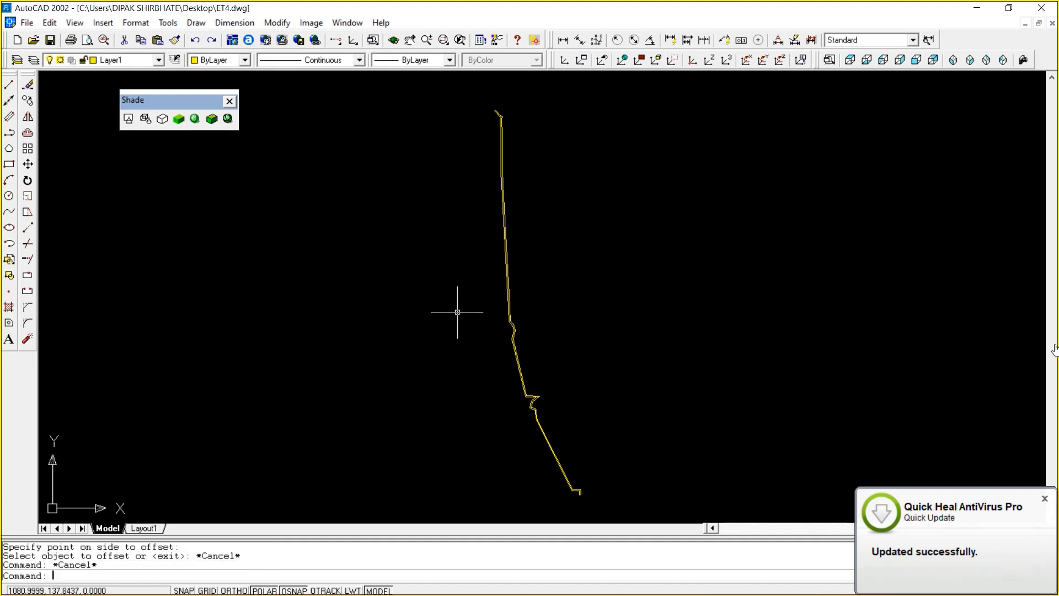
pyautogui.press('Escape')
# Draw a line joining the endpoints of the two parallel outlines to close their open lower end at the foot
pyautogui.write('z')
pyautogui.press('Return')
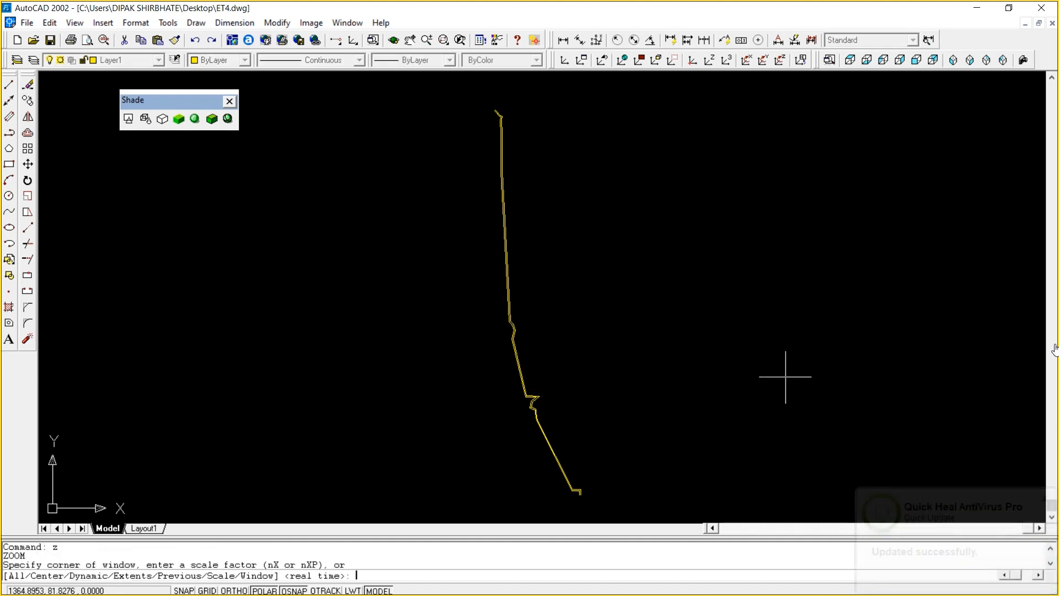
pyautogui.write('w')
pyautogui.press('Return')
pyautogui.click(559, 475)
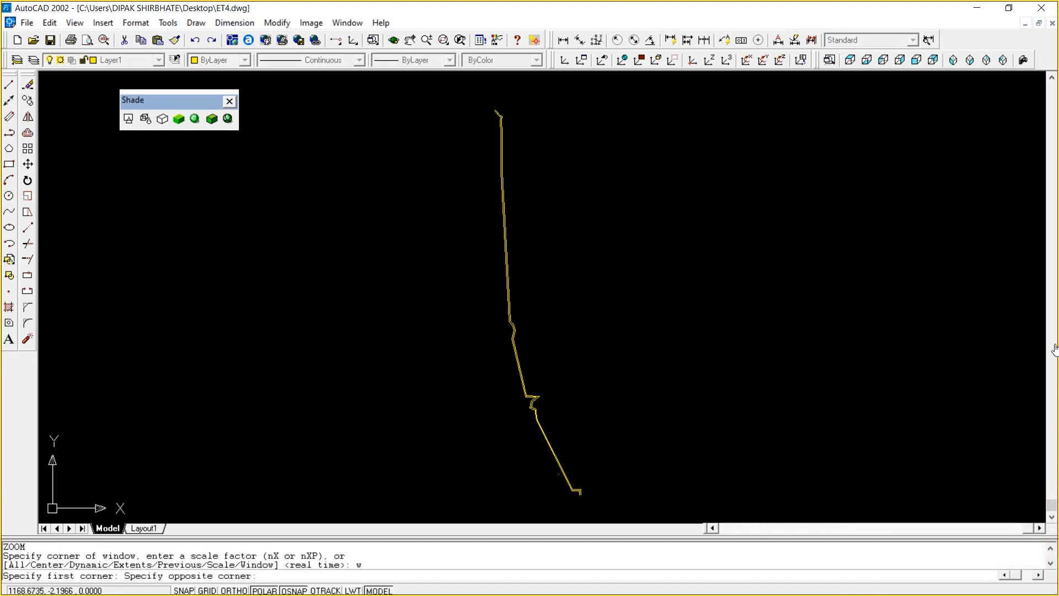
pyautogui.click(596, 500)
pyautogui.press('Escape')
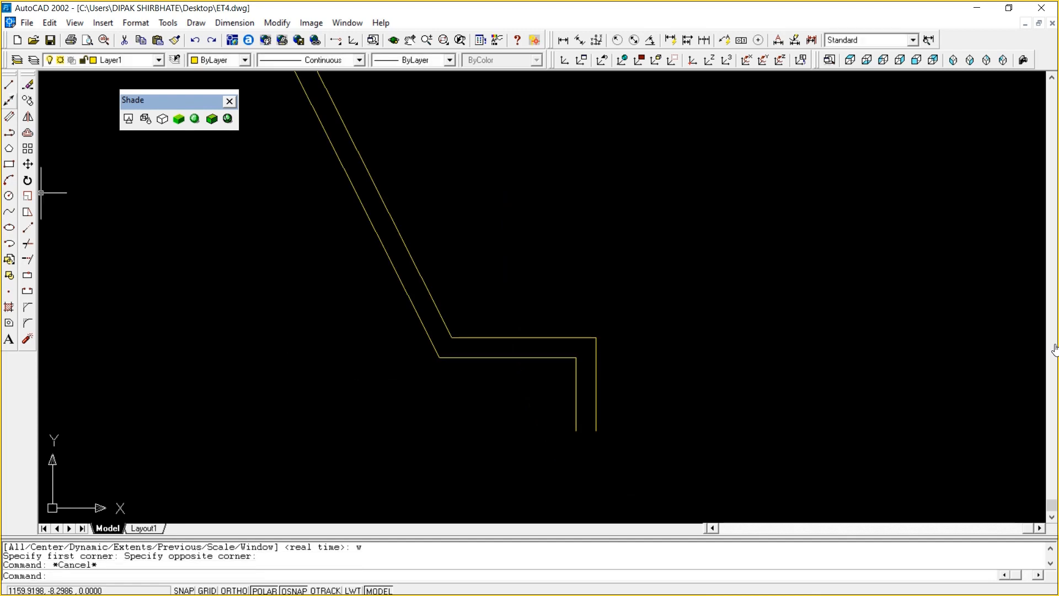
pyautogui.click(9, 85)
pyautogui.click(596, 431)
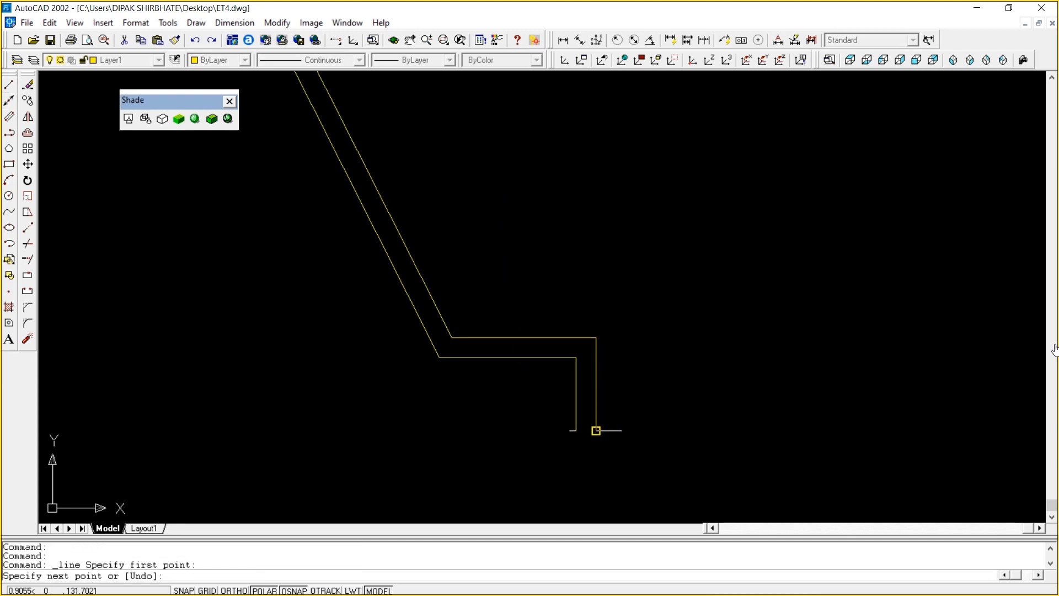
pyautogui.click(575, 430)
pyautogui.press('Escape')
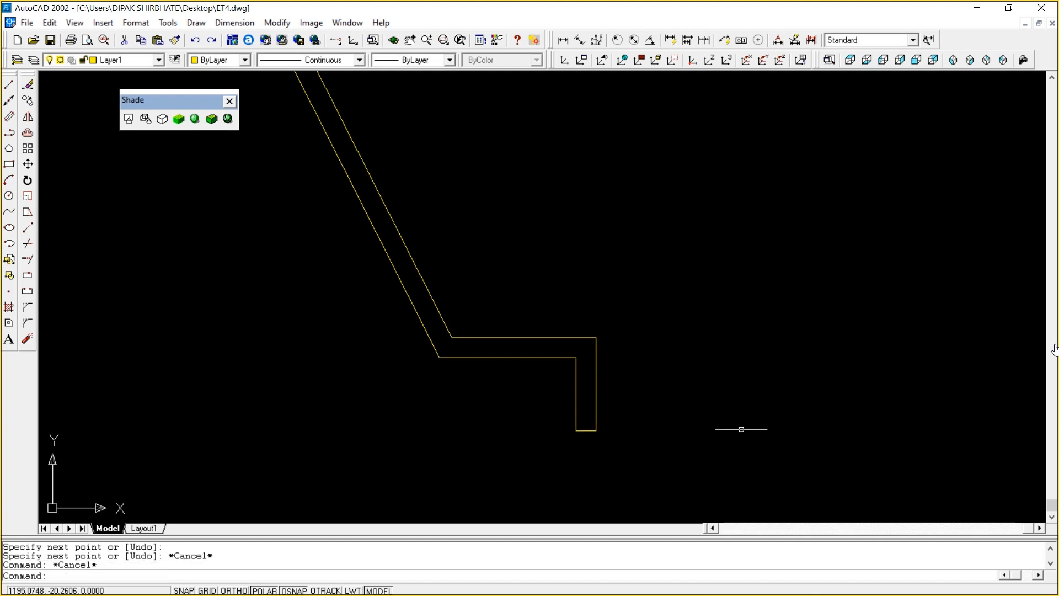
# Draw a line closing the open upper end between the two parallel outlines at the spire tip
pyautogui.write('z')
pyautogui.press('Return')
pyautogui.press('Return')
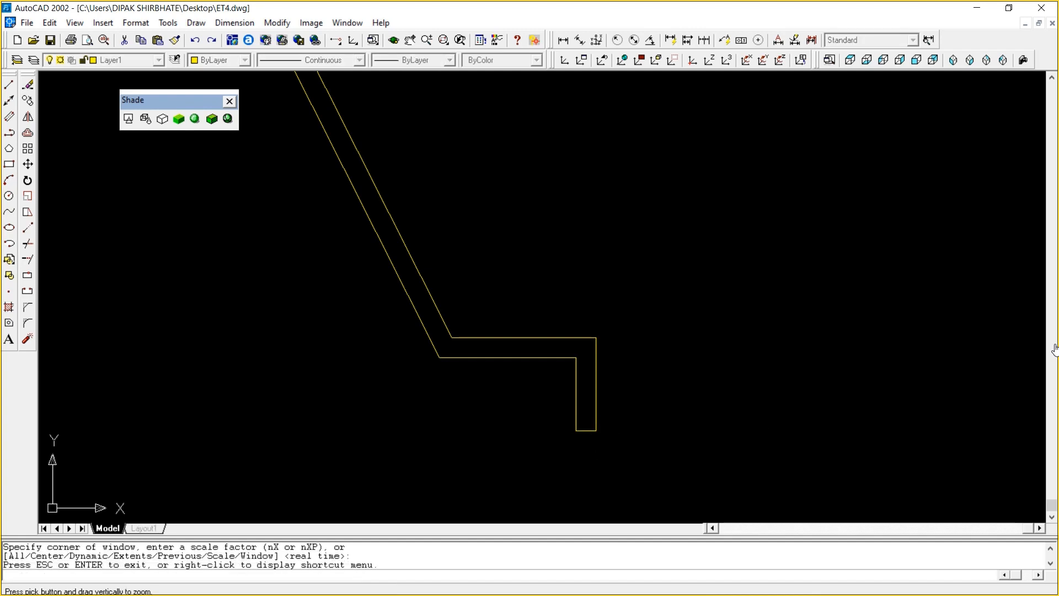
pyautogui.moveTo(673, 88); pyautogui.dragTo(658, 223)
pyautogui.rightClick(658, 223)
pyautogui.click(689, 252)
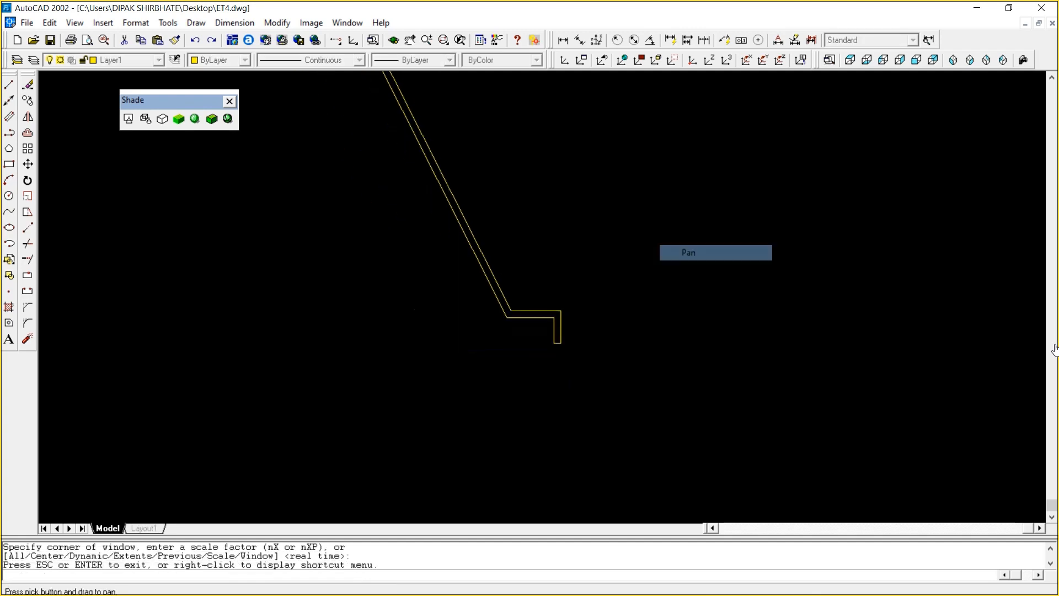
pyautogui.moveTo(552, 116); pyautogui.dragTo(753, 496)
pyautogui.moveTo(557, 149)
pyautogui.mouseDown()
pyautogui.moveTo(684, 436)
pyautogui.moveTo(571, 381)
pyautogui.mouseUp()
pyautogui.moveTo(562, 121); pyautogui.dragTo(570, 485)
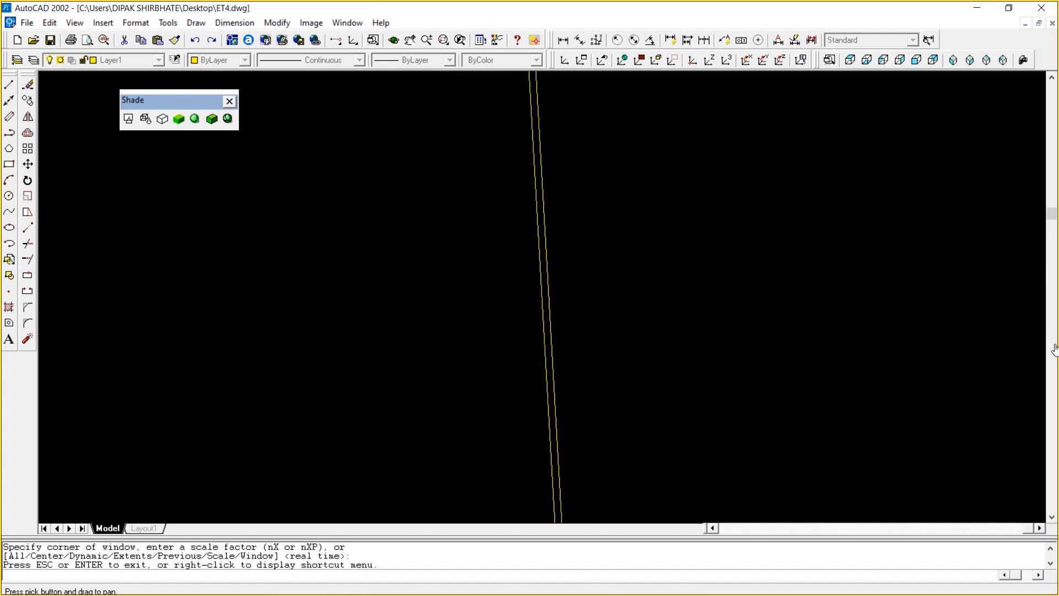
pyautogui.moveTo(552, 166); pyautogui.dragTo(595, 386)
pyautogui.rightClick(700, 240)
pyautogui.click(728, 246)
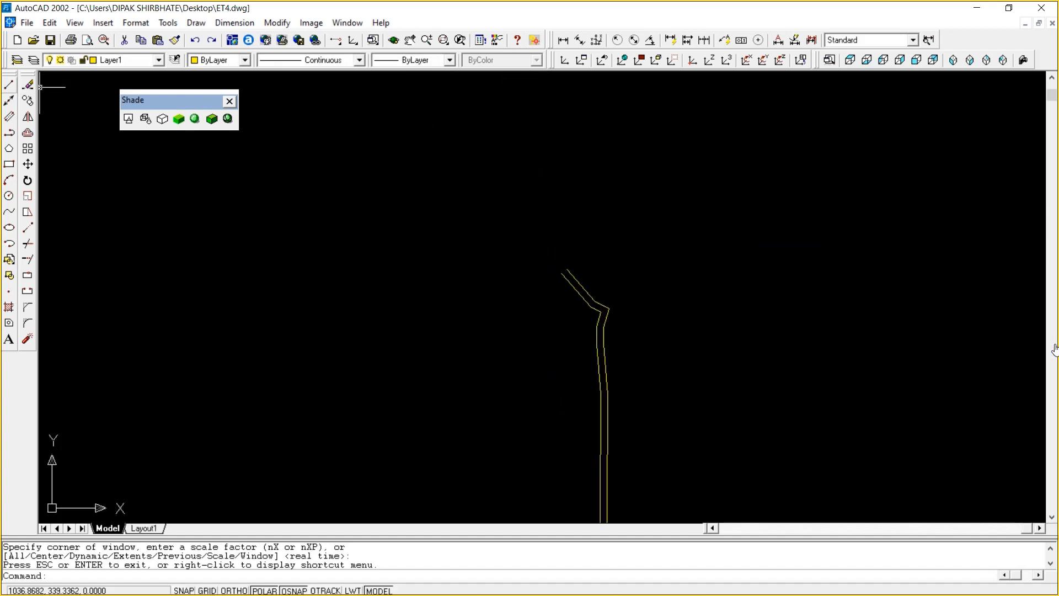
pyautogui.click(9, 84)
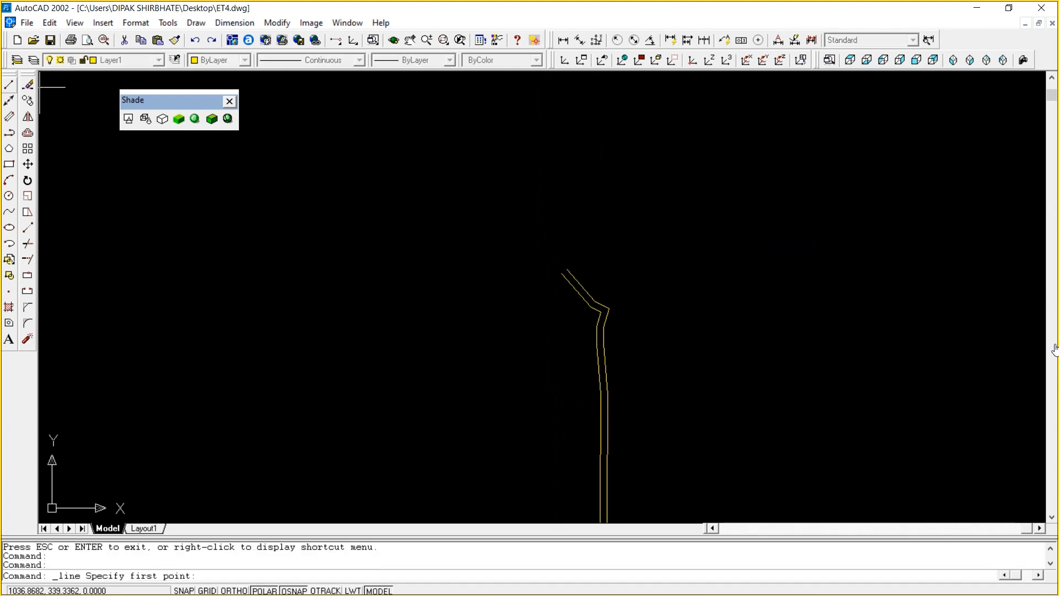
pyautogui.doubleClick(562, 273)
pyautogui.press('Escape')
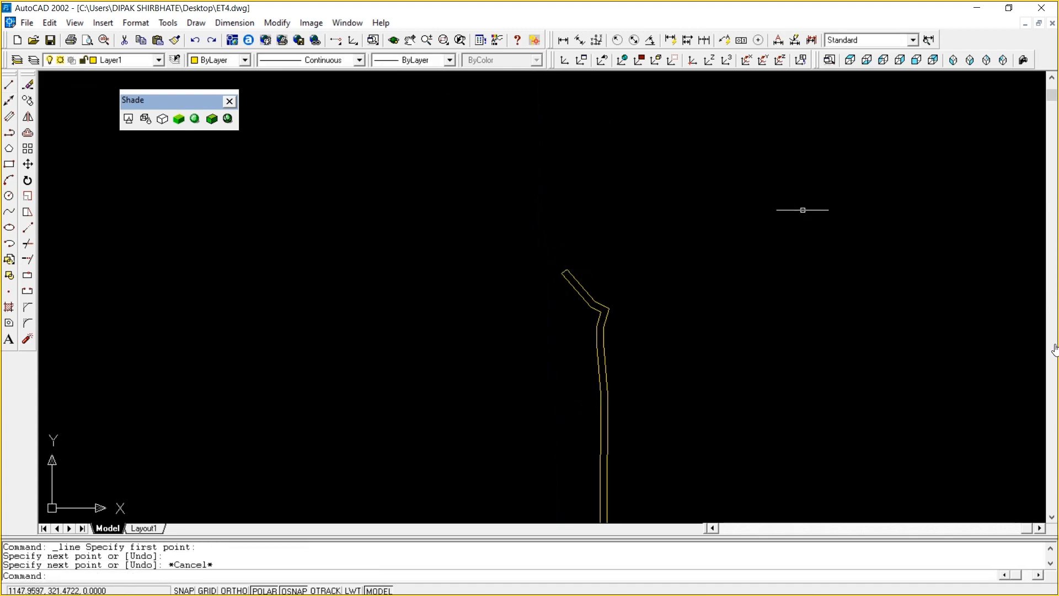
pyautogui.write('z')
pyautogui.press('Return')
pyautogui.write('e')
pyautogui.press('Return')
pyautogui.press('Escape')
pyautogui.press('Escape')
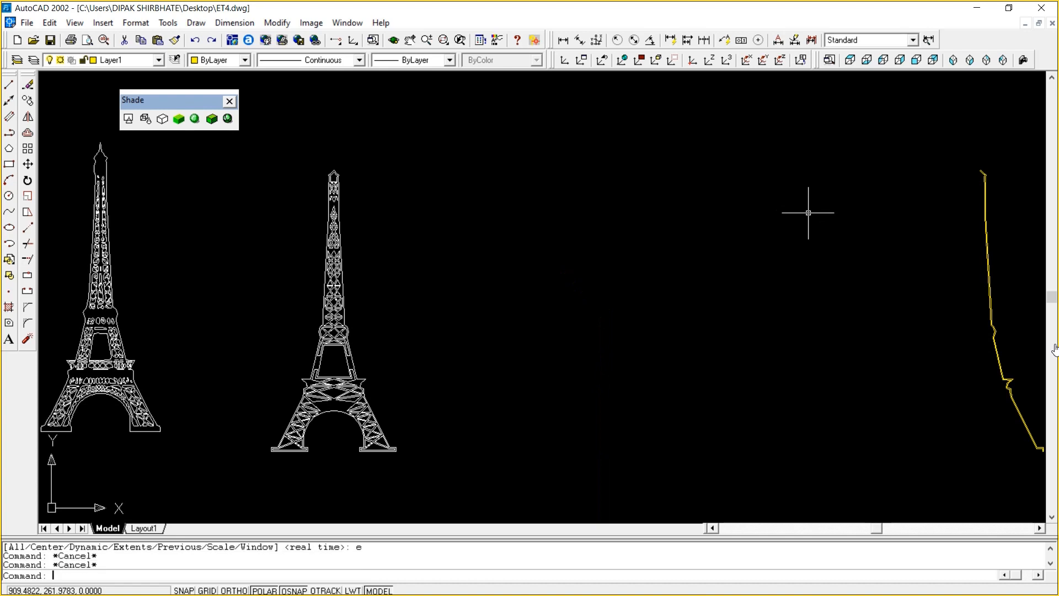
pyautogui.press('Escape')
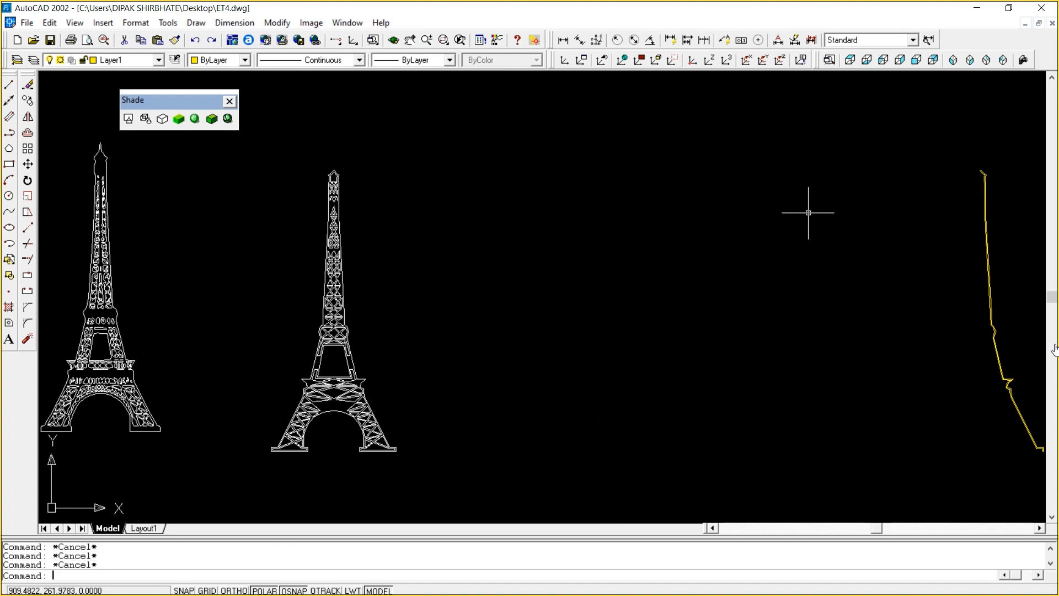
pyautogui.write('eg')
pyautogui.press('Return')
pyautogui.press('Escape')
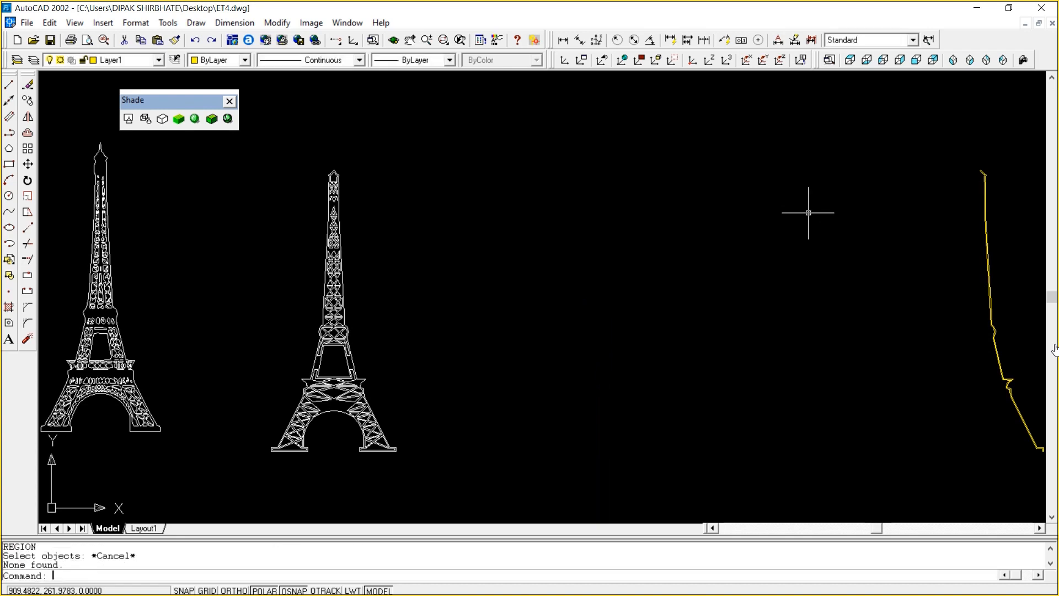
pyautogui.press('Escape')
pyautogui.press('Escape')
# Convert the closed yellow double outline and its end lines into a region
pyautogui.write('z')
pyautogui.press('Return')
pyautogui.press('Return')
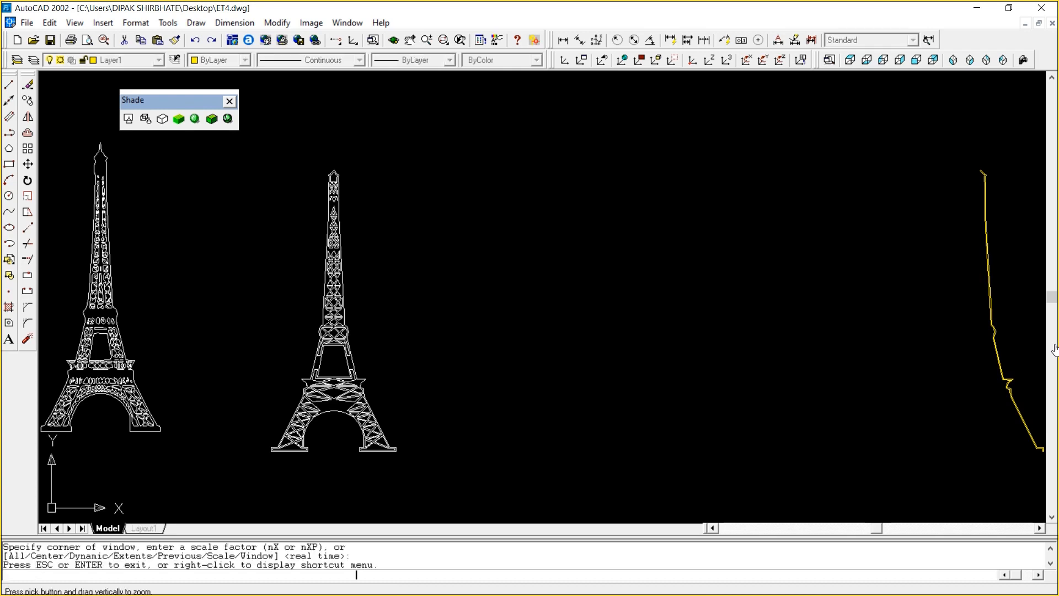
pyautogui.moveTo(770, 179); pyautogui.dragTo(770, 264)
pyautogui.rightClick(771, 265)
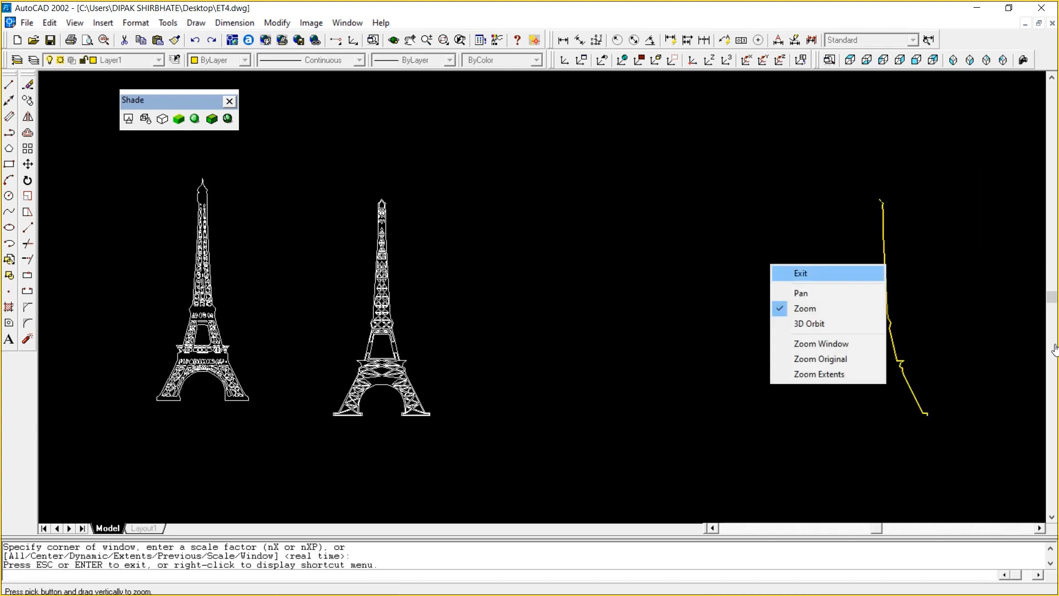
pyautogui.click(773, 273)
pyautogui.write('reg')
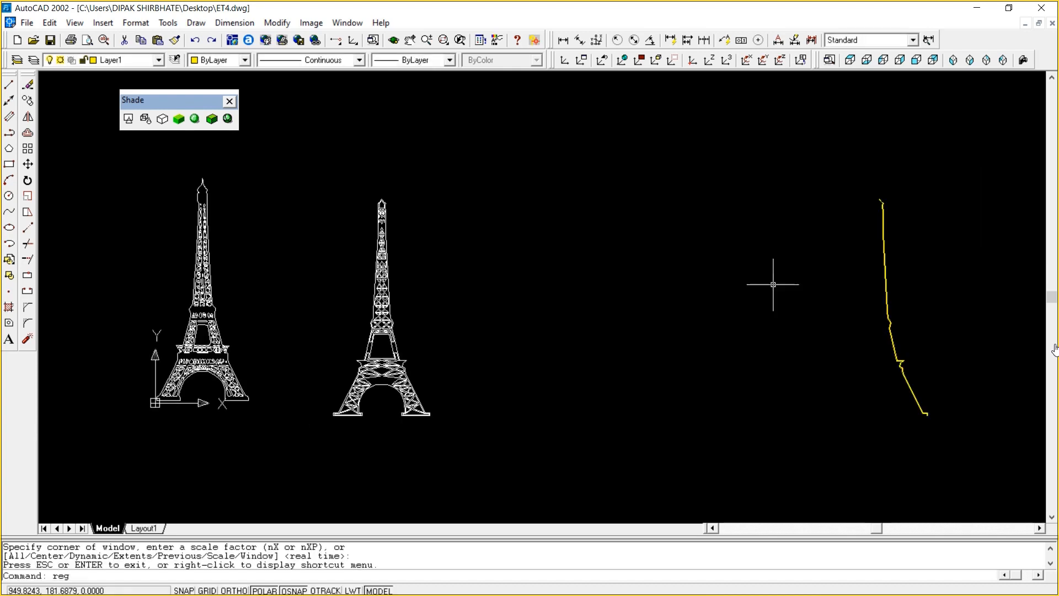
pyautogui.press('Return')
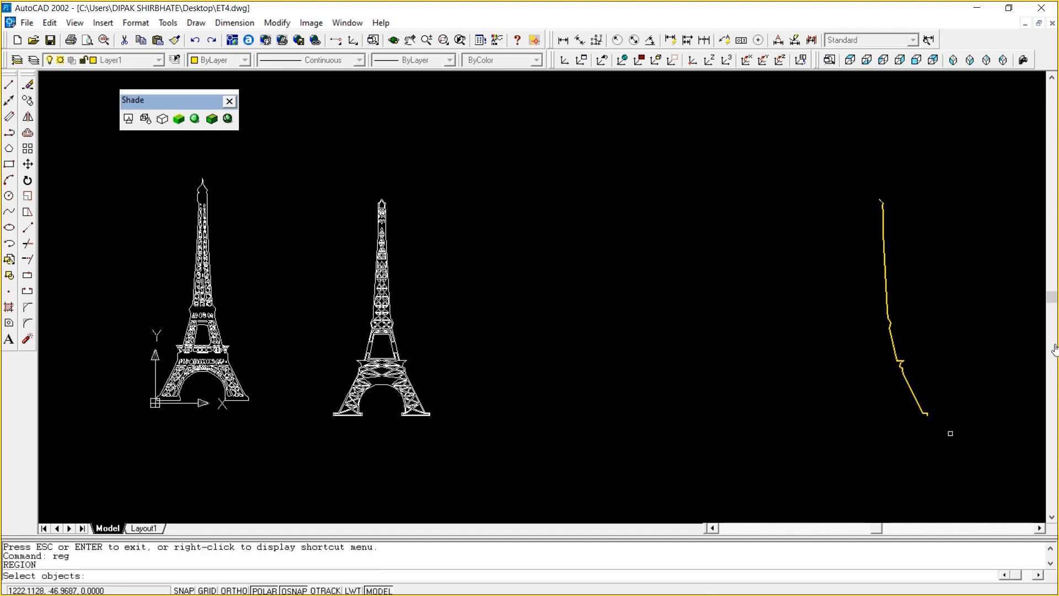
pyautogui.click(950, 433)
pyautogui.click(757, 158)
pyautogui.press('Return')
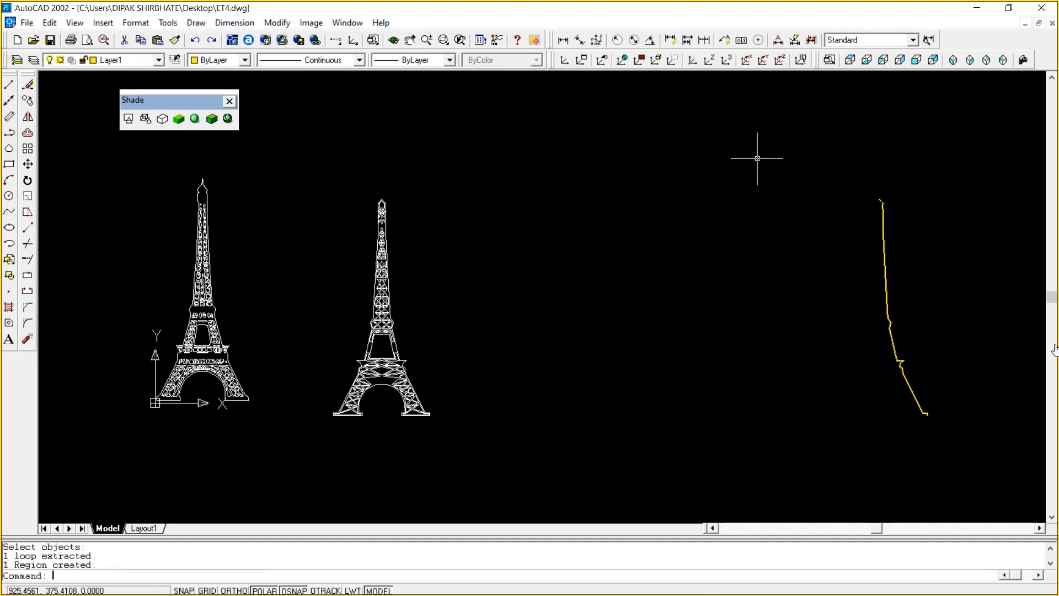
pyautogui.press('Escape')
pyautogui.press('Escape')
pyautogui.press('Escape')
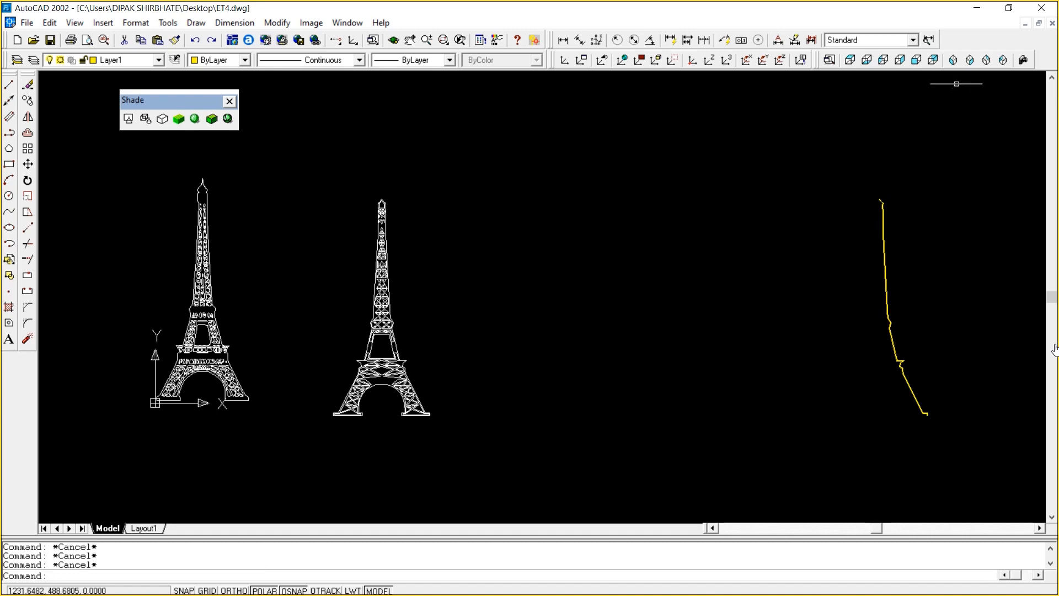
# Switch to the southeast isometric view and move the yellow region close to the extruded white tower
pyautogui.click(970, 59)
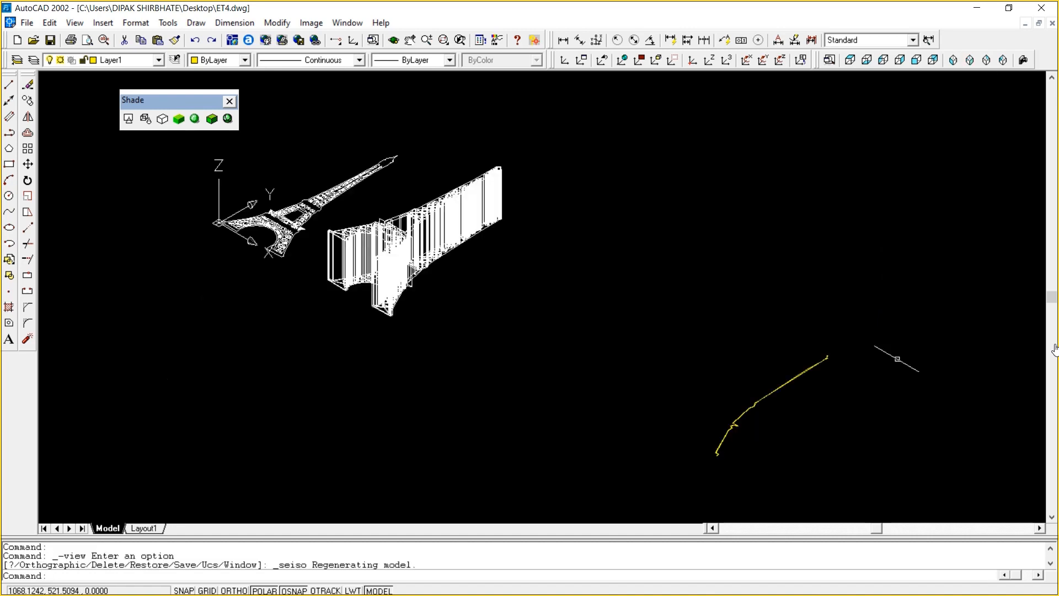
pyautogui.write('m')
pyautogui.press('Return')
pyautogui.click(891, 375)
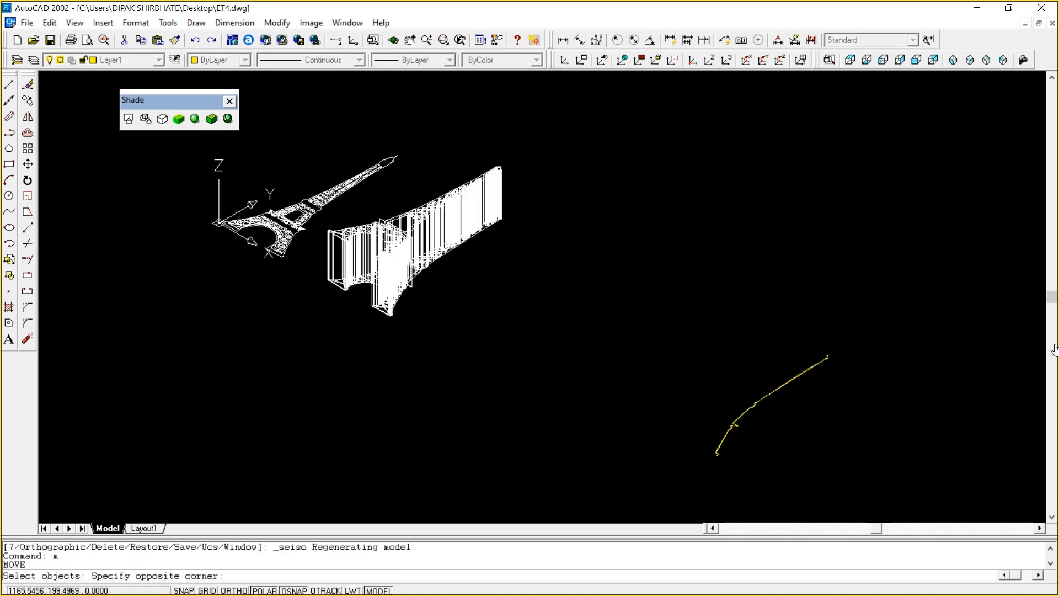
pyautogui.click(696, 467)
pyautogui.press('Return')
pyautogui.click(658, 438)
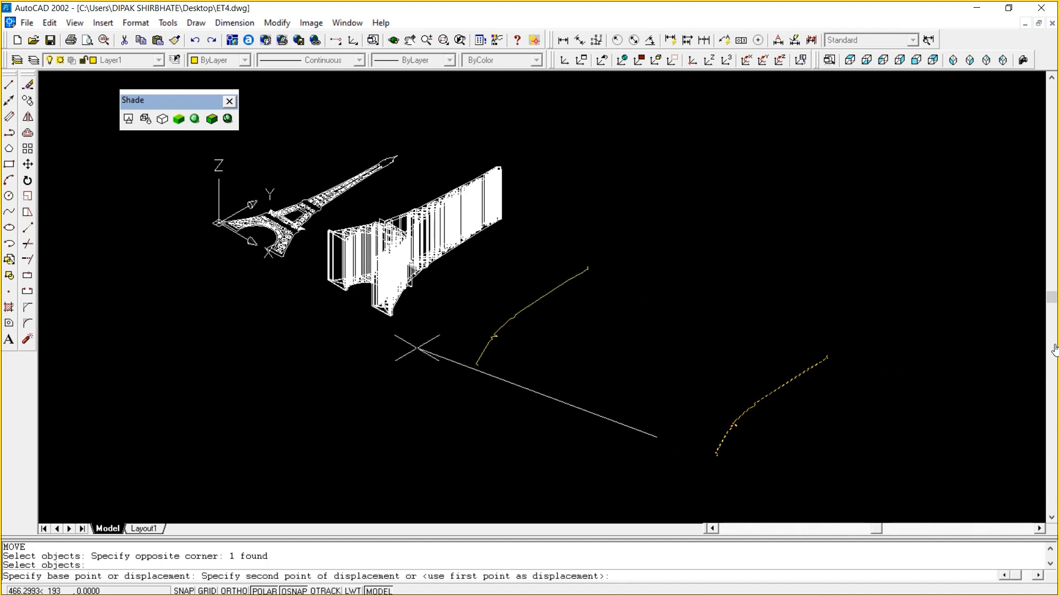
pyautogui.click(413, 340)
pyautogui.press('Escape')
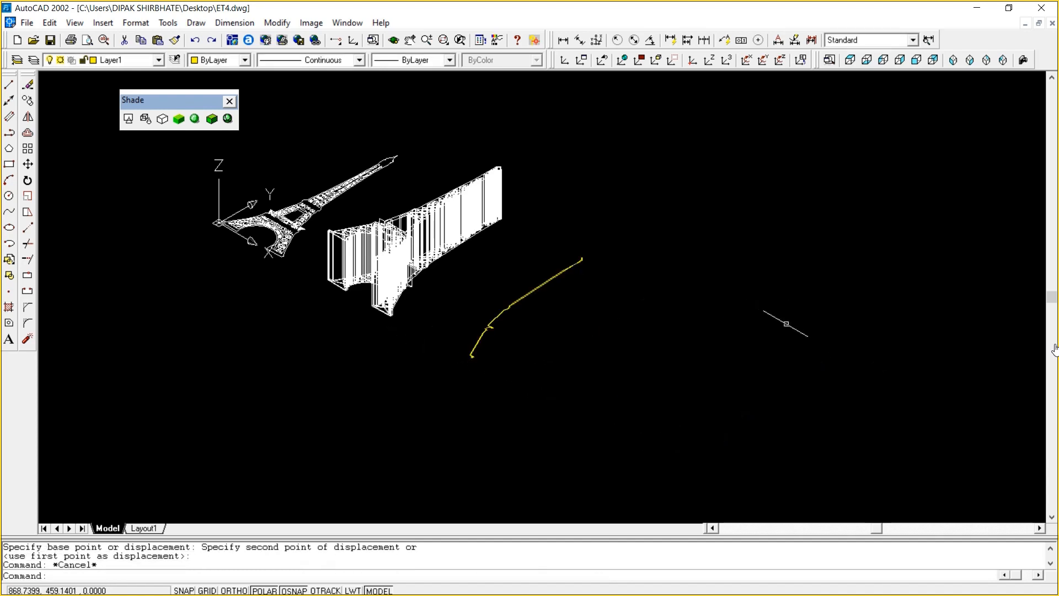
# Measure the extrusion height of the white tower at the corner of its foot
pyautogui.write('dist')
pyautogui.press('Return')
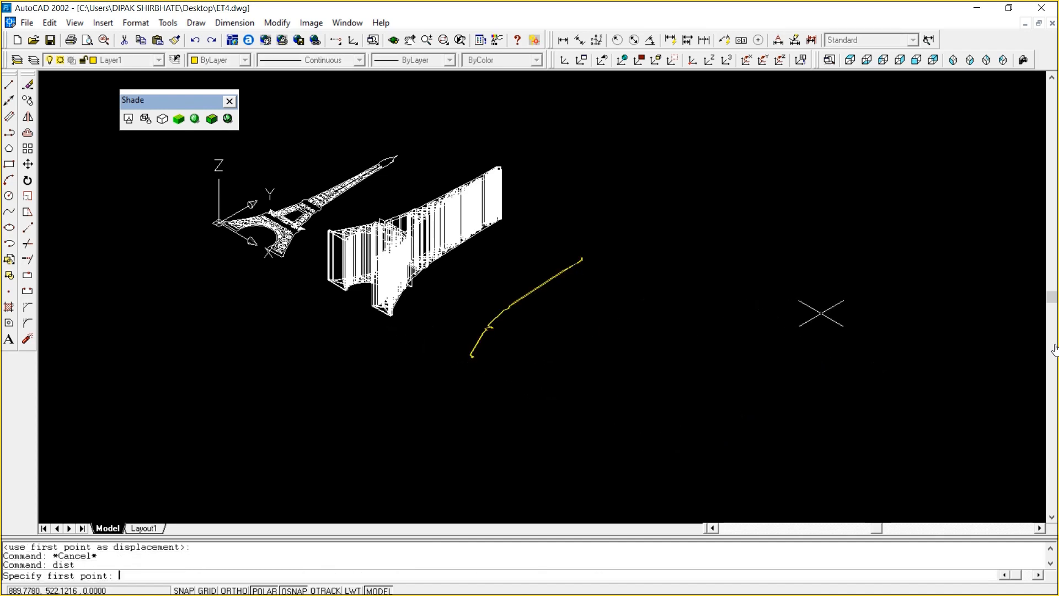
pyautogui.click(331, 280)
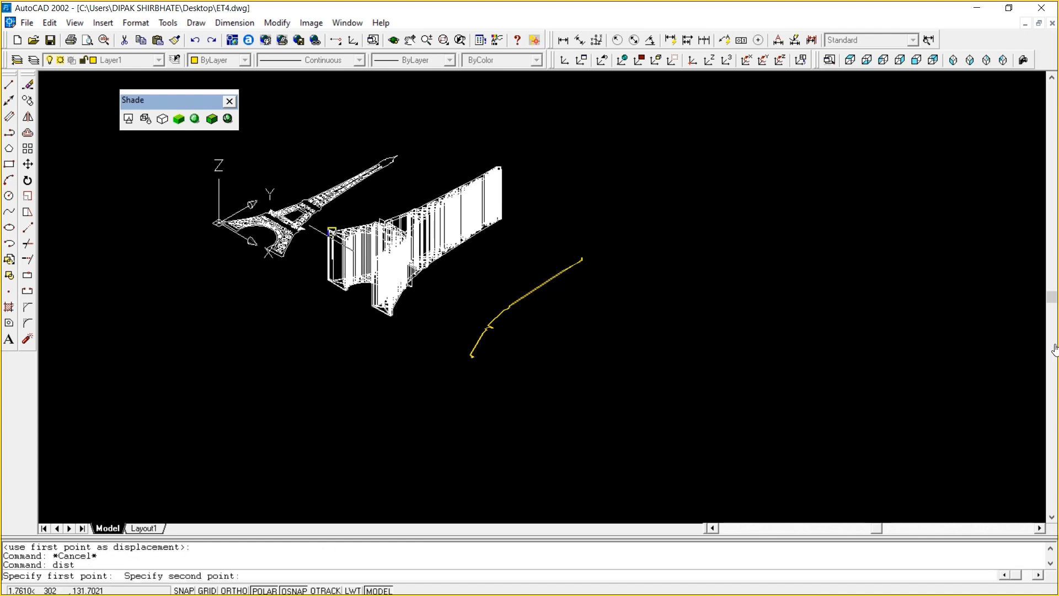
pyautogui.click(331, 235)
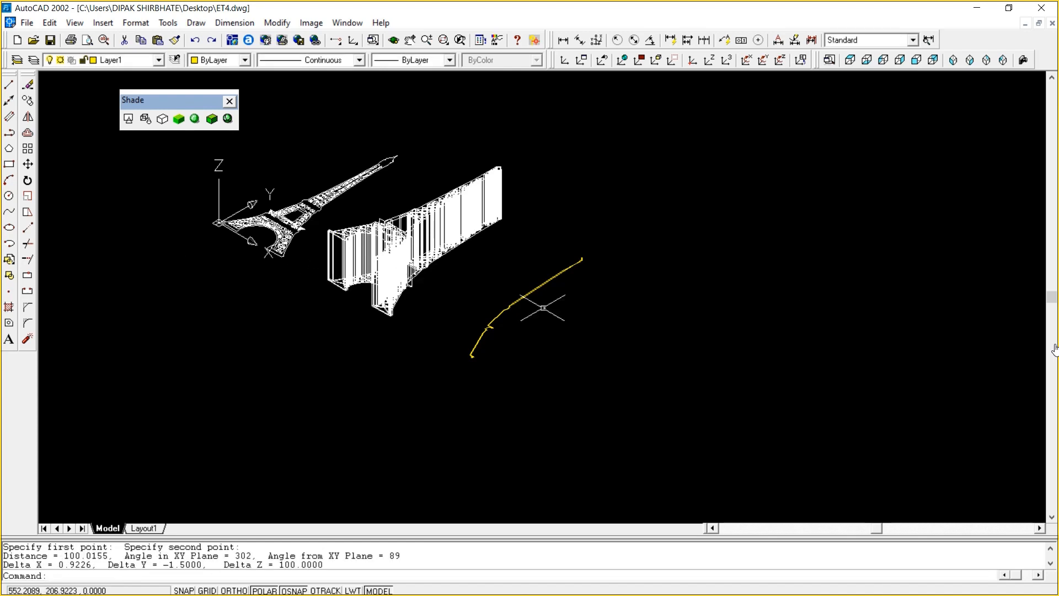
pyautogui.press('Escape')
pyautogui.press('Escape')
pyautogui.press('Escape')
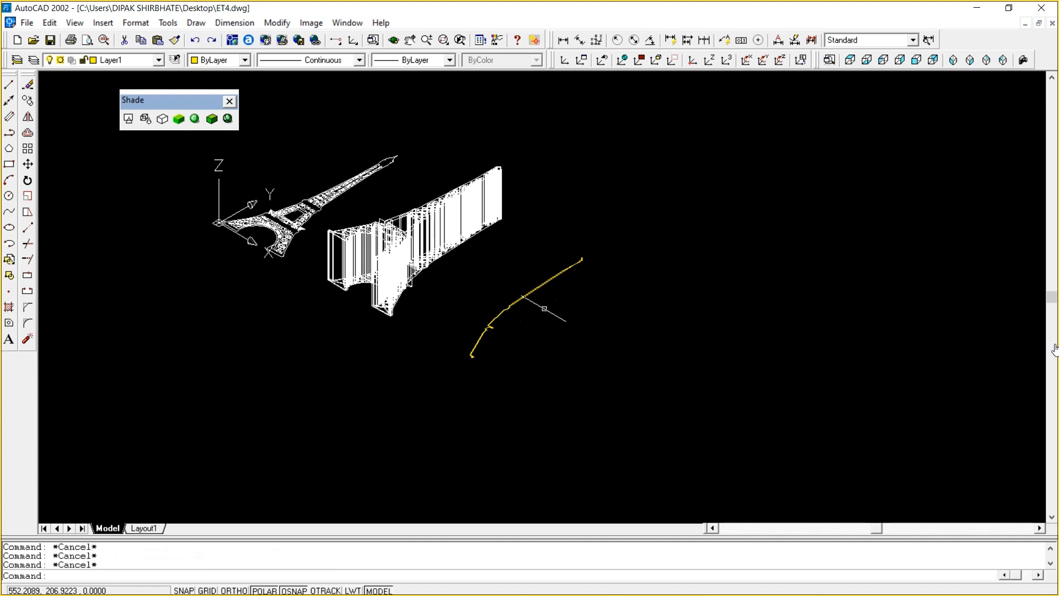
# Extrude the yellow outline region to a height of 150 with 0 taper and check the solid in Gouraud shading
pyautogui.write('ext')
pyautogui.press('Return')
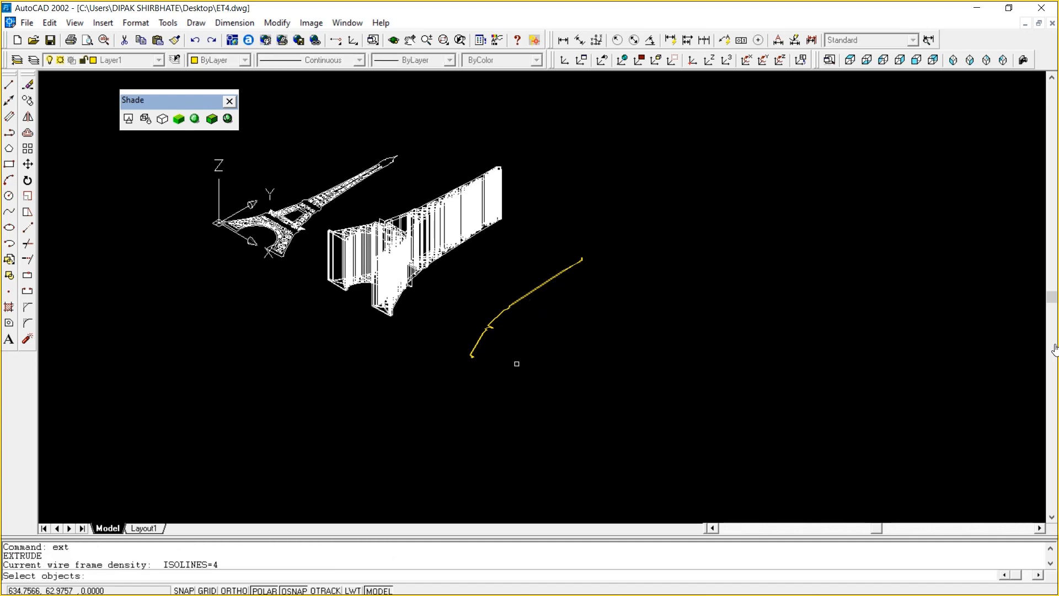
pyautogui.click(515, 362)
pyautogui.click(445, 328)
pyautogui.press('Return')
pyautogui.write('1')
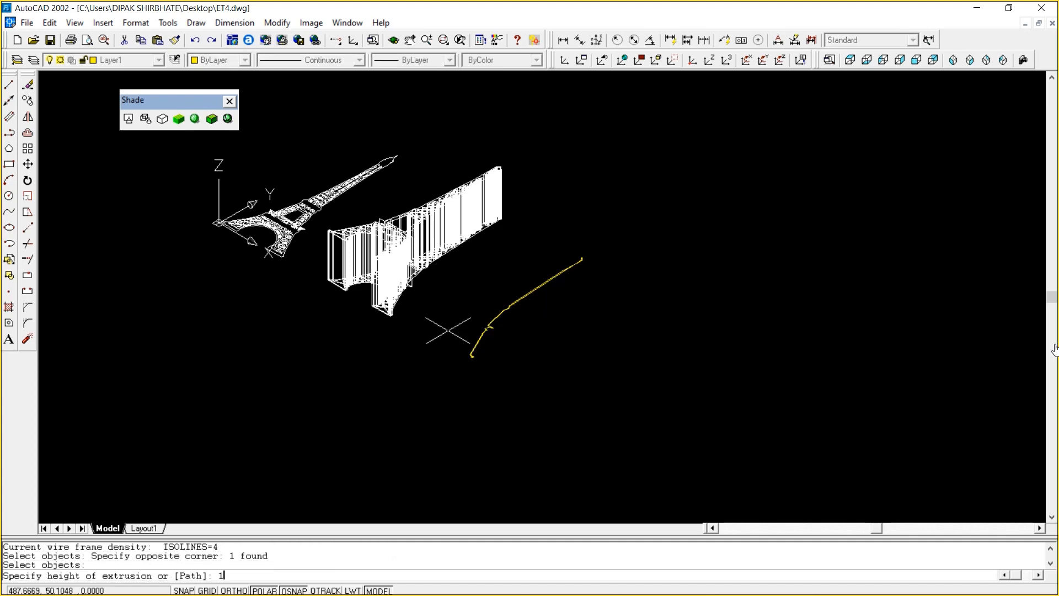
pyautogui.write('50')
pyautogui.press('Return')
pyautogui.press('Return')
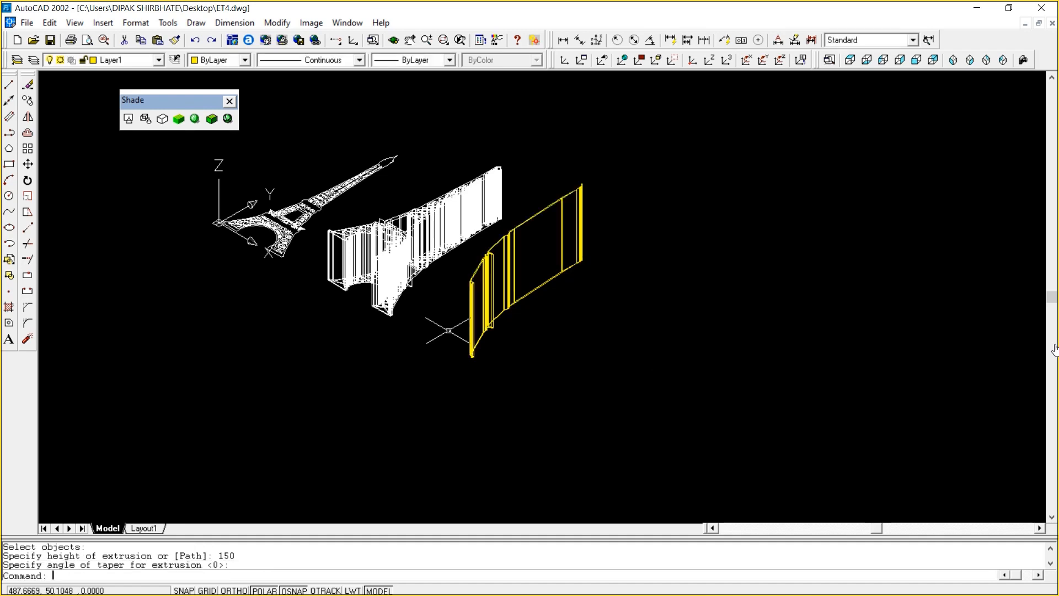
pyautogui.press('Escape')
pyautogui.press('Escape')
pyautogui.press('Escape')
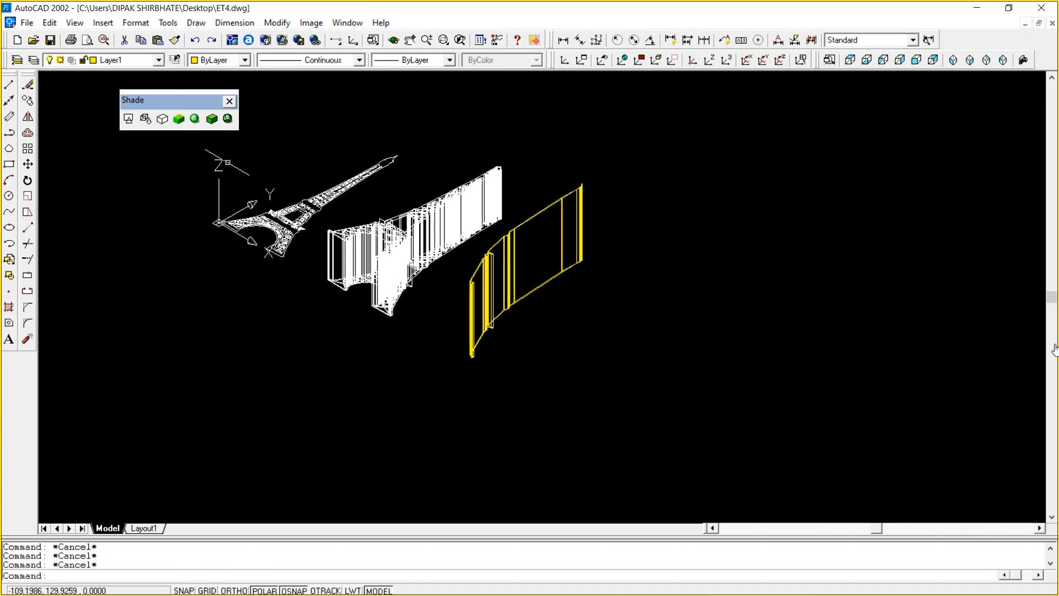
pyautogui.click(195, 119)
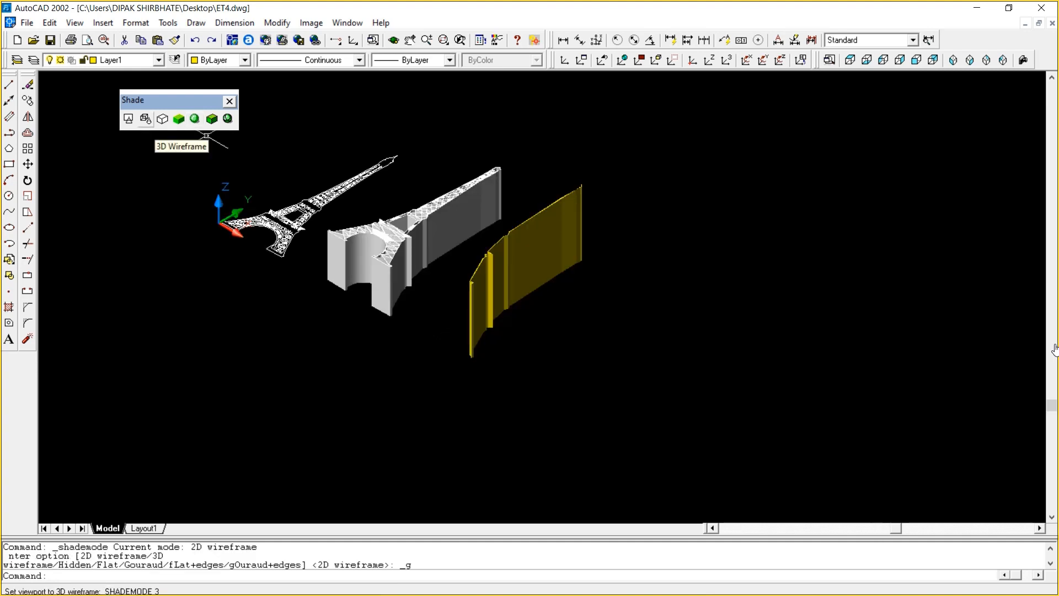
pyautogui.click(162, 118)
# Stand the extruded white tower upright by rotating it in 3D by 90 degrees about the X axis through its foot corner
pyautogui.write('ro')
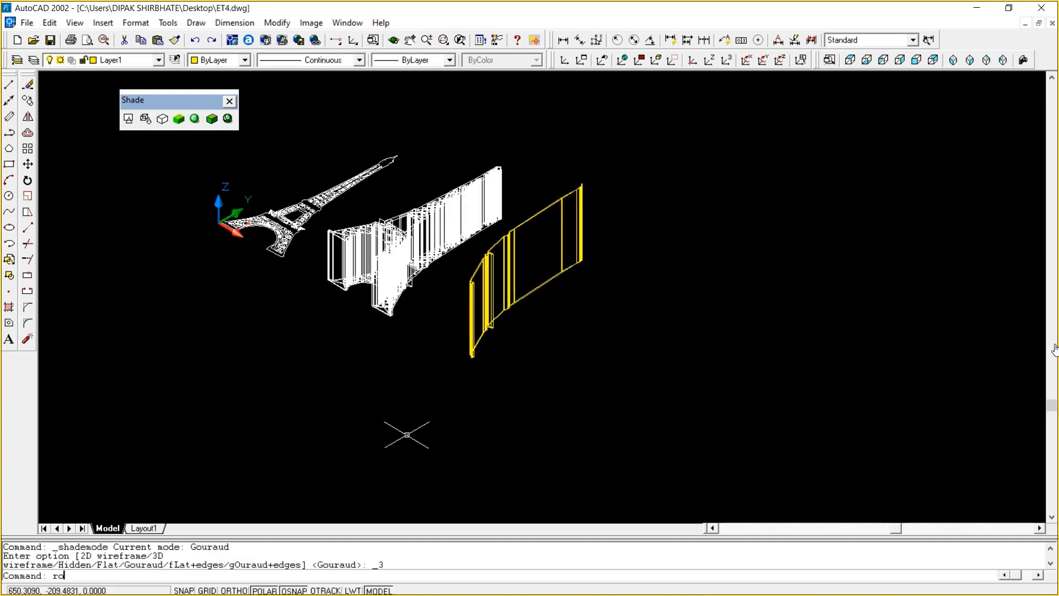
pyautogui.write('tate3d')
pyautogui.press('Return')
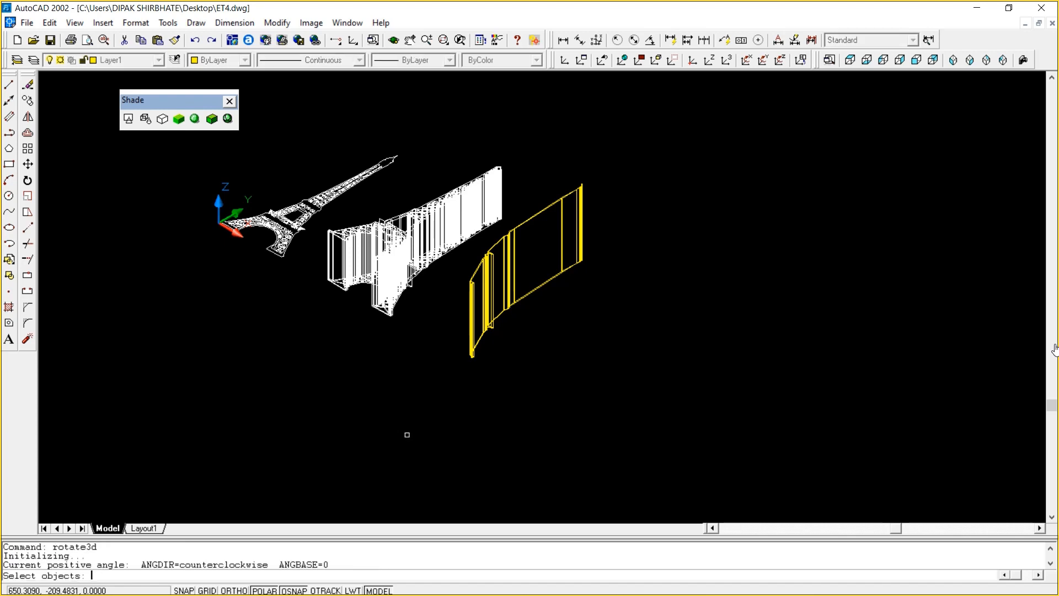
pyautogui.click(389, 312)
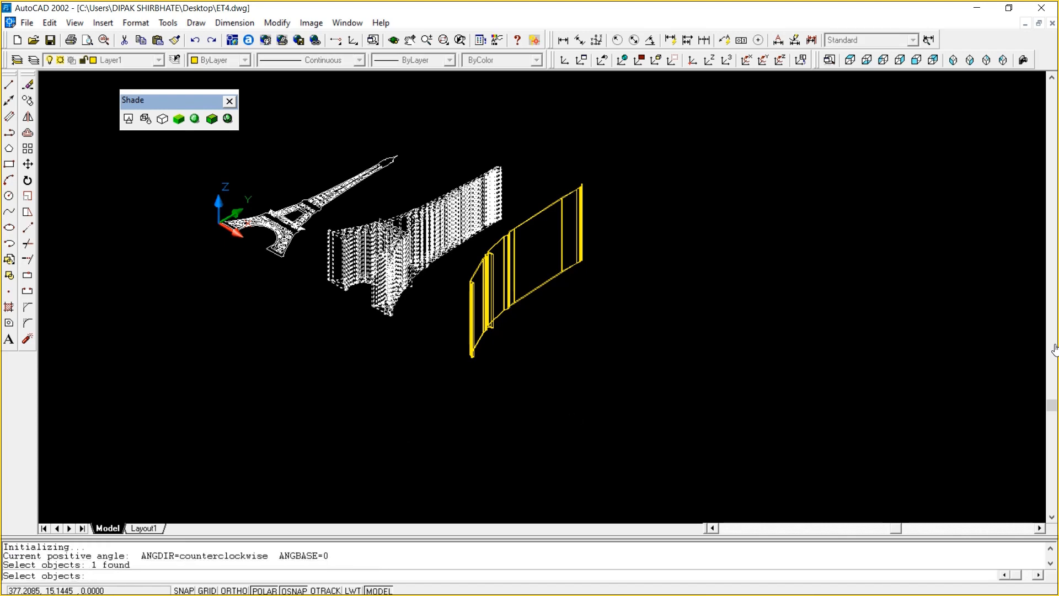
pyautogui.press('Return')
pyautogui.write('x')
pyautogui.press('Return')
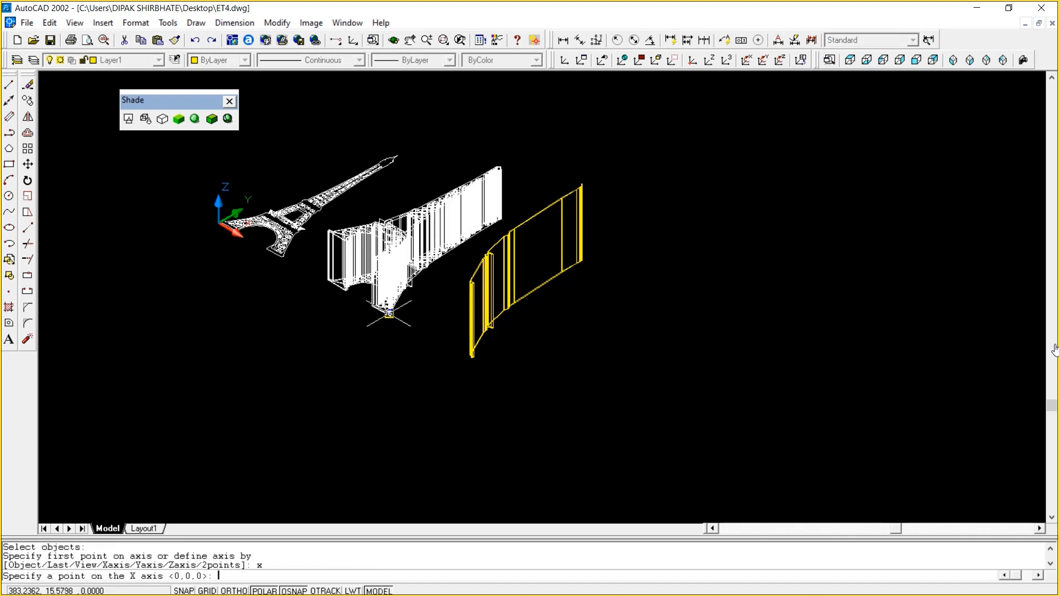
pyautogui.click(392, 315)
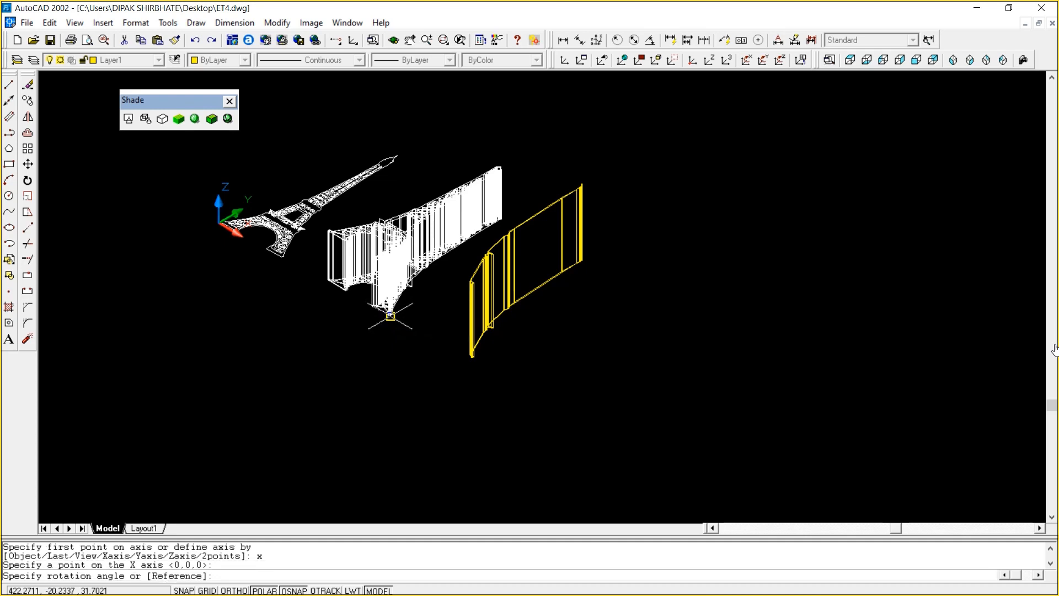
pyautogui.write('90')
pyautogui.press('Return')
pyautogui.press('Escape')
pyautogui.press('Escape')
pyautogui.press('Escape')
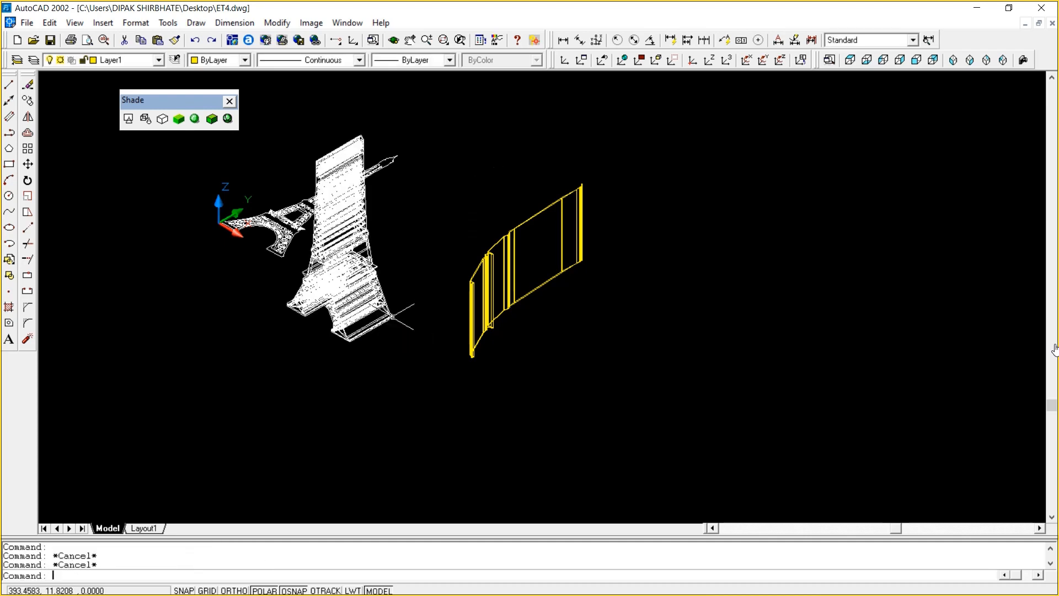
# Rotate the yellow extruded panel in 3D by 90 degrees about the X axis through its lower corner endpoint
pyautogui.write('rotate3d')
pyautogui.press('Return')
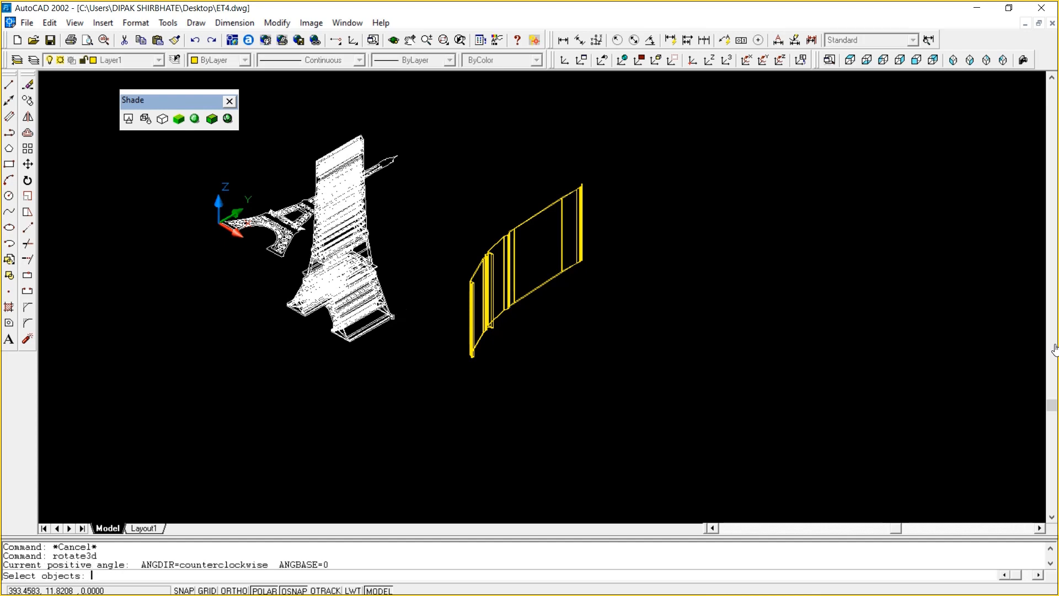
pyautogui.click(512, 399)
pyautogui.click(454, 333)
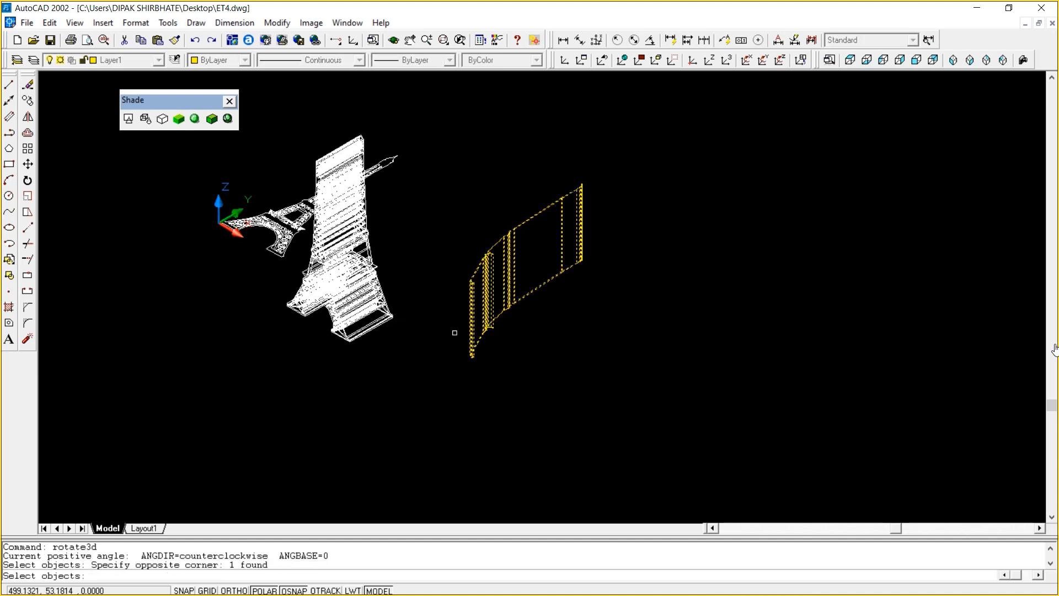
pyautogui.press('Return')
pyautogui.write('x')
pyautogui.press('Return')
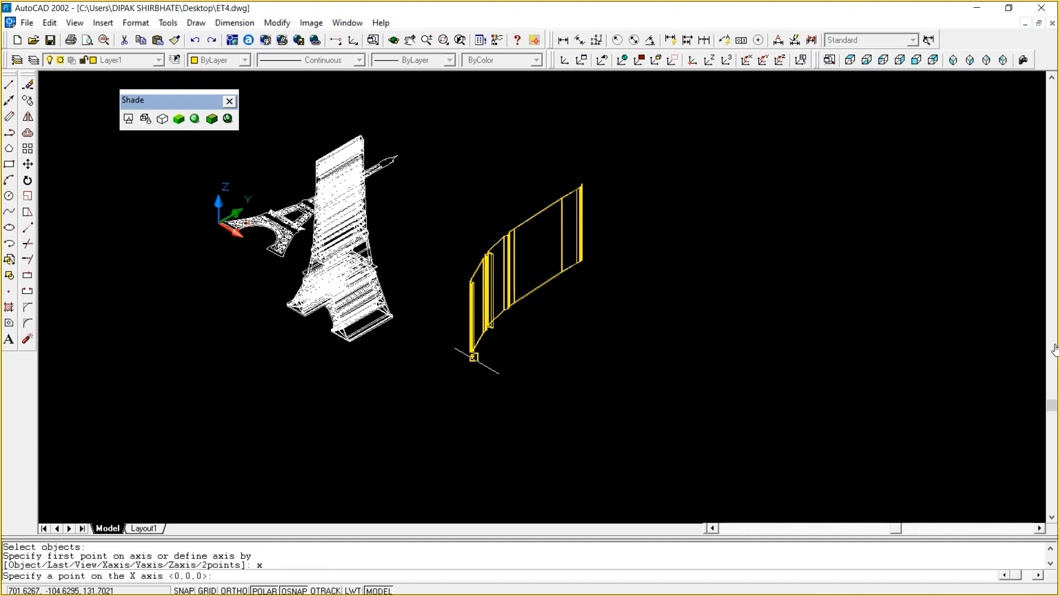
pyautogui.click(471, 357)
pyautogui.write('90')
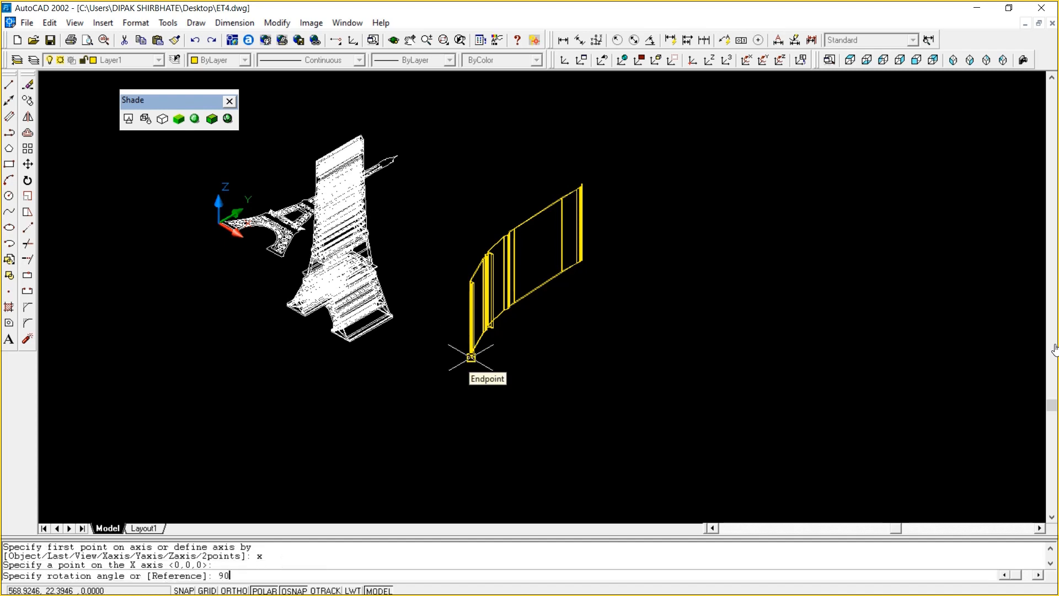
pyautogui.press('Return')
pyautogui.press('Escape')
pyautogui.press('Escape')
pyautogui.press('Escape')
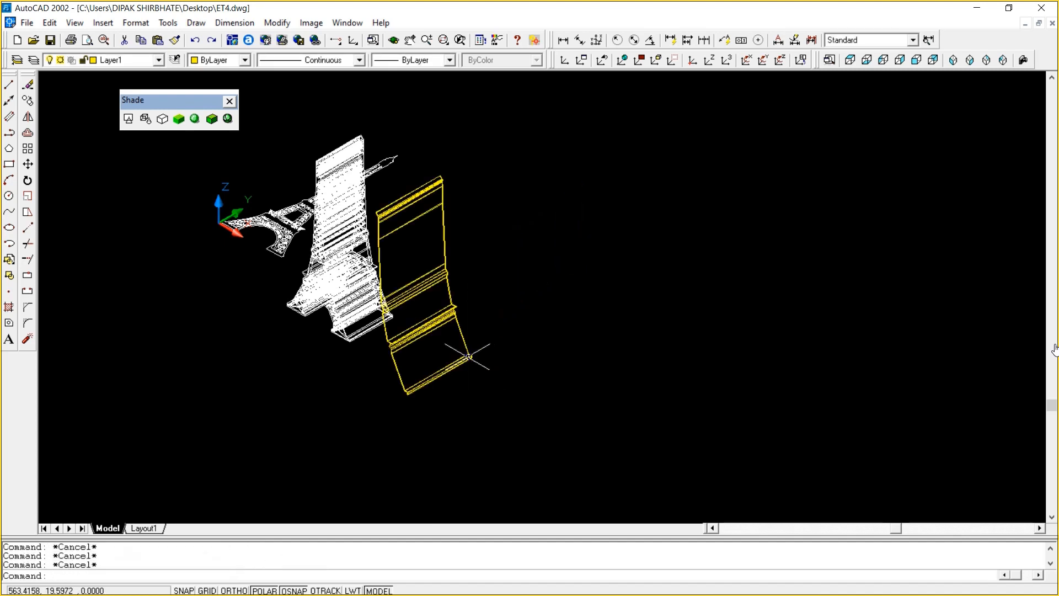
# Turn the upright yellow panel in 3D by 90 degrees about the Z axis through its lower corner endpoint
pyautogui.write('ro')
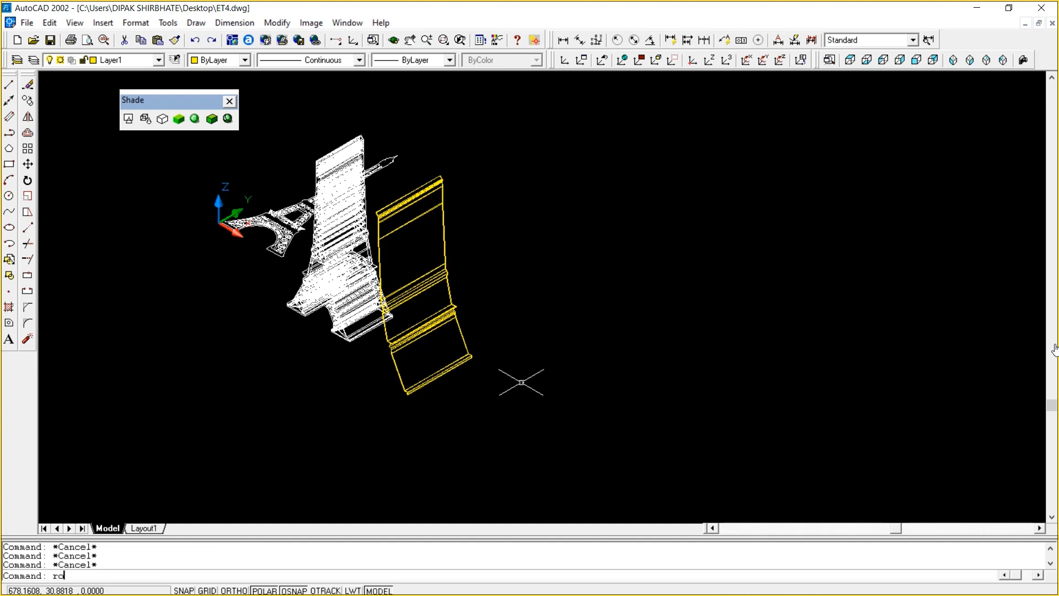
pyautogui.write('tate3d')
pyautogui.press('Return')
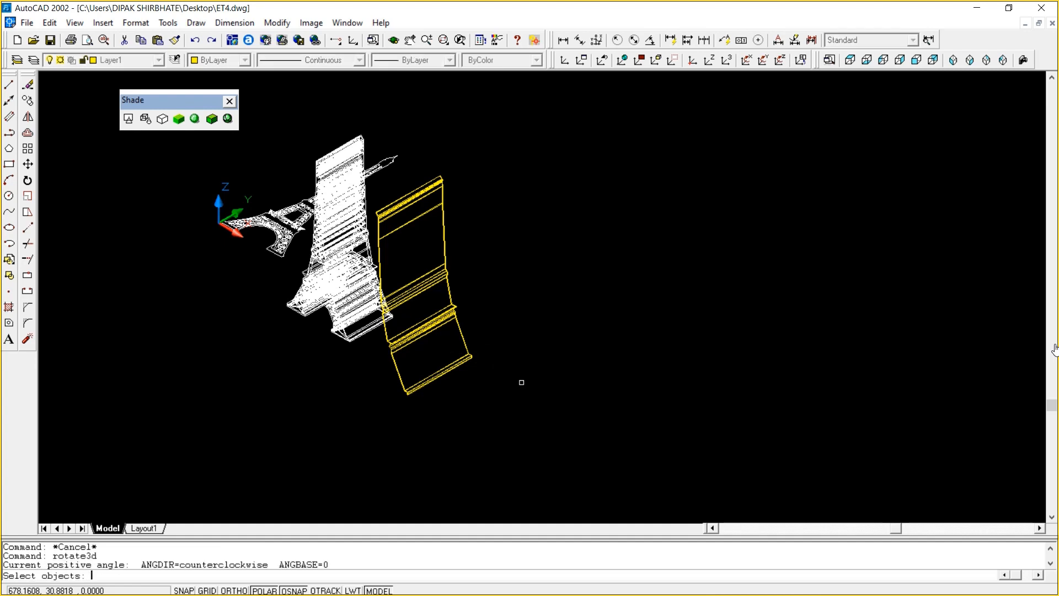
pyautogui.click(522, 382)
pyautogui.click(425, 346)
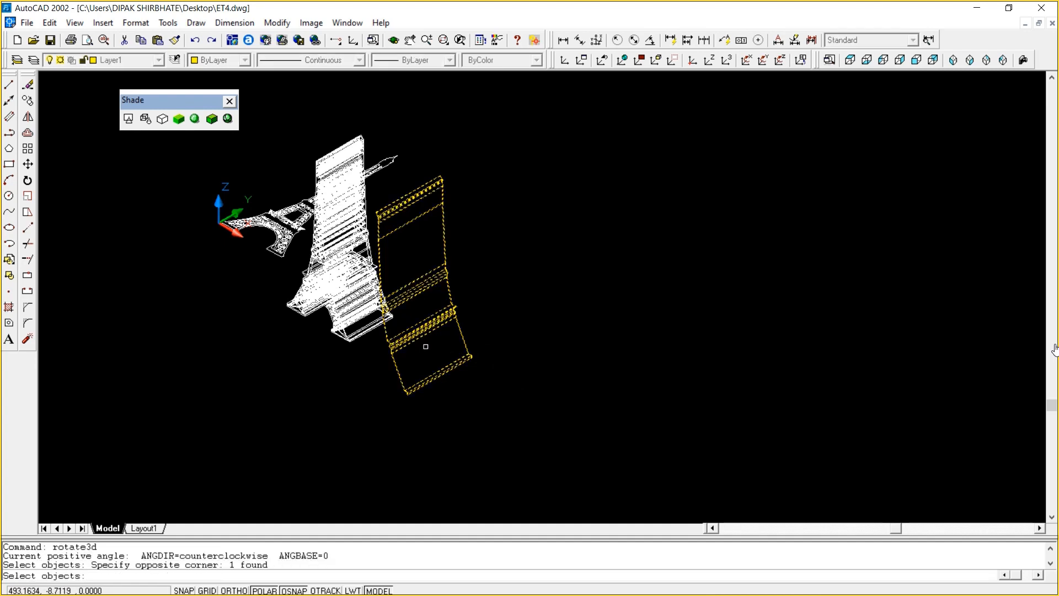
pyautogui.press('Return')
pyautogui.write('z')
pyautogui.press('Return')
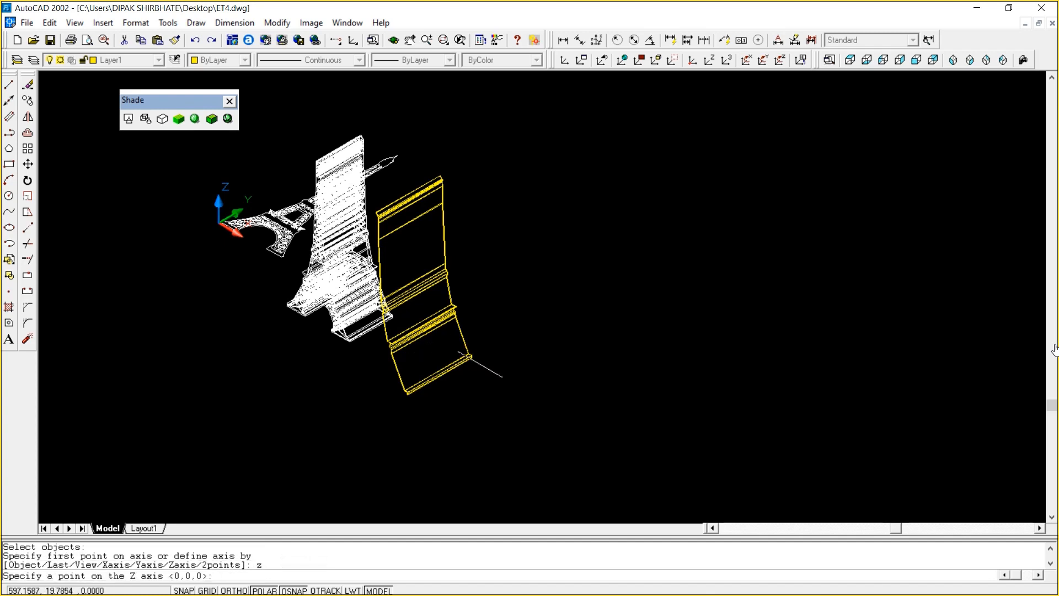
pyautogui.click(467, 353)
pyautogui.write('9')
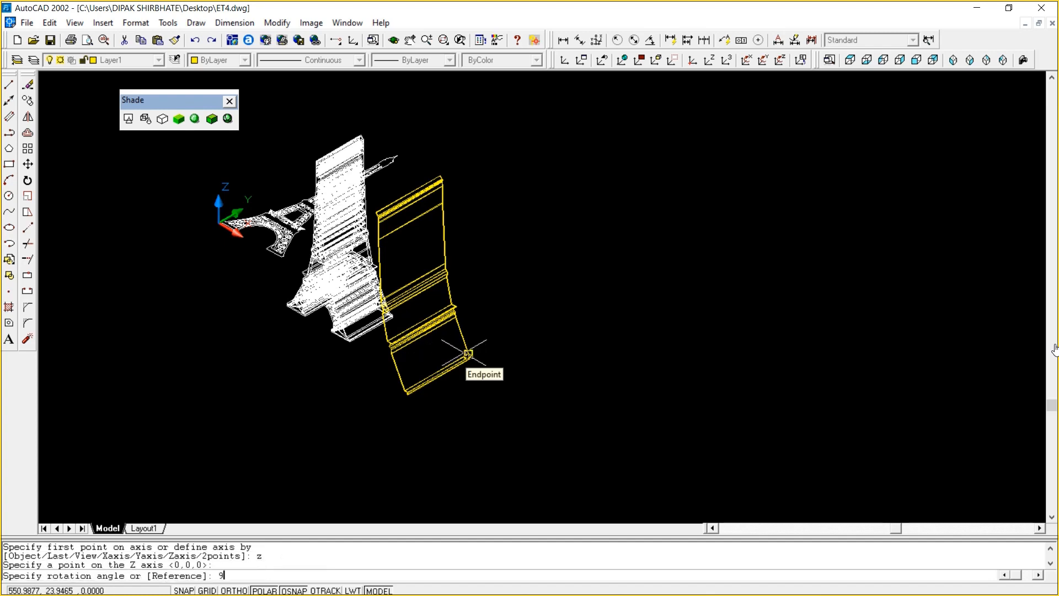
pyautogui.write('0')
pyautogui.press('Return')
pyautogui.press('Escape')
pyautogui.press('Escape')
pyautogui.press('Escape')
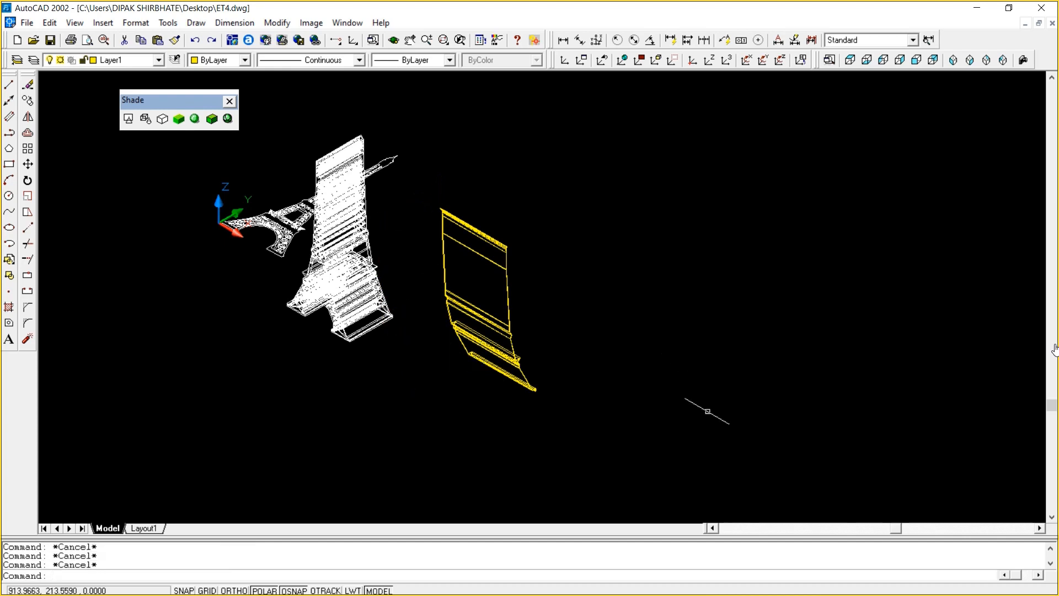
pyautogui.click(910, 582)
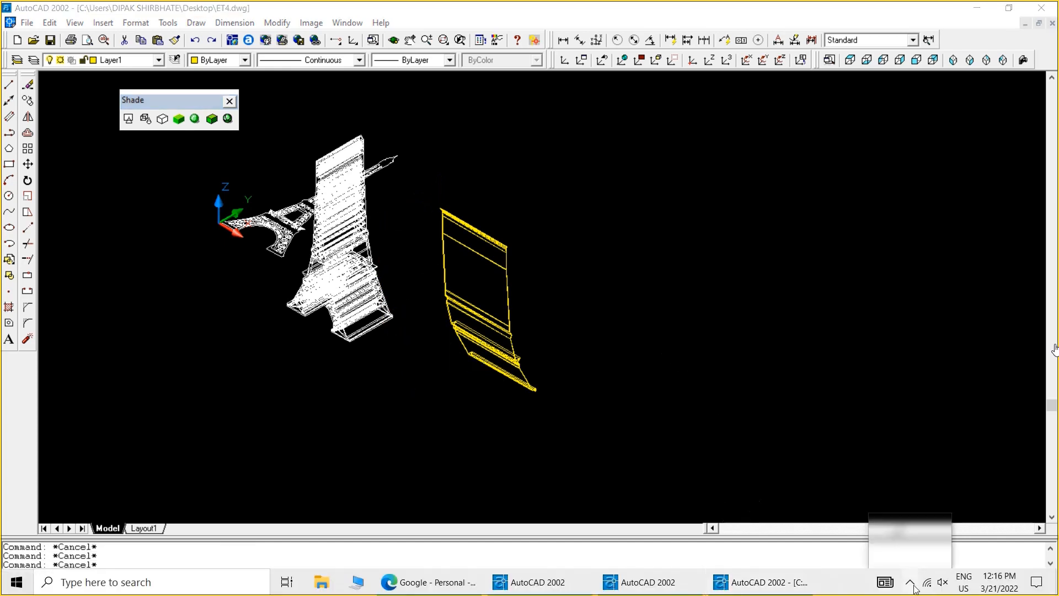
pyautogui.click(884, 554)
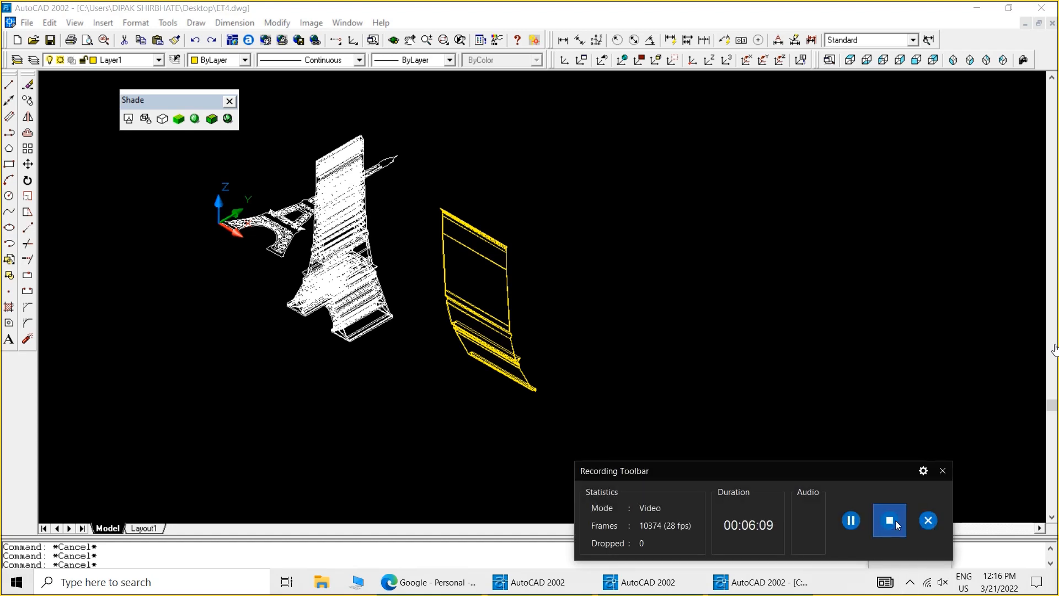
pyautogui.click(895, 521)
# Move the yellow panel closer to the upright white tower so the two solids stand beside each other
pyautogui.write('z')
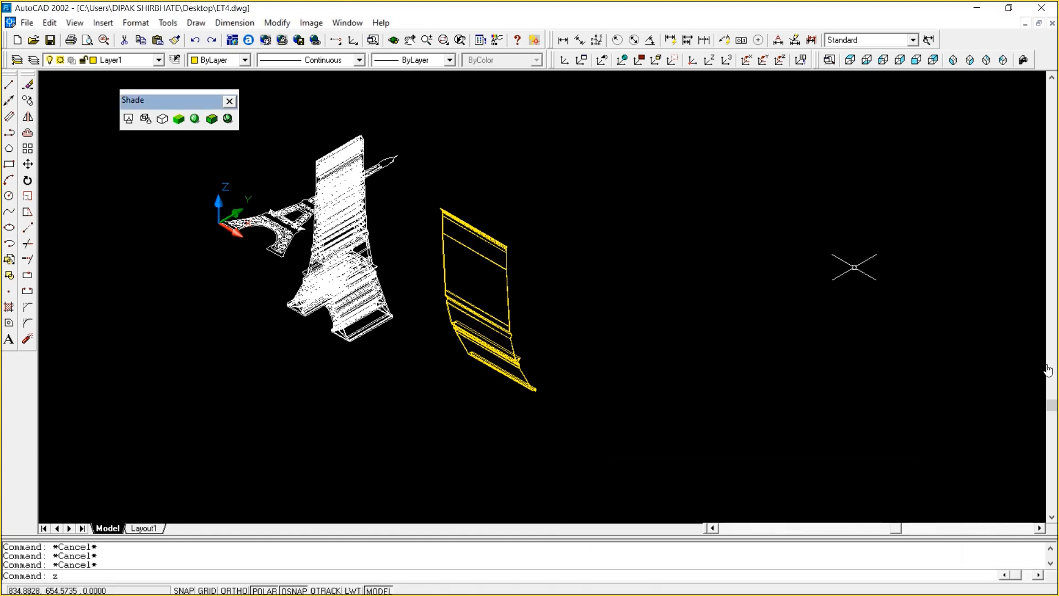
pyautogui.press('Return')
pyautogui.write('w')
pyautogui.press('Return')
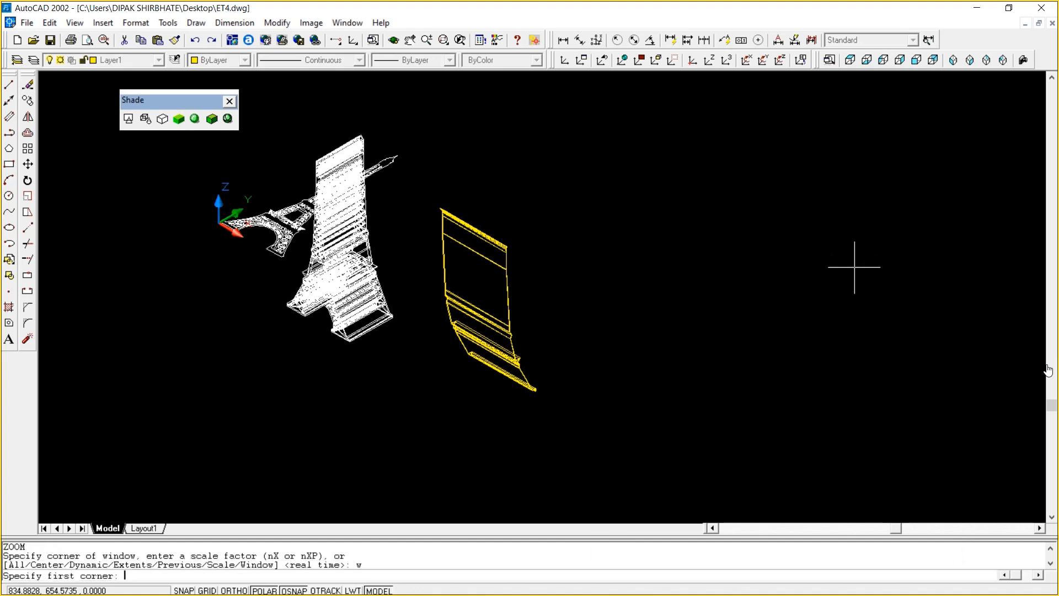
pyautogui.click(251, 141)
pyautogui.click(588, 397)
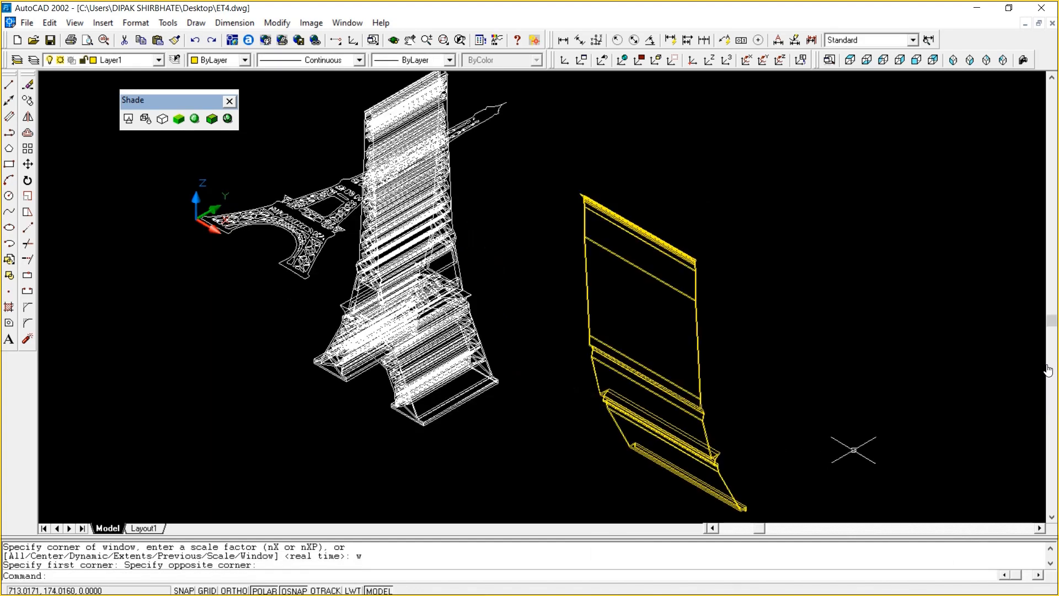
pyautogui.write('m')
pyautogui.press('Return')
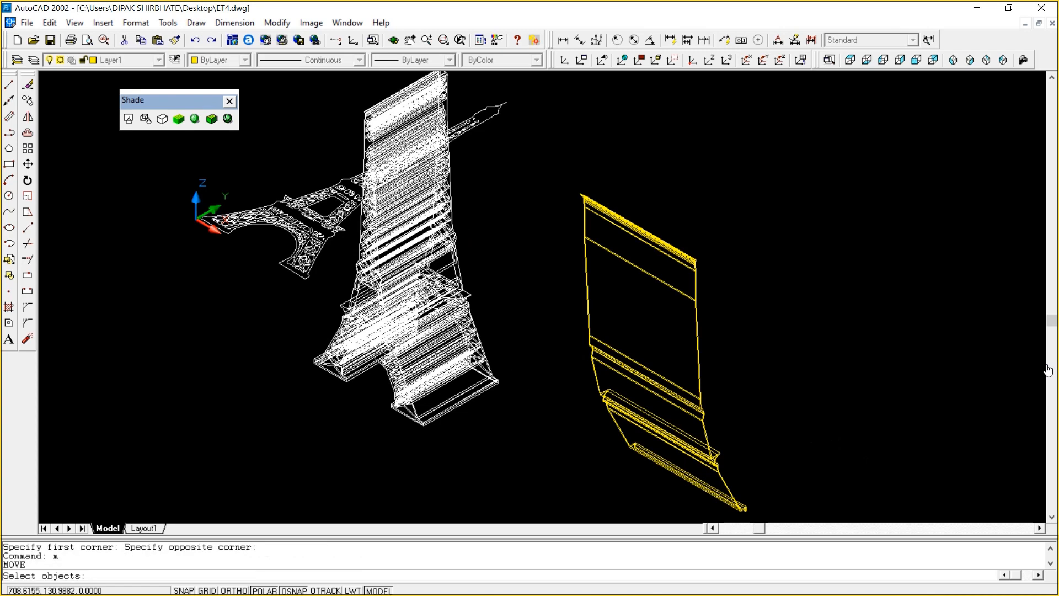
pyautogui.click(767, 499)
pyautogui.click(700, 488)
pyautogui.press('Return')
pyautogui.click(764, 503)
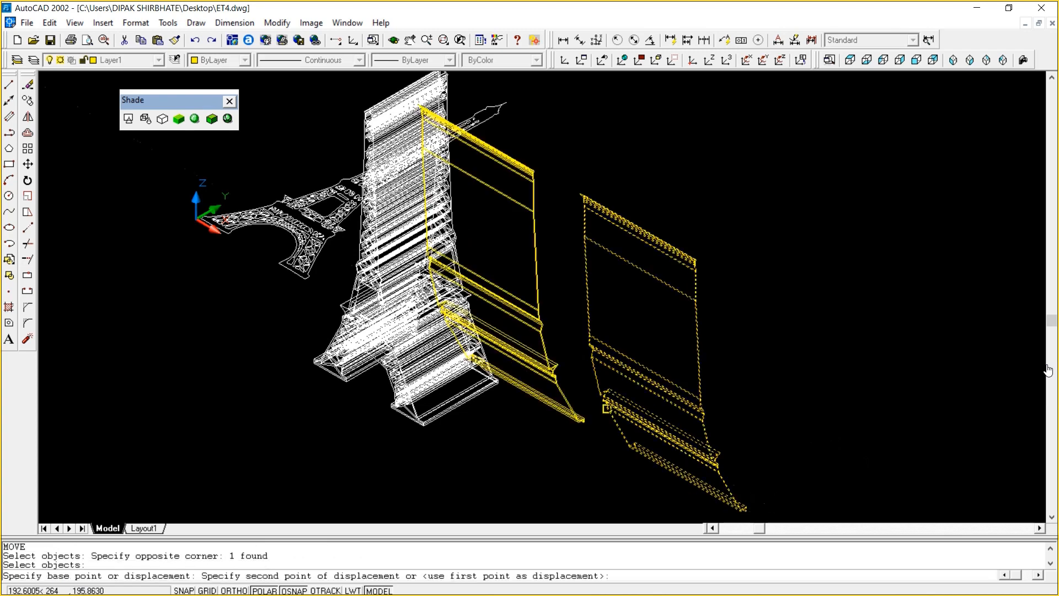
pyautogui.click(593, 358)
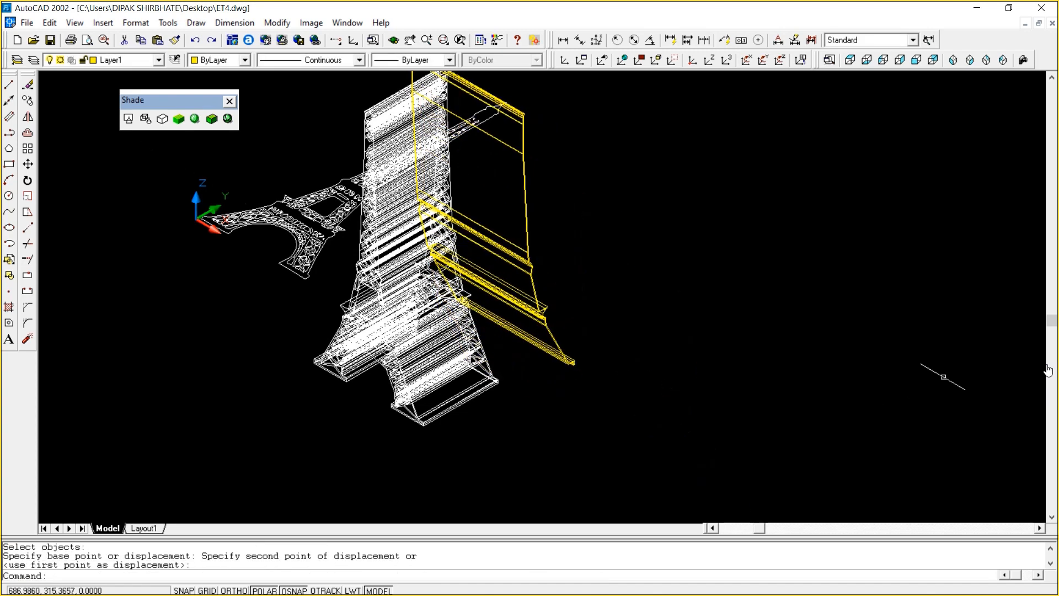
# Examine the tower base and the adjoining yellow panel up close in Gouraud shading and return to 3D wireframe
pyautogui.write('z')
pyautogui.press('Return')
pyautogui.write('w')
pyautogui.press('Return')
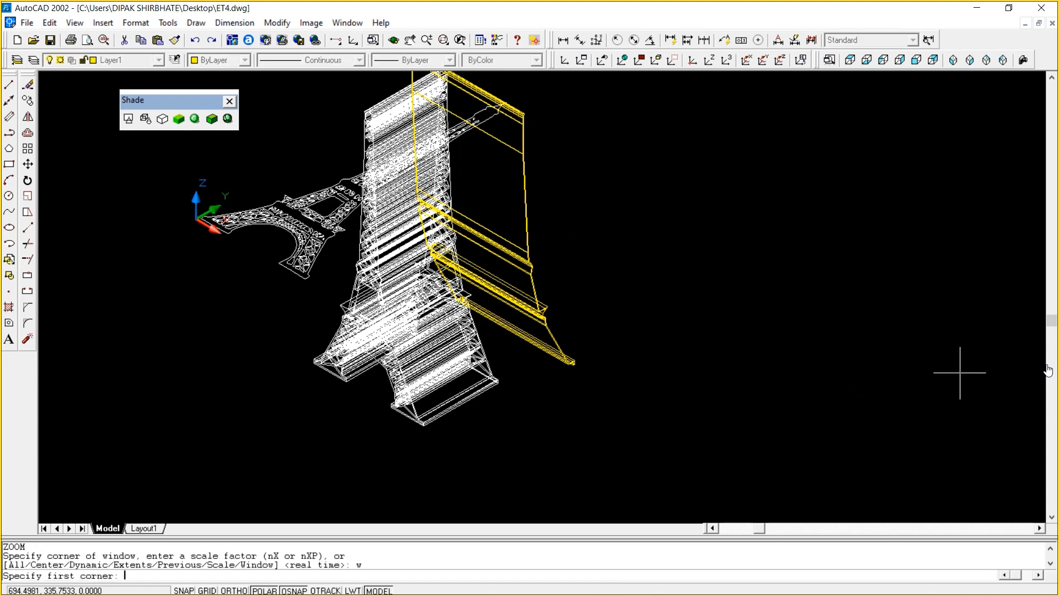
pyautogui.click(249, 249)
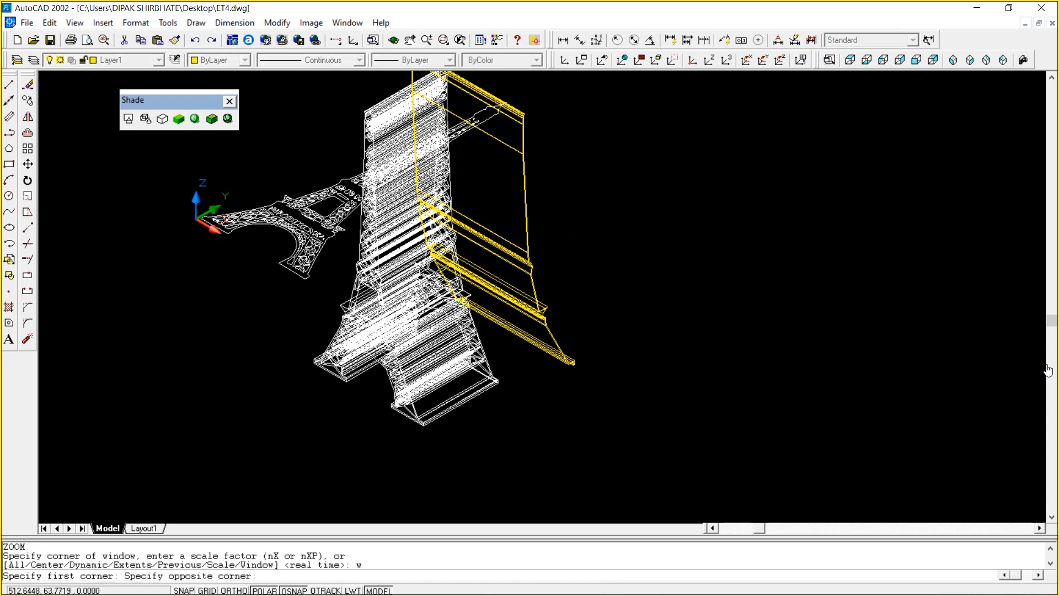
pyautogui.click(621, 415)
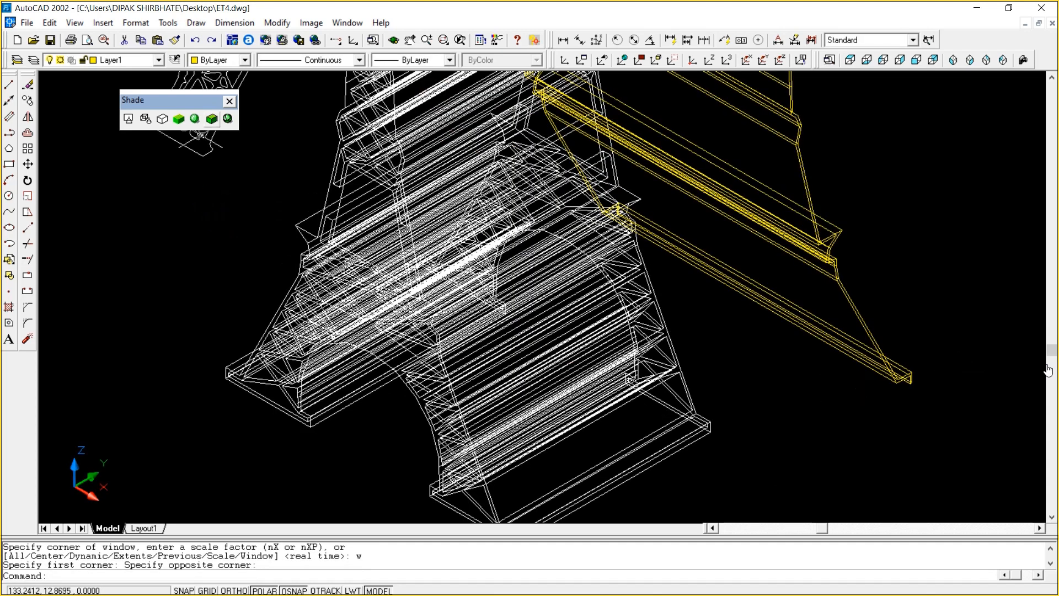
pyautogui.click(195, 119)
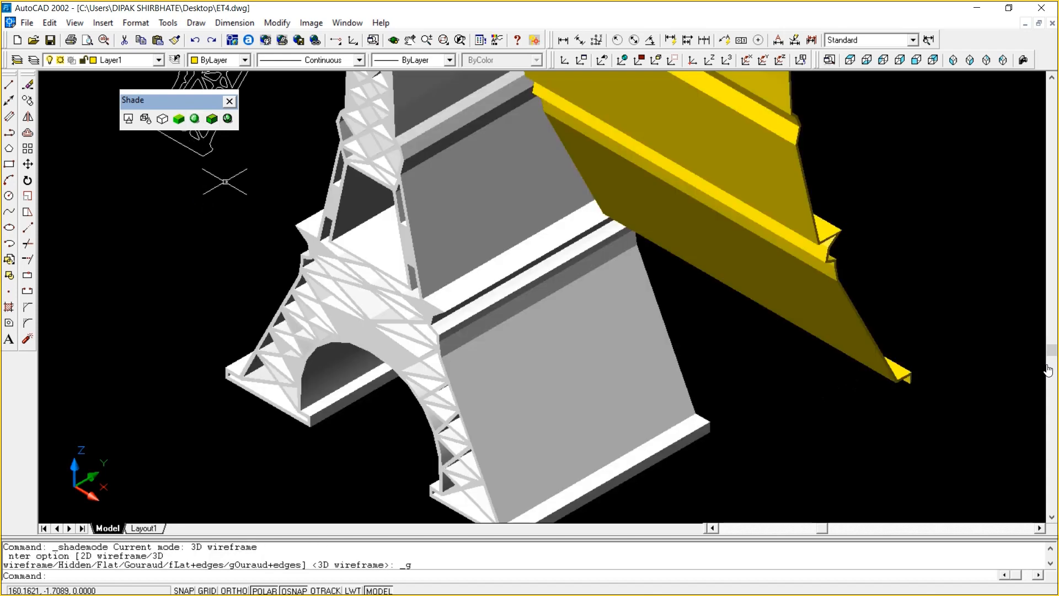
pyautogui.click(146, 118)
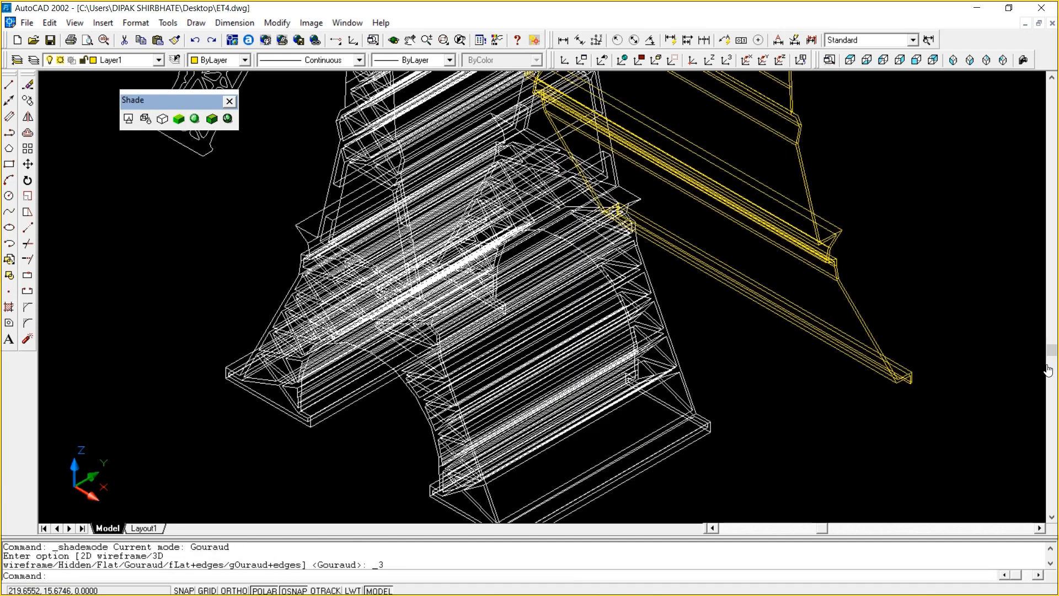
# Move the yellow panel by its lower outer corner to just beside the near base corner of the white tower
pyautogui.write('m')
pyautogui.press('Return')
pyautogui.click(932, 394)
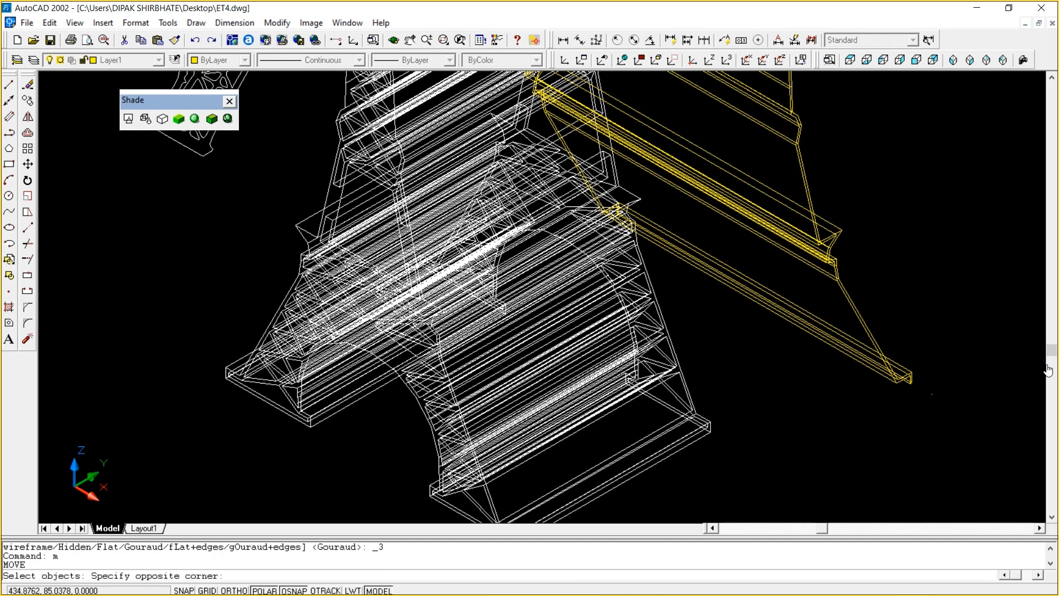
pyautogui.click(910, 383)
pyautogui.press('Return')
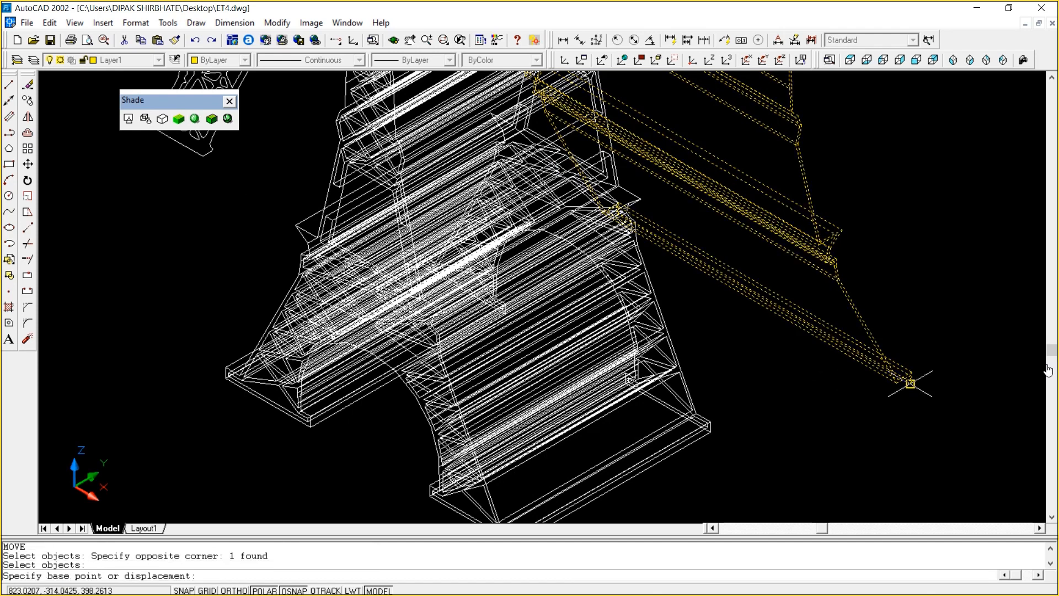
pyautogui.click(910, 383)
pyautogui.click(734, 450)
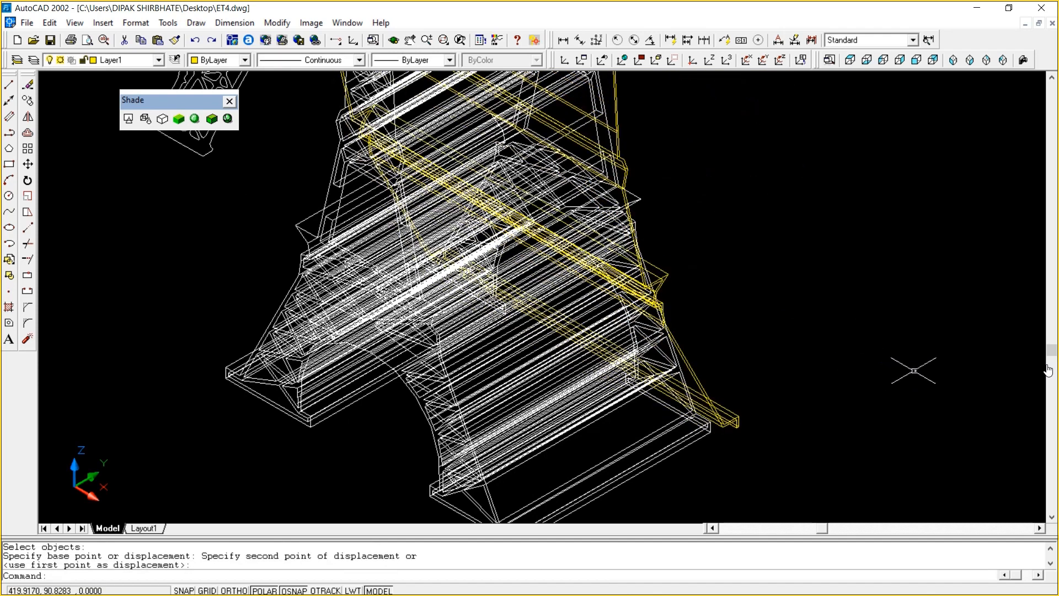
# Move the yellow panel so its lower outer corner endpoint coincides with the white tower's lower base corner endpoint
pyautogui.write('z')
pyautogui.press('Return')
pyautogui.write('w')
pyautogui.press('Return')
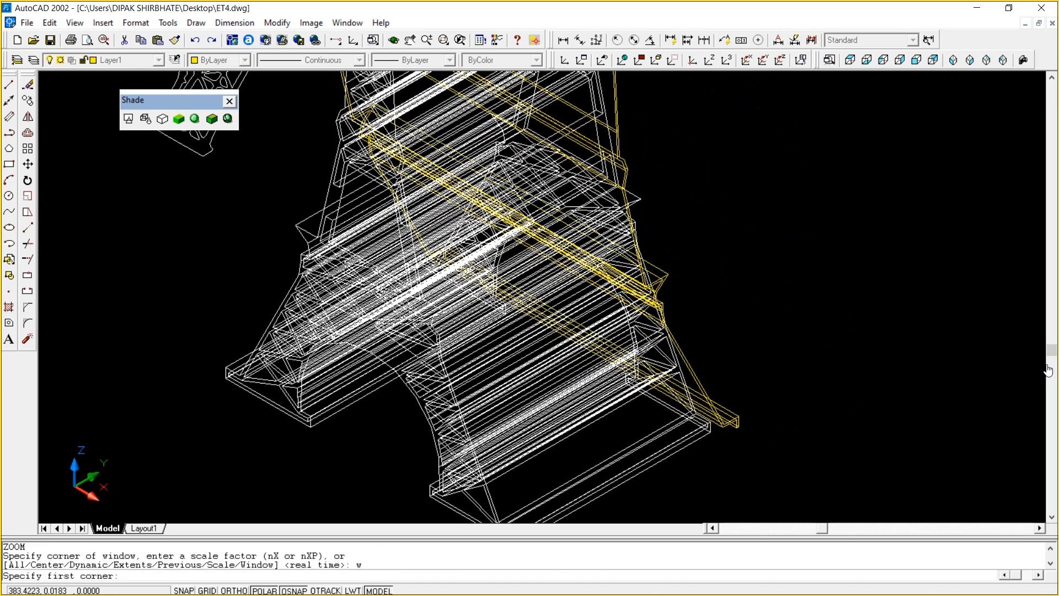
pyautogui.click(623, 379)
pyautogui.click(814, 454)
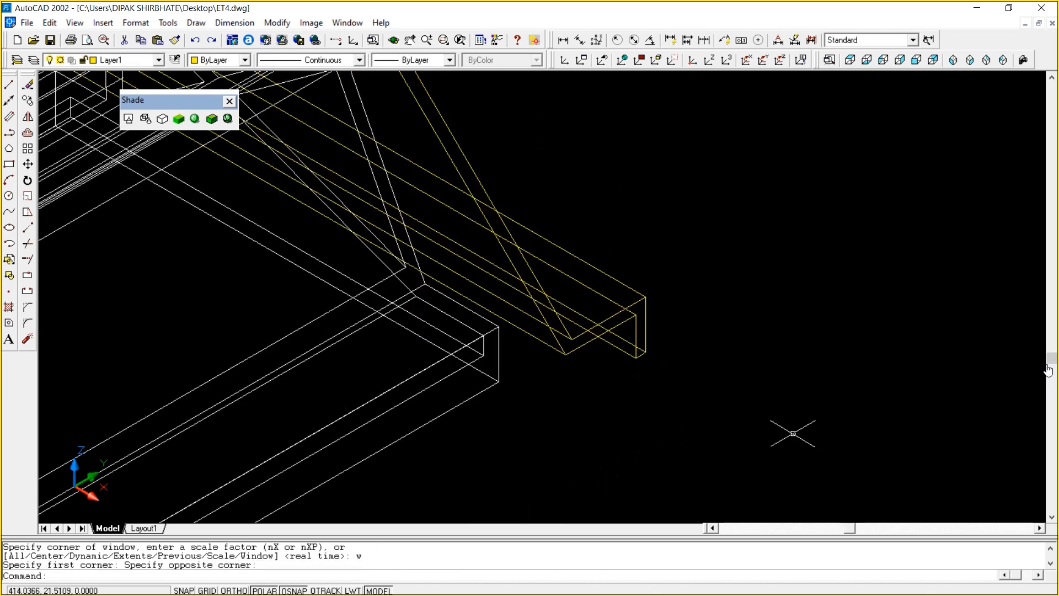
pyautogui.write('m')
pyautogui.press('Return')
pyautogui.click(686, 392)
pyautogui.click(606, 338)
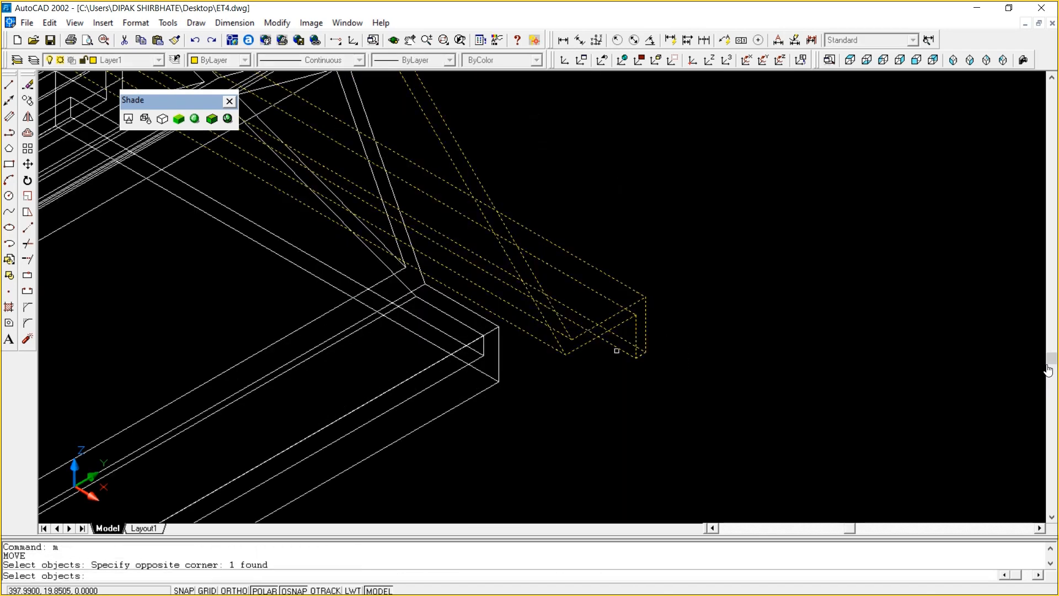
pyautogui.press('Return')
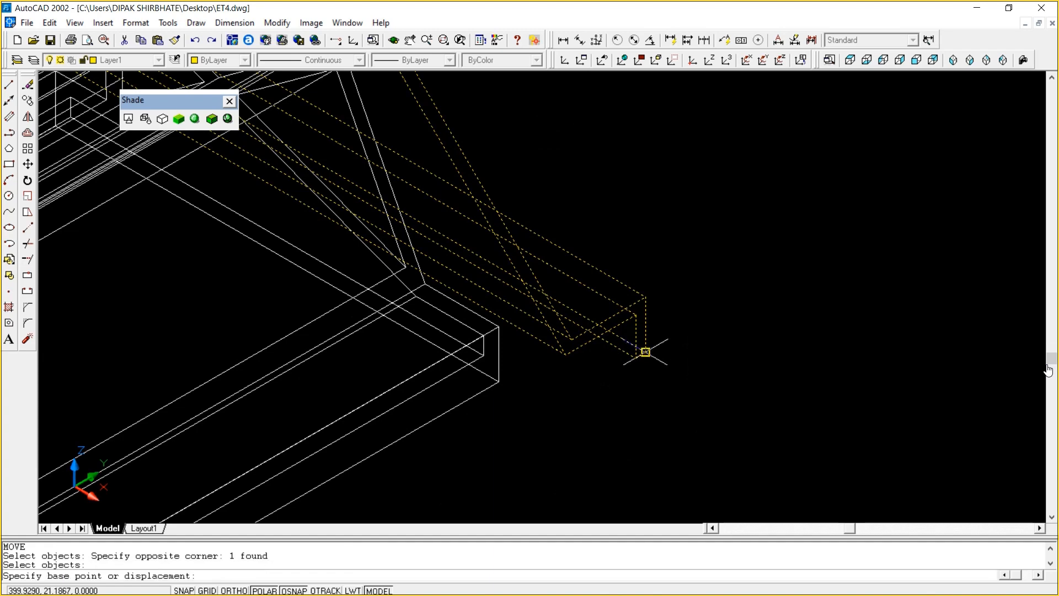
pyautogui.click(645, 352)
pyautogui.click(500, 381)
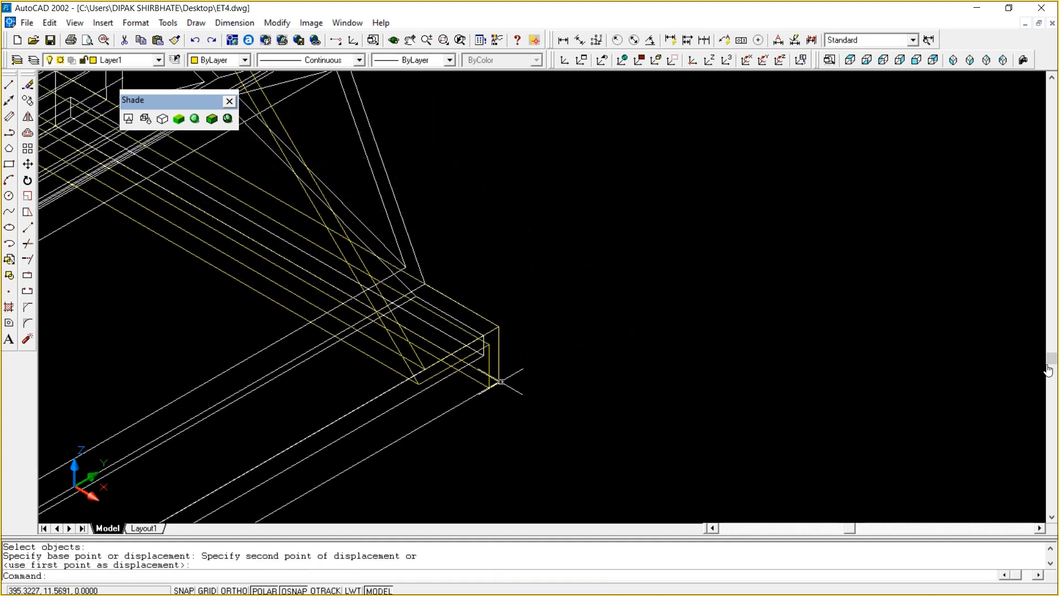
# Show the whole pair of crossing solids in Gouraud shading
pyautogui.write('z')
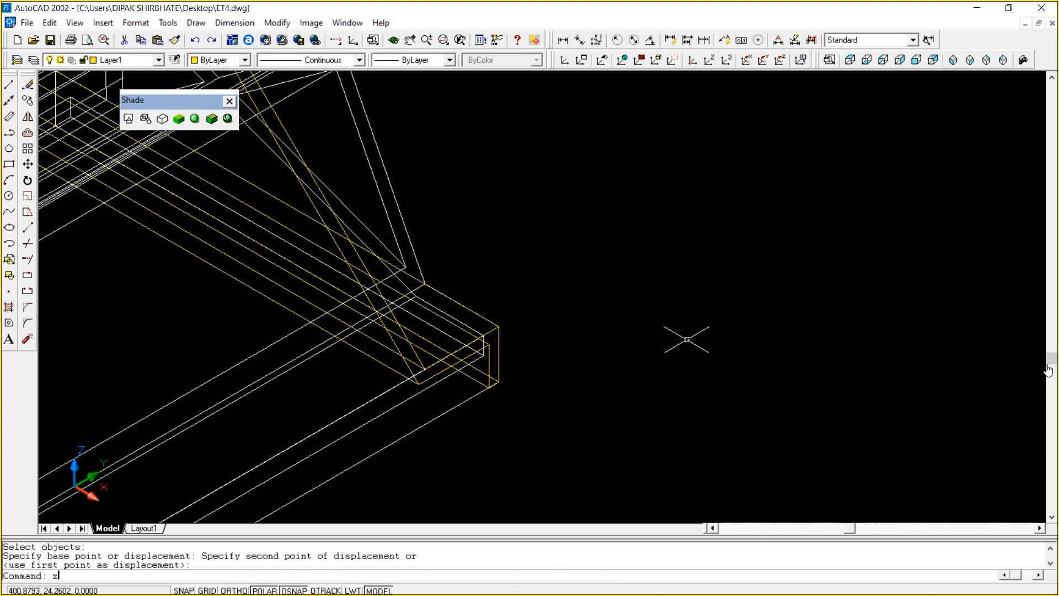
pyautogui.press('Return')
pyautogui.press('Return')
pyautogui.scroll(-5, 1048, 370)
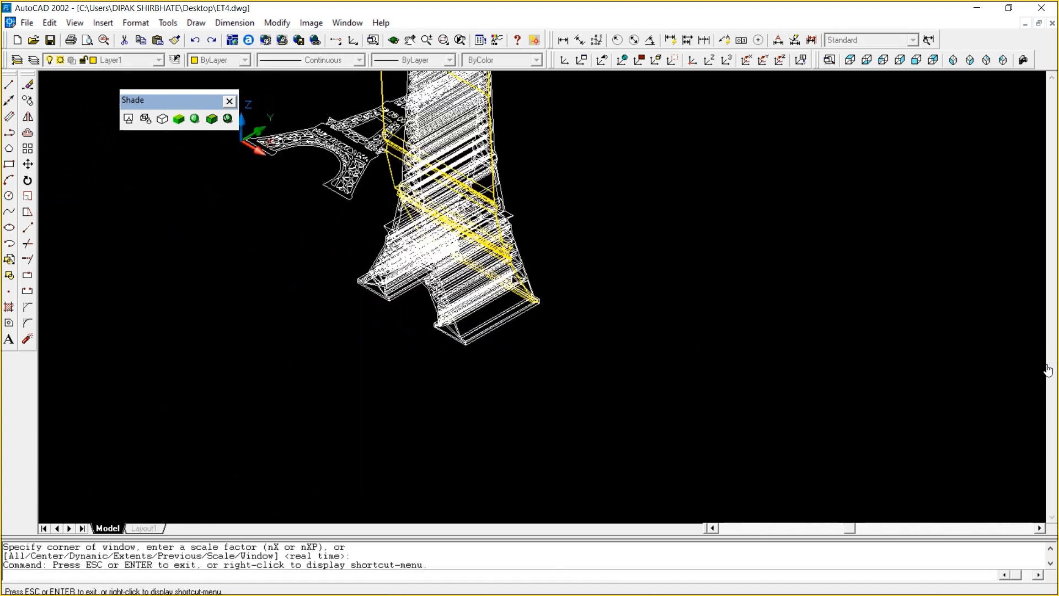
pyautogui.rightClick(639, 234)
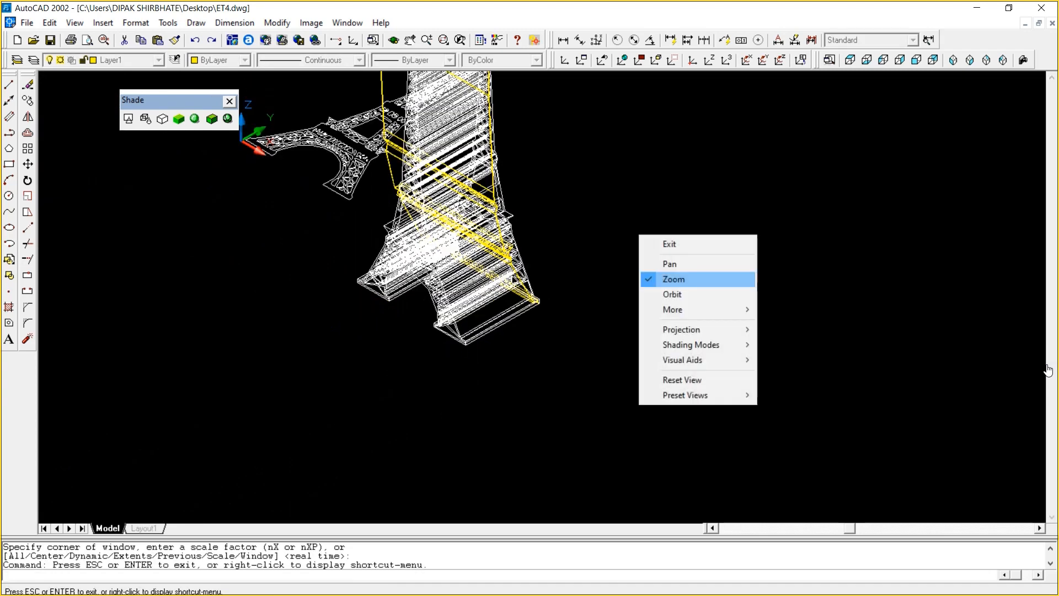
pyautogui.click(670, 265)
pyautogui.moveTo(670, 264); pyautogui.dragTo(645, 407)
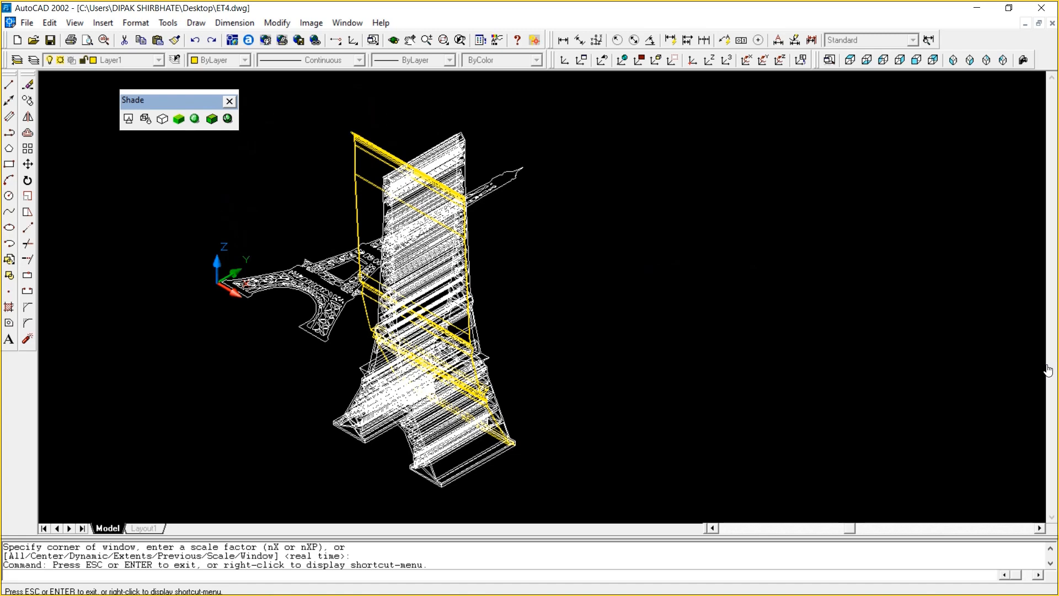
pyautogui.press('Escape')
pyautogui.click(194, 119)
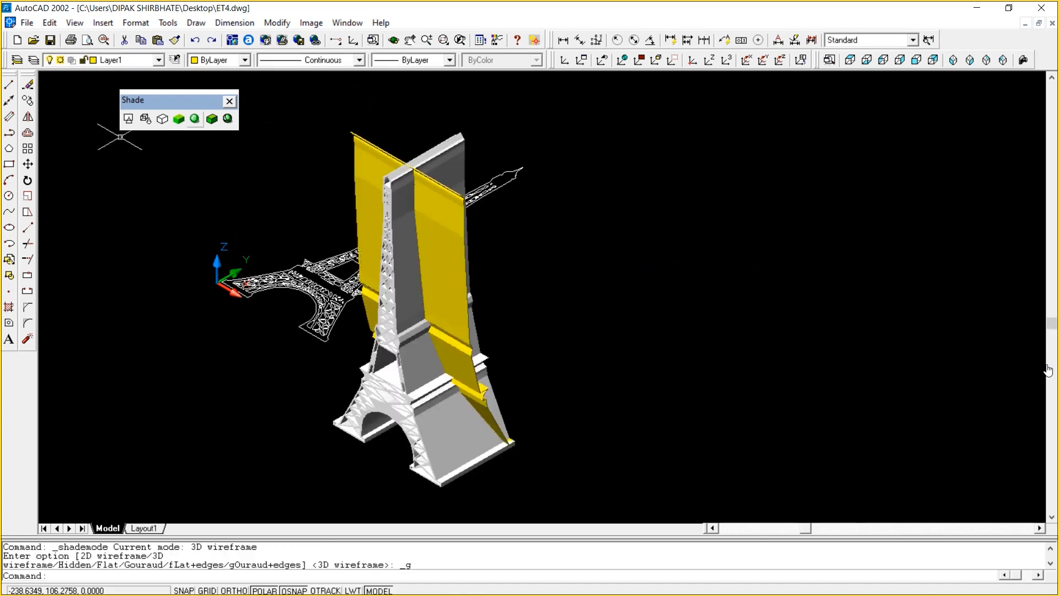
# Examine the crossing solids in 3D Orbit, and restore the southeast isometric view in 3D wireframe framed on the tower
pyautogui.click(393, 39)
pyautogui.moveTo(524, 276)
pyautogui.mouseDown()
pyautogui.moveTo(519, 331)
pyautogui.moveTo(412, 336)
pyautogui.moveTo(596, 328)
pyautogui.moveTo(485, 325)
pyautogui.moveTo(430, 364)
pyautogui.moveTo(441, 331)
pyautogui.mouseUp()
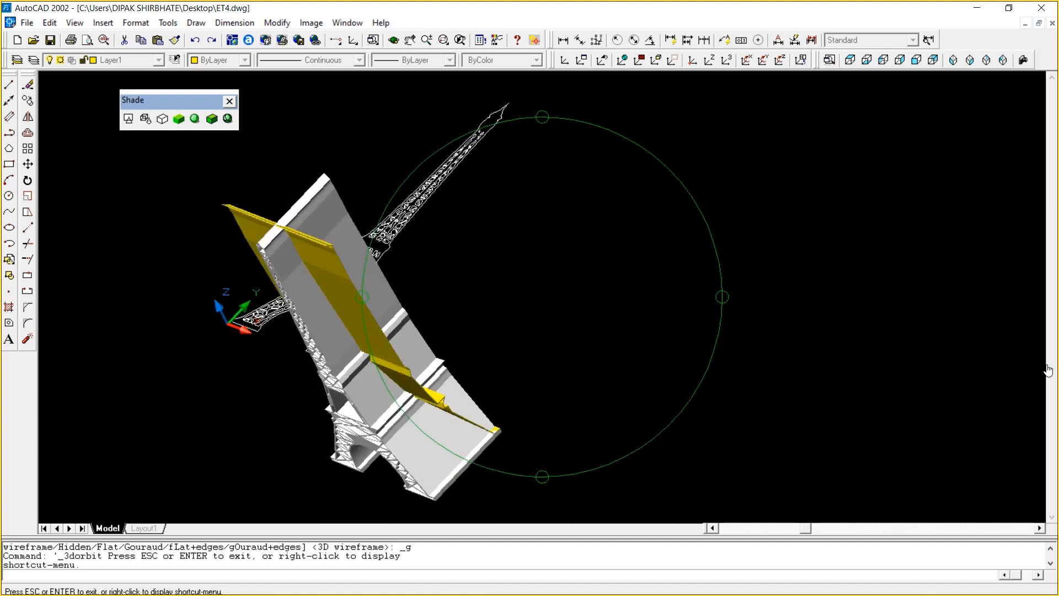
pyautogui.moveTo(462, 268); pyautogui.dragTo(470, 272)
pyautogui.rightClick(471, 273)
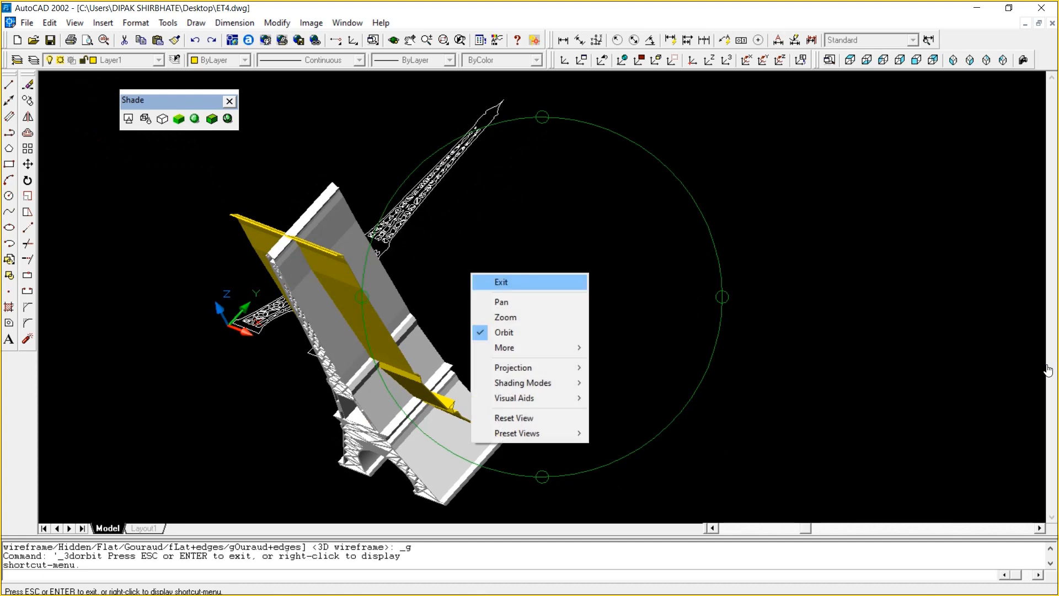
pyautogui.click(502, 282)
pyautogui.click(970, 60)
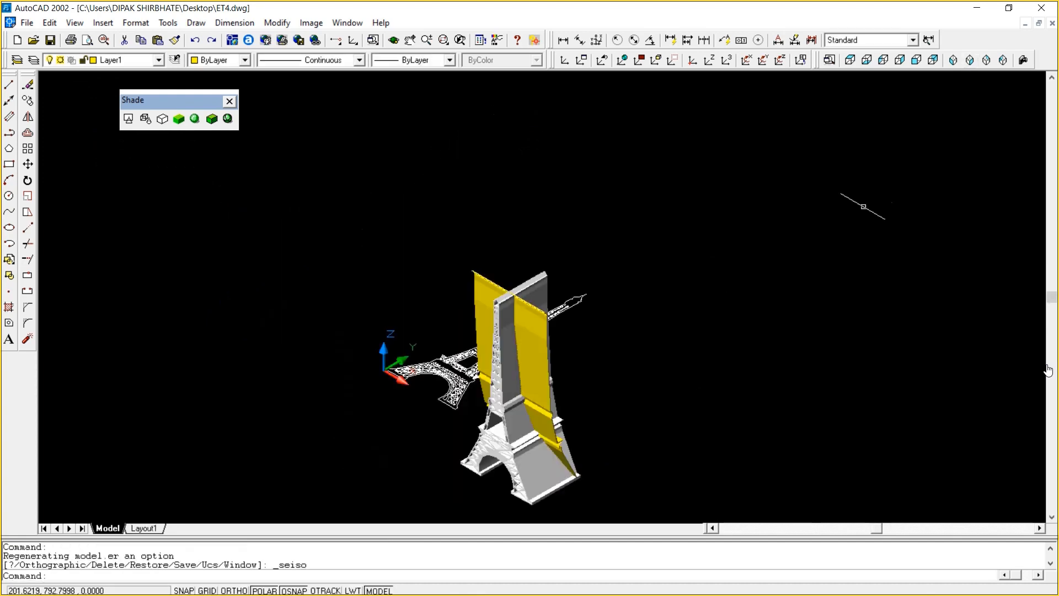
pyautogui.click(162, 119)
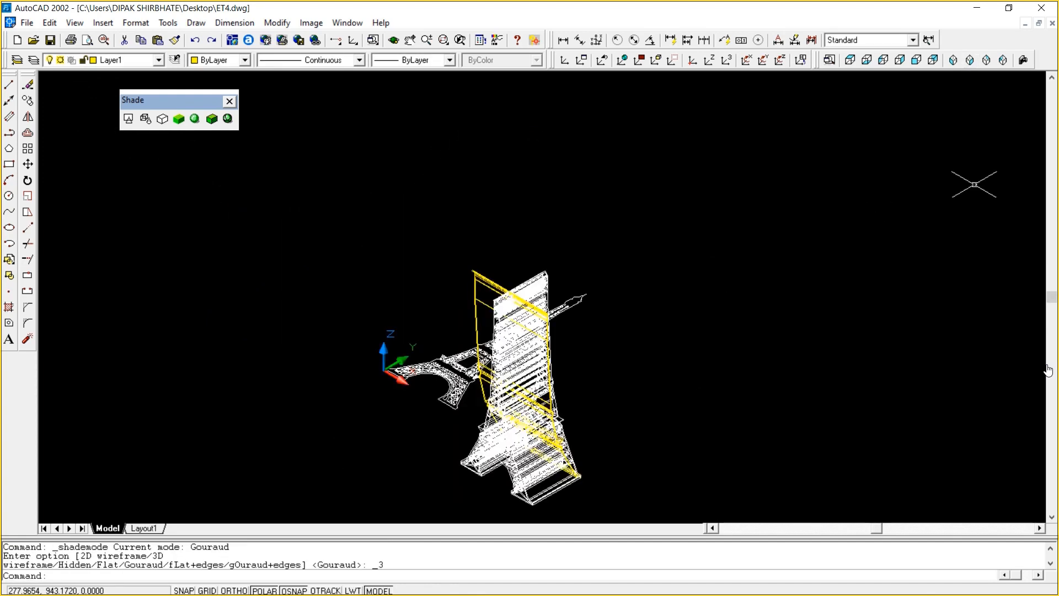
pyautogui.write('z')
pyautogui.press('Return')
pyautogui.write('w')
pyautogui.press('Return')
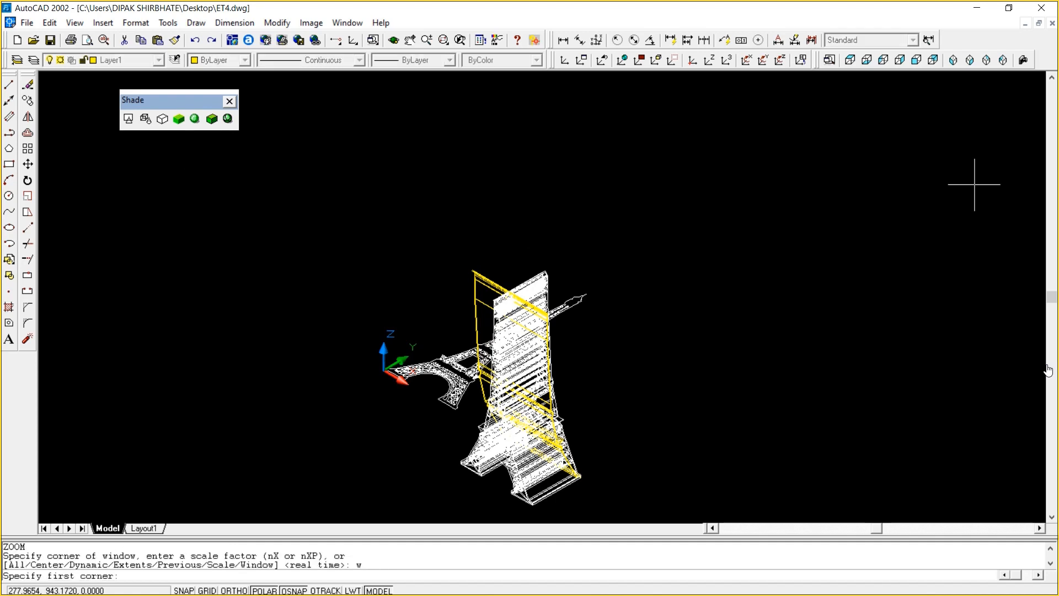
pyautogui.click(435, 221)
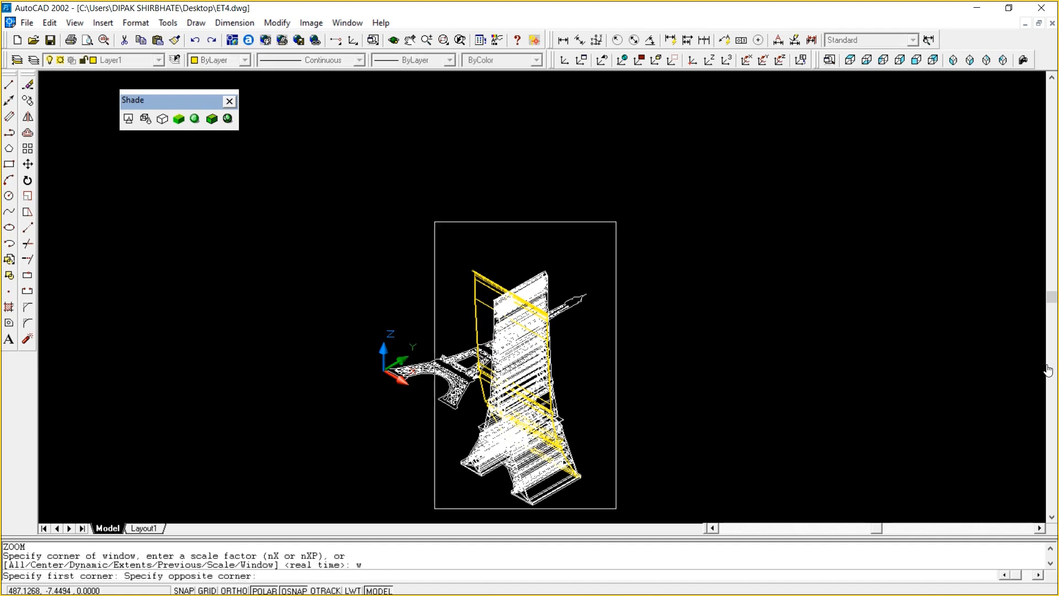
pyautogui.click(616, 508)
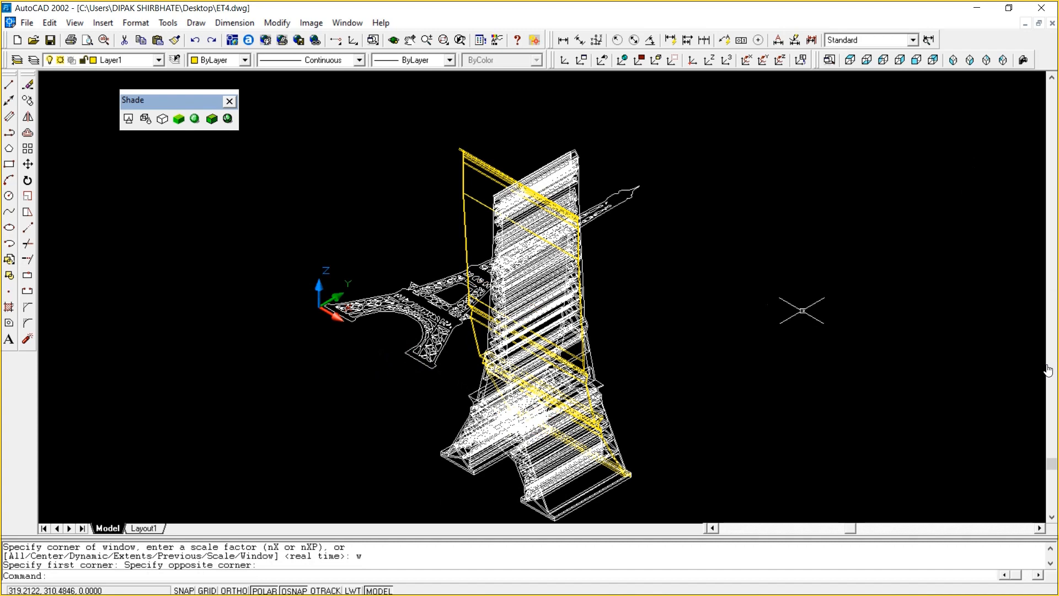
pyautogui.write('inte')
pyautogui.press('Escape')
pyautogui.press('Escape')
pyautogui.press('Escape')
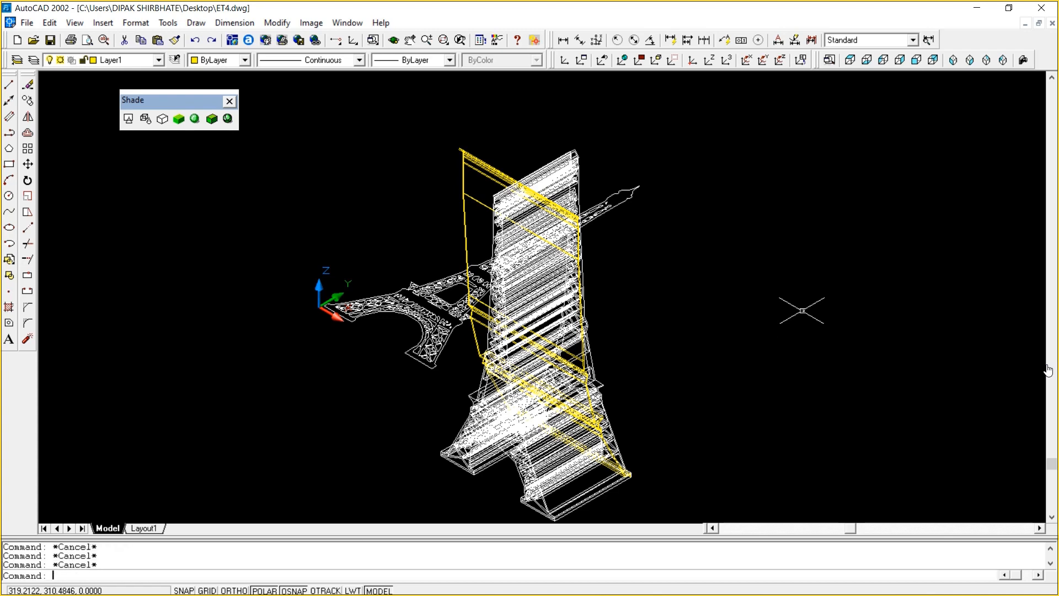
# Create a new layer and assign it the color cyan
pyautogui.click(33, 60)
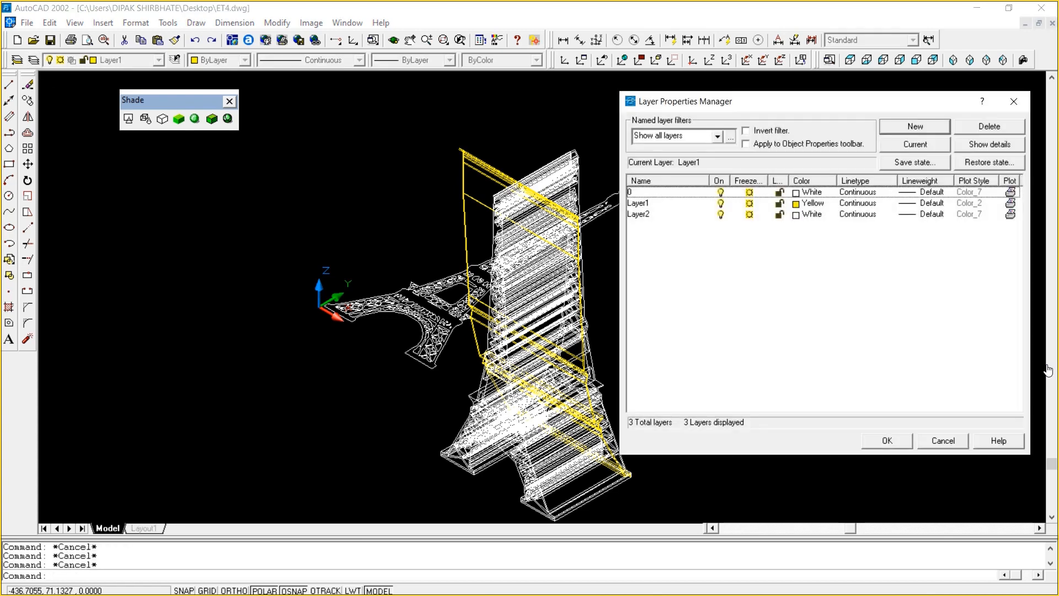
pyautogui.hotkey('alt', 'n')
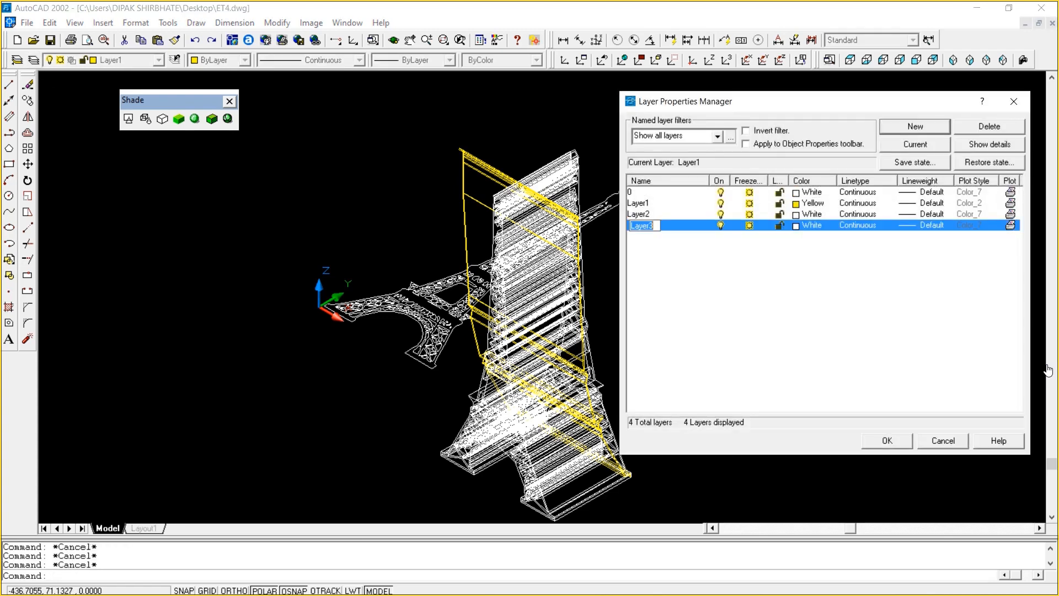
pyautogui.click(796, 226)
pyautogui.click(759, 194)
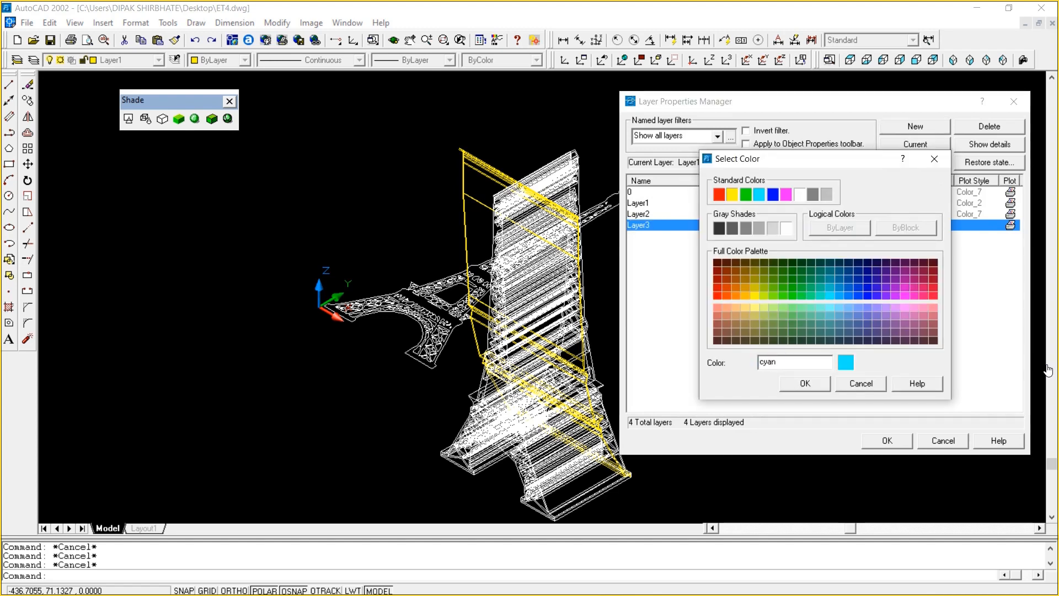
pyautogui.click(805, 383)
pyautogui.click(887, 440)
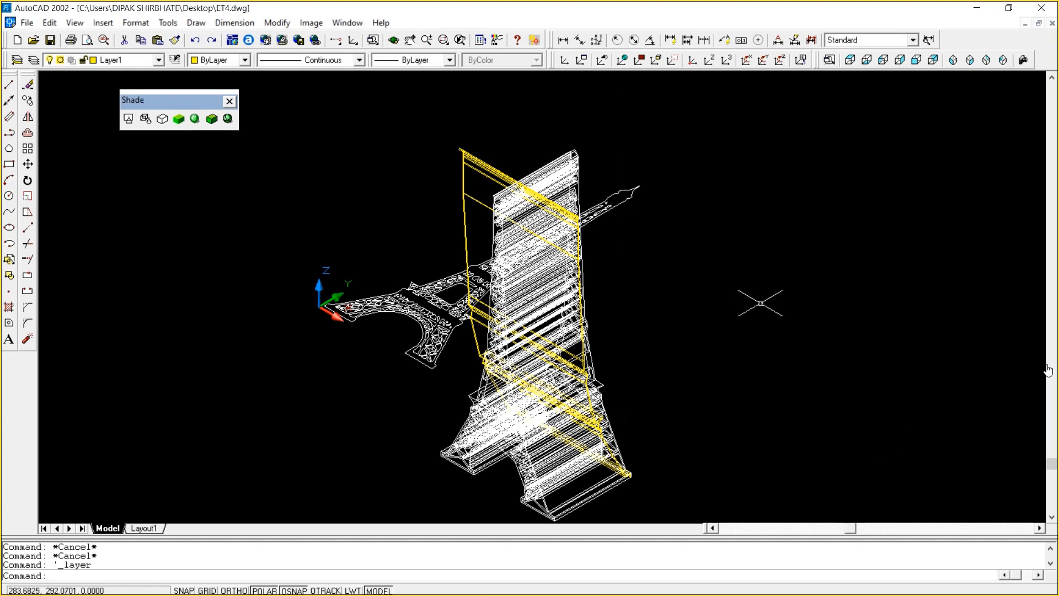
# Try to intersect the white lattice tower solid with the yellow panel, and undo the intersection
pyautogui.write('in')
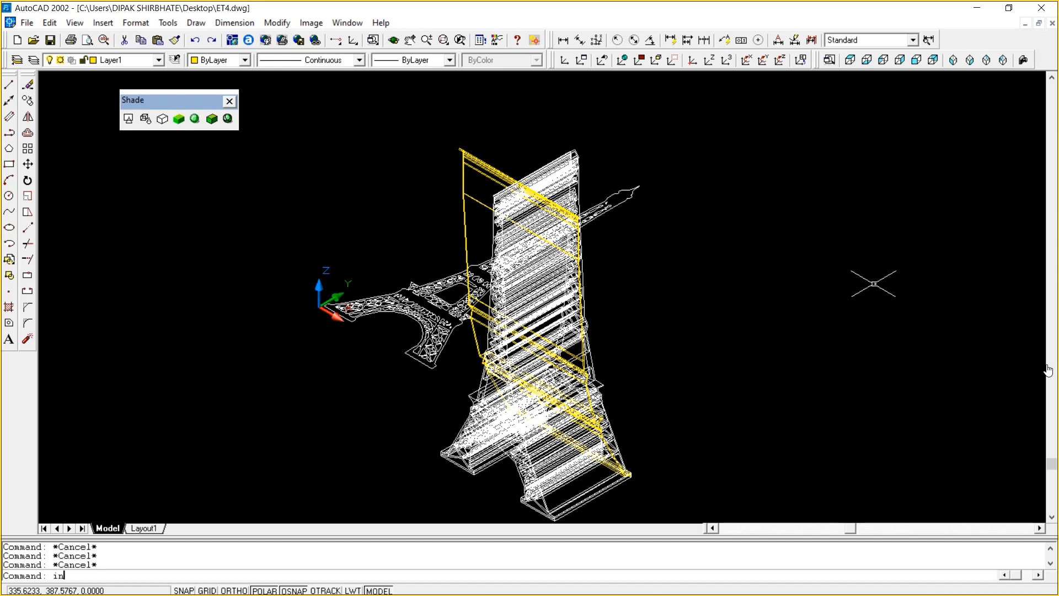
pyautogui.write('tersec')
pyautogui.write('t')
pyautogui.press('Return')
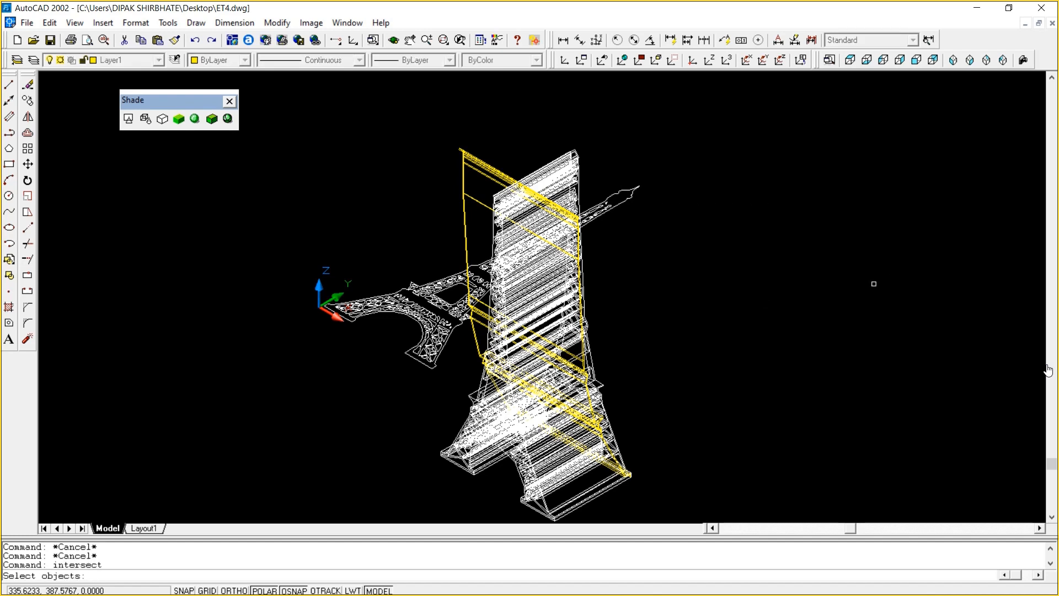
pyautogui.click(575, 161)
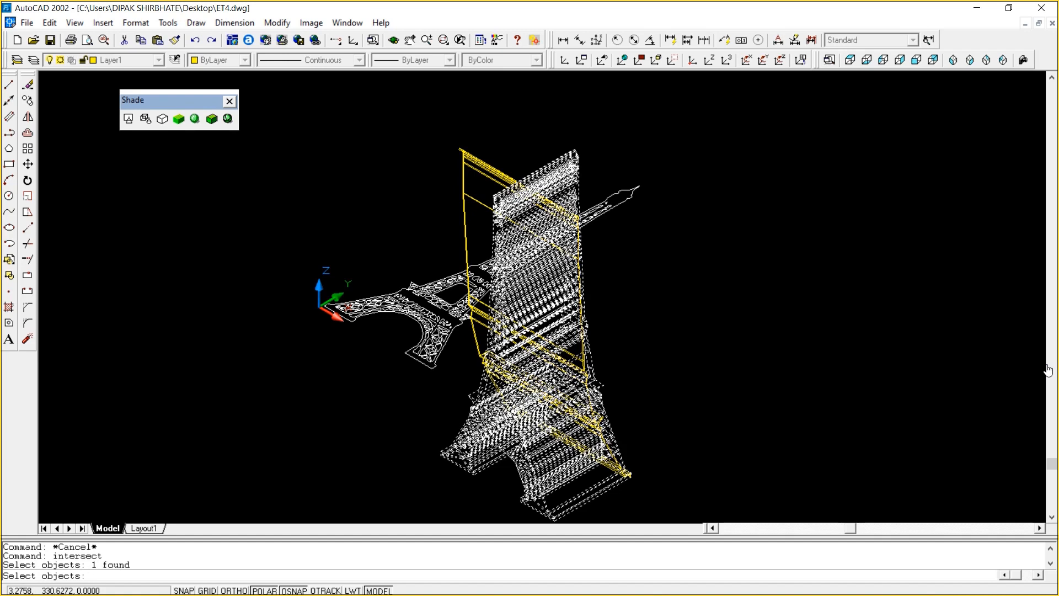
pyautogui.press('Return')
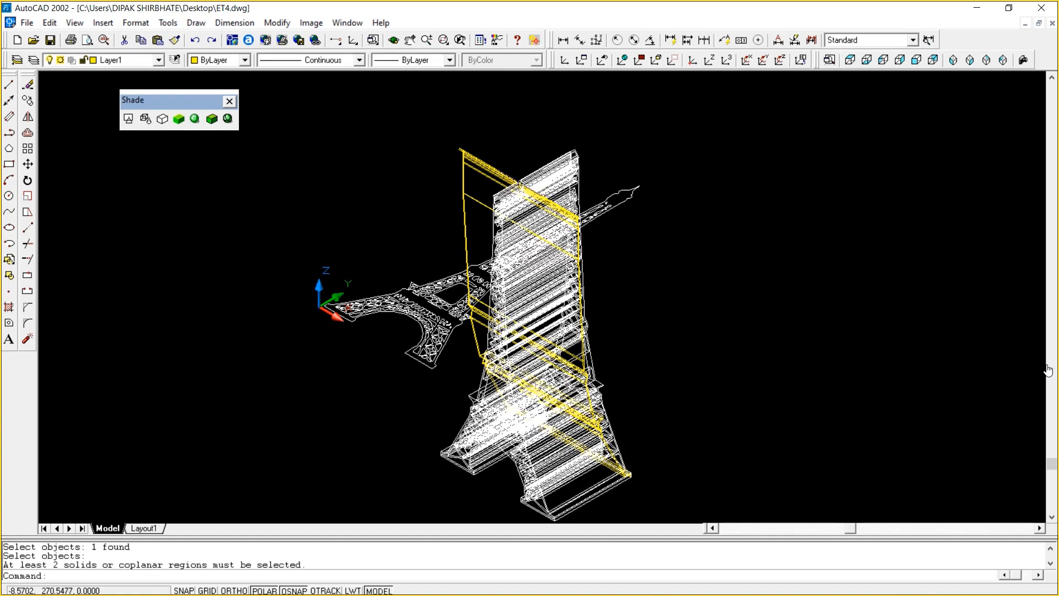
pyautogui.press('Return')
pyautogui.click(491, 165)
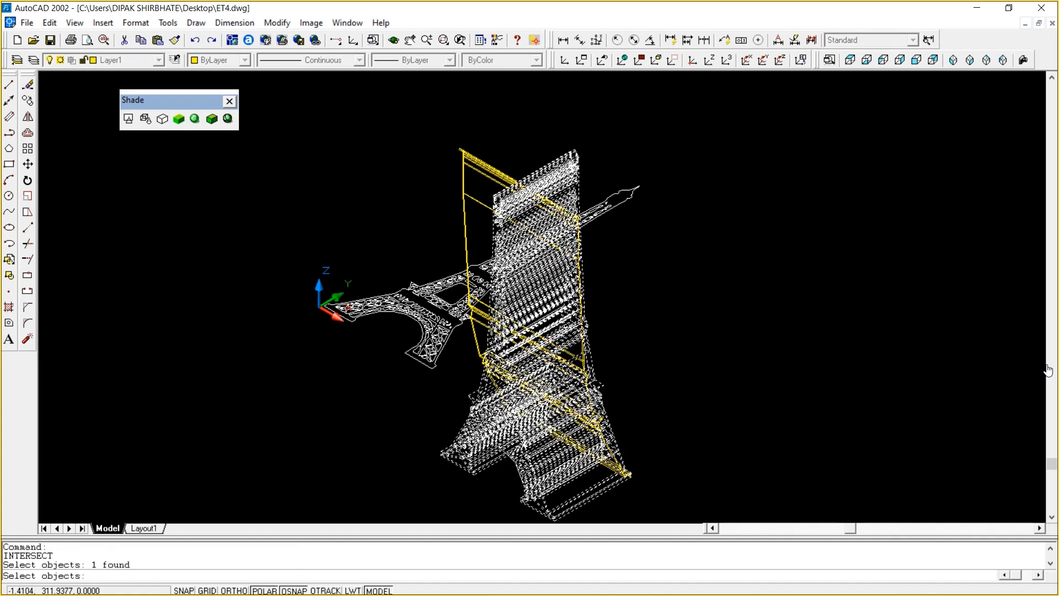
pyautogui.click(491, 166)
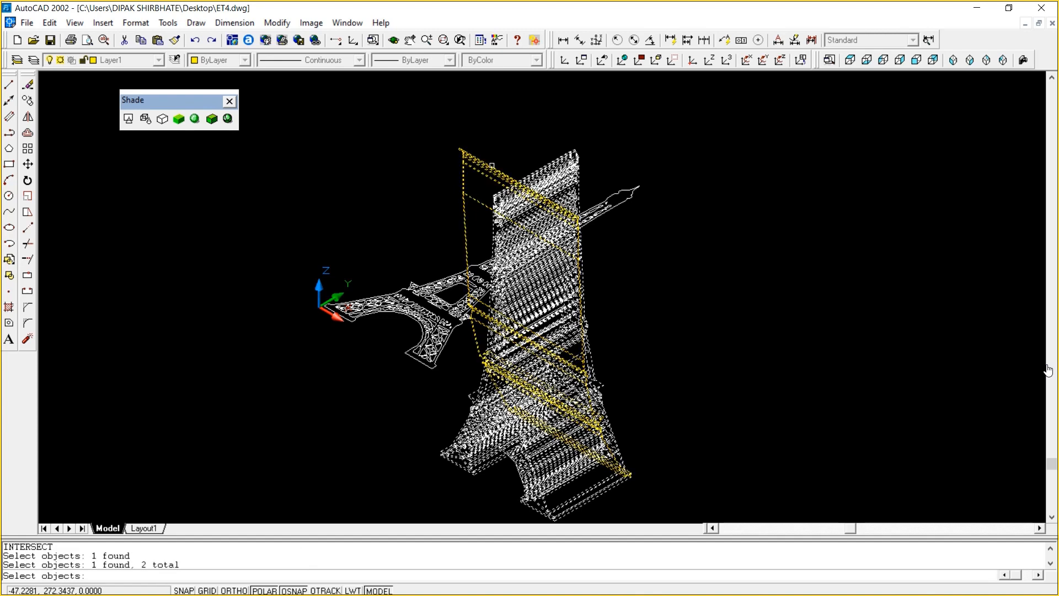
pyautogui.press('Return')
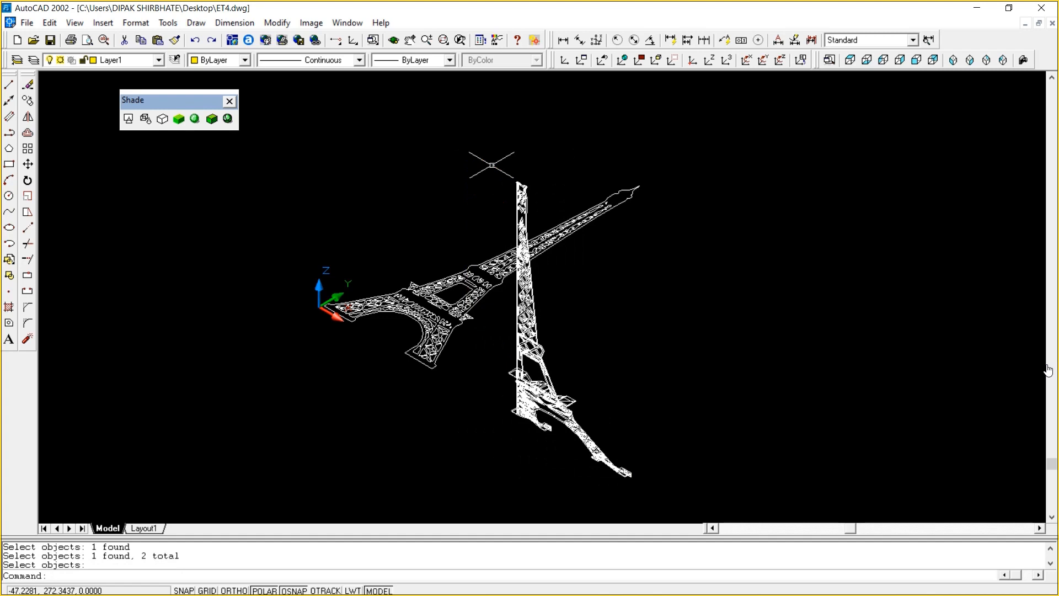
pyautogui.click(195, 40)
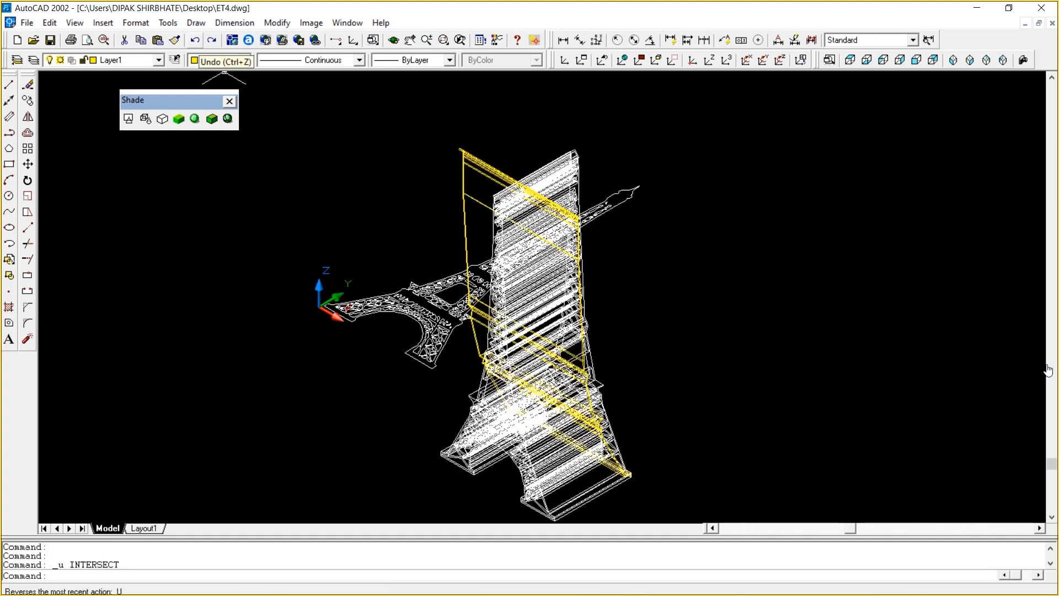
# Make the cyan Layer3 the current layer
pyautogui.click(132, 60)
pyautogui.click(110, 107)
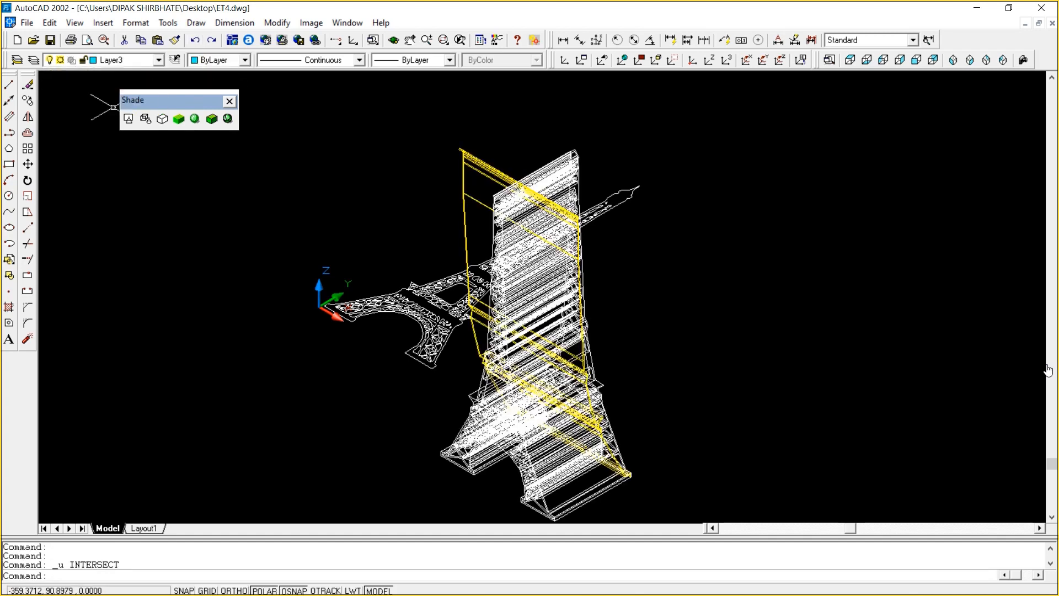
pyautogui.press('Escape')
pyautogui.press('Escape')
pyautogui.press('Escape')
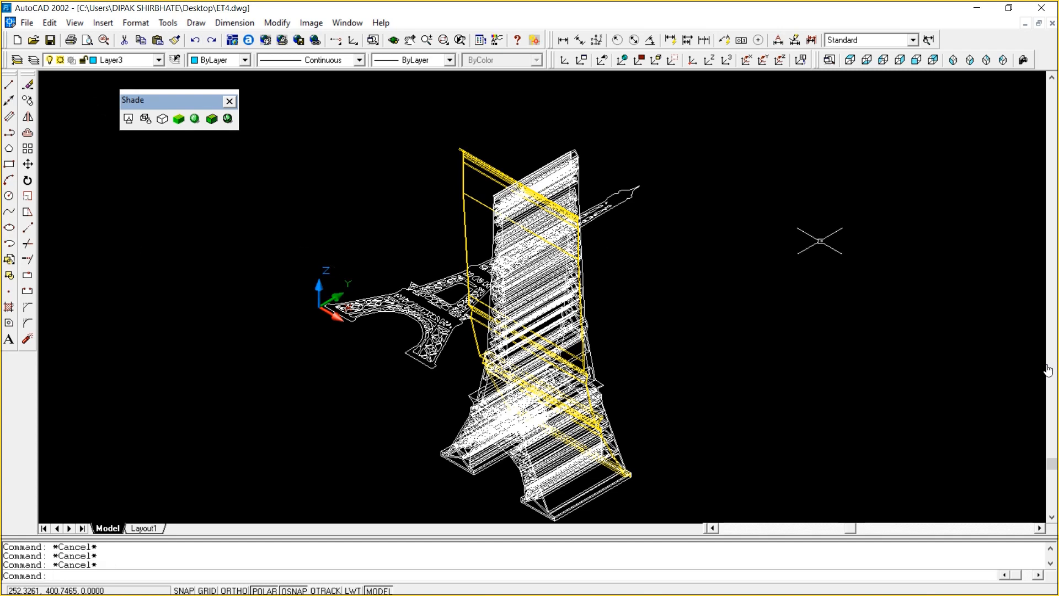
# Intersect the white lattice tower solid with the yellow panel crossing it
pyautogui.write('intersect')
pyautogui.press('Return')
pyautogui.click(609, 488)
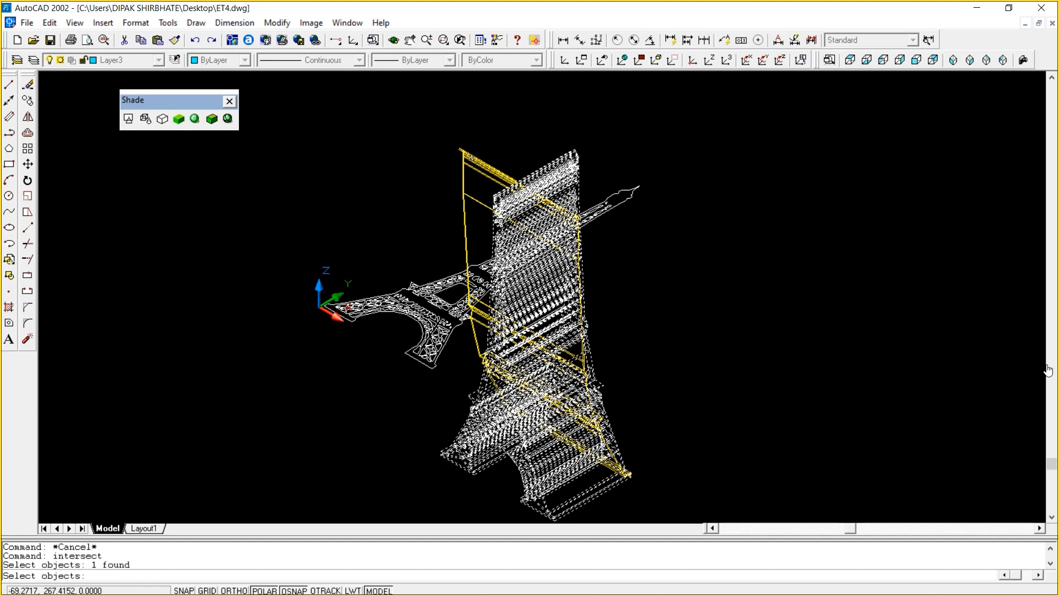
pyautogui.click(471, 158)
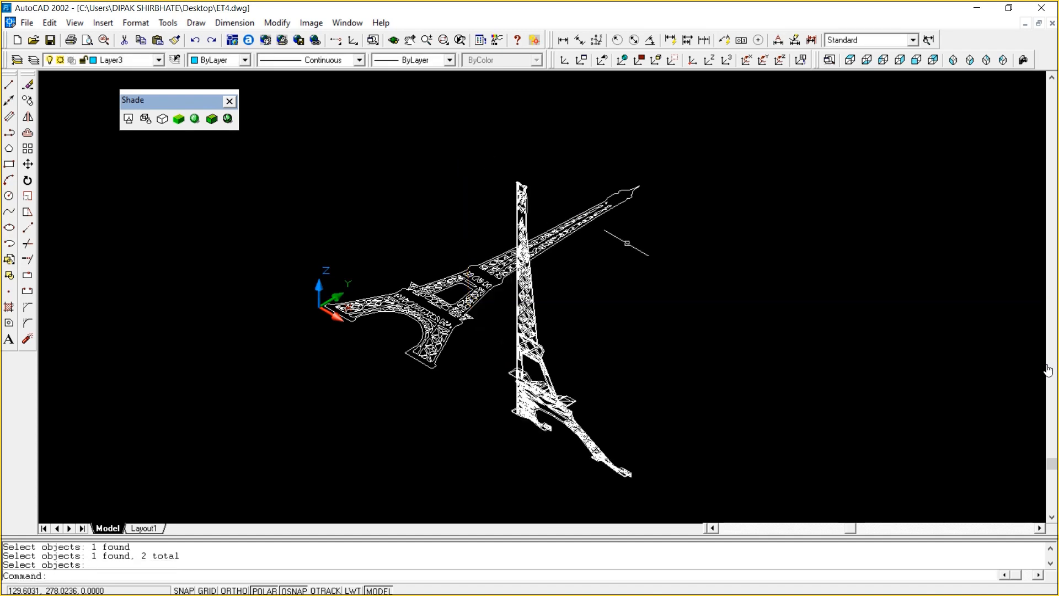
# Apply Gouraud shading, examine the intersected tower section in 3D Orbit, and restore the southeast isometric view
pyautogui.click(194, 118)
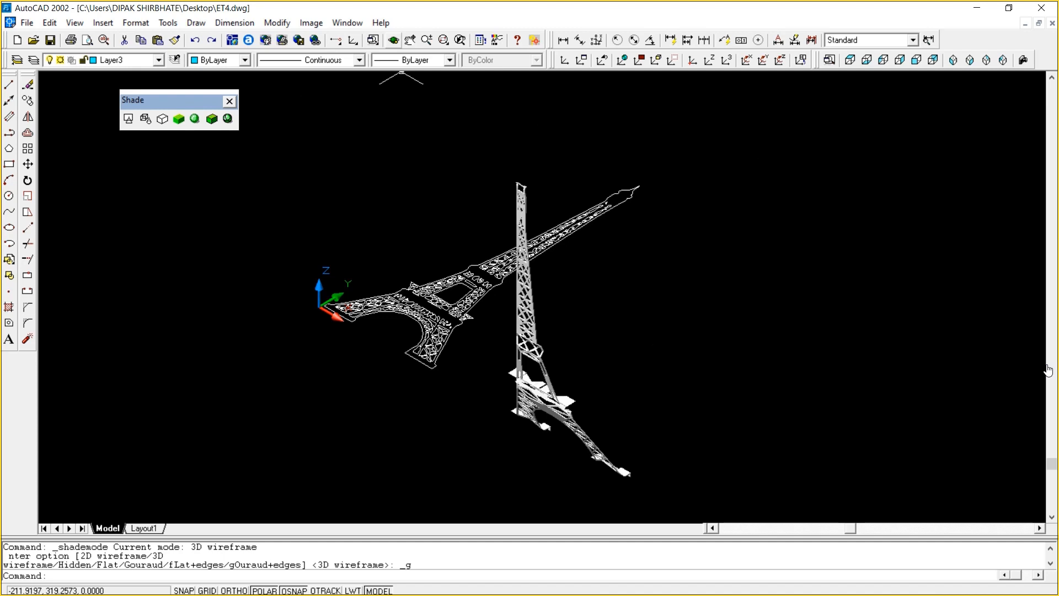
pyautogui.click(393, 39)
pyautogui.moveTo(574, 309); pyautogui.dragTo(480, 322)
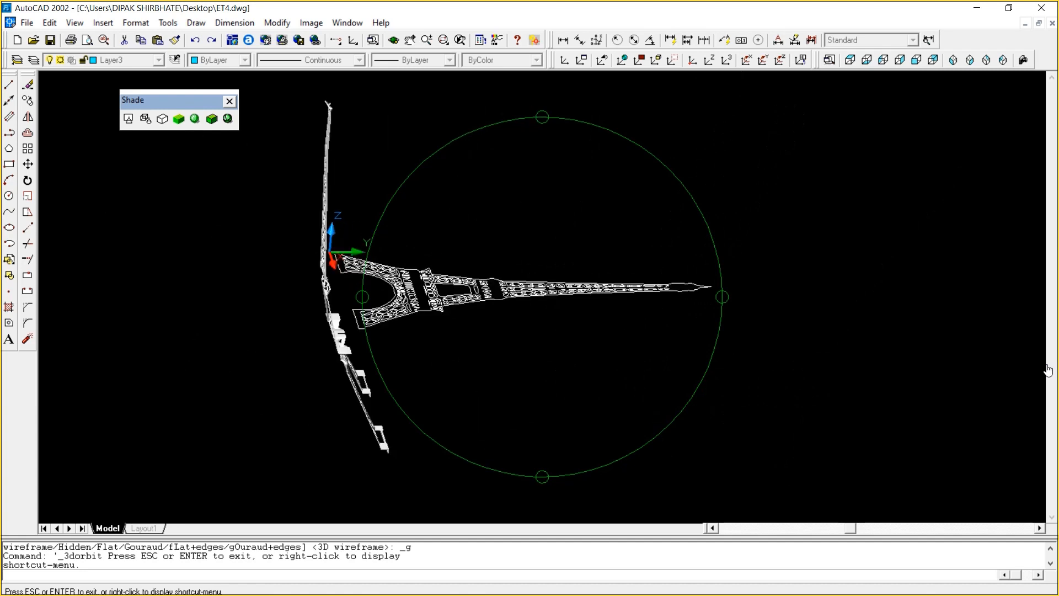
pyautogui.rightClick(728, 283)
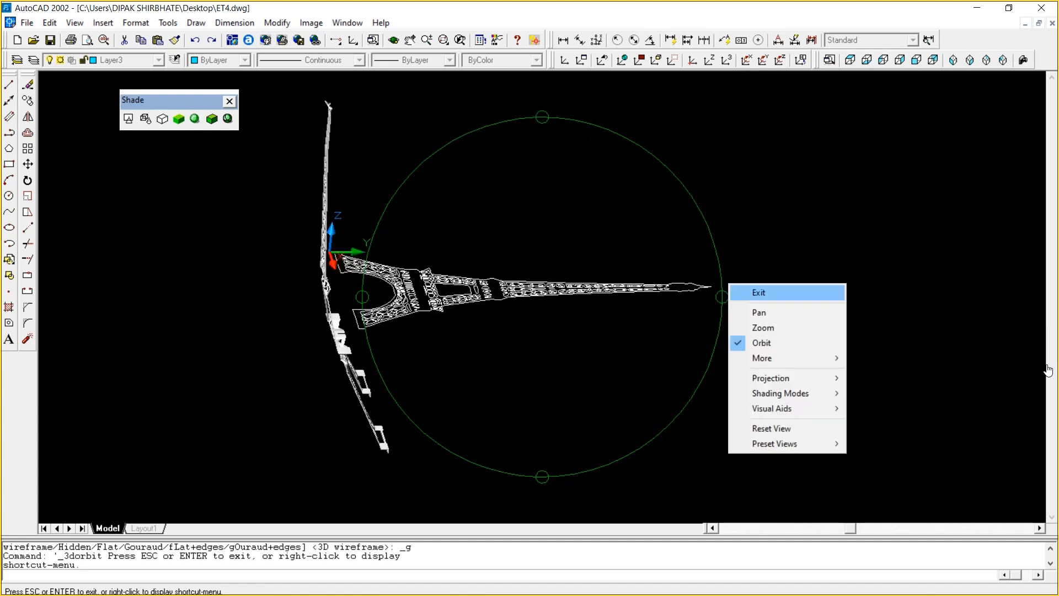
pyautogui.click(752, 293)
pyautogui.click(970, 60)
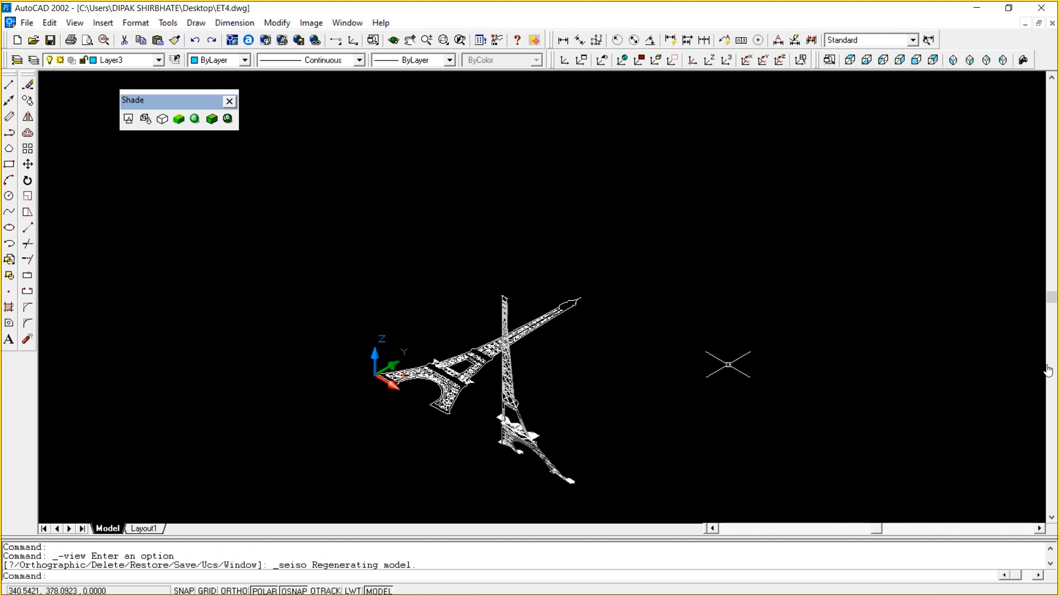
# Move the upright intersected tower section clear of the flat tower drawing, into the empty space beyond its spire
pyautogui.write('m')
pyautogui.press('Return')
pyautogui.click(585, 491)
pyautogui.click(495, 454)
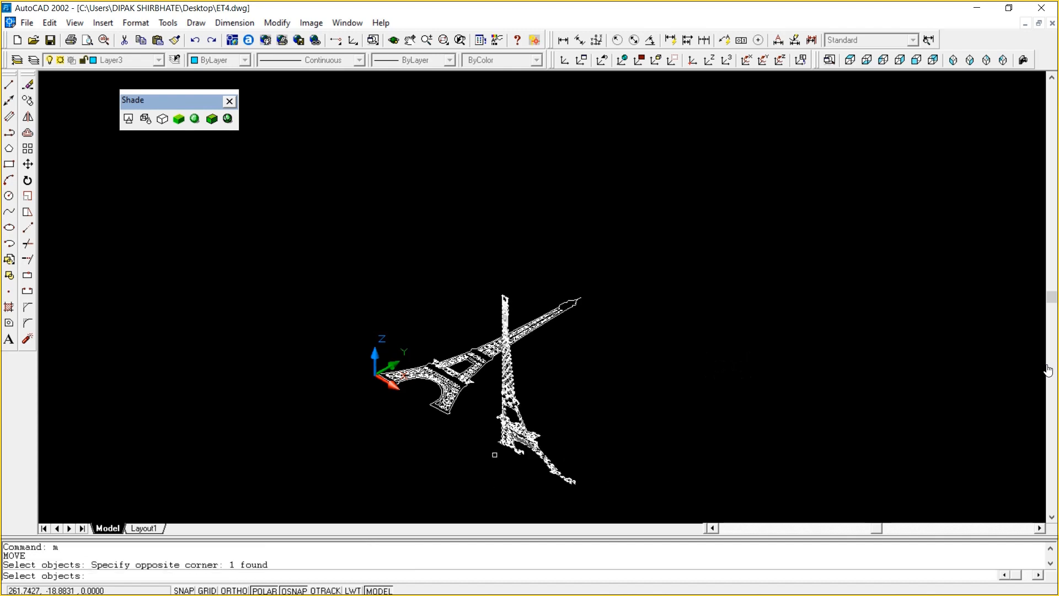
pyautogui.press('Return')
pyautogui.click(500, 474)
pyautogui.click(783, 468)
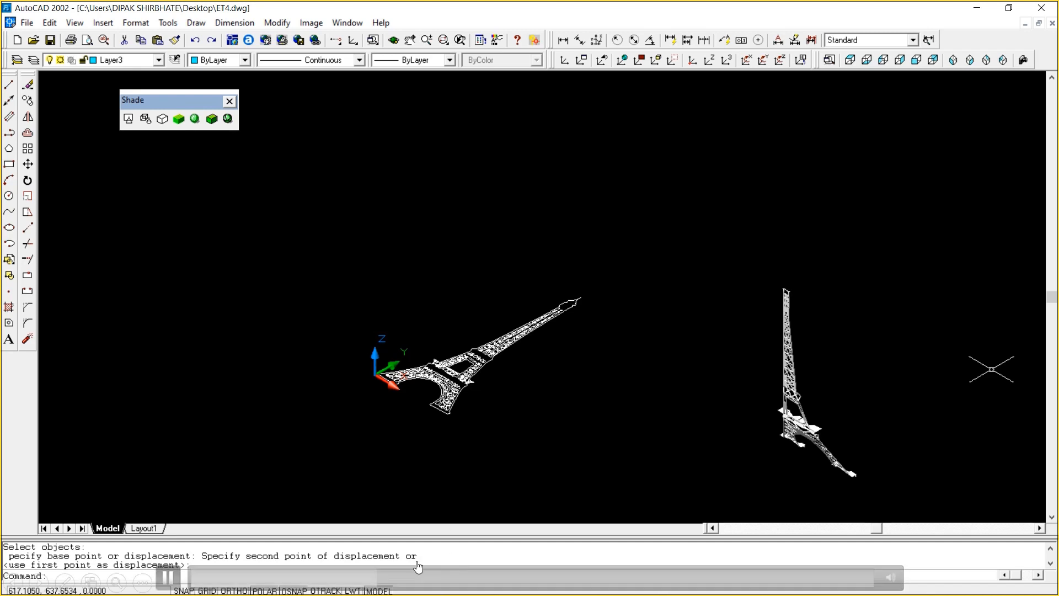
pyautogui.click(396, 581)
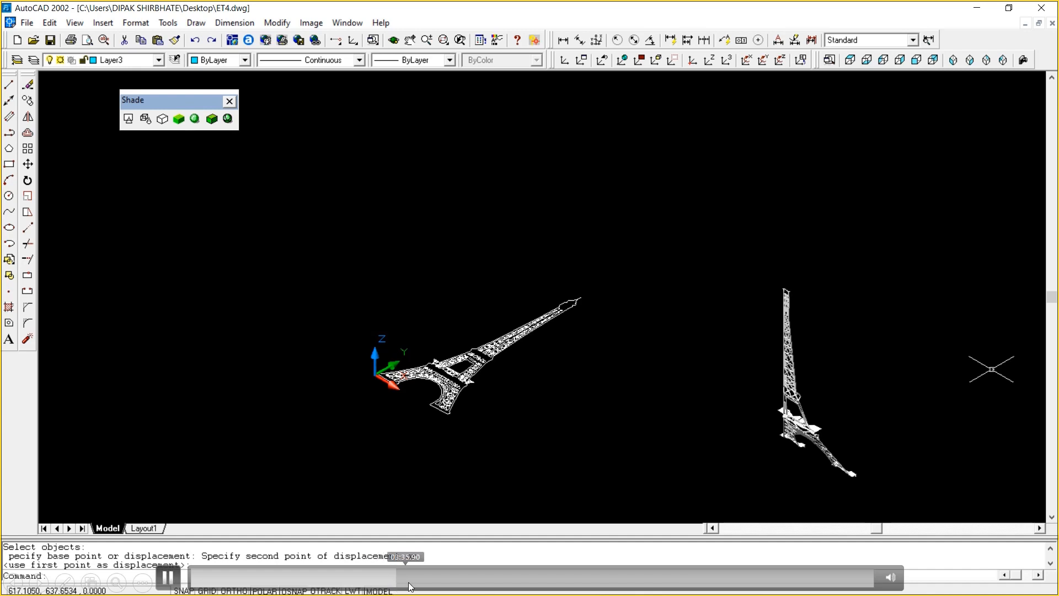
pyautogui.click(413, 584)
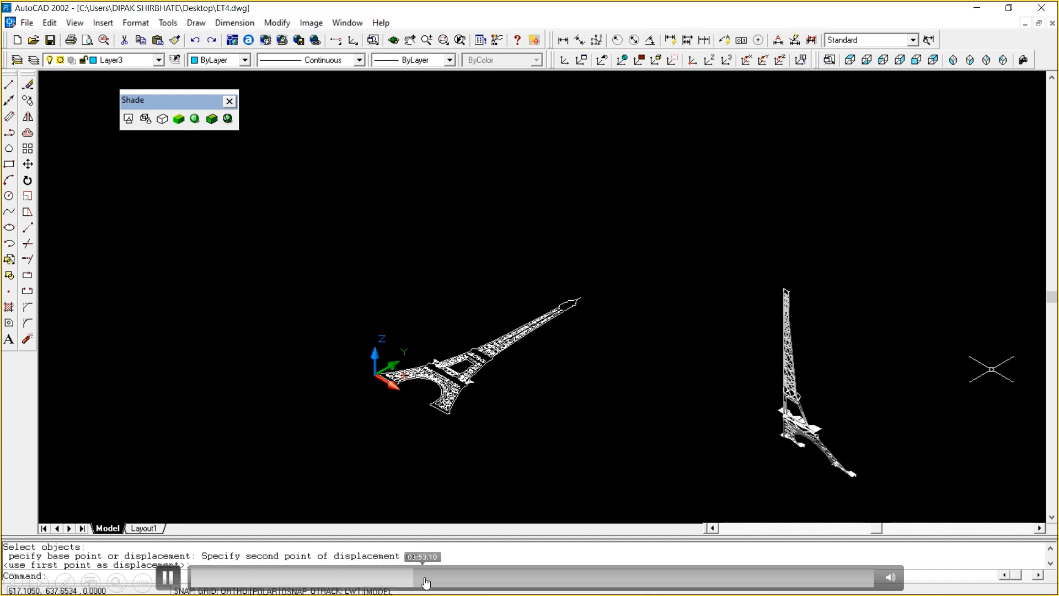
pyautogui.click(429, 580)
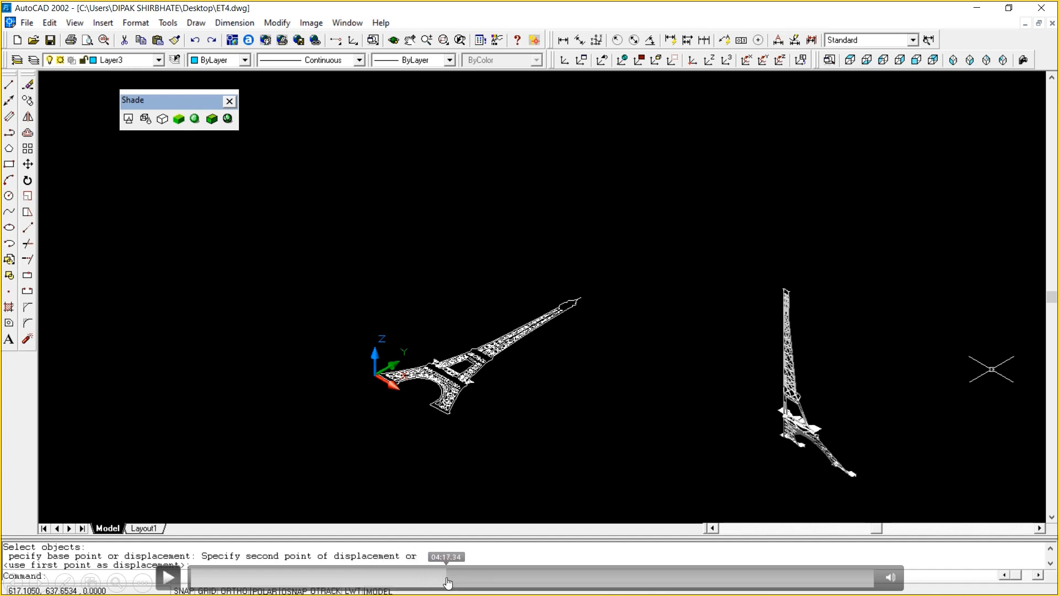
pyautogui.click(458, 579)
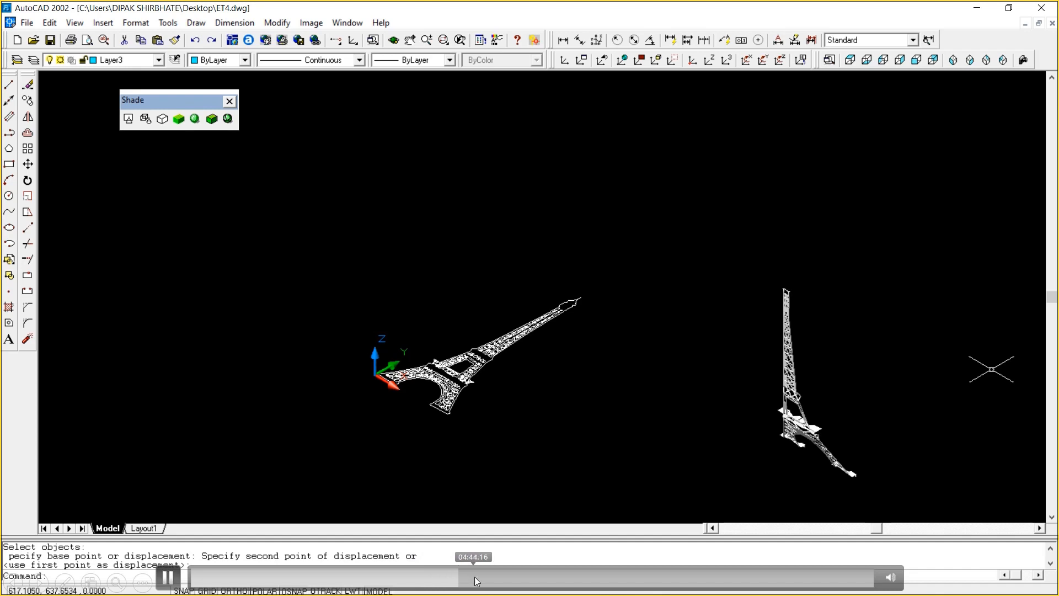
pyautogui.click(475, 578)
pyautogui.click(490, 578)
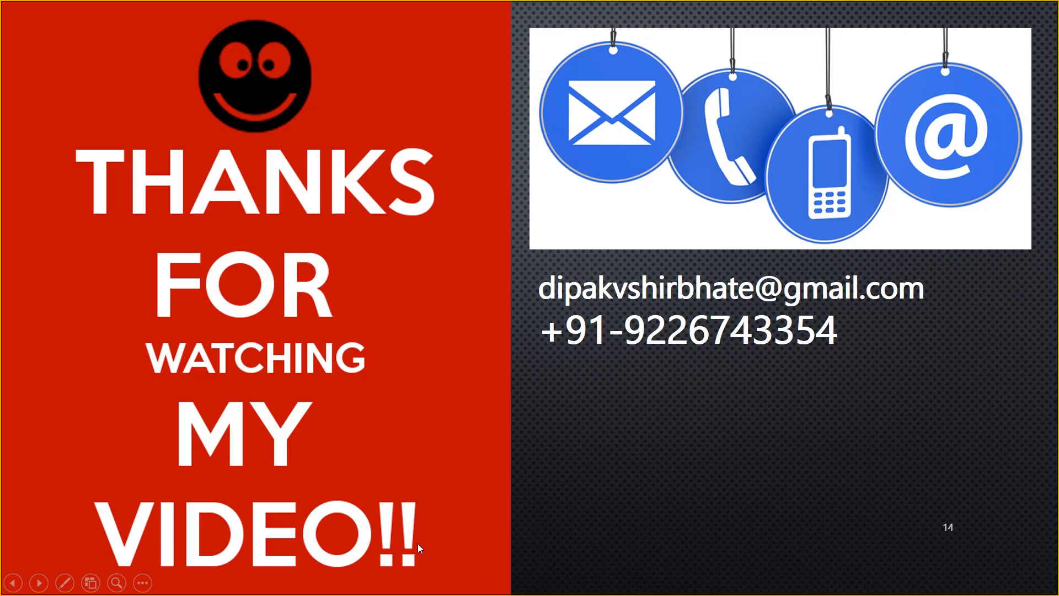
# End the slide show in PowerPoint and restart it from slide 13 with the embedded modelling video
pyautogui.press('Escape')
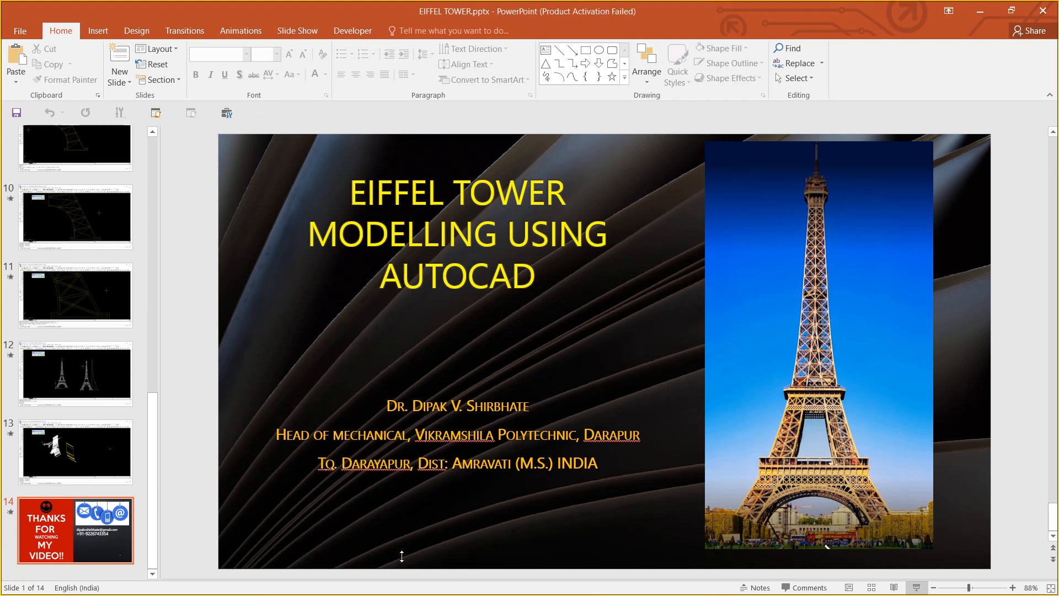
pyautogui.click(78, 430)
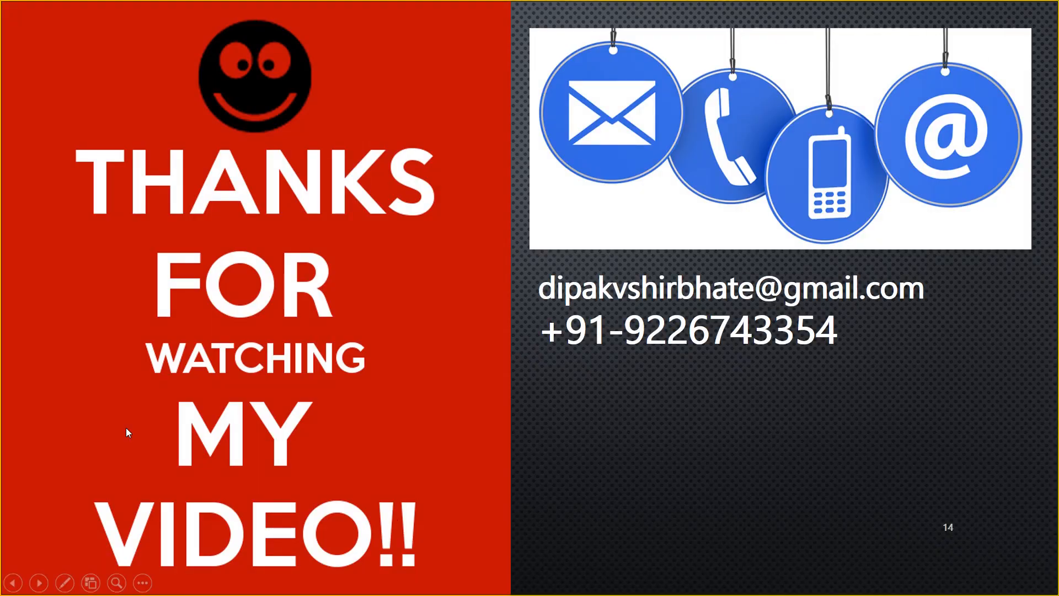
pyautogui.press('Escape')
pyautogui.click(41, 428)
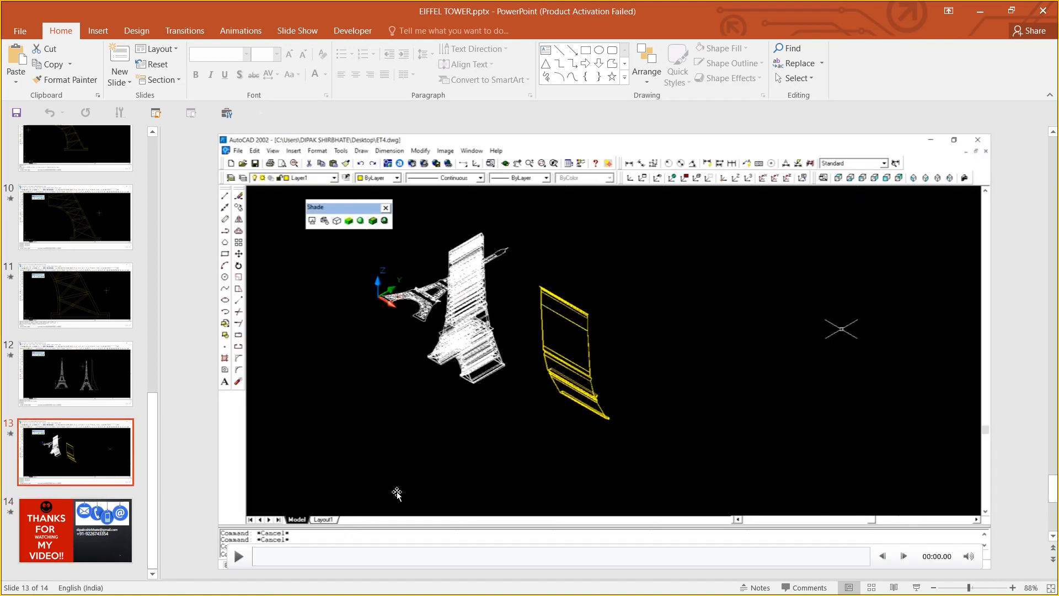
pyautogui.click(233, 561)
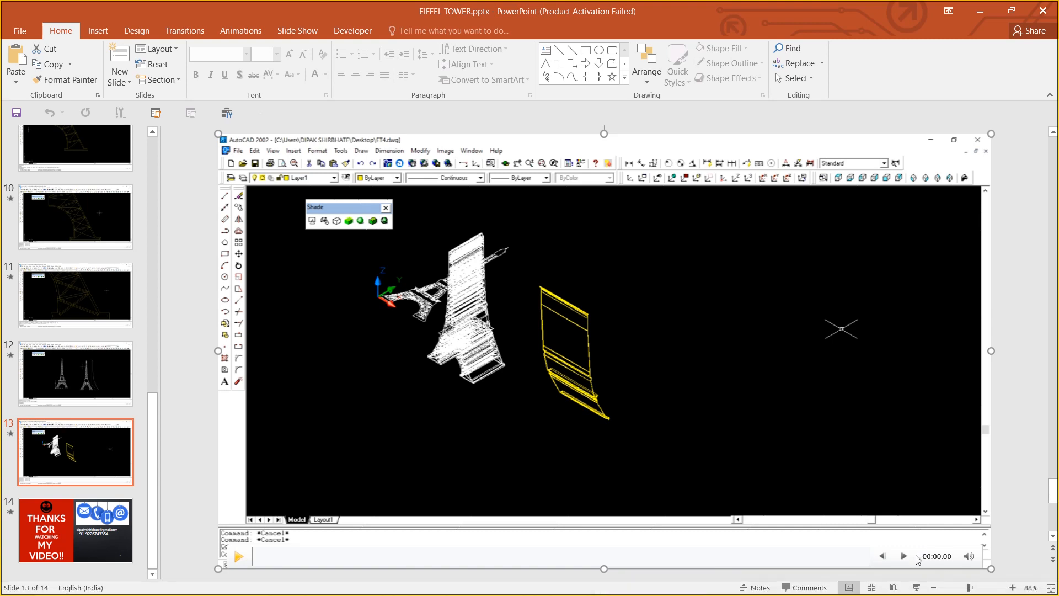
pyautogui.click(918, 588)
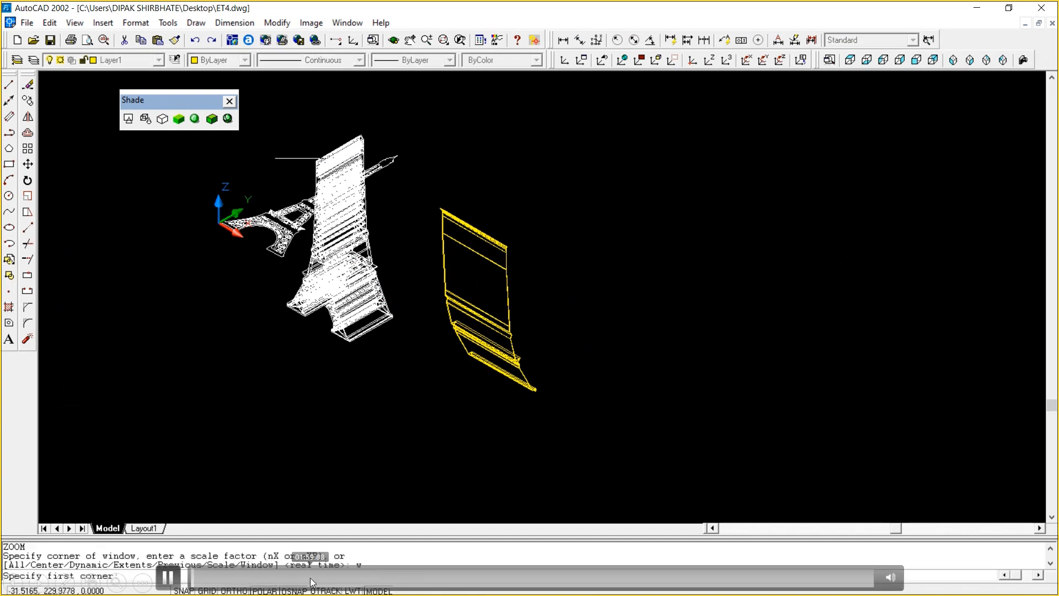
# Skip forward through the embedded modelling video to about 05:35
pyautogui.click(315, 582)
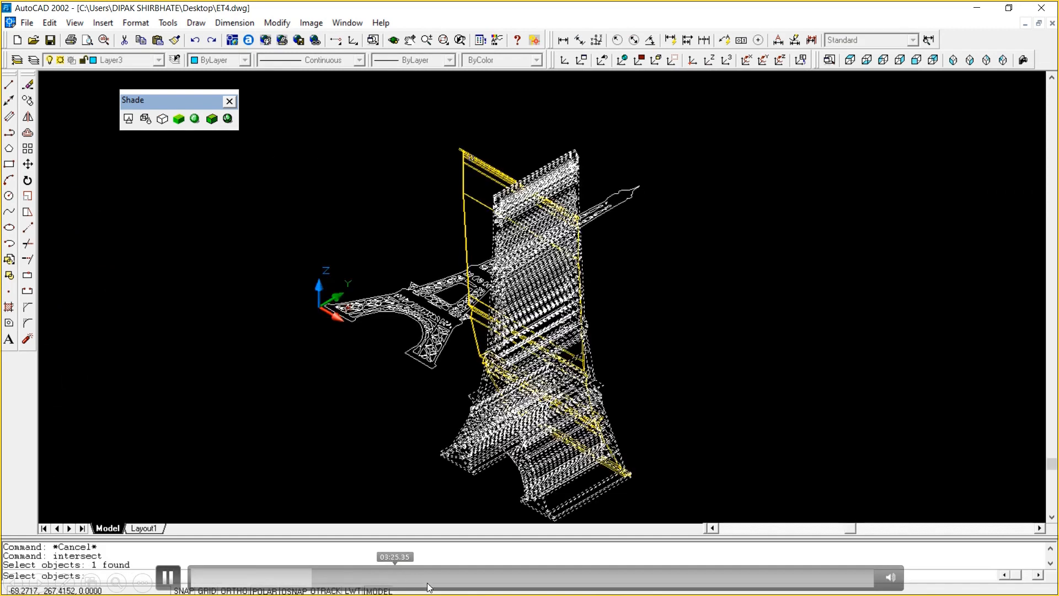
pyautogui.click(445, 580)
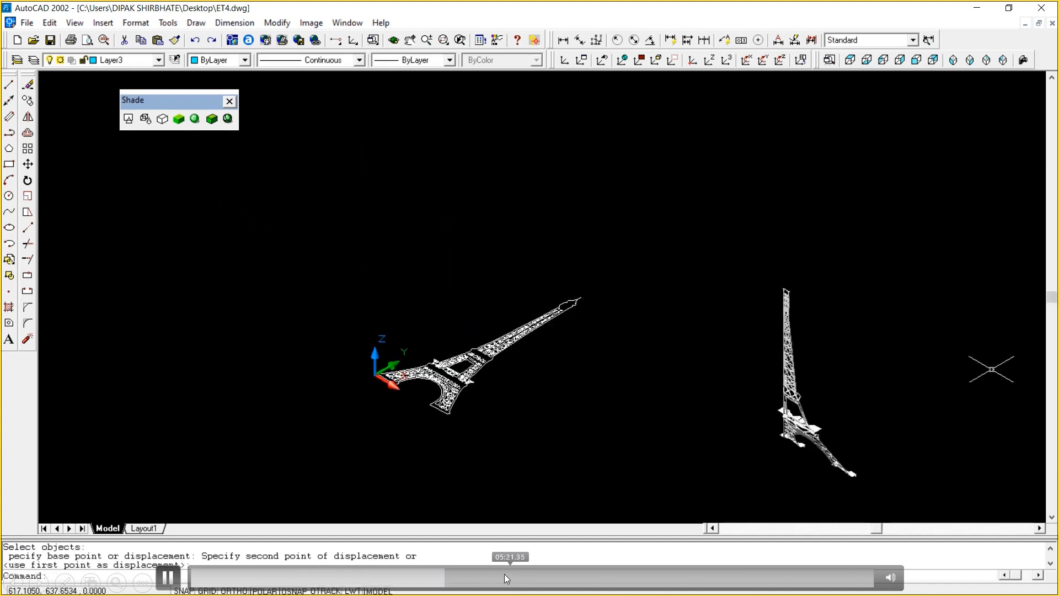
pyautogui.click(498, 579)
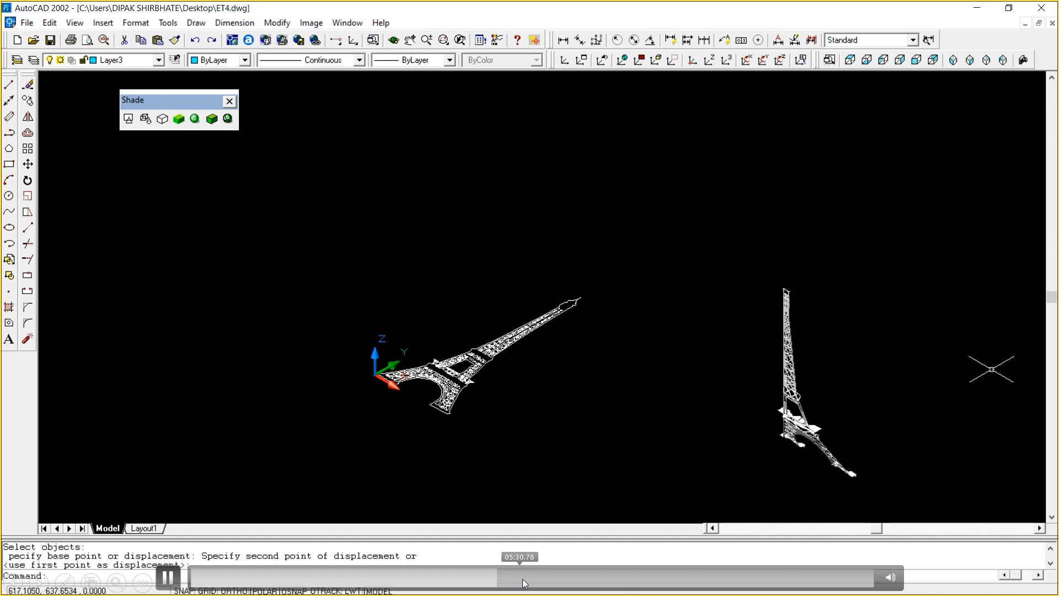
pyautogui.click(523, 578)
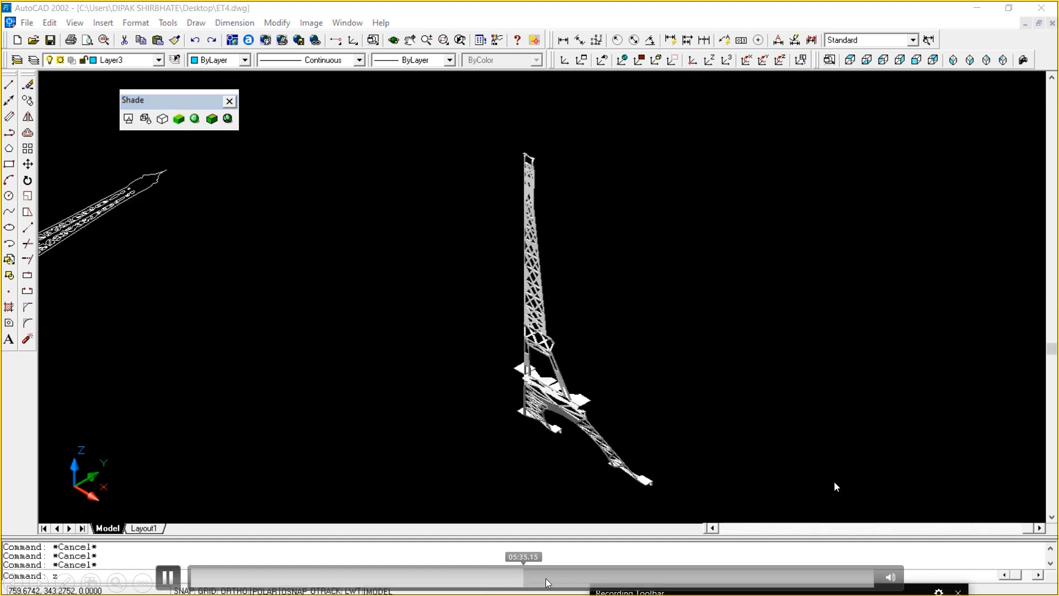
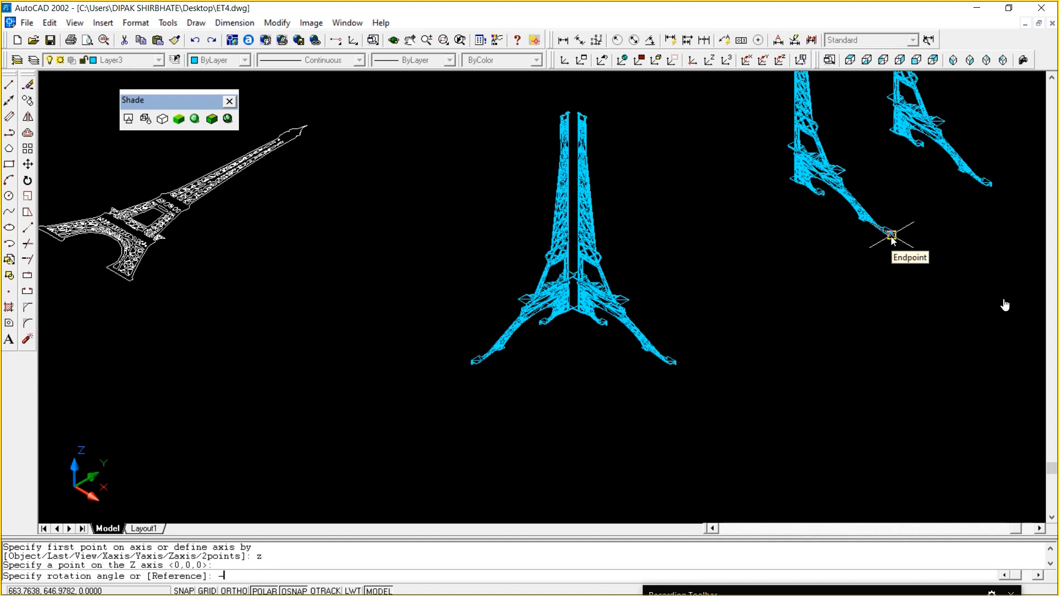
# Rotate the selected cyan tower section by -90 degrees about the Z axis through its foot endpoint
pyautogui.write('-90')
pyautogui.press('Return')
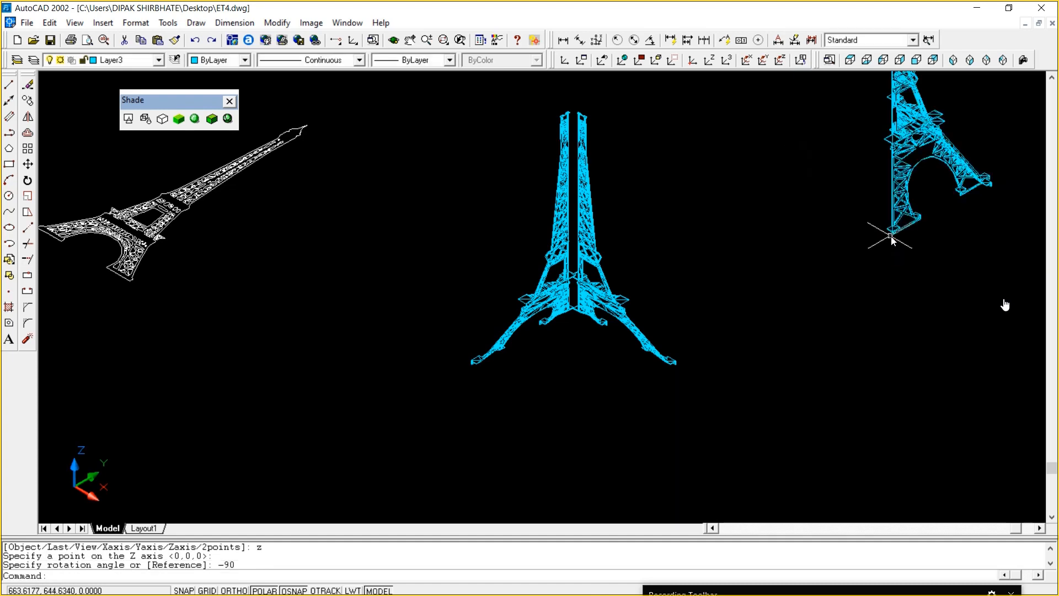
pyautogui.press('Escape')
pyautogui.press('Escape')
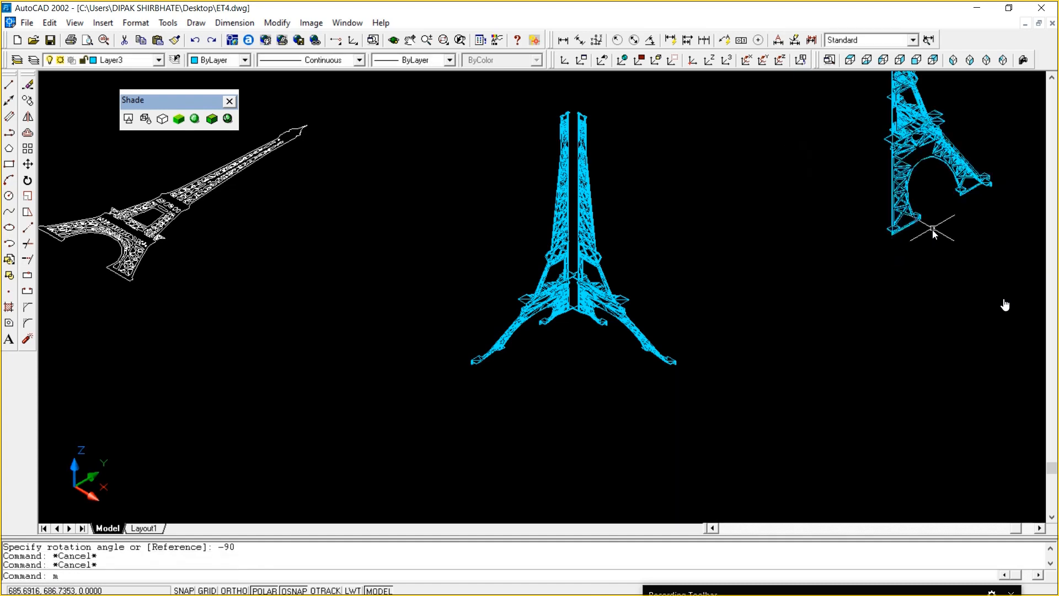
# Move the rotated cyan tower section away from the remaining copy, to a clear spot beside the central pair
pyautogui.write('m')
pyautogui.press('Return')
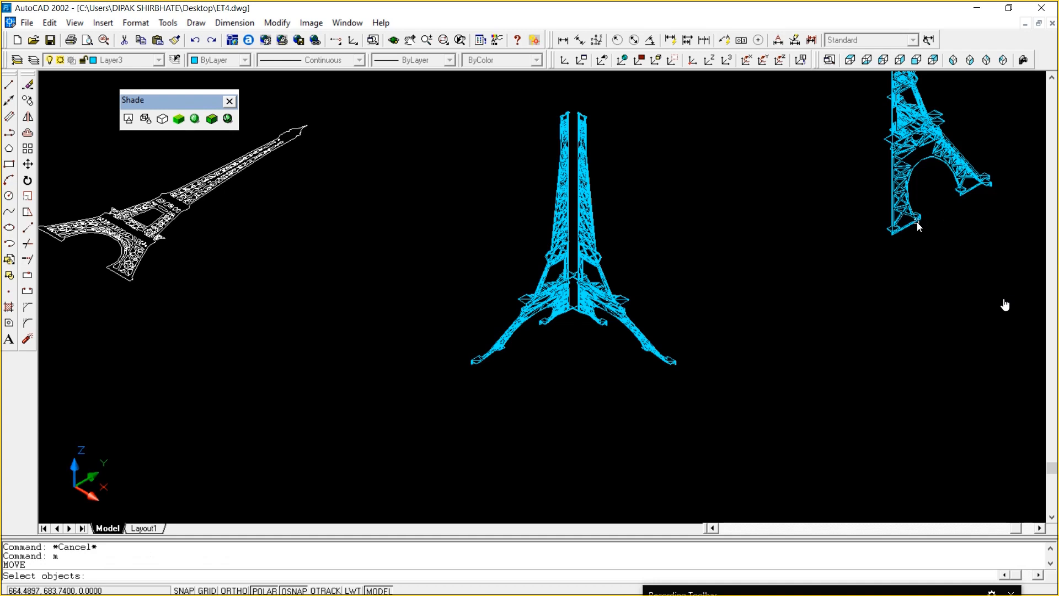
pyautogui.click(917, 222)
pyautogui.press('Return')
pyautogui.click(935, 259)
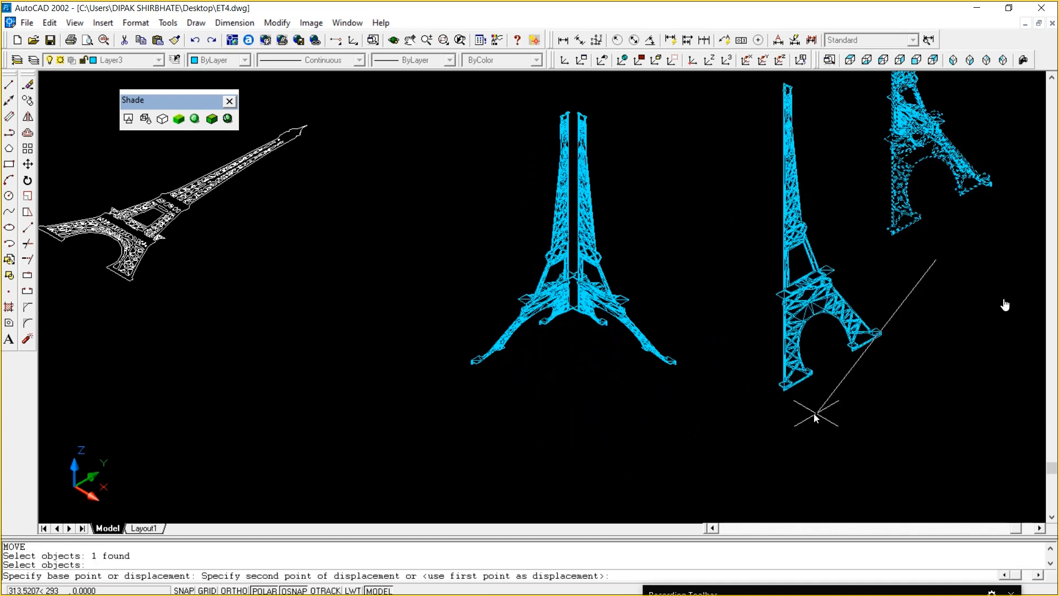
pyautogui.click(786, 413)
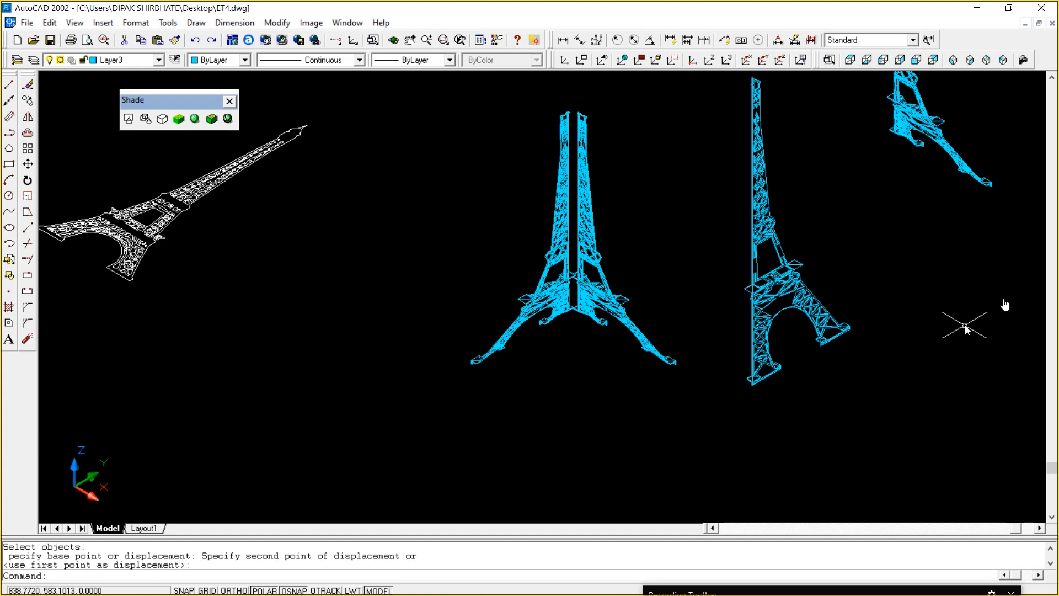
# Rotate the remaining cyan tower copy in 3D by 180 degrees about the Z axis through its foot endpoint
pyautogui.write('rotate3d')
pyautogui.press('Return')
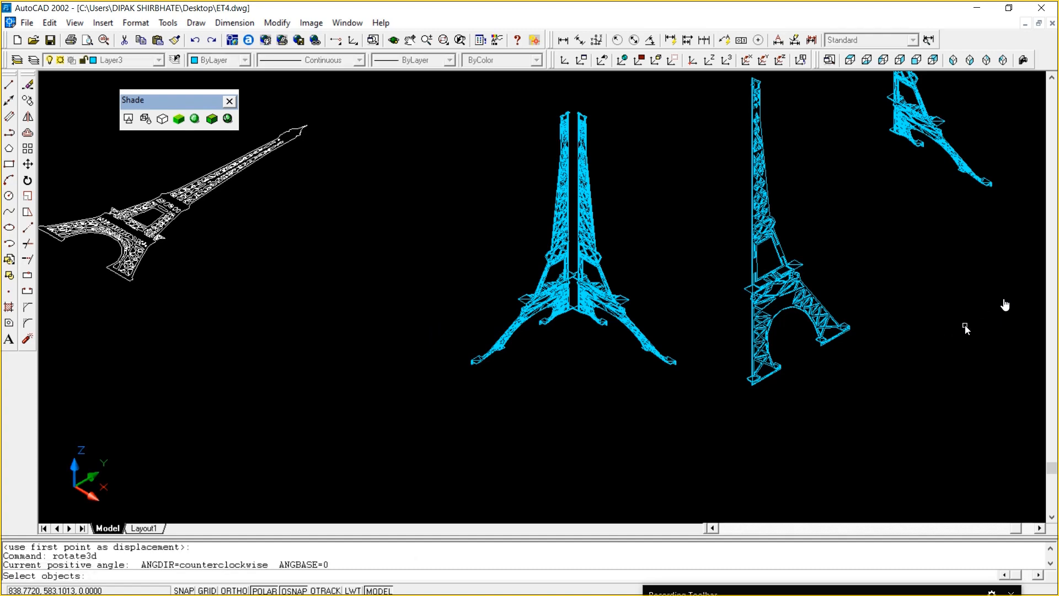
pyautogui.click(1011, 210)
pyautogui.click(959, 171)
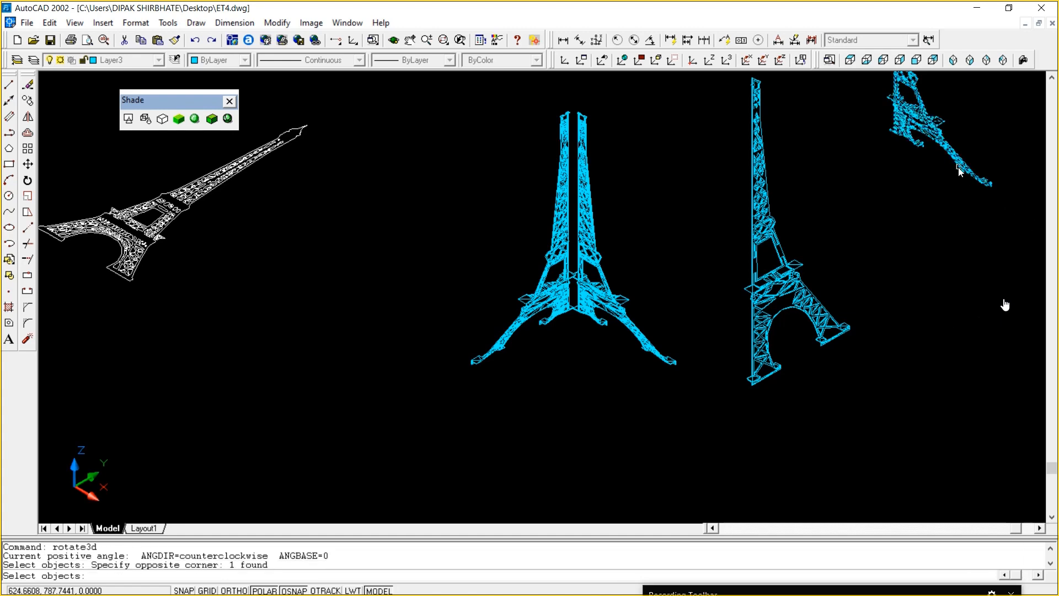
pyautogui.press('Return')
pyautogui.write('z')
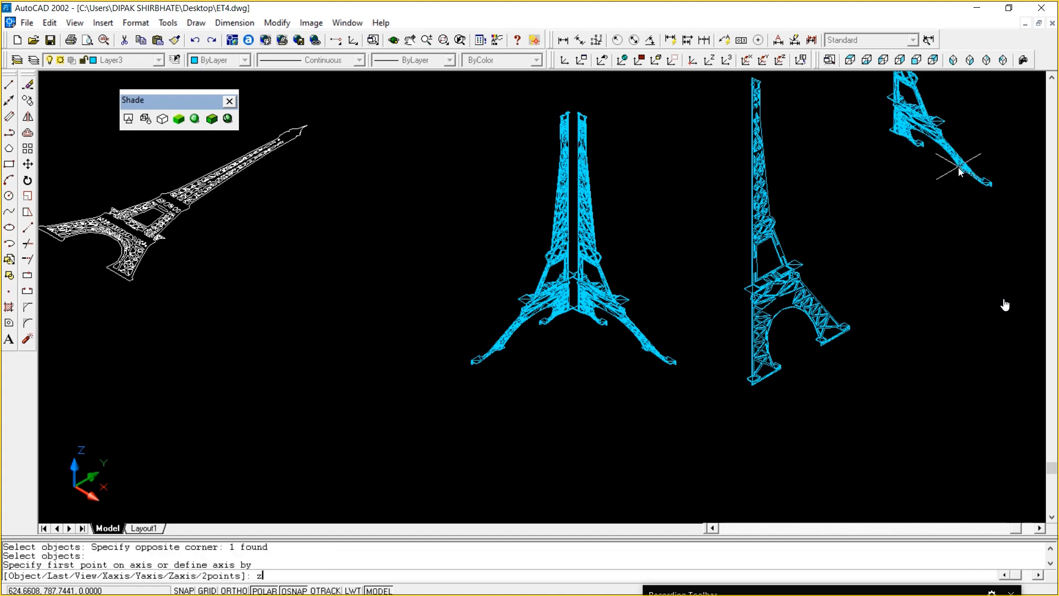
pyautogui.press('Return')
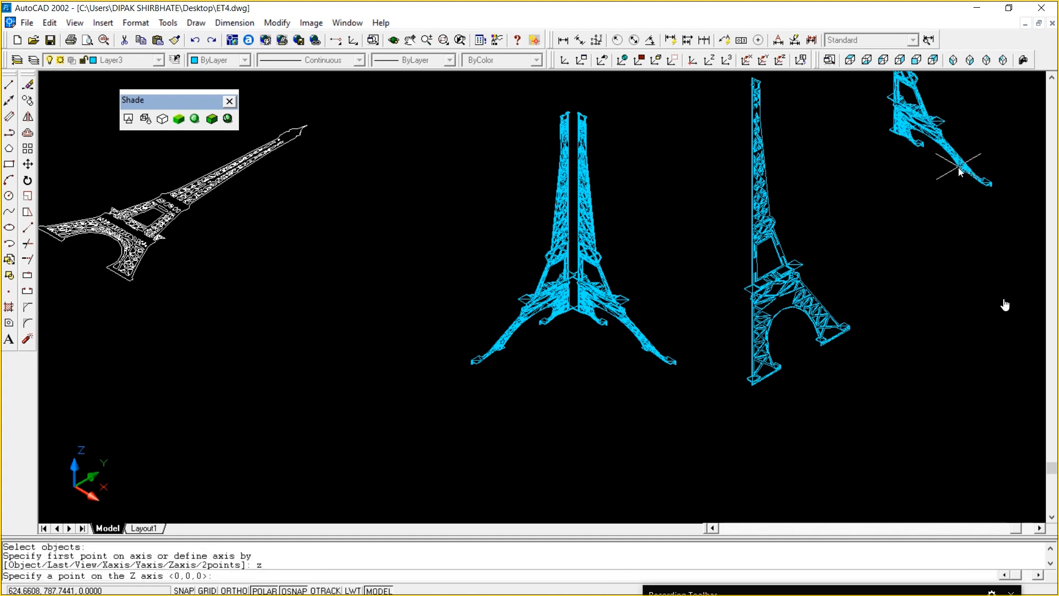
pyautogui.click(987, 186)
pyautogui.write('180')
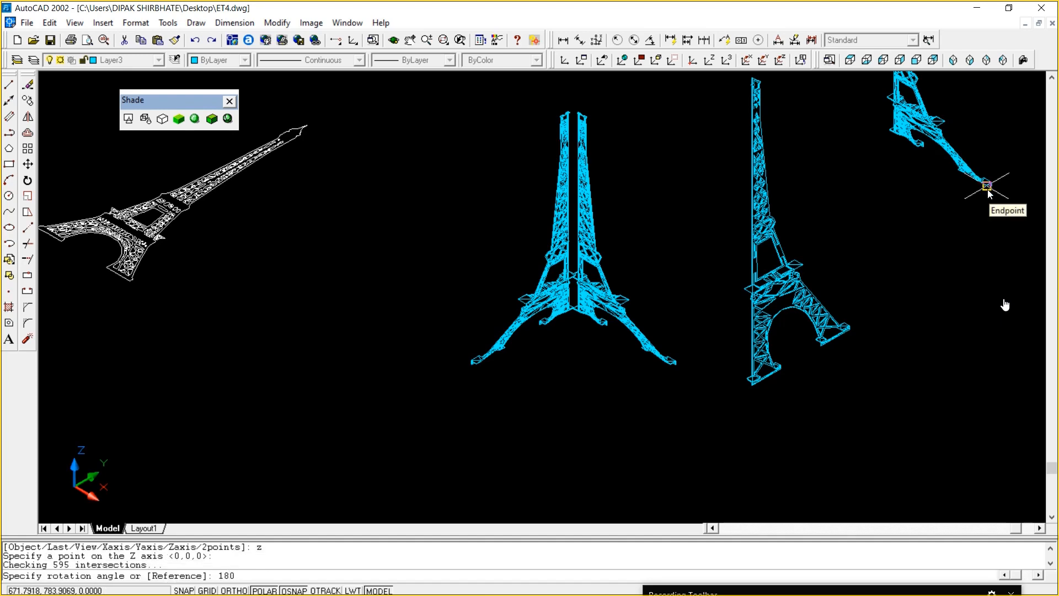
pyautogui.press('Return')
pyautogui.press('Escape')
pyautogui.press('Escape')
pyautogui.press('Escape')
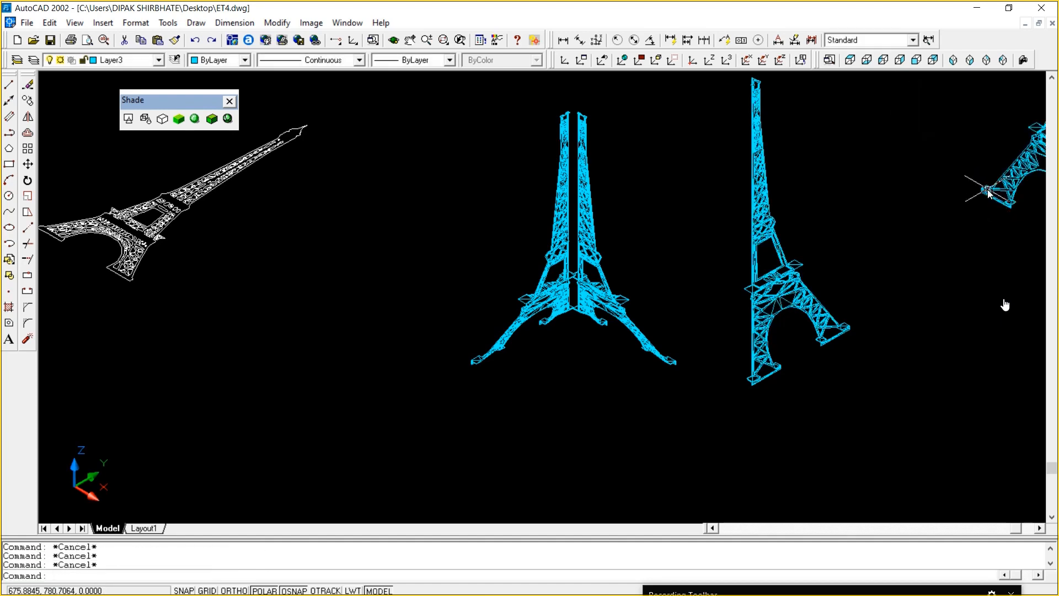
# Move the separate far-off tower section to a spot just in front of the central pair, and set the shade mode to 3D wireframe
pyautogui.write('m')
pyautogui.press('Return')
pyautogui.click(1021, 232)
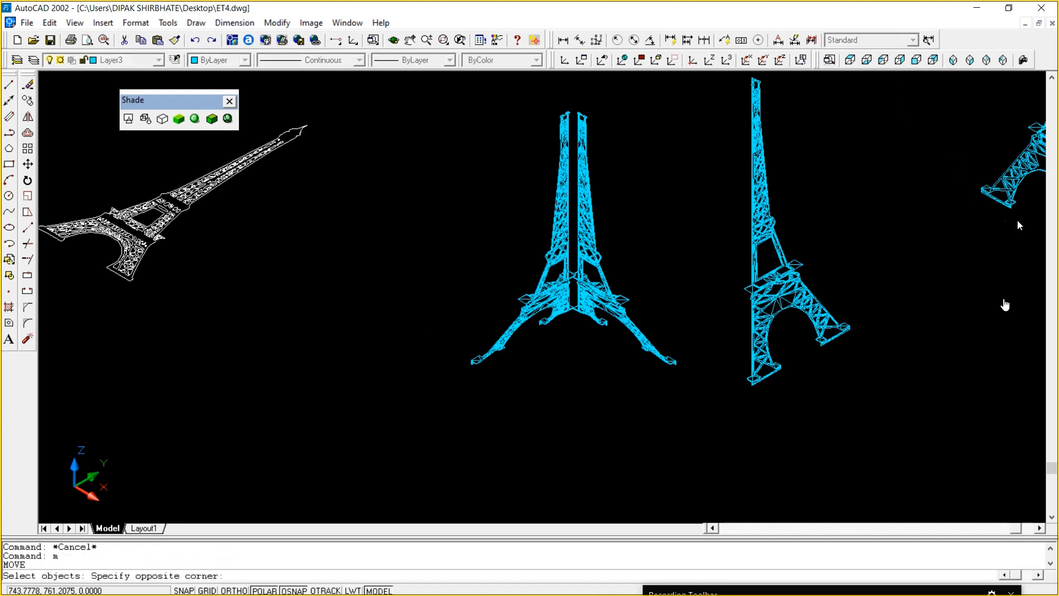
pyautogui.click(1017, 220)
pyautogui.press('Return')
pyautogui.click(981, 215)
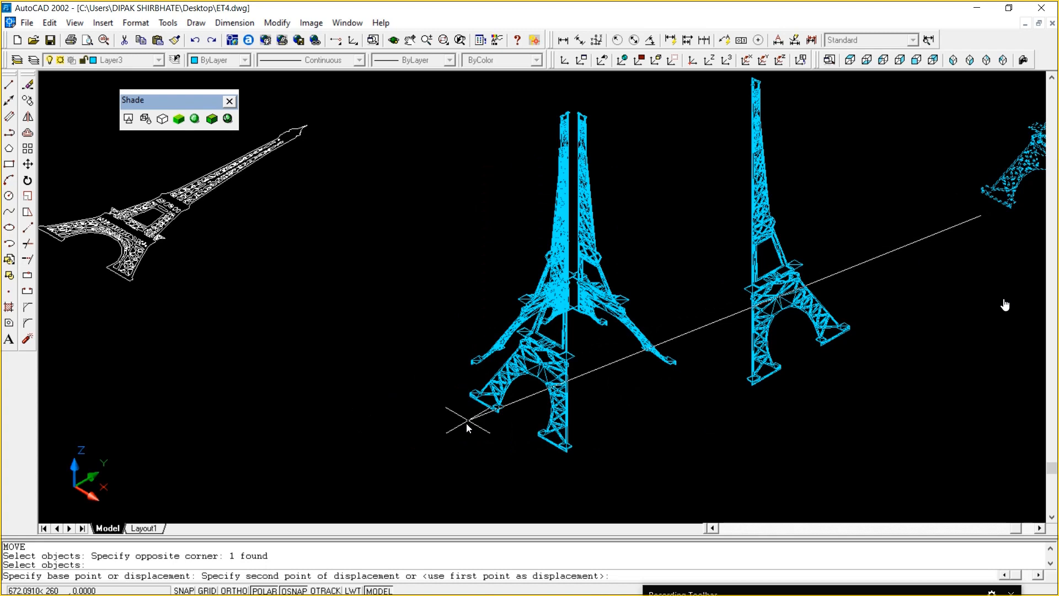
pyautogui.click(466, 422)
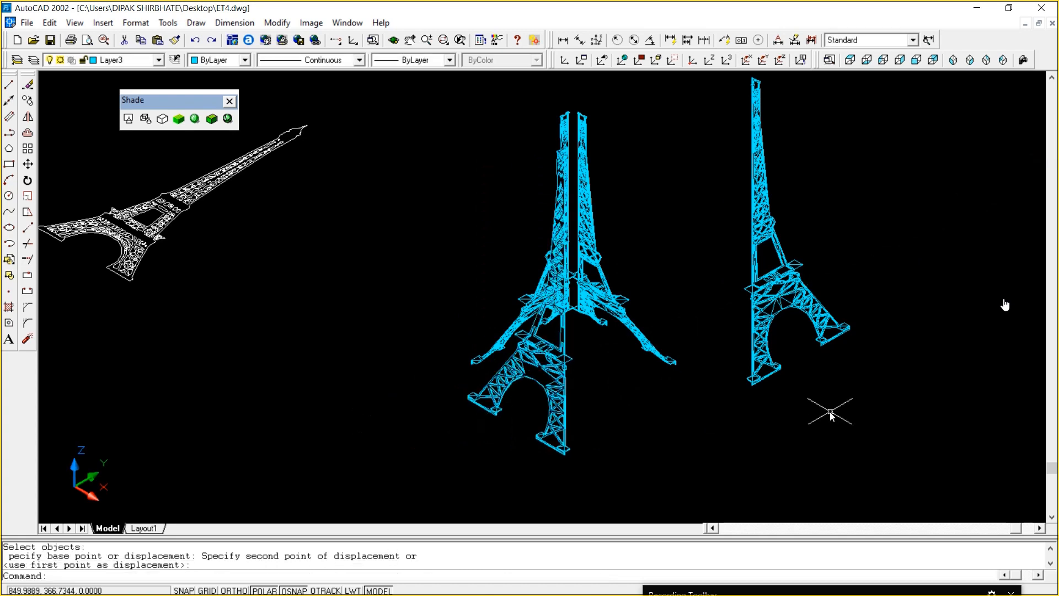
pyautogui.click(162, 119)
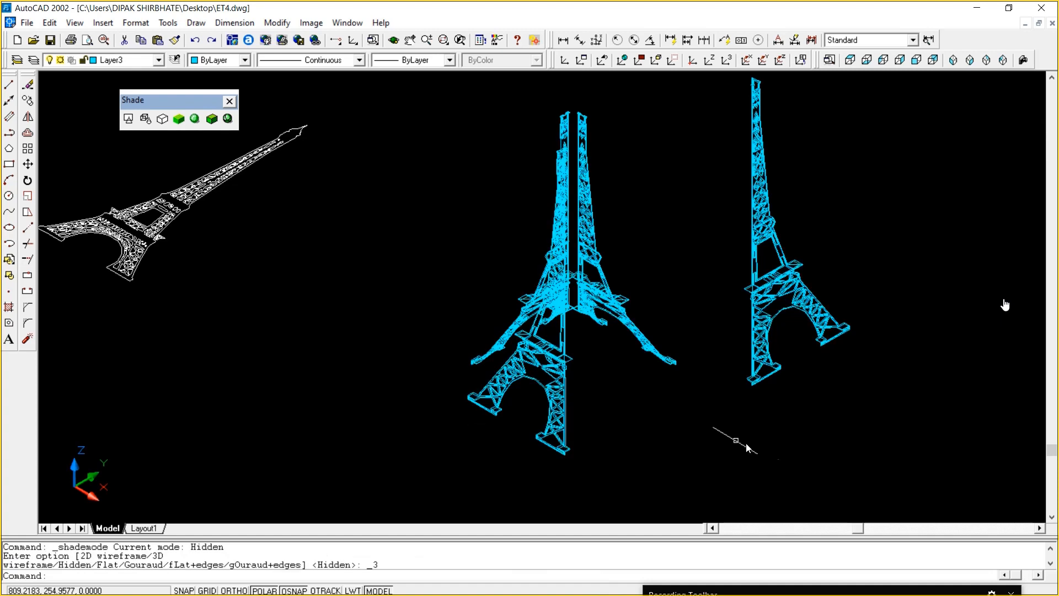
# Move the remaining separate tower section in front of the central pair, beside the section already standing there
pyautogui.write('m')
pyautogui.press('Return')
pyautogui.click(816, 399)
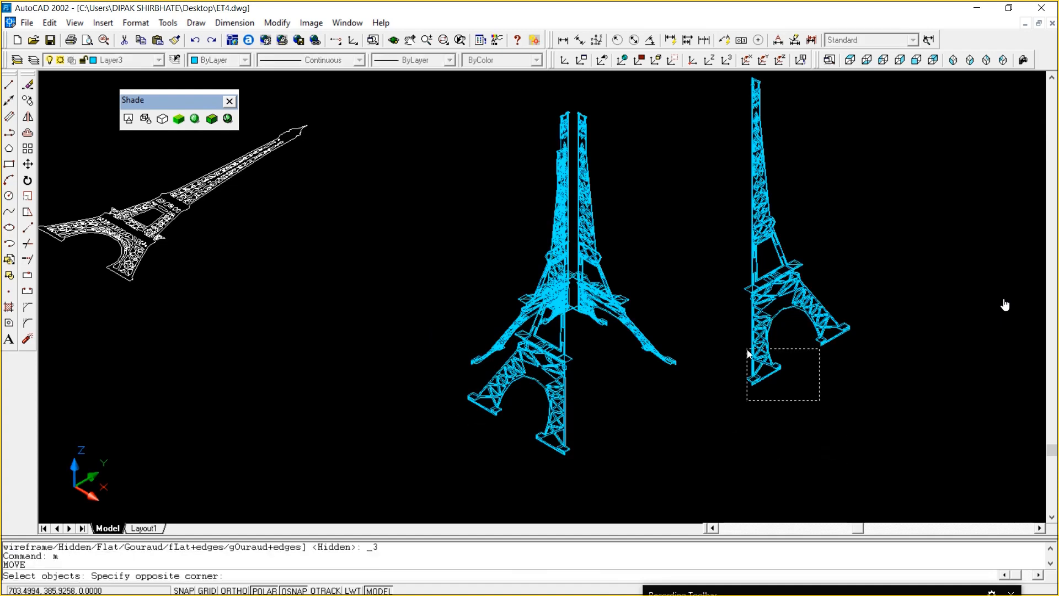
pyautogui.click(745, 350)
pyautogui.press('Return')
pyautogui.click(828, 392)
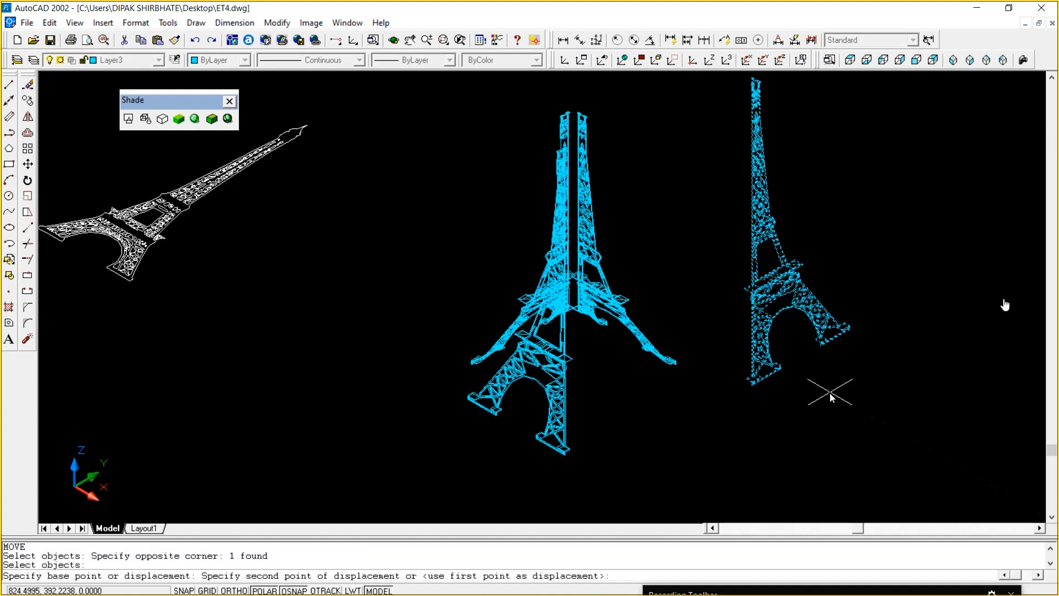
pyautogui.click(698, 469)
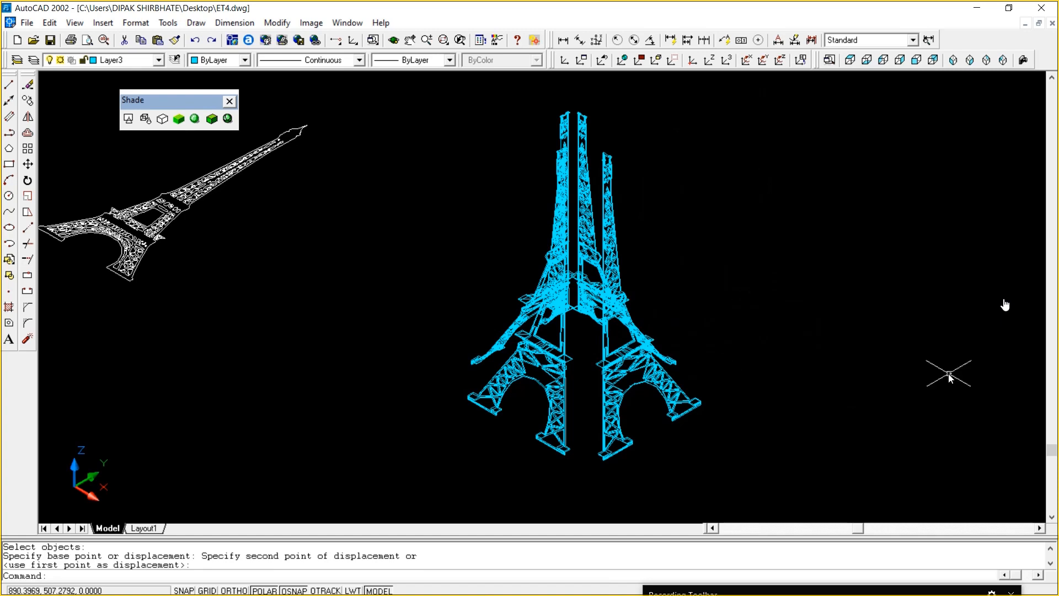
# Move the front-right tower section back, close to the foot of the rear-right section
pyautogui.write('z')
pyautogui.press('Return')
pyautogui.write('w')
pyautogui.press('Return')
pyautogui.click(484, 276)
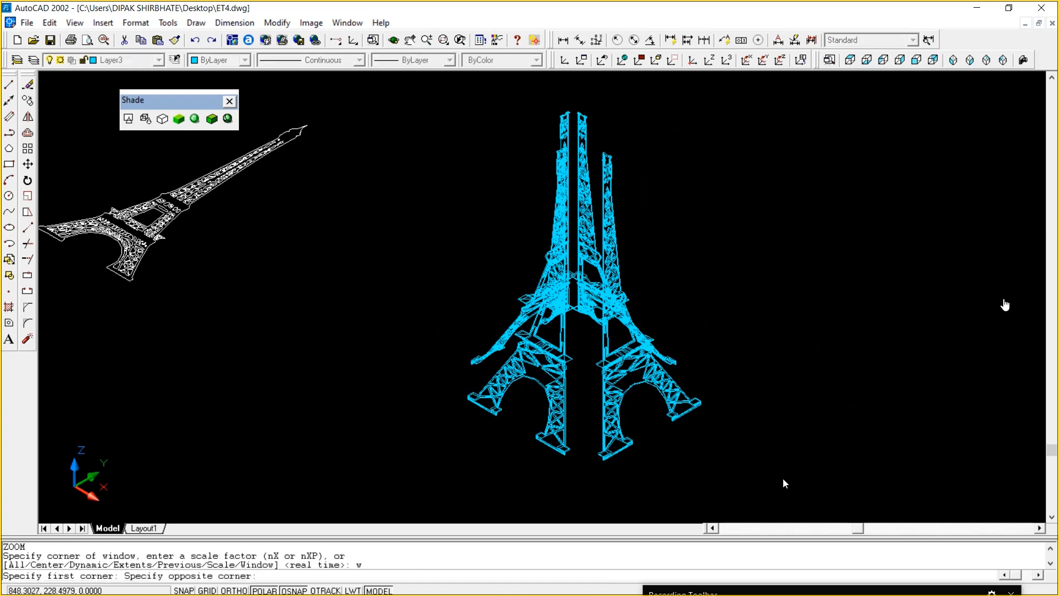
pyautogui.click(785, 482)
pyautogui.press('Escape')
pyautogui.press('Escape')
pyautogui.press('Escape')
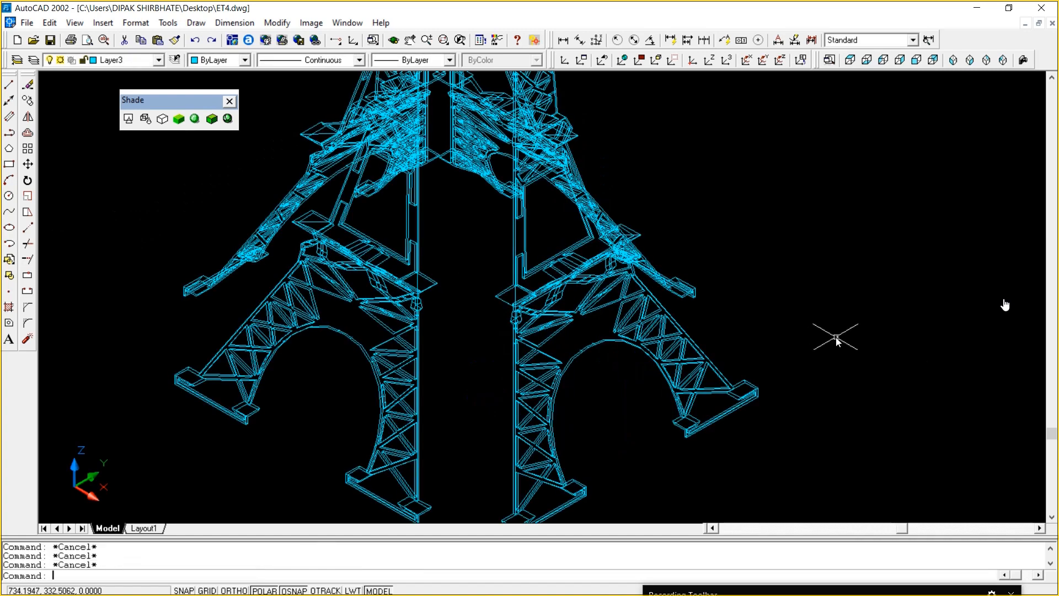
pyautogui.write('m')
pyautogui.press('Return')
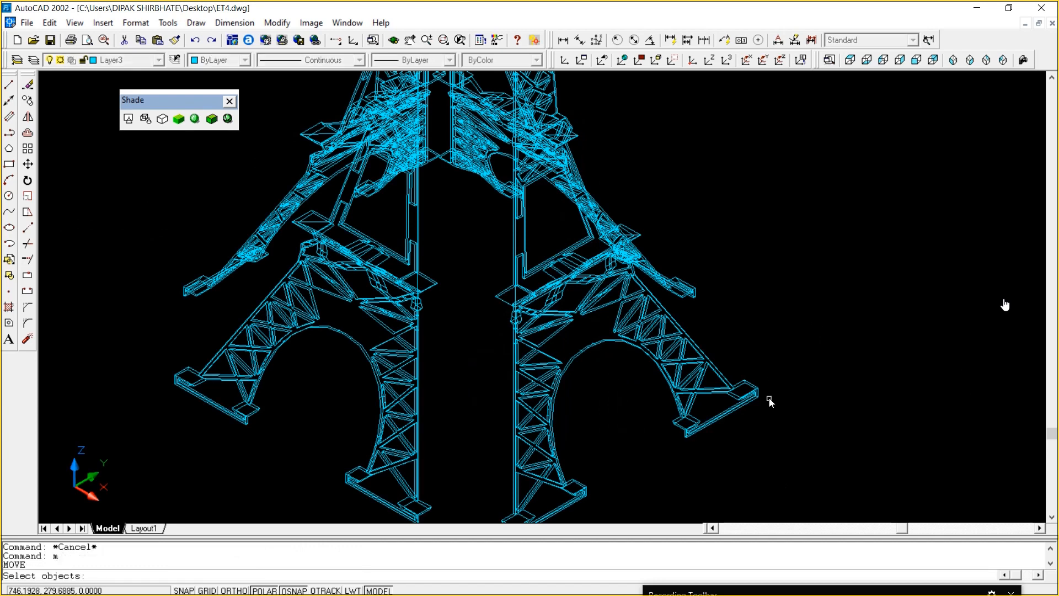
pyautogui.click(769, 401)
pyautogui.click(746, 390)
pyautogui.press('Return')
pyautogui.click(774, 411)
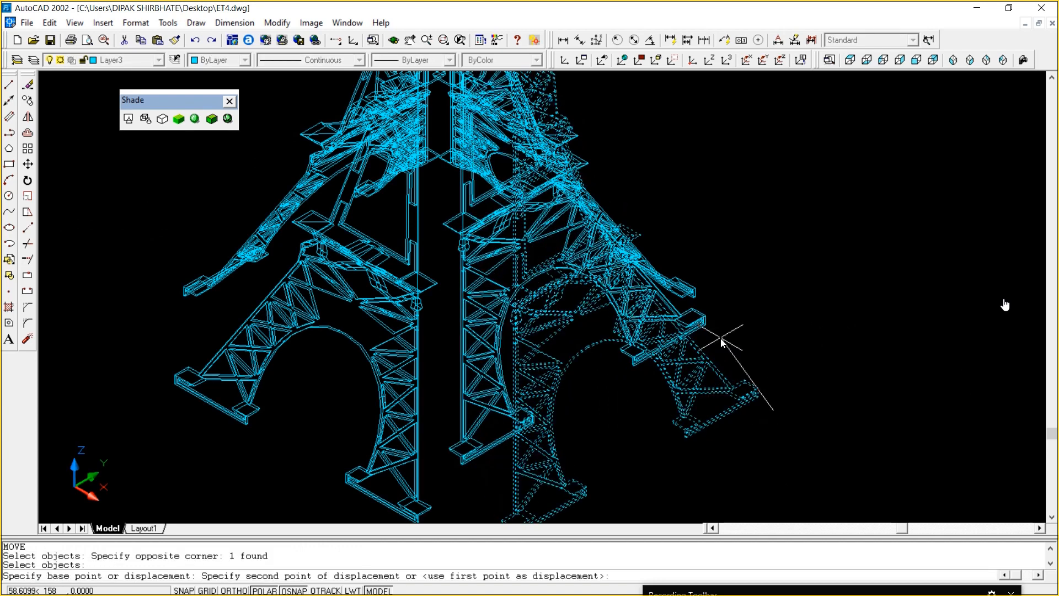
pyautogui.click(721, 342)
# Move the front-right section by its outer foot corner endpoint onto the matching foot corner of the rear-right section
pyautogui.write('z')
pyautogui.press('Return')
pyautogui.write('w')
pyautogui.press('Return')
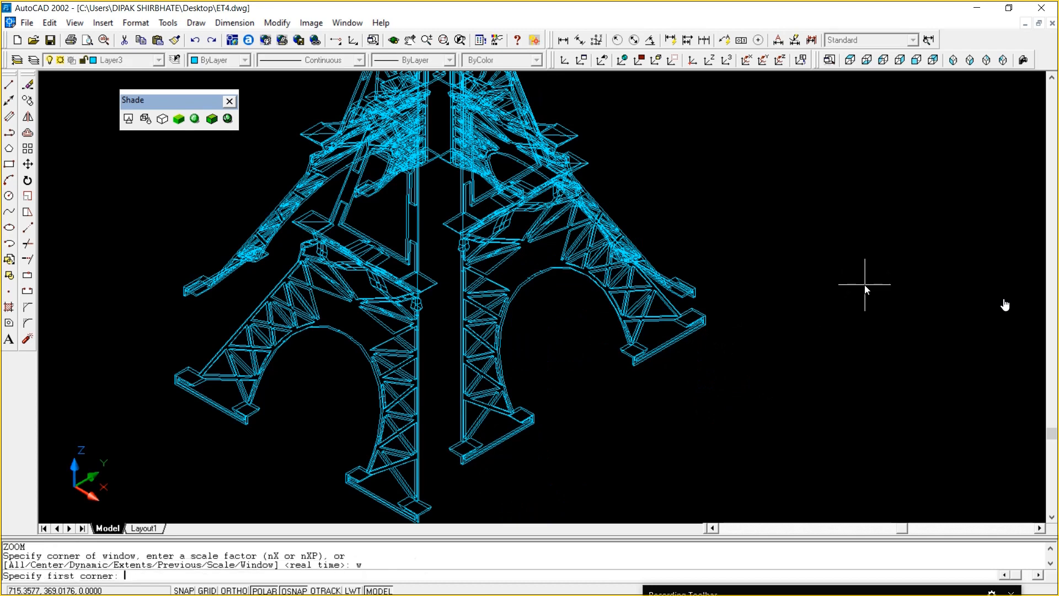
pyautogui.click(640, 265)
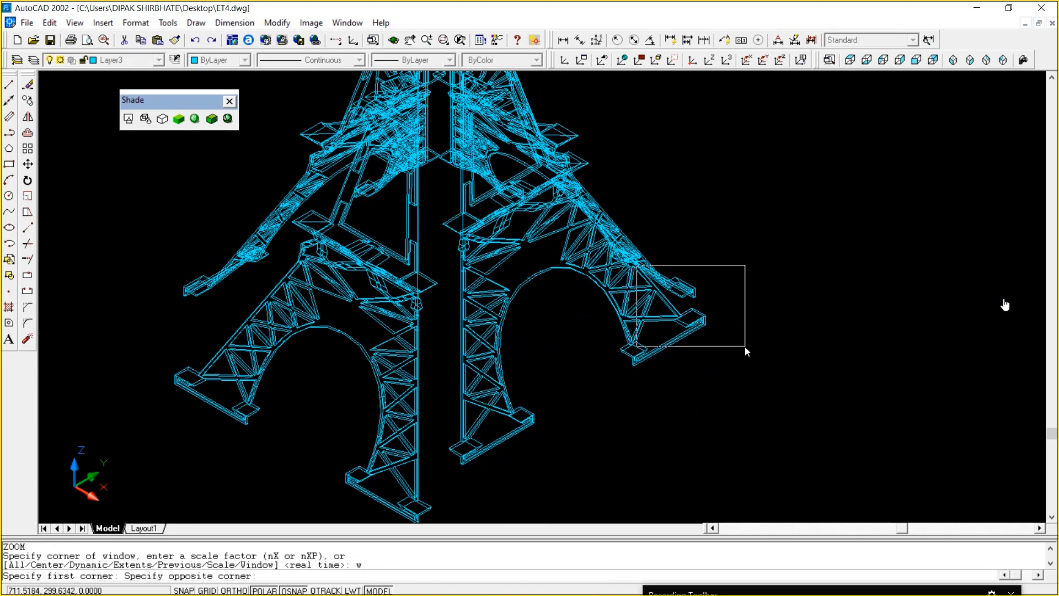
pyautogui.click(746, 351)
pyautogui.press('Escape')
pyautogui.write('m')
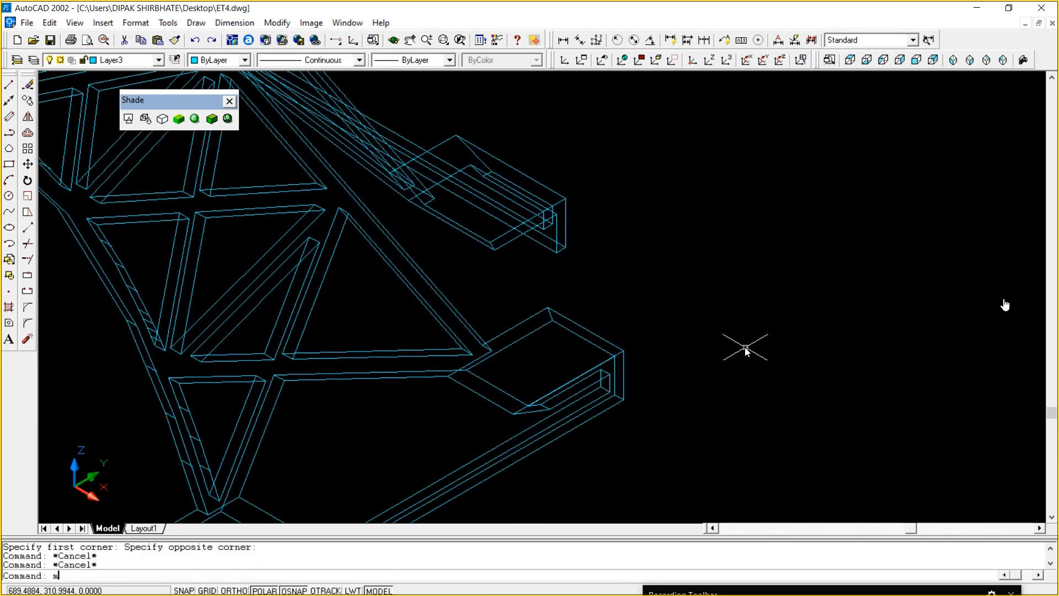
pyautogui.press('Return')
pyautogui.click(620, 398)
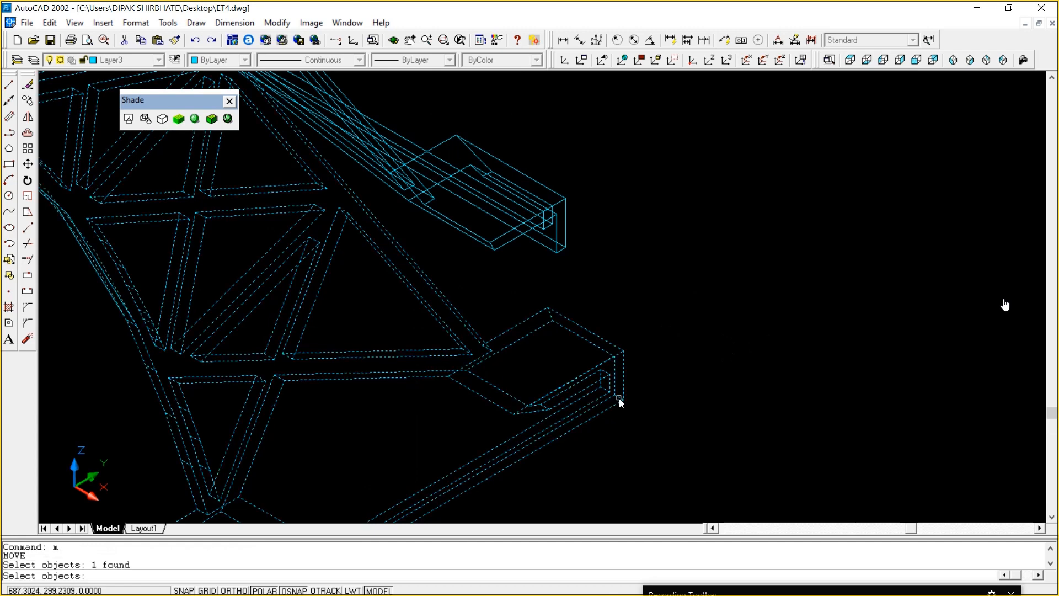
pyautogui.press('Return')
pyautogui.click(617, 392)
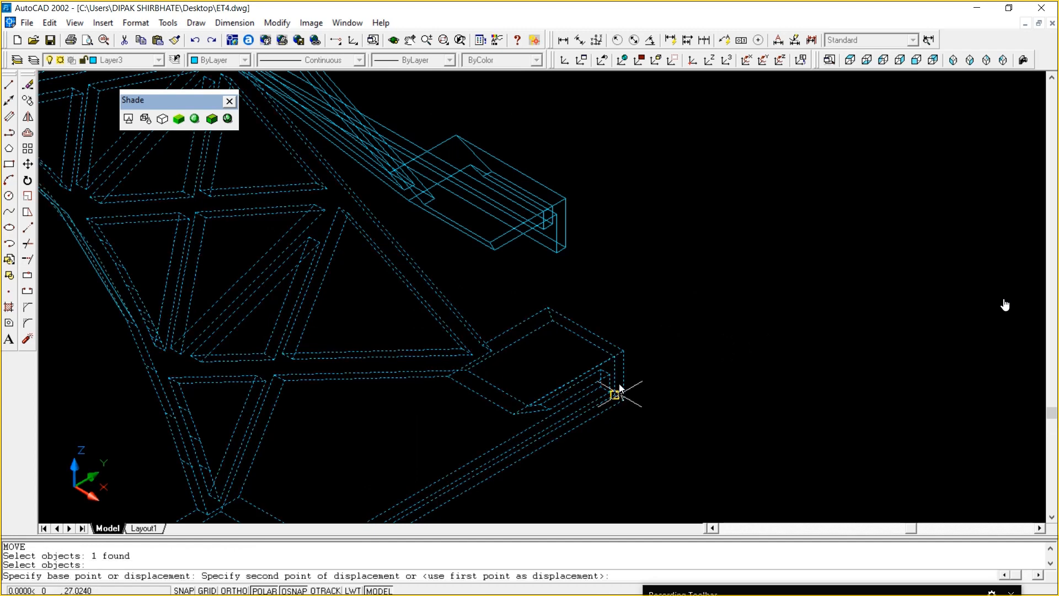
pyautogui.click(567, 250)
pyautogui.press('Escape')
pyautogui.write('``')
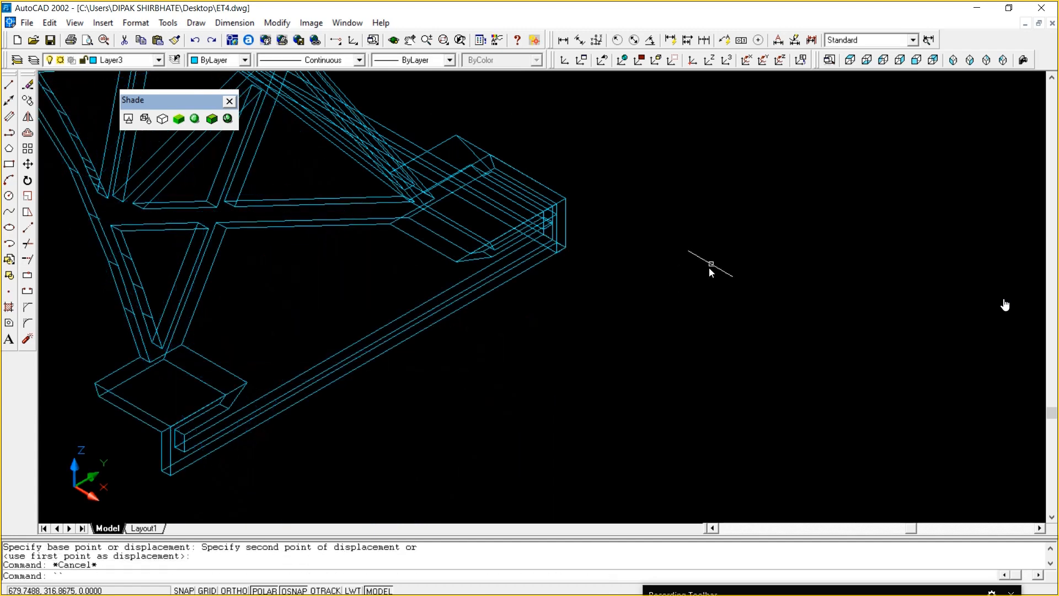
pyautogui.write('z')
pyautogui.press('Return')
pyautogui.press('Return')
pyautogui.press('Escape')
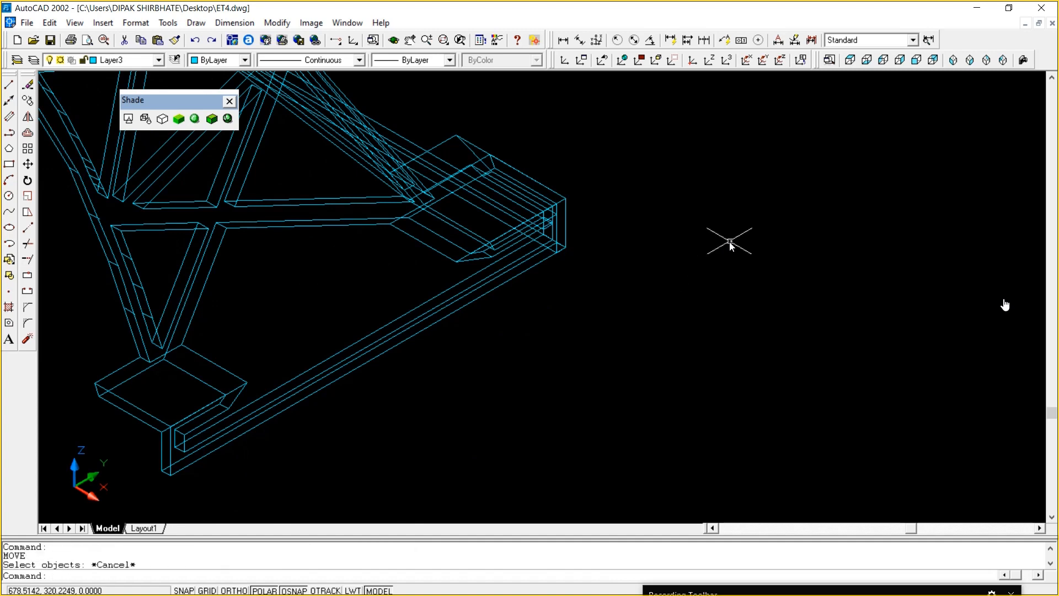
# Move the front-left tower section roughly back toward the level of the joined right-hand sections
pyautogui.write('z')
pyautogui.press('Return')
pyautogui.press('Return')
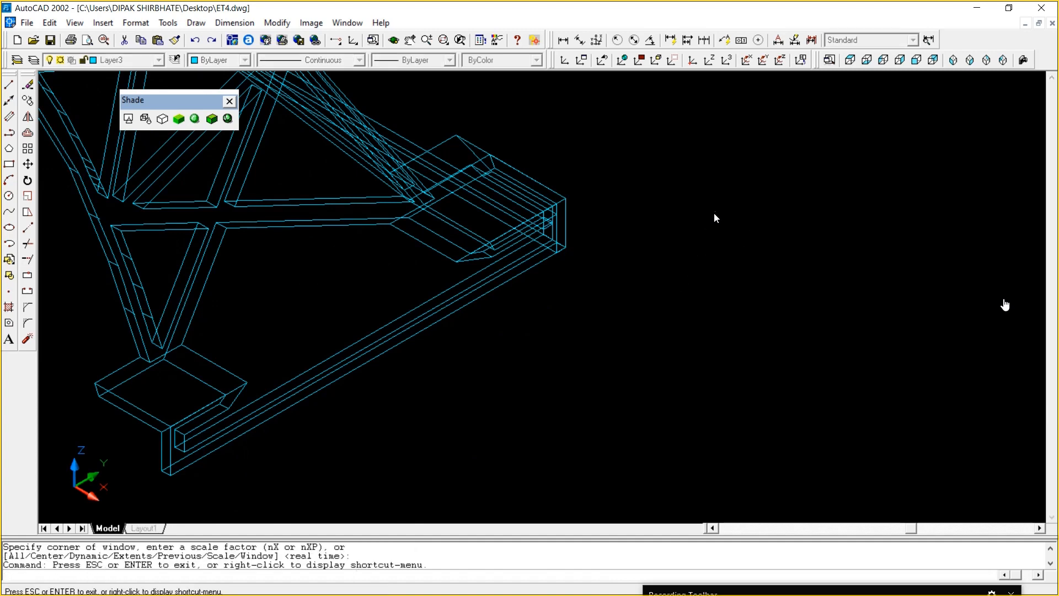
pyautogui.moveTo(714, 213); pyautogui.dragTo(674, 350)
pyautogui.rightClick(485, 379)
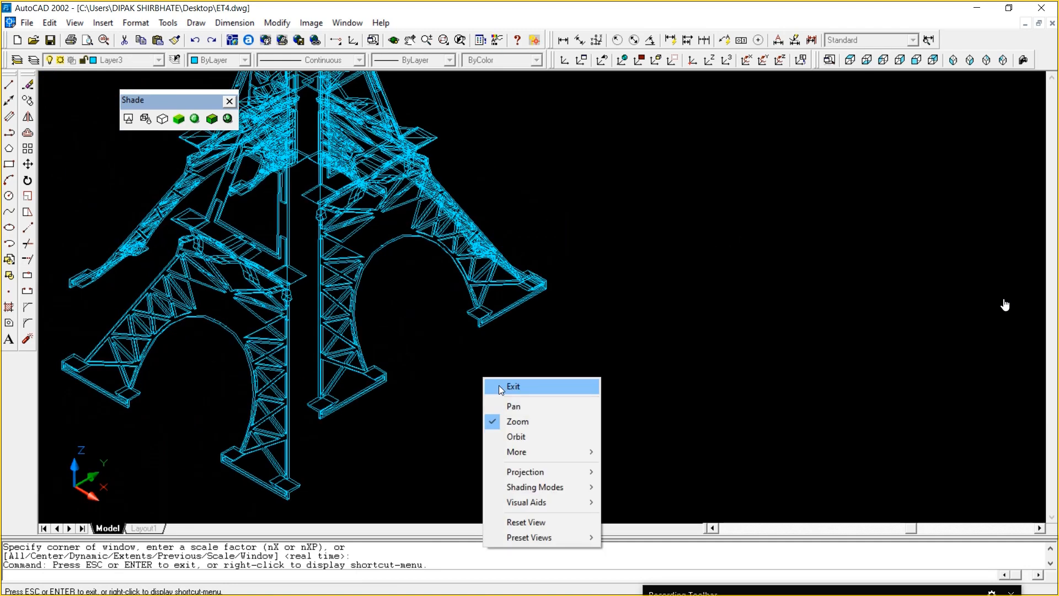
pyautogui.click(499, 385)
pyautogui.write('z')
pyautogui.press('Return')
pyautogui.write('w')
pyautogui.press('Return')
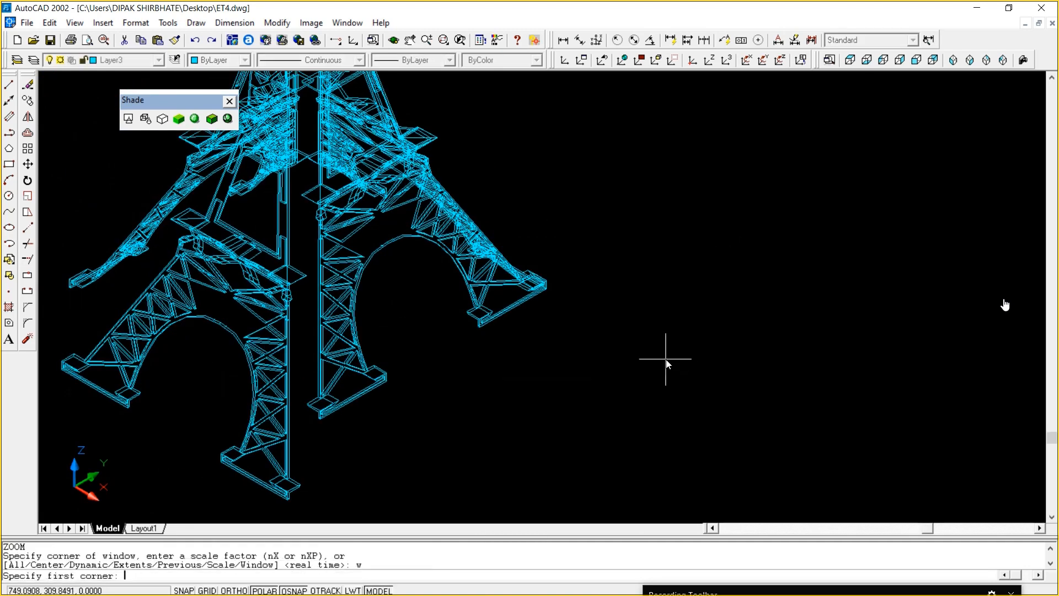
pyautogui.click(216, 435)
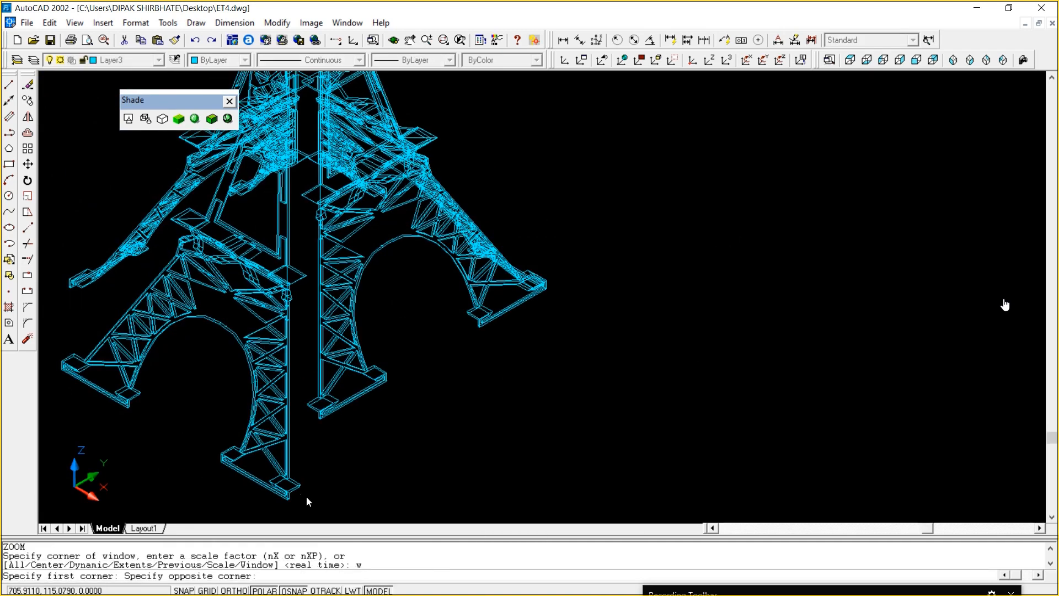
pyautogui.click(306, 497)
pyautogui.write('m')
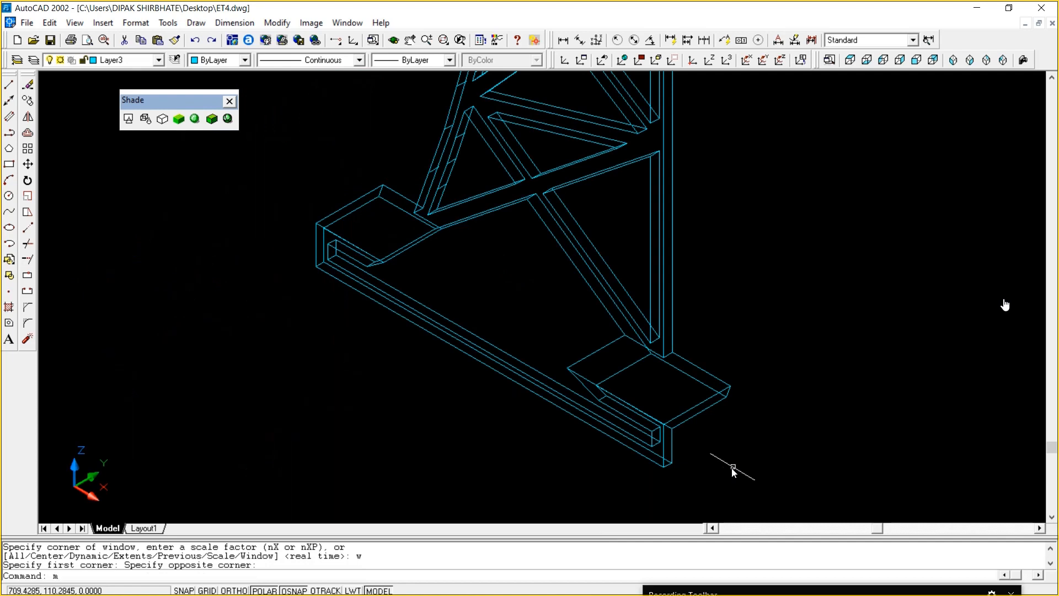
pyautogui.press('Return')
pyautogui.click(732, 468)
pyautogui.click(621, 430)
pyautogui.press('Return')
pyautogui.click(741, 469)
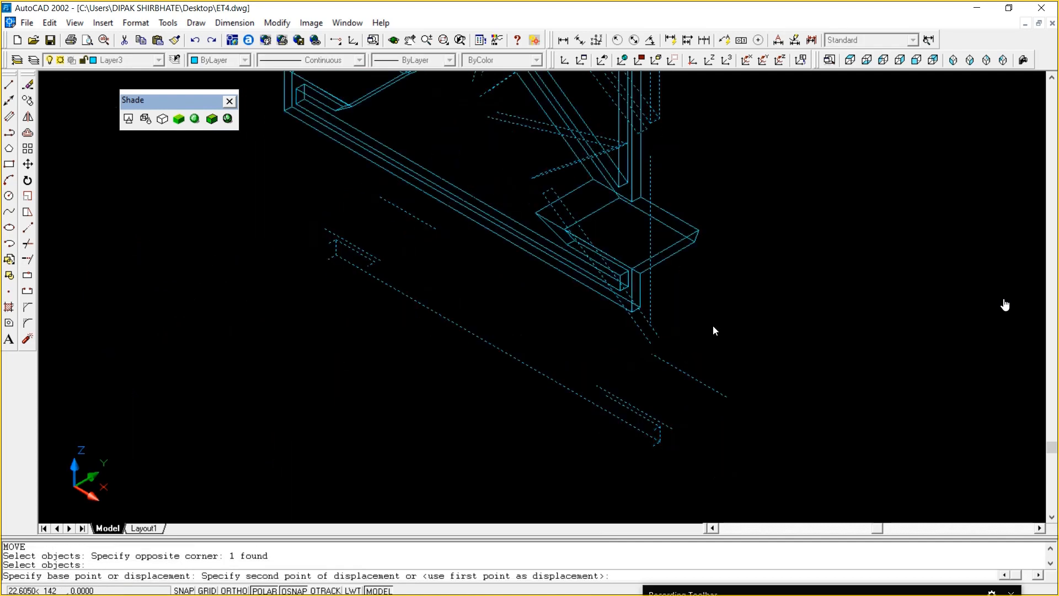
pyautogui.click(713, 330)
# Move the front-left section by its lower foot corner endpoint onto the matching foot corner of the front-right section
pyautogui.write('p')
pyautogui.press('Return')
pyautogui.moveTo(783, 276); pyautogui.dragTo(749, 385)
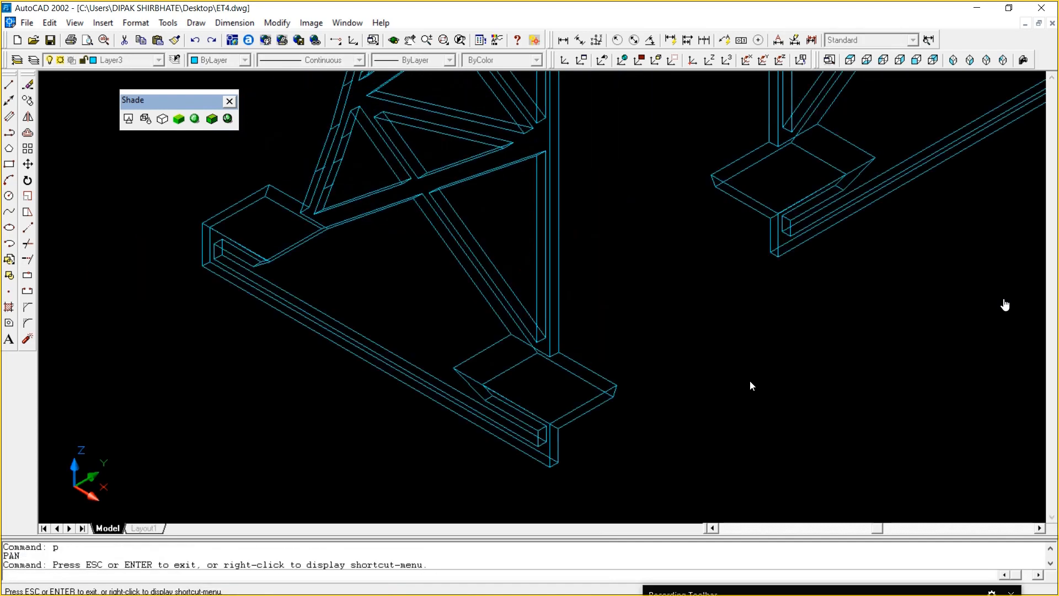
pyautogui.rightClick(749, 385)
pyautogui.click(764, 365)
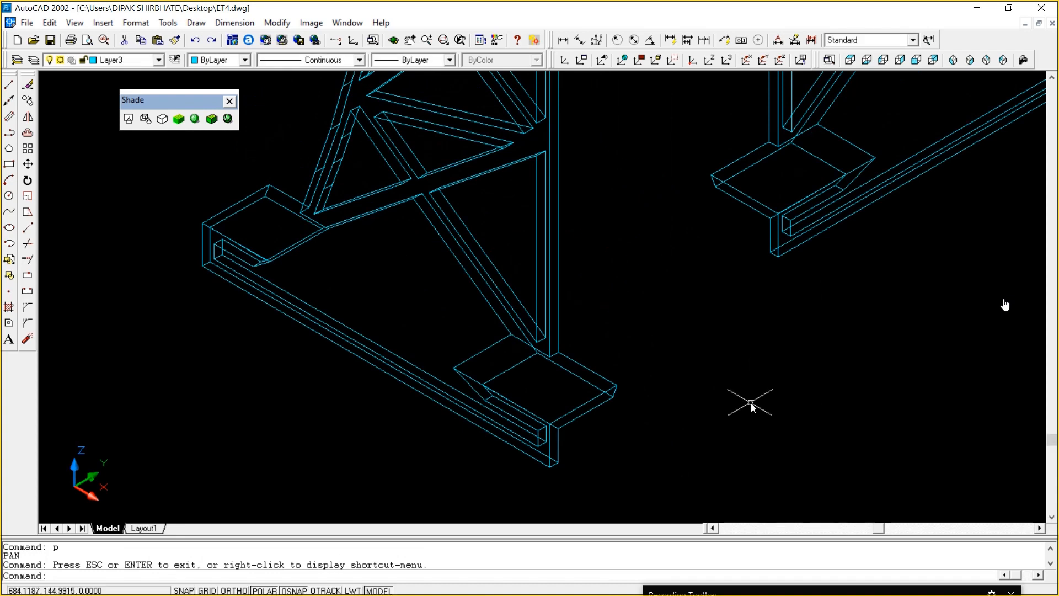
pyautogui.write('m')
pyautogui.press('Return')
pyautogui.click(651, 452)
pyautogui.click(536, 456)
pyautogui.press('Return')
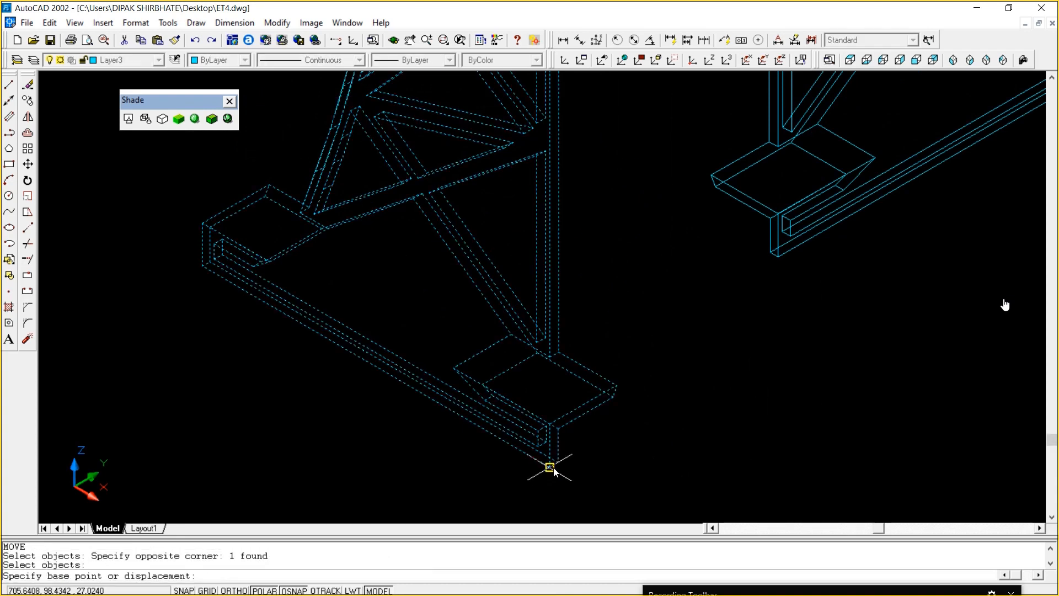
pyautogui.click(550, 467)
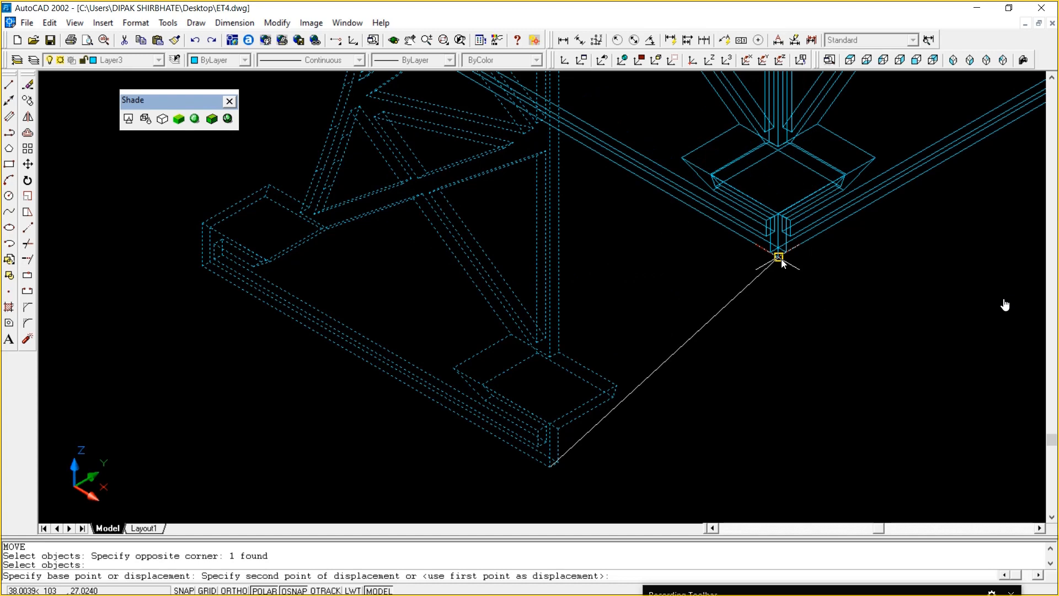
pyautogui.press('Escape')
pyautogui.press('Escape')
# Move the rear-left tower section by its lower foot corner endpoint onto the matching foot corner of the front-left section
pyautogui.write('z')
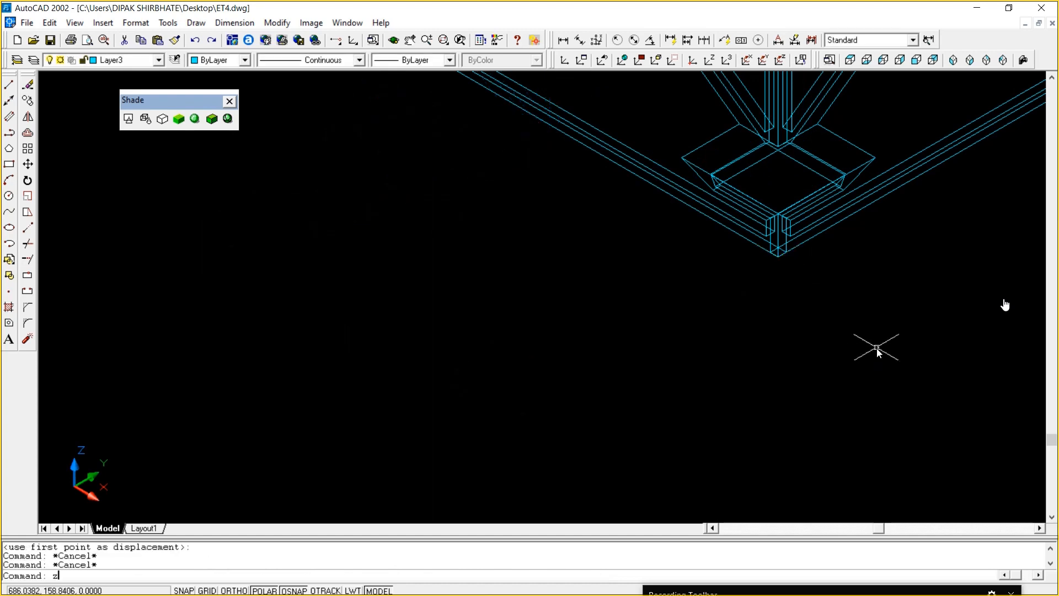
pyautogui.press('Return')
pyautogui.press('Return')
pyautogui.scroll(-3, 805, 241)
pyautogui.scroll(-3, 728, 230)
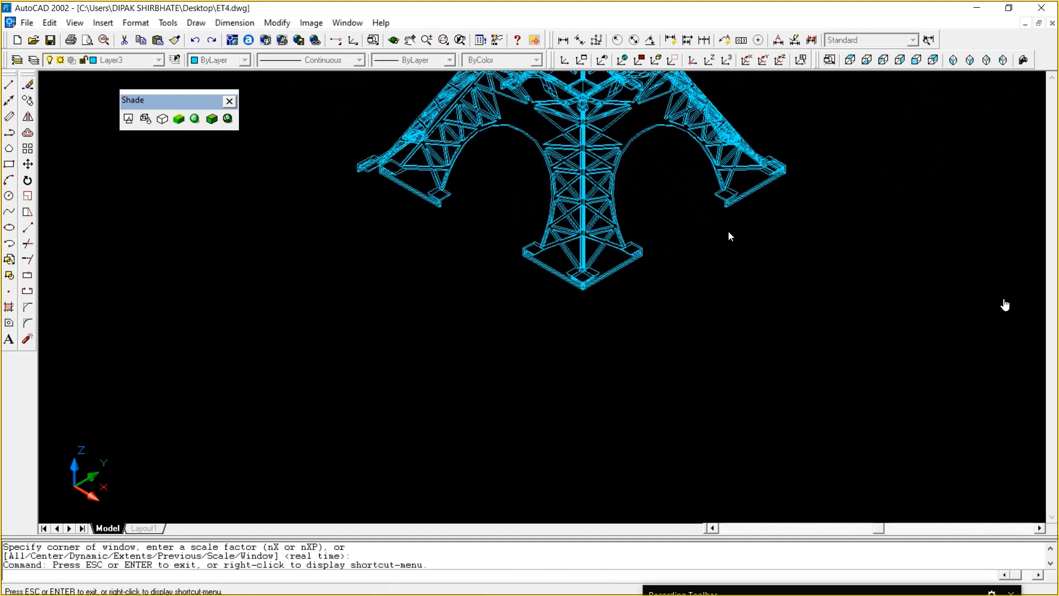
pyautogui.scroll(-2, 728, 231)
pyautogui.rightClick(465, 274)
pyautogui.click(535, 284)
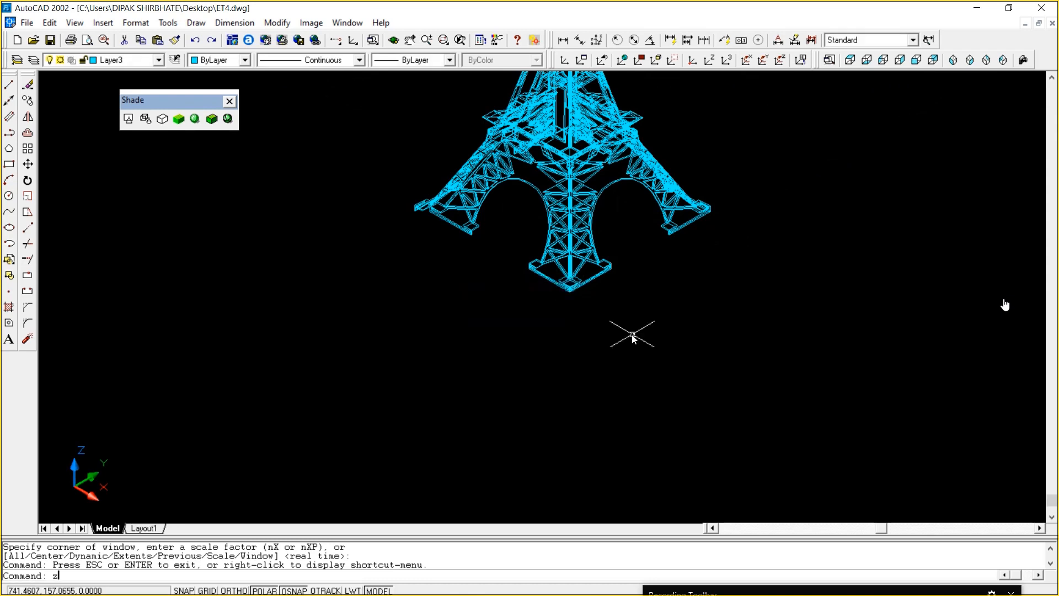
pyautogui.write('z')
pyautogui.press('Return')
pyautogui.write('w')
pyautogui.press('Return')
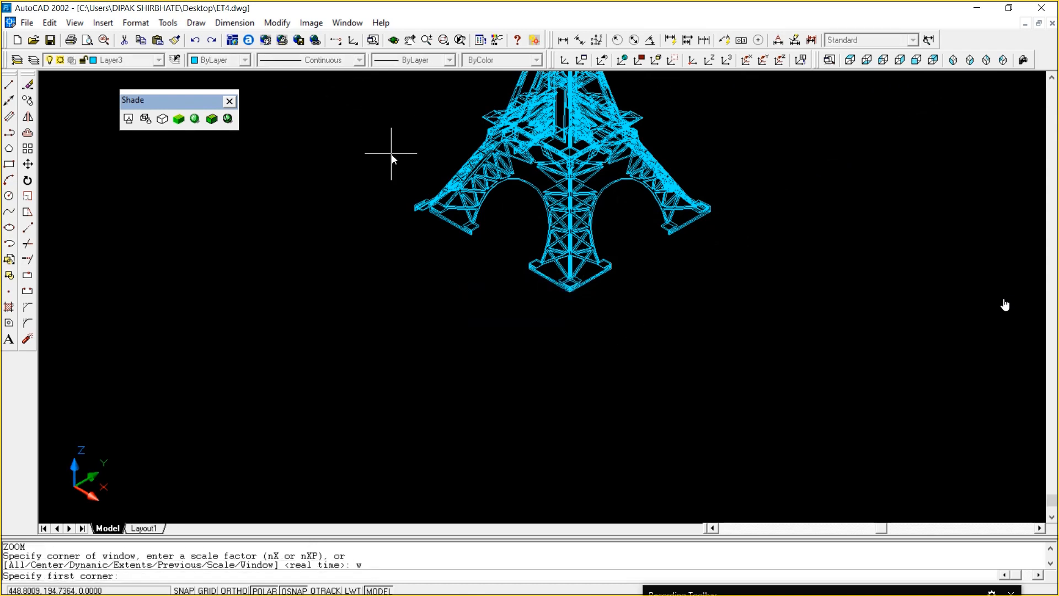
pyautogui.click(385, 171)
pyautogui.click(481, 283)
pyautogui.press('Escape')
pyautogui.press('Escape')
pyautogui.press('Escape')
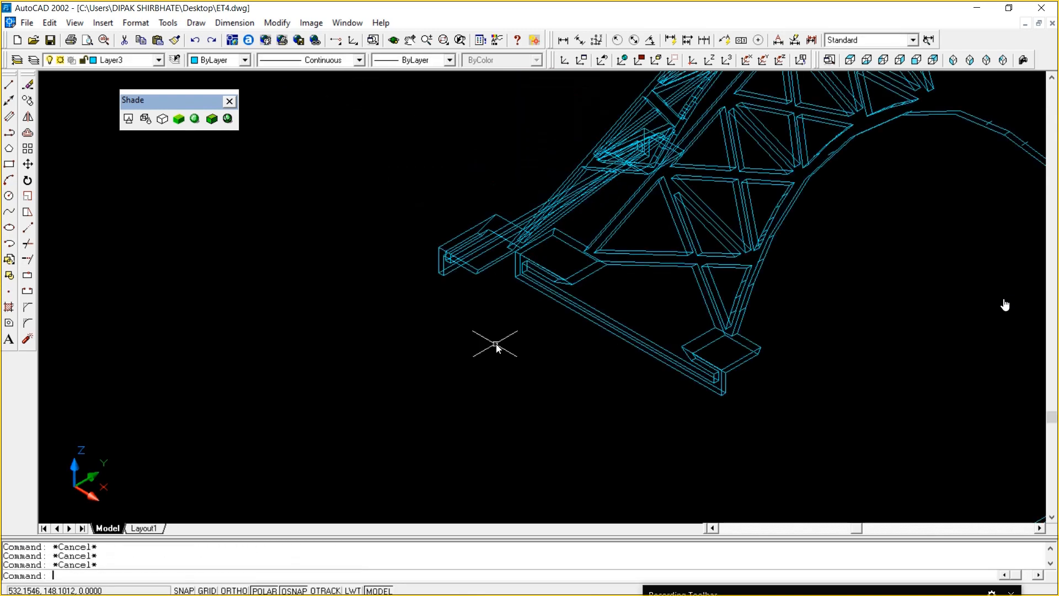
pyautogui.write('m')
pyautogui.press('Return')
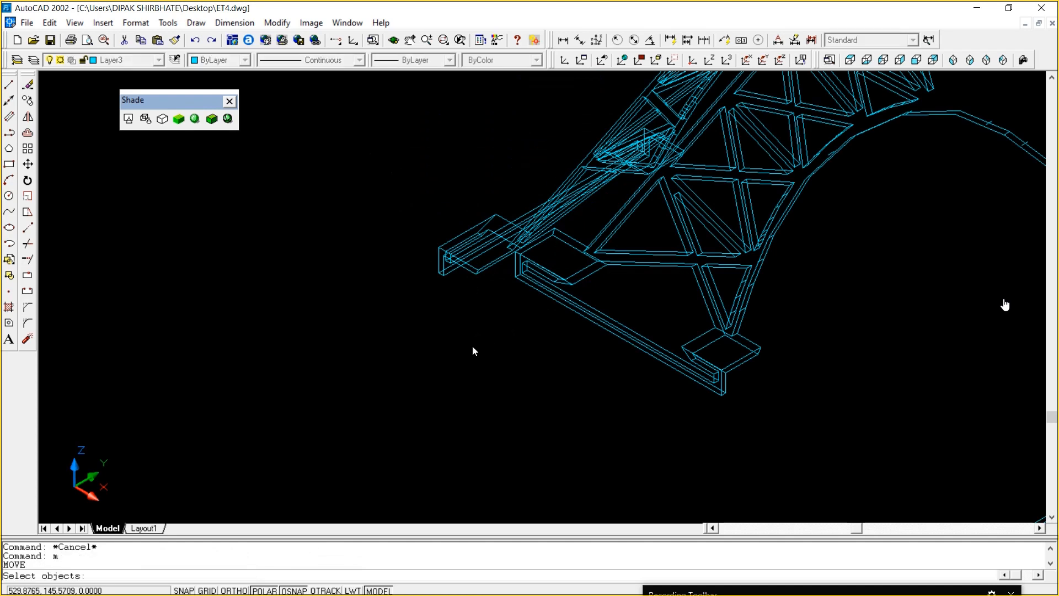
pyautogui.click(472, 346)
pyautogui.click(397, 236)
pyautogui.press('Return')
pyautogui.click(440, 272)
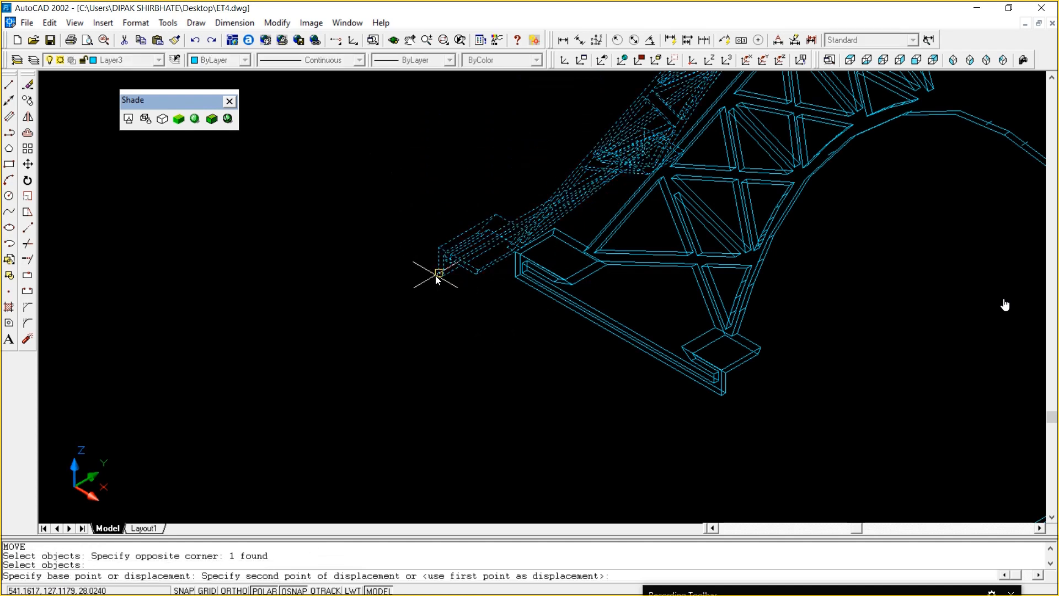
pyautogui.click(495, 279)
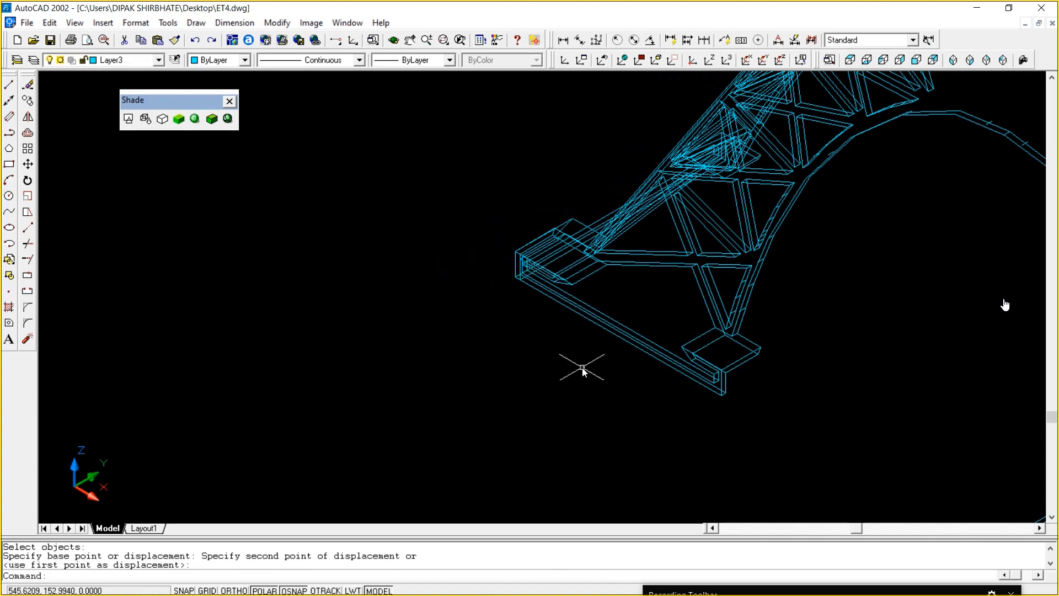
pyautogui.press('Escape')
pyautogui.press('Escape')
# View the whole assembled tower together with the flat tower drawing
pyautogui.write('z')
pyautogui.press('Return')
pyautogui.press('Return')
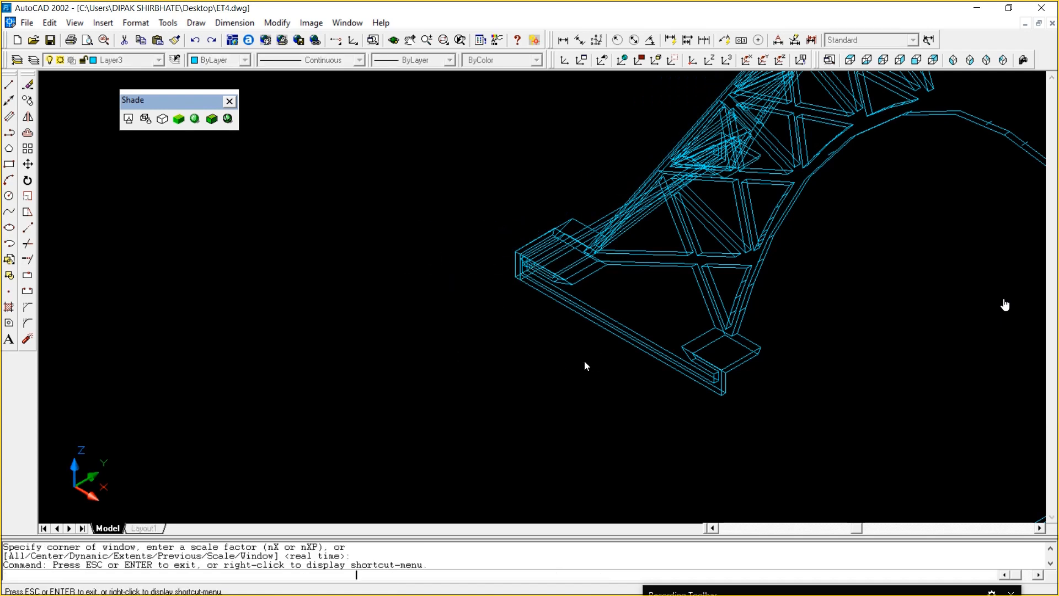
pyautogui.moveTo(765, 99); pyautogui.dragTo(730, 269)
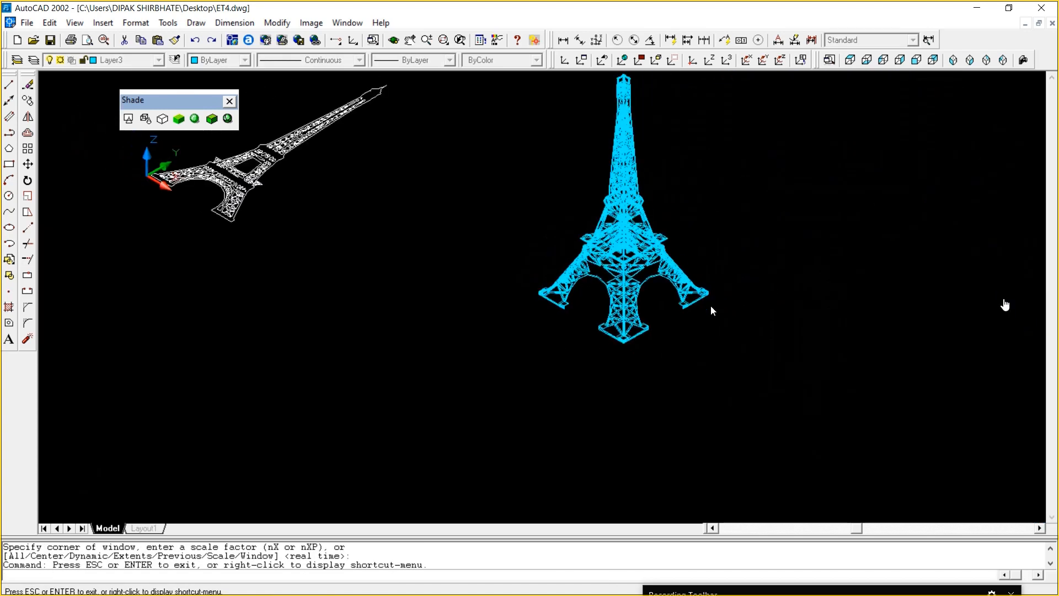
pyautogui.rightClick(737, 244)
pyautogui.click(782, 272)
pyautogui.moveTo(731, 170); pyautogui.dragTo(724, 252)
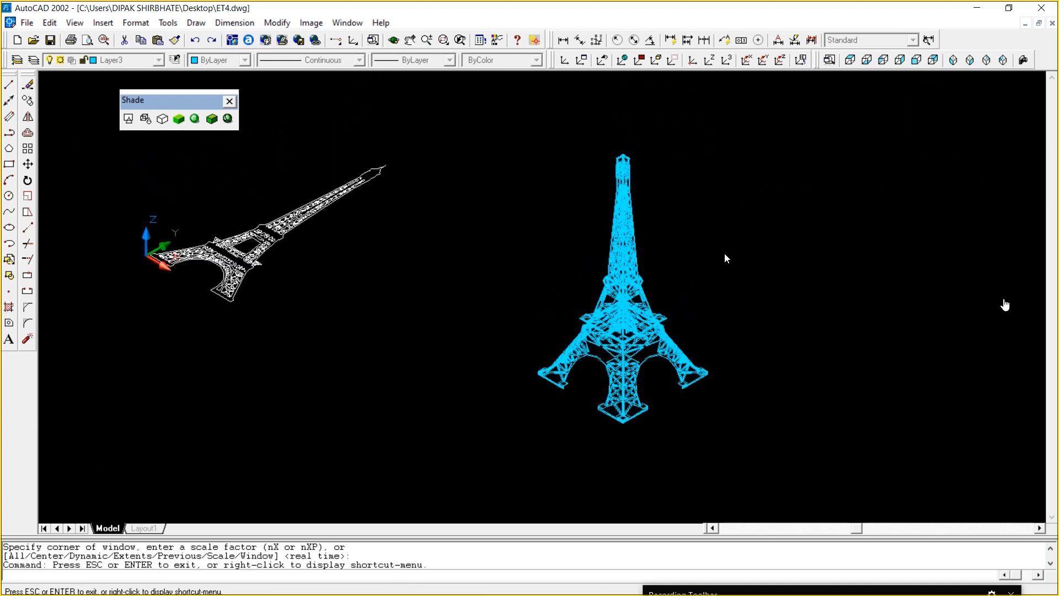
pyautogui.rightClick(772, 242)
pyautogui.click(828, 249)
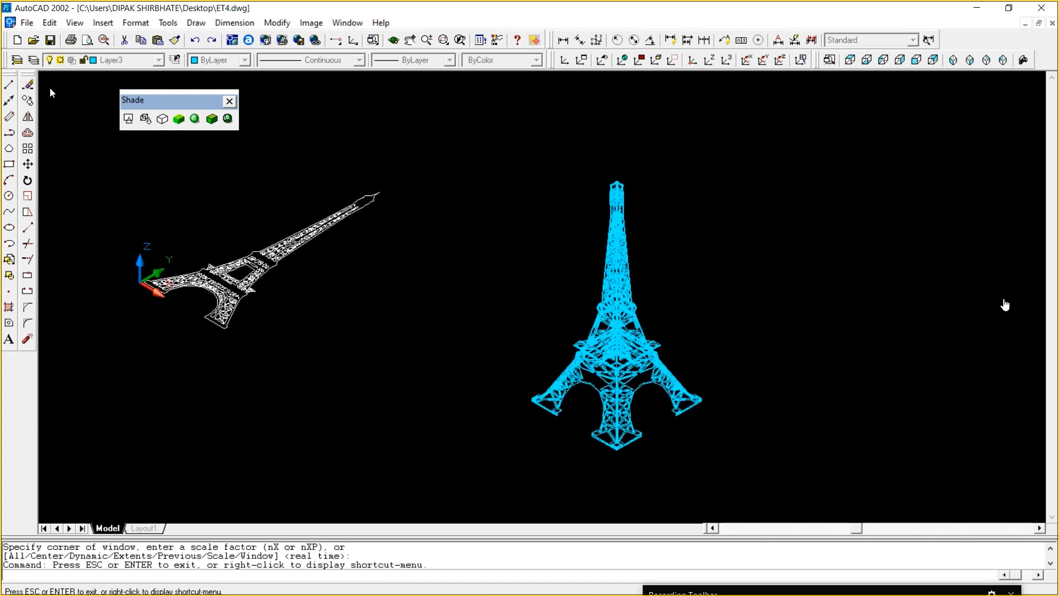
# Create a new layer, Layer4, with the colour yellow
pyautogui.click(17, 60)
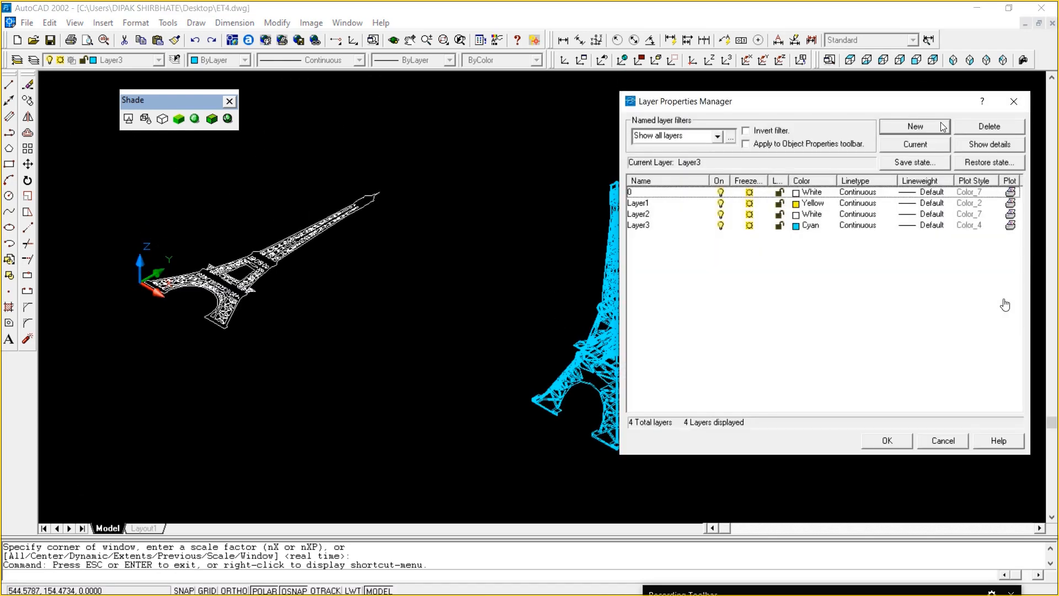
pyautogui.click(915, 126)
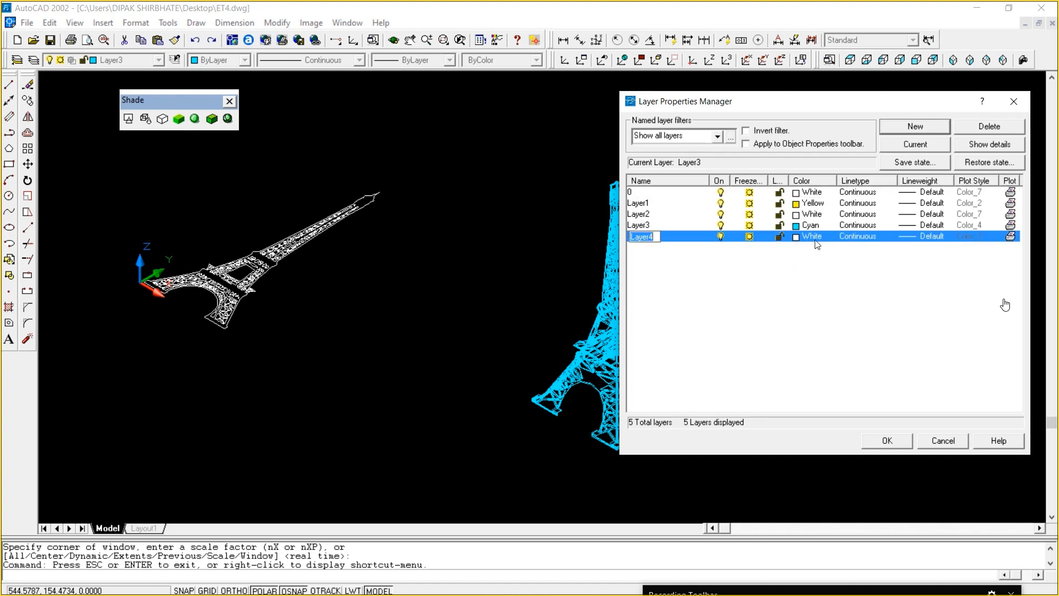
pyautogui.click(814, 241)
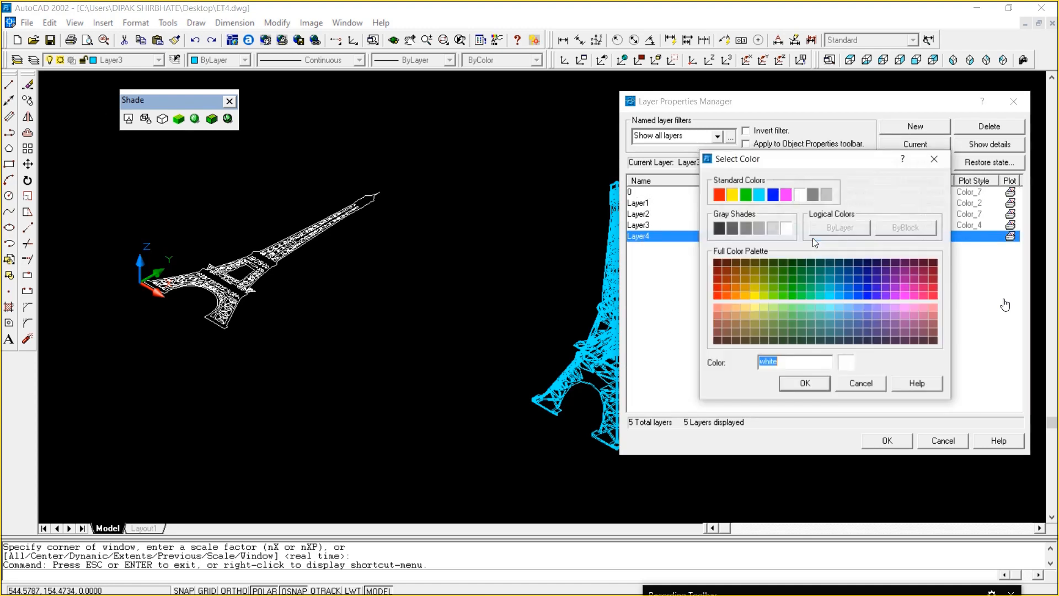
pyautogui.click(733, 194)
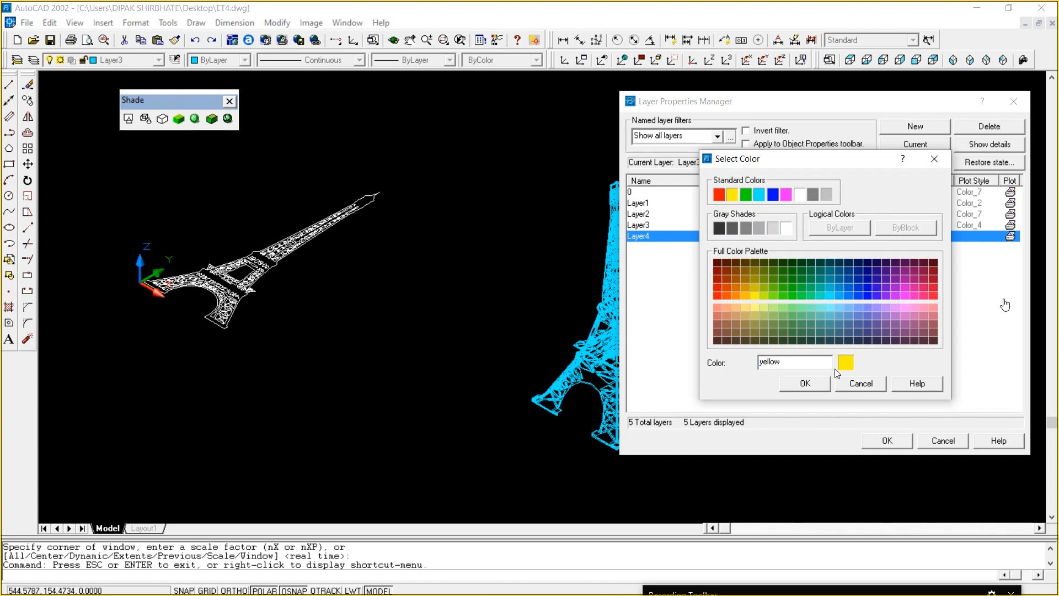
pyautogui.click(822, 380)
pyautogui.click(884, 445)
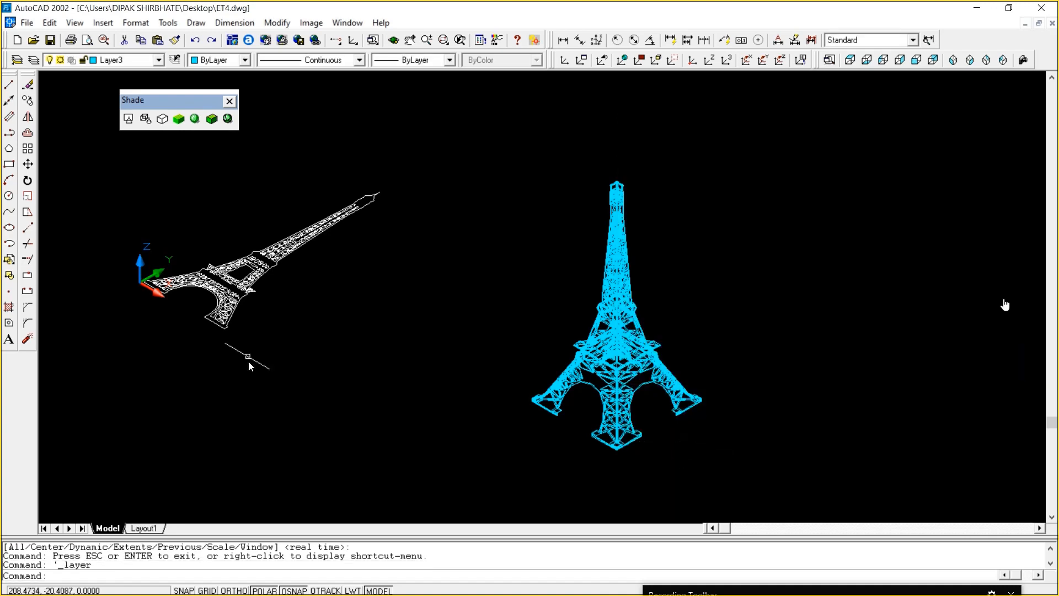
# Assign all objects of the flat tower drawing to Layer3
pyautogui.click(465, 349)
pyautogui.click(71, 170)
pyautogui.click(158, 59)
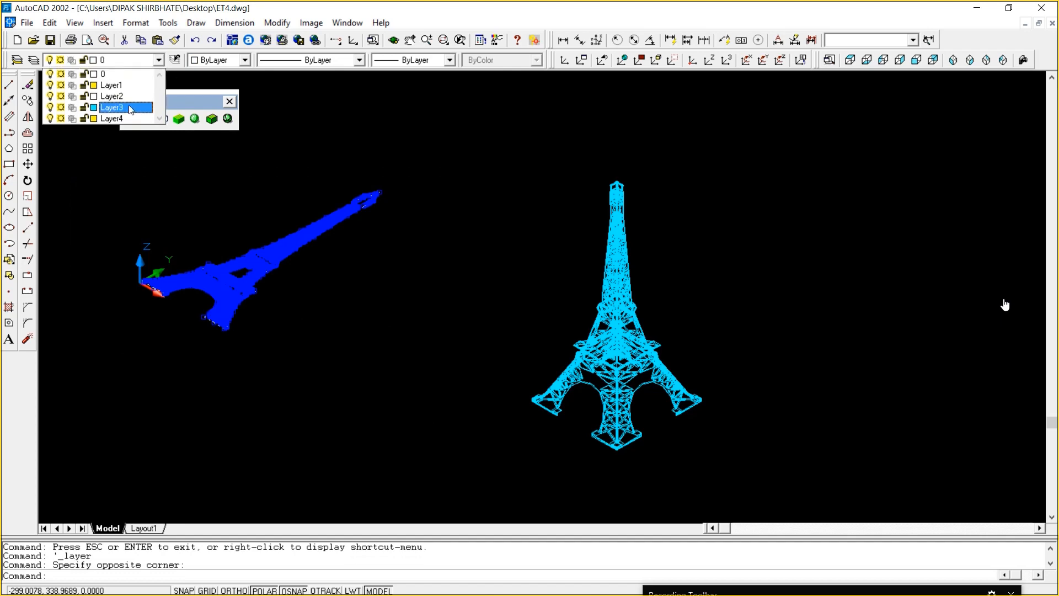
pyautogui.click(131, 108)
pyautogui.press('Escape')
pyautogui.press('Escape')
pyautogui.press('Escape')
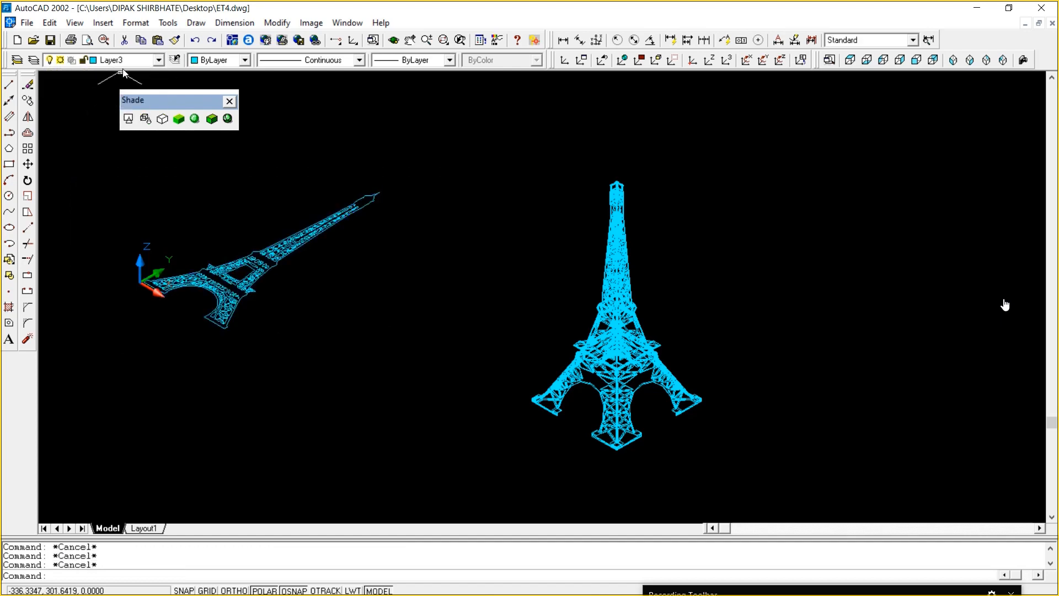
# Turn Layer3 off and back on to check which objects it holds
pyautogui.click(159, 60)
pyautogui.click(50, 107)
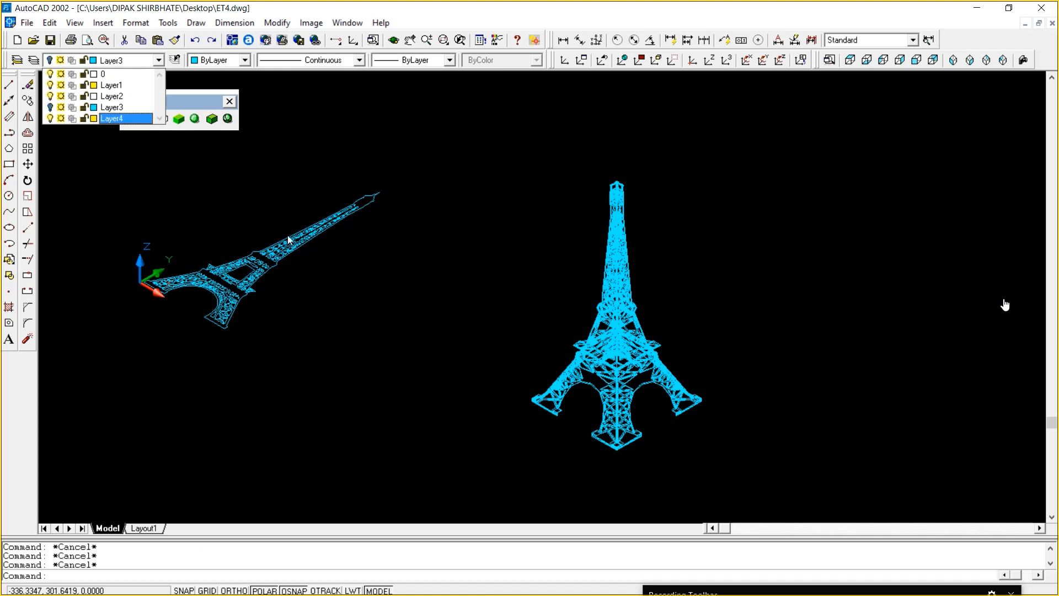
pyautogui.click(344, 254)
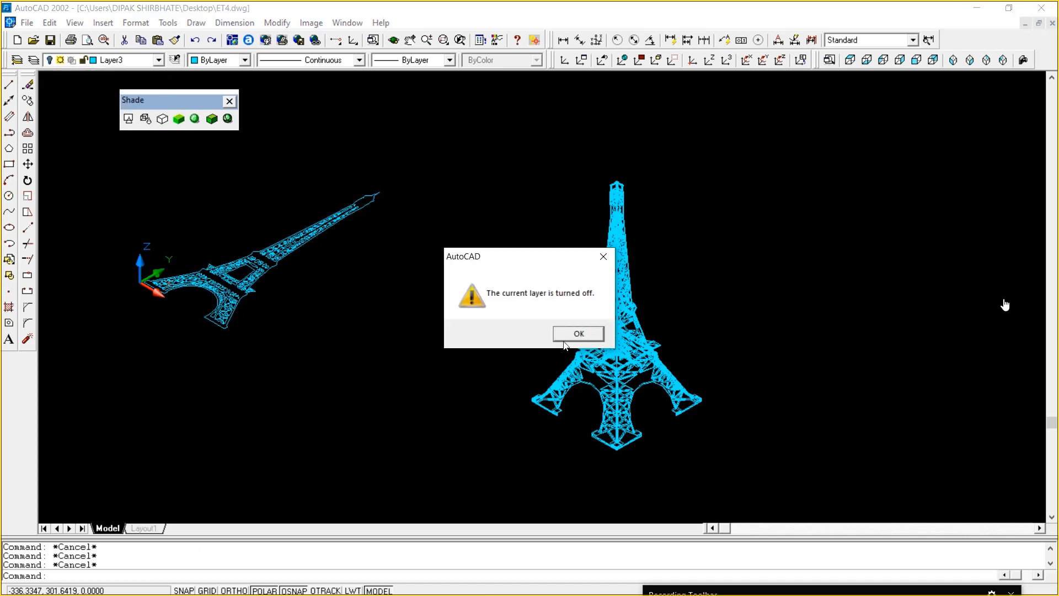
pyautogui.click(565, 340)
pyautogui.click(158, 60)
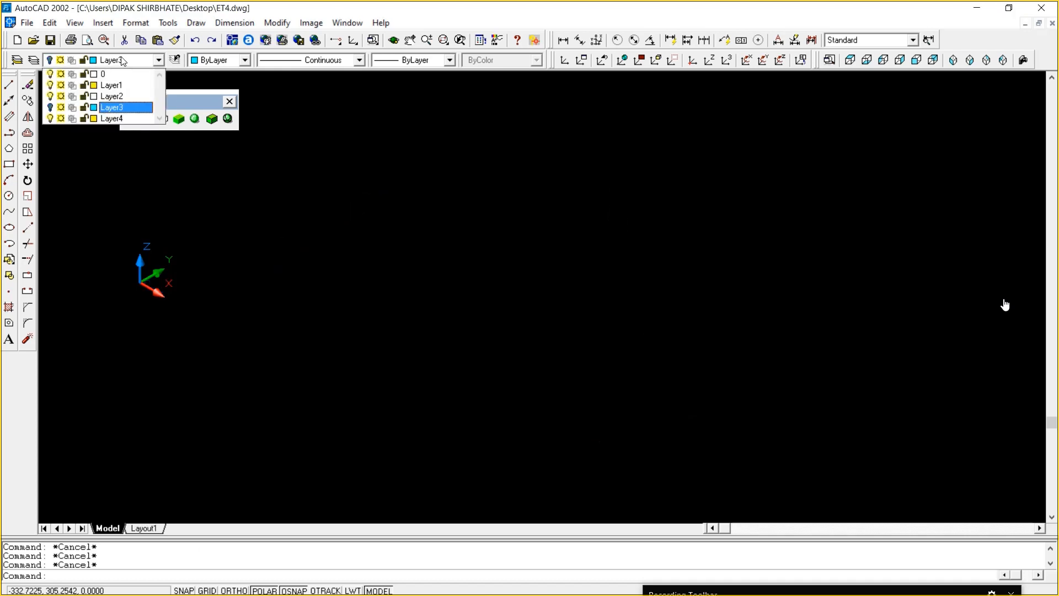
pyautogui.click(50, 107)
pyautogui.click(249, 240)
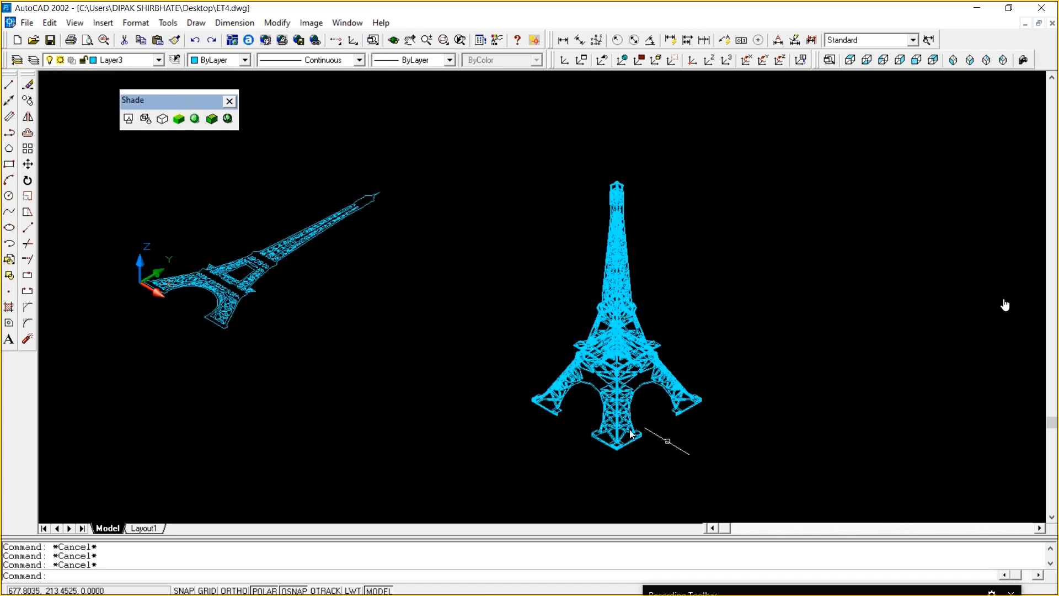
pyautogui.press('Escape')
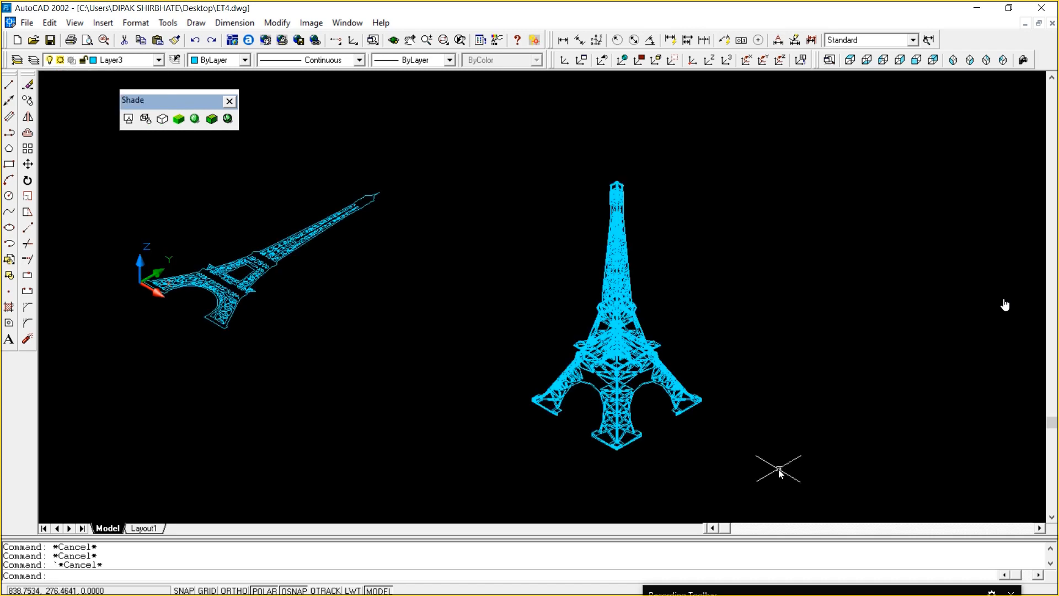
# Assign all four sections of the assembled 3D tower to Layer4
pyautogui.click(779, 471)
pyautogui.click(443, 145)
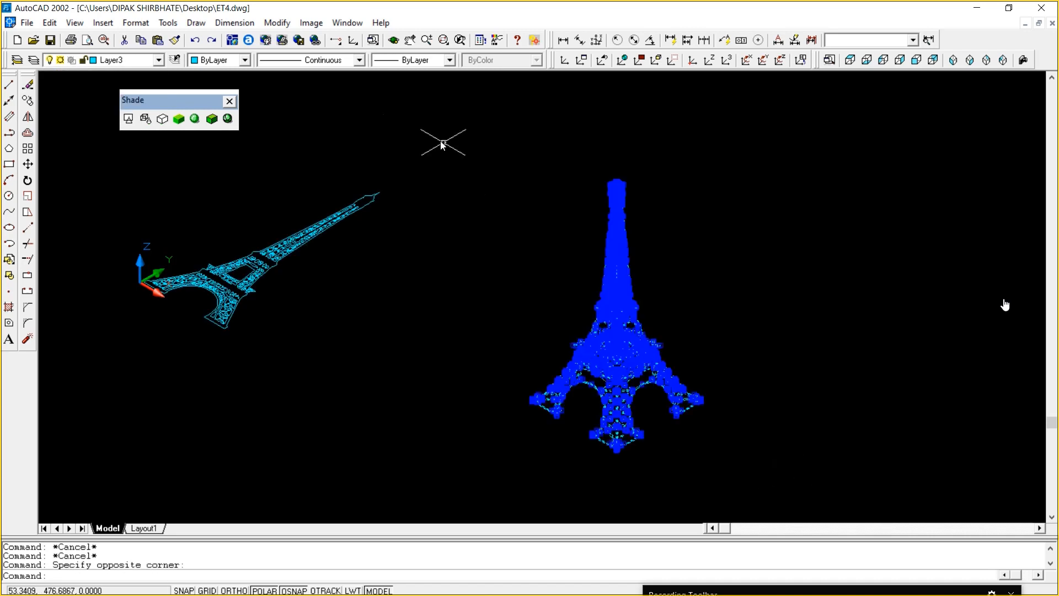
pyautogui.click(158, 60)
pyautogui.click(119, 107)
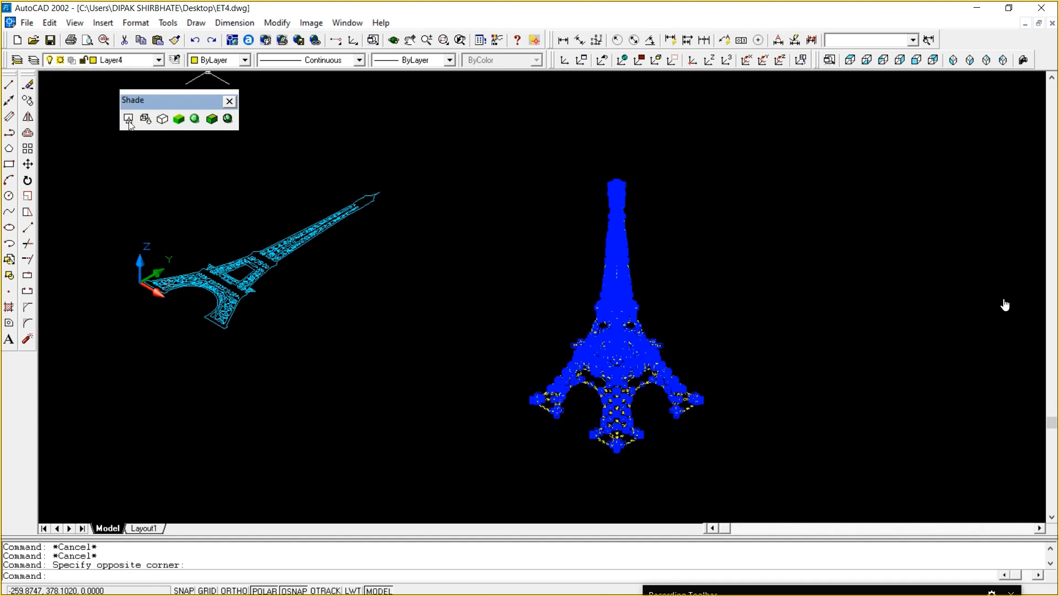
pyautogui.press('Escape')
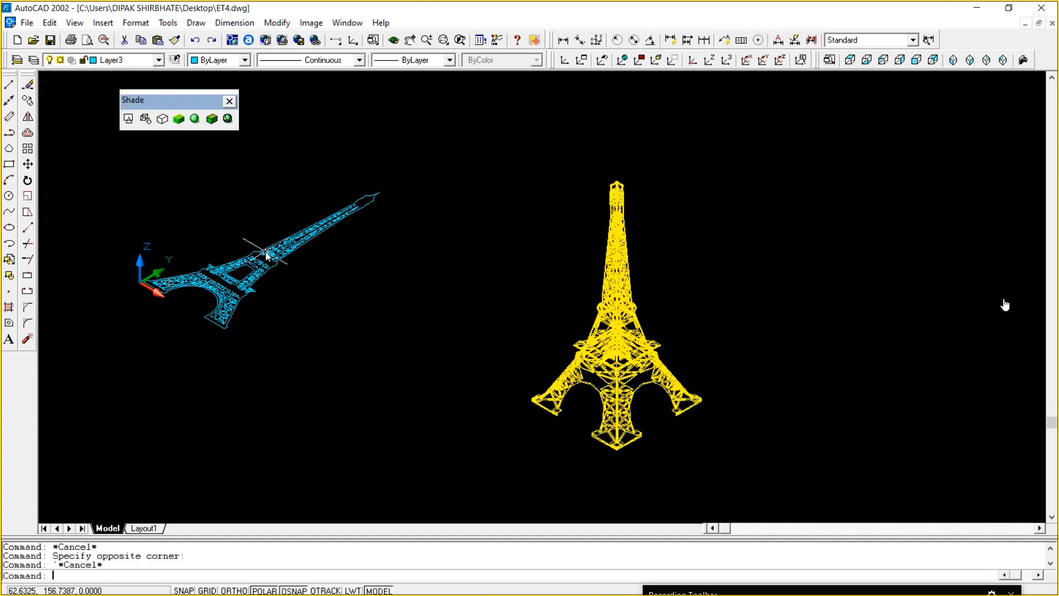
pyautogui.press('Escape')
# Turn off Layer3 to hide the flat drawing and apply Gouraud shading to the 3D tower
pyautogui.click(158, 60)
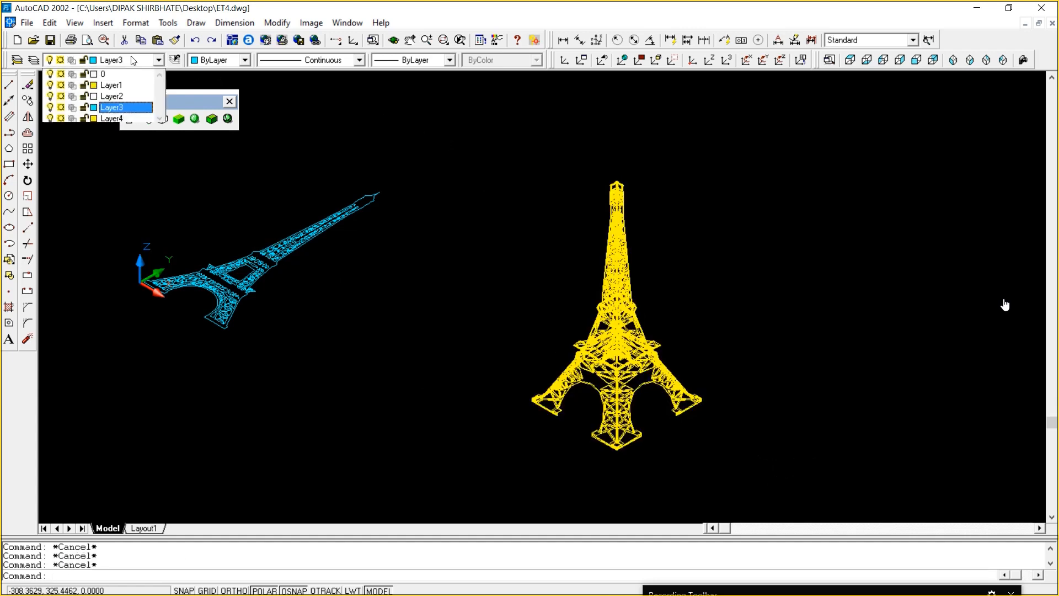
pyautogui.click(50, 107)
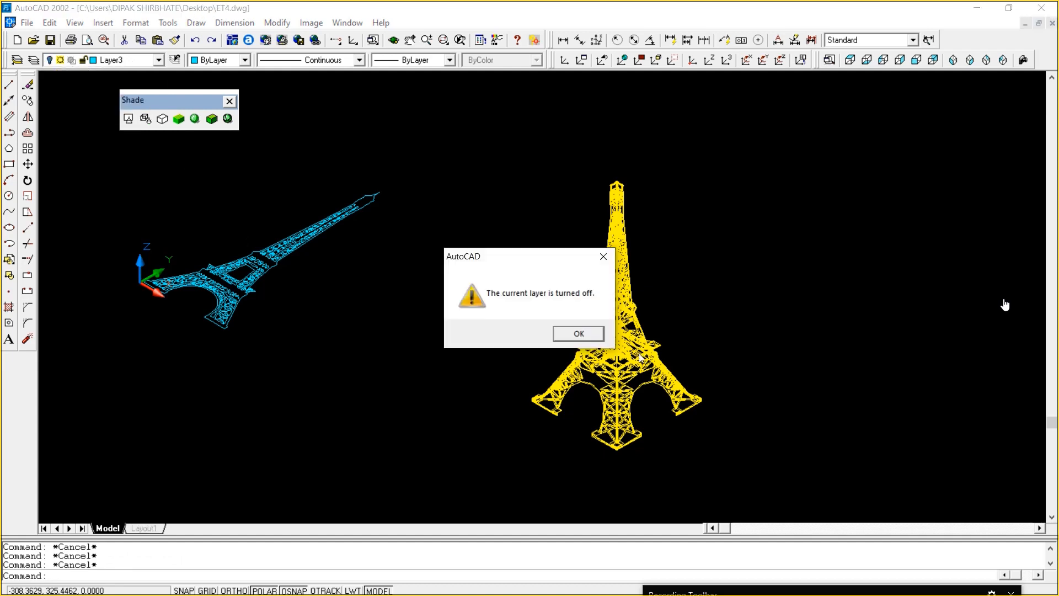
pyautogui.click(568, 333)
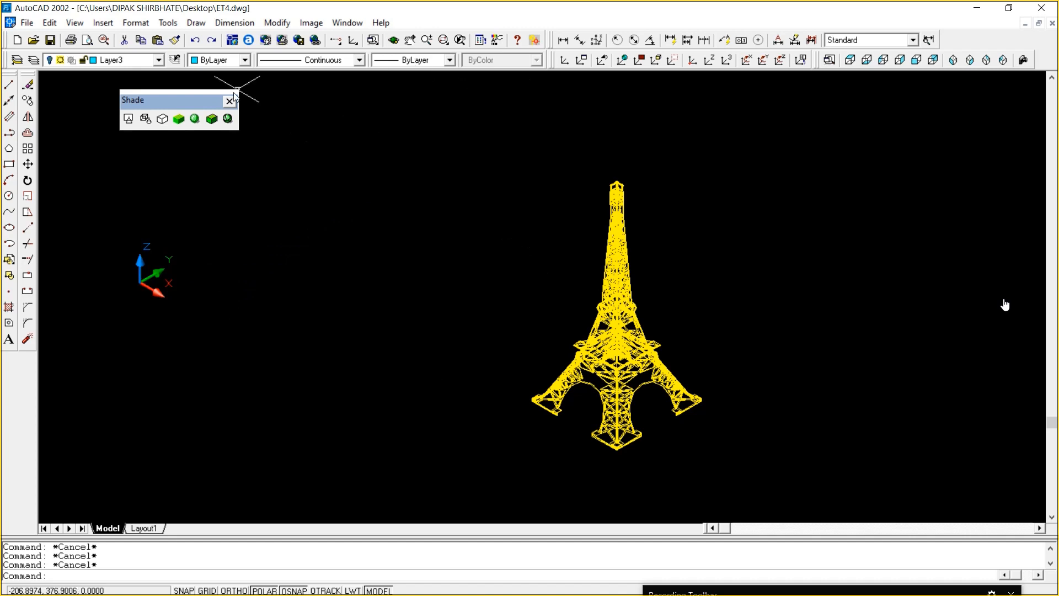
pyautogui.click(194, 118)
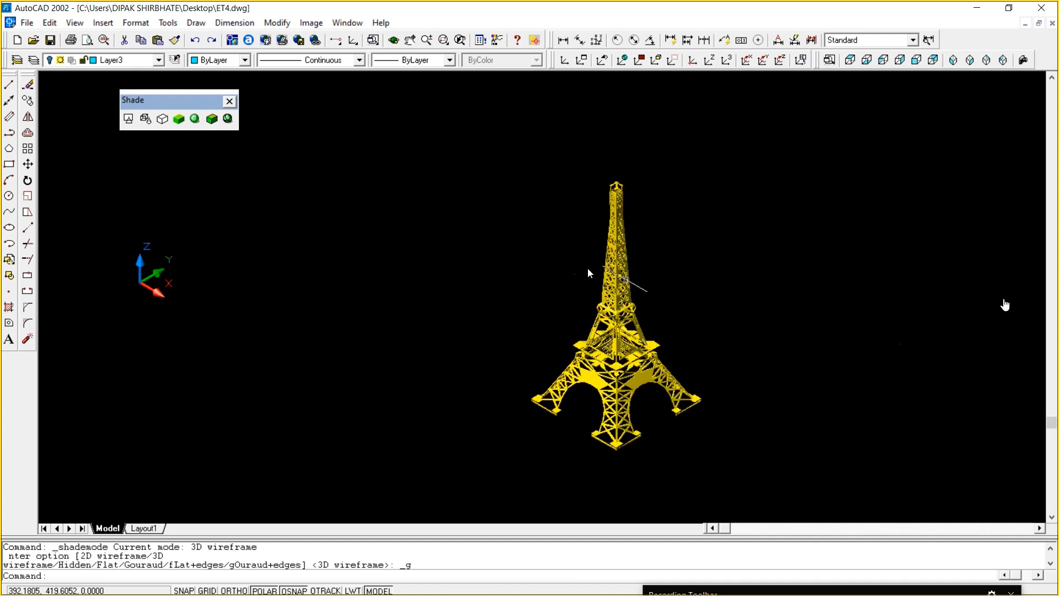
# Zoom in on the tower's legs and lower platforms and orbit the view to inspect the shaded structure from above
pyautogui.write('z')
pyautogui.press('Return')
pyautogui.write('w')
pyautogui.press('Return')
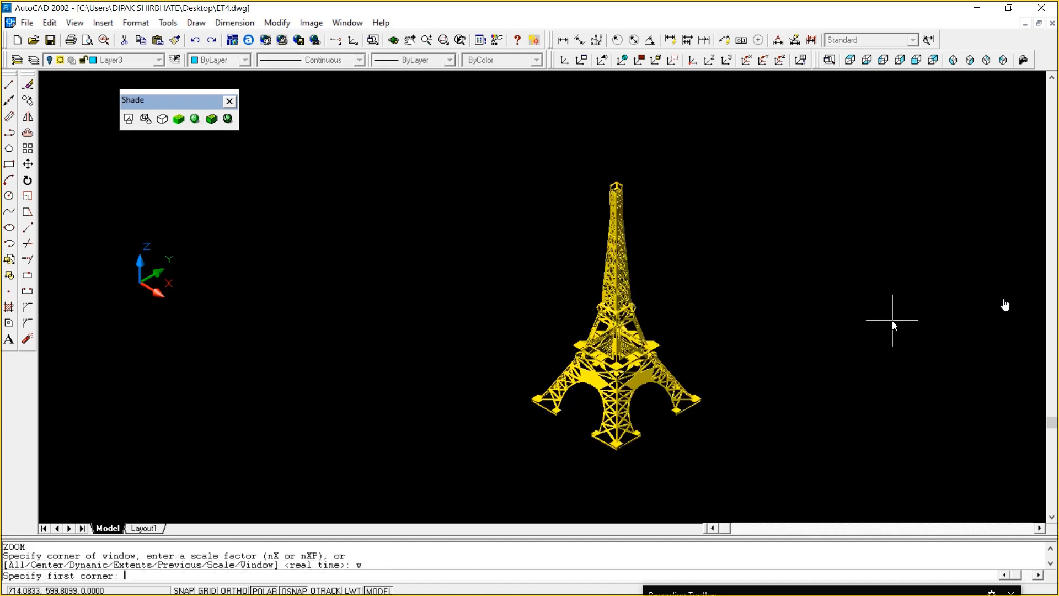
pyautogui.click(512, 303)
pyautogui.click(735, 466)
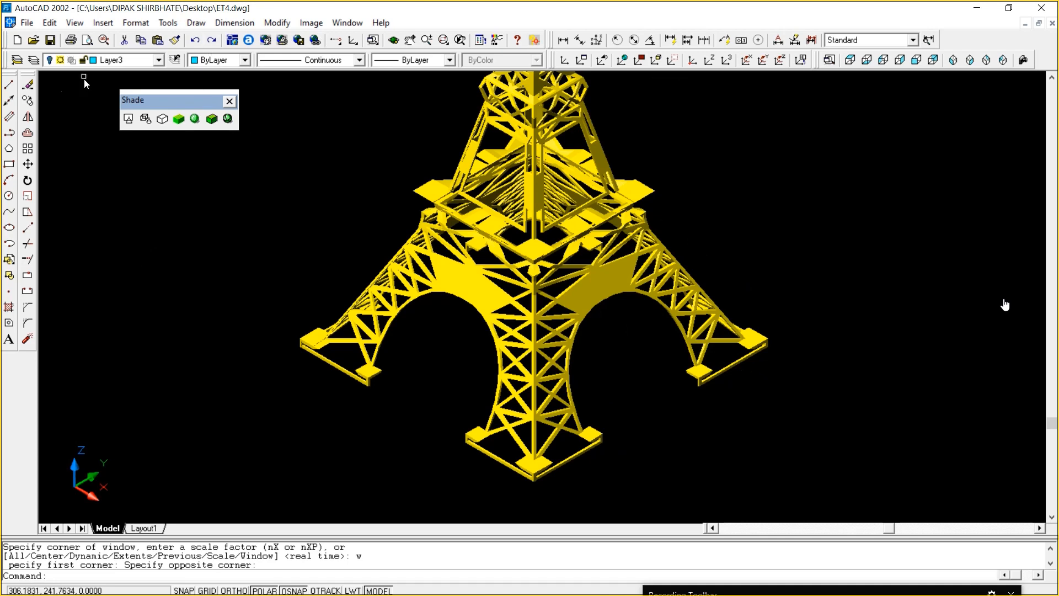
pyautogui.click(394, 40)
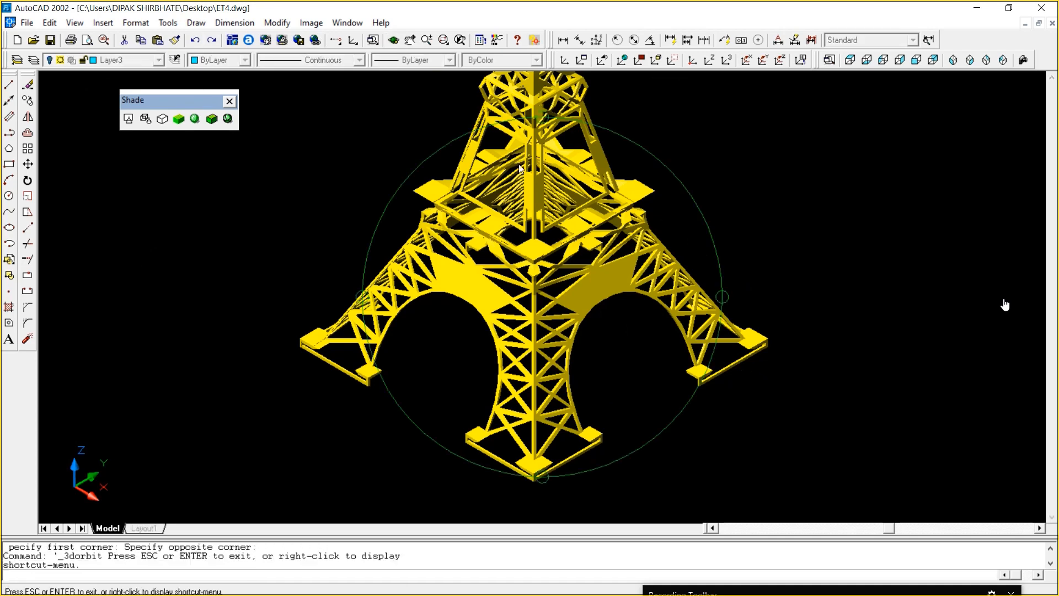
pyautogui.moveTo(529, 353); pyautogui.dragTo(640, 299)
pyautogui.rightClick(641, 298)
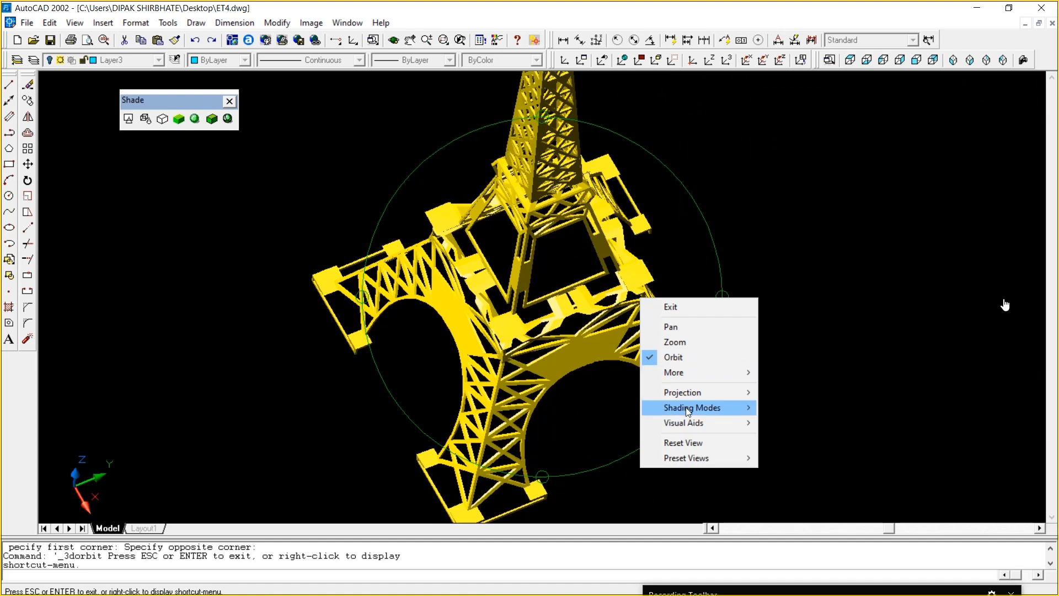
pyautogui.moveTo(687, 409)
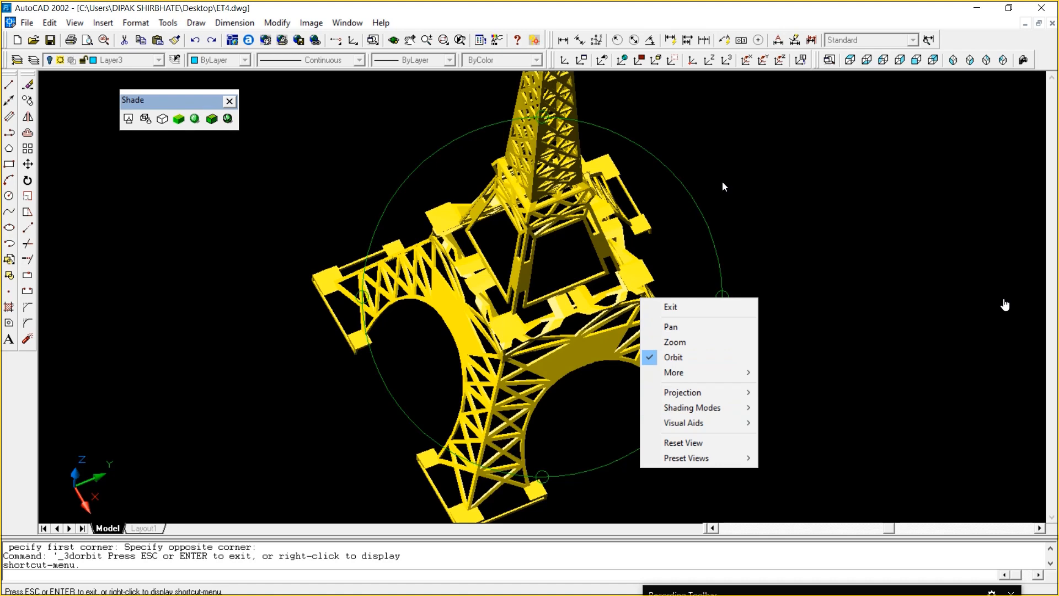
# Display the 3D Orbit tools and spin the shaded tower with 3D Continuous Orbit in several directions to examine all sides
pyautogui.rightClick(749, 59)
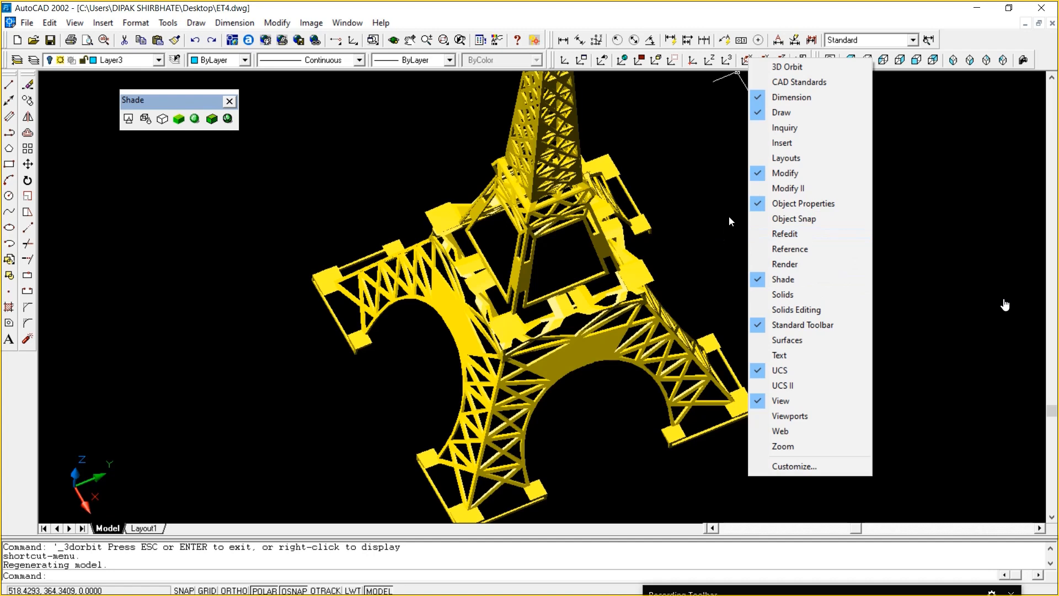
pyautogui.click(787, 66)
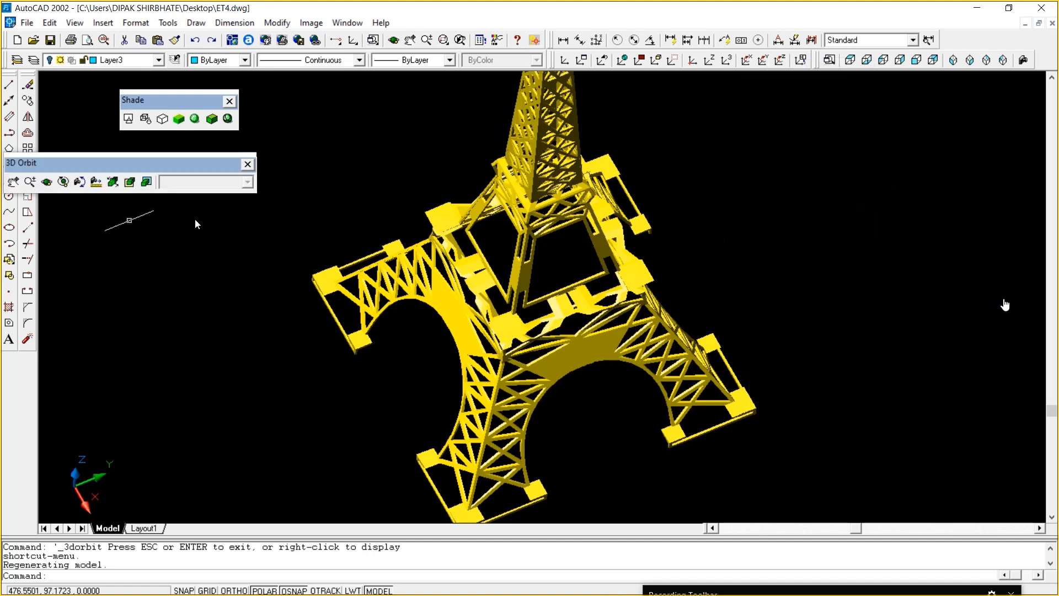
pyautogui.click(65, 182)
pyautogui.moveTo(634, 315)
pyautogui.mouseDown()
pyautogui.moveTo(624, 298)
pyautogui.moveTo(570, 368)
pyautogui.mouseUp()
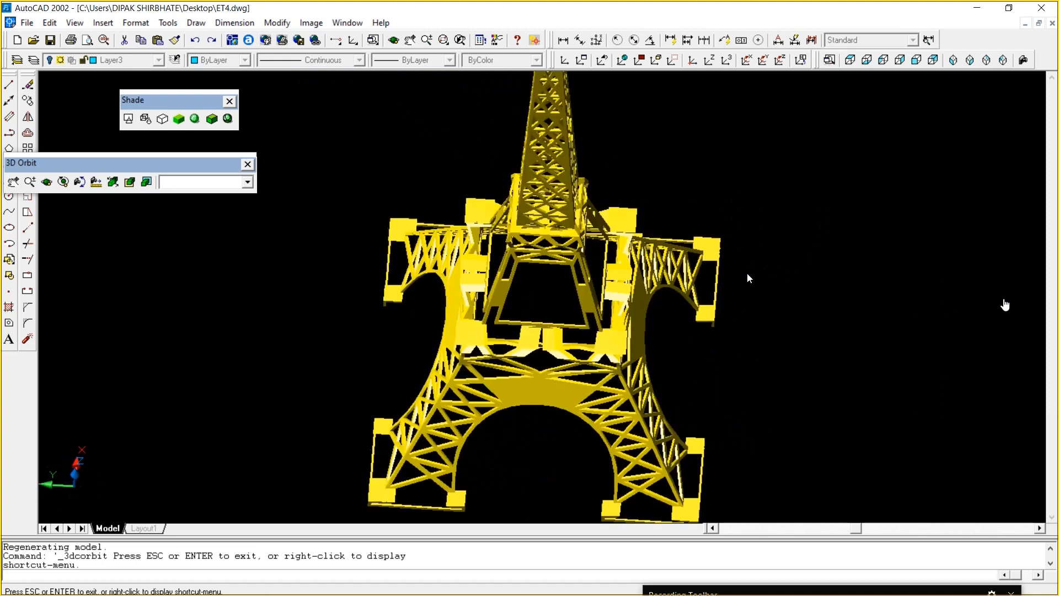
pyautogui.moveTo(551, 298); pyautogui.dragTo(626, 373)
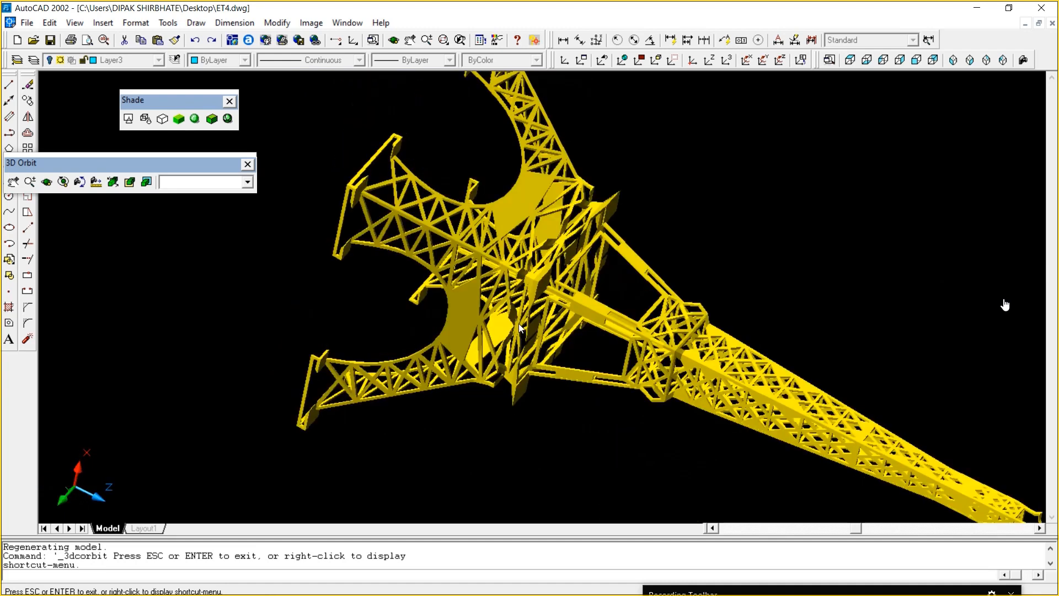
pyautogui.moveTo(518, 323)
pyautogui.mouseDown()
pyautogui.moveTo(582, 228)
pyautogui.moveTo(600, 280)
pyautogui.moveTo(656, 269)
pyautogui.moveTo(606, 231)
pyautogui.moveTo(622, 285)
pyautogui.moveTo(579, 362)
pyautogui.moveTo(553, 365)
pyautogui.moveTo(653, 340)
pyautogui.moveTo(673, 322)
pyautogui.moveTo(661, 353)
pyautogui.moveTo(677, 336)
pyautogui.mouseUp()
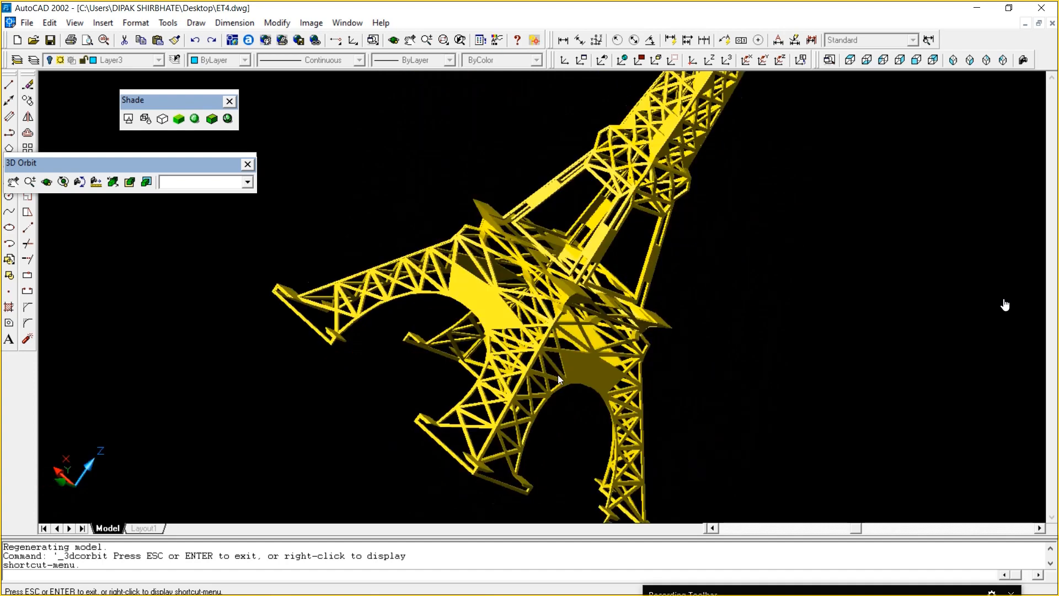
pyautogui.moveTo(558, 375); pyautogui.dragTo(638, 224)
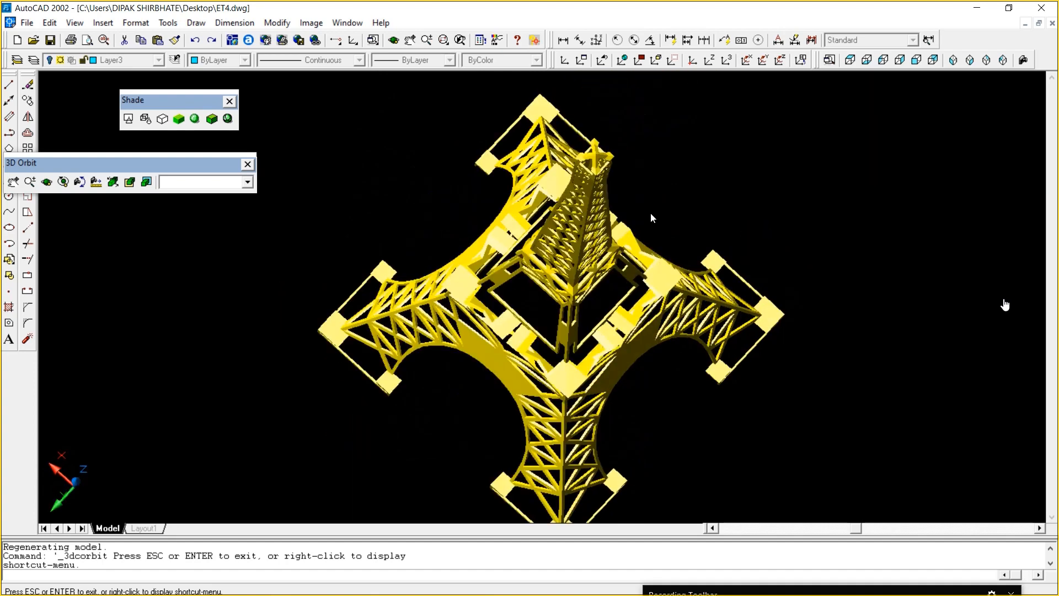
pyautogui.moveTo(539, 304)
pyautogui.mouseDown()
pyautogui.moveTo(588, 270)
pyautogui.moveTo(497, 277)
pyautogui.moveTo(557, 211)
pyautogui.moveTo(744, 264)
pyautogui.moveTo(652, 335)
pyautogui.moveTo(675, 160)
pyautogui.moveTo(624, 323)
pyautogui.moveTo(795, 260)
pyautogui.mouseUp()
pyautogui.rightClick(808, 239)
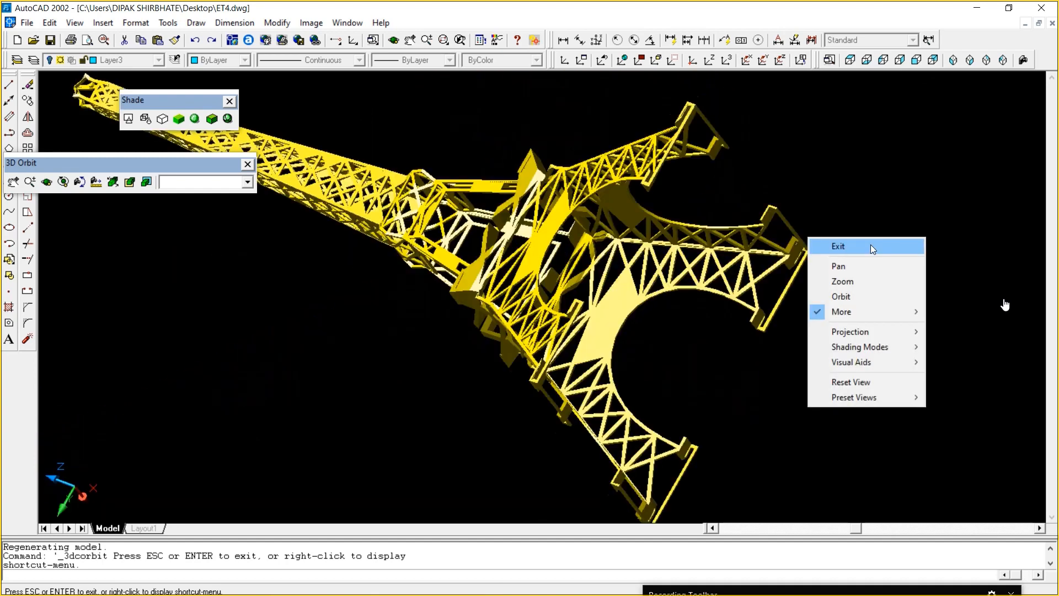
pyautogui.click(871, 246)
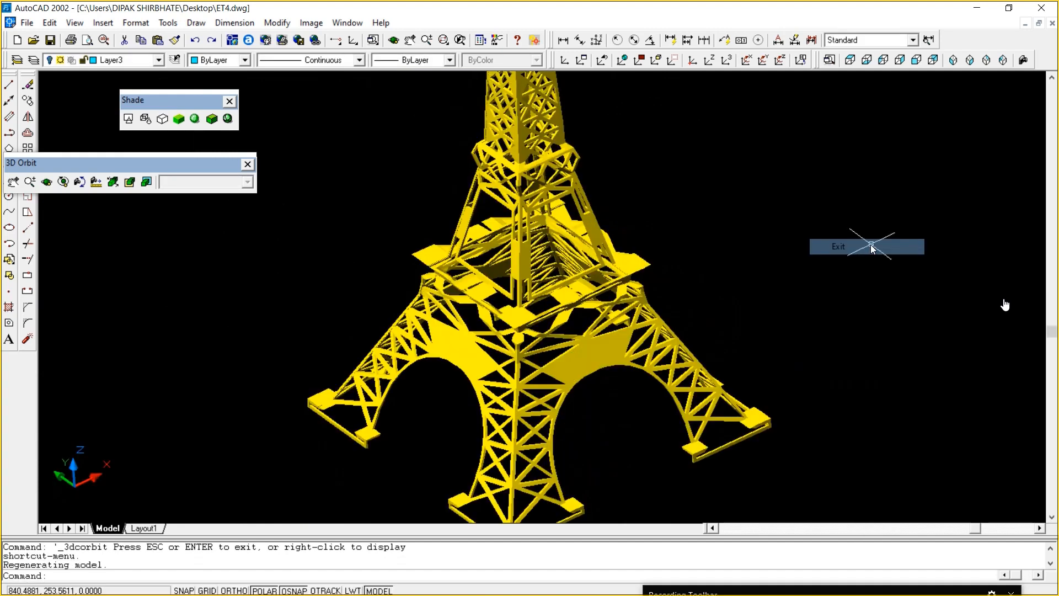
# Set the view to SW Isometric and zoom with a window to frame the whole tower
pyautogui.click(954, 60)
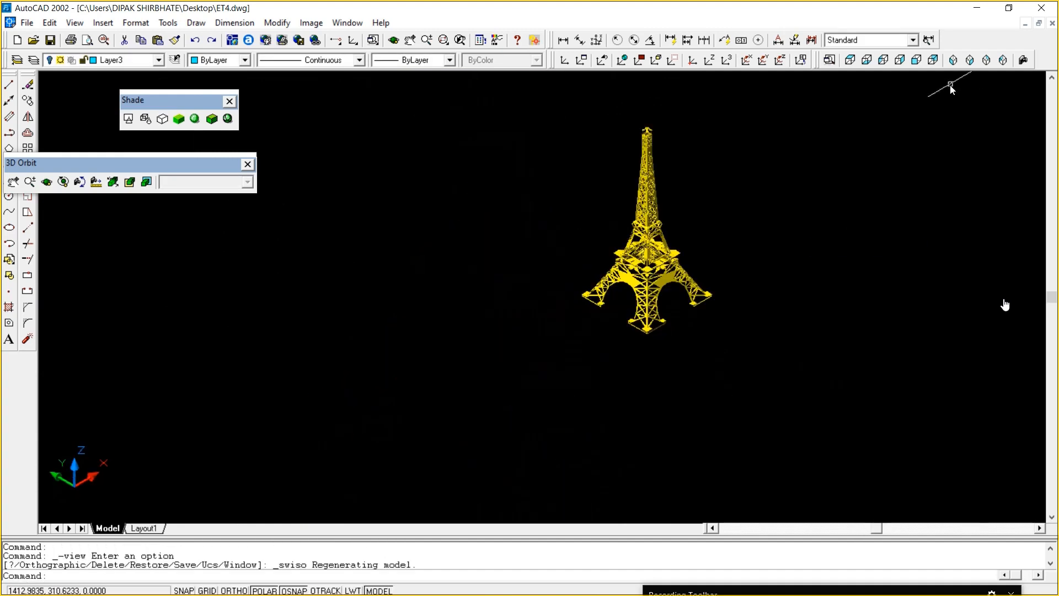
pyautogui.write('z')
pyautogui.press('Return')
pyautogui.write('w')
pyautogui.press('Return')
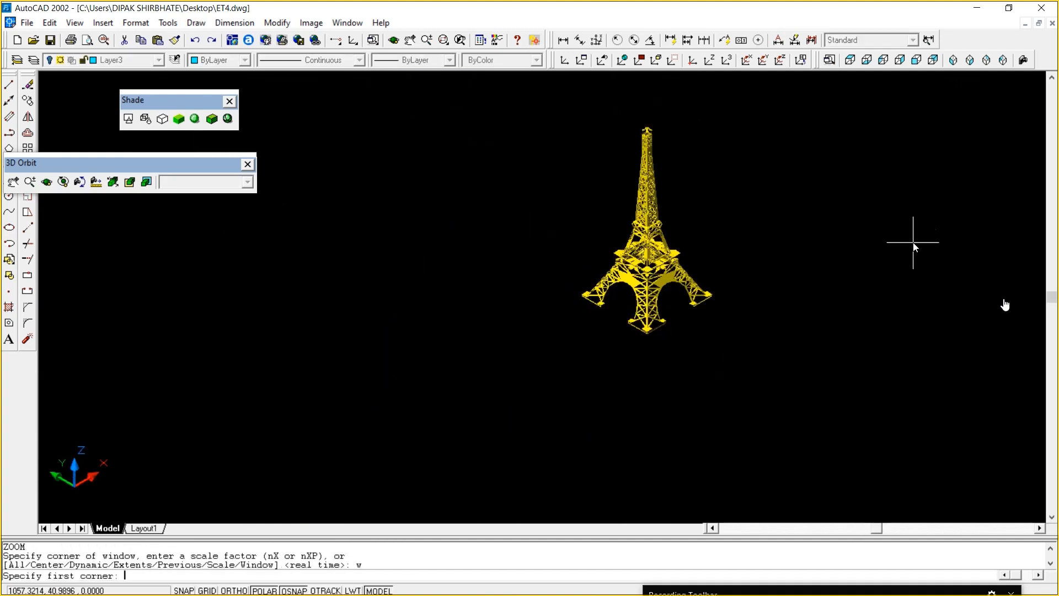
pyautogui.click(558, 111)
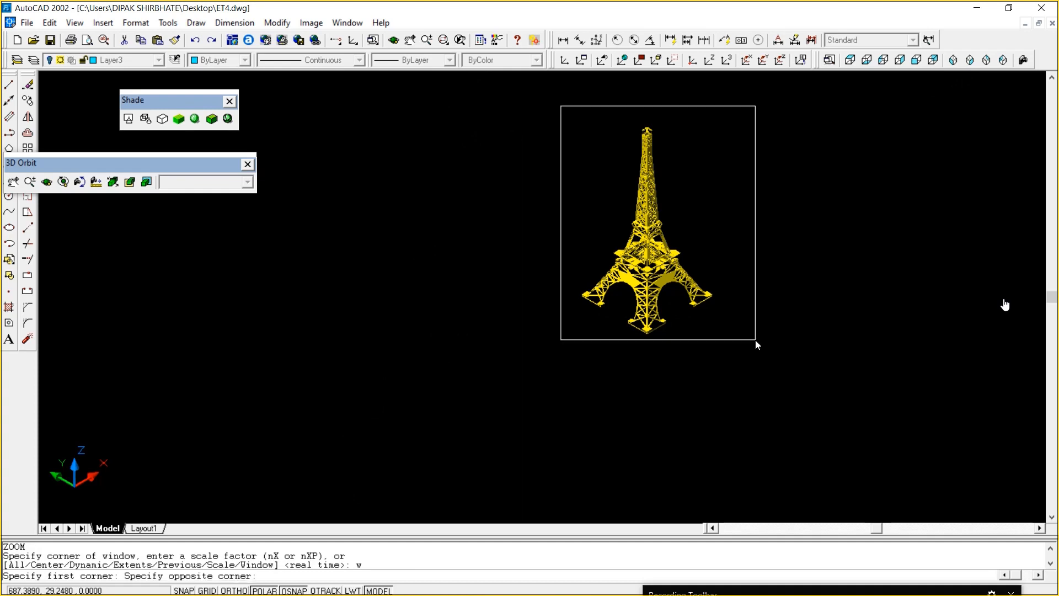
pyautogui.click(757, 343)
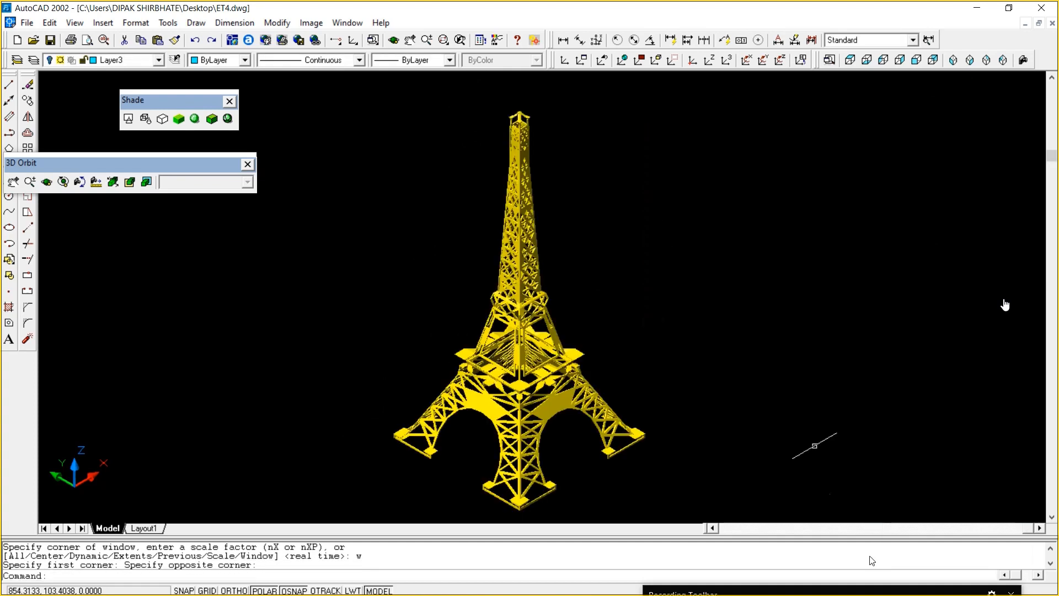
# Switch to the PowerPoint slide show of EIFFEL TOWER.pptx at its closing slide and end the show
pyautogui.click(910, 582)
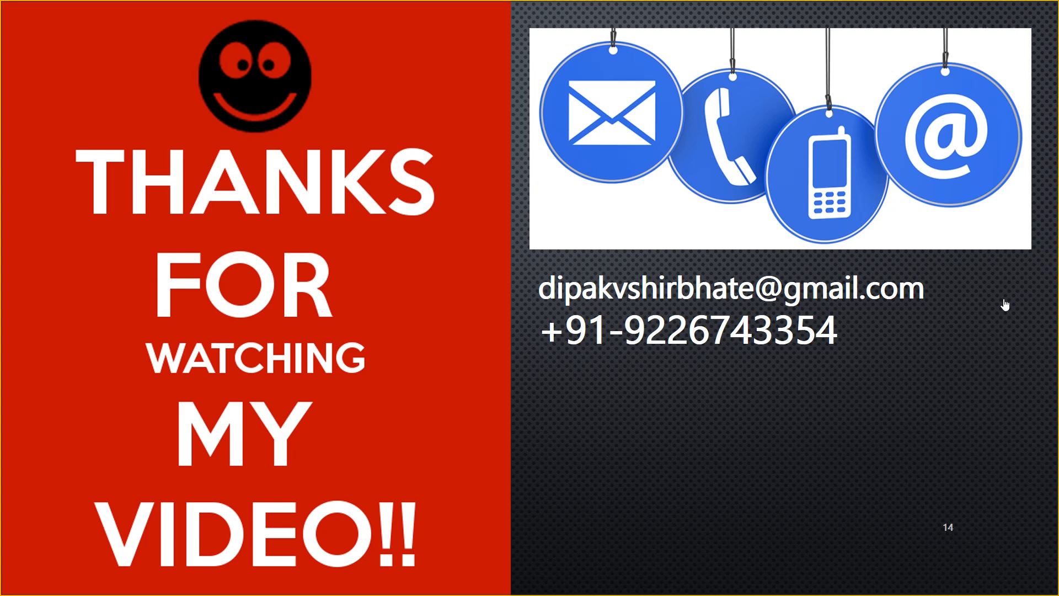
pyautogui.press('Escape')
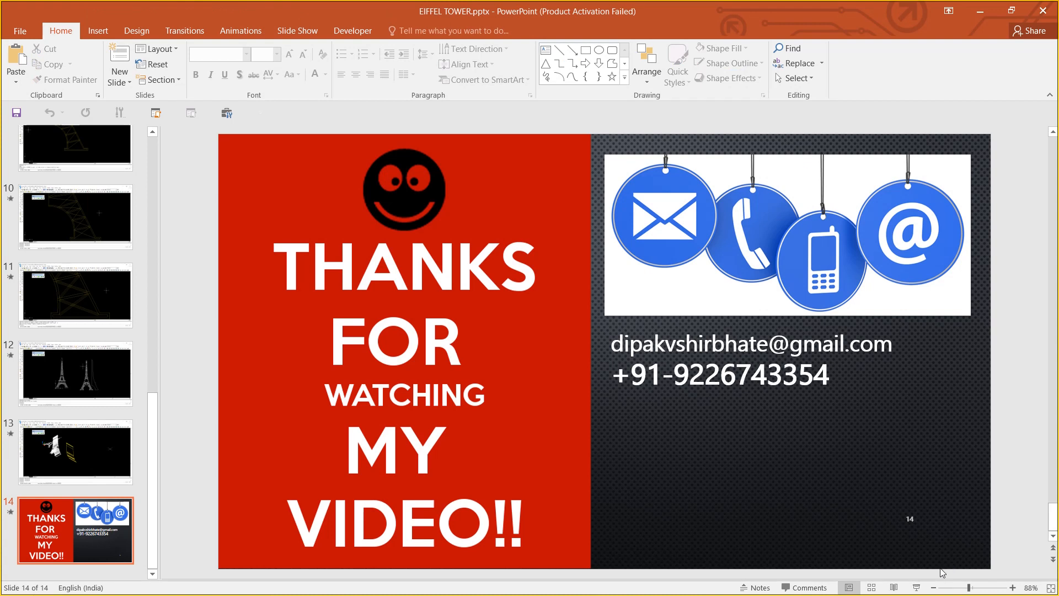
pyautogui.moveTo(861, 593)
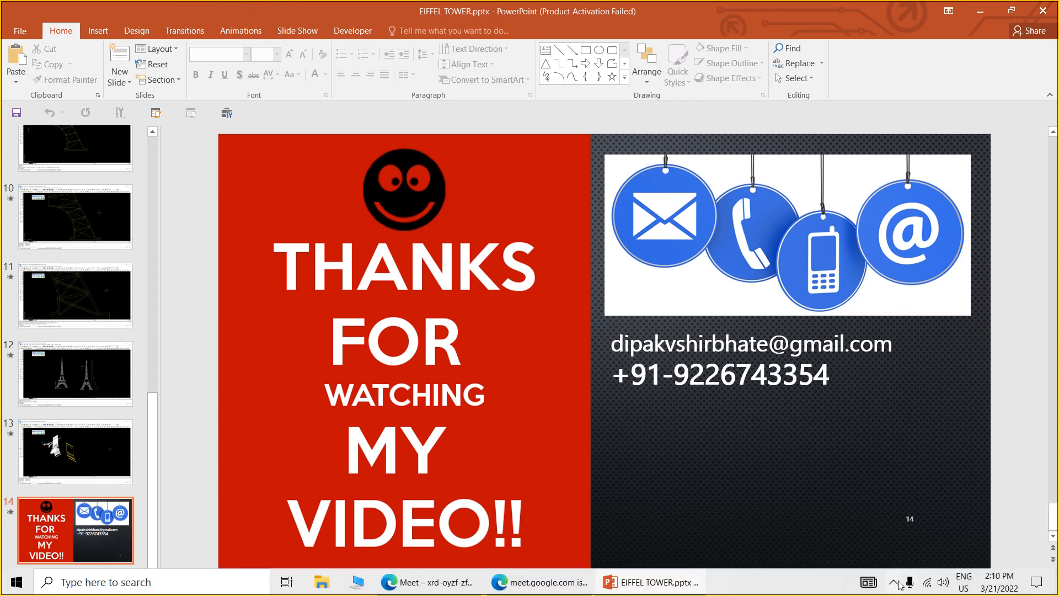
pyautogui.click(893, 582)
pyautogui.click(865, 557)
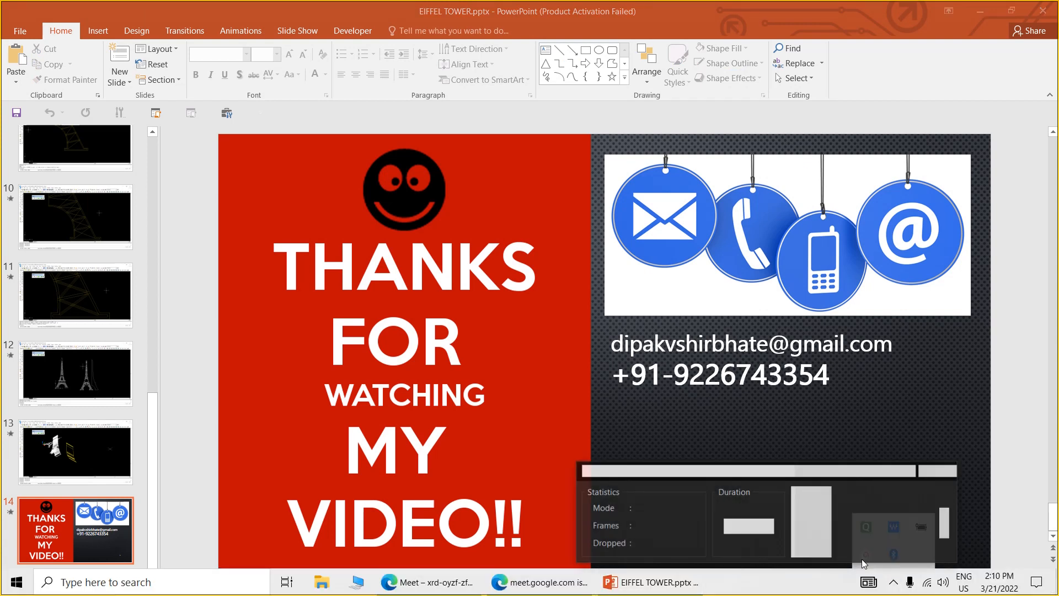